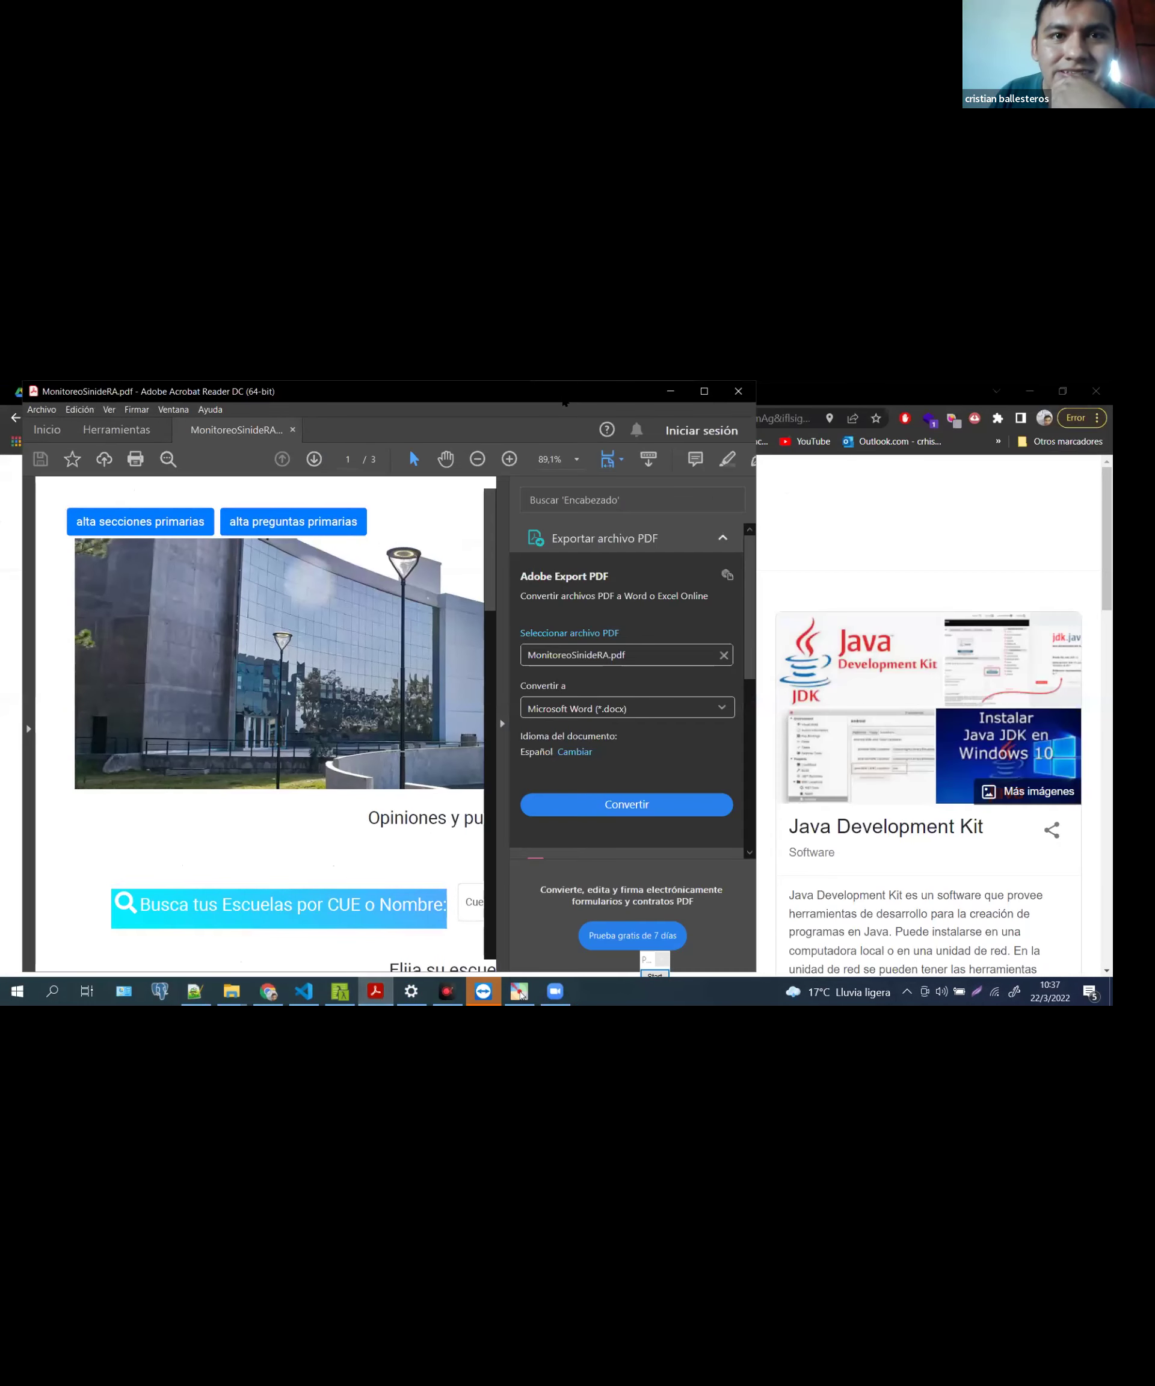
Close the MonitoreoSinideRA.pdf window and bring up the Classroom material "pasos para la instalación y creación de primer proyecto"
left_click_drag(599, 391, 700, 536)
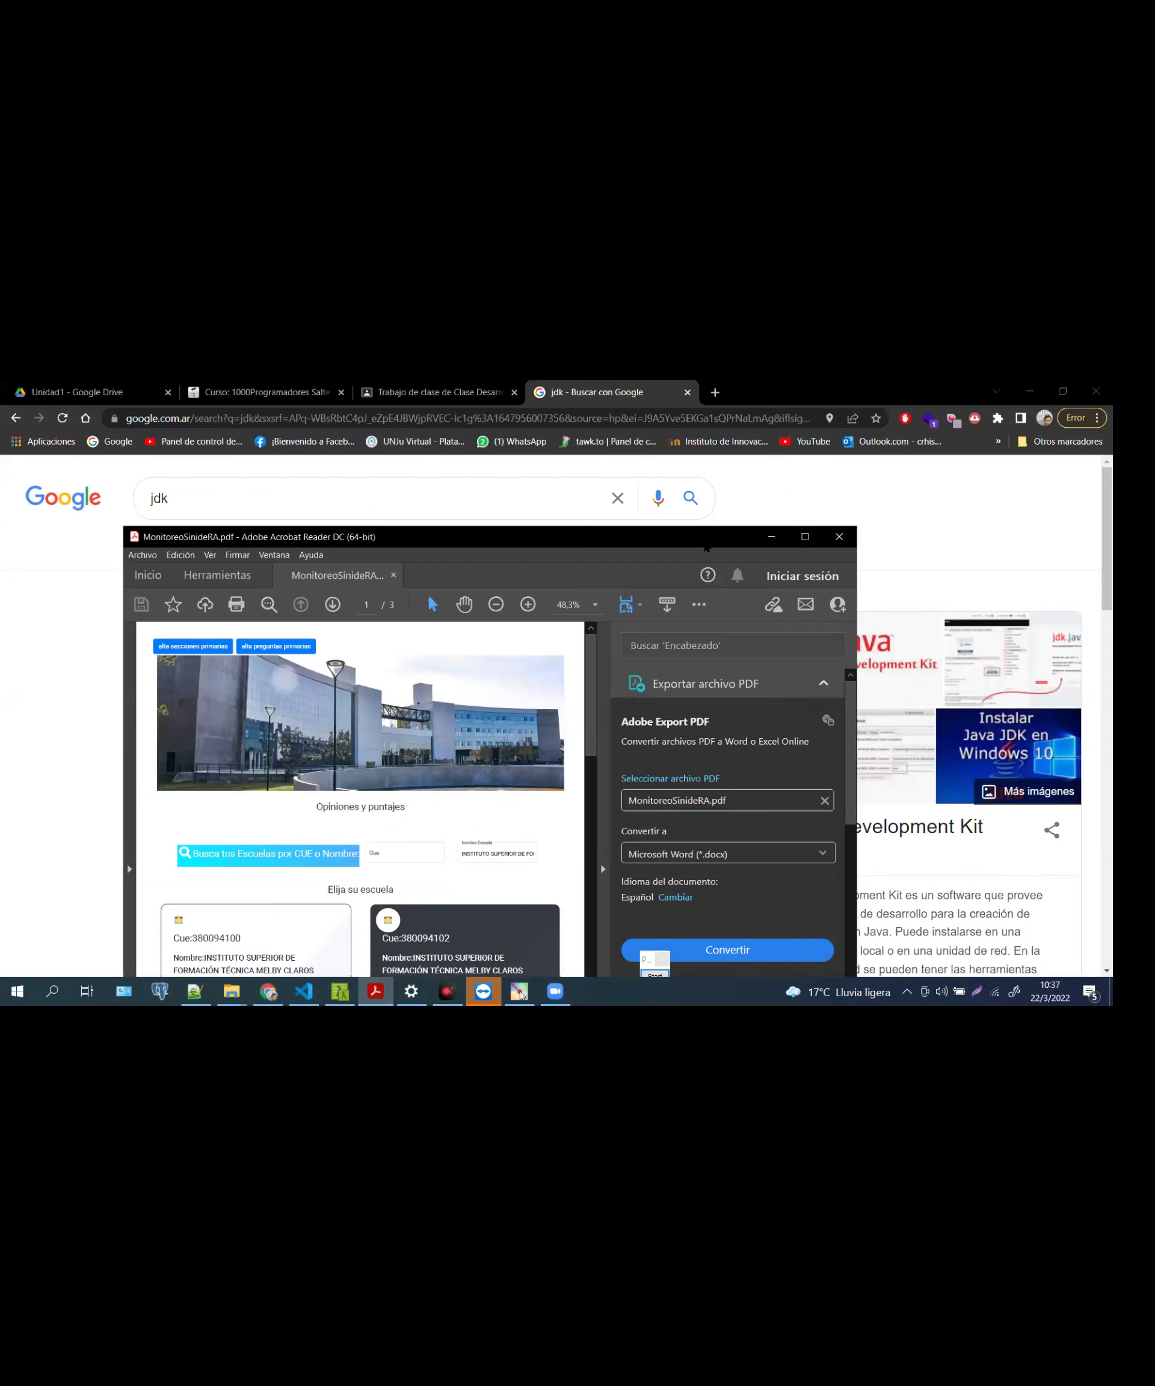
left_click(844, 509)
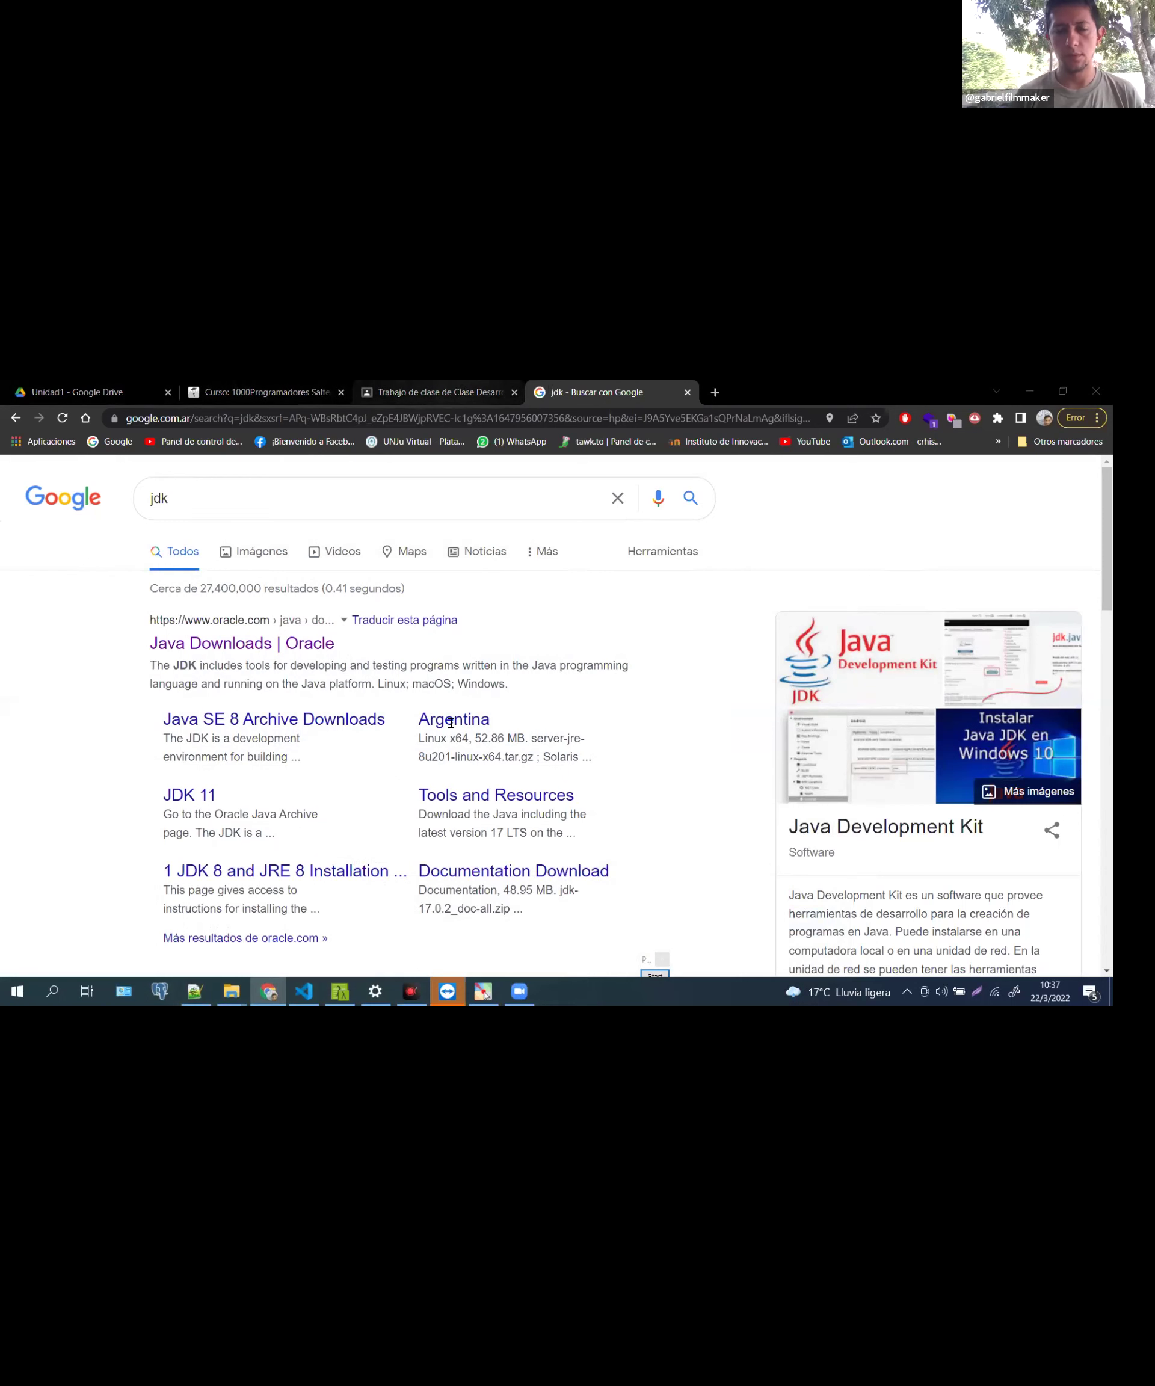
key("ctrl+shift+Tab")
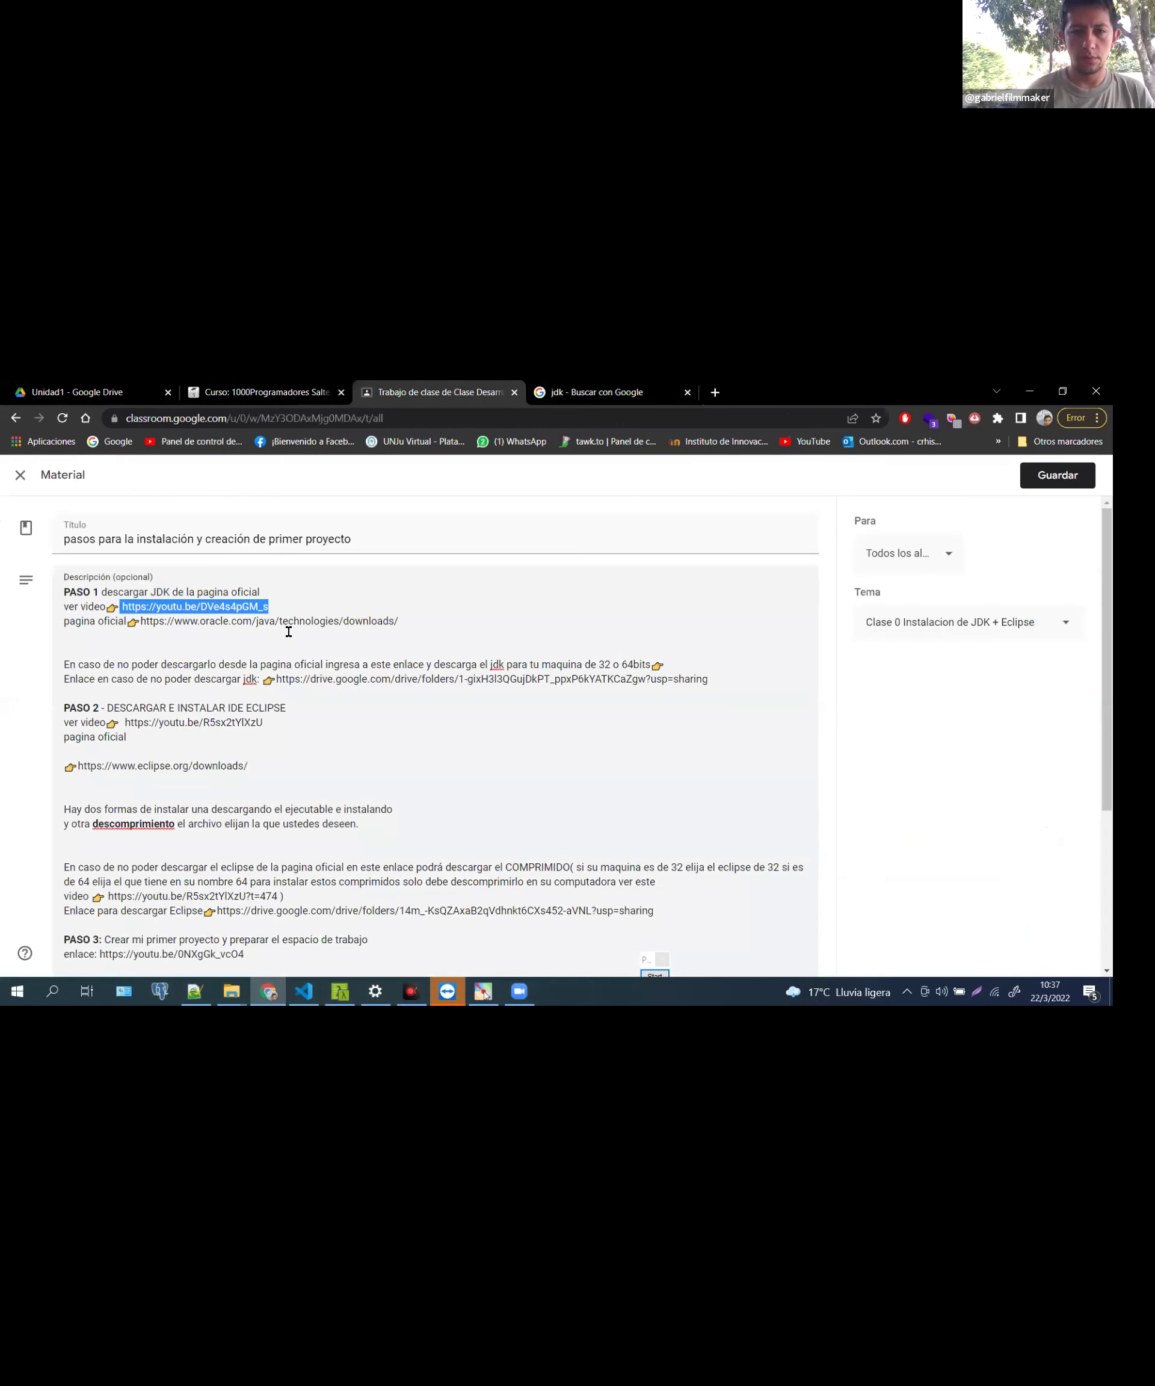
left_click(445, 933)
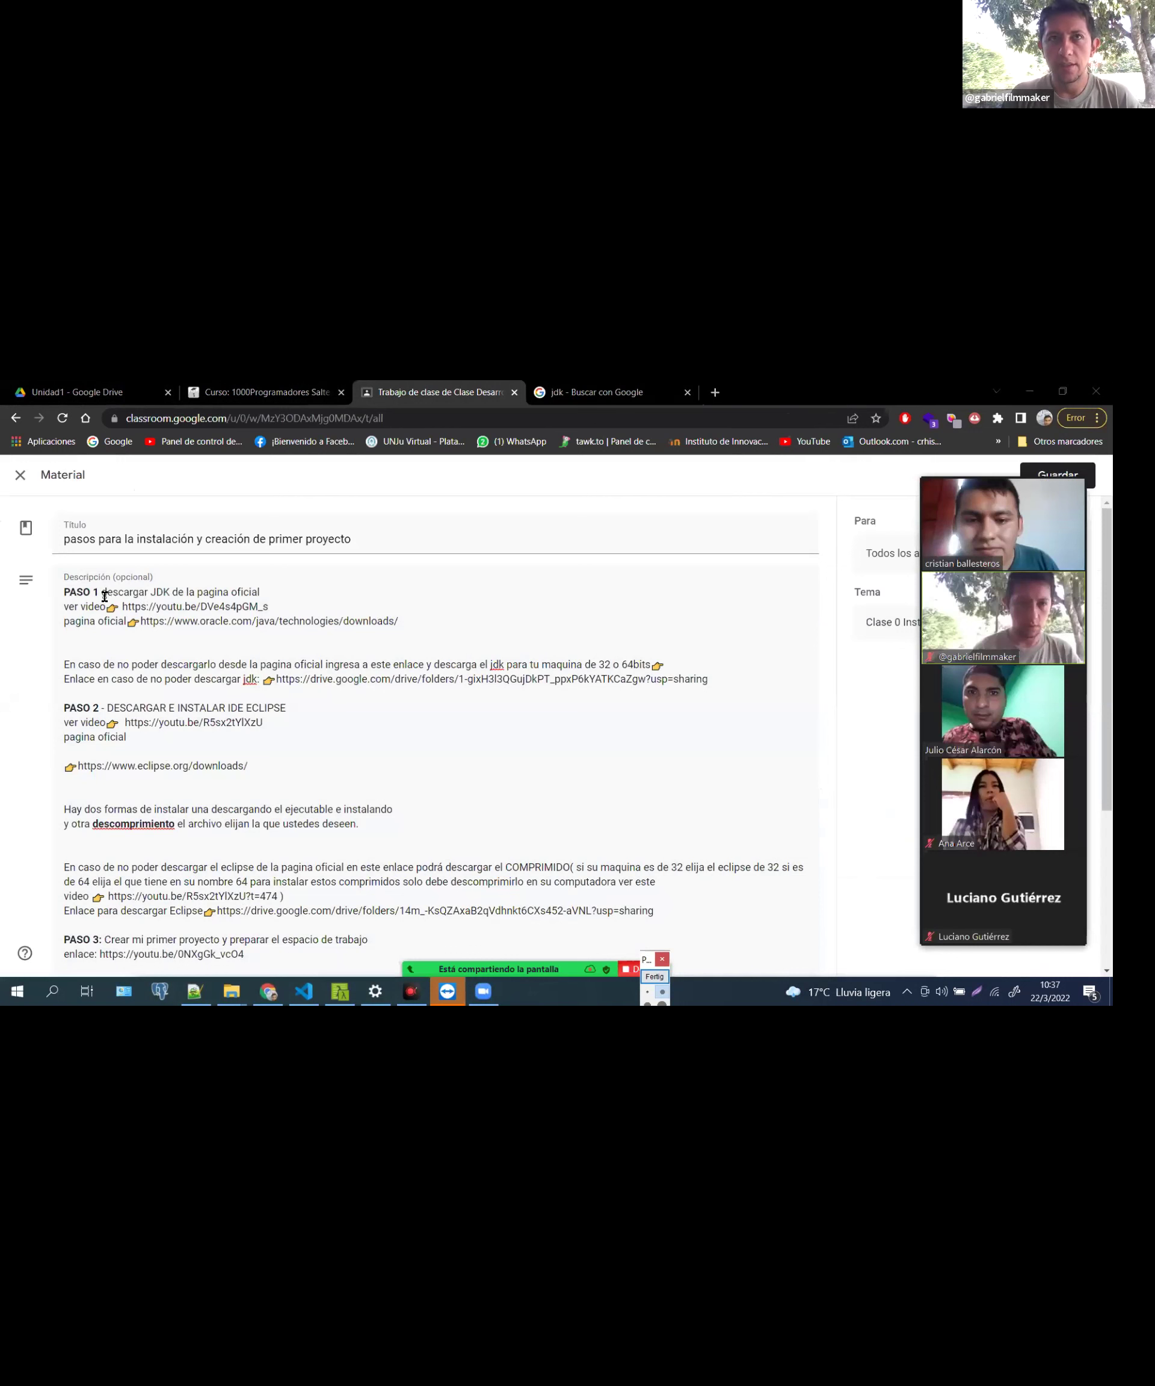
Mark the PASO 1 video link with a red arrow and a red rectangle using the screen annotation tool
left_click_drag(109, 593, 293, 616)
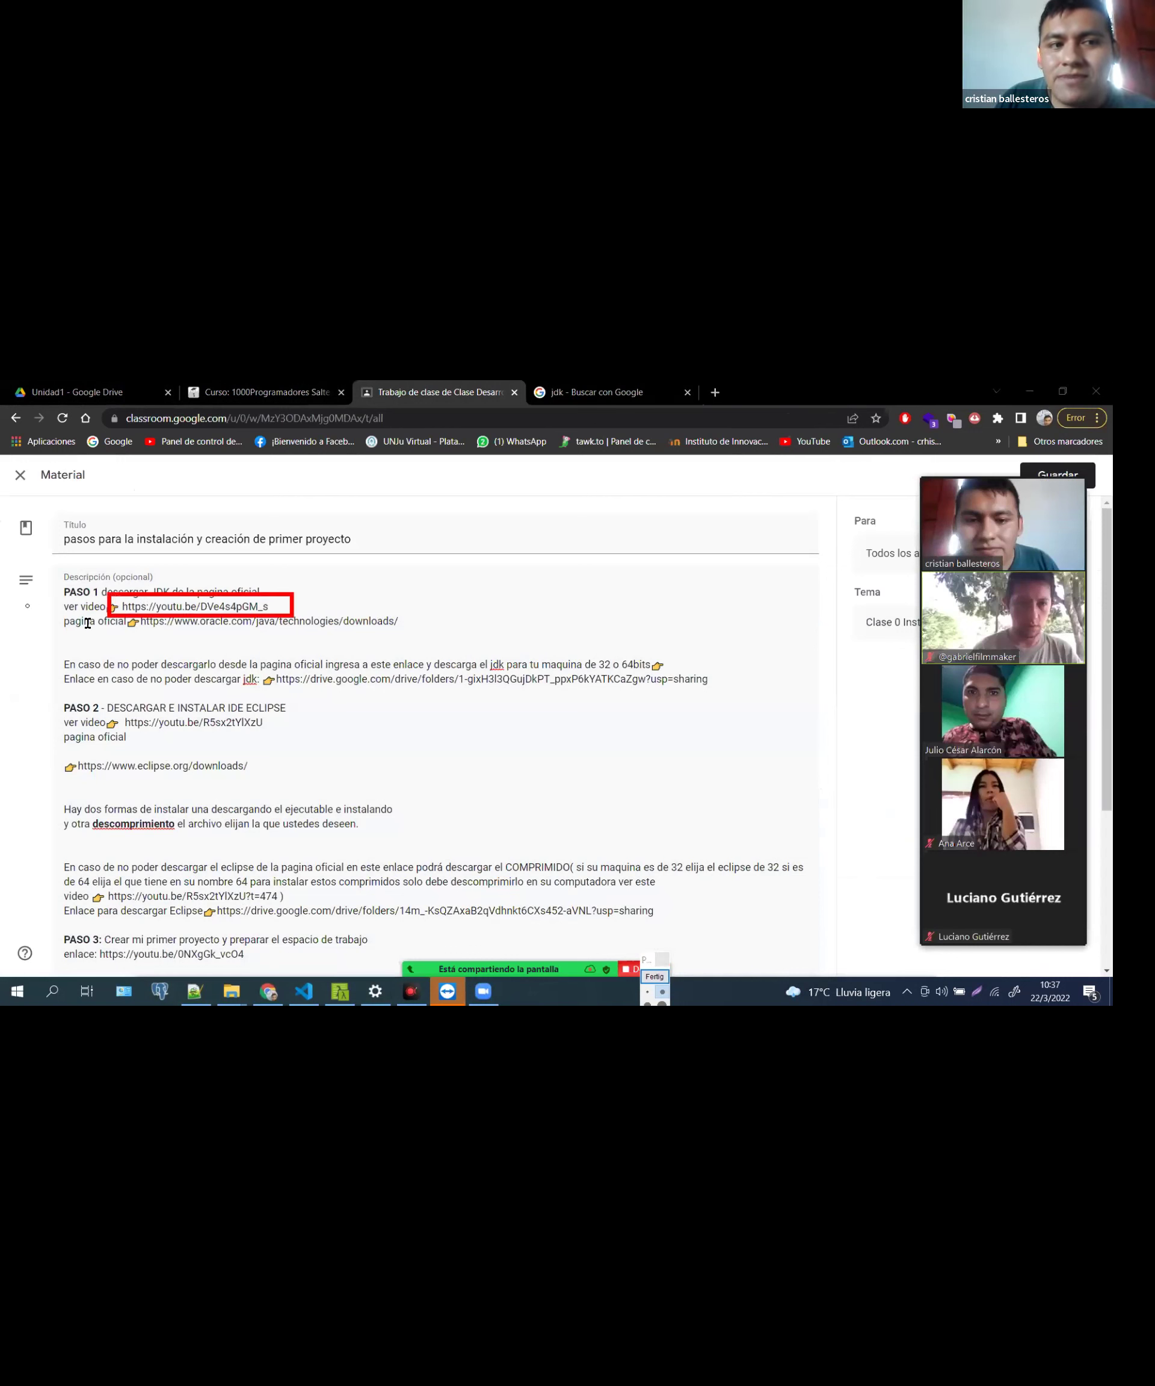
left_click(654, 976)
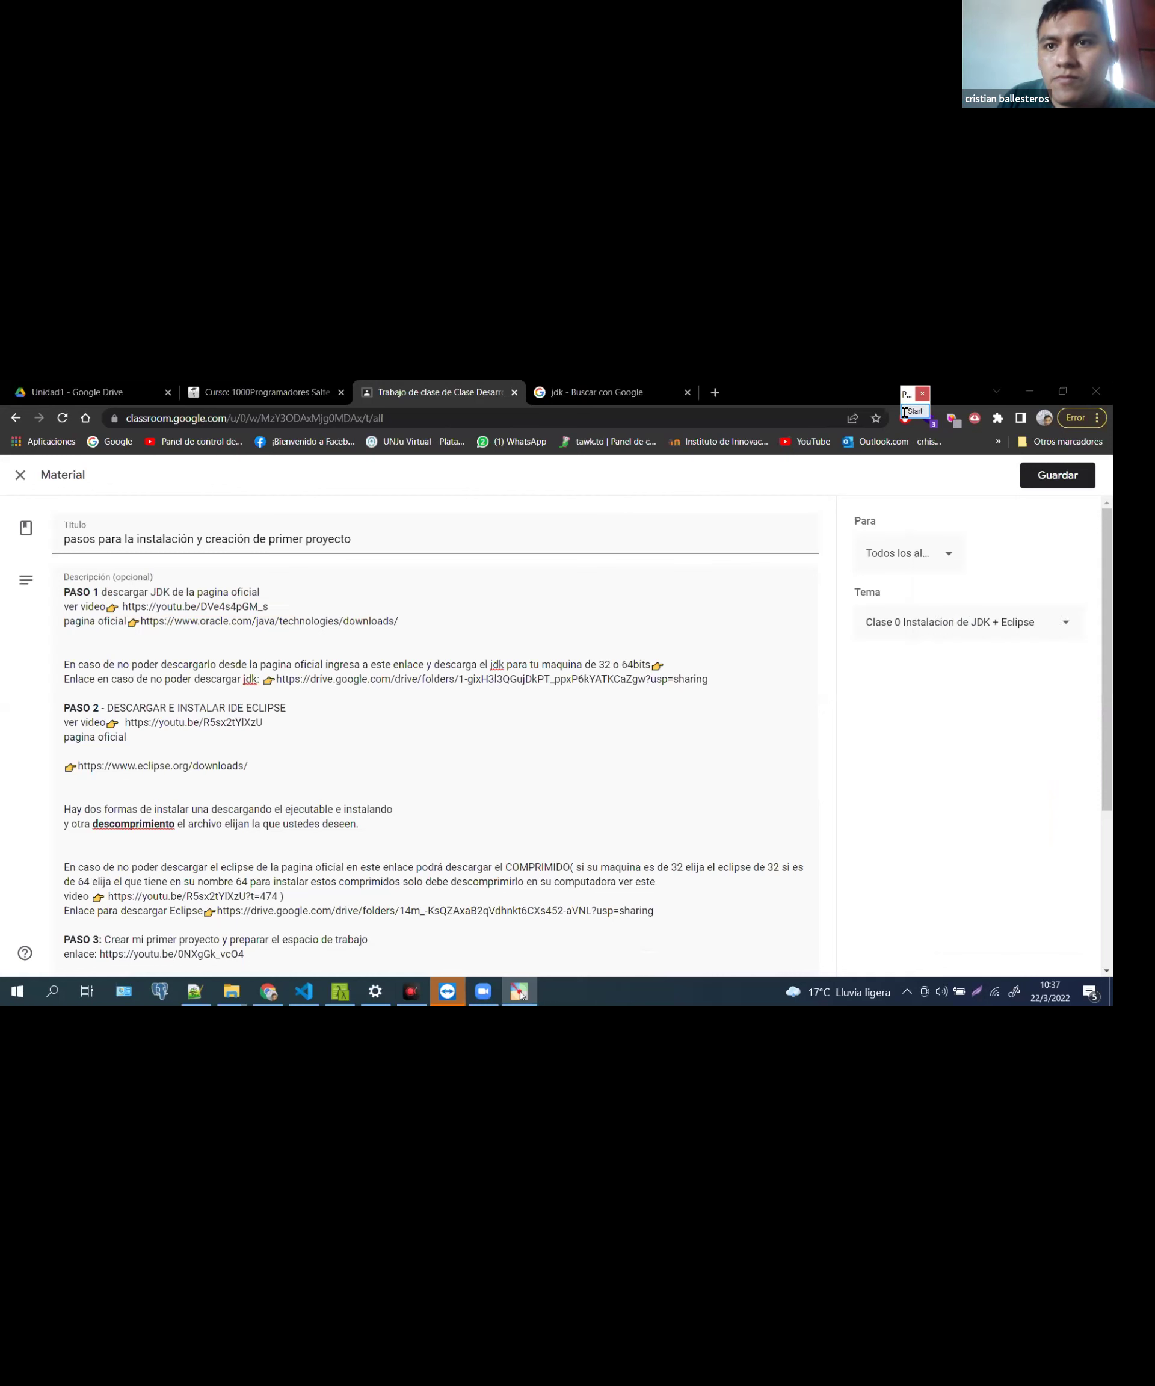
left_click(911, 411)
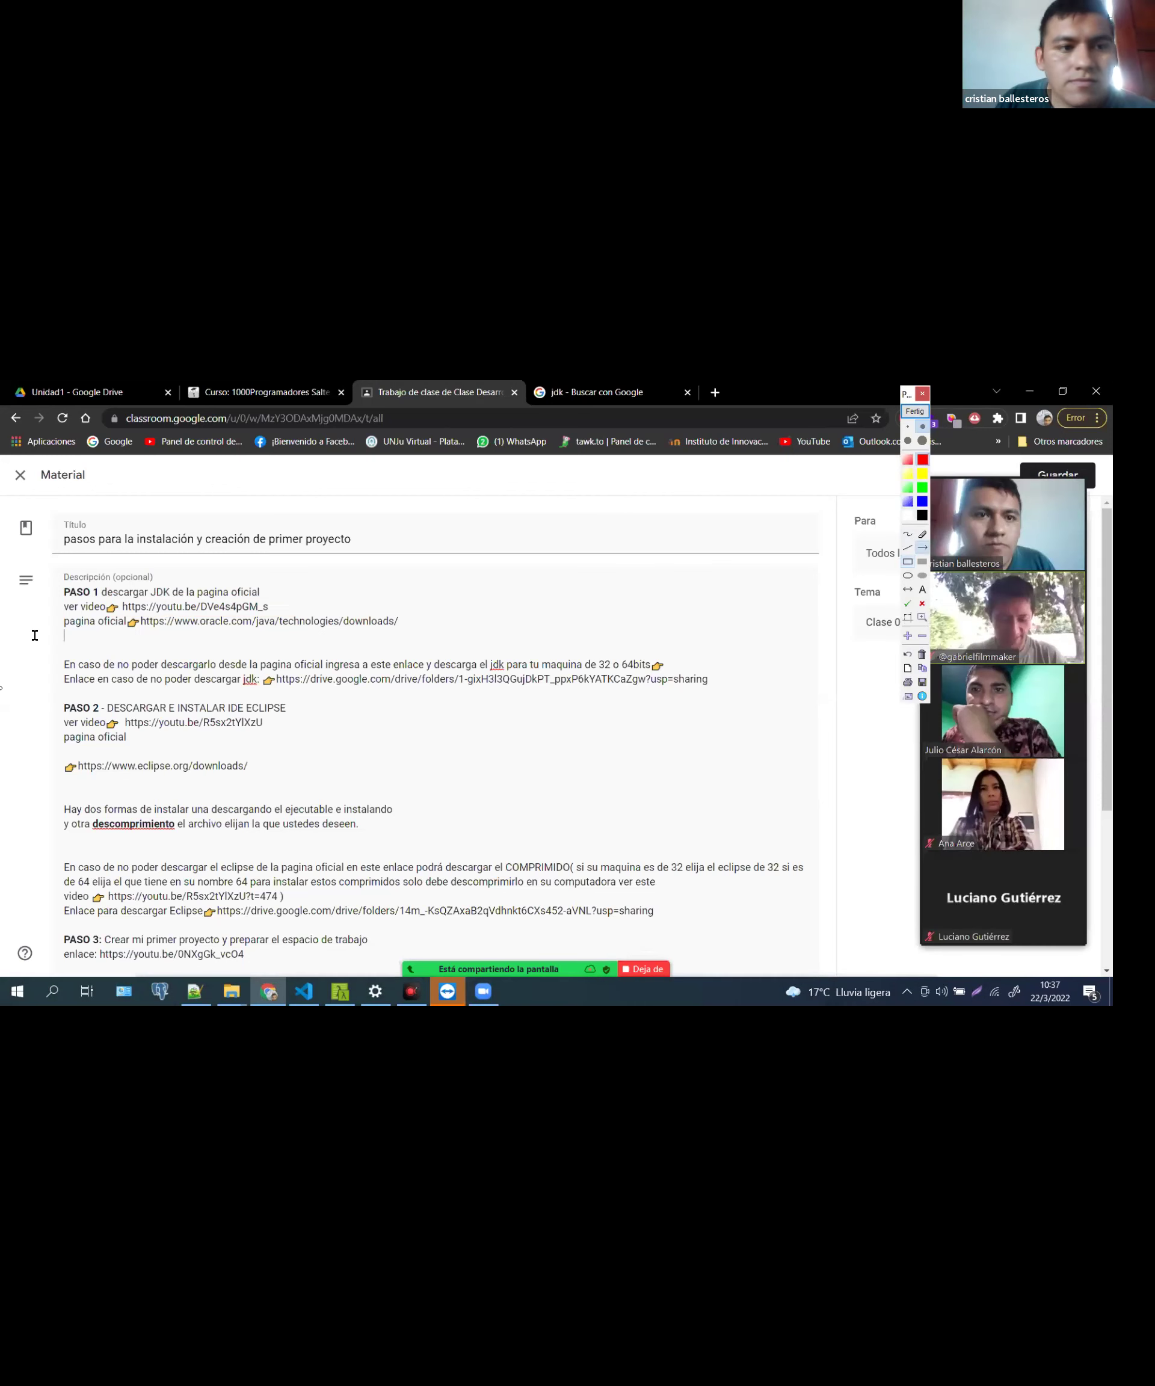
left_click_drag(4, 609, 57, 607)
left_click(908, 560)
left_click_drag(58, 597, 279, 612)
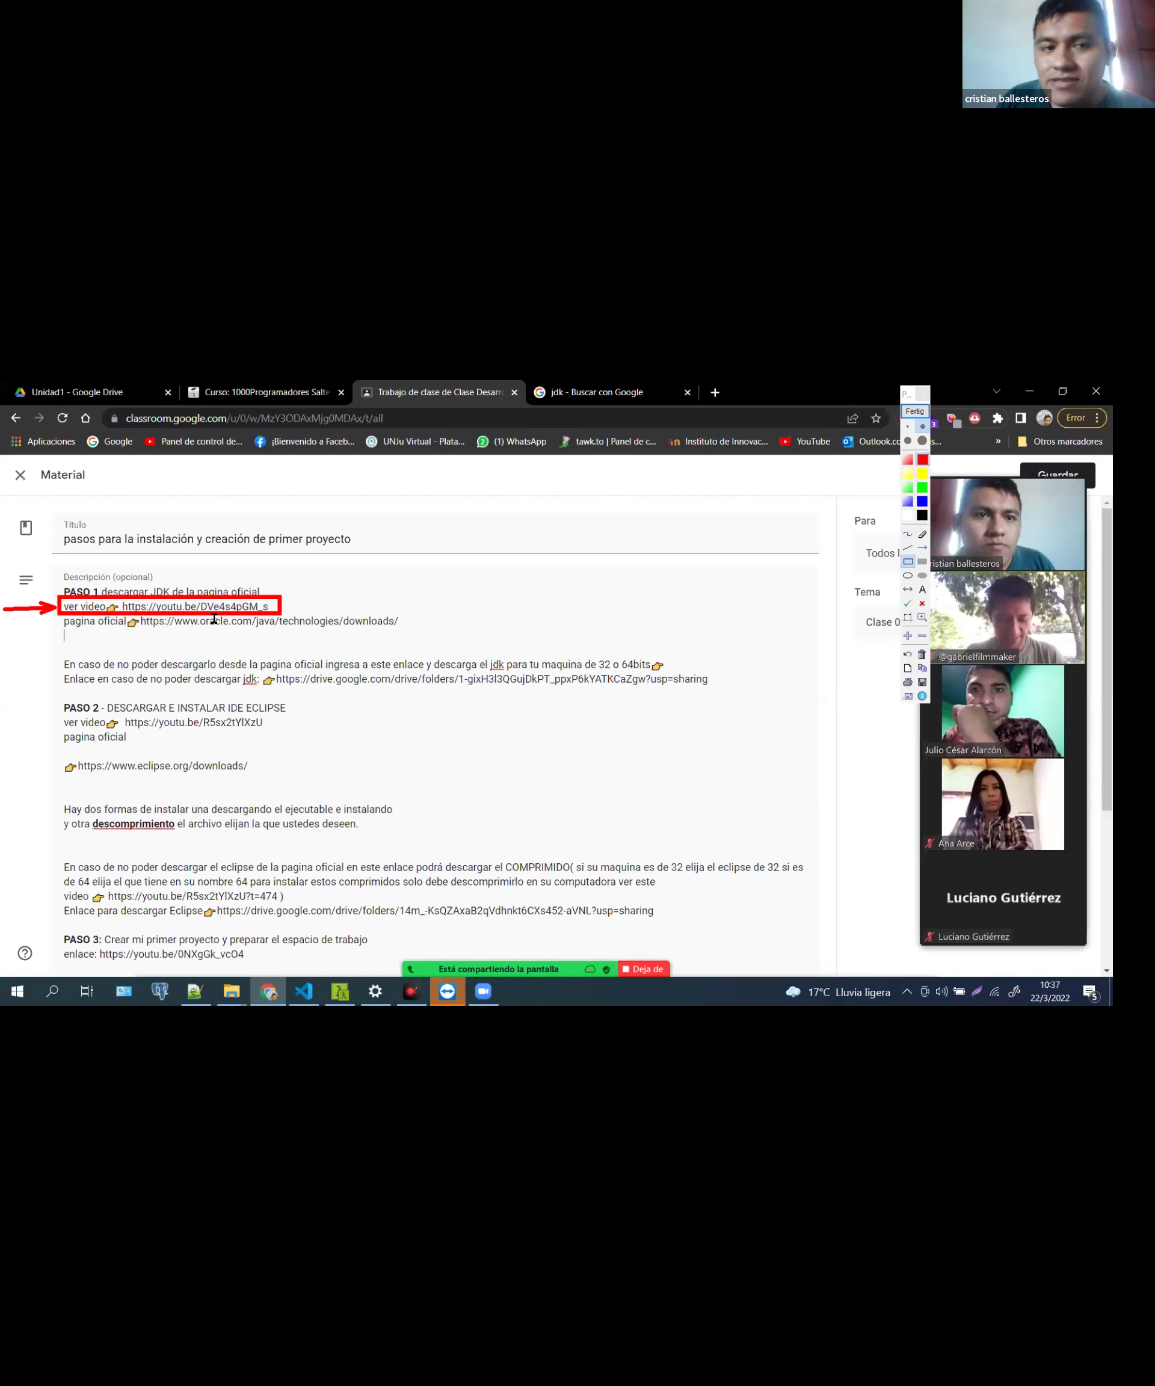
left_click(909, 407)
Return to the Google search for "jdk" and show all result types
left_click(597, 392)
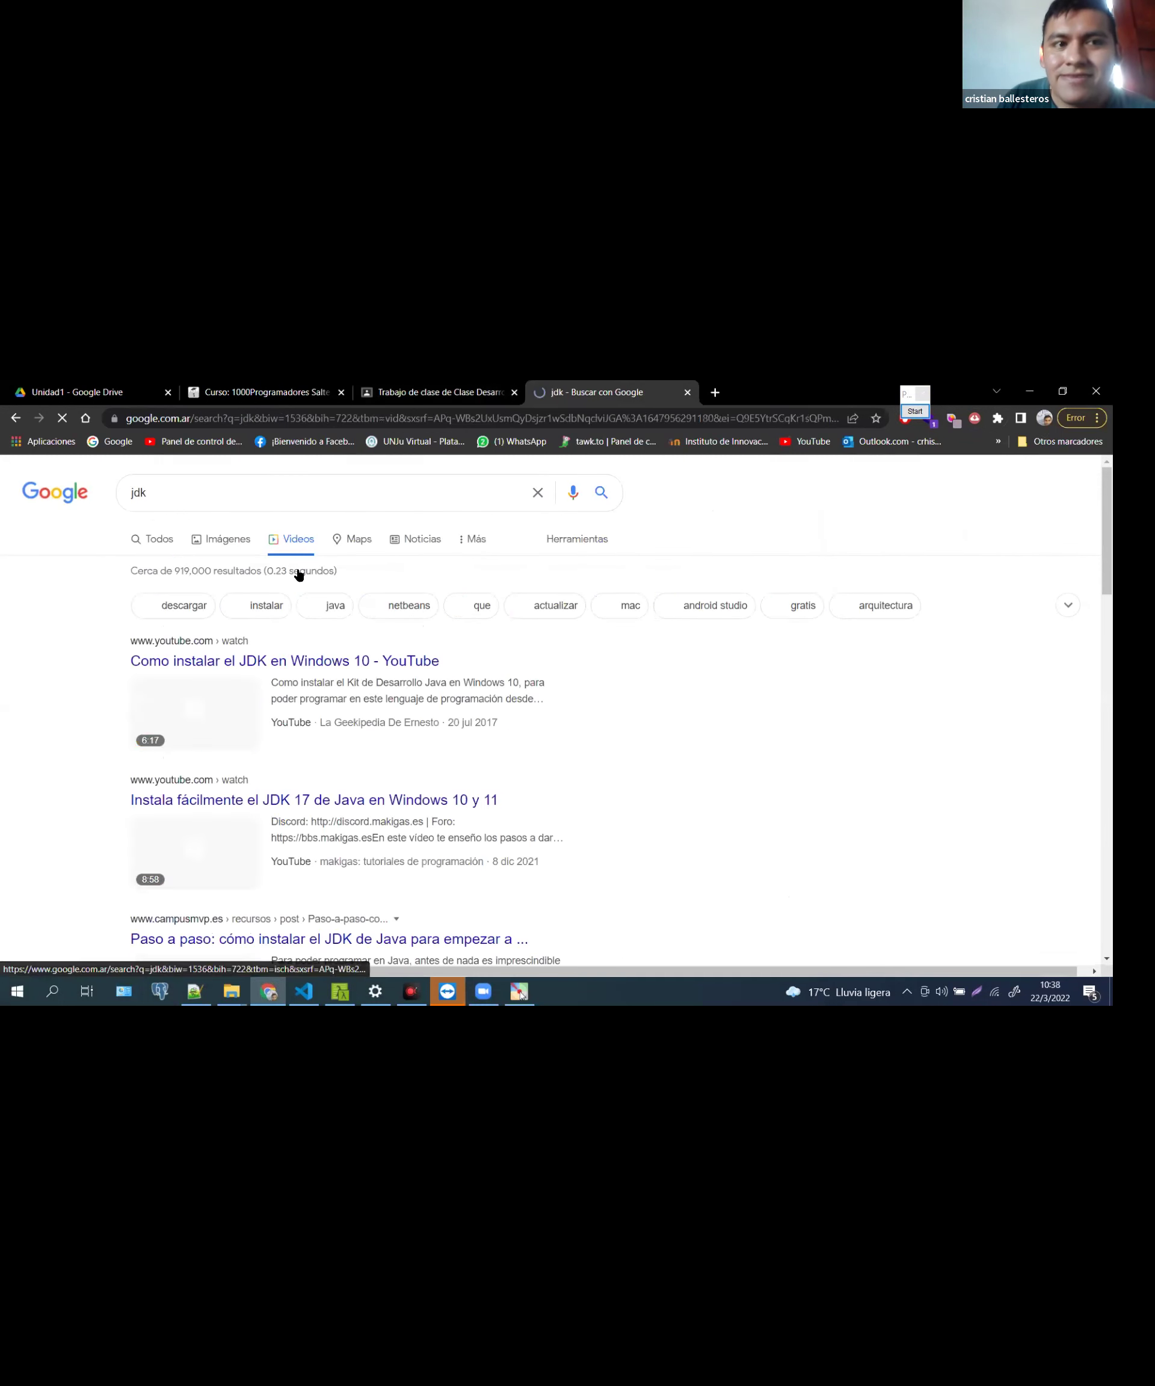
left_click(220, 485)
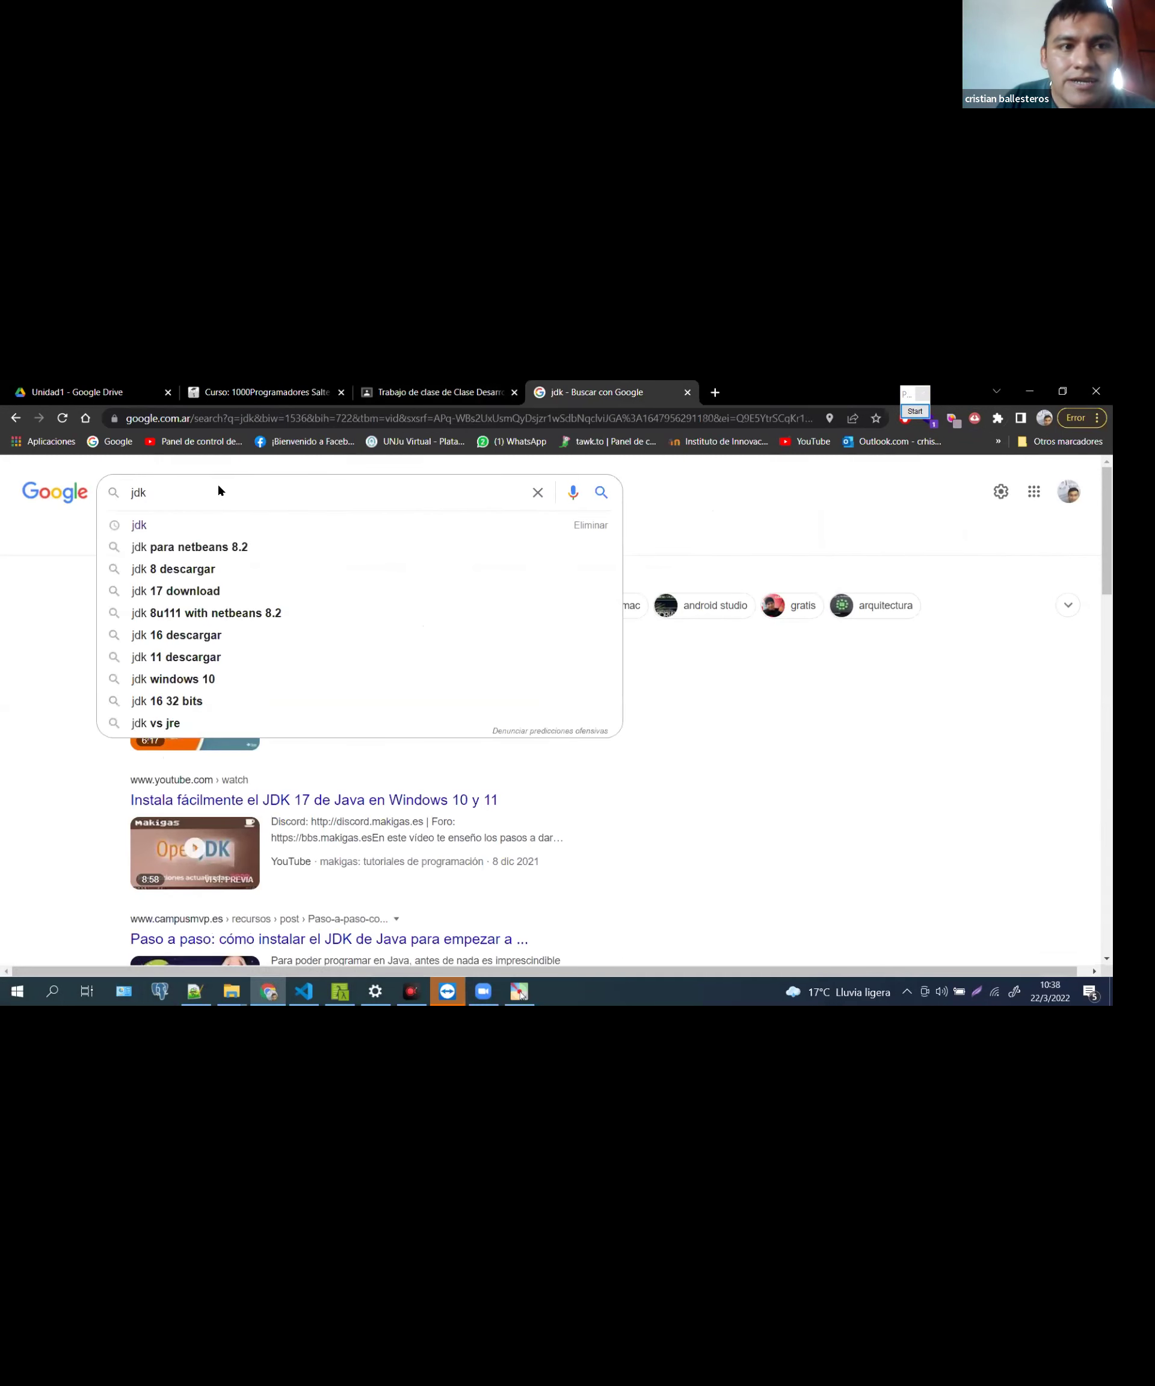
left_click(156, 544)
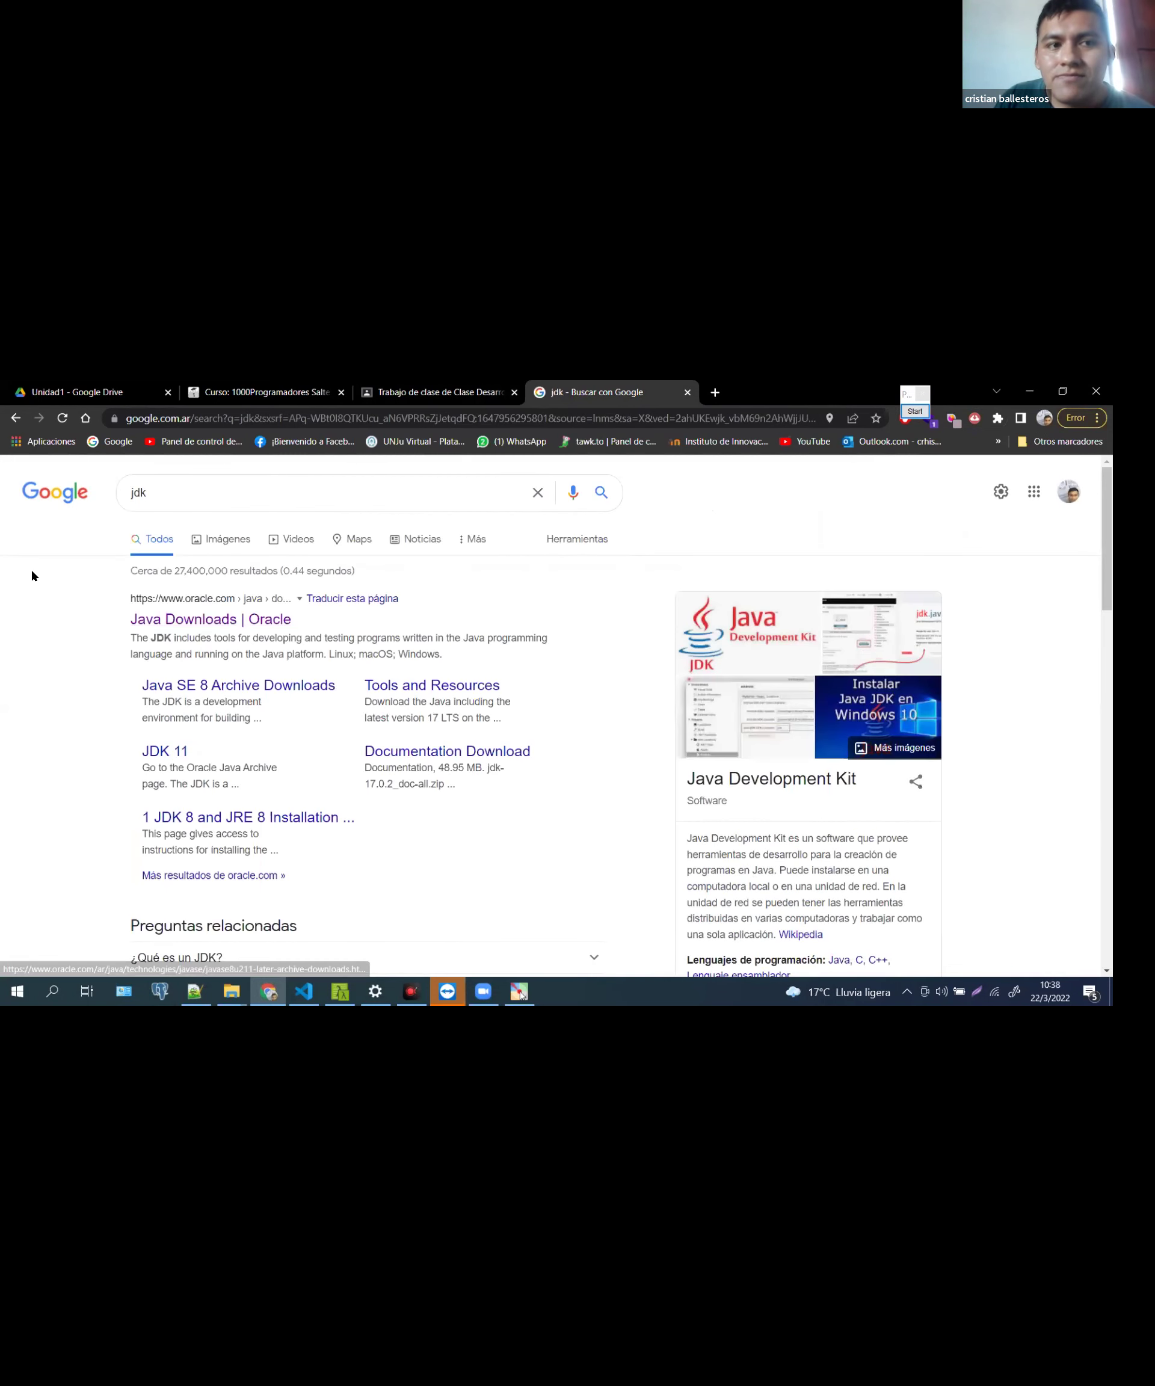
Enlarge the results page and highlight the search term "jdk" to point it out
scroll(199, 565, "up", 3)
left_click_drag(224, 509, 148, 525)
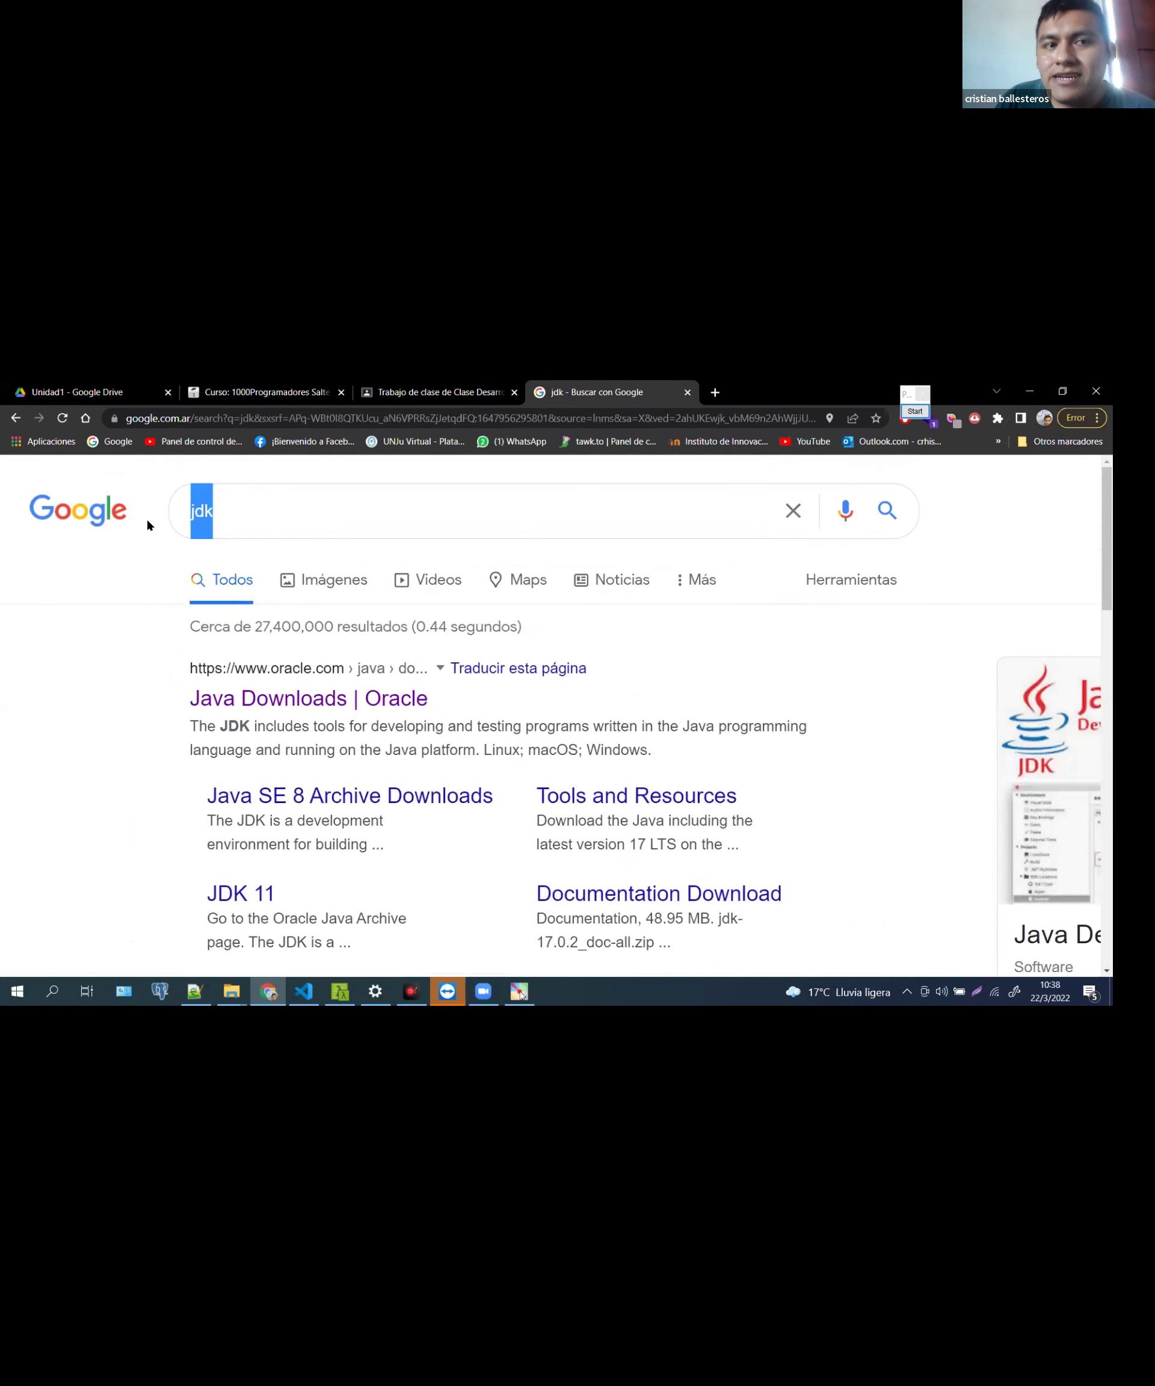
left_click(221, 515)
left_click(80, 684)
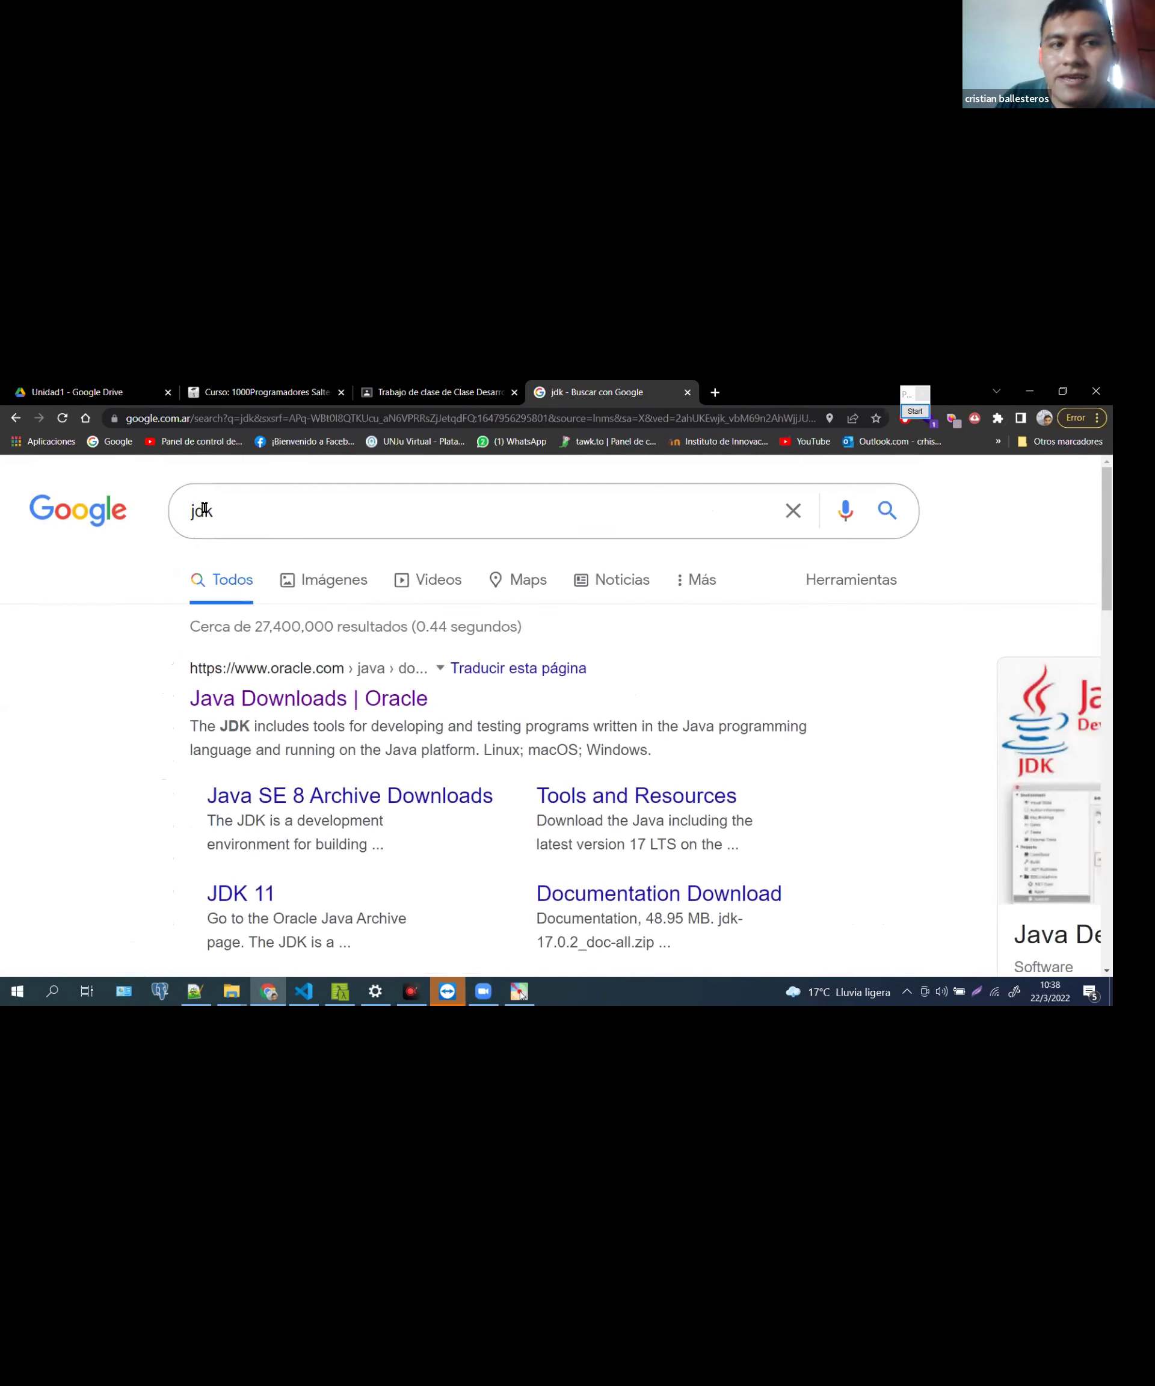
left_click(202, 511)
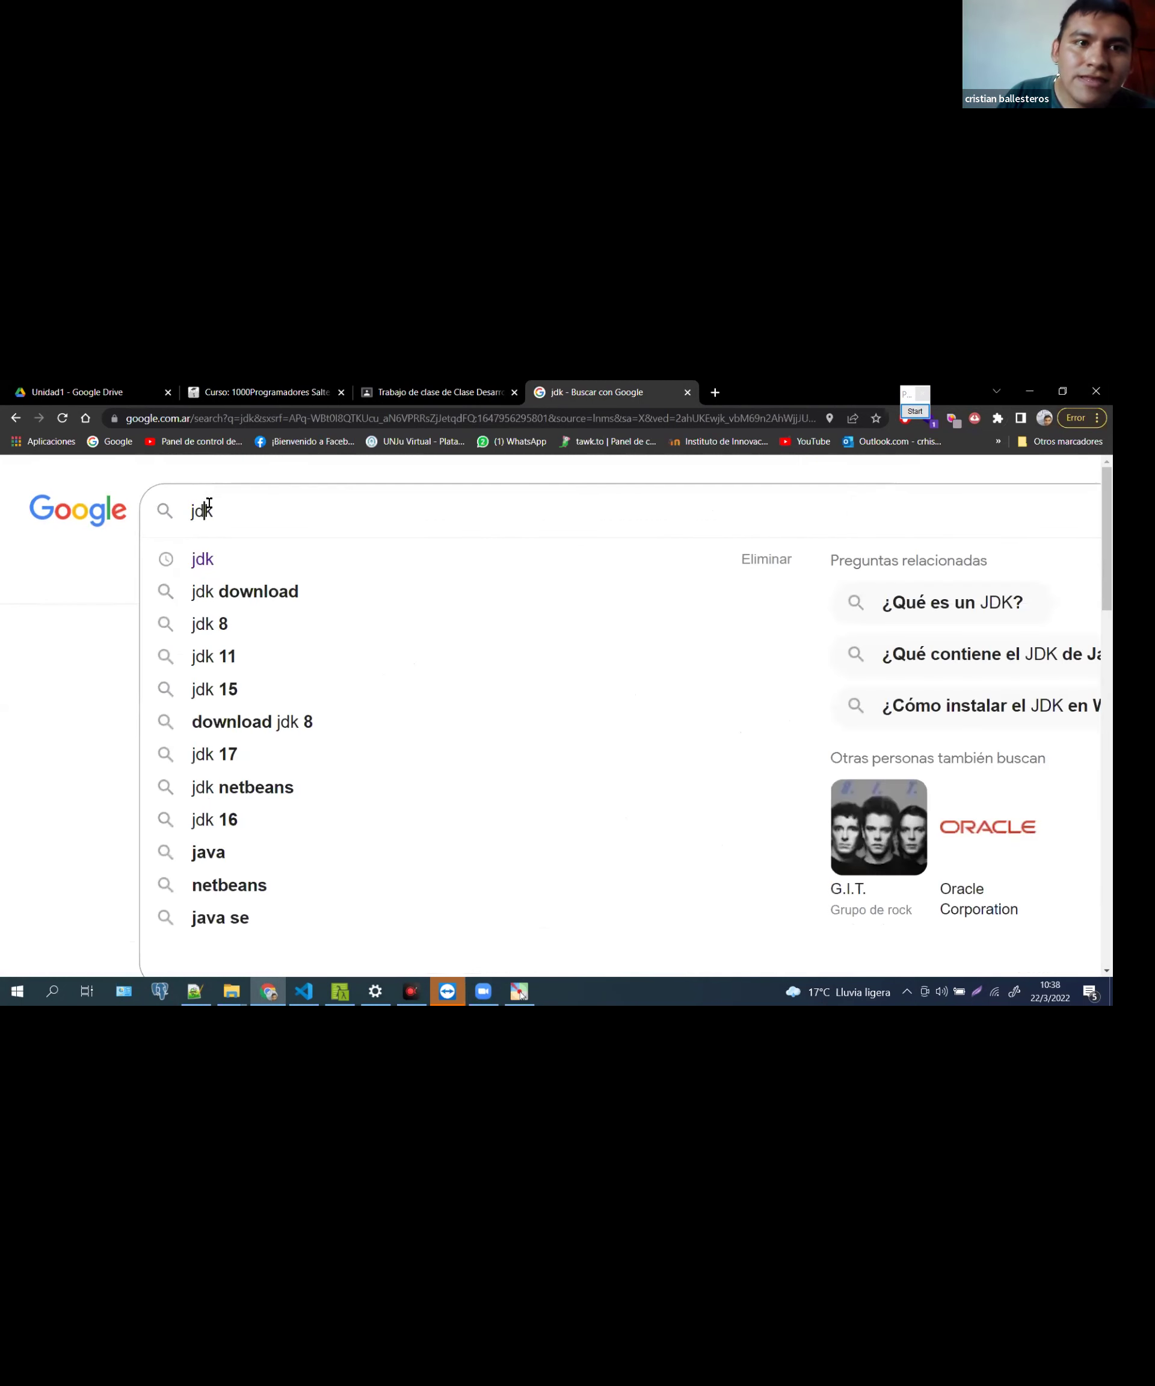
left_click_drag(214, 510, 190, 513)
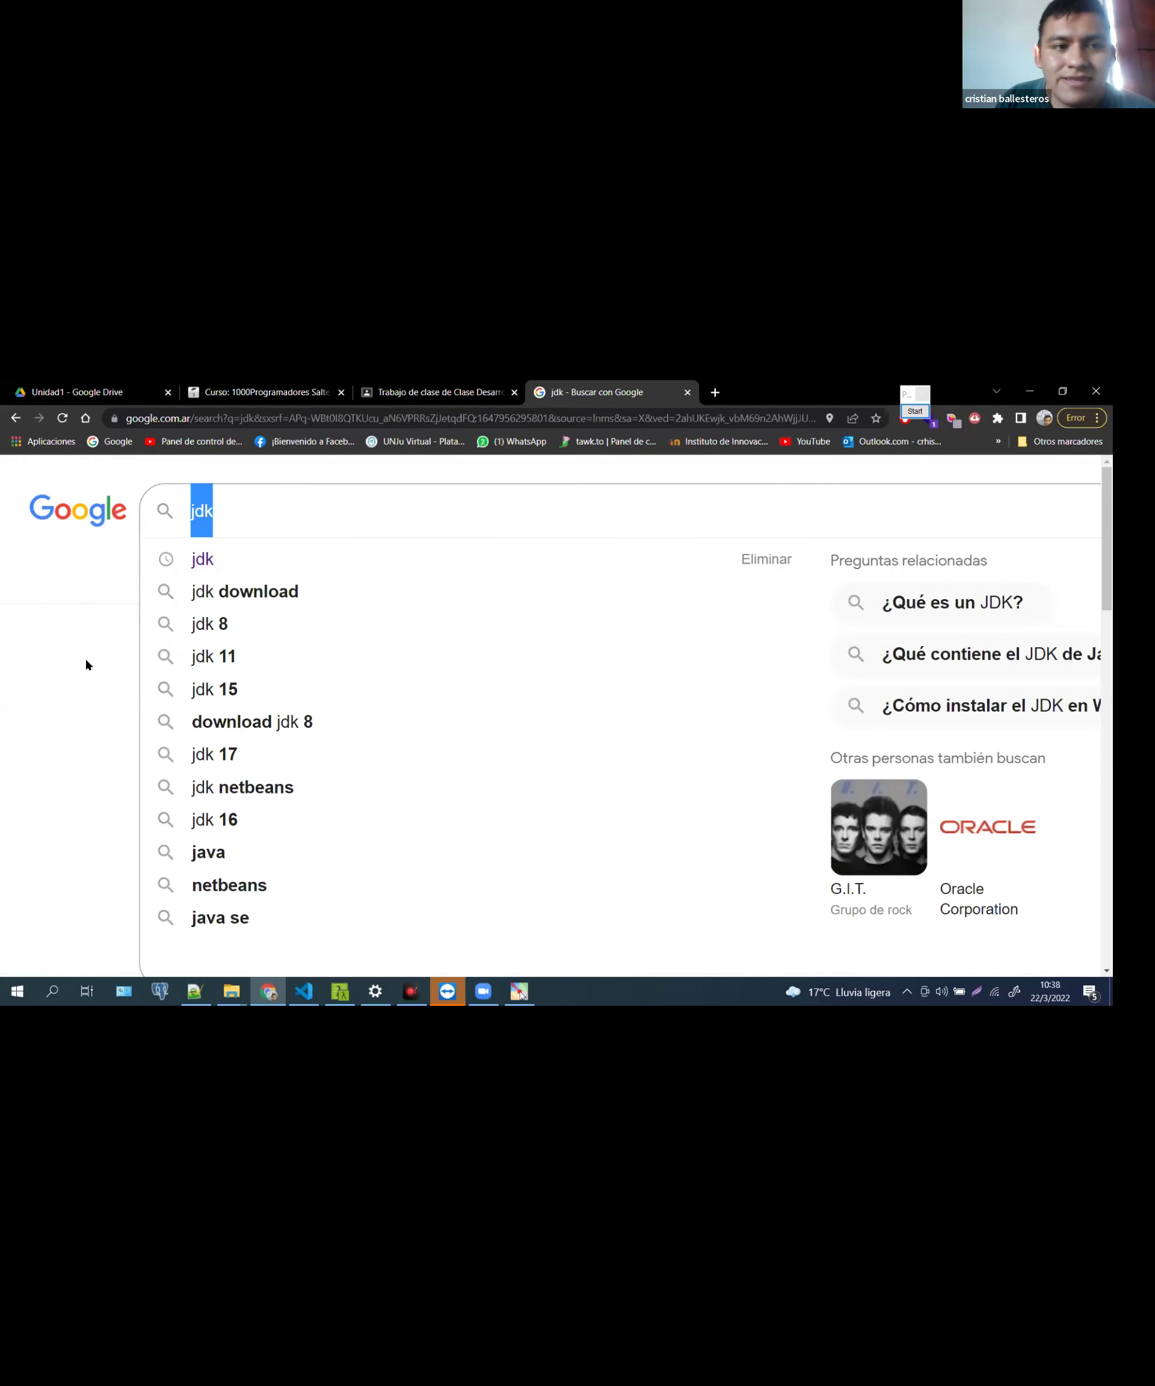
key("Return")
Point out the JDK mention in the first result and open "Java Downloads | Oracle"
scroll(325, 629, "down", 1)
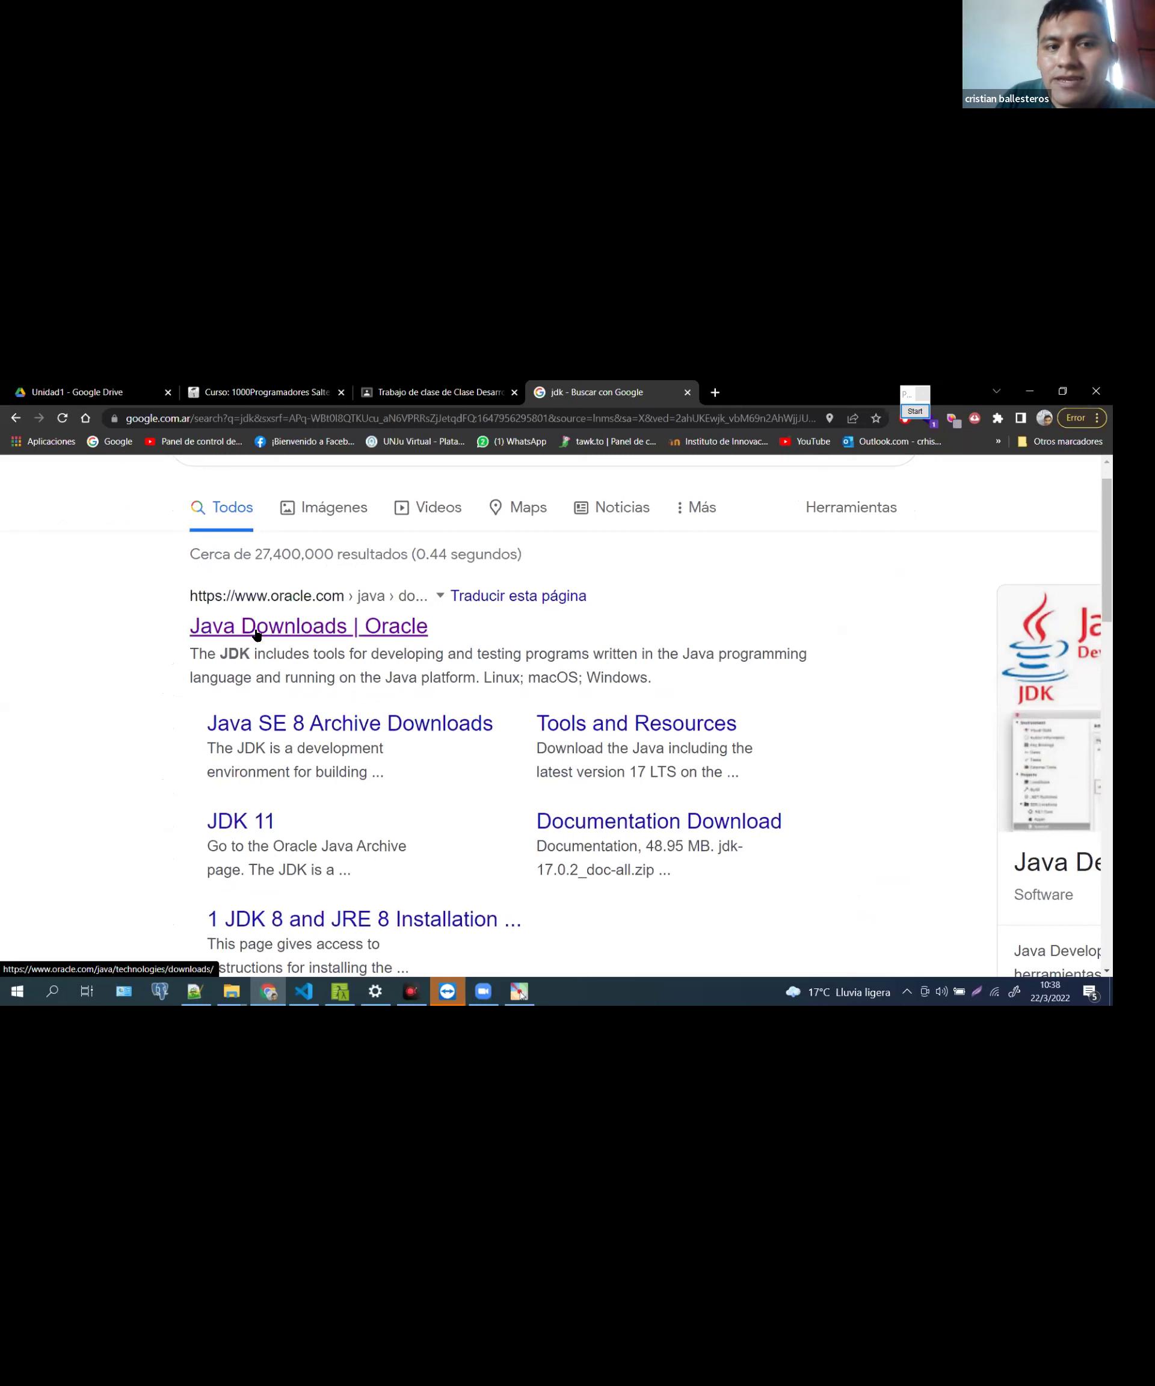
double_click(231, 654)
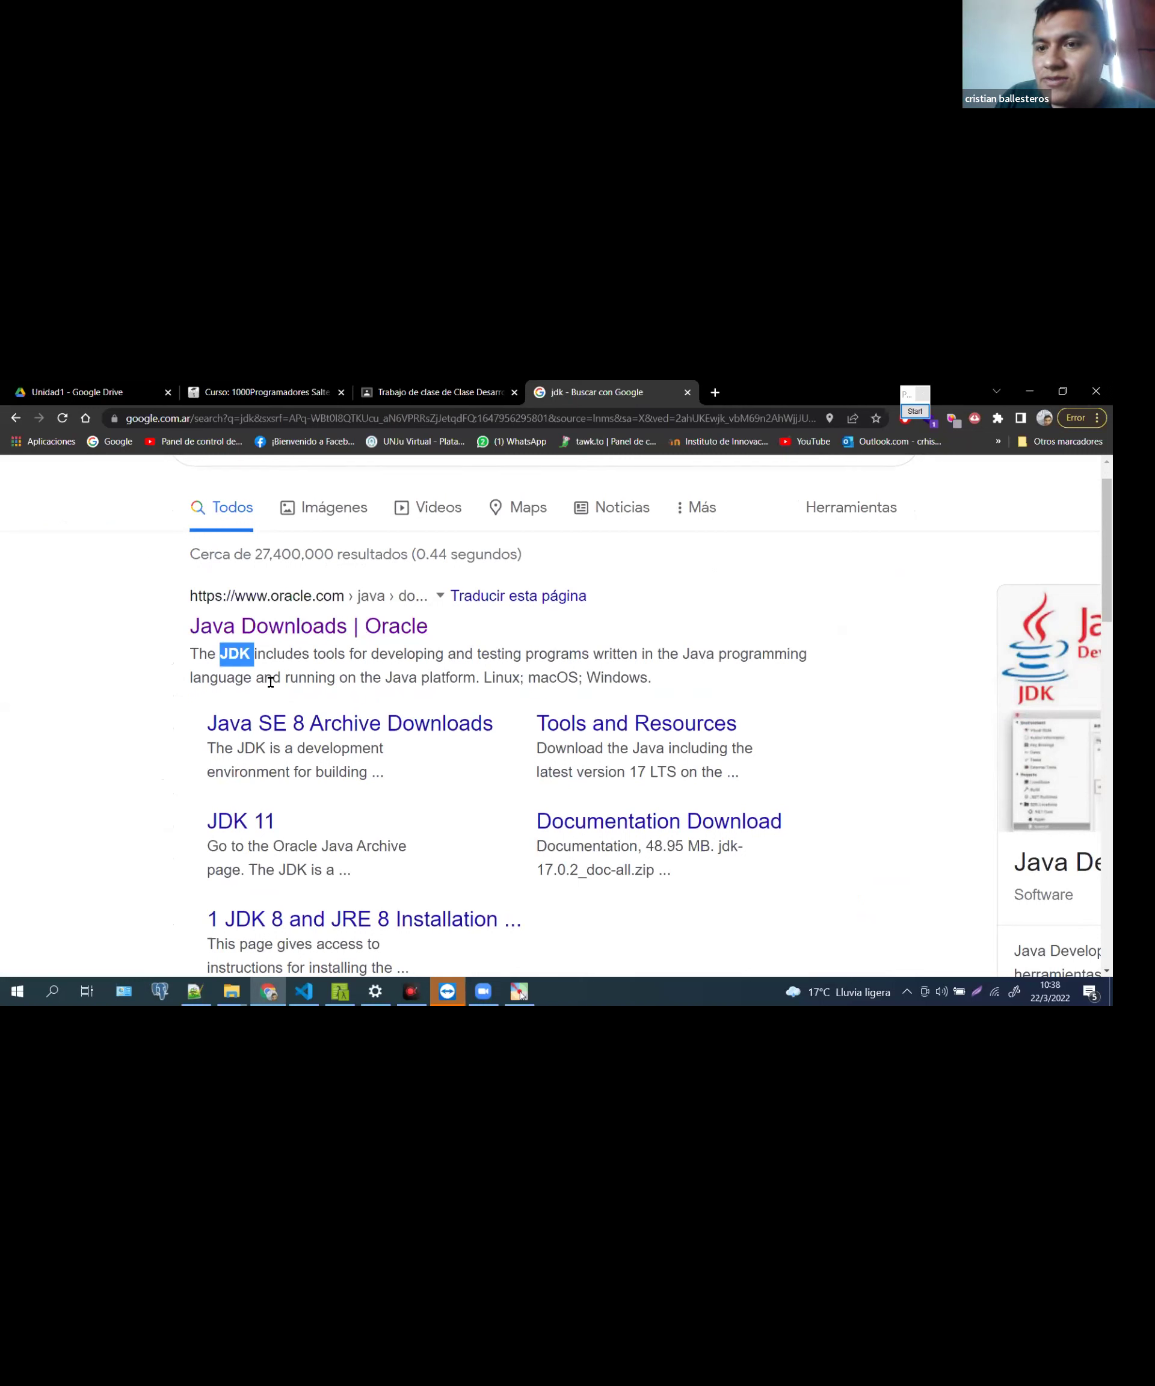
left_click(591, 647)
scroll(266, 701, "up", 1)
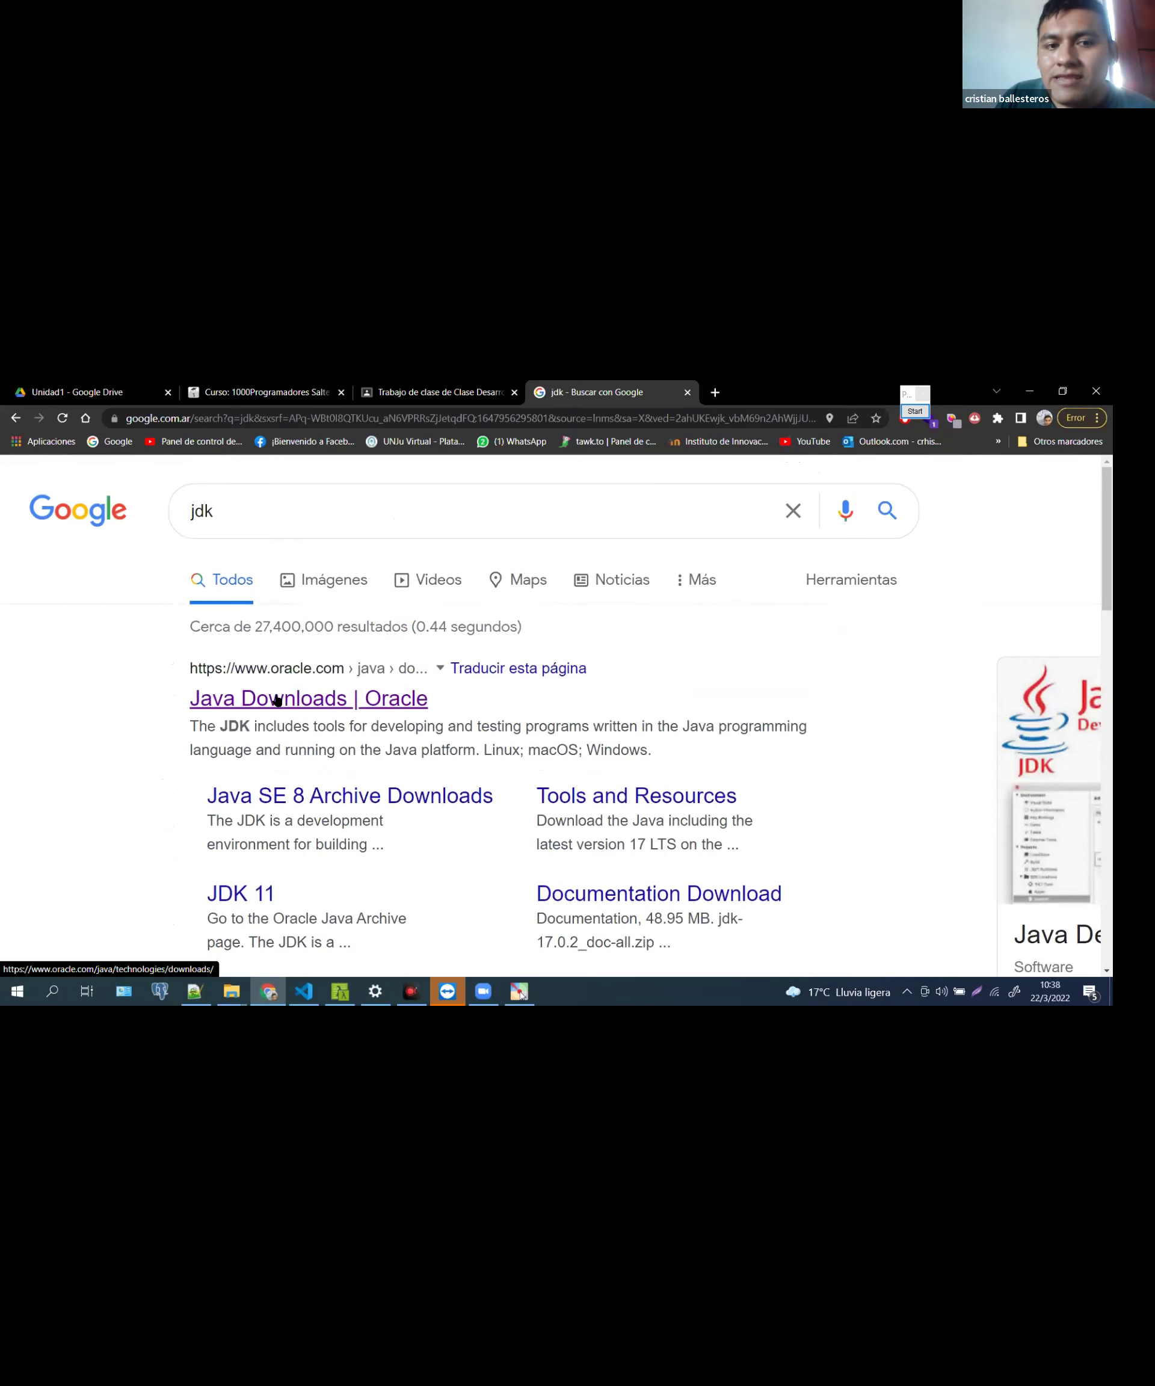
left_click(287, 700)
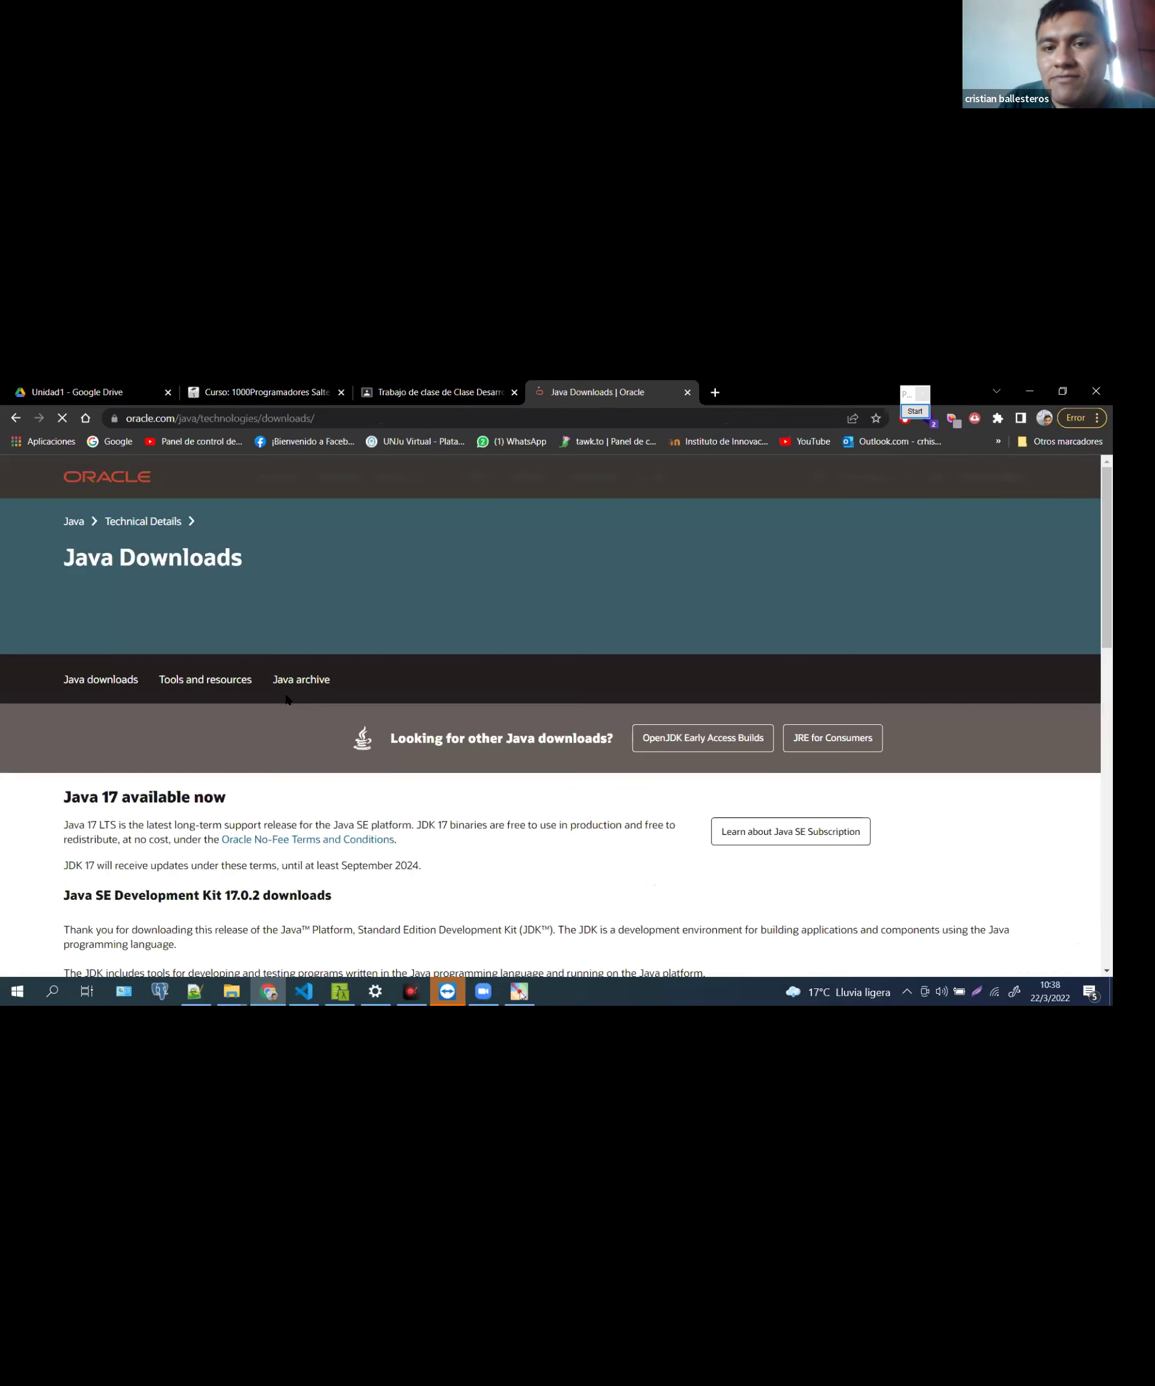
Dismiss the page translation offer and show the Windows downloads for Java SE Development Kit 17.0.2
scroll(493, 648, "down", 5)
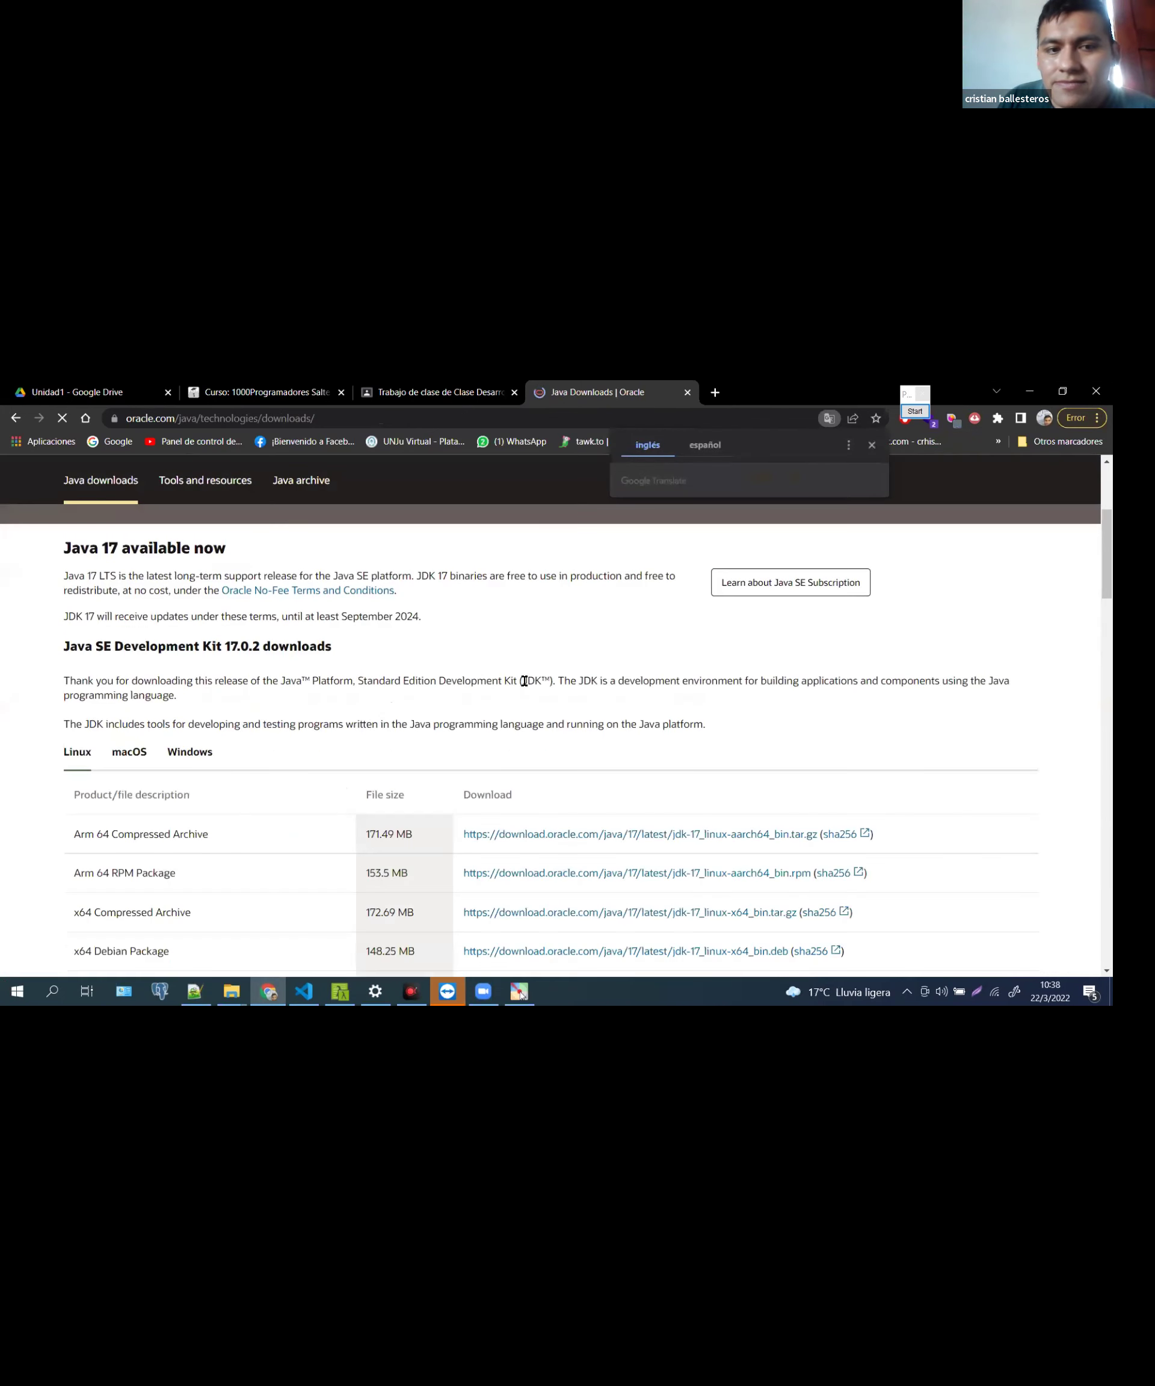
scroll(466, 598, "up", 4)
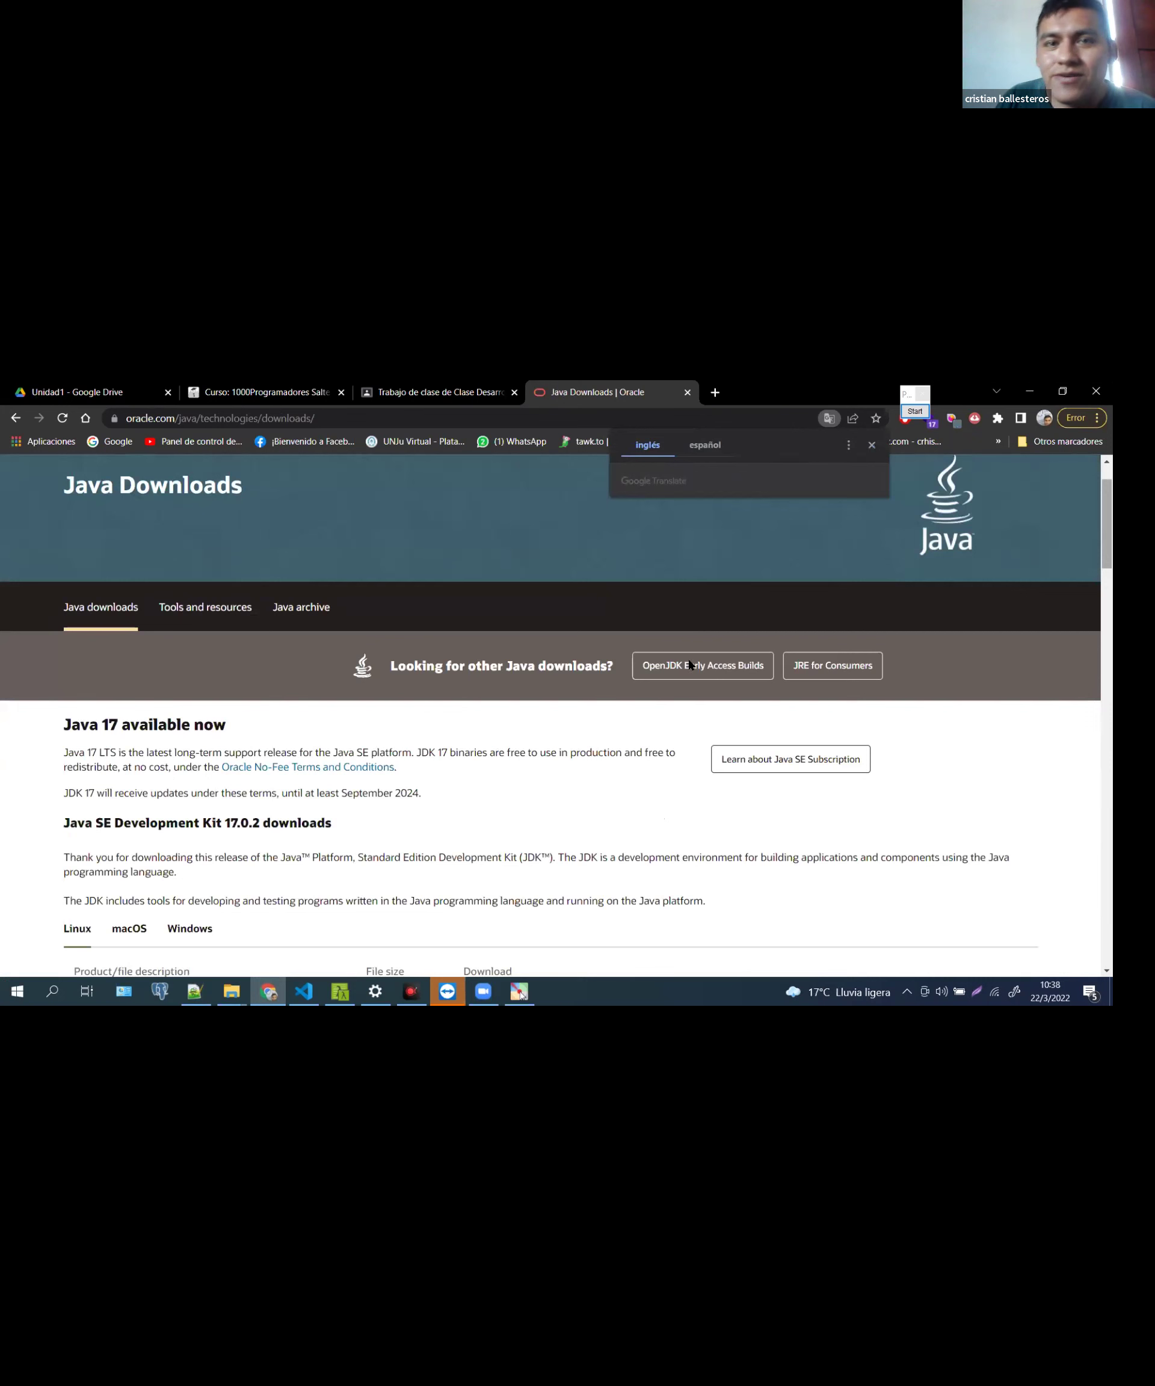
left_click(880, 448)
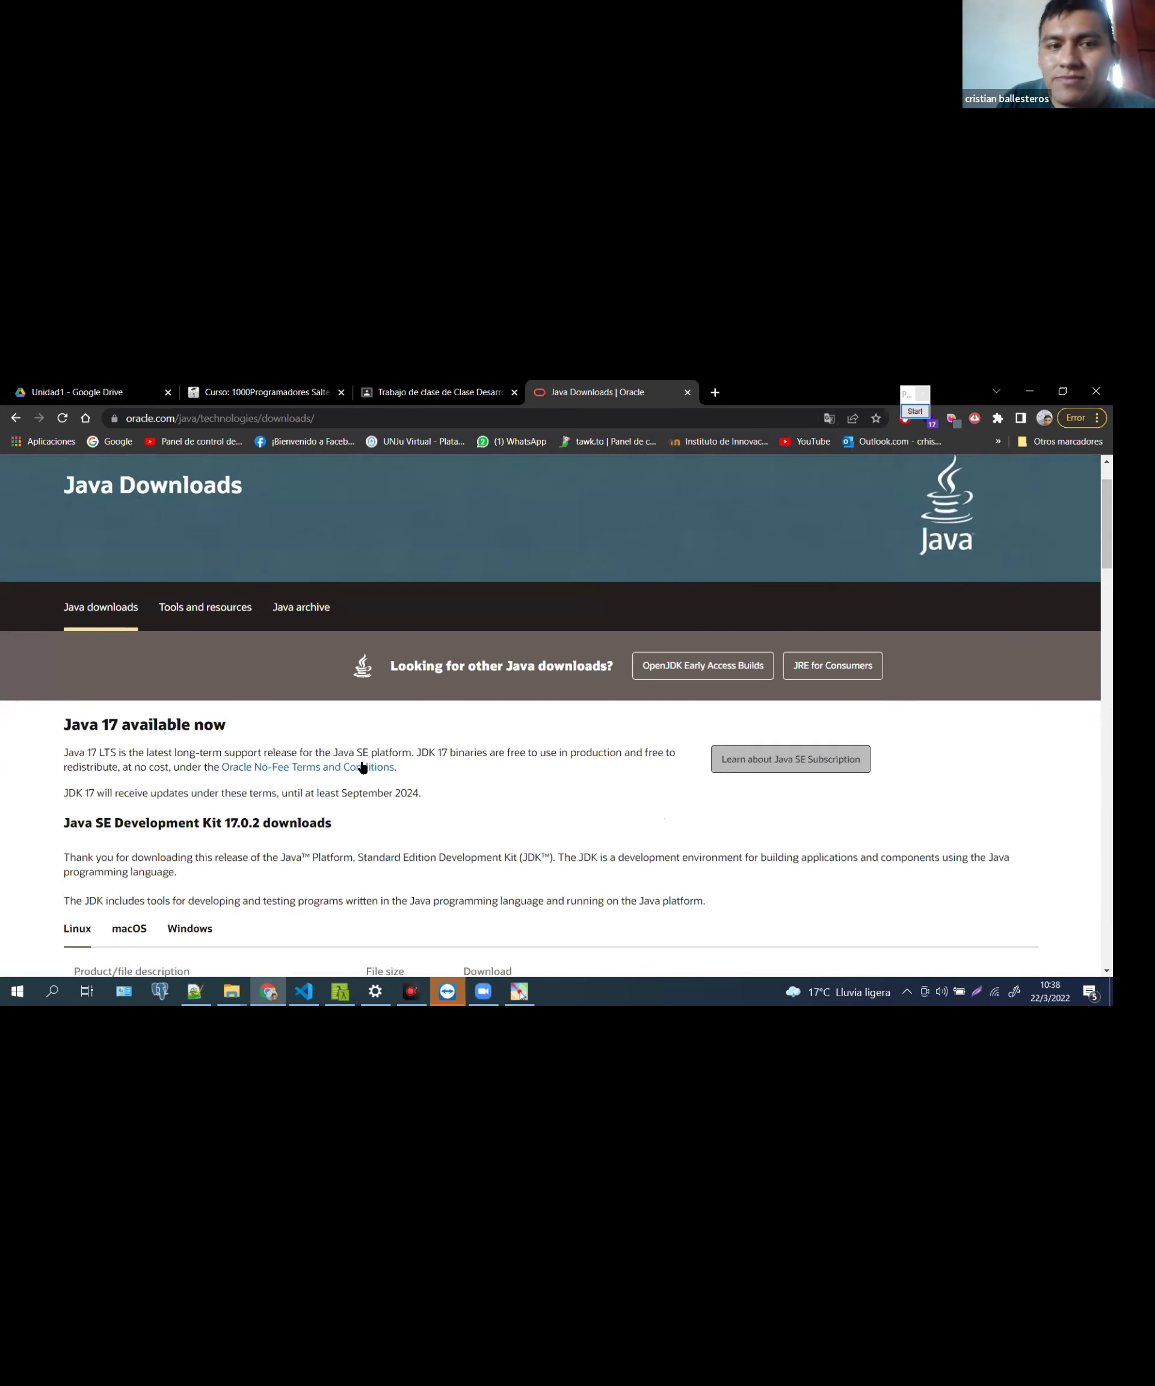
scroll(406, 679, "down", 2)
scroll(430, 688, "down", 4)
scroll(431, 684, "up", 5)
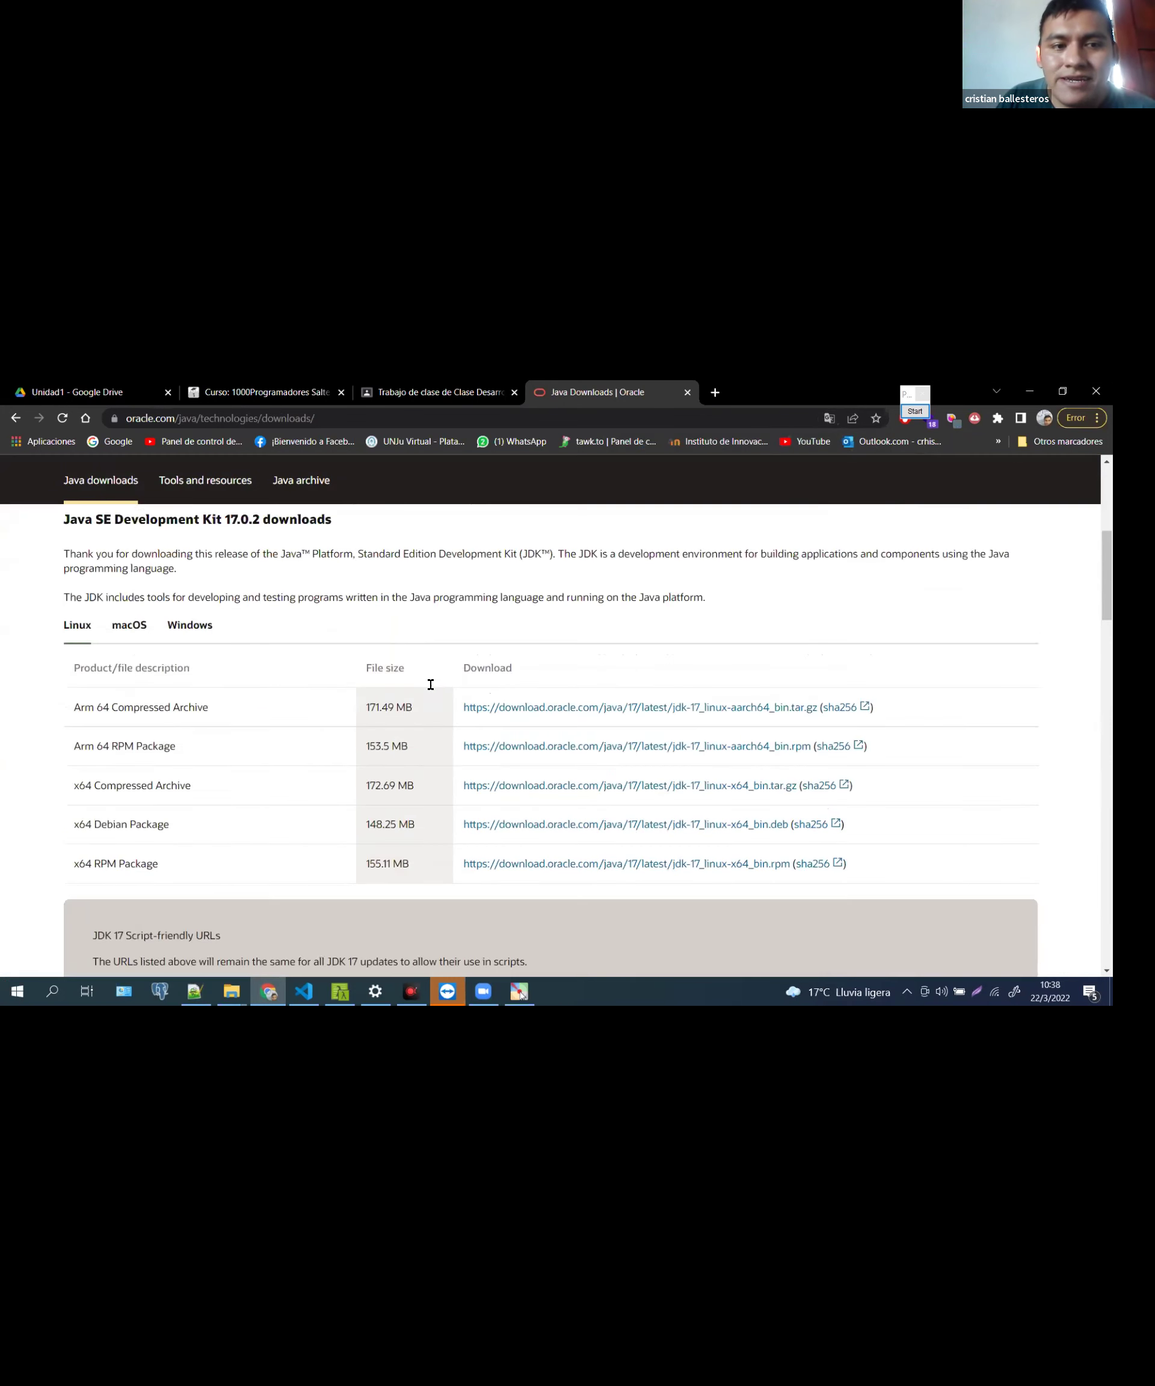
scroll(471, 659, "down", 1)
scroll(435, 616, "down", 1)
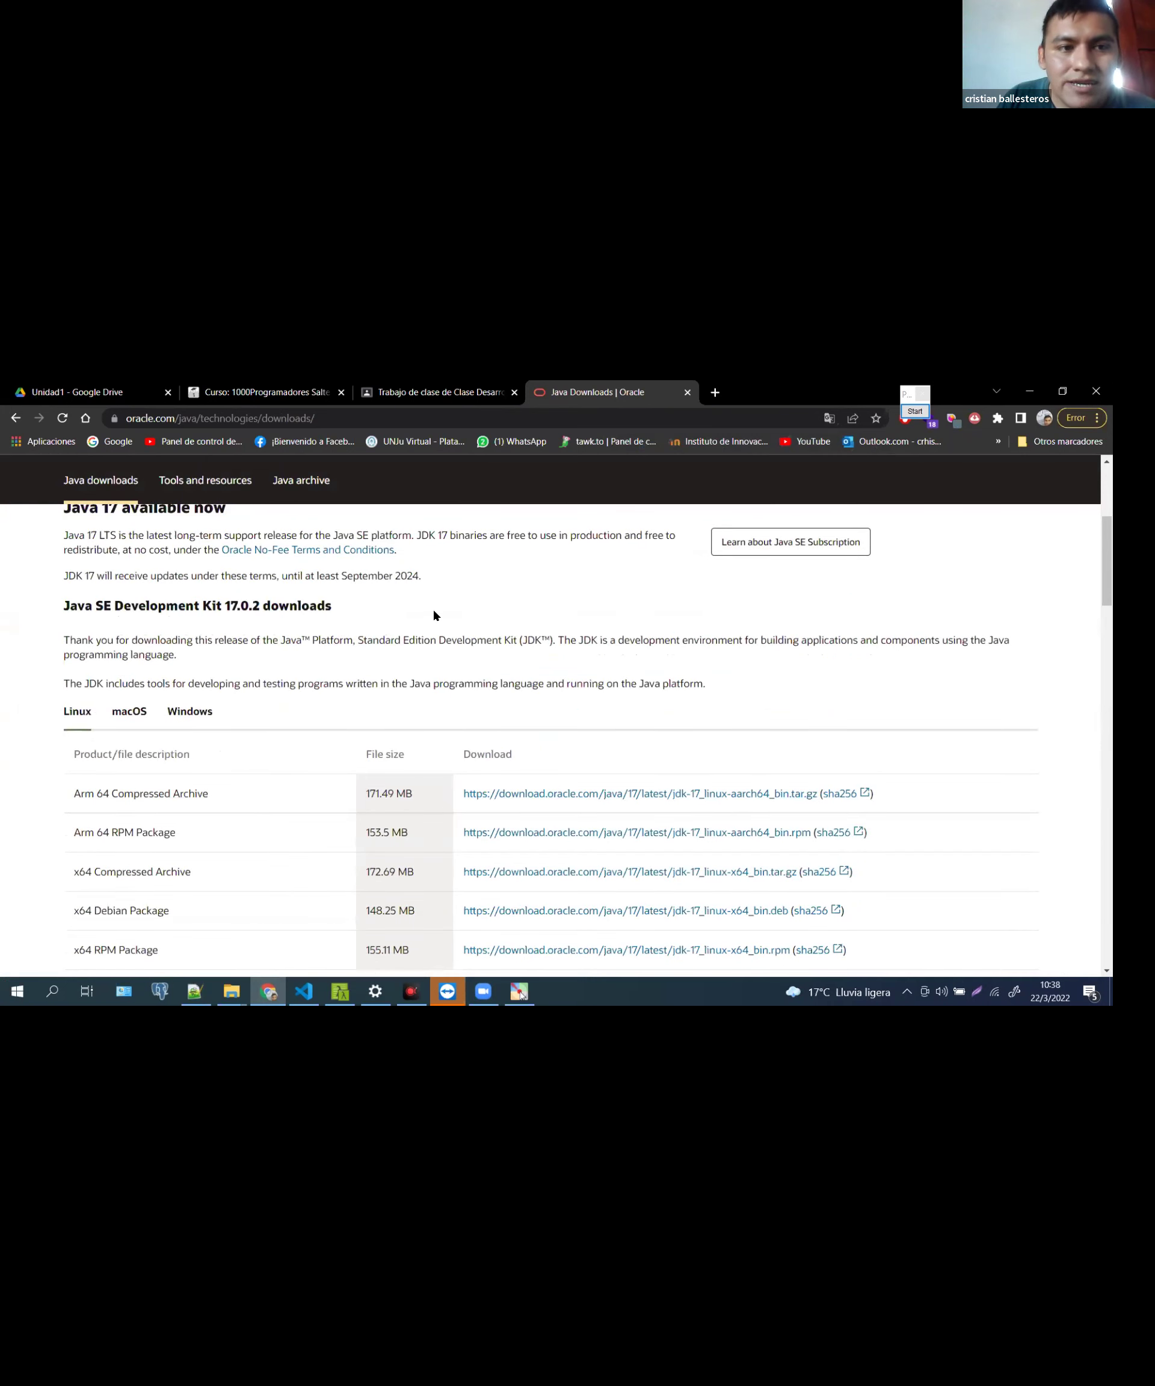
scroll(434, 615, "down", 9)
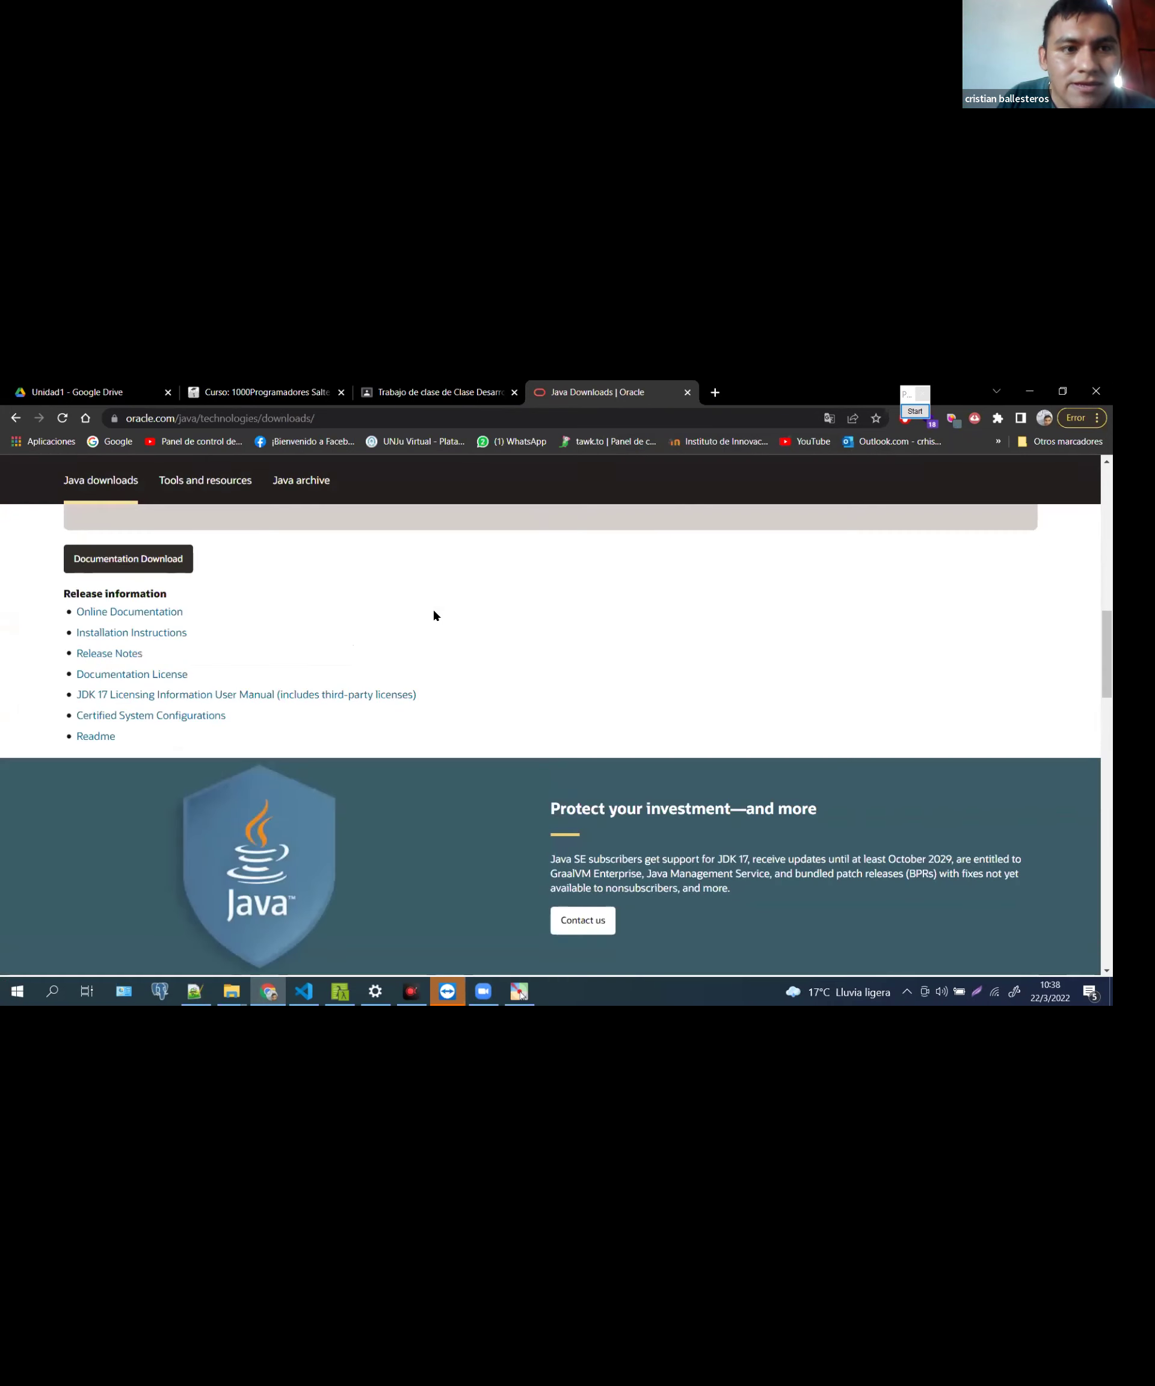
scroll(433, 615, "up", 7)
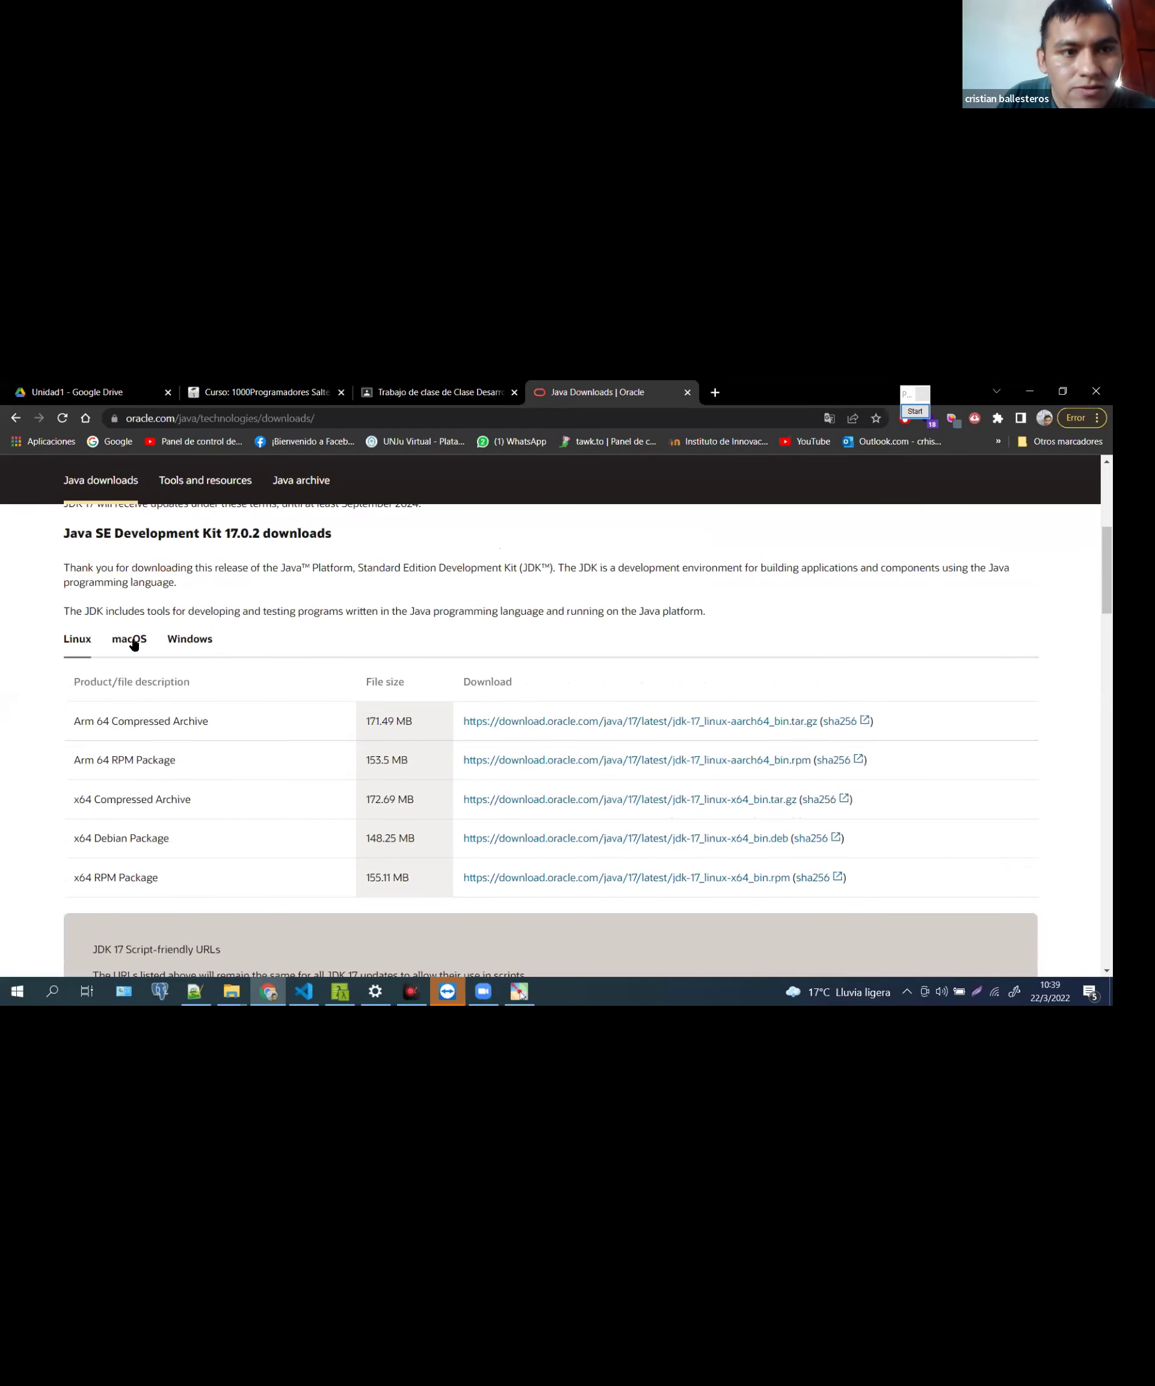
scroll(175, 647, "up", 1)
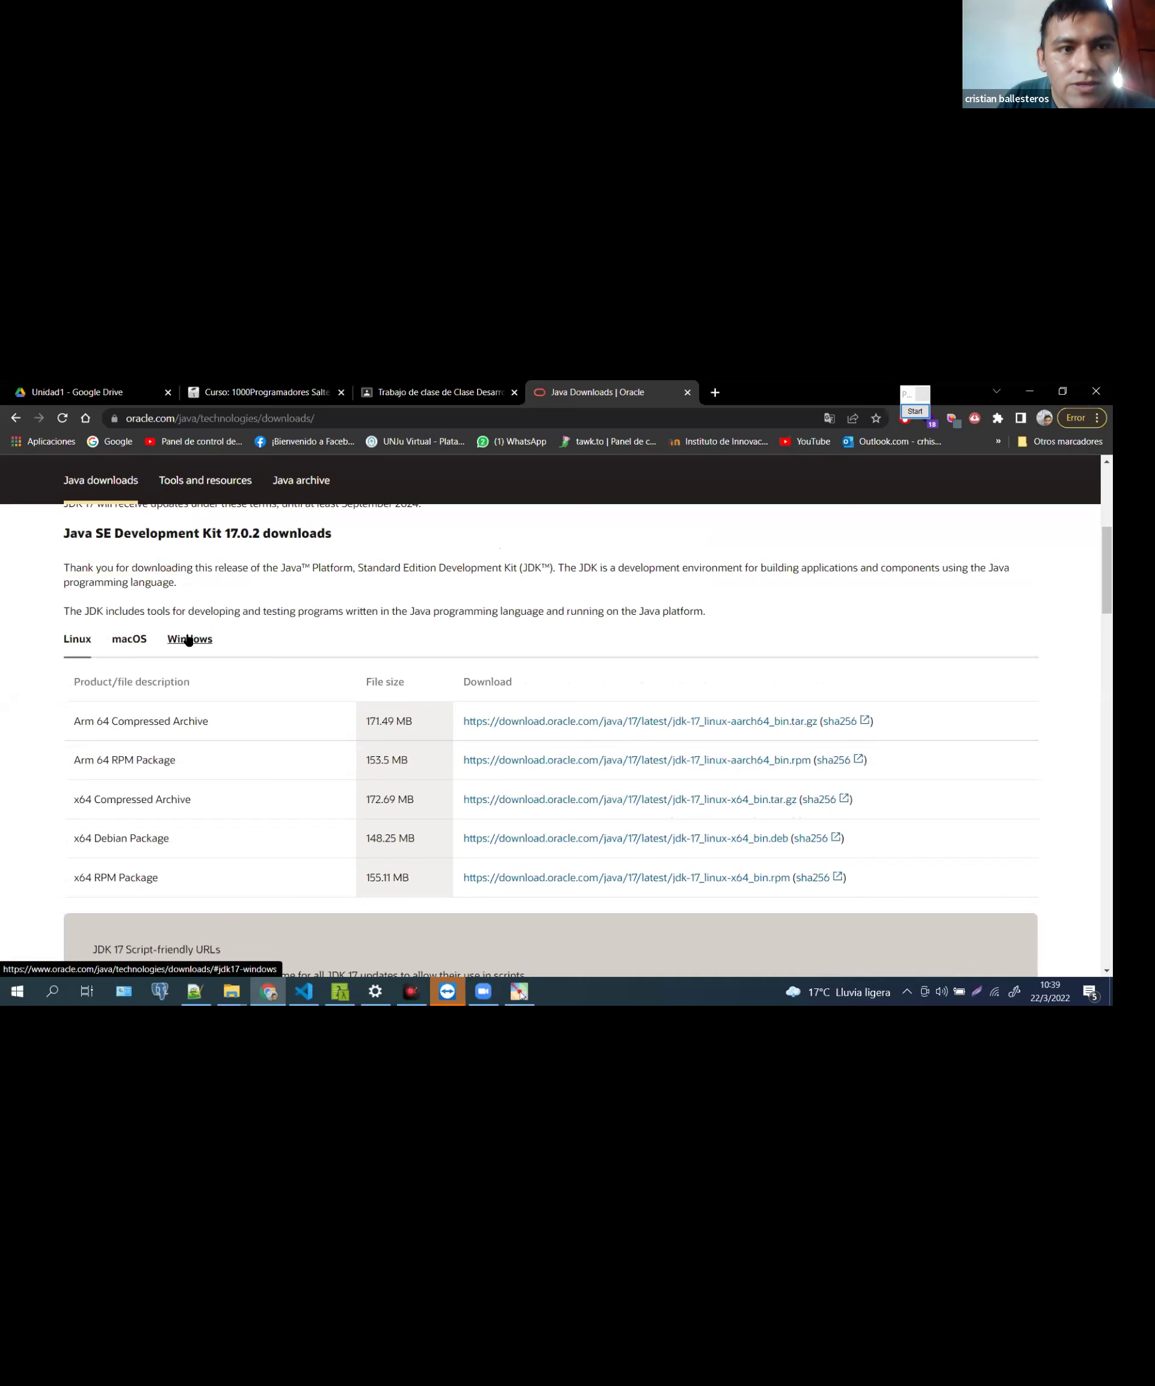
left_click(189, 641)
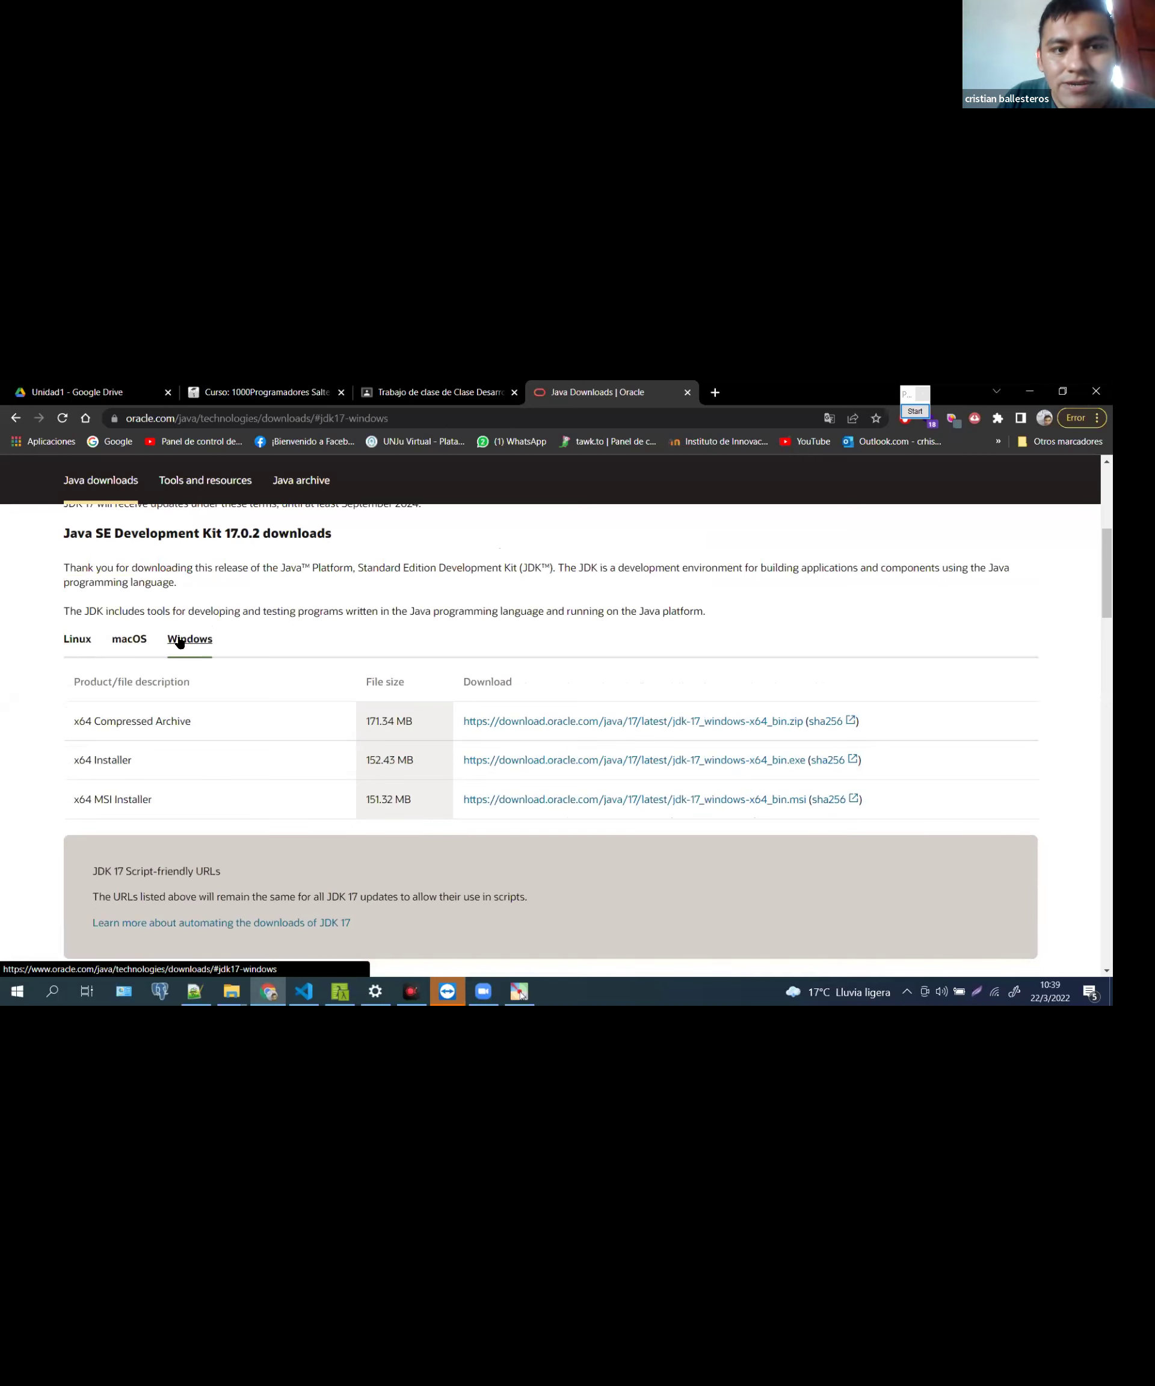
Mark the Windows platform option and the x64 Installer entry with red rectangles, then leave annotation mode
left_click(916, 413)
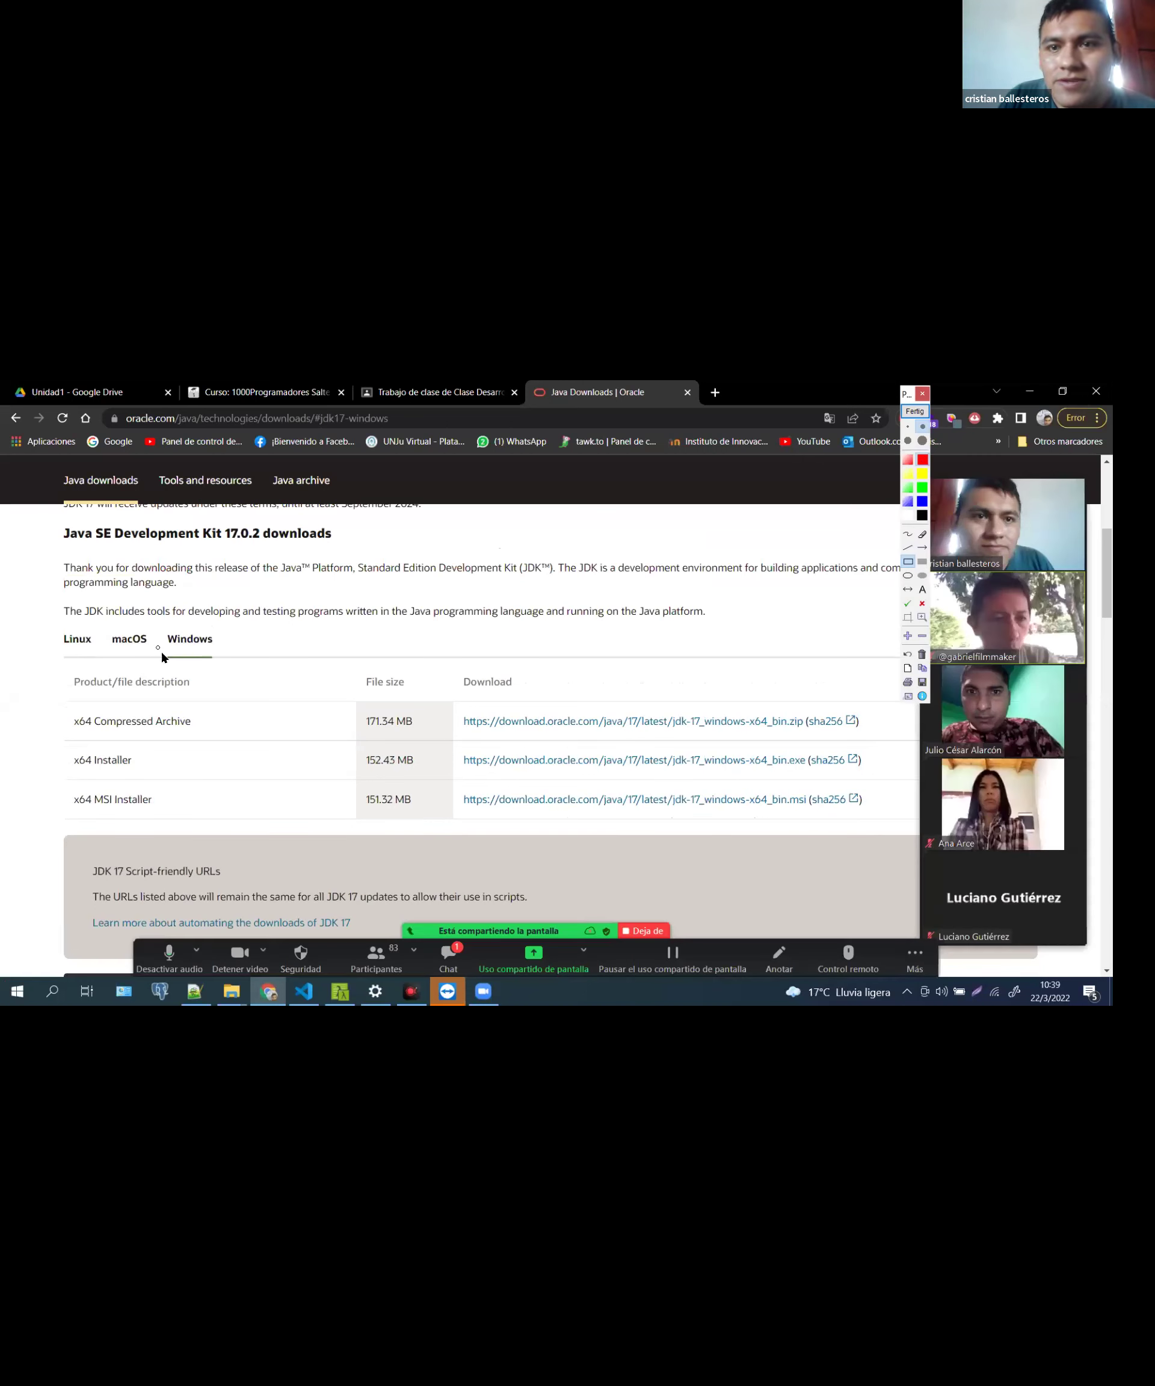
mouse_move(218, 603)
left_mouse_down()
mouse_move(260, 639)
mouse_move(162, 667)
left_mouse_up()
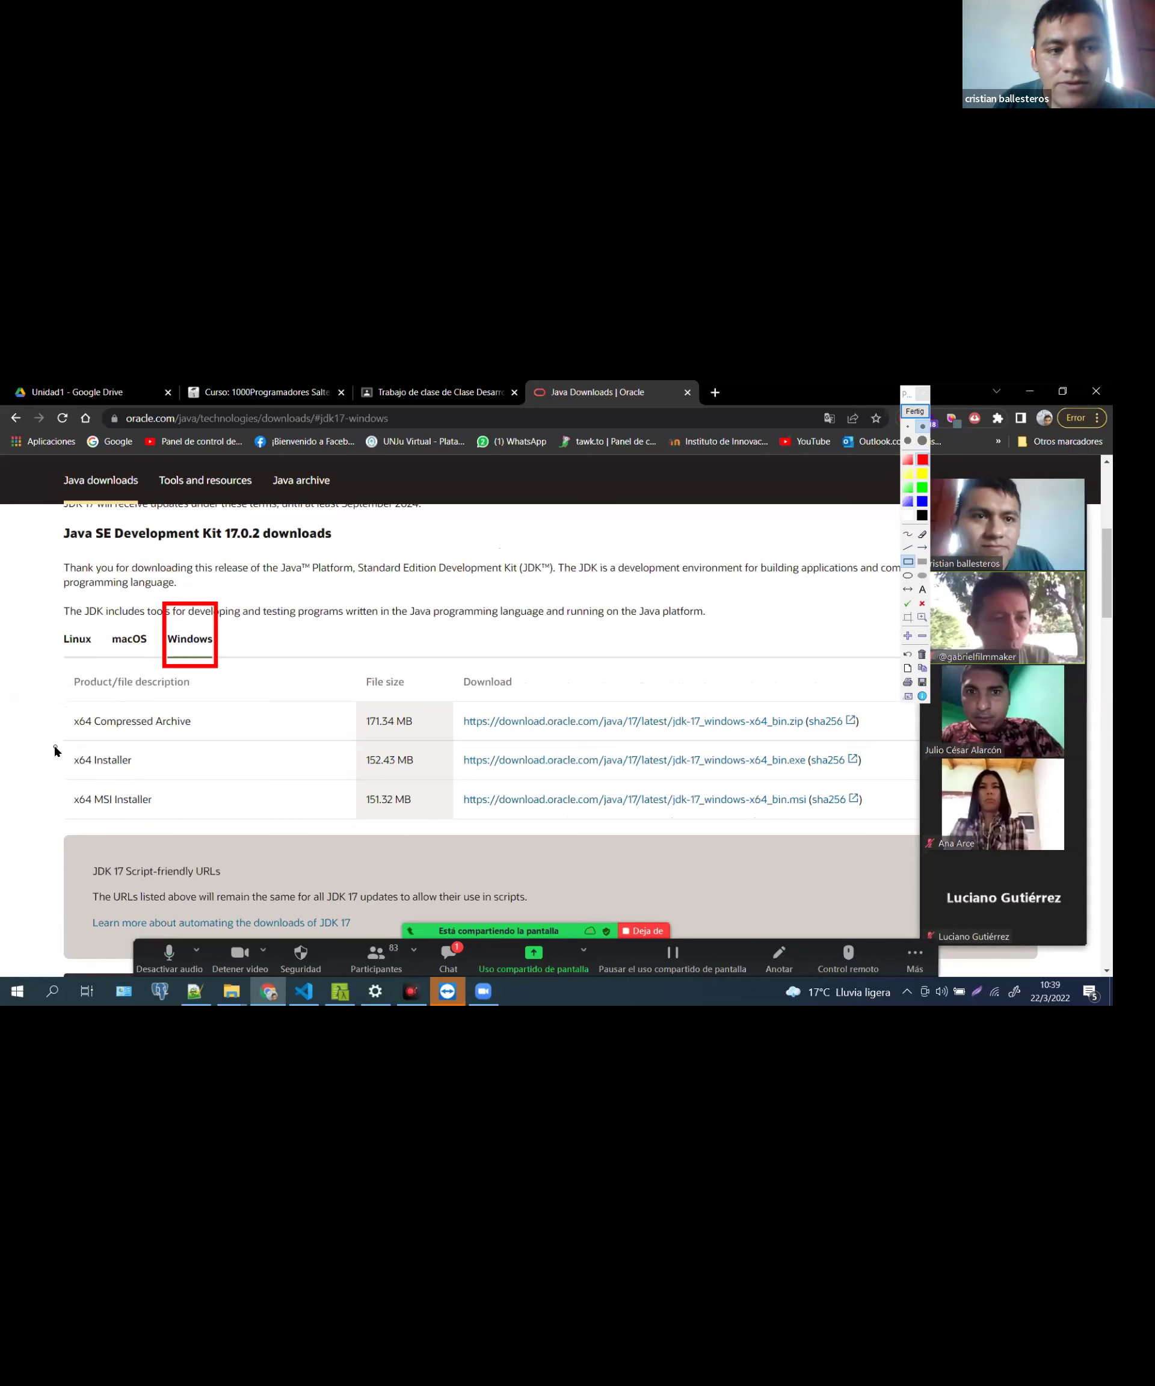
left_click_drag(54, 746, 147, 779)
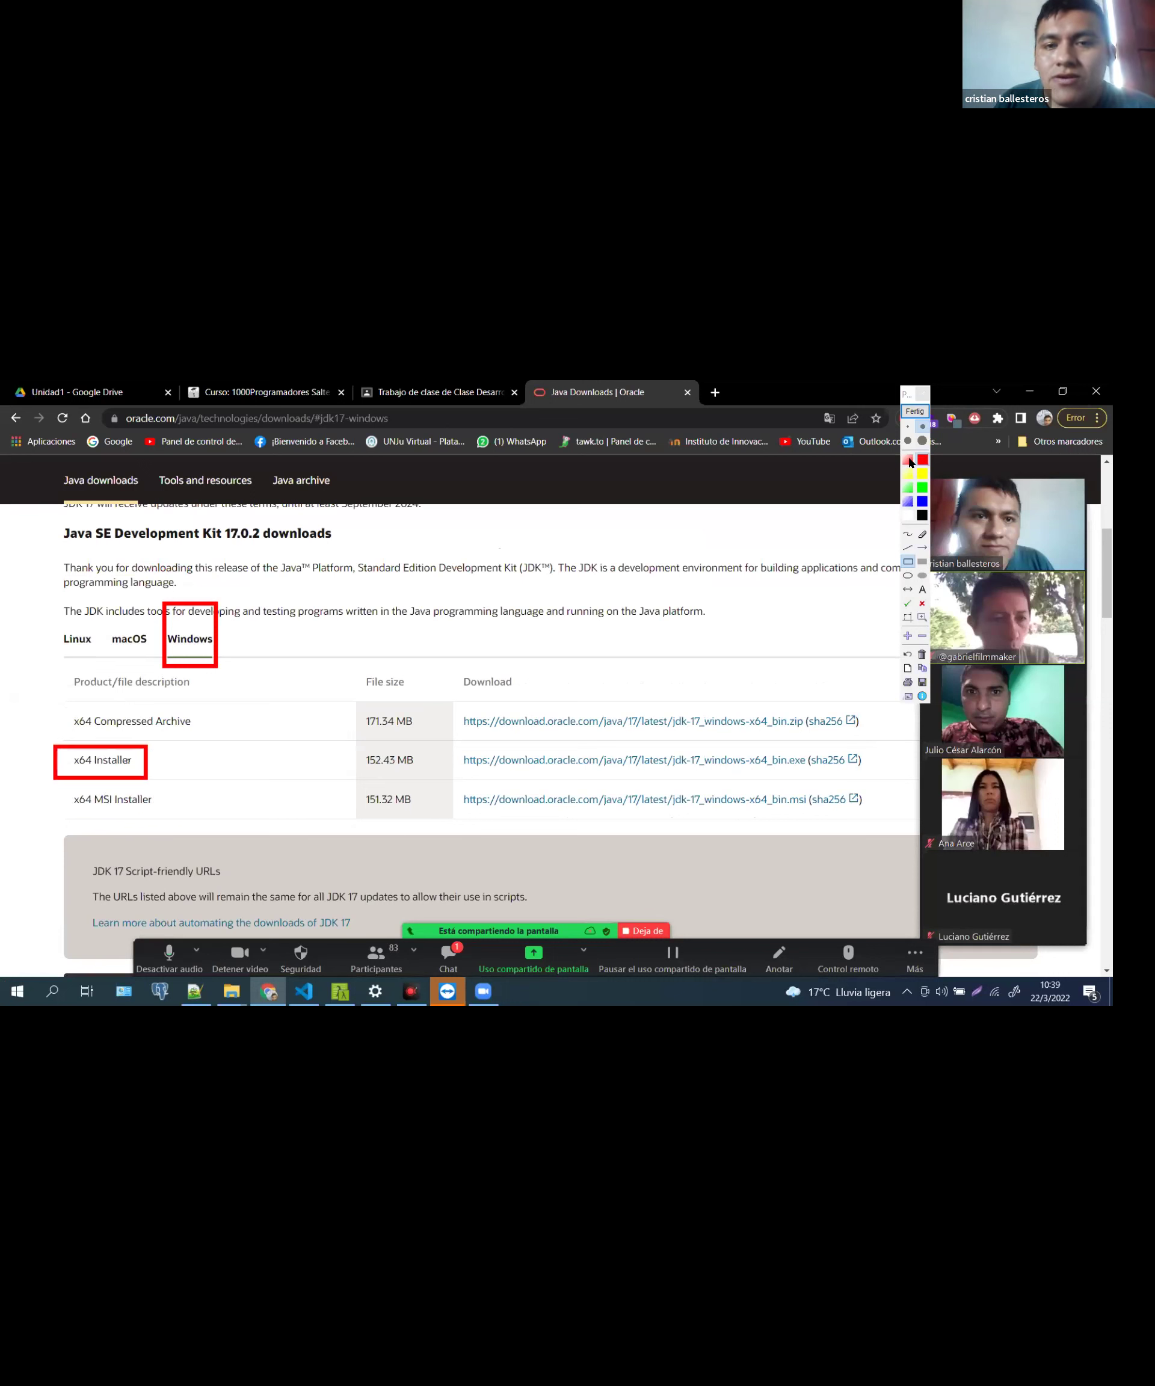
left_click(914, 411)
Look over the Windows JDK 17 download entries and the release information below them
scroll(498, 644, "up", 3)
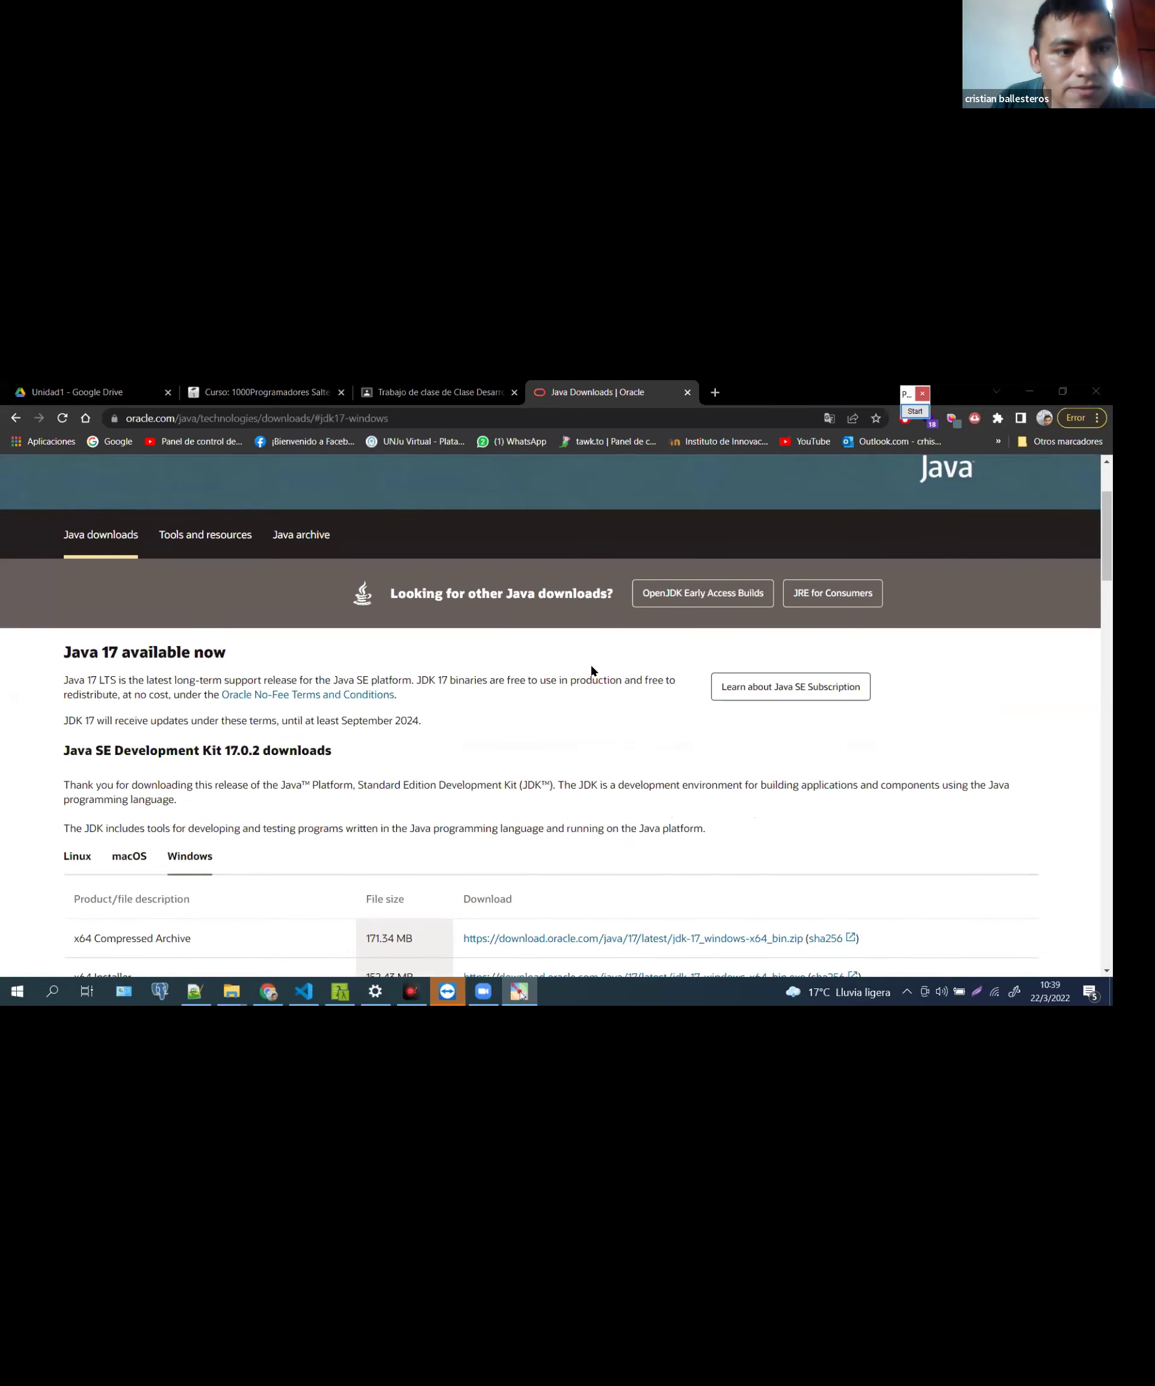
scroll(591, 671, "down", 10)
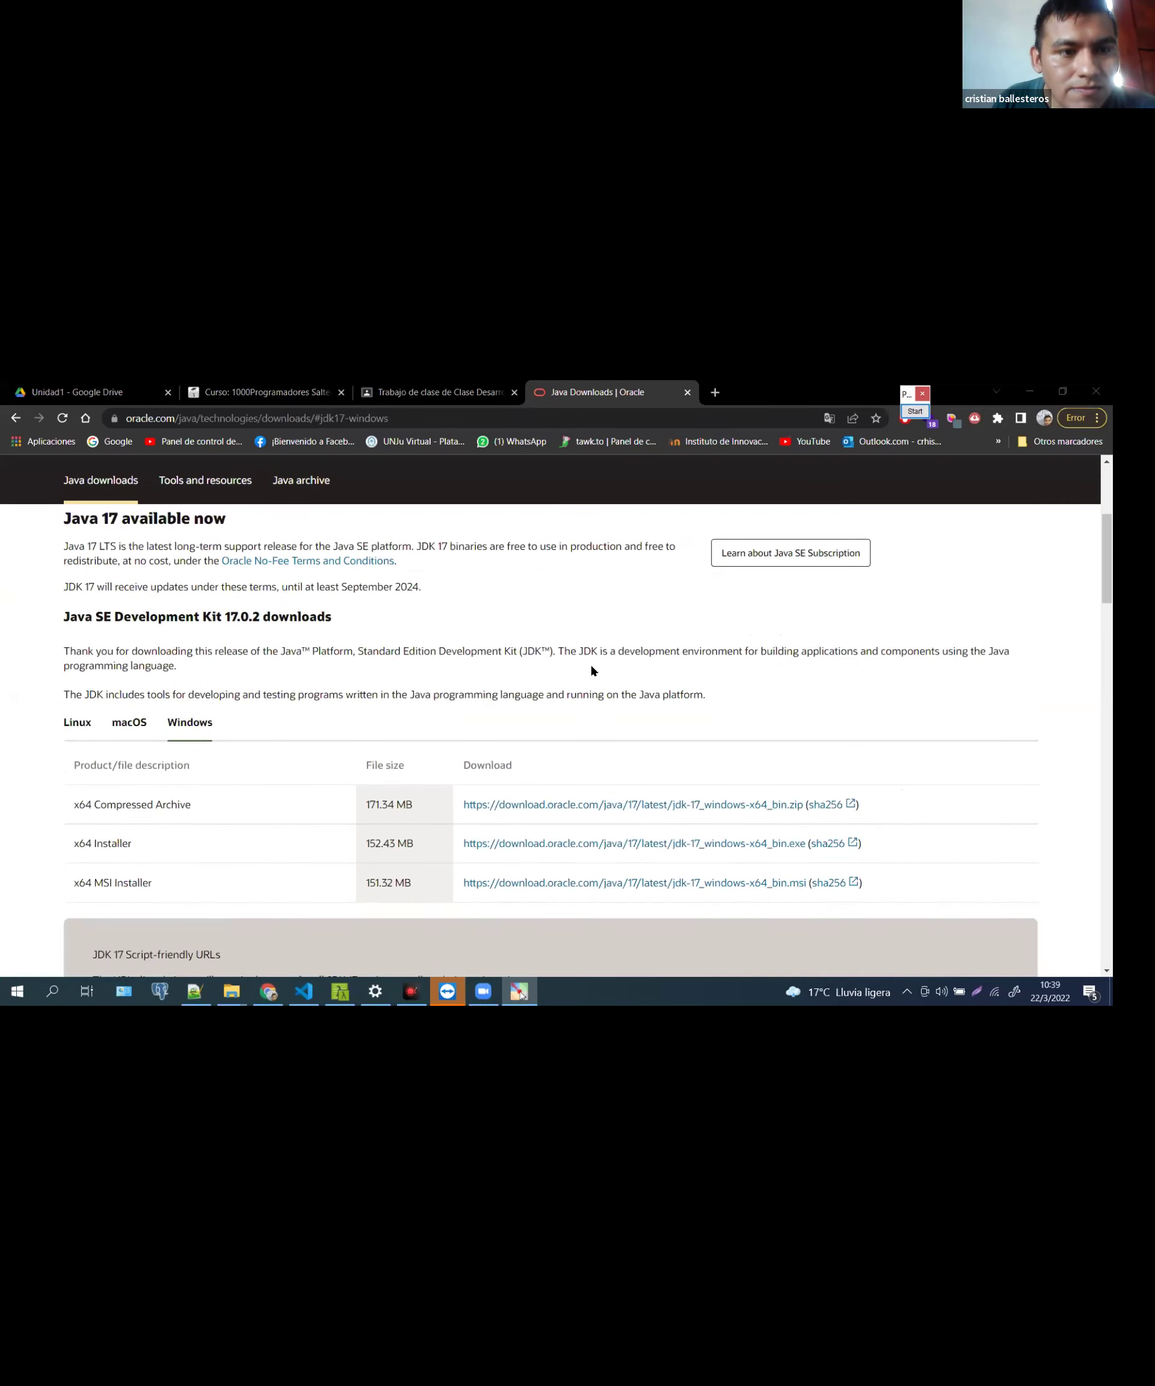
scroll(592, 671, "up", 1)
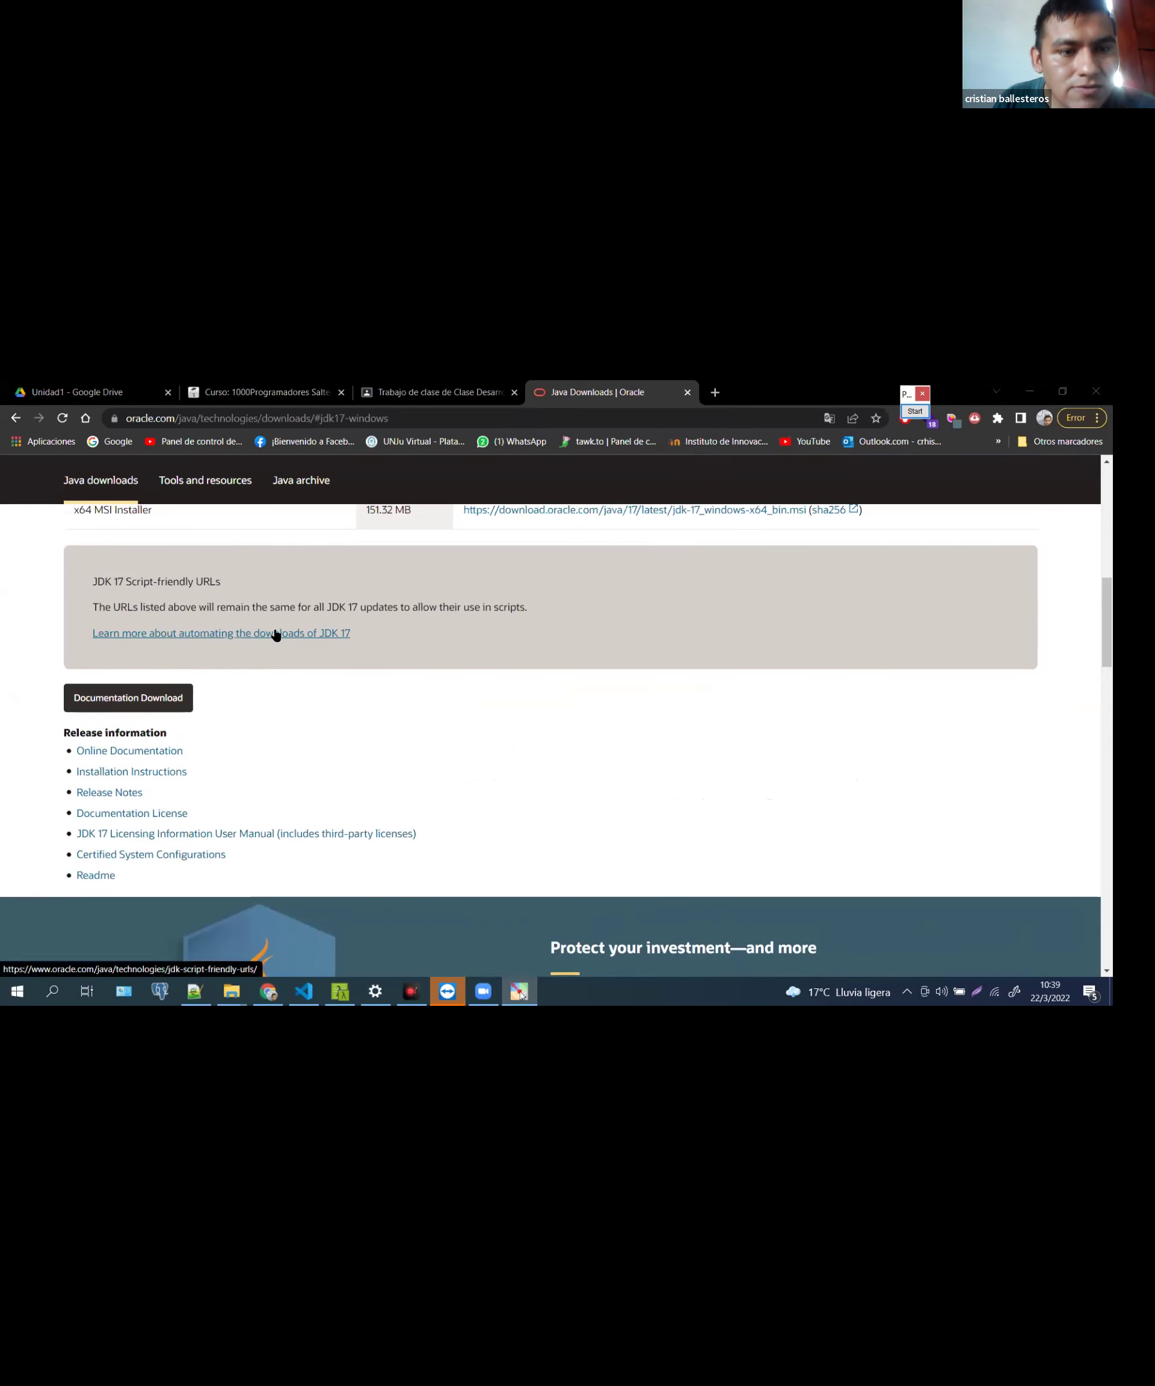
scroll(272, 633, "up", 3)
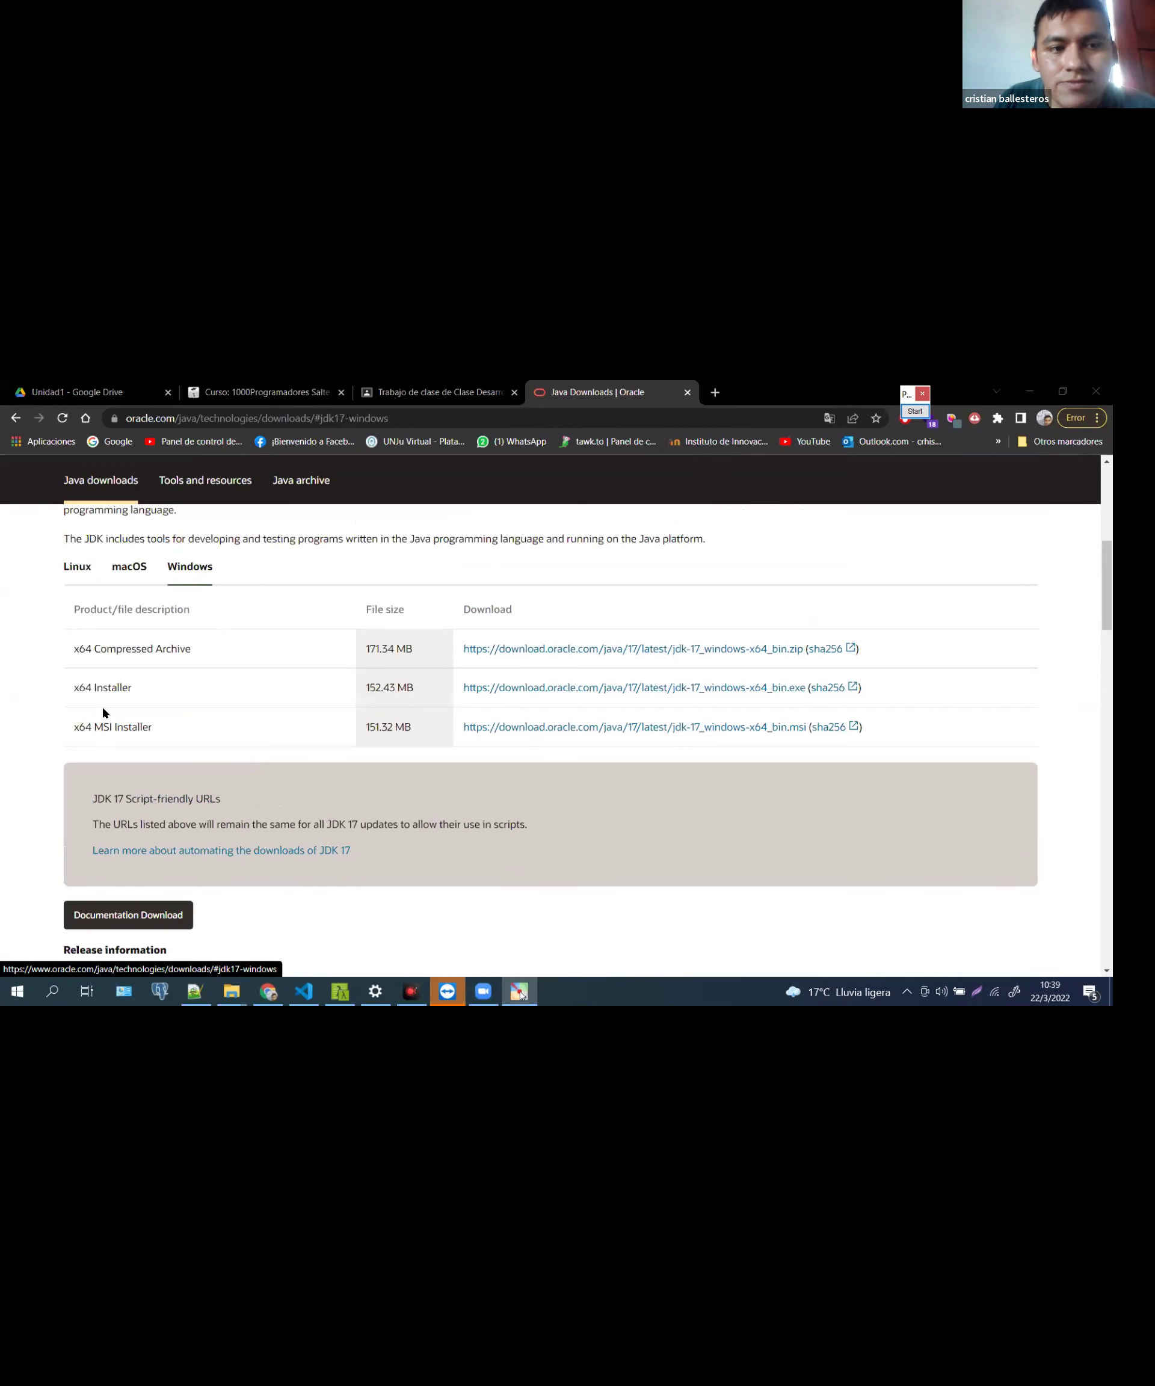
Open the page about automating JDK 17 downloads and skim its script-friendly URL information
left_click(253, 855)
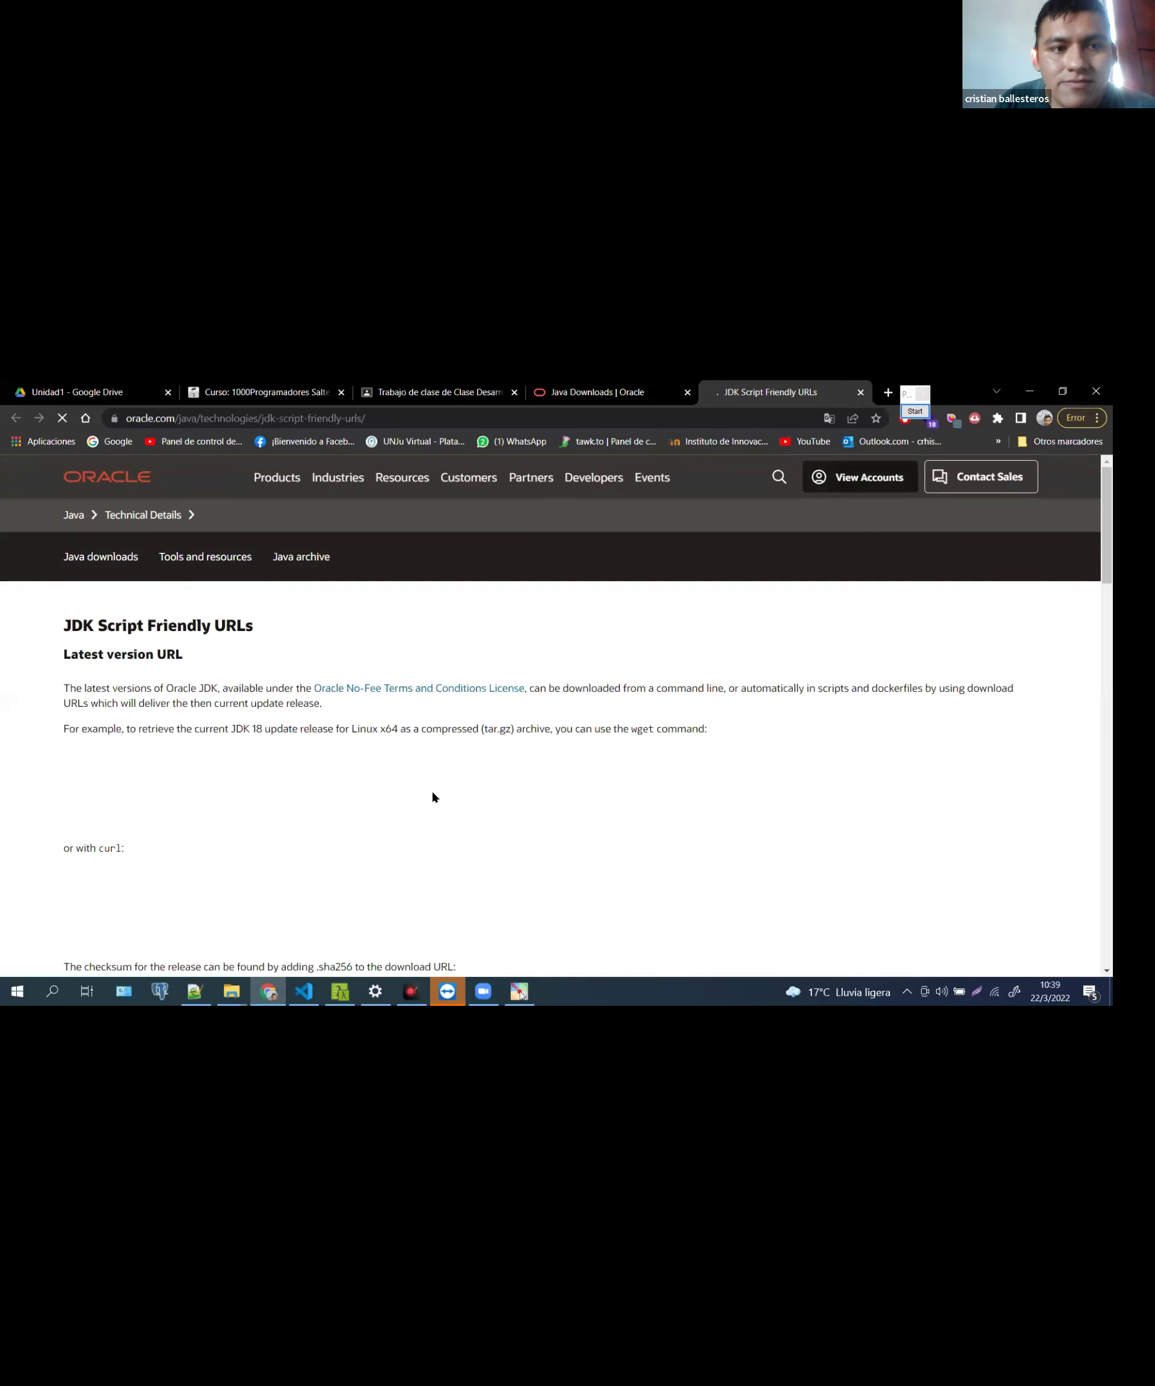
scroll(433, 797, "down", 15)
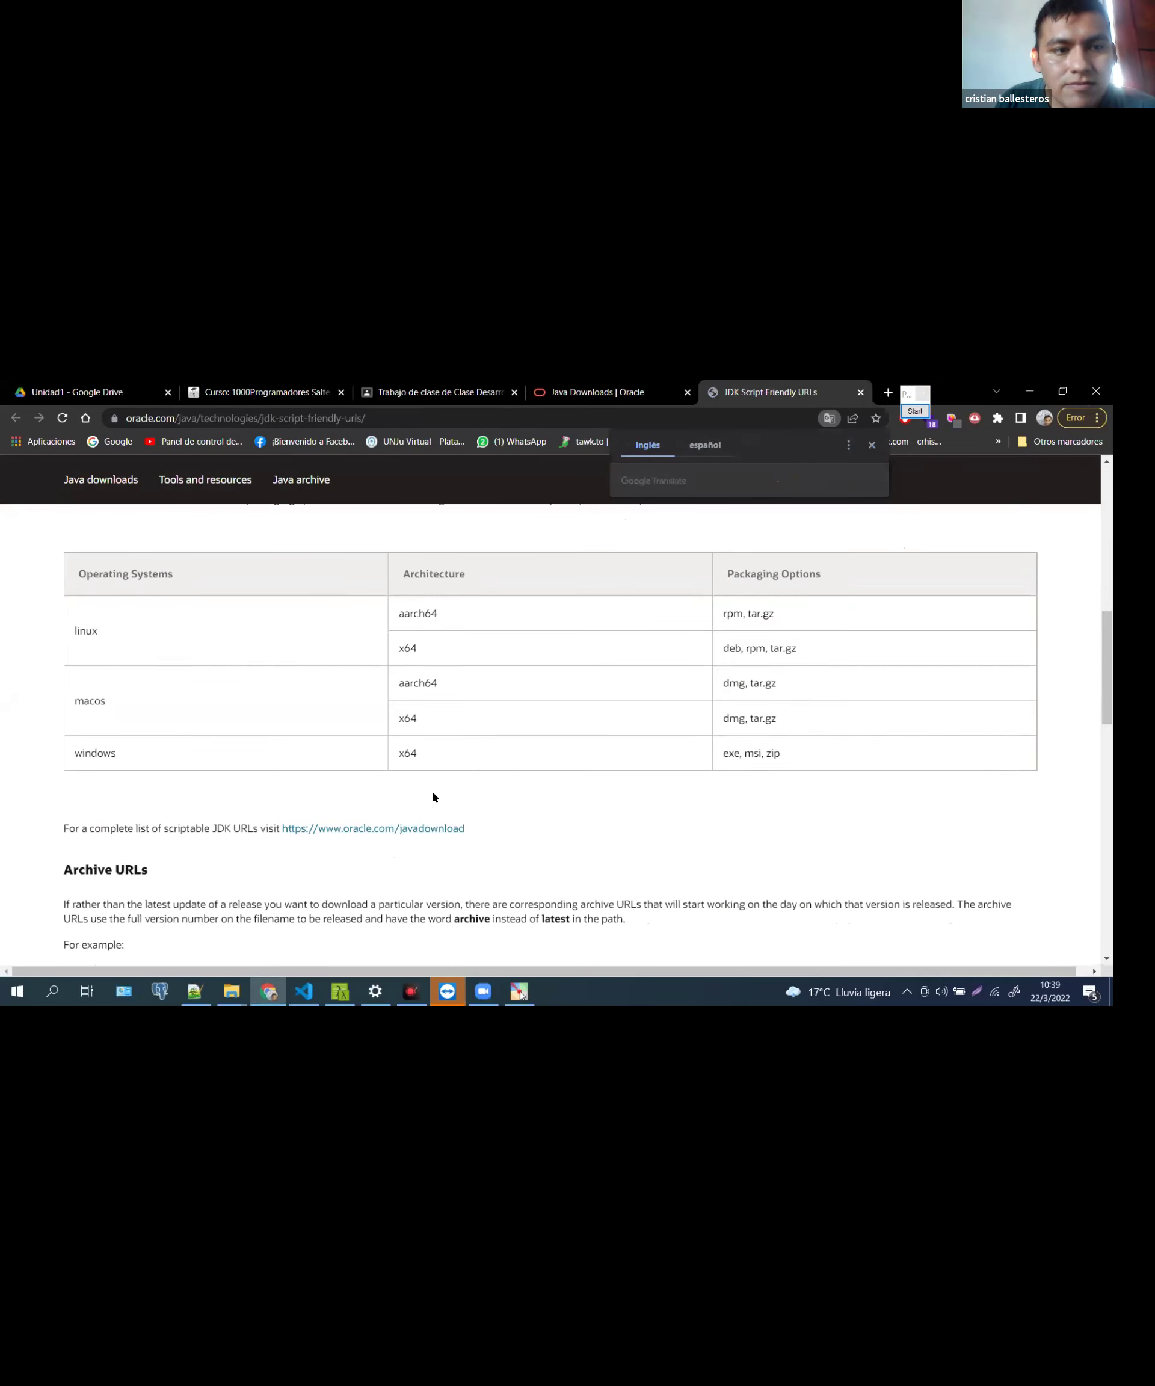
scroll(432, 792, "down", 5)
scroll(433, 792, "up", 5)
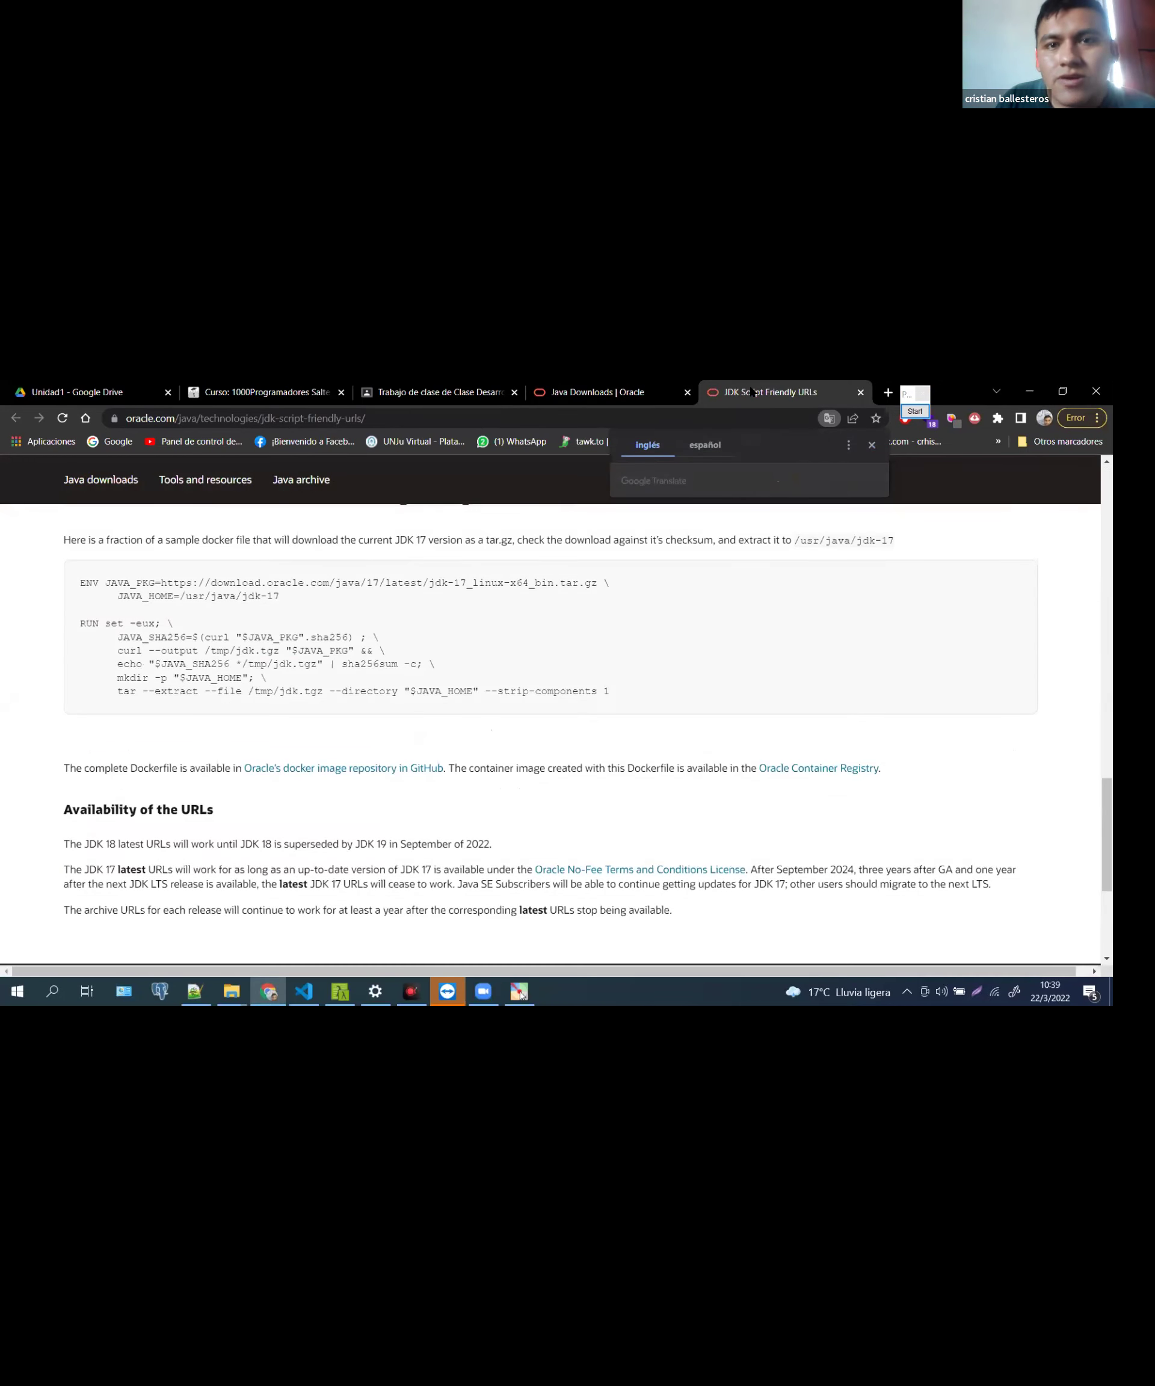
Return to the Java Downloads page and look over the introduction above the Java SE Development Kit 17.0.2 downloads
left_click(666, 391)
scroll(662, 696, "up", 5)
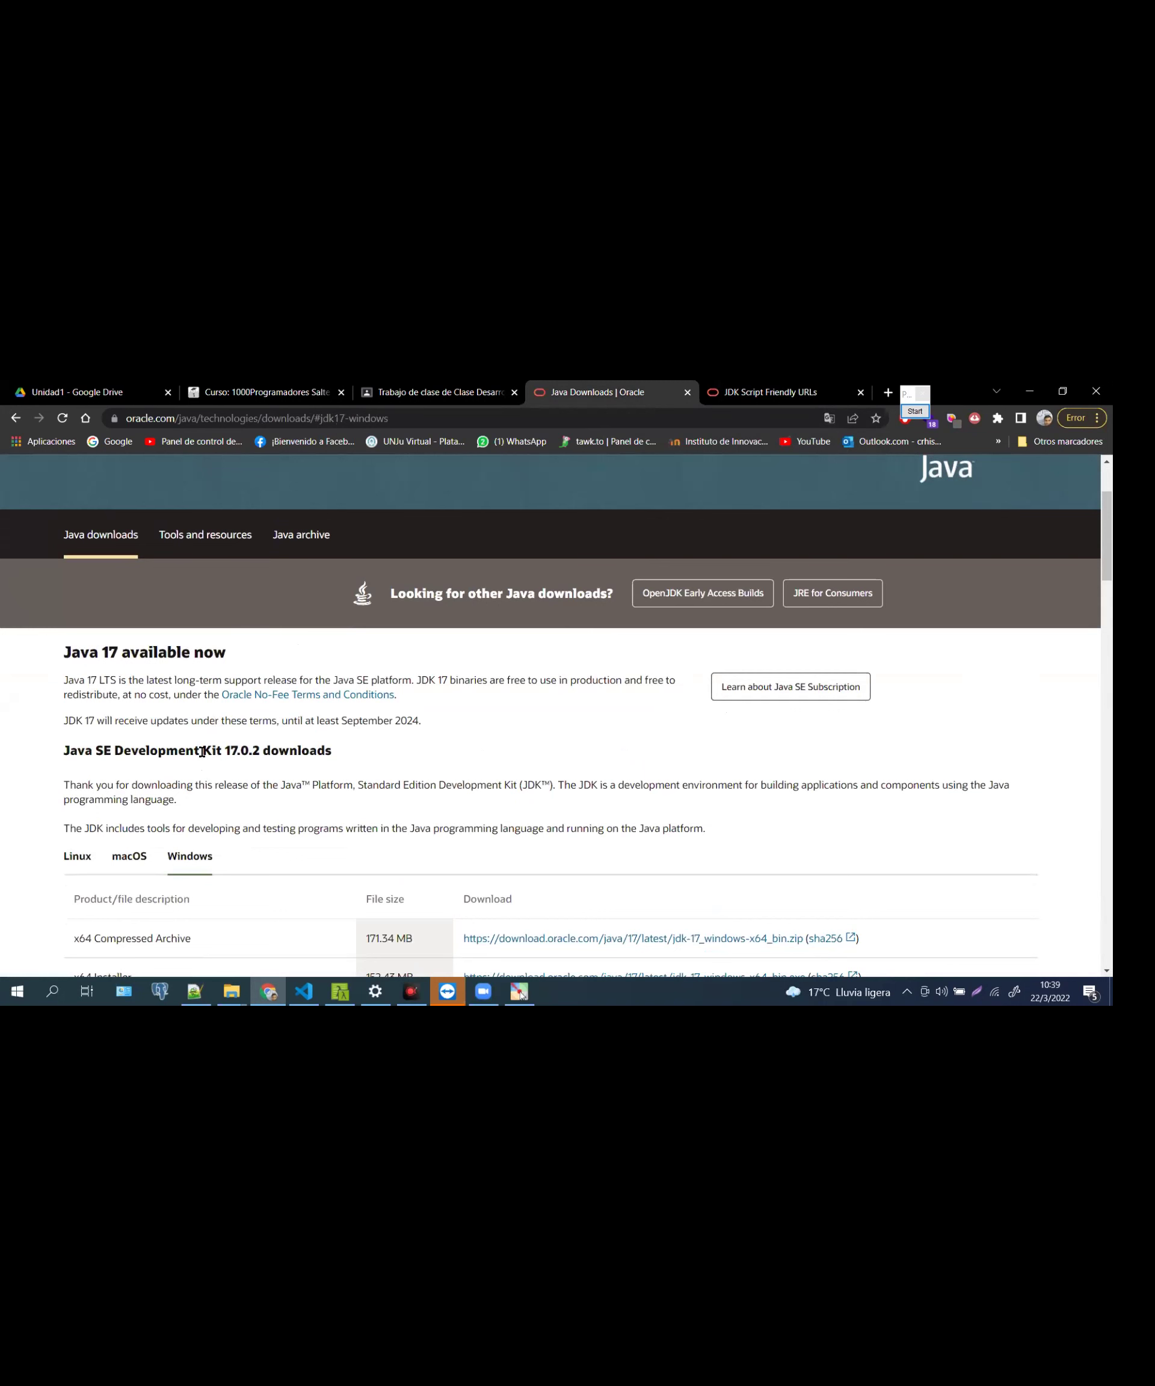
scroll(266, 598, "up", 2)
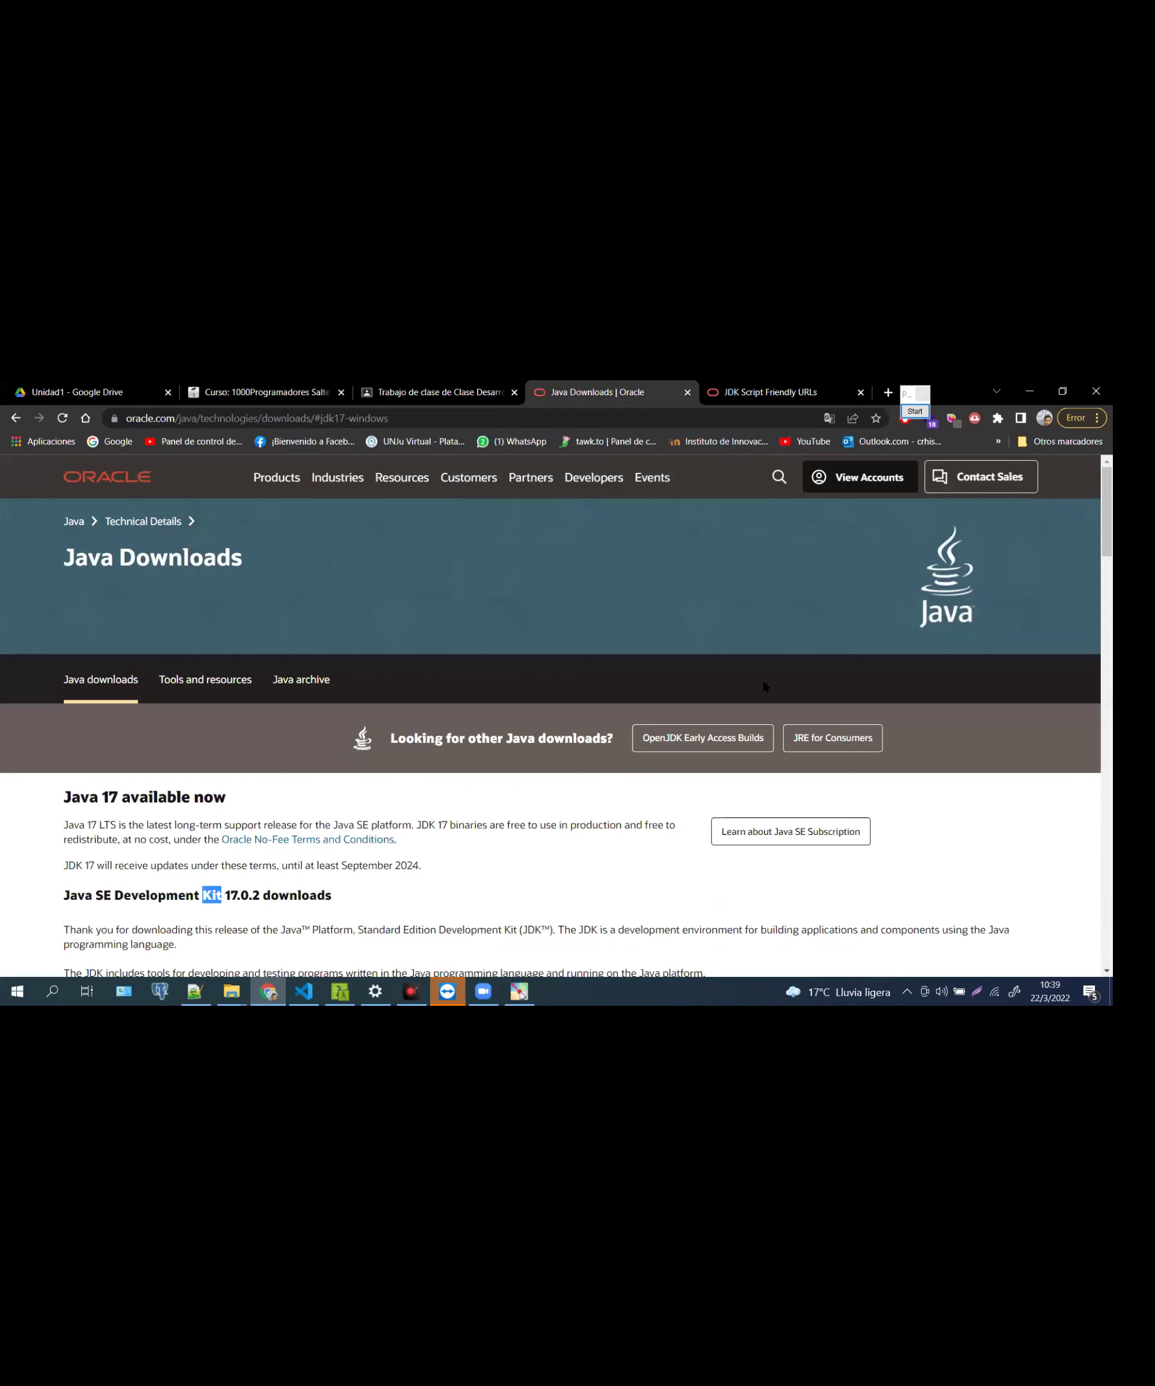
left_click(831, 796)
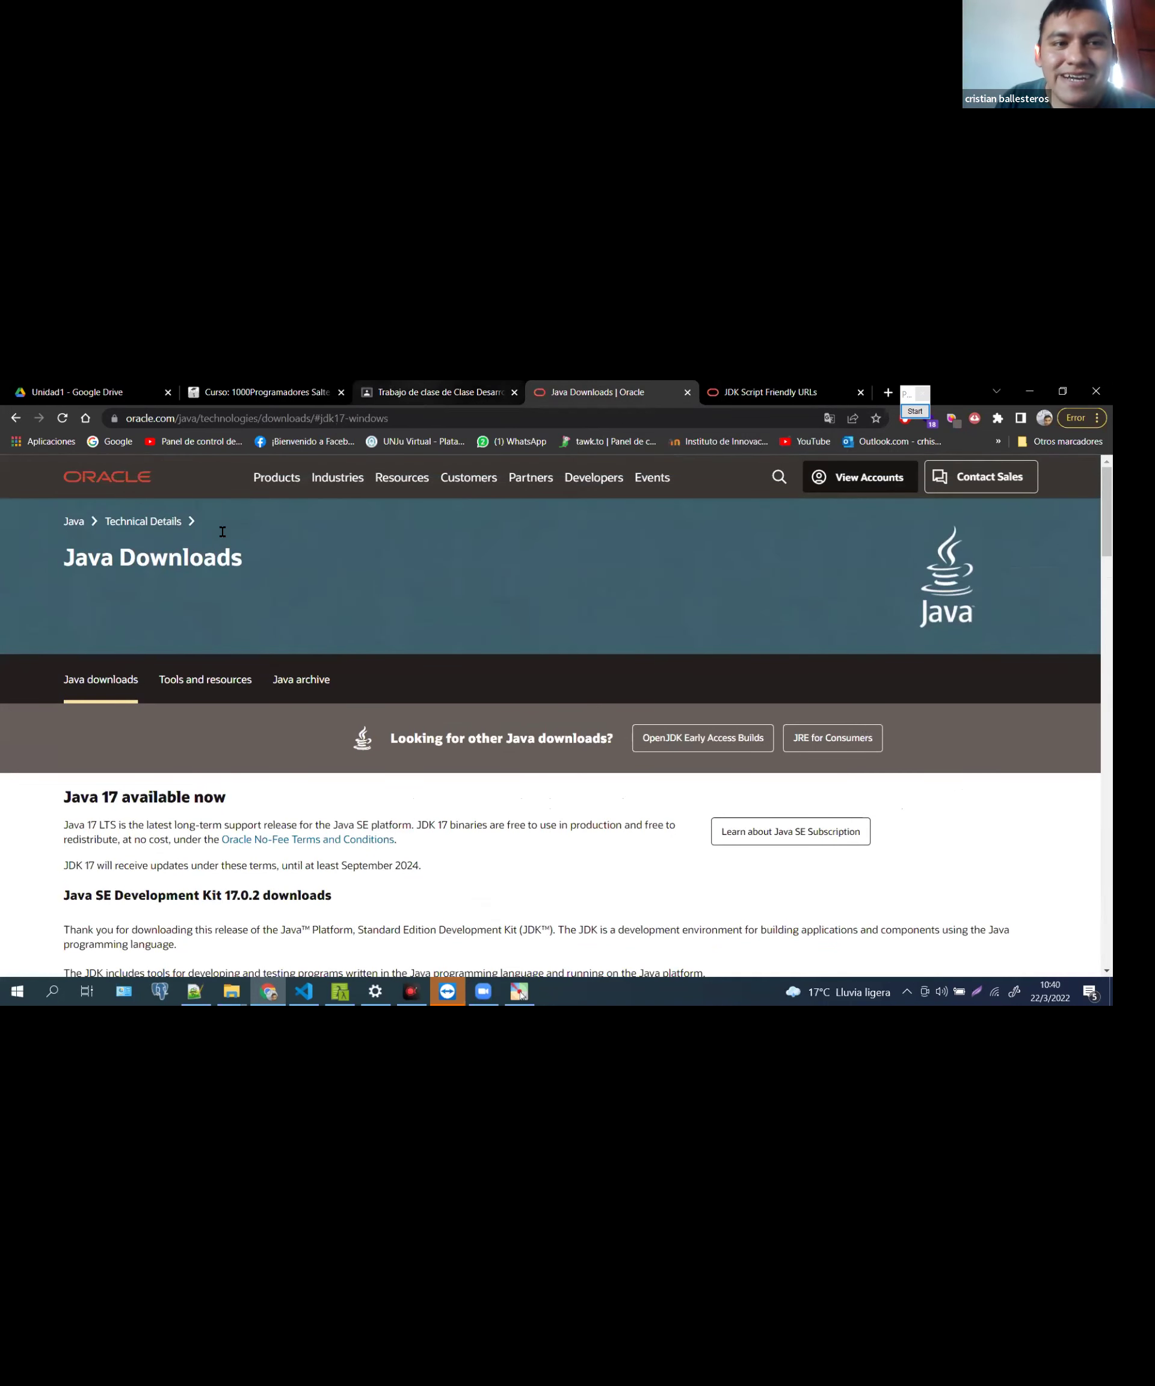
Highlight the PASO 1 video link in the Classroom material, then look again at the Java Downloads page
left_click(429, 392)
left_click_drag(268, 607, 121, 606)
left_click(597, 391)
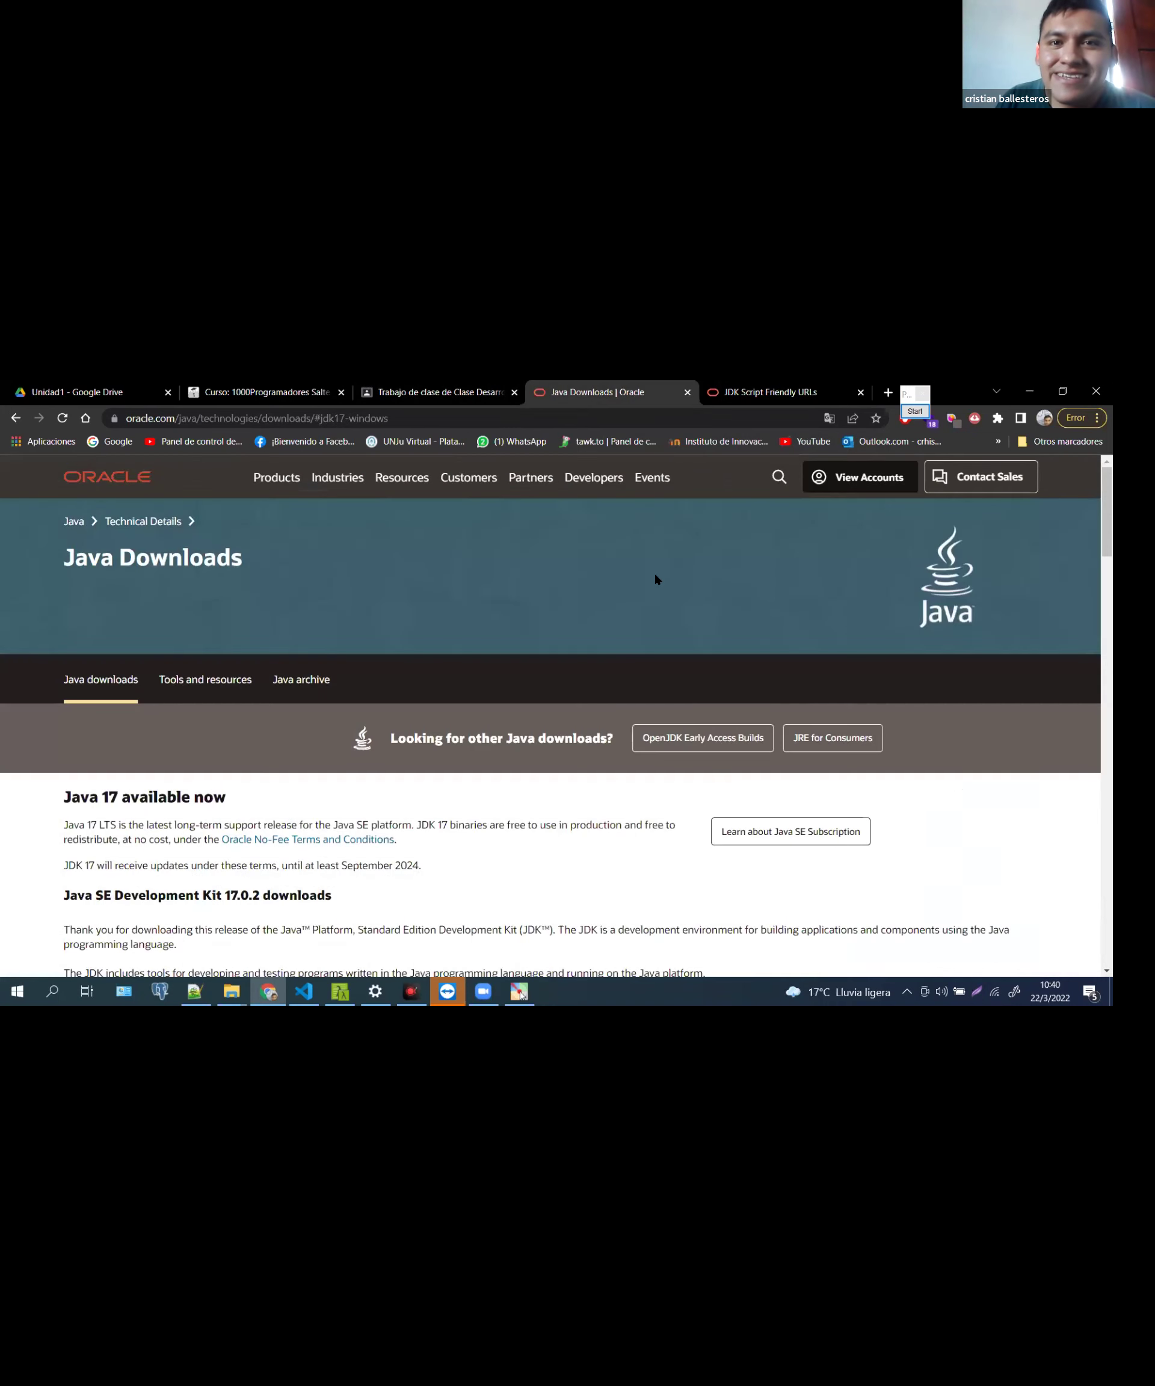
scroll(685, 613, "down", 6)
scroll(898, 588, "up", 6)
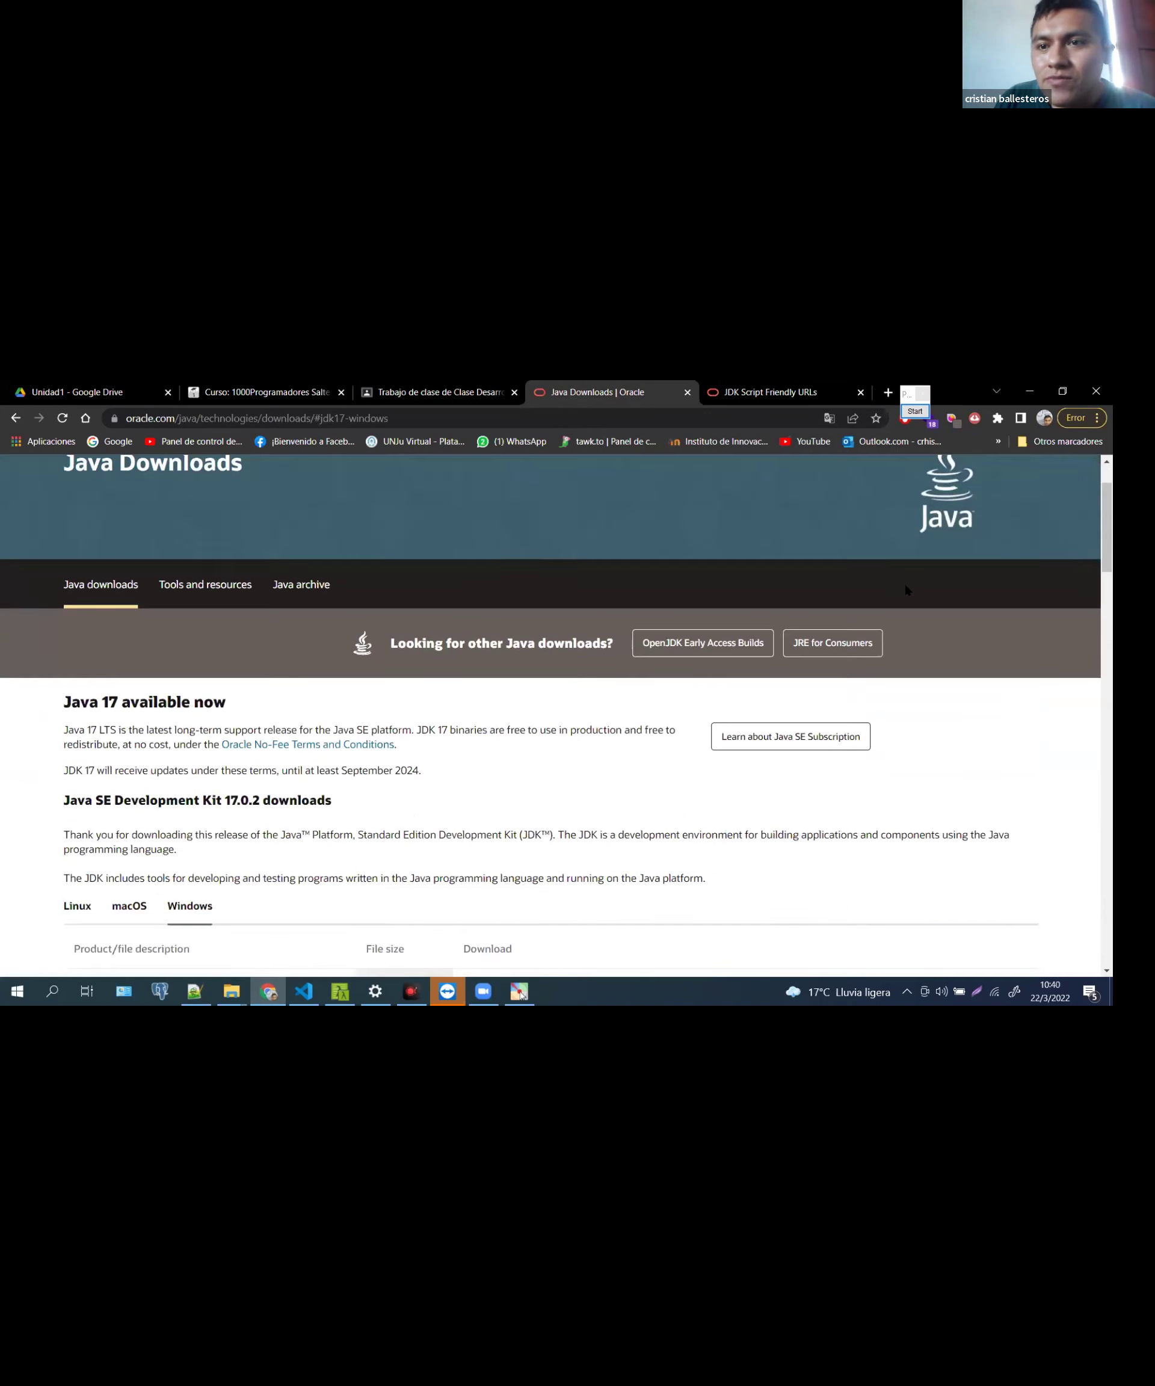
scroll(845, 567, "up", 1)
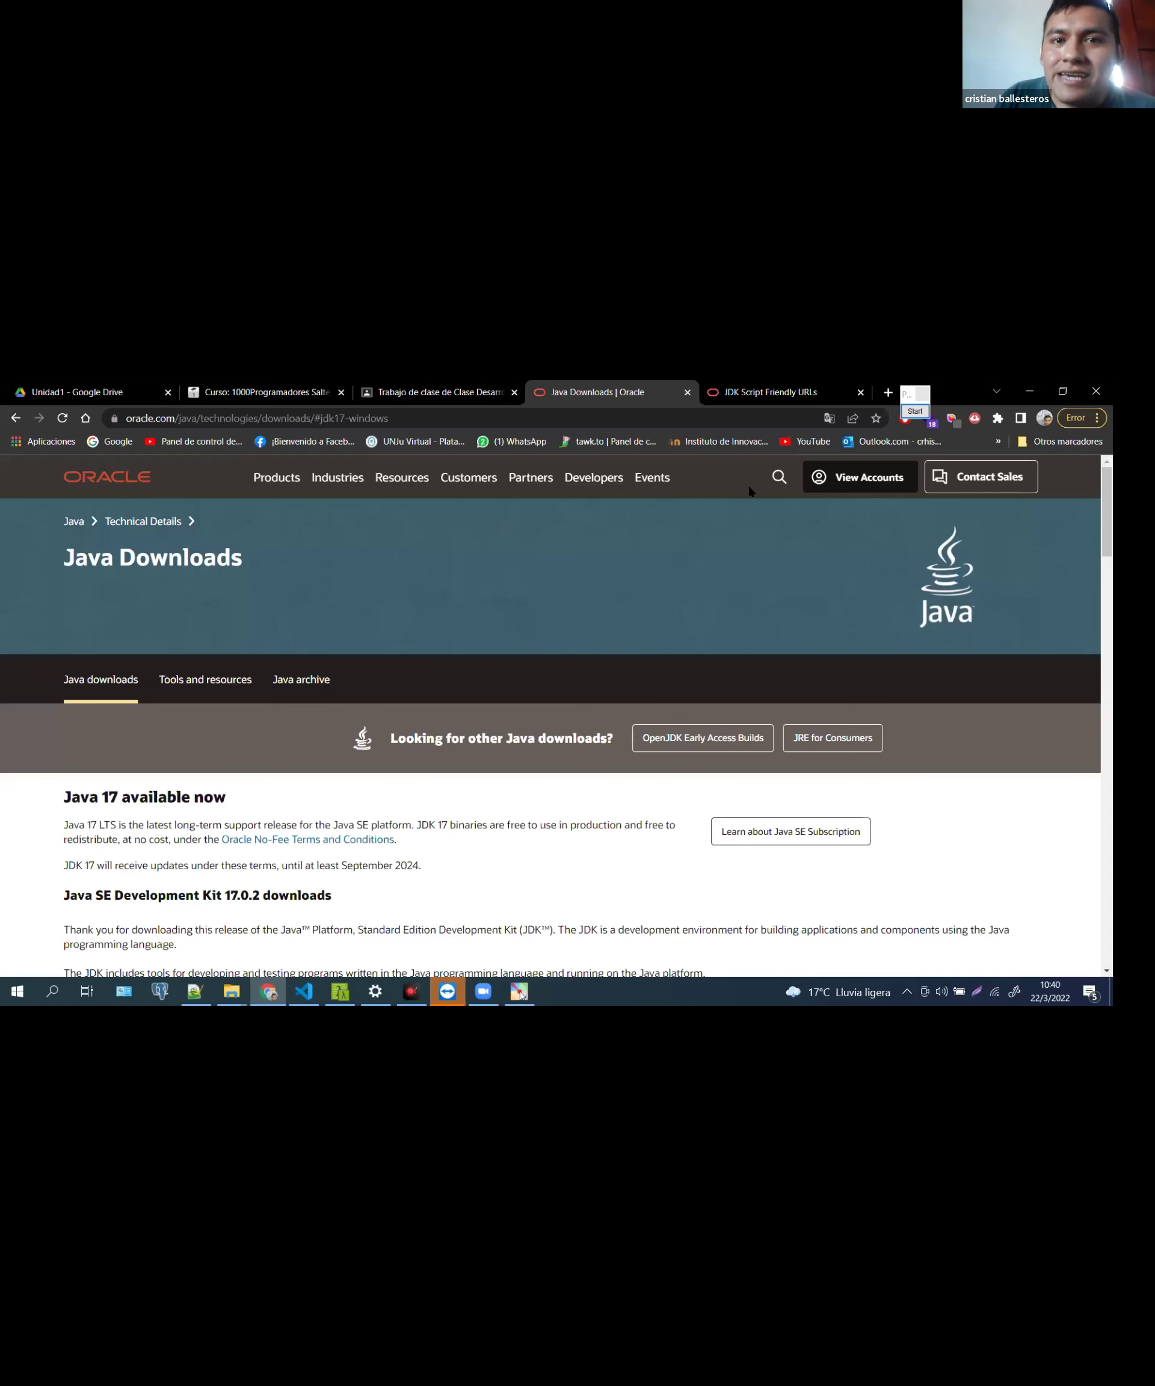
left_click(414, 387)
left_click(275, 607)
left_click_drag(269, 608, 119, 607)
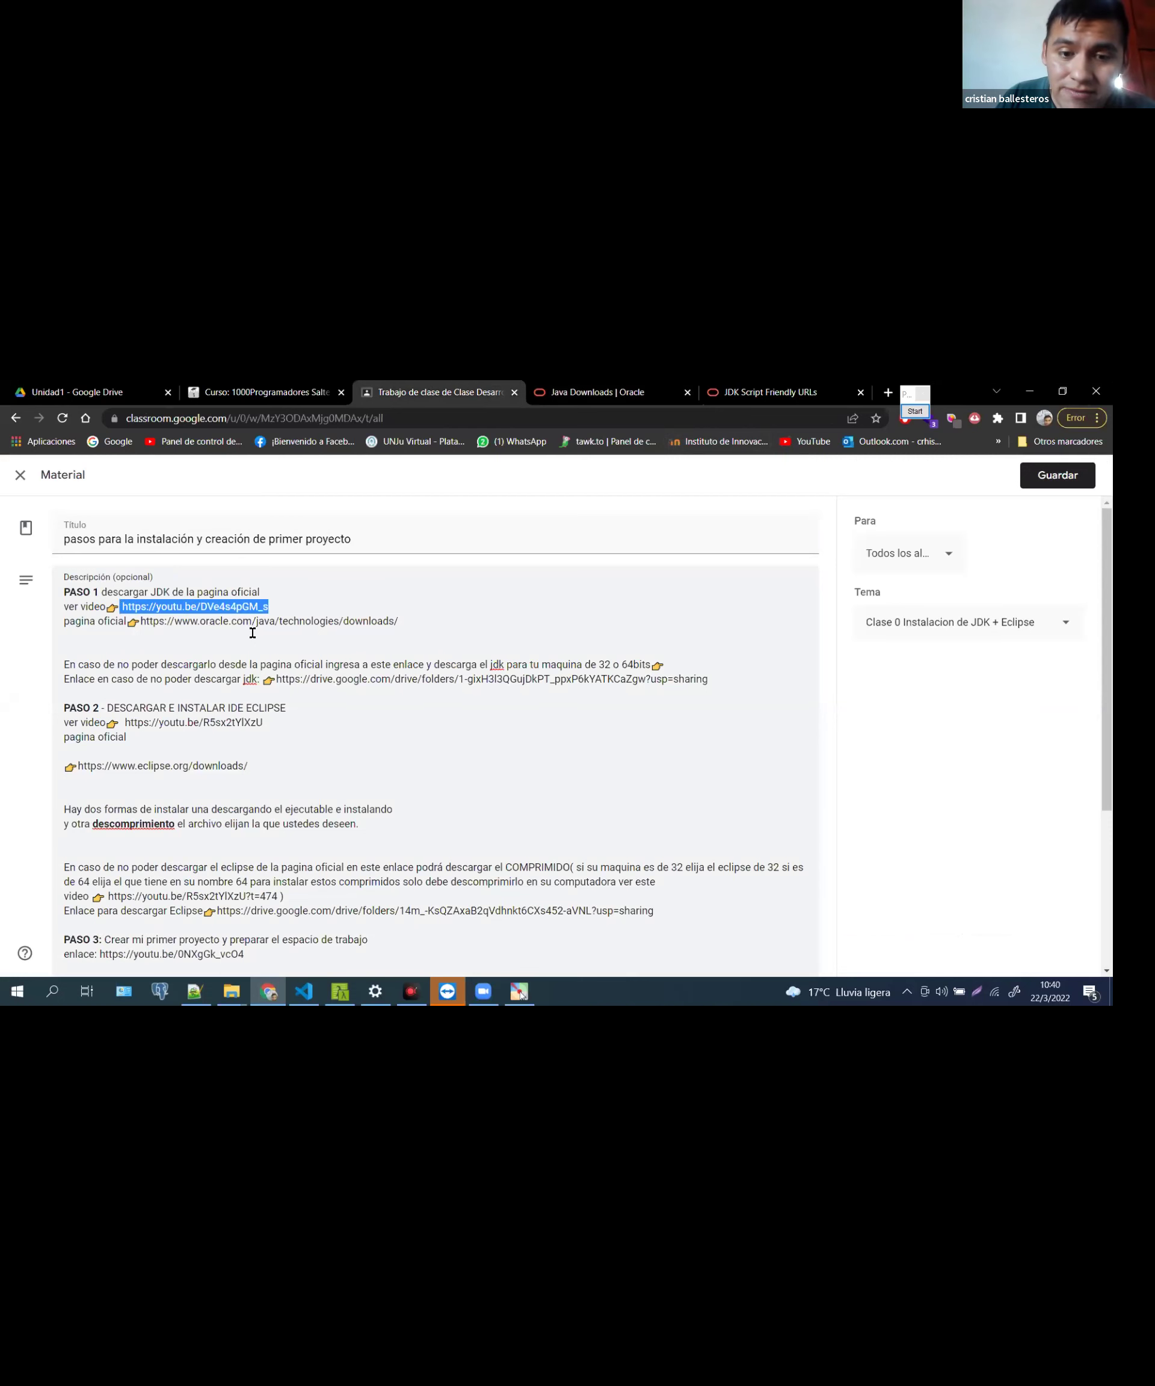
Return to Oracle's Windows JDK 17 downloads and highlight the x64 Installer and x64 MSI Installer entries
left_click(598, 392)
scroll(306, 719, "down", 2)
scroll(171, 592, "down", 1)
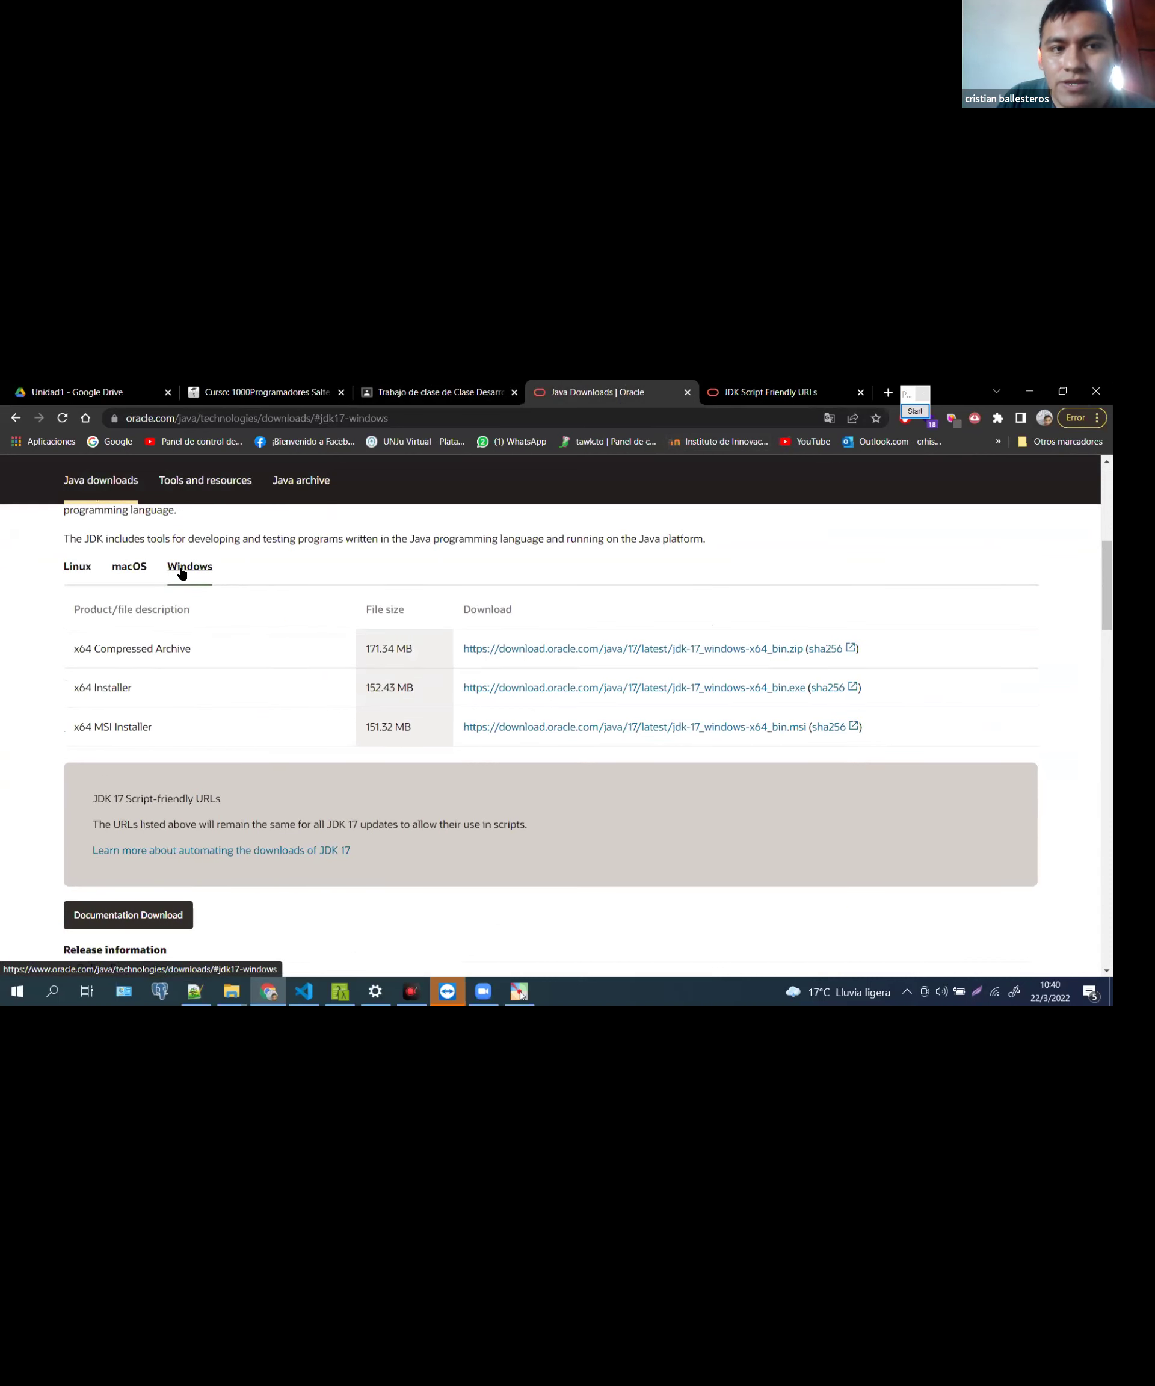
triple_click(159, 688)
left_click_drag(123, 716, 77, 688)
triple_click(76, 692)
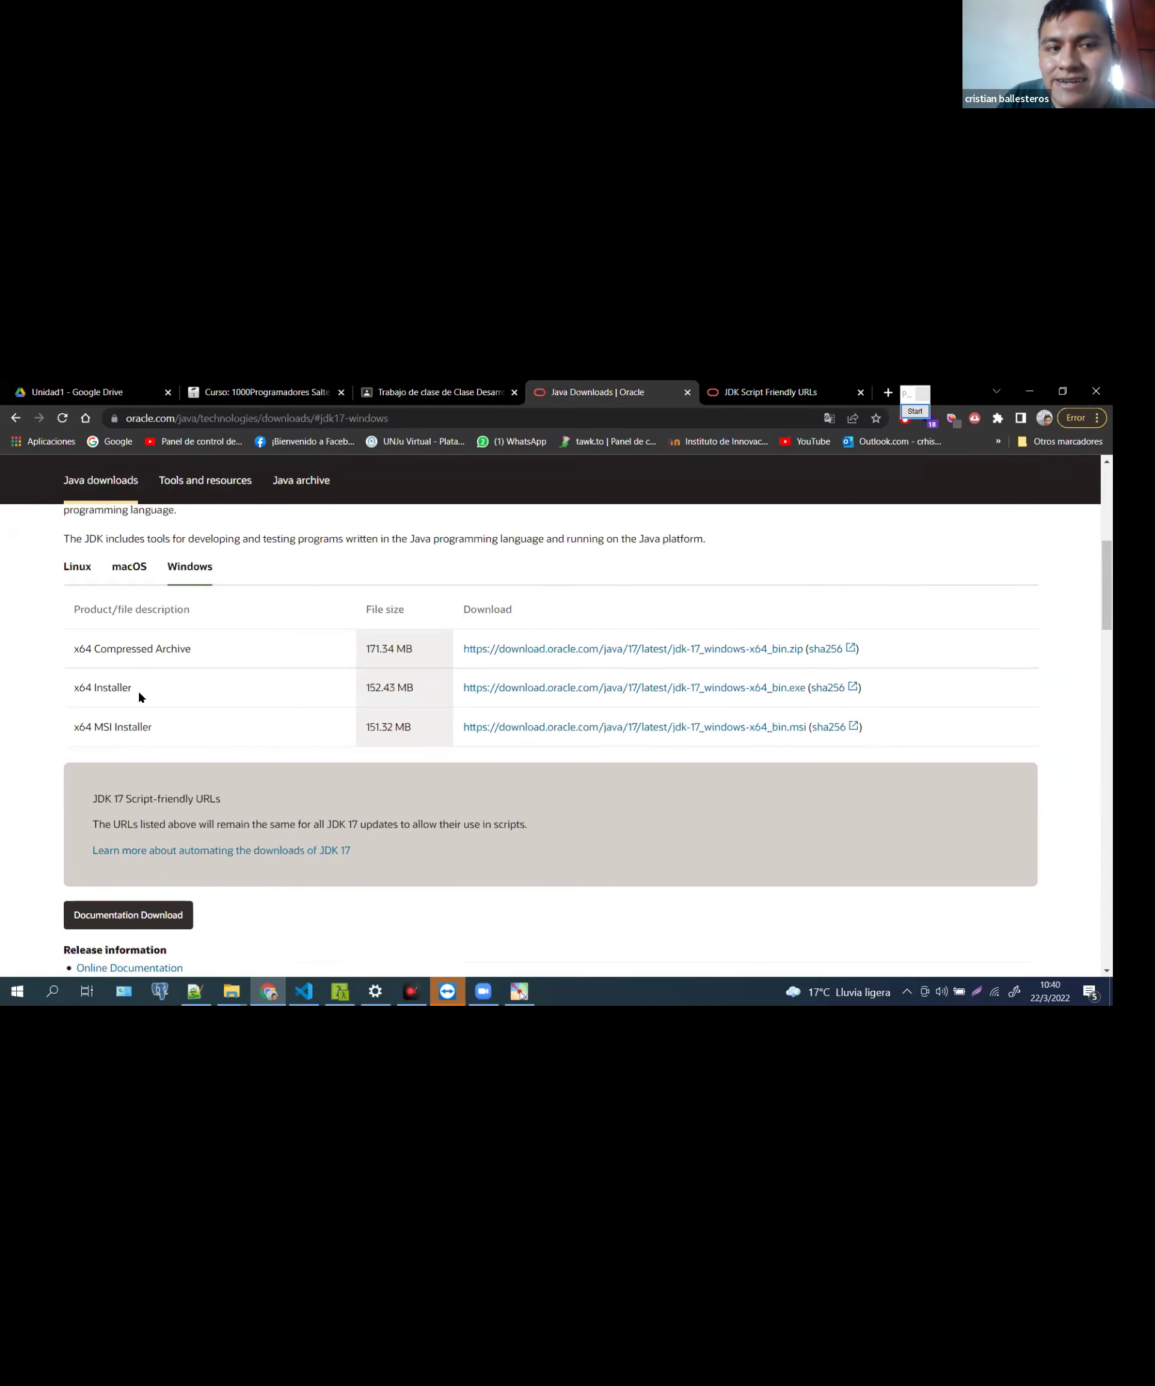
triple_click(128, 727)
Open the Oracle Account sign-in page from the Java Downloads page
scroll(850, 637, "up", 8)
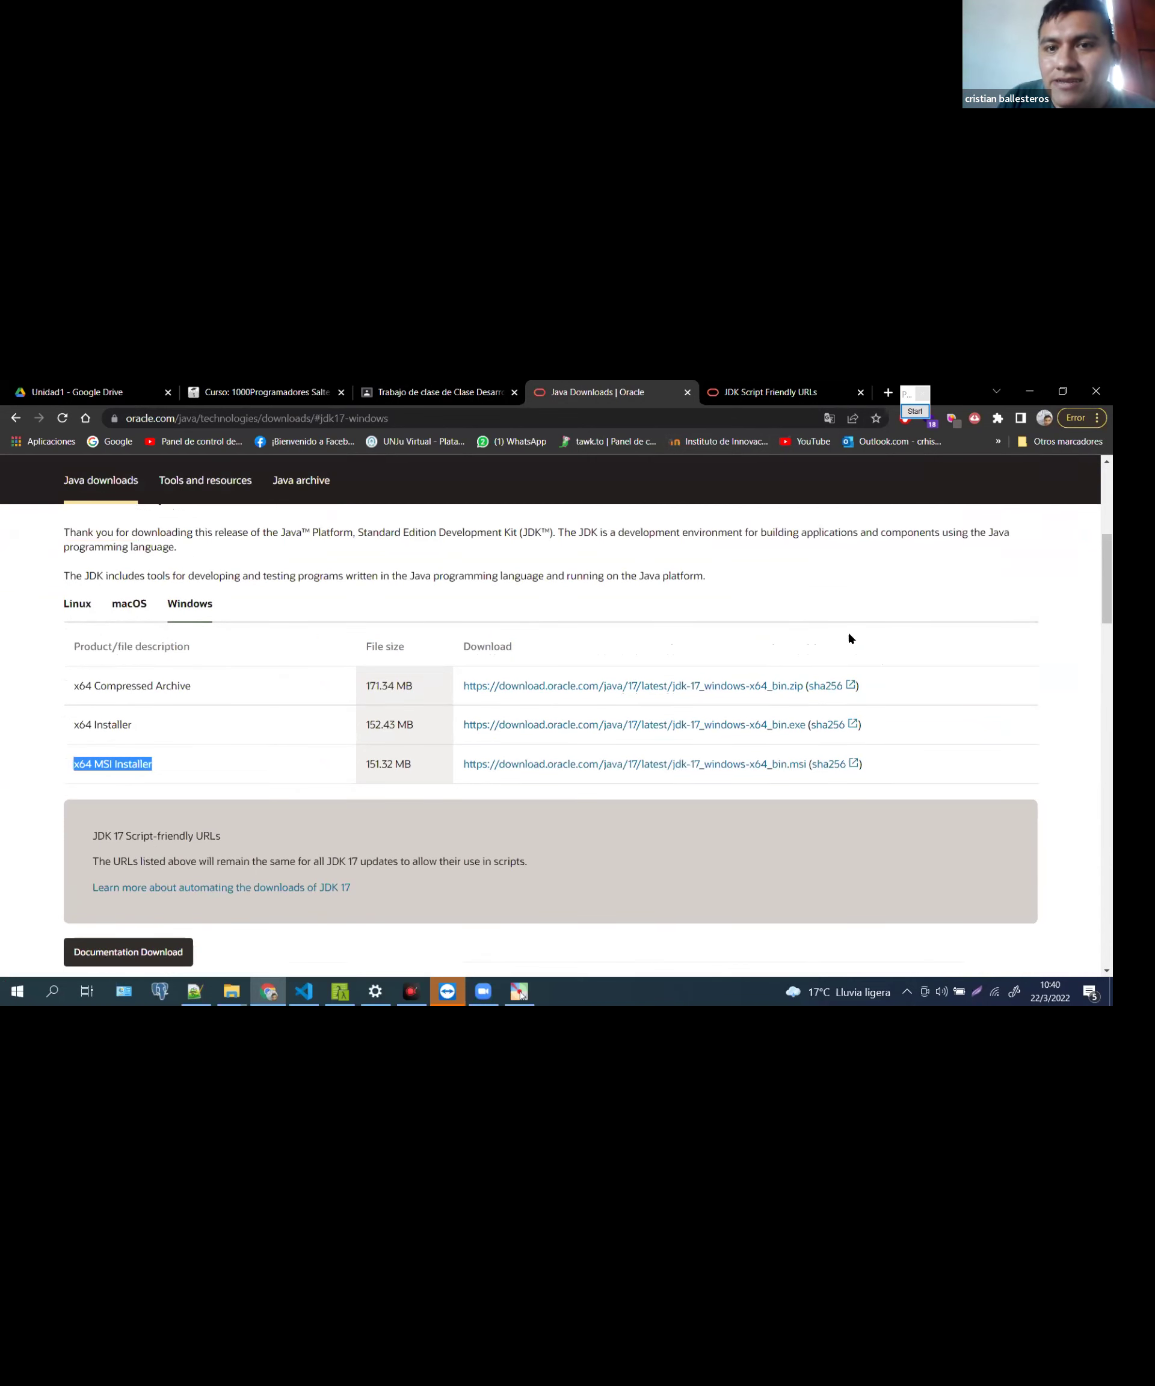
left_click(837, 476)
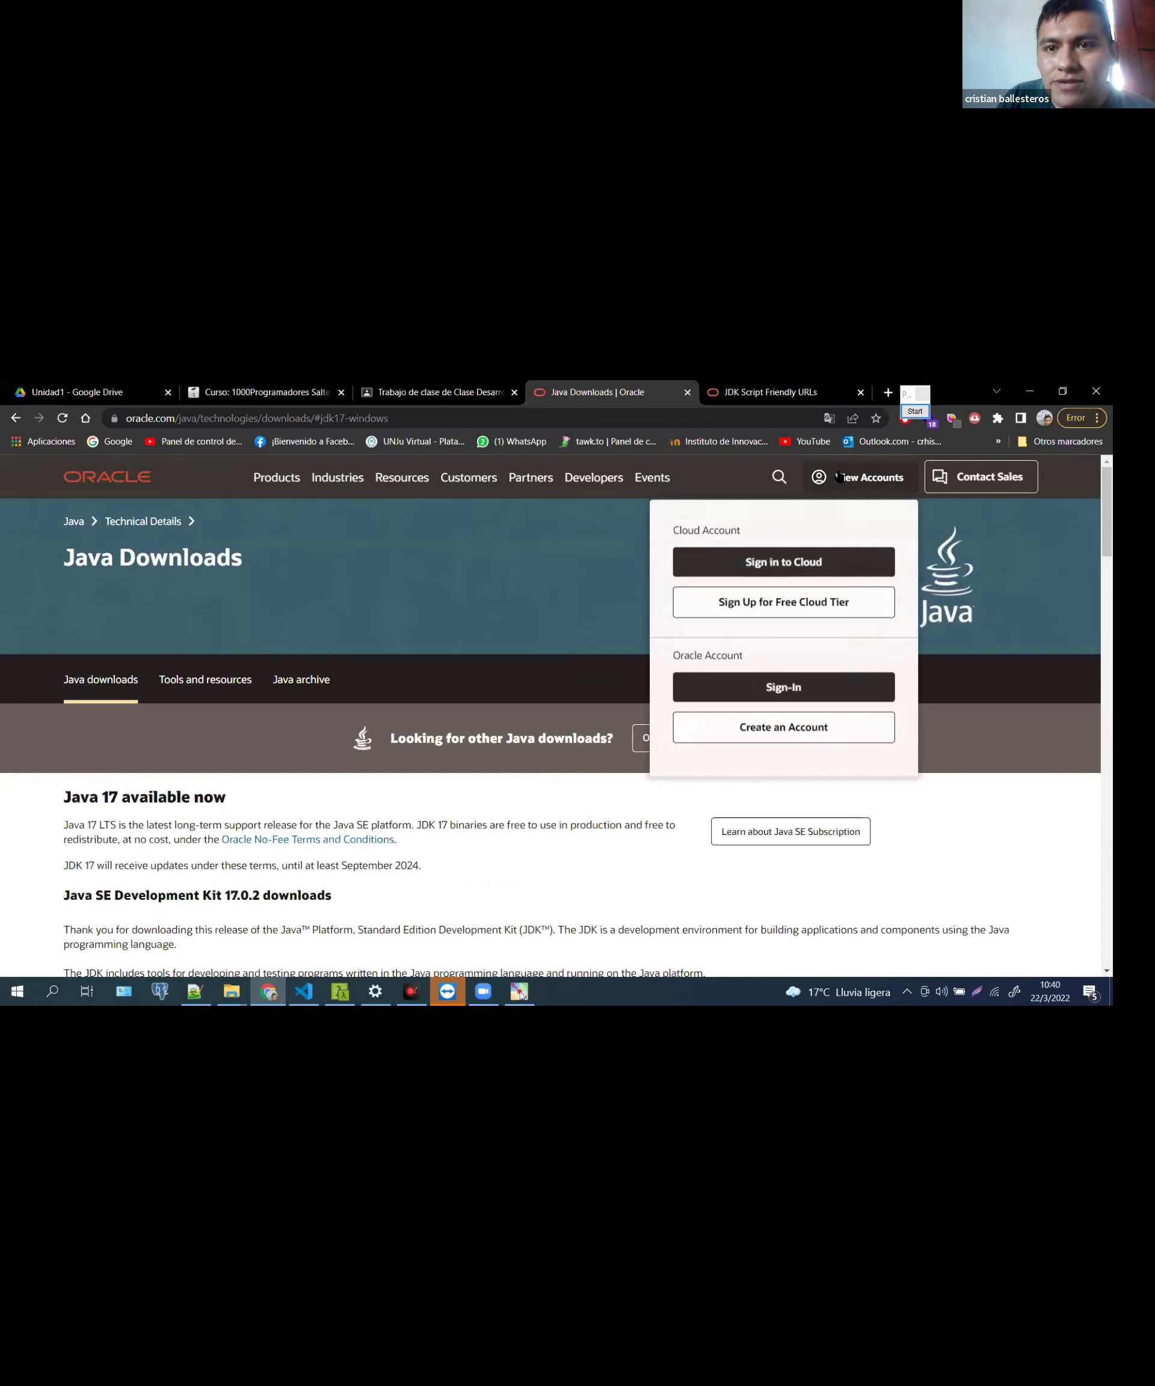
left_click(769, 695)
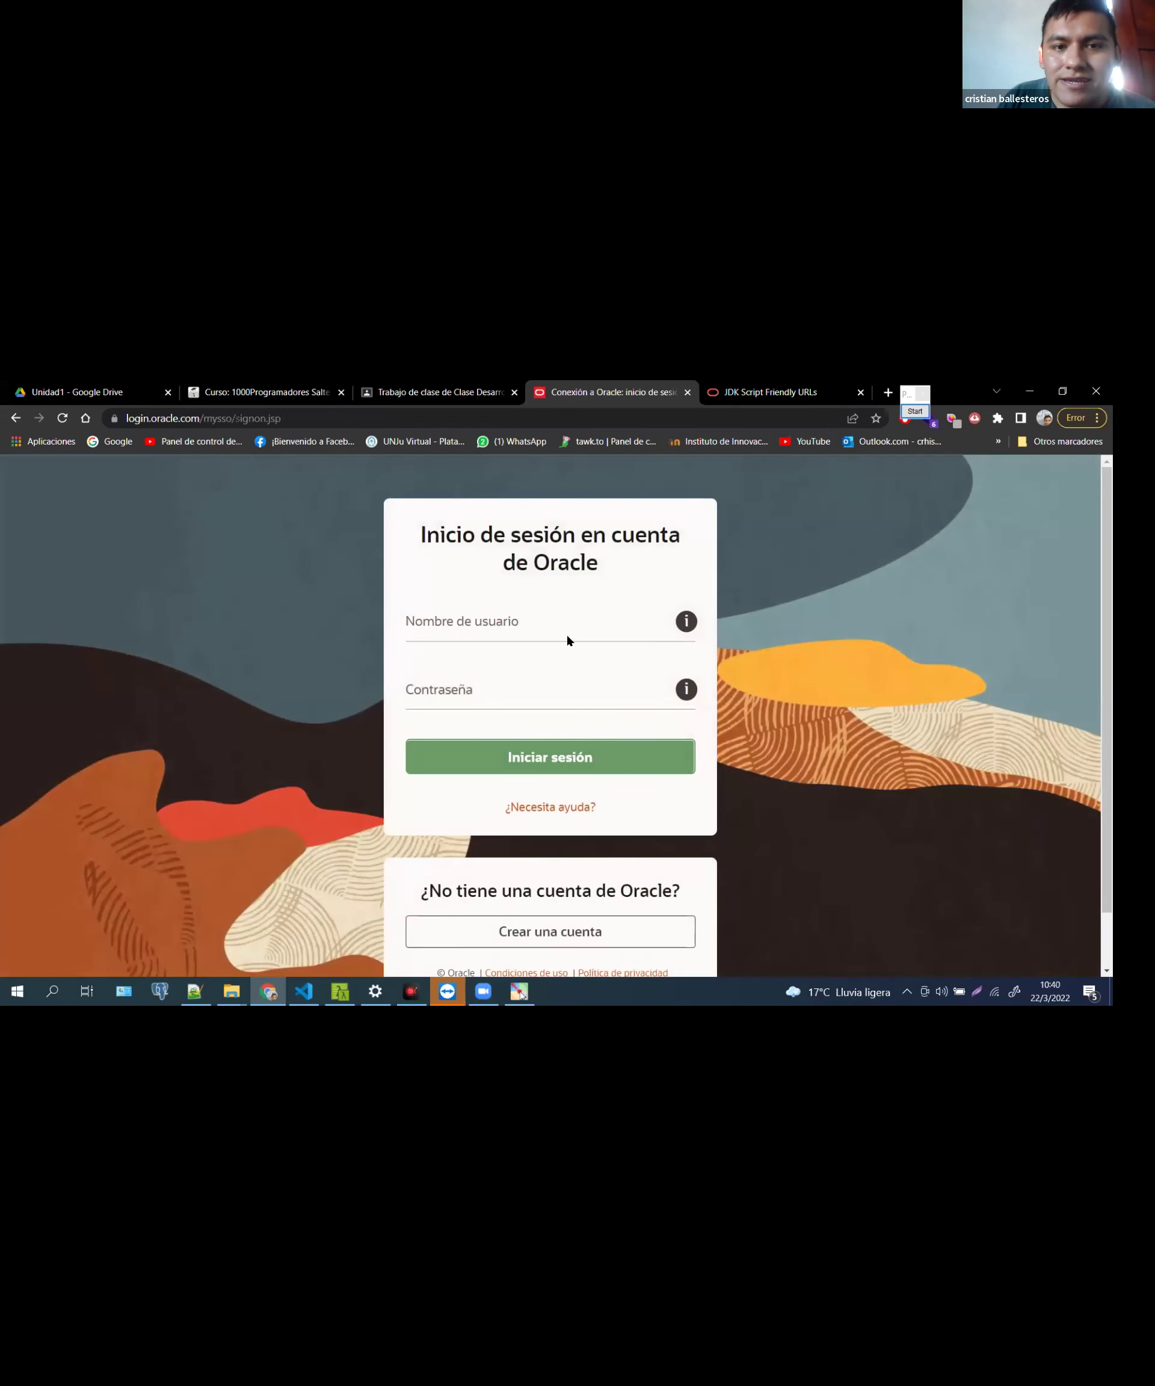
Point out the username and password fields on the Oracle sign-in form without filling them in
left_click(554, 625)
left_click(483, 672)
left_click(489, 628)
left_click(485, 688)
left_click(479, 650)
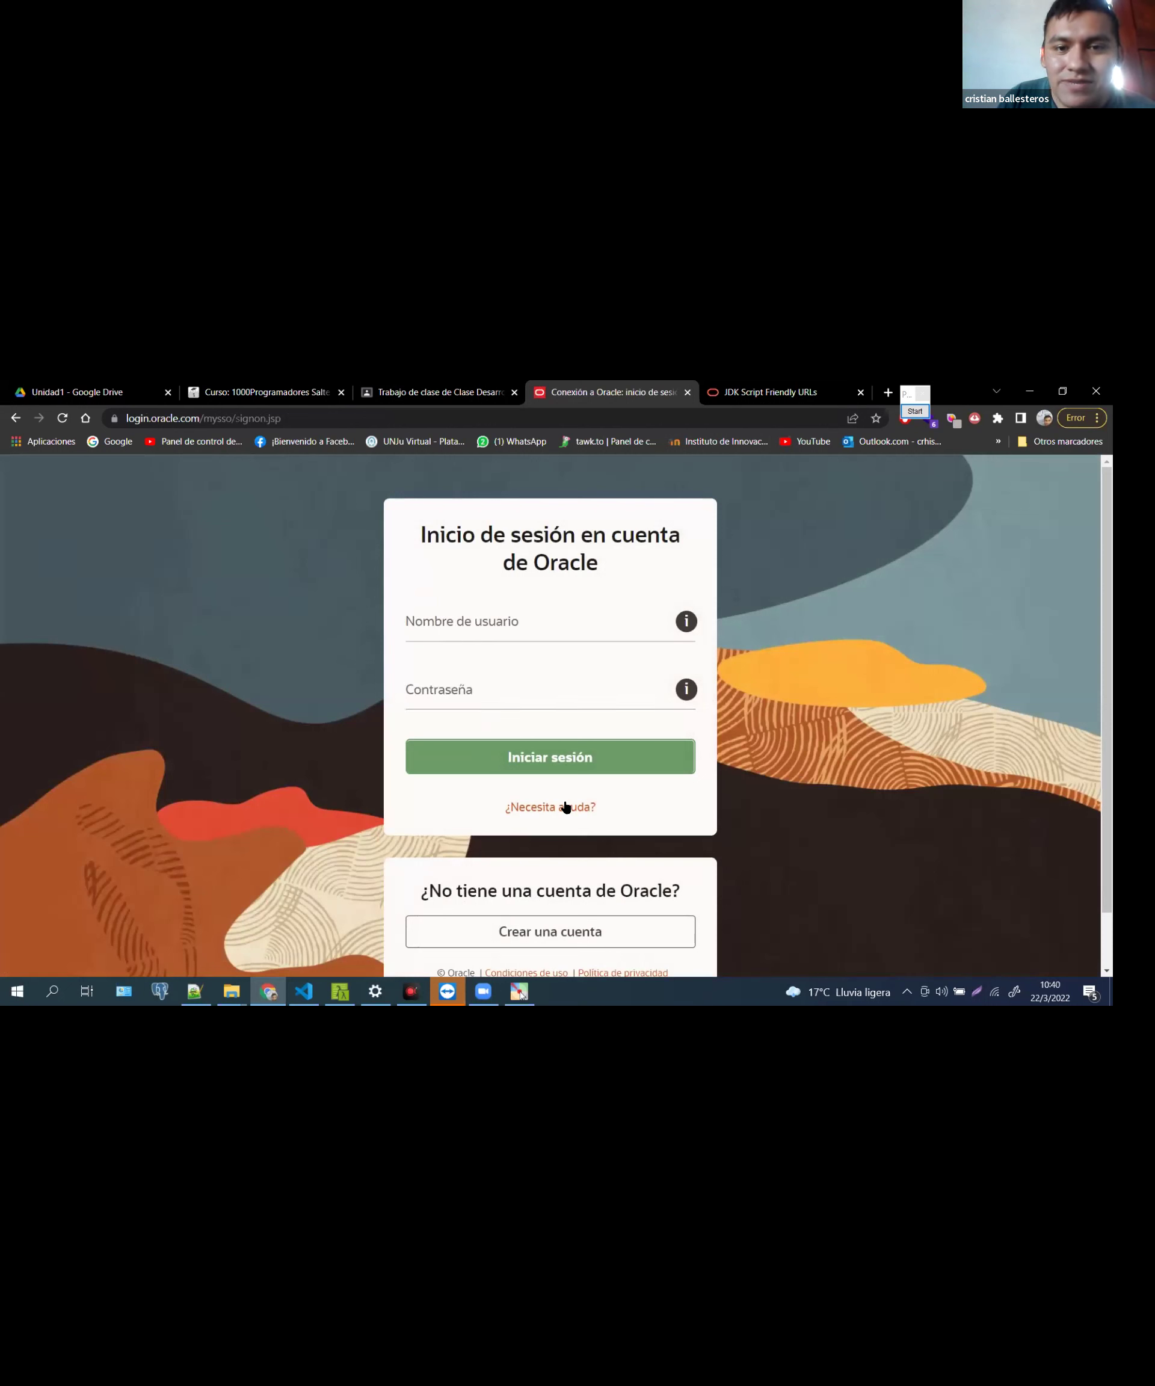
Open the Oracle account creation form and point out its email, password and first name fields
scroll(575, 760, "down", 1)
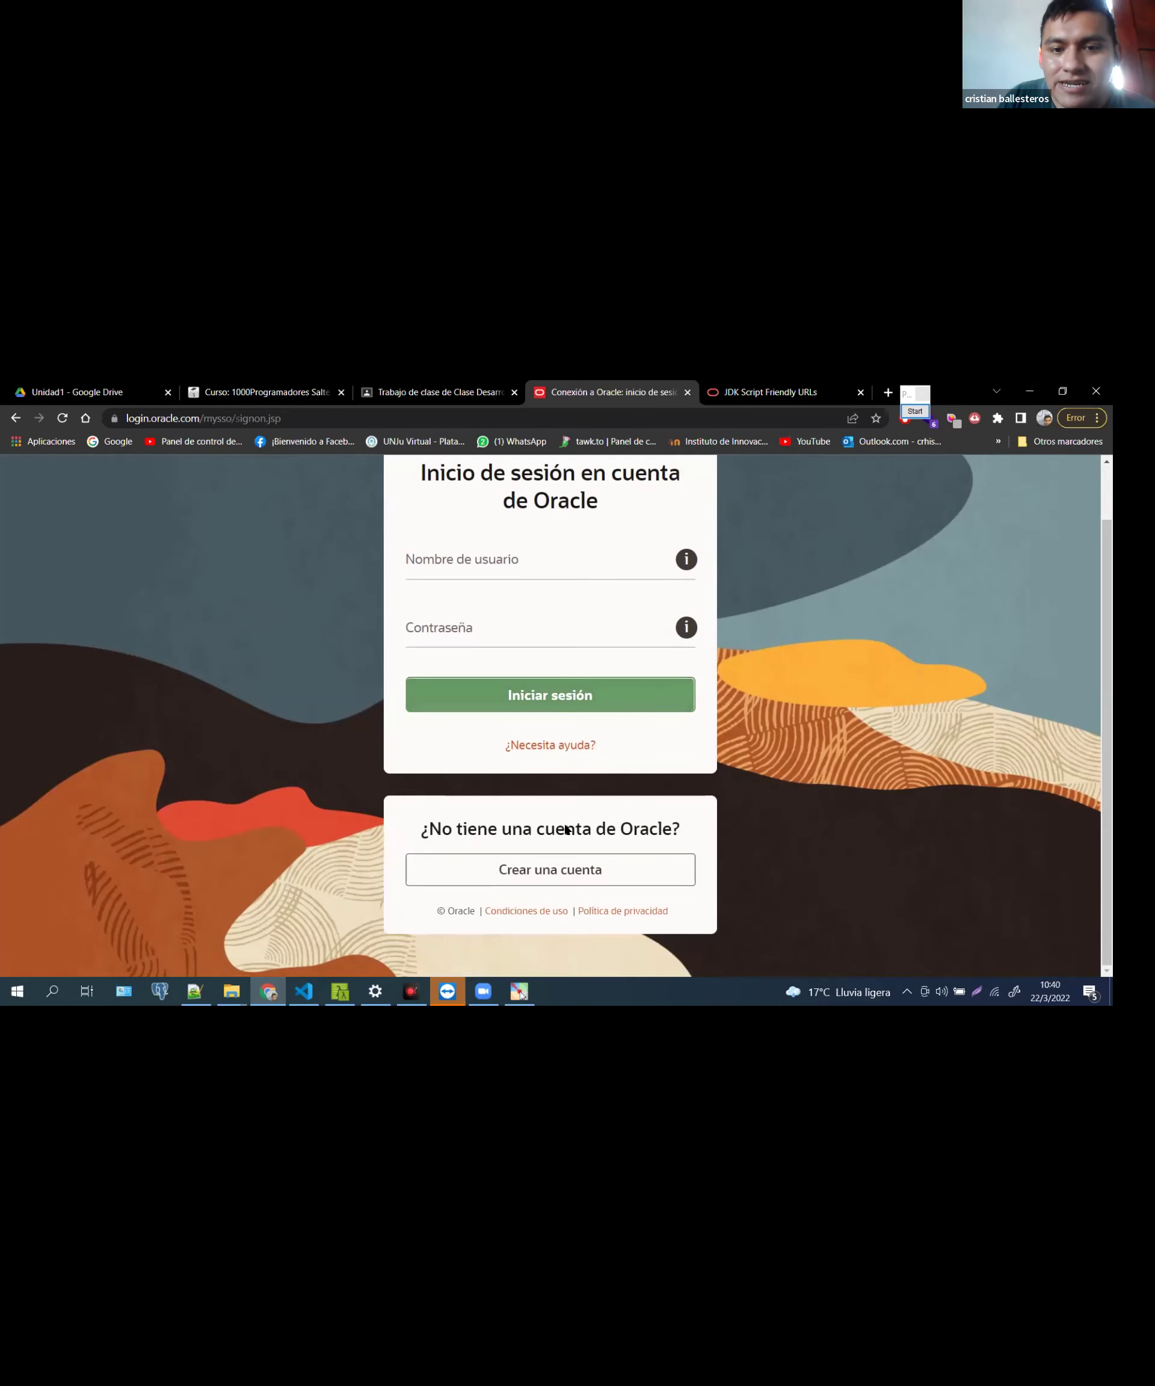
left_click(556, 873)
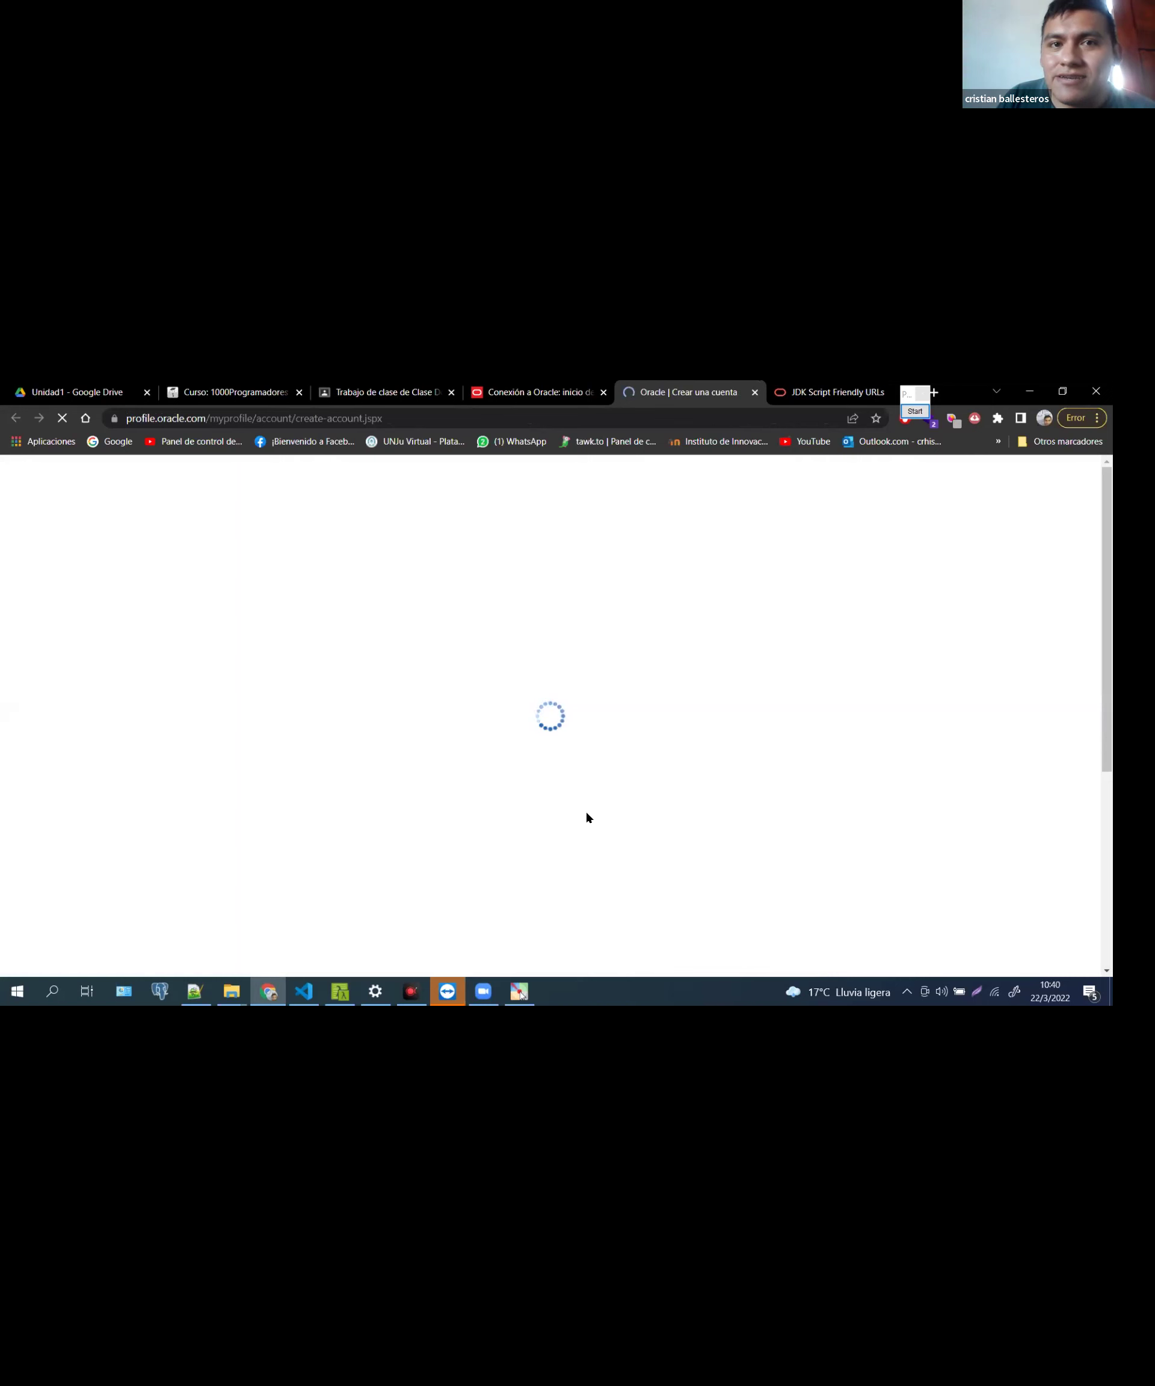
scroll(502, 648, "down", 2)
left_click(401, 616)
key("Tab")
left_click(423, 707)
left_click(678, 724)
scroll(678, 725, "down", 2)
left_click(429, 677)
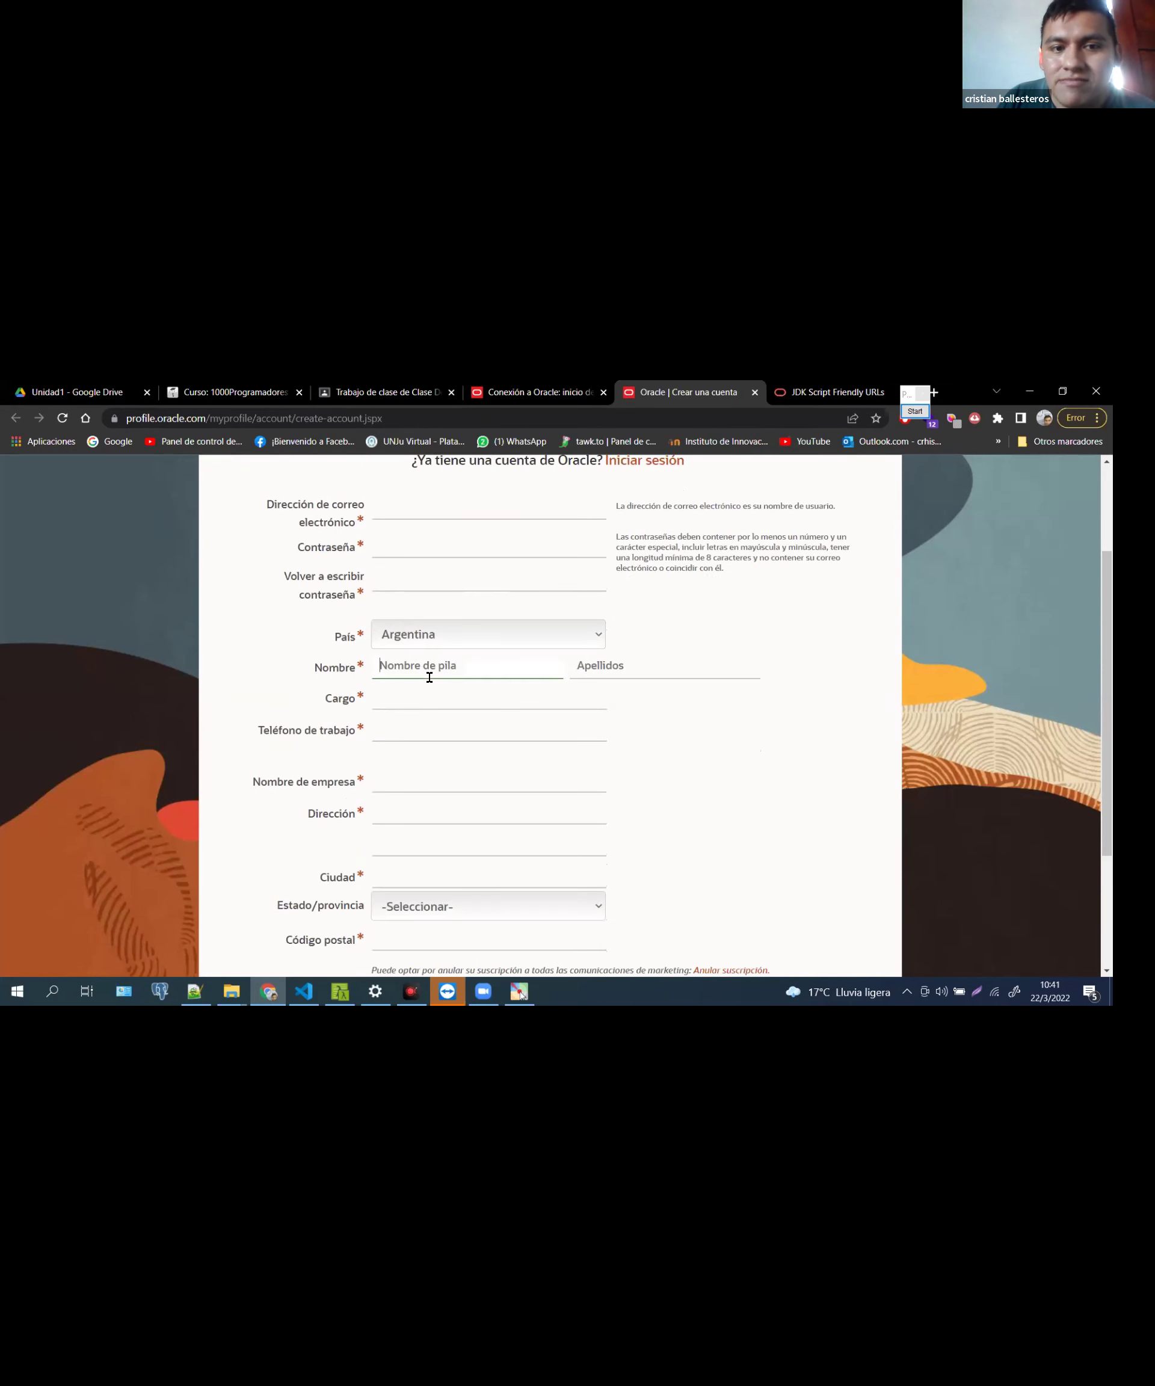
Point out the job title, work phone, company name and address fields of the account form
left_click(389, 704)
left_click(385, 727)
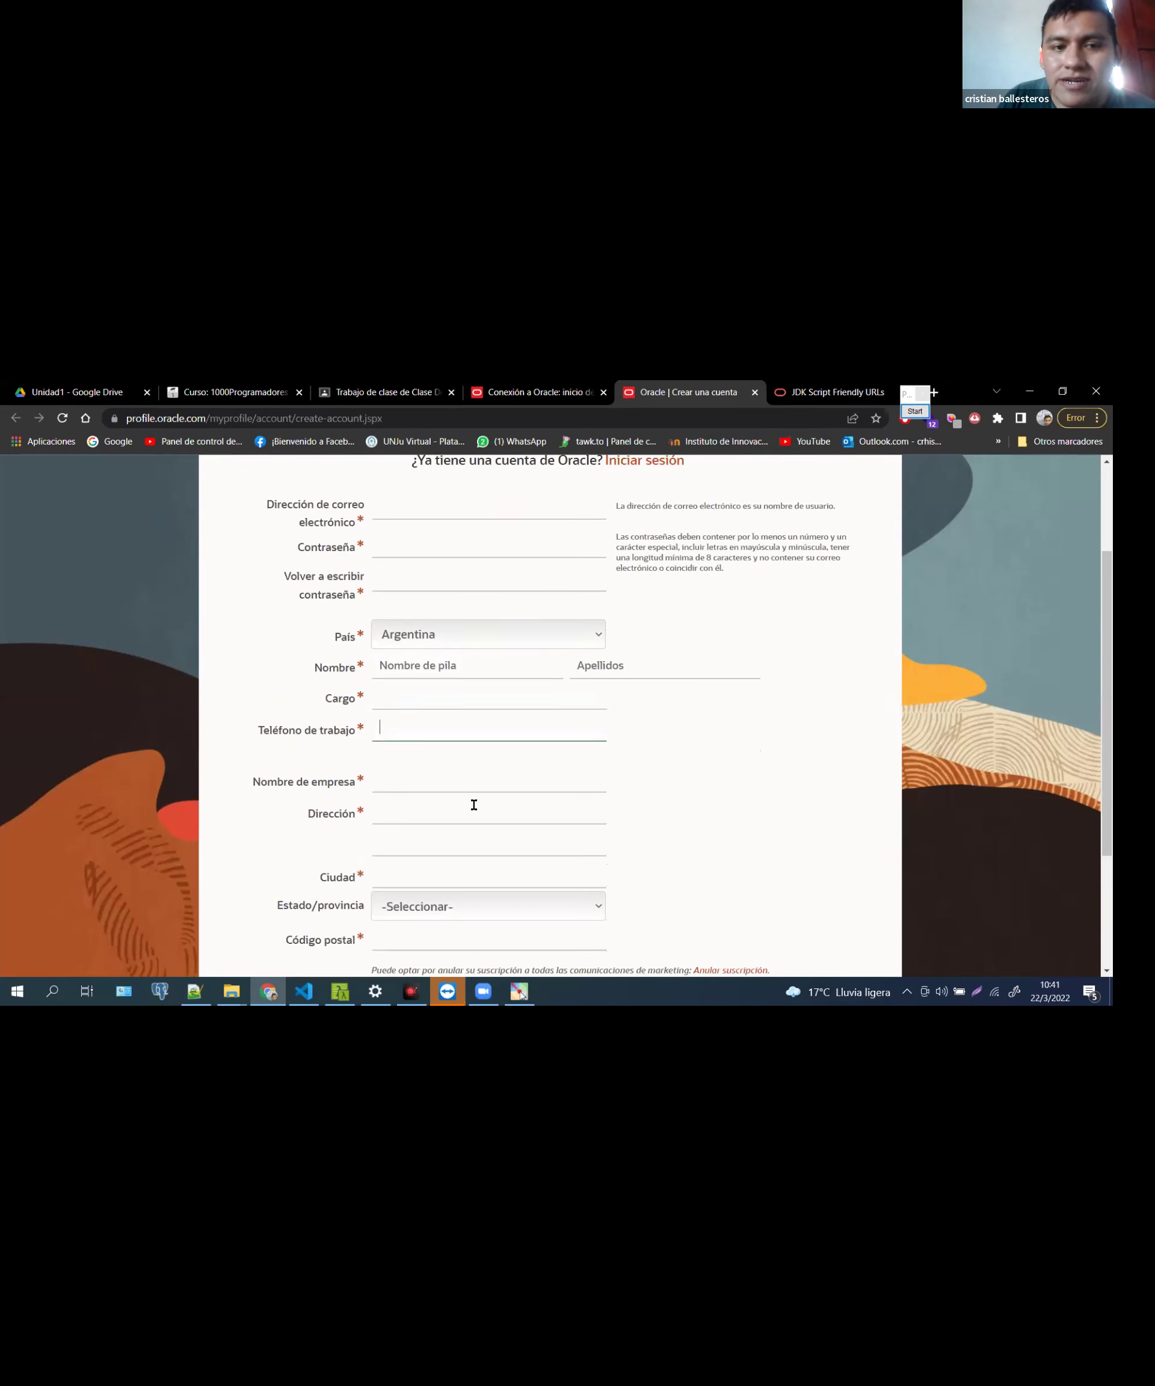
scroll(396, 768, "down", 2)
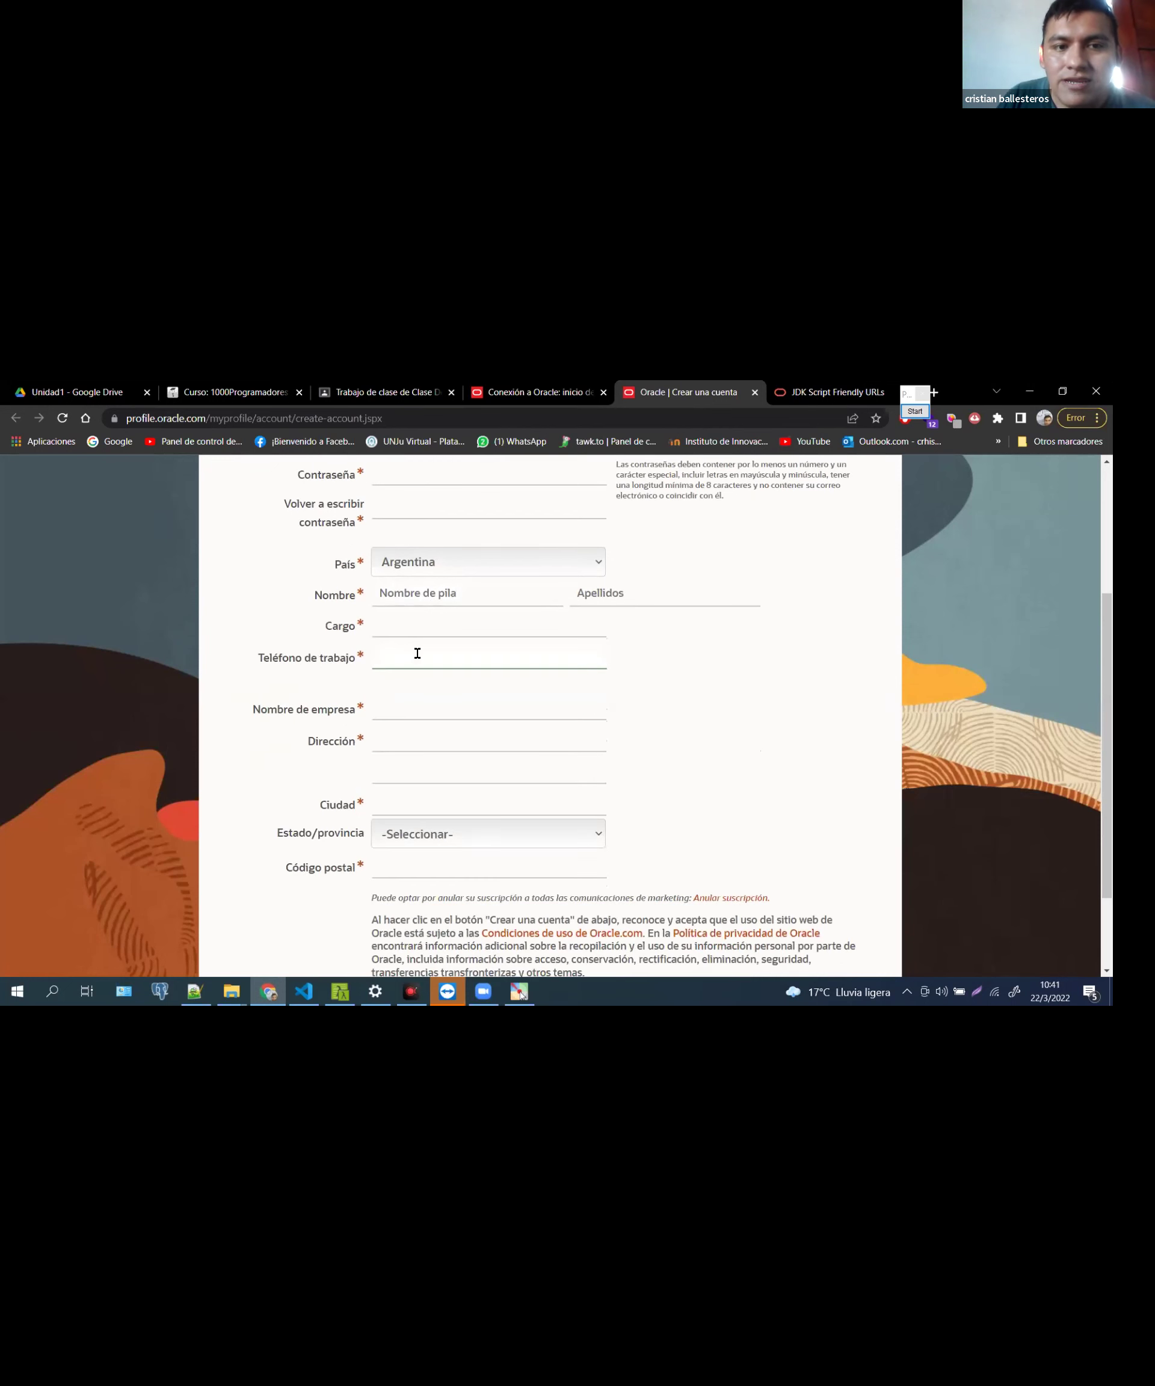
left_click(393, 711)
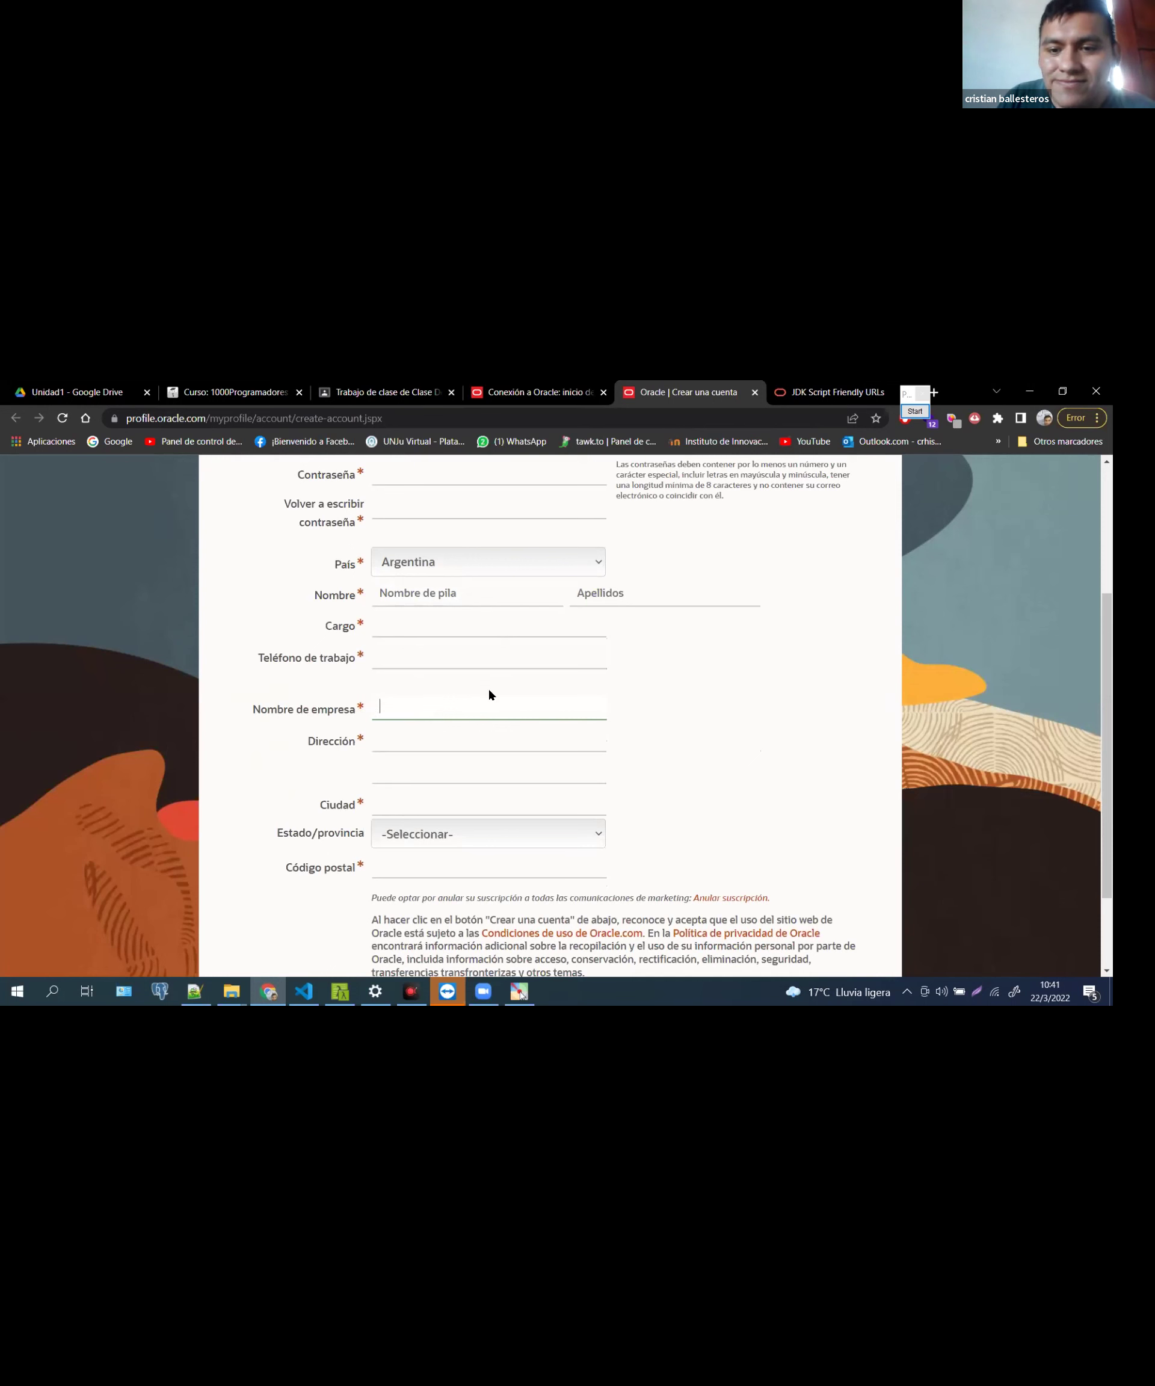
scroll(489, 695, "down", 2)
left_click(414, 667)
left_click(409, 697)
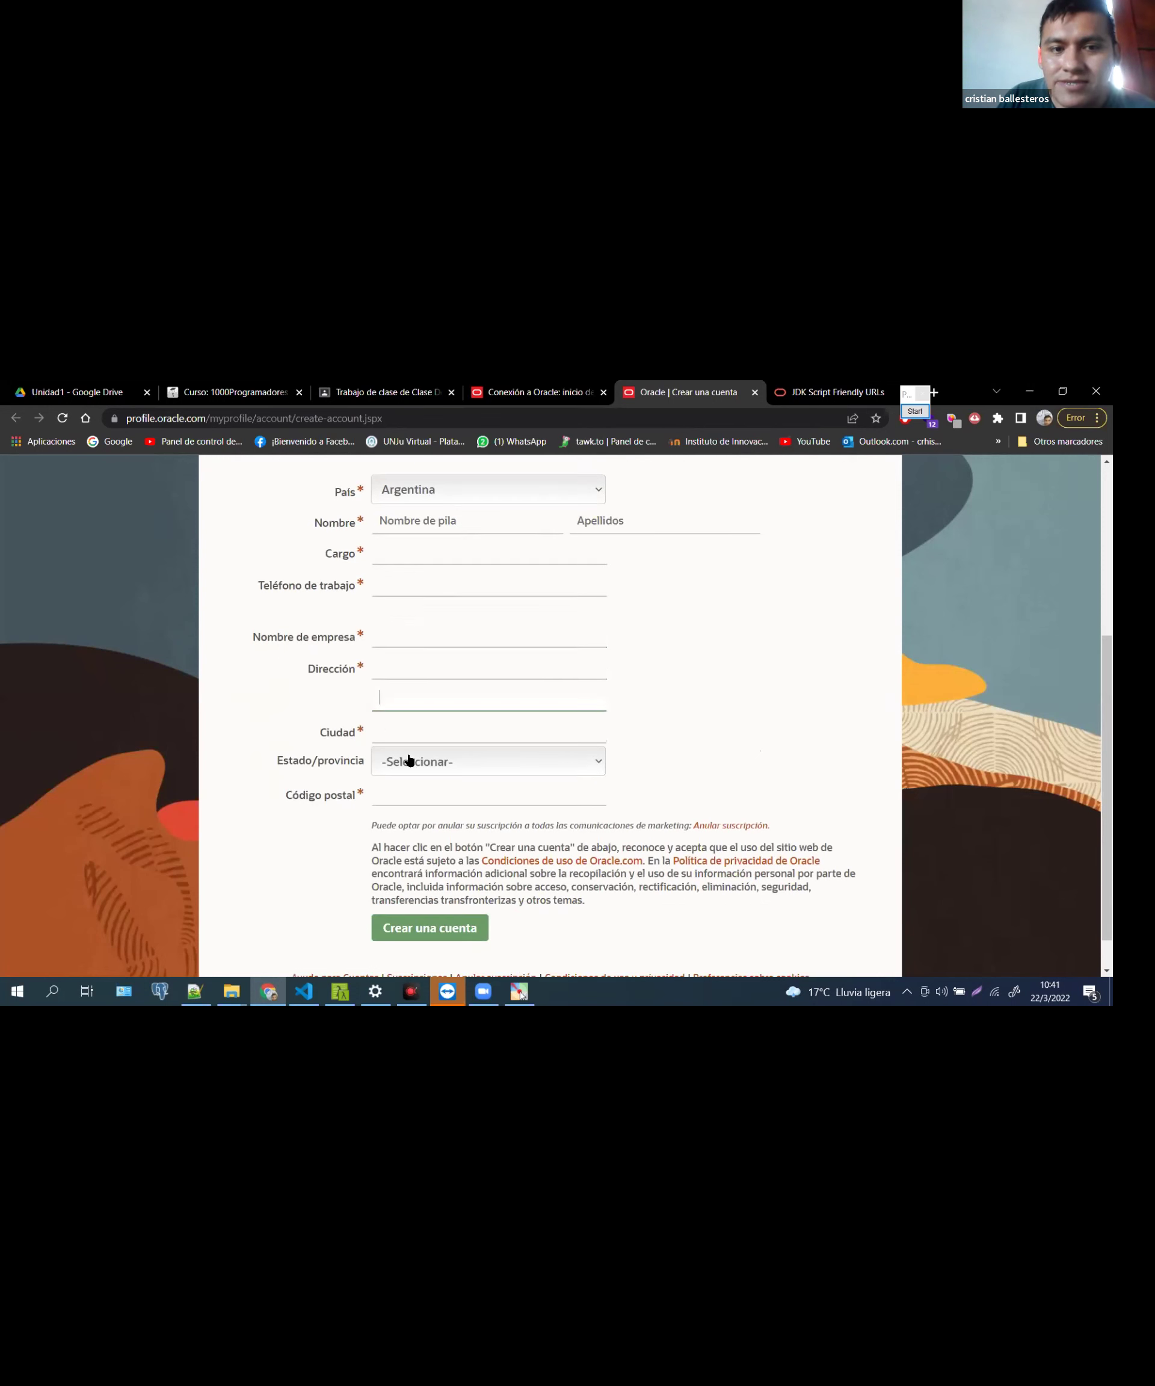
Show the province choices and the postal code field, then review the account form back up from its end
left_click(397, 768)
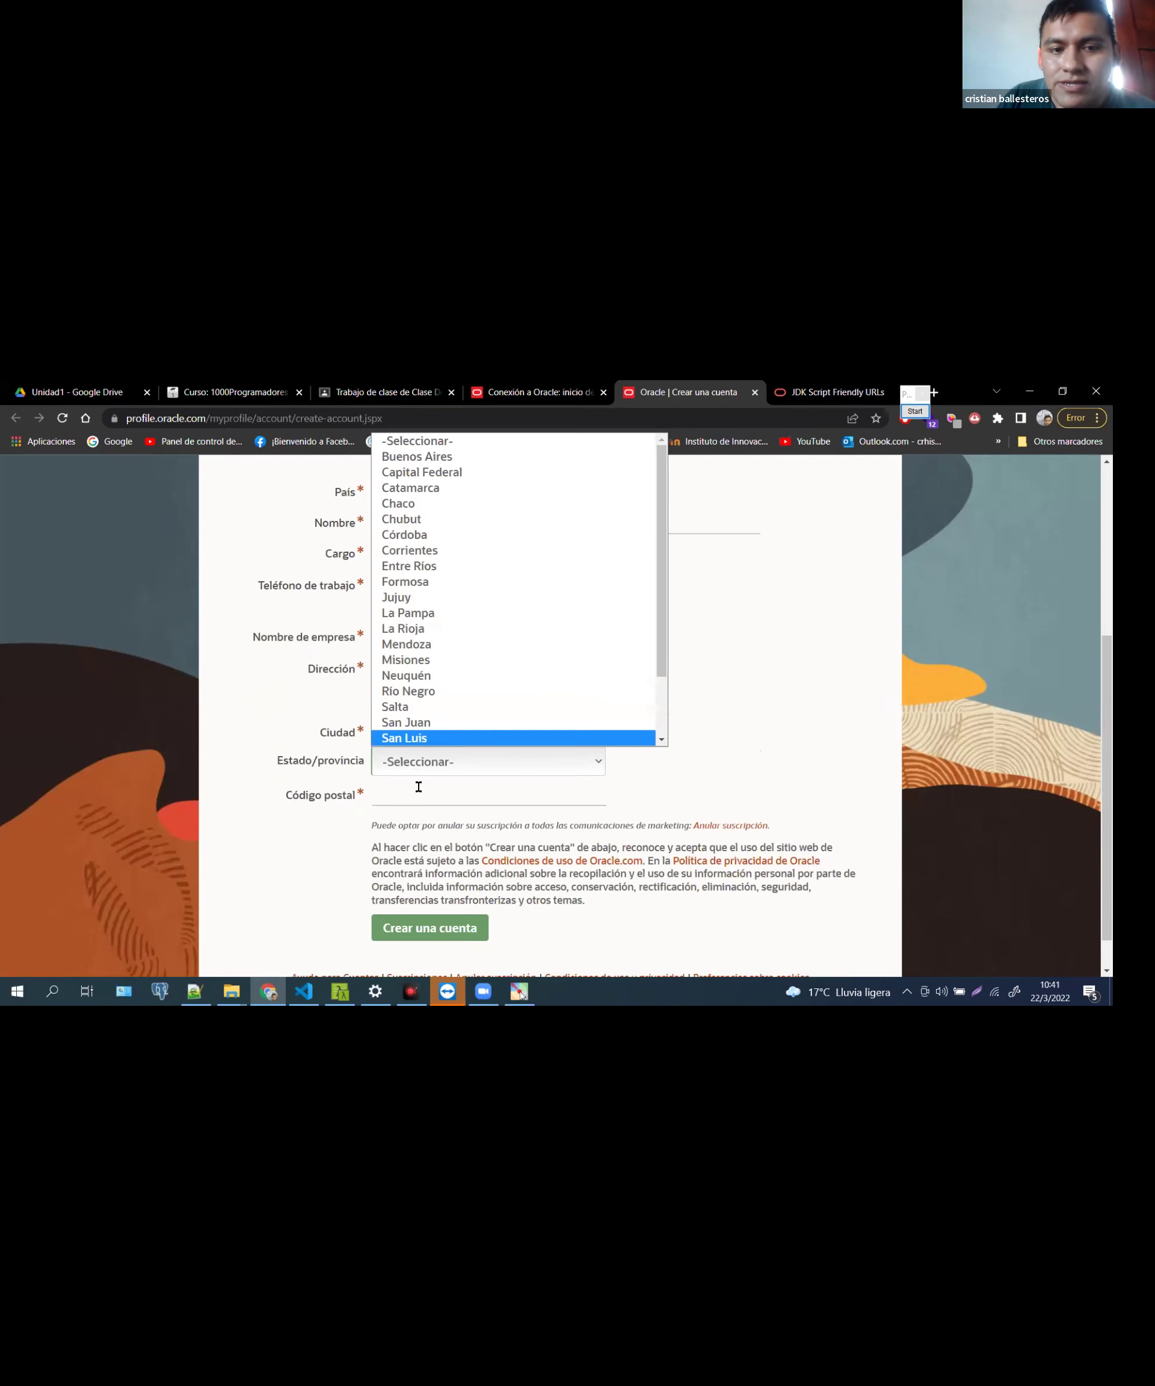
left_click(419, 787)
scroll(419, 787, "down", 1)
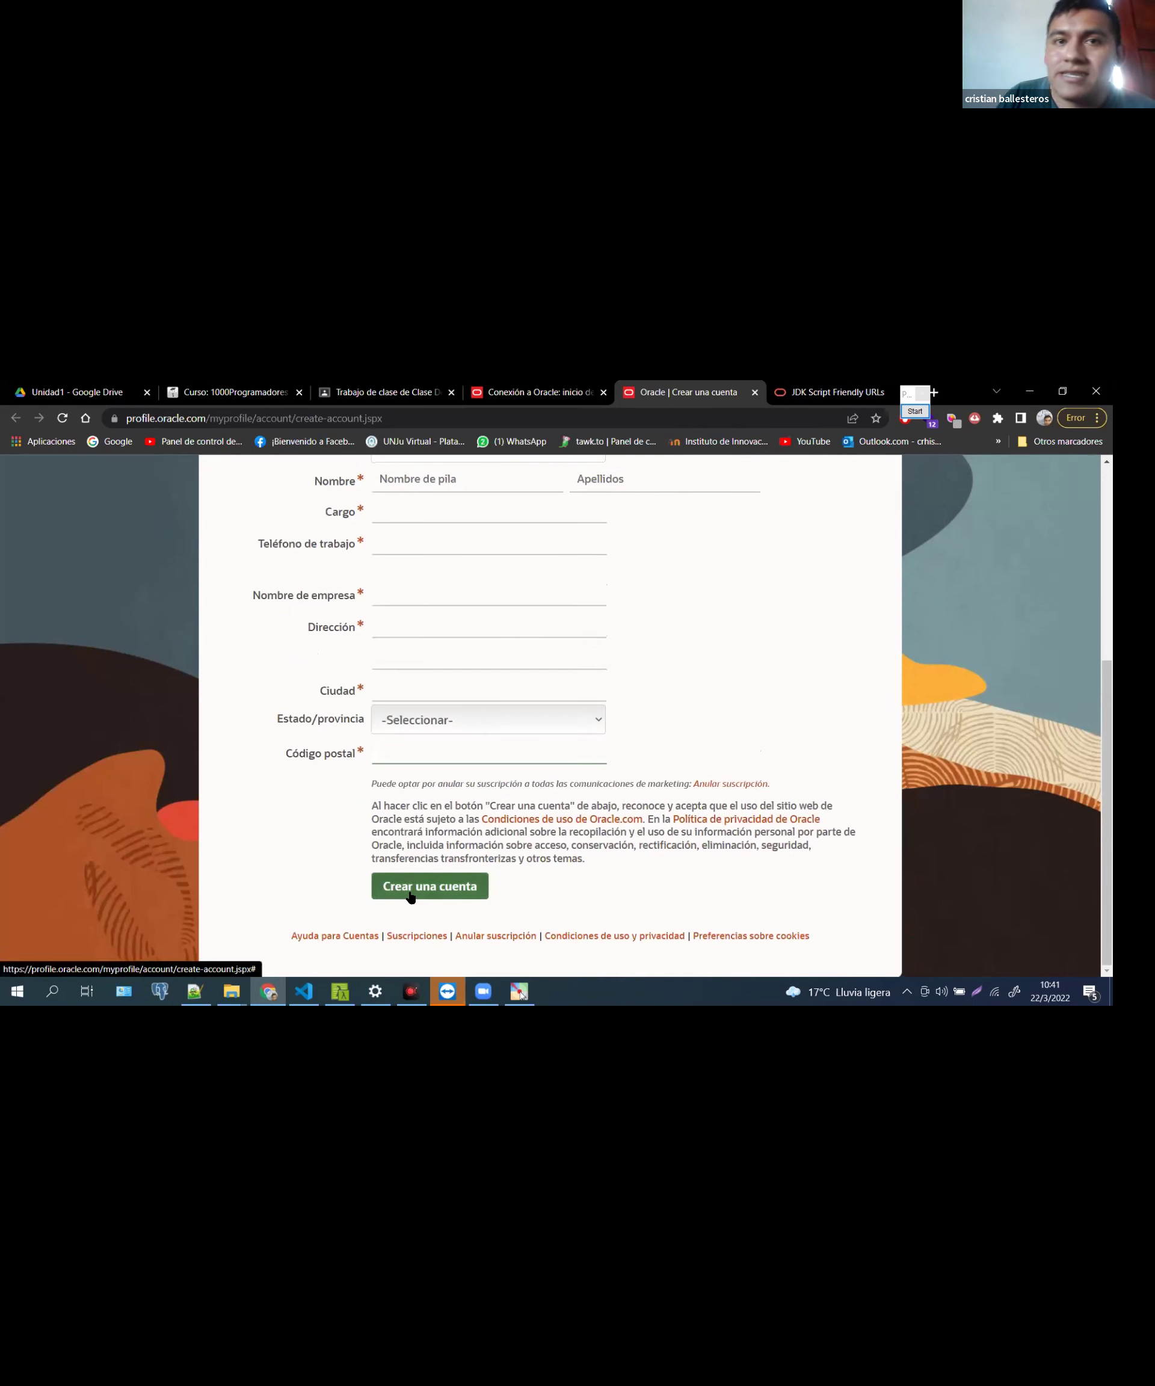
scroll(643, 654, "up", 2)
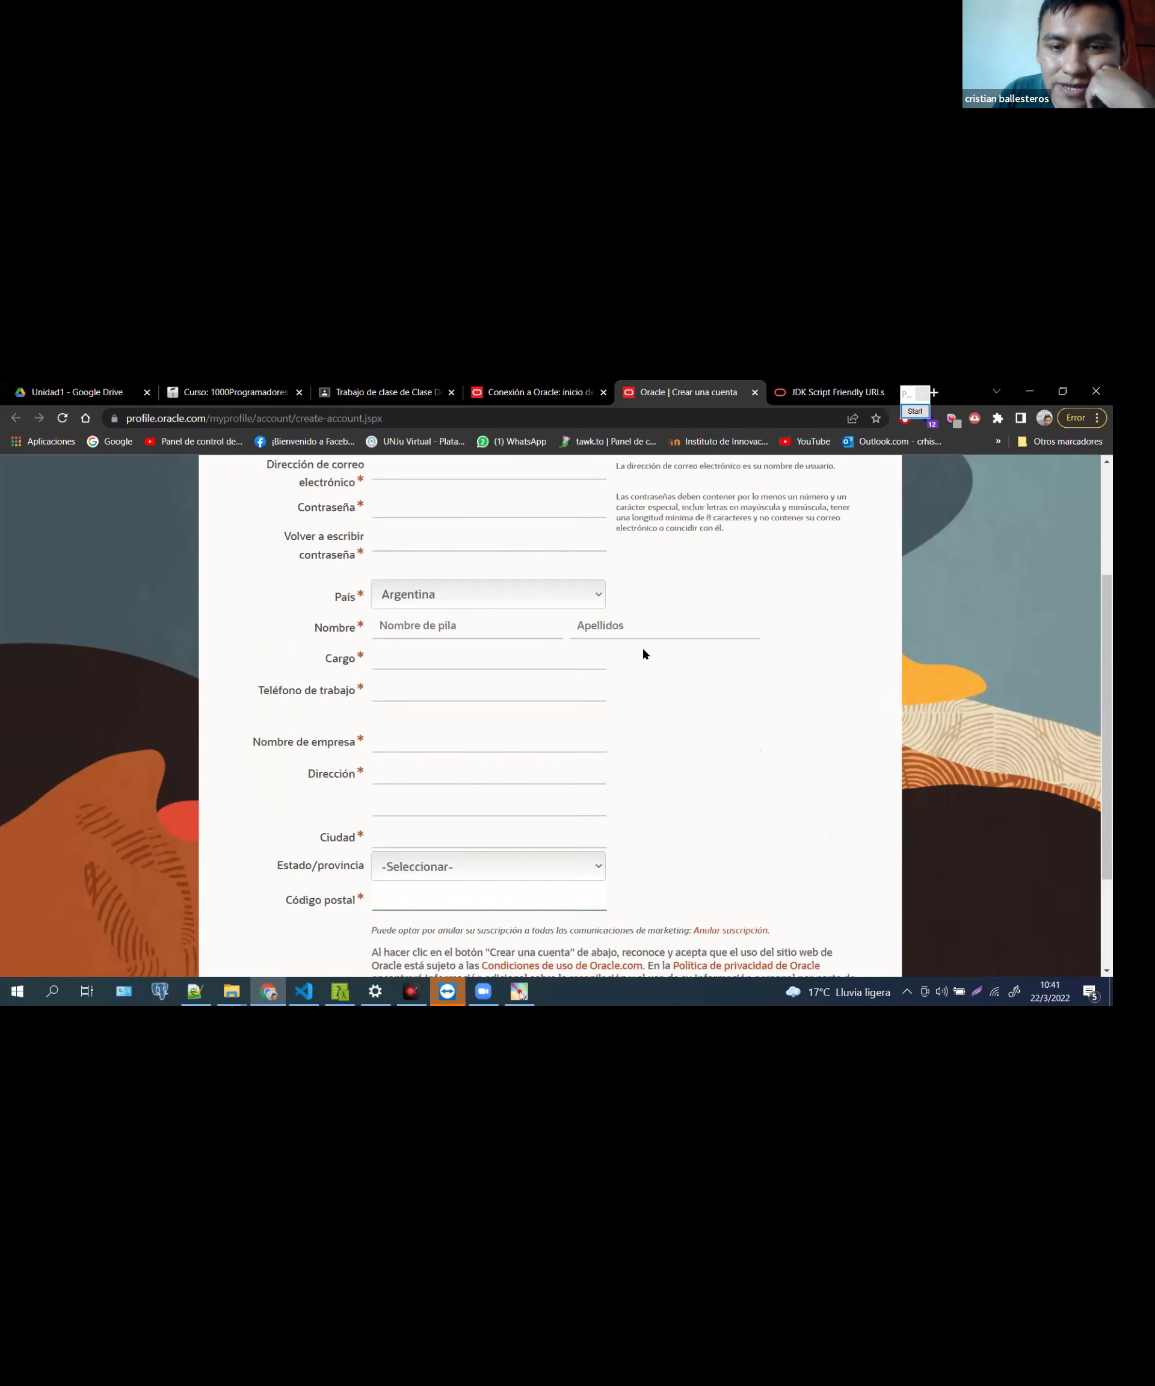
scroll(698, 620, "up", 3)
left_click(535, 392)
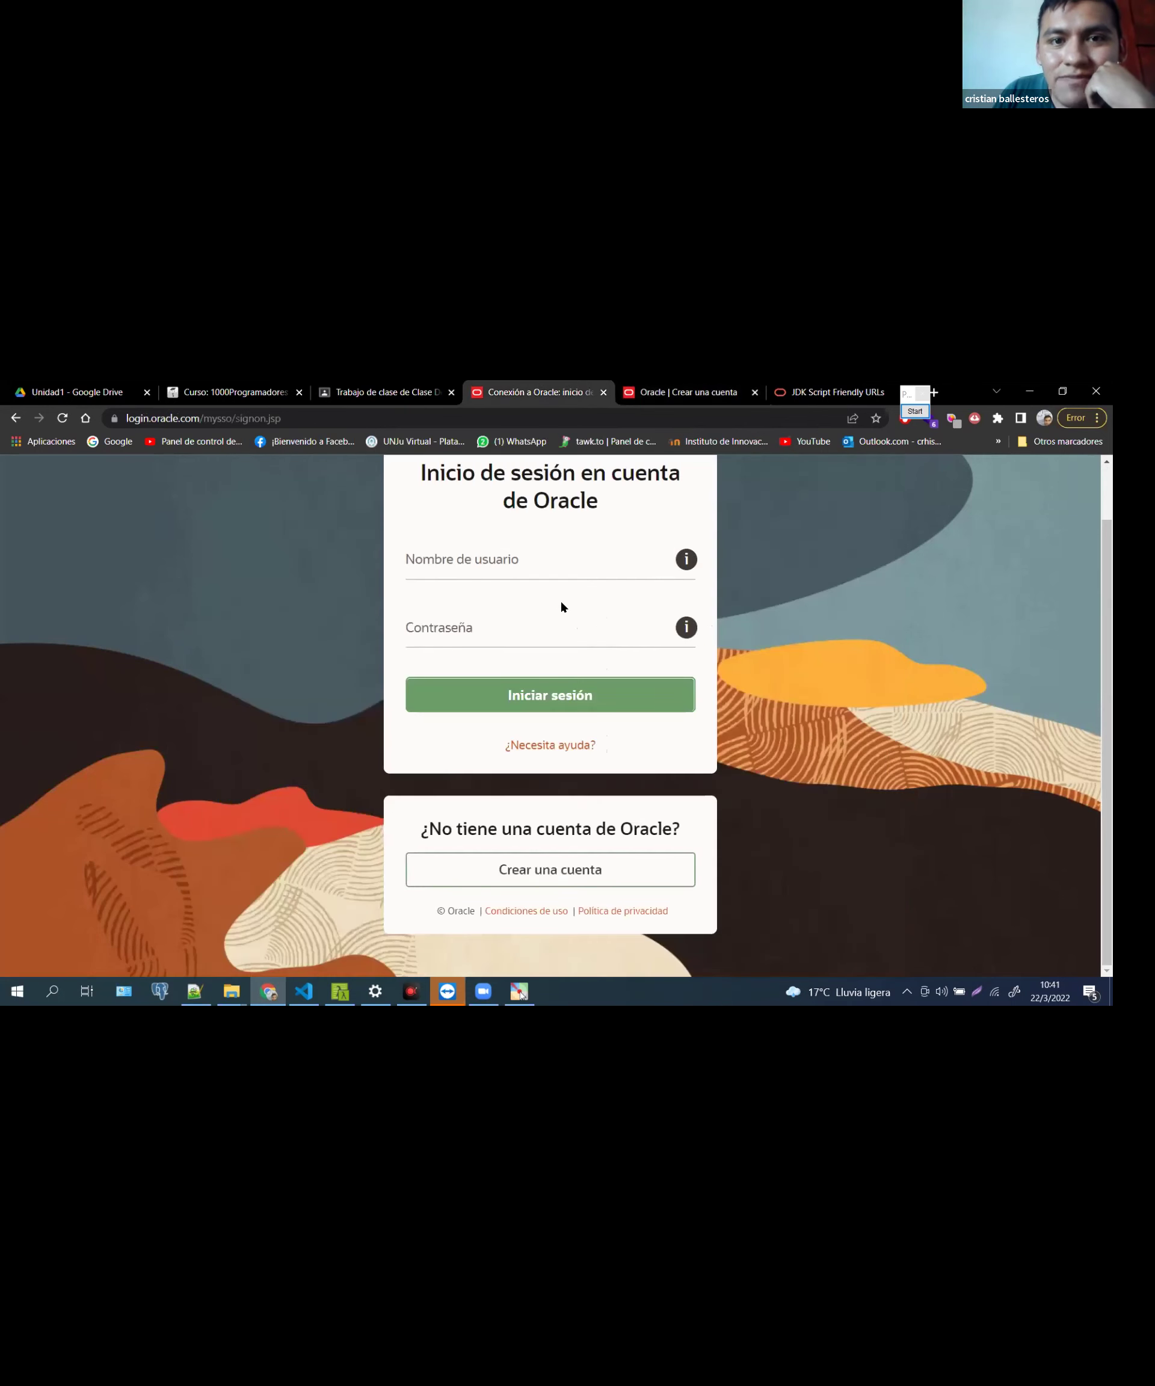
left_click(355, 392)
mouse_move(272, 606)
left_mouse_down()
mouse_move(126, 610)
mouse_move(269, 610)
left_mouse_up()
right_click(161, 603)
left_click(121, 606)
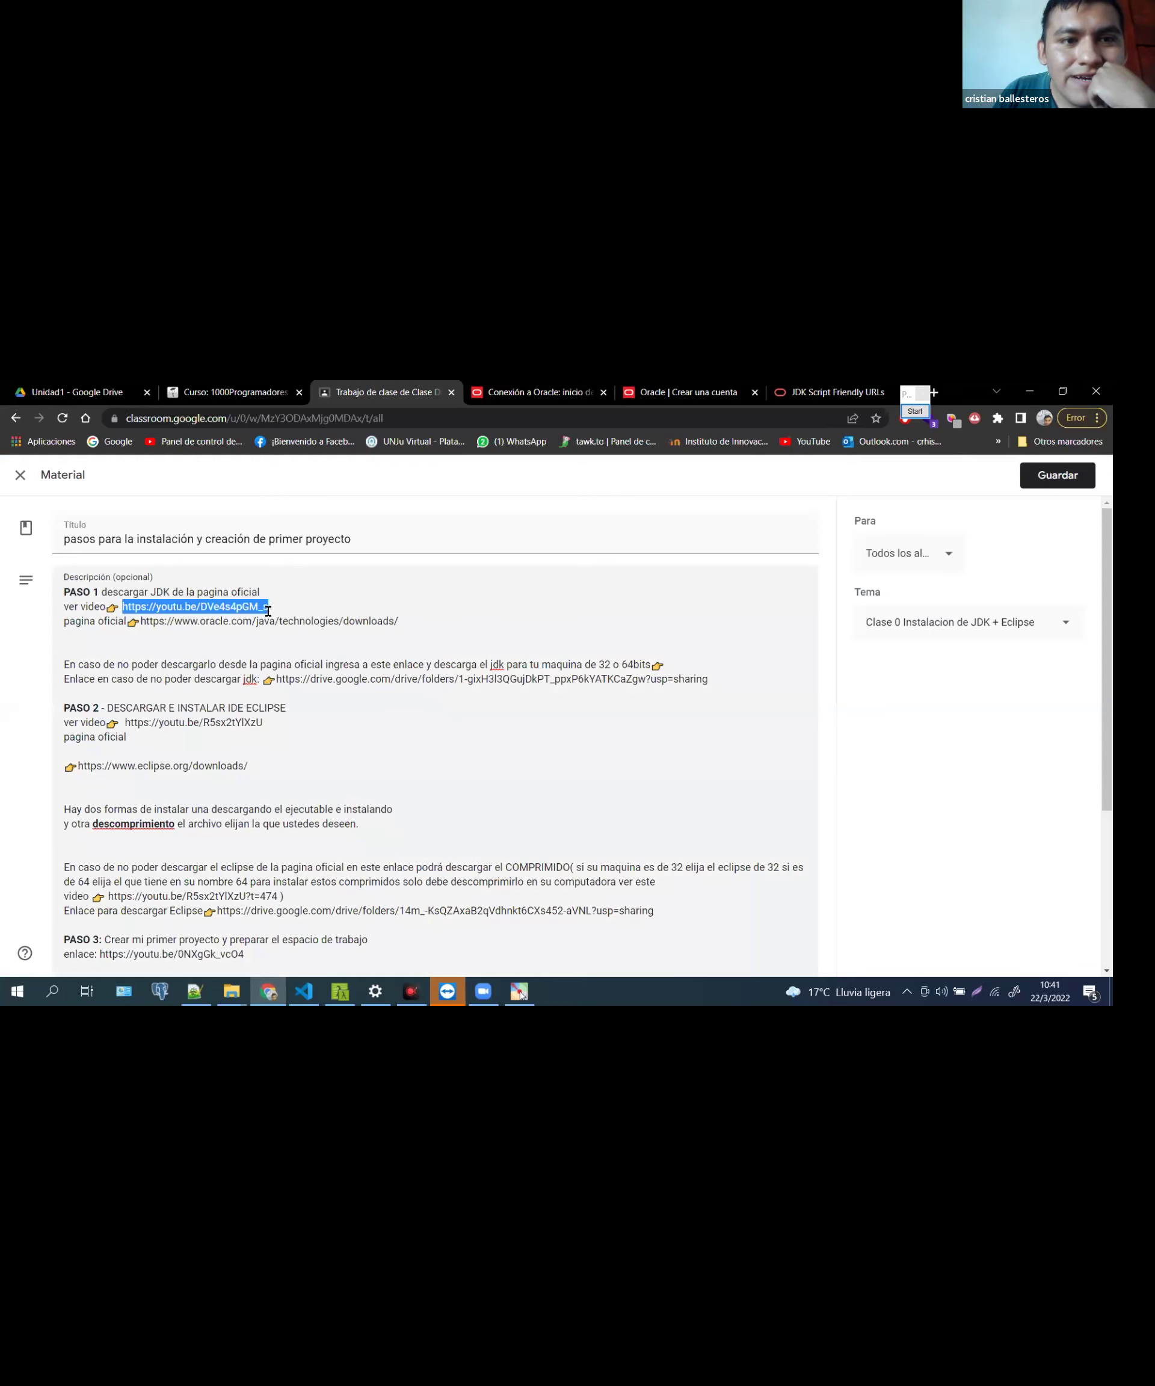
right_click(259, 611)
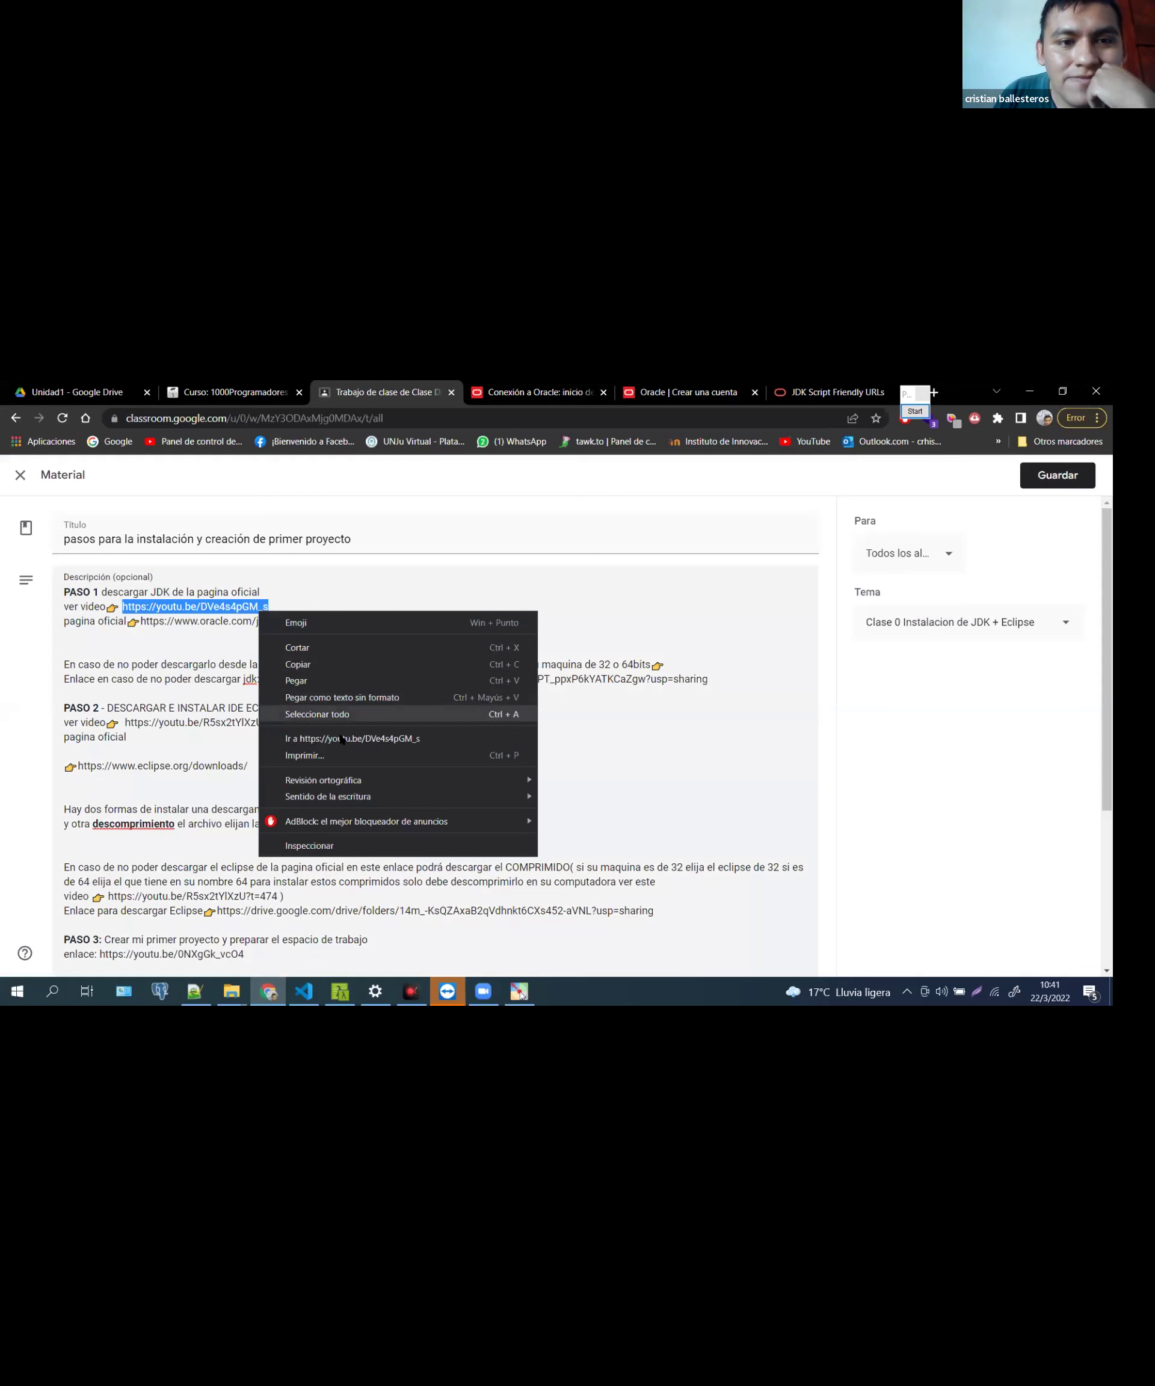
left_click(407, 692)
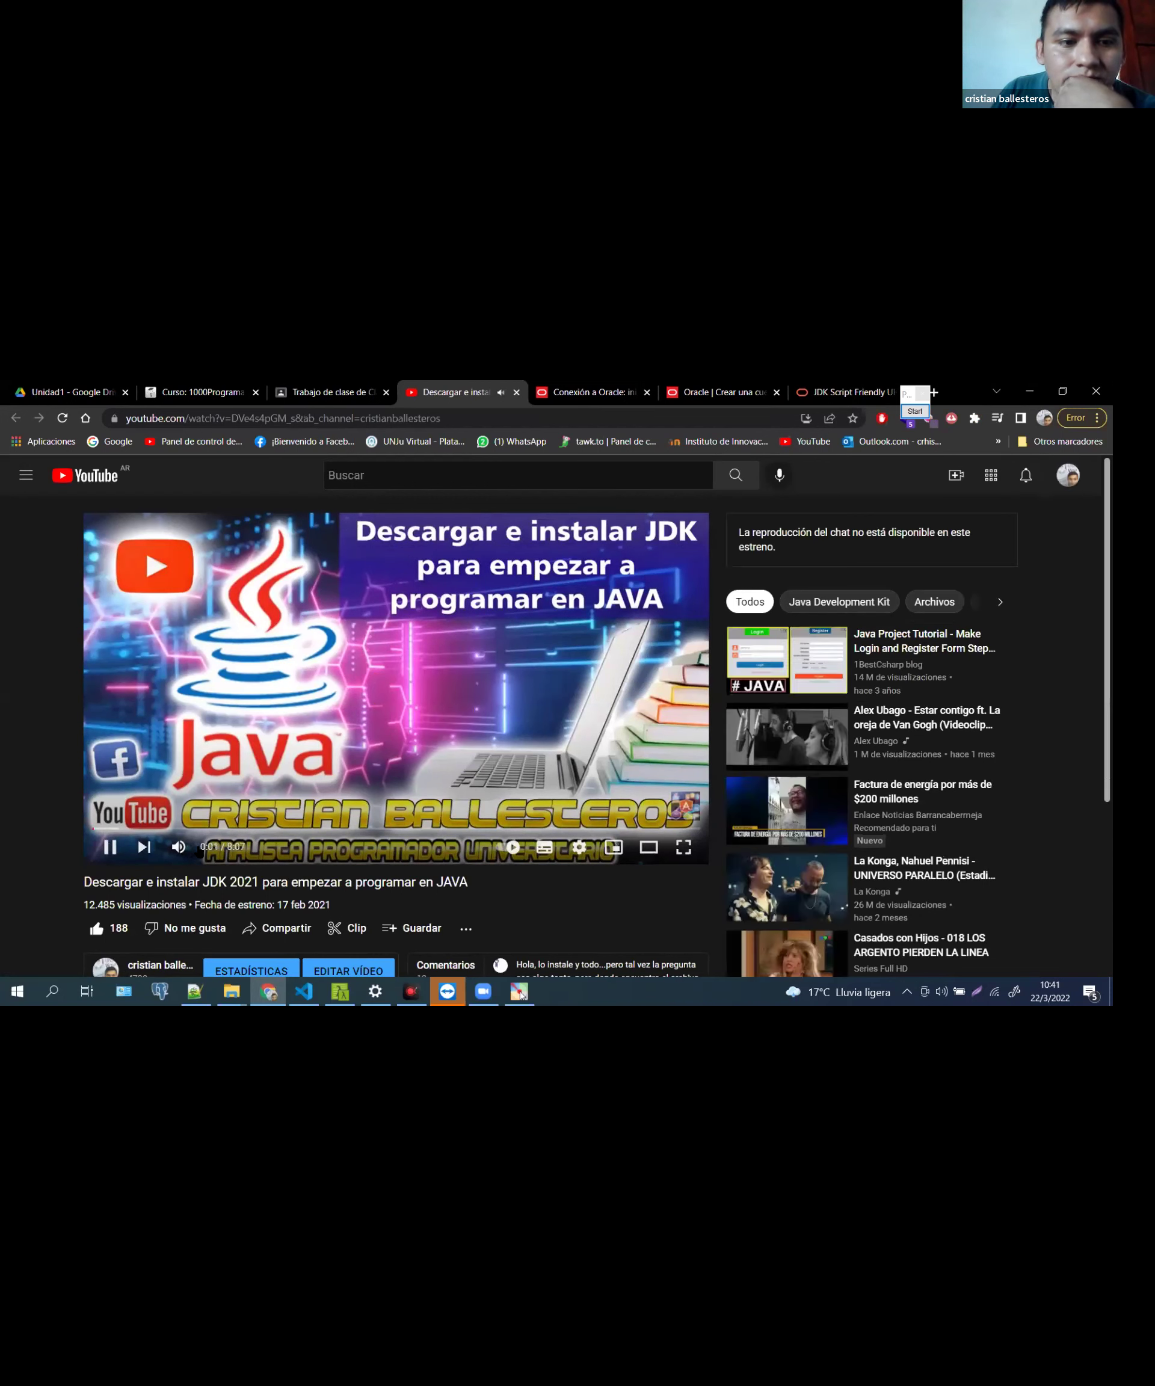
Play the JDK installation video in full screen and stop it at 0:22 before returning to the normal view
left_click(108, 828)
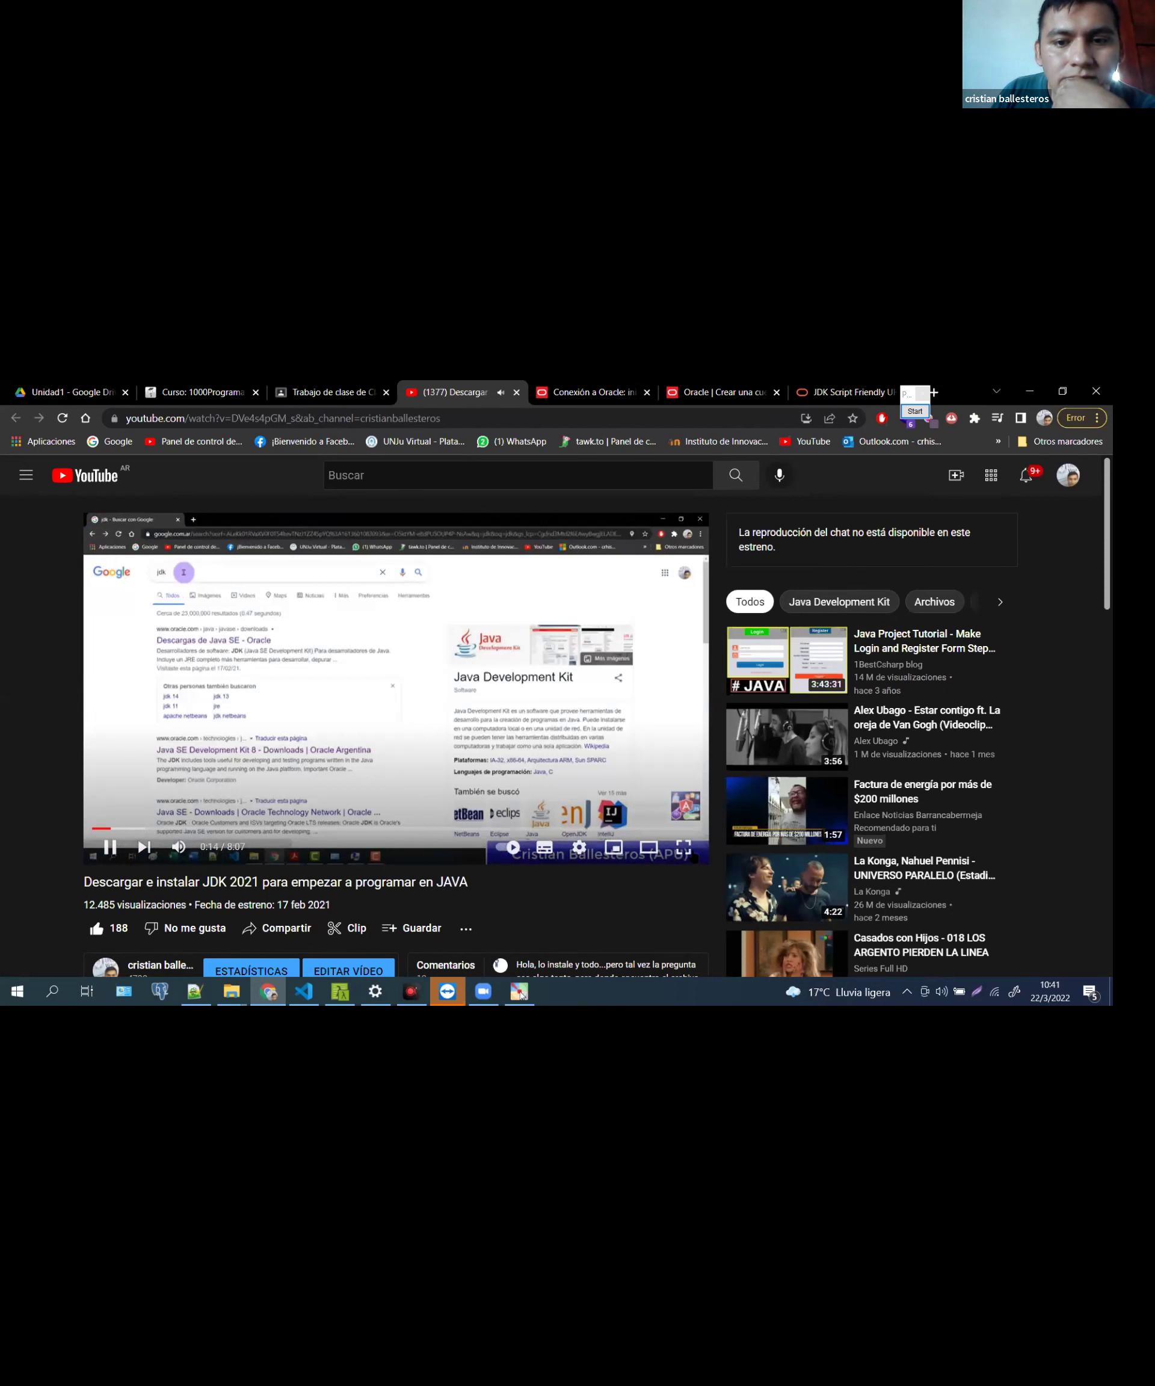
left_click(686, 849)
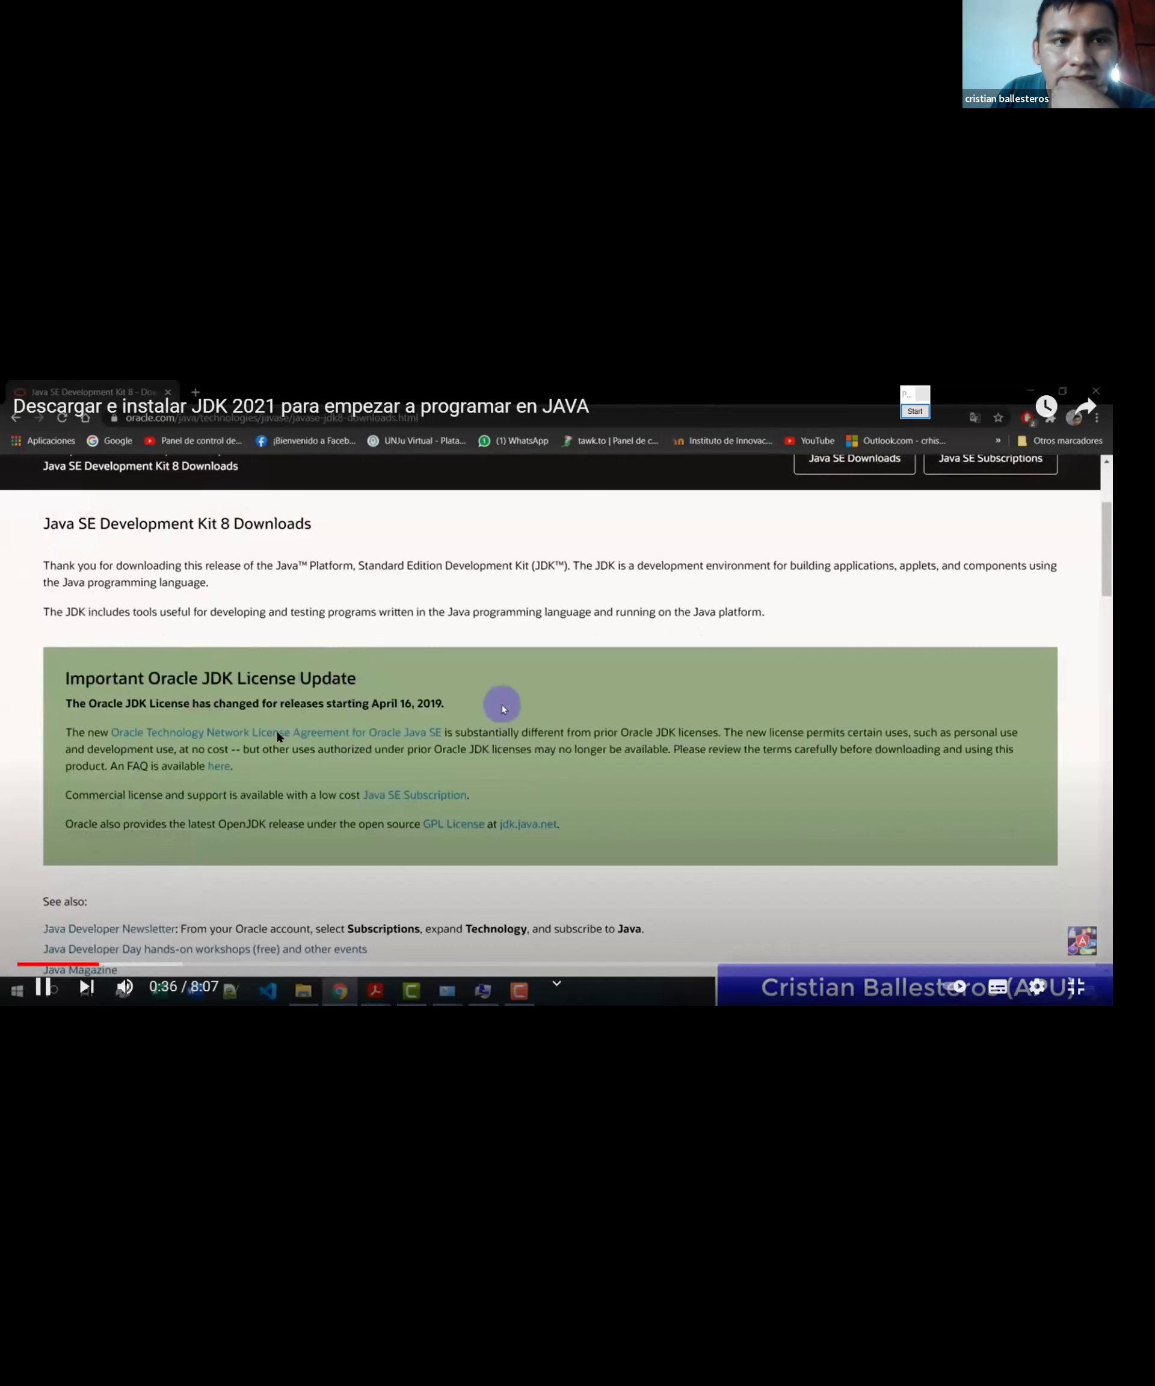
left_click(69, 955)
left_click(67, 963)
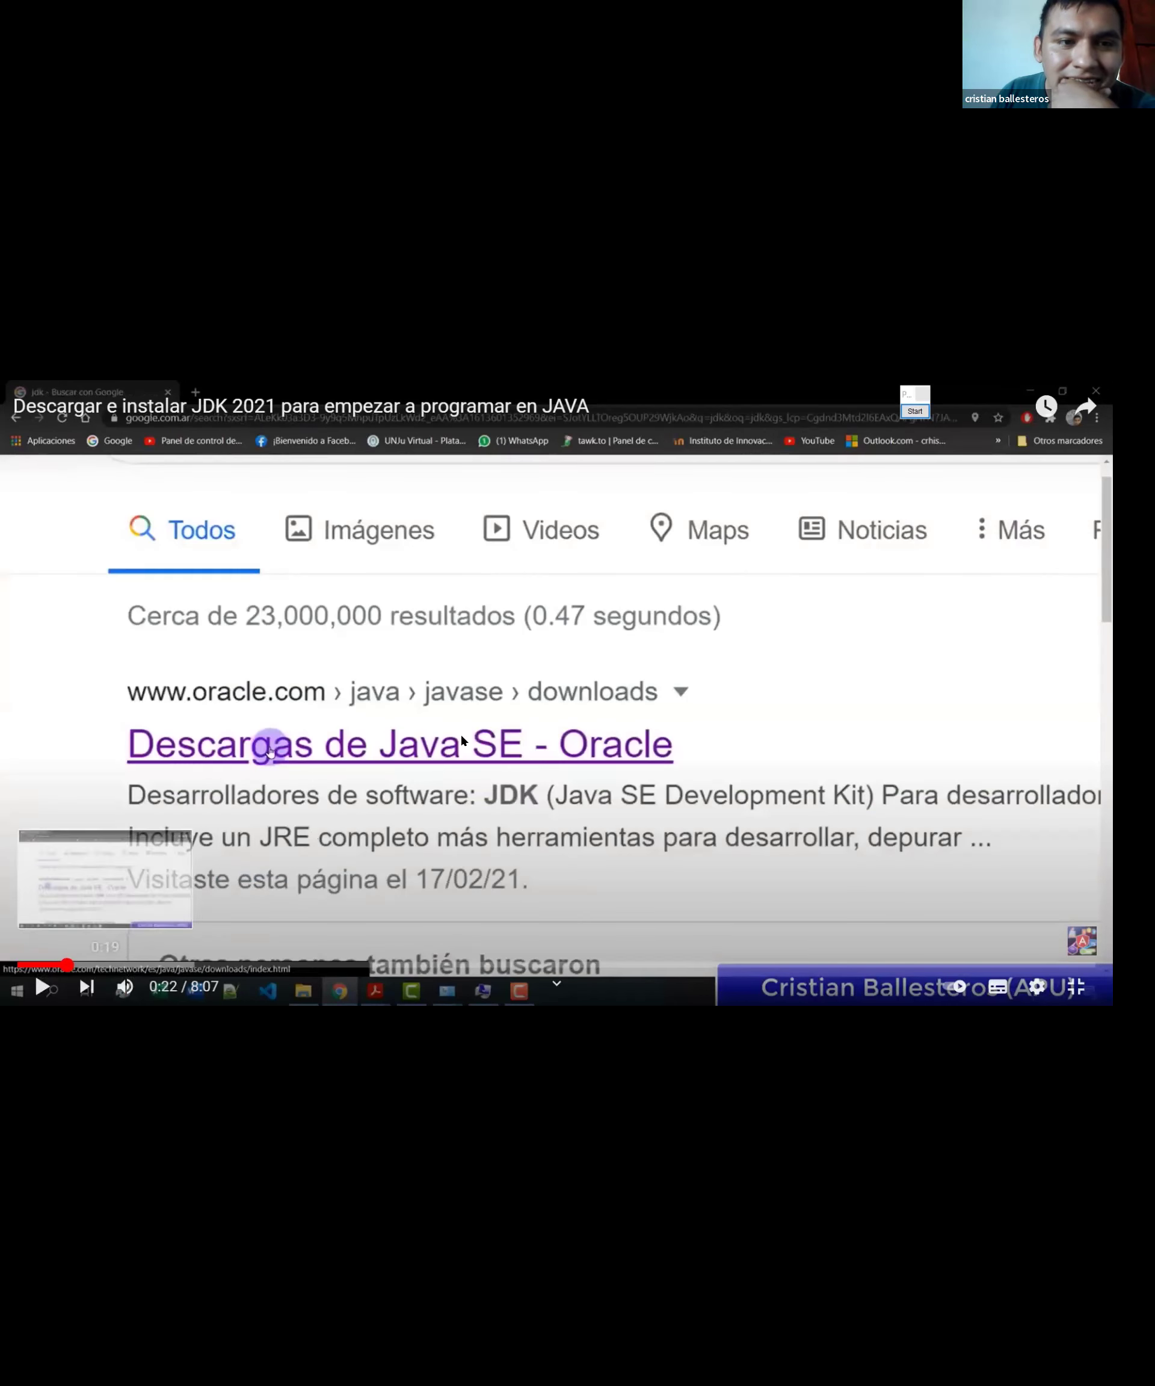
left_click(726, 566)
key("Escape")
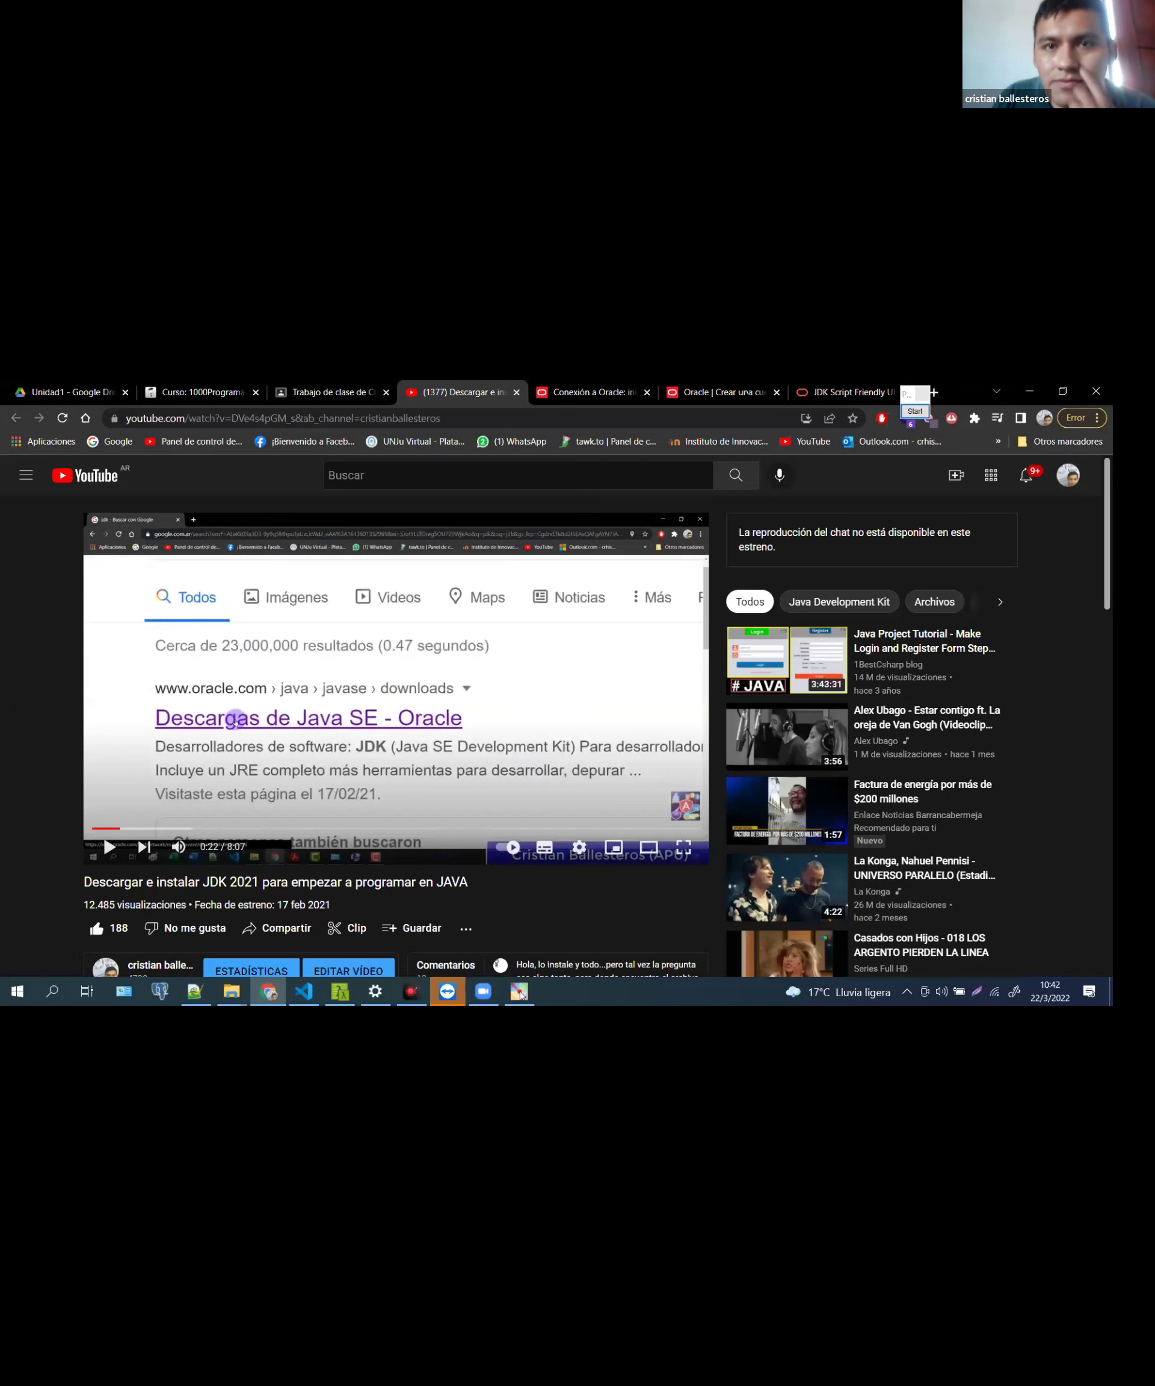
Load Google in the browser tab that shows the Oracle account sign-in
left_click(585, 392)
left_click(360, 419)
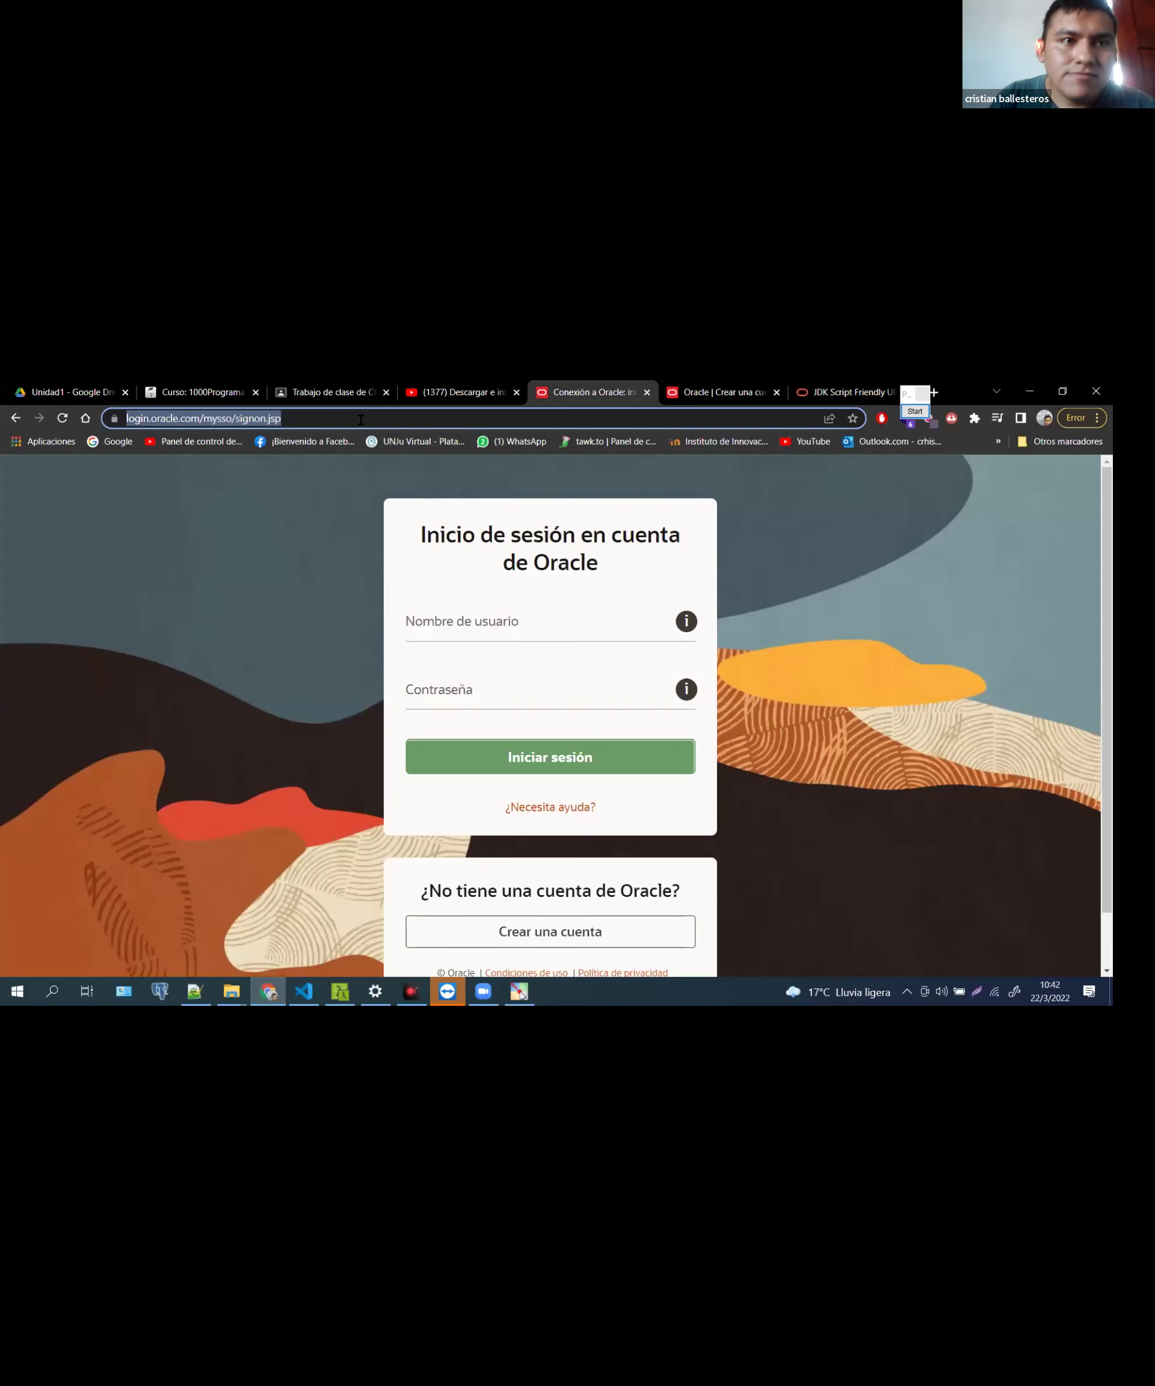
type("g")
key("Return")
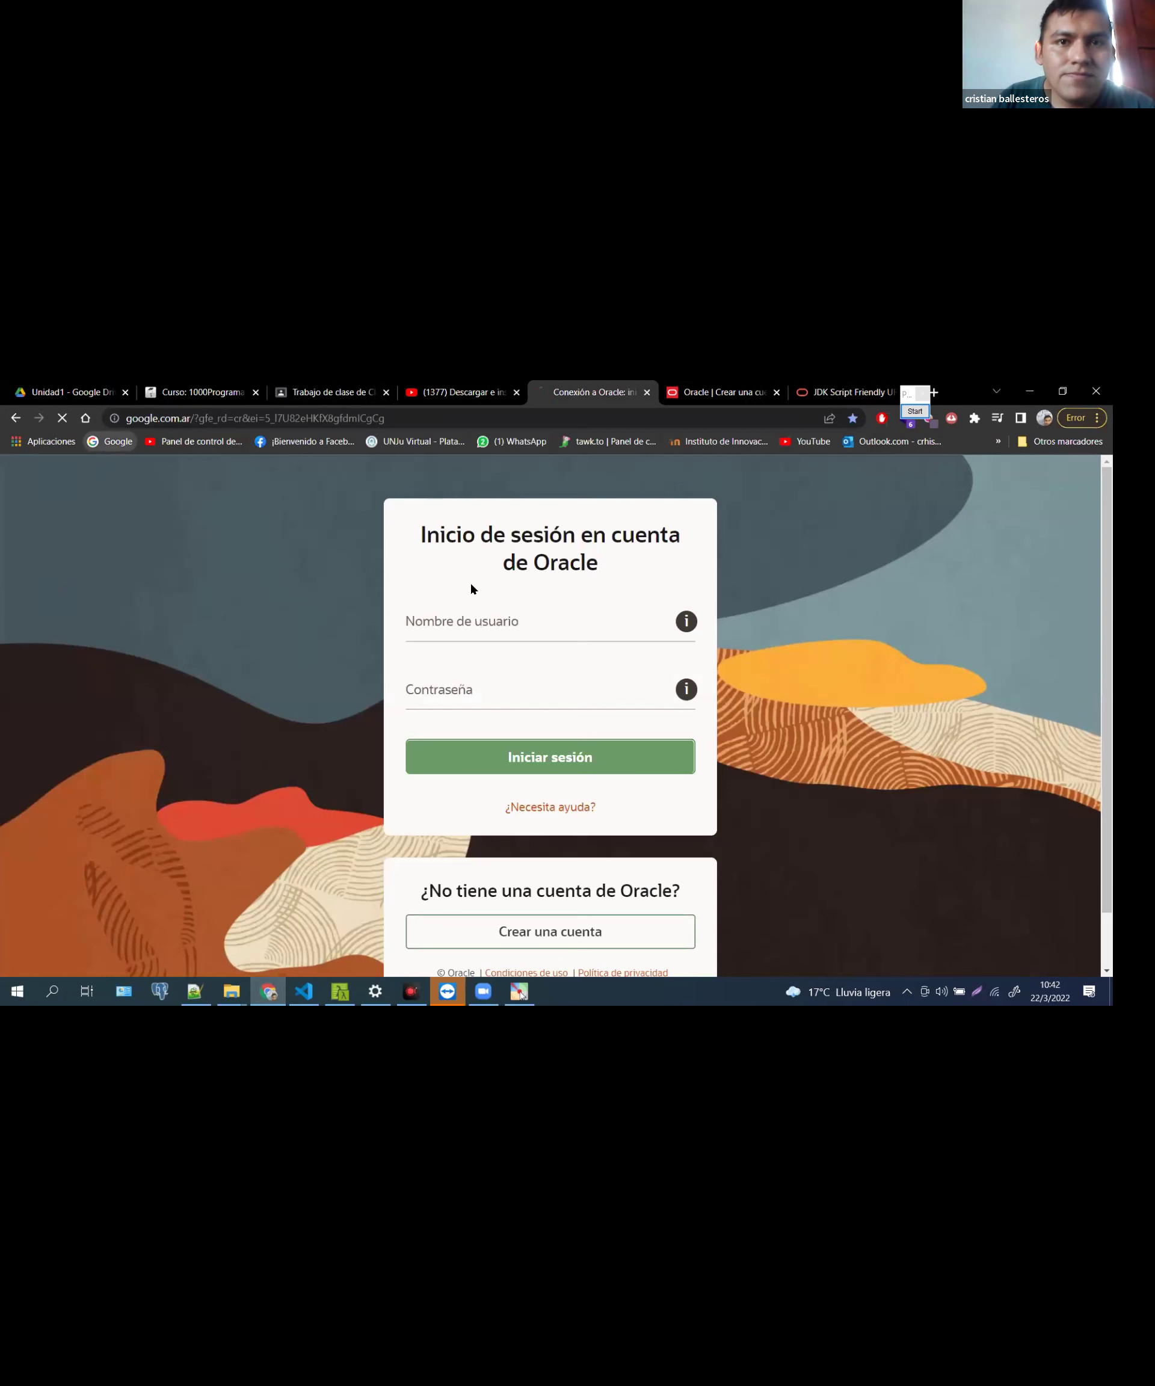
Search Google for "jdk", checking the search shown in the installation video
left_click(431, 649)
type("o")
key("BackSpace")
type("d")
key("BackSpace")
type("d")
key("BackSpace")
type("do")
key("BackSpace")
type("k")
key("BackSpace")
key("BackSpace")
type("jdk")
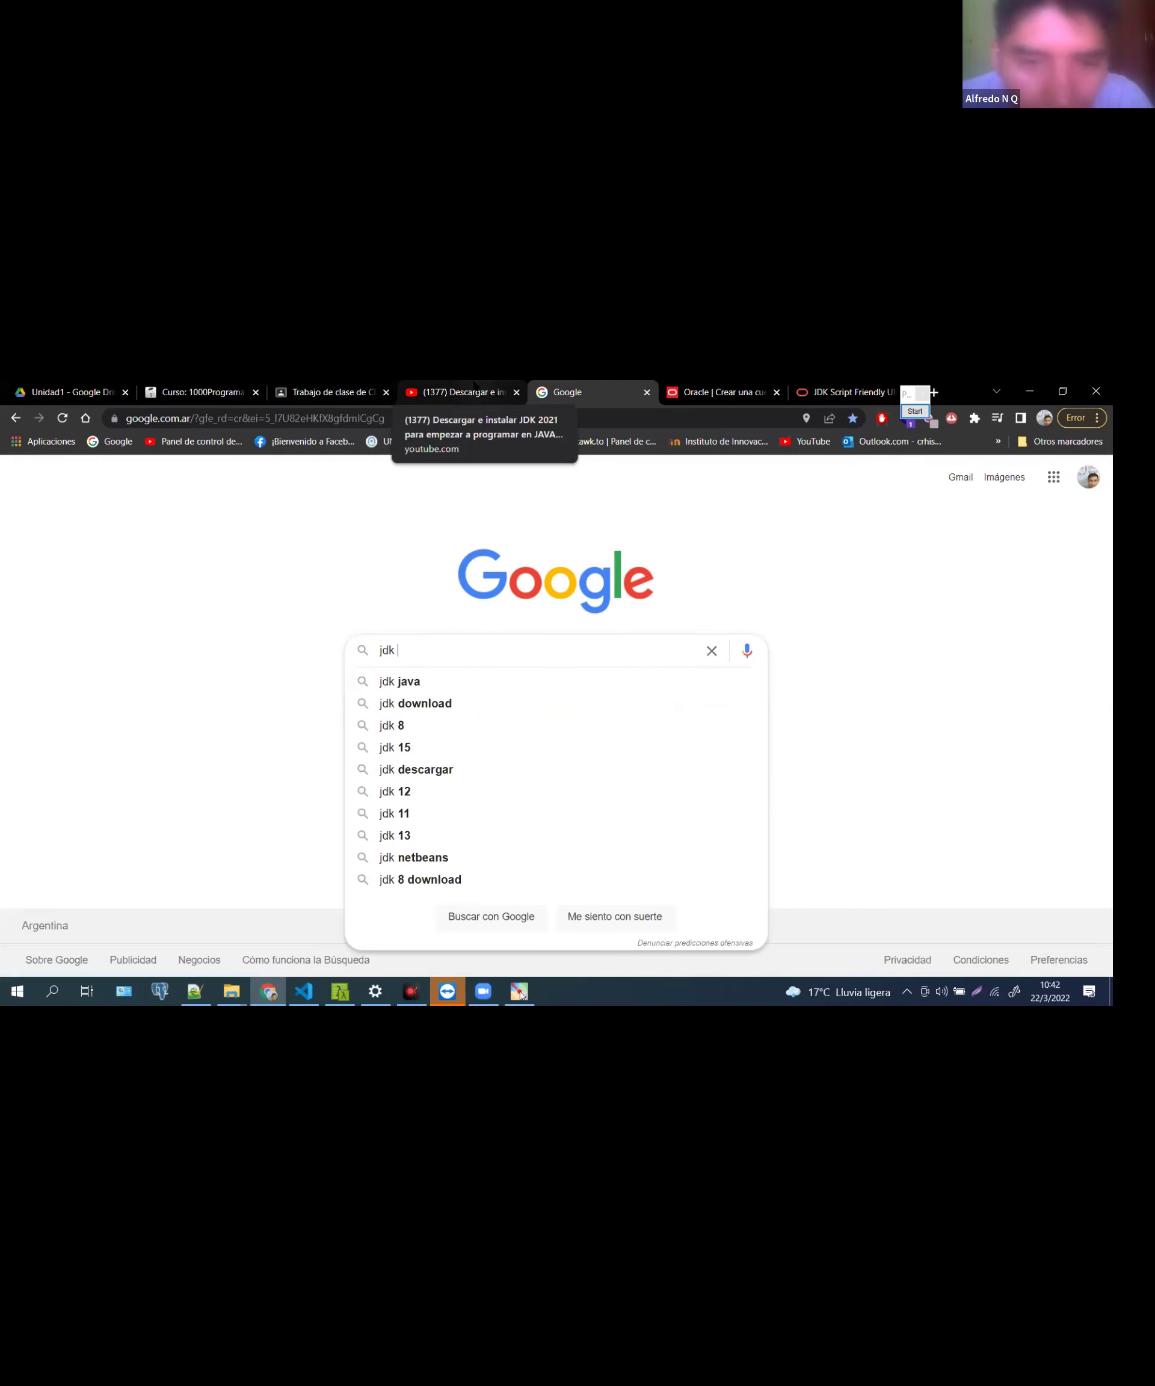
left_click(474, 389)
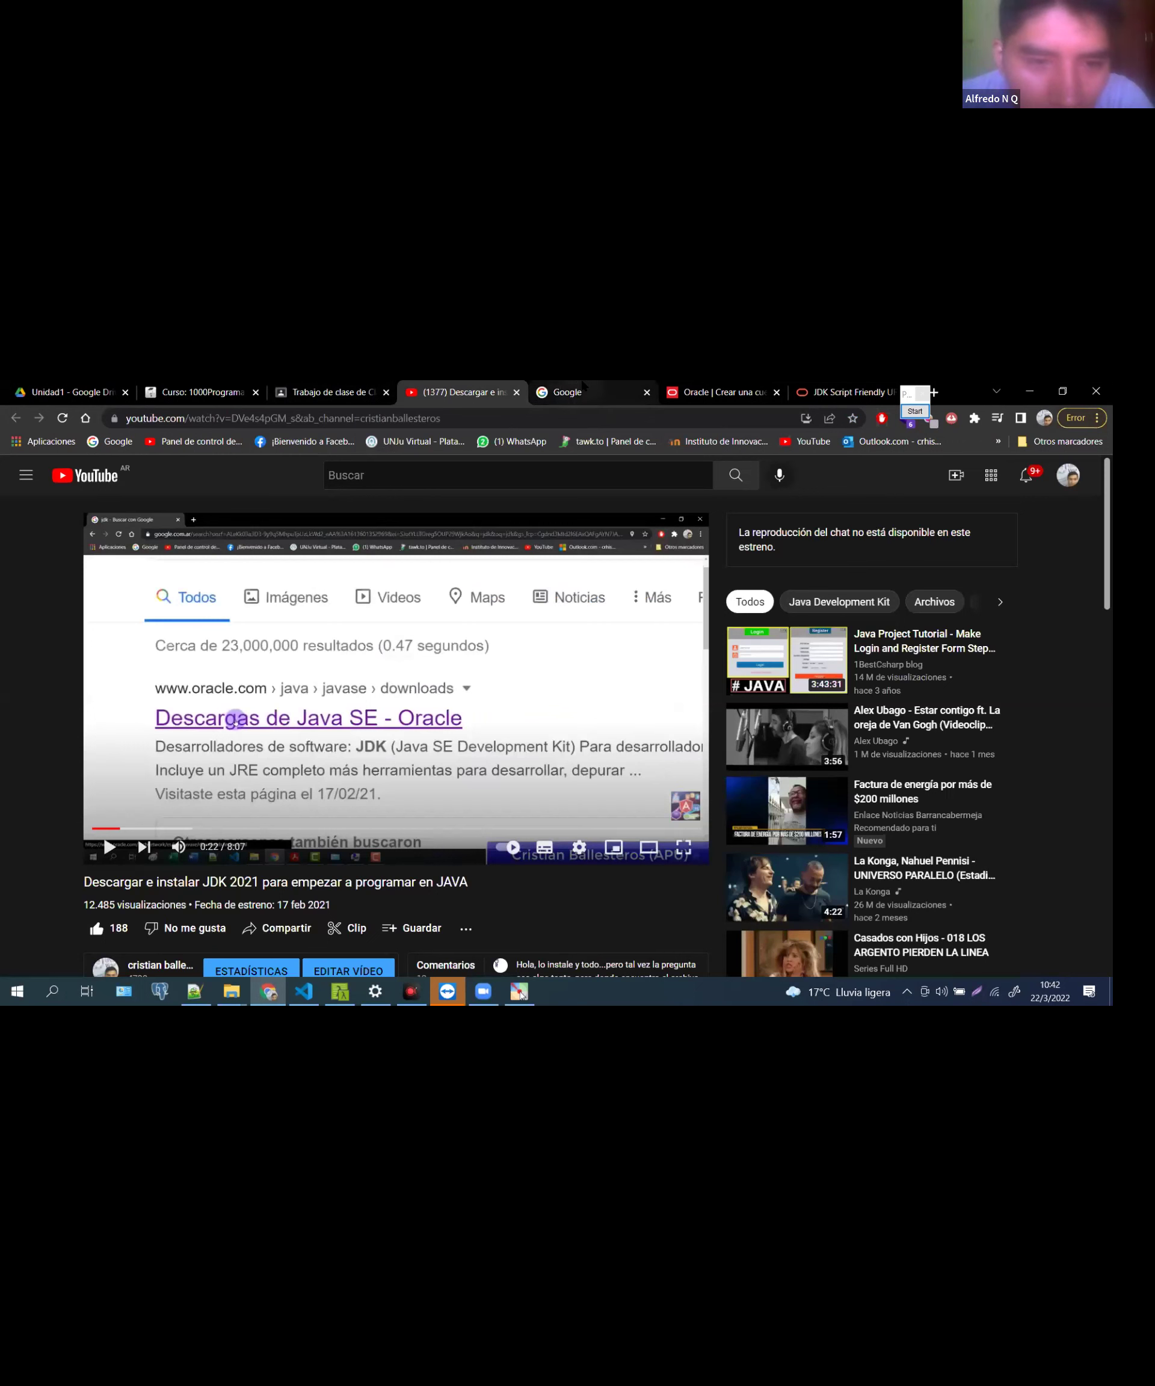
left_click(584, 389)
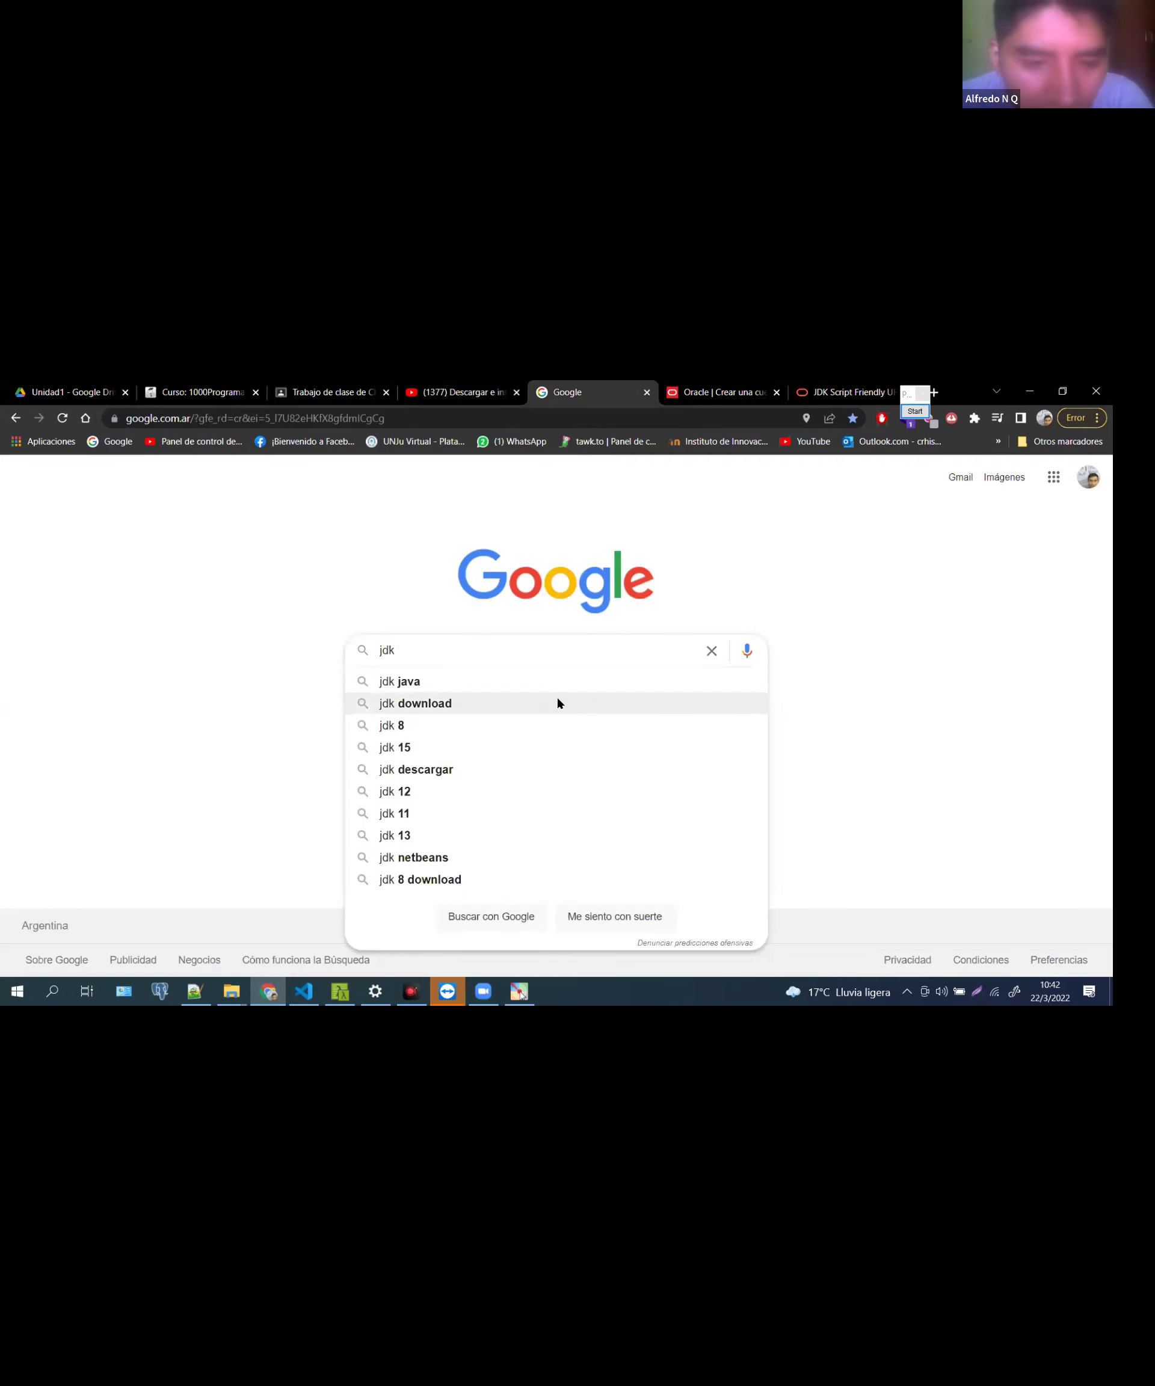
key("Return")
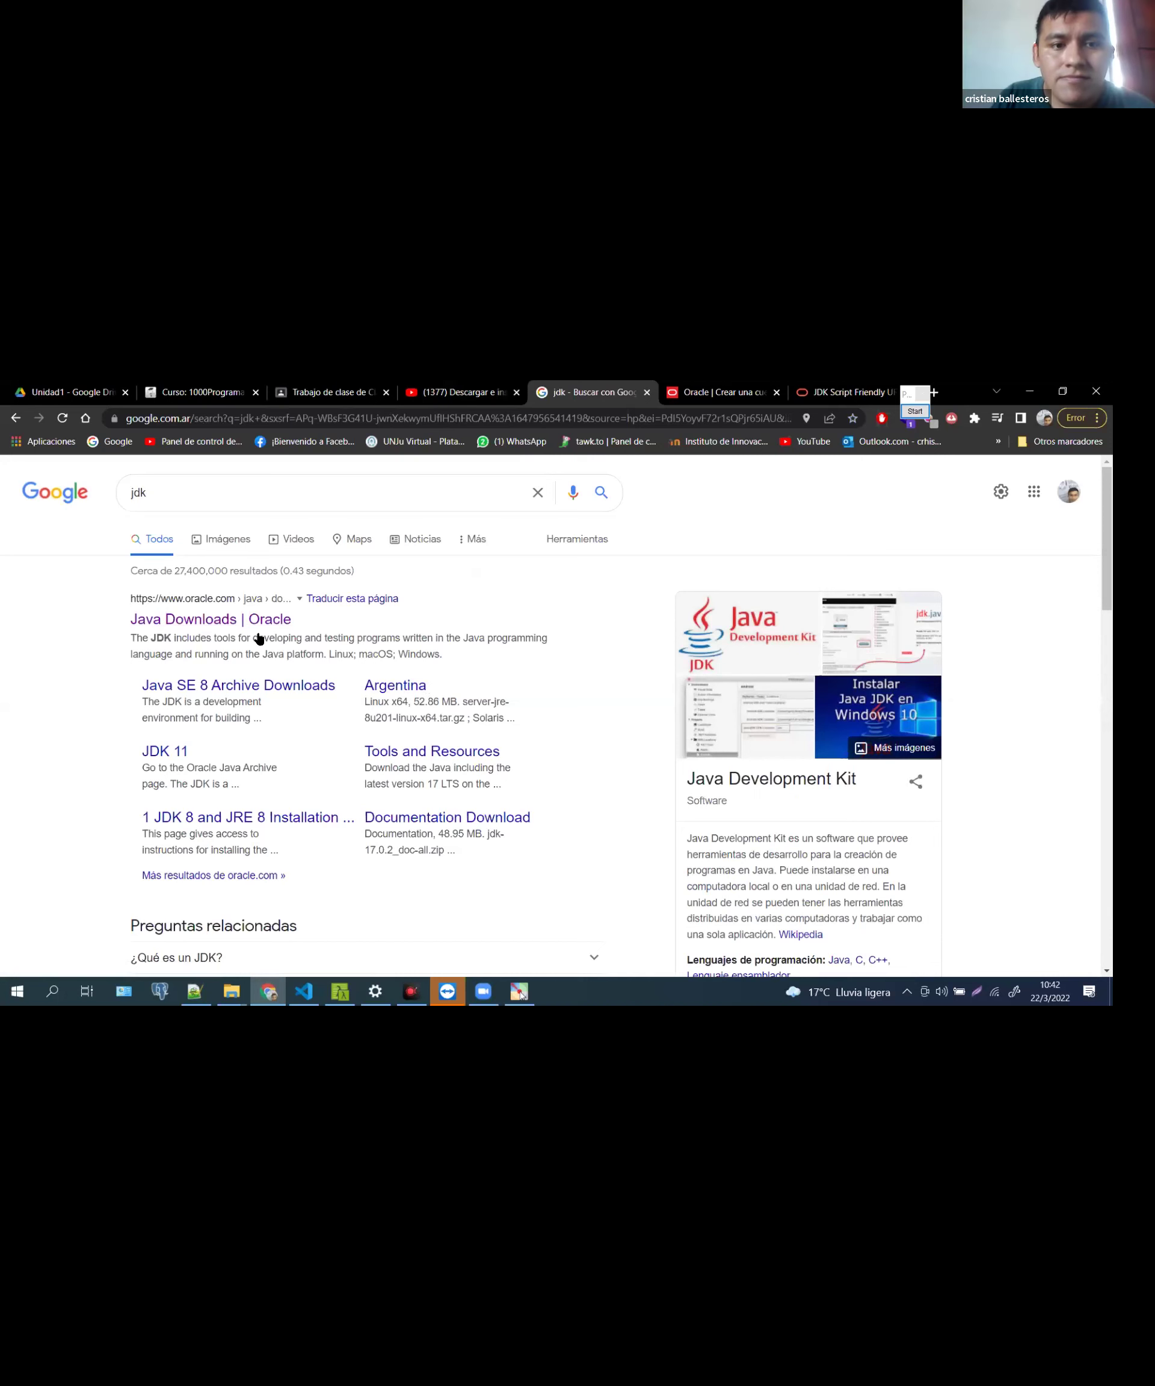
Enlarge the search results and open the Oracle result "1 JDK 8 and JRE 8 Installation"
scroll(259, 638, "up", 4, "ctrl")
scroll(430, 777, "down", 1)
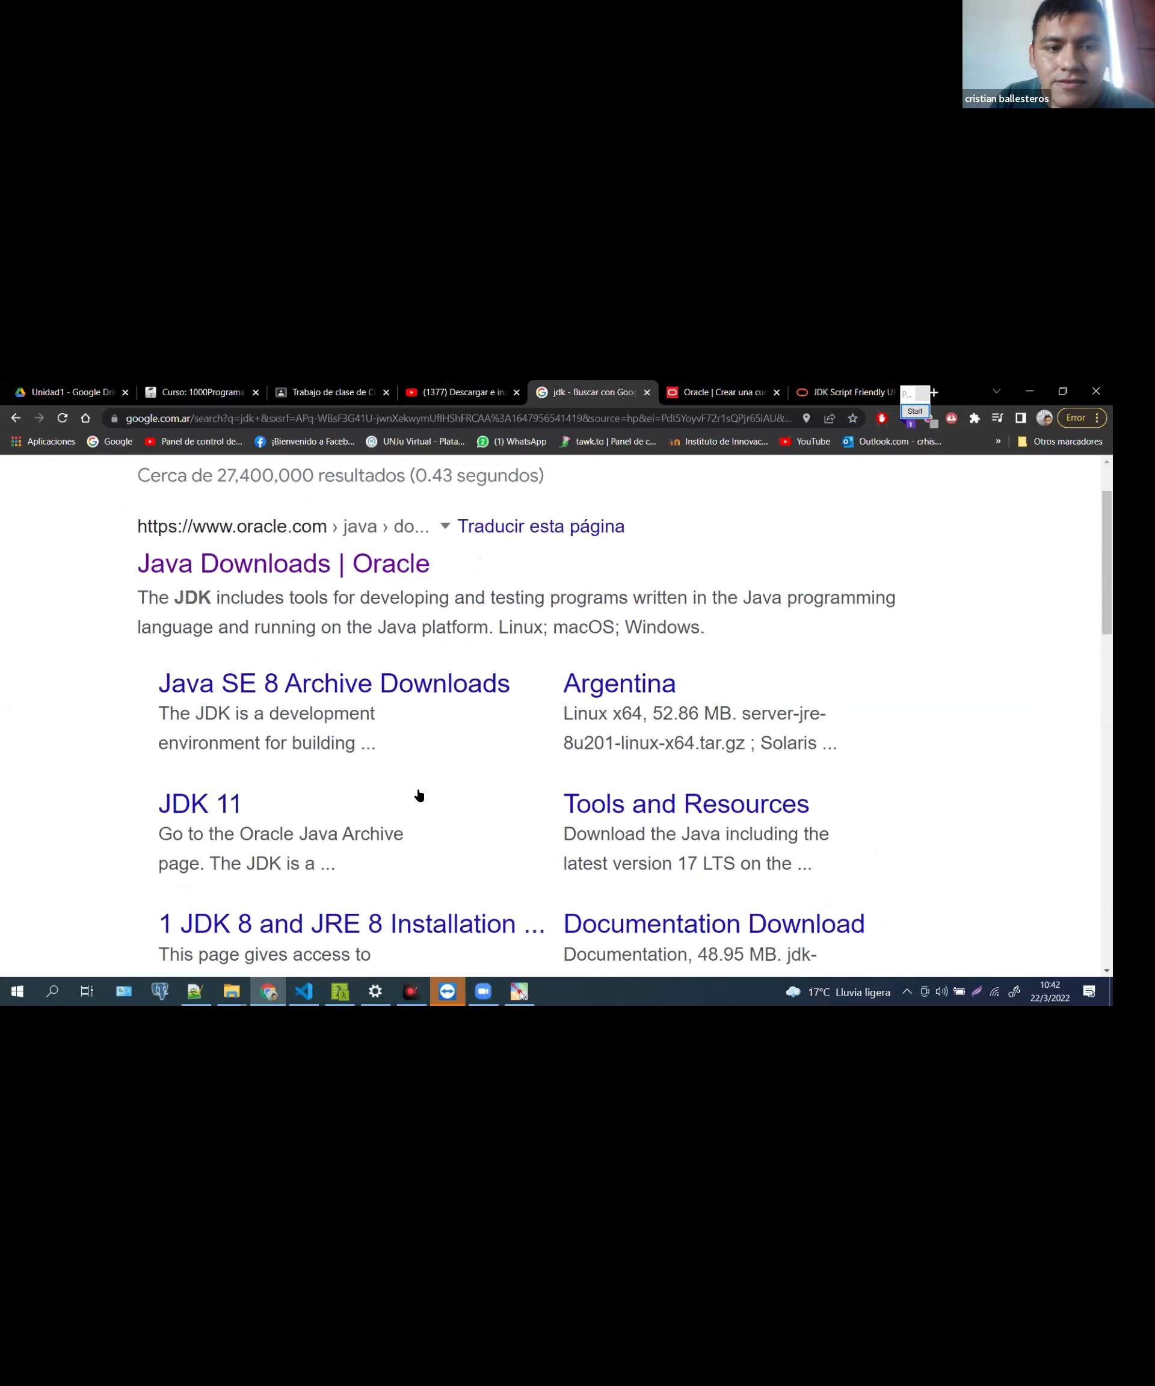
scroll(419, 796, "down", 1, "ctrl")
scroll(388, 737, "down", 2, "ctrl")
scroll(388, 737, "down", 1)
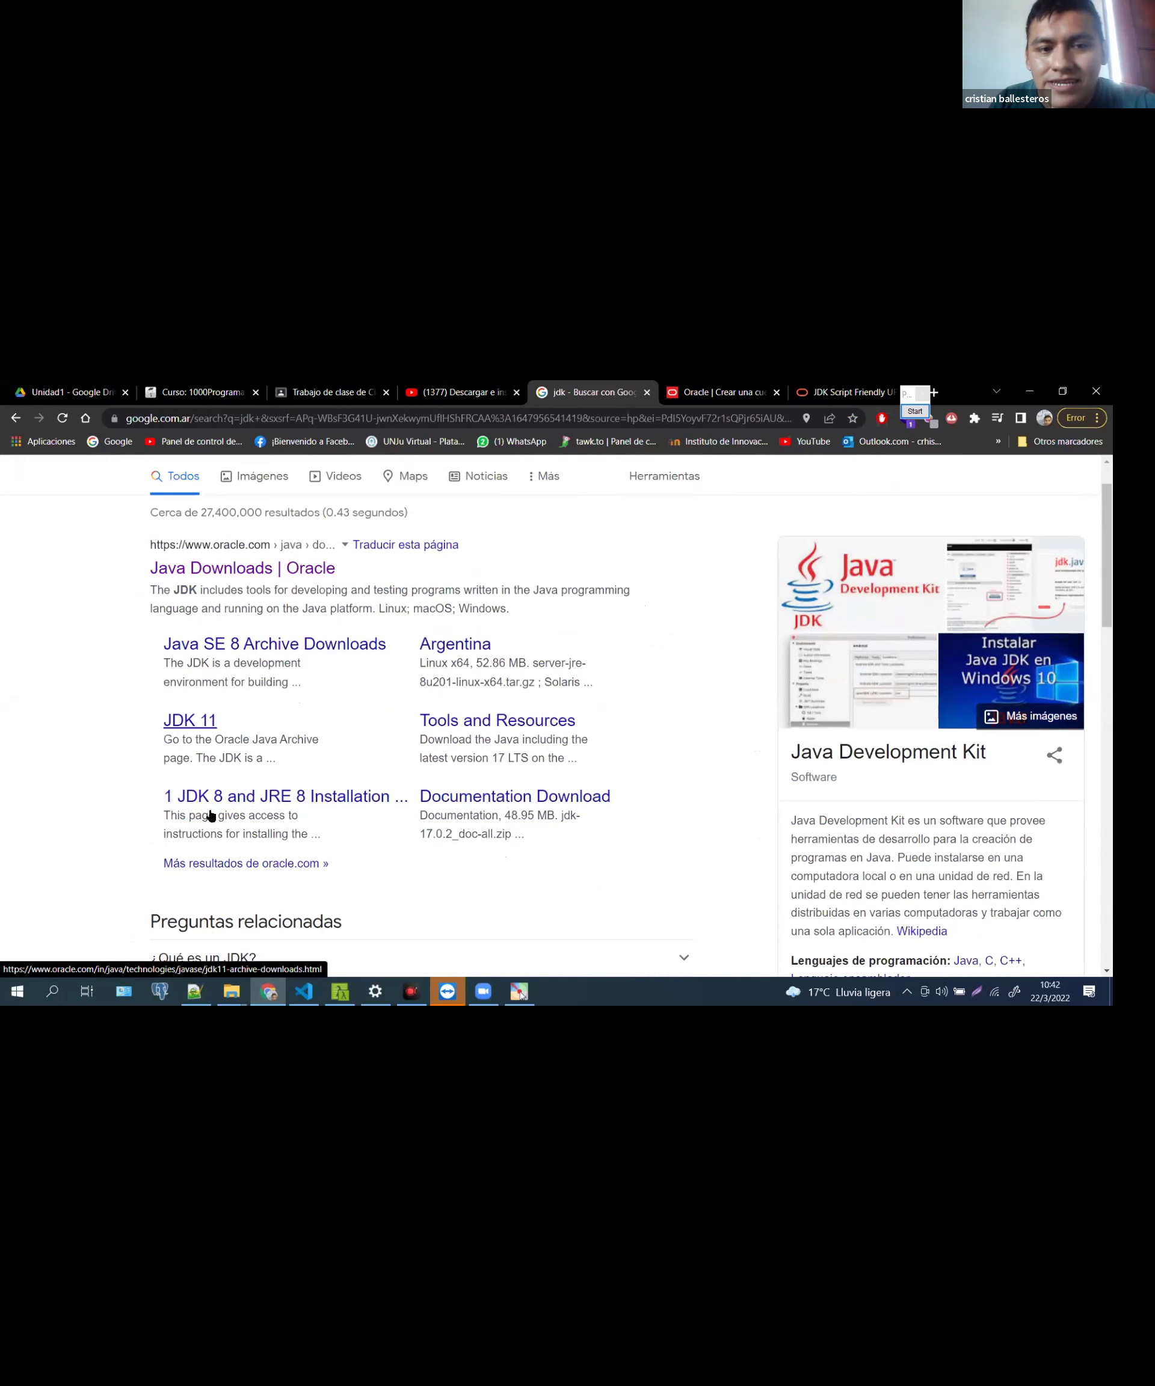
left_click(233, 801)
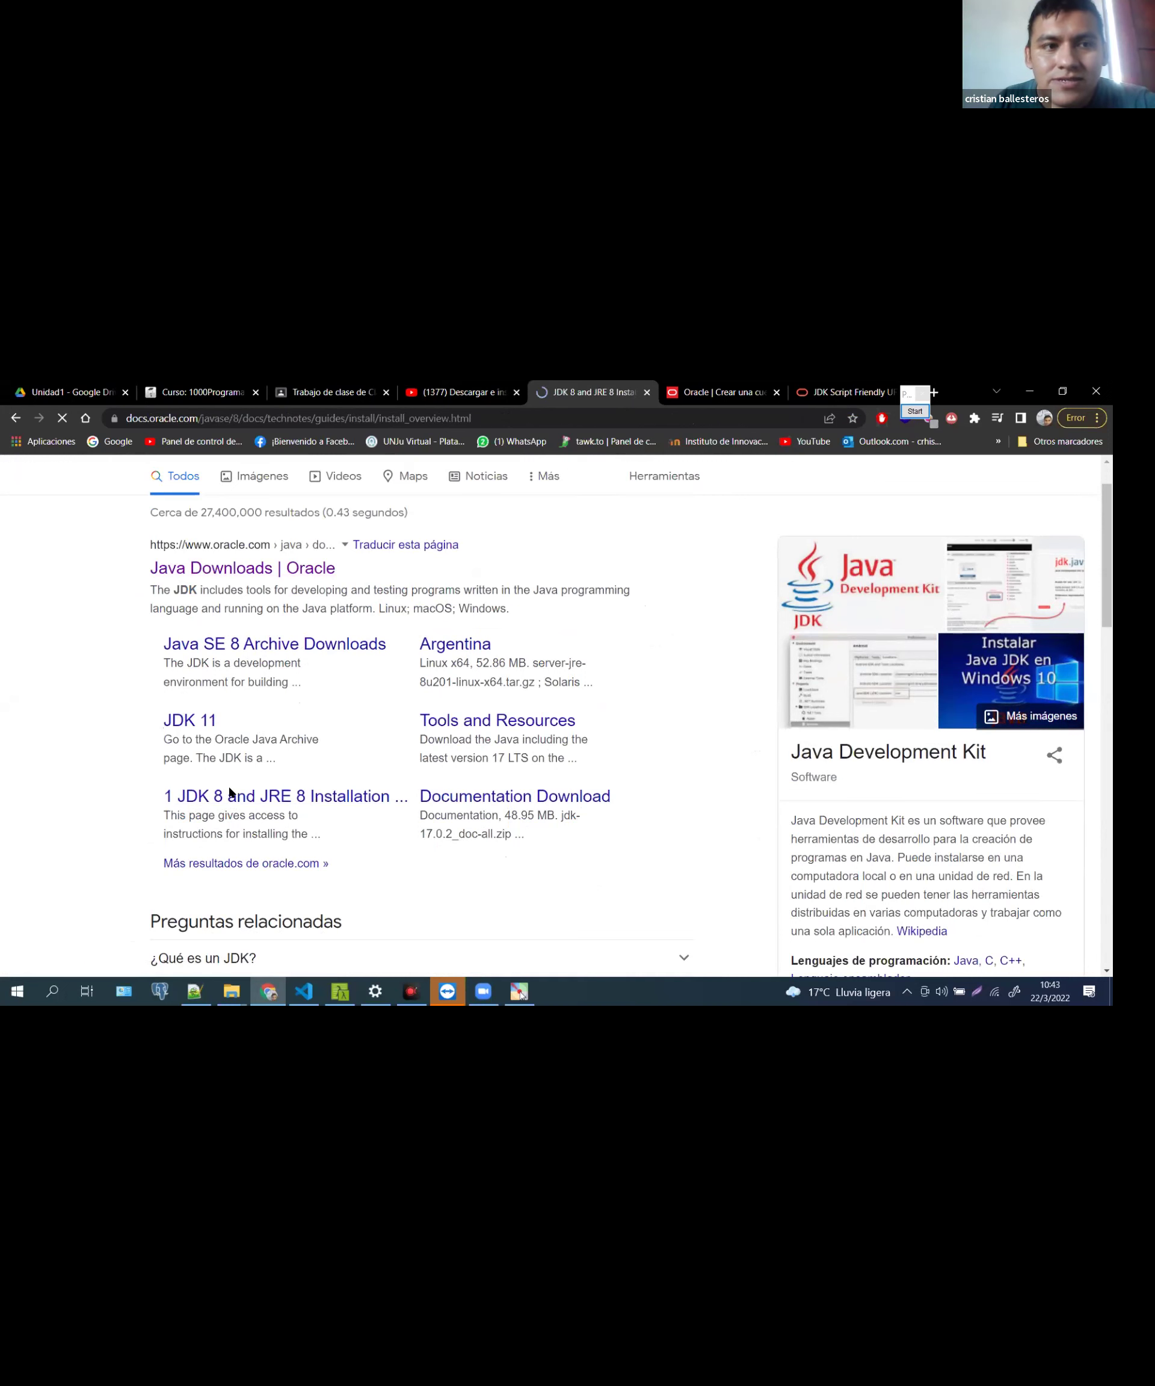
Examine the JDK 8 and JRE 8 installation guide's platform sections and introduction, then close the page
scroll(231, 790, "down", 5)
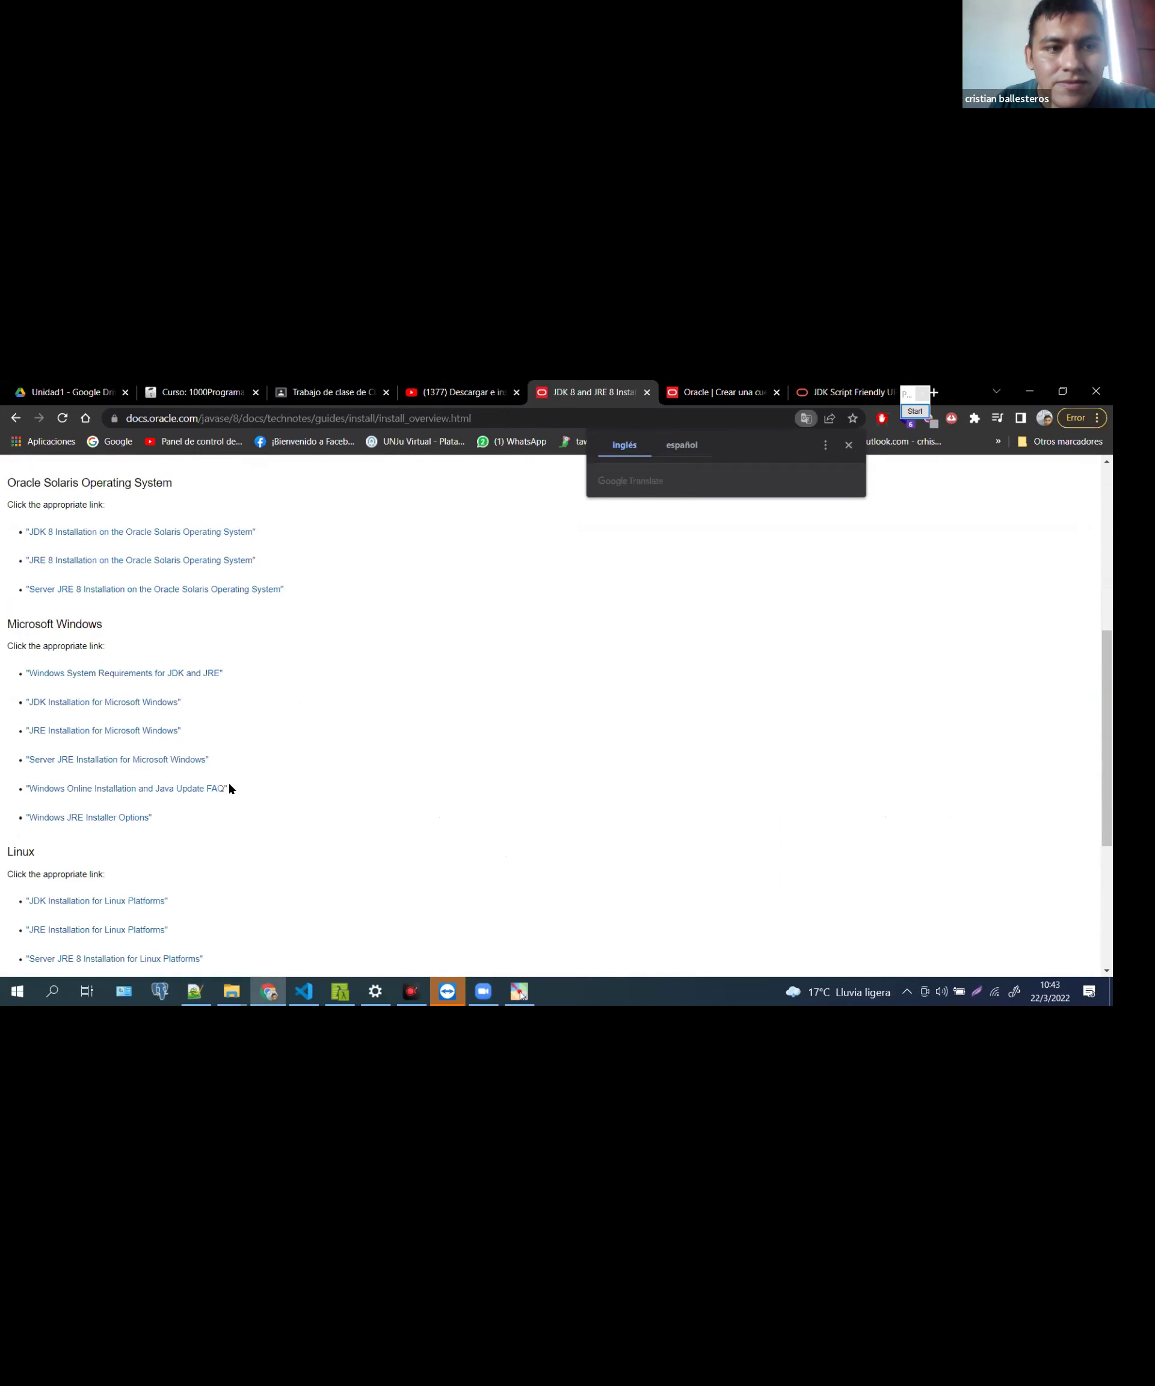
scroll(231, 790, "down", 4)
scroll(231, 790, "up", 10)
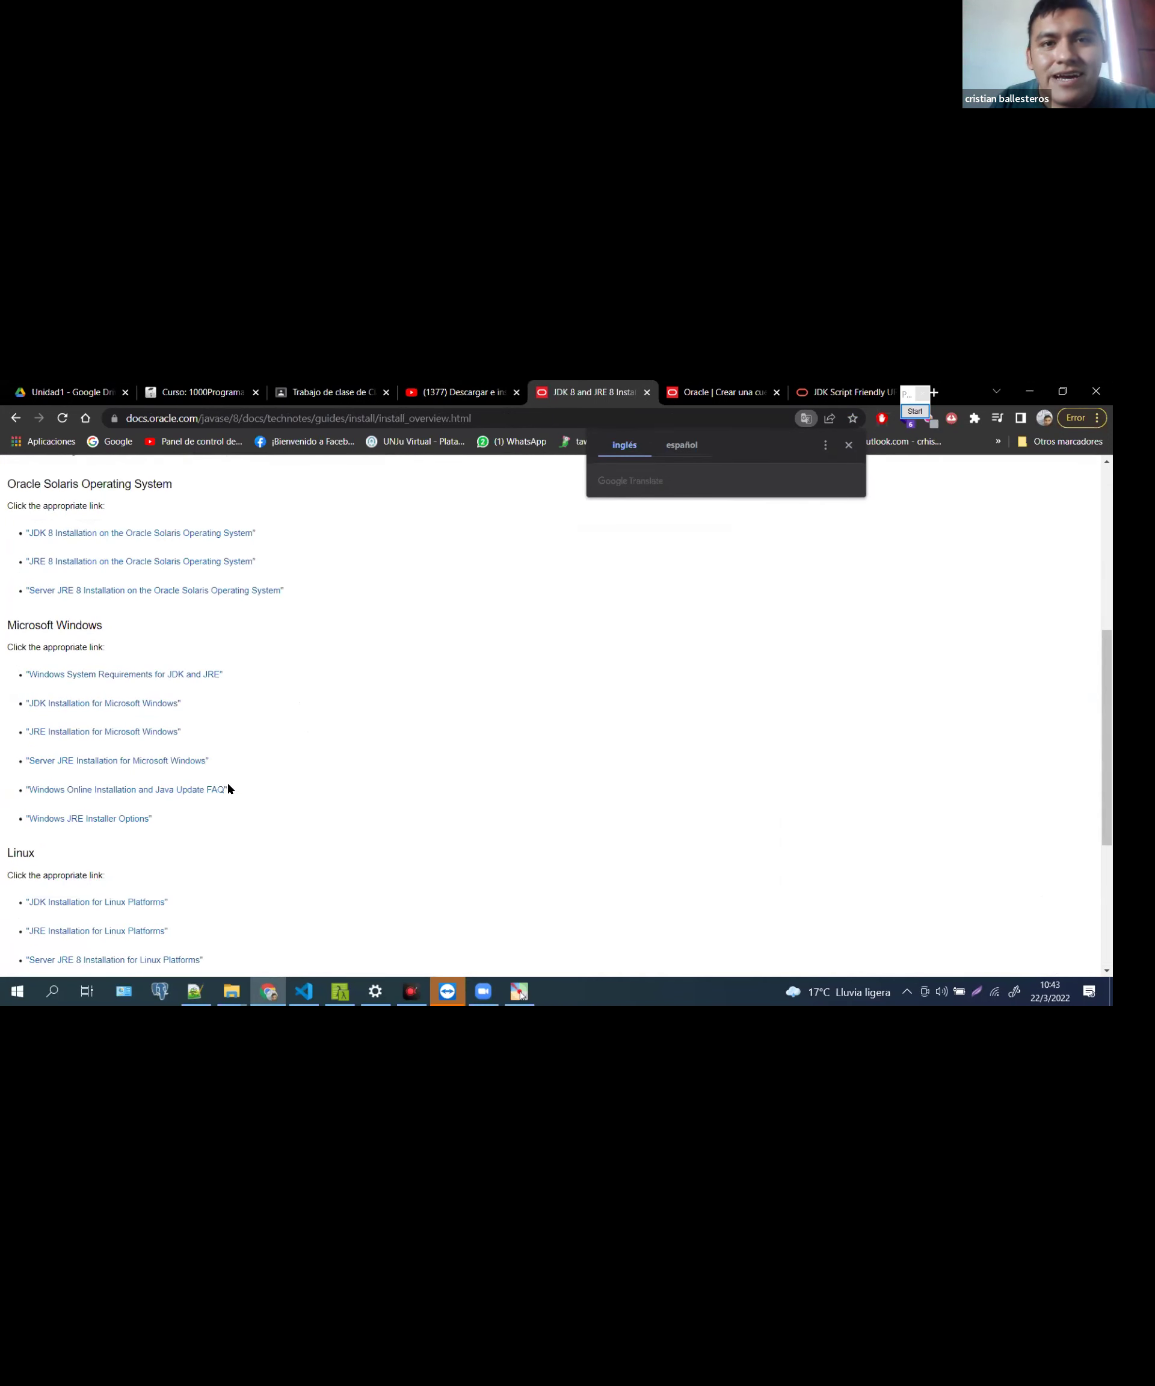
key("ctrl+shift+Tab")
key("ctrl+Tab")
left_click_drag(306, 653, 550, 695)
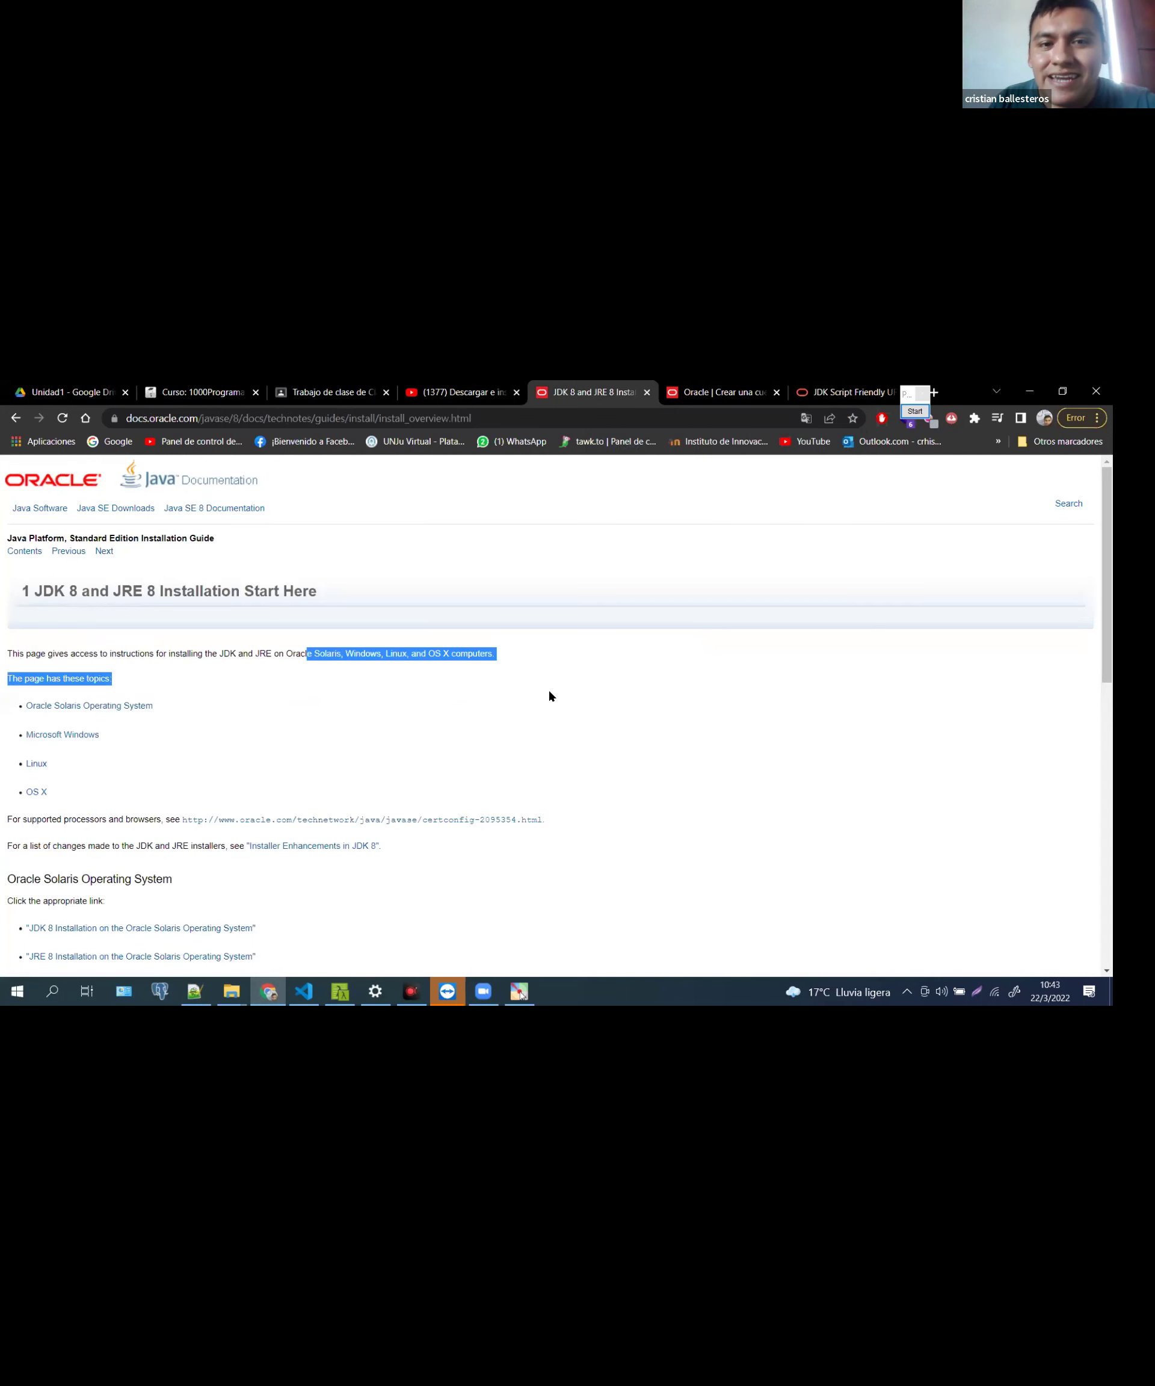
left_click(388, 774)
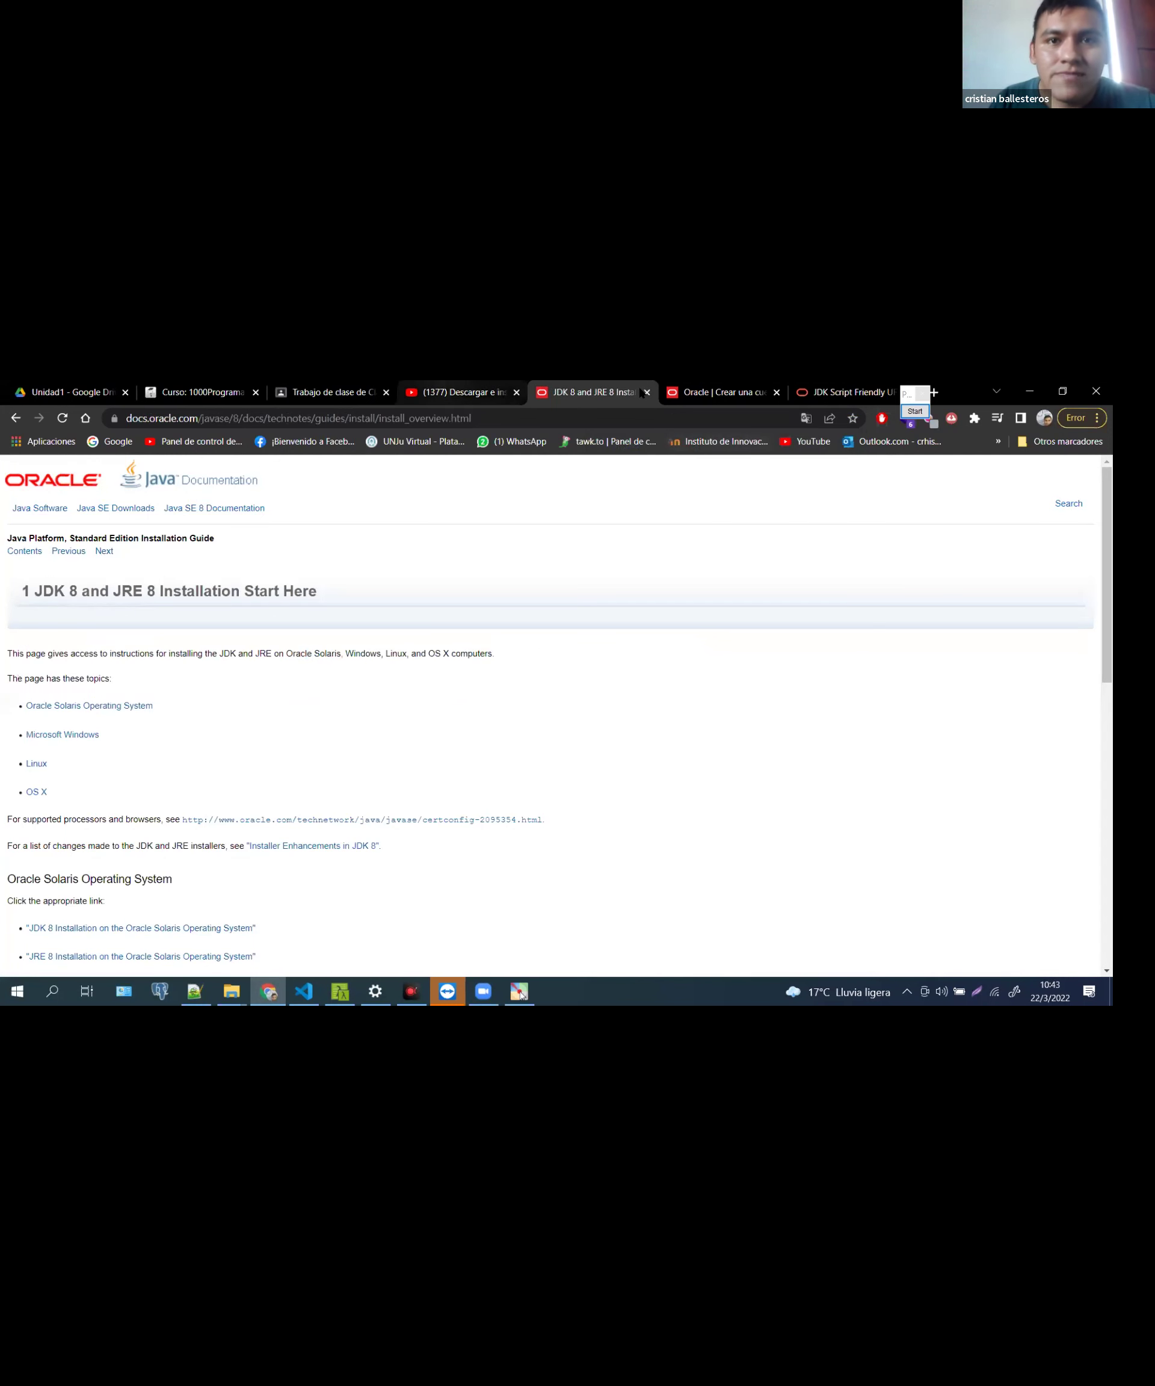
key("ctrl+w")
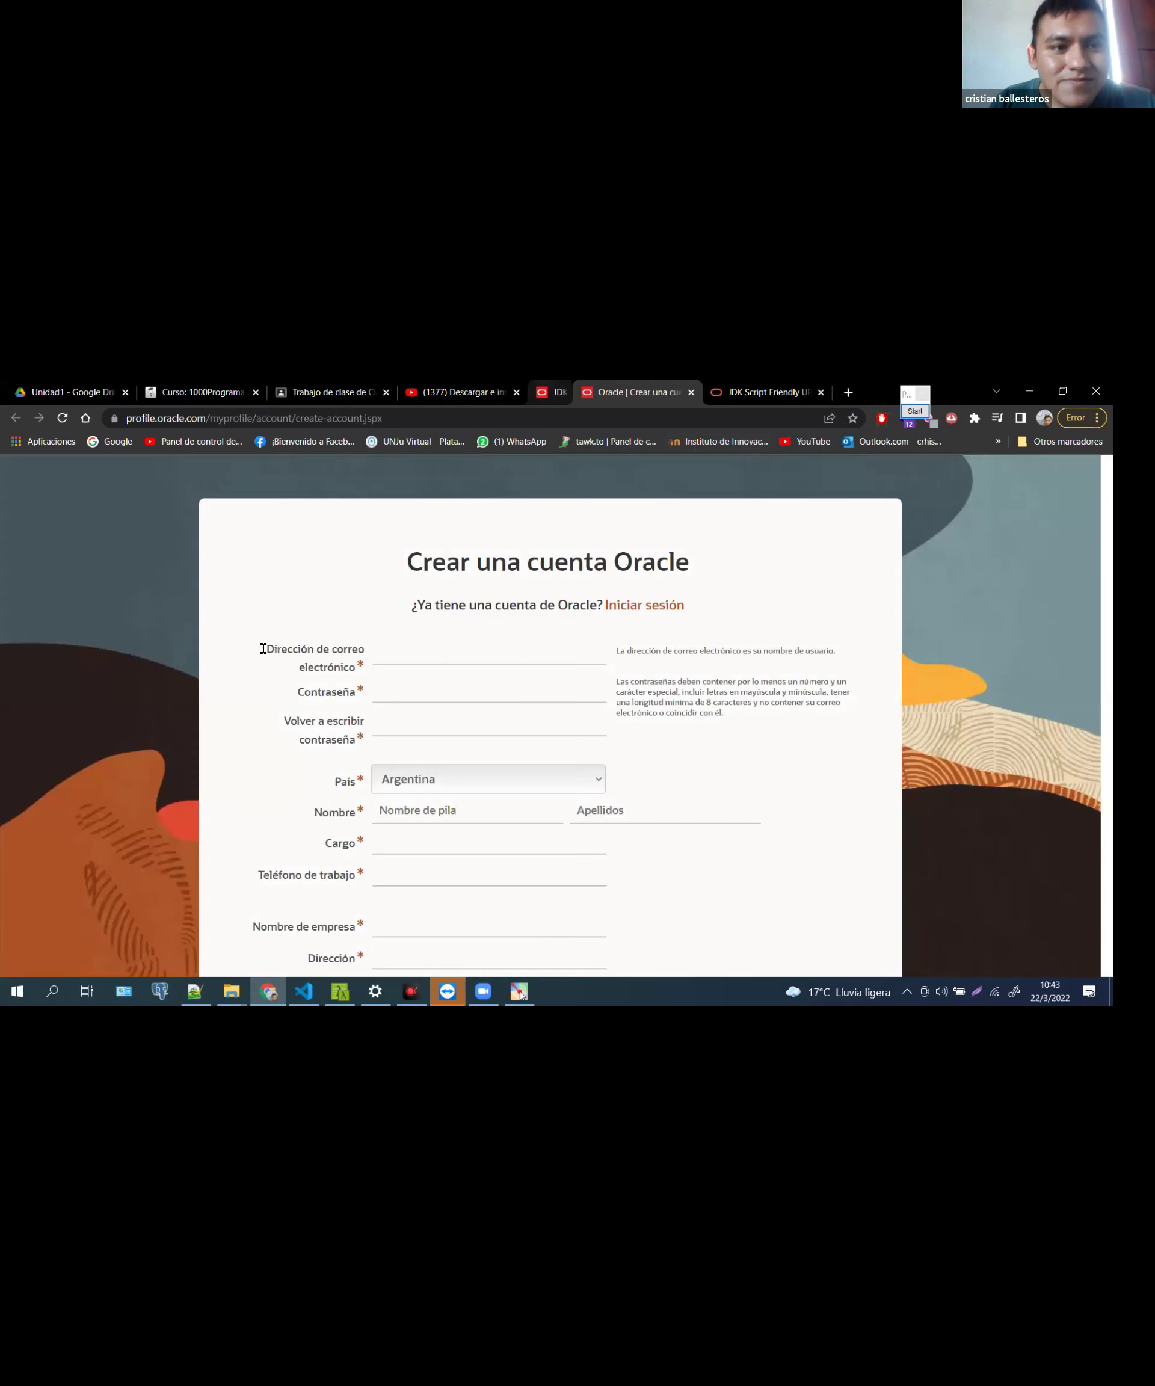
Return to the Classroom material and open the Drive link given for those unable to download the JDK
key("ctrl+shift+Tab")
key("ctrl+shift+Tab")
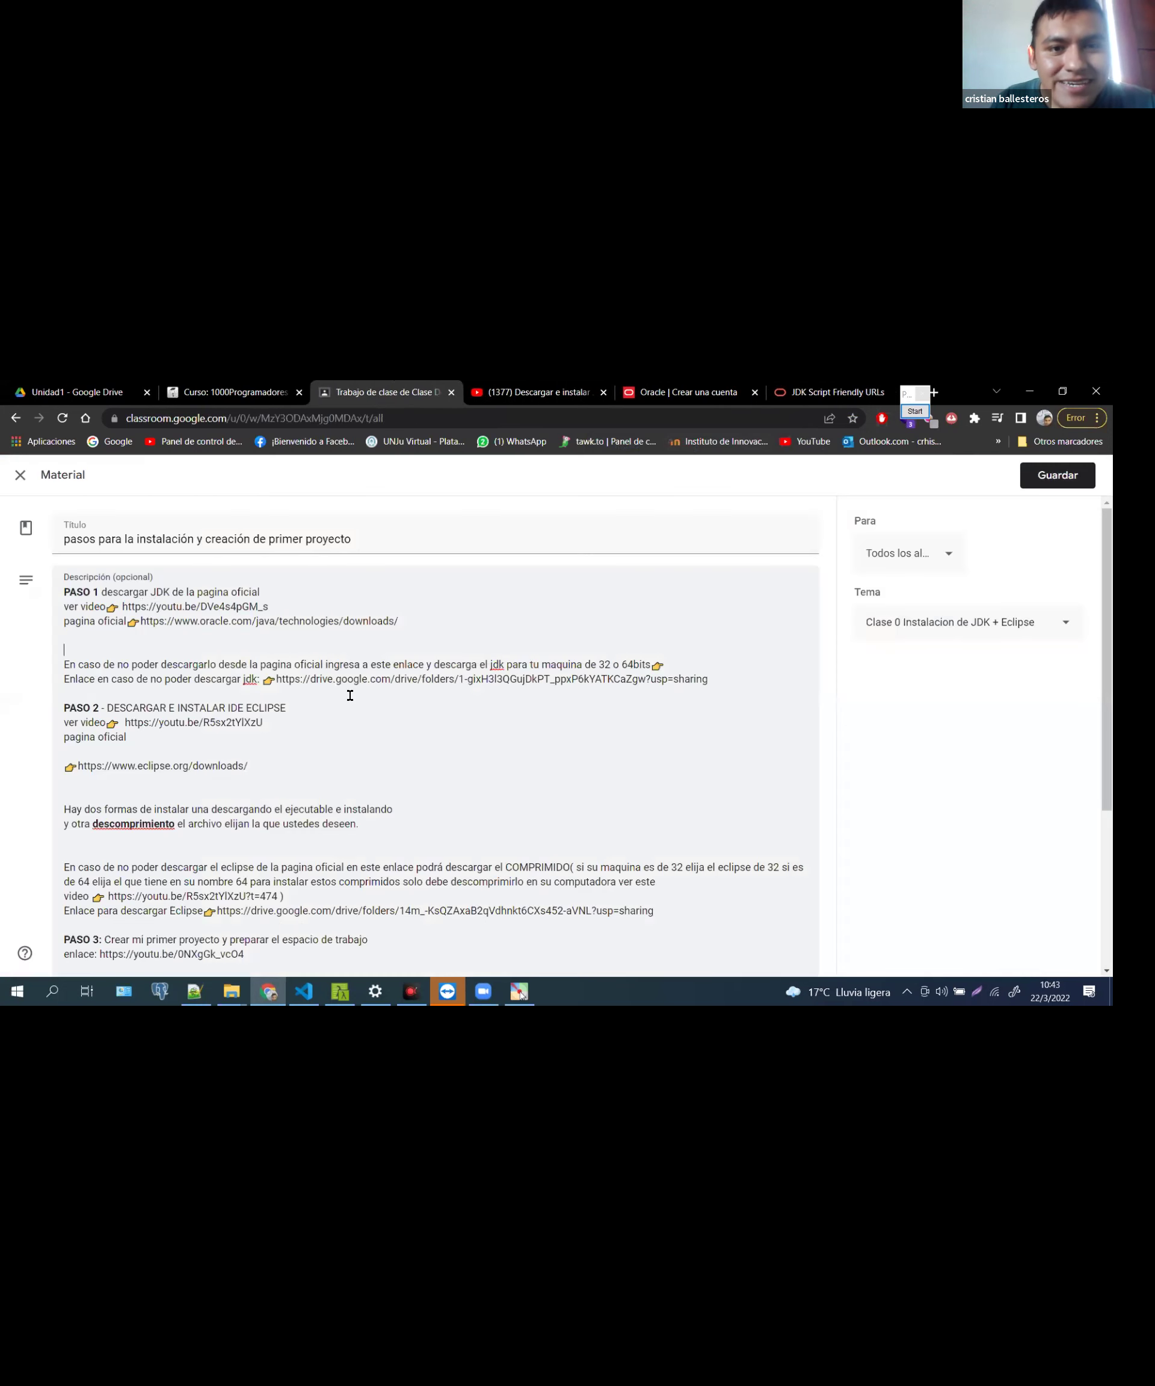
left_click(276, 679)
left_click(705, 679, "shift")
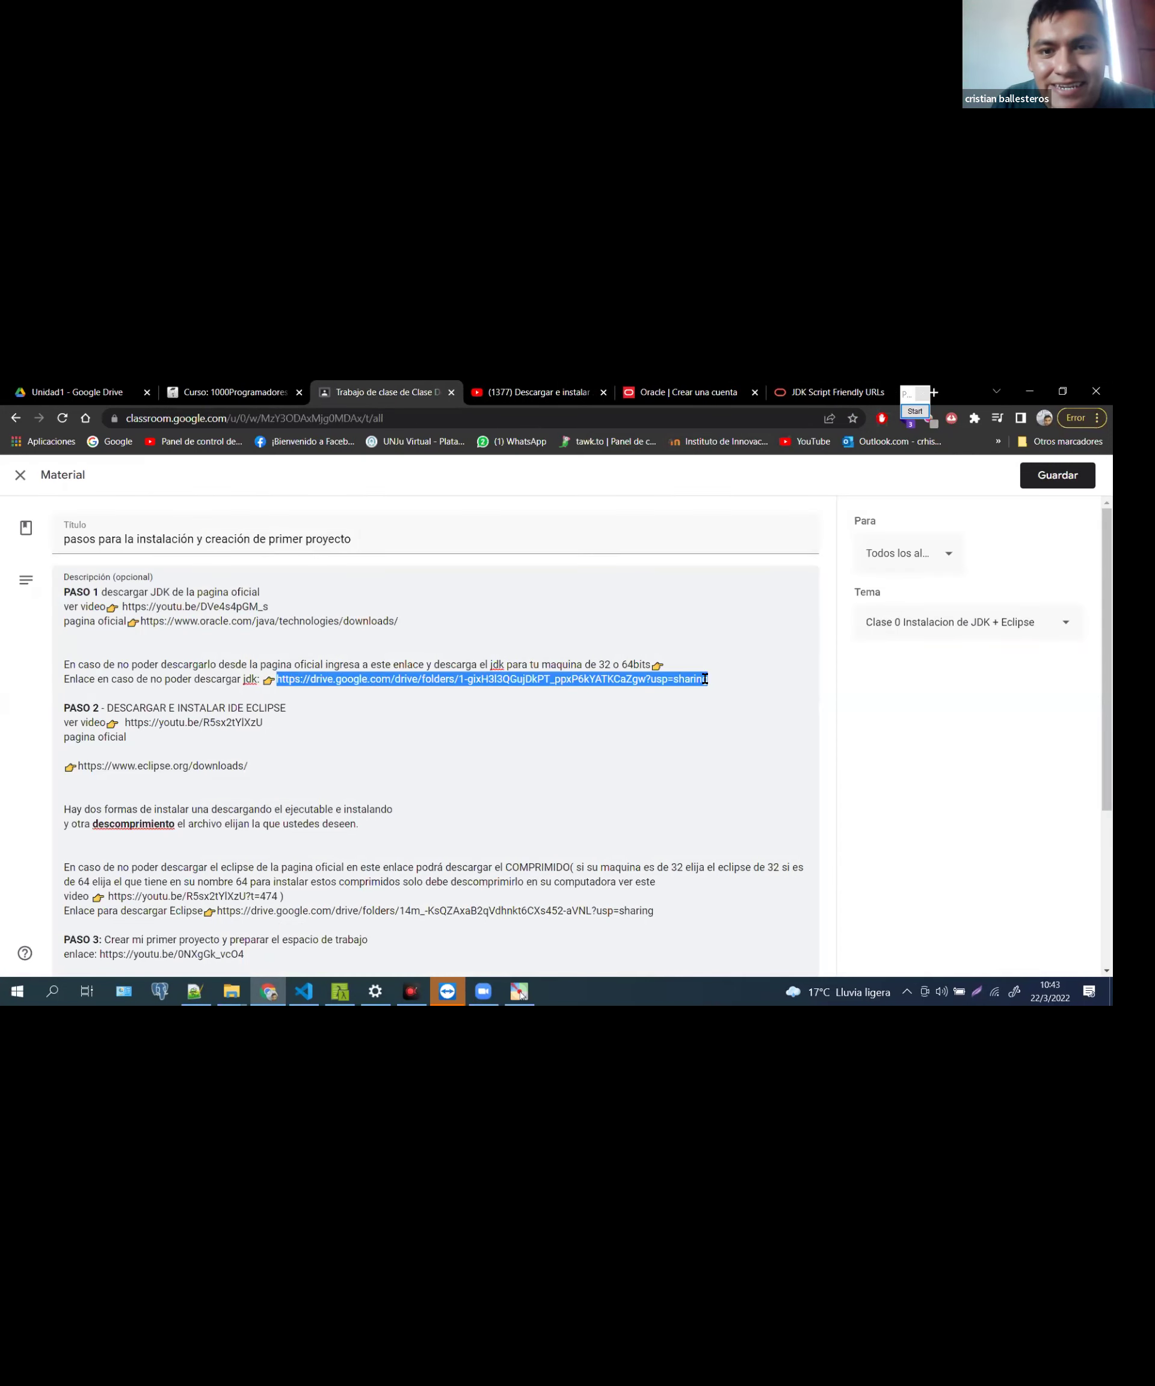
right_click(594, 680)
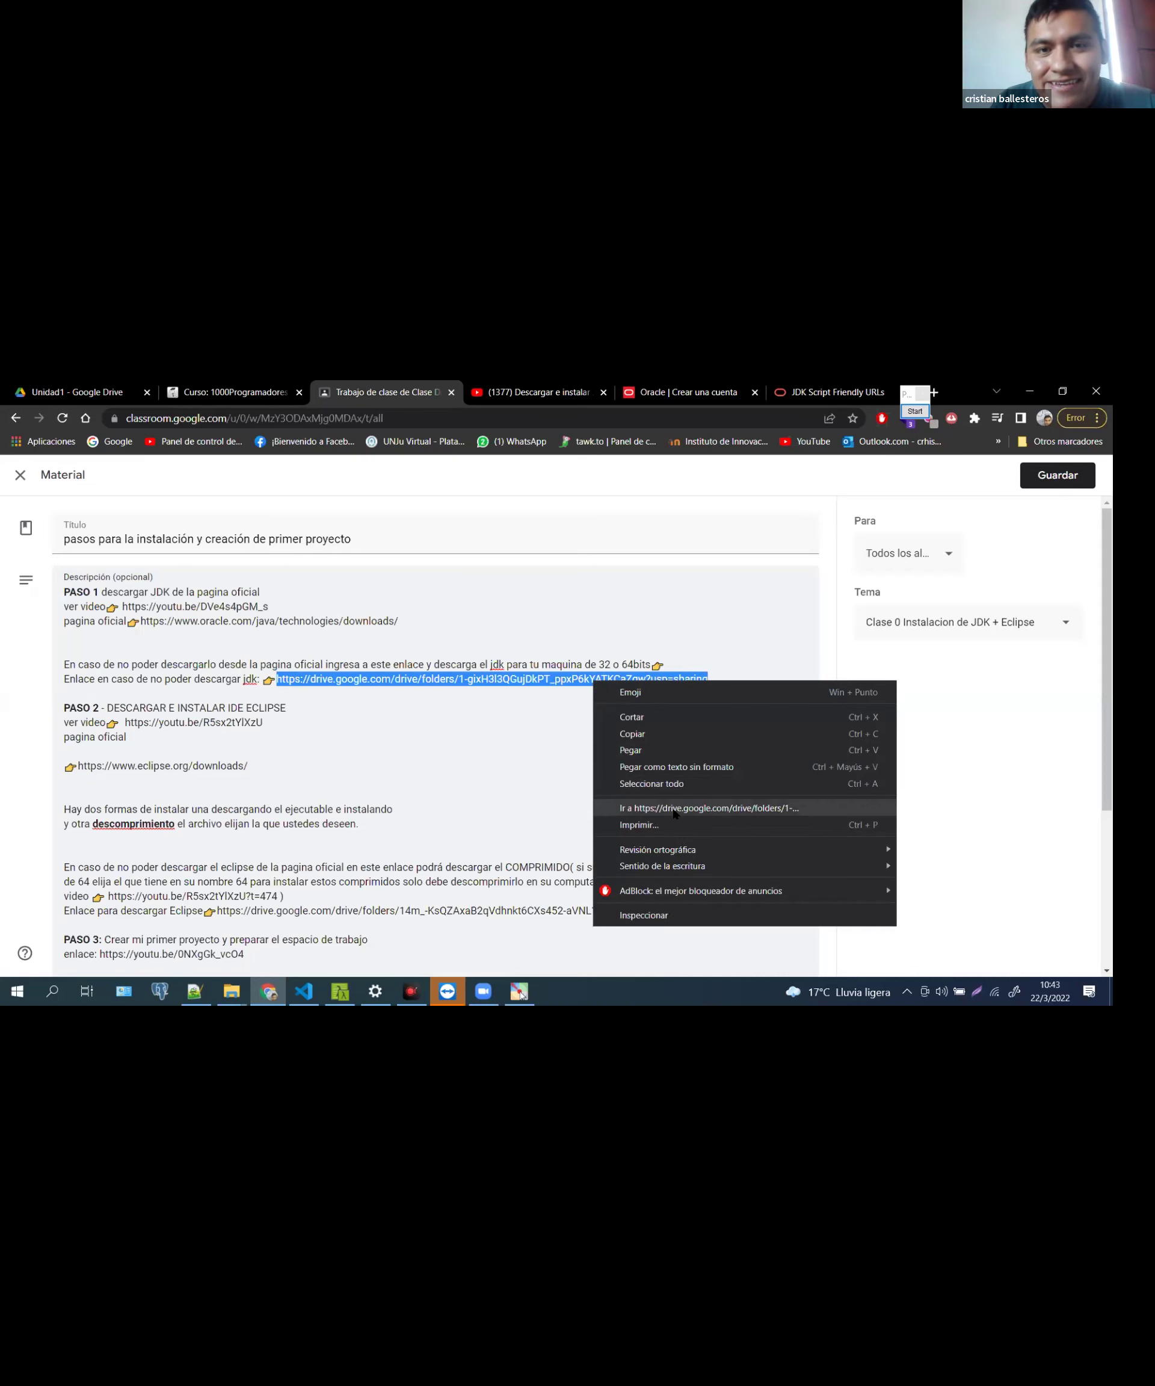
left_click(674, 809)
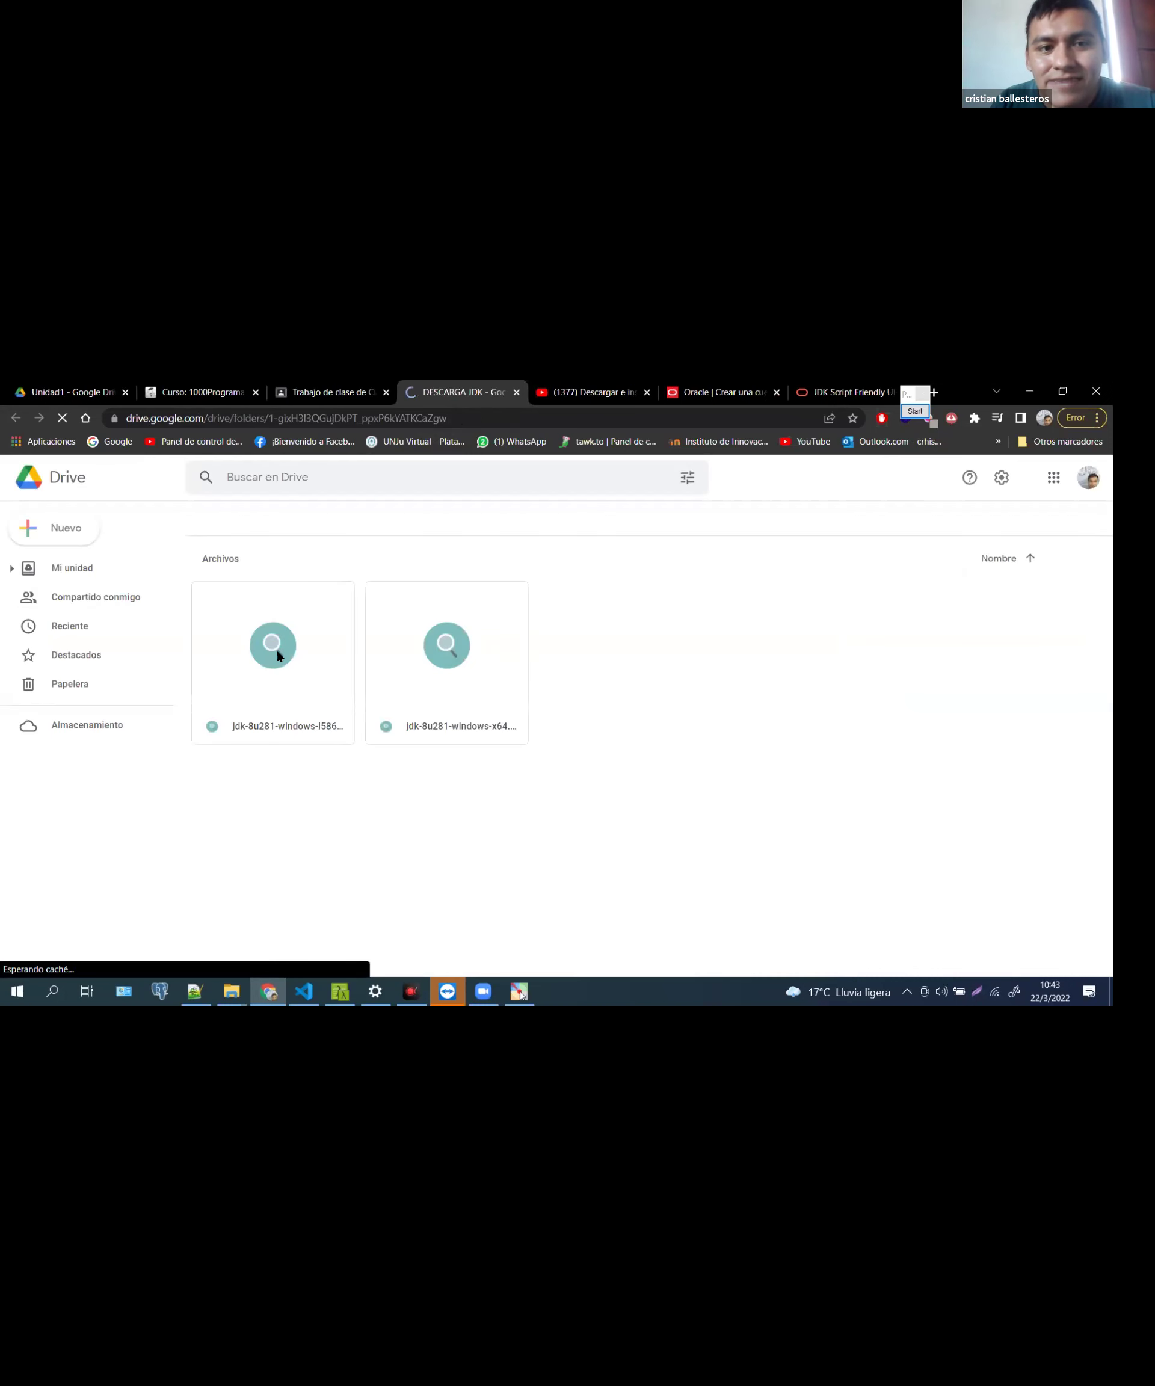
Point out the two installers in the DESCARGA JDK folder by selecting the i586 and x64 files
left_click(417, 651)
left_click(299, 651)
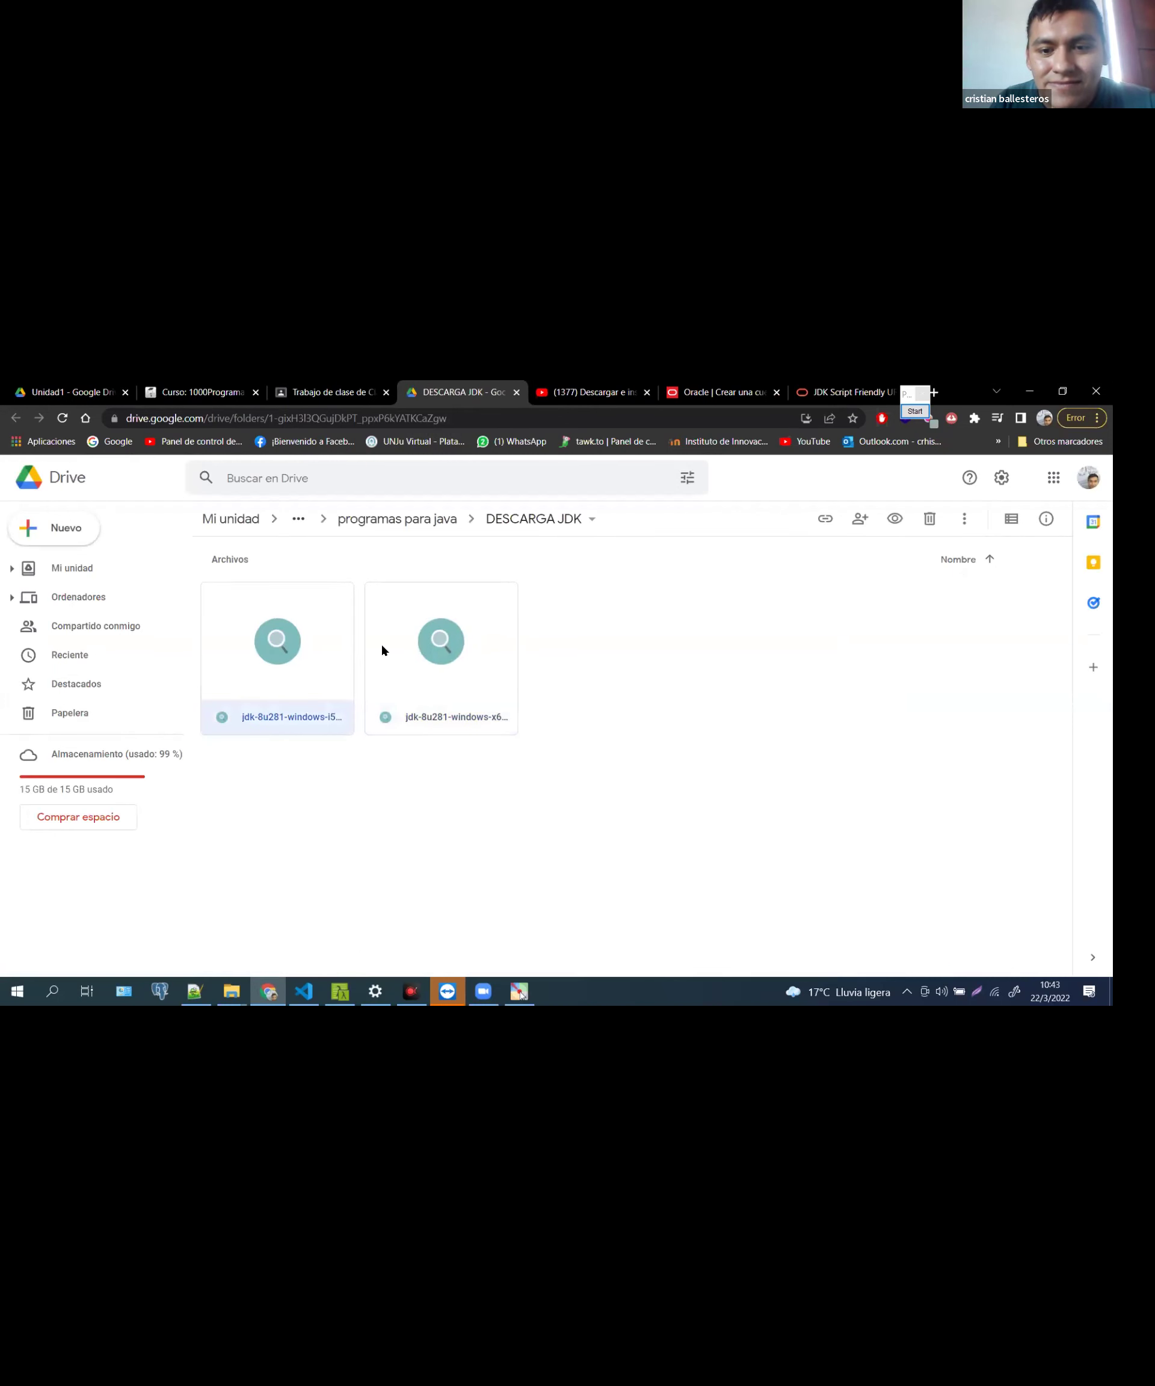
left_click(410, 643)
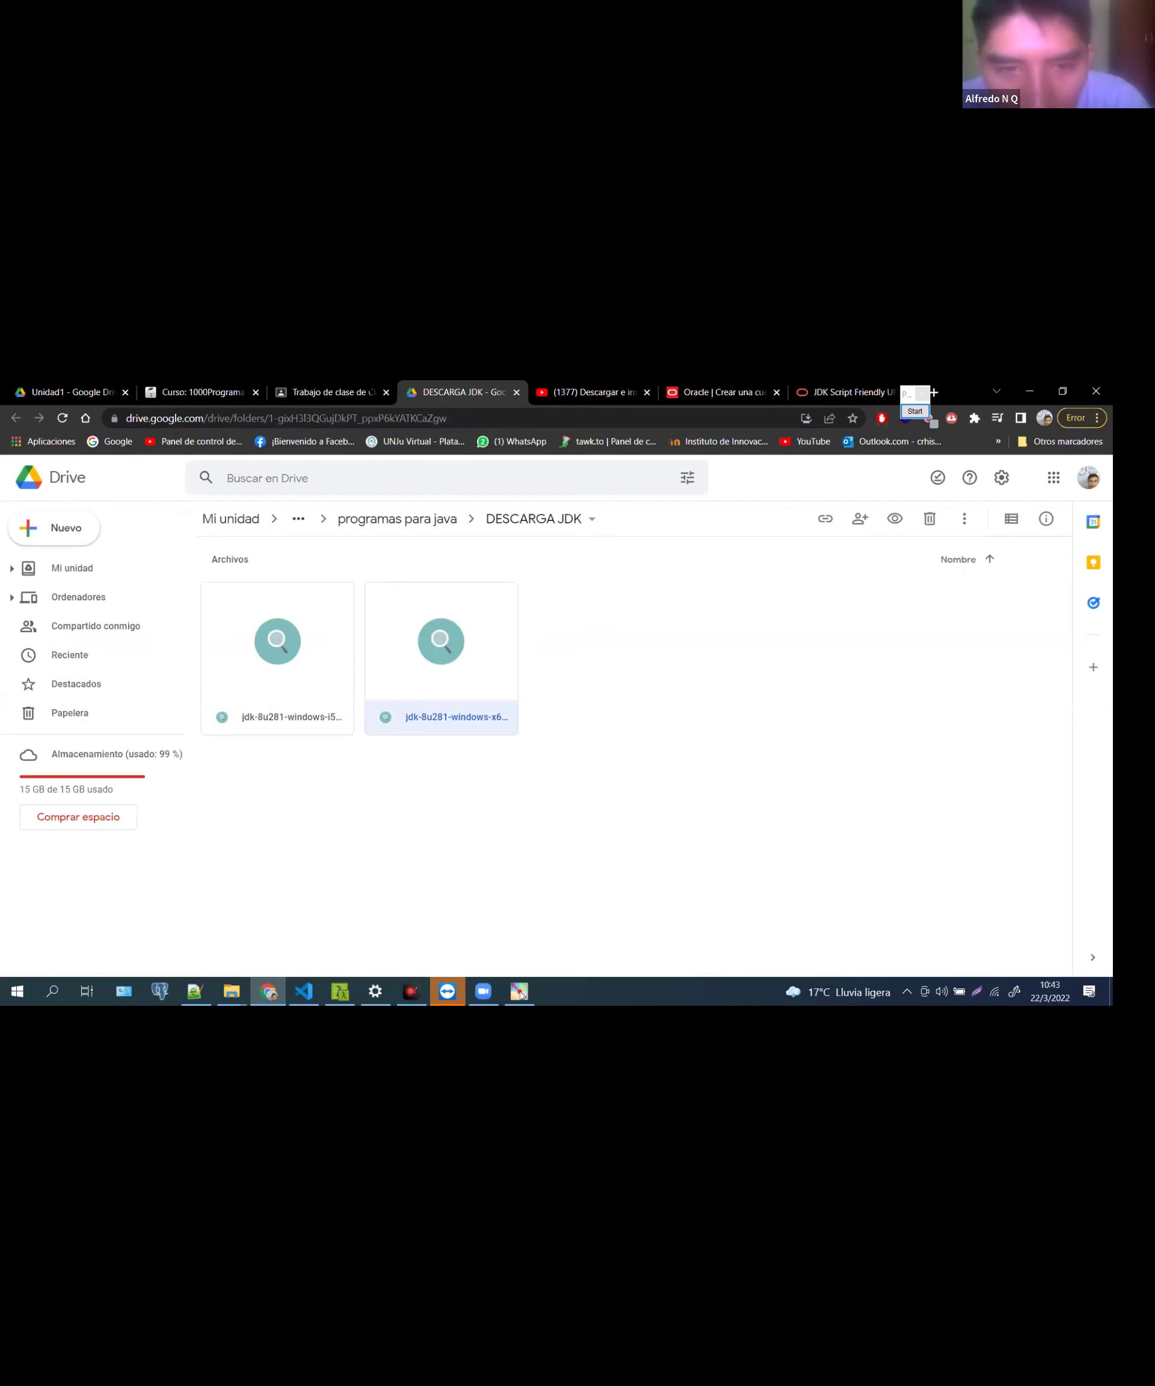
Go back to the Classroom material and highlight the alternative JDK Drive link under PASO 1
key("ctrl+shift+Tab")
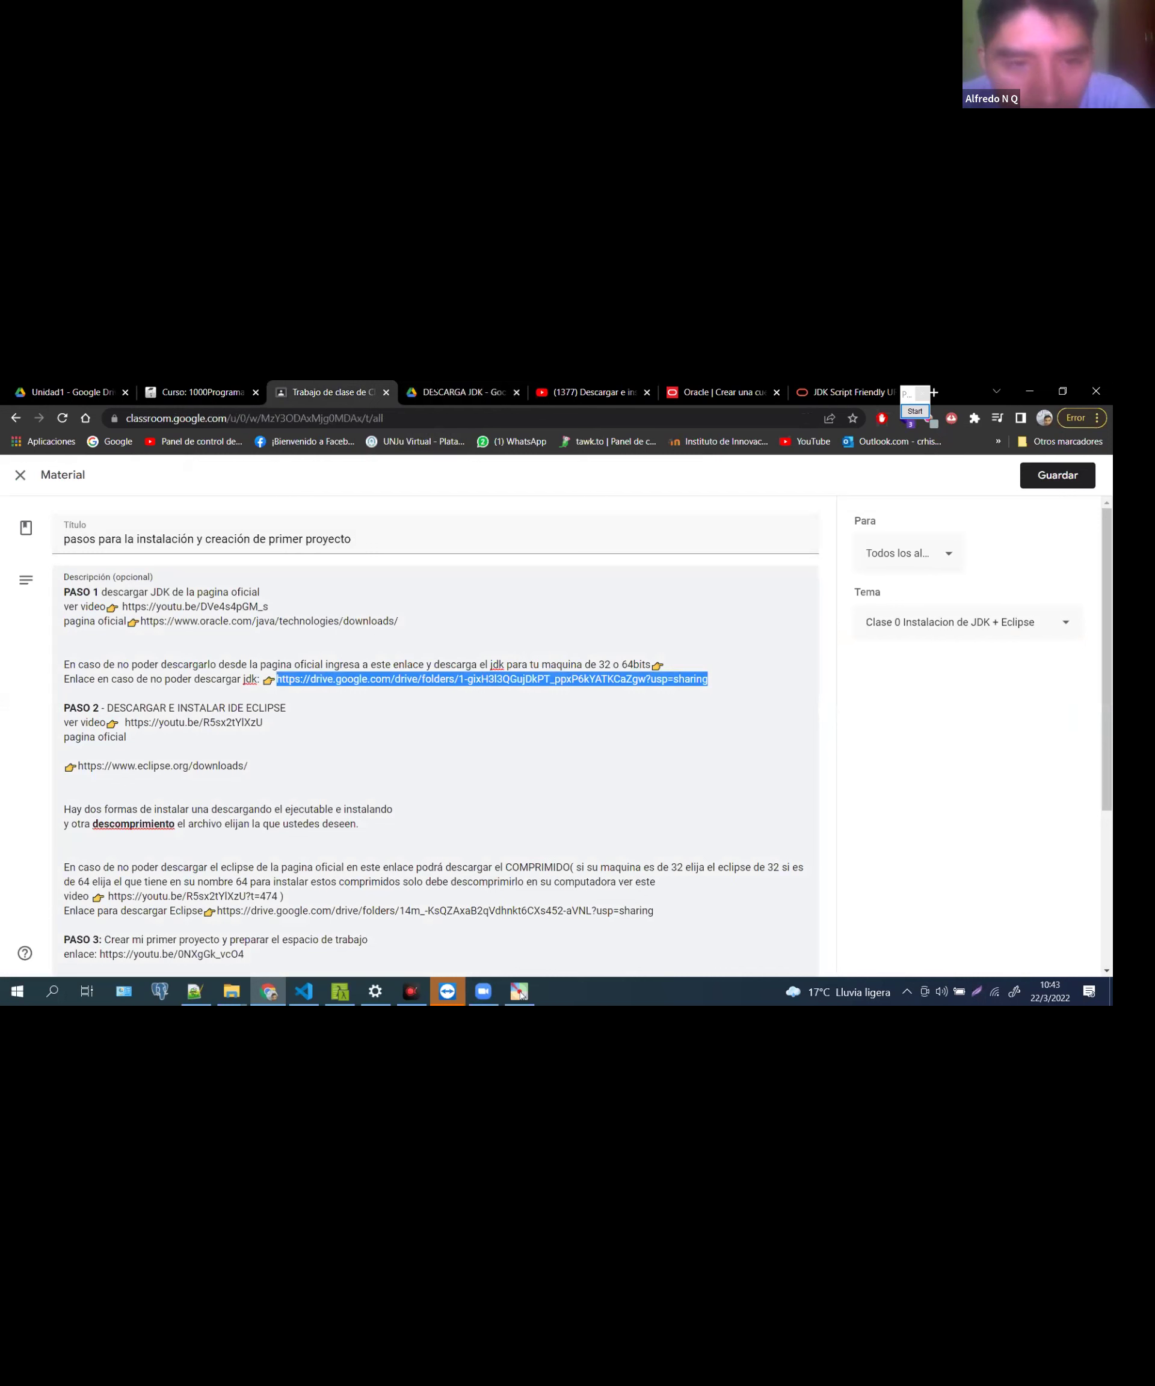
left_click(281, 679)
left_click_drag(277, 677, 710, 680)
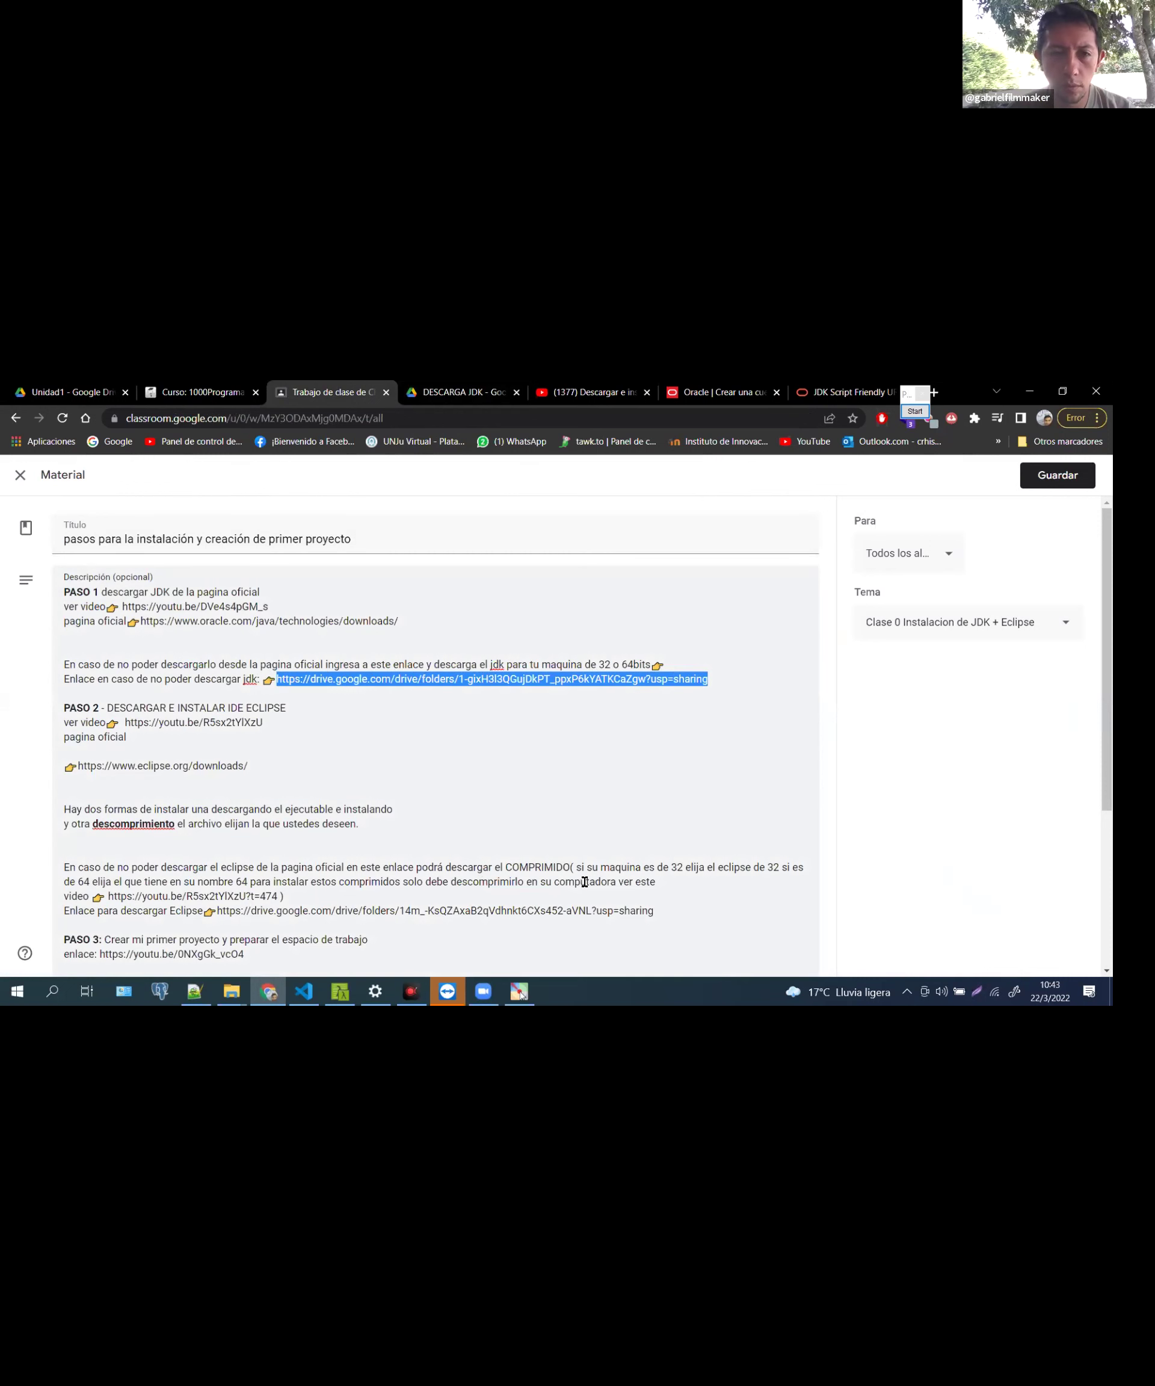
Return to the DESCARGA JDK folder and switch its files to the list layout
key("ctrl+Tab")
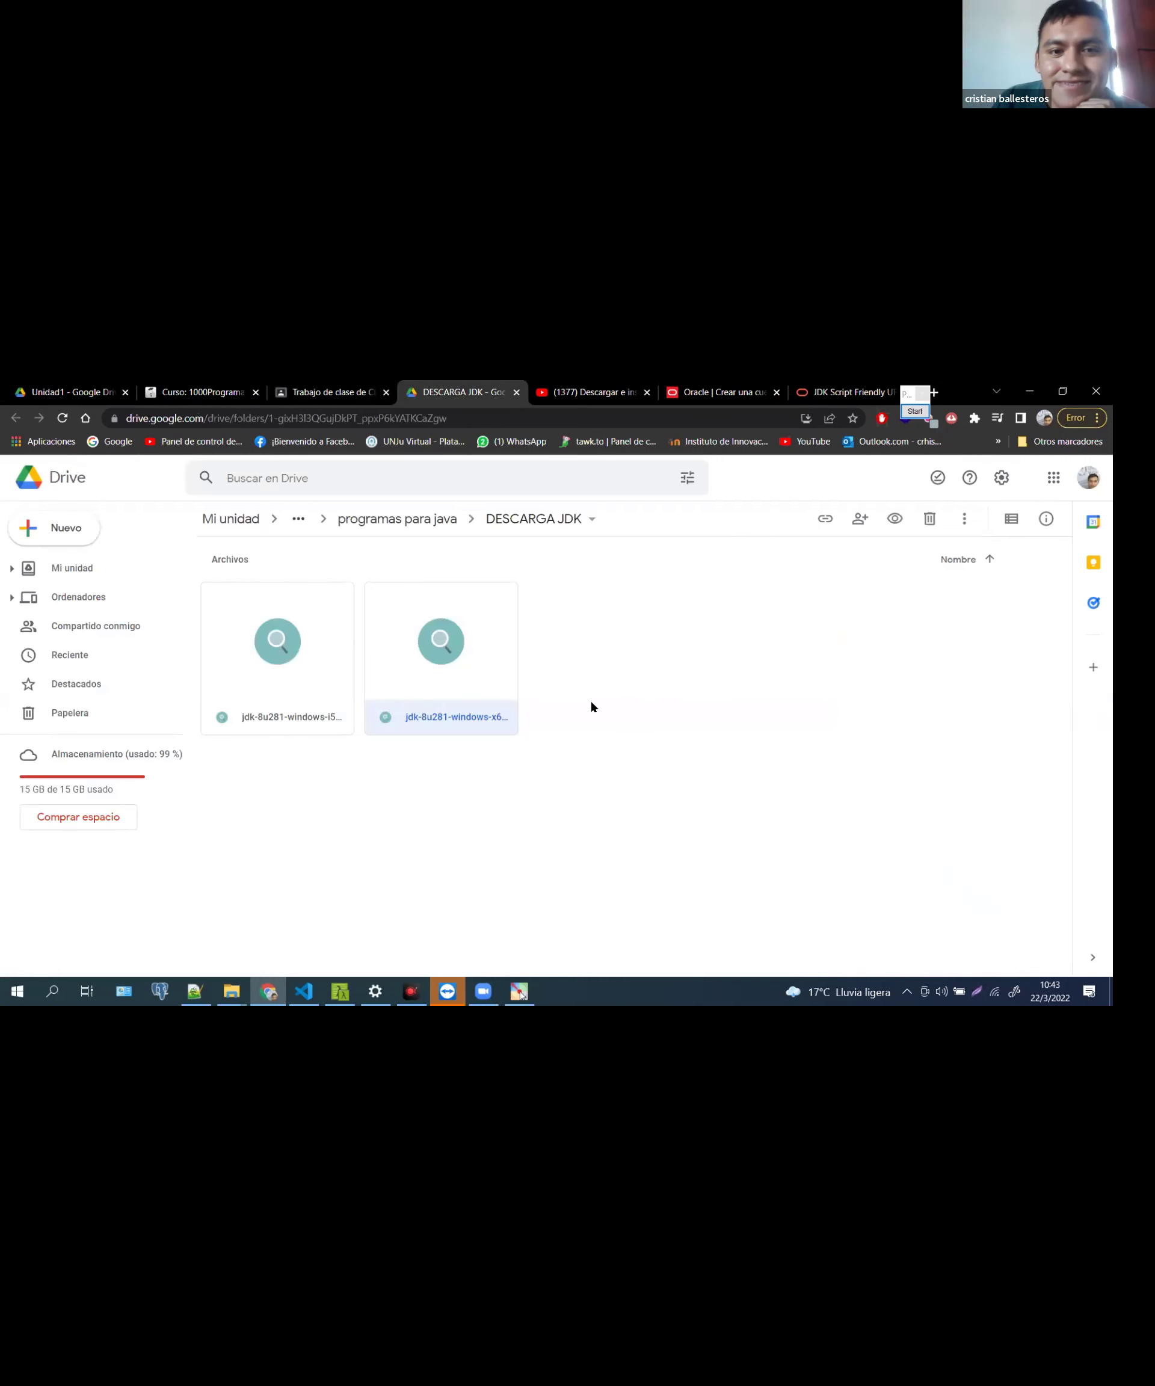
left_click(309, 622)
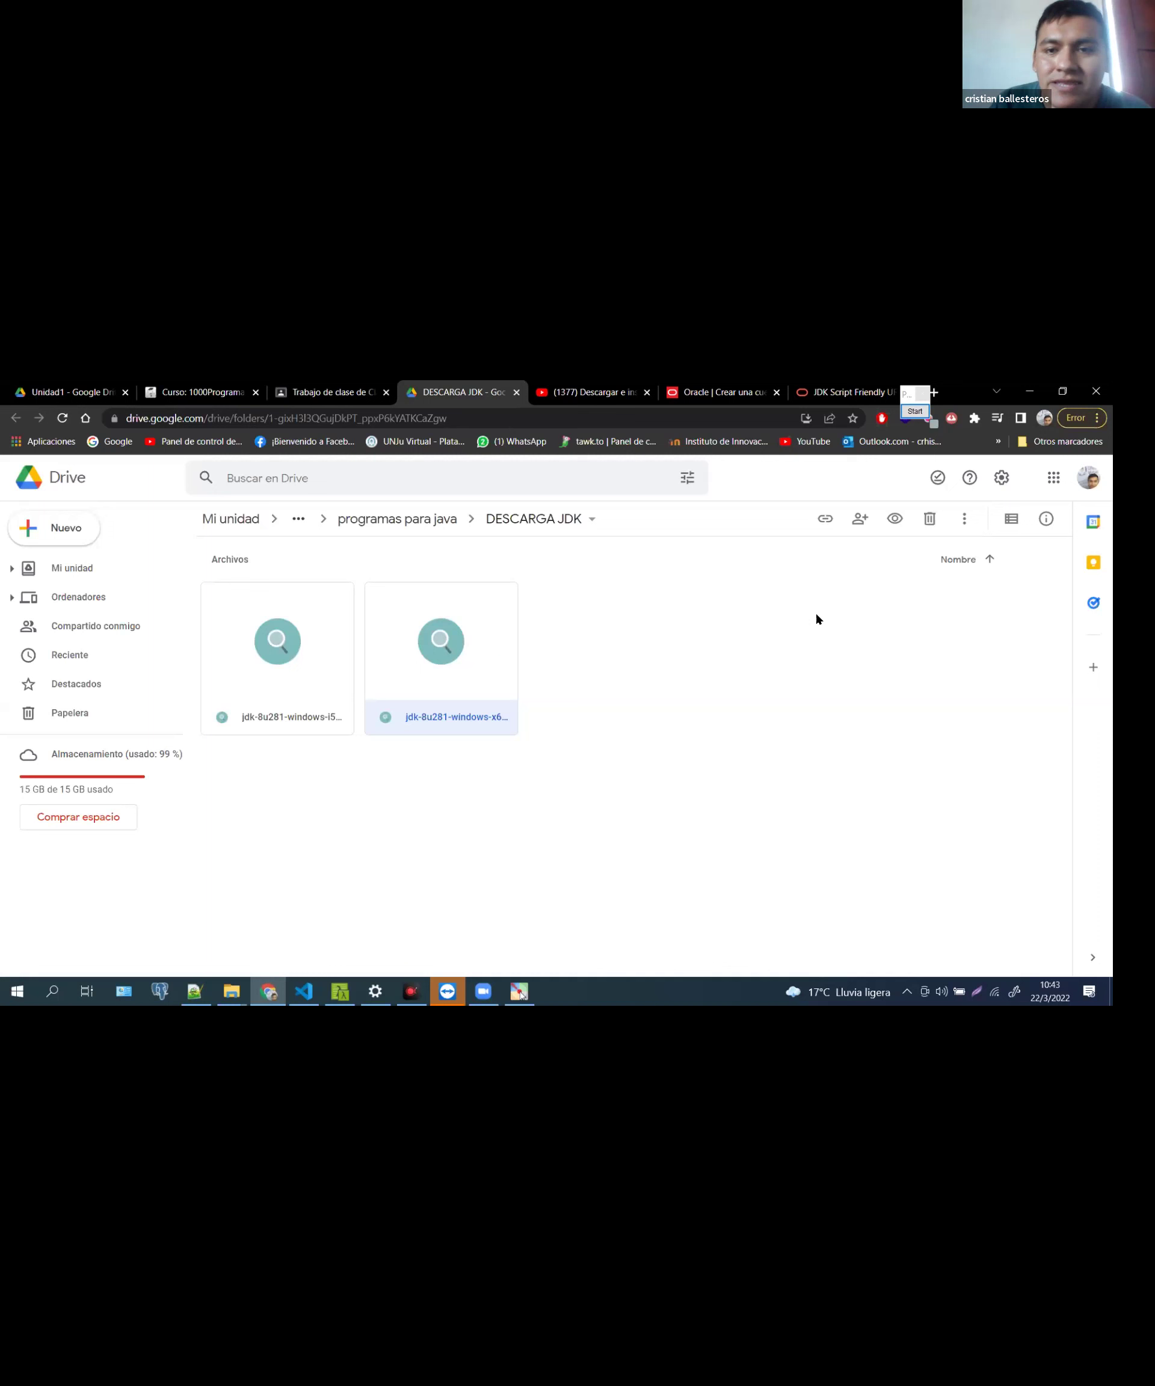
left_click(1005, 521)
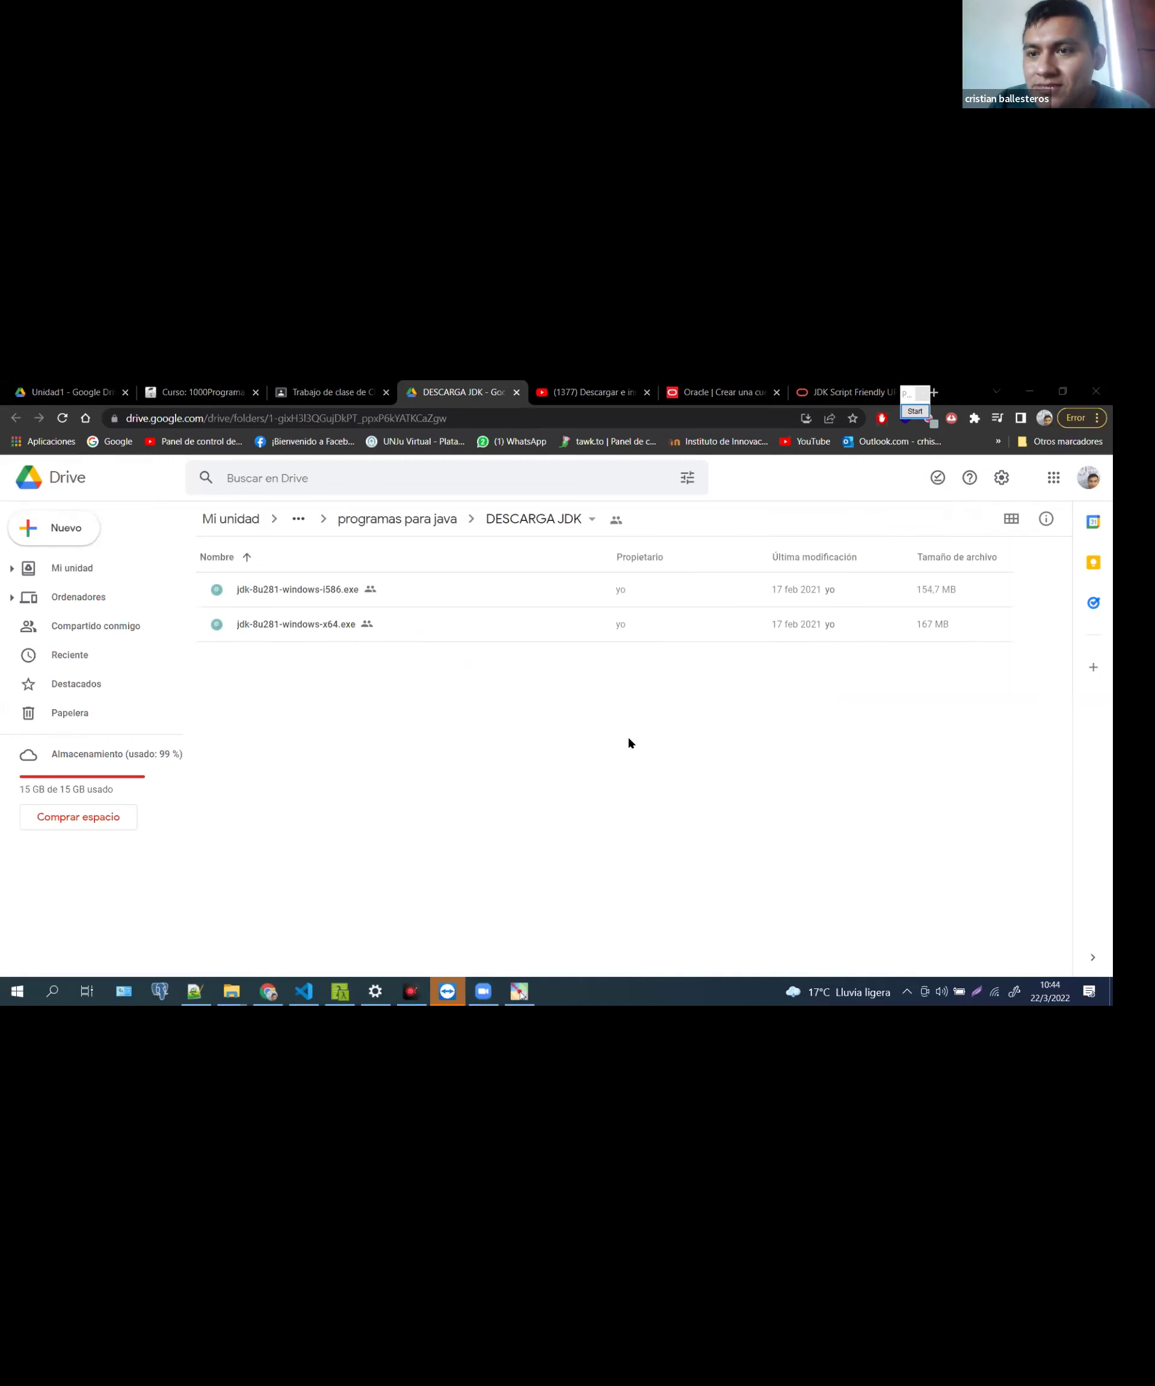
left_click(558, 745)
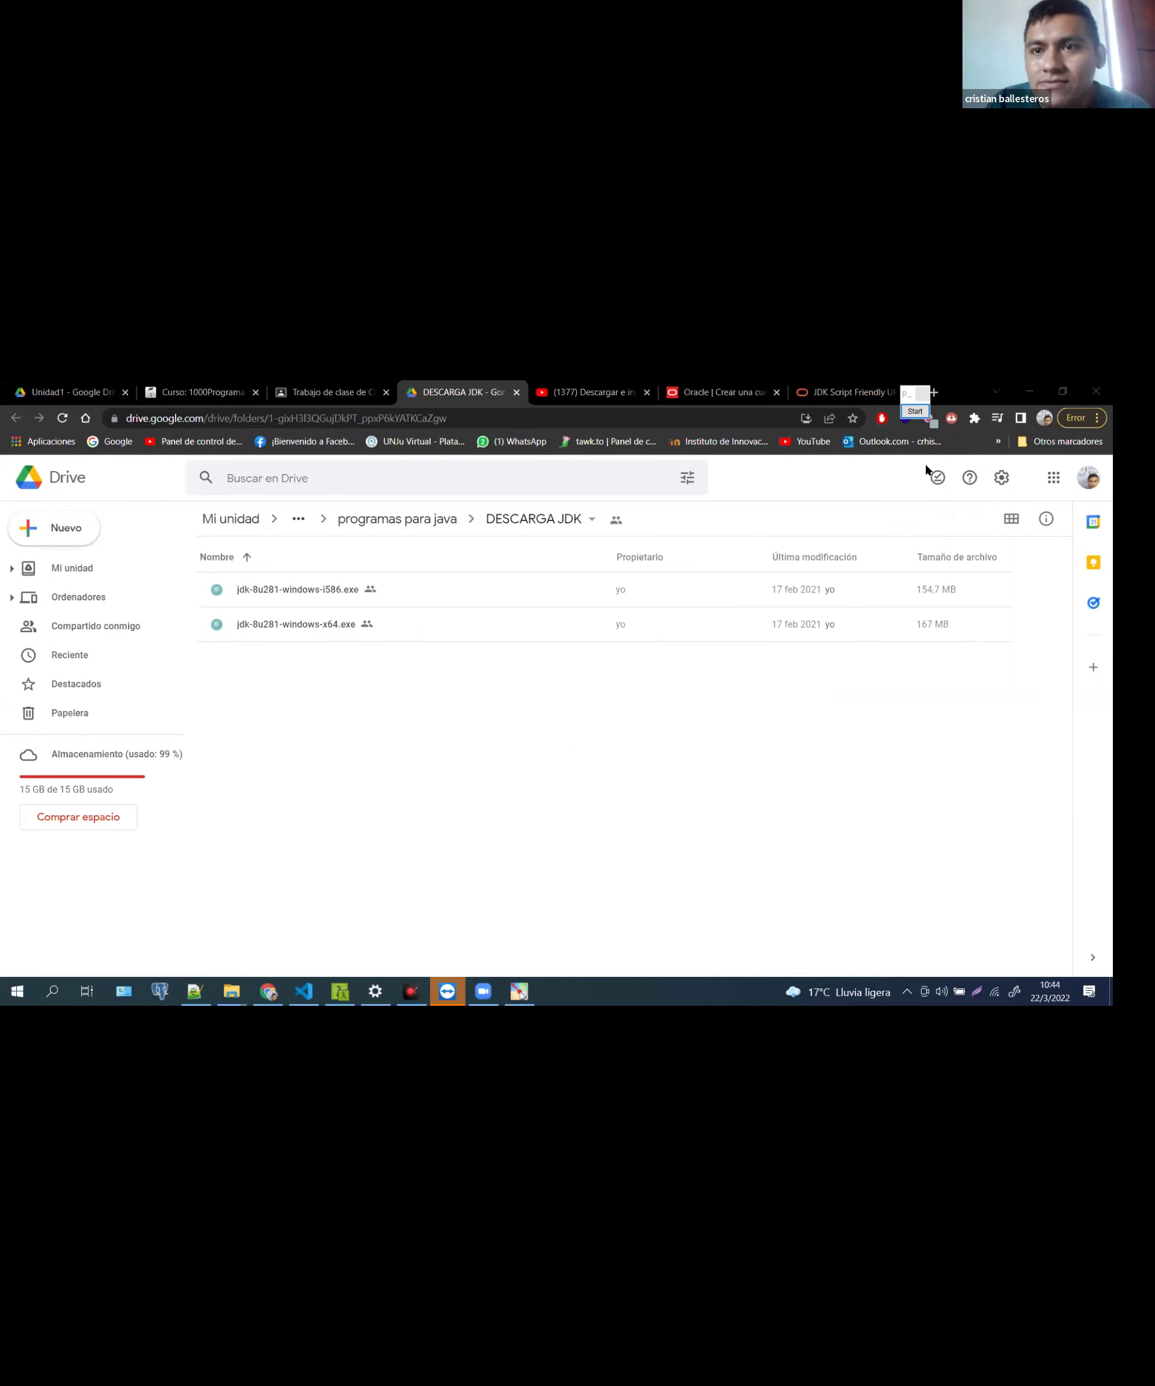
Start the screen annotation tool and outline the two JDK installers and the name heading with red rectangles
left_click(915, 411)
left_click_drag(173, 564, 445, 674)
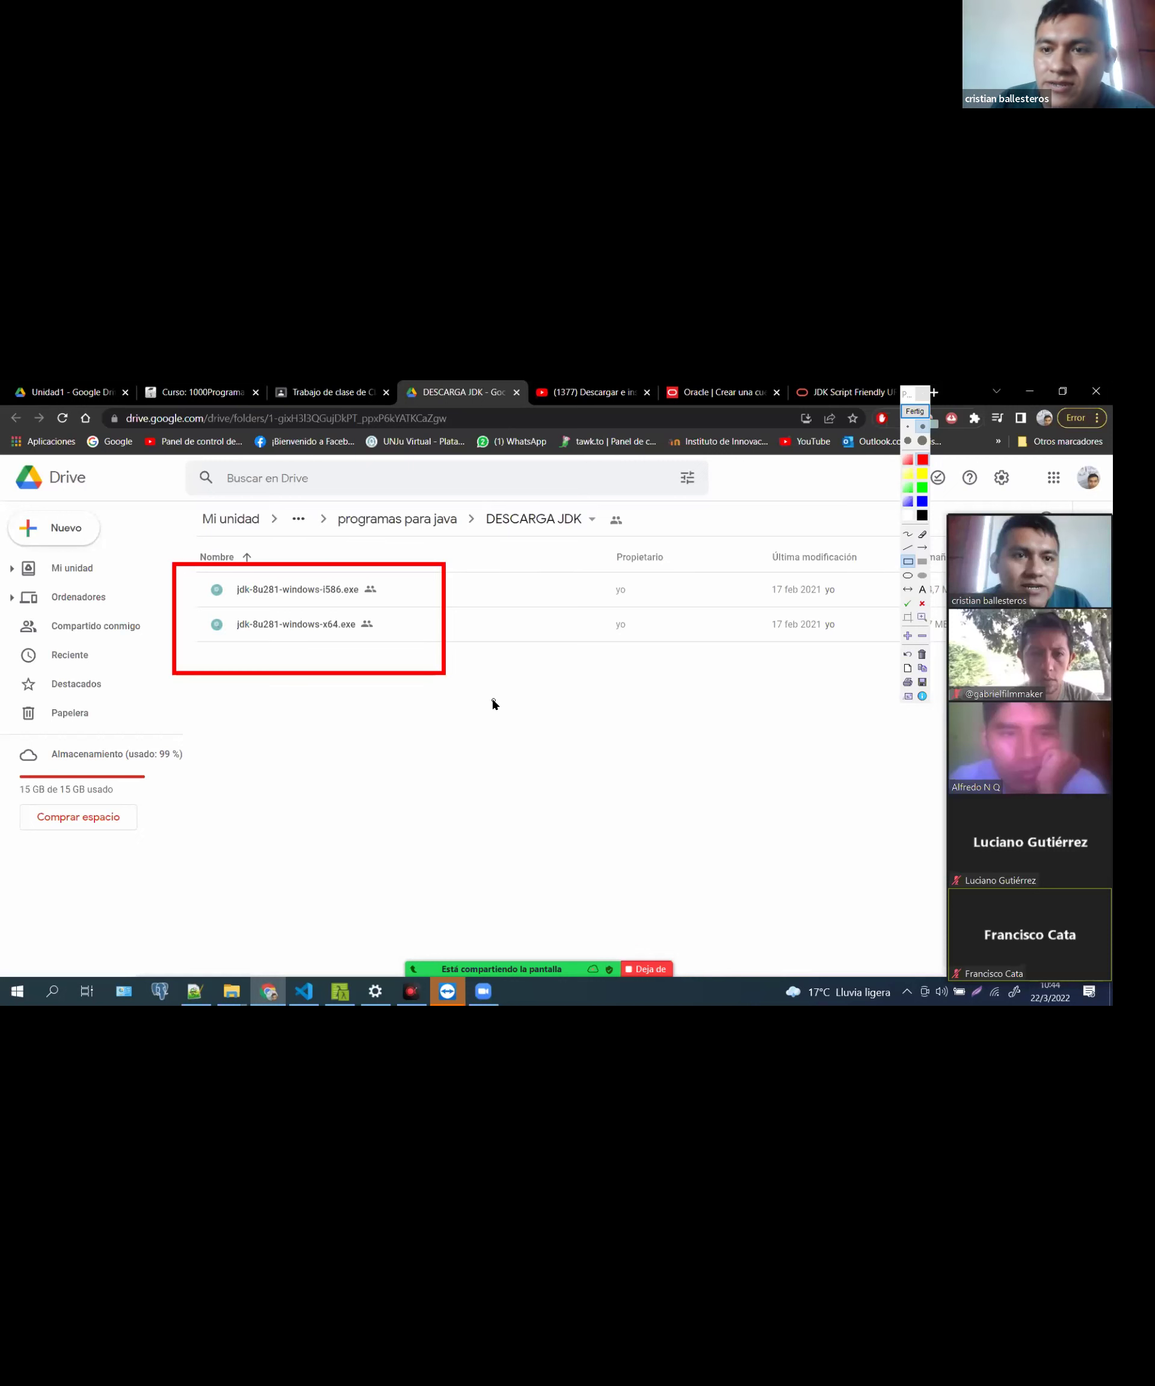
left_click_drag(165, 531, 291, 592)
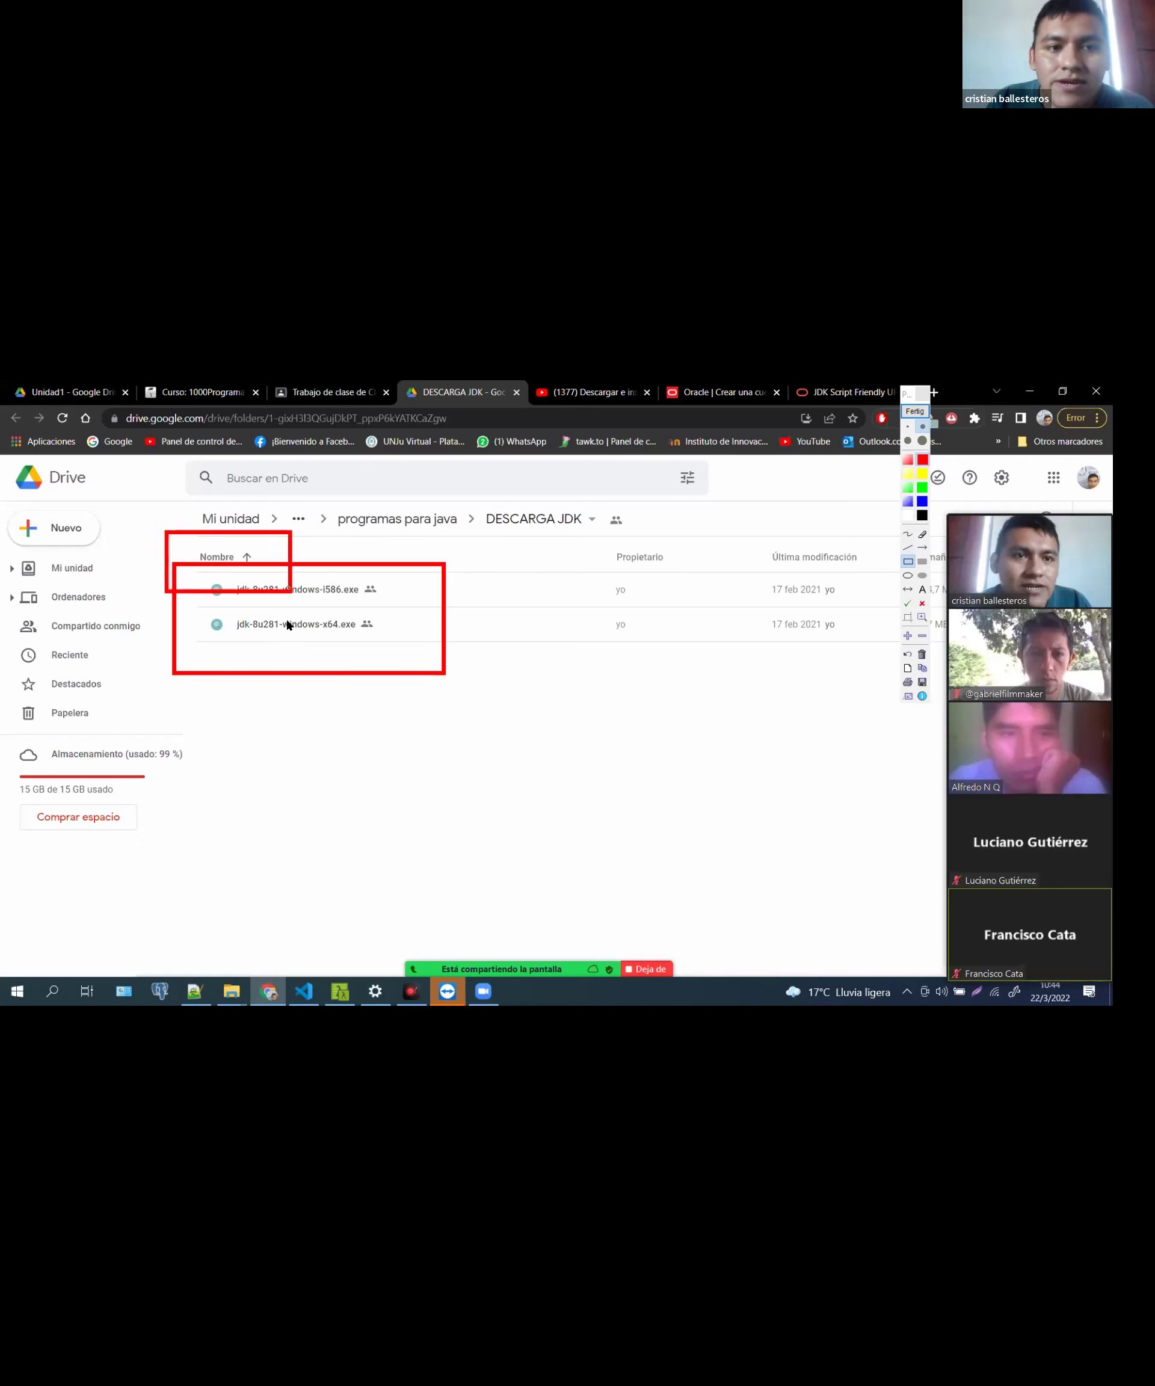
Clear the red outlines, frame jdk-8u281-windows-i586.exe with a blue rectangle and handwrite 32 beside it
left_click(906, 417)
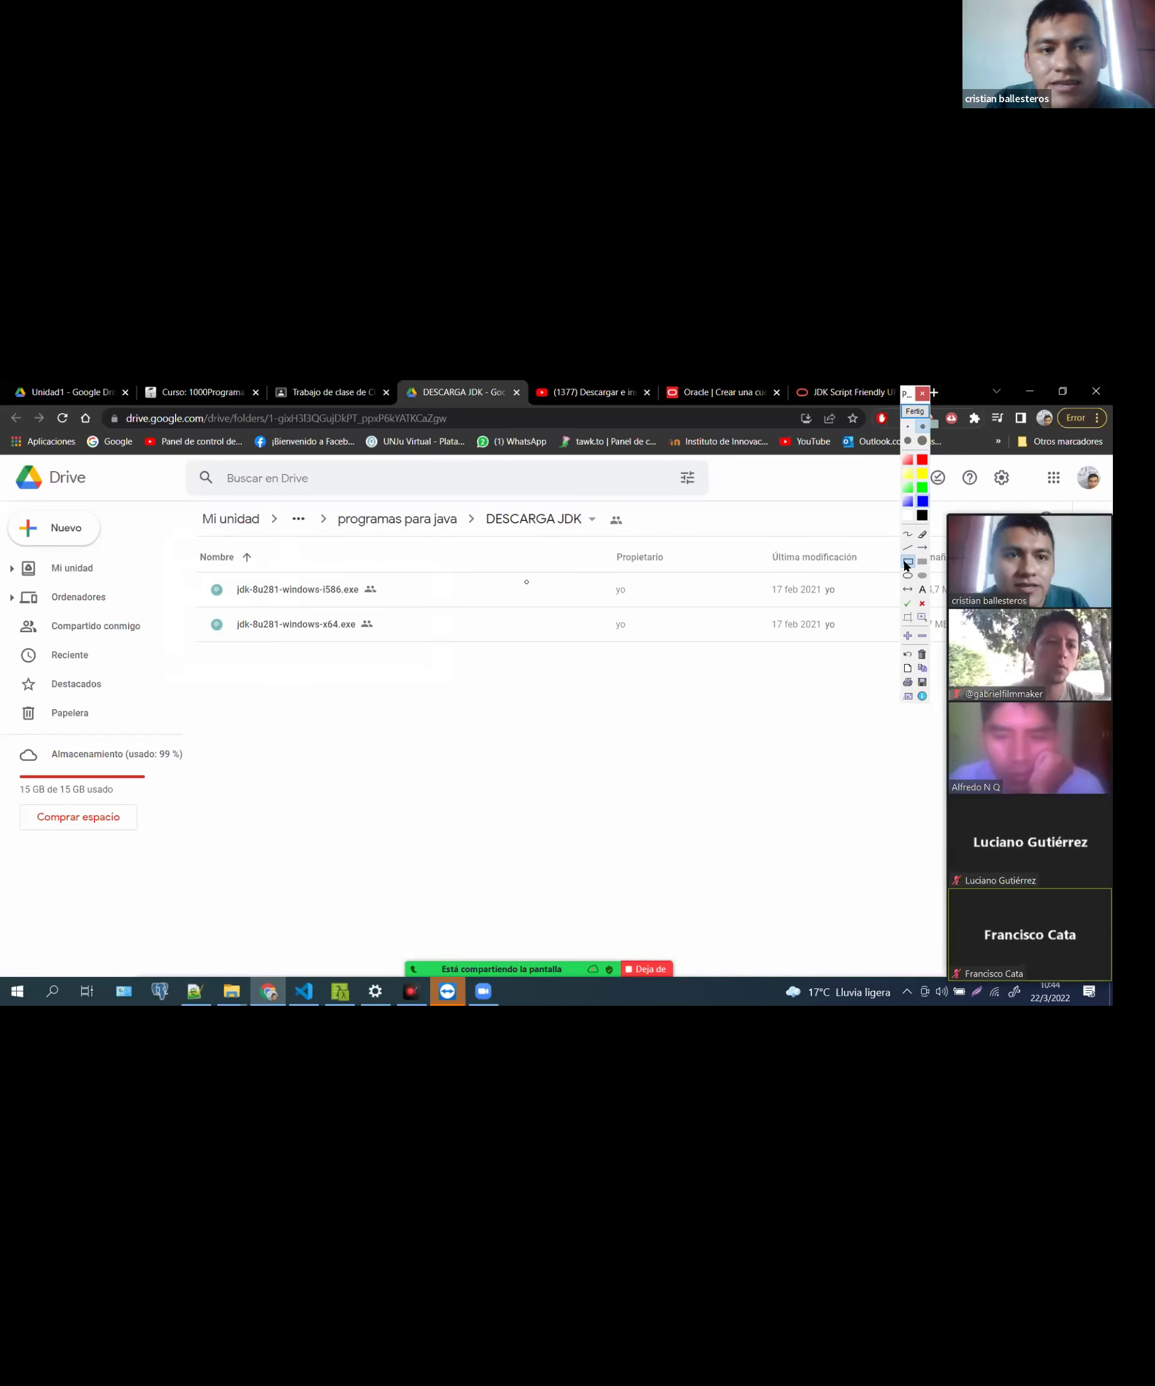
mouse_move(181, 557)
left_mouse_down()
mouse_move(241, 585)
mouse_move(406, 603)
mouse_move(476, 589)
left_mouse_up()
left_click(908, 534)
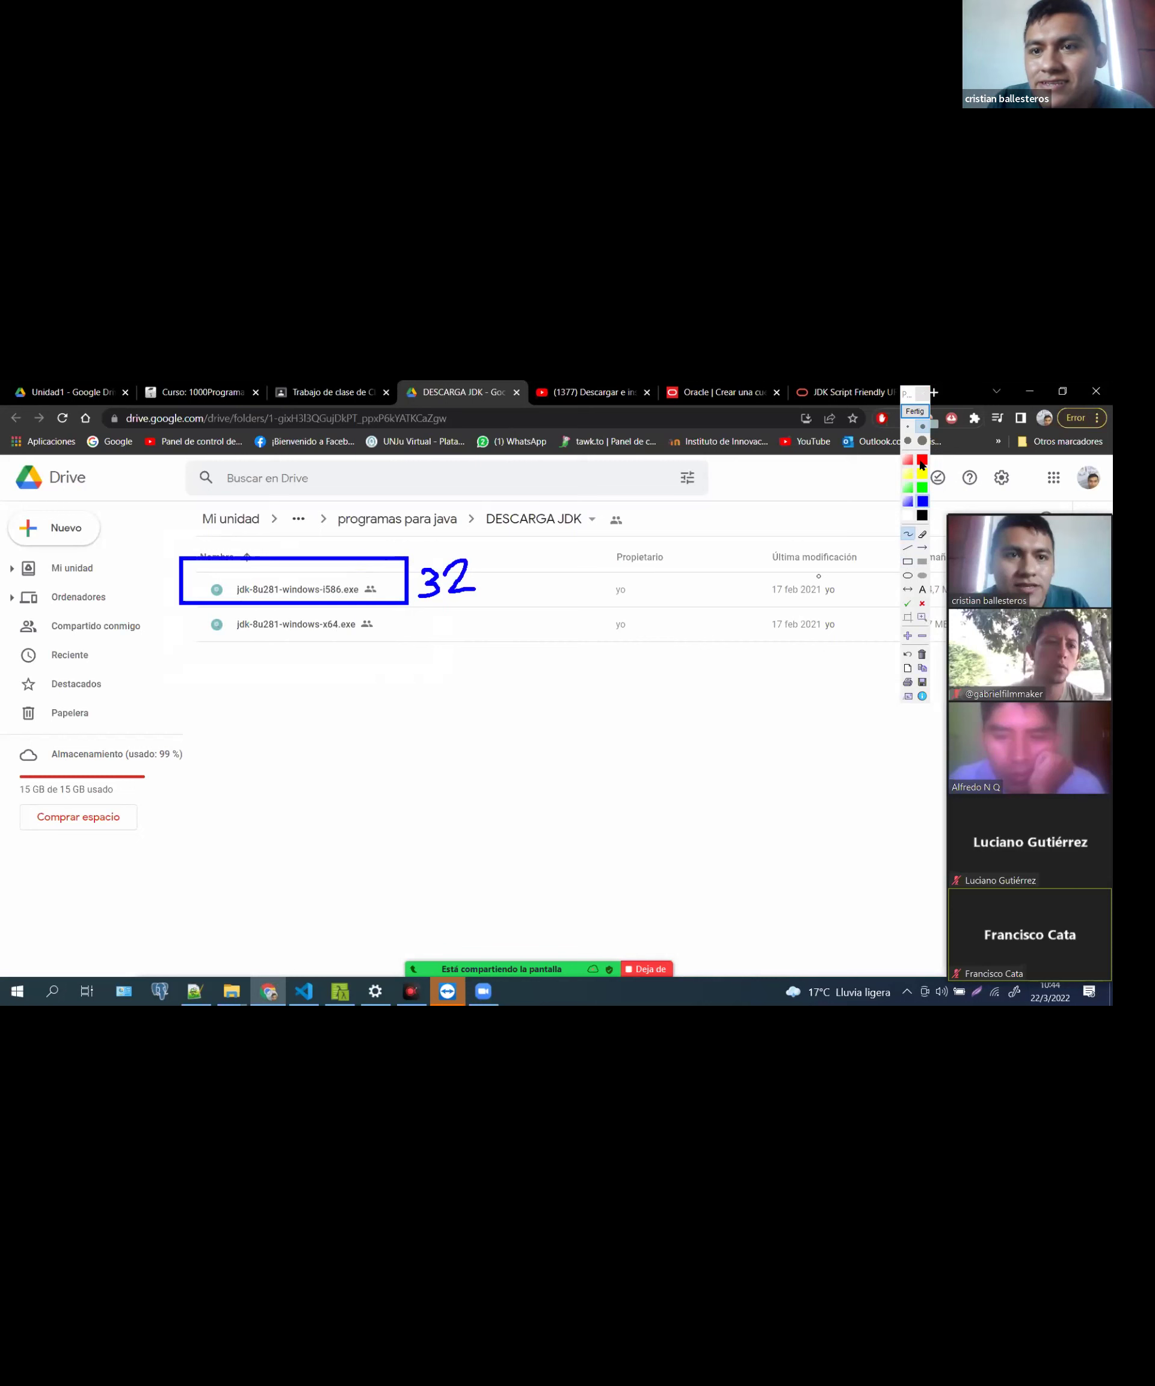
Frame jdk-8u281-windows-x64.exe in red, handwrite 64 beside it, underline x64 in its name, and end the annotation
left_click(921, 460)
left_click(908, 561)
left_click_drag(188, 604, 389, 654)
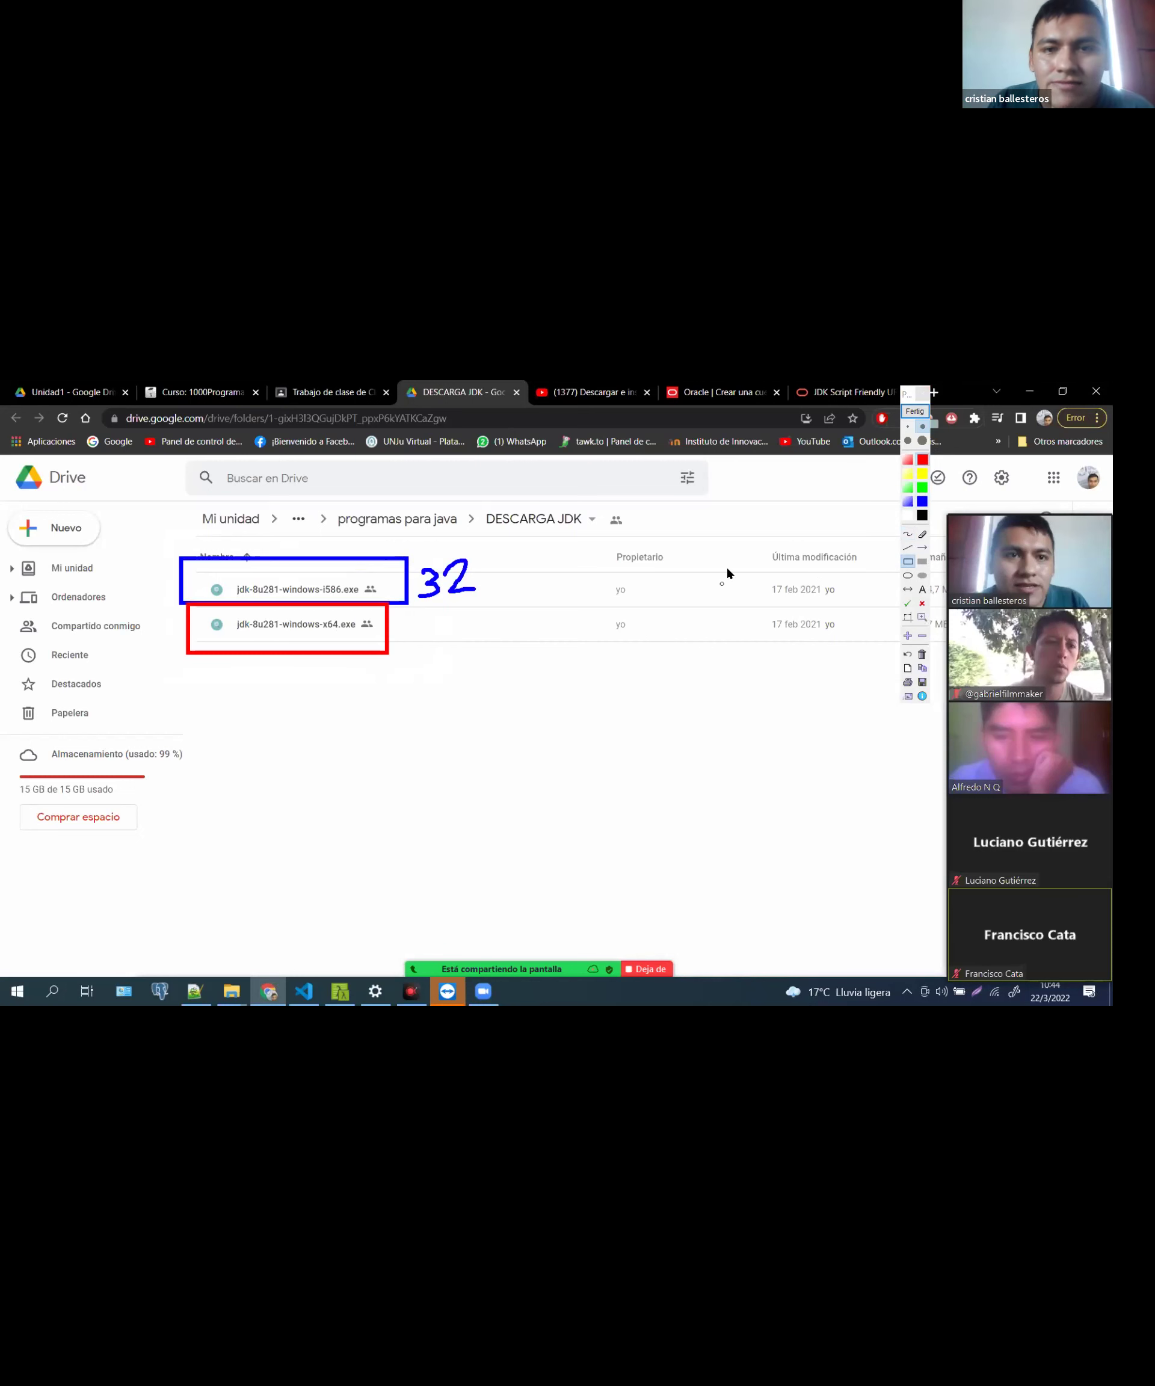
left_click(906, 536)
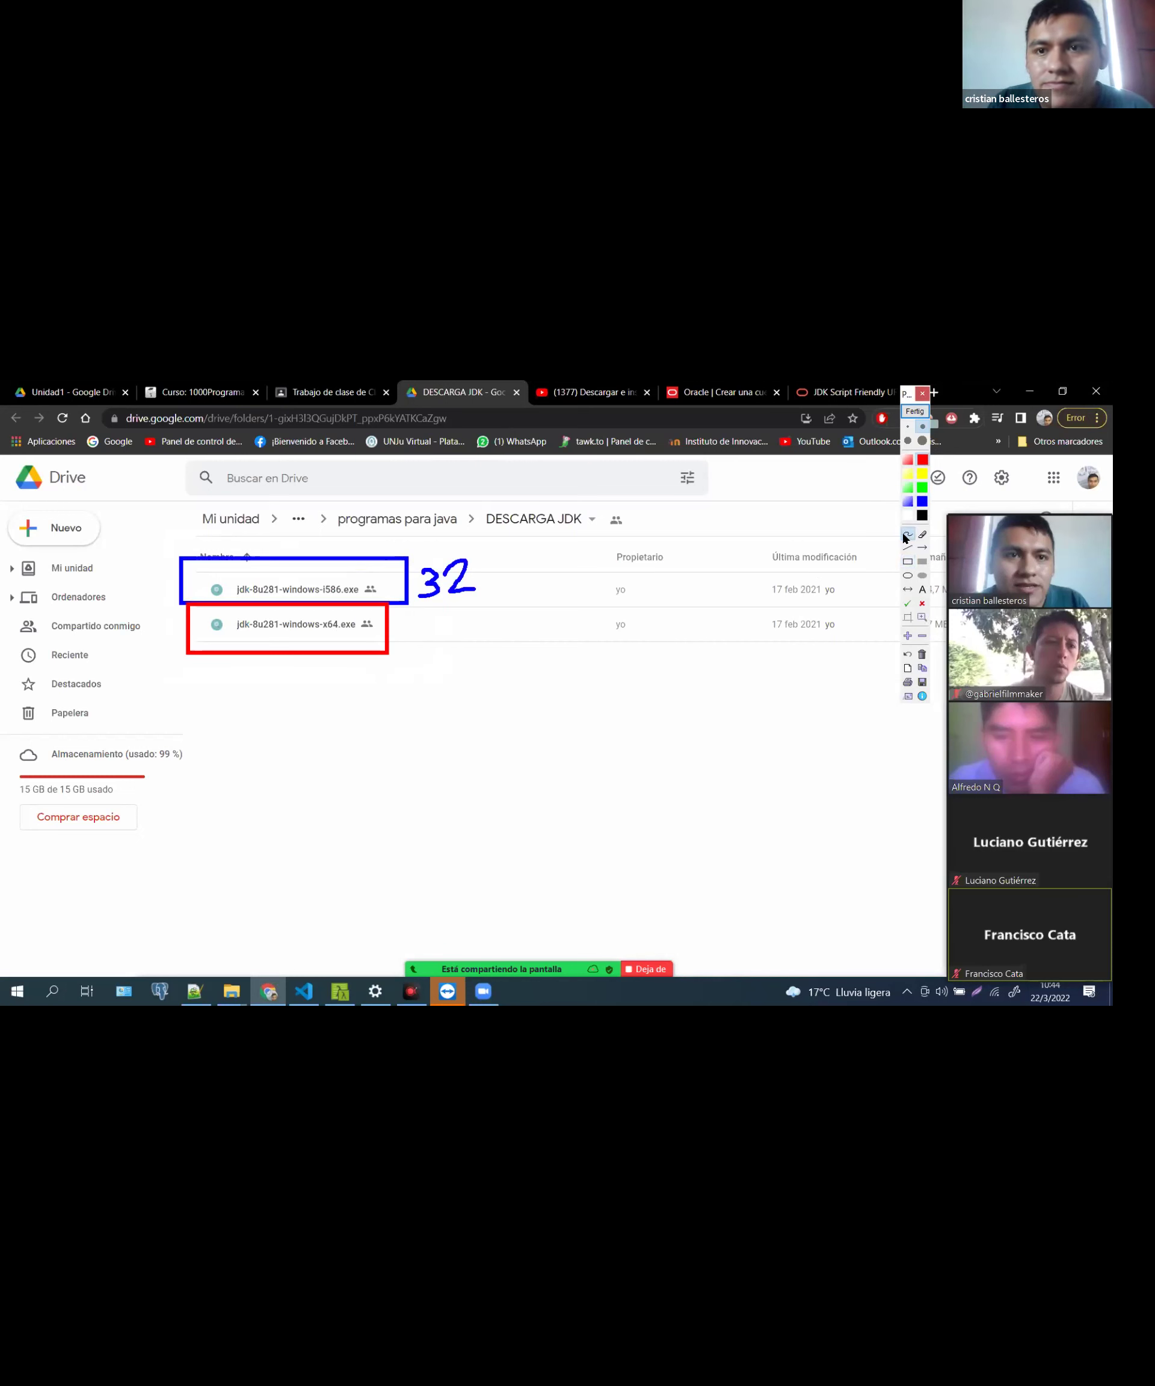
mouse_move(443, 617)
left_mouse_down()
mouse_move(431, 635)
mouse_move(464, 634)
mouse_move(472, 647)
left_mouse_up()
left_click_drag(321, 636, 346, 636)
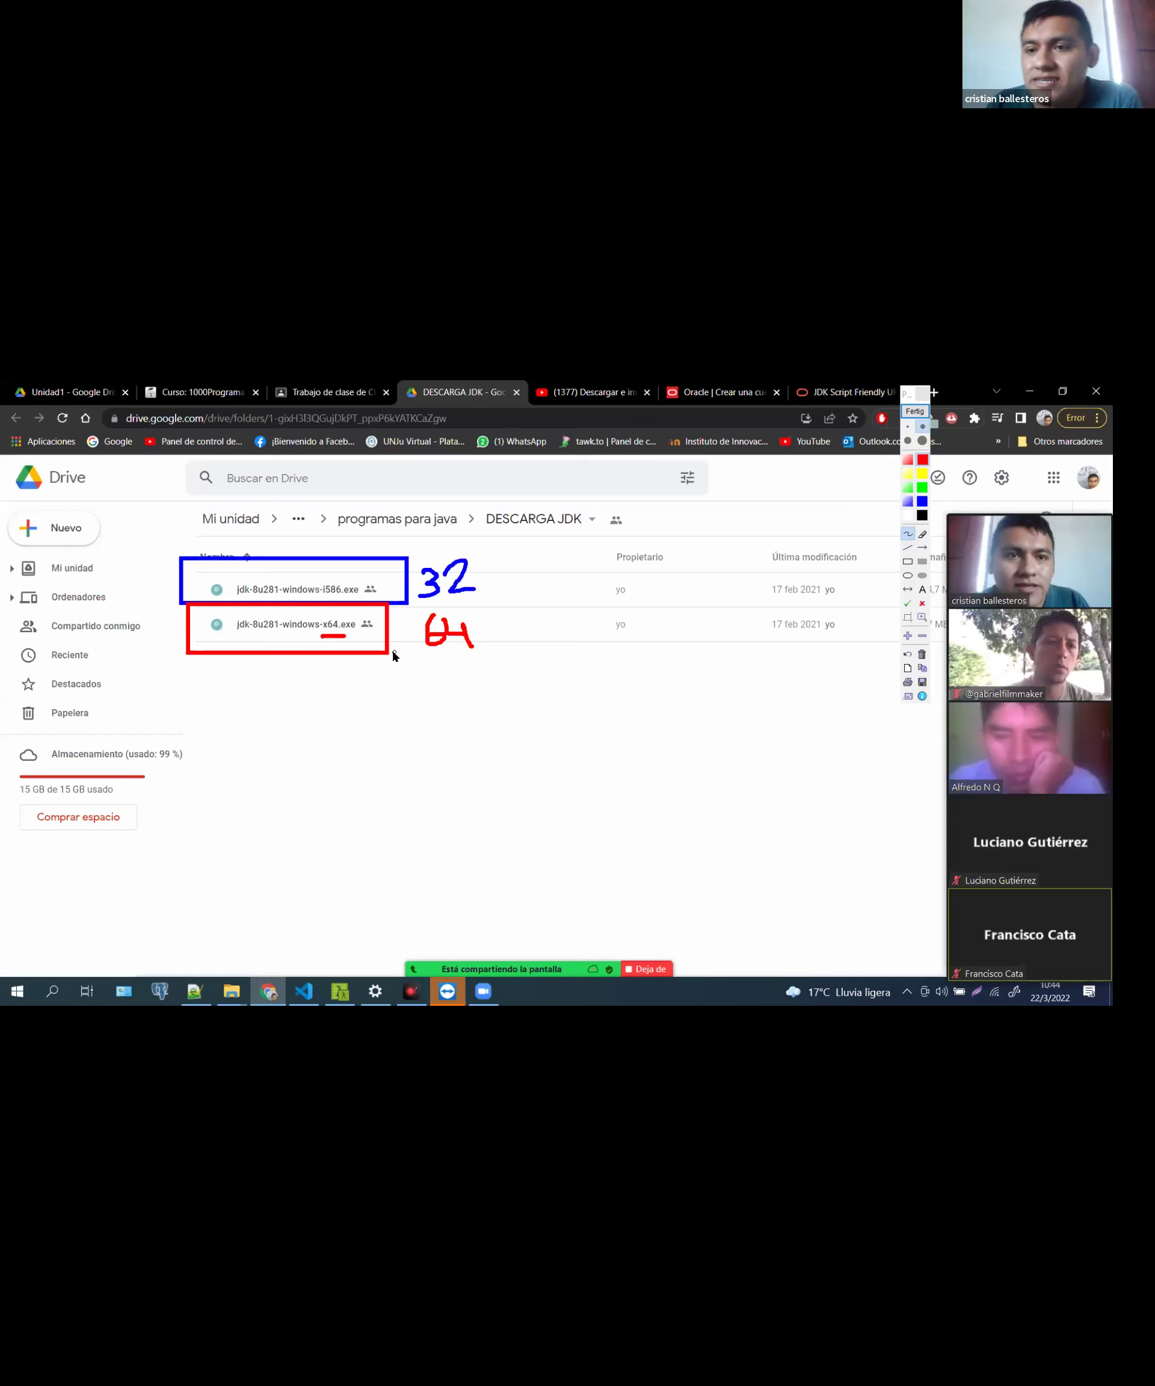
left_click(916, 417)
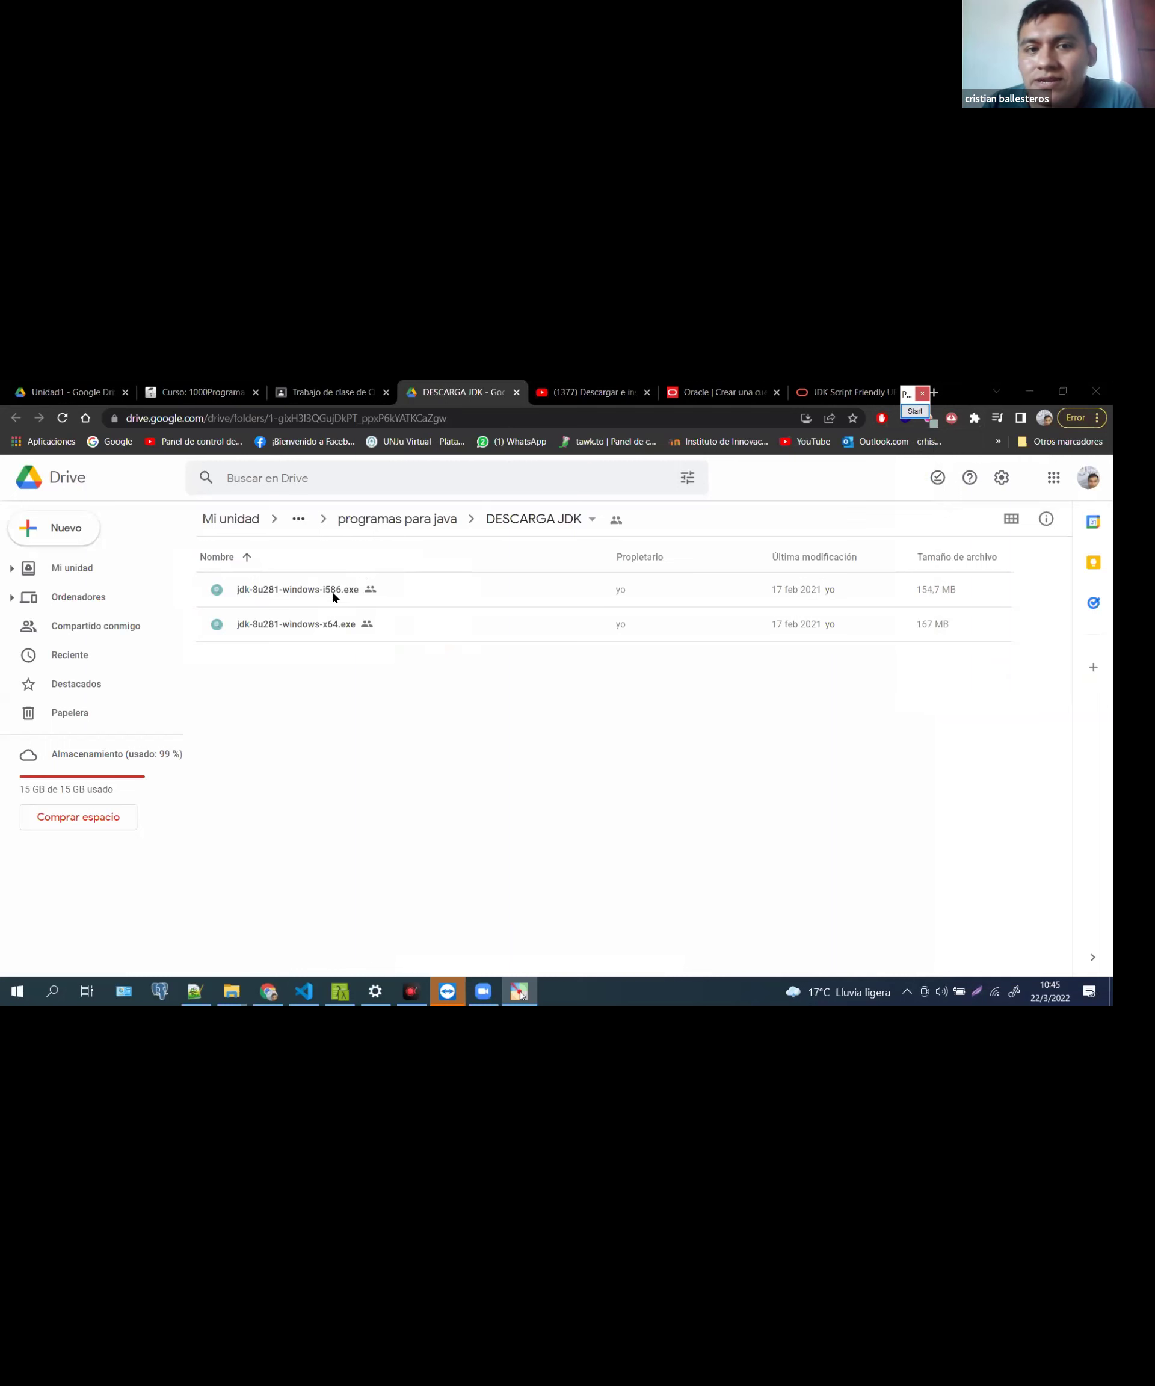
Download jdk-8u281-windows-x64.exe from the Drive folder, accepting the download without a virus scan
left_click(328, 625)
right_click(328, 626)
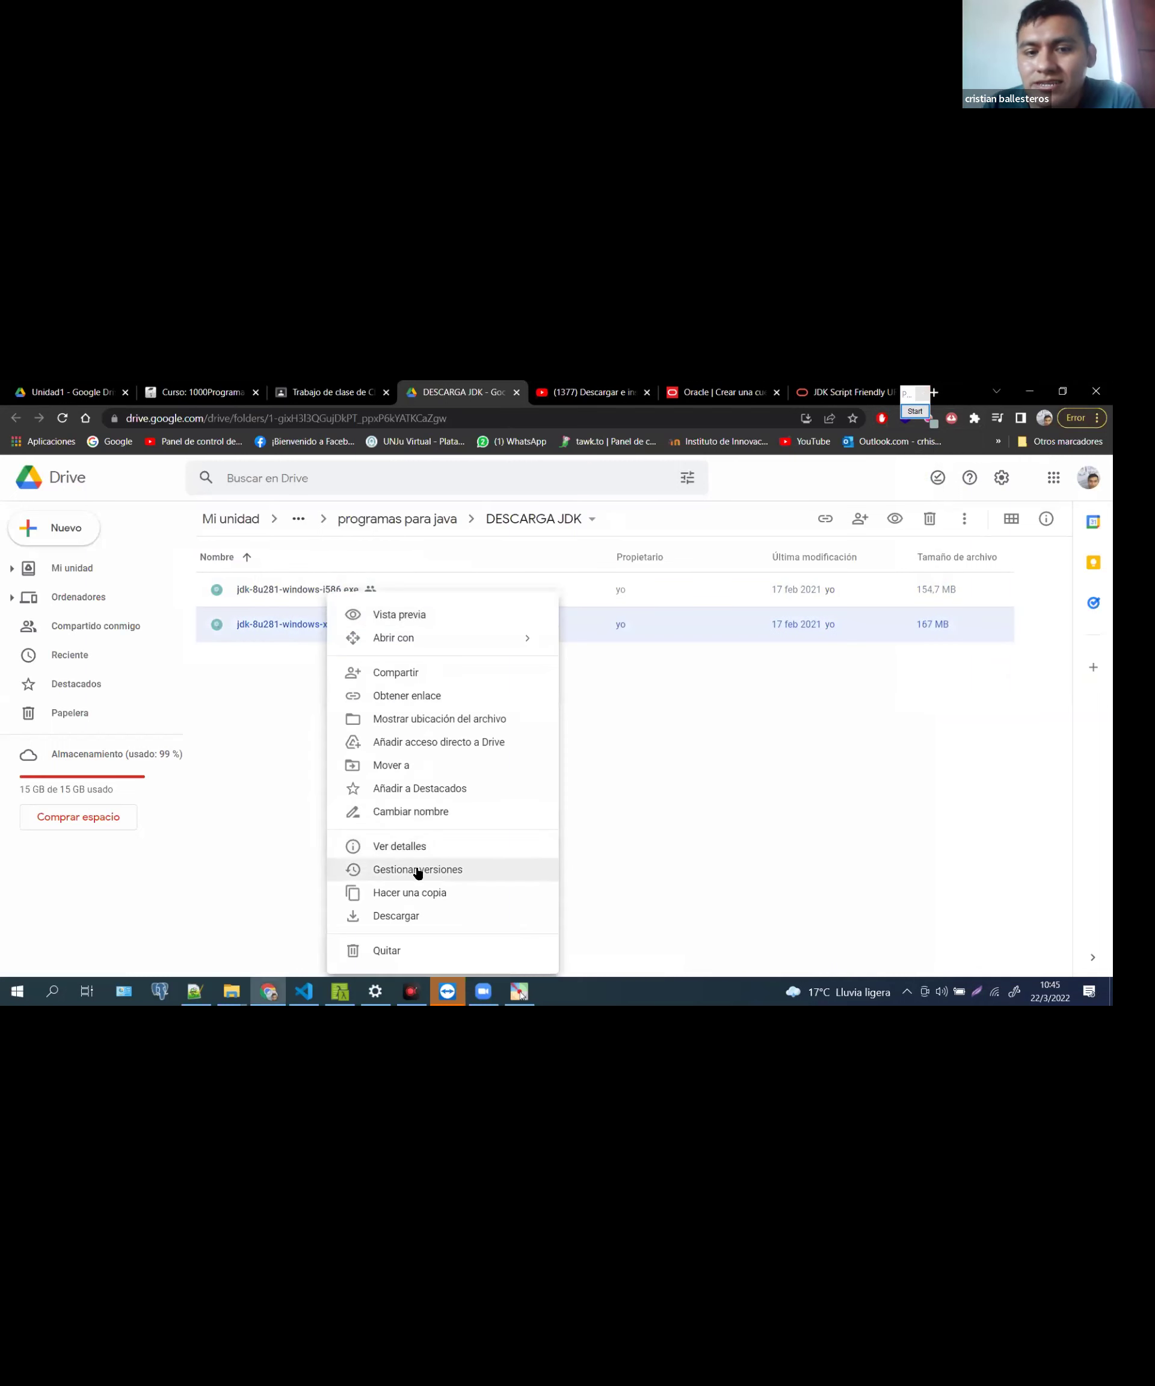
left_click(385, 916)
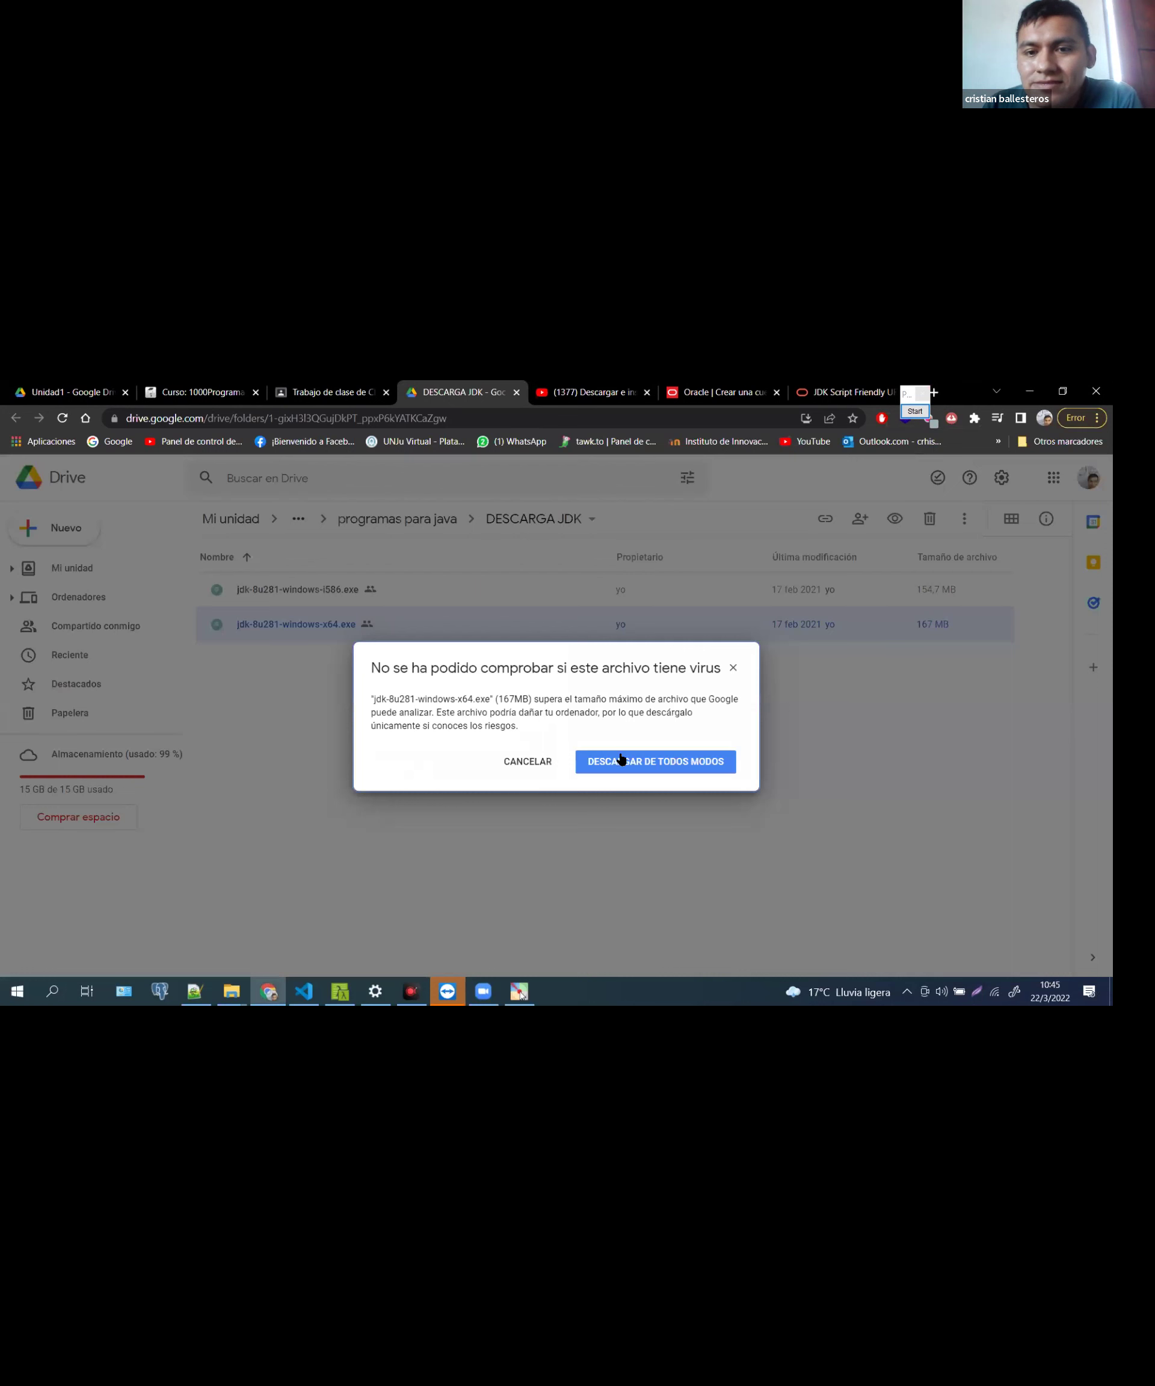
left_click(621, 760)
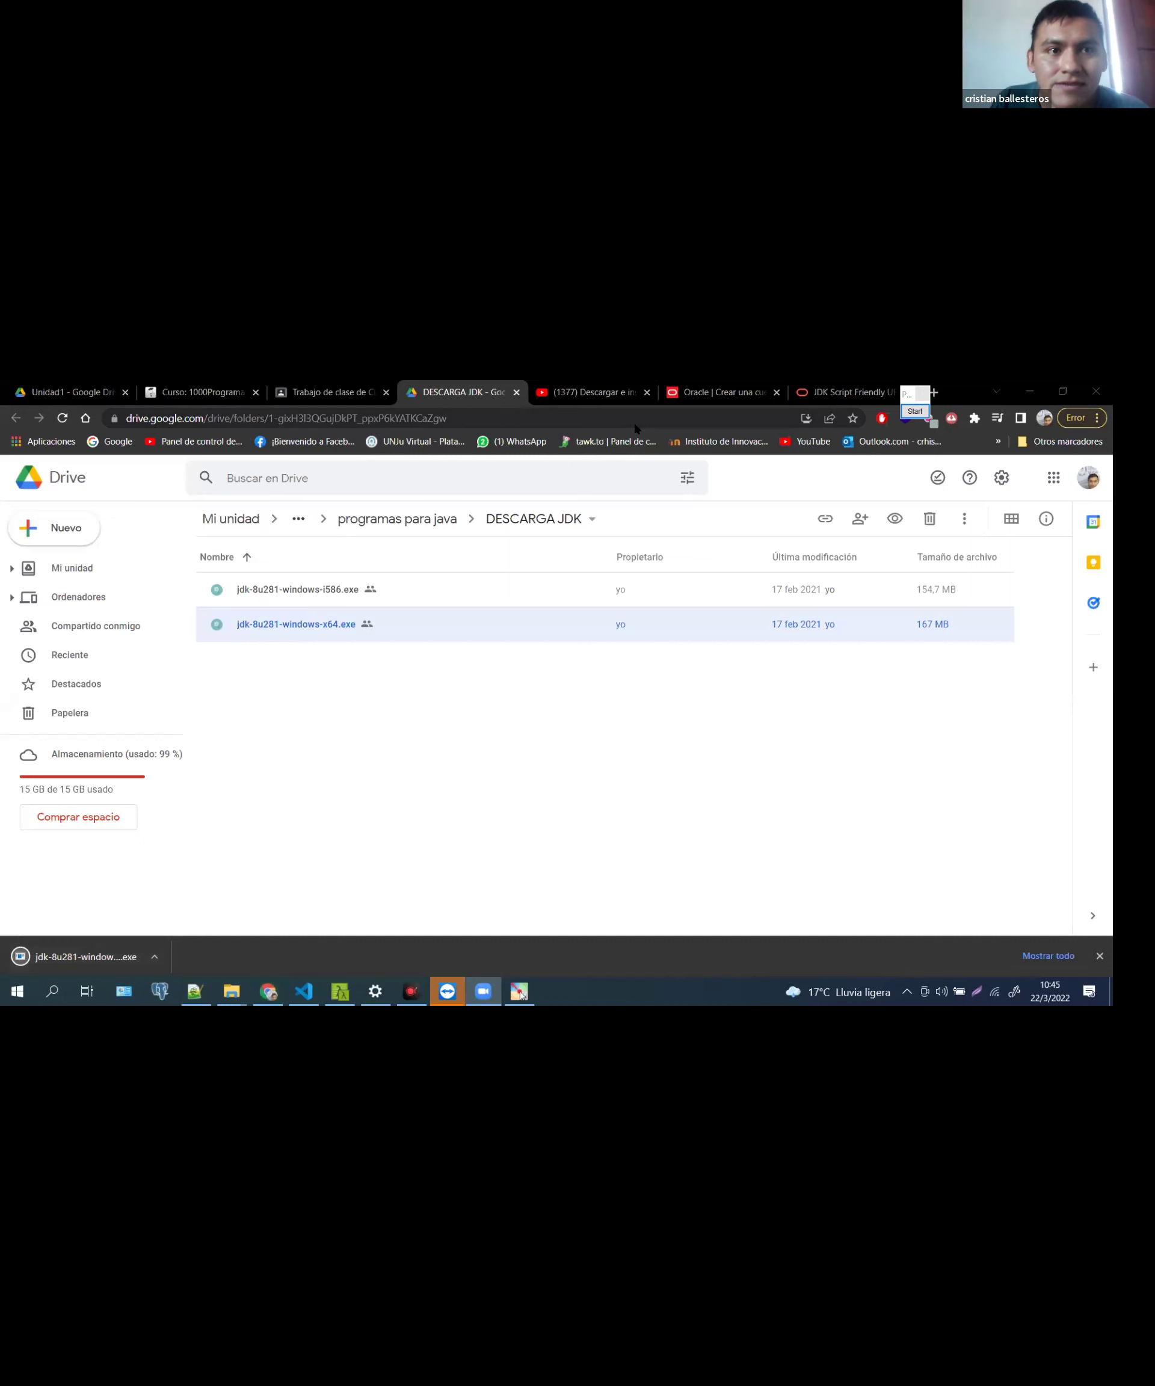
Return to the Classroom material, copy its entire description with the installation steps, and clear the text selection
key("ctrl+shift+Tab")
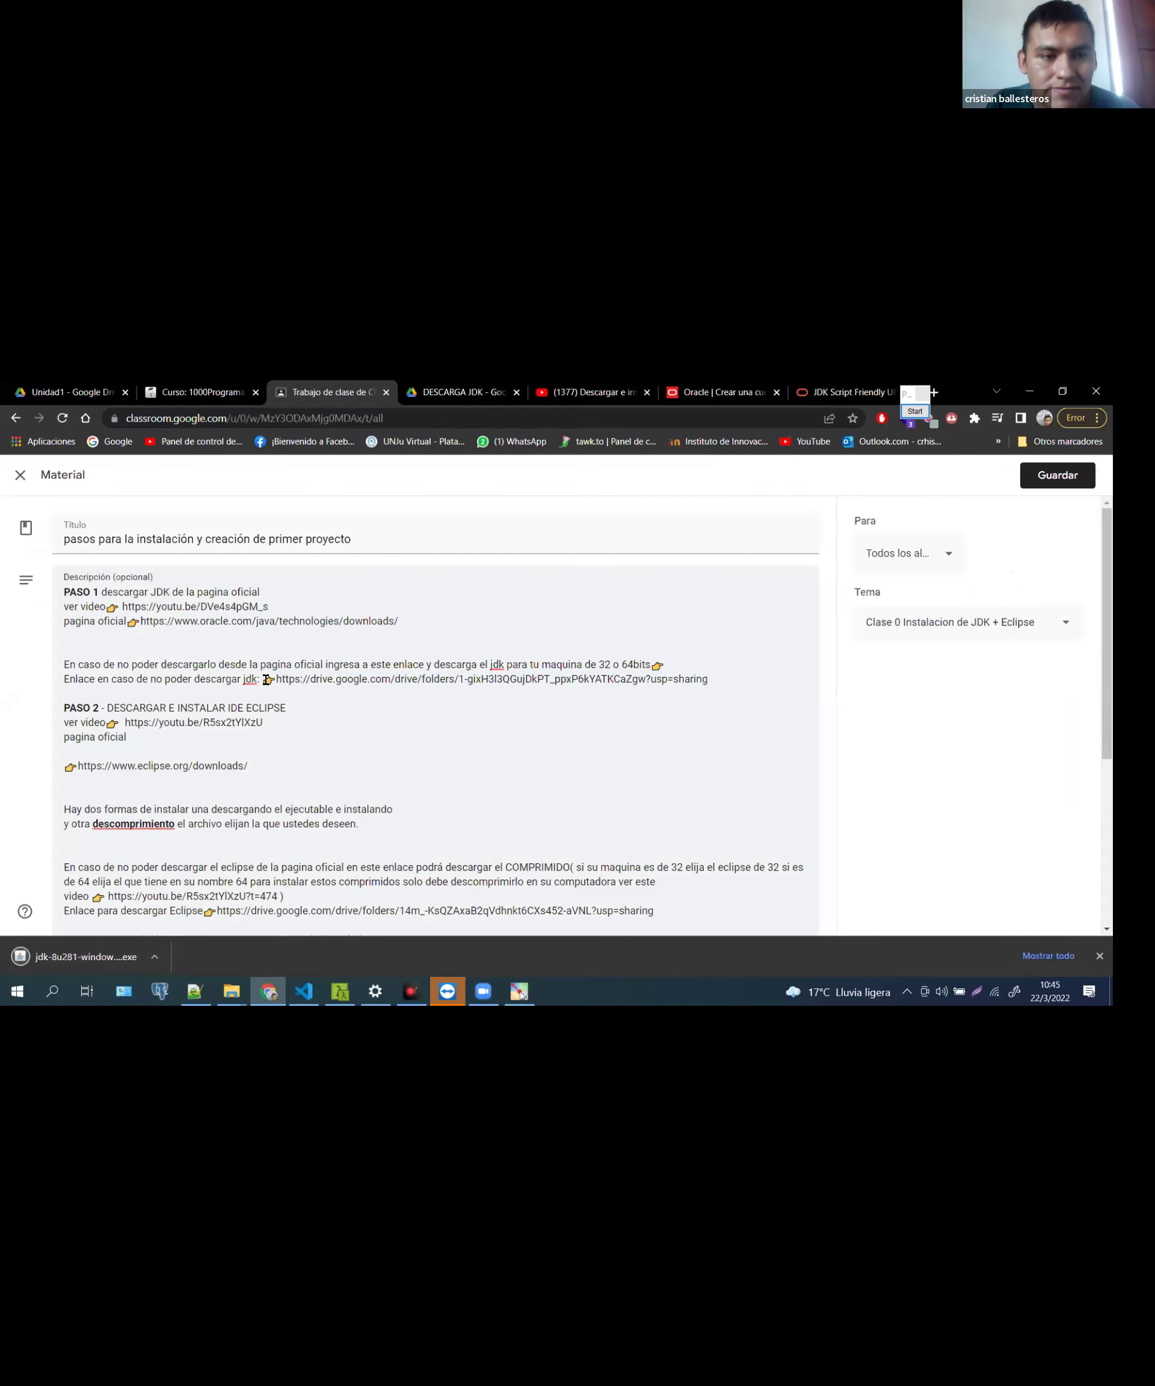
key("ctrl+a")
left_click(226, 680)
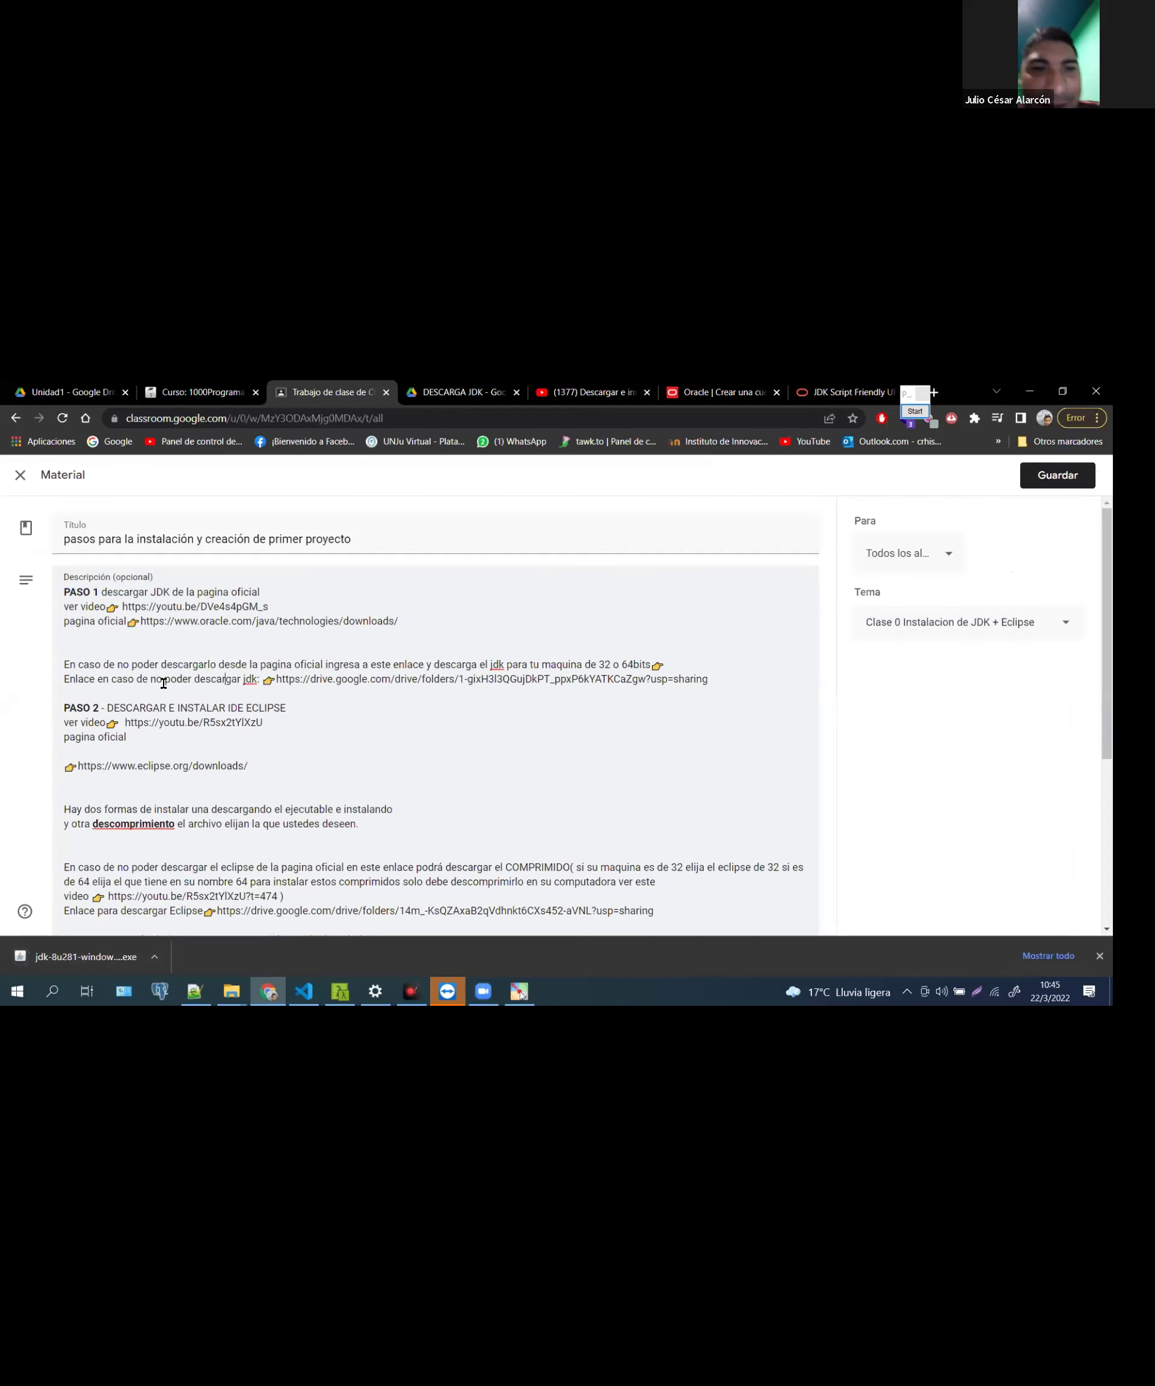
scroll(164, 683, "down", 4)
left_click_drag(310, 672, 166, 572)
right_click(166, 607)
left_click(200, 659)
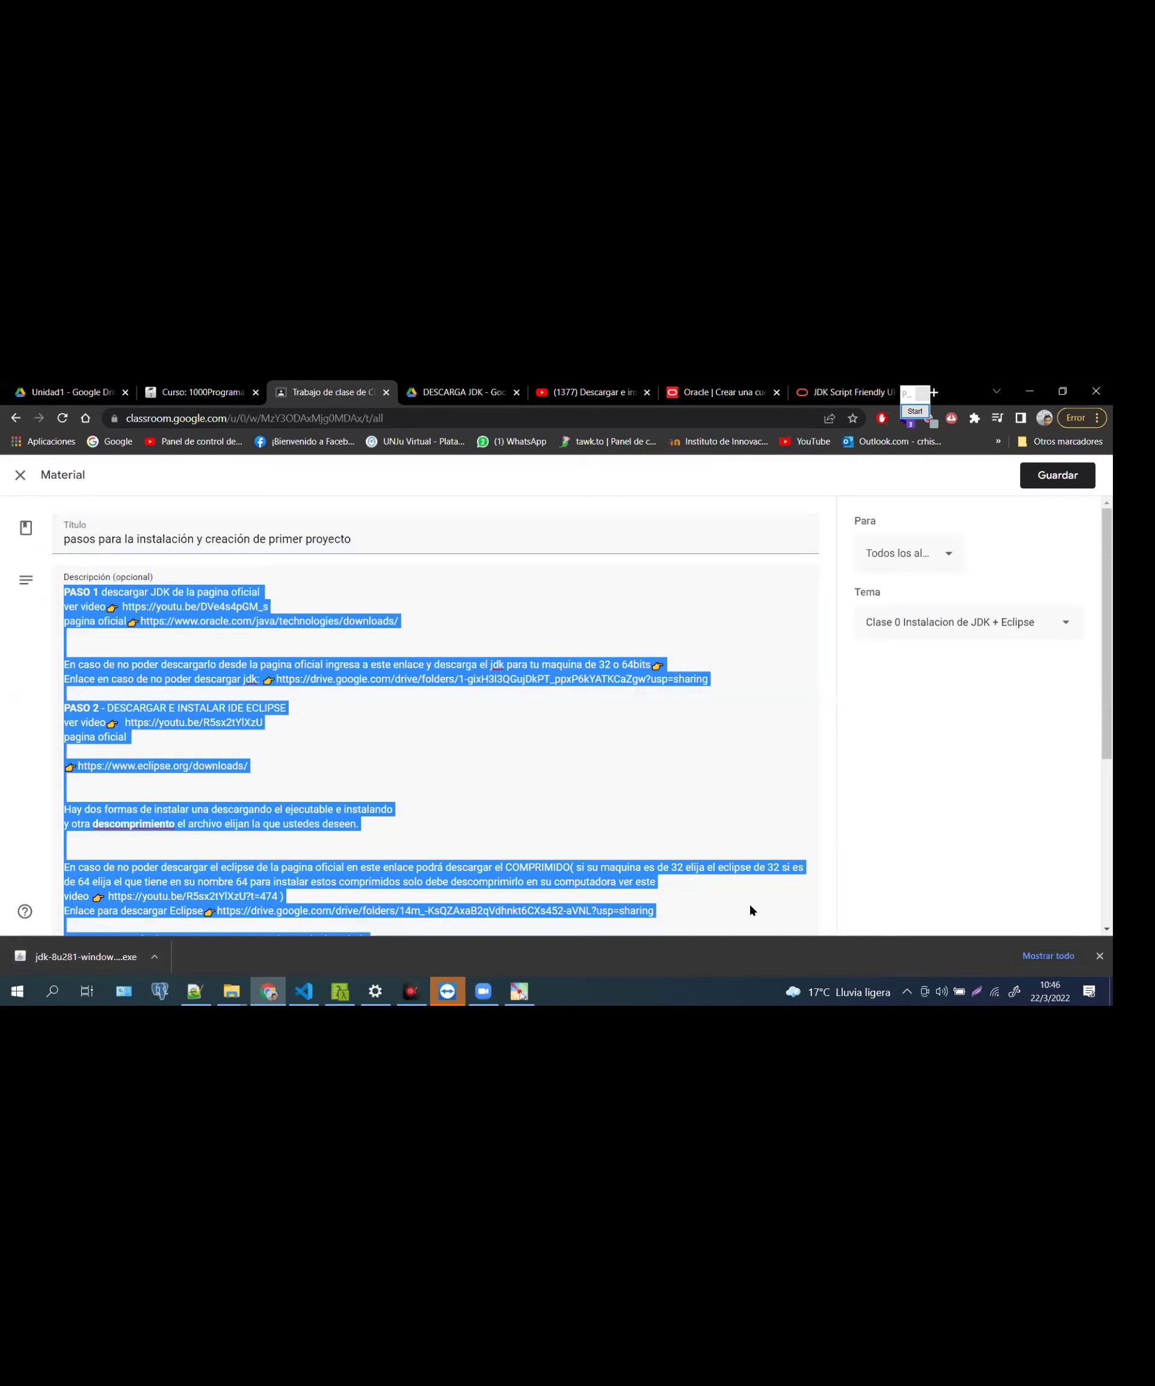
key("alt+Tab")
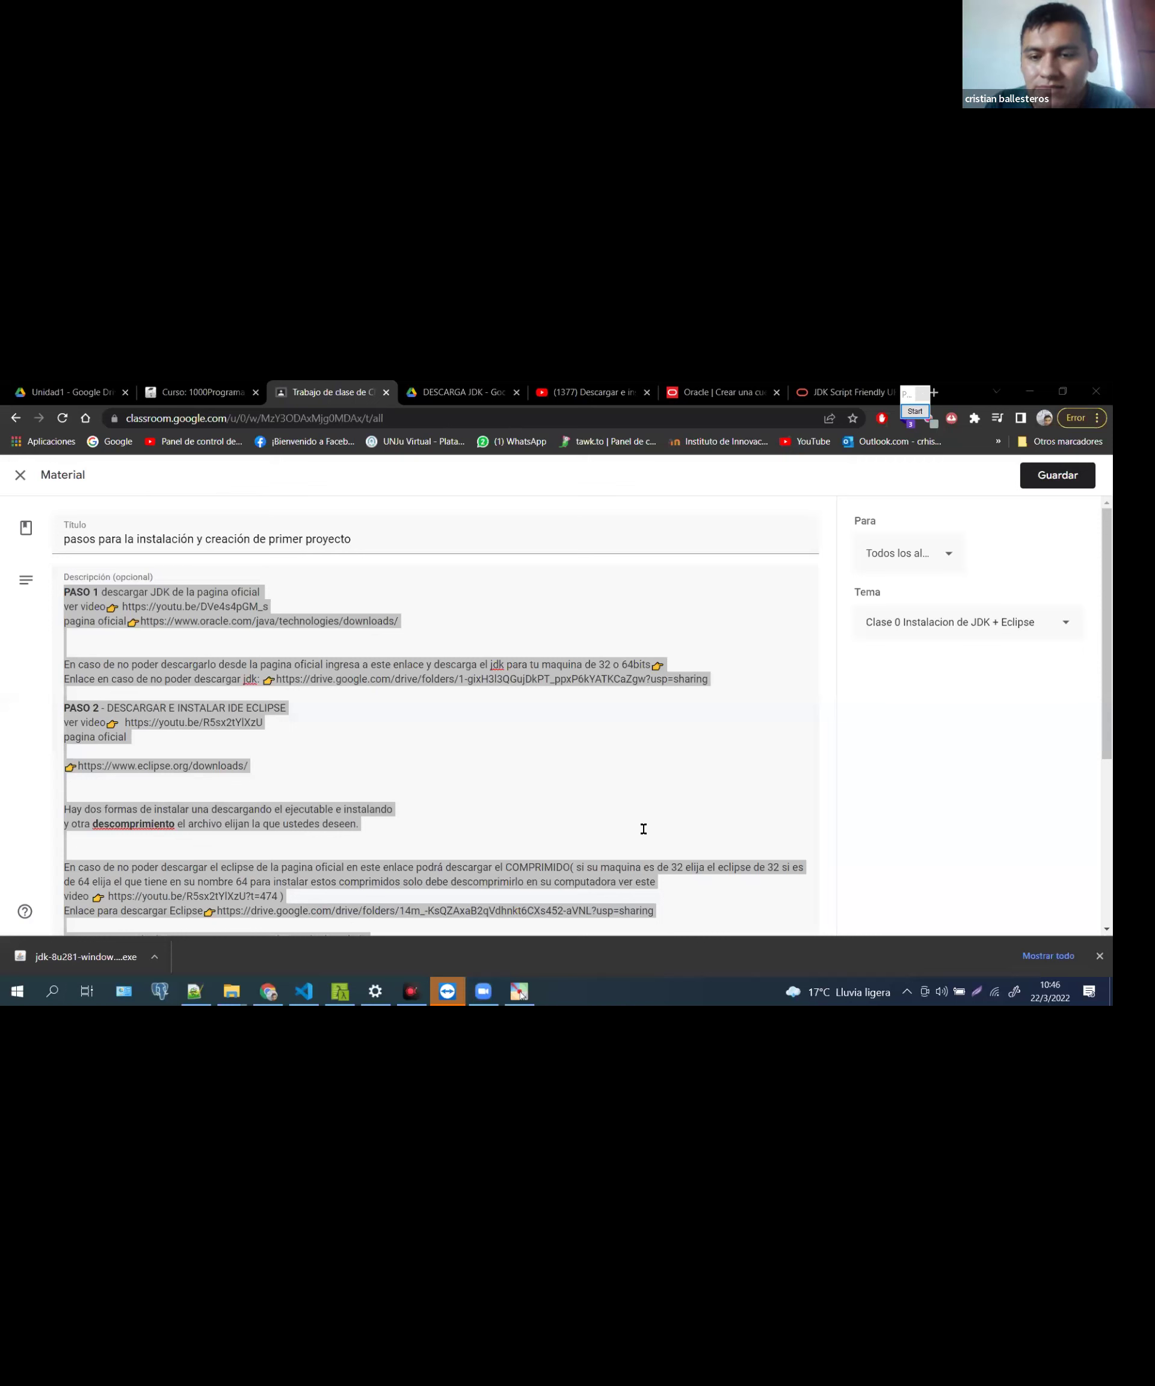
left_click(386, 621)
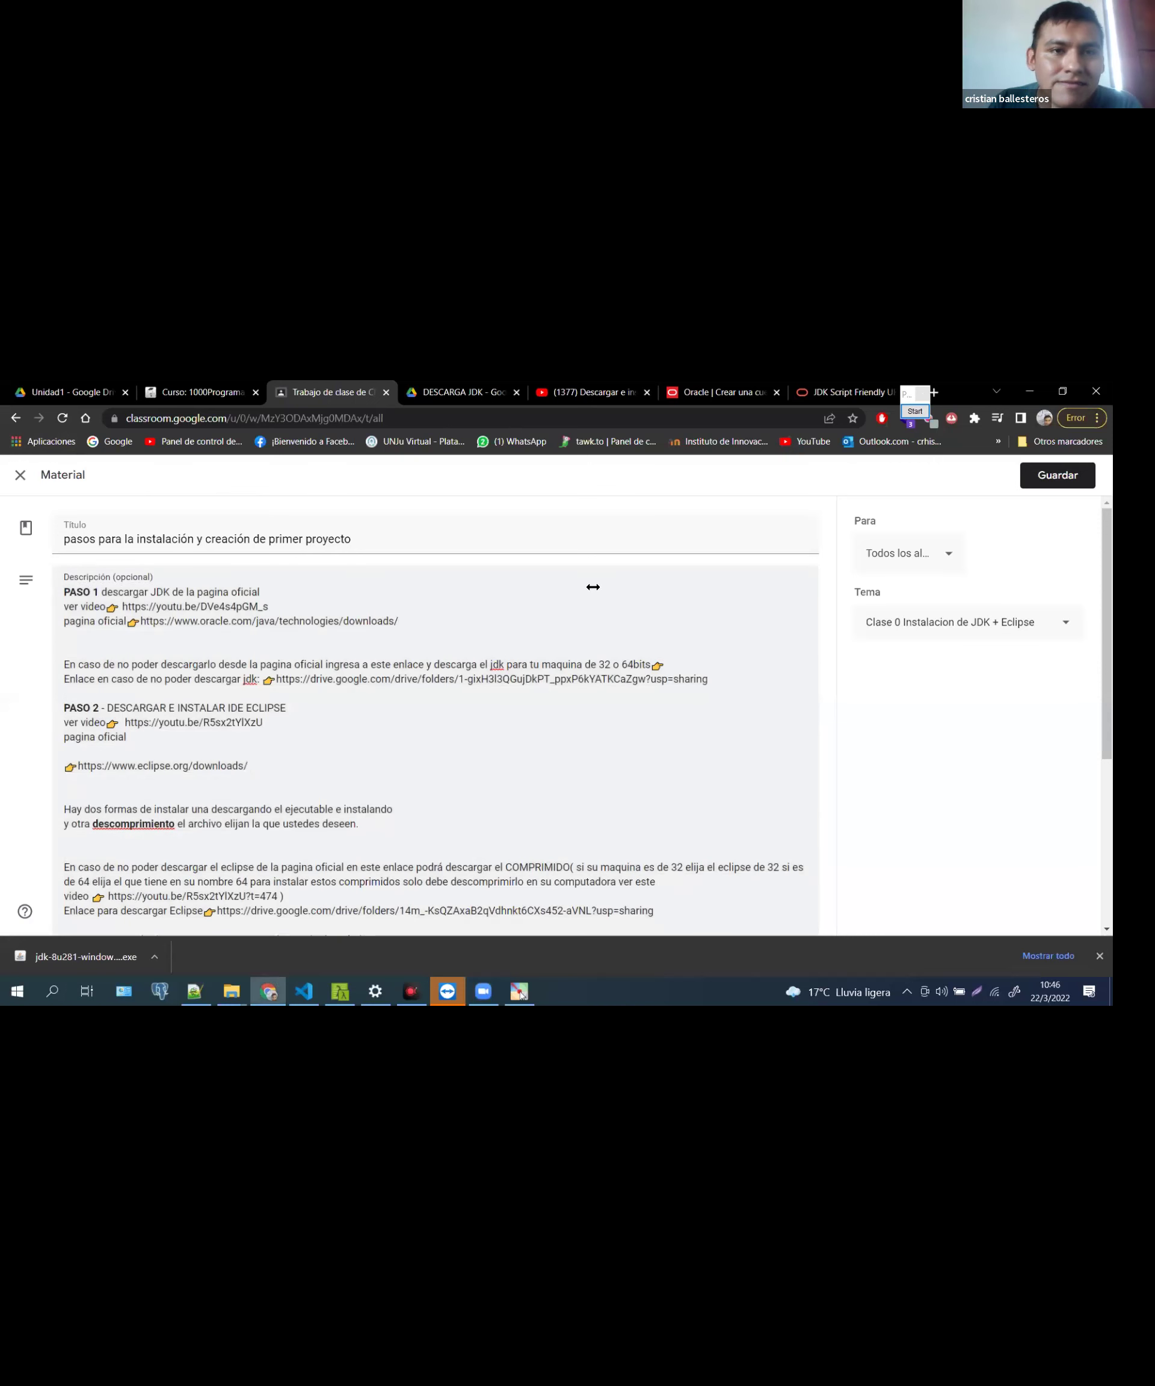
Go back to the DESCARGA JDK folder and highlight the i586 and x64 installers alternately to compare them
left_click(457, 387)
key("Up")
key("Down")
key("Up")
key("Down")
key("Up")
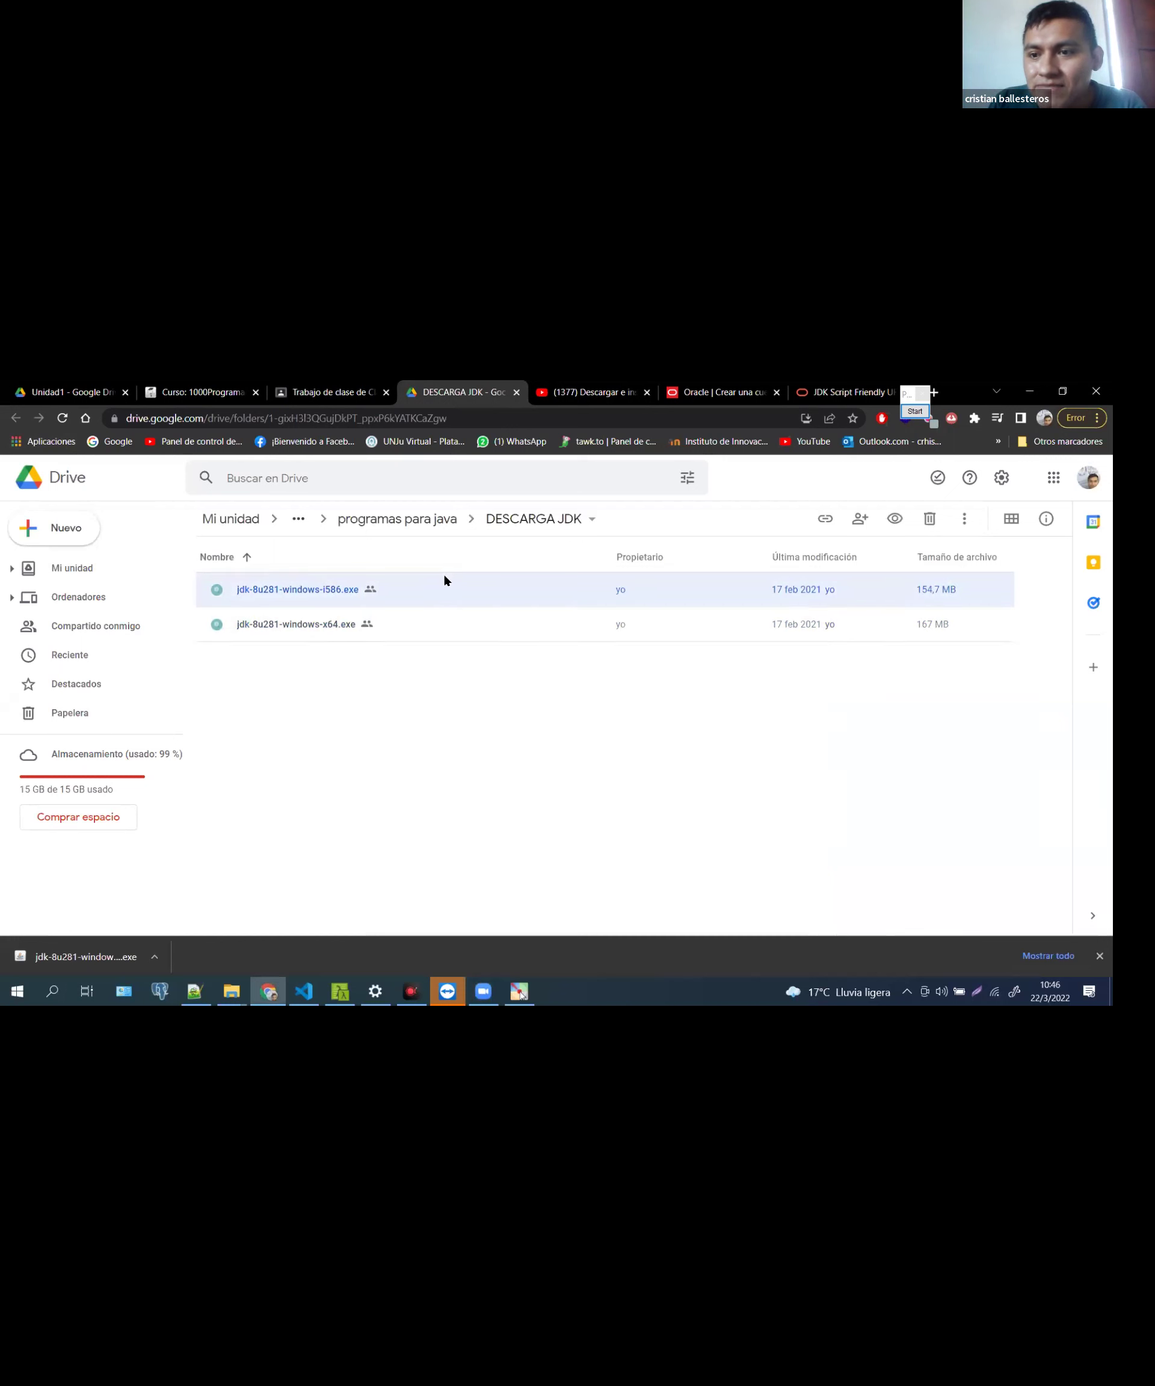
key("Down")
key("Up")
key("Down")
key("Up")
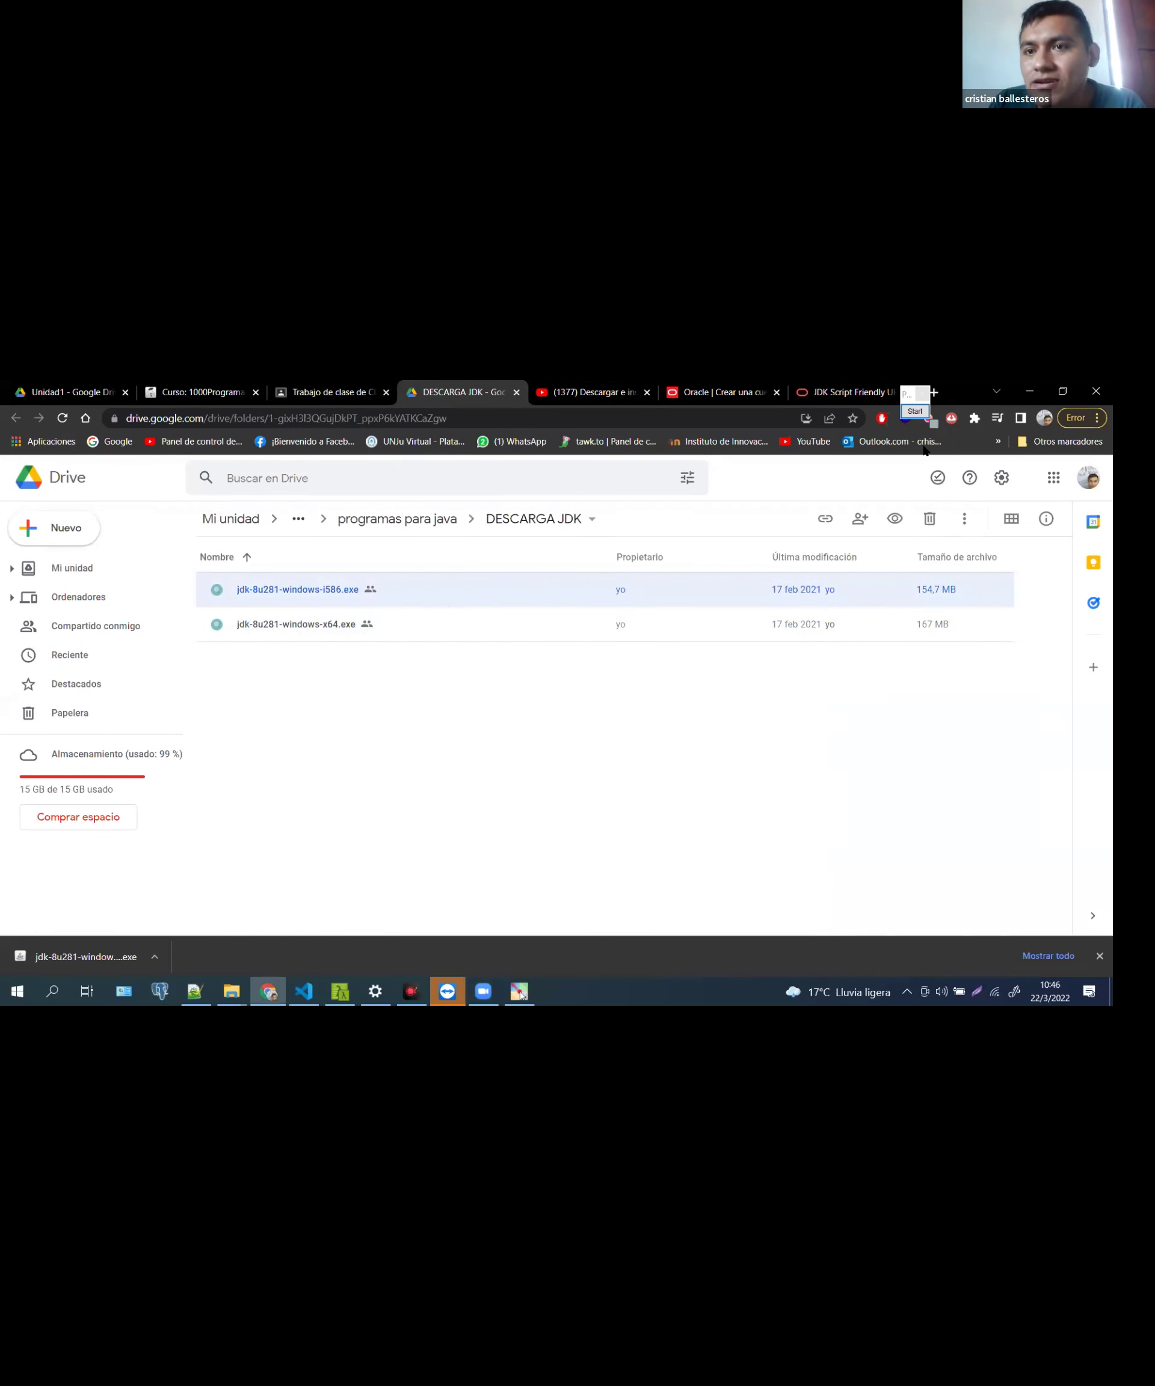
Annotate the installers in red: underline 86 and x64, handwrite 32 and 64, draw an arrow to the downloaded file, and end the annotation
left_click_drag(331, 597, 462, 586)
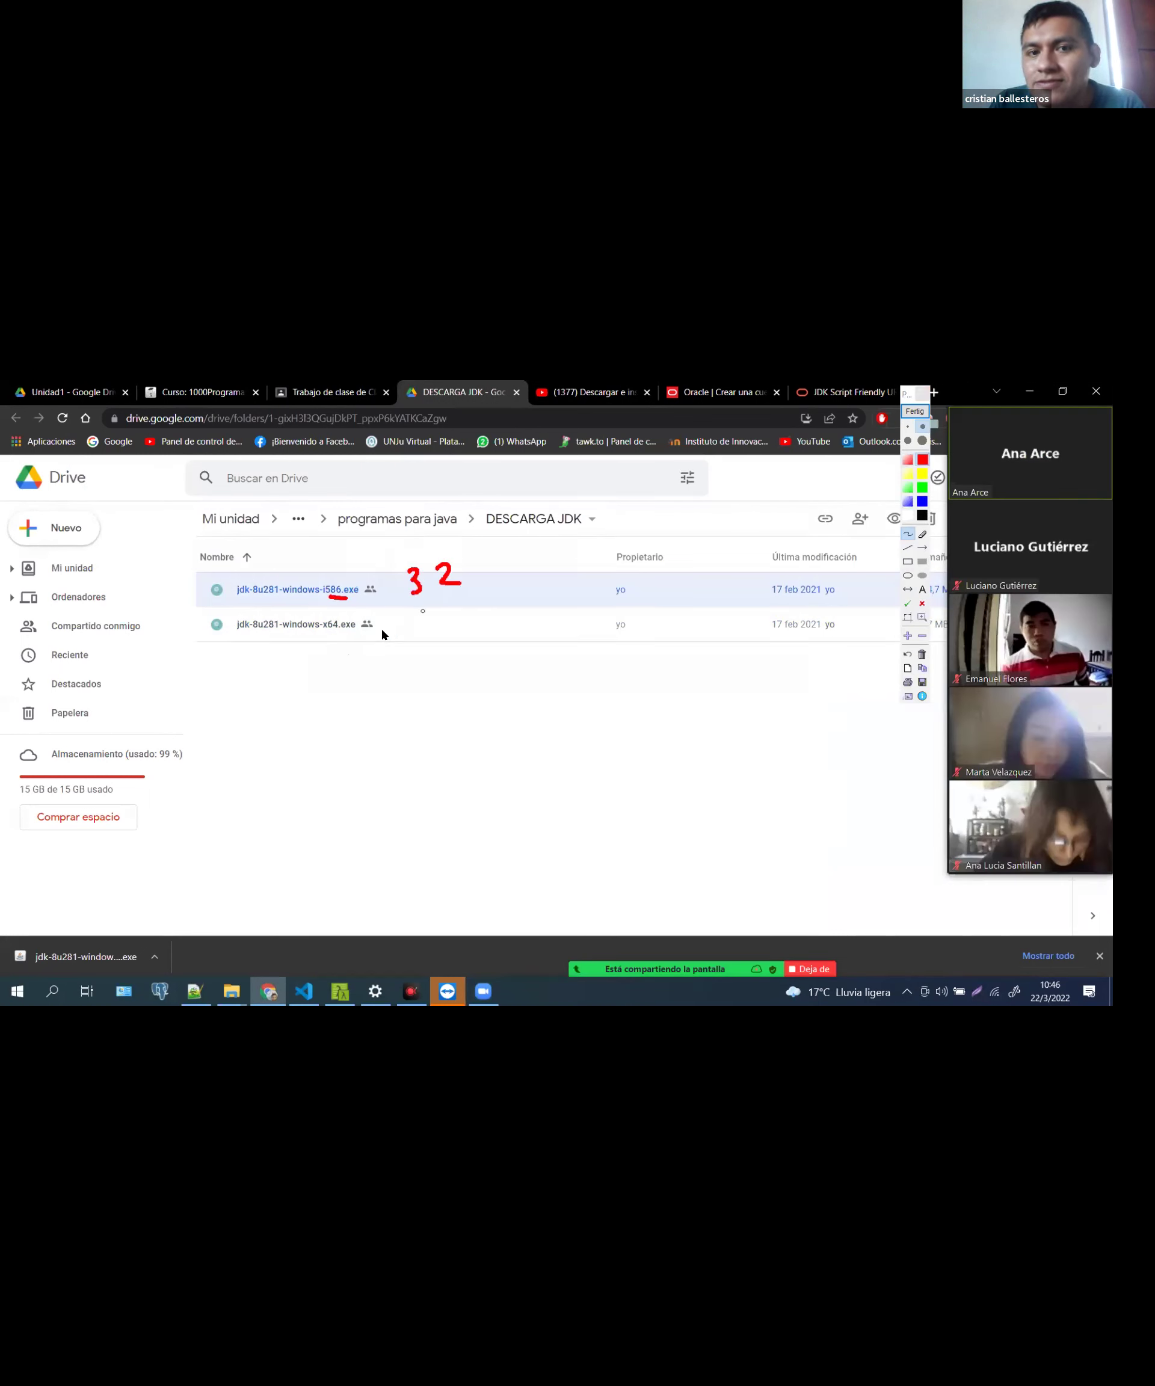
left_click_drag(324, 640, 360, 637)
left_click_drag(431, 617, 426, 642)
left_click_drag(449, 618, 471, 637)
left_click_drag(464, 618, 472, 659)
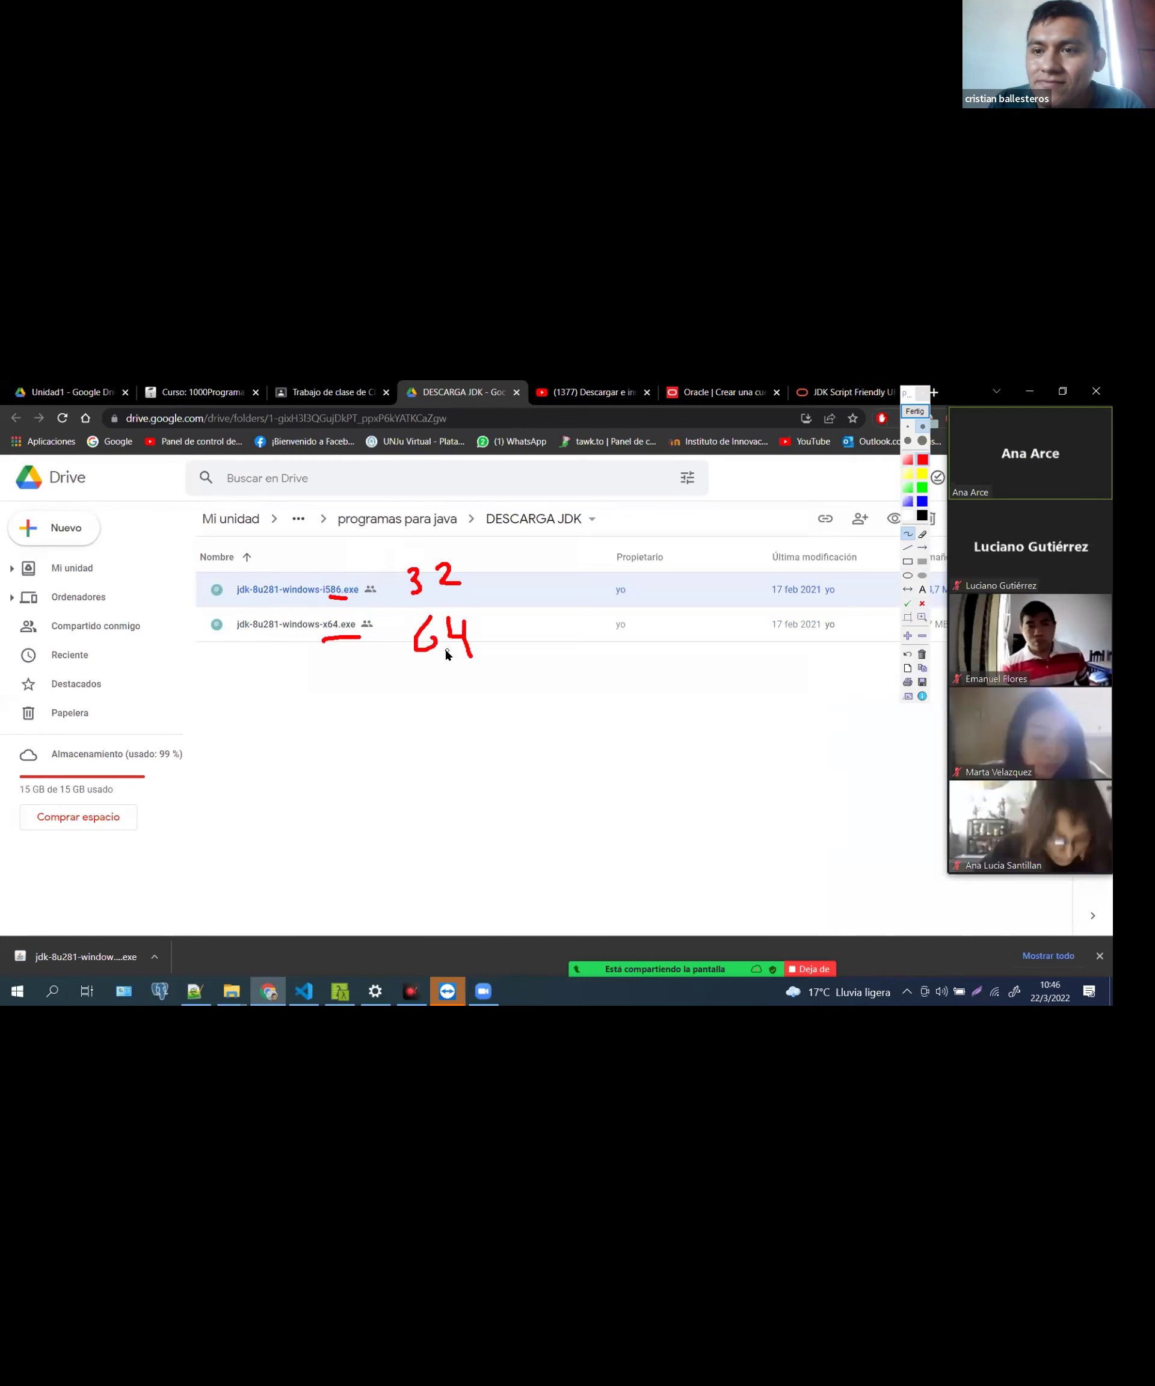
mouse_move(206, 630)
left_mouse_down()
mouse_move(146, 669)
mouse_move(90, 936)
mouse_move(110, 930)
mouse_move(93, 907)
left_mouse_up()
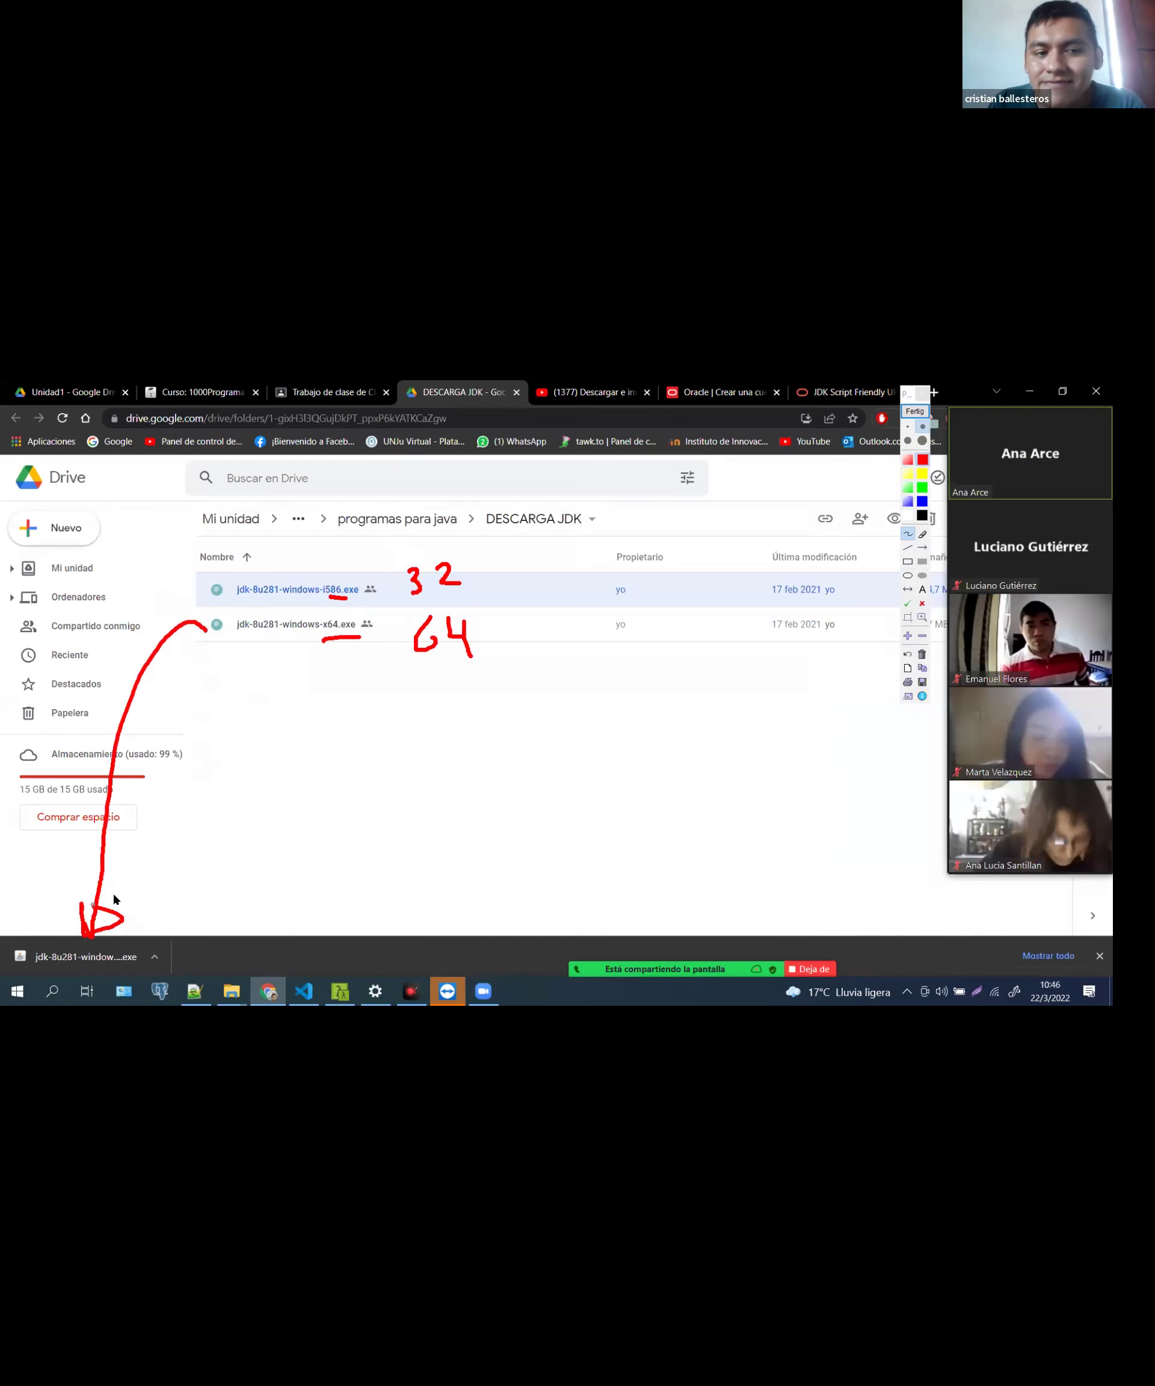
left_click(920, 412)
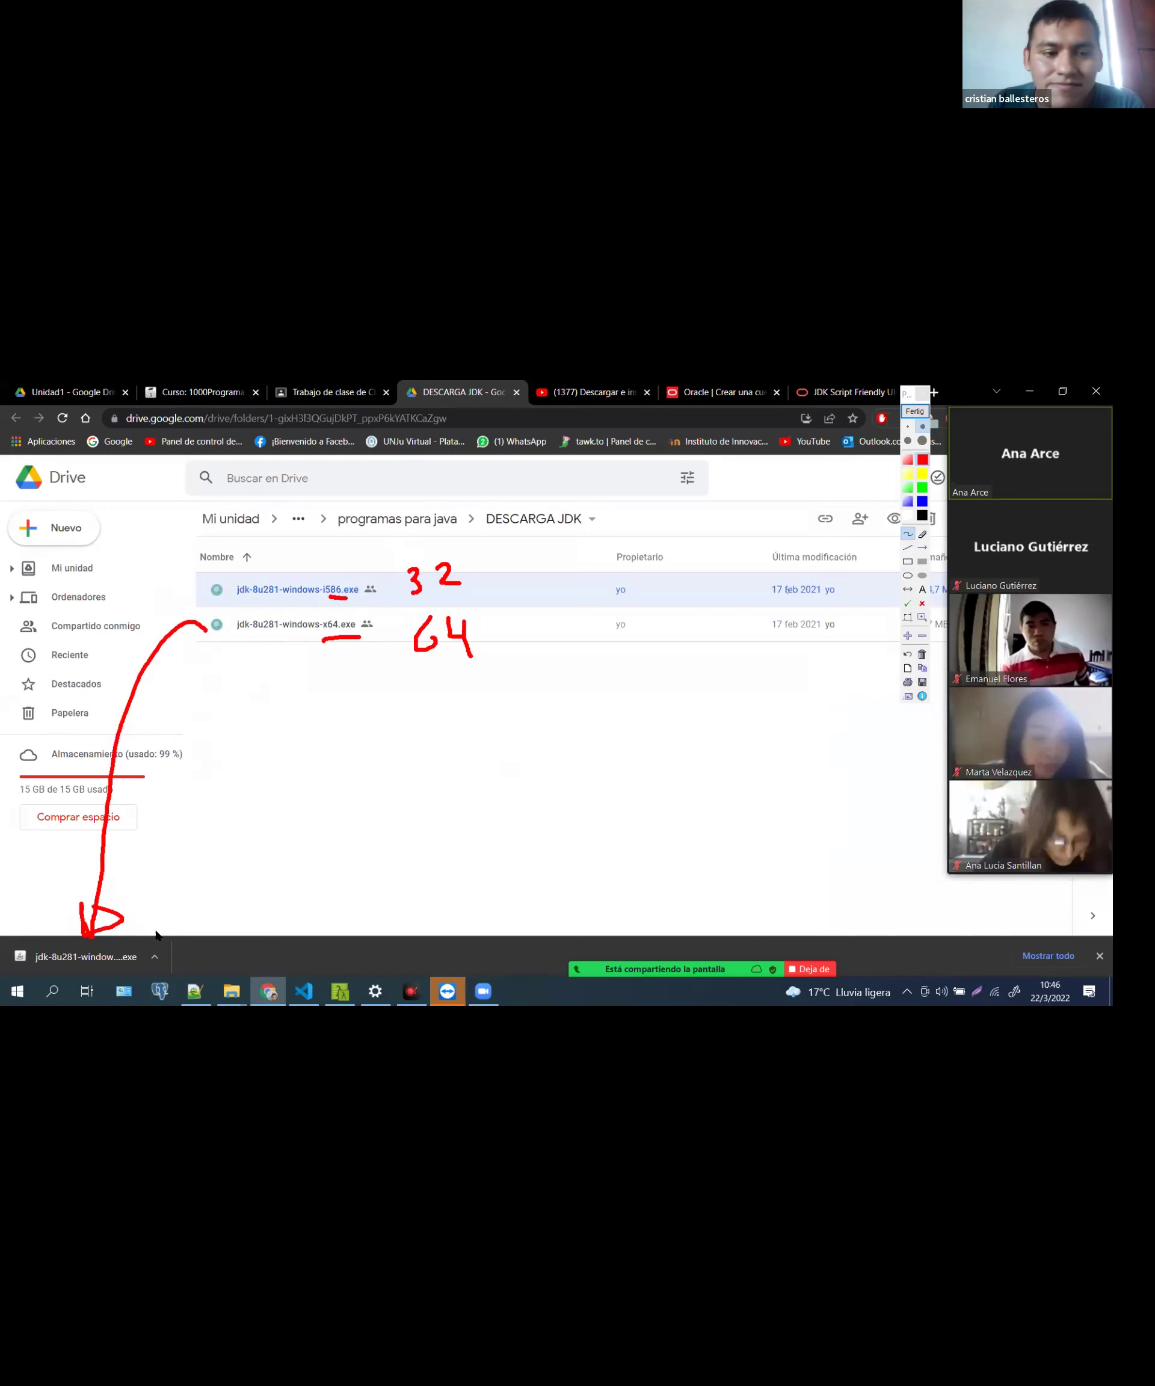
Show the downloaded JDK installer in the Descargas folder, refresh the folder view, and minimize the window
left_click(154, 957)
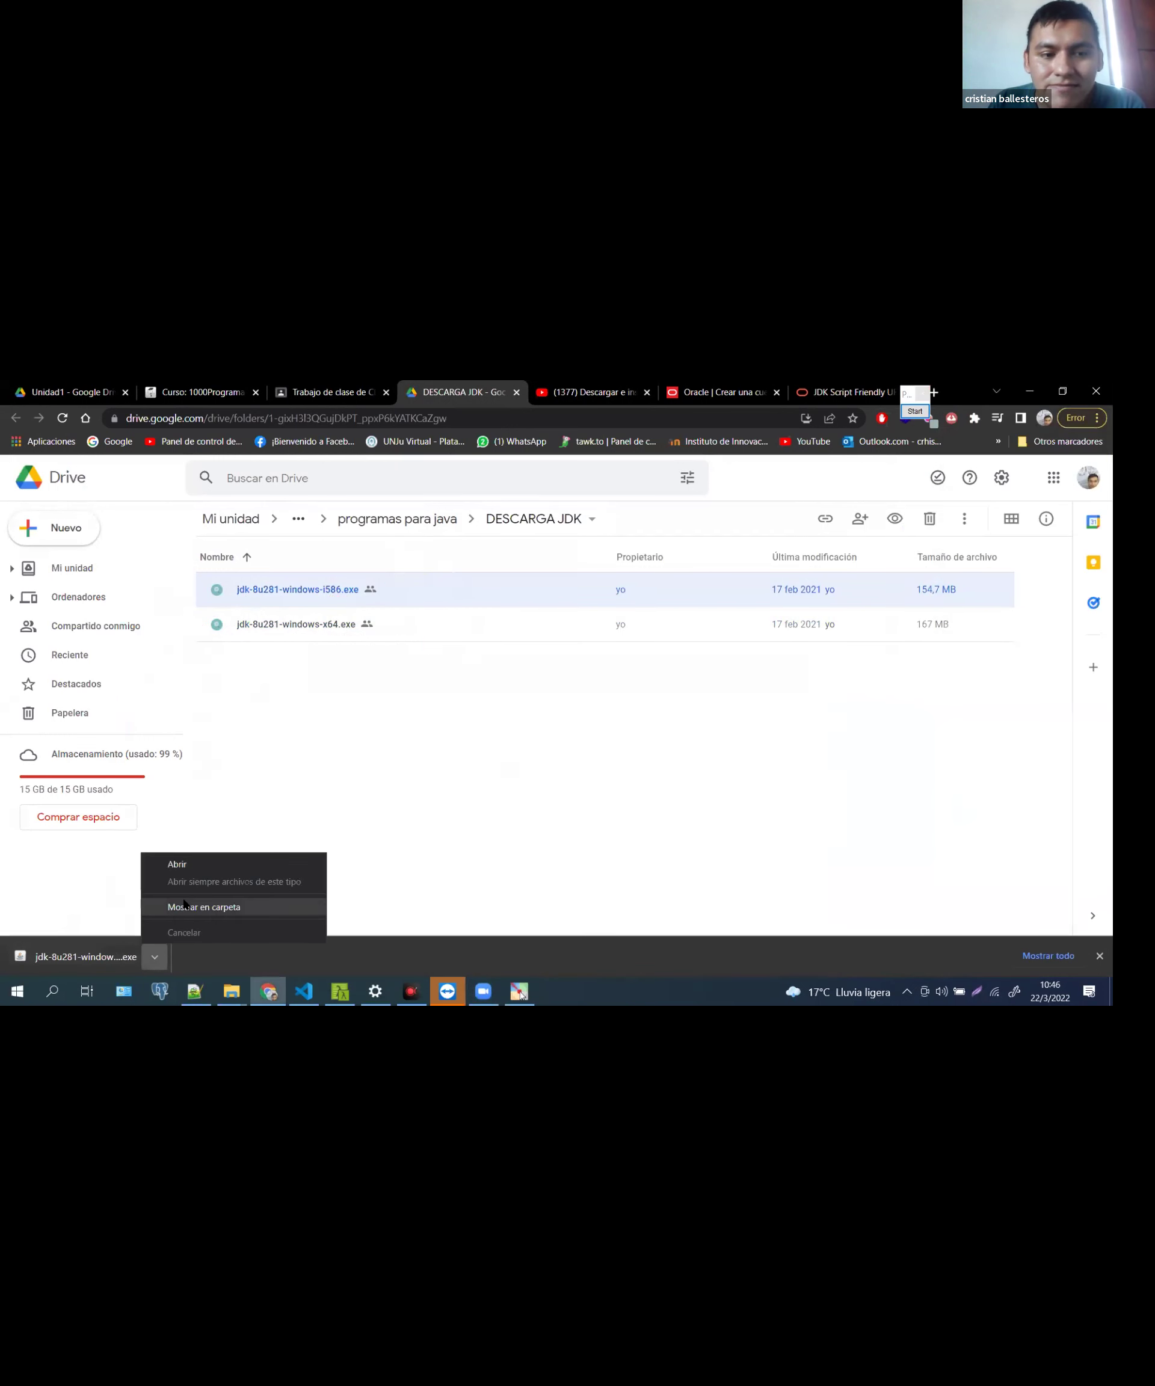
left_click(228, 893)
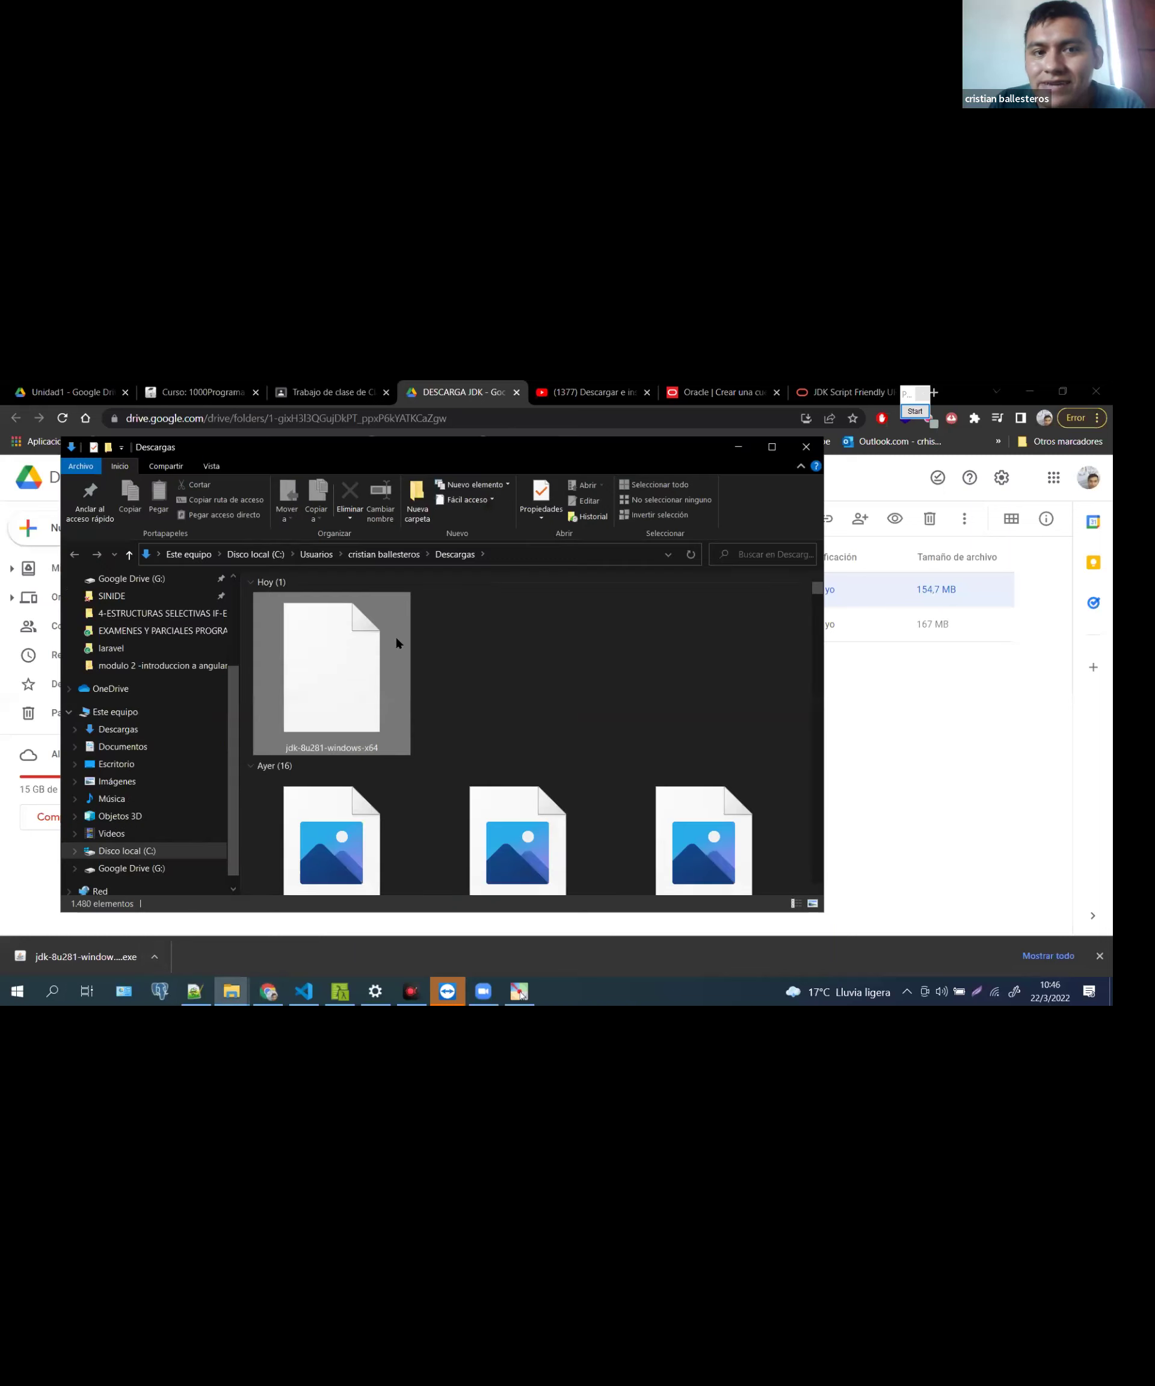
left_click(473, 654)
right_click(474, 654)
left_click(496, 715)
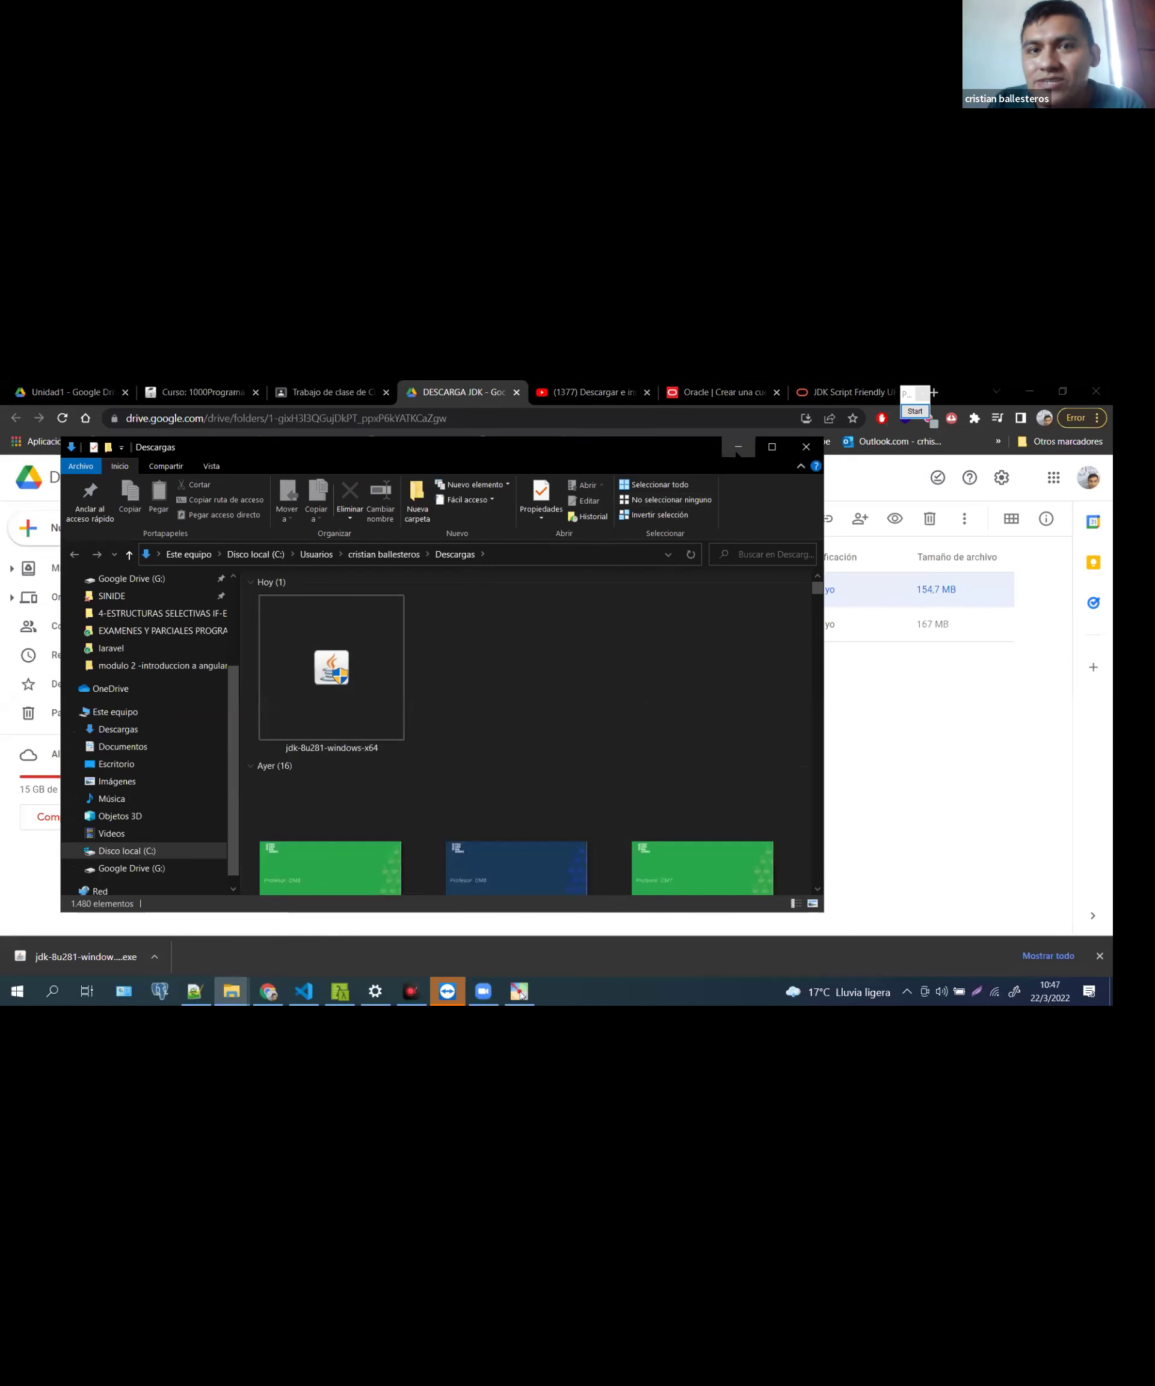
left_click(738, 447)
key("ctrl+shift+Tab")
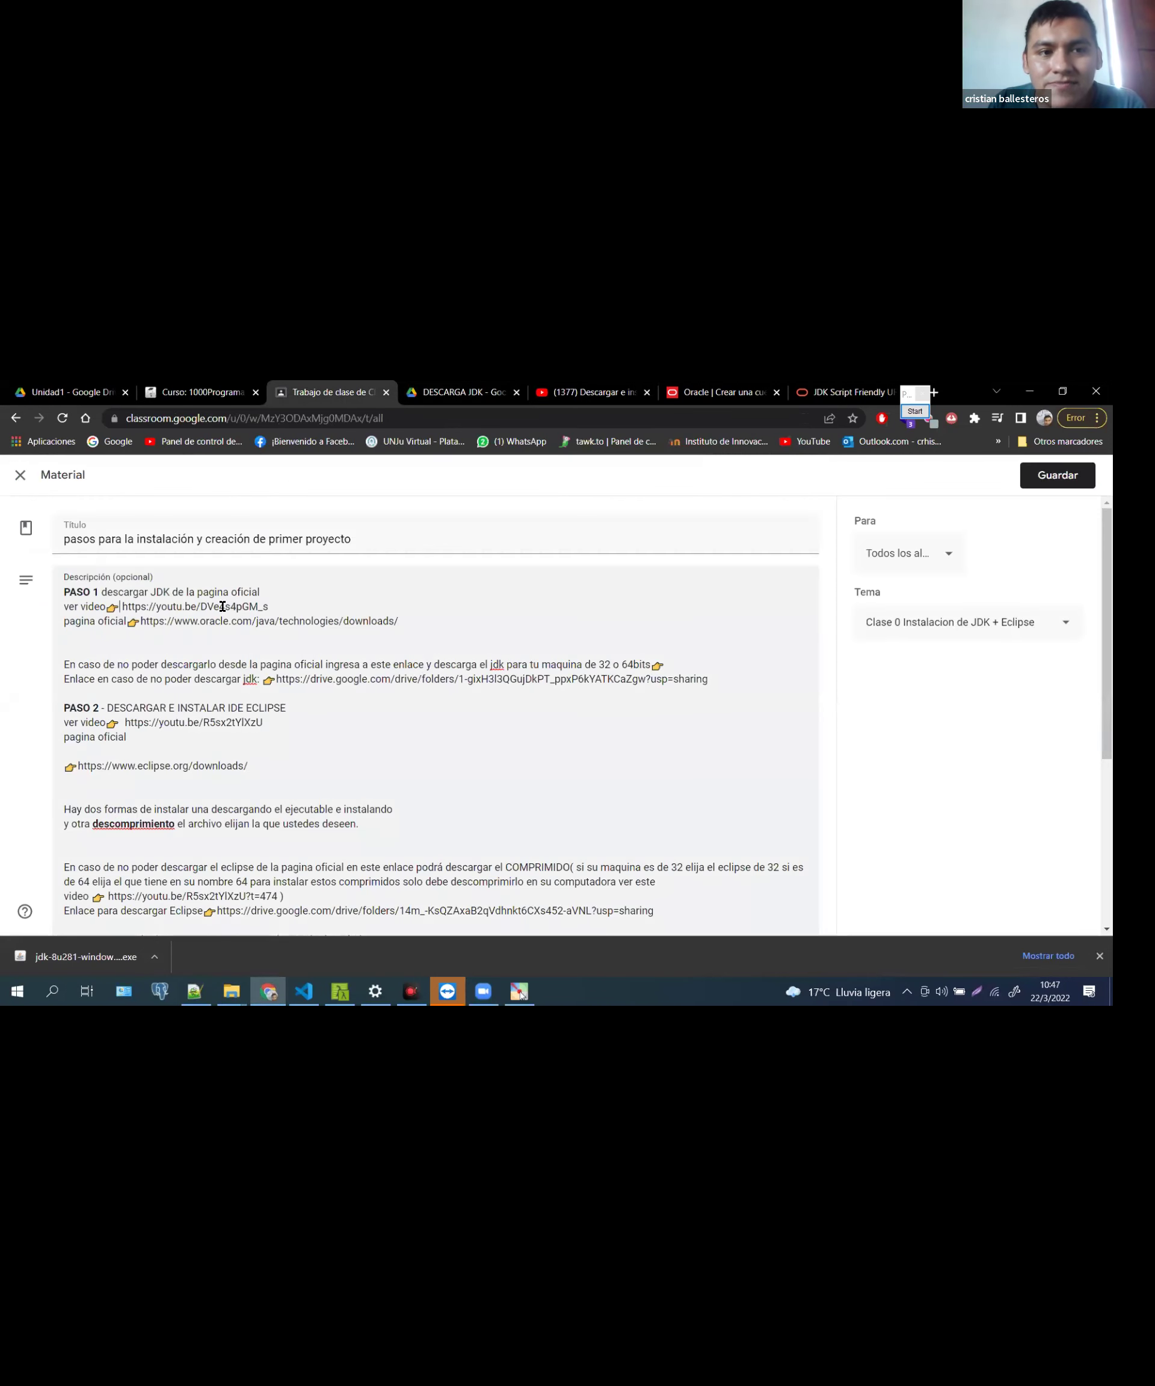
left_click_drag(122, 606, 268, 607)
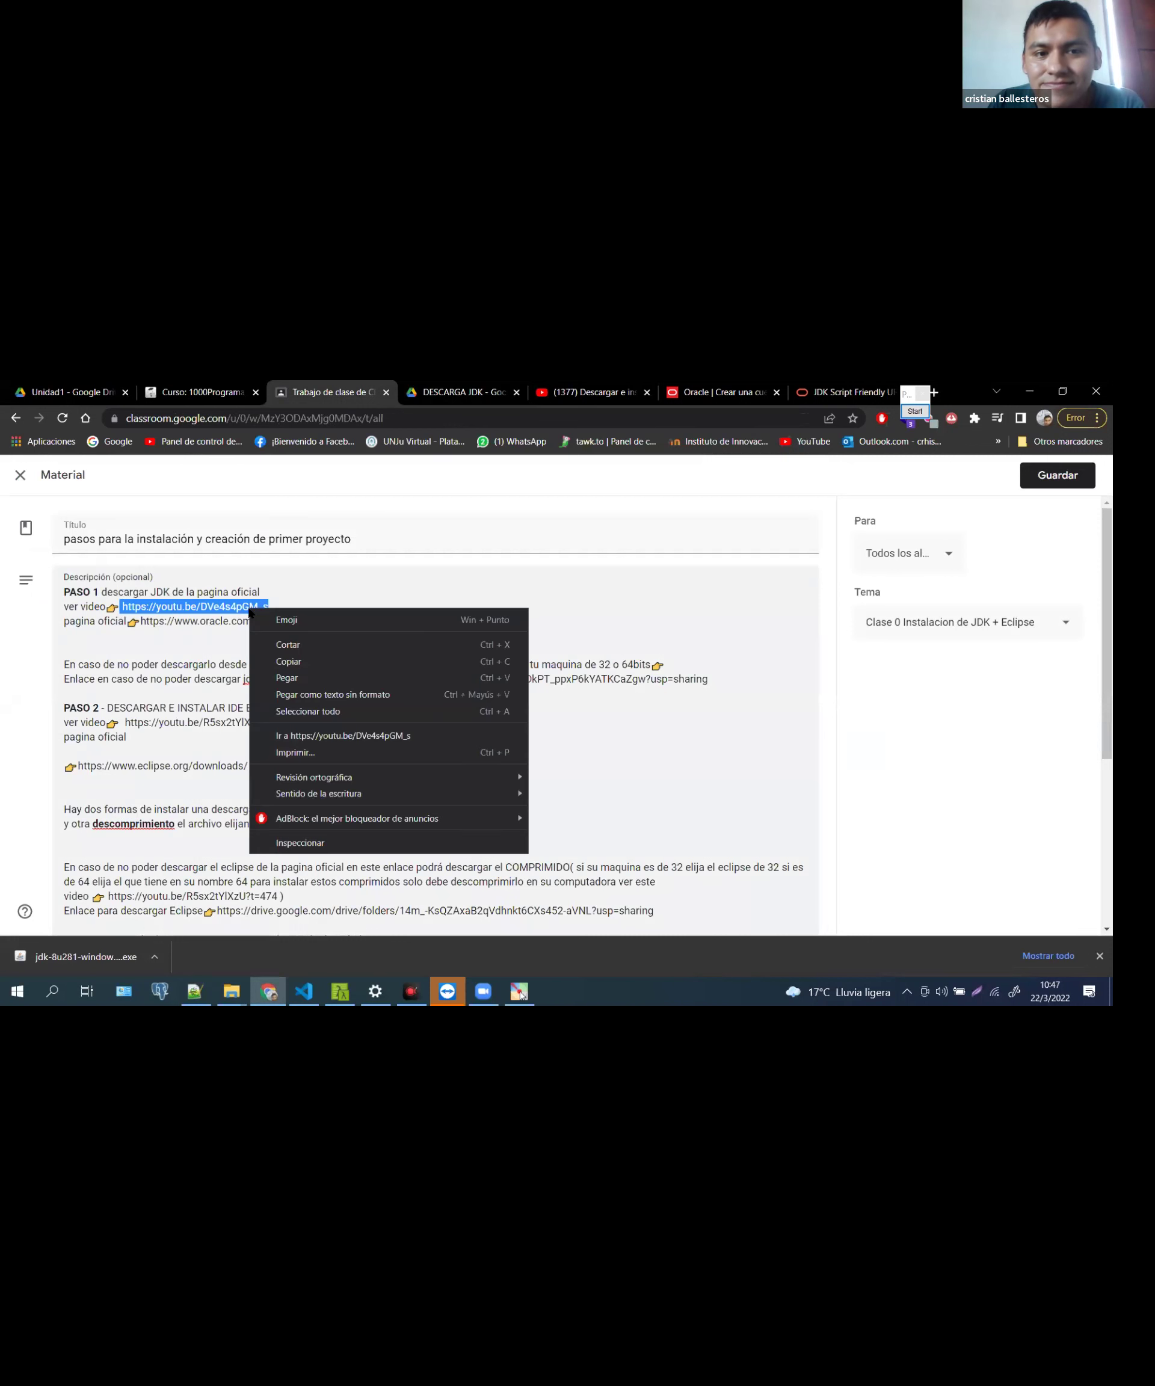
left_click(322, 736)
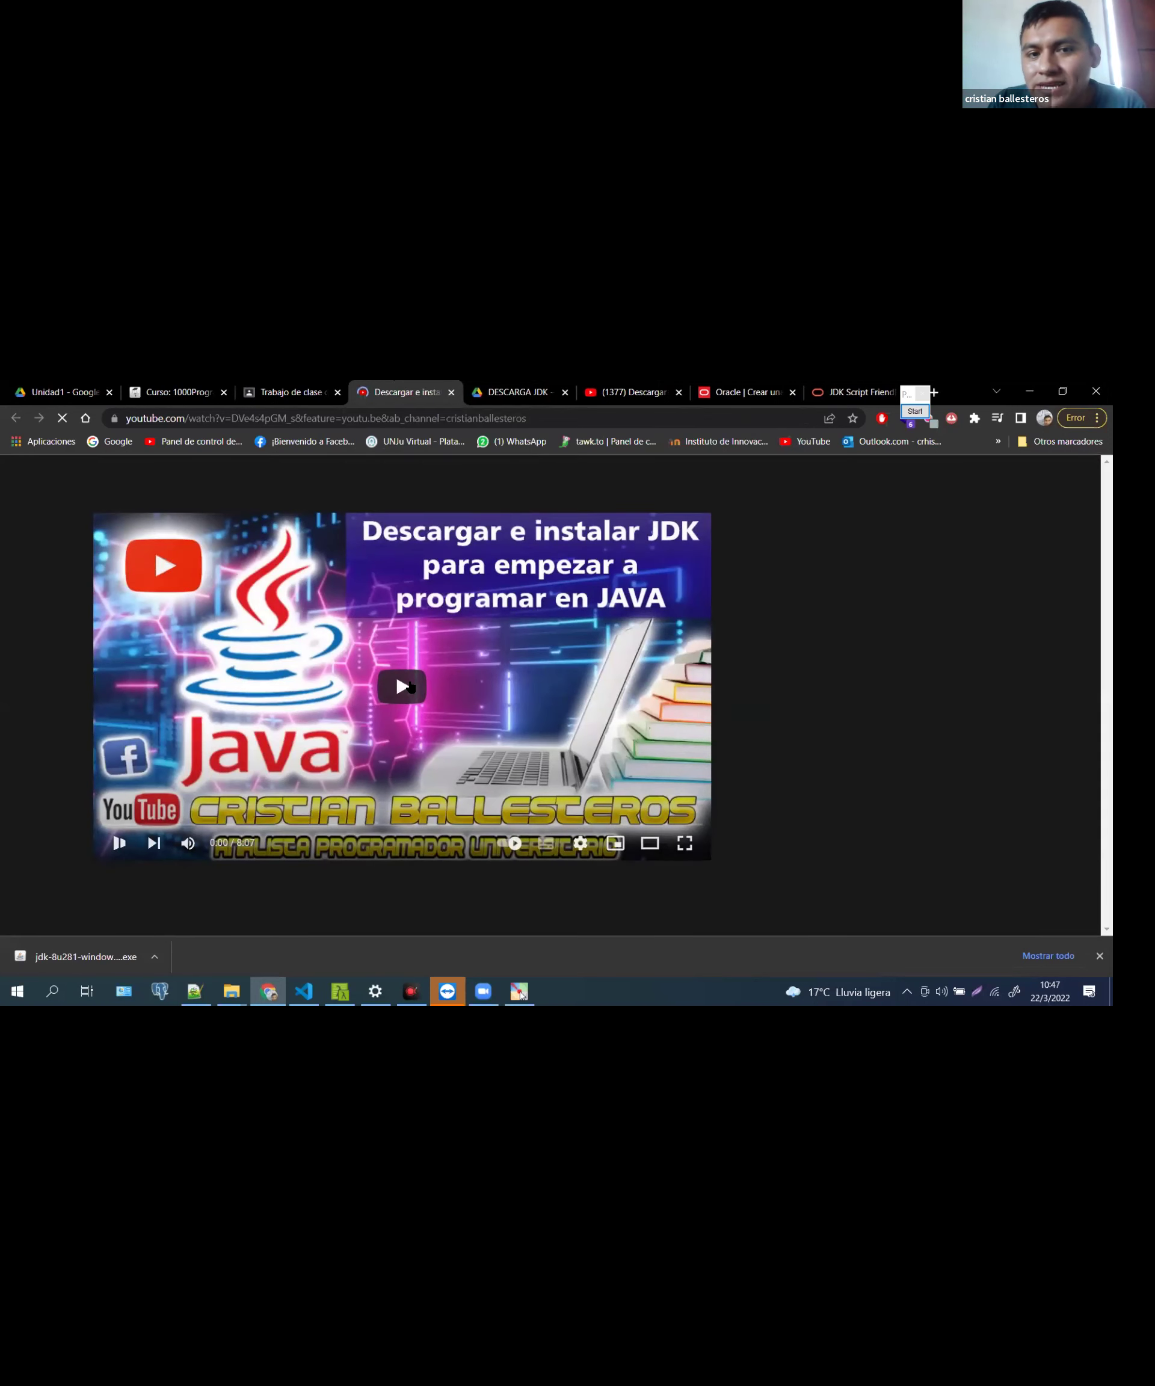
Skip through the video around 2:40 to 3:00 and show the JDK installation full screen, pausing at the Custom Setup window
left_click(294, 827)
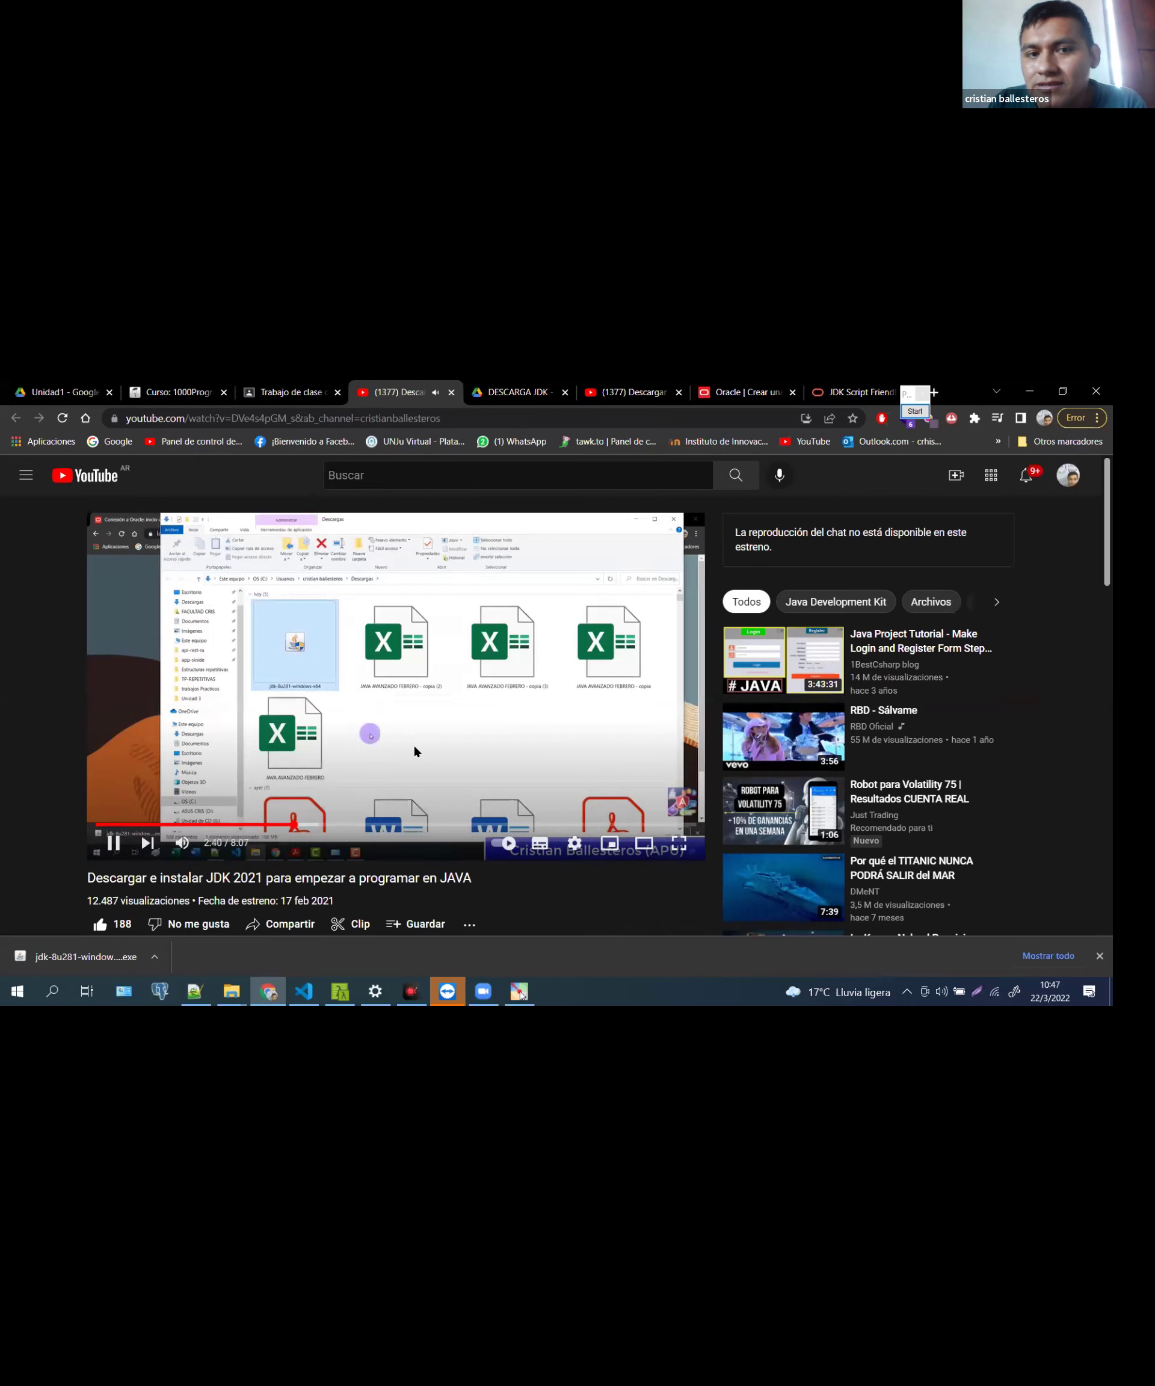
key("space")
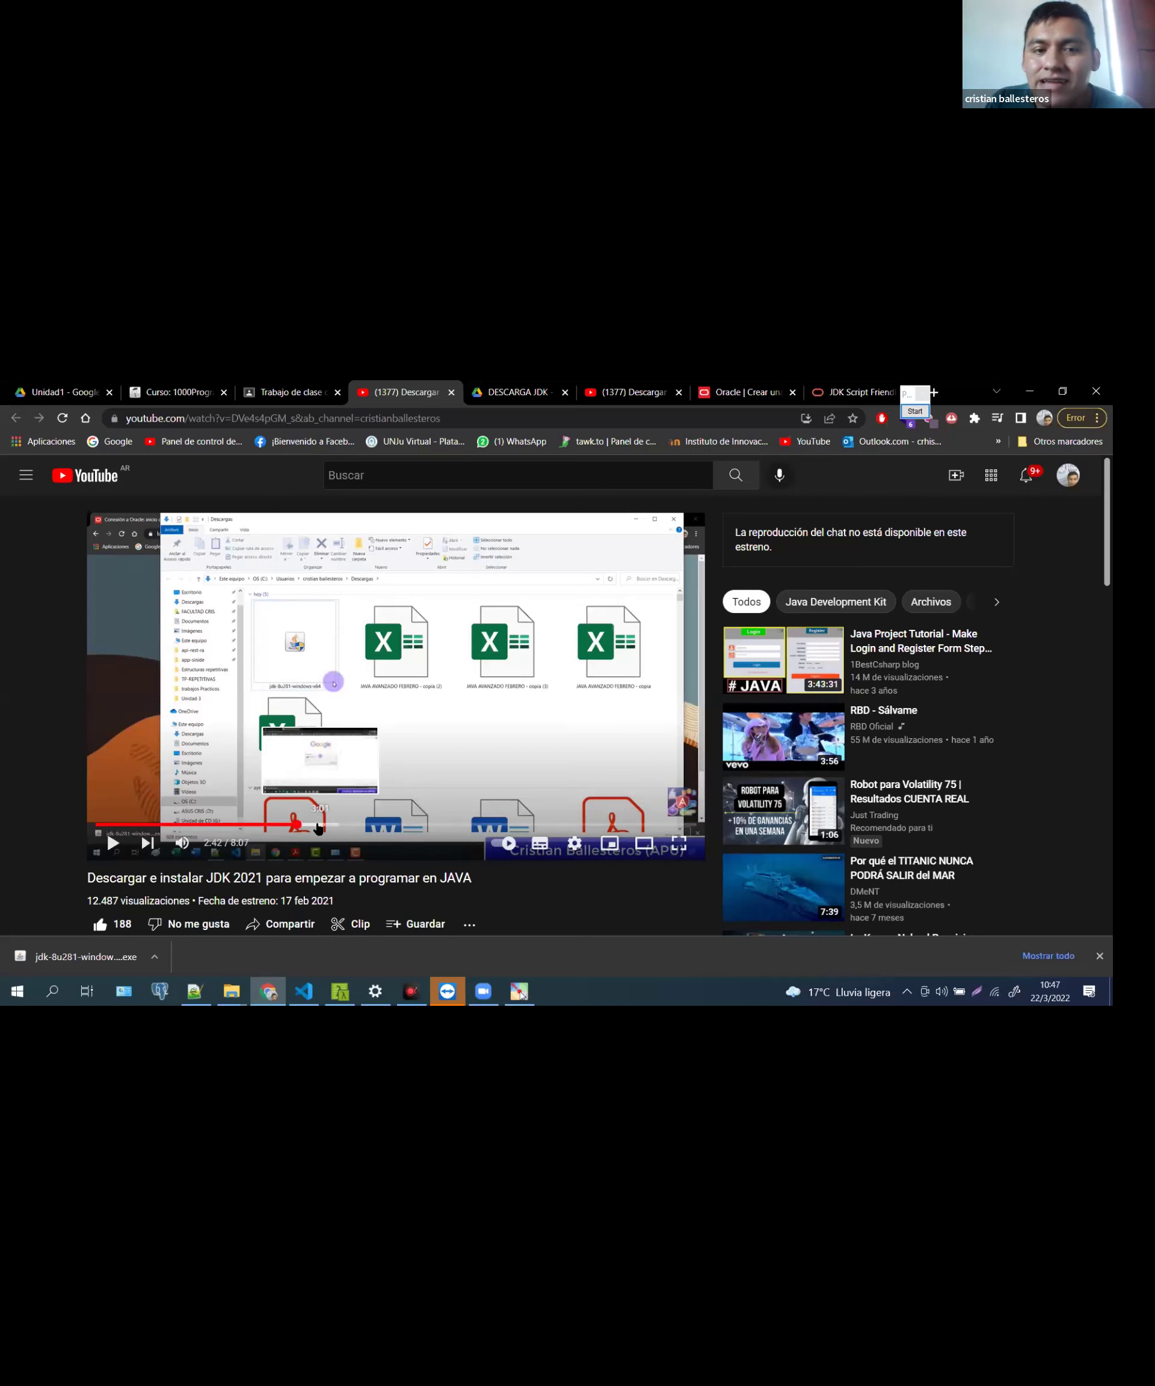
left_click(318, 824)
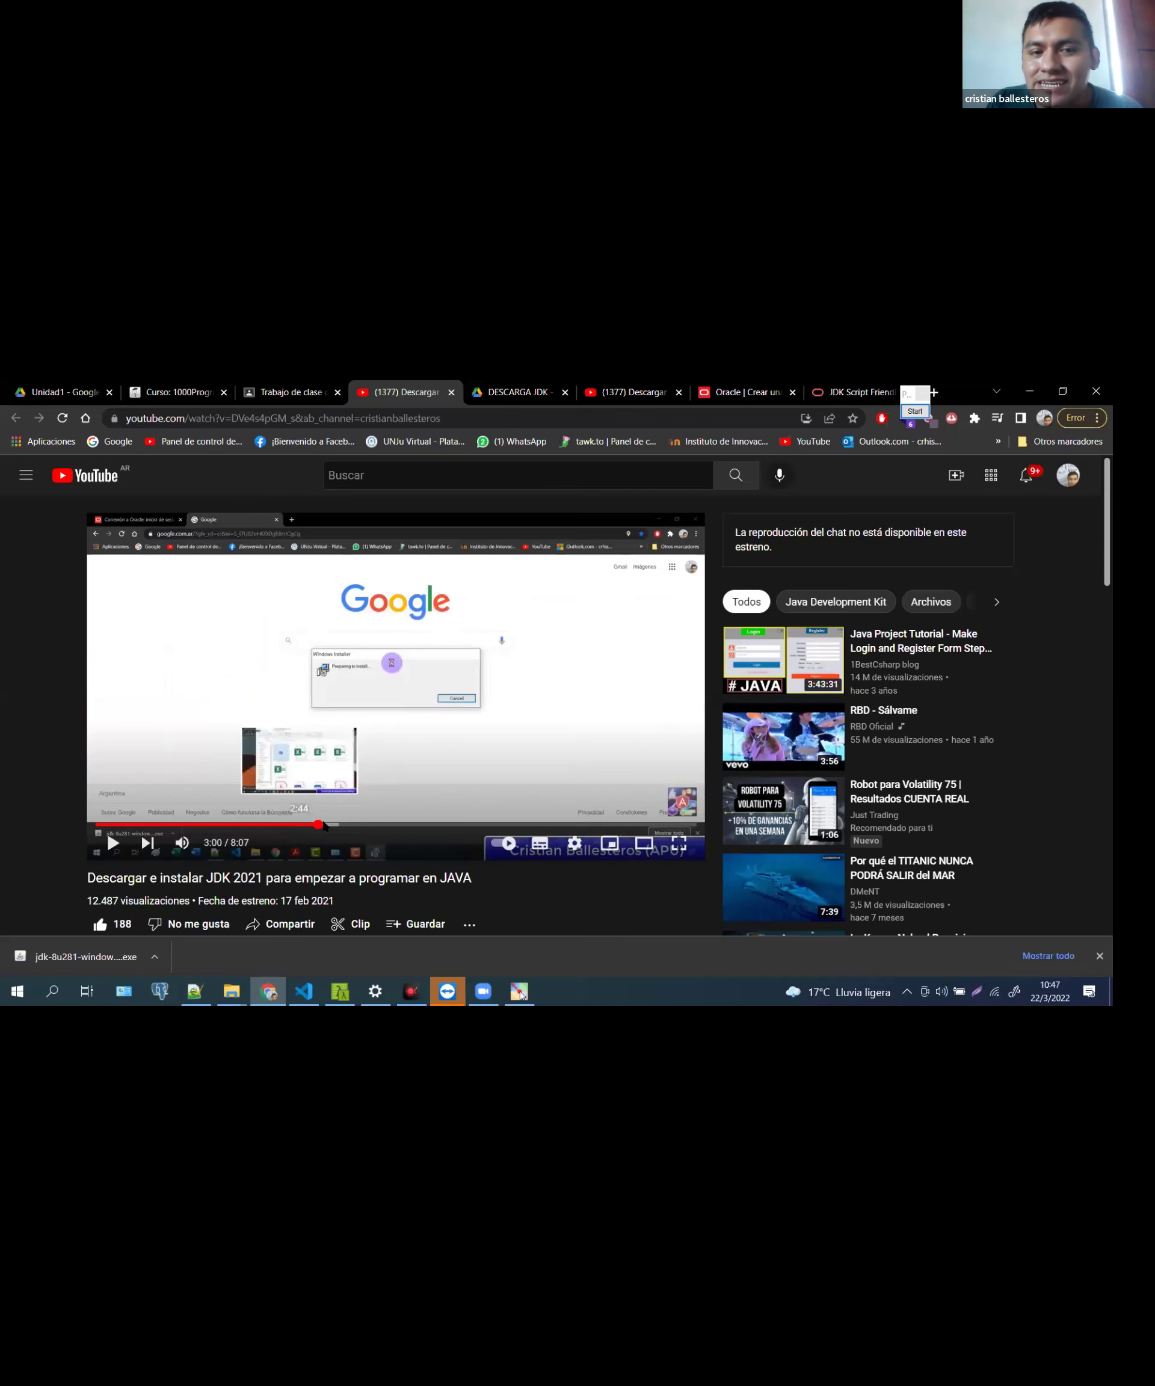
left_click(300, 825)
double_click(561, 667)
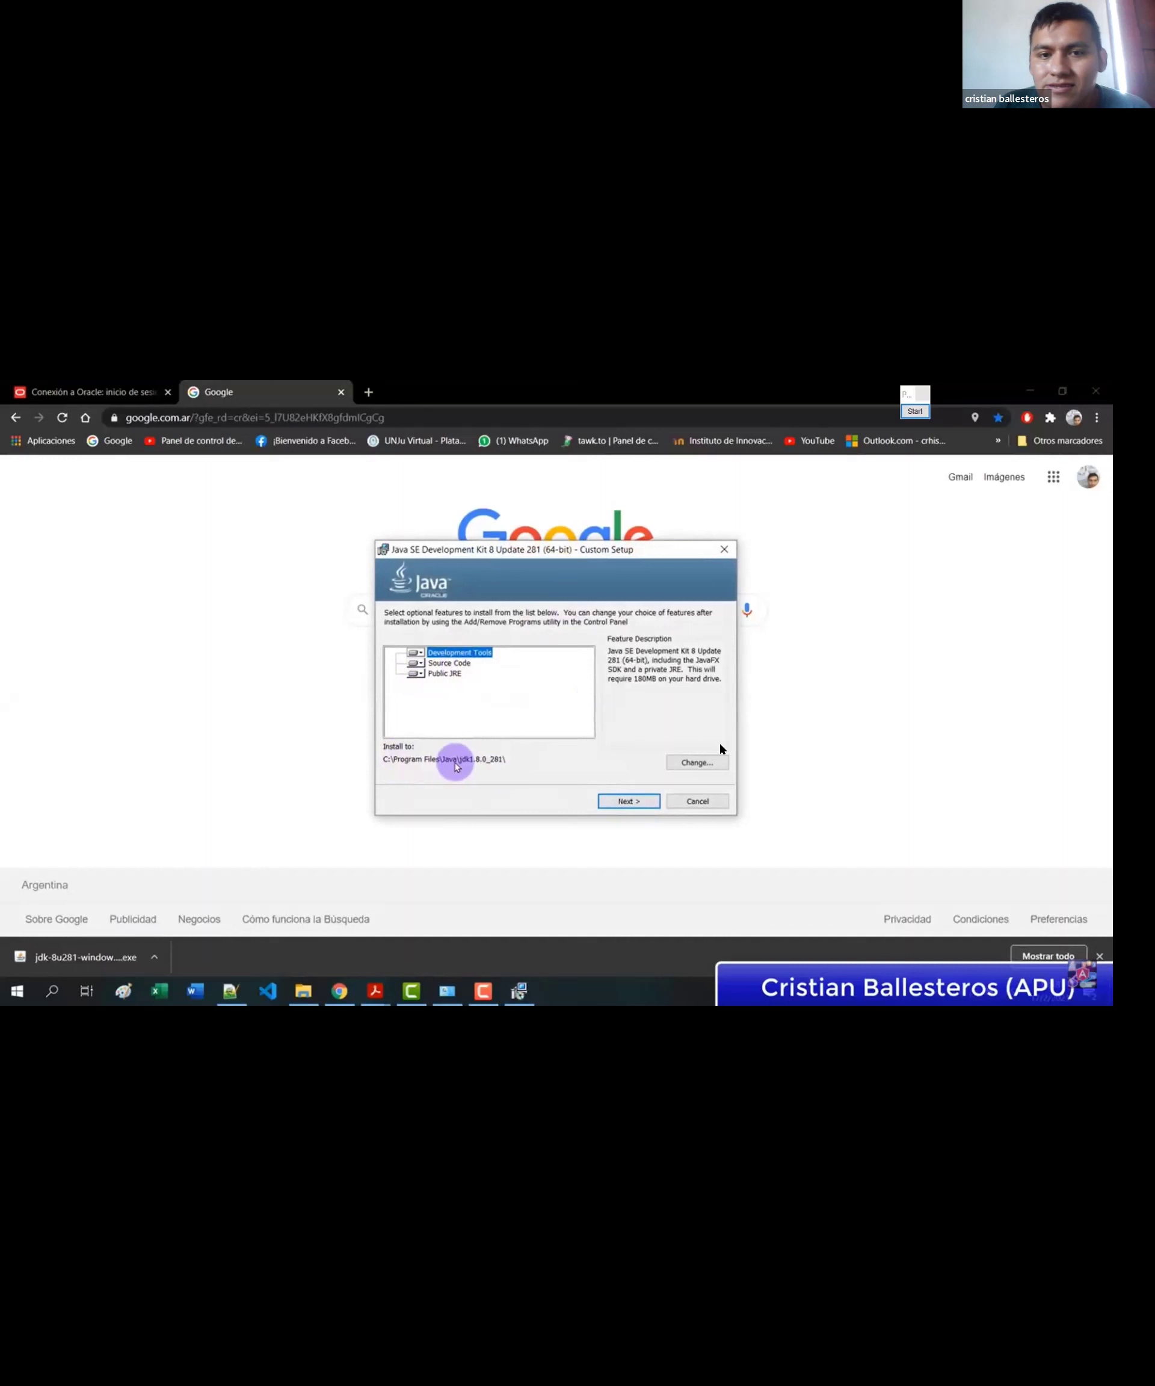
left_click(577, 819)
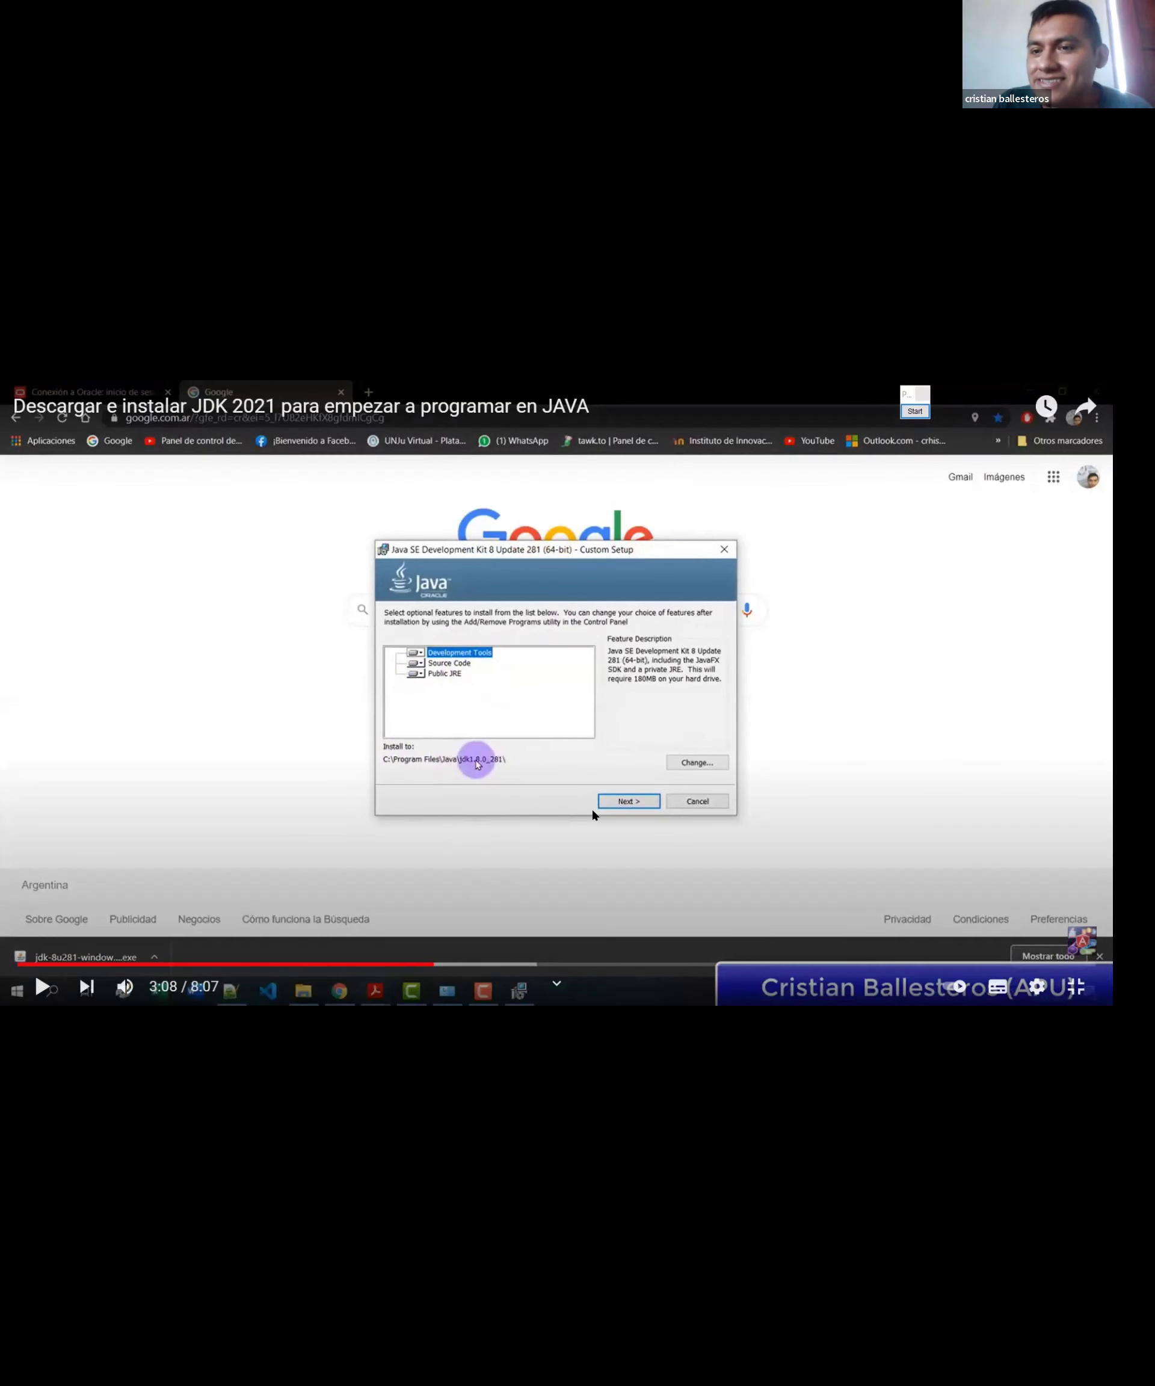
Leave full screen and move the video forward to 5:35, where the JAVA_HOME system variable is created
double_click(559, 791)
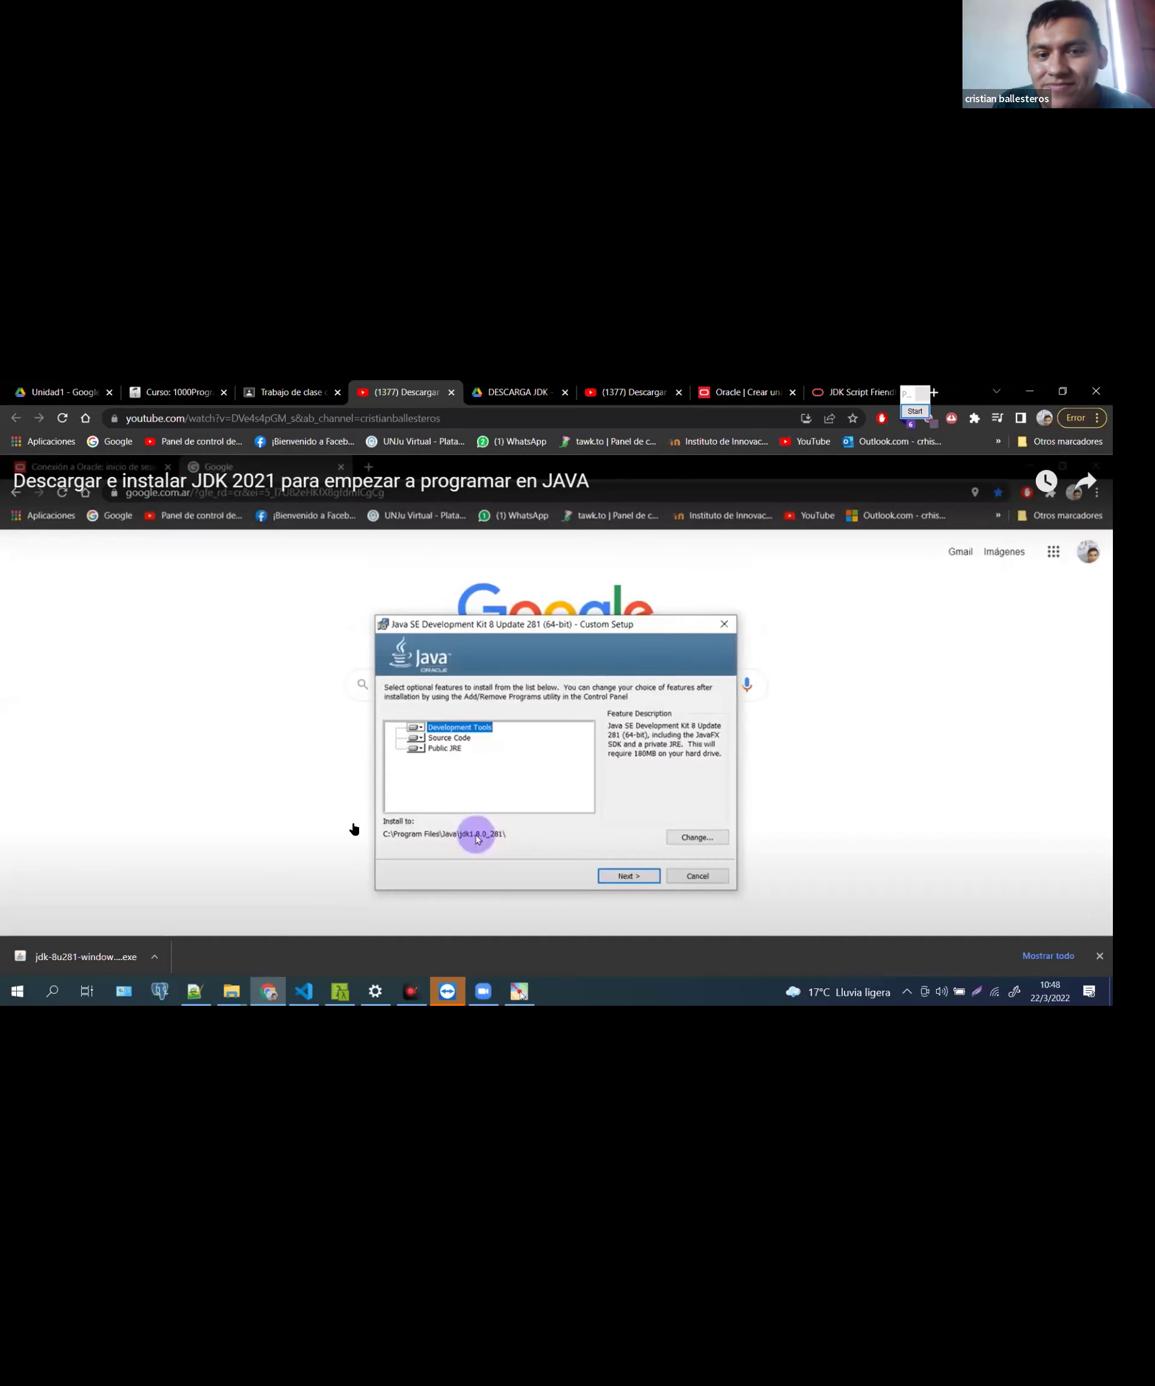
double_click(356, 830)
left_click_drag(390, 826, 510, 826)
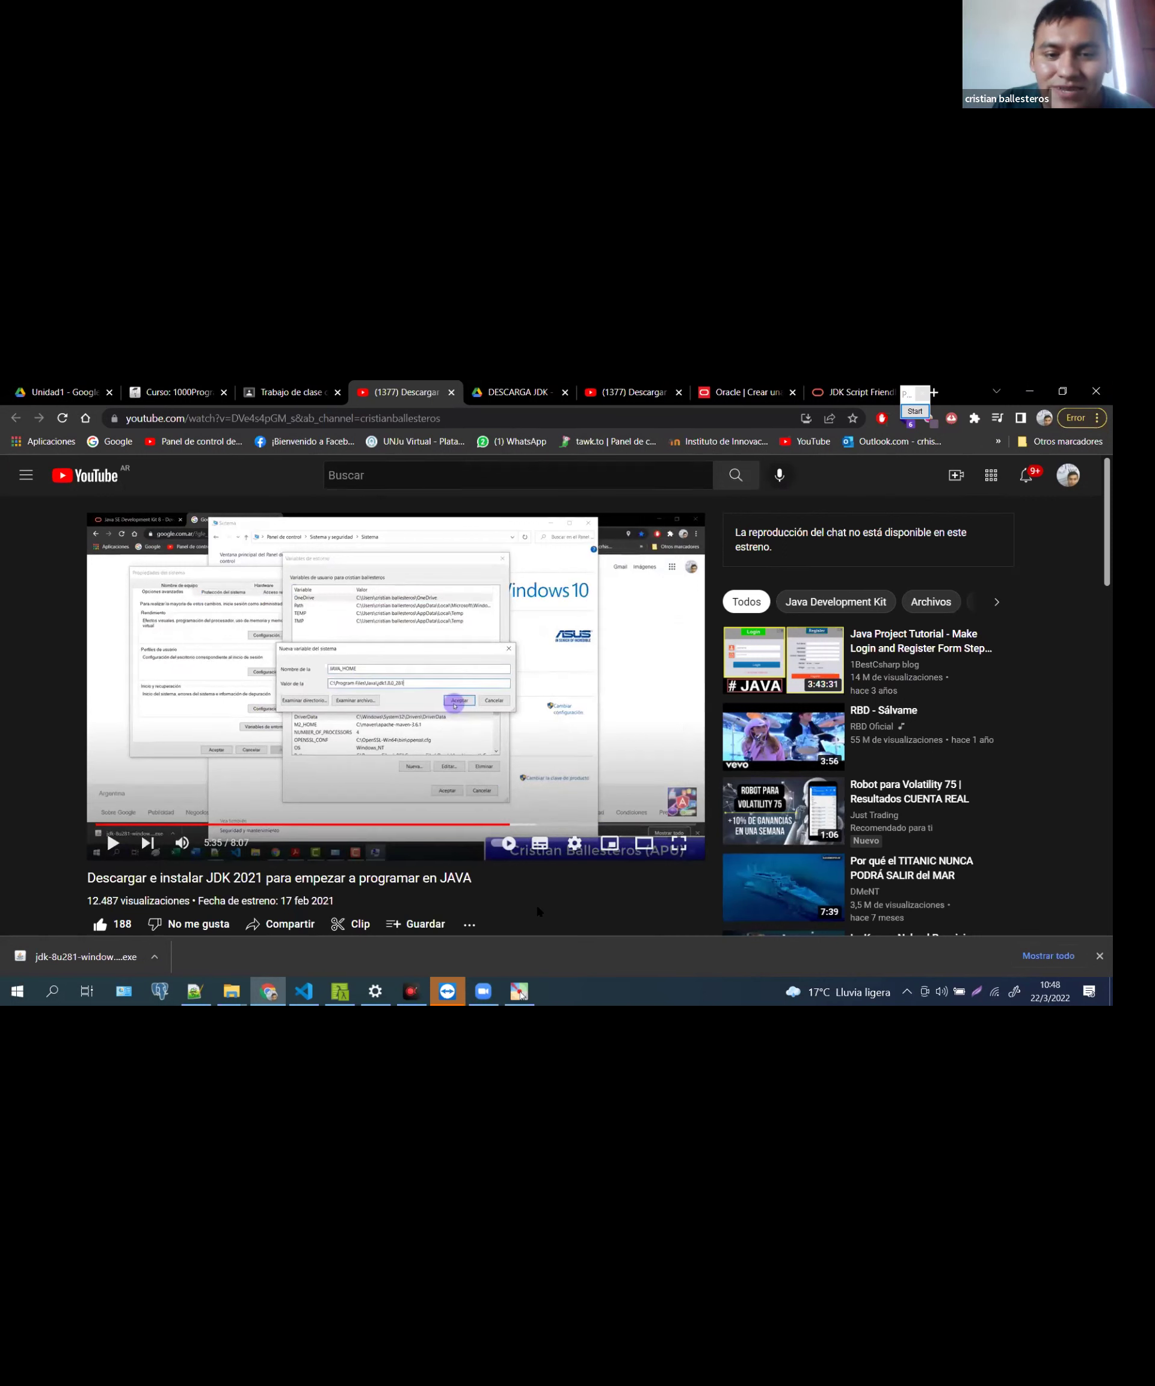
Show the downloaded JDK installer in the Descargas folder again and maximize the window
left_click(154, 956)
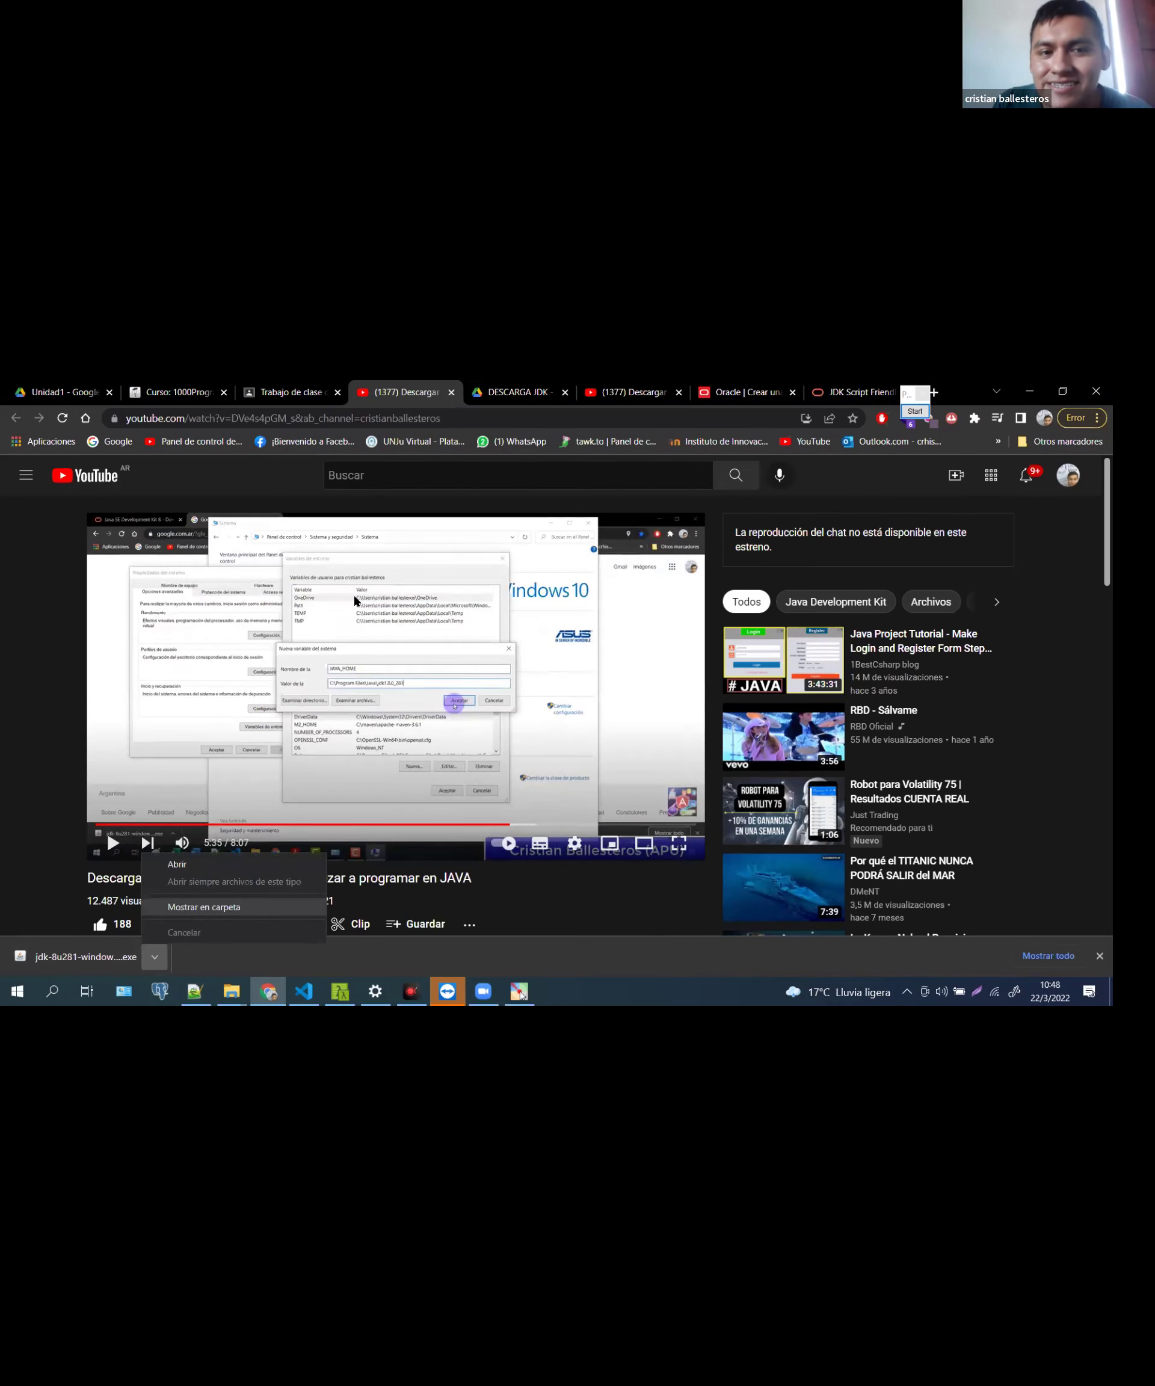
key("Return")
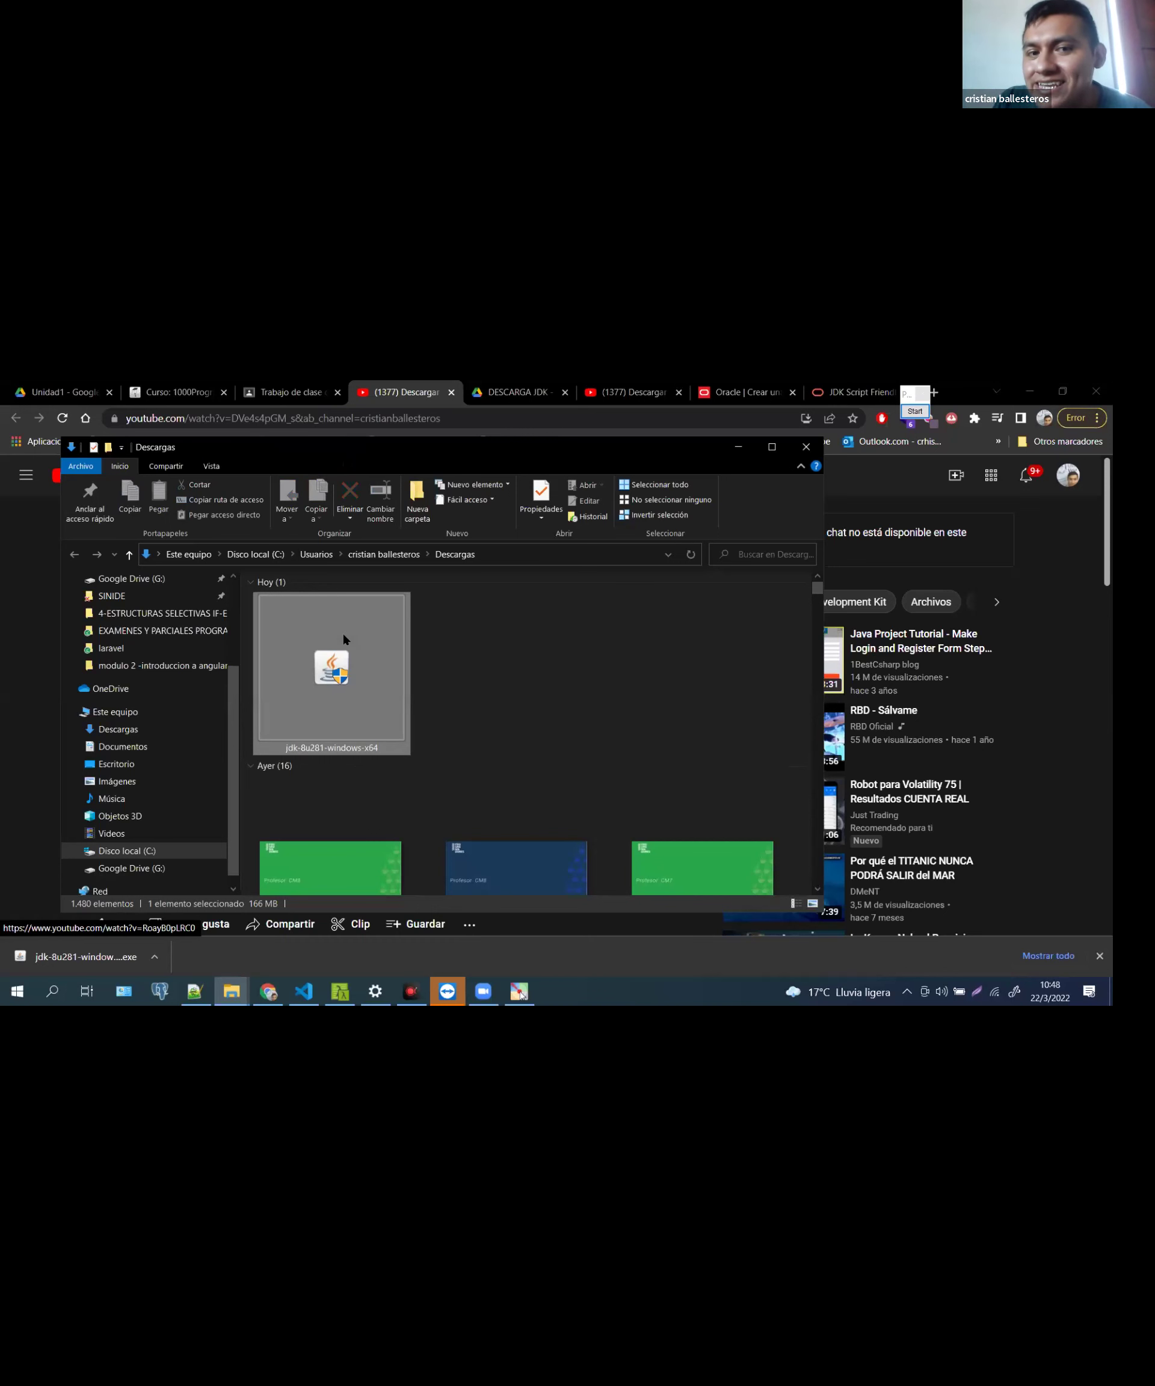
left_click(772, 447)
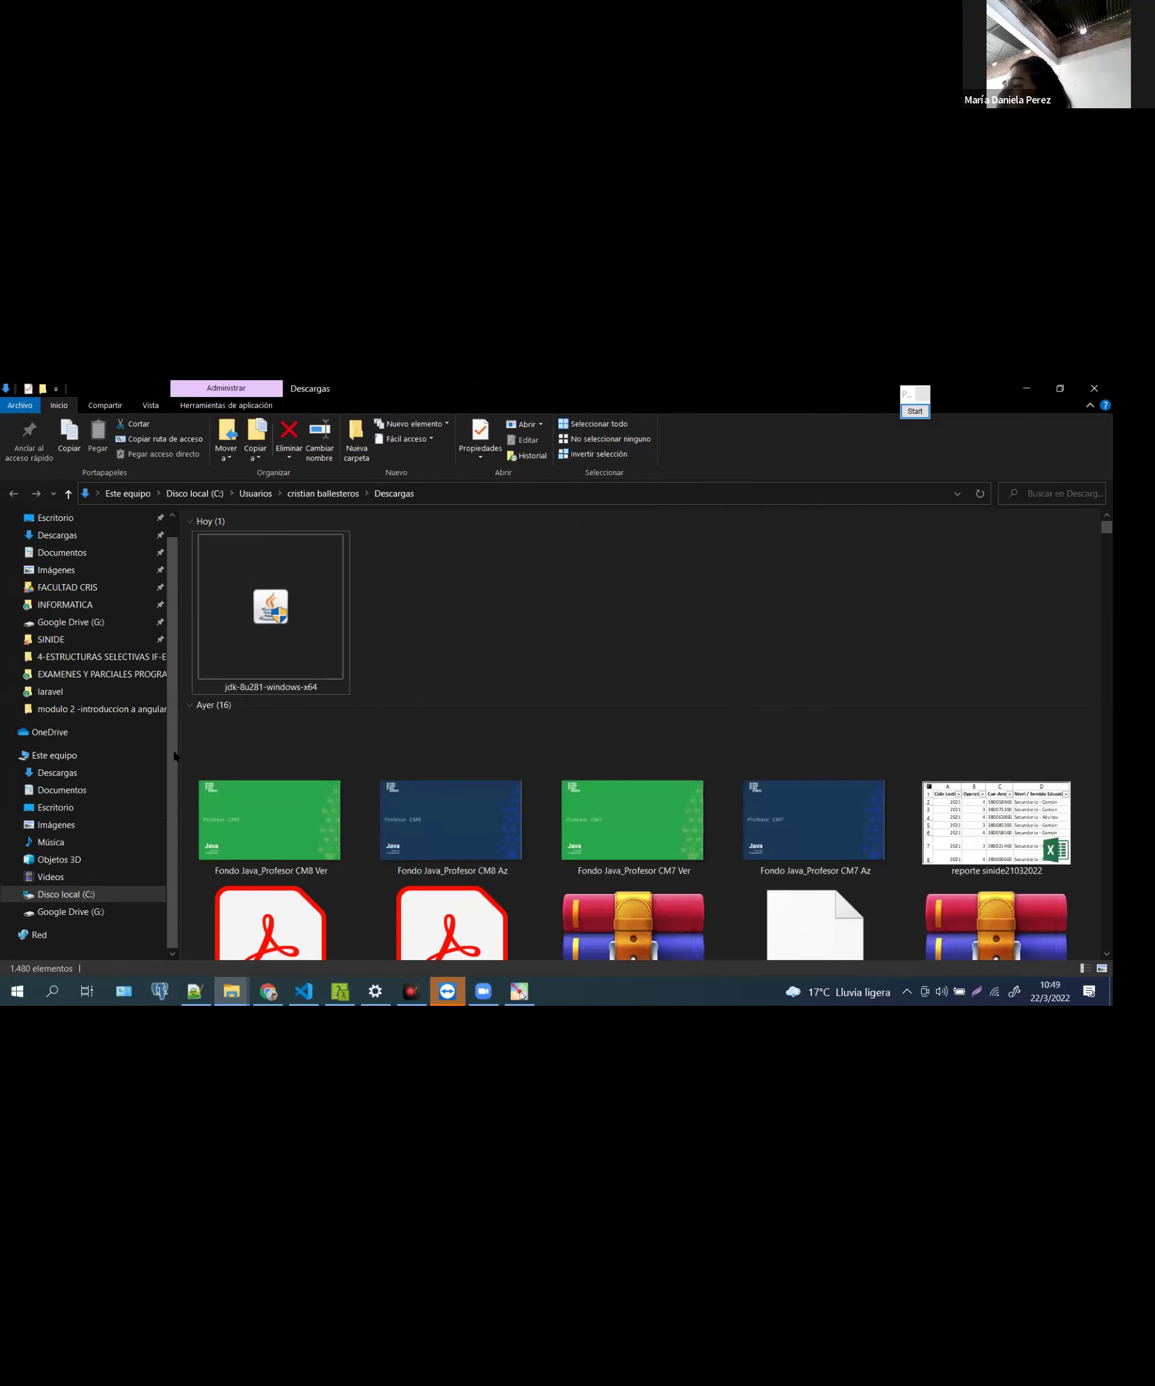
Search Windows for "pan", open Panel de control and go to its Sistema y seguridad category
left_click(56, 993)
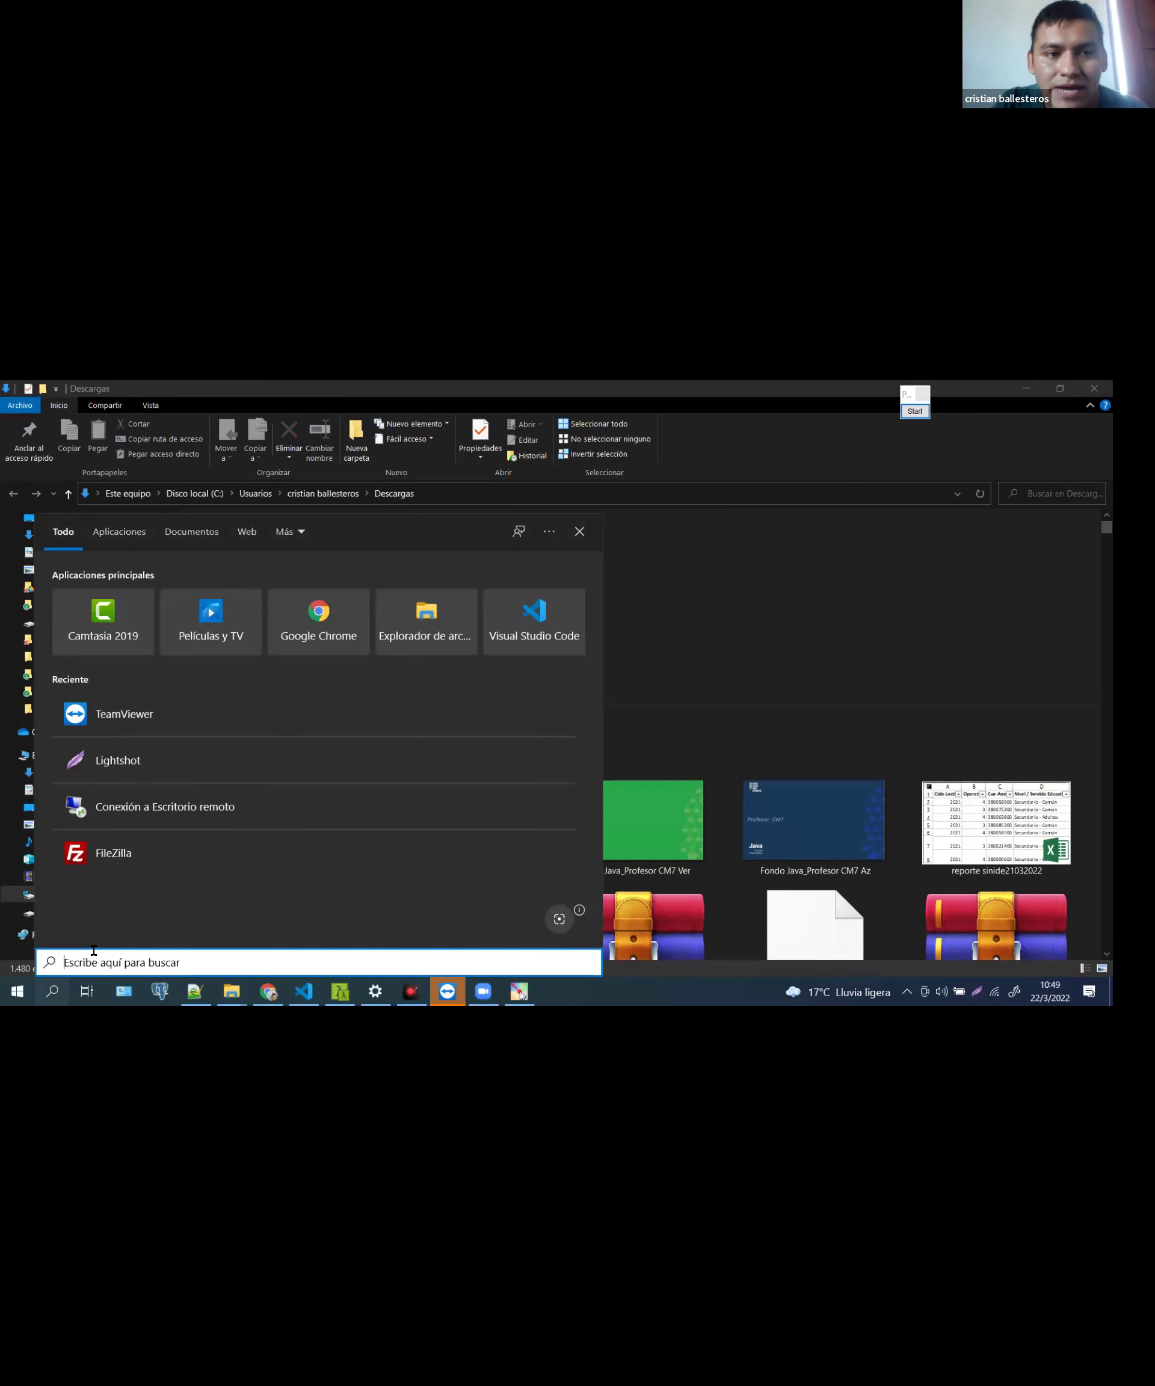
type("pan")
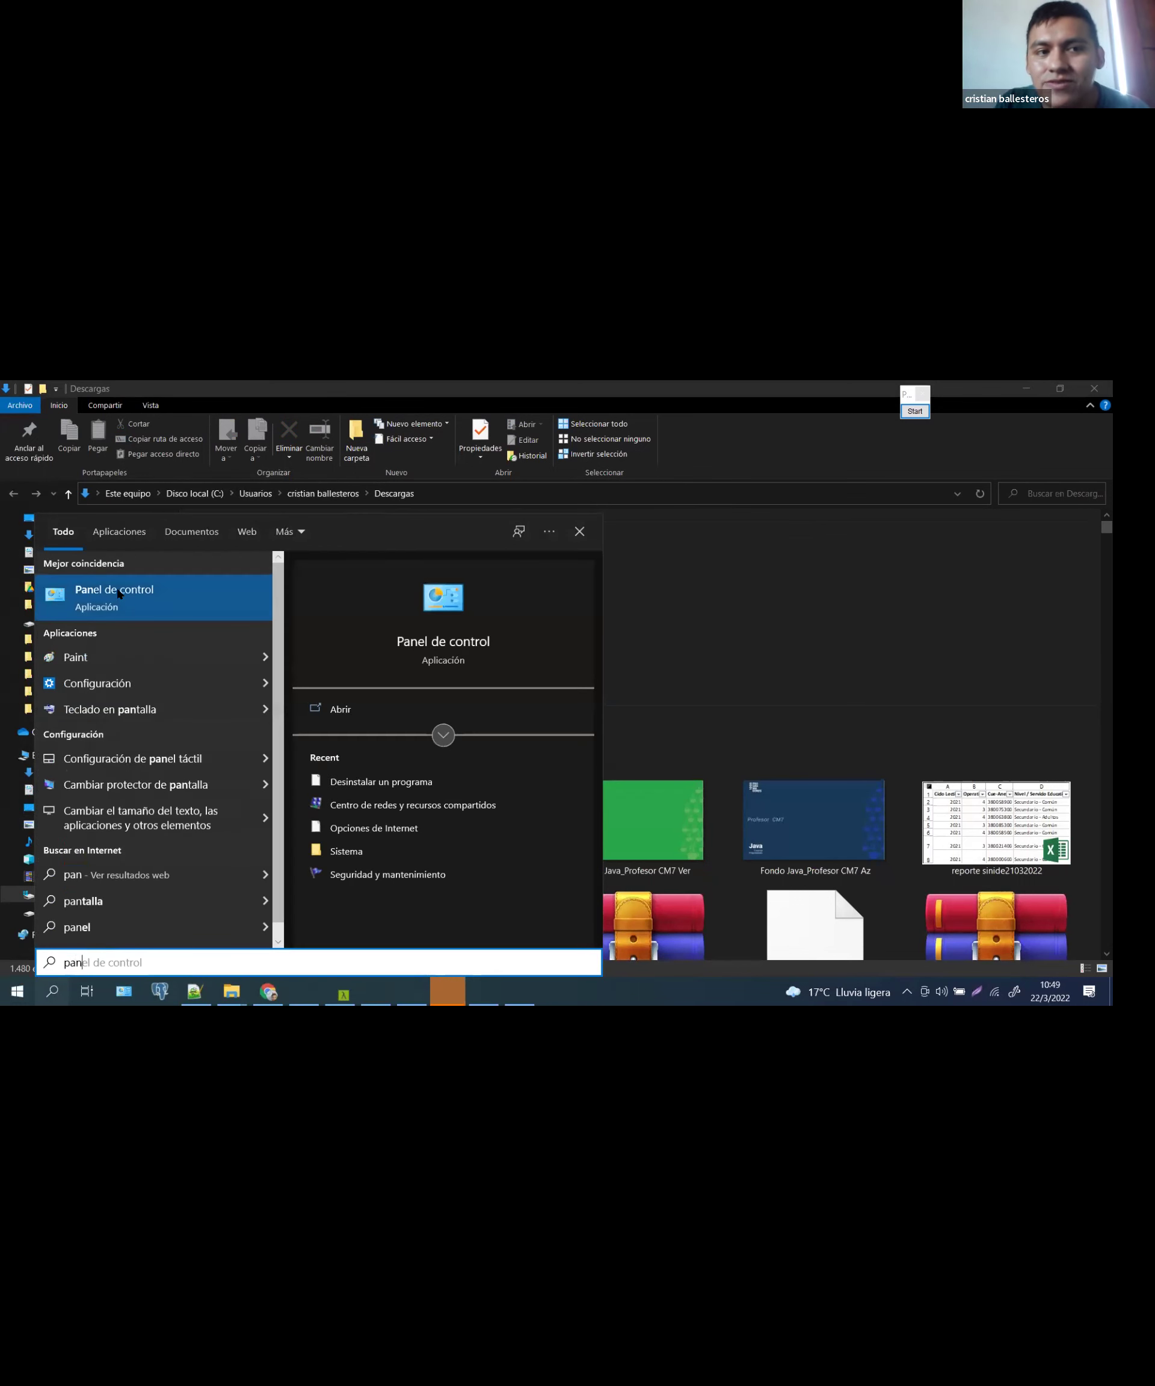
left_click(118, 594)
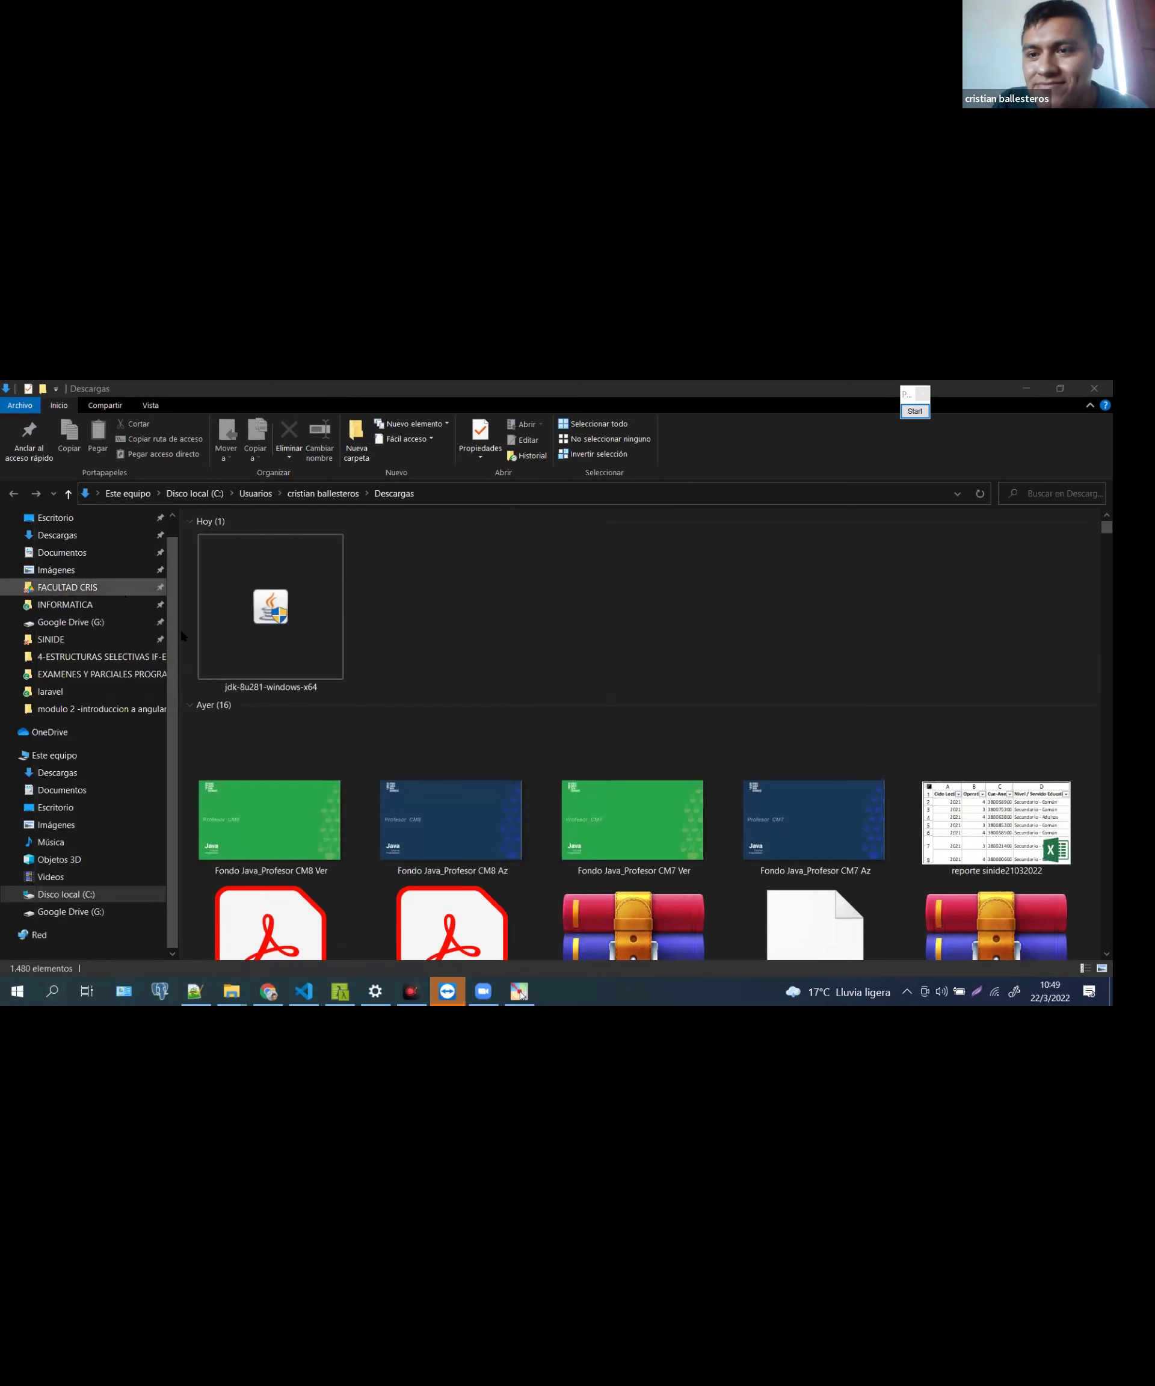
double_click(566, 487)
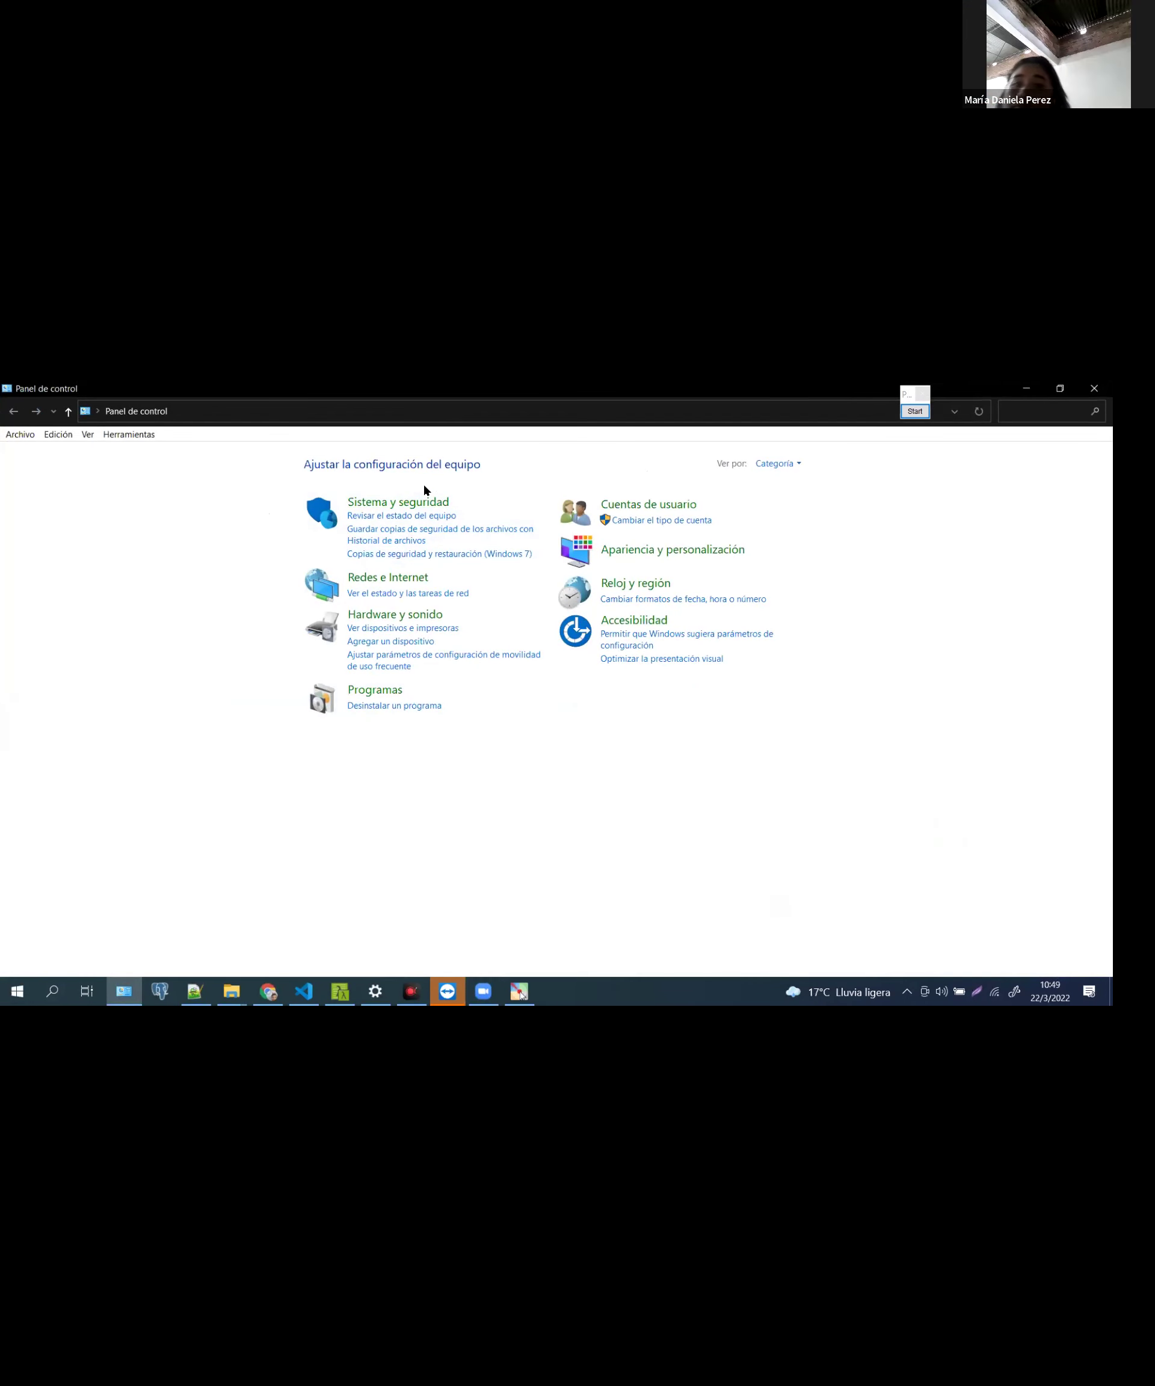
left_click(409, 504)
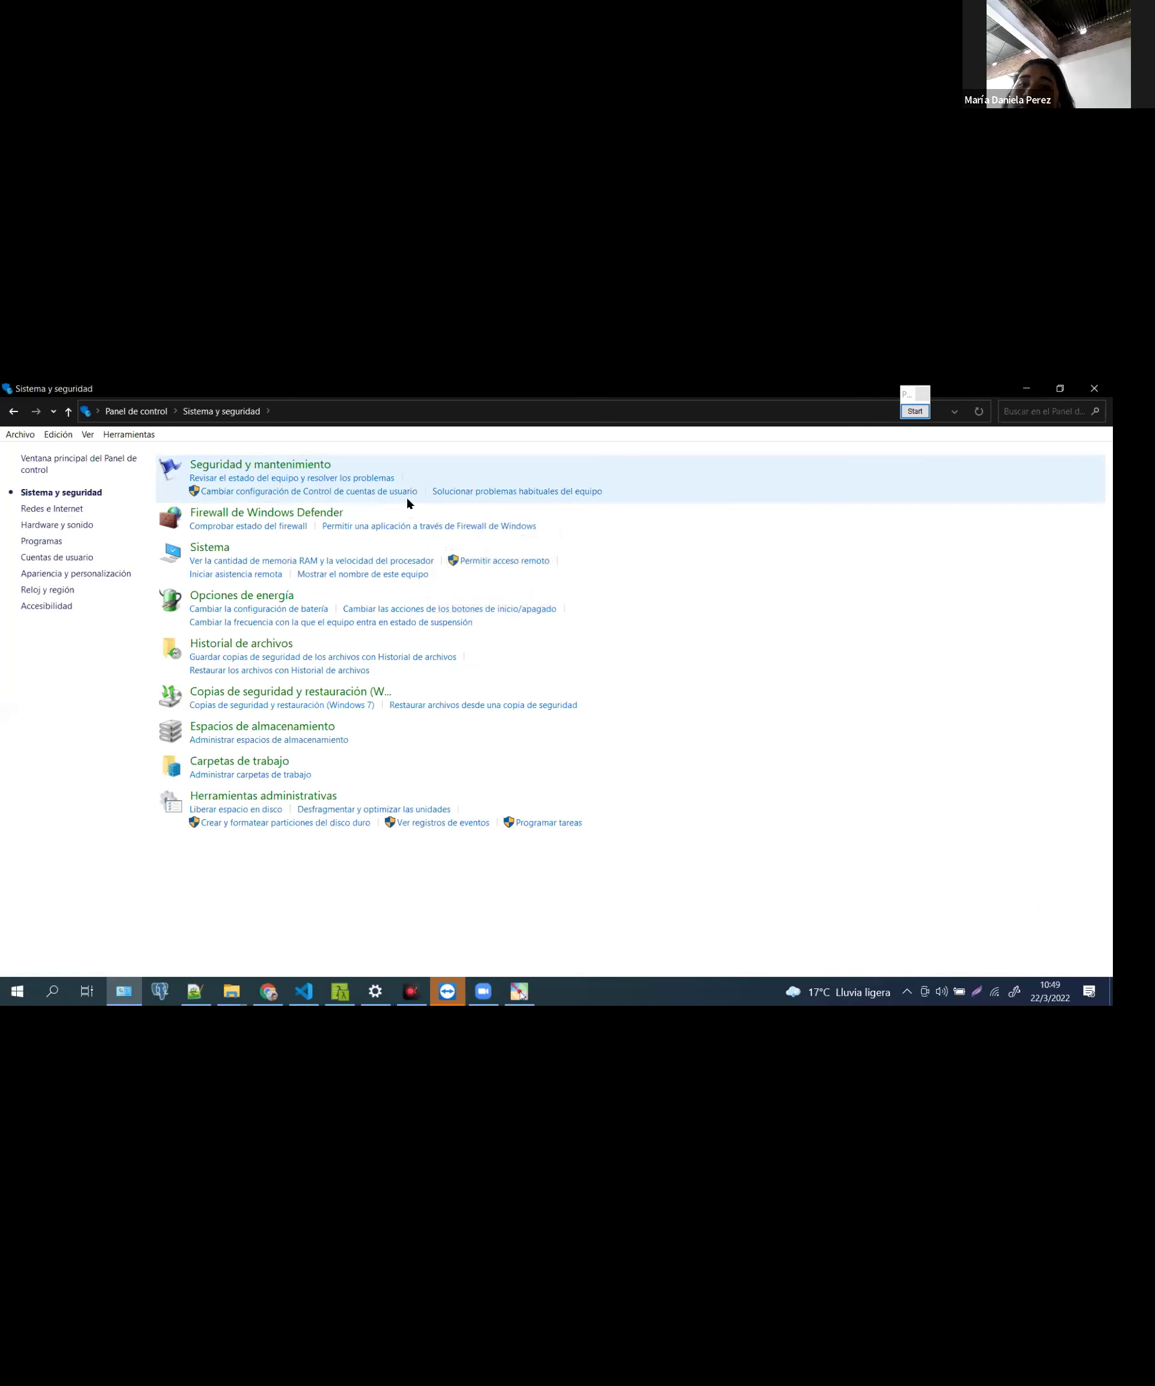
Look through the Sistema category's Acerca de page and its list of settings, and close the Configuración window
left_click(213, 548)
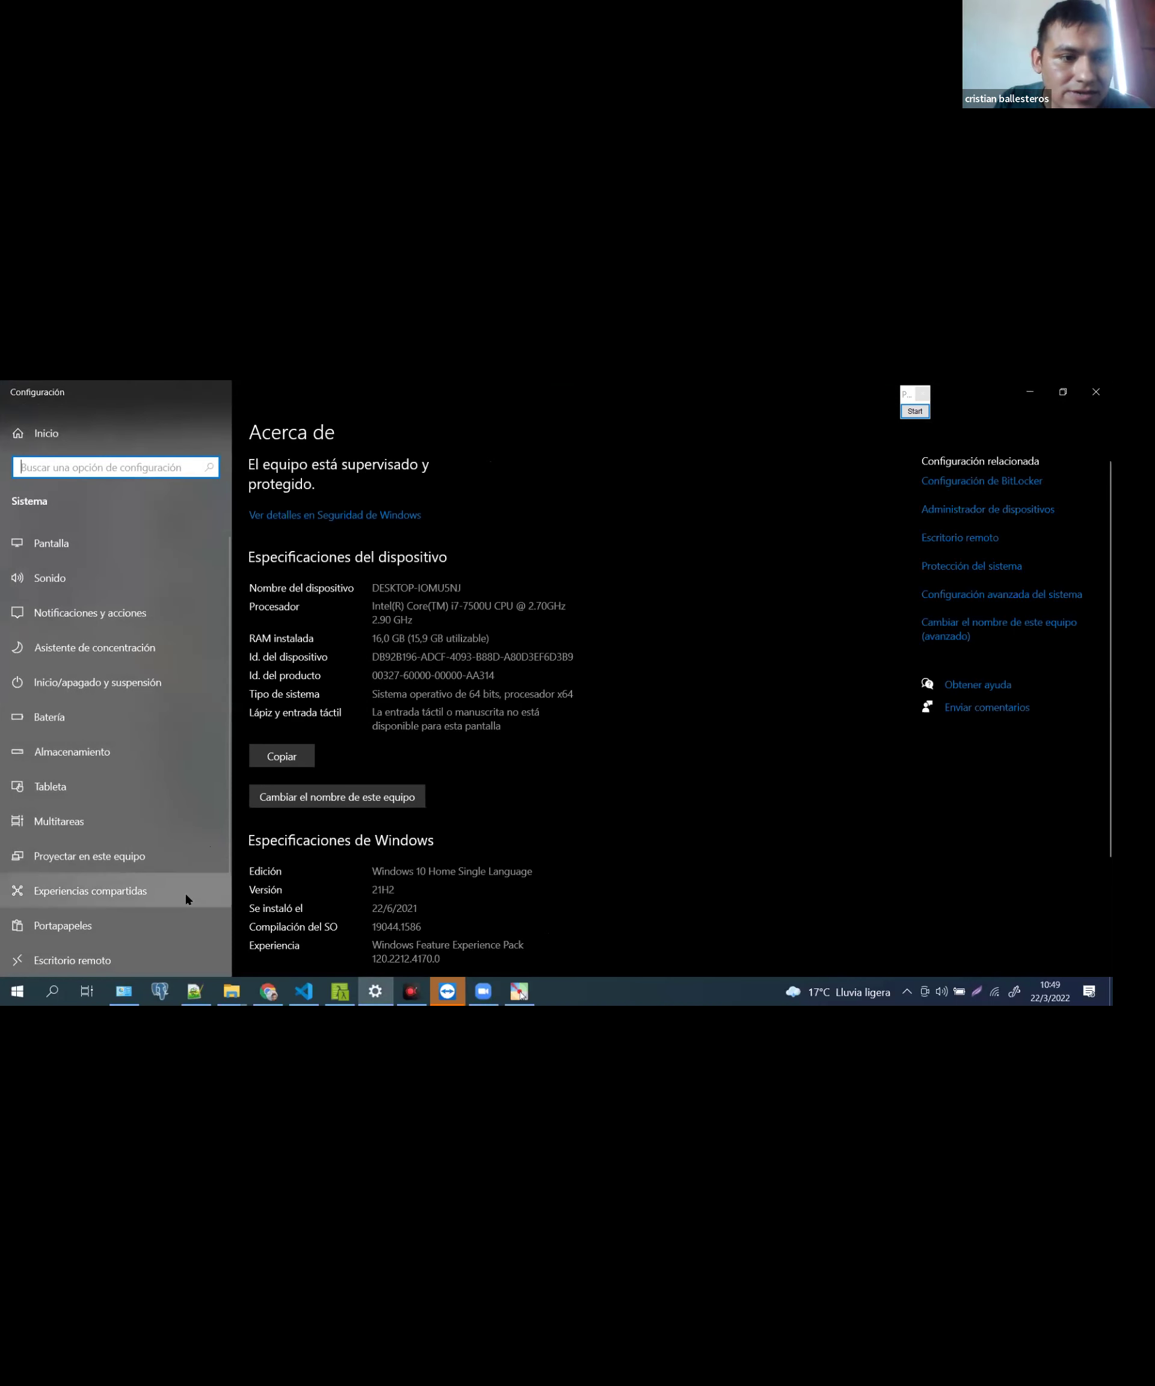
scroll(196, 893, "down", 2)
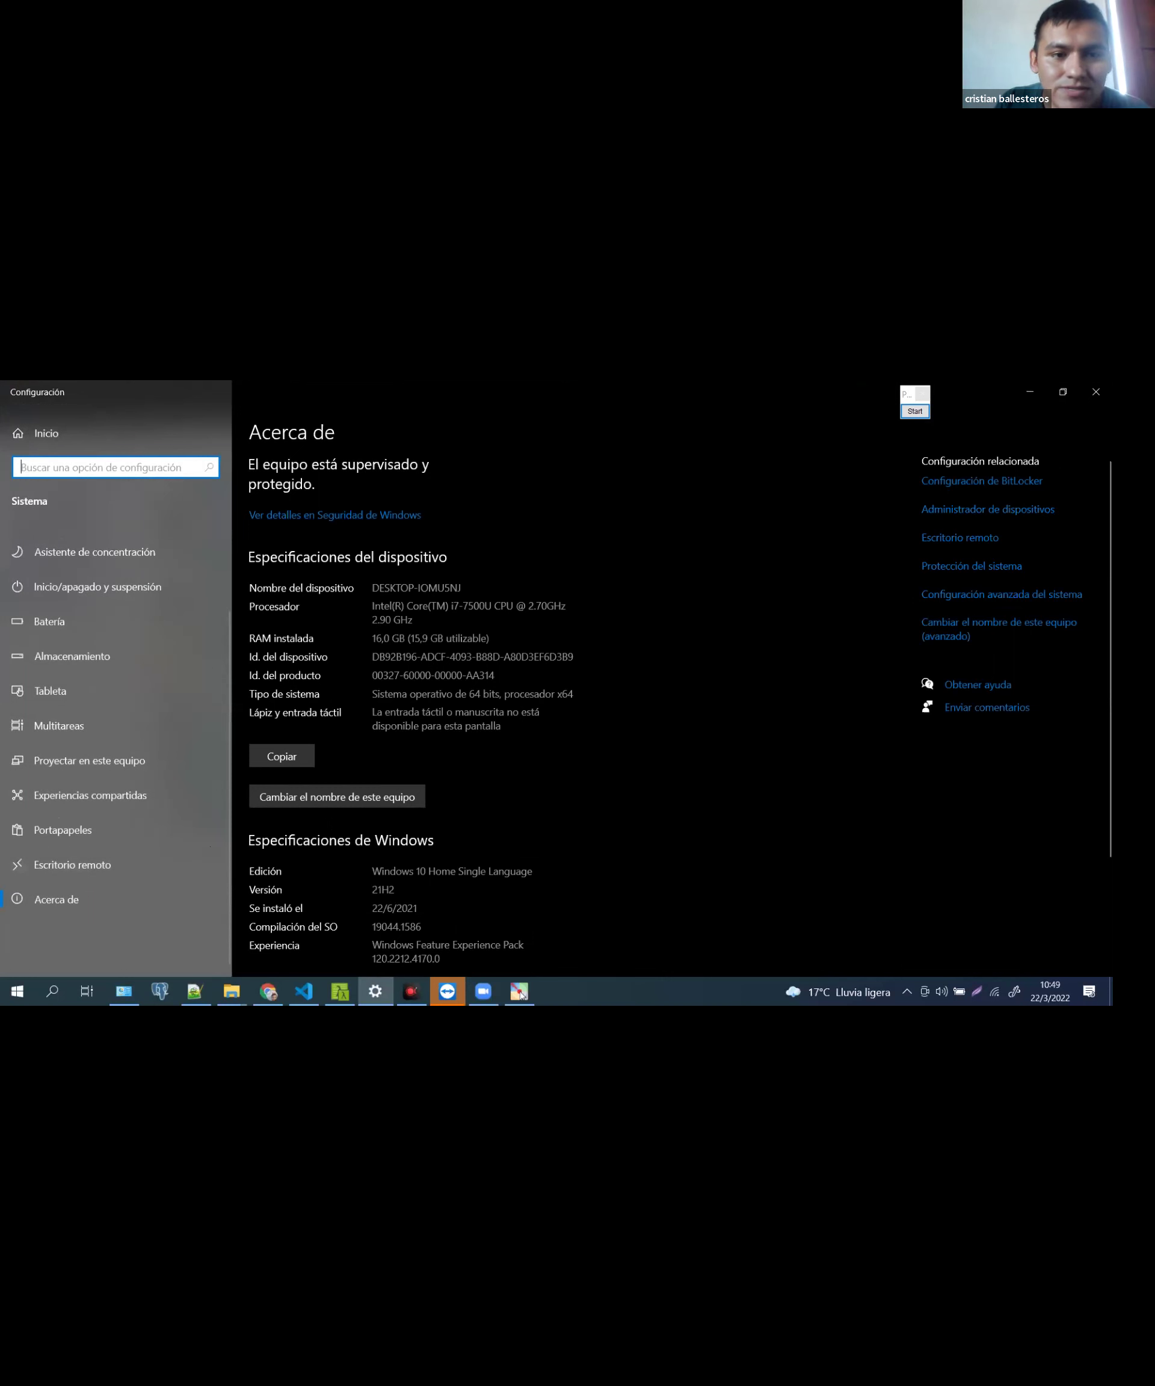
left_click_drag(732, 391, 494, 546)
left_click(731, 545)
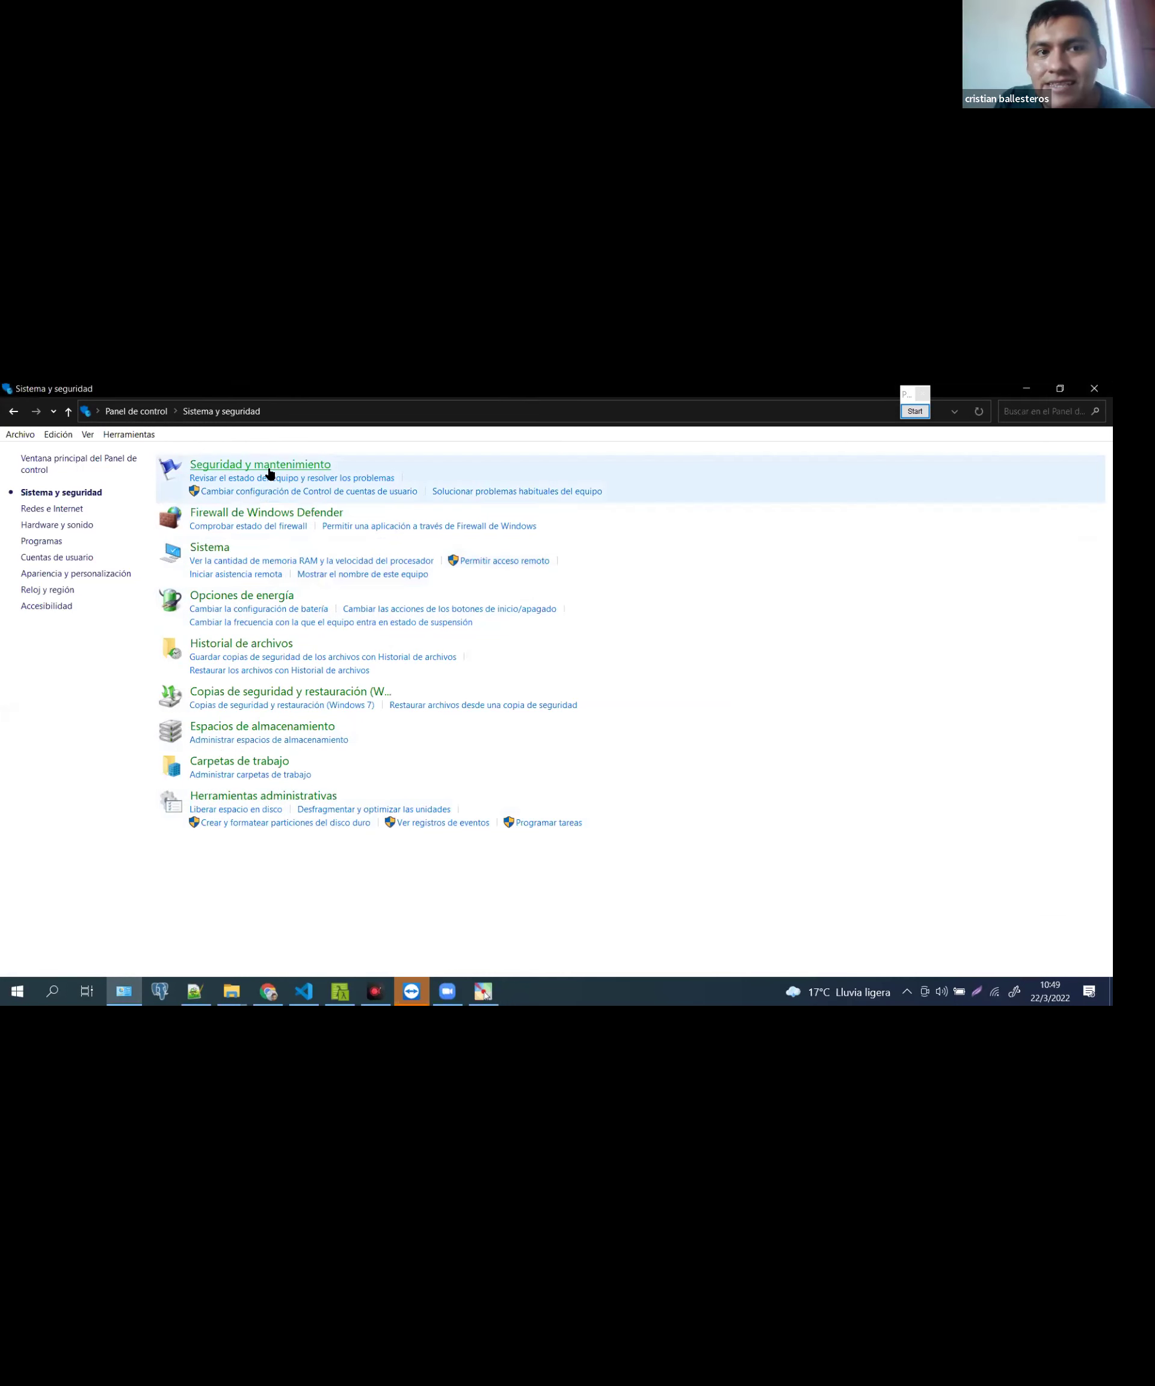
left_click(213, 550)
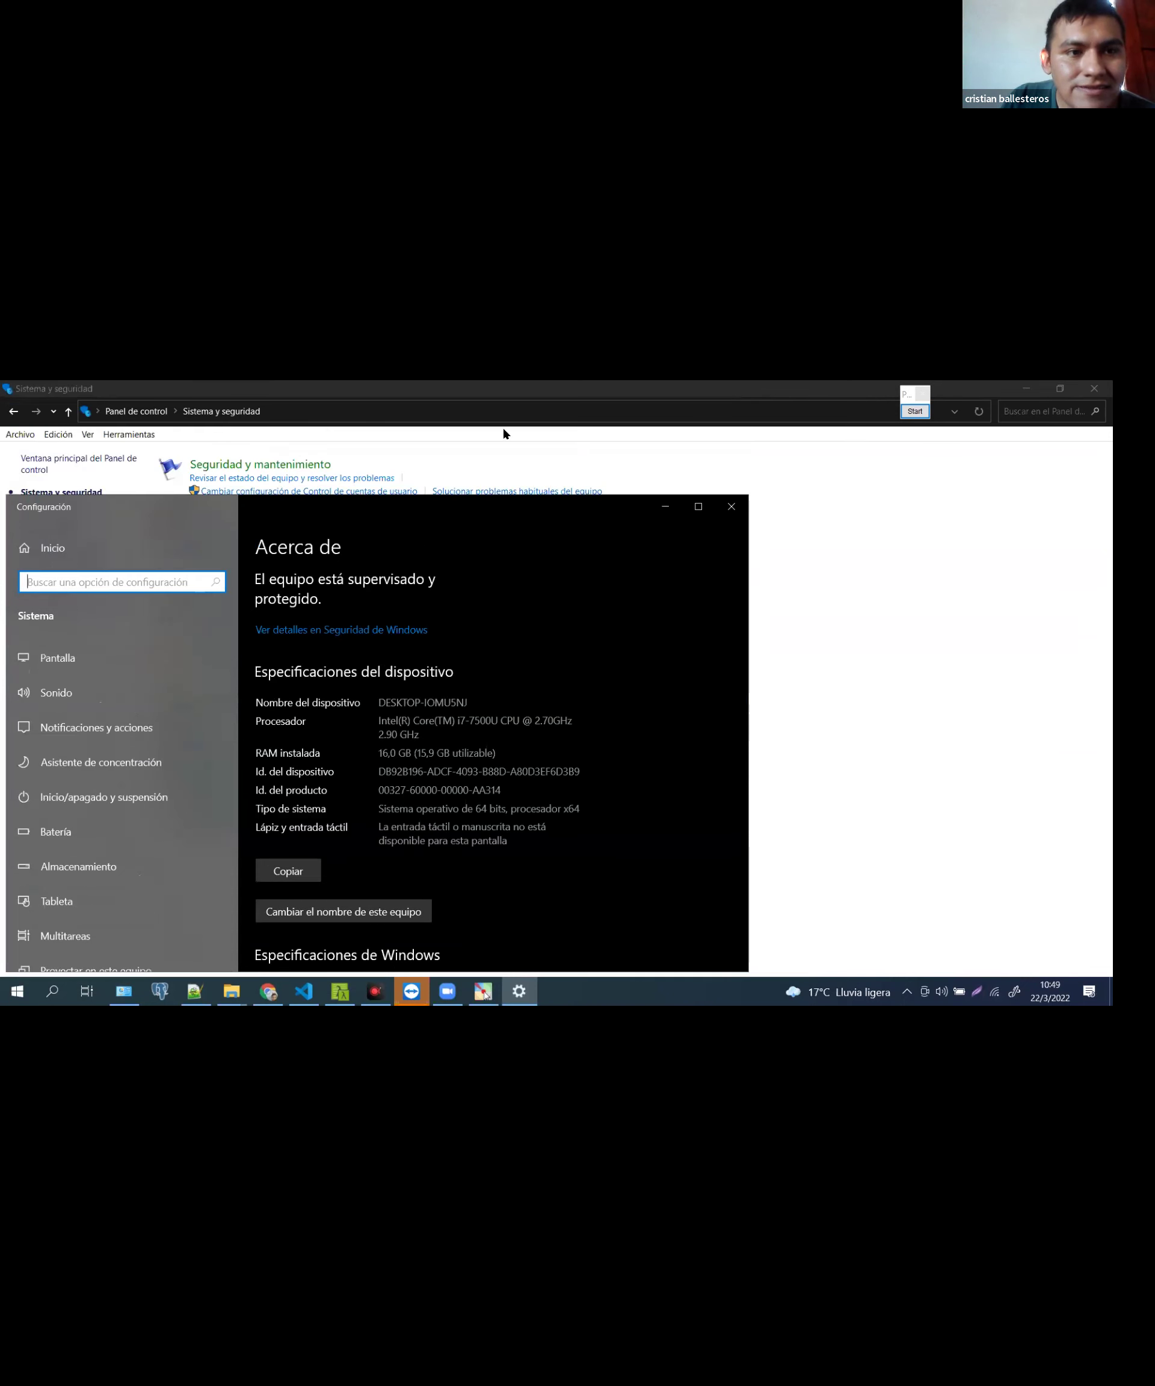
scroll(126, 799, "down", 3)
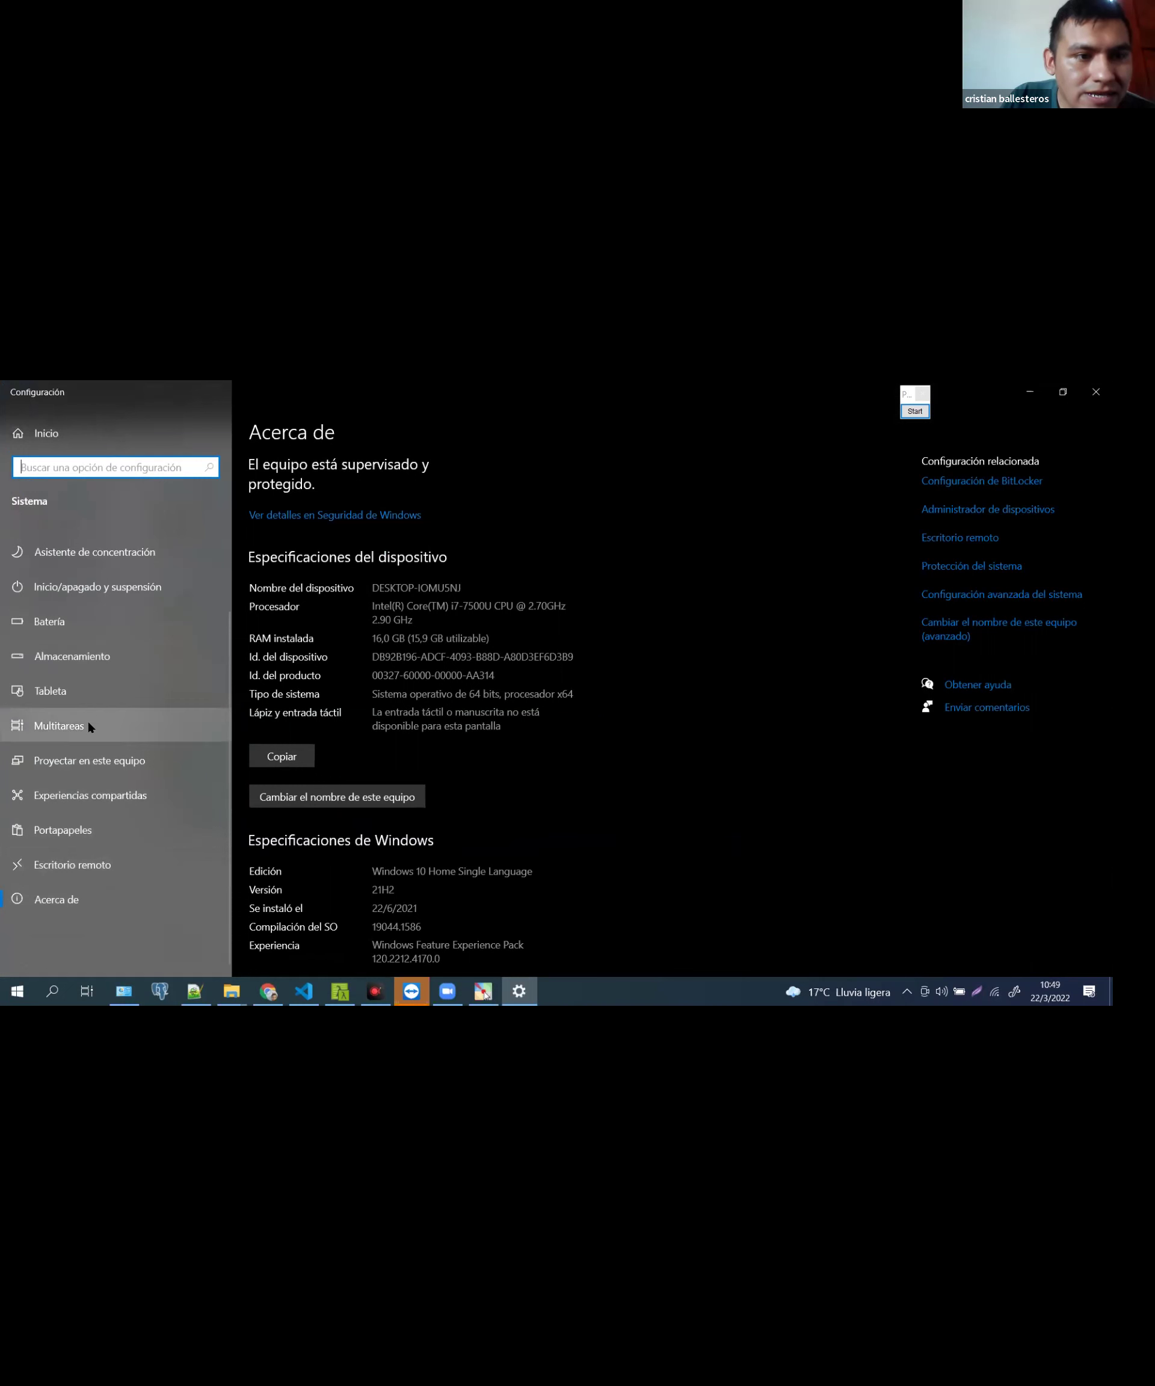
scroll(90, 705, "up", 2)
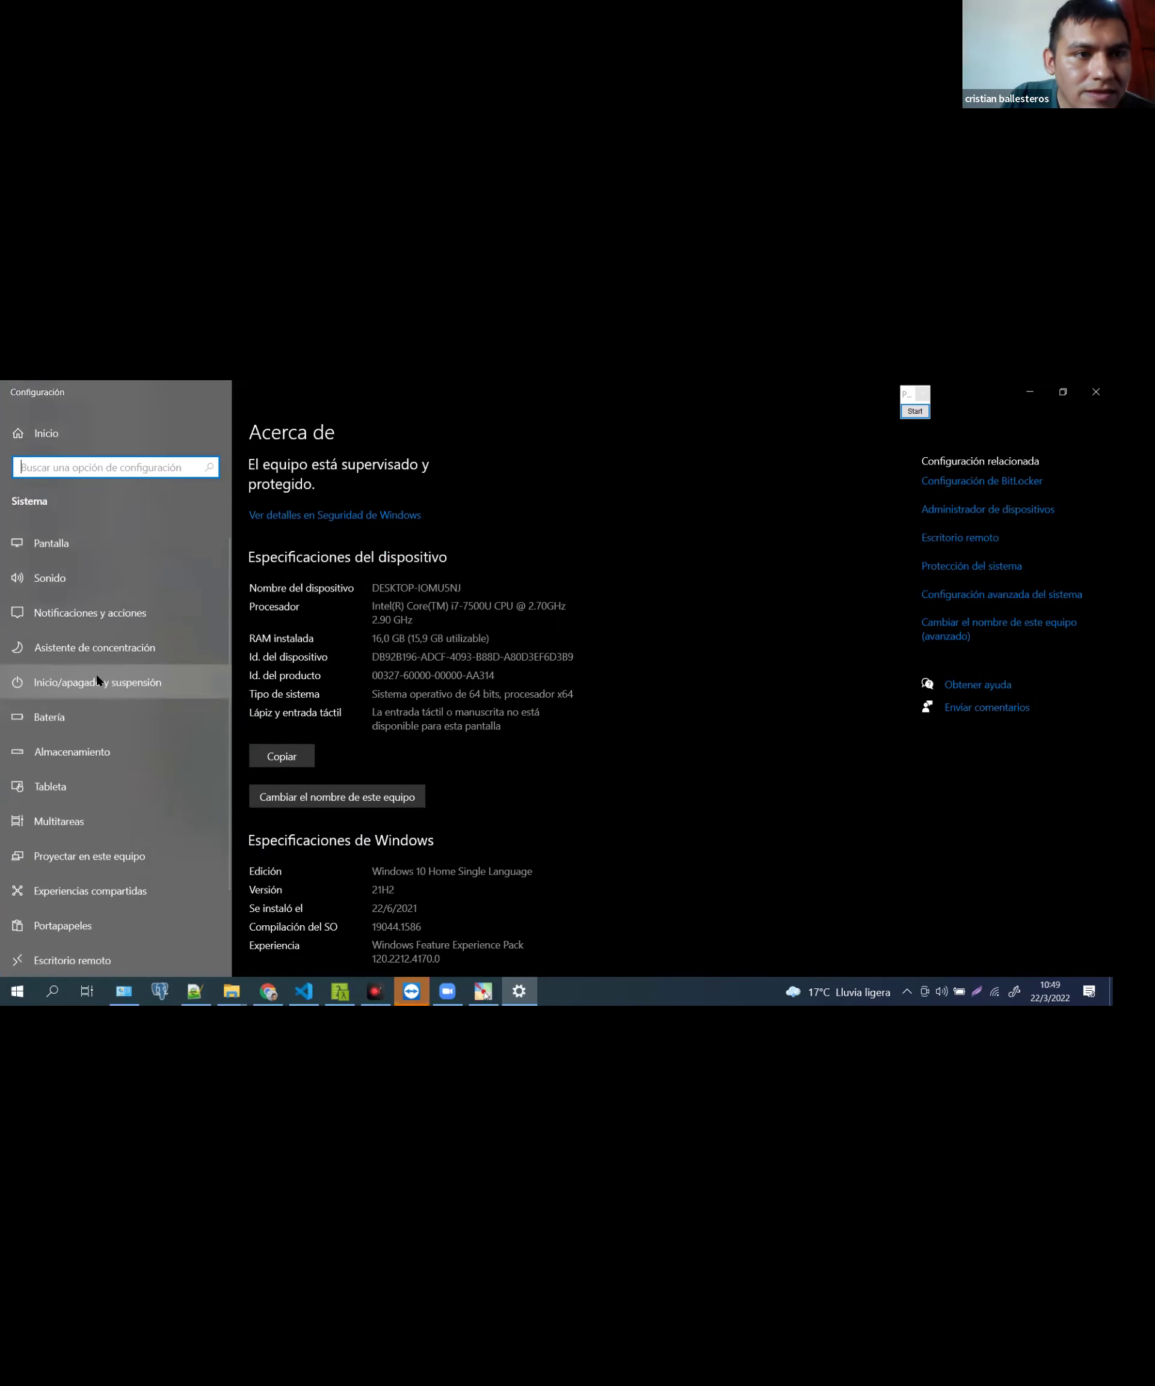
scroll(103, 799, "down", 2)
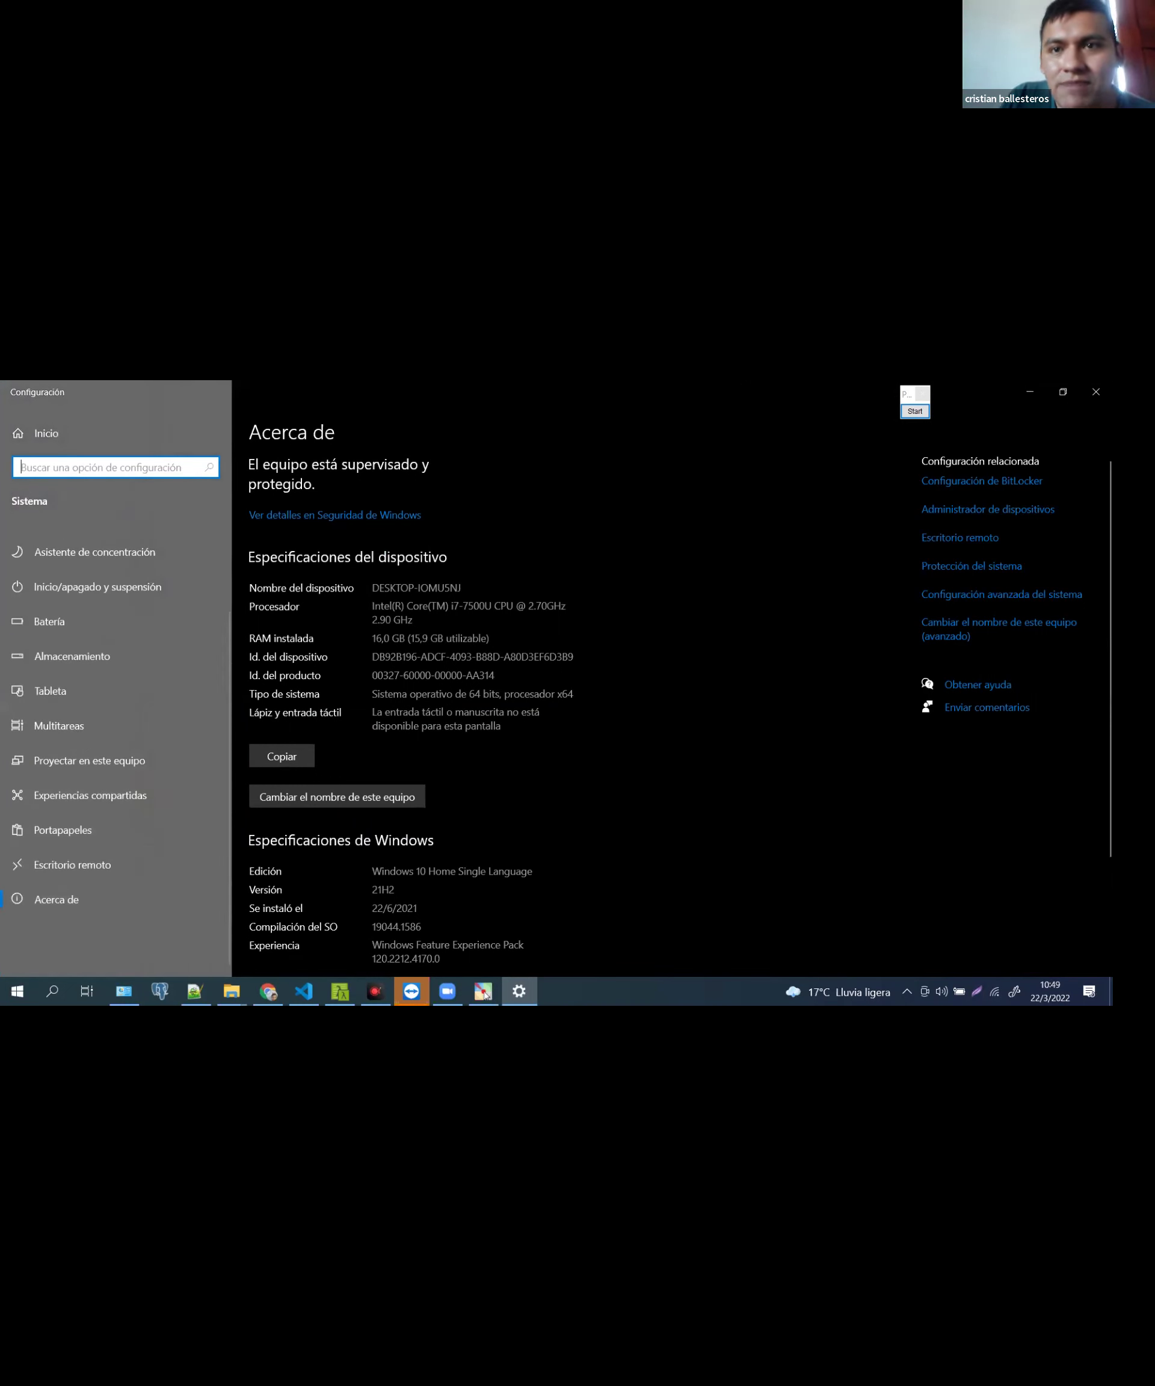
left_click(843, 478)
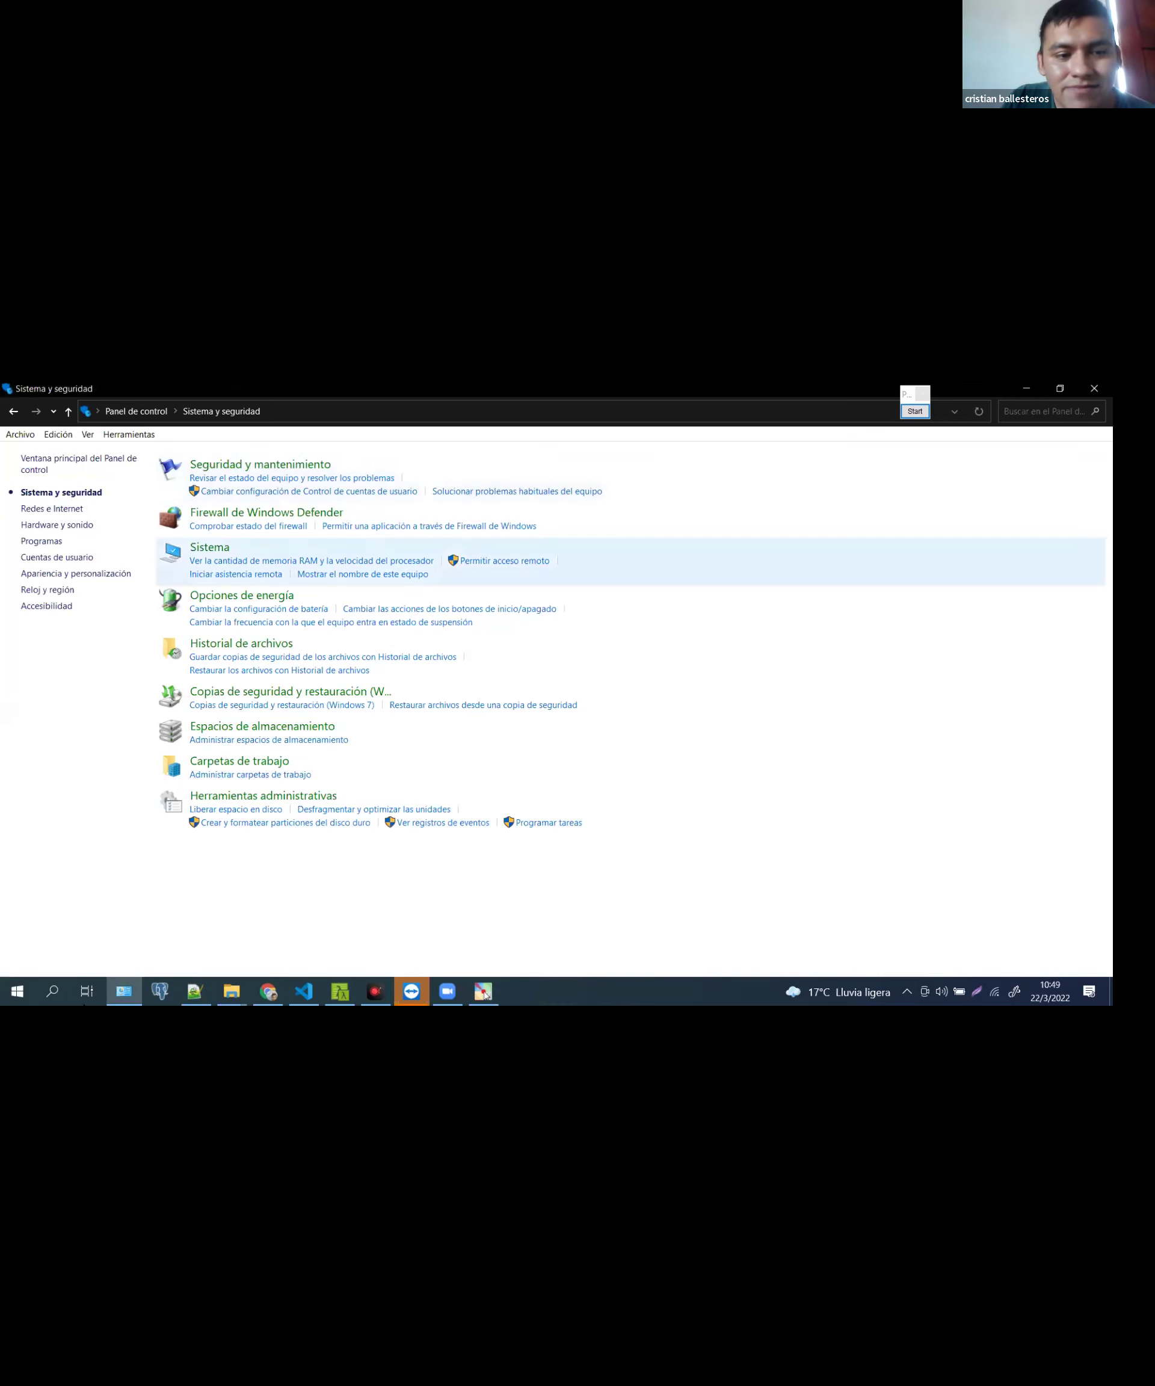
Search Windows for "va" and open Editar las variables de entorno del sistema
left_click(54, 993)
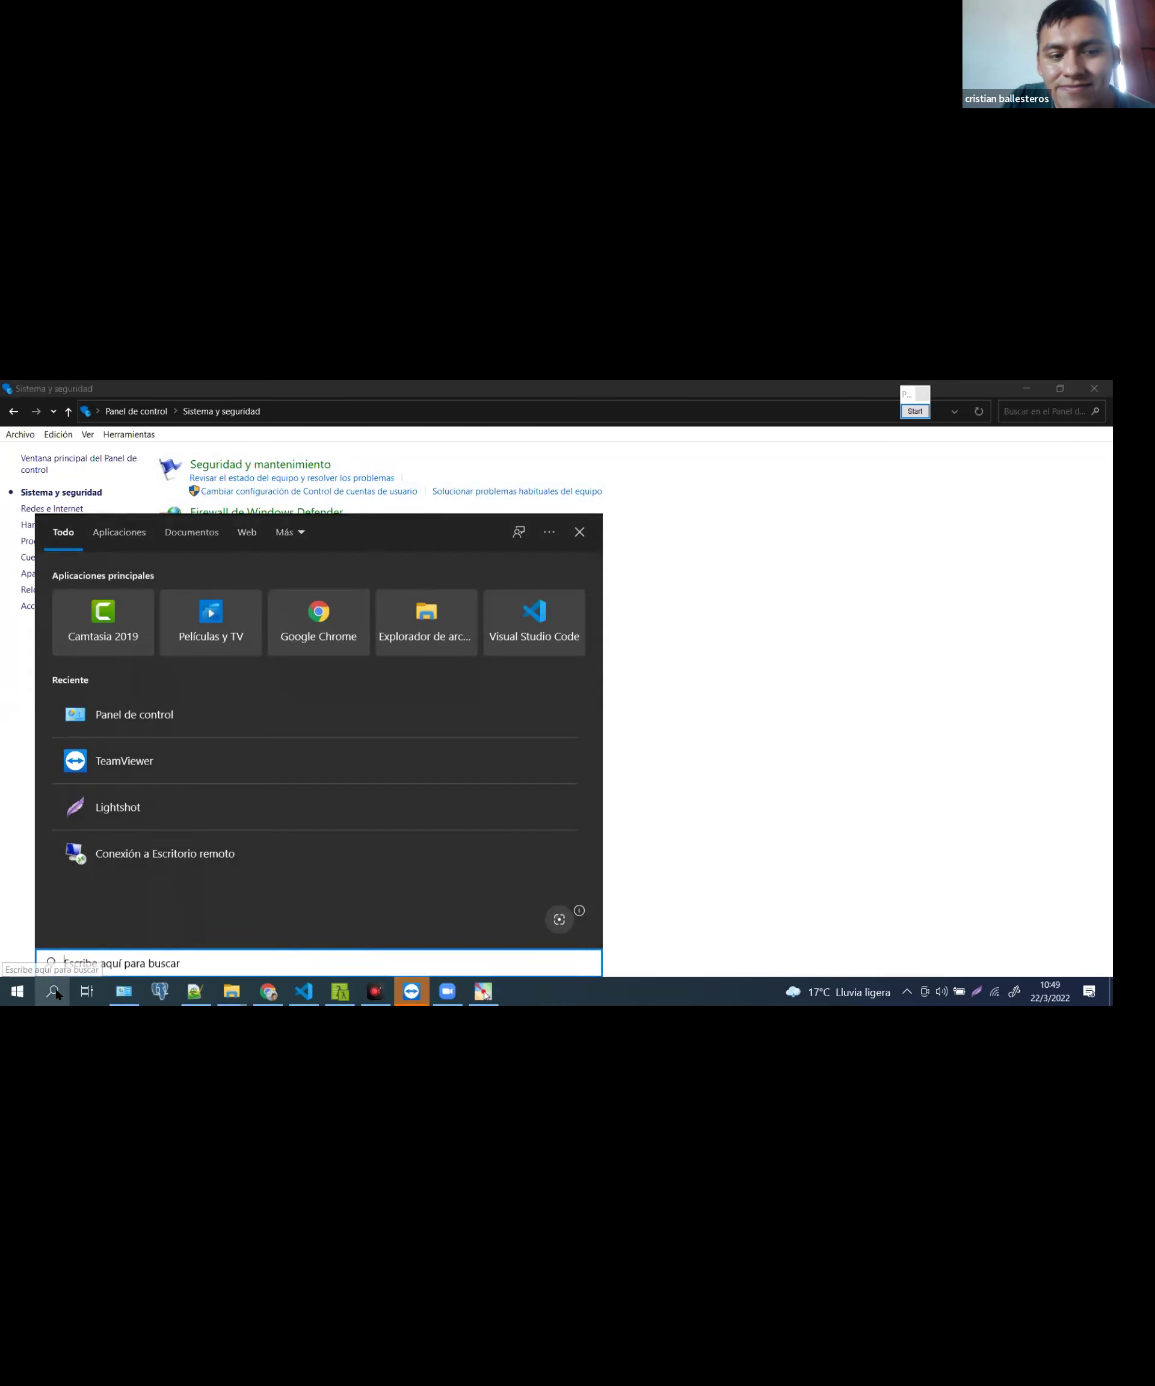
left_click(54, 993)
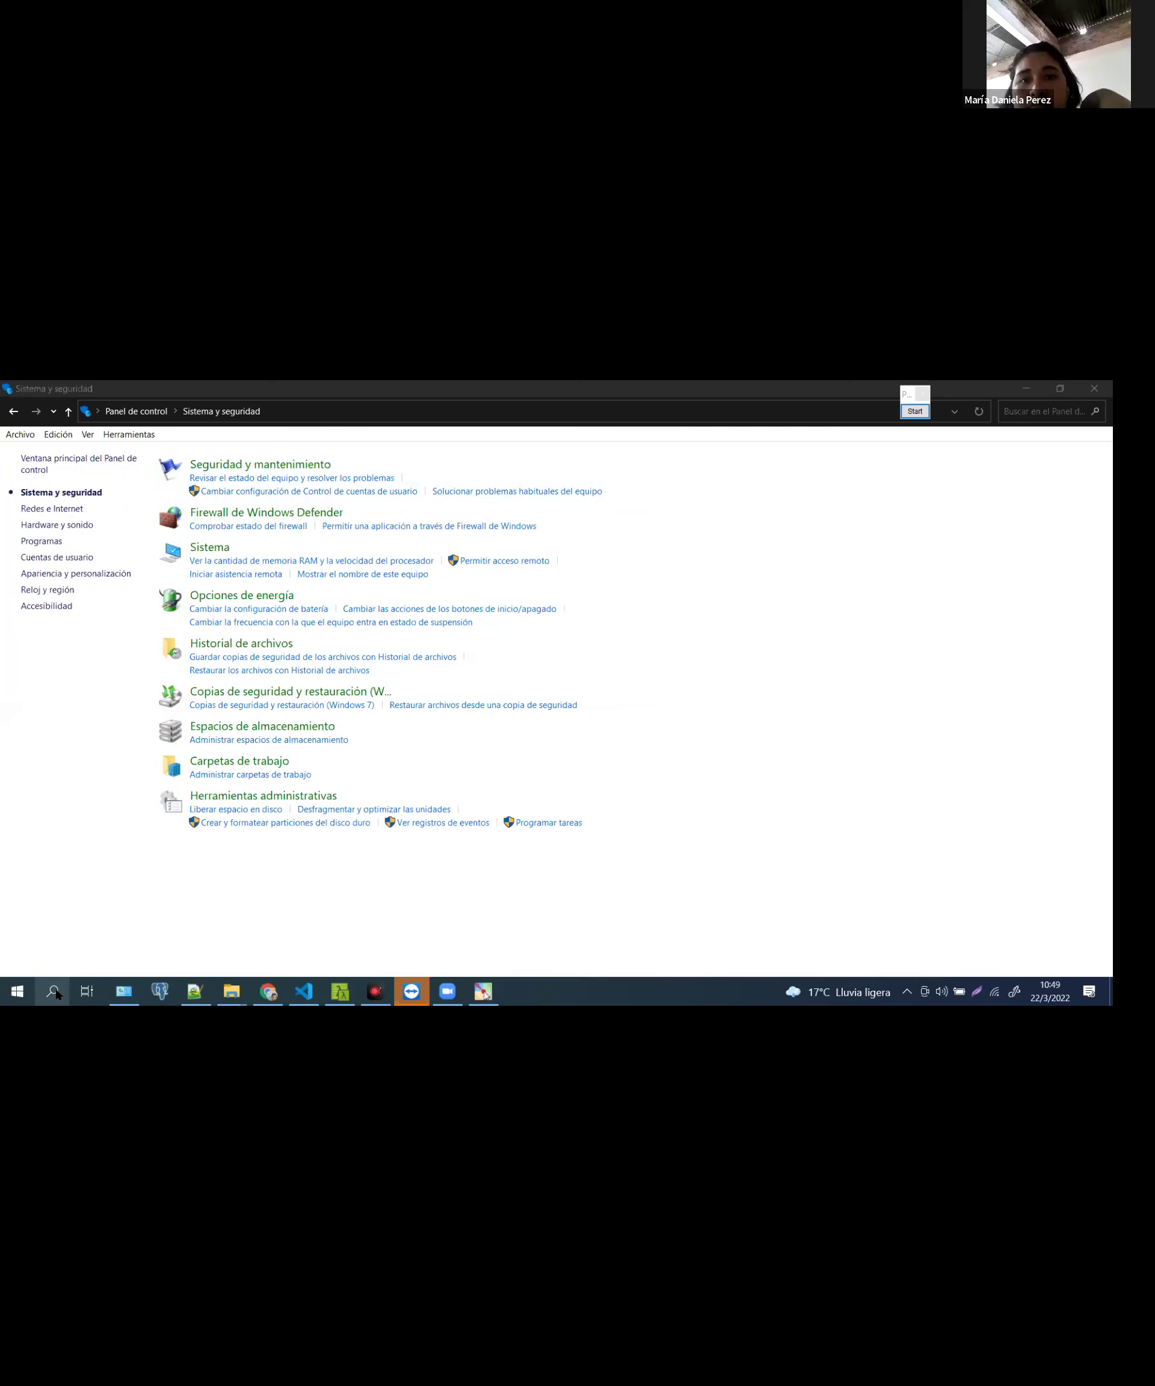
left_click(55, 993)
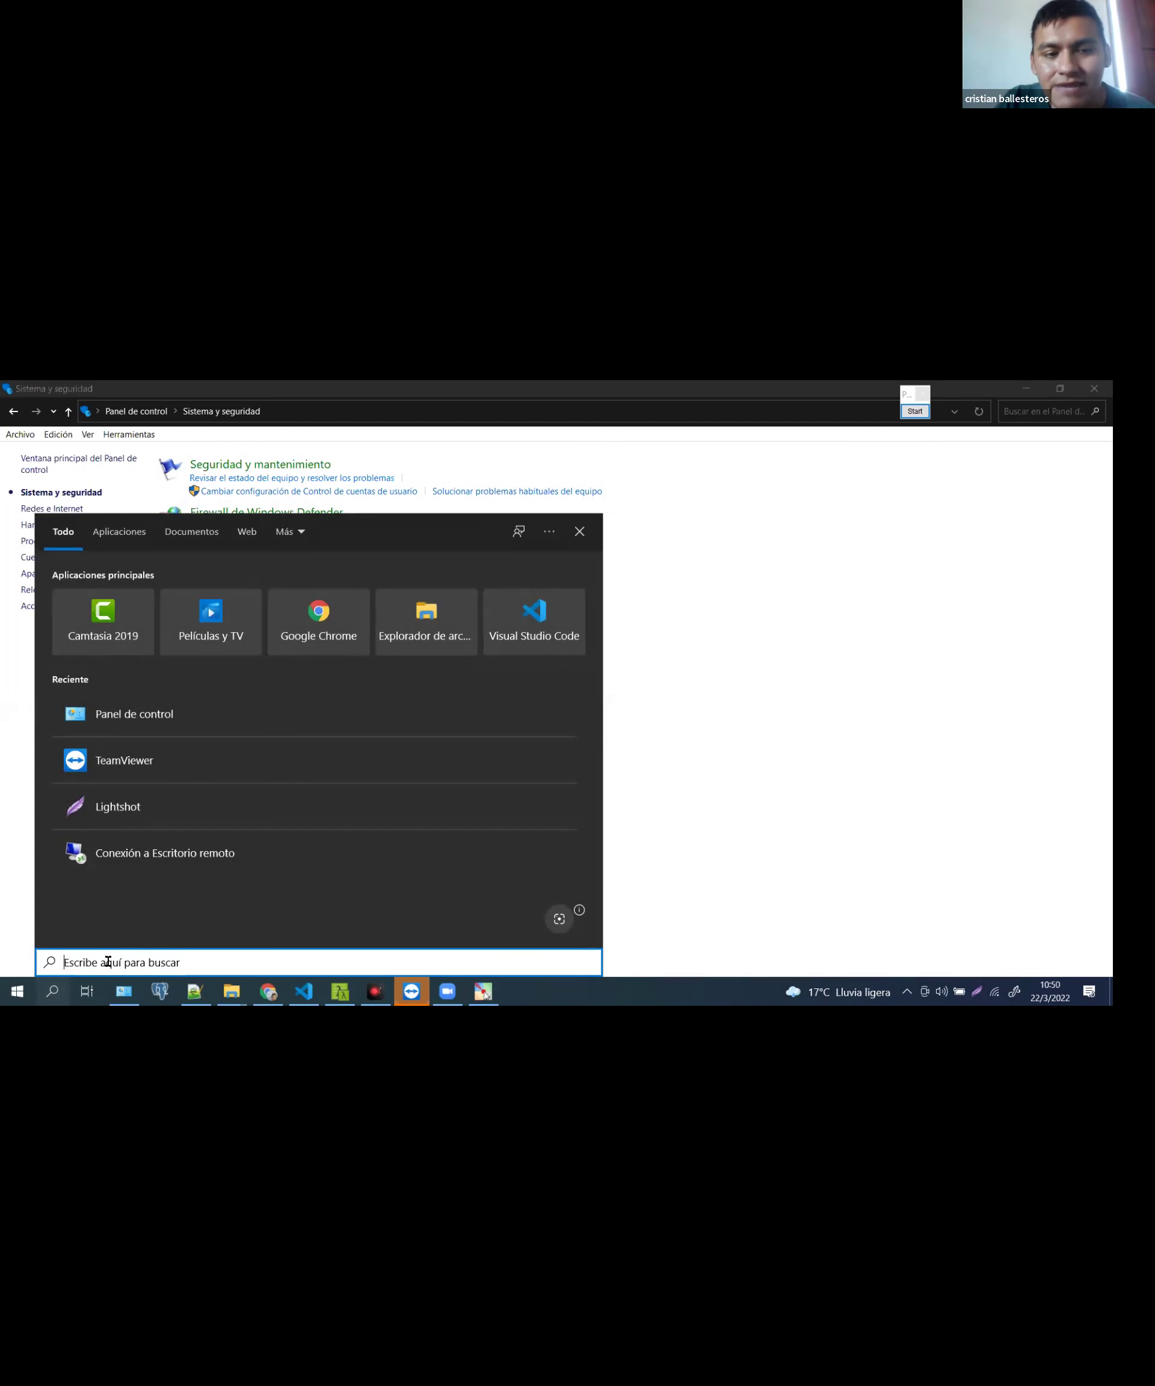
type("va")
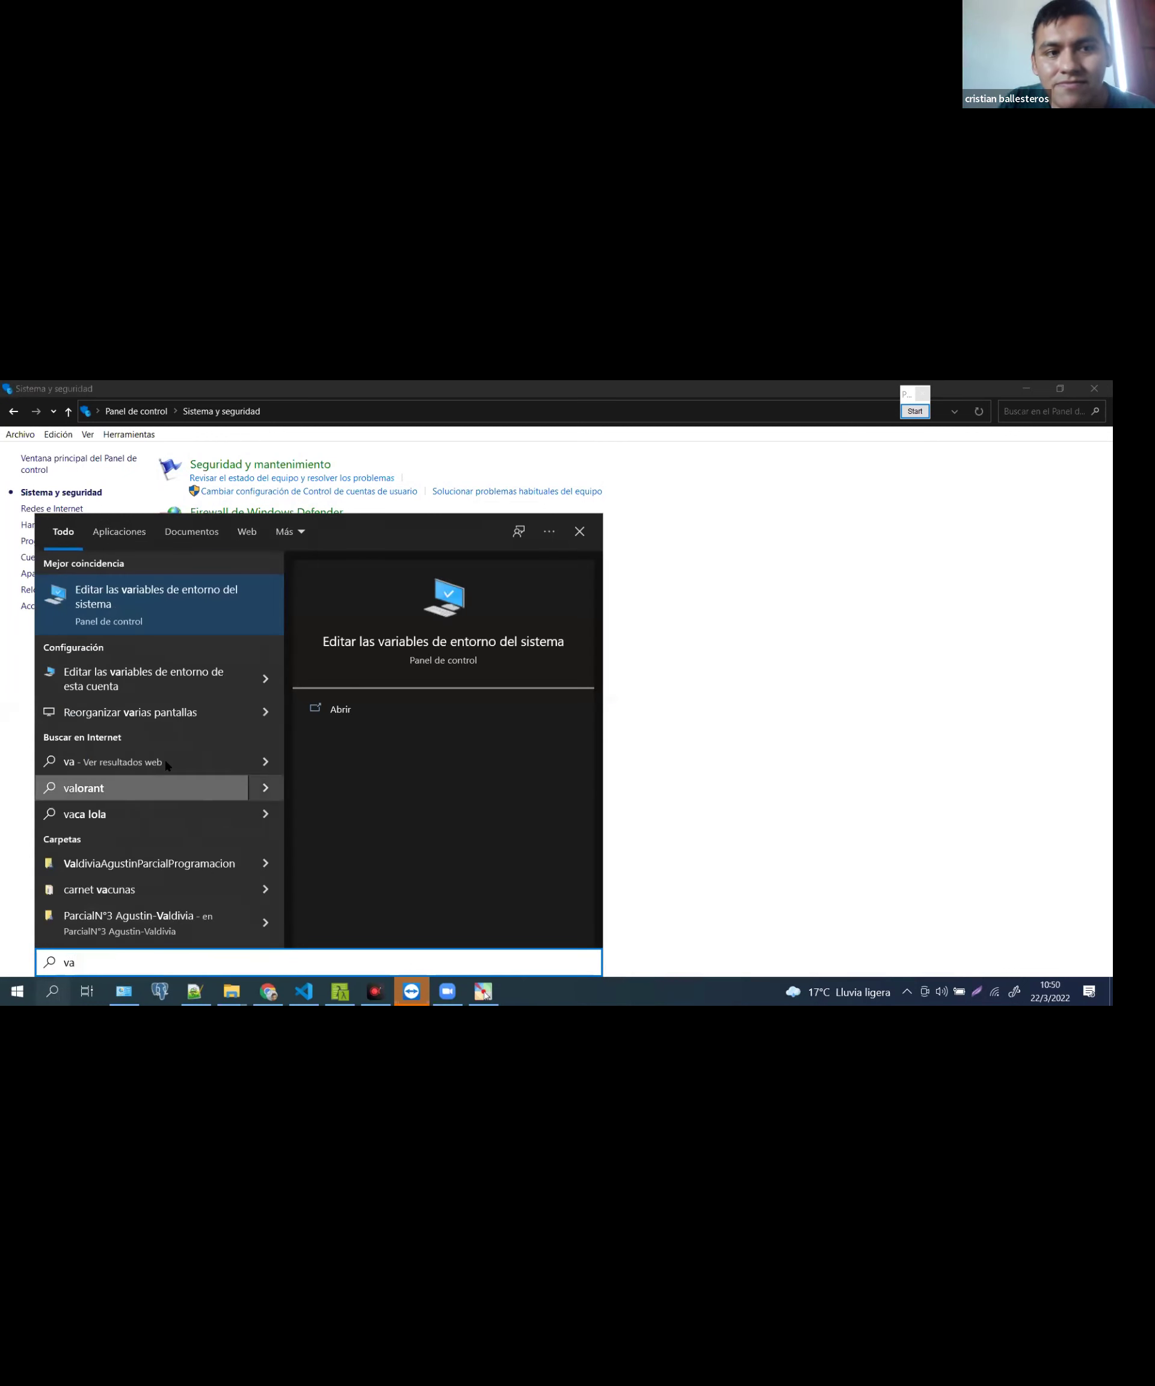
left_click(192, 600)
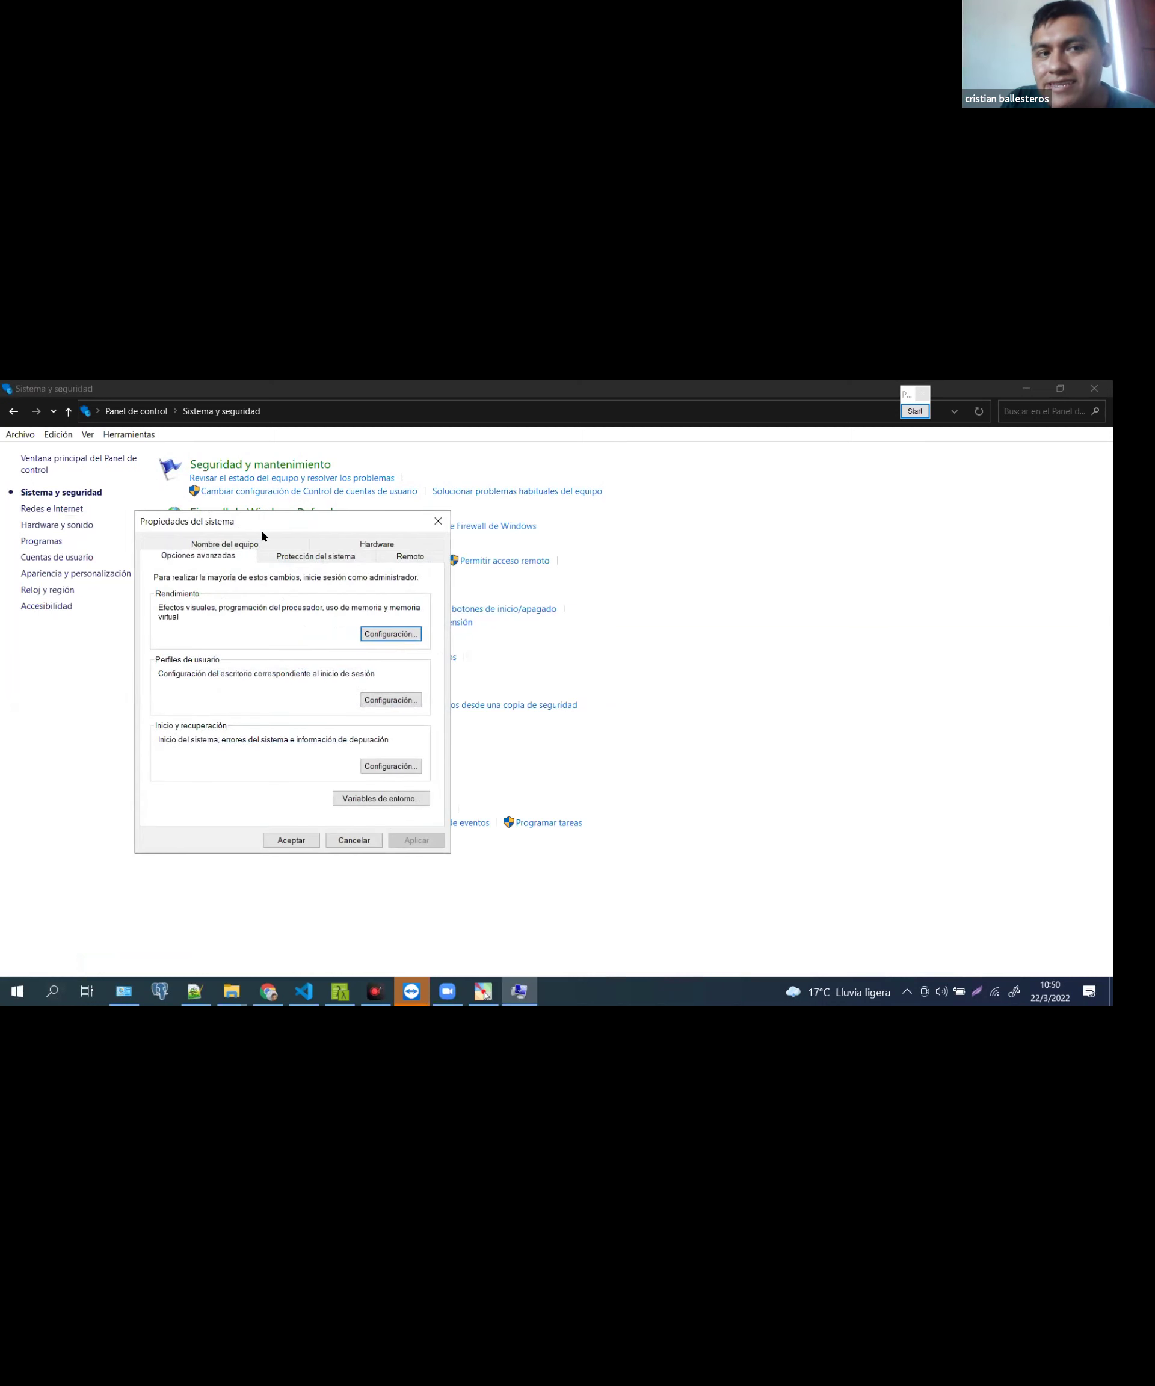
Reposition the Propiedades del sistema dialog and open Variables de entorno from it
left_click_drag(272, 524, 535, 553)
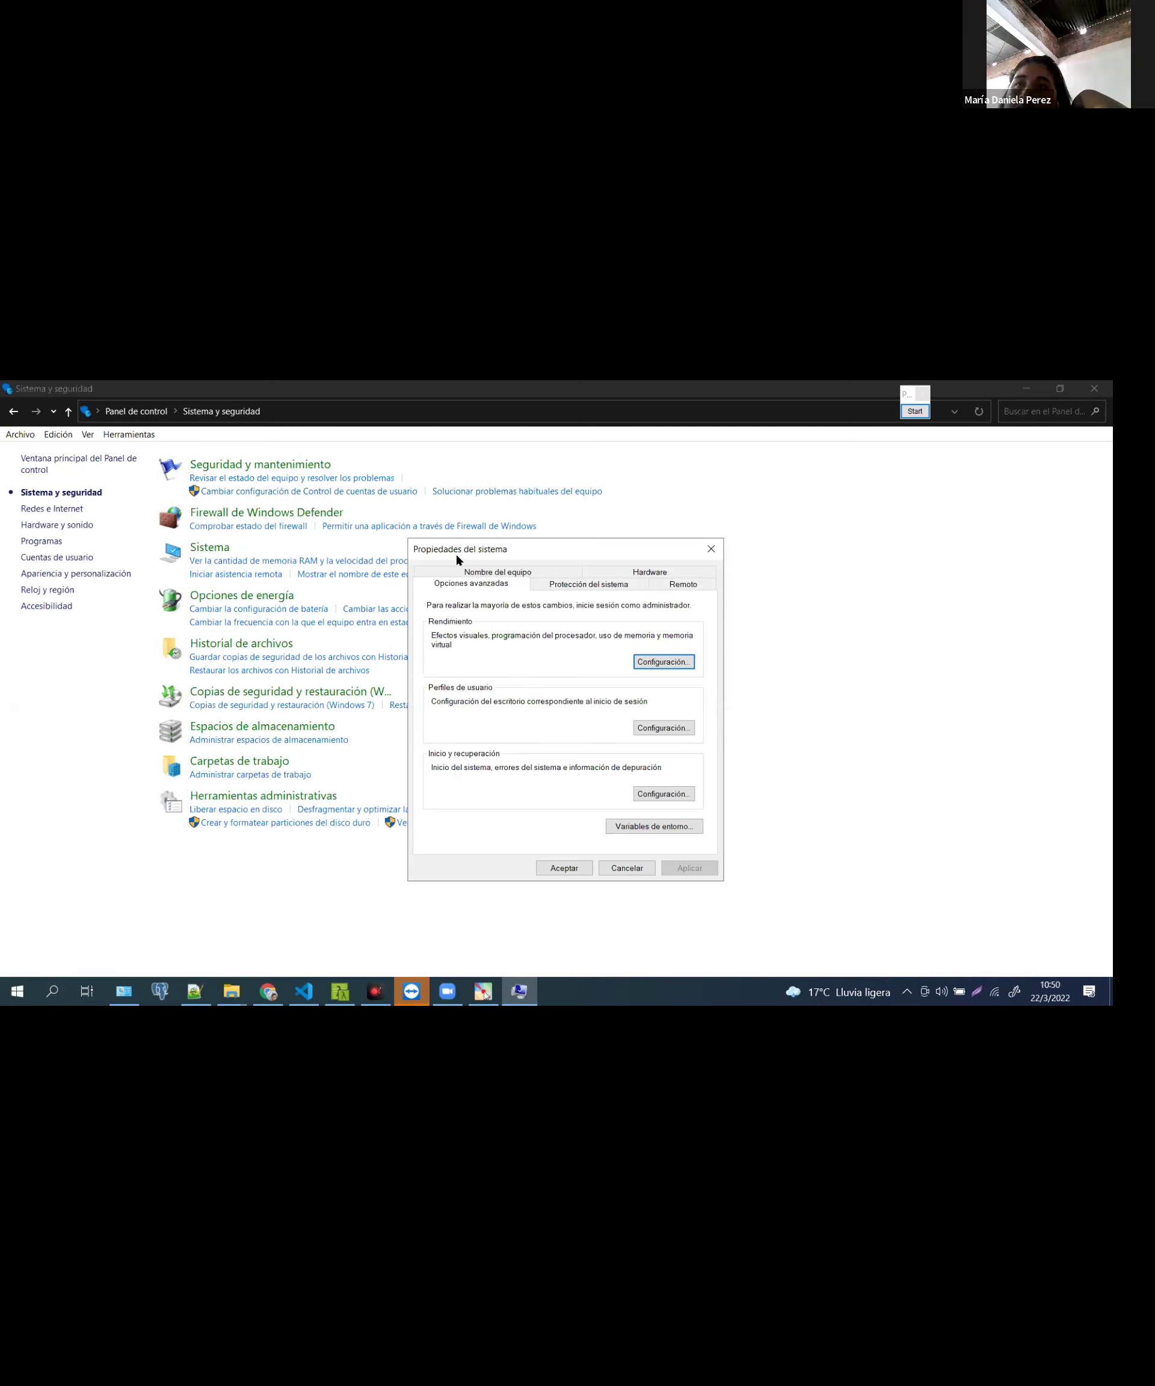
left_click_drag(460, 561, 333, 486)
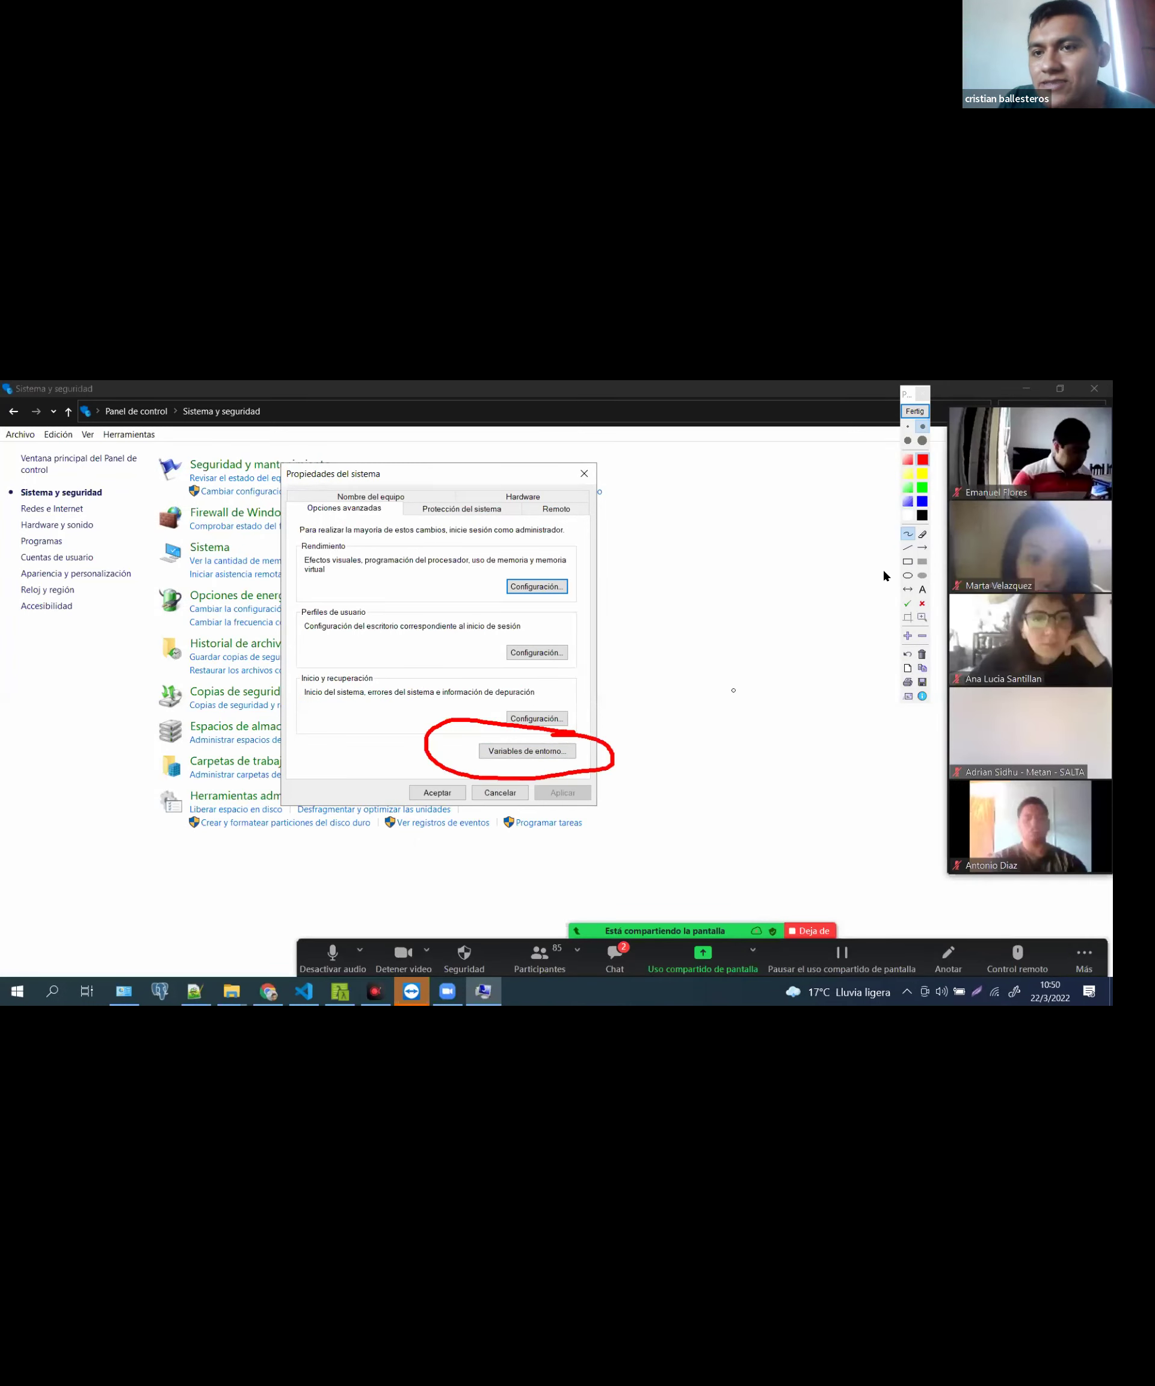
left_click(527, 751)
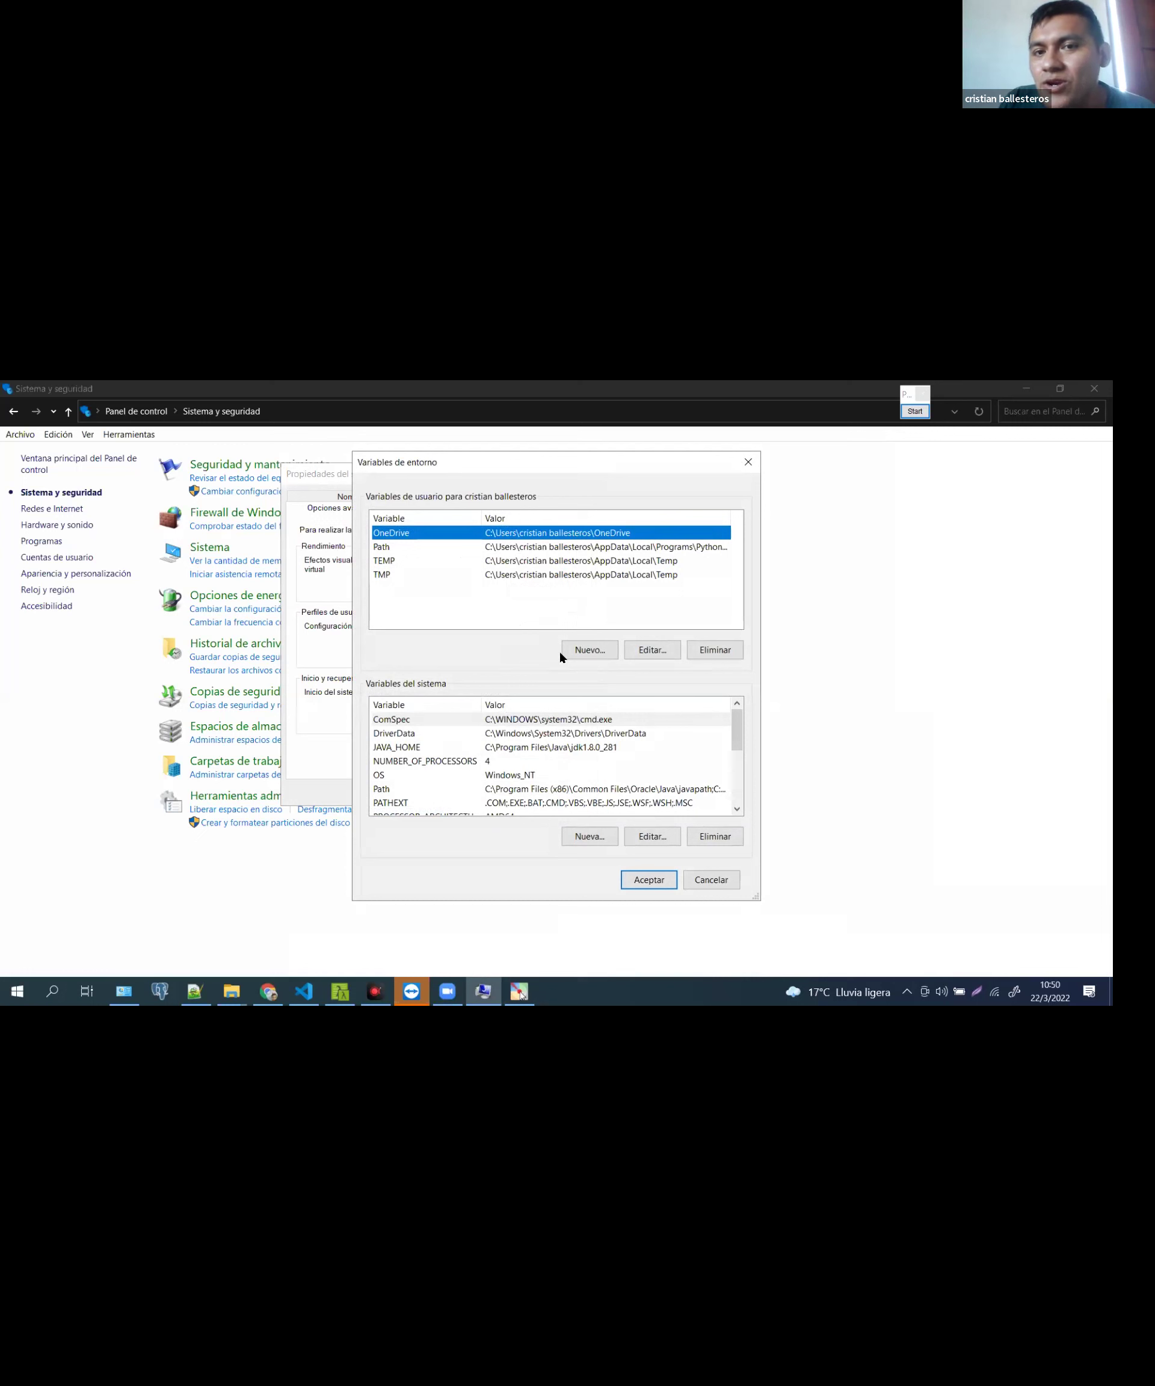
Go through the Path, TEMP and TMP user variables and highlight JAVA_HOME among the system variables
left_click(632, 548)
left_click(615, 576)
left_click(602, 547)
left_click(633, 562)
left_click(613, 577)
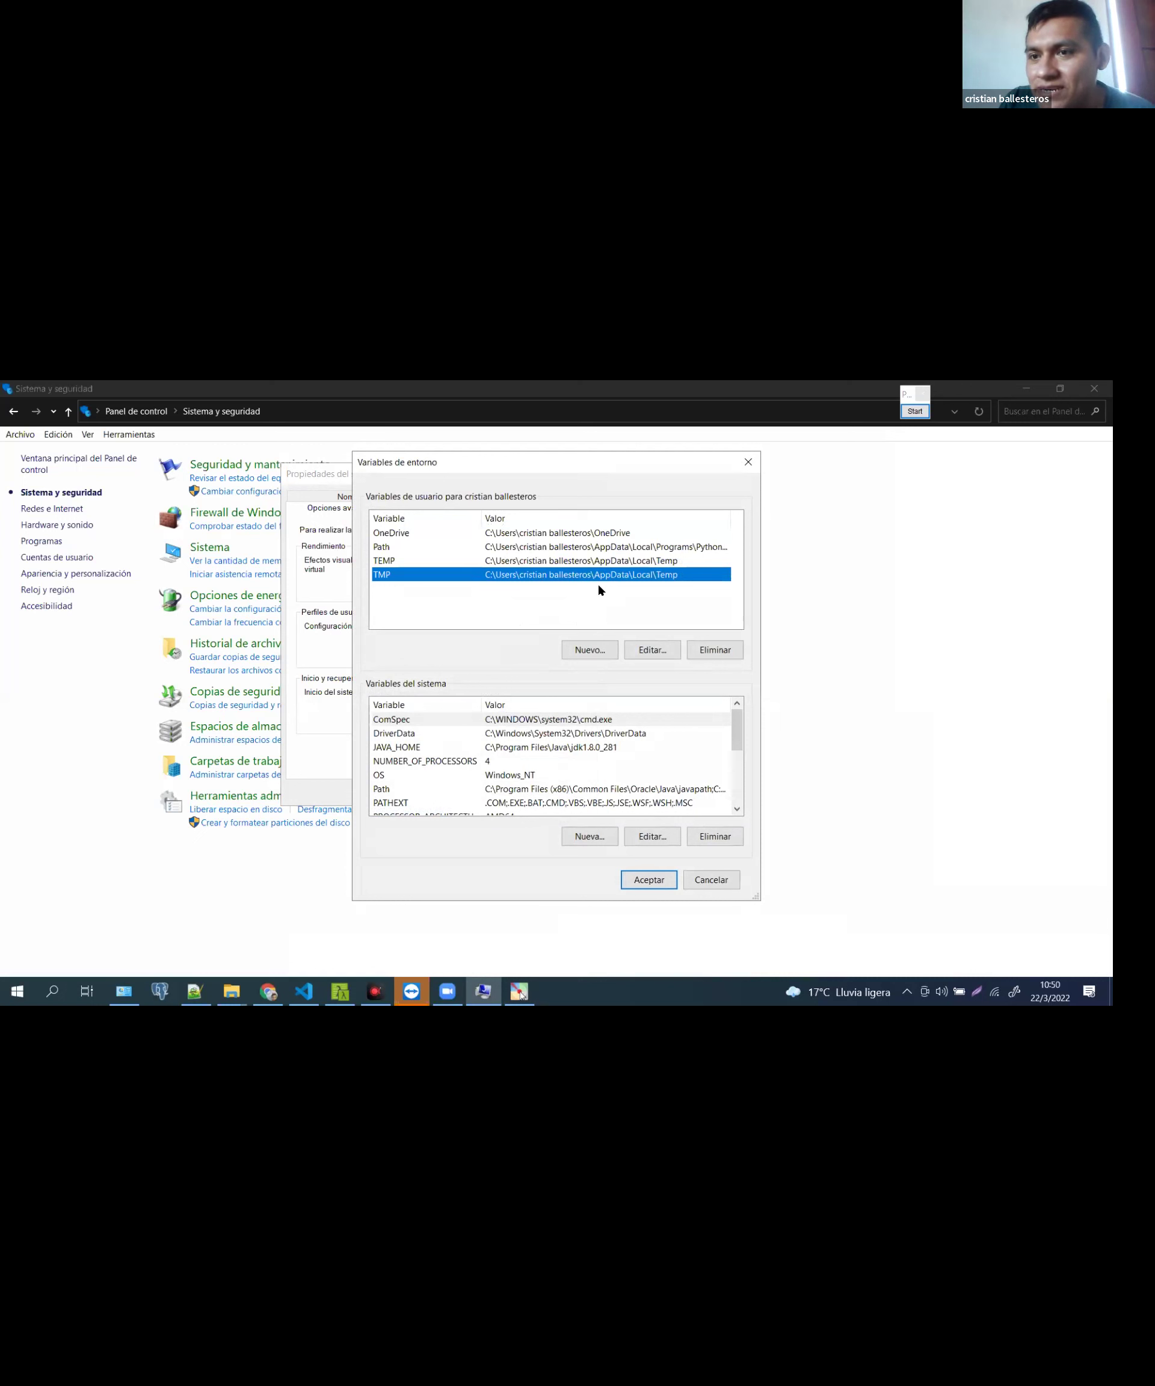
left_click(606, 749)
scroll(538, 739, "down", 1)
scroll(553, 745, "up", 1)
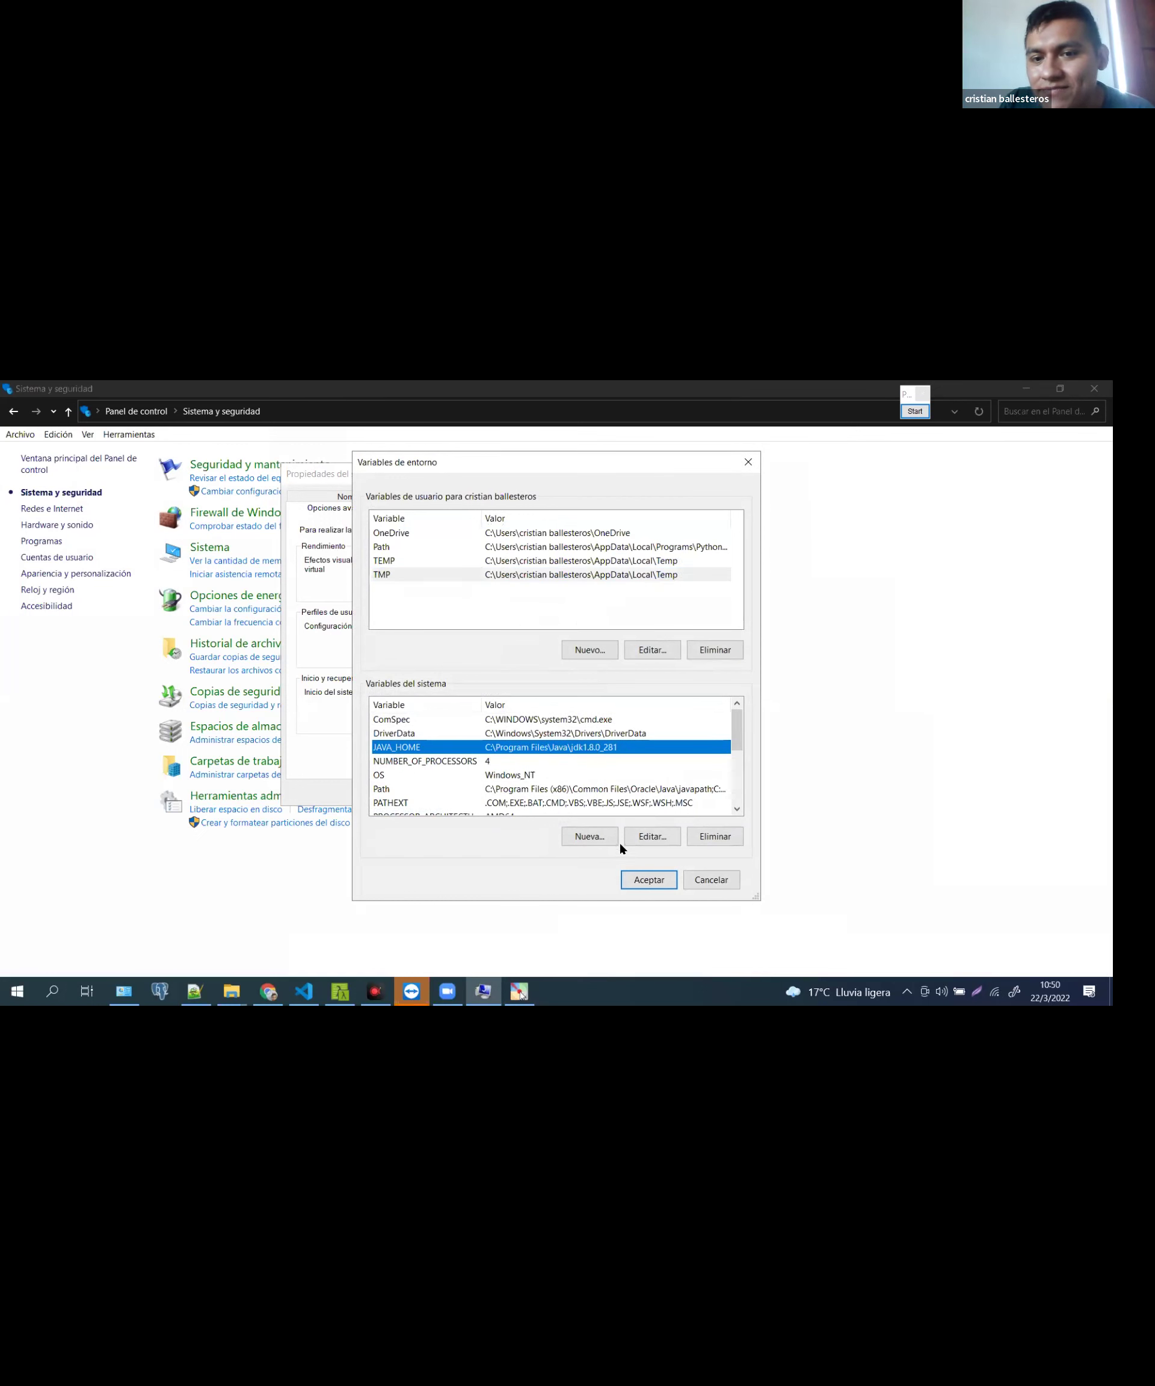
Enlarge and reposition the Variables de entorno window, and circle Variables del sistema and its Nueva option in red
left_click_drag(755, 899, 798, 912)
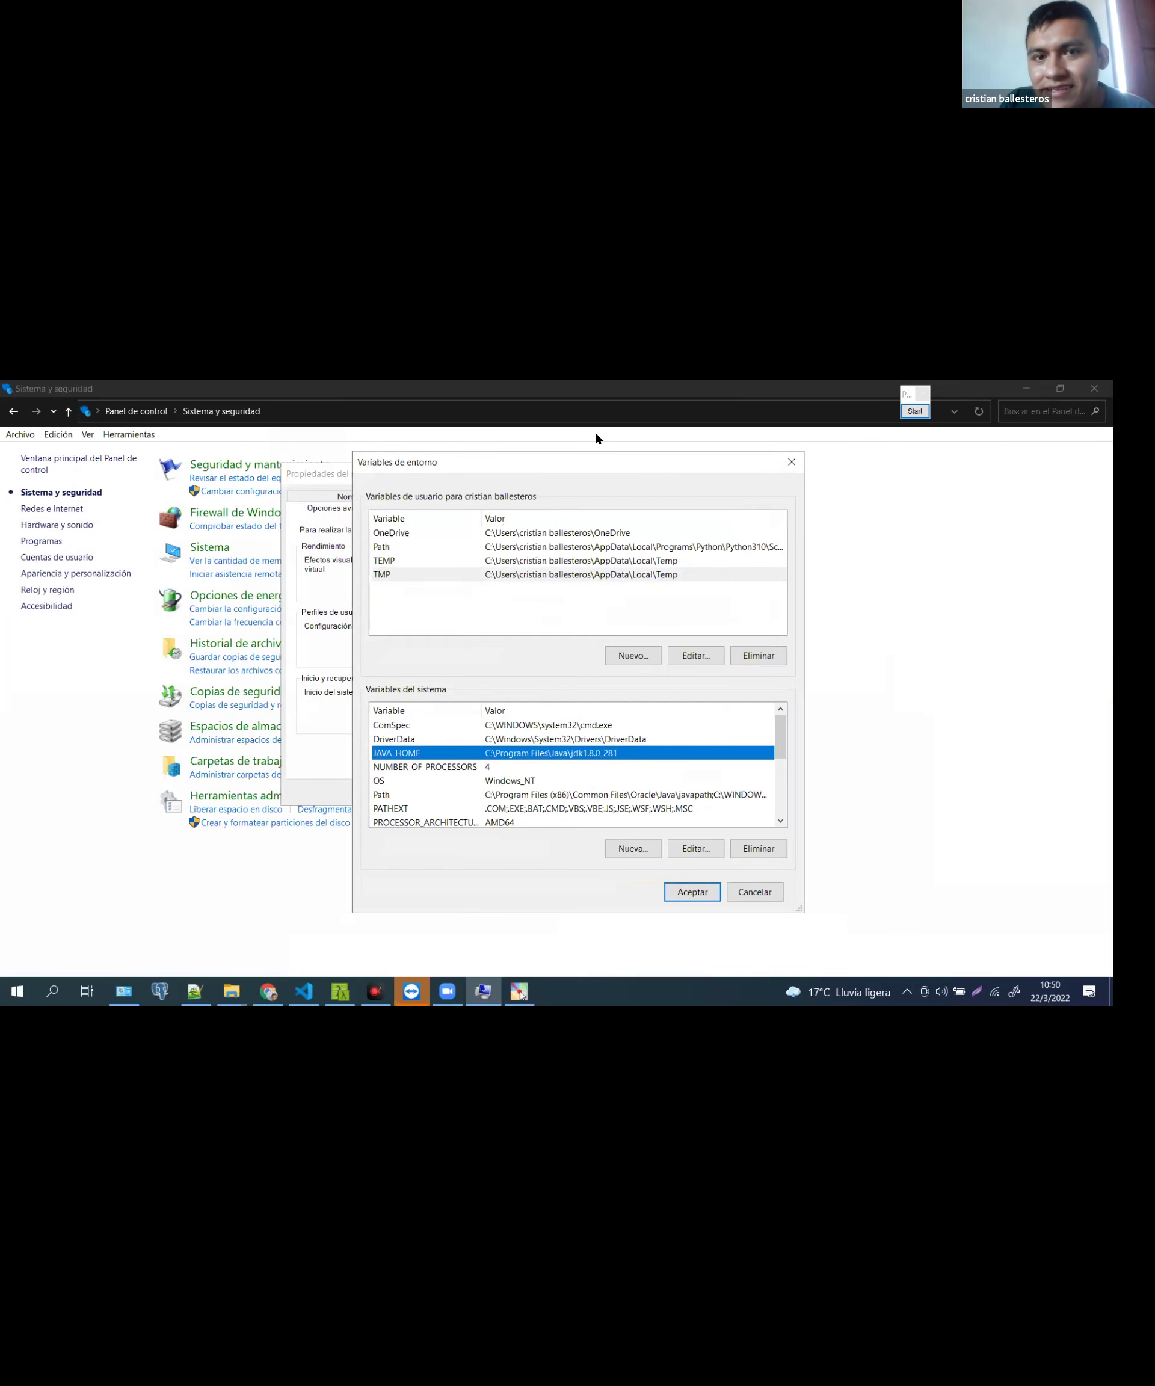
left_click_drag(592, 468, 495, 412)
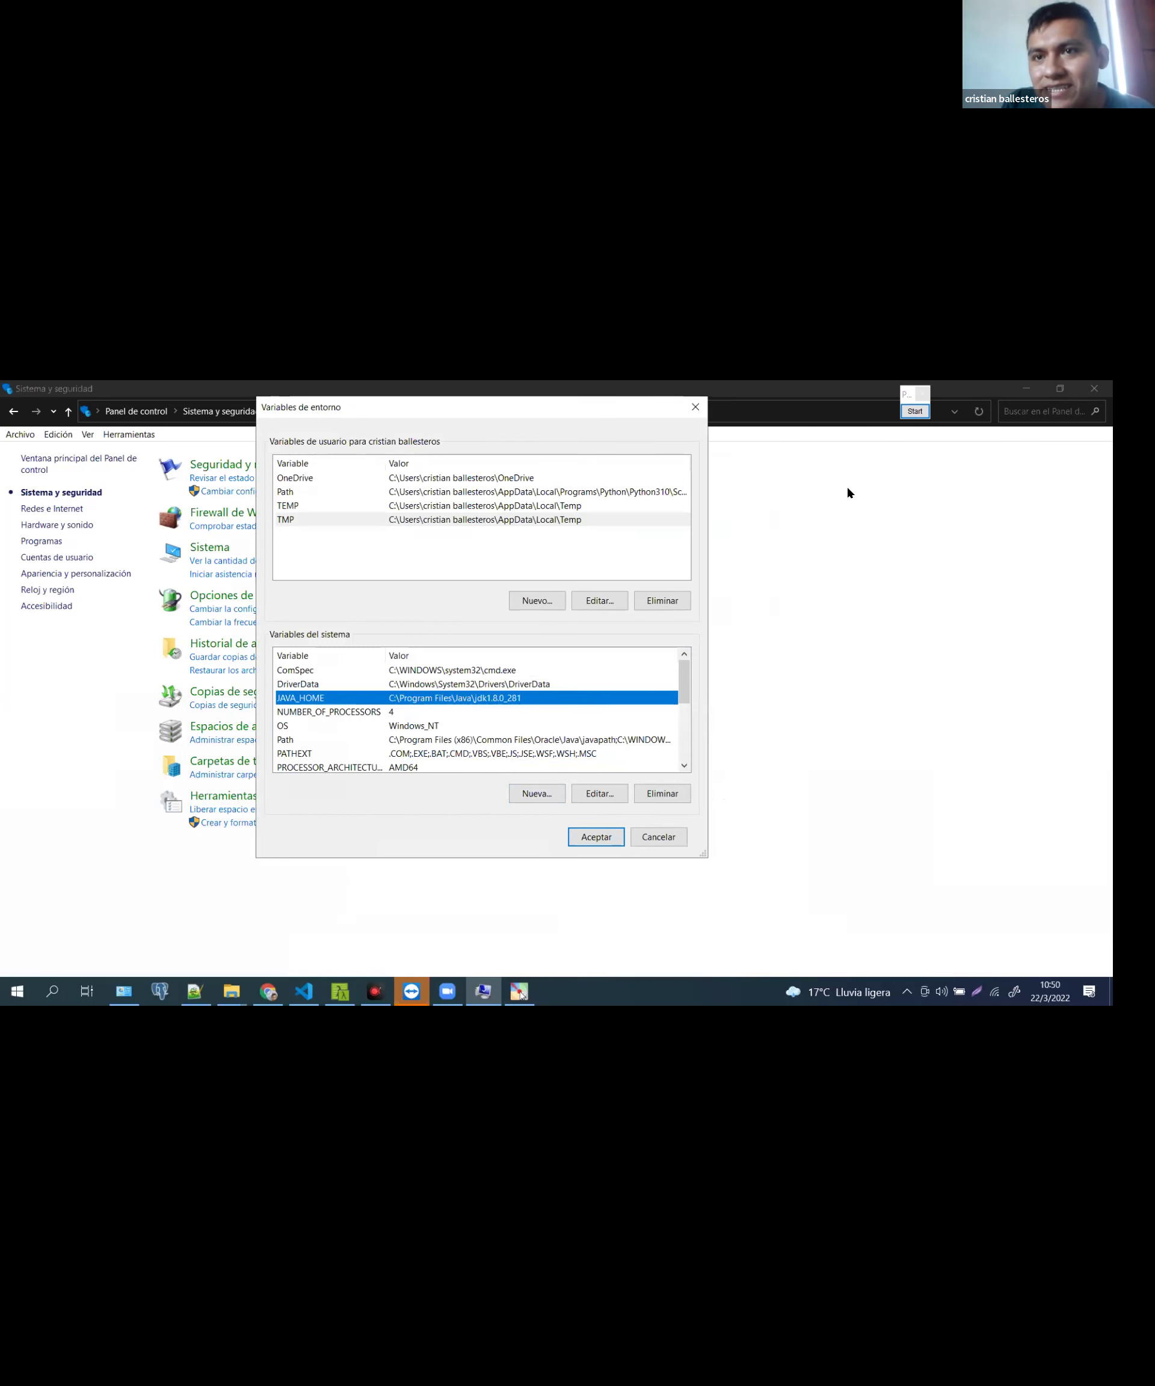
mouse_move(371, 619)
left_mouse_down()
mouse_move(379, 640)
mouse_move(346, 609)
left_mouse_up()
mouse_move(512, 771)
left_mouse_down()
mouse_move(576, 786)
mouse_move(544, 769)
left_mouse_up()
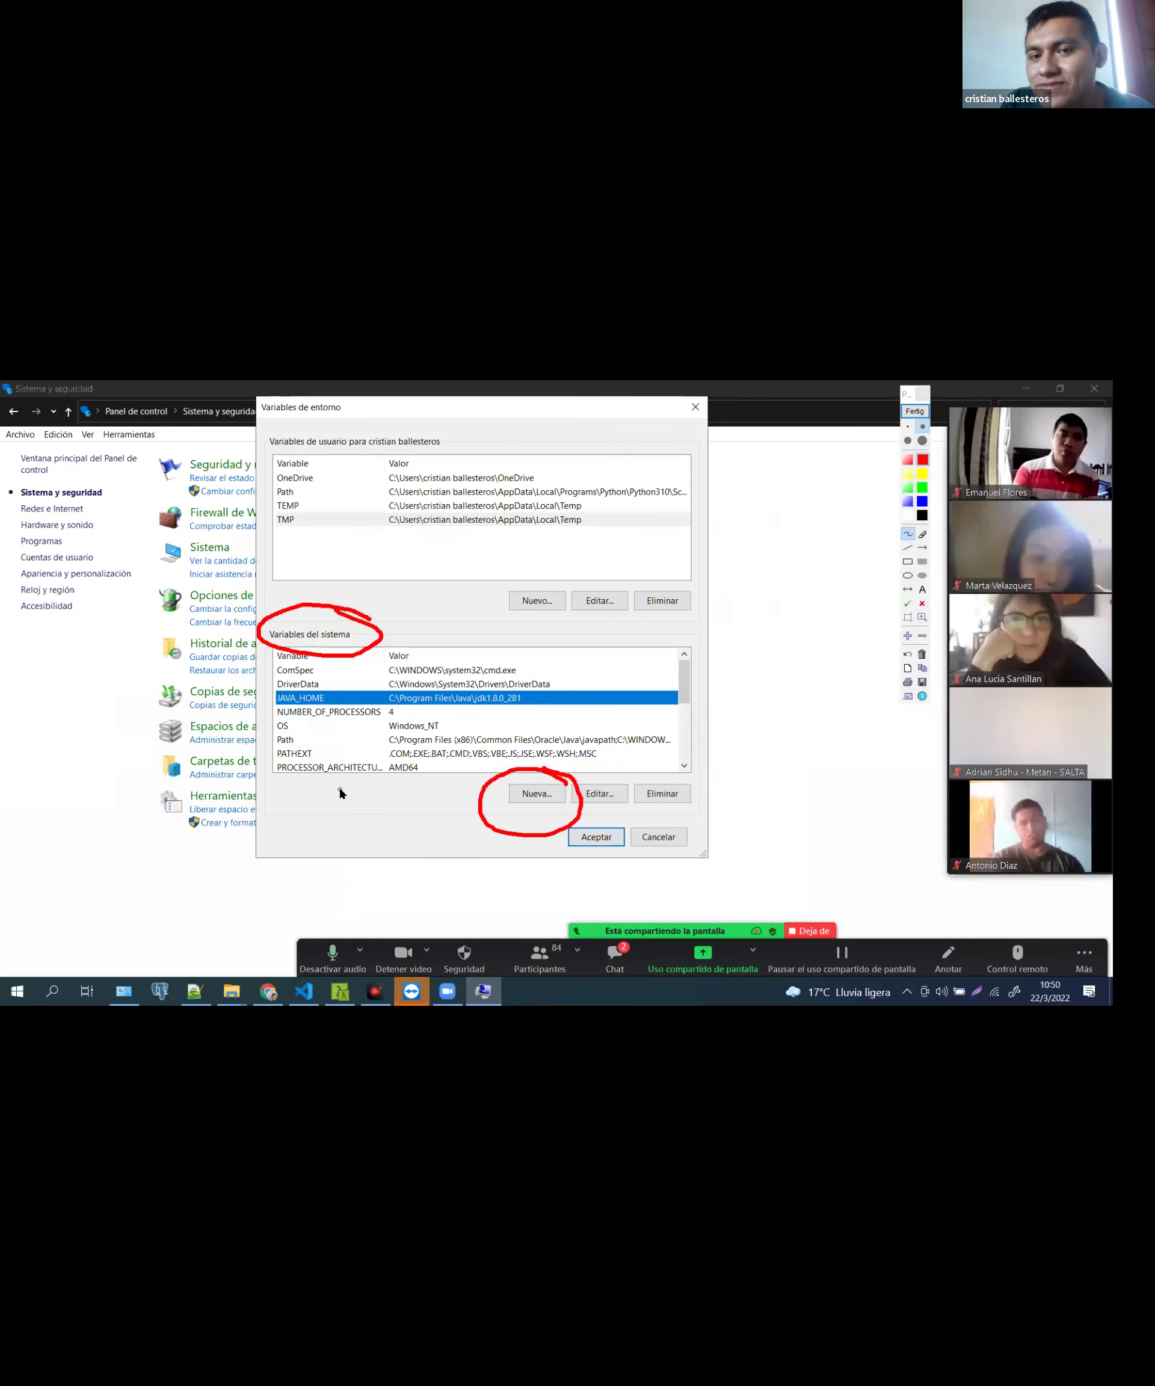
Start a new system variable, and in red underline its name and value labels and handwrite JAVA_HOME by the name field
left_click(538, 793)
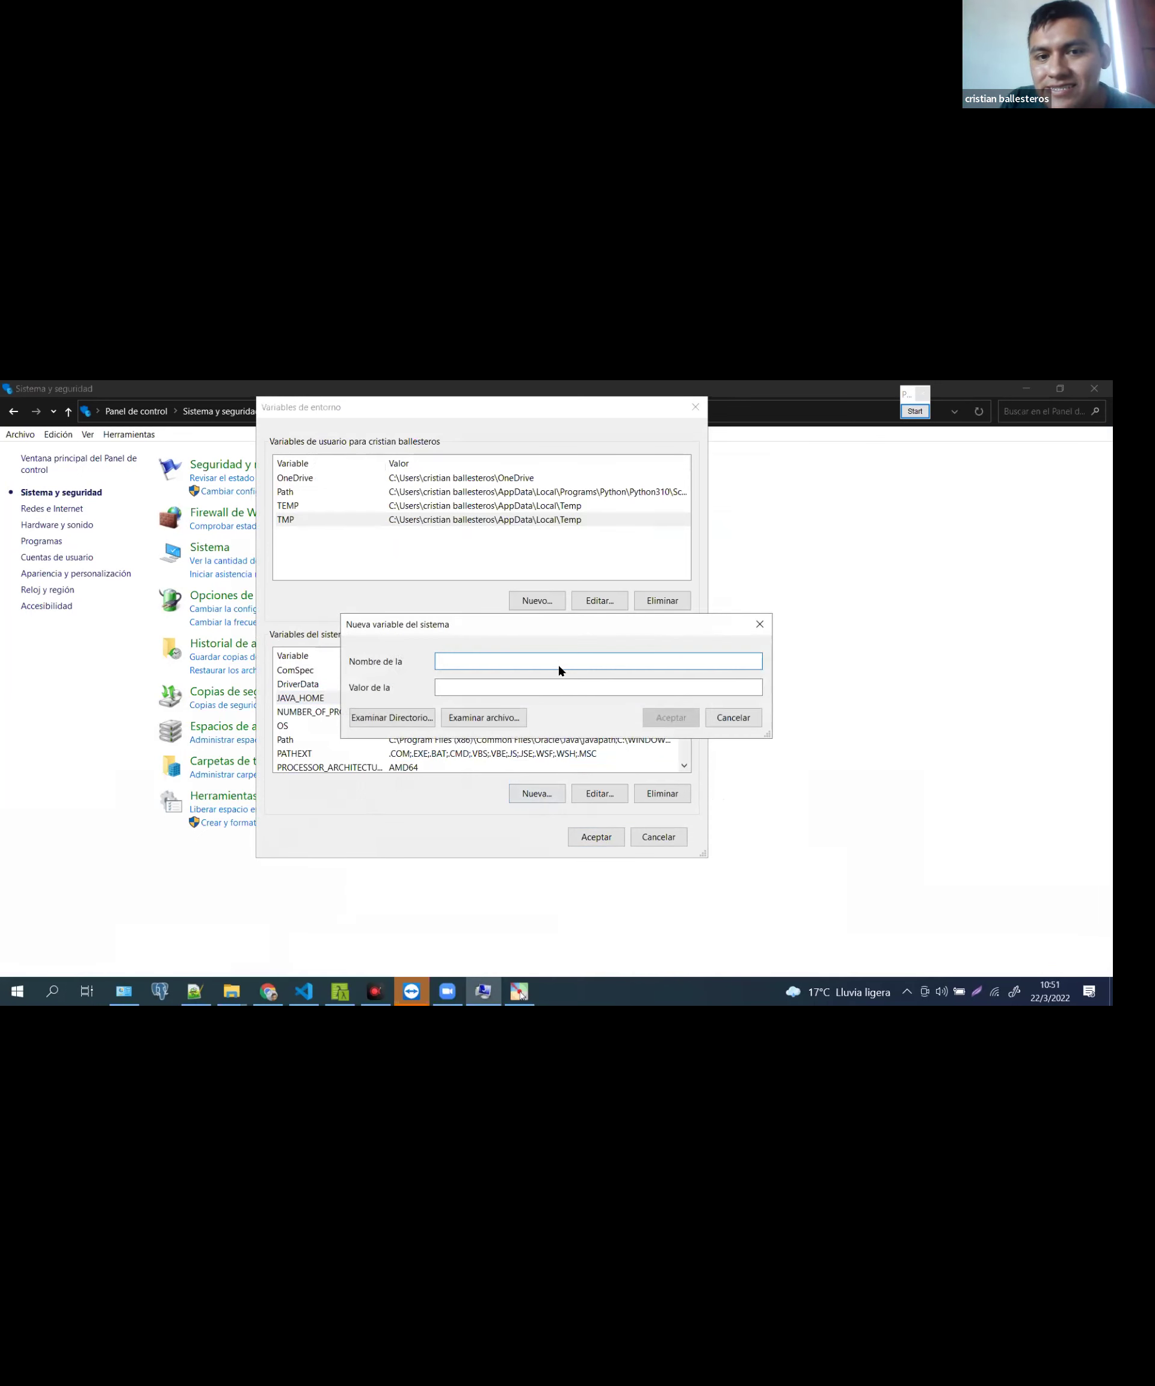
left_click_drag(570, 632, 705, 592)
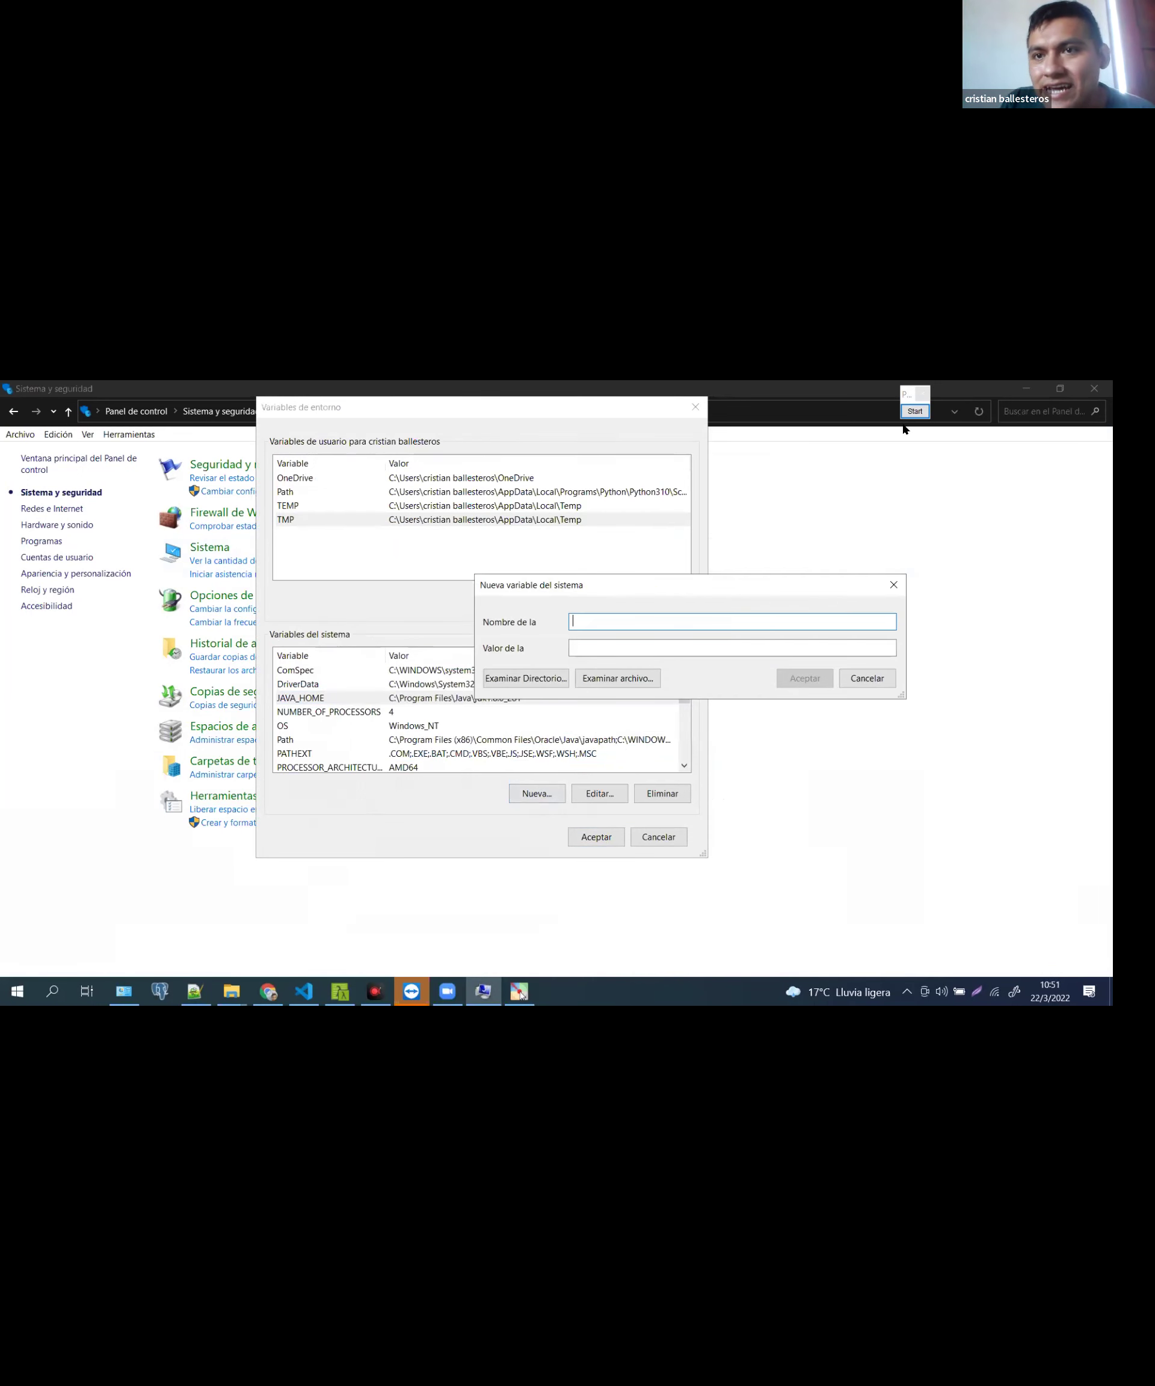
mouse_move(484, 634)
left_mouse_down()
mouse_move(539, 634)
mouse_move(529, 660)
left_mouse_up()
left_click(488, 661)
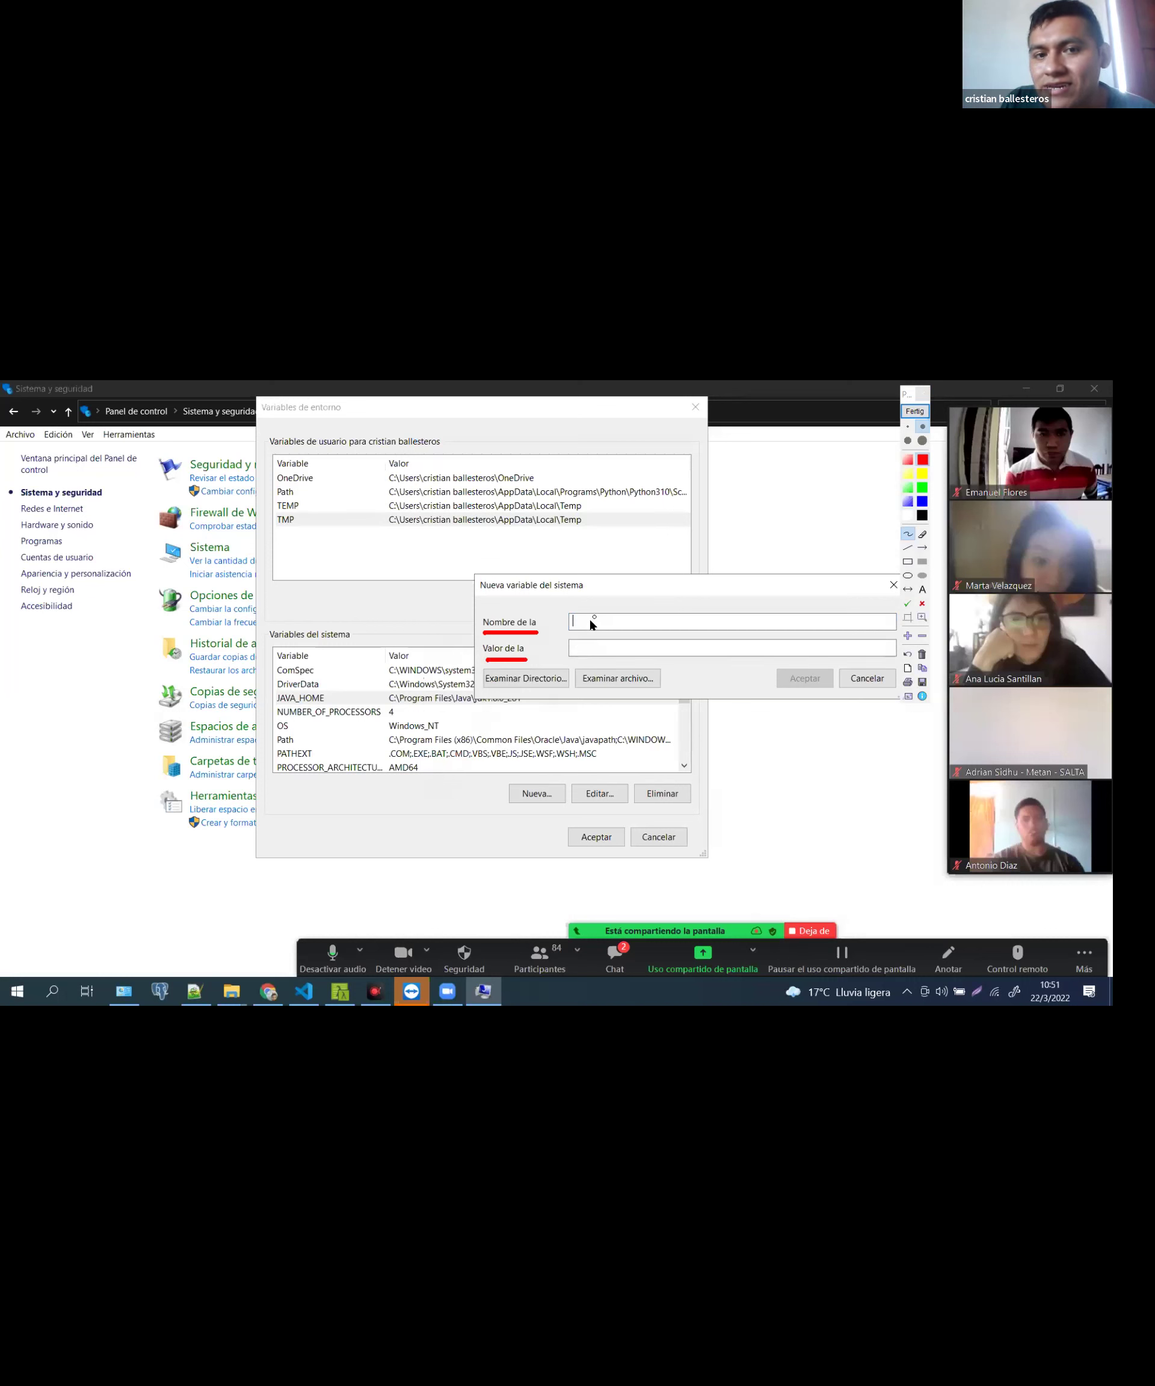
mouse_move(589, 608)
left_mouse_down()
mouse_move(617, 633)
mouse_move(622, 603)
mouse_move(639, 609)
mouse_move(683, 587)
mouse_move(736, 613)
mouse_move(755, 588)
mouse_move(770, 615)
mouse_move(777, 598)
mouse_move(779, 612)
mouse_move(791, 610)
left_mouse_up()
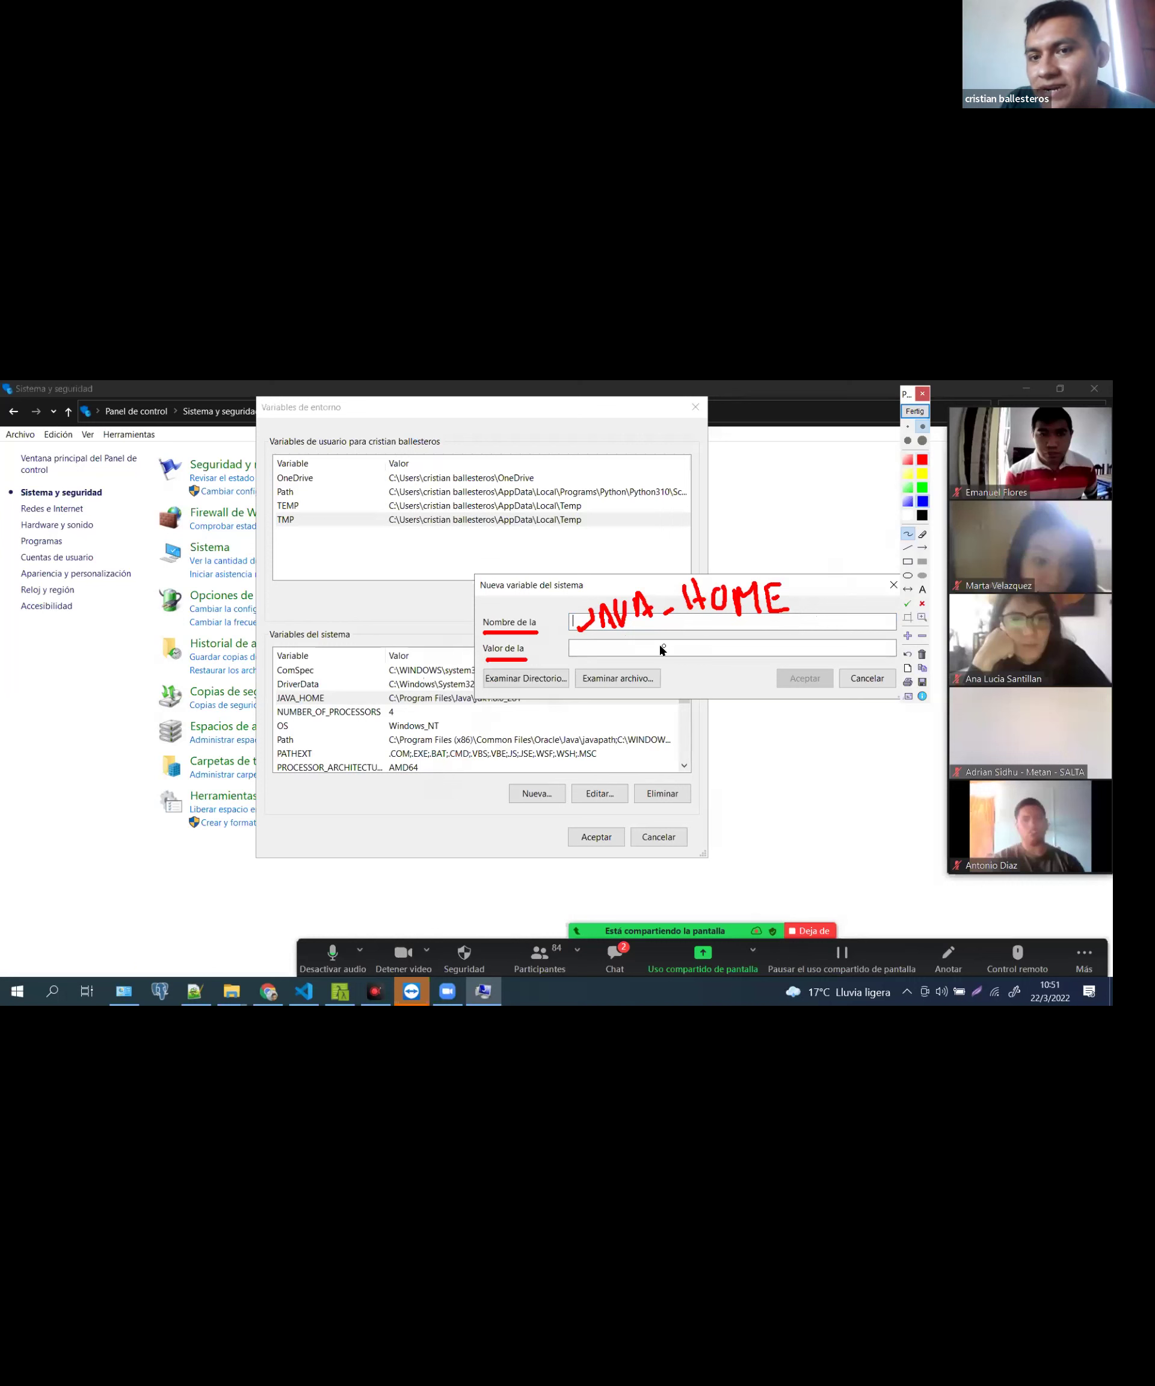
Annotate in blue: circle and shade the value field, write JDK with arrows, add a 1 by JAVA_HOME and underline the existing JAVA_HOME variable
mouse_move(721, 635)
left_mouse_down()
mouse_move(622, 632)
mouse_move(572, 662)
mouse_move(735, 646)
left_mouse_up()
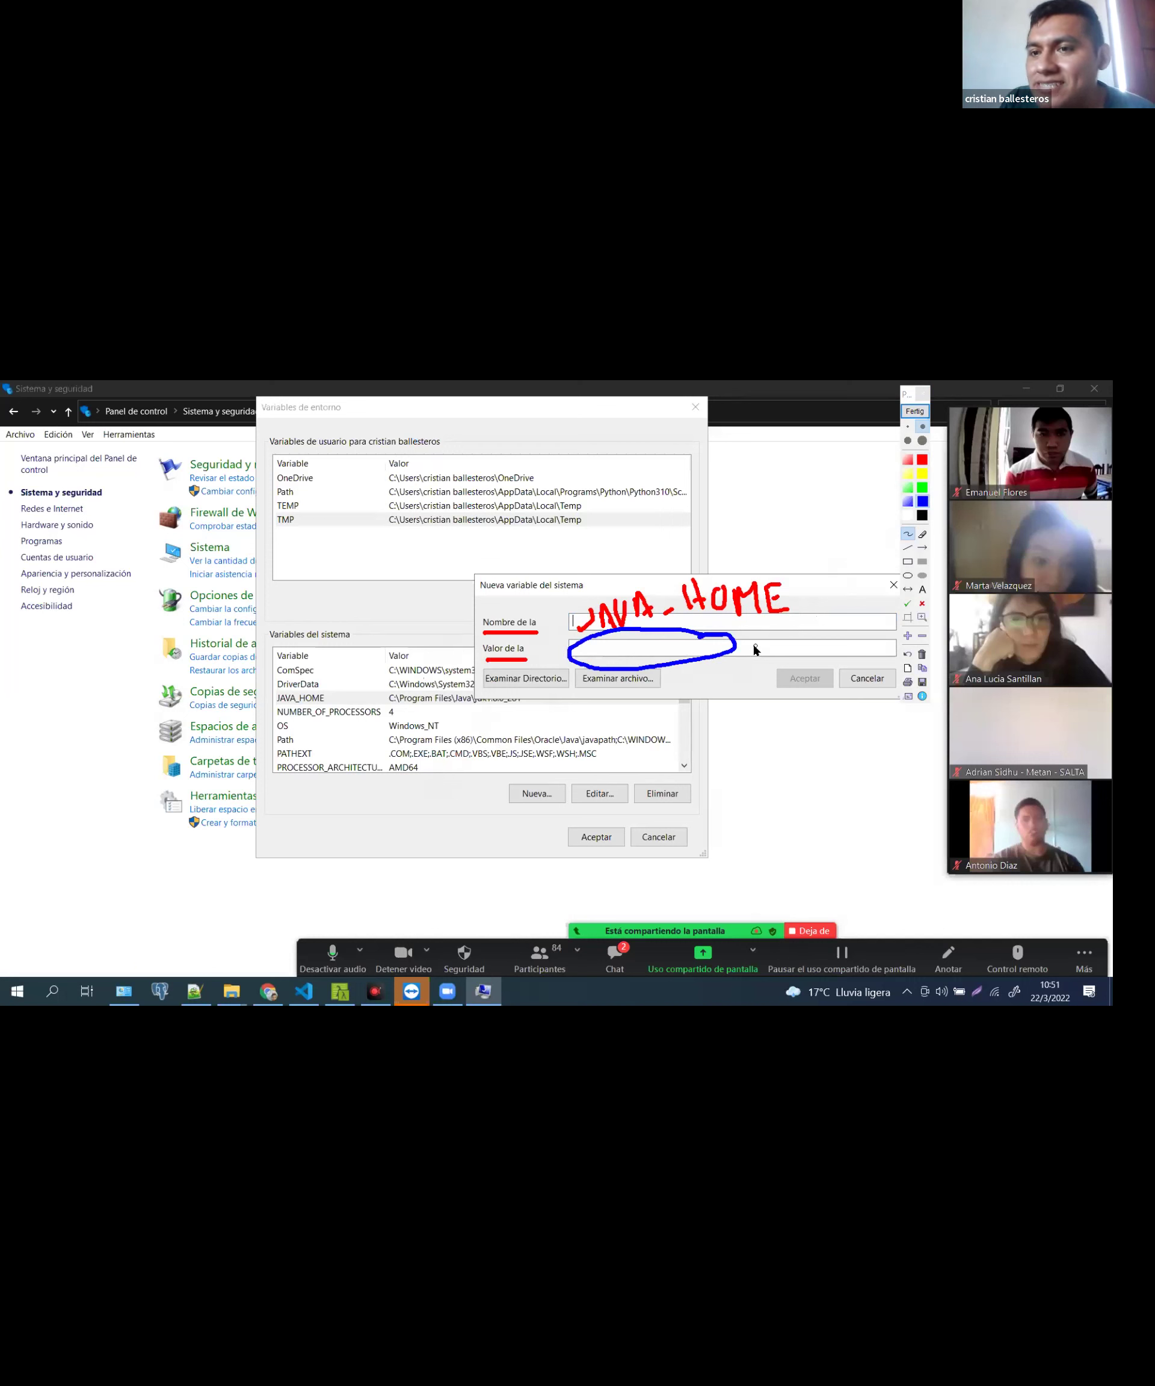
mouse_move(760, 642)
left_mouse_down()
mouse_move(746, 666)
mouse_move(787, 641)
mouse_move(772, 664)
mouse_move(791, 660)
left_mouse_up()
mouse_move(815, 617)
left_mouse_down()
mouse_move(799, 640)
mouse_move(827, 649)
mouse_move(800, 588)
left_mouse_up()
mouse_move(809, 571)
left_mouse_down()
mouse_move(795, 589)
mouse_move(825, 598)
mouse_move(833, 639)
mouse_move(850, 642)
left_mouse_up()
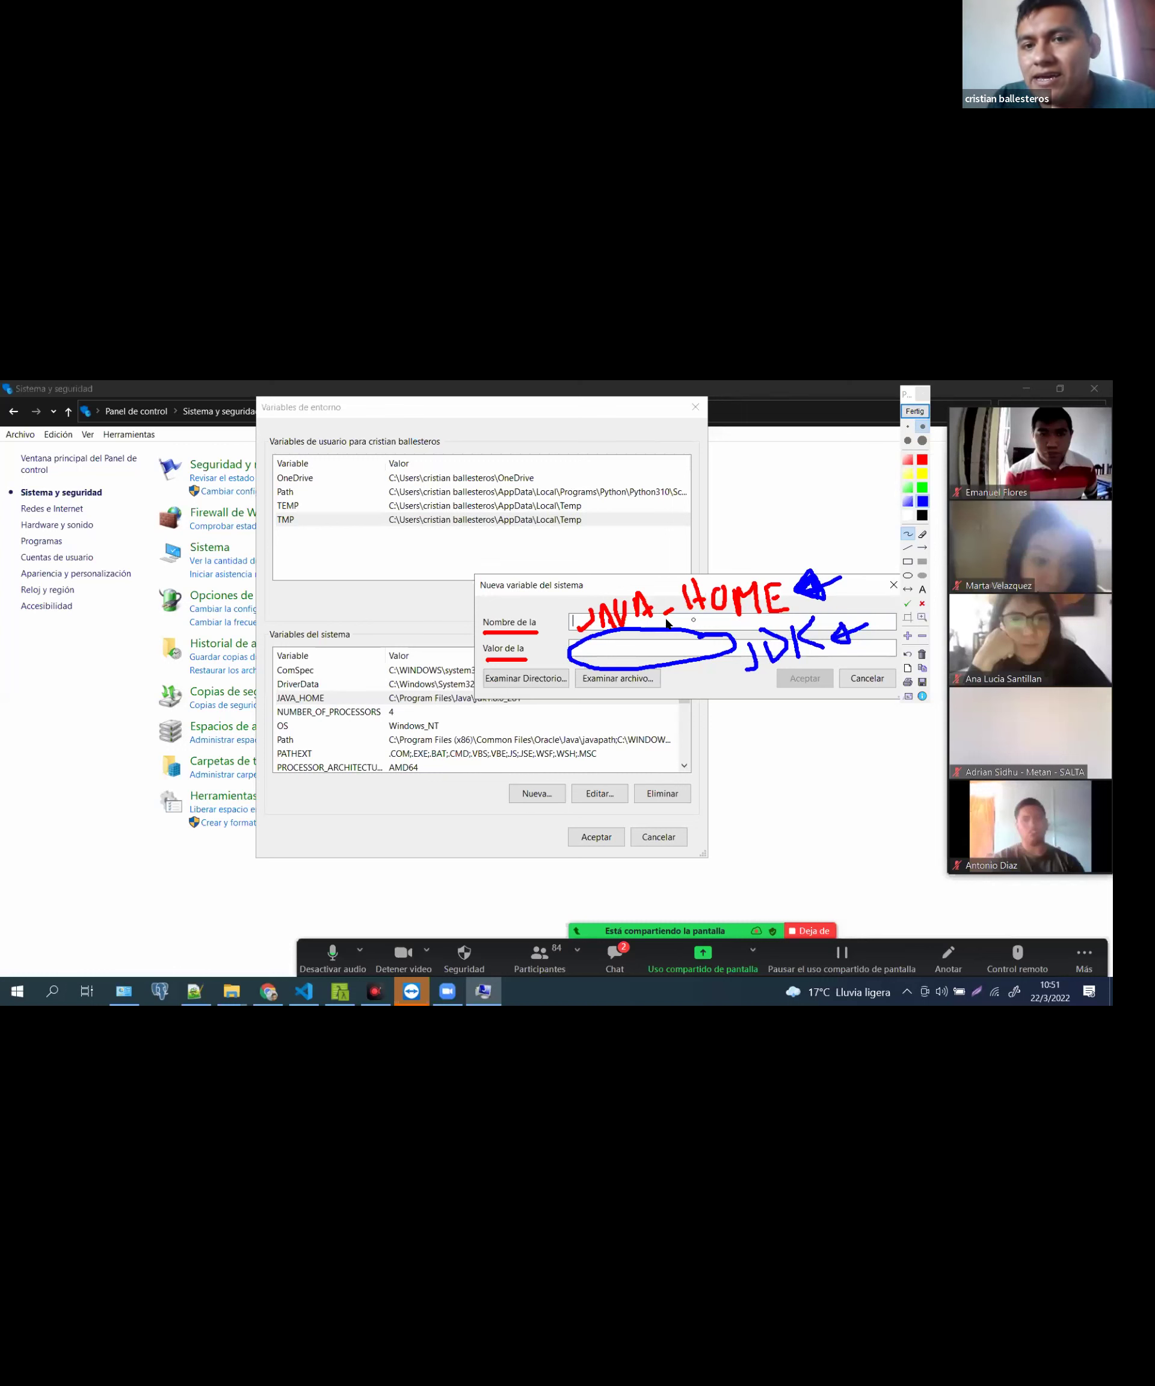
left_click_drag(850, 544, 868, 577)
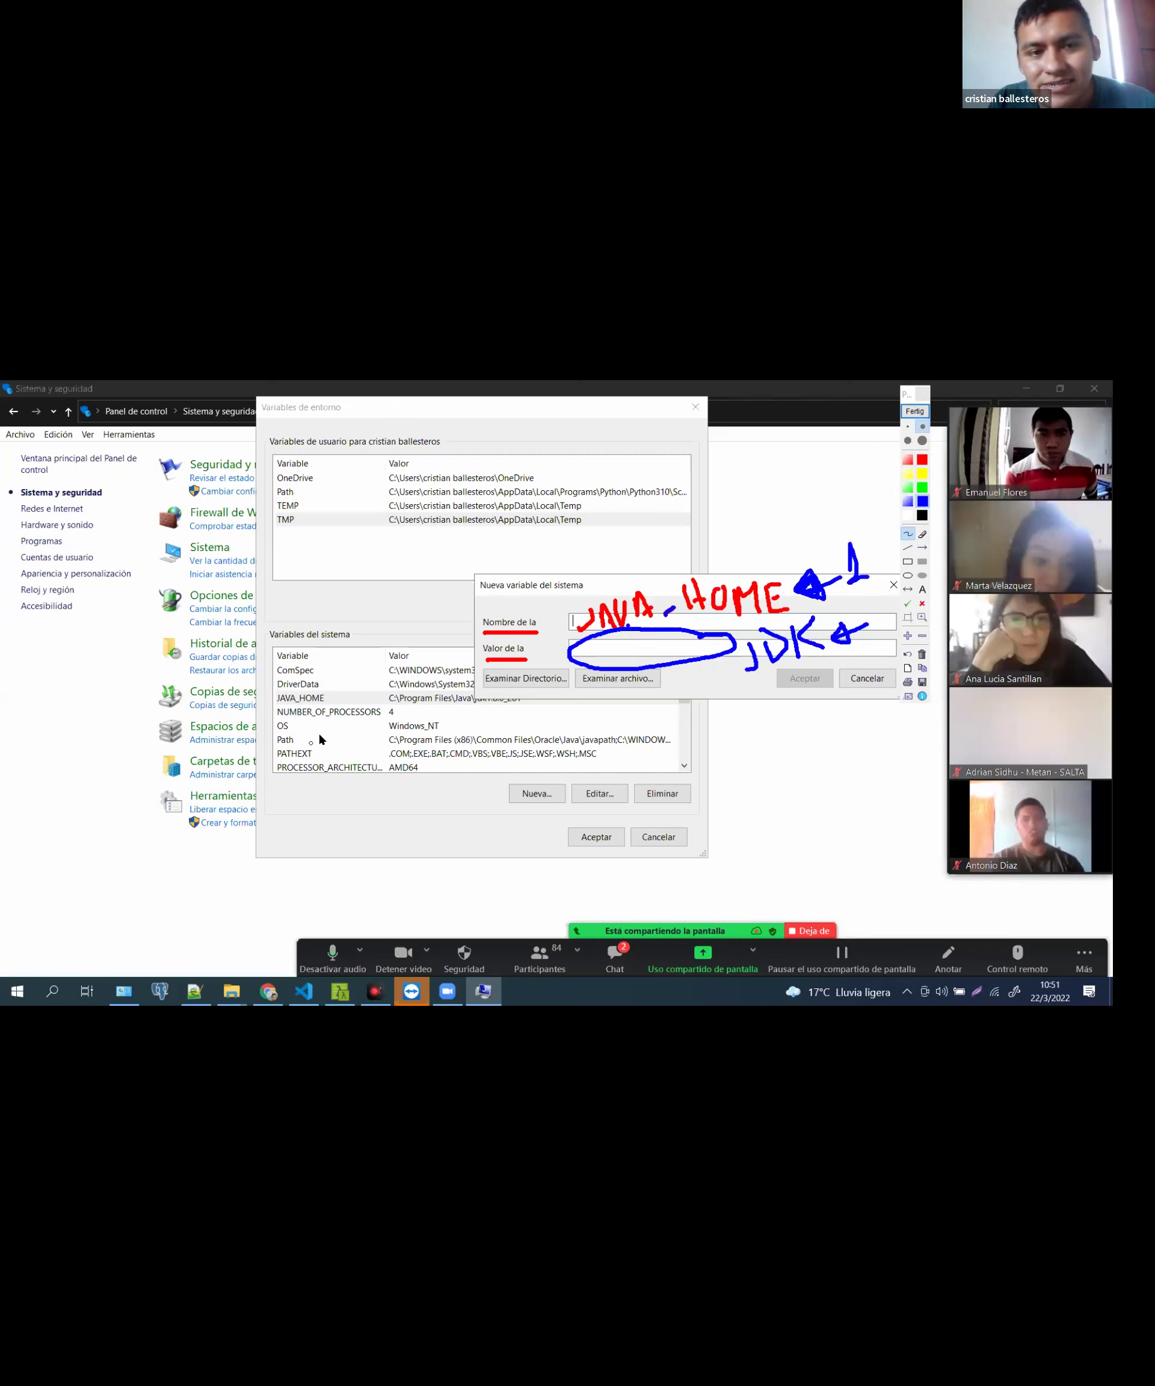
left_click_drag(275, 704, 329, 704)
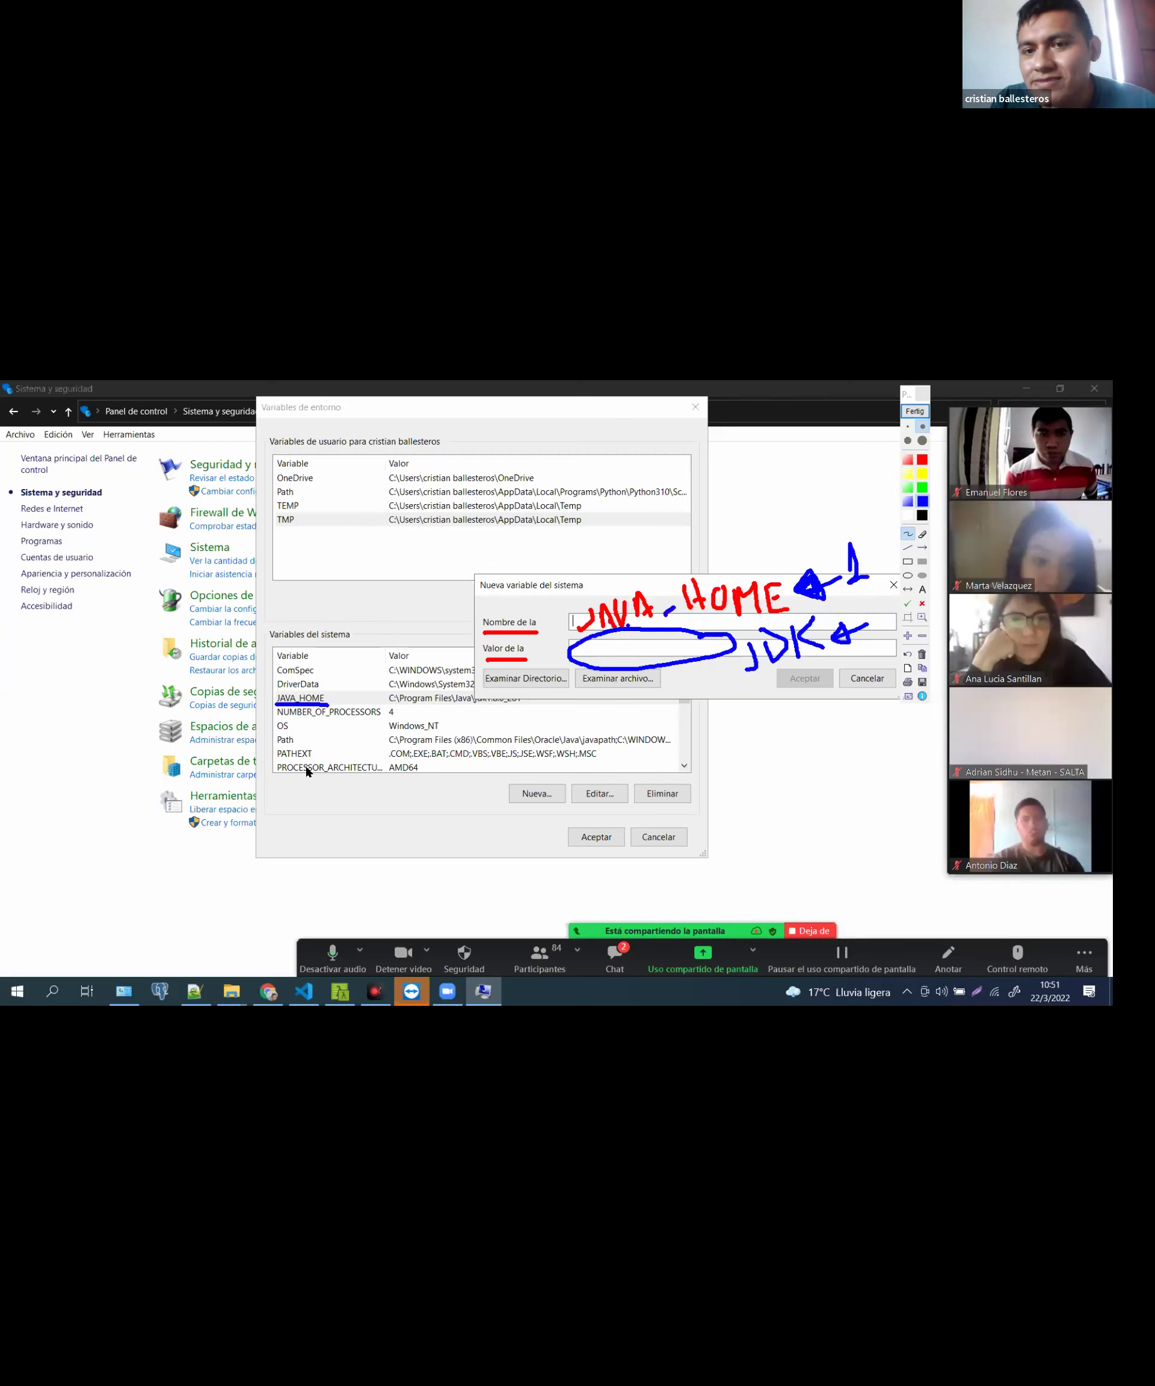
mouse_move(684, 644)
left_mouse_down()
mouse_move(690, 653)
mouse_move(639, 655)
mouse_move(676, 651)
left_mouse_up()
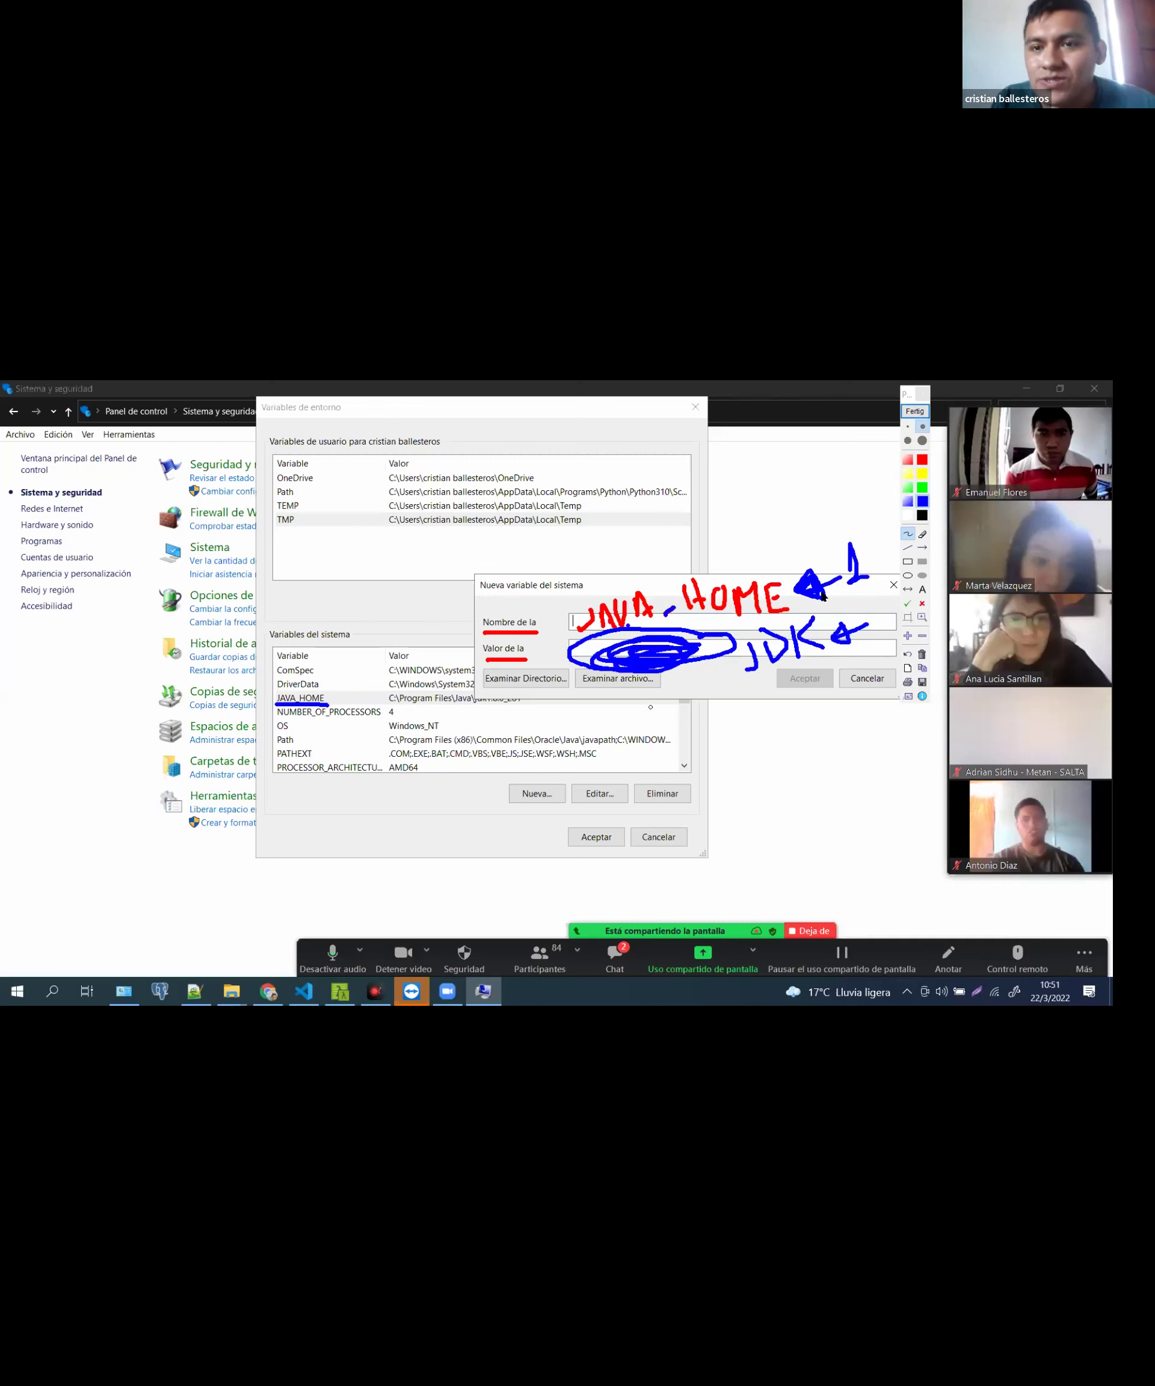
Leave annotation mode and name the new system variable JAVA_HOME, with the value field ready for entry
left_click(915, 411)
type("JAVA_HOME")
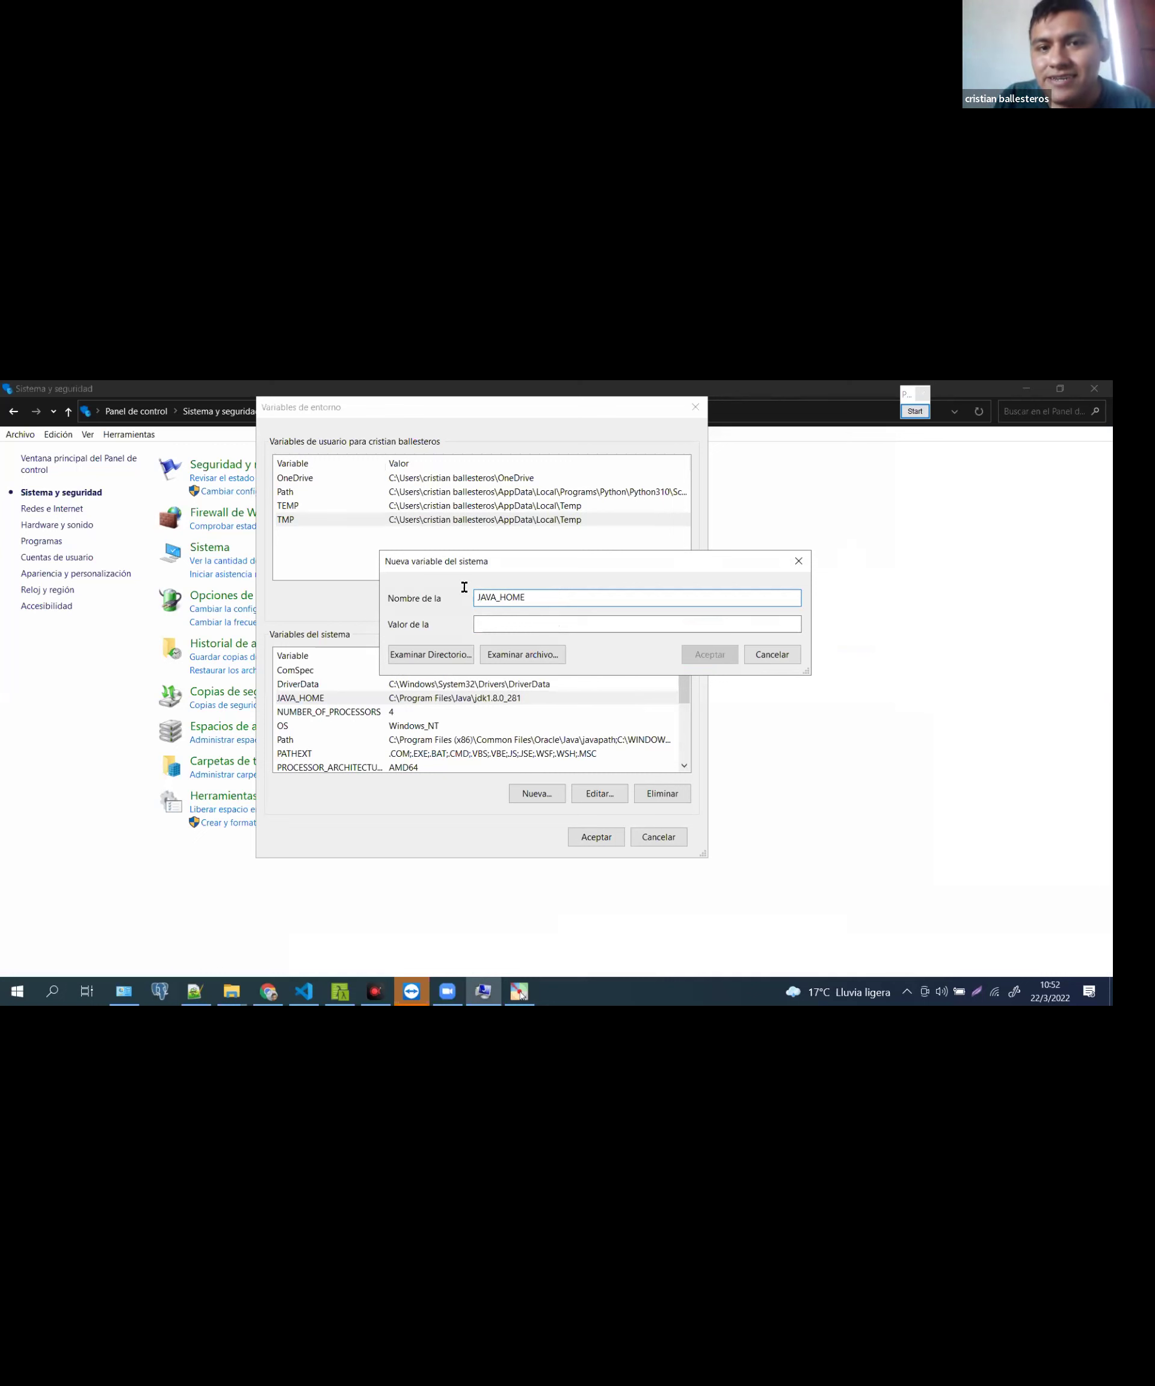
left_click(498, 618)
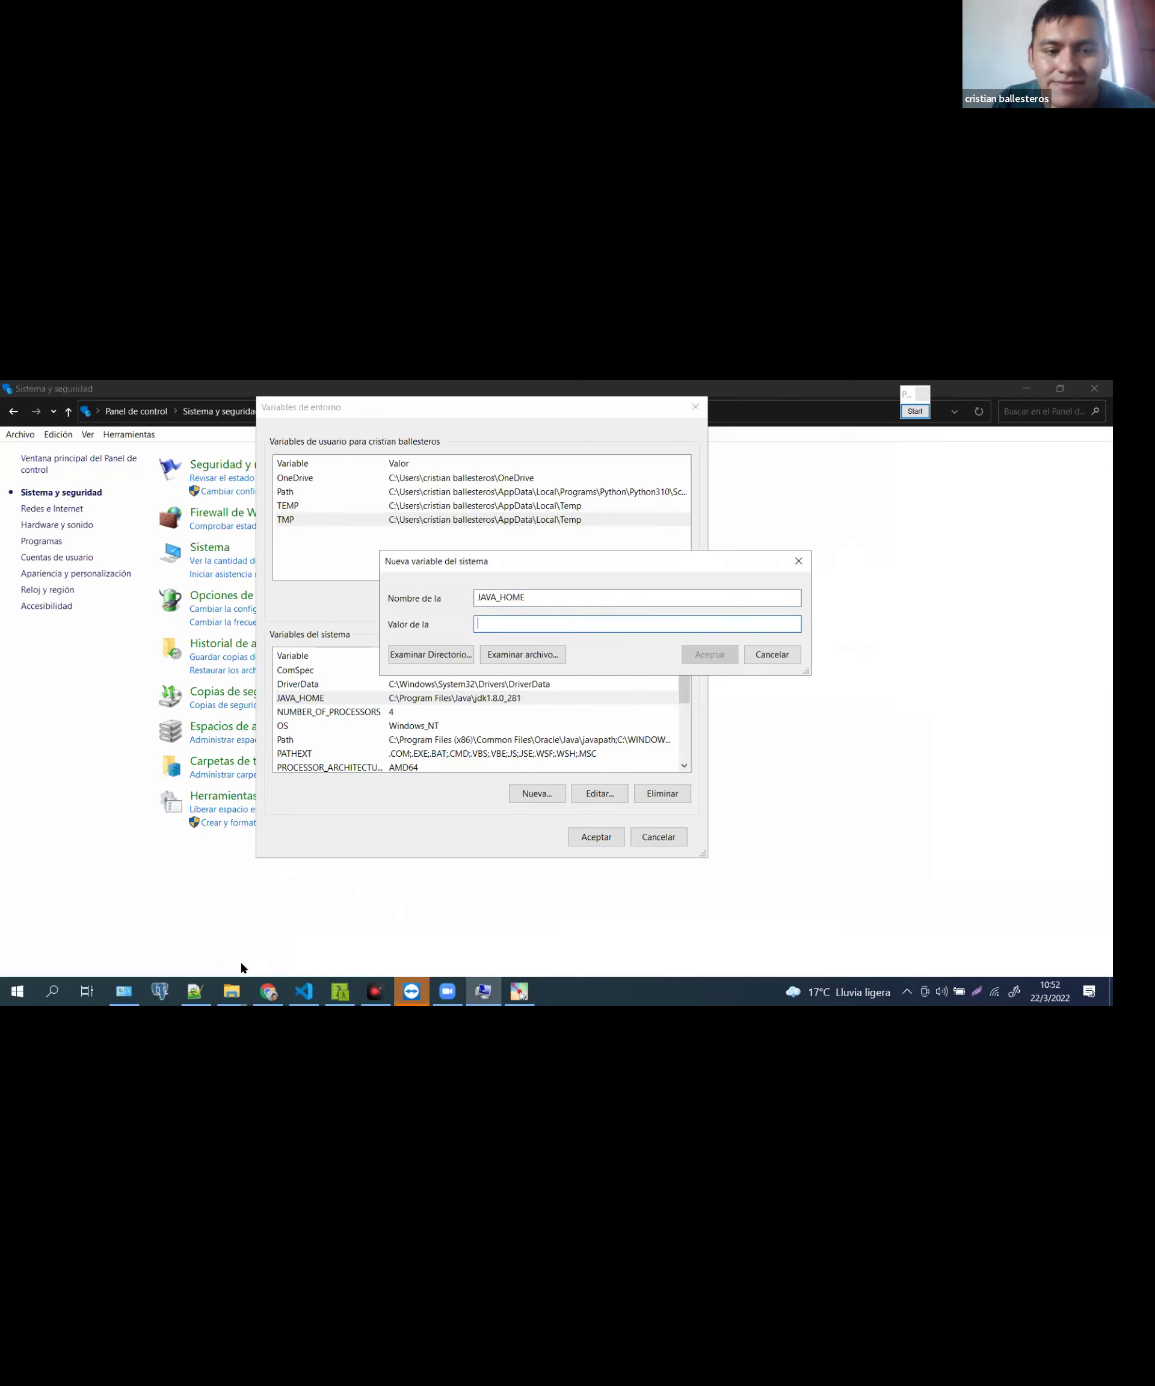
Switch to the File Explorer window and open Disco local (C:) from Este equipo
left_click(232, 991)
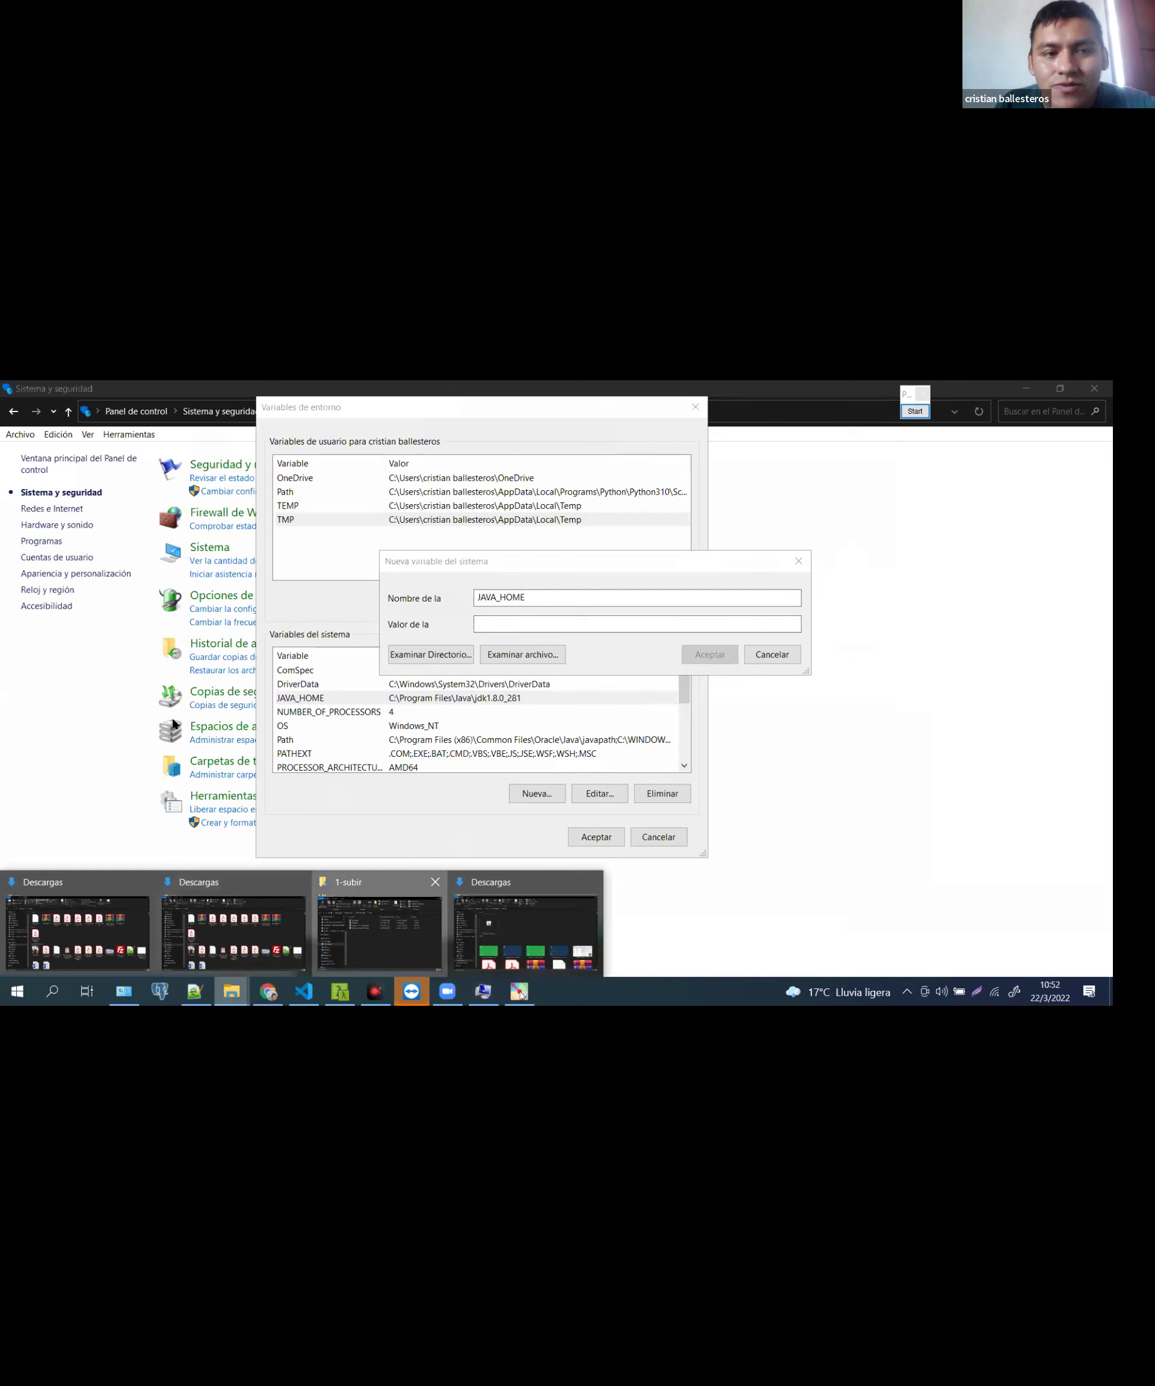
left_click(379, 932)
left_click(74, 670)
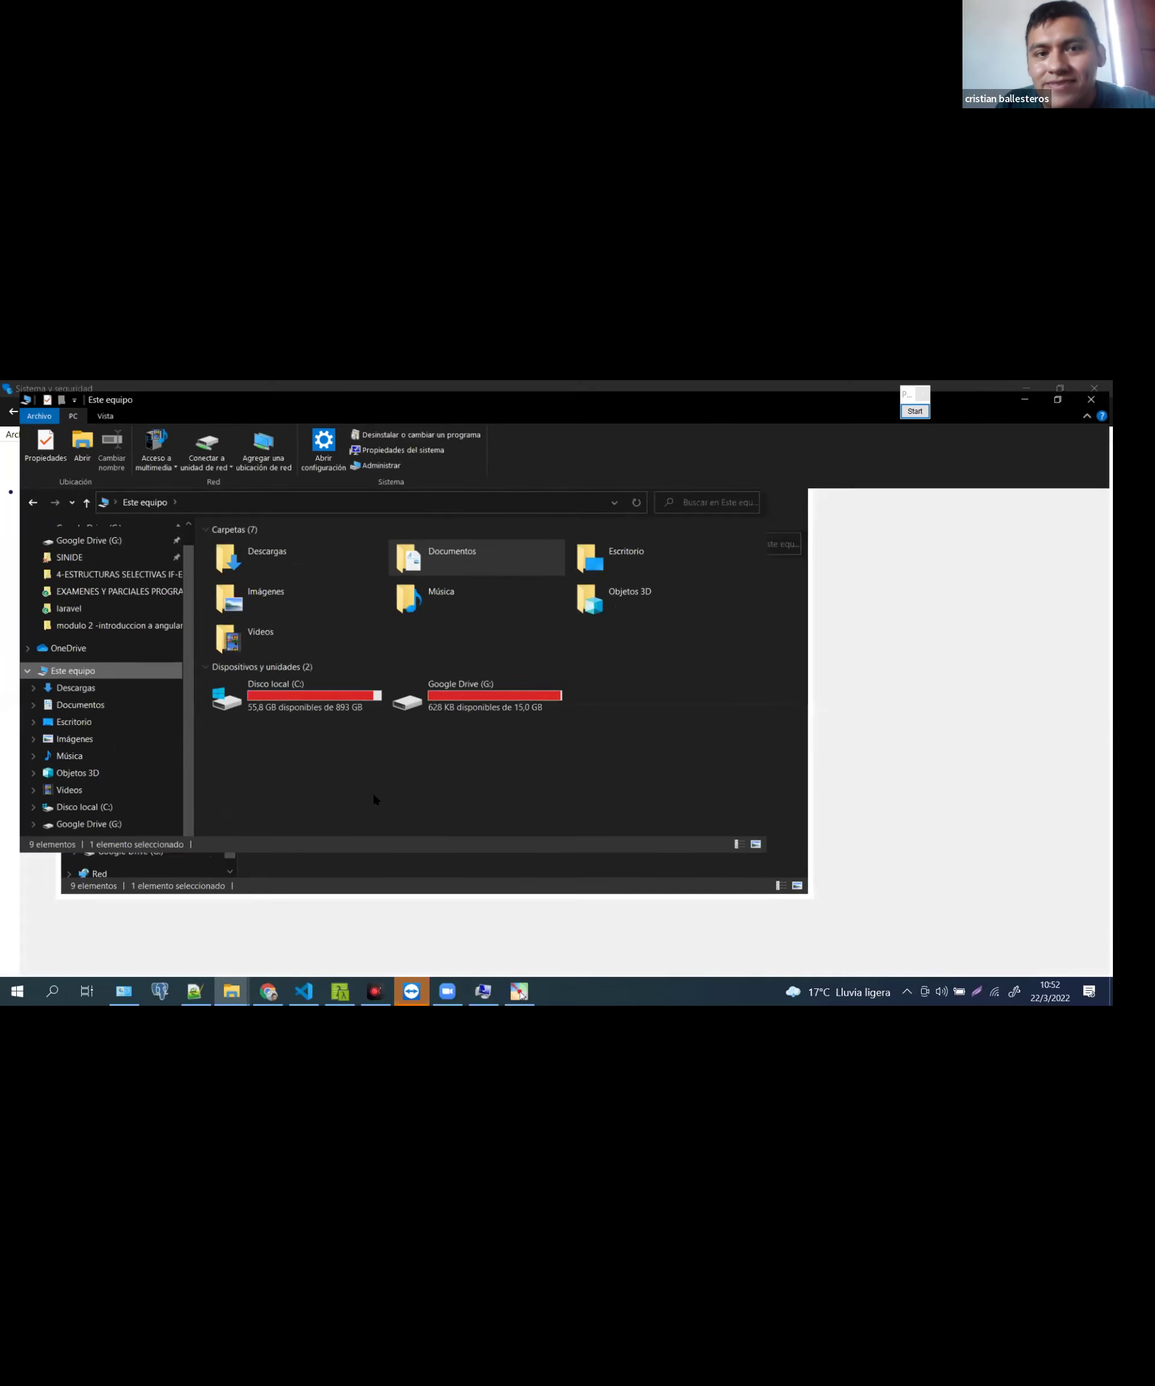
double_click(294, 661)
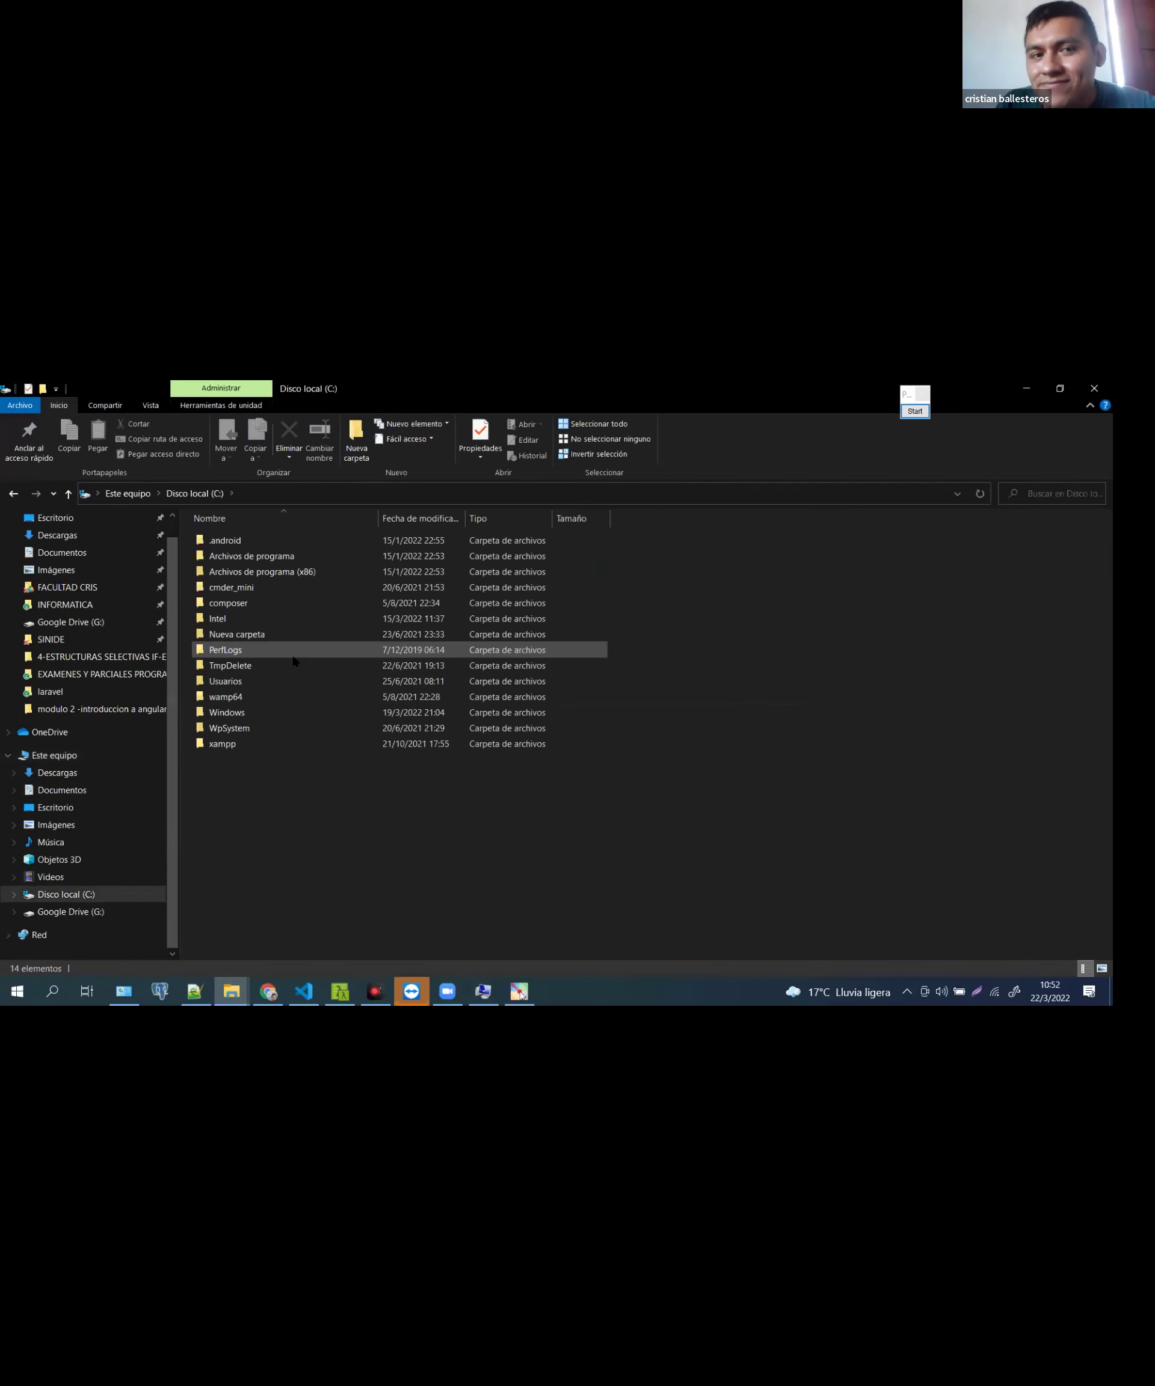
double_click(281, 574)
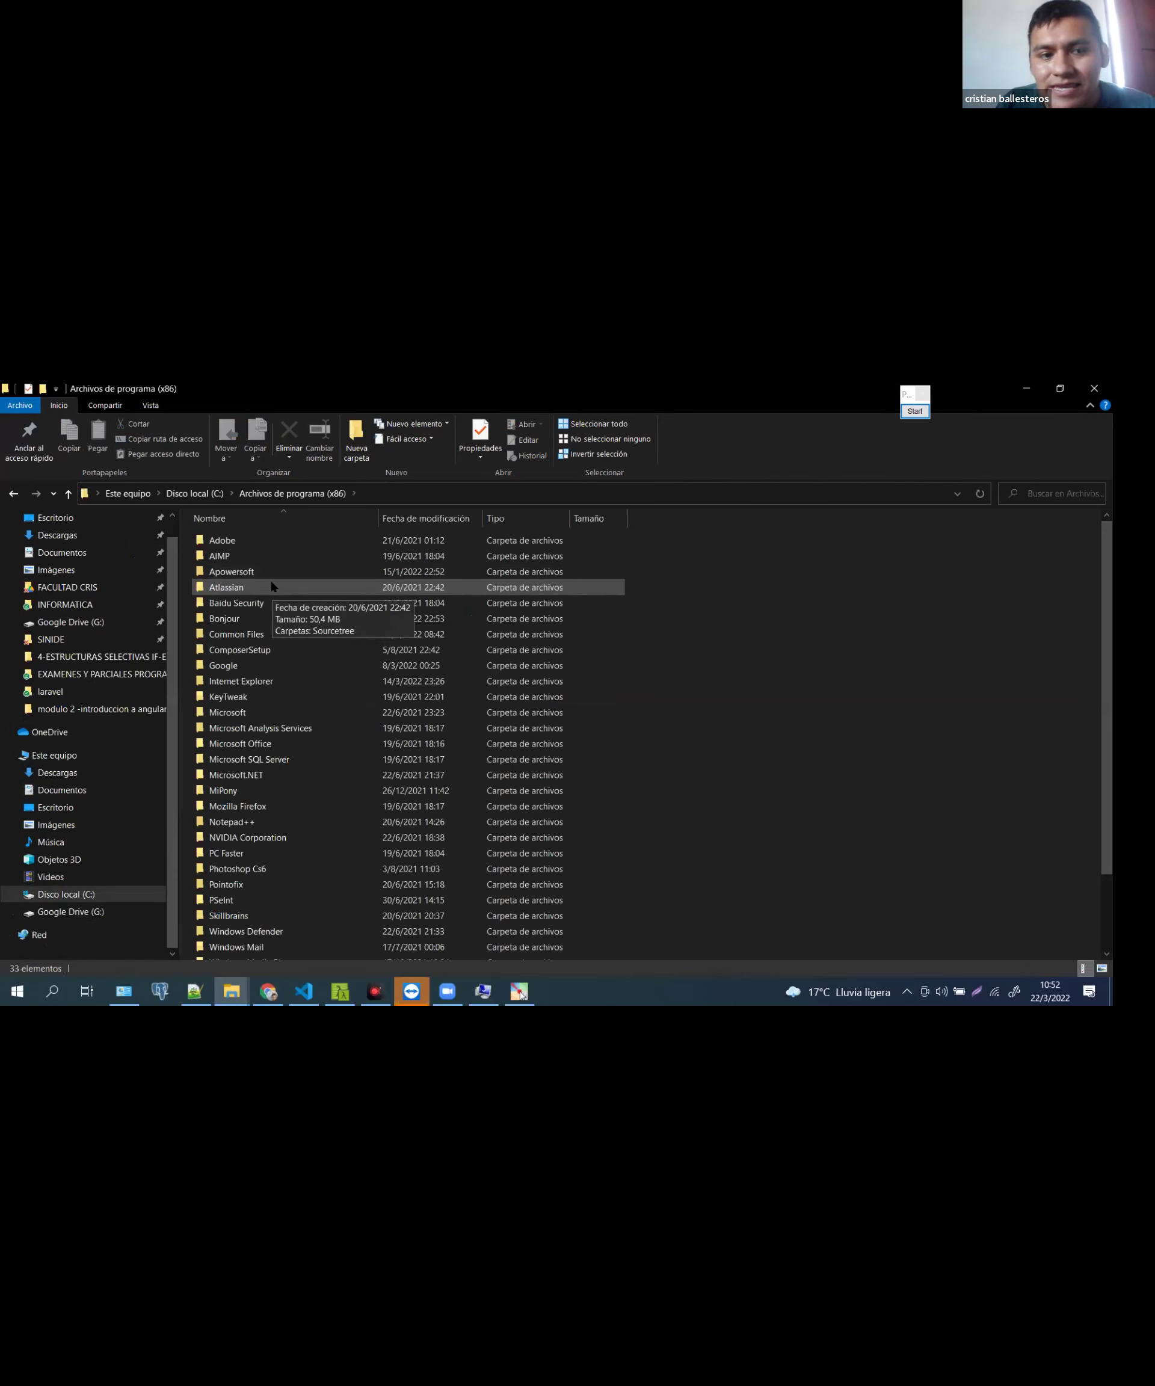
left_click(273, 587)
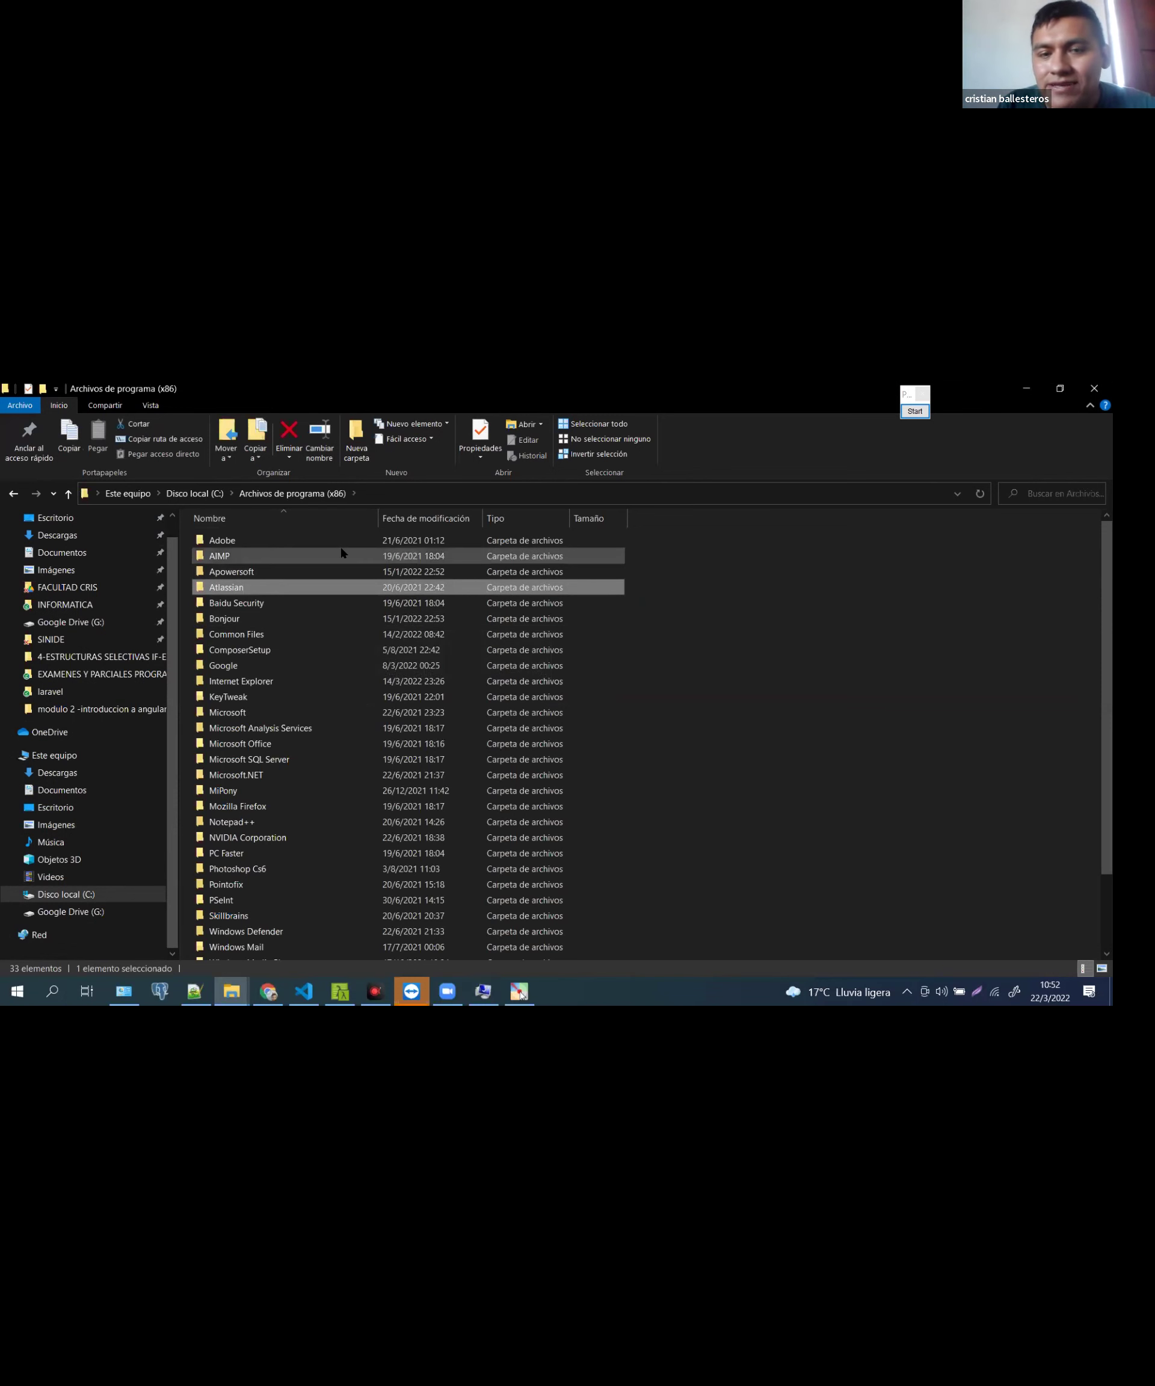
key("BackSpace")
left_click(277, 557)
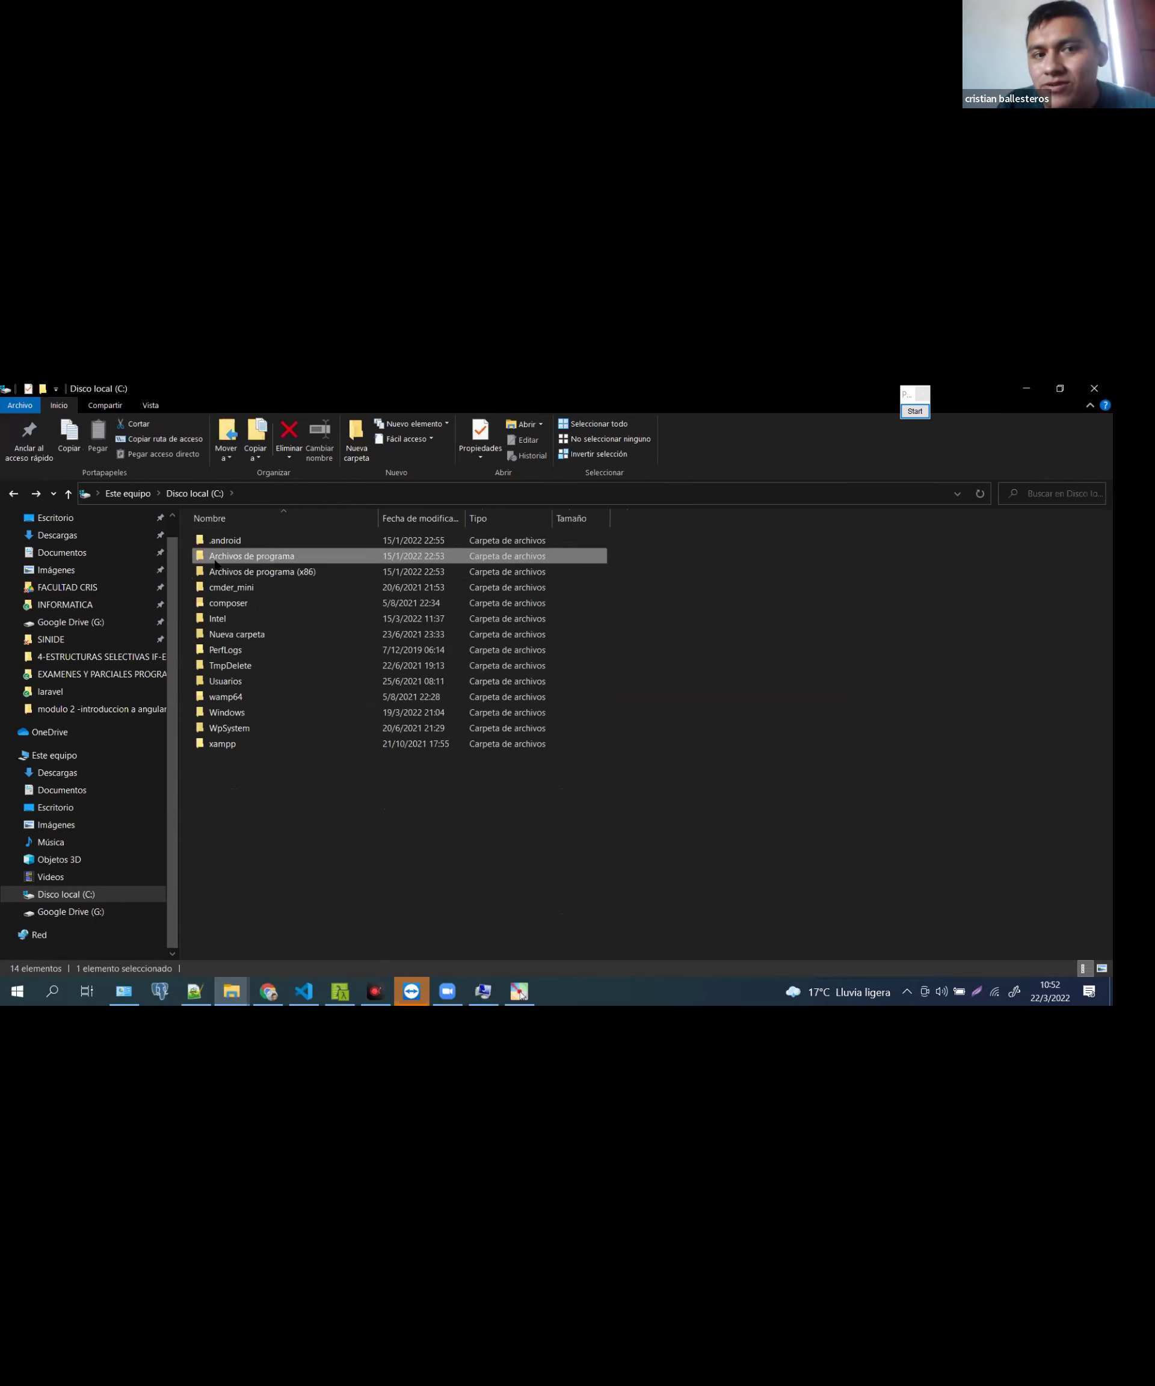
left_click(266, 571)
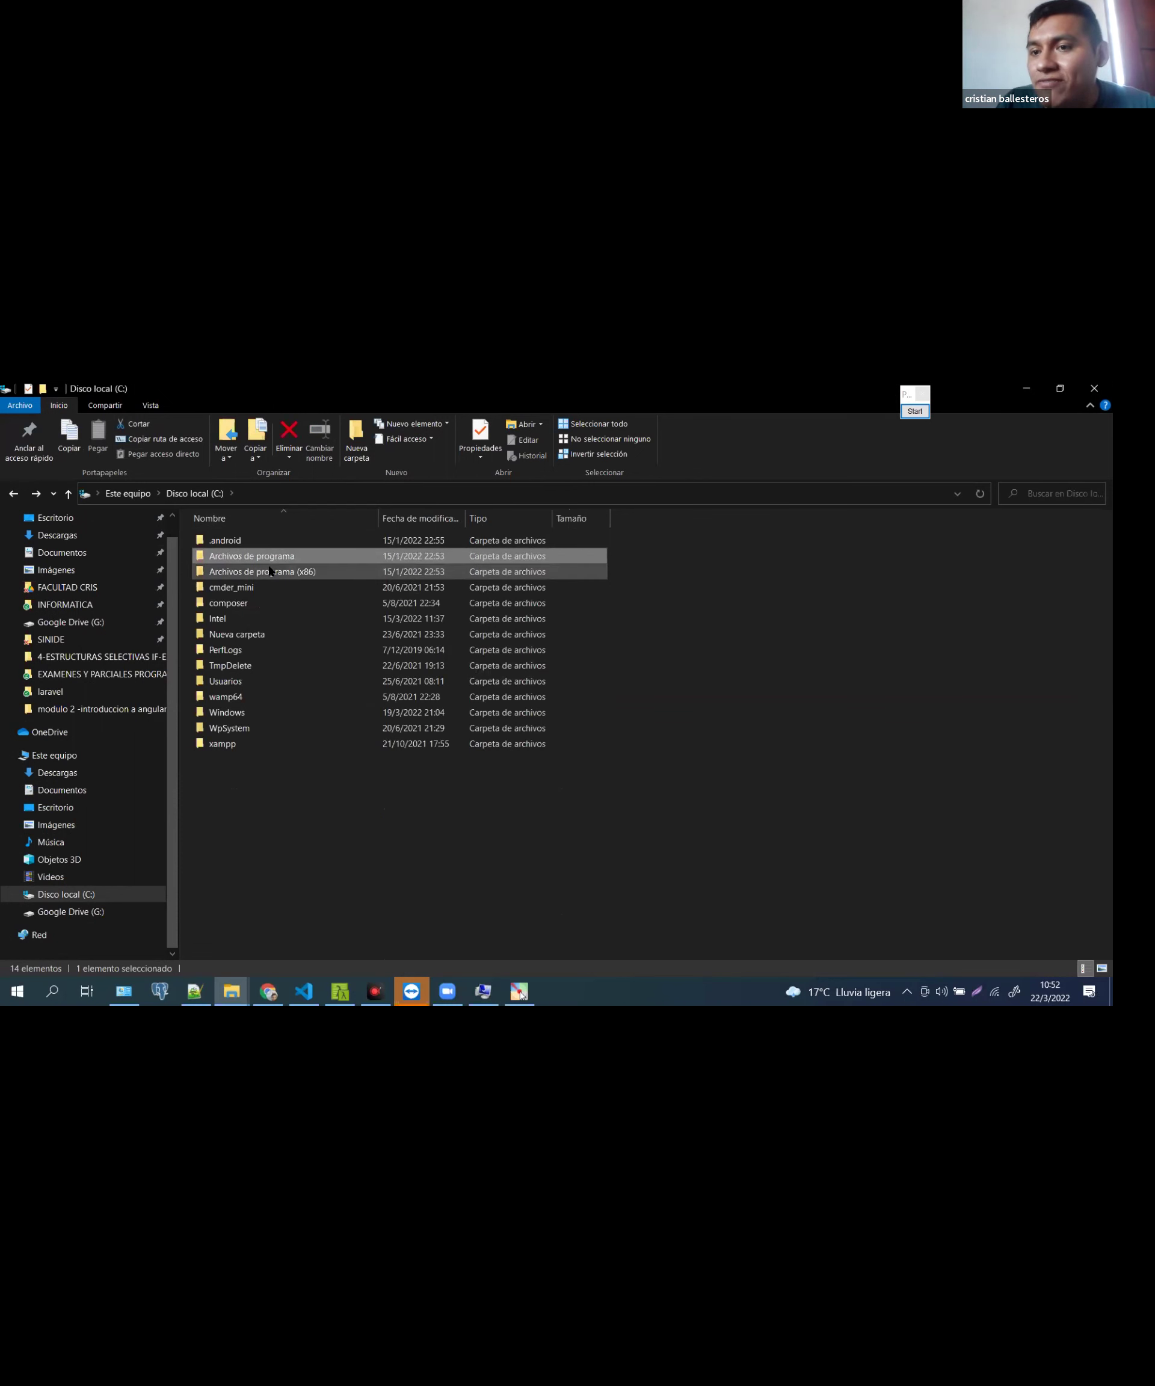
left_click(281, 555)
double_click(281, 556)
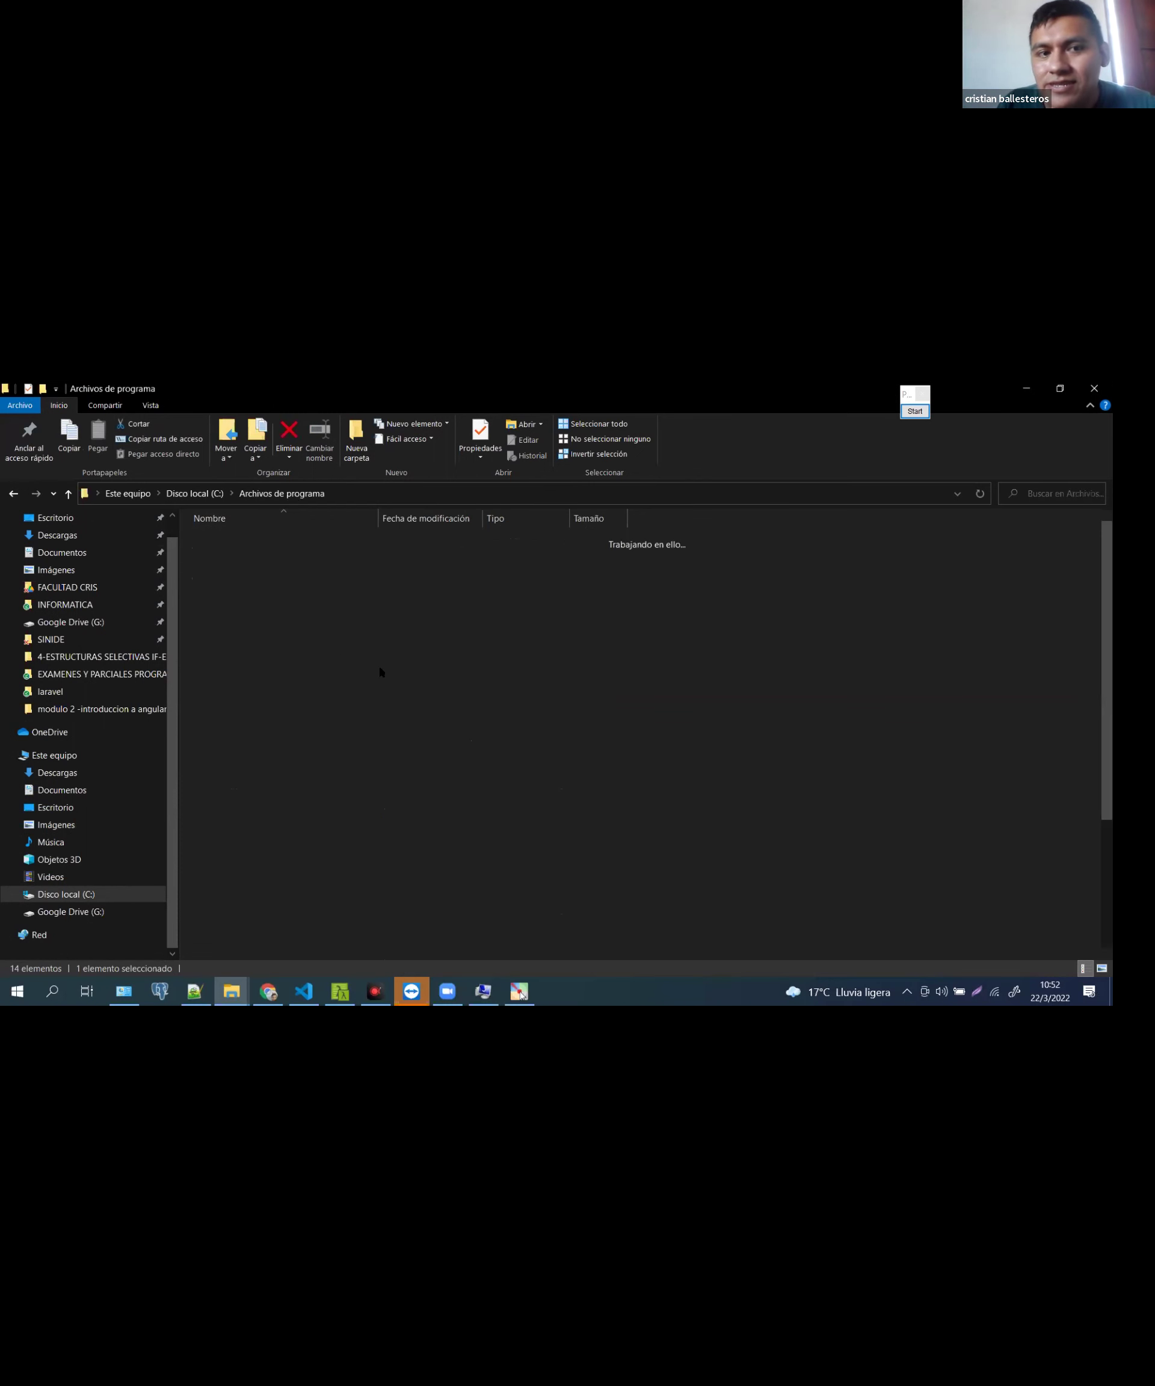
left_click(360, 650)
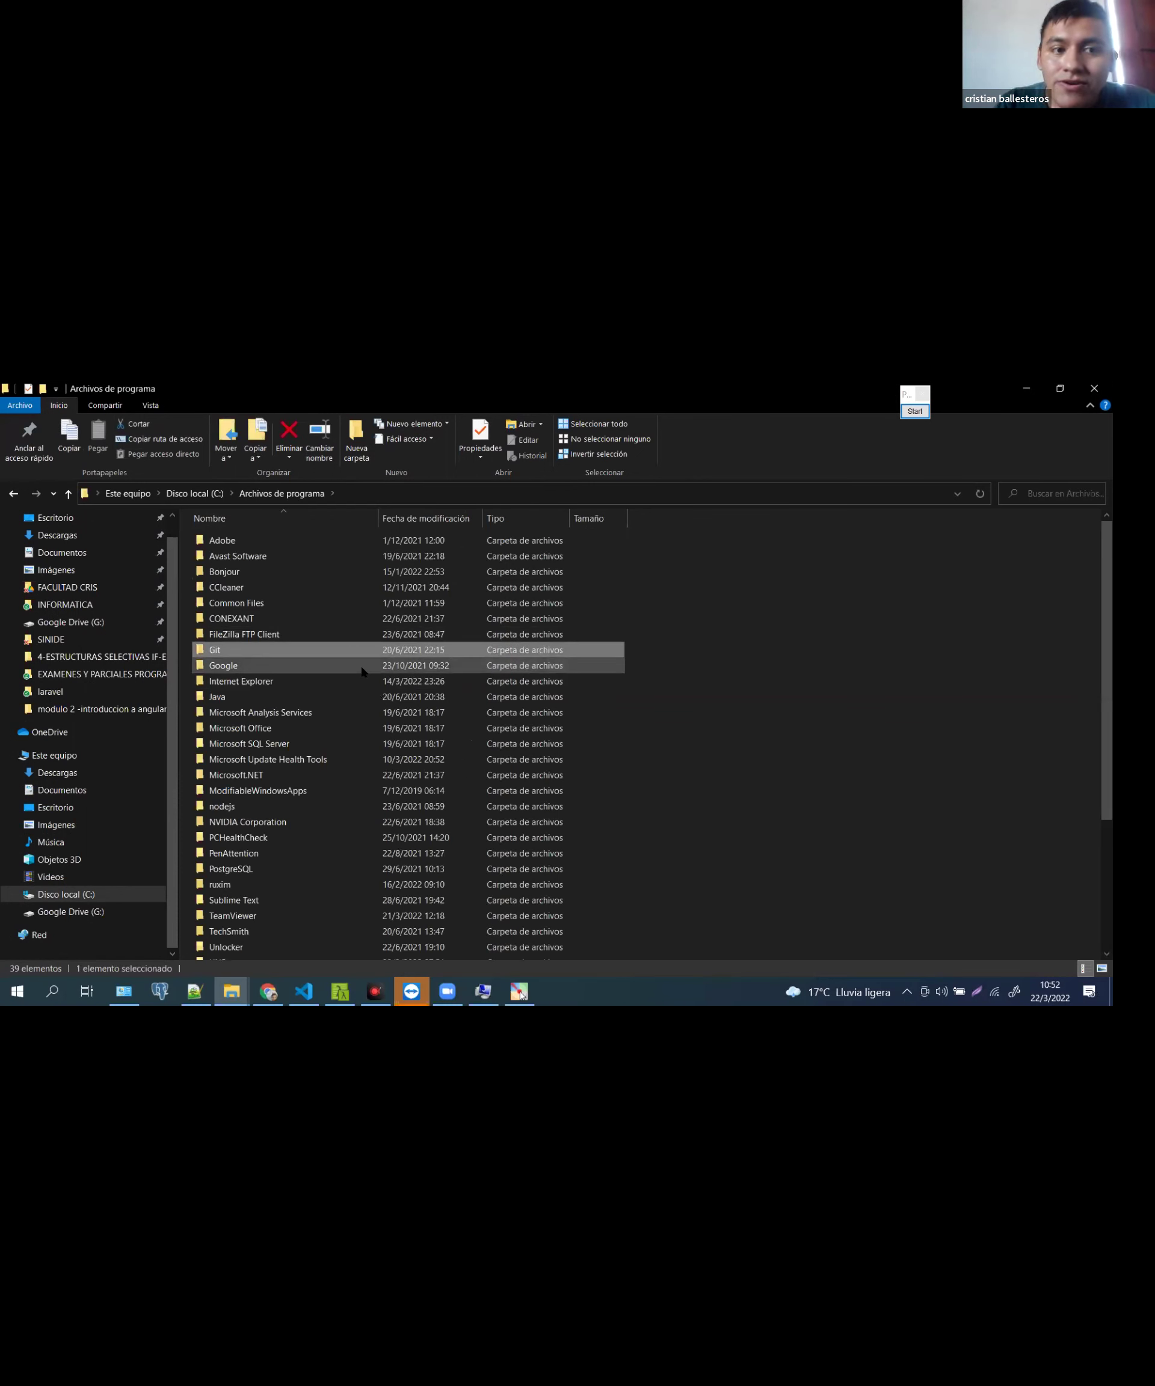
key("p")
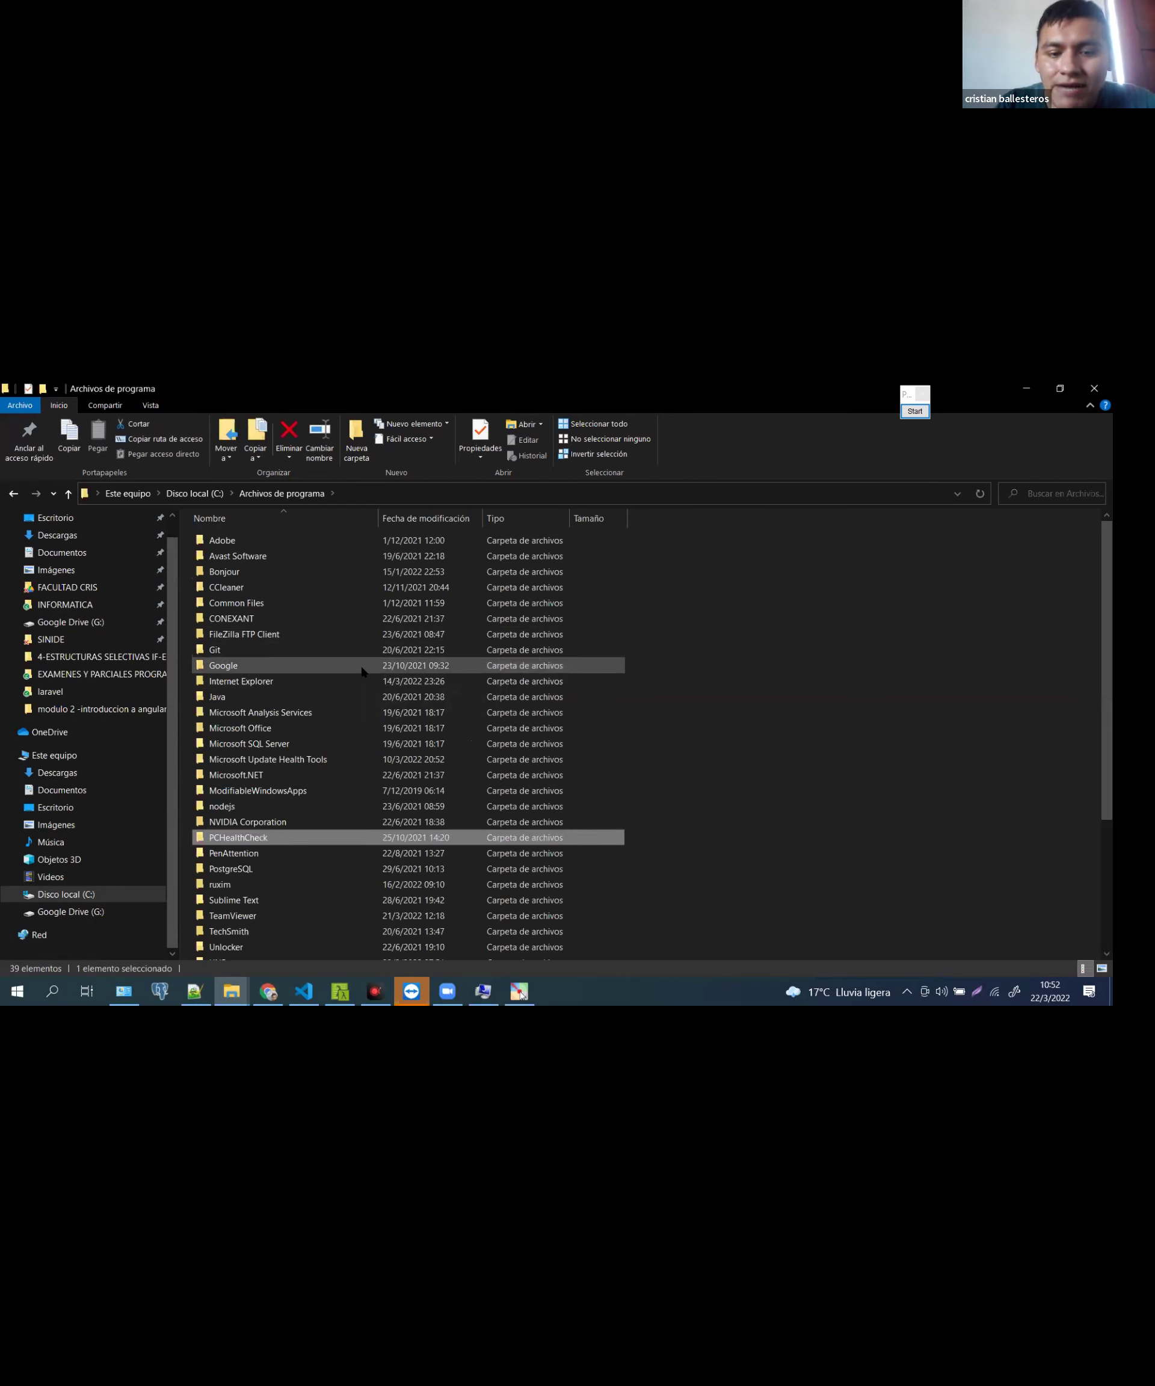
key("BackSpace")
key("BackSpace")
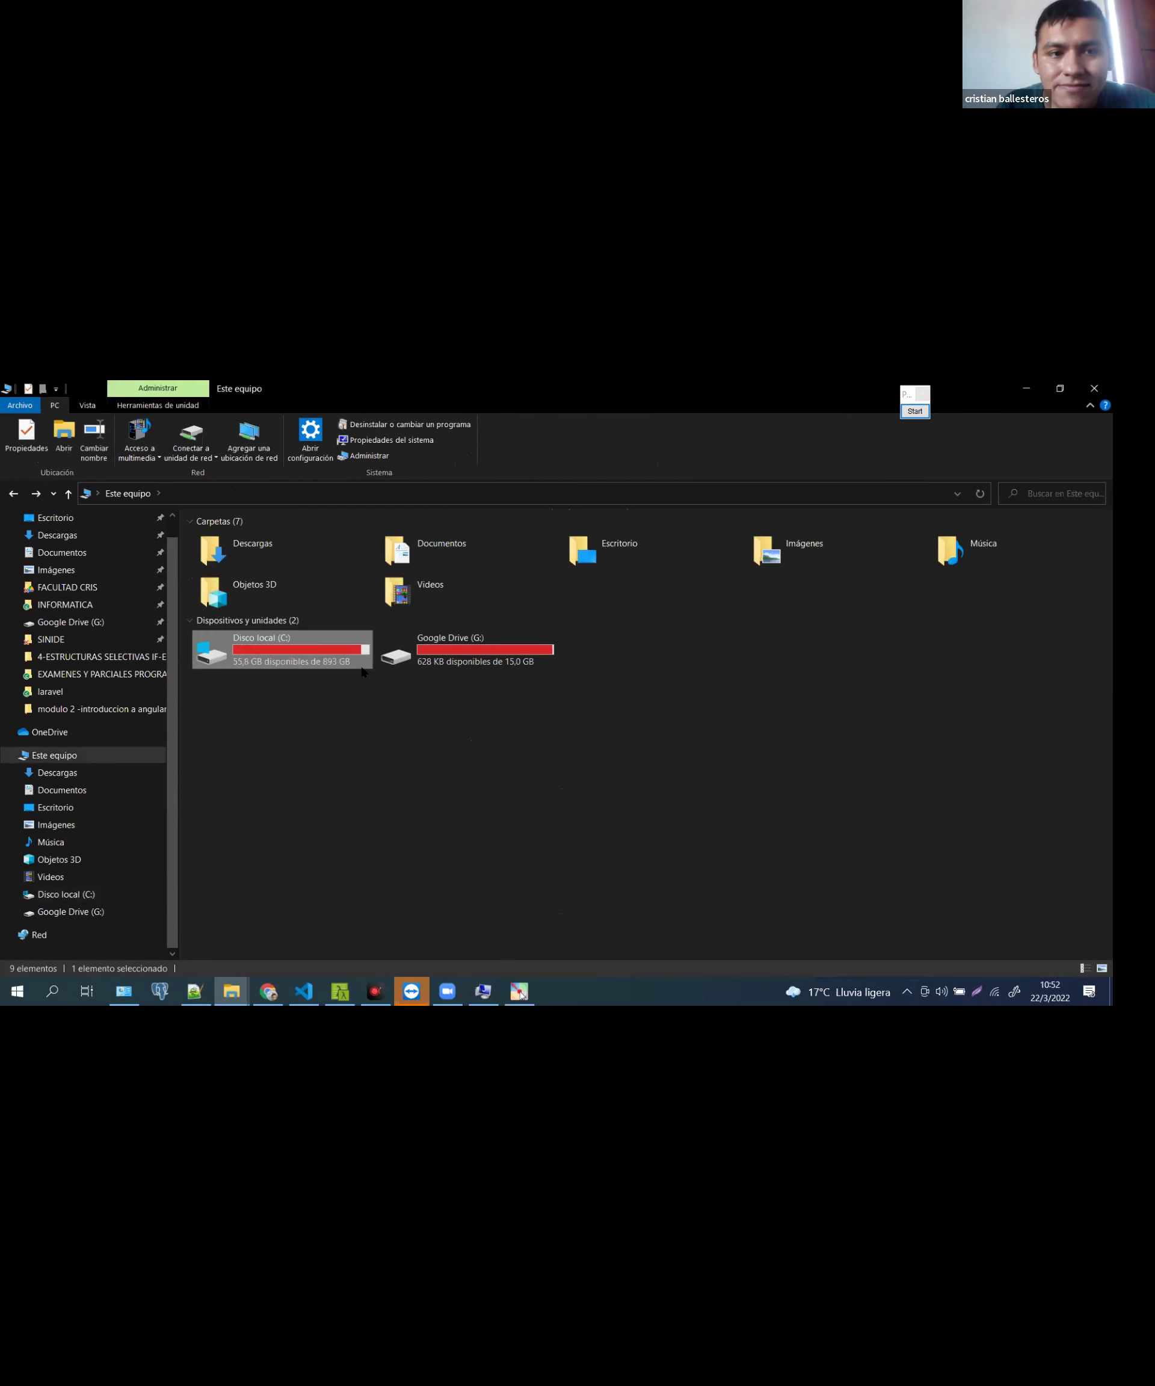
Open Archivos de programa on Disco local (C:) and select the Java folder
double_click(252, 677)
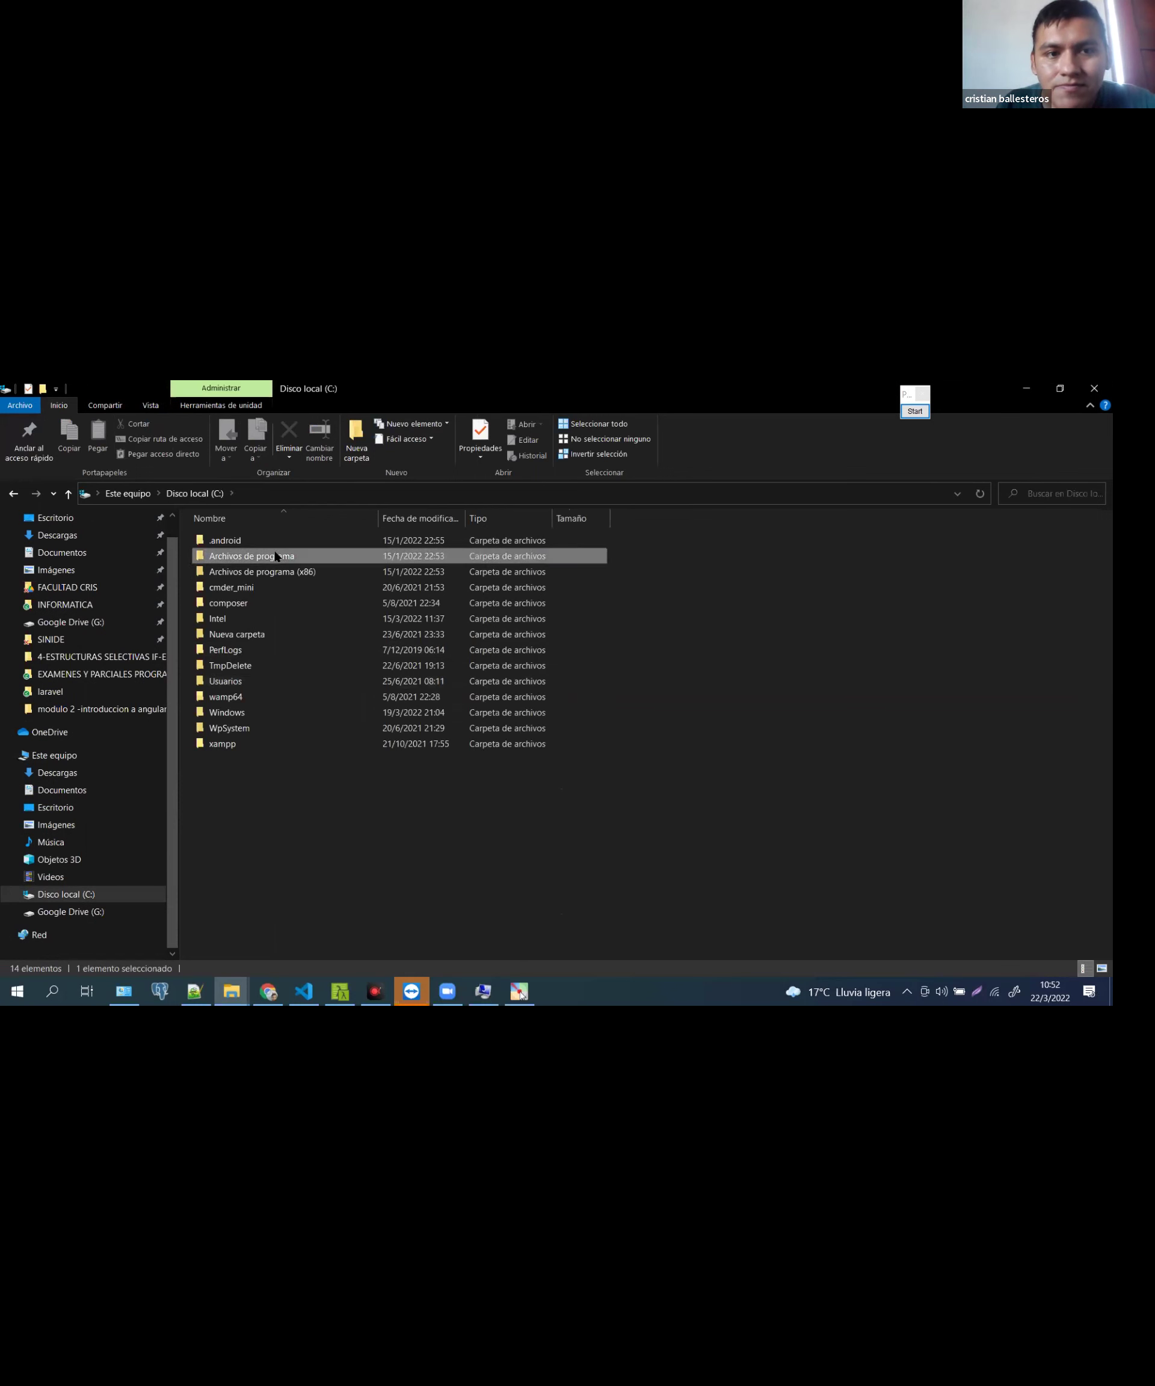
double_click(278, 557)
left_click(322, 628)
key("j")
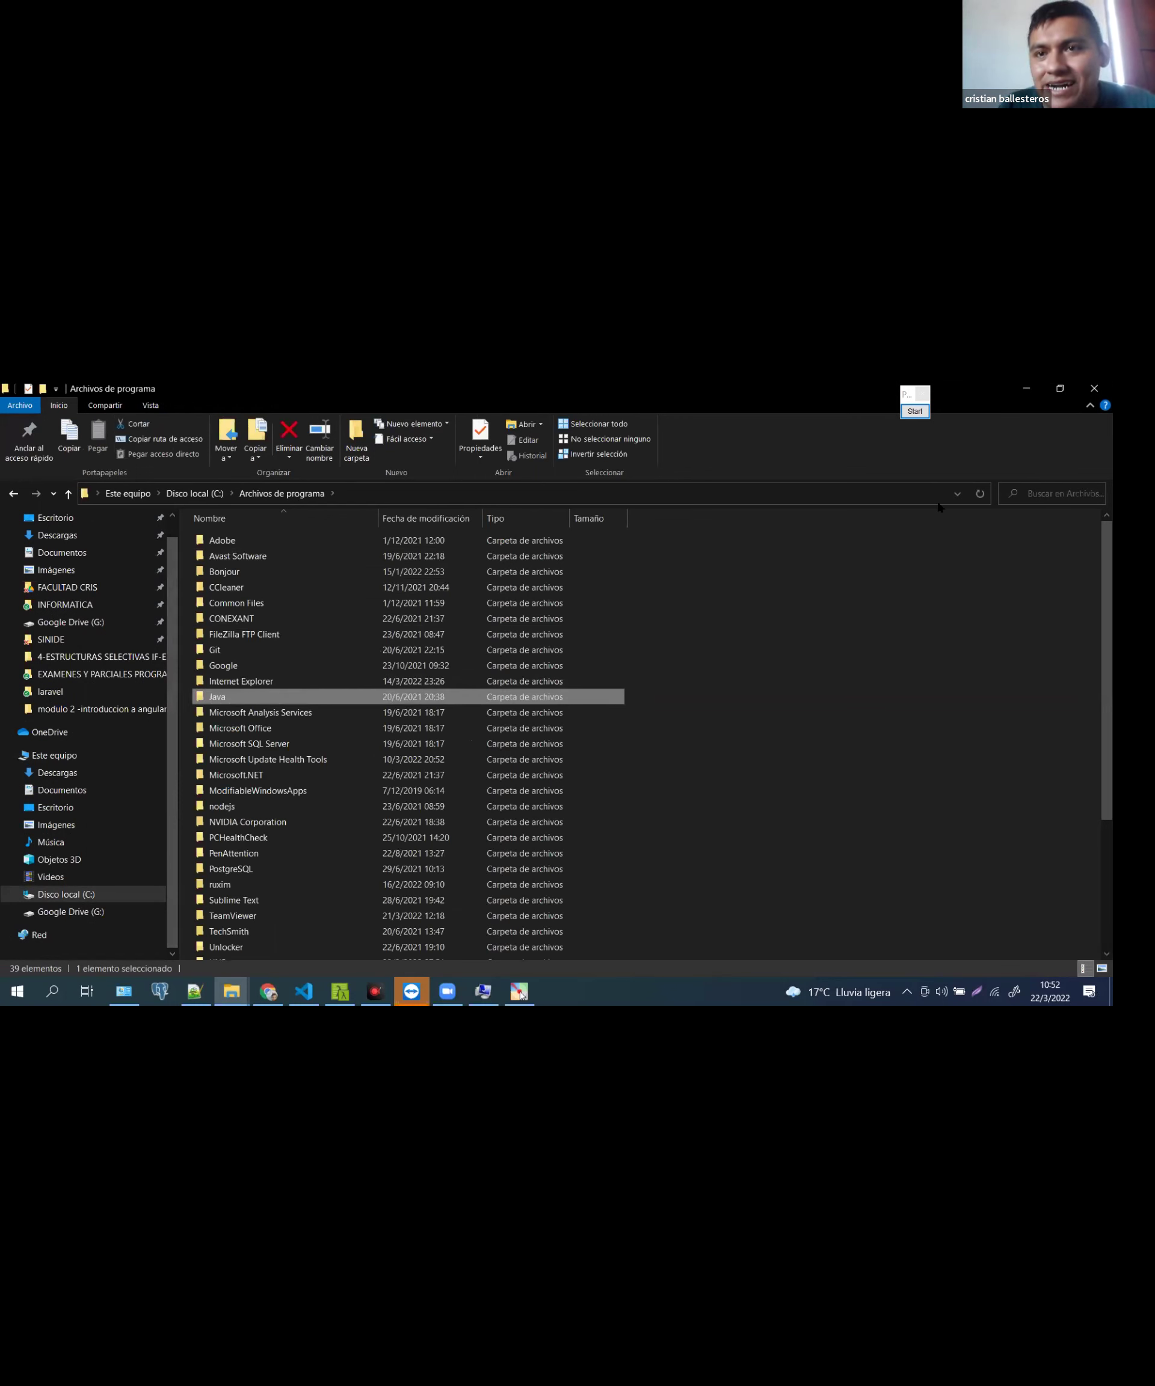
Frame the Java folder with a yellow annotation rectangle, then leave annotation mode and highlight the Program Files part of the folder path
left_click(921, 416)
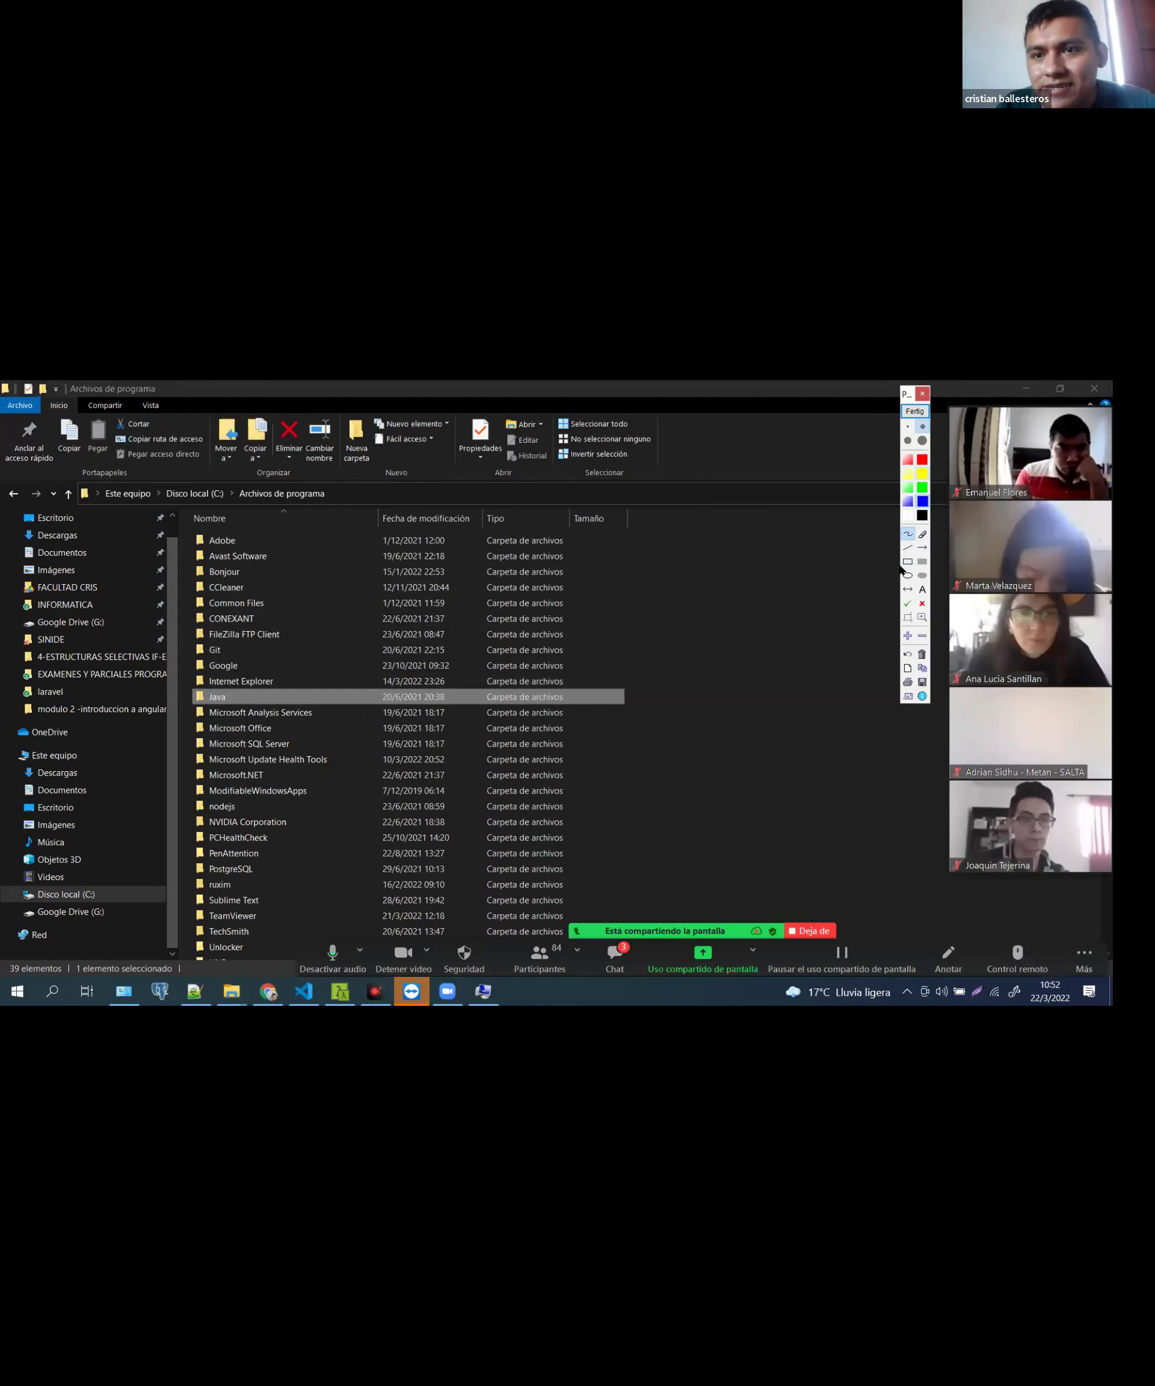
mouse_move(180, 681)
left_mouse_down()
mouse_move(303, 716)
mouse_move(297, 706)
left_mouse_up()
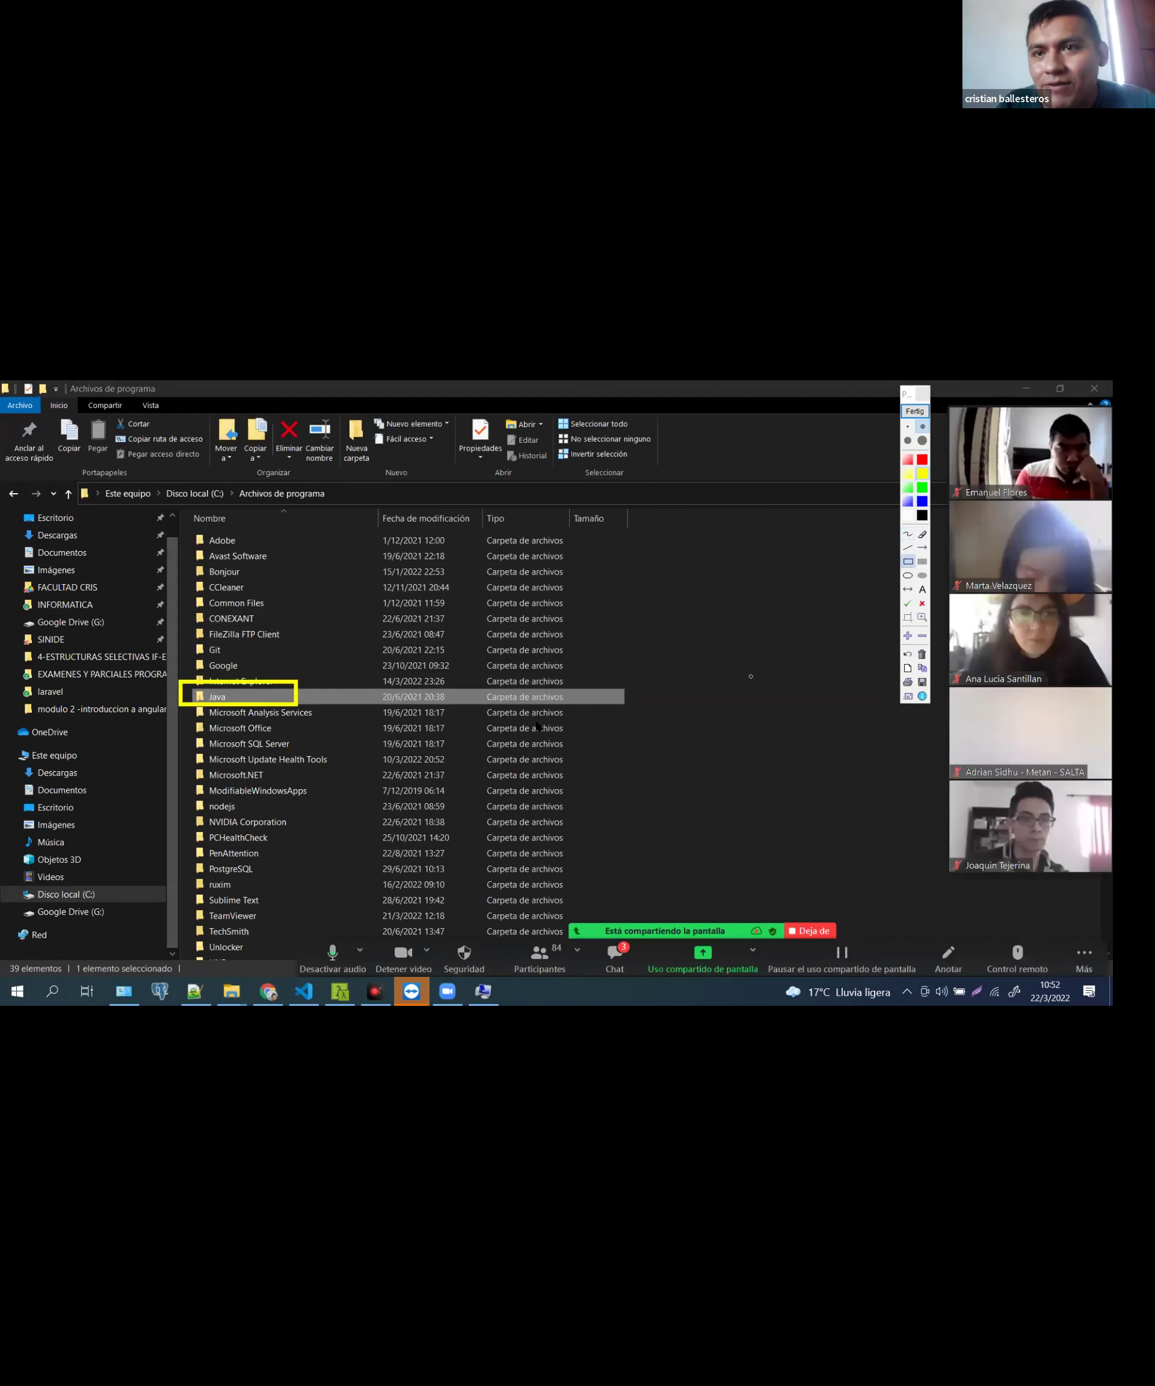
left_click(345, 491)
left_click_drag(100, 493, 147, 493)
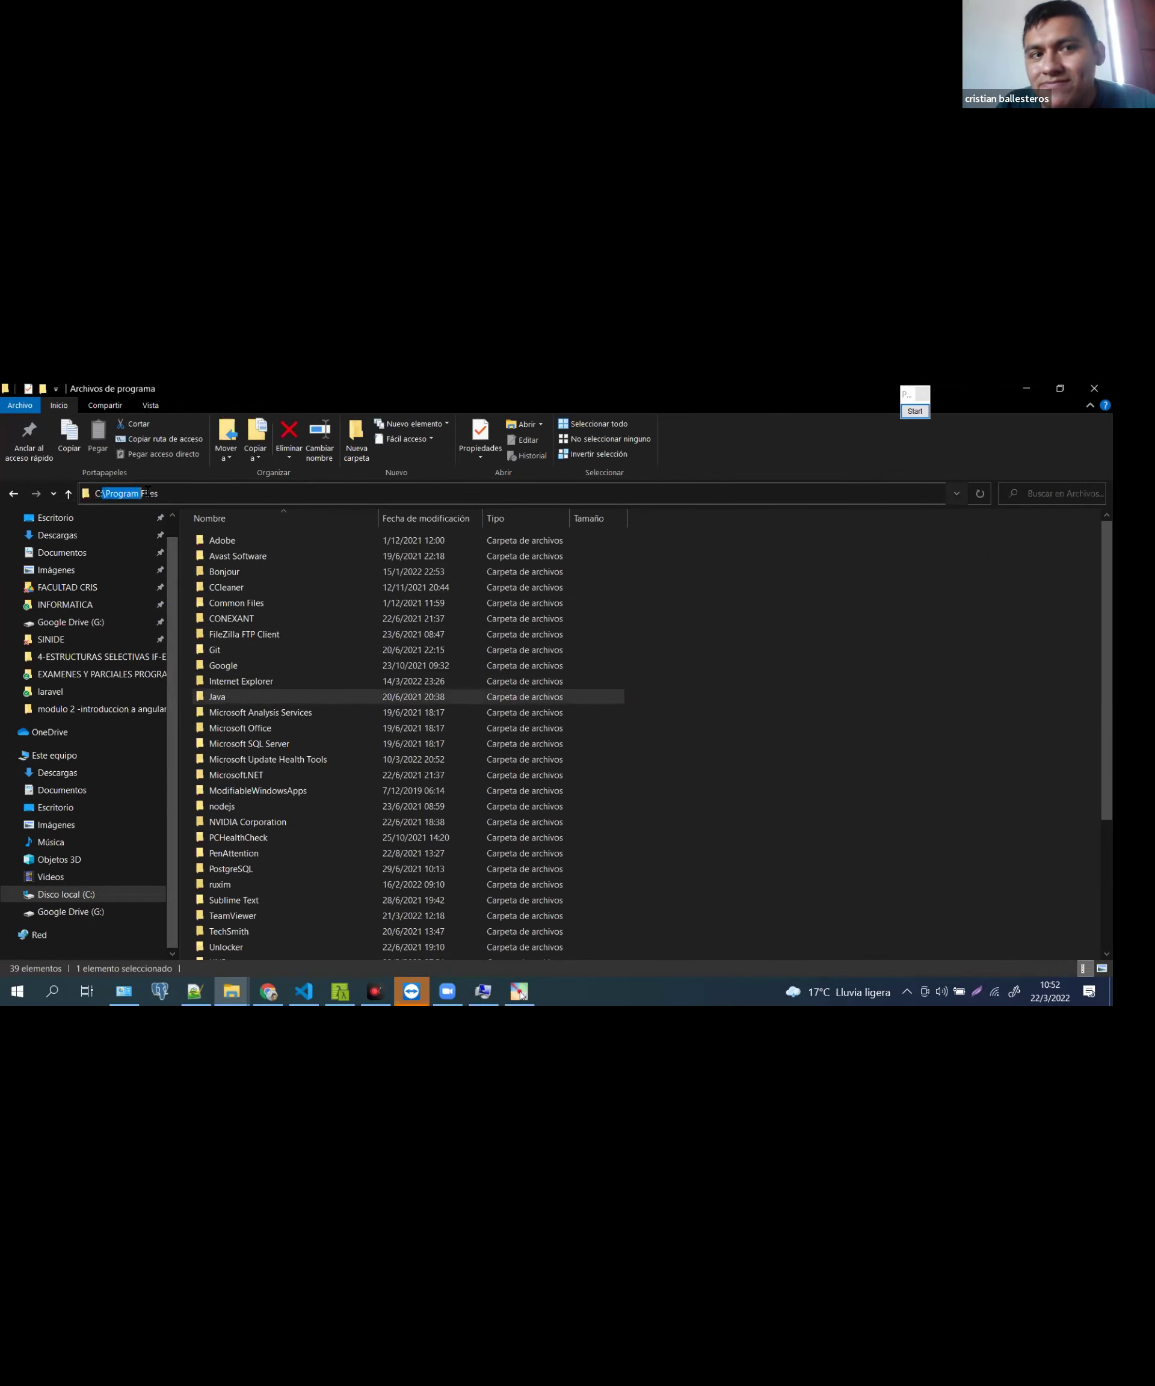
Open the Java folder, select jdk1.8.0_281 and show the contents as Iconos muy grandes
double_click(234, 699)
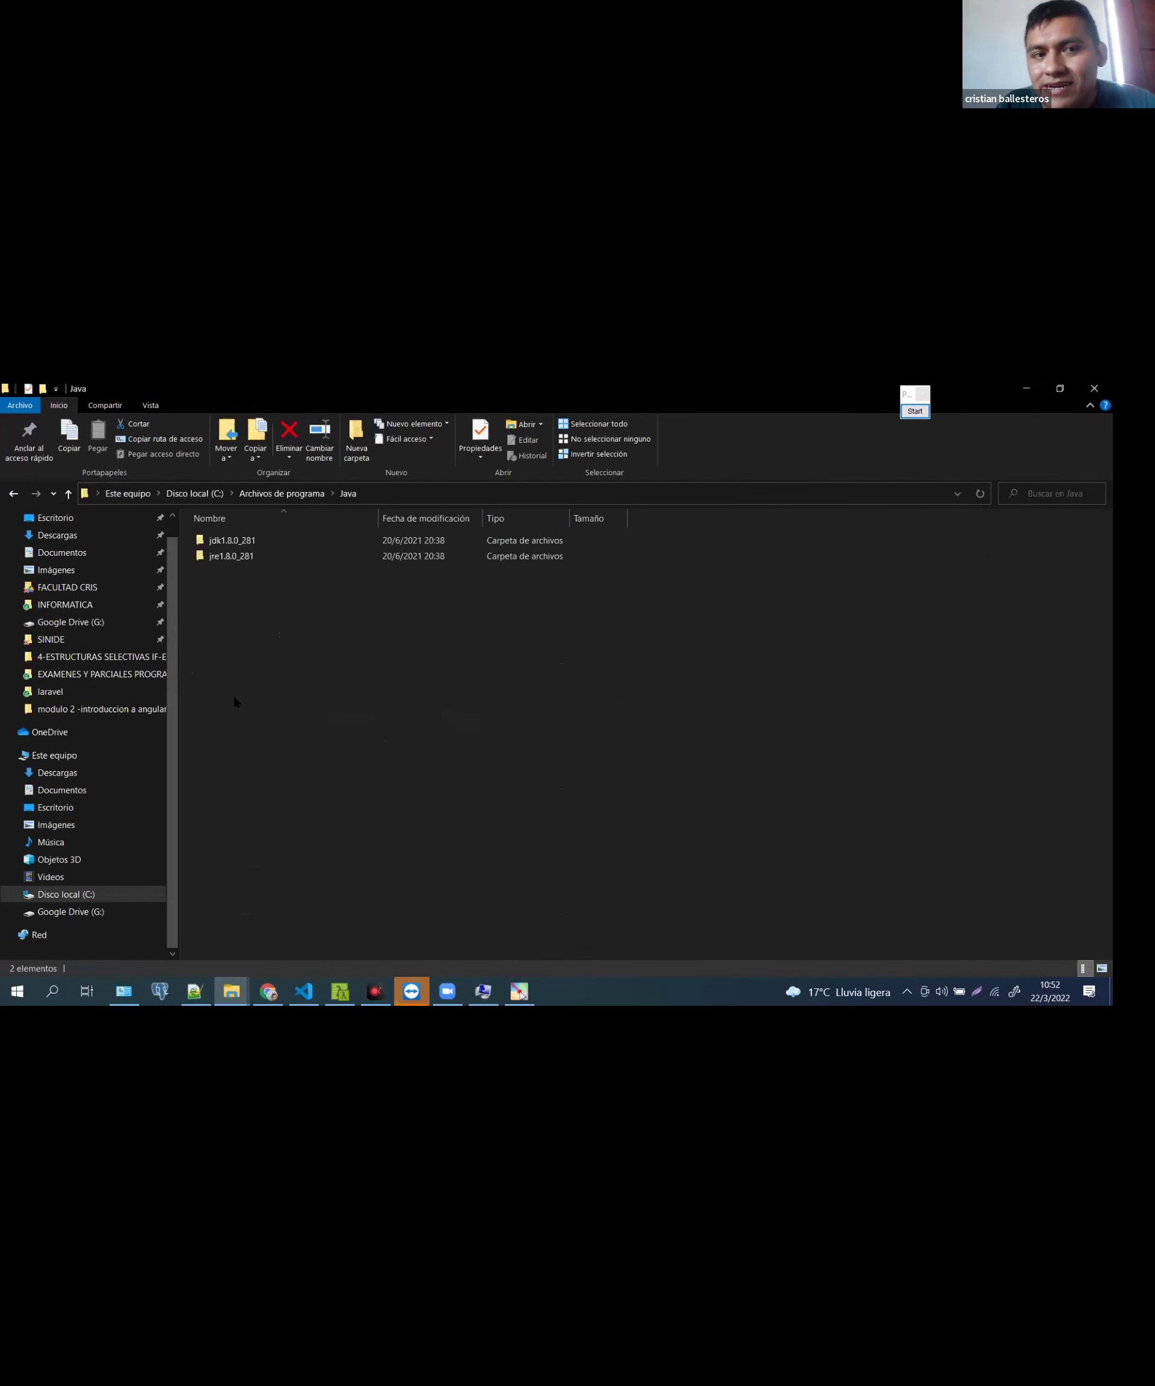
left_click(238, 542)
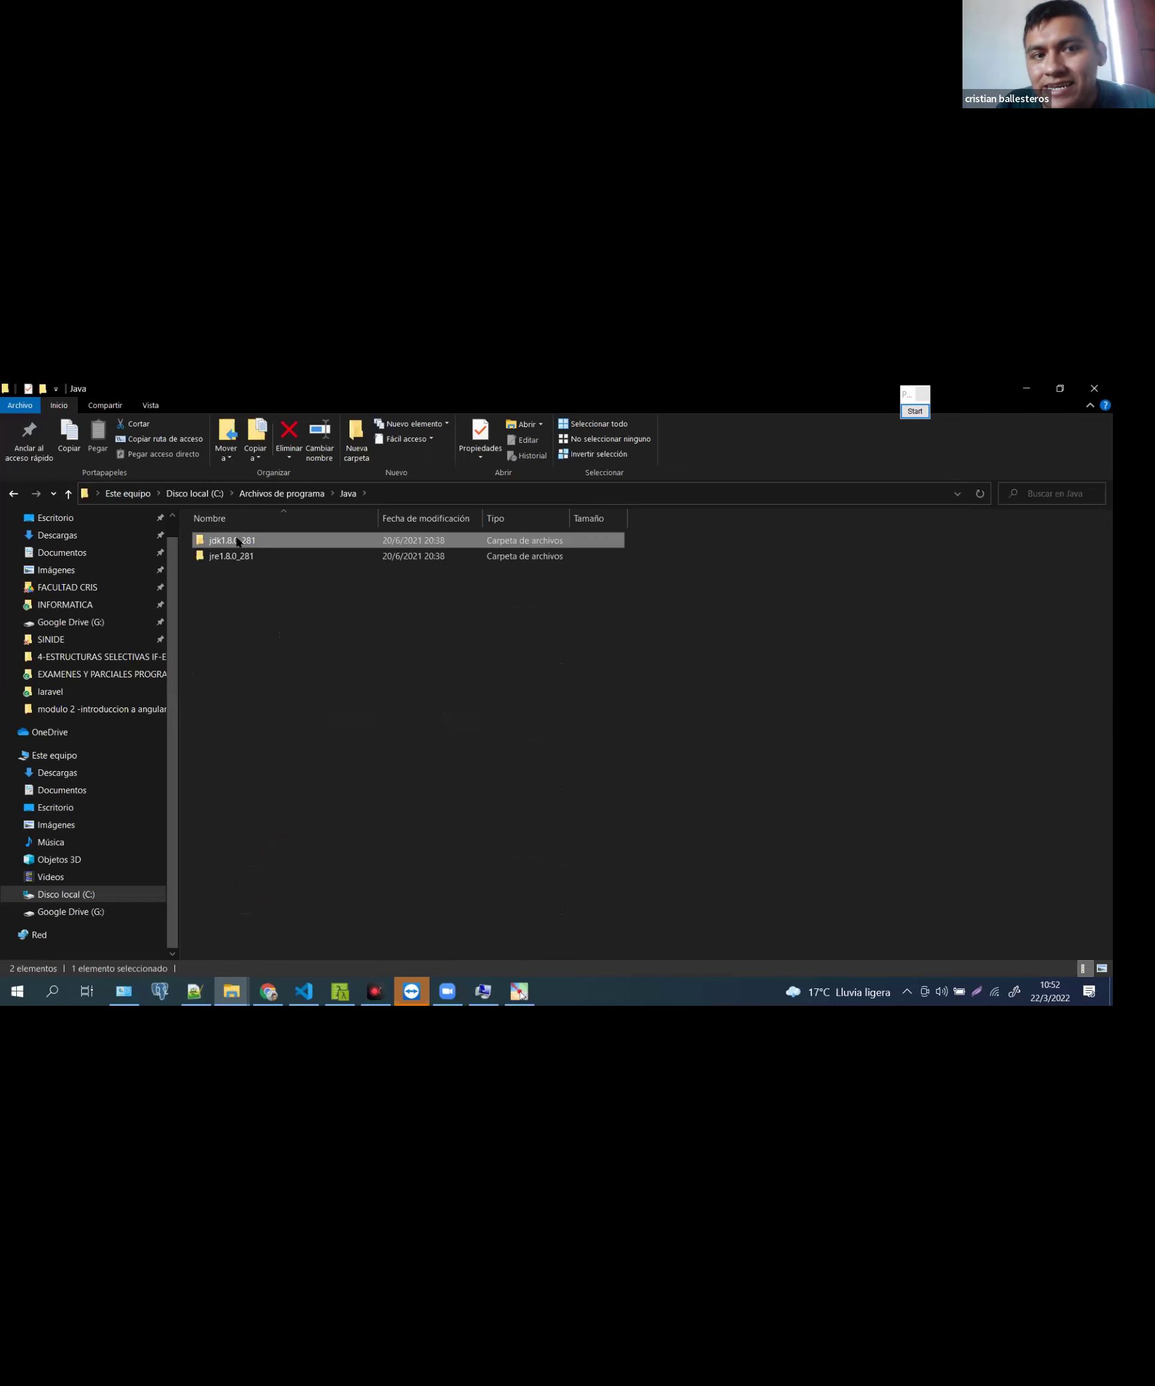
left_click(150, 405)
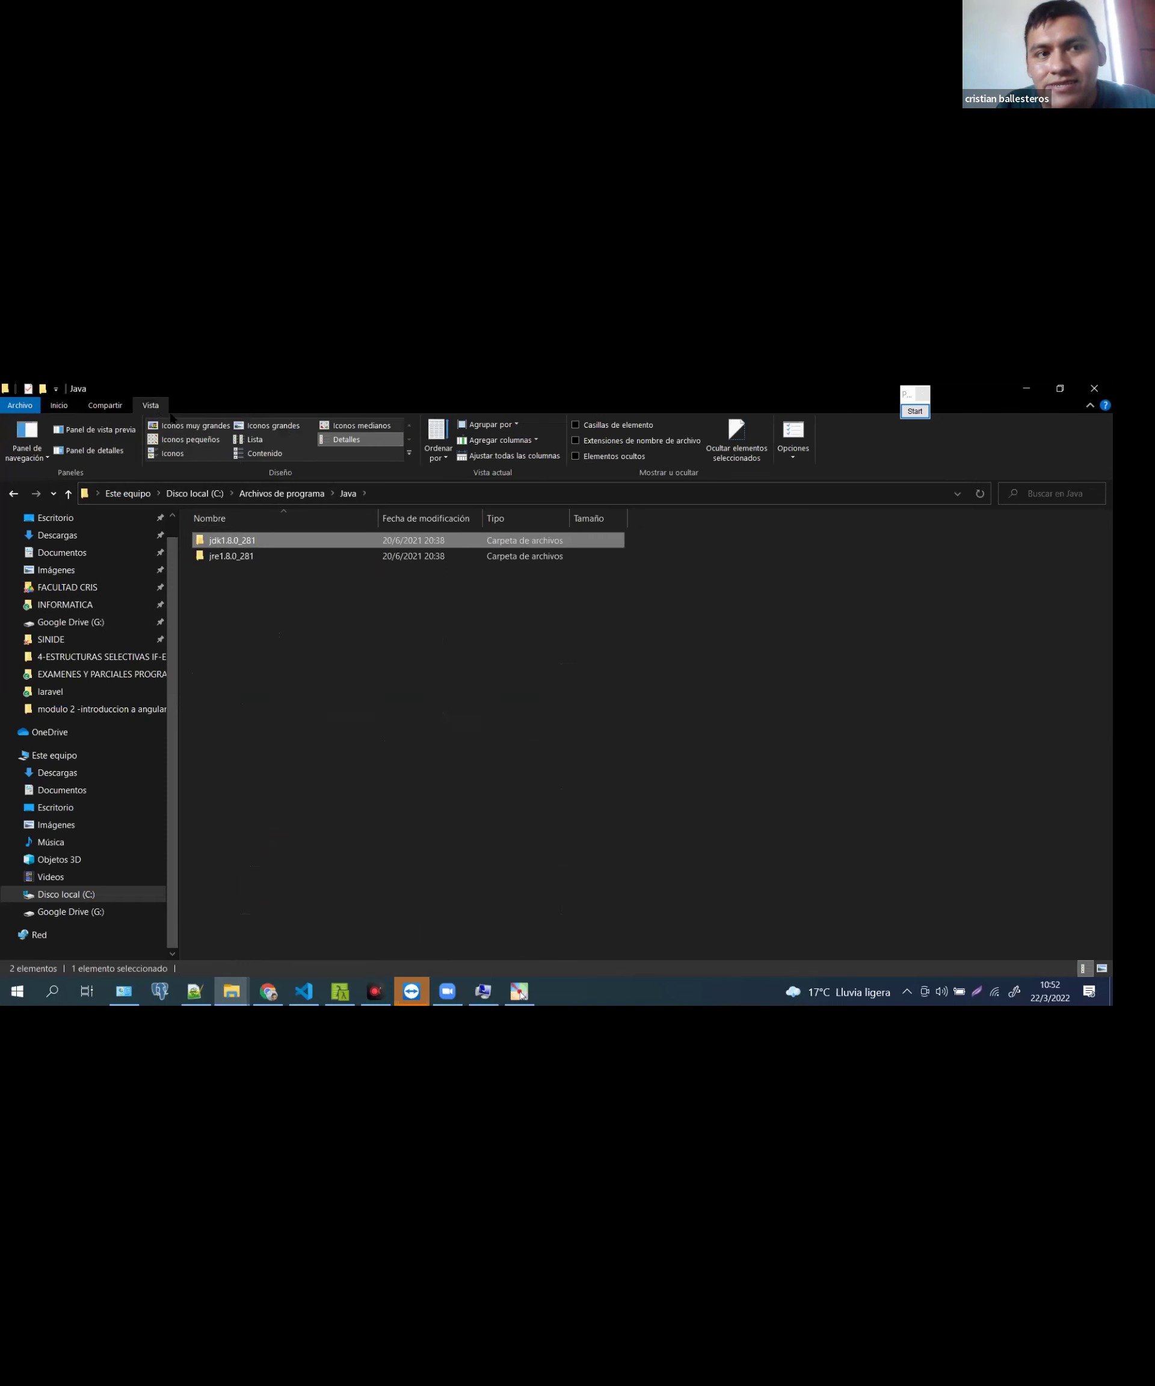
left_click(178, 426)
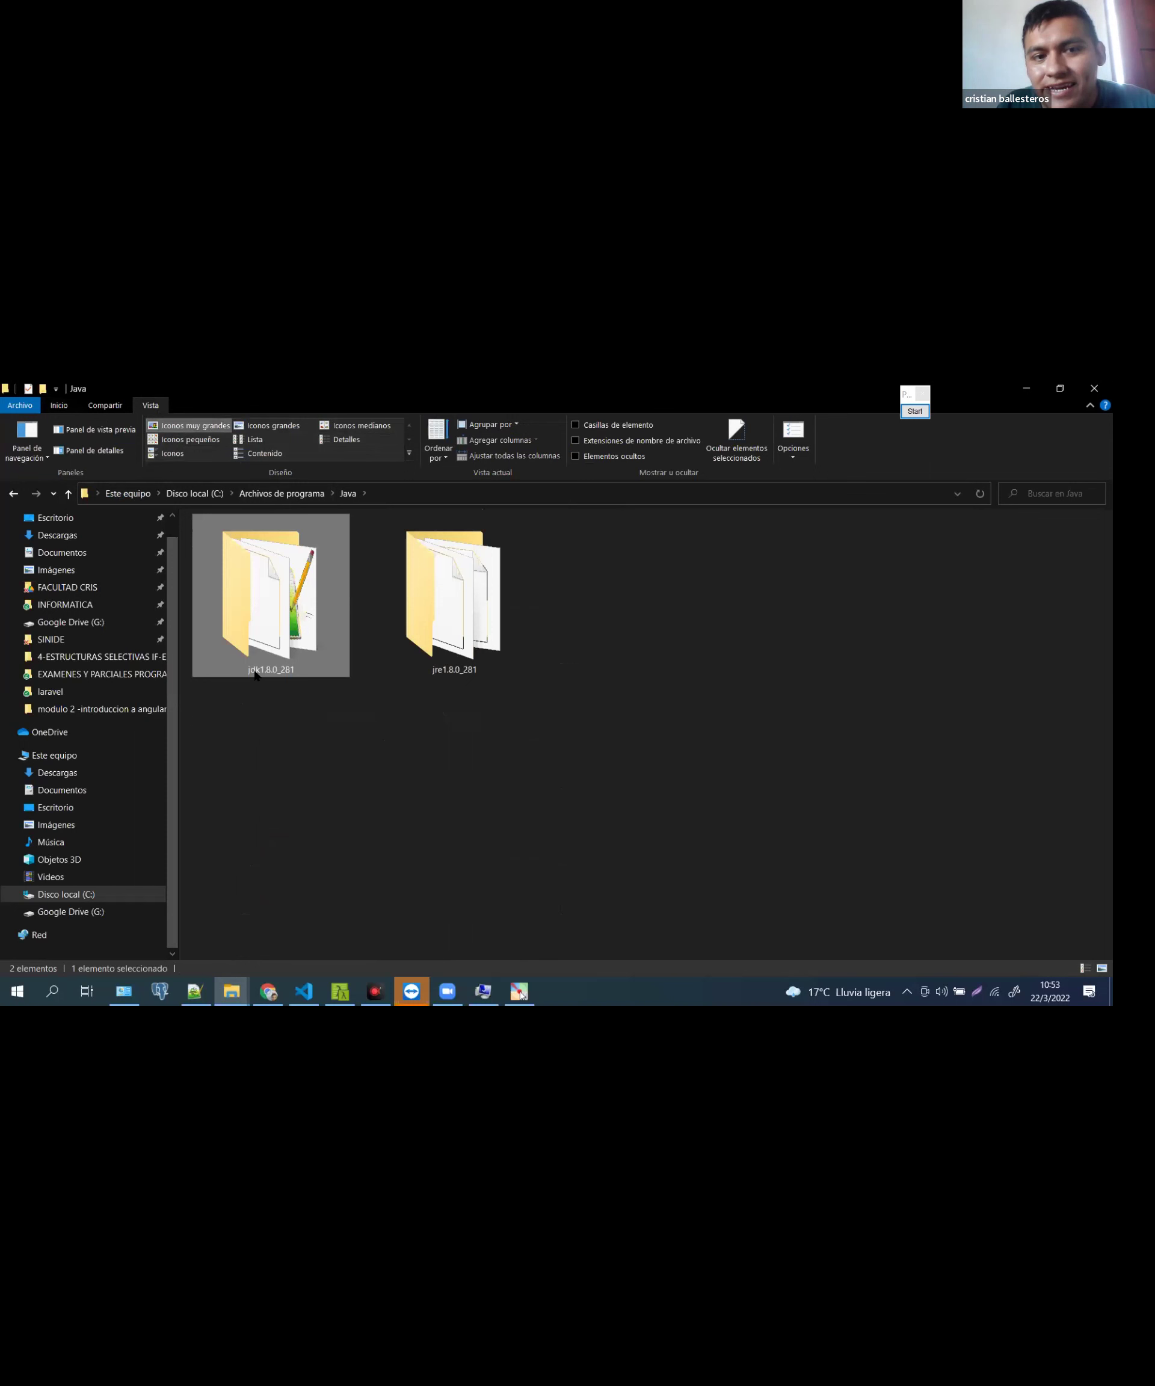
Frame the jdk1.8.0_281 folder name with a yellow annotation rectangle and leave annotation mode
left_click(913, 411)
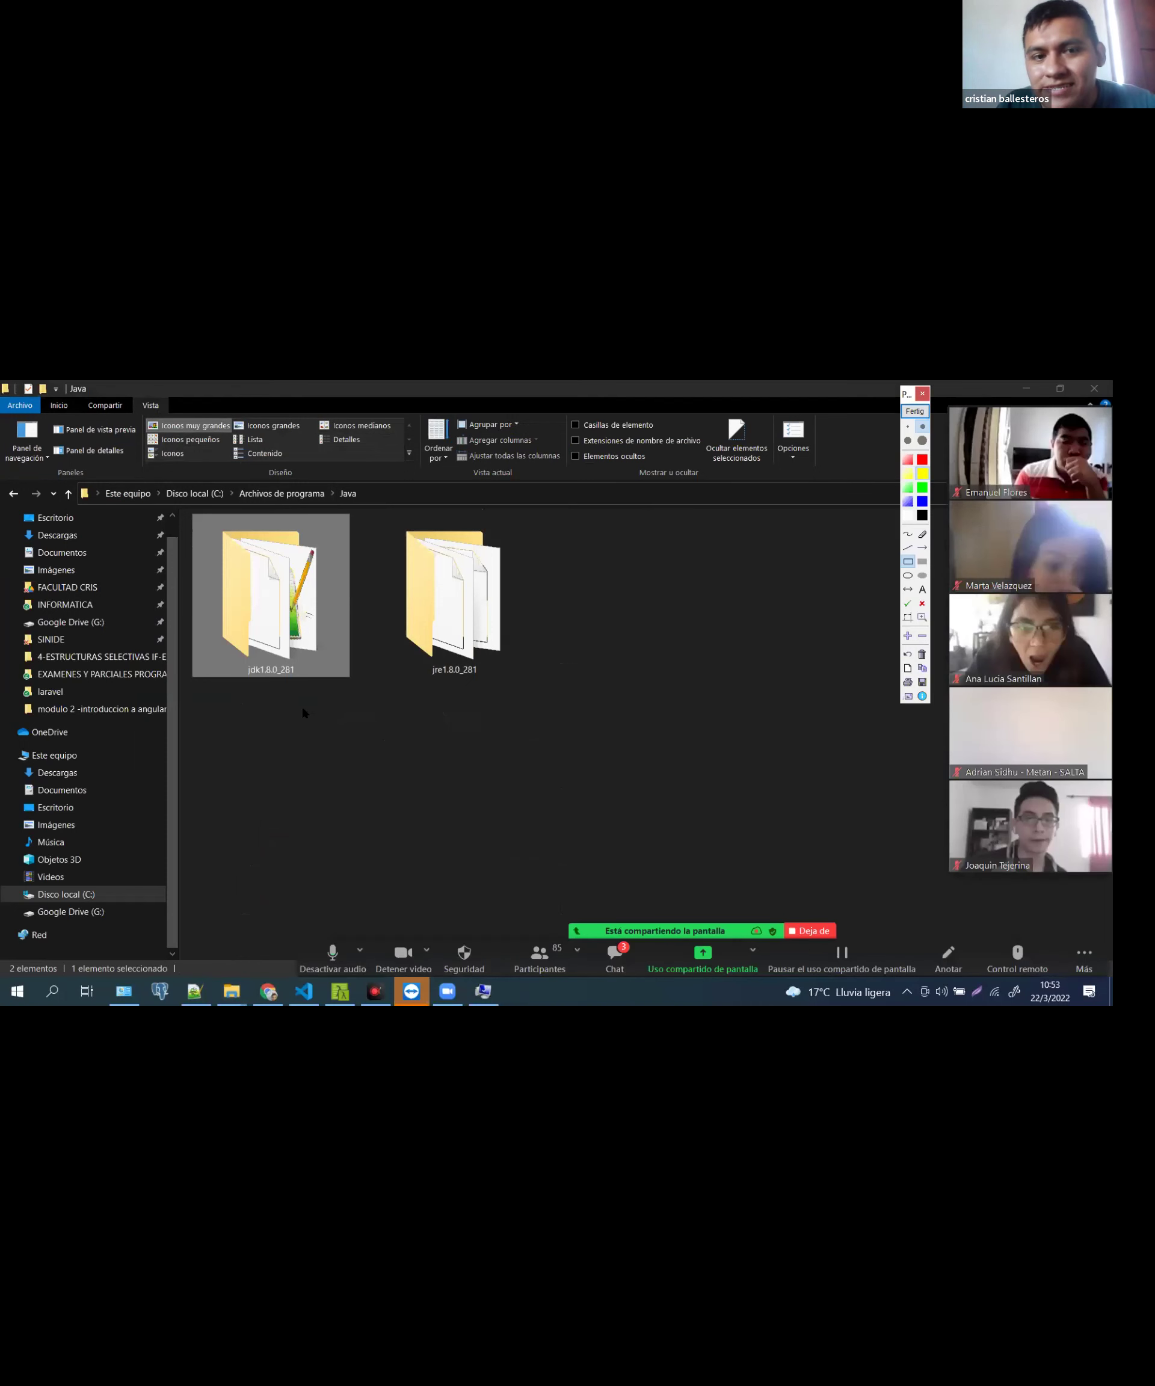
mouse_move(237, 675)
left_mouse_down()
mouse_move(303, 705)
mouse_move(309, 655)
left_mouse_up()
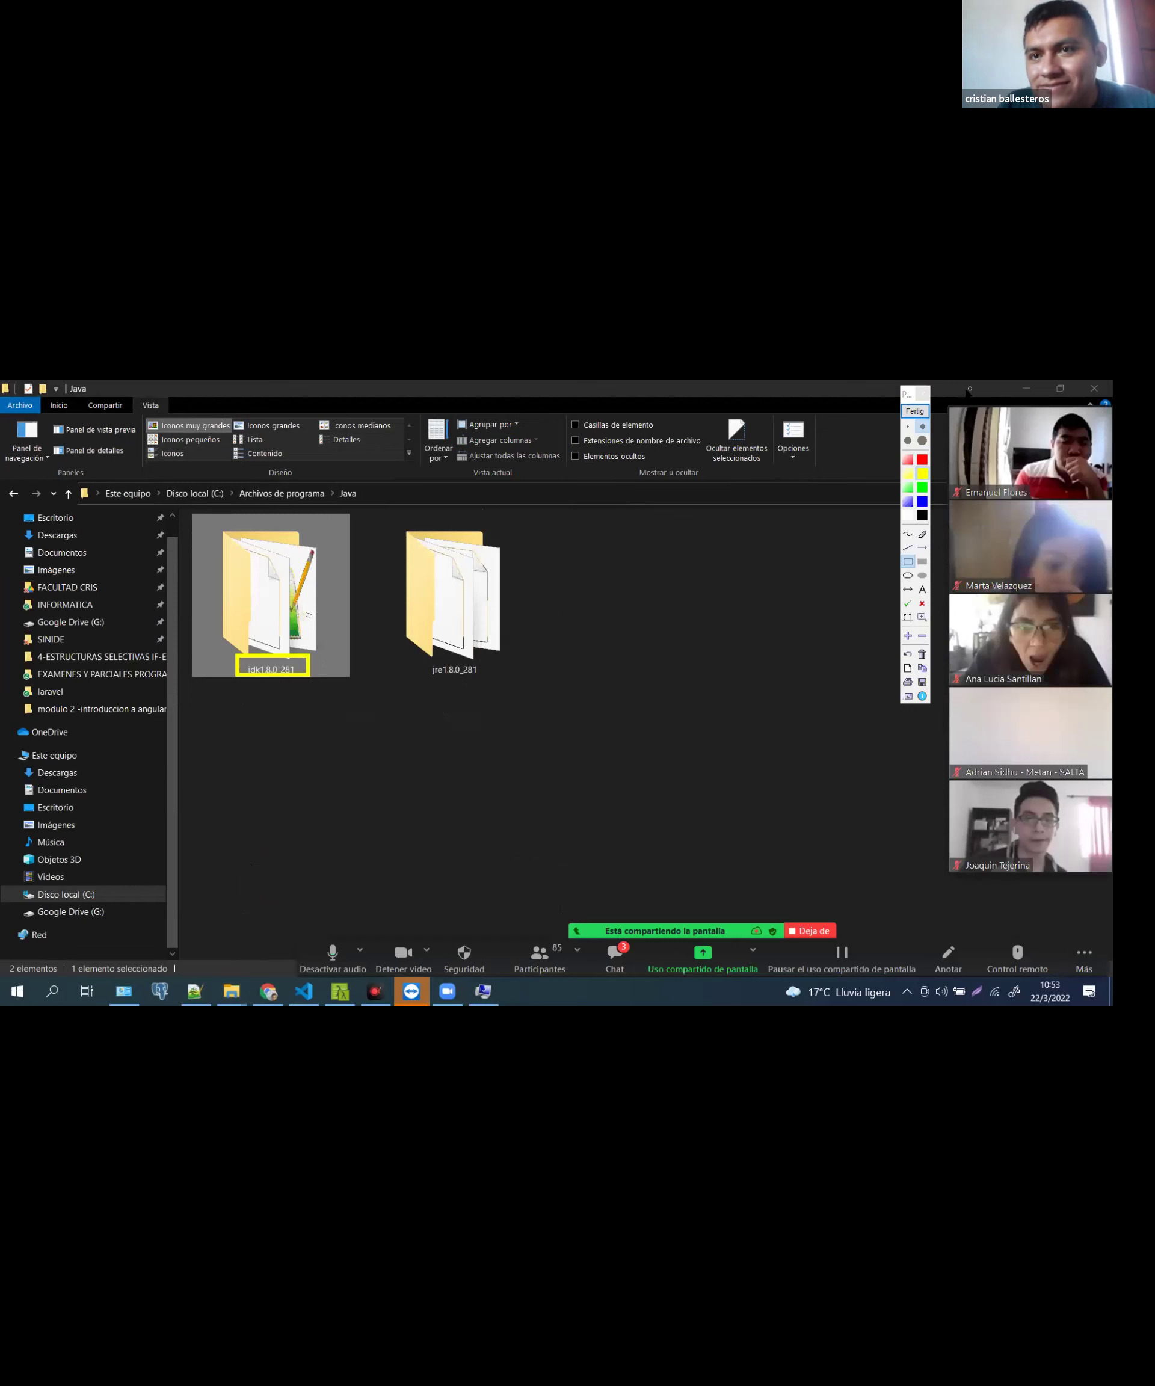
left_click(913, 411)
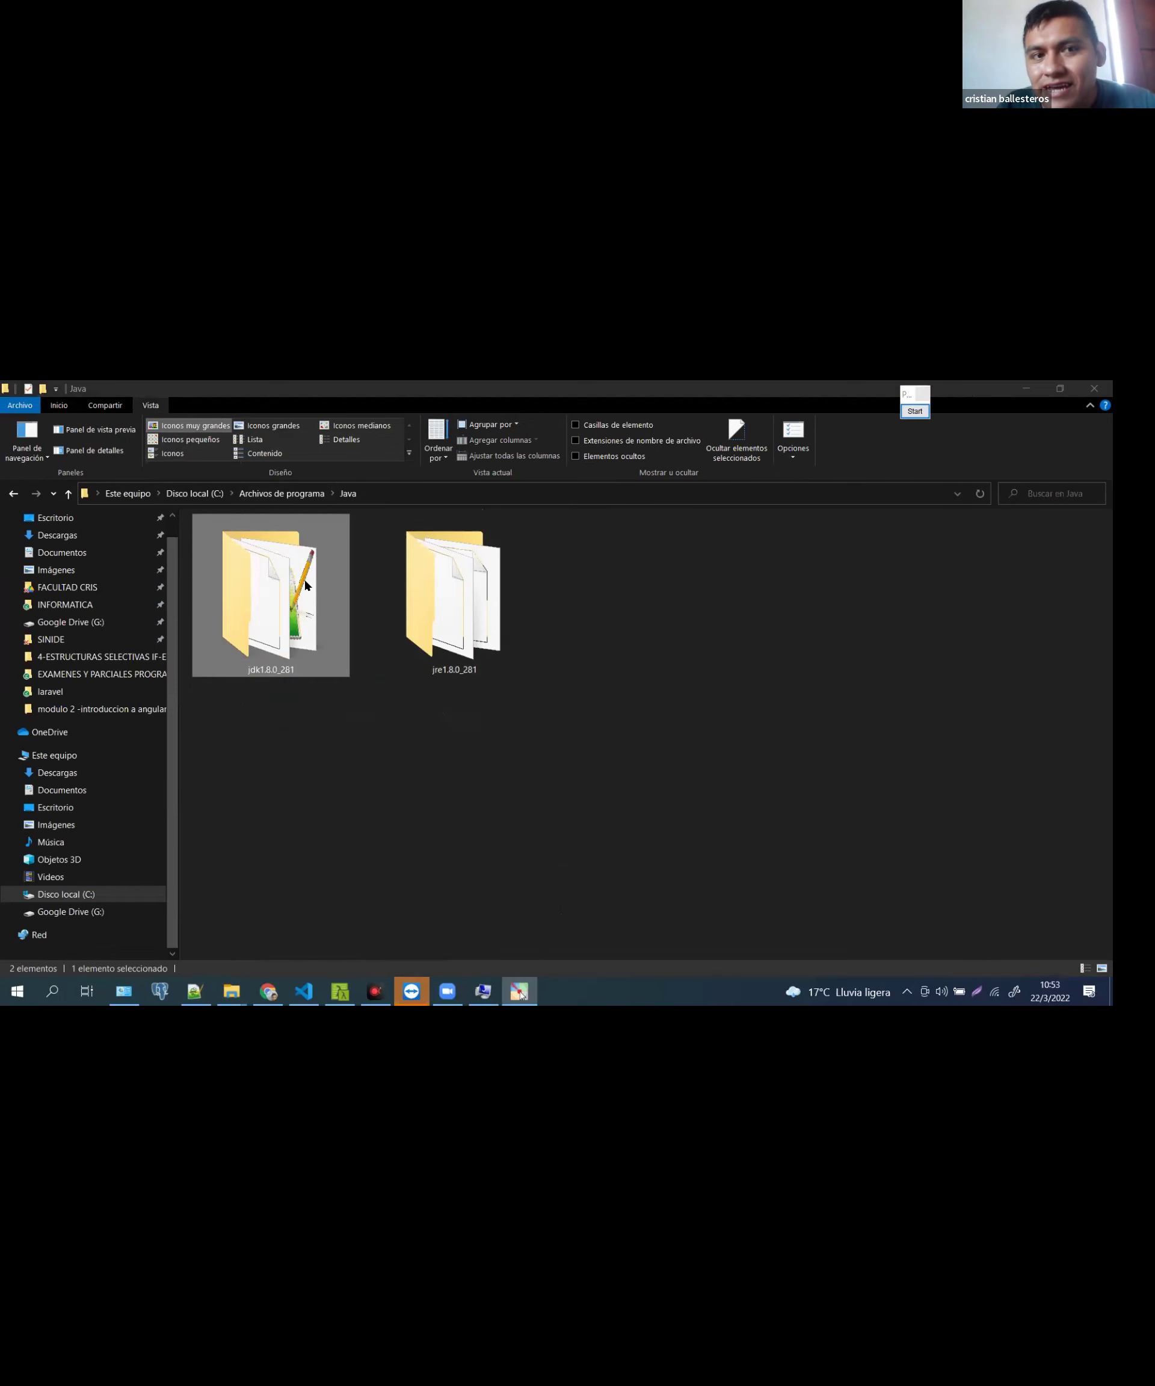
Open the jdk1.8.0_281 folder and copy its full path, C:\Program Files\Java\jdk1.8.0_281
double_click(307, 585)
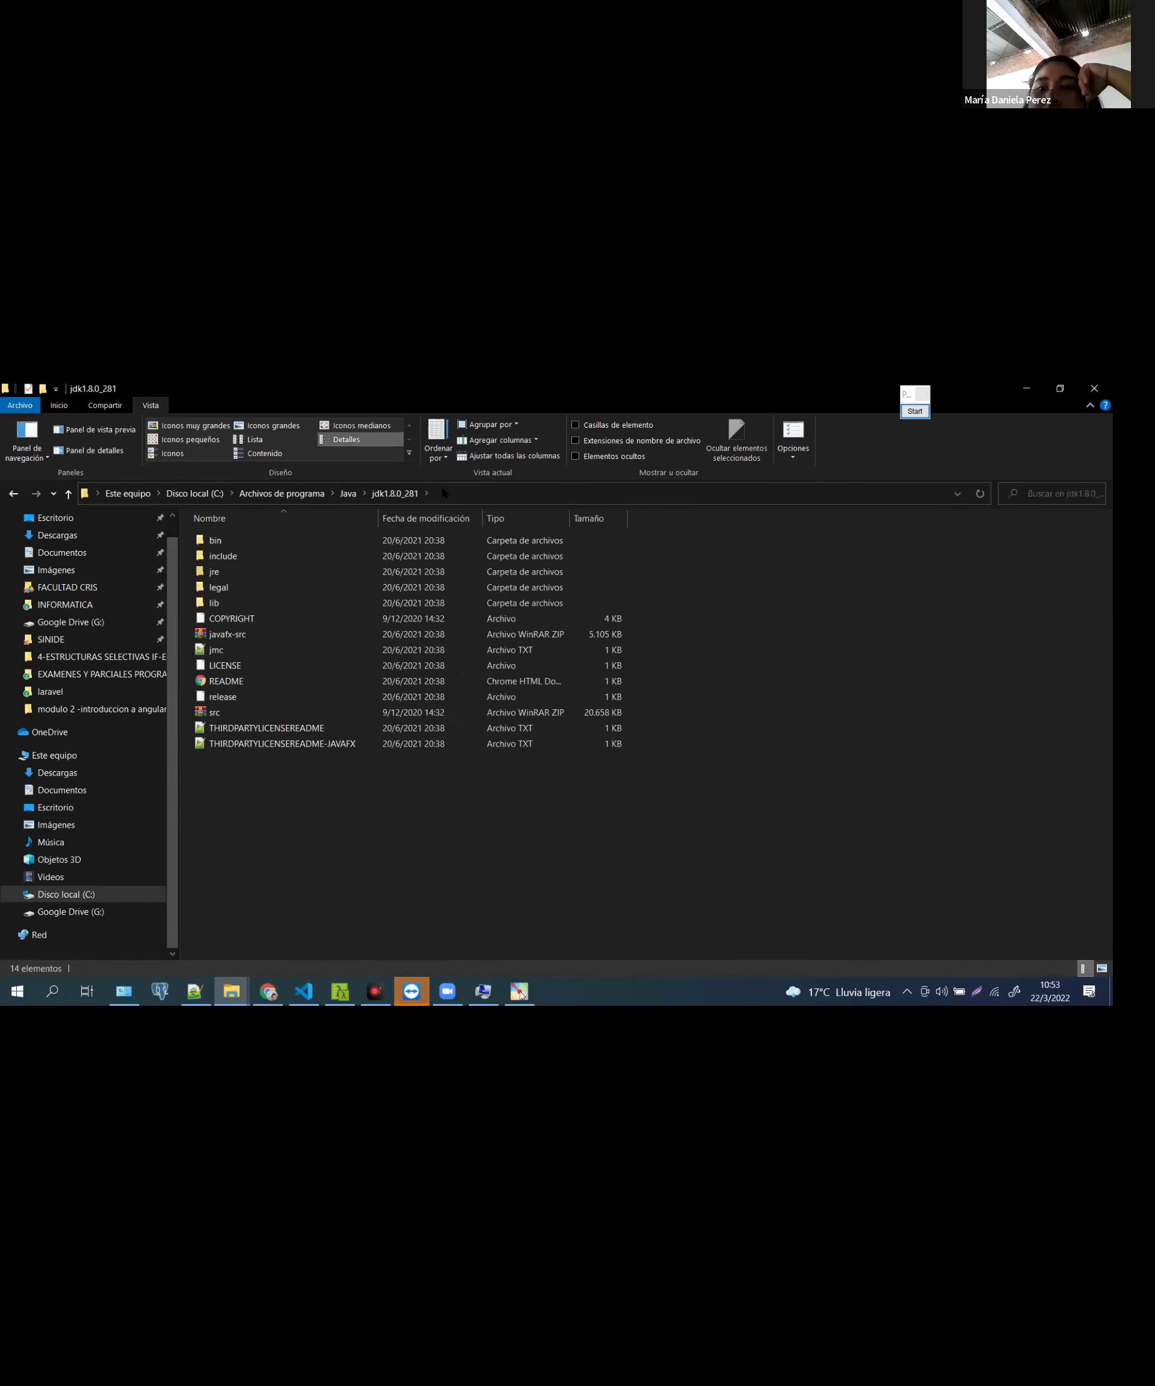
left_click(443, 491)
key("super+c")
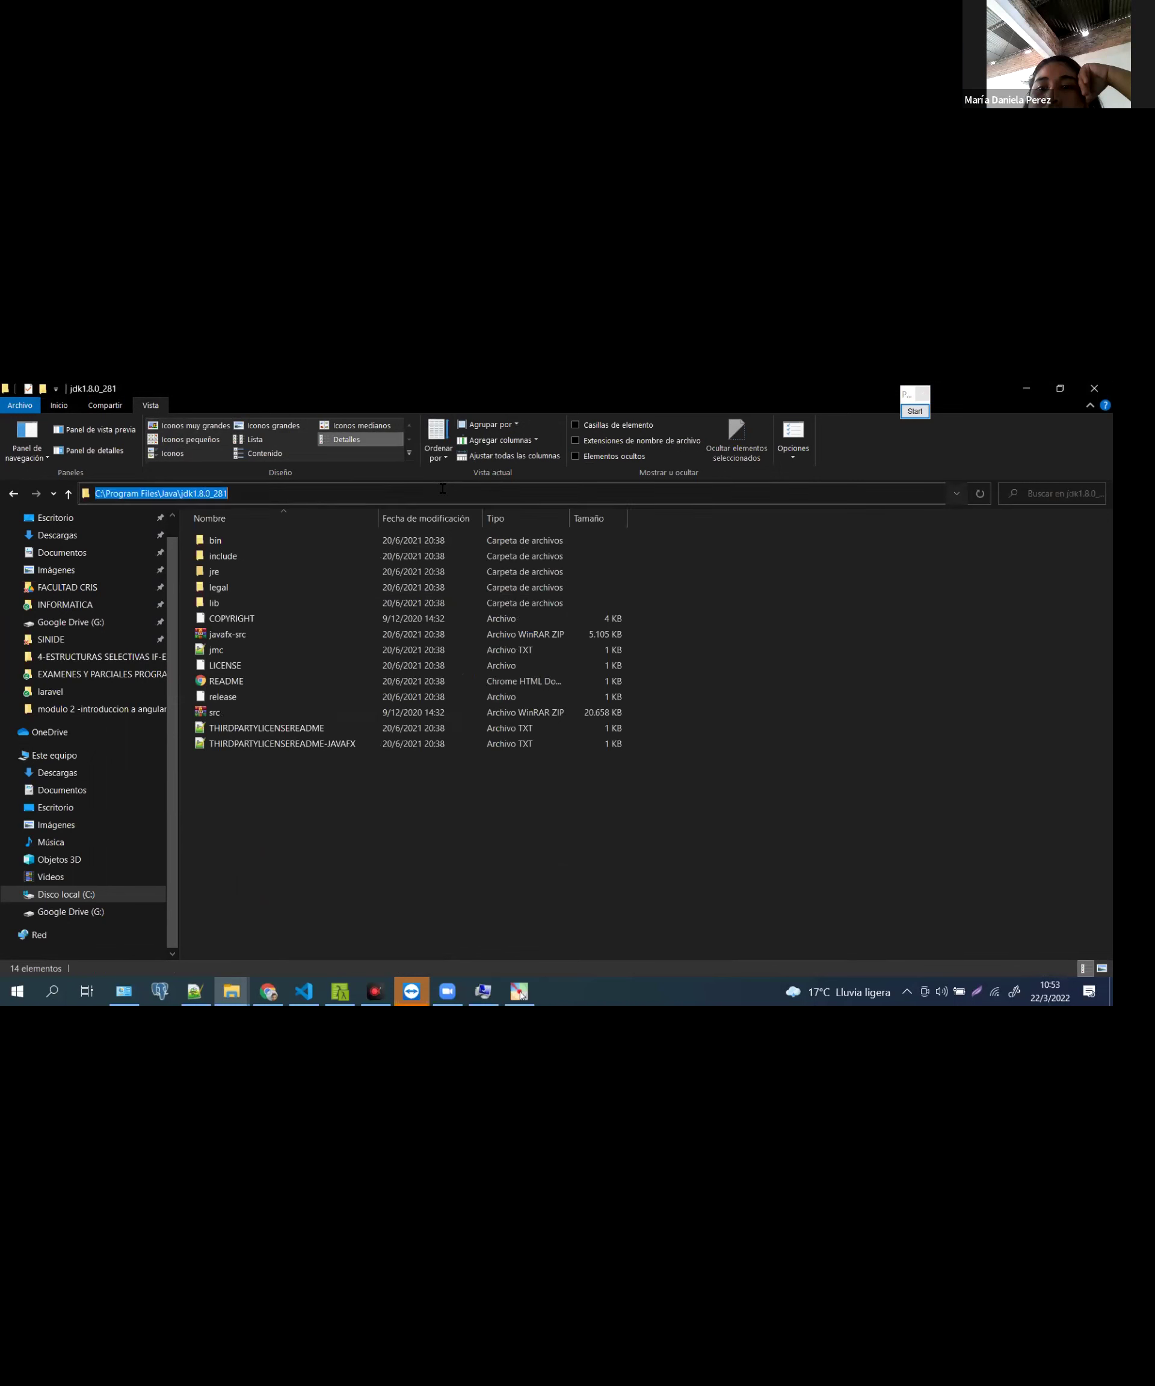
right_click(184, 489)
left_click(220, 533)
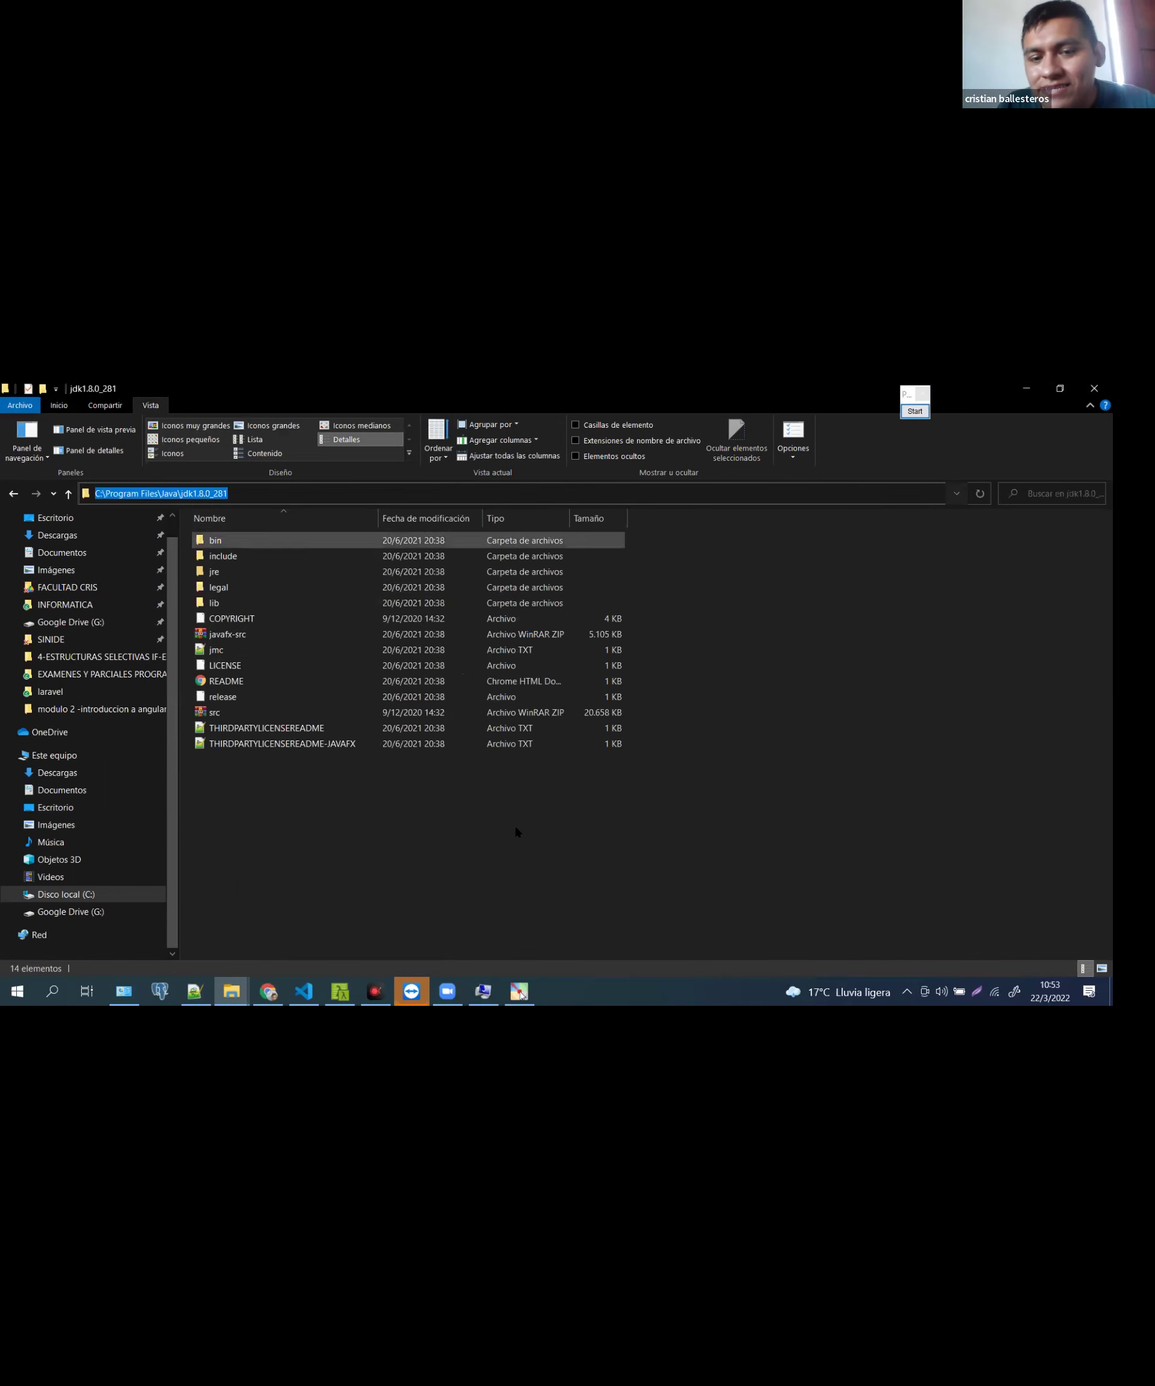
Return to the Nueva variable del sistema window and paste C:\Program Files\Java\jdk1.8.0_281 as the variable's value
left_click(483, 991)
right_click(540, 622)
left_click(591, 674)
Highlight the _281 suffix and the whole path value, then alternate the highlight between the JAVA_HOME name and its value
key("shift+Left")
key("shift+Left")
key("shift+Left")
key("shift+Left")
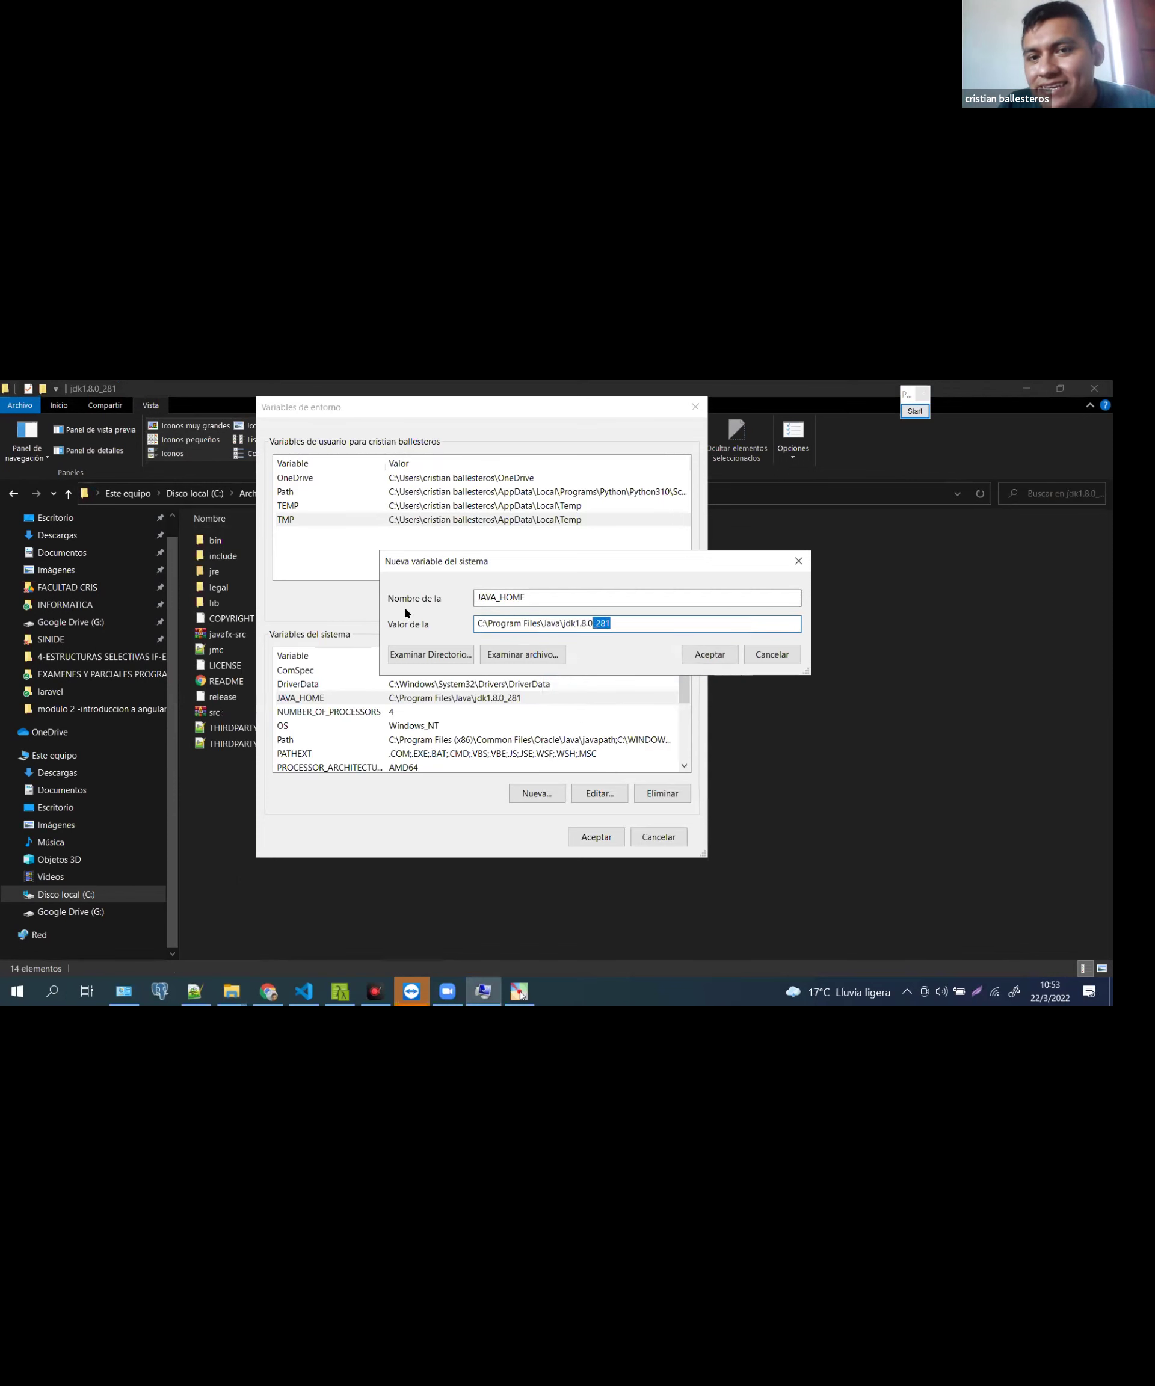
key("shift+Home")
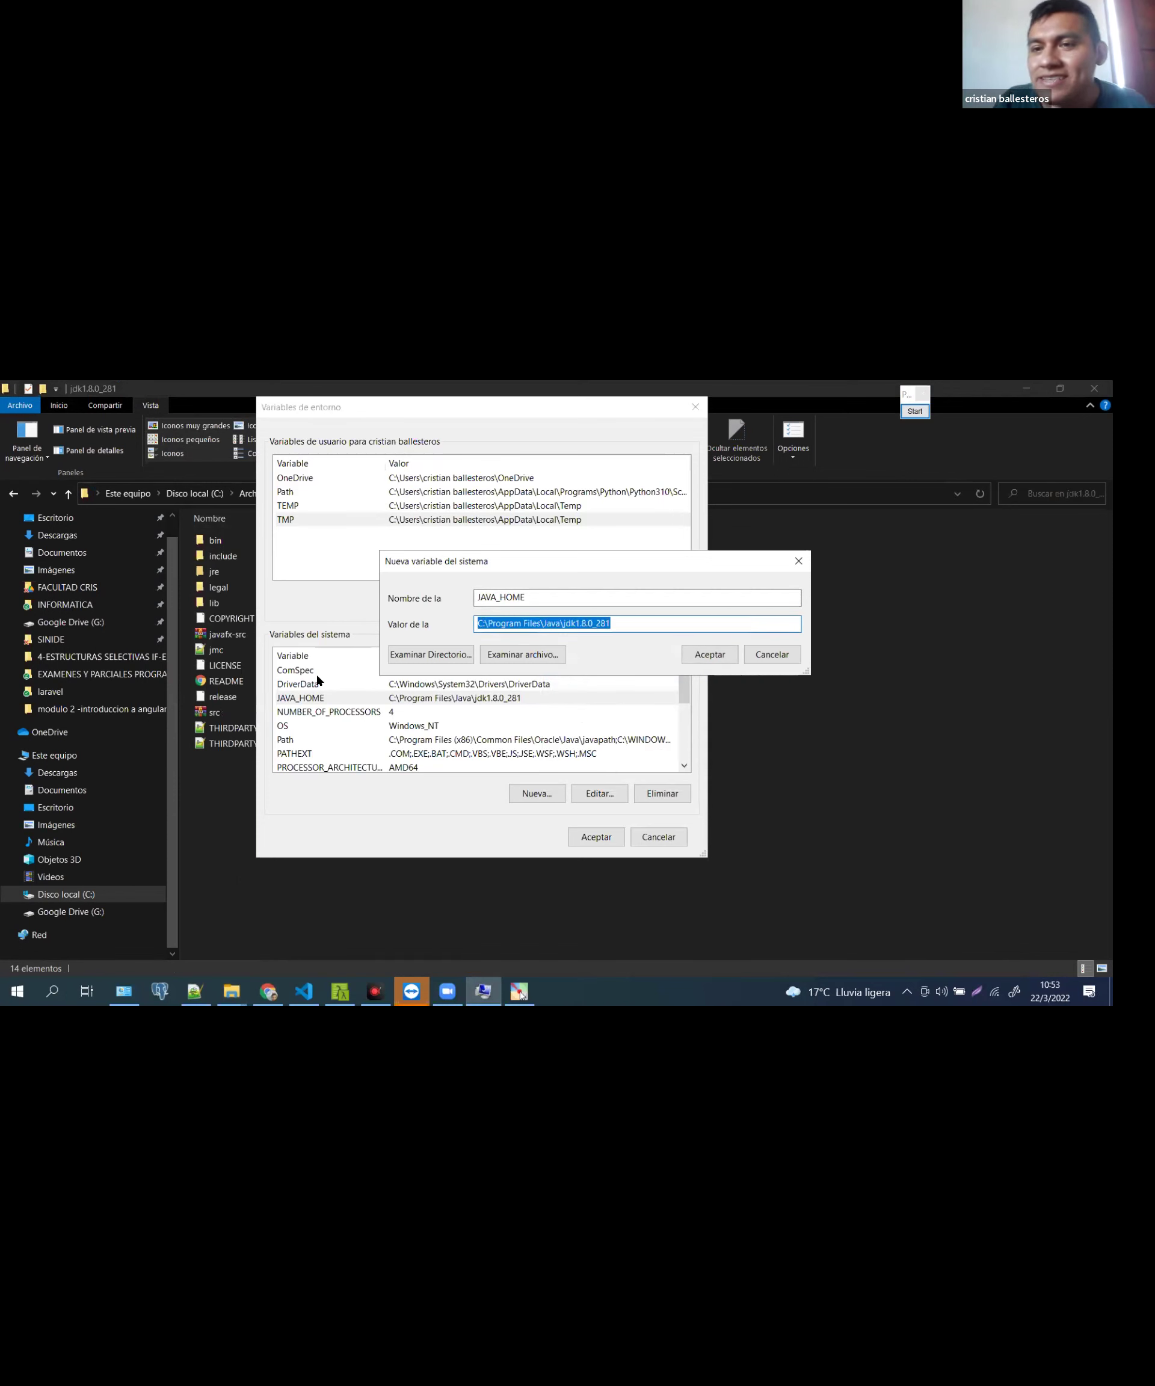
left_click_drag(551, 595, 443, 591)
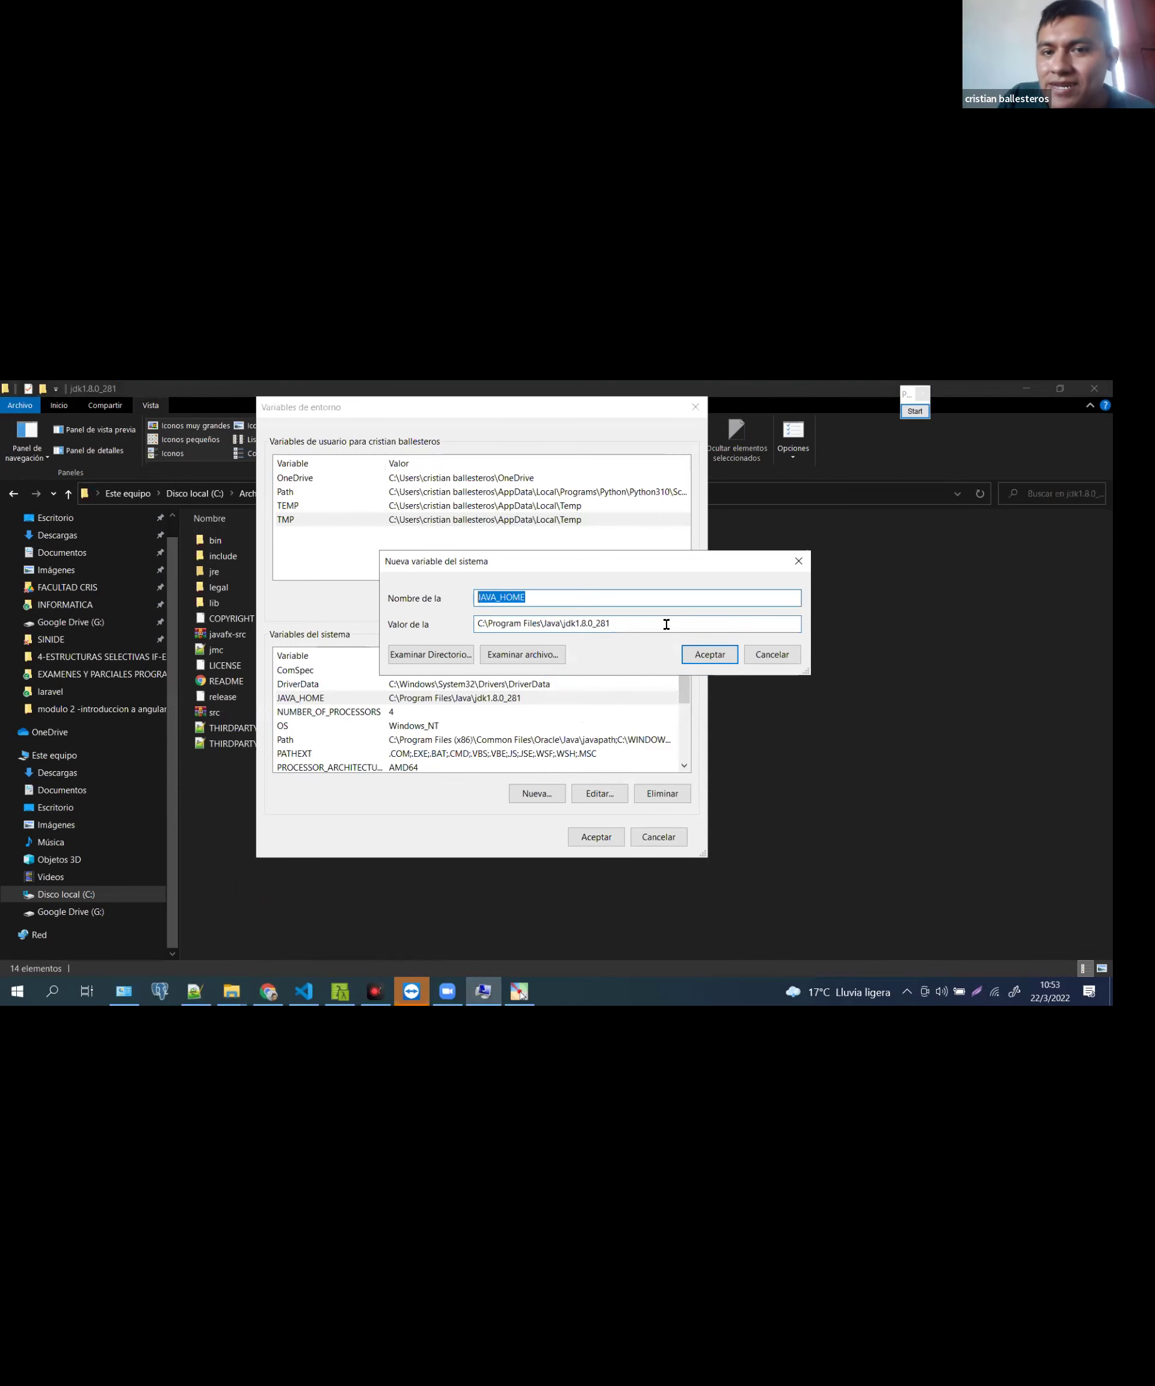
left_click_drag(652, 626, 411, 630)
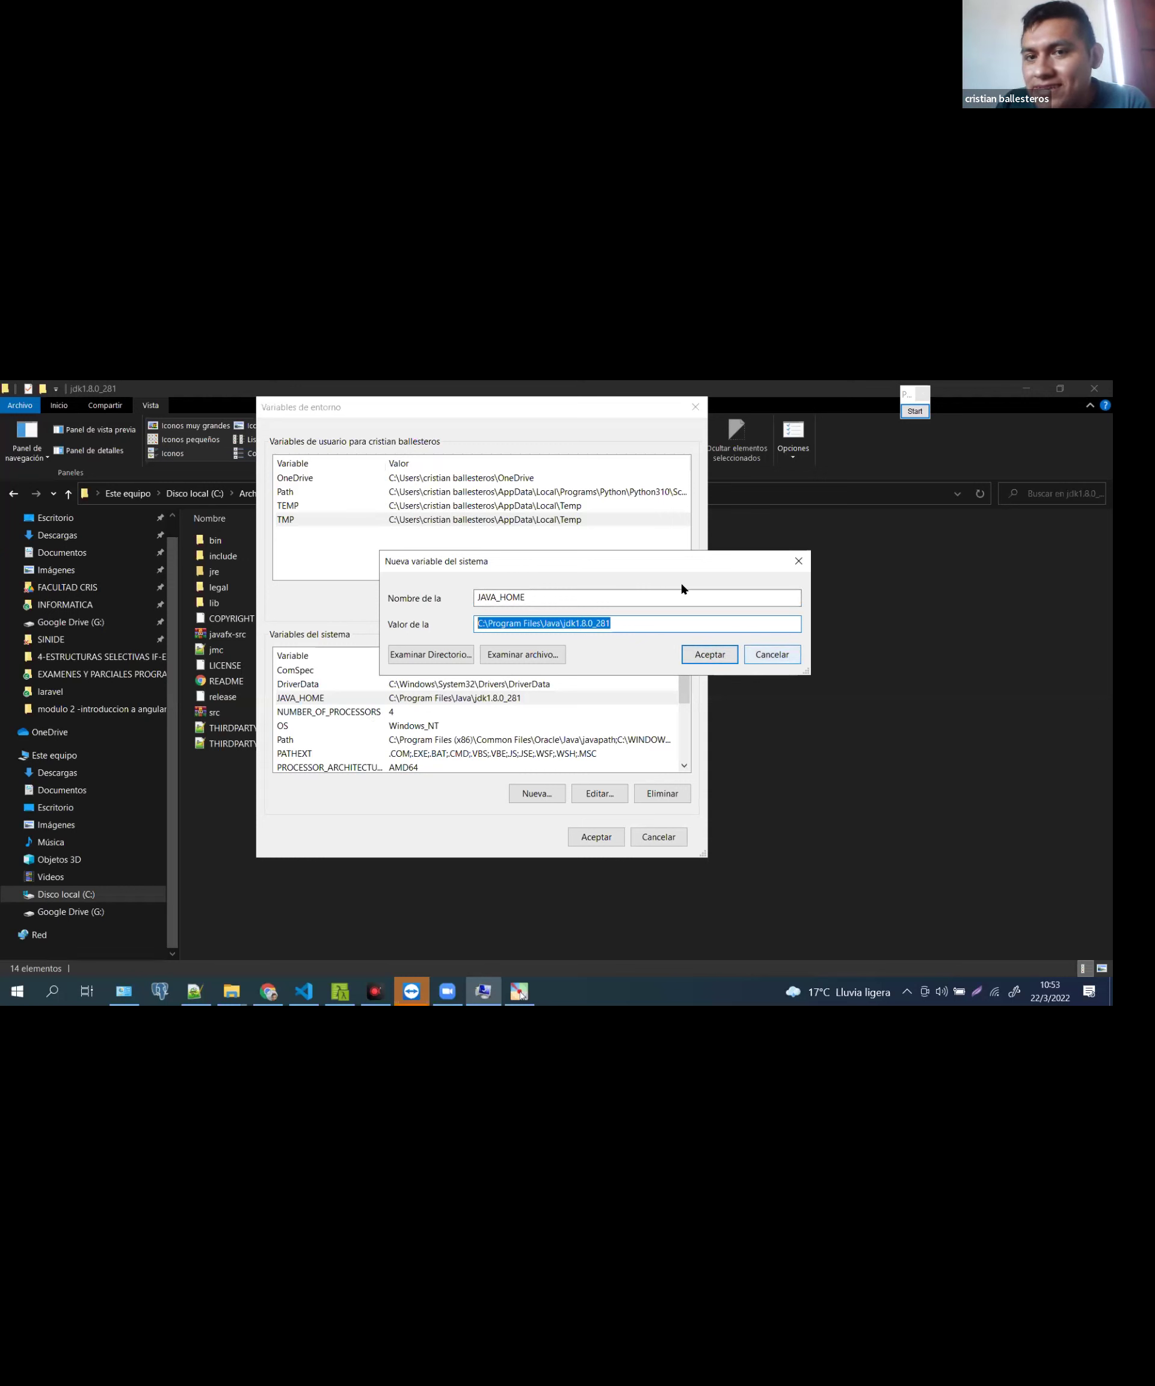
key("shift+Tab")
key("Tab")
key("shift+Tab")
key("Tab")
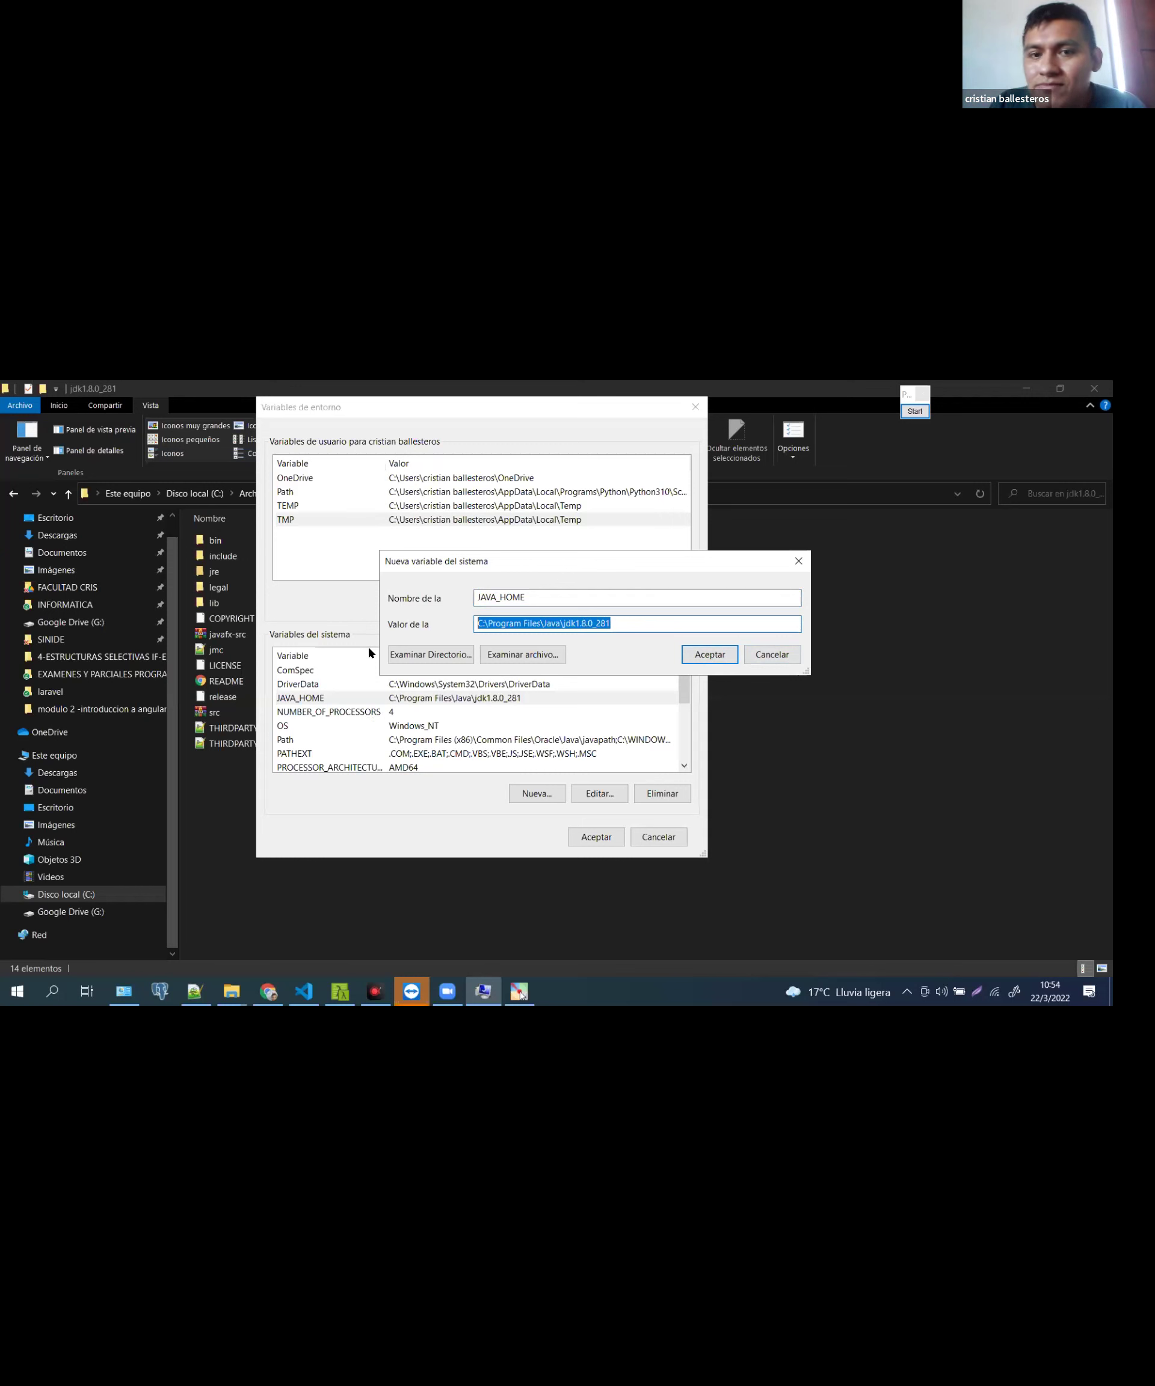
Reposition the Nueva variable del sistema window, highlight its name and value, and close it without saving
left_click(632, 626)
key("ctrl+a")
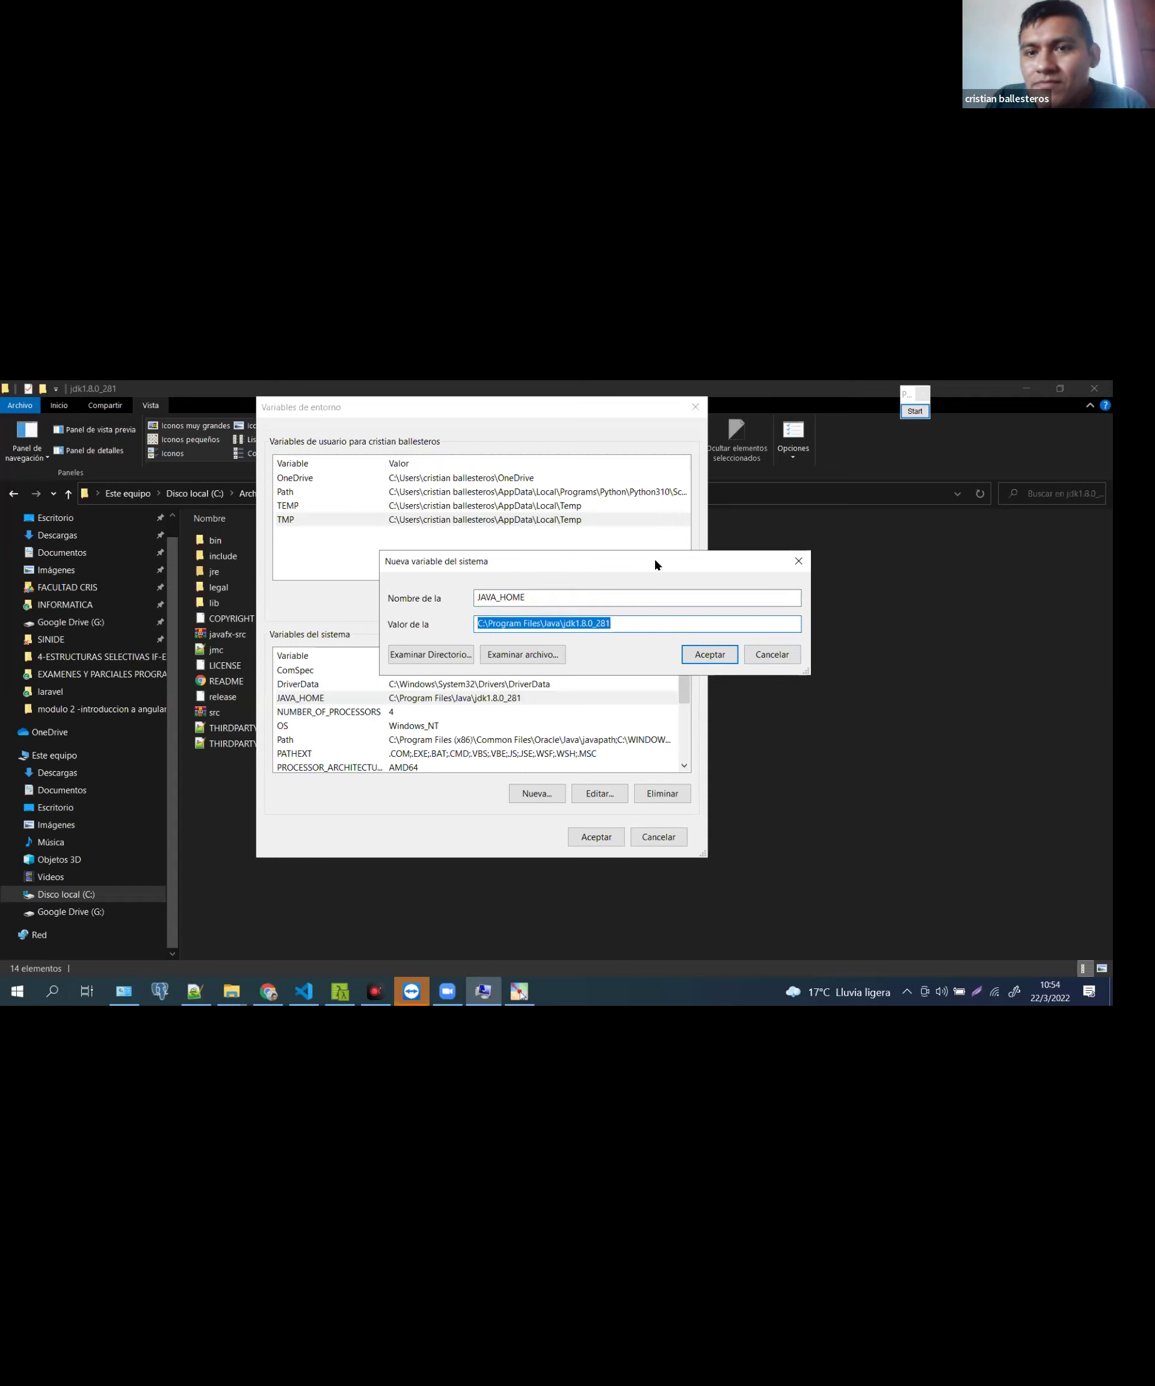
left_click_drag(655, 565, 674, 587)
double_click(595, 619)
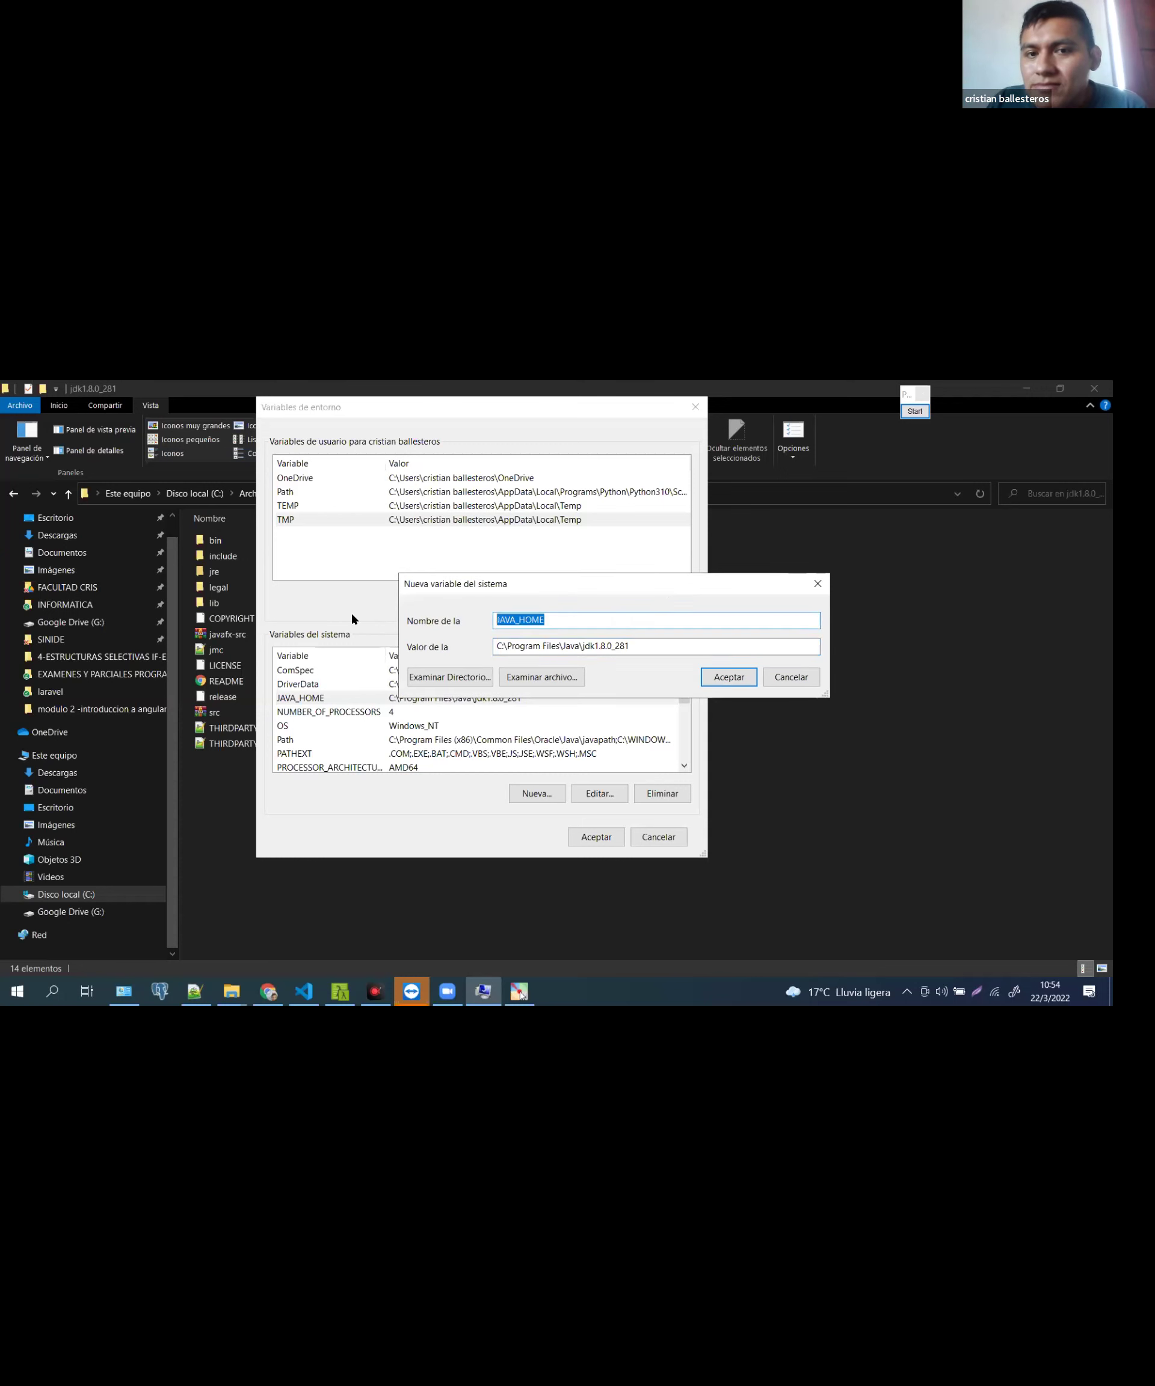
key("Tab")
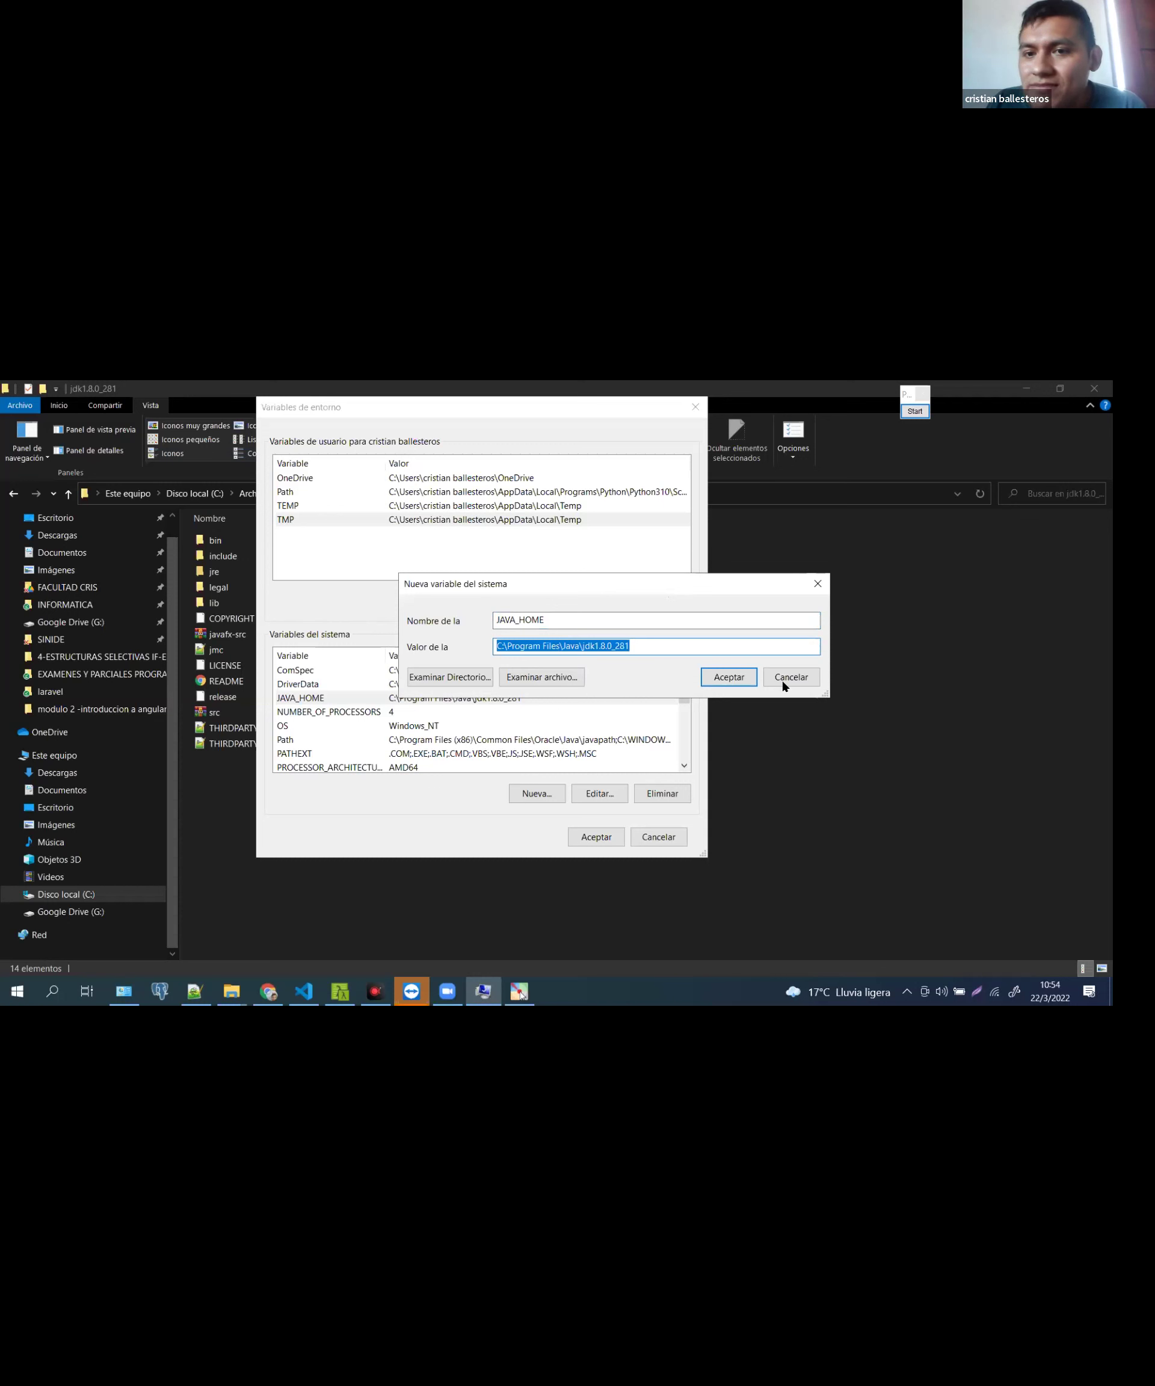
left_click(818, 584)
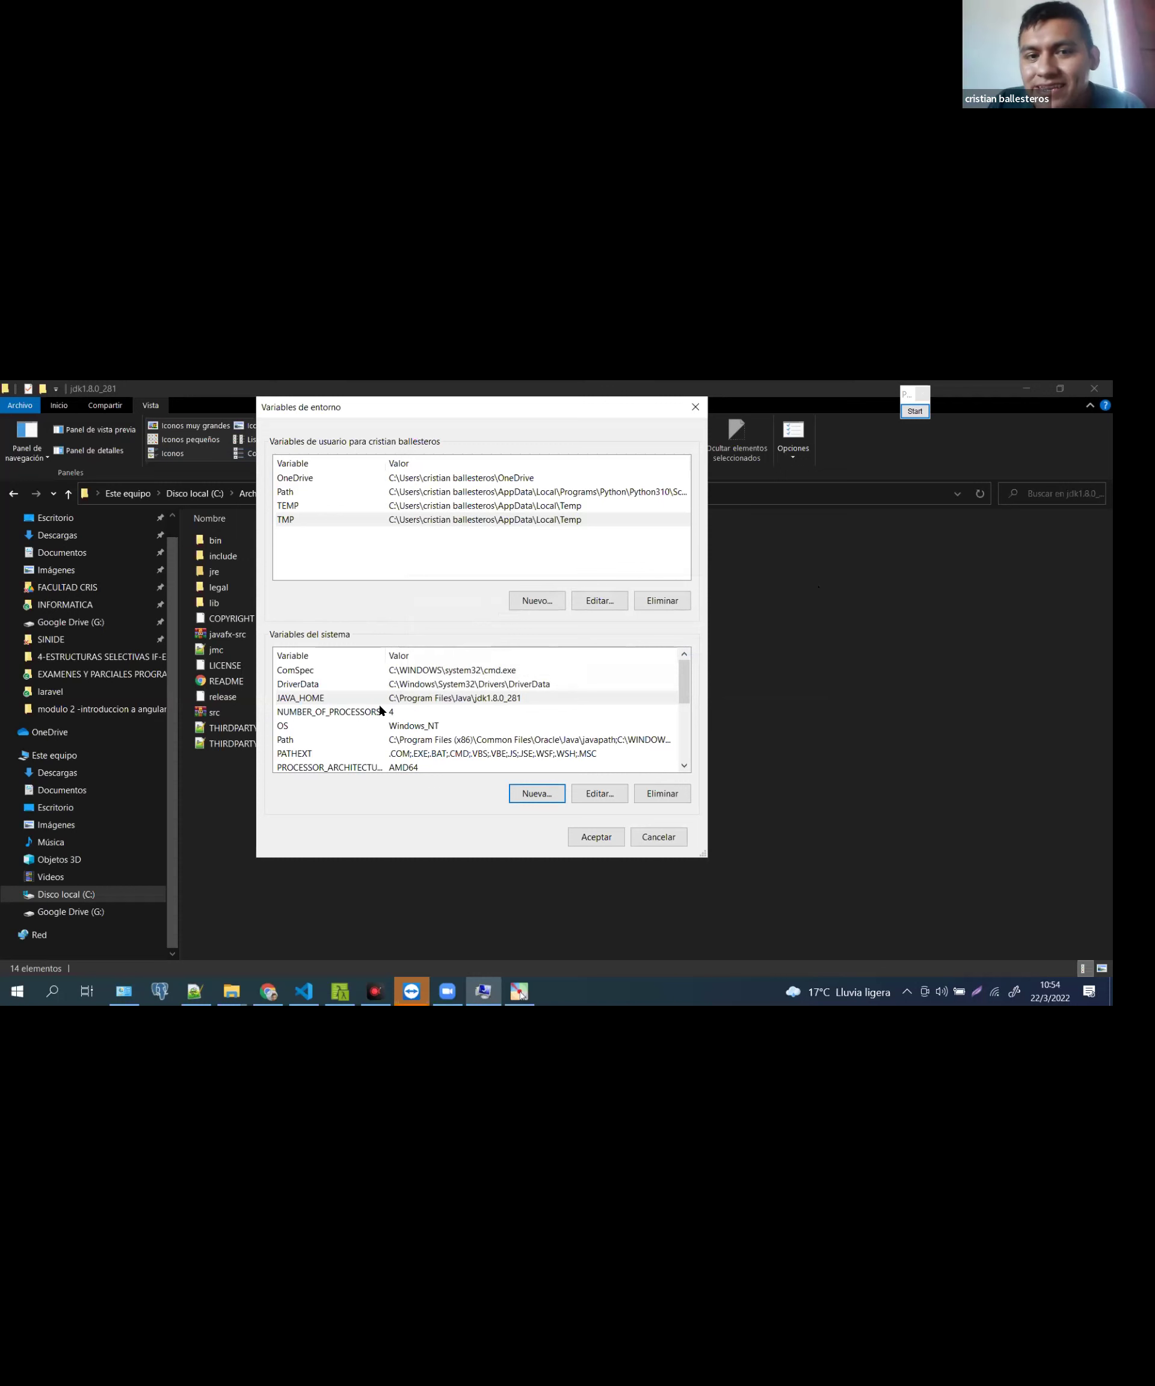
Select the JAVA_HOME system variable, frame it with a blue rectangle, clear the annotation, and accept the environment variables and system properties
left_click(353, 699)
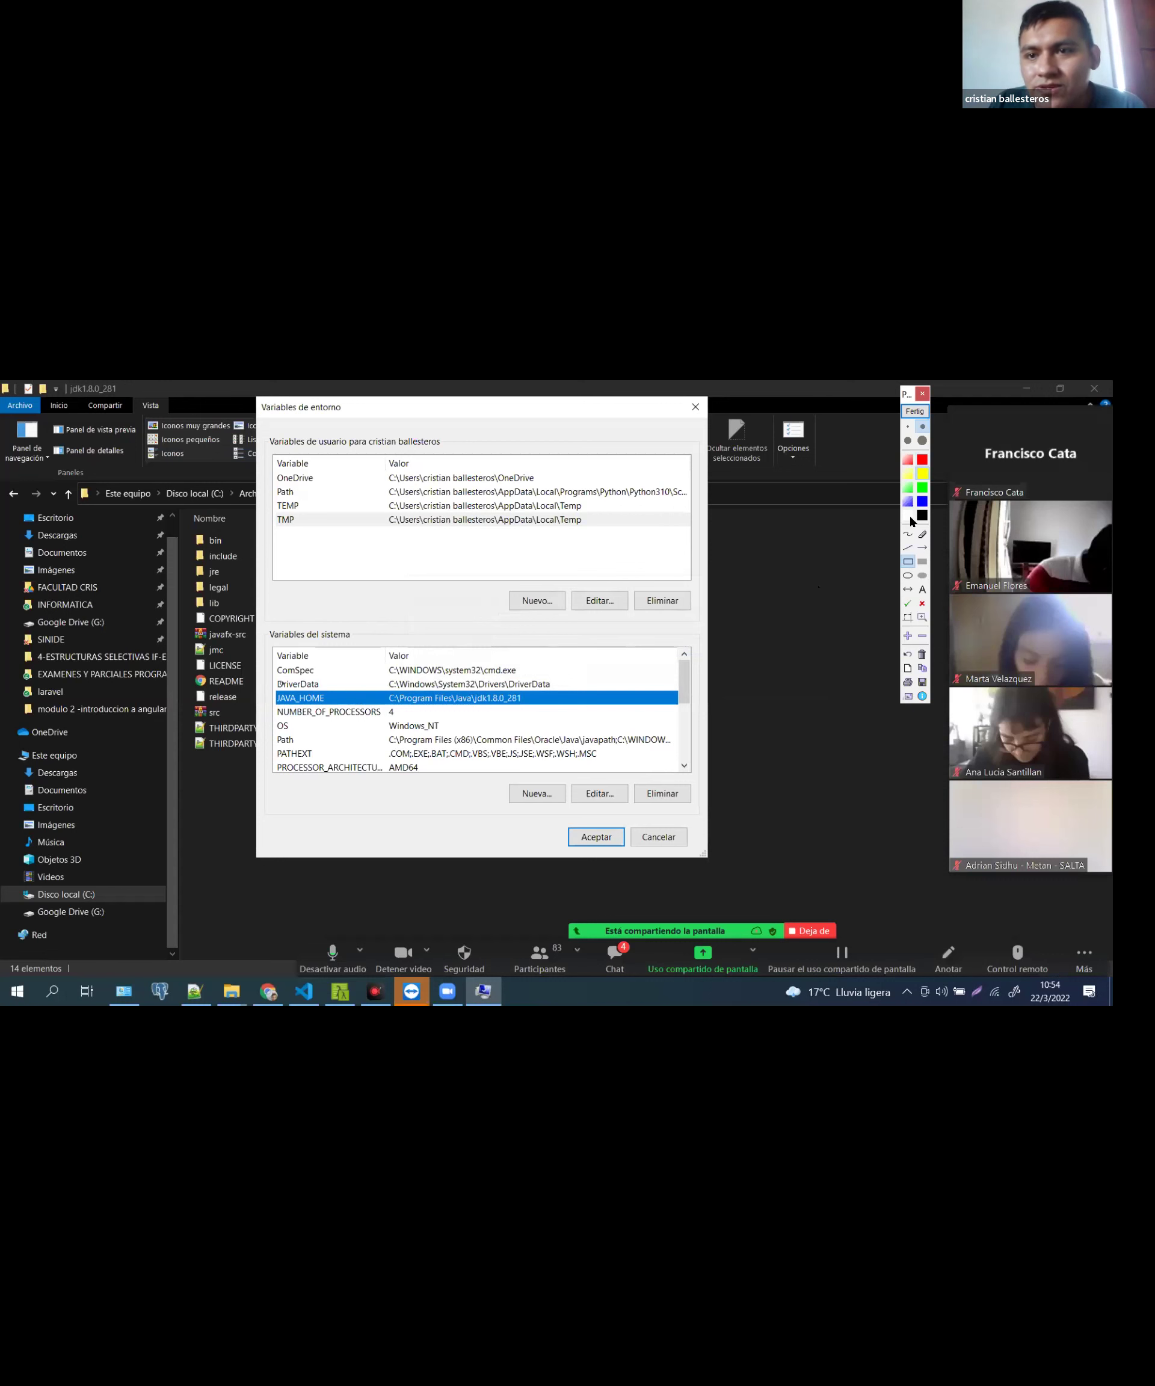
left_click_drag(260, 685, 563, 716)
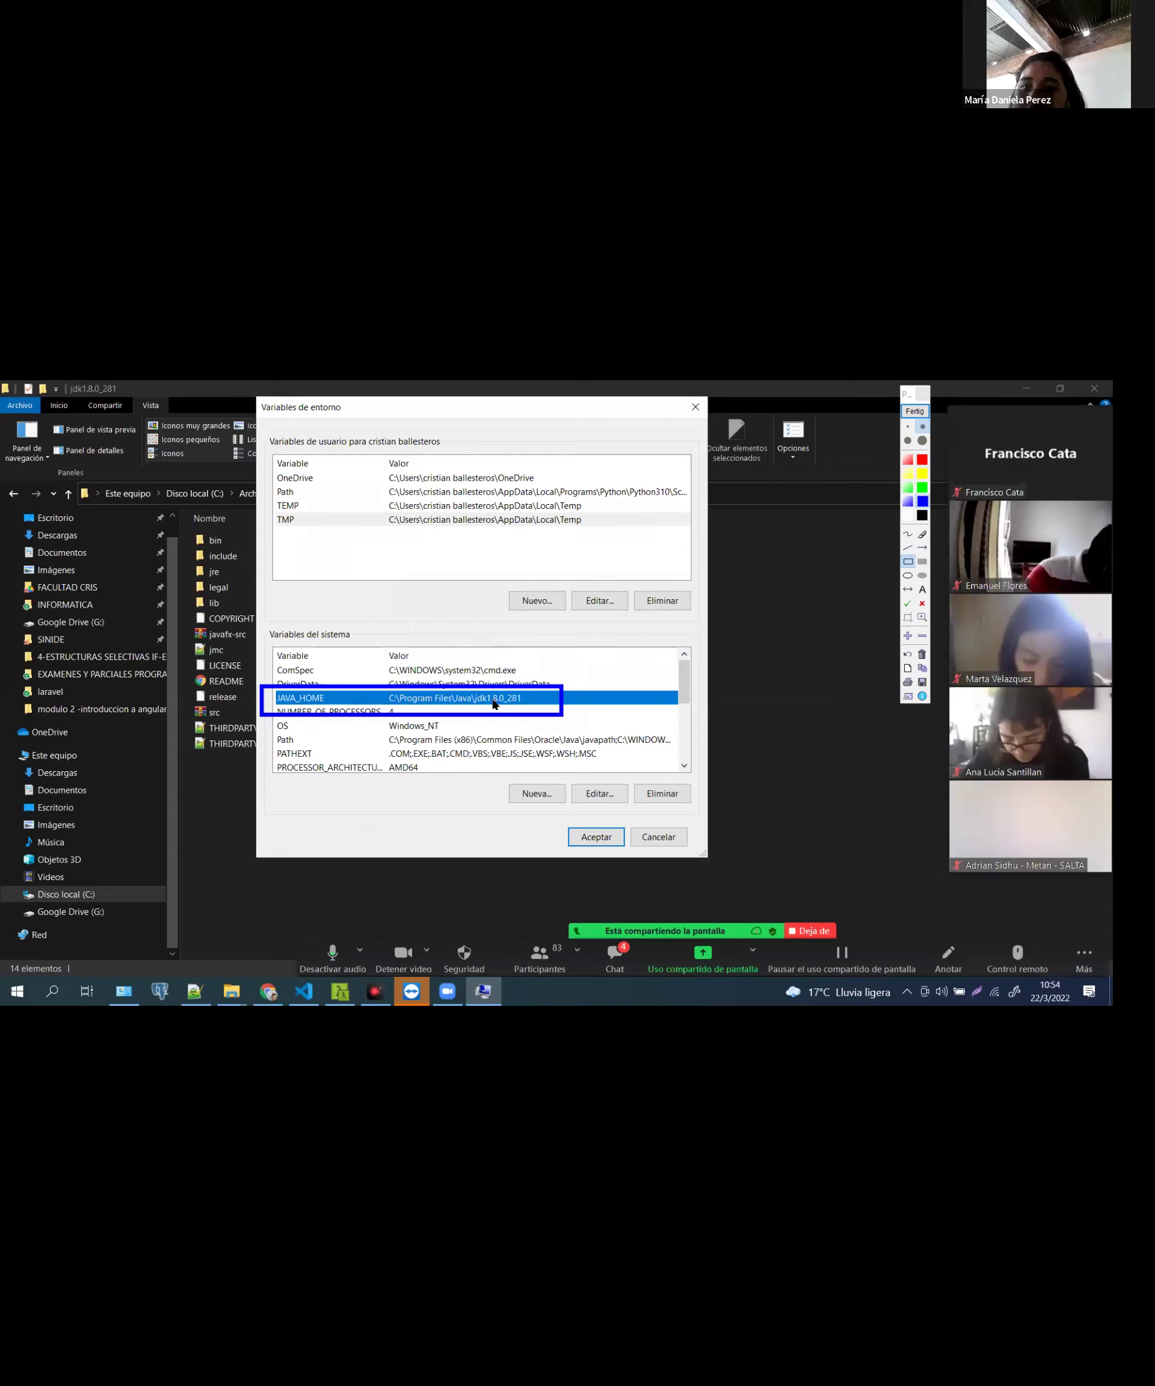
left_click(921, 411)
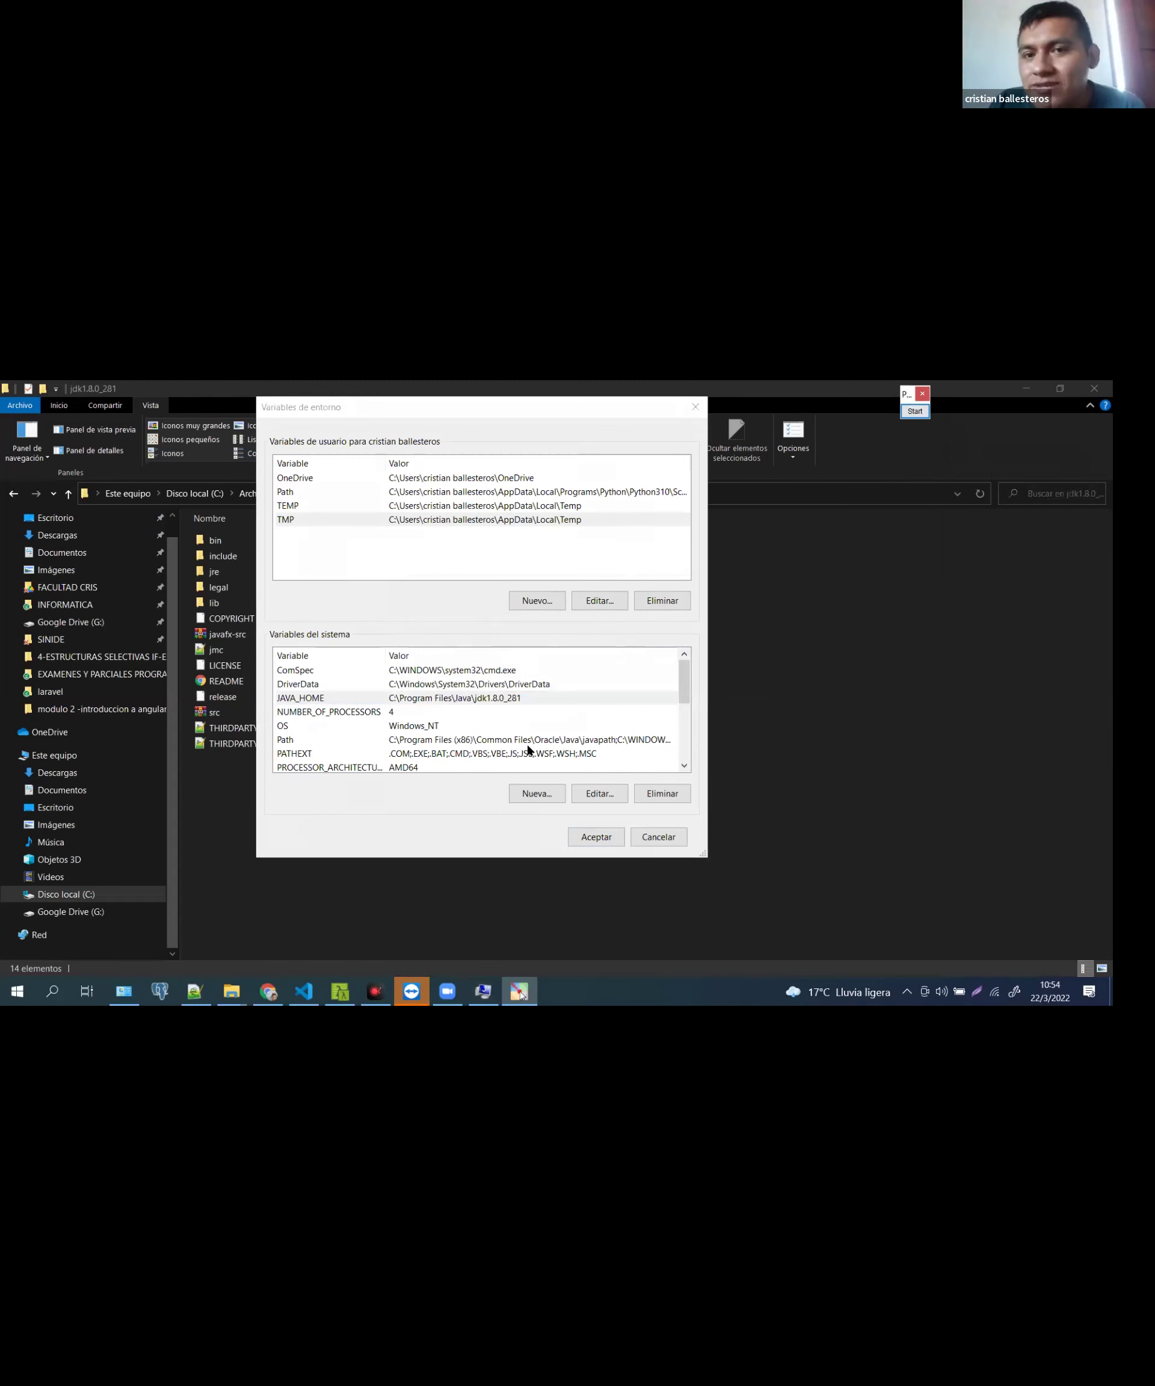
left_click(597, 837)
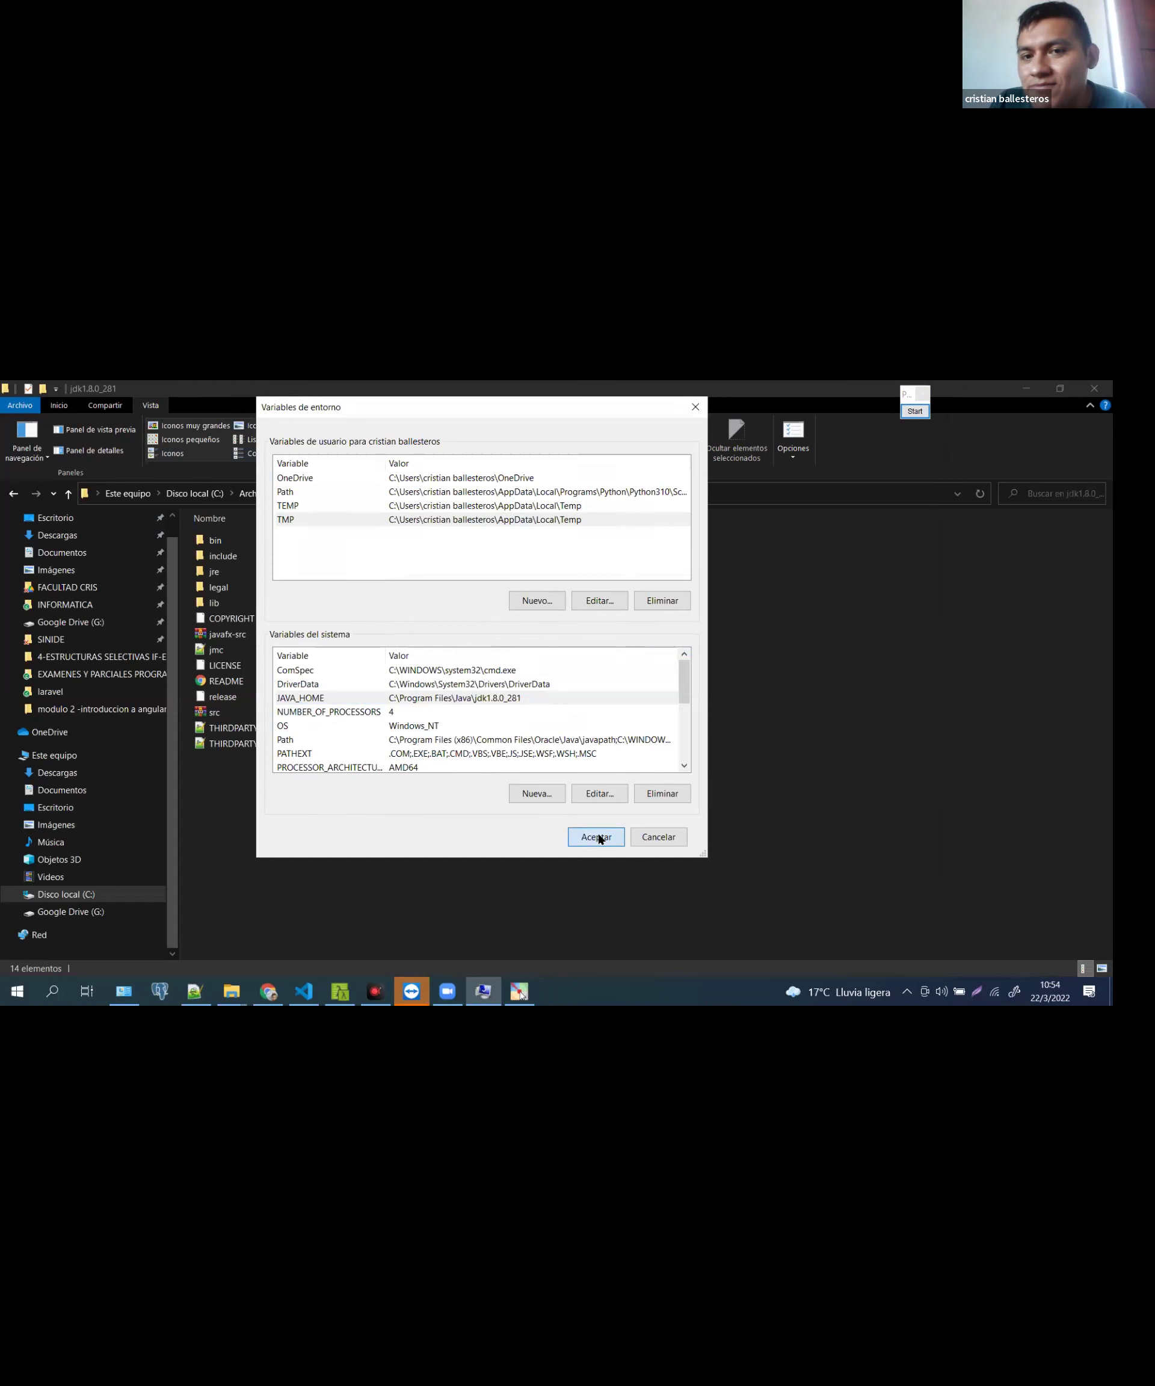
left_click(439, 794)
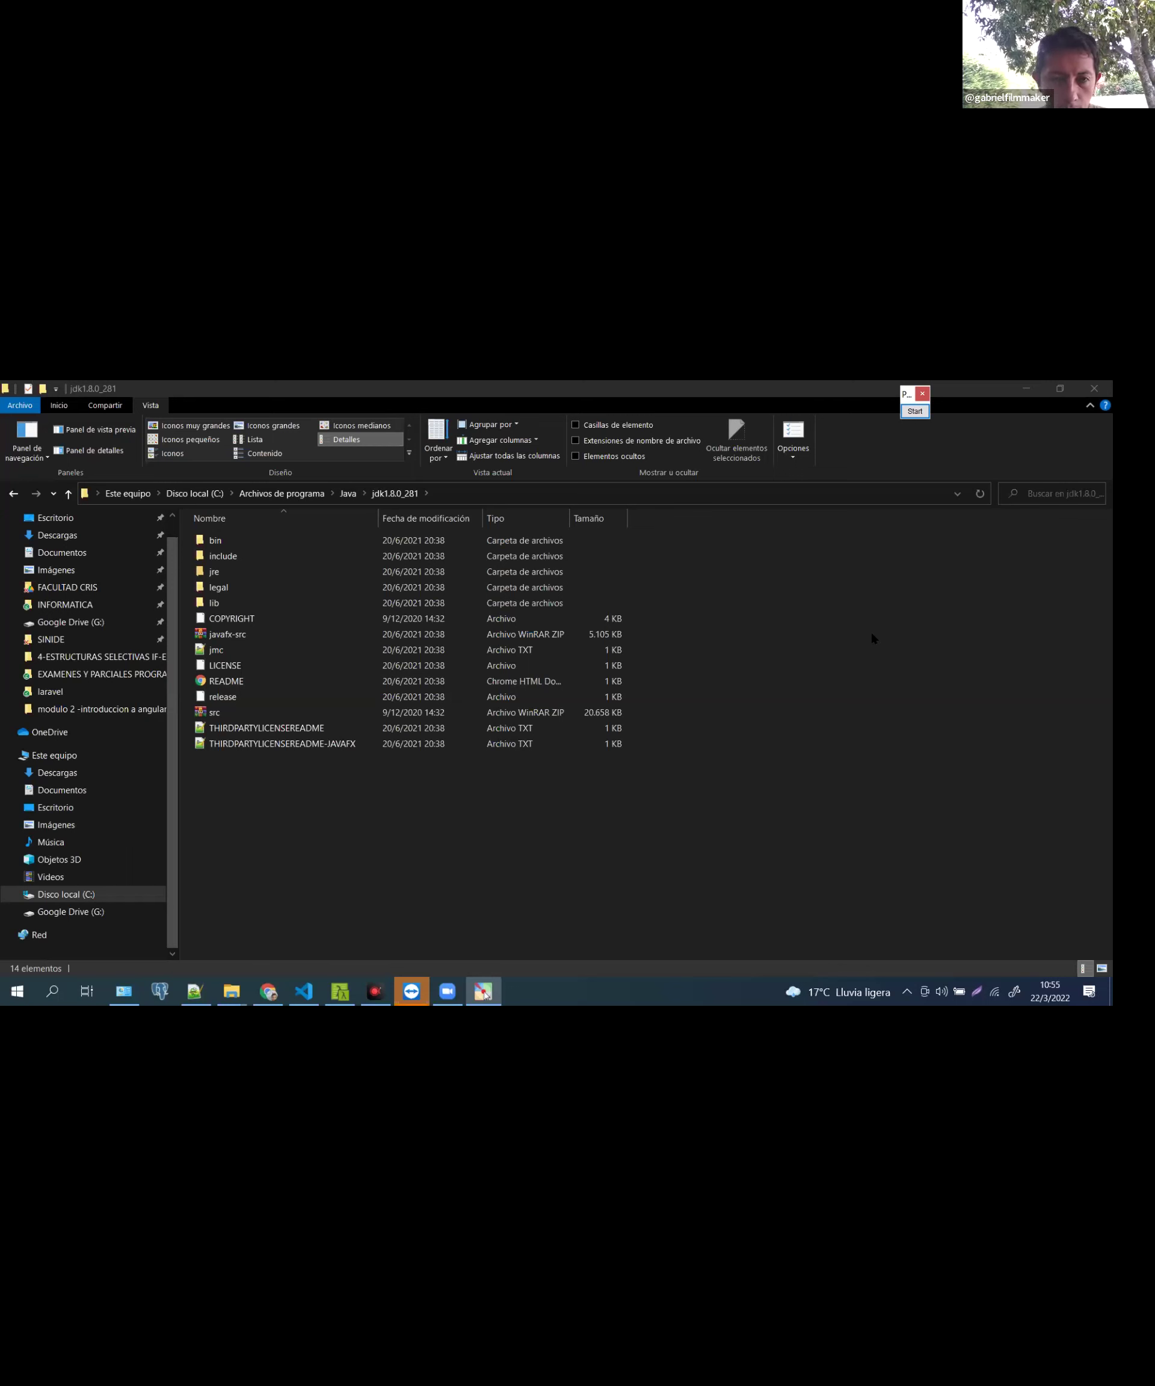
Mark the Windows search icon with a yellow rectangle and a hand-drawn arrow, and end the annotation
left_click(768, 700)
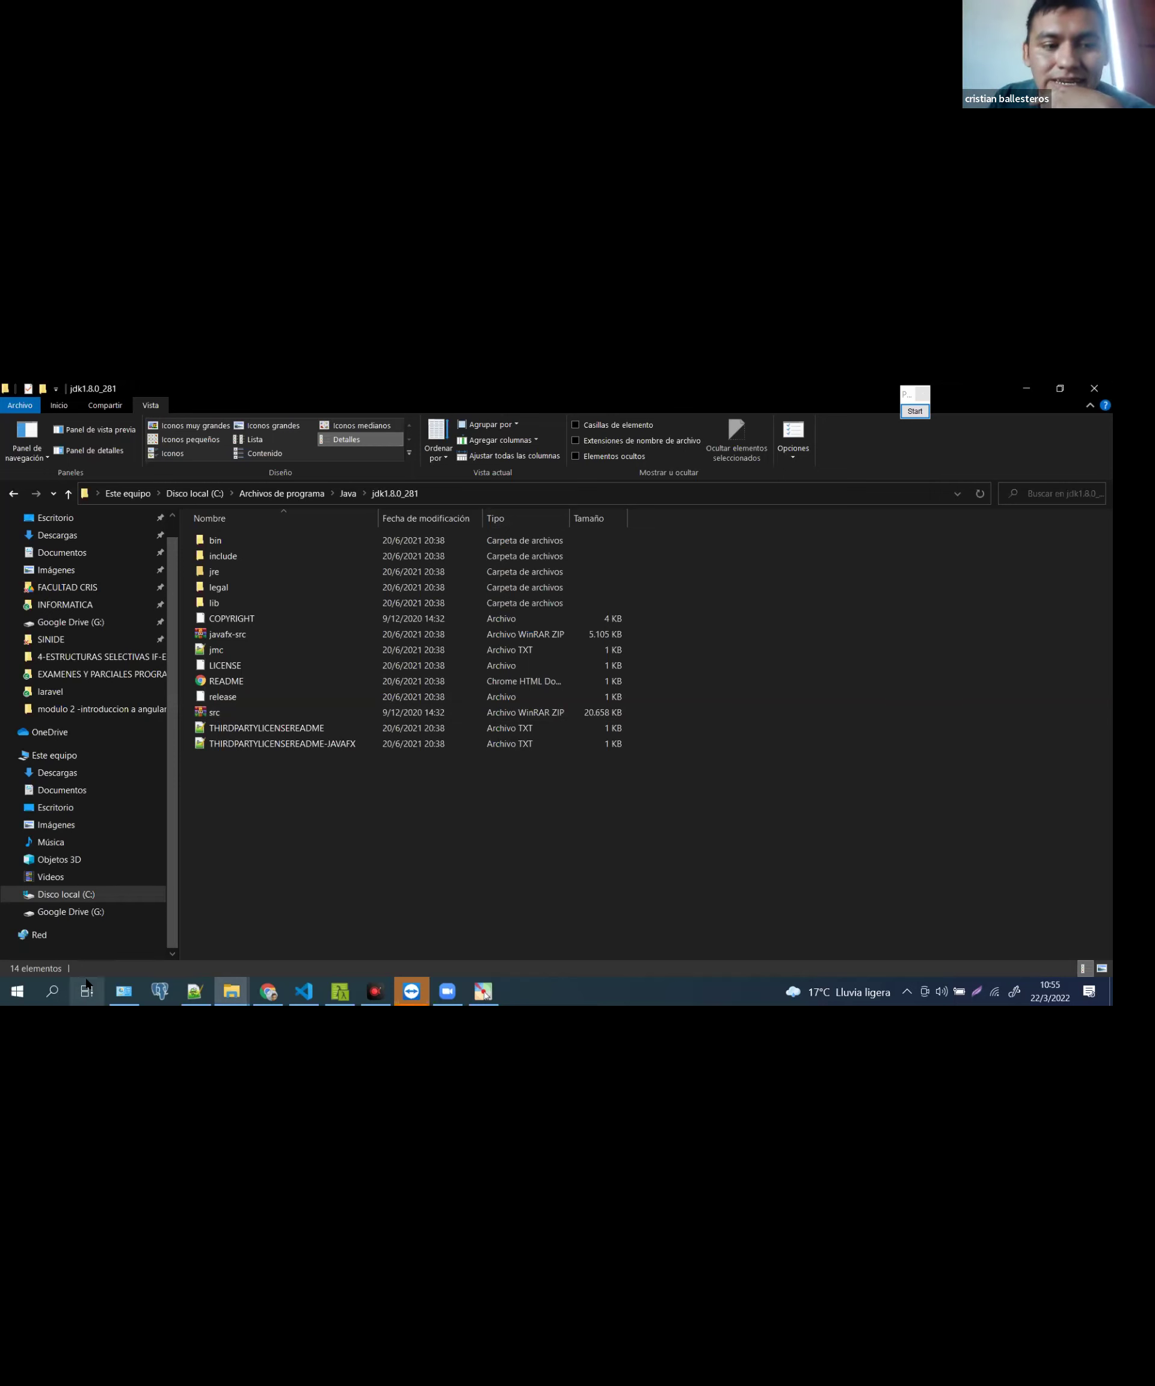
left_click(53, 991)
left_click(55, 994)
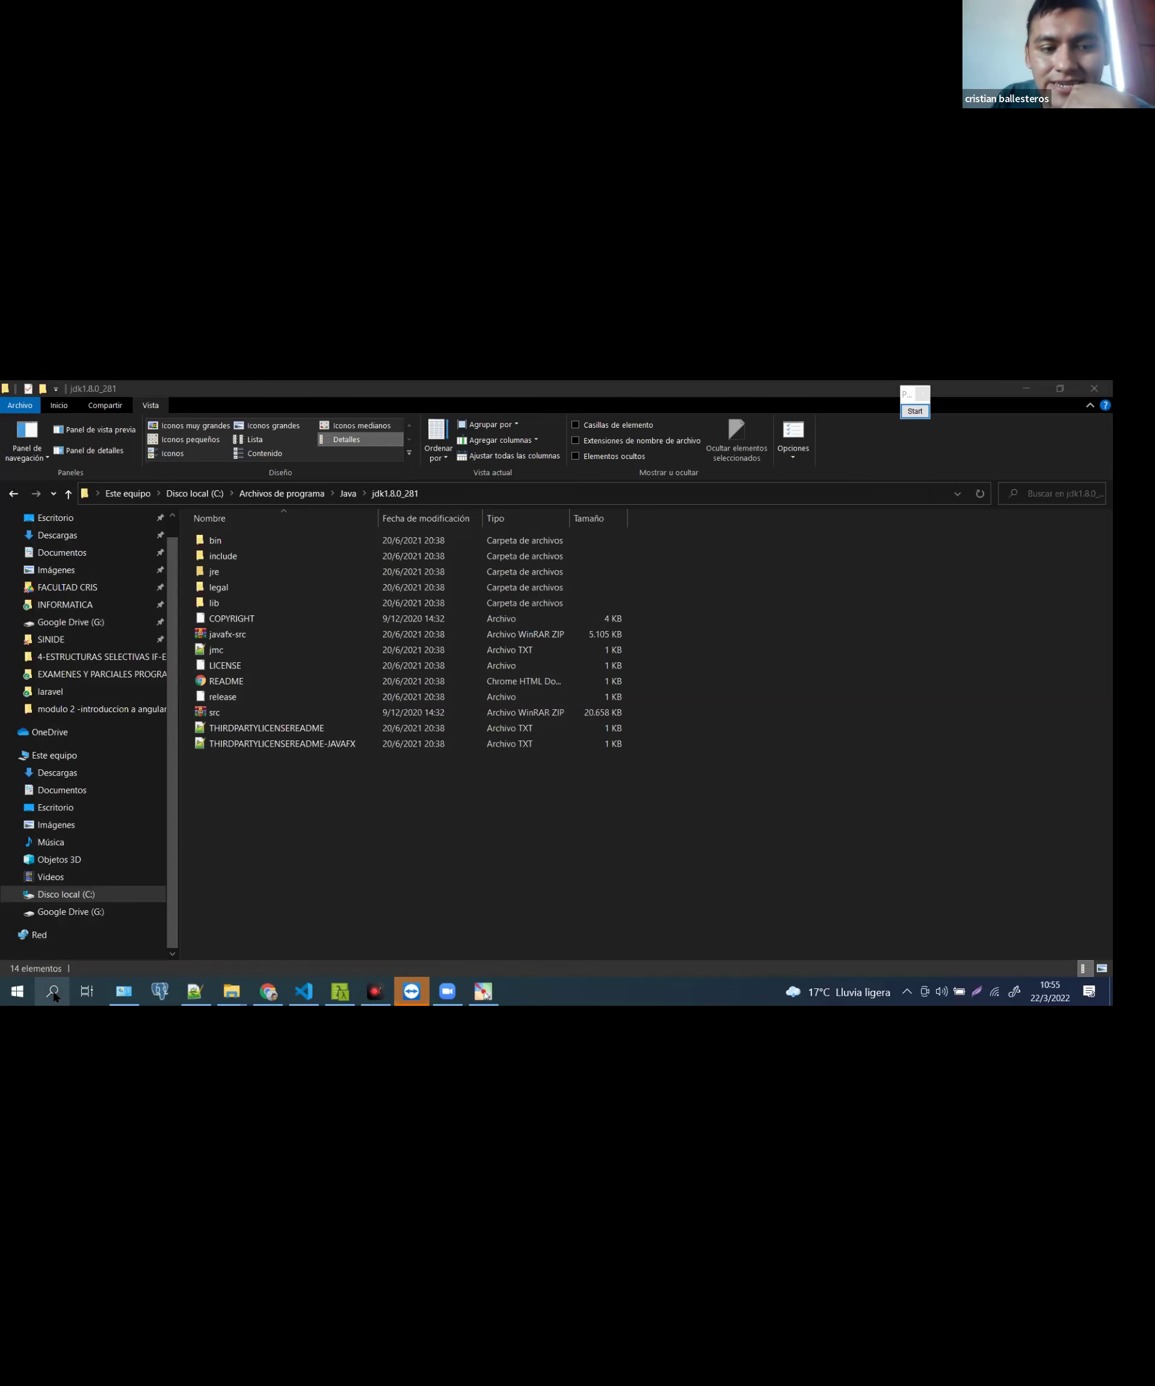
left_click(53, 993)
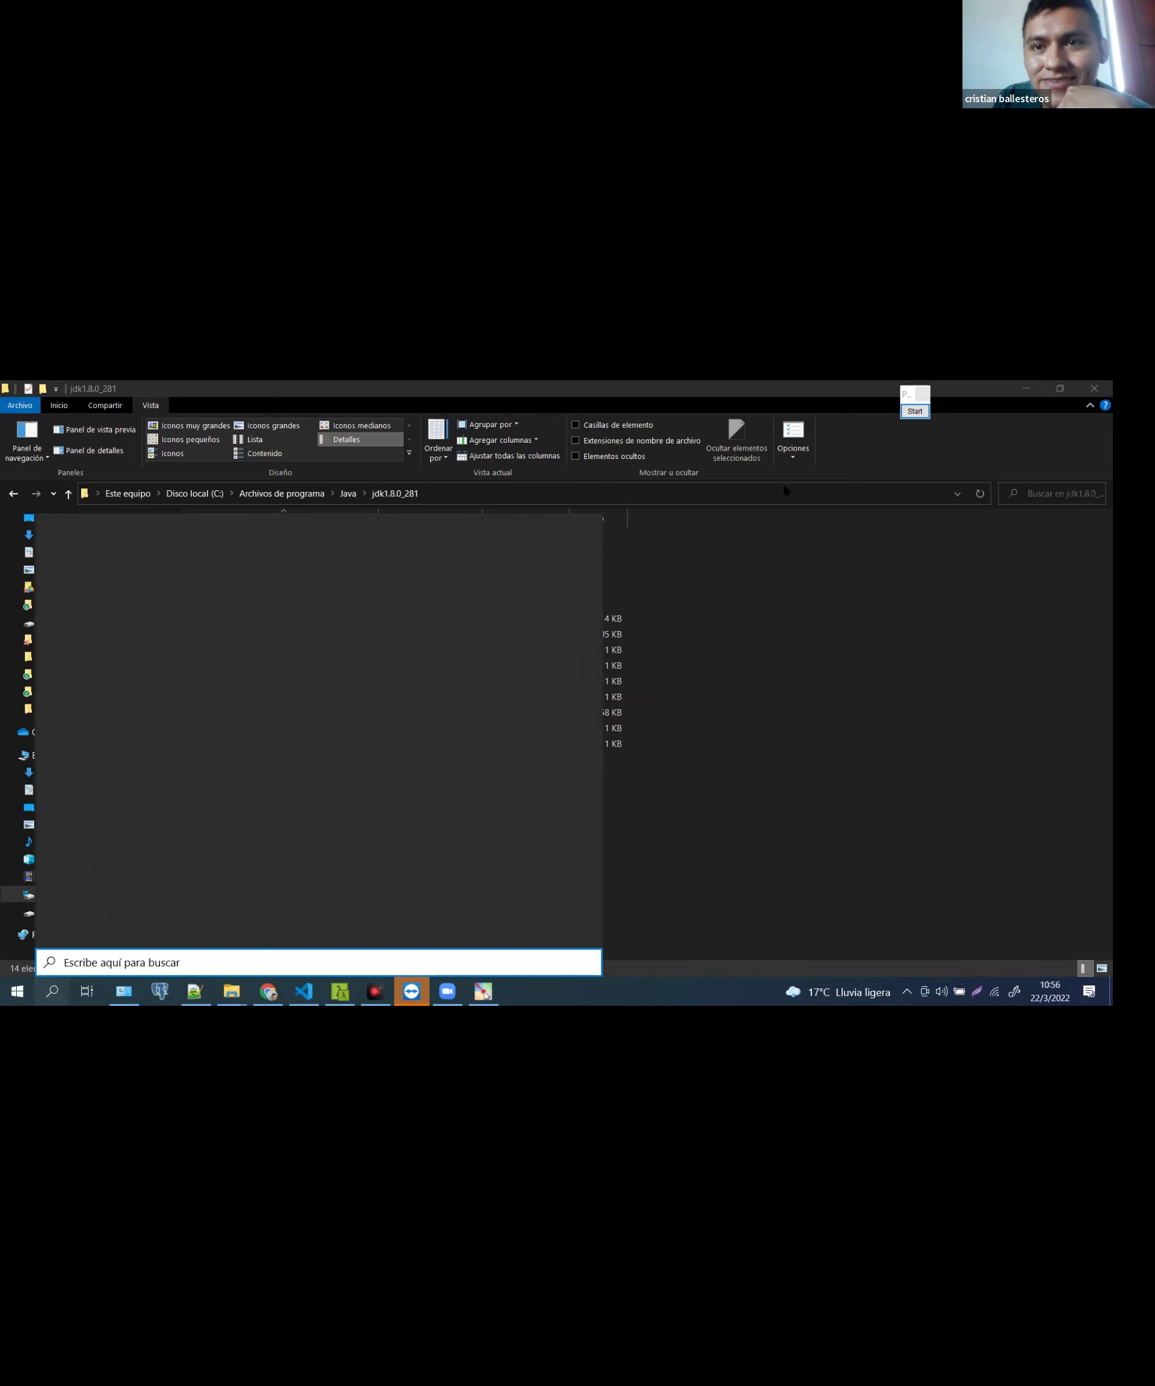
left_click(915, 411)
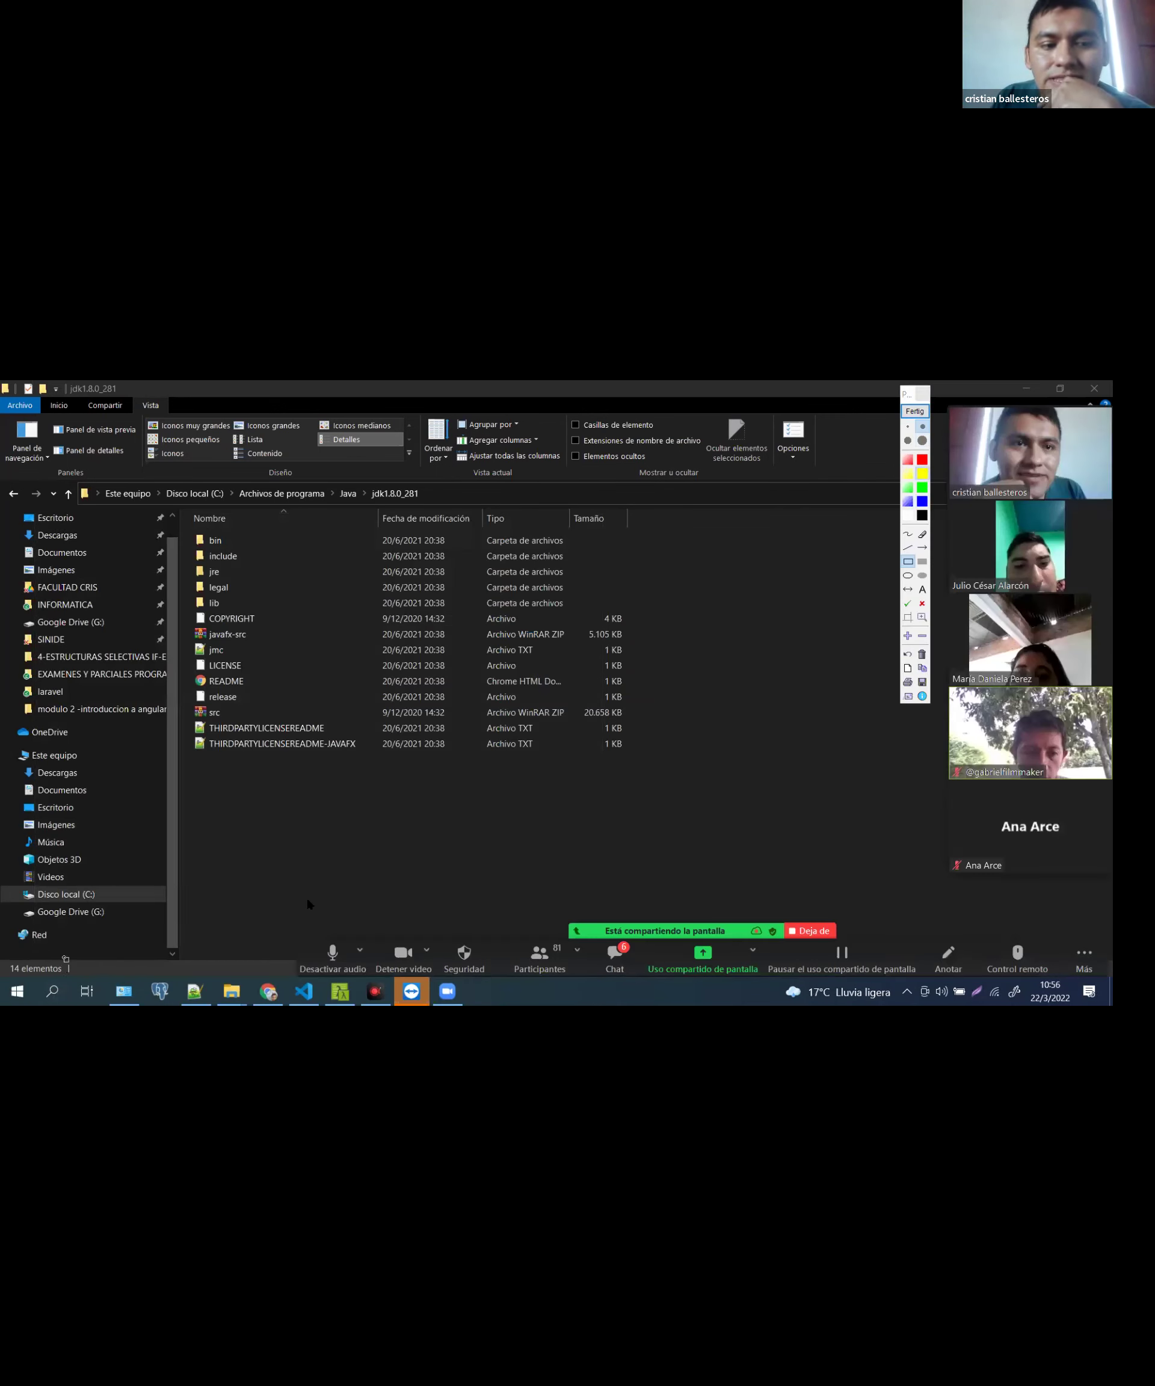
left_click_drag(70, 960, 32, 1006)
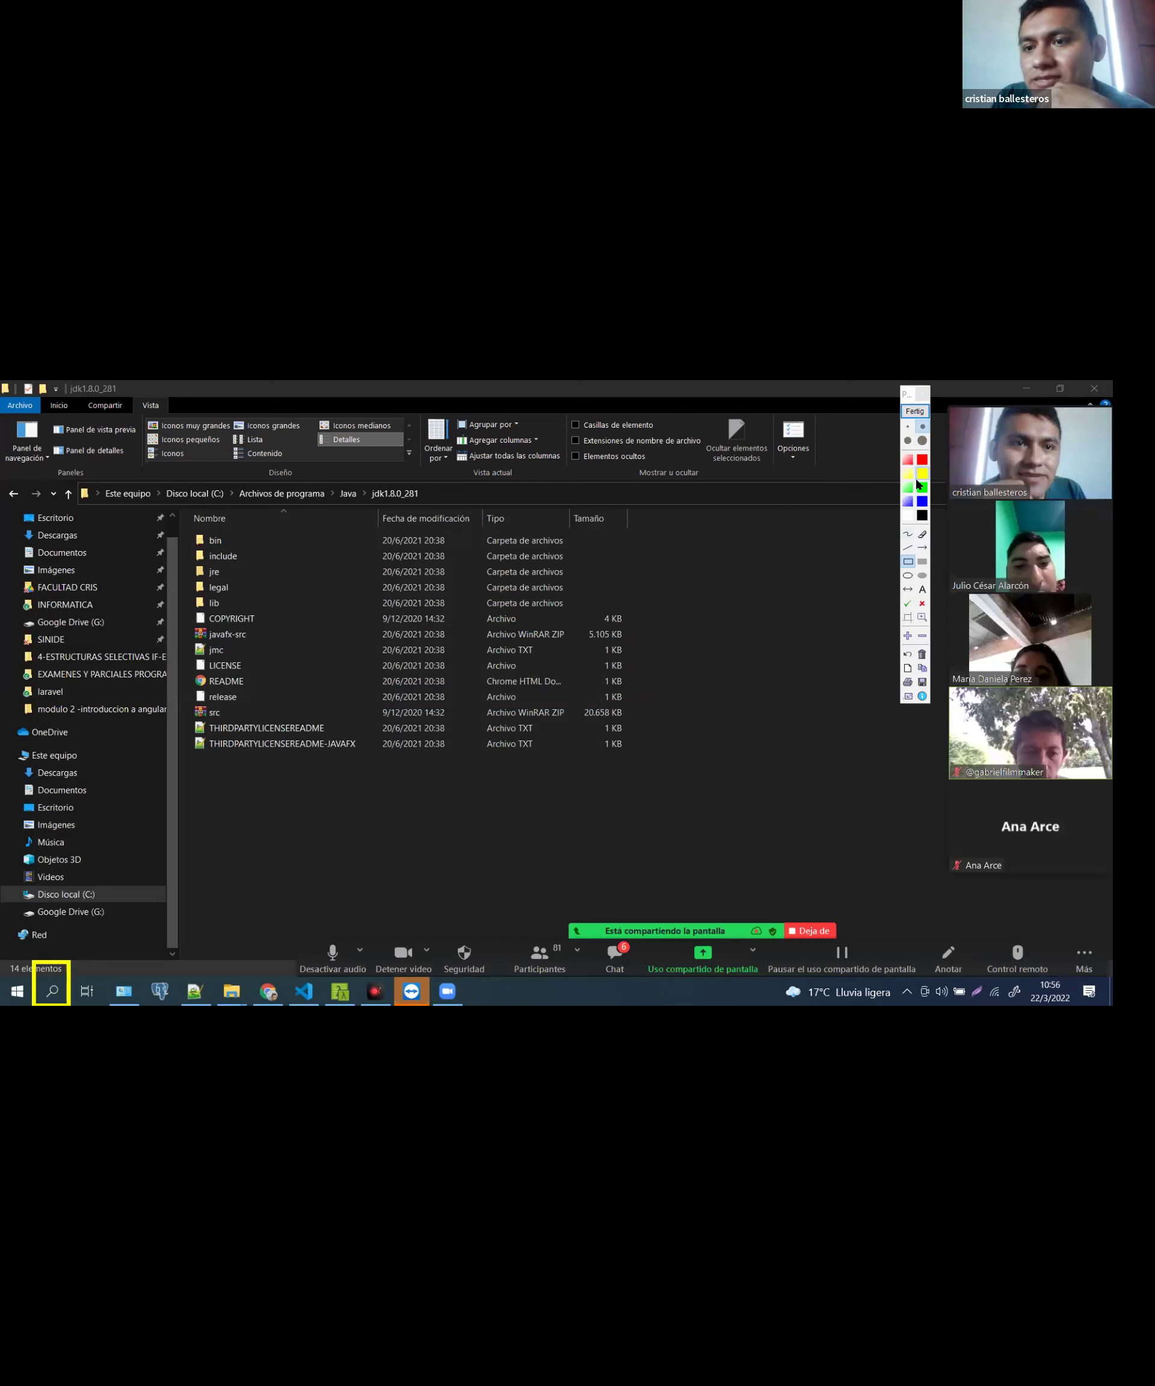
left_click(908, 533)
mouse_move(153, 916)
left_mouse_down()
mouse_move(75, 961)
mouse_move(103, 937)
left_mouse_up()
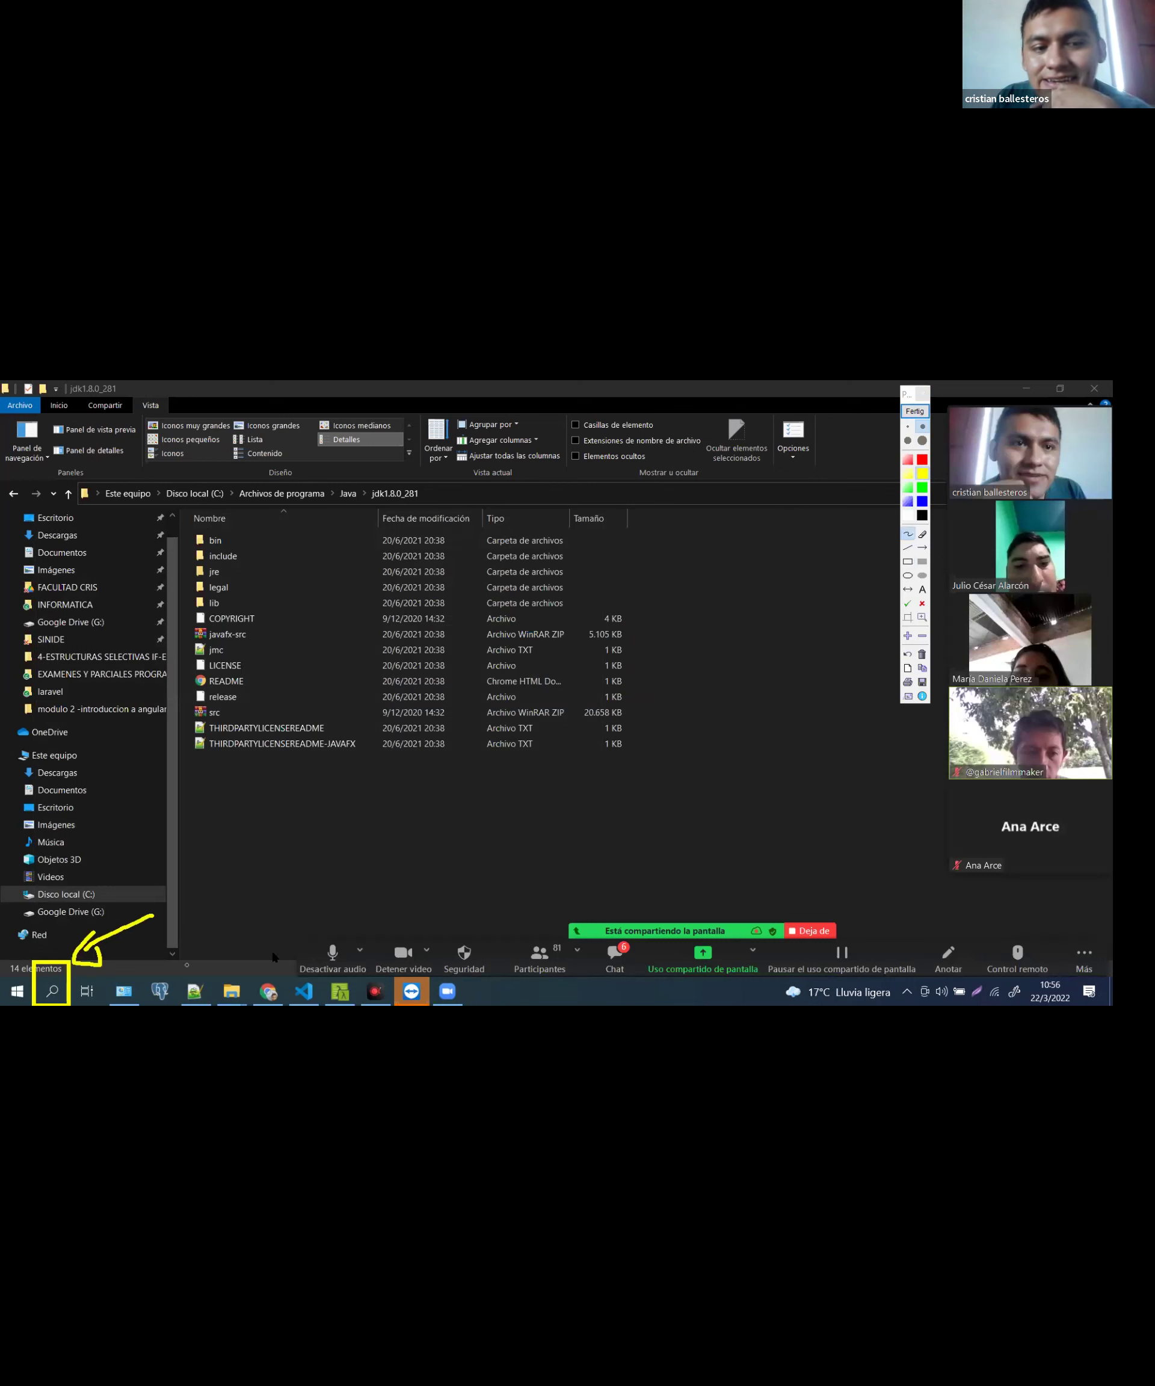
left_click(915, 411)
Search Windows for CMD and open Símbolo del sistema
left_click(52, 991)
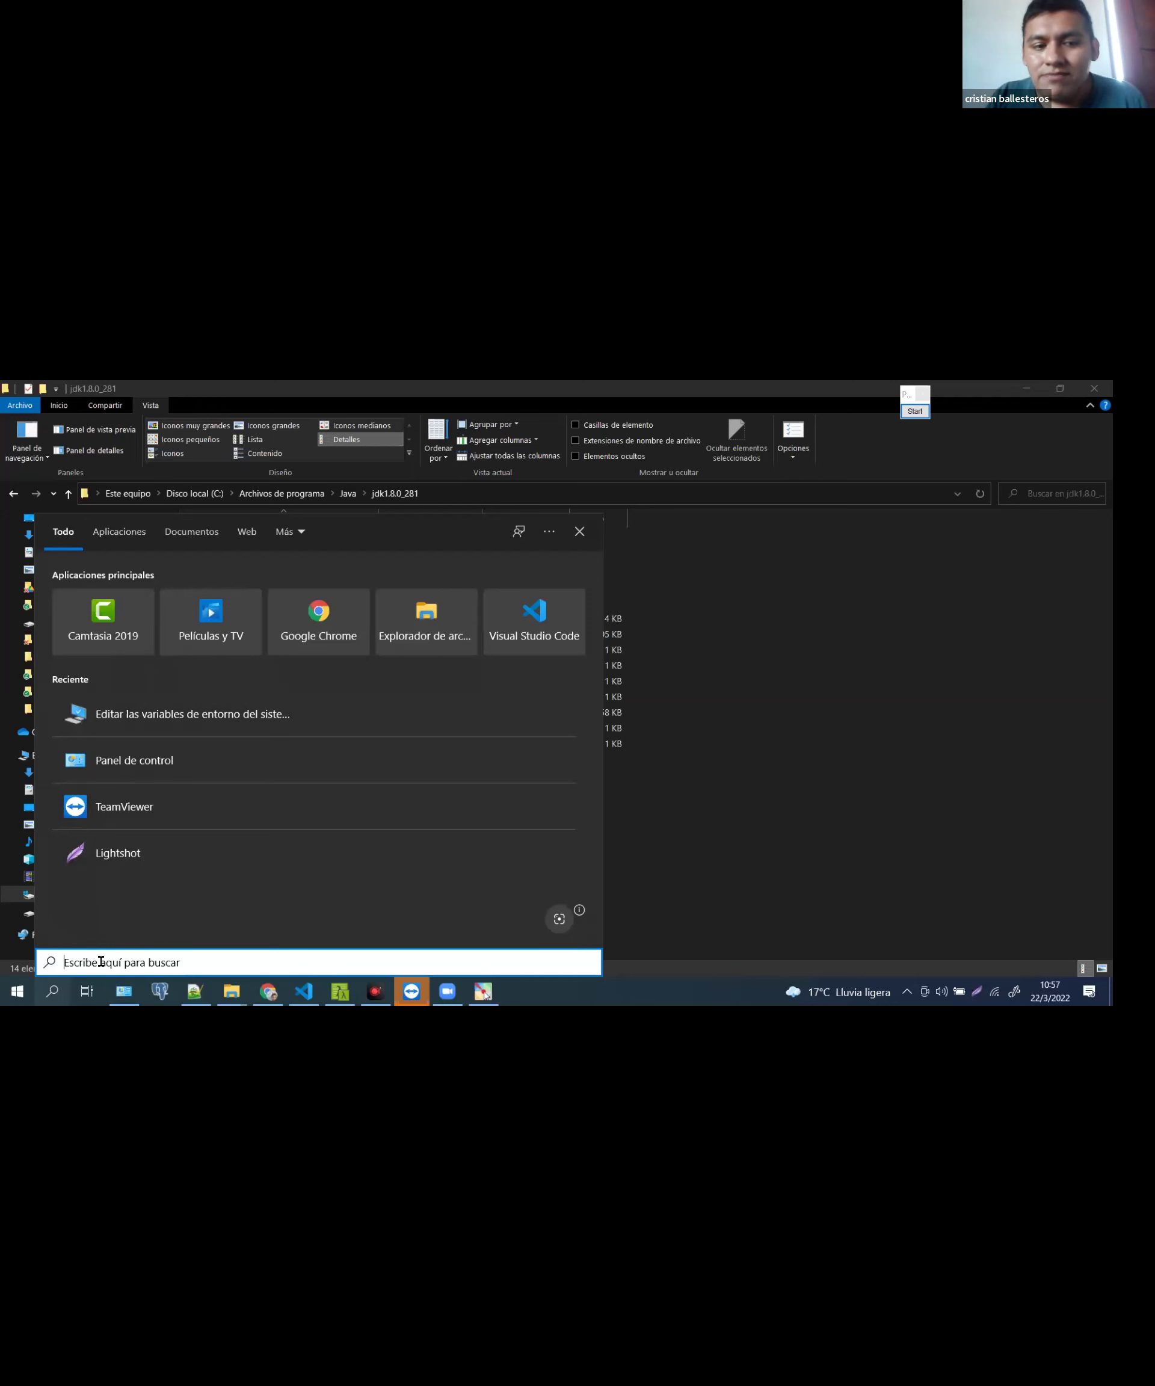
left_click(46, 990)
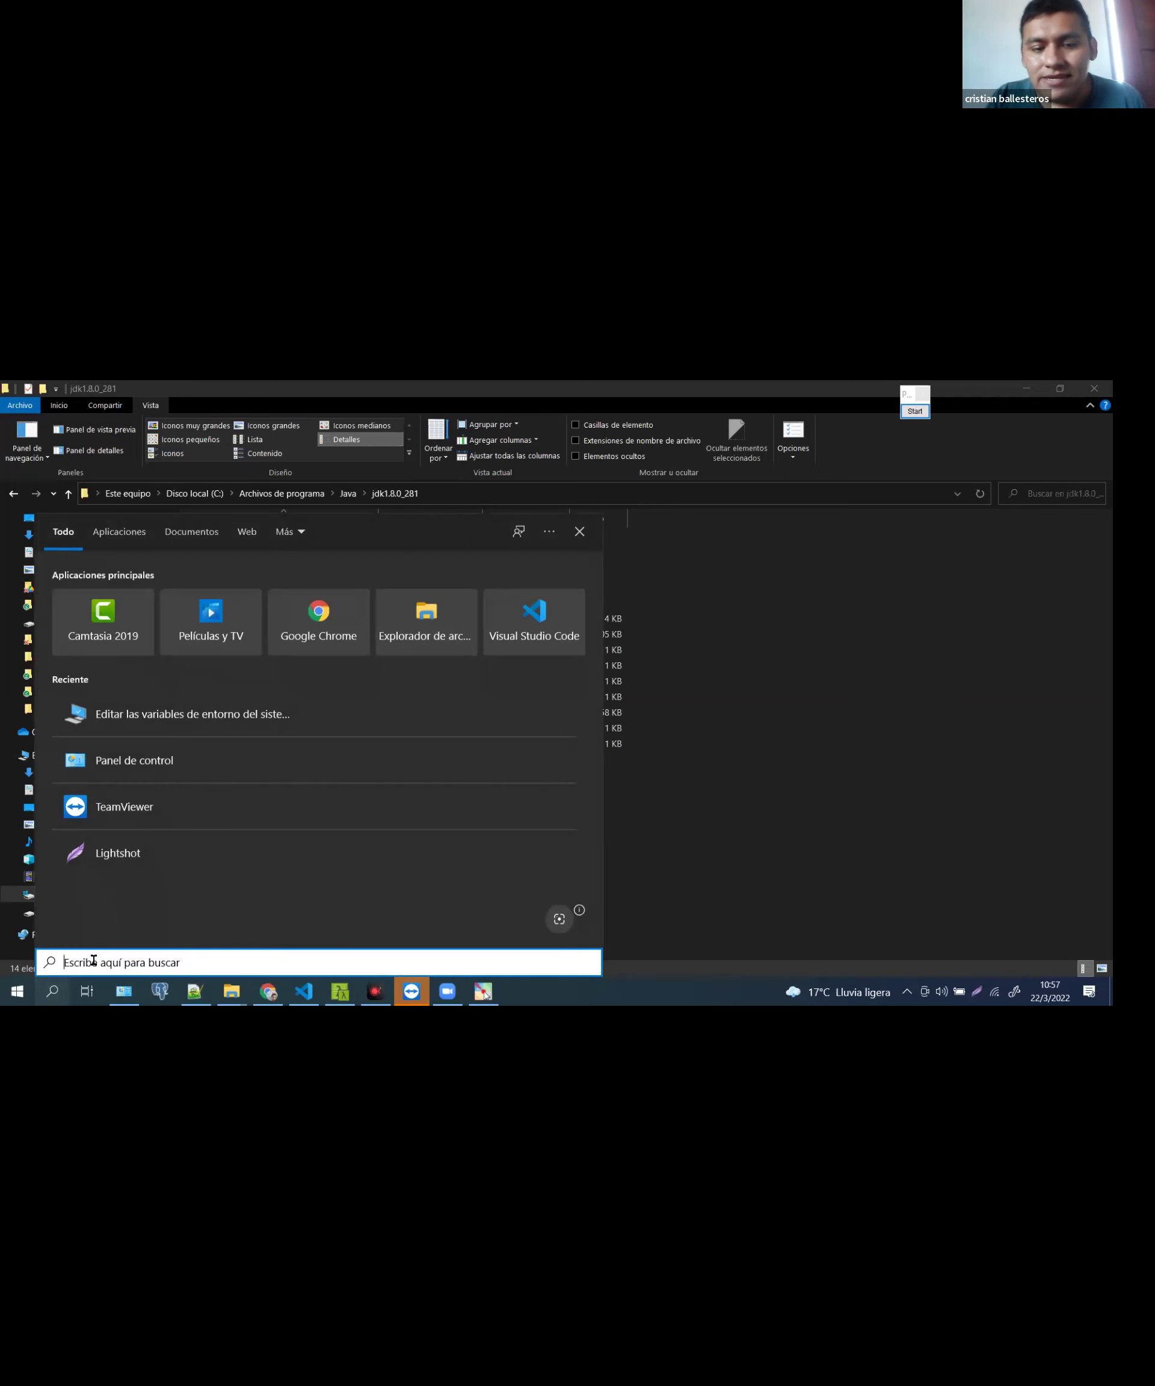
type("CMD")
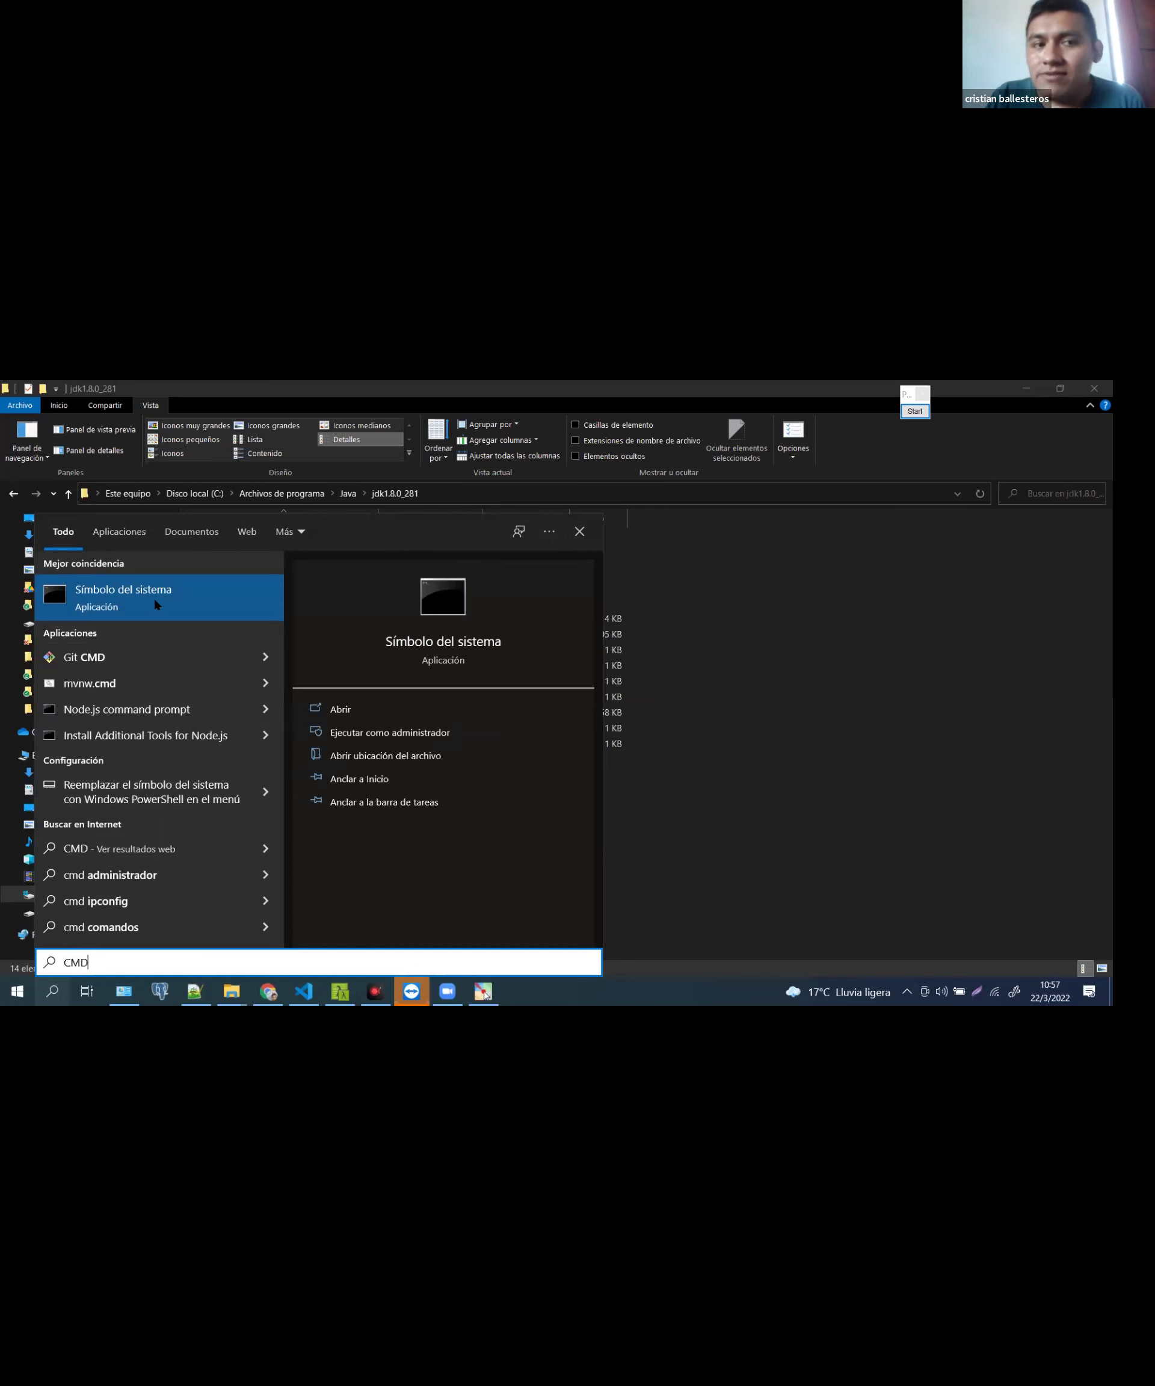
left_click(136, 597)
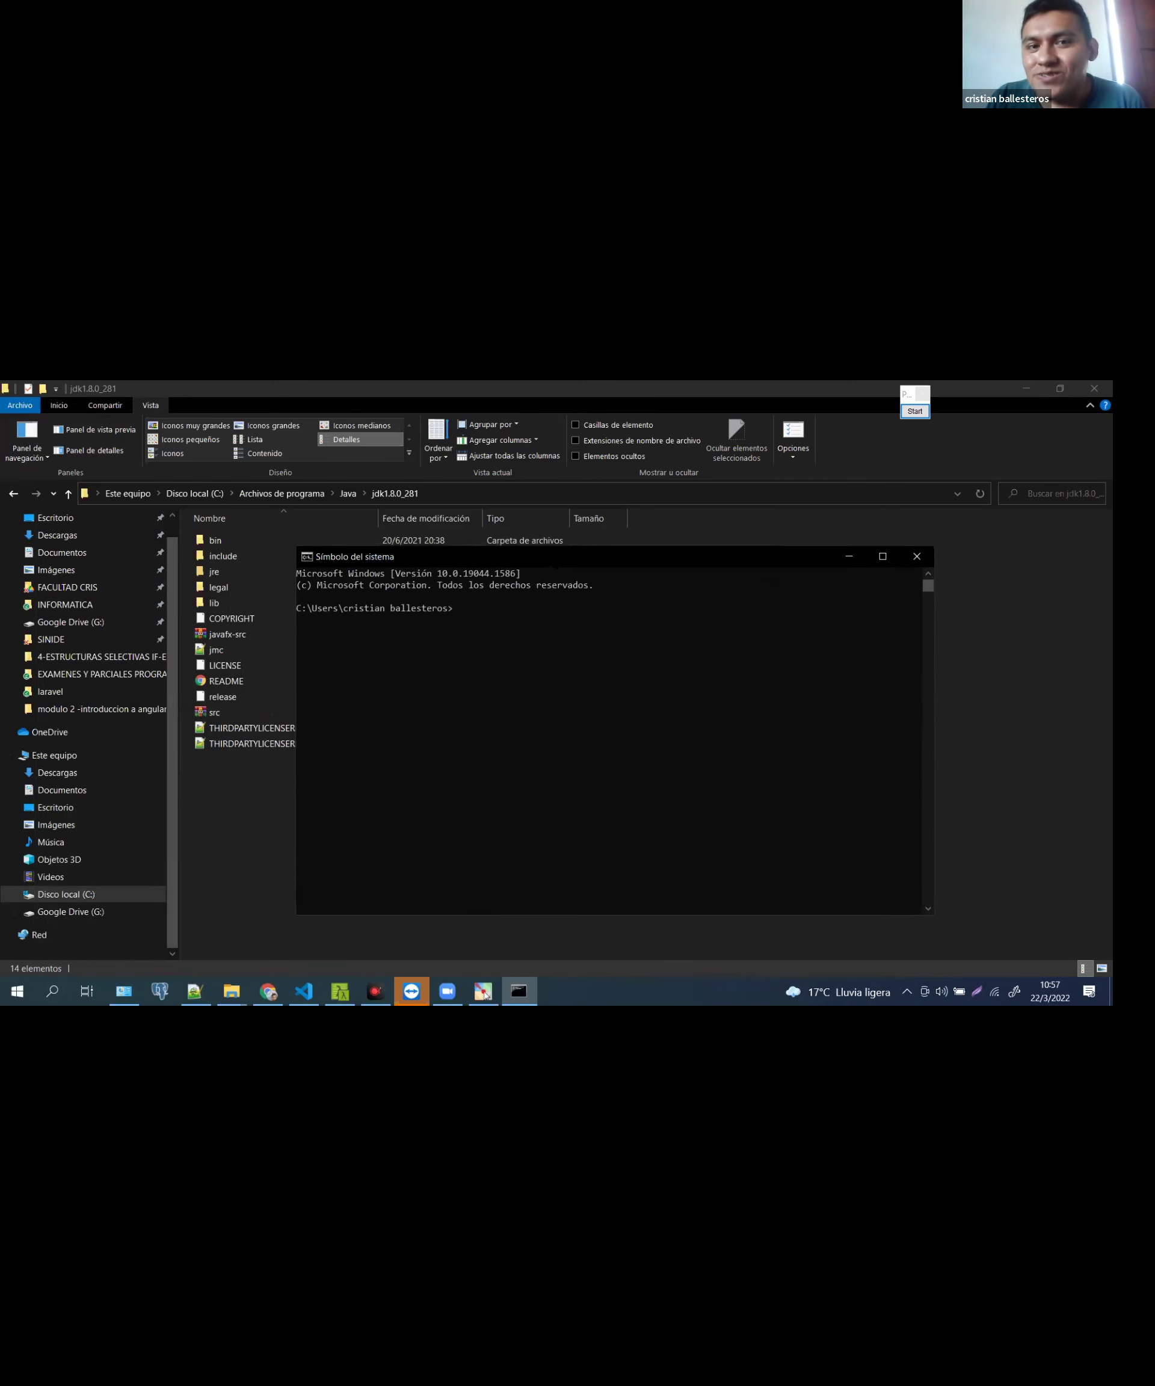
Switch to Chrome, open a new Google tab as a plain background, and return to the Símbolo del sistema window
left_click(261, 998)
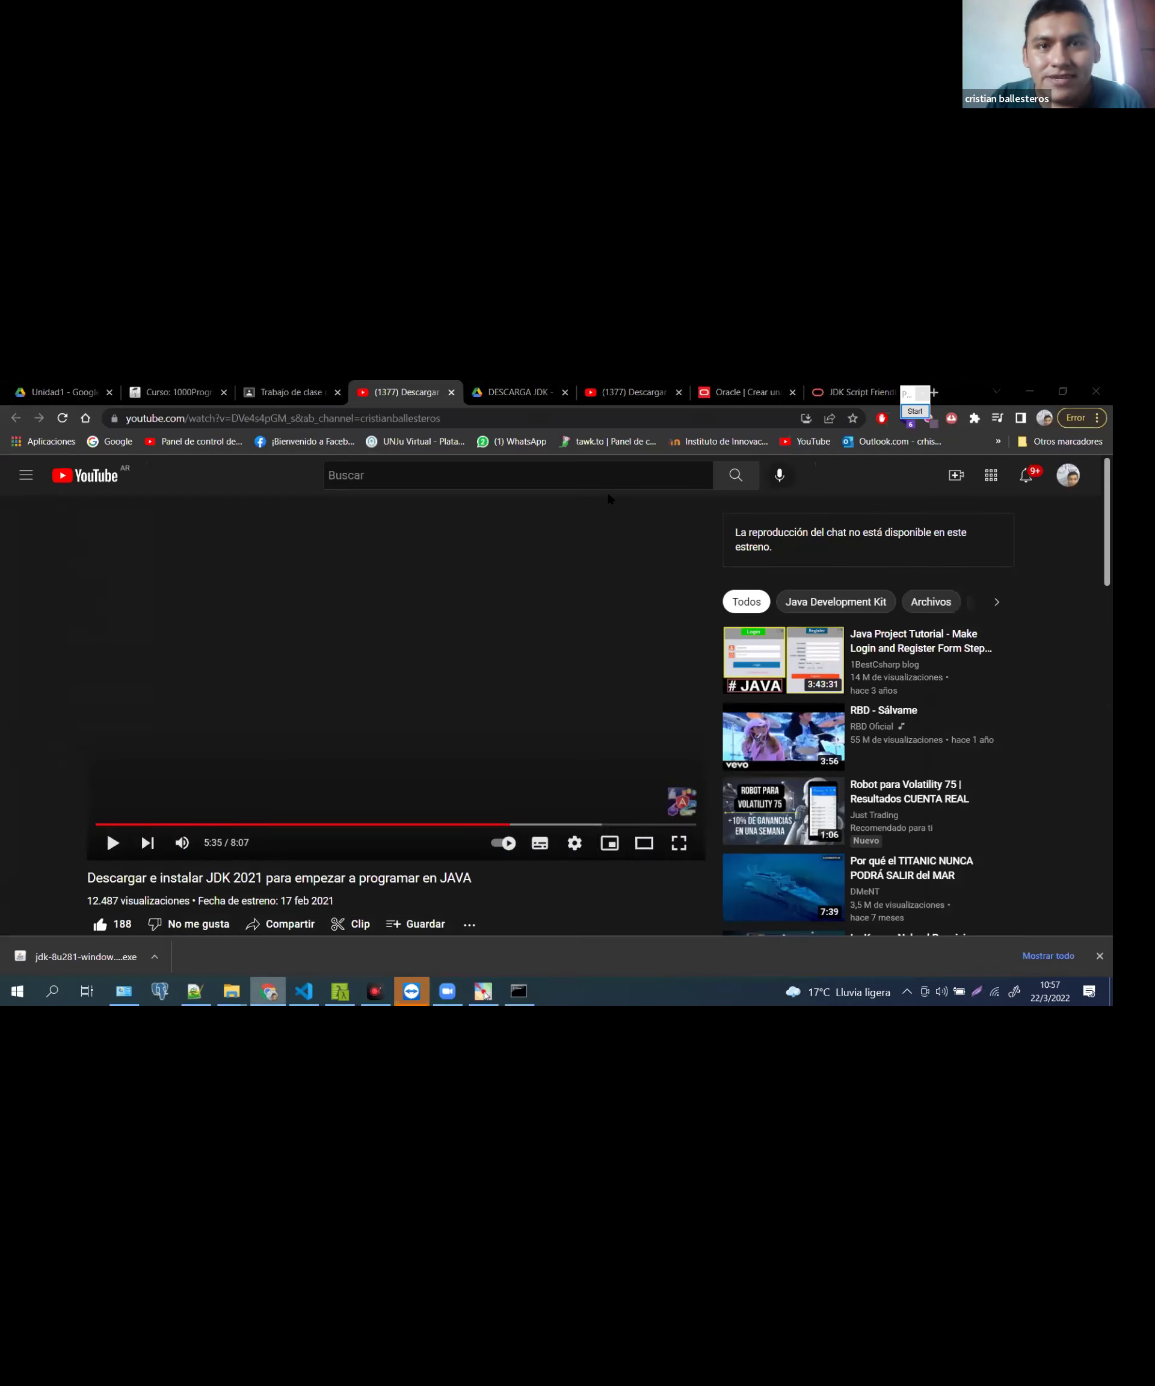
left_click(934, 392)
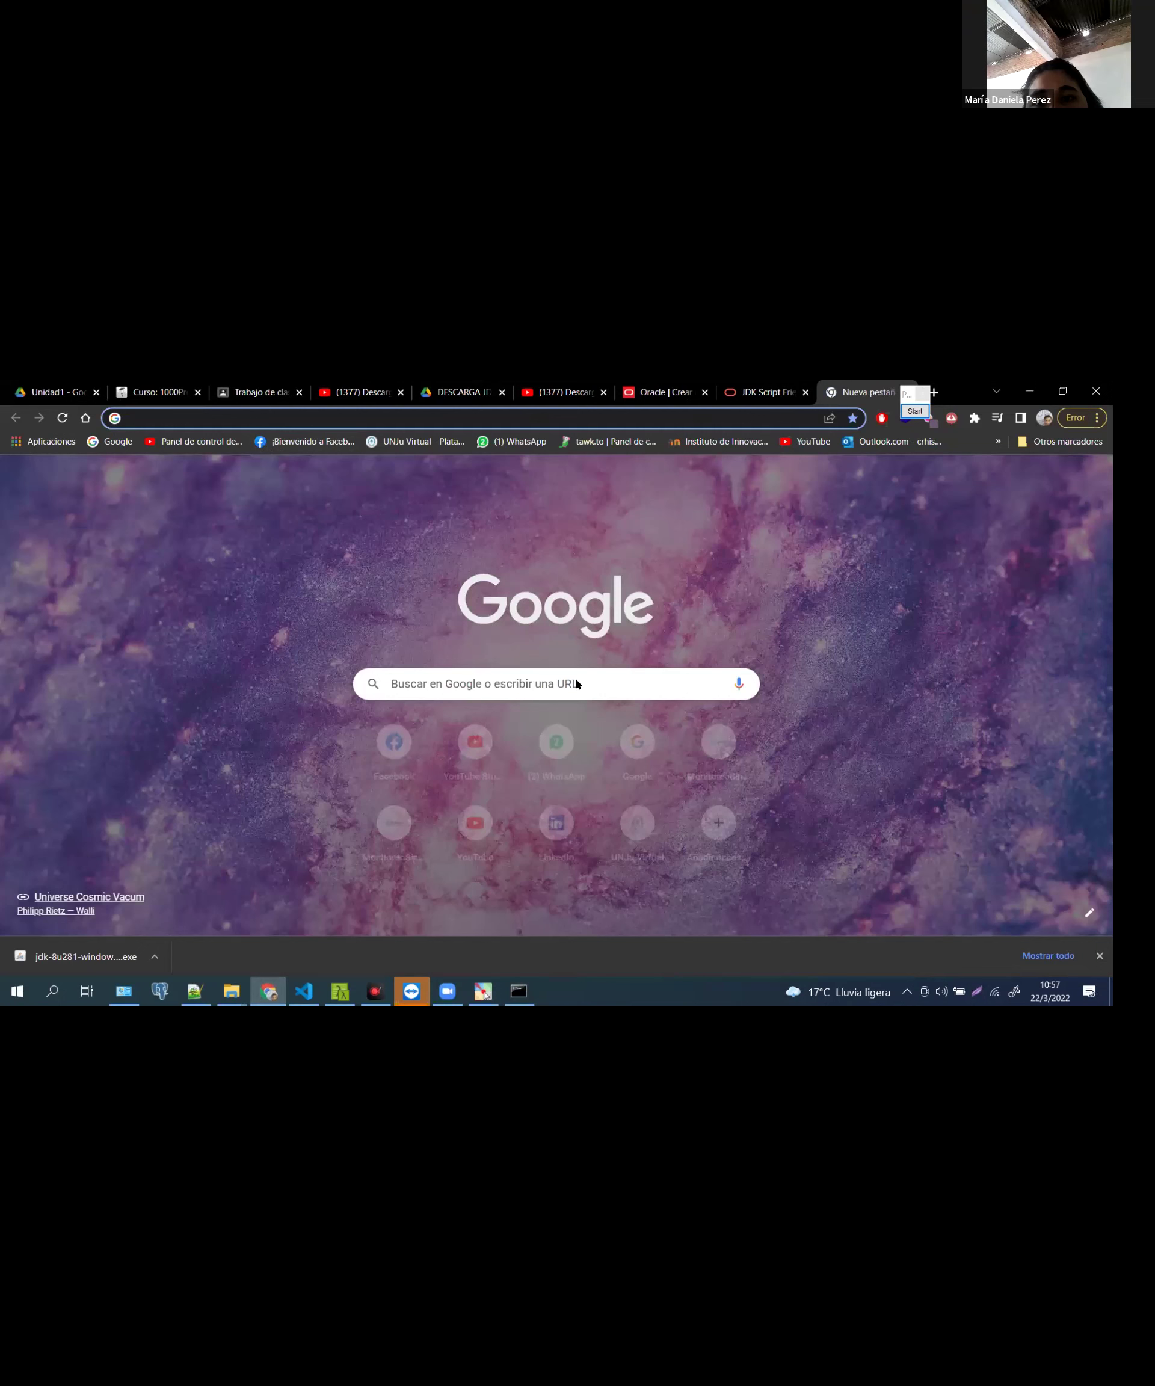
key("alt+Tab")
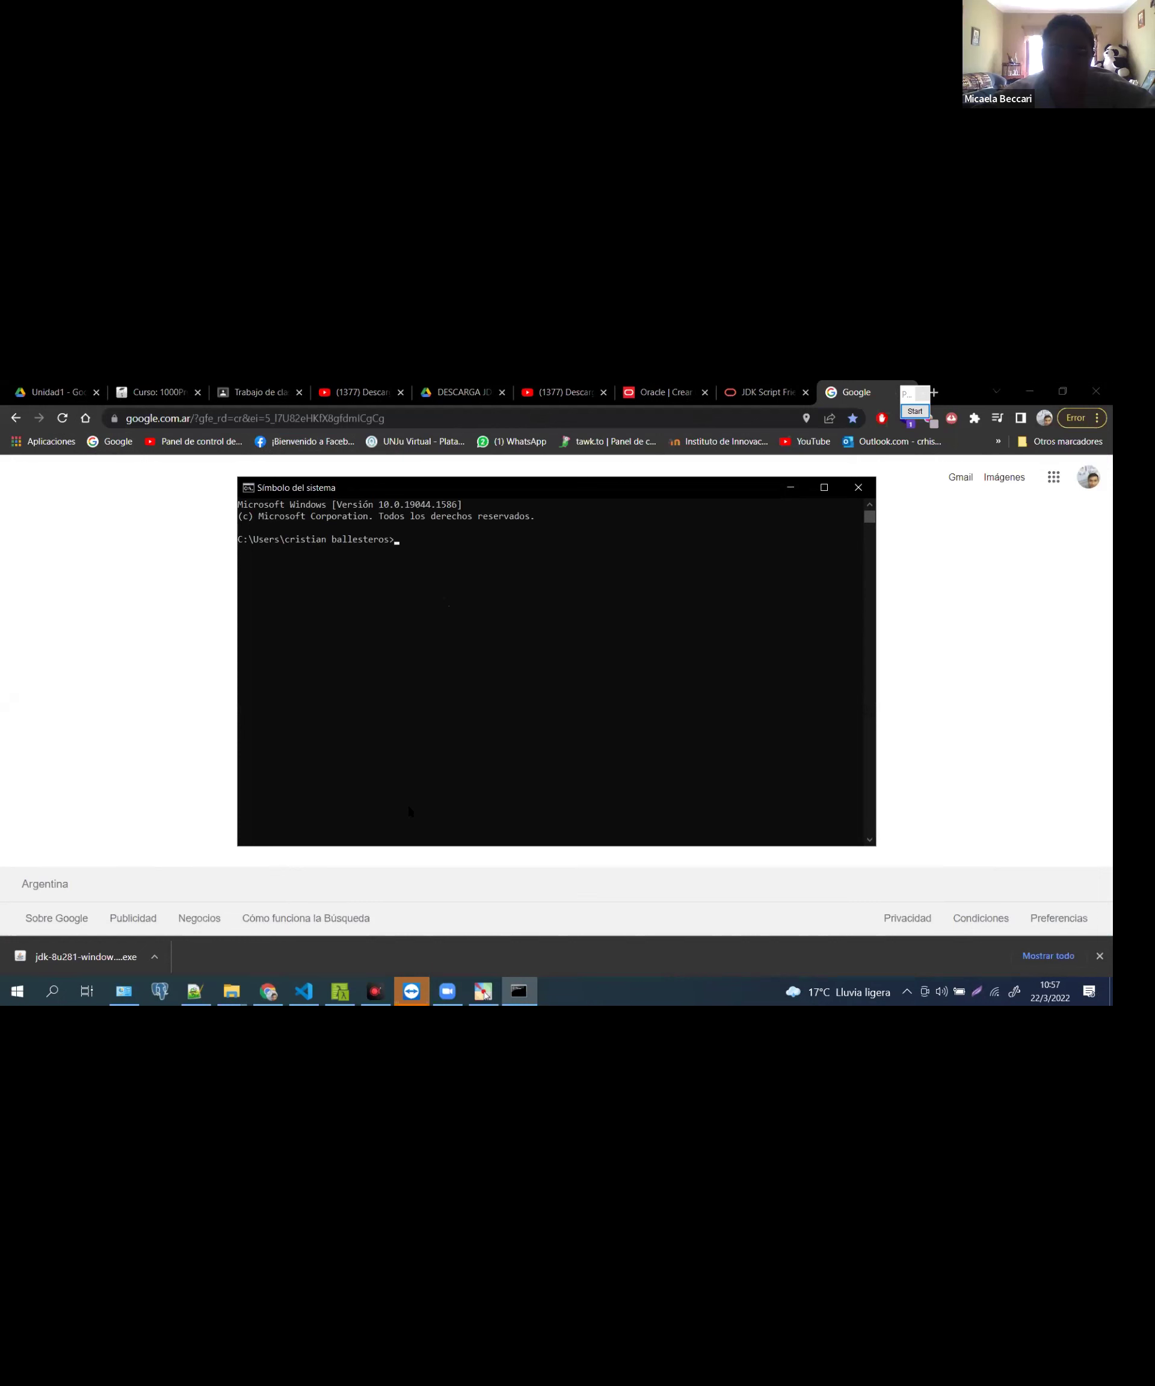
Enter java -version at the command prompt, enlarge the console text, and run the command
type("j")
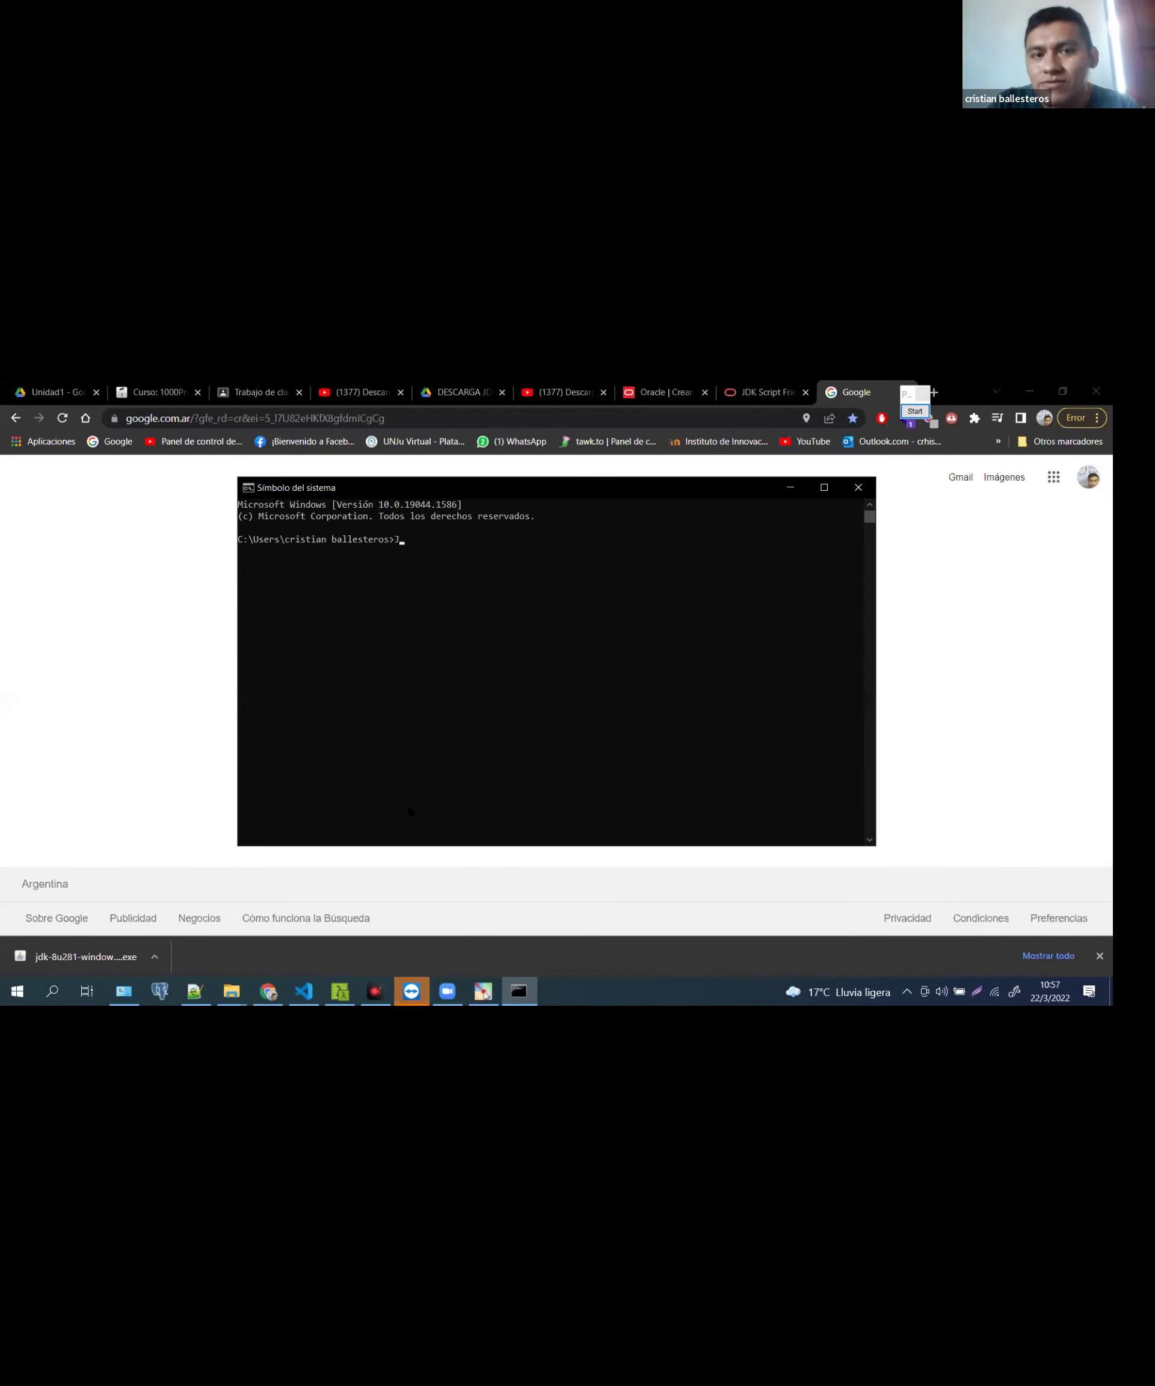
type("ava -v")
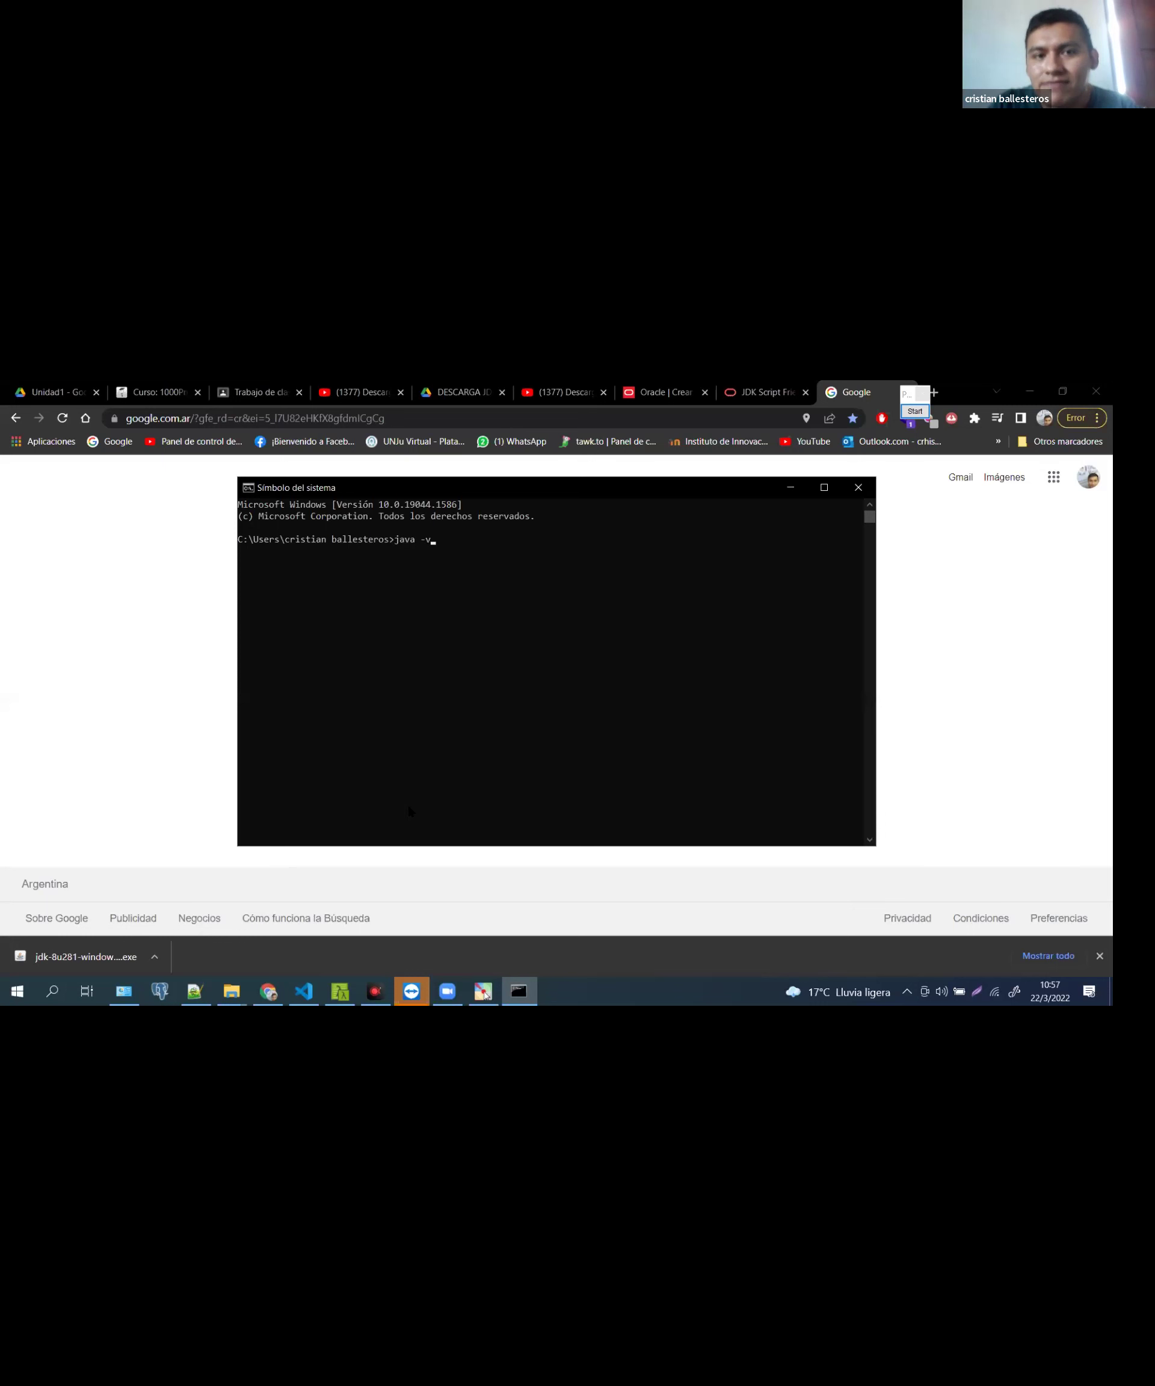
type("ersion")
left_click(397, 540)
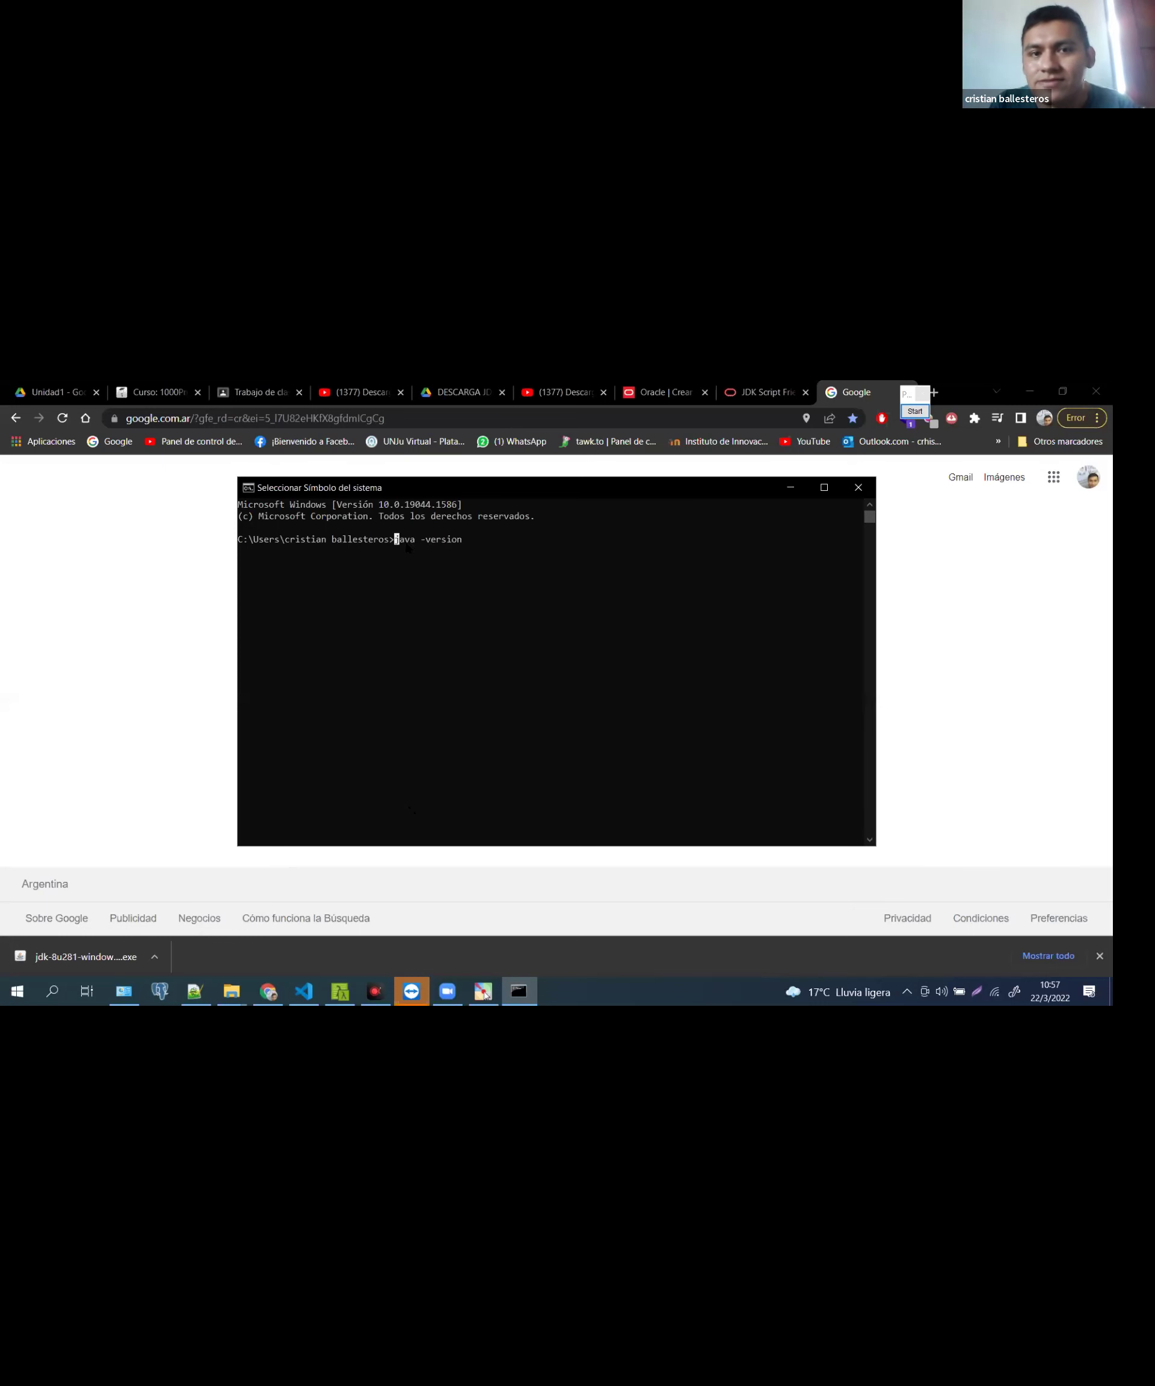
scroll(528, 573, "up", 1, "ctrl")
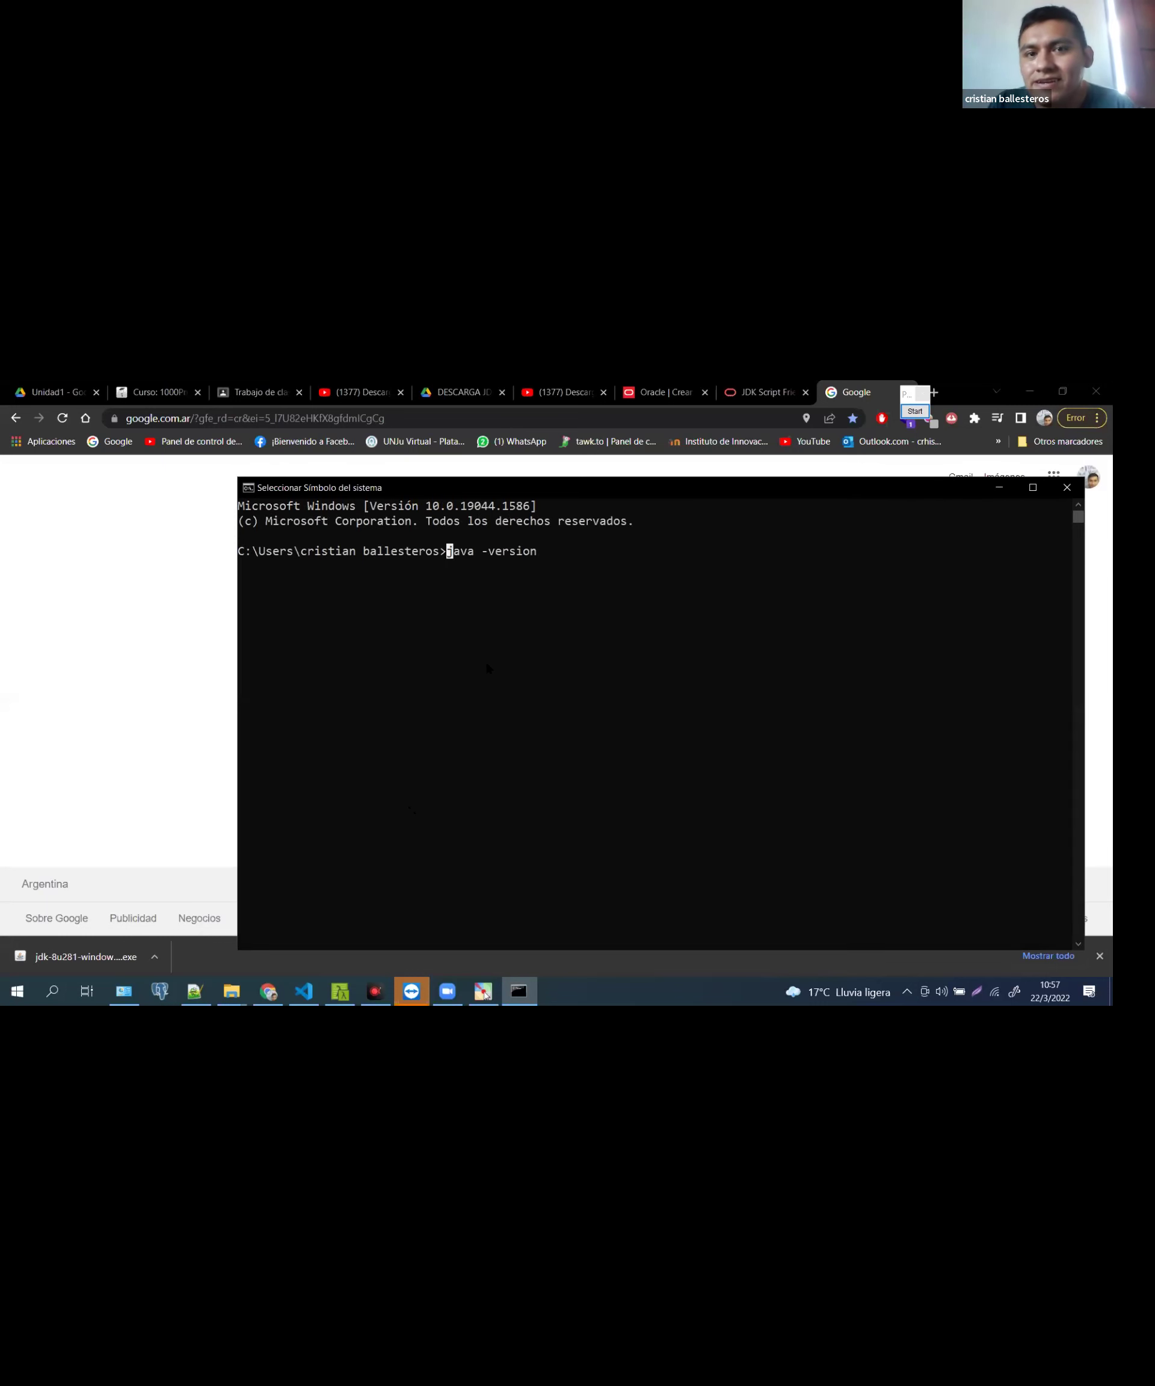
left_click(547, 578, "shift")
left_click(547, 579)
key("Escape")
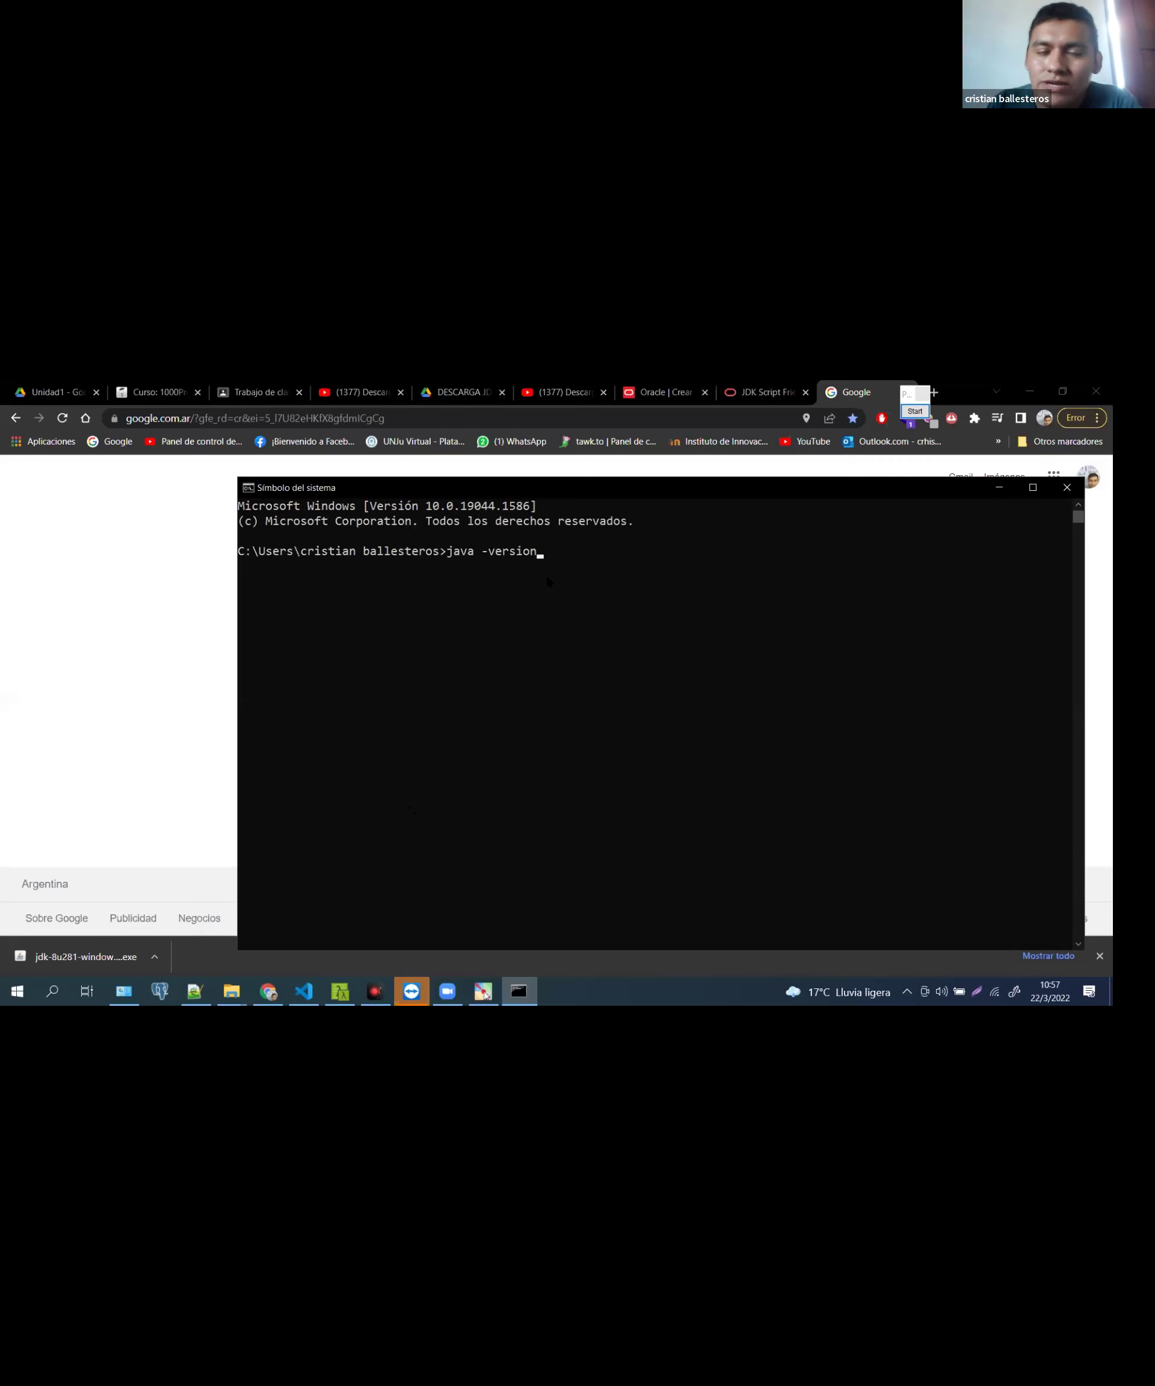
key("Return")
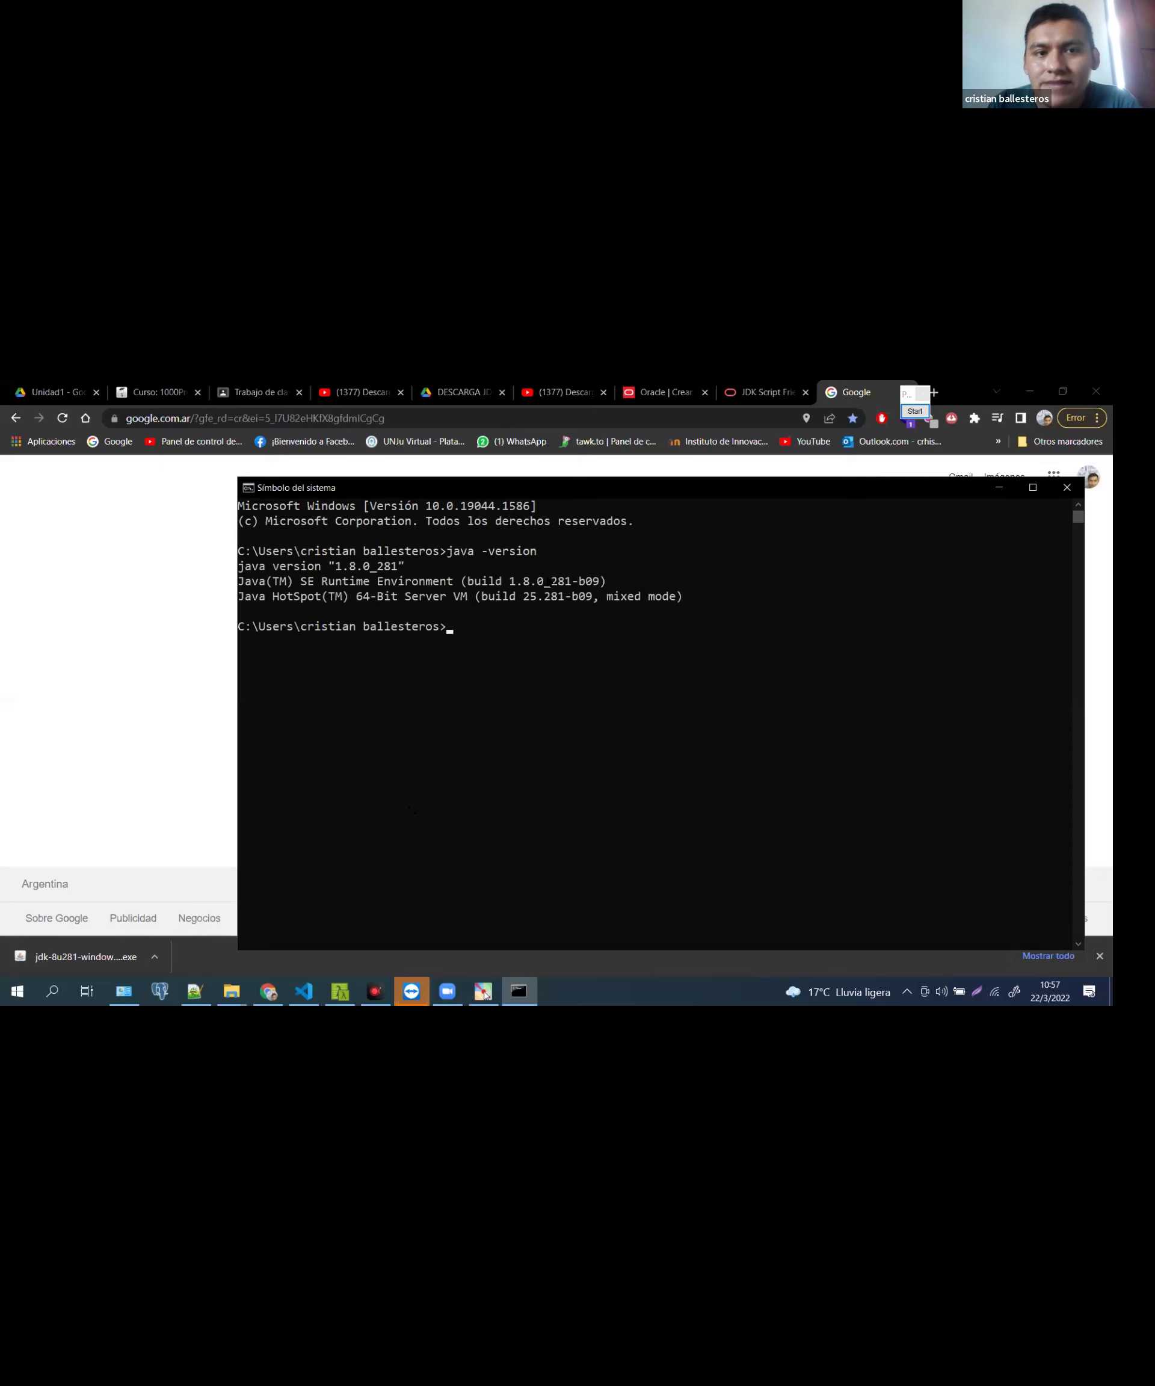
Highlight the java -version command and examine its output lines for the Java version, runtime environment and virtual machine
left_click_drag(450, 559, 533, 553)
left_click(477, 558)
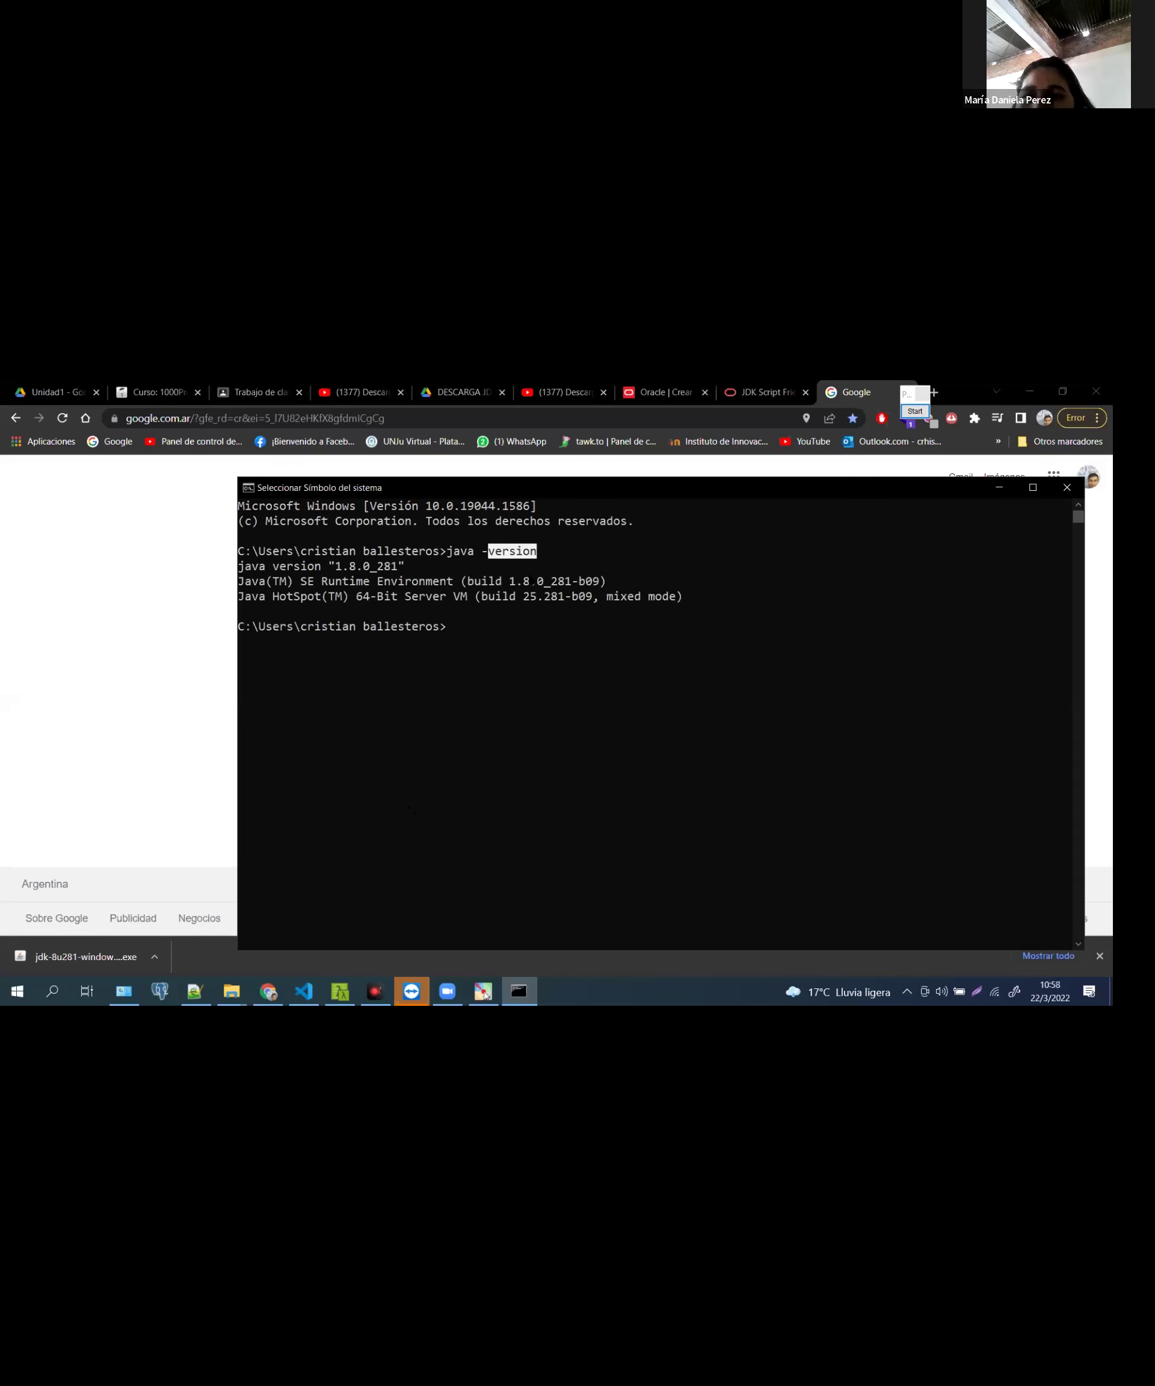
left_click(415, 566)
mouse_move(415, 566)
left_mouse_down()
mouse_move(246, 586)
mouse_move(236, 573)
mouse_move(397, 581)
left_mouse_up()
left_click(283, 566)
double_click(282, 566)
left_click(338, 566)
double_click(338, 566)
left_click(388, 566)
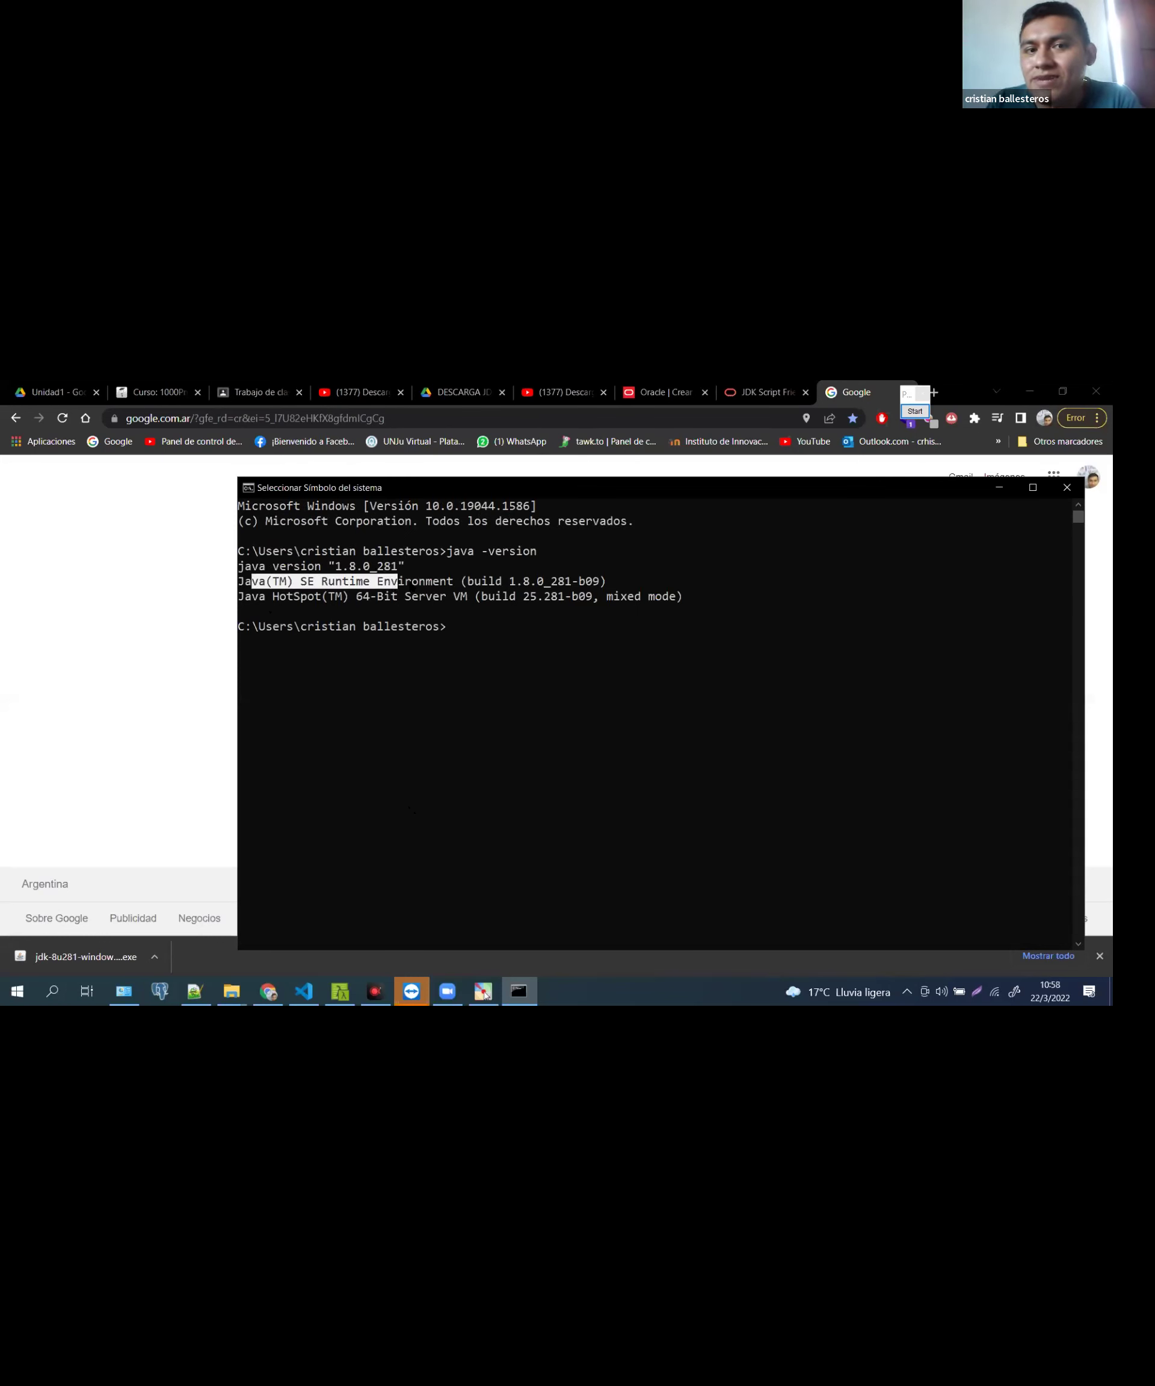
double_click(413, 580)
left_click(352, 596)
left_click_drag(352, 596, 394, 581)
left_click(407, 596)
left_click_drag(679, 603, 241, 567)
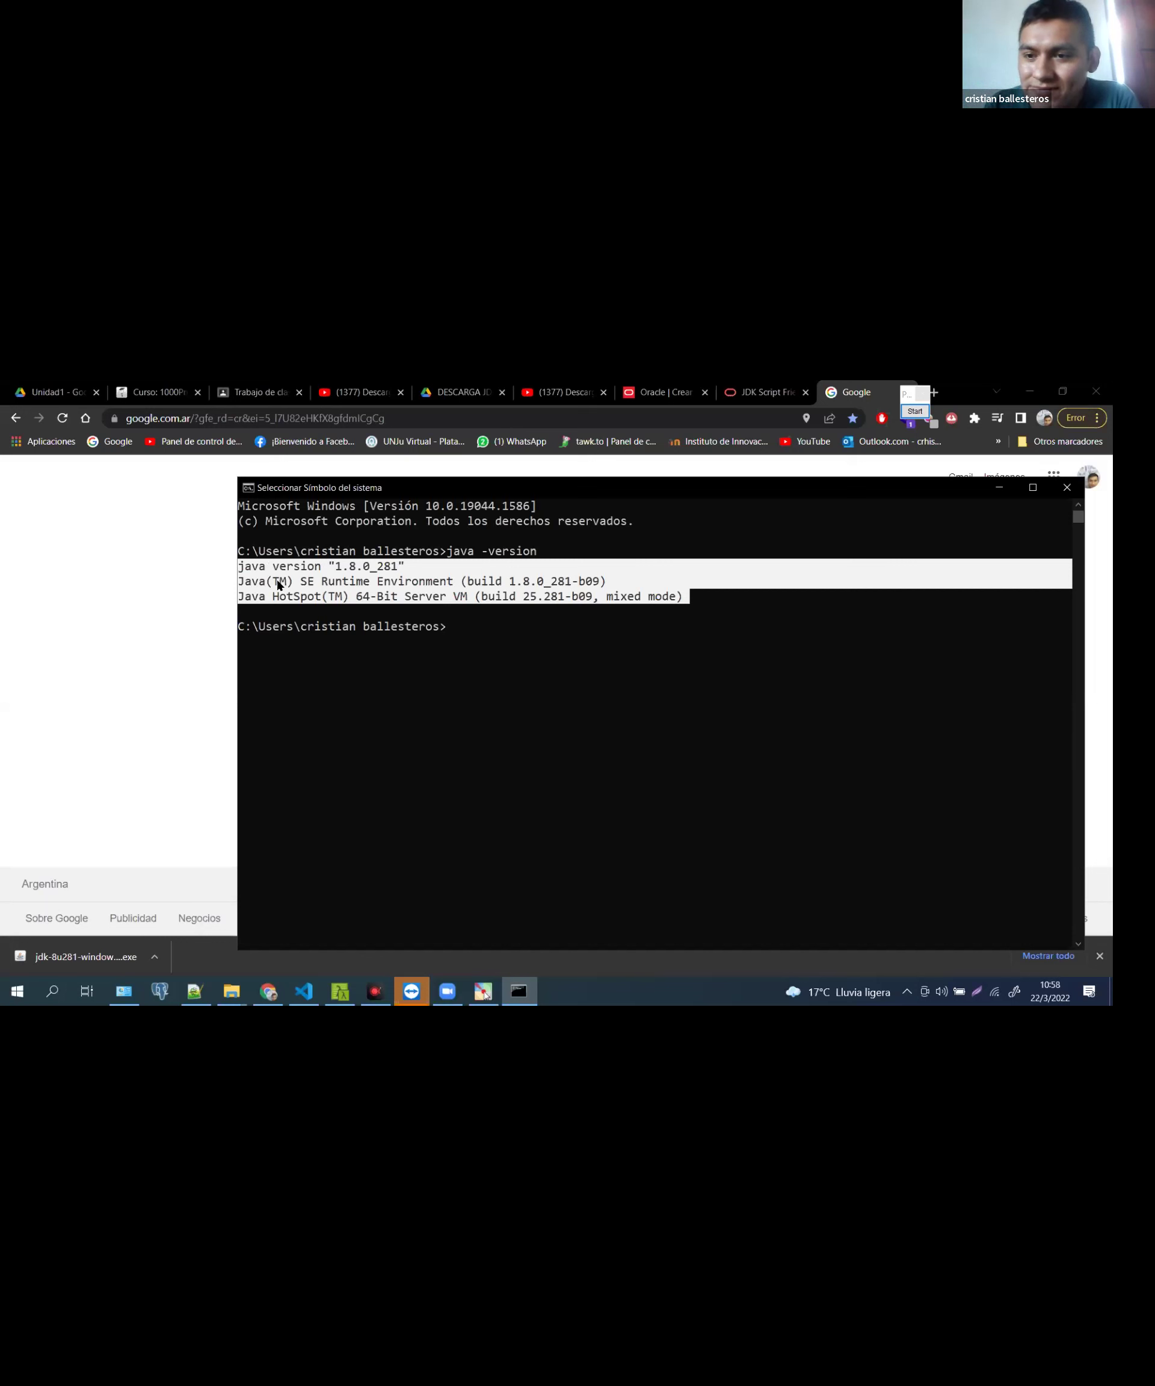
Run the miswritten command java - version, with a space between the hyphen and the word version
left_click(470, 641)
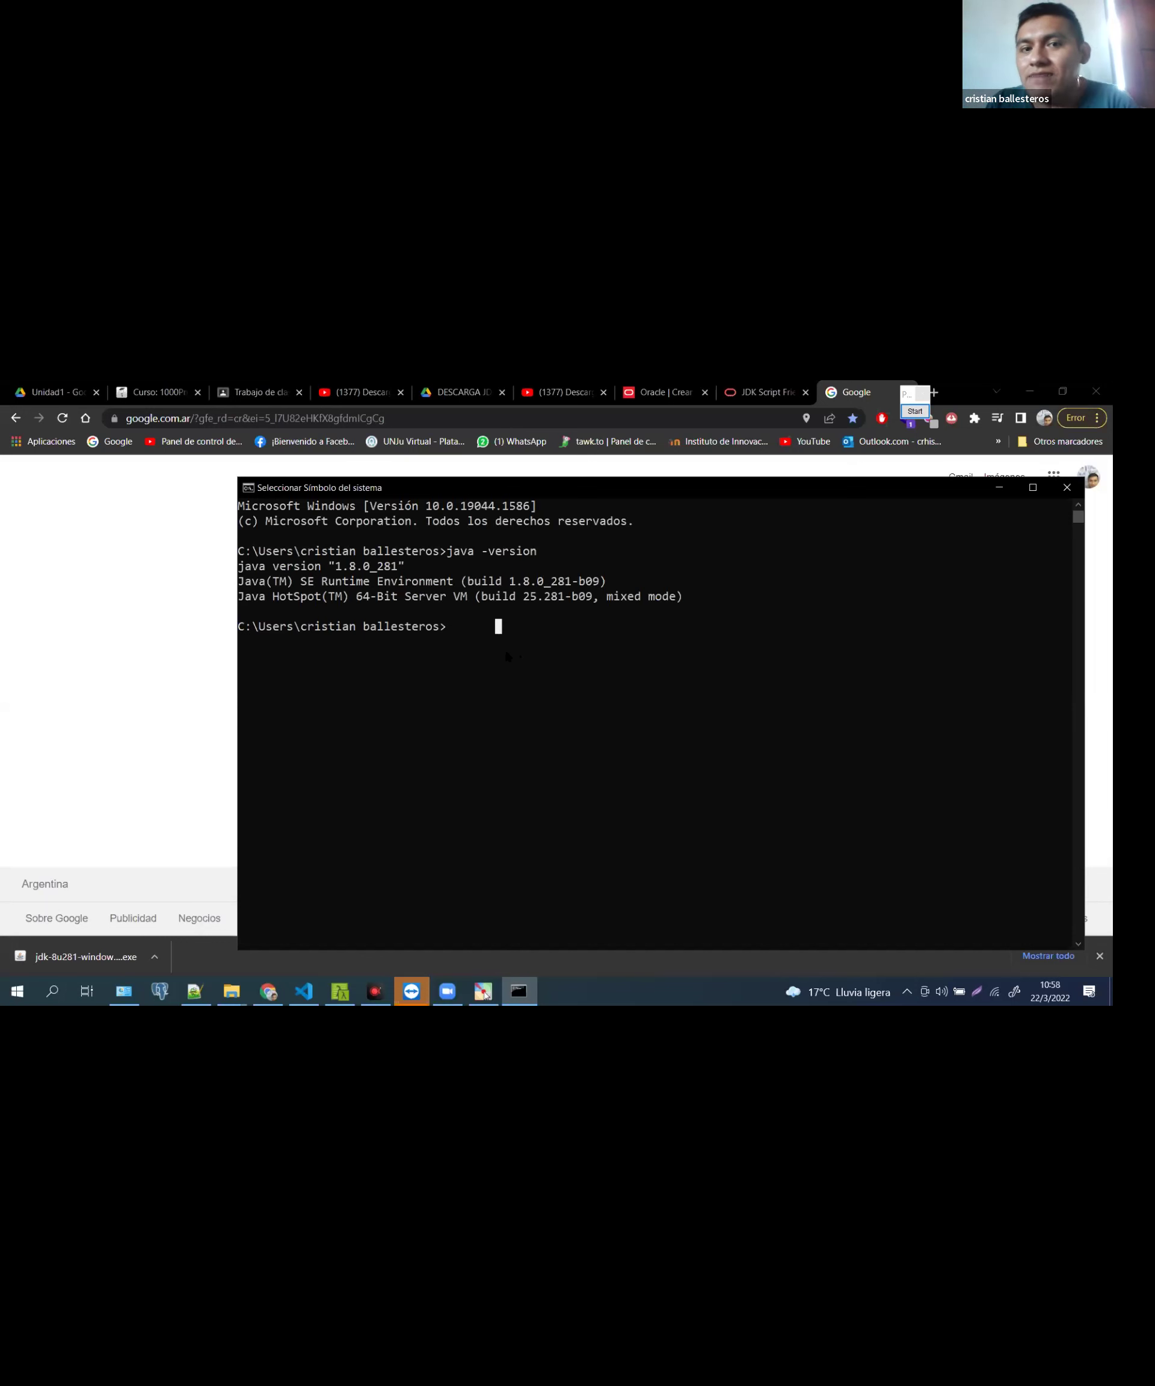
type("java")
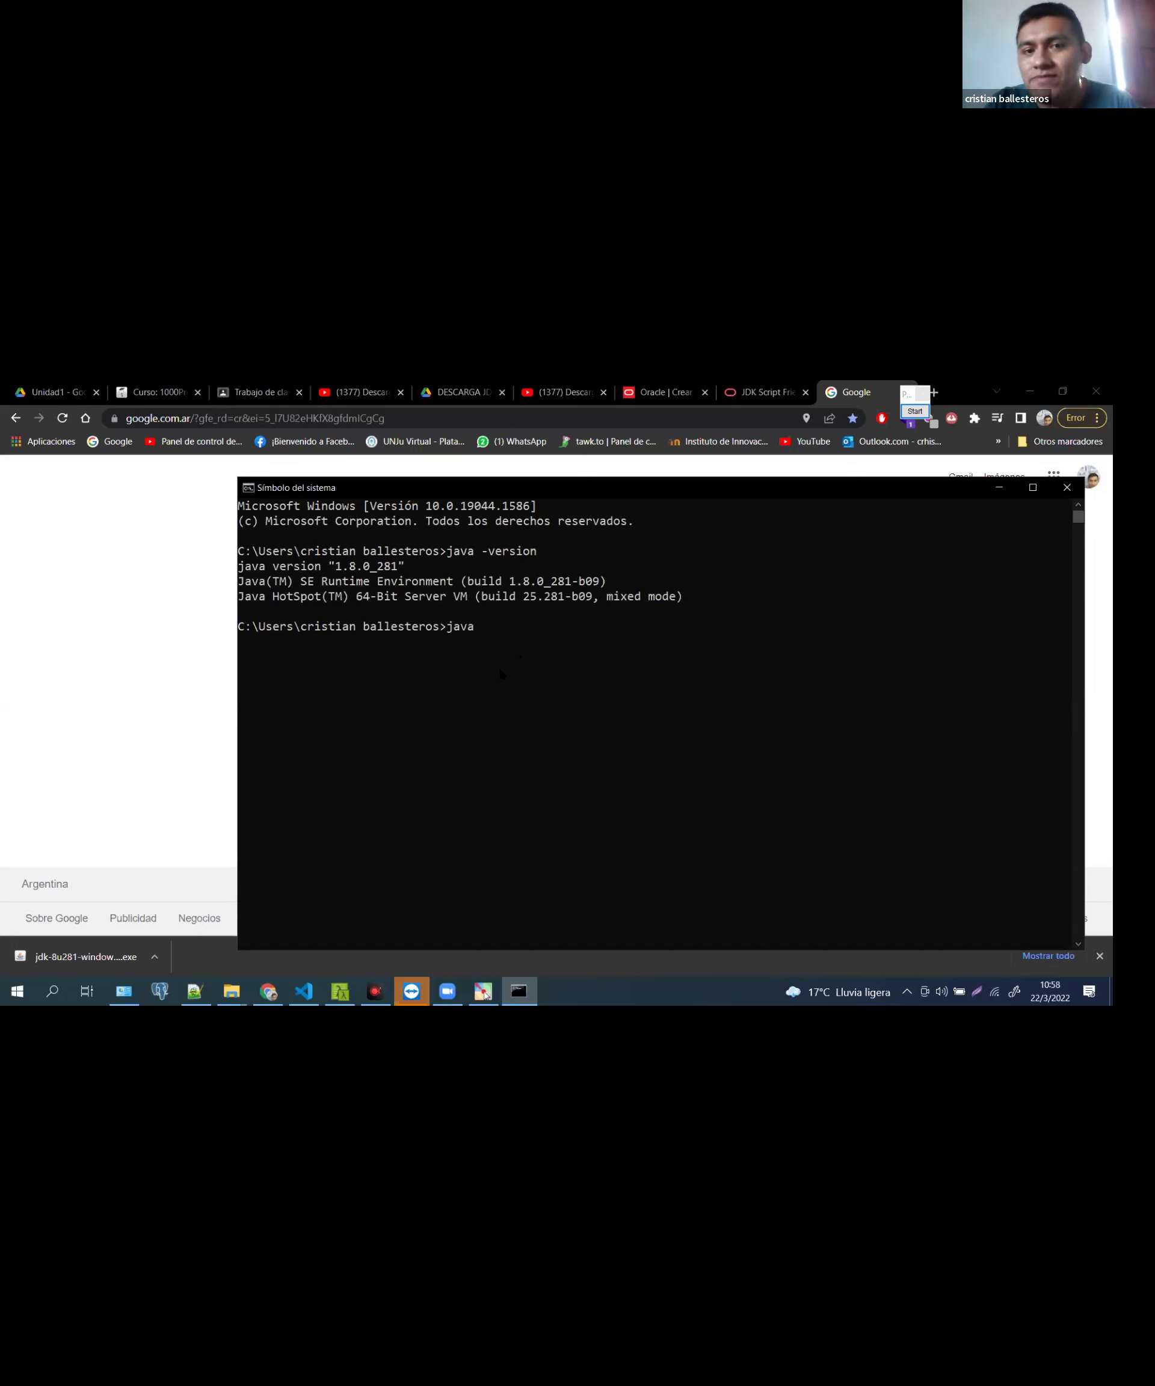
type(" - version")
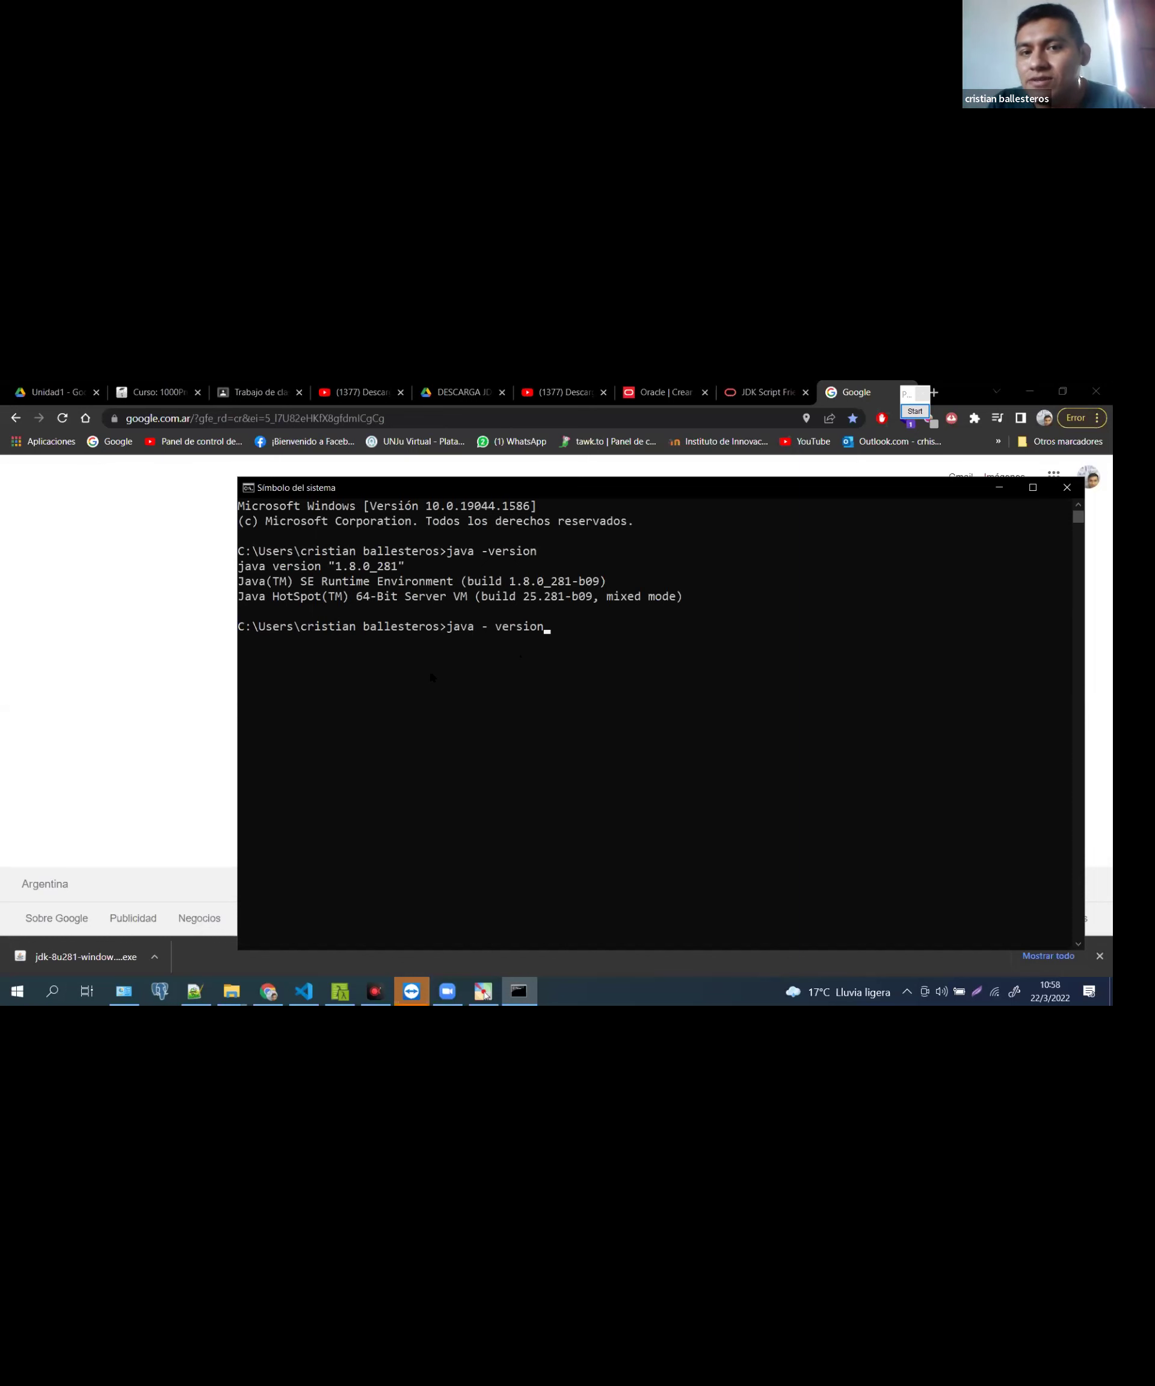
key("Return")
Highlight the error lines and compare the spacing around the hyphen in the java -version and java - version commands
left_click_drag(634, 673, 238, 643)
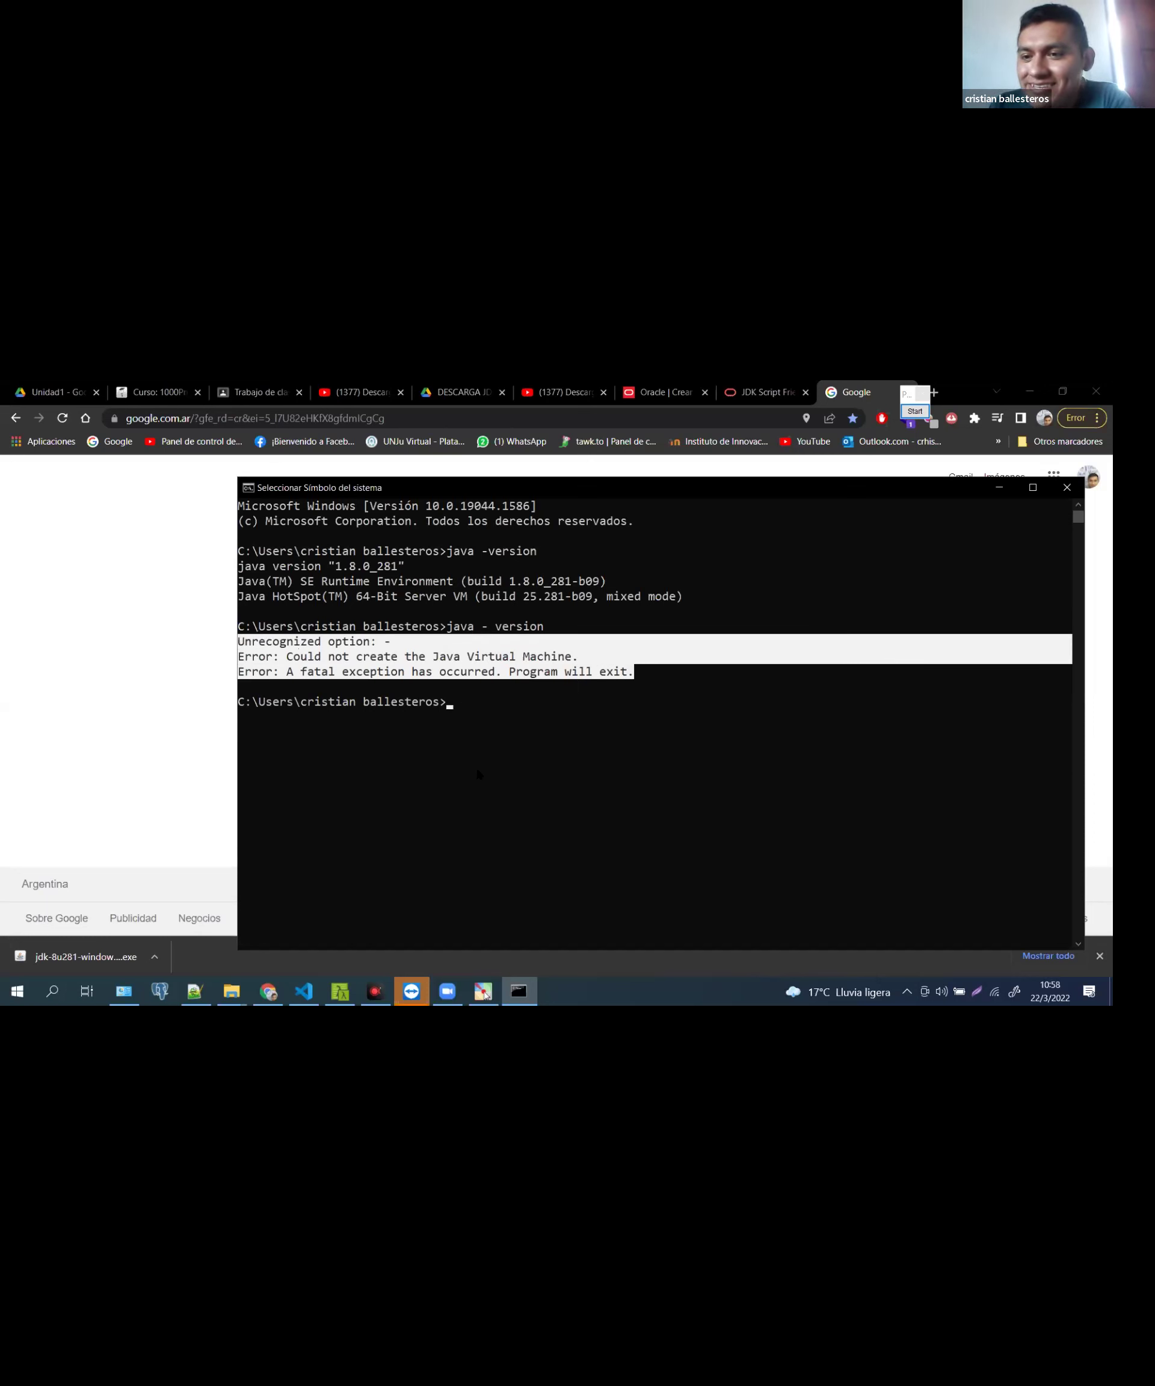
left_click(476, 551)
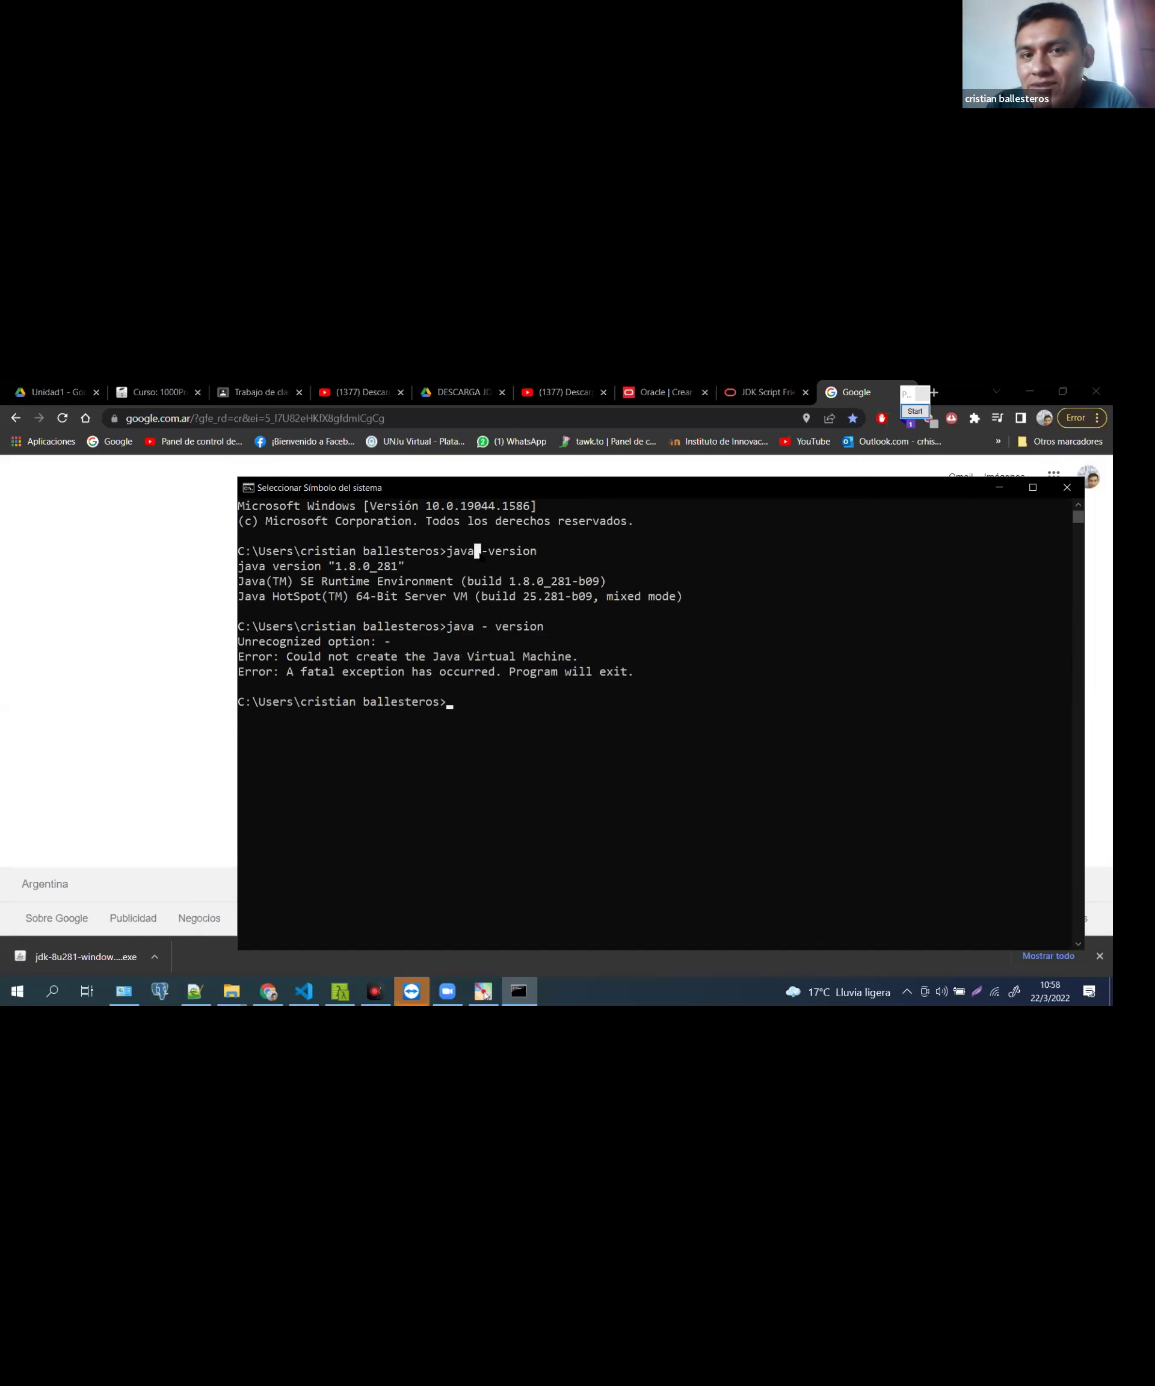
left_click_drag(492, 551, 564, 550)
left_click(483, 626)
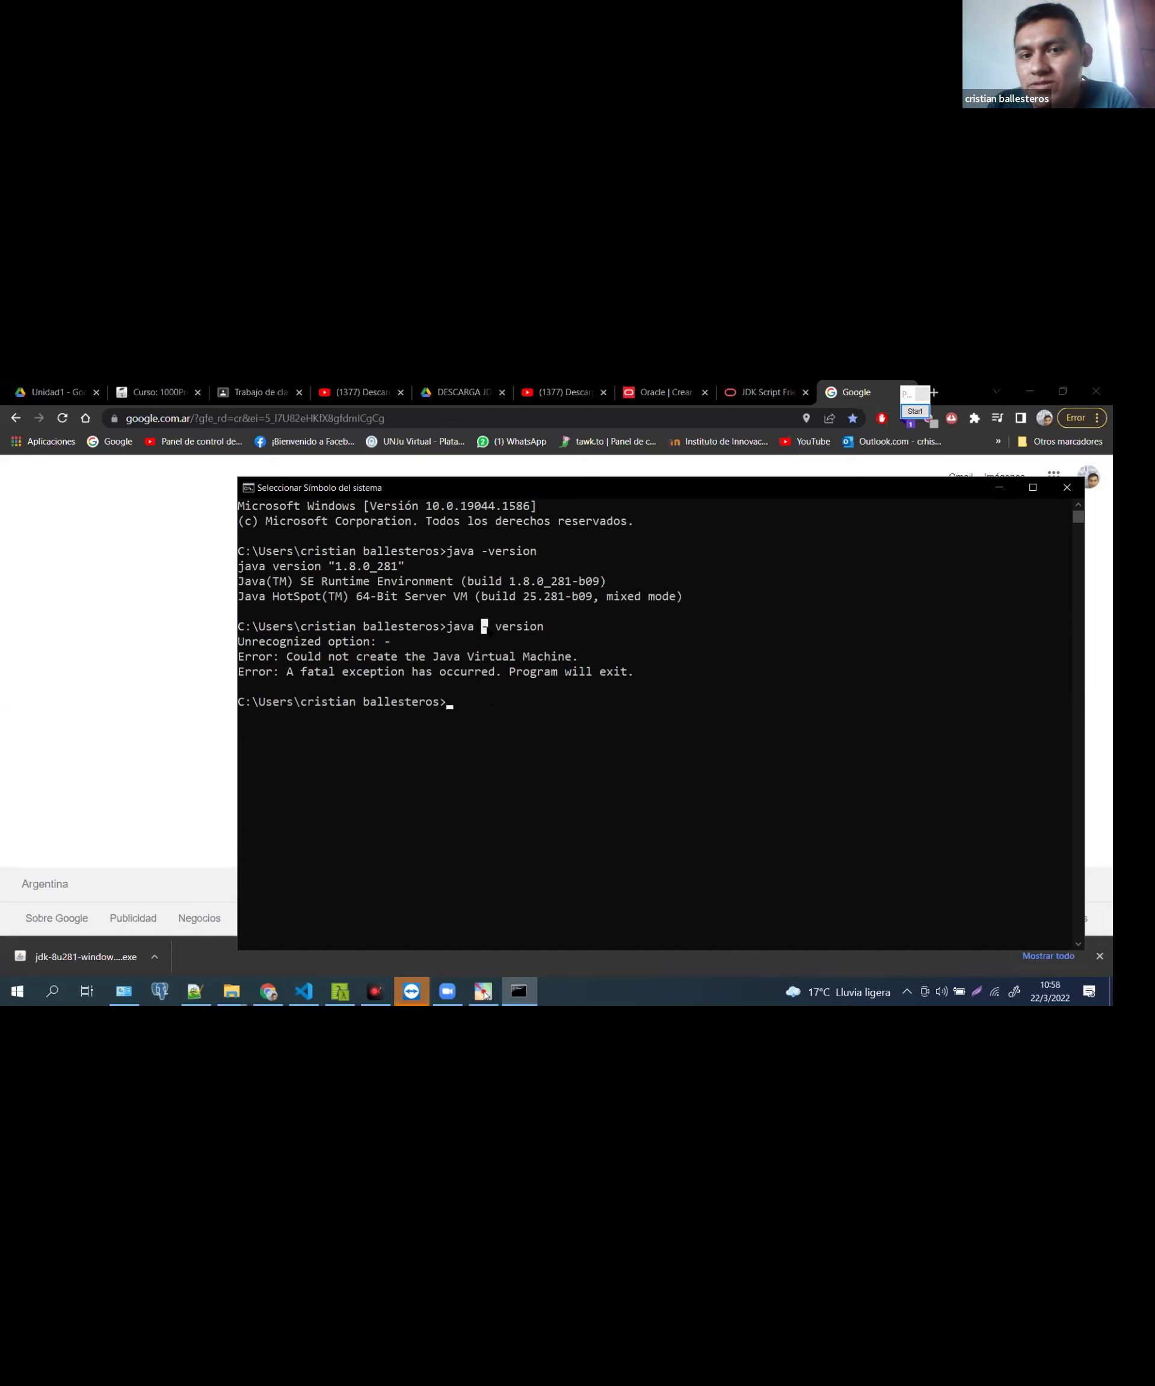
left_click_drag(486, 626, 546, 637)
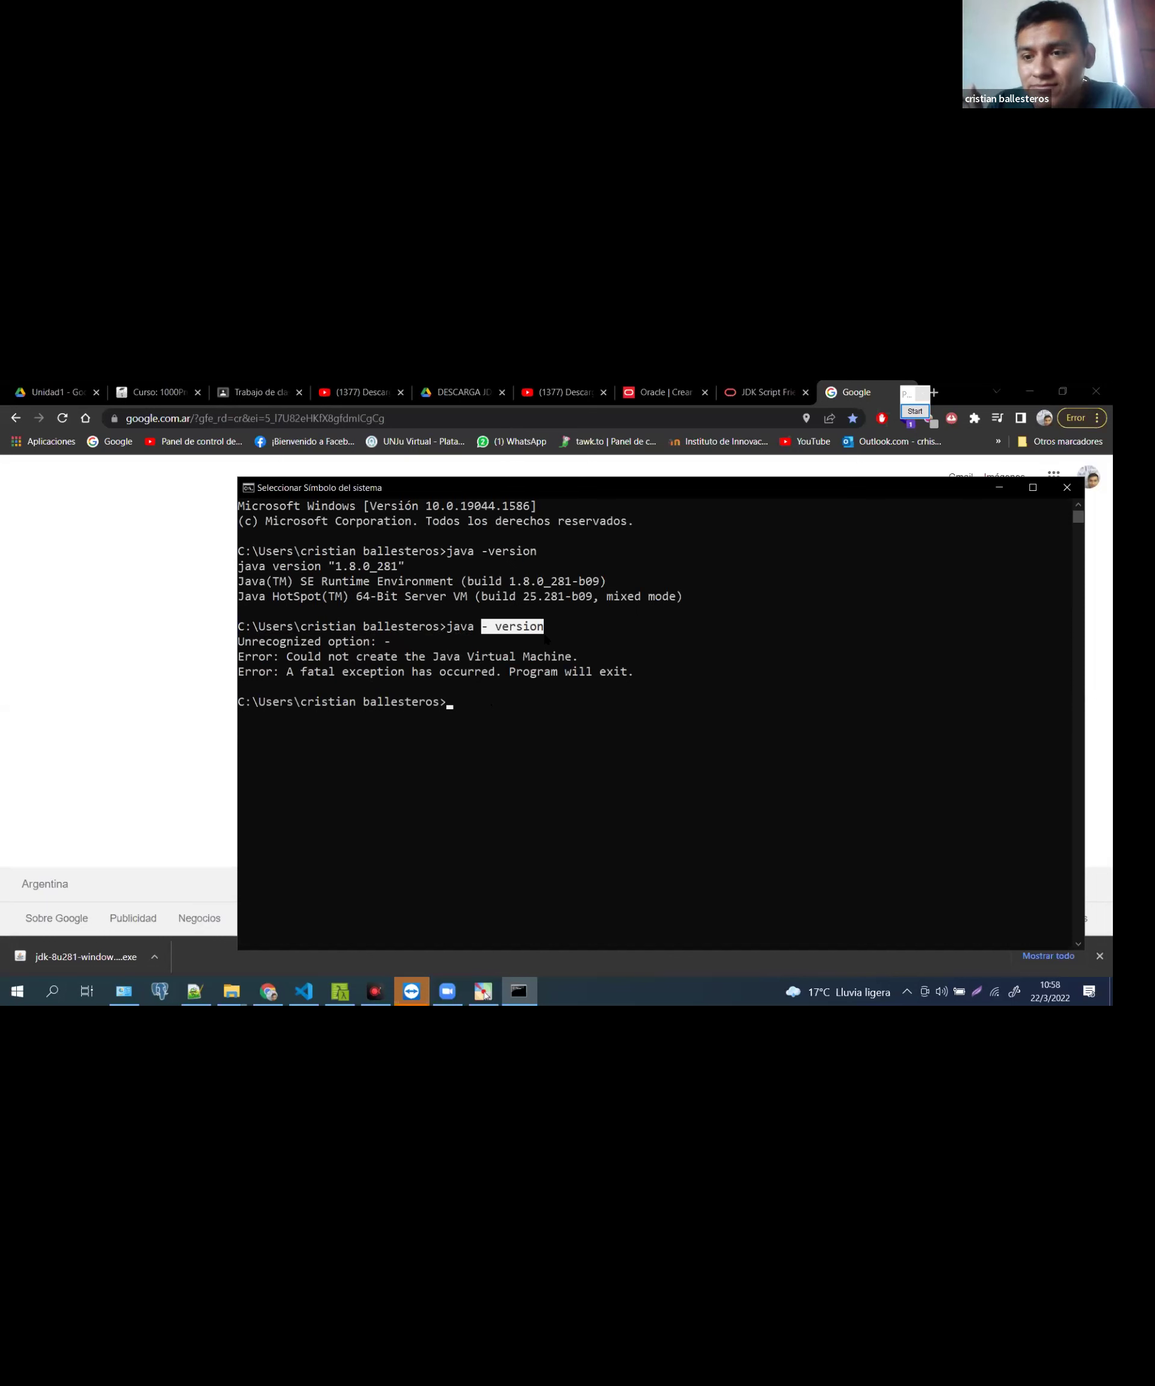
left_click(526, 628)
left_click_drag(483, 632, 491, 629)
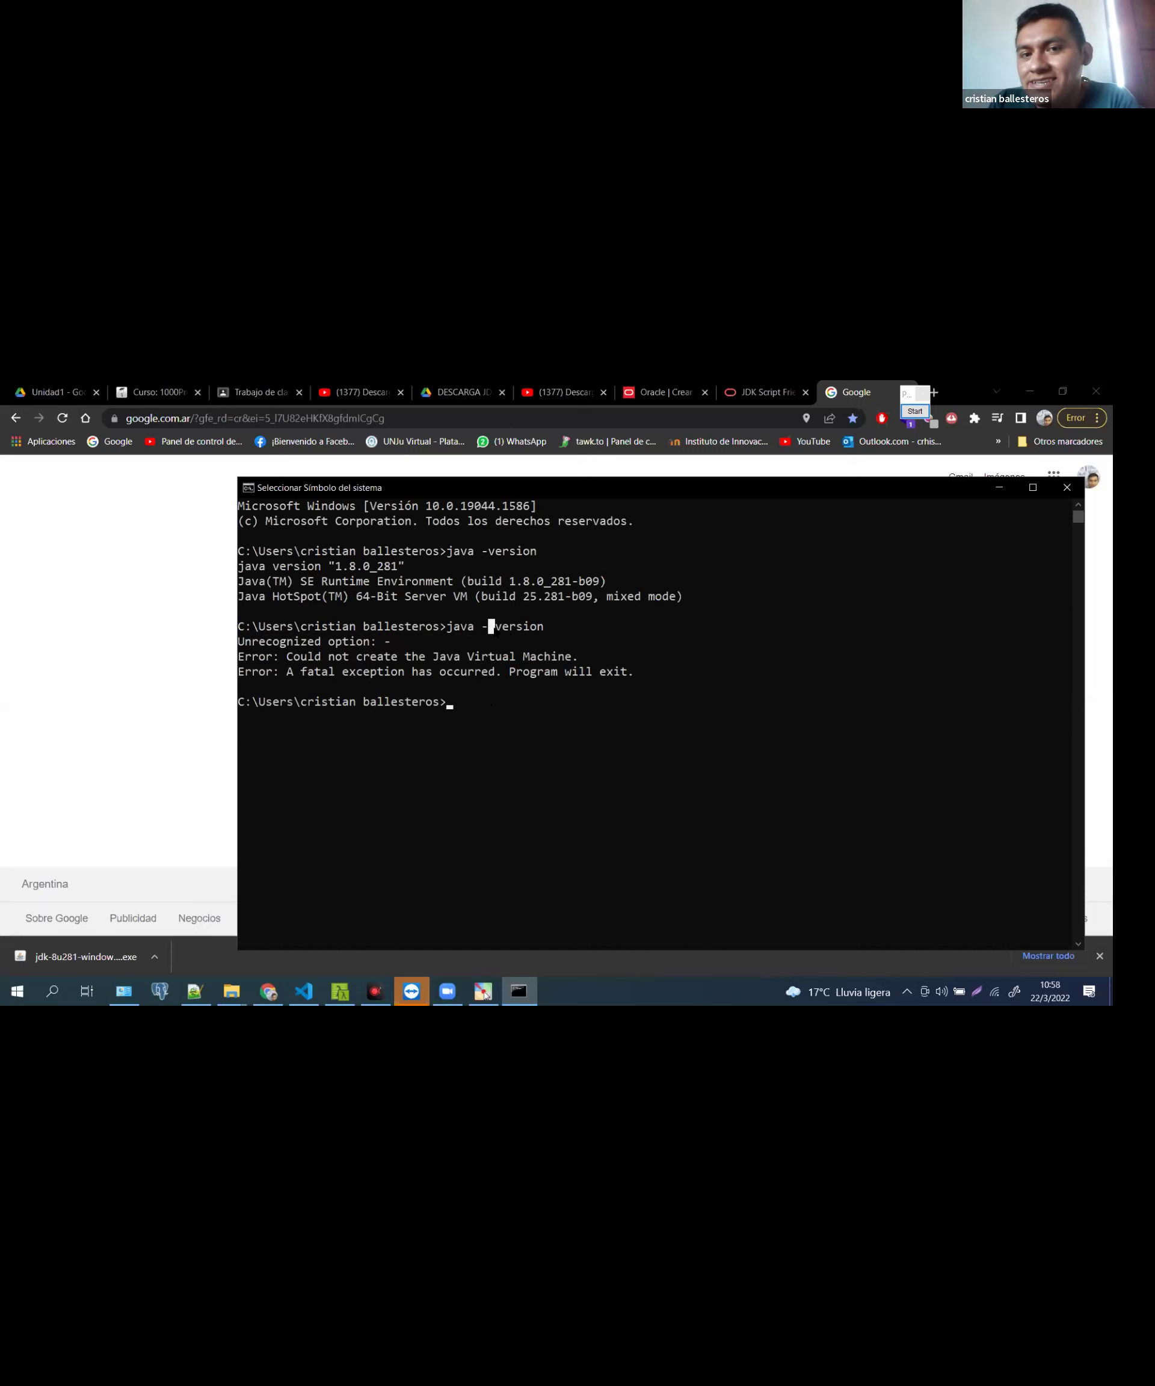
Highlight the error lines of java - version and the version lines of java -version, and compare the two outputs
left_click_drag(634, 674, 241, 643)
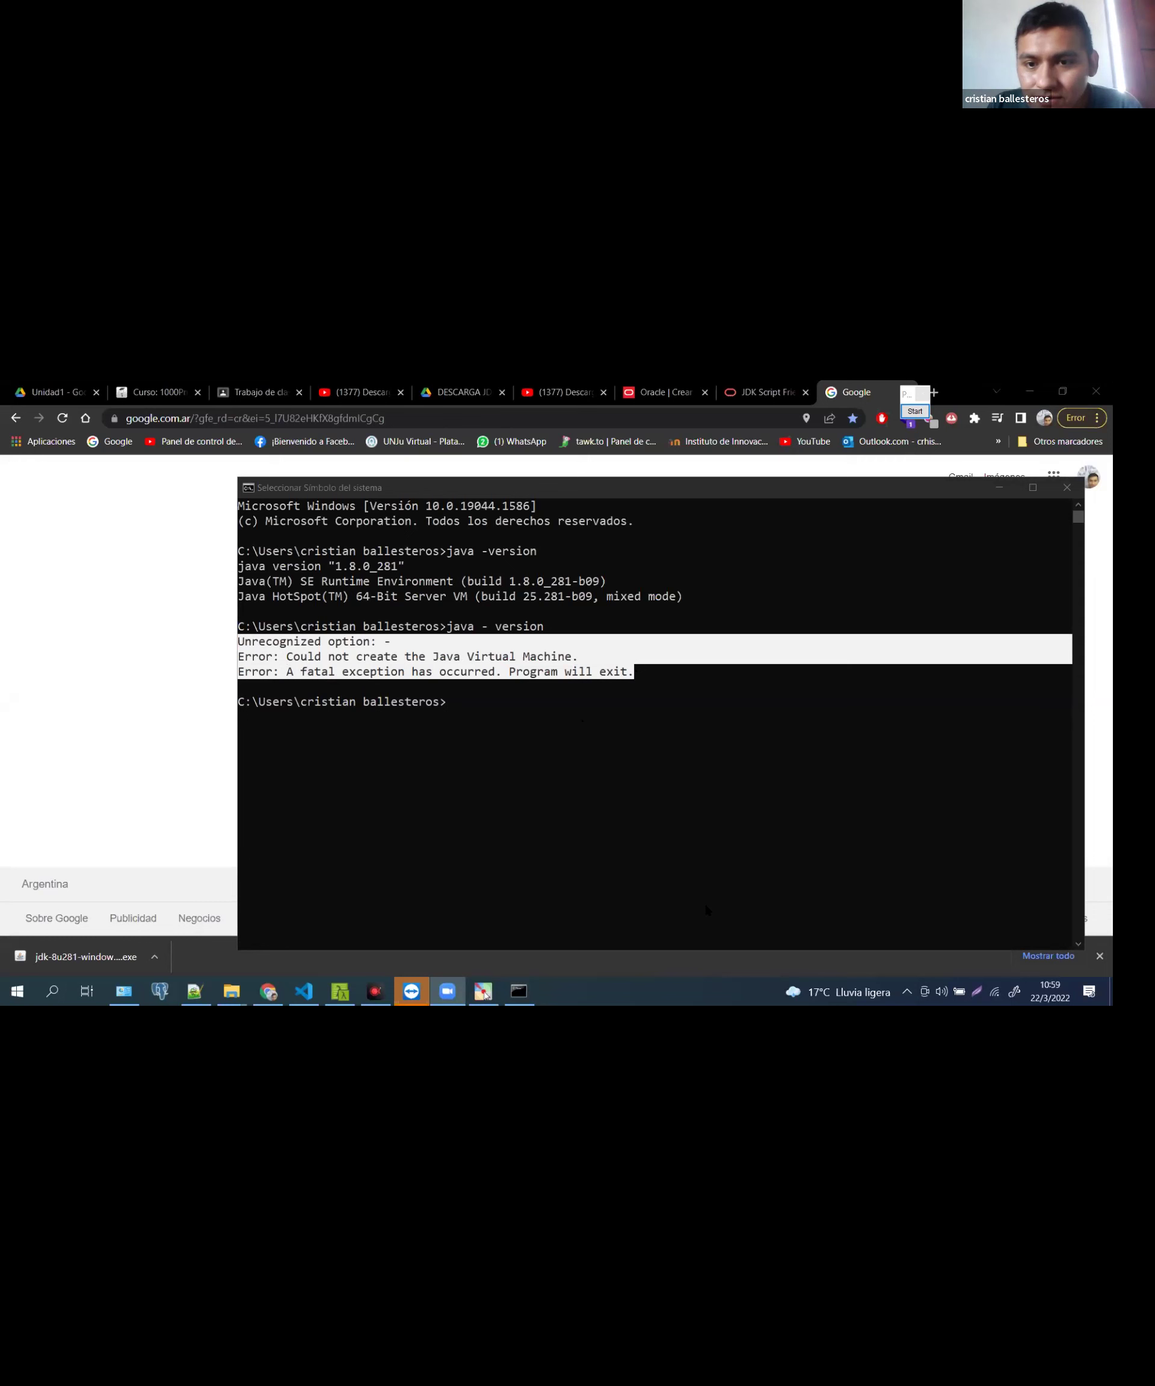
left_click(648, 792)
left_click(547, 657)
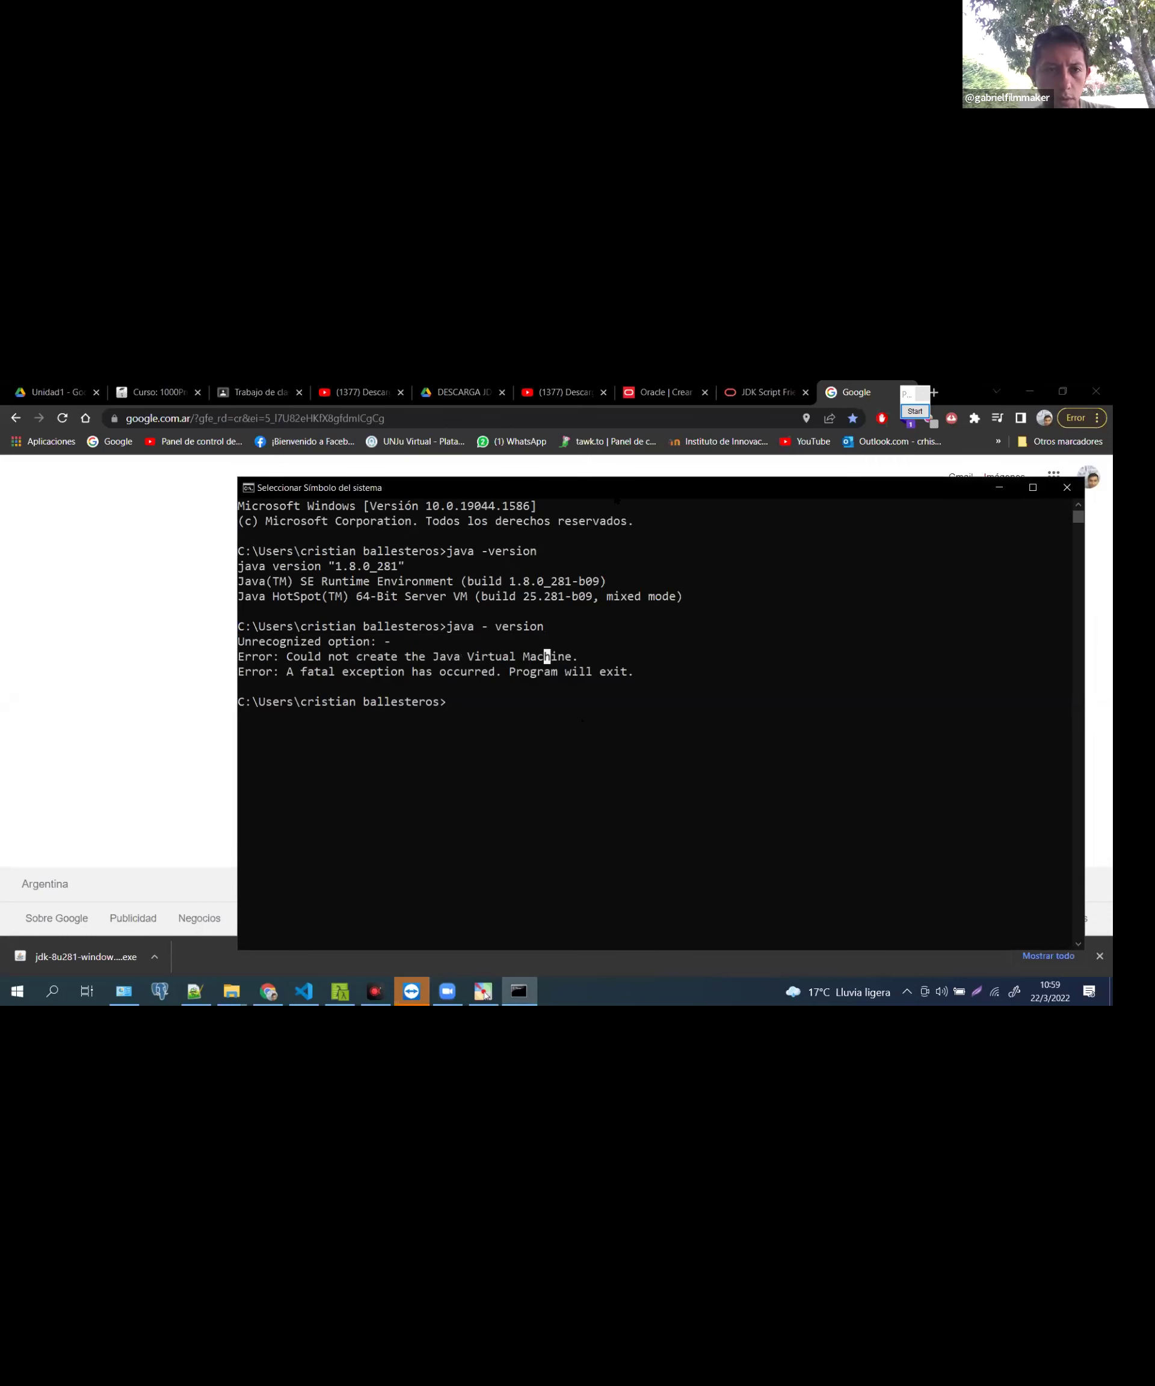
left_click_drag(680, 596, 230, 567)
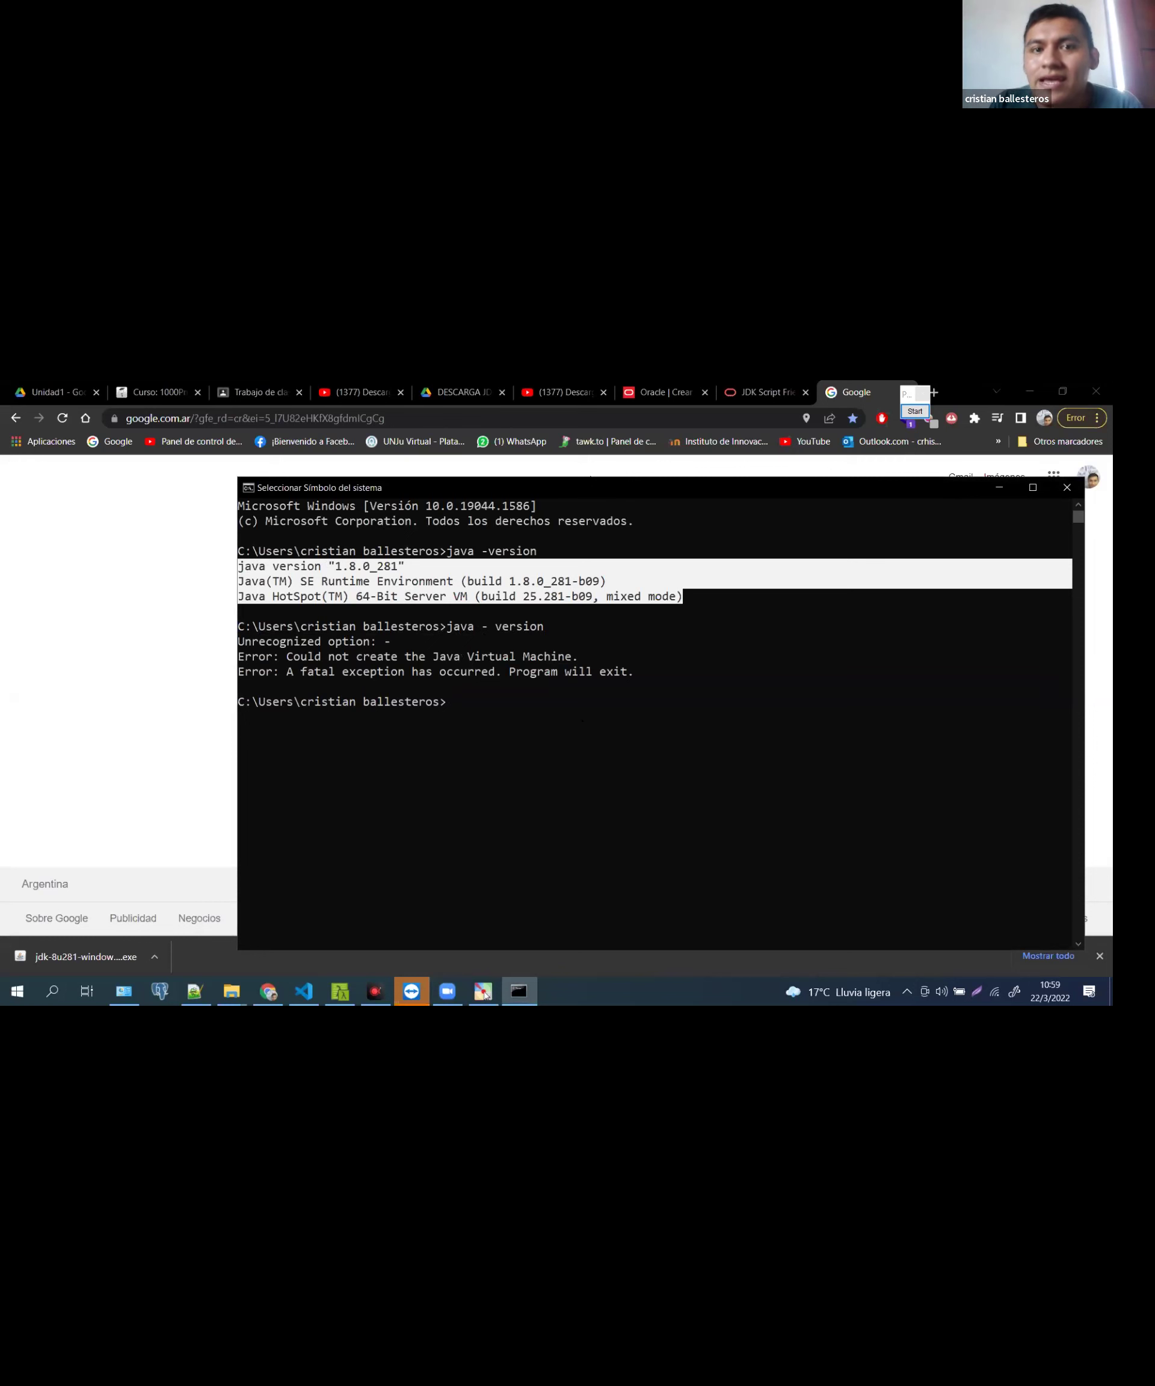
left_click_drag(240, 476, 129, 523)
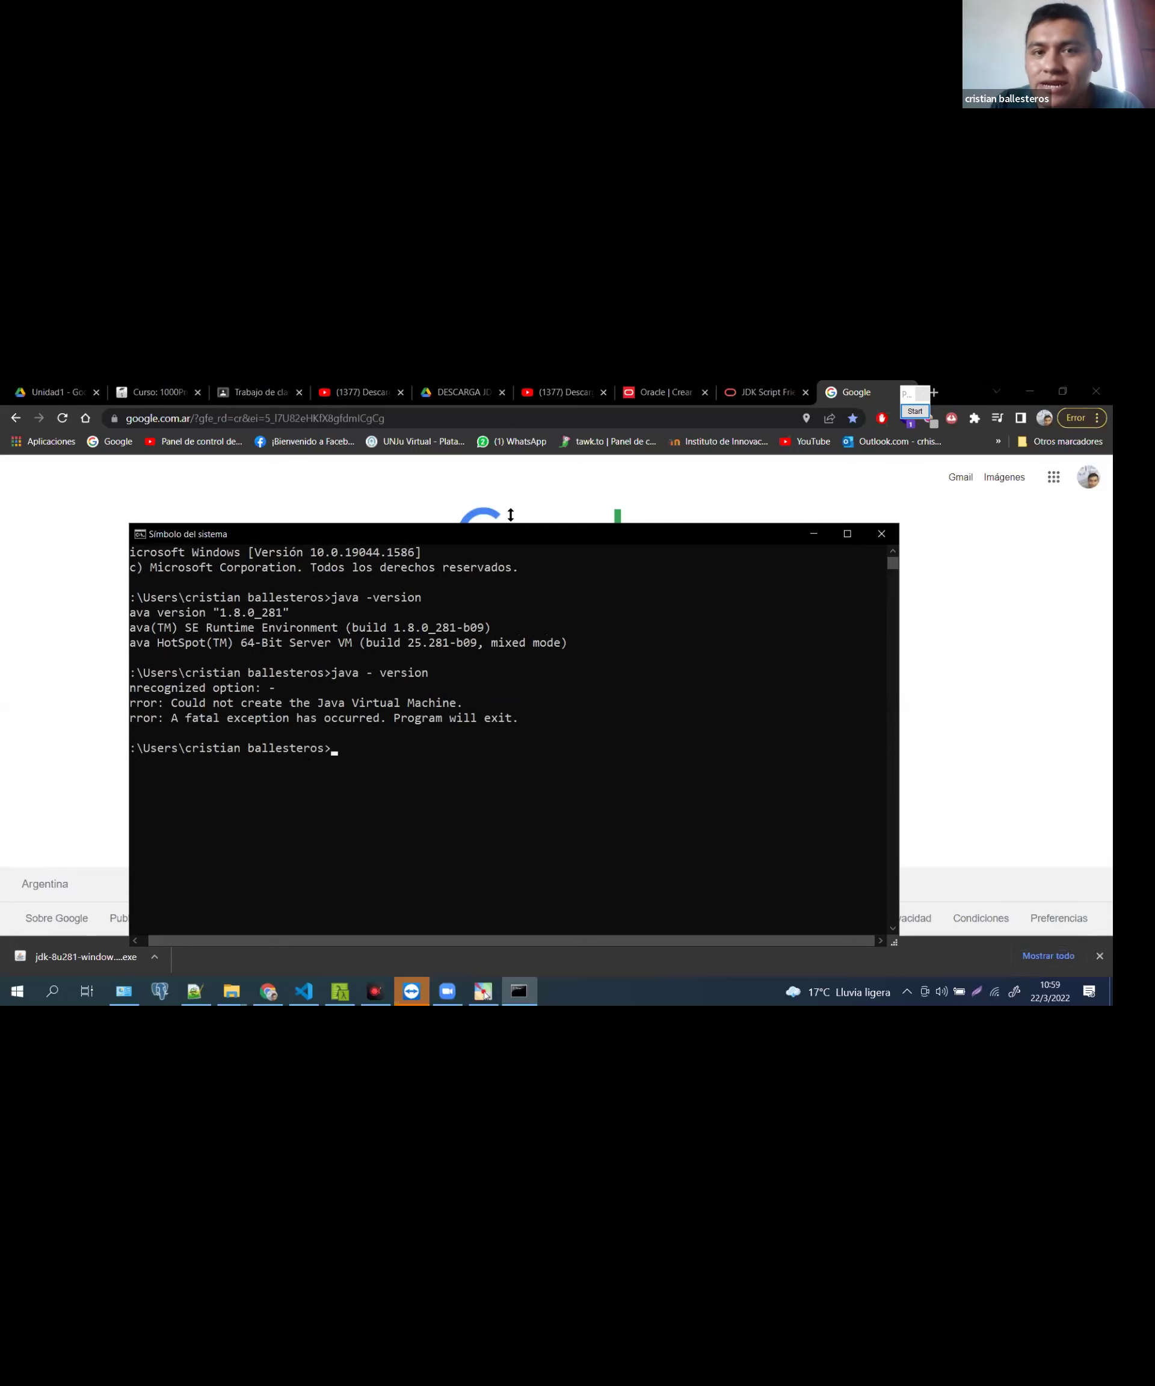
left_click_drag(510, 523, 510, 485)
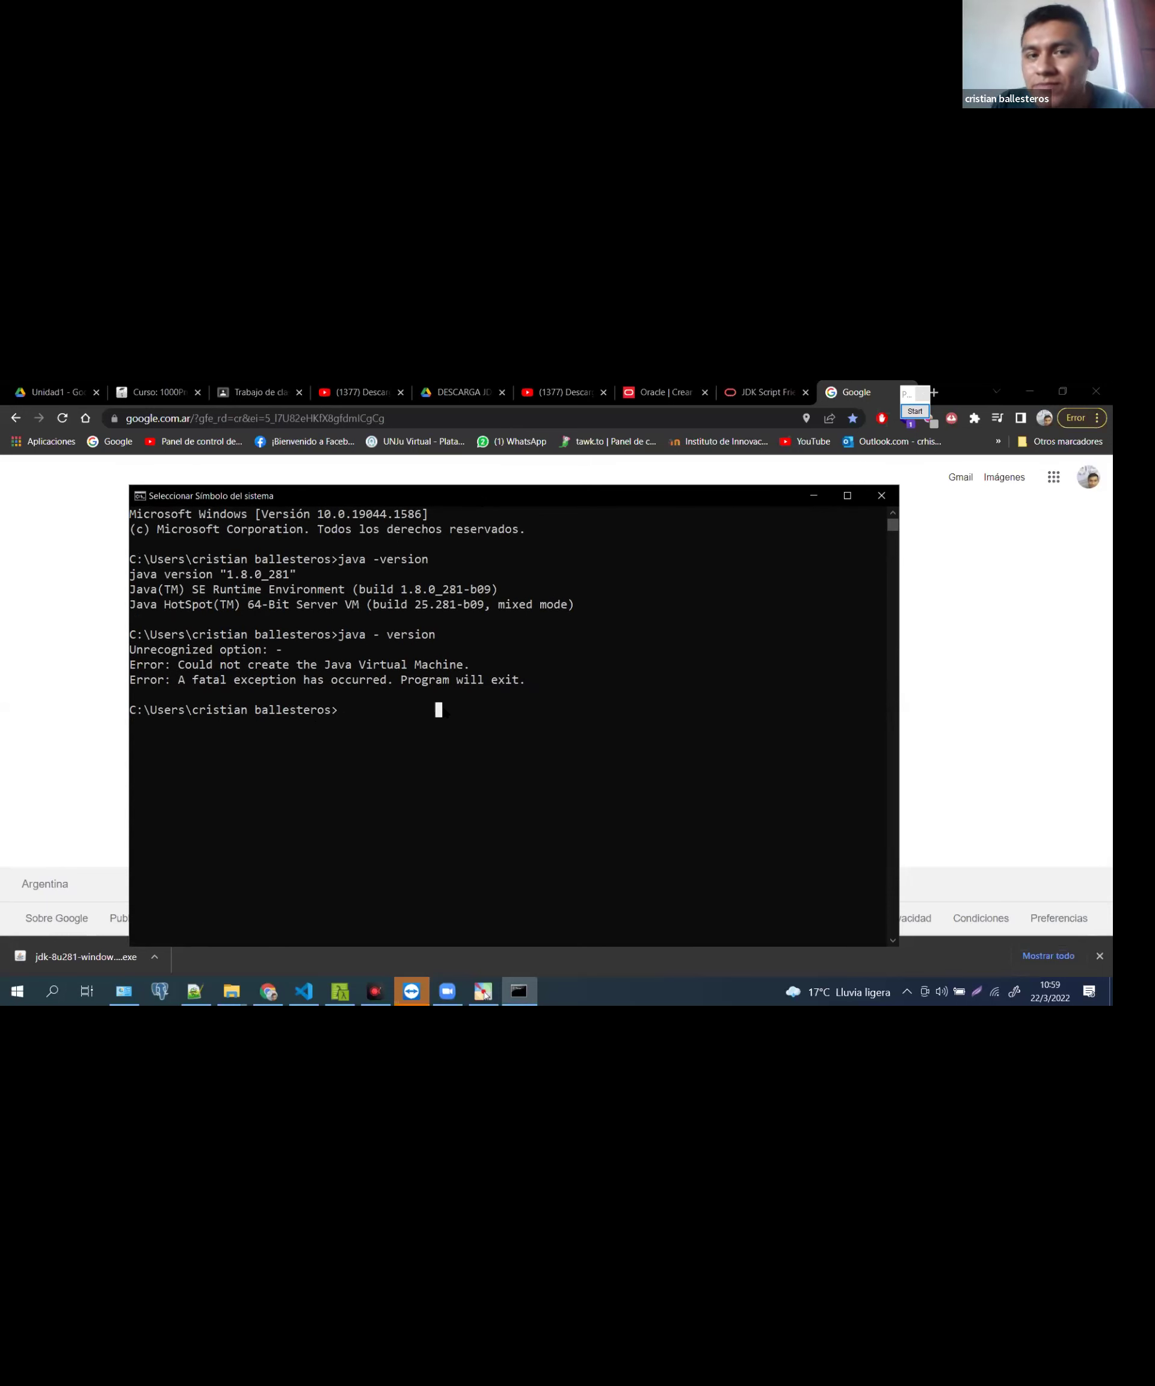
type("ffasdfasdfasd")
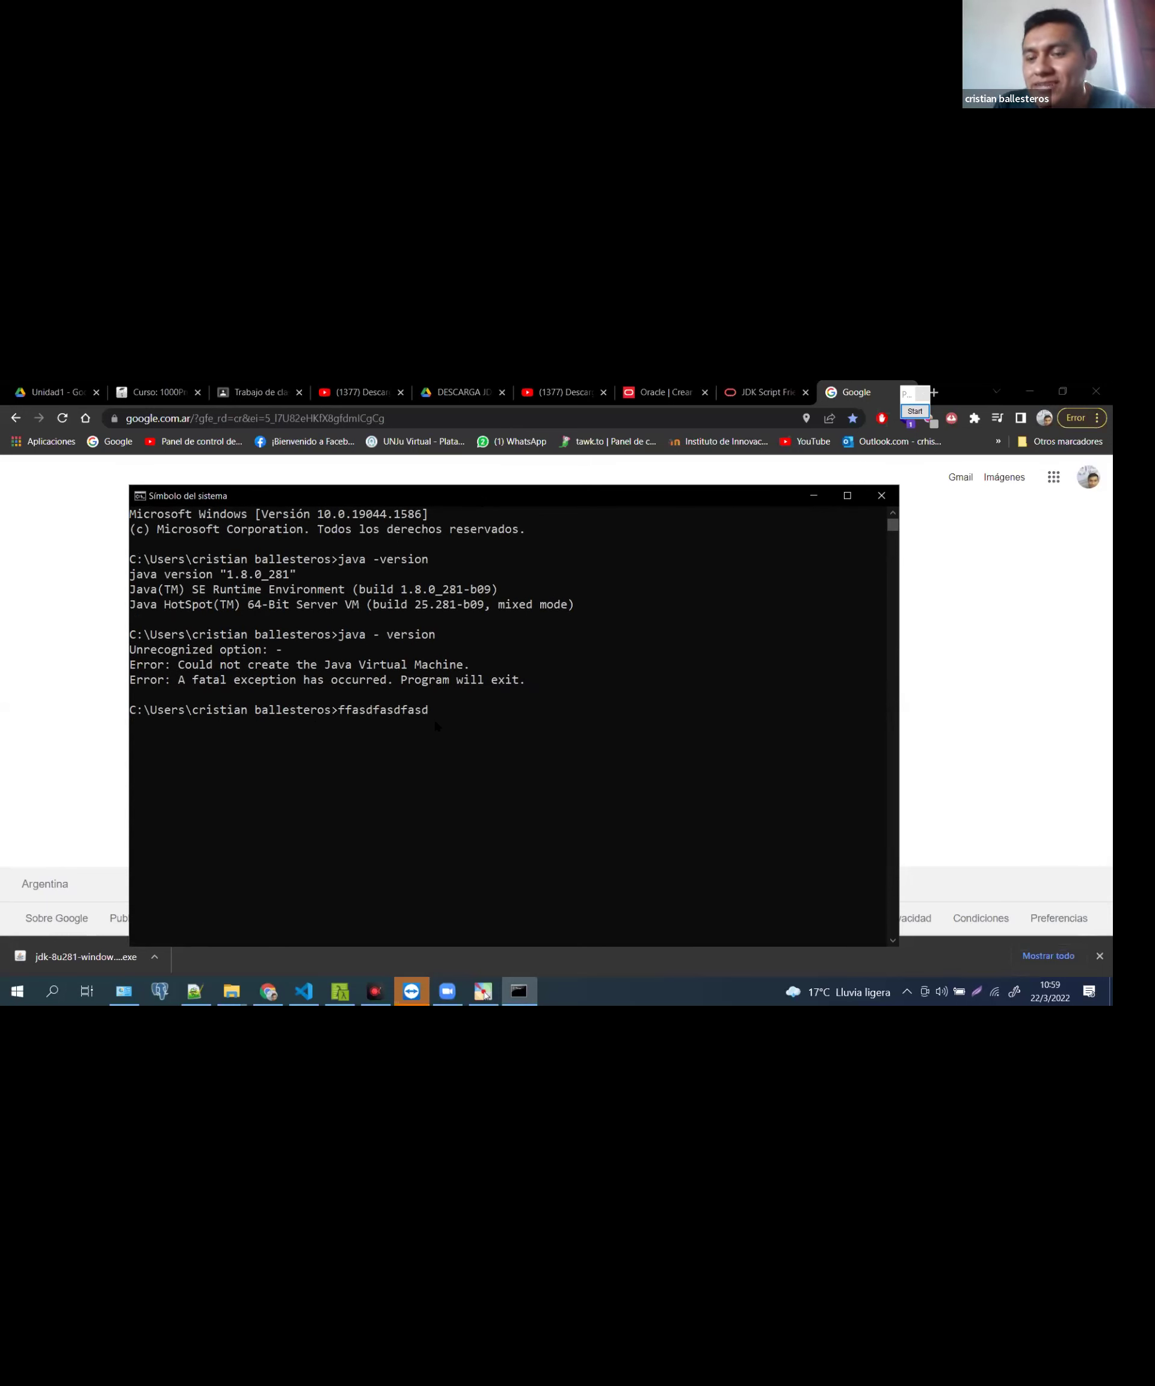
key("BackSpace")
key("BackSpace")
key("BackSpace")
key("BackSpace")
key("BackSpace")
key("BackSpace")
key("BackSpace")
key("BackSpace")
key("BackSpace")
key("BackSpace")
key("BackSpace")
key("BackSpace")
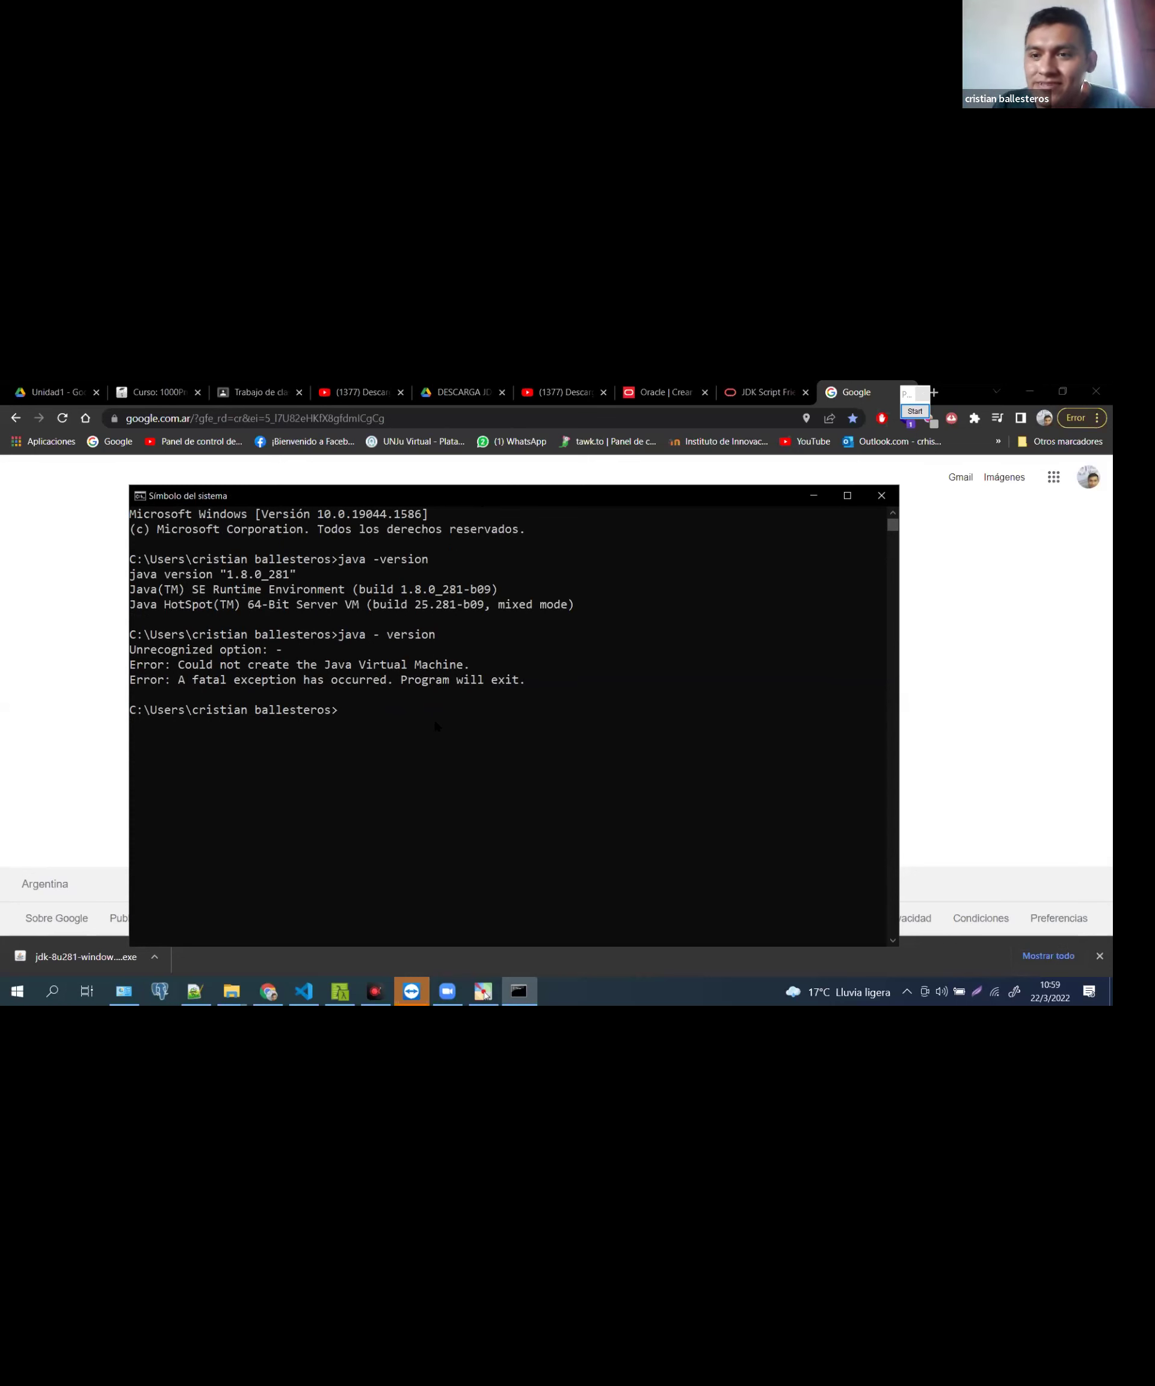
Move the Command Prompt window aside and close it
left_click_drag(466, 495, 370, 493)
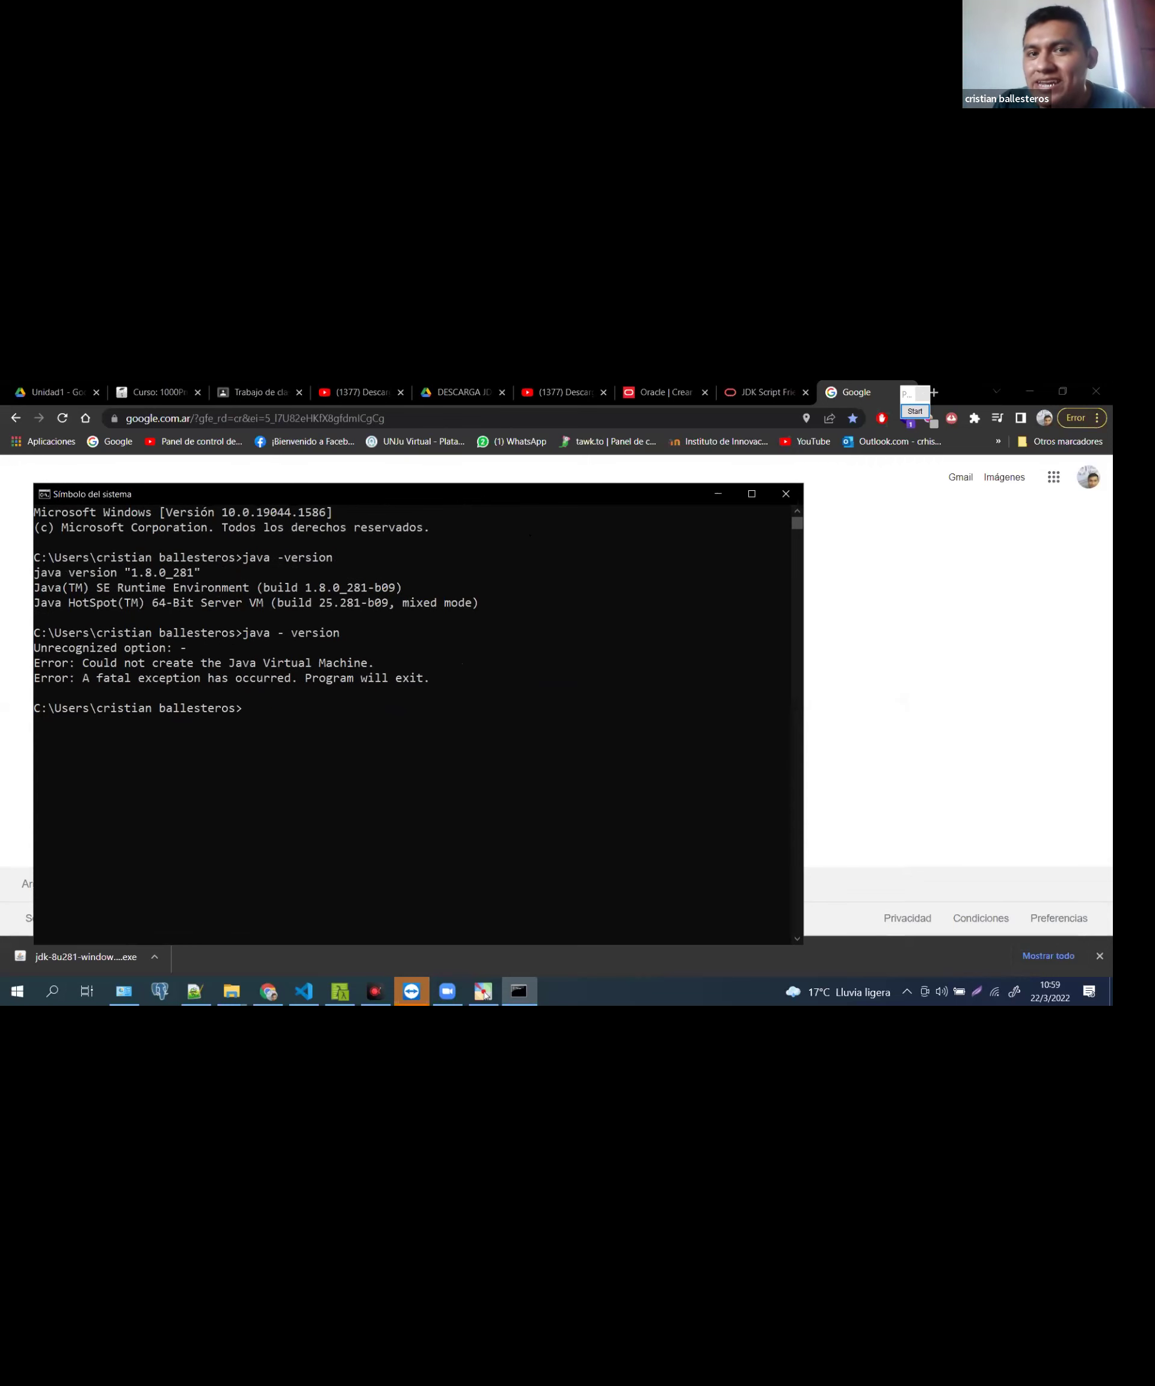
left_click_drag(468, 483, 512, 498)
left_click(829, 495)
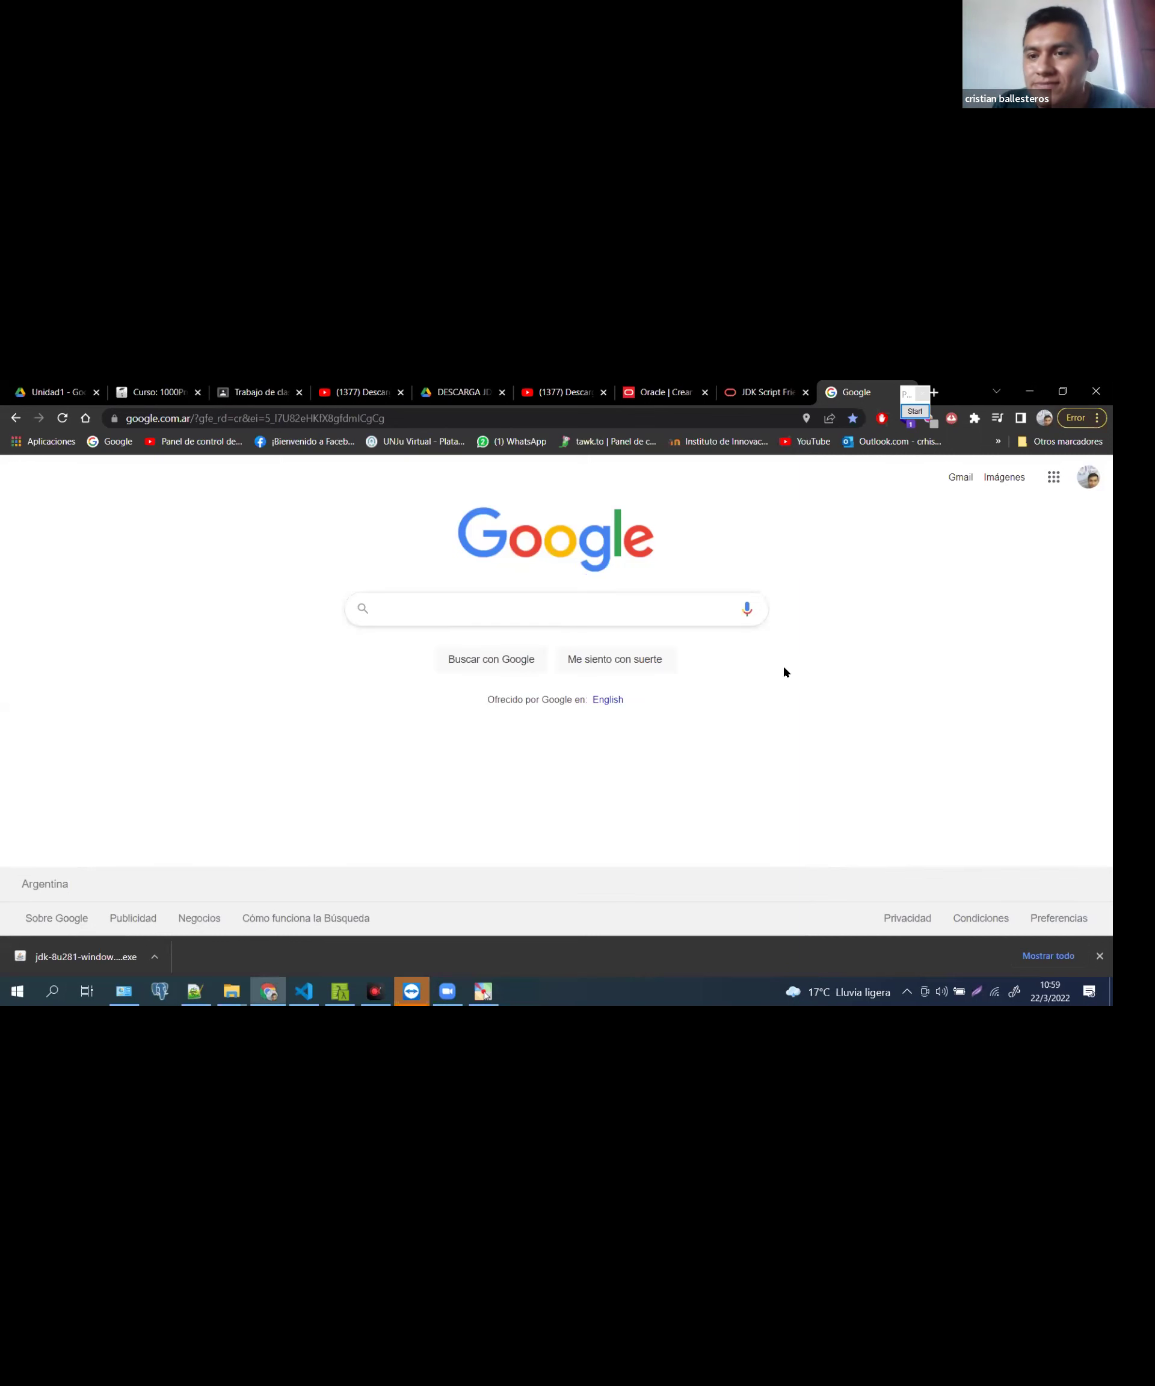
Enter eclipse ide as the Google search text and enlarge the page to show the wording
left_click(556, 611)
type("e")
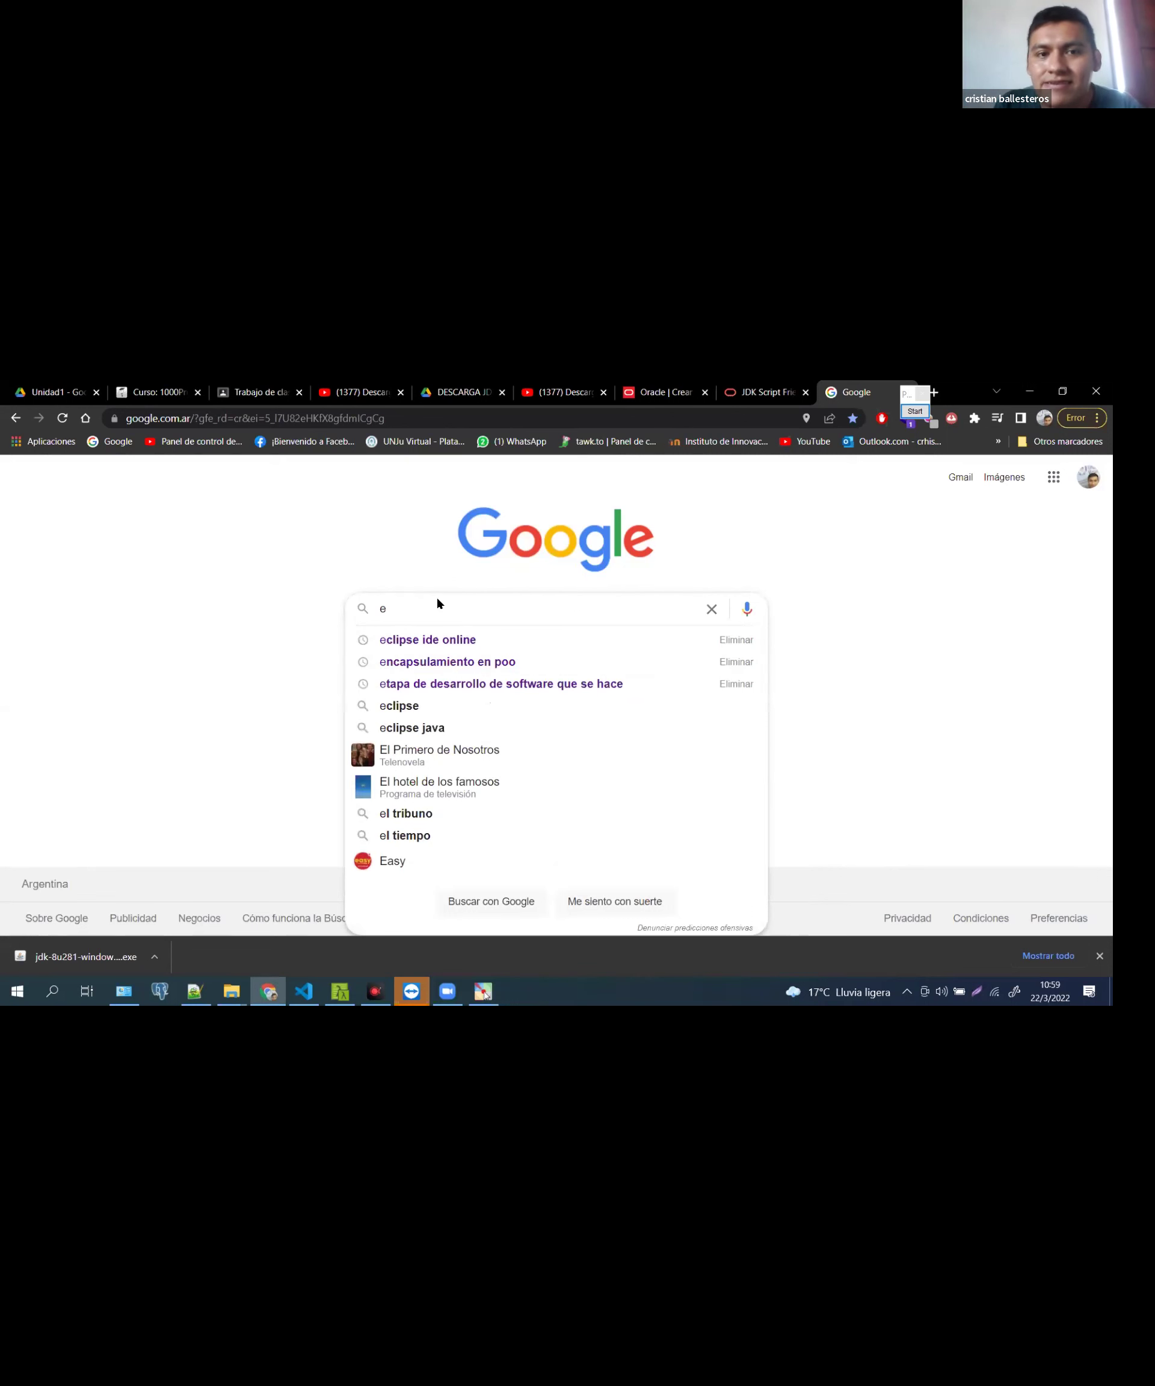
type("clipse ide")
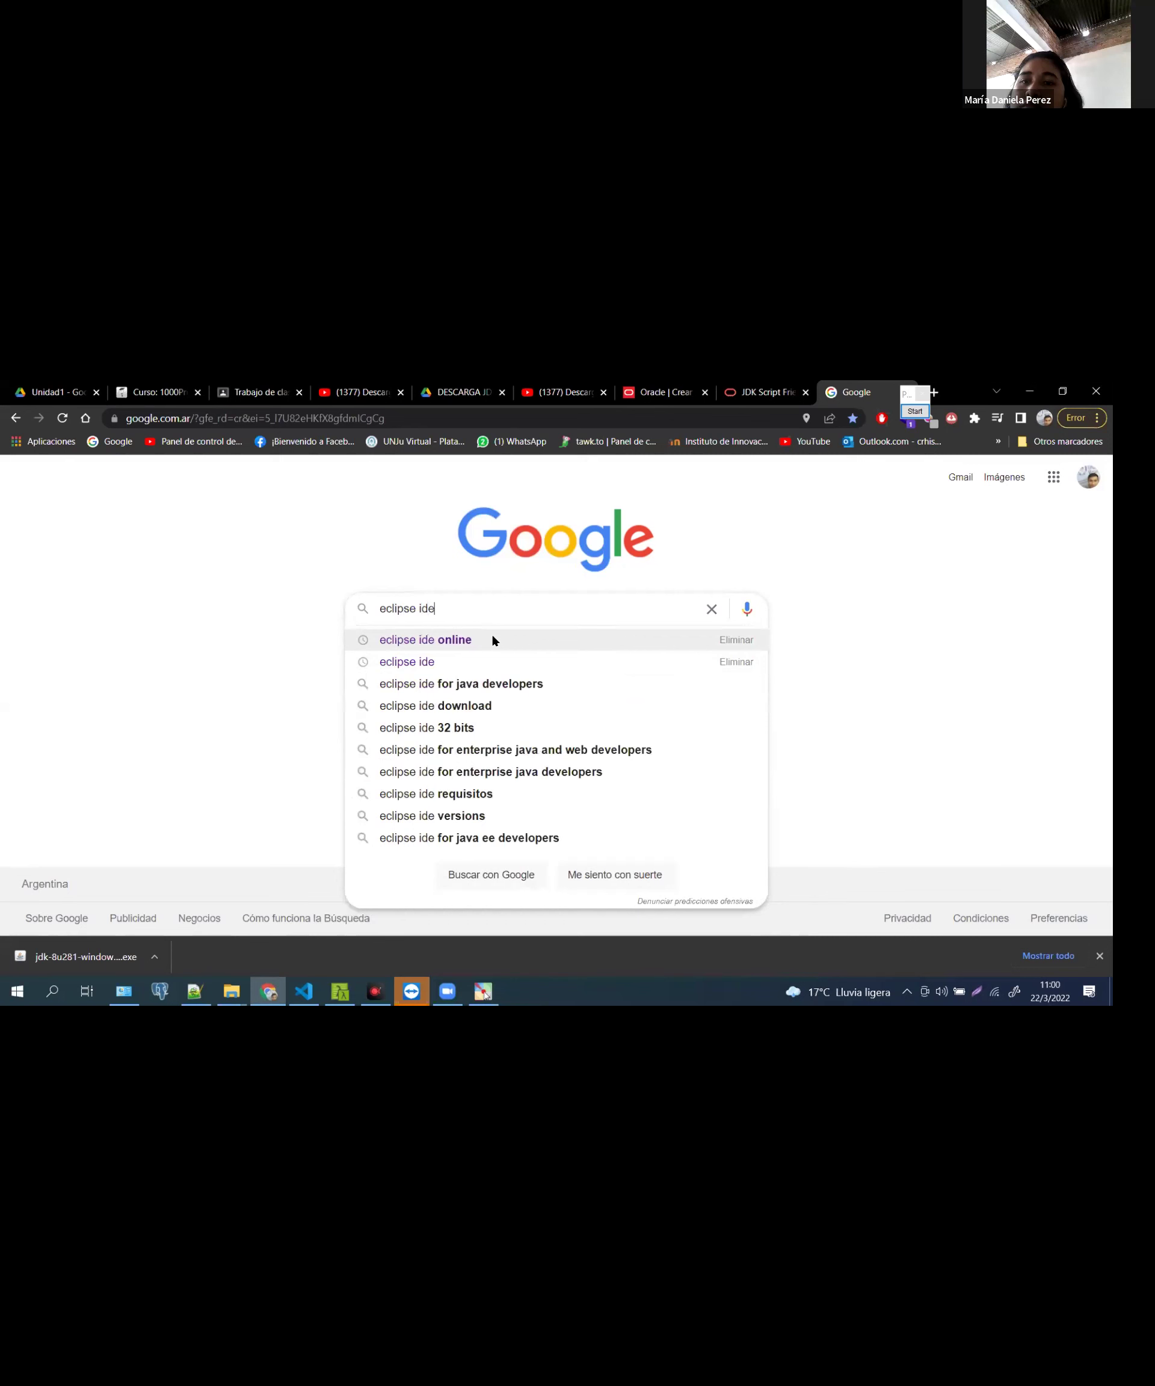
scroll(247, 550, "up", 7, "ctrl")
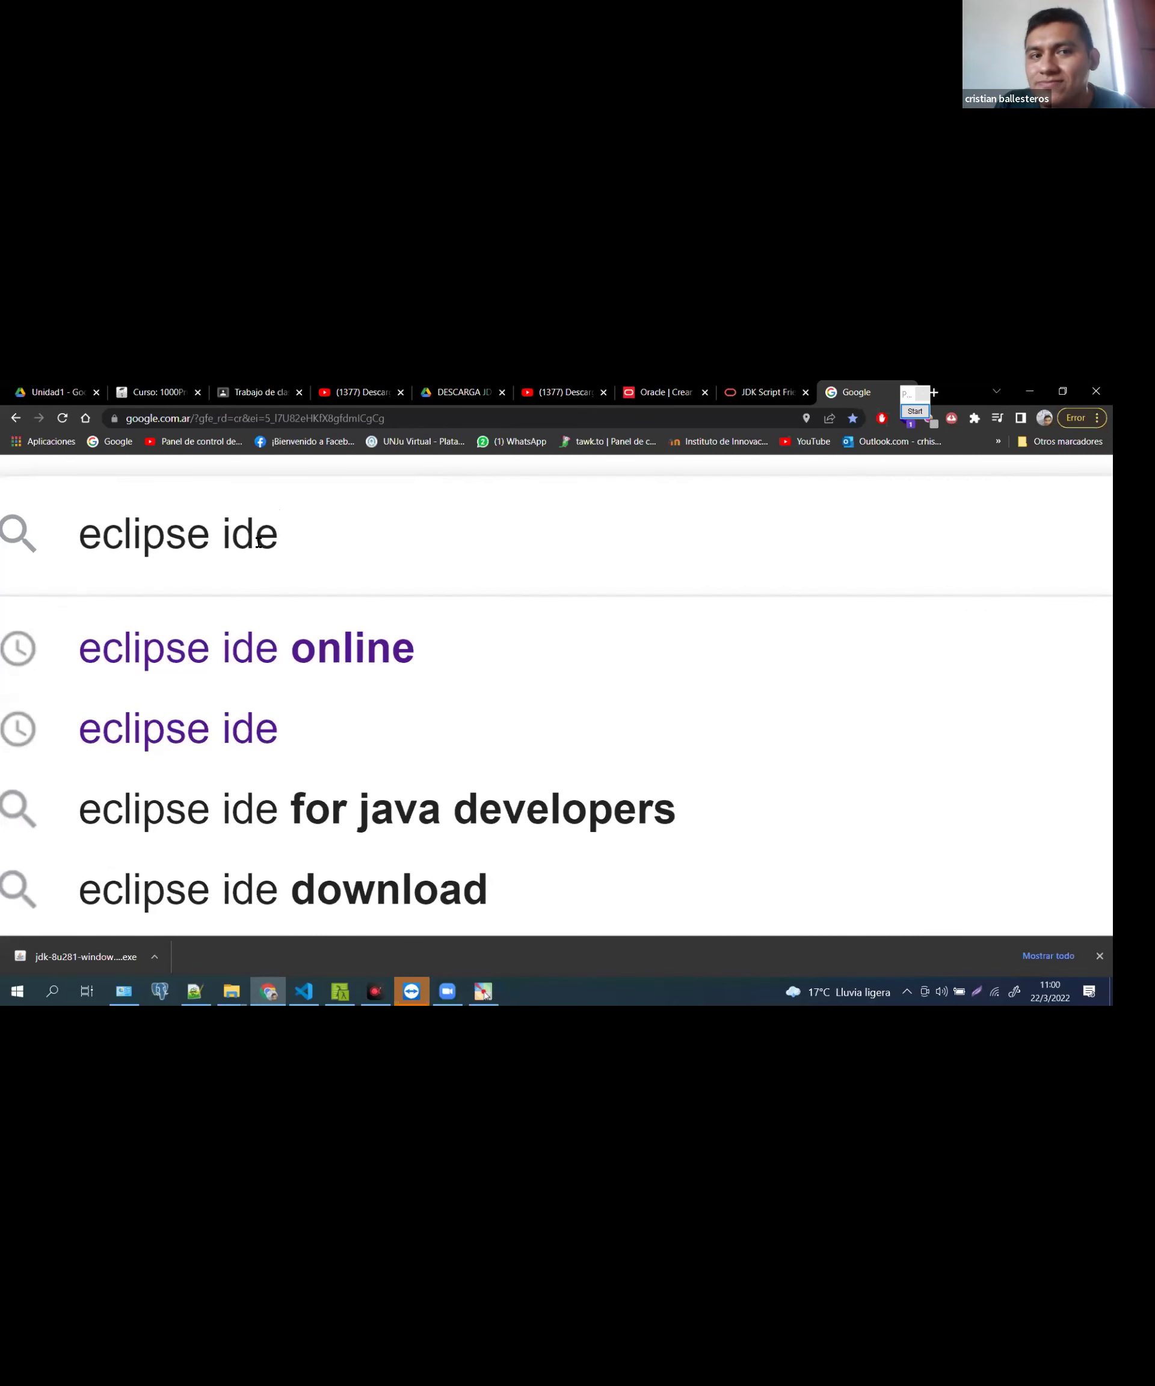
left_click(258, 542)
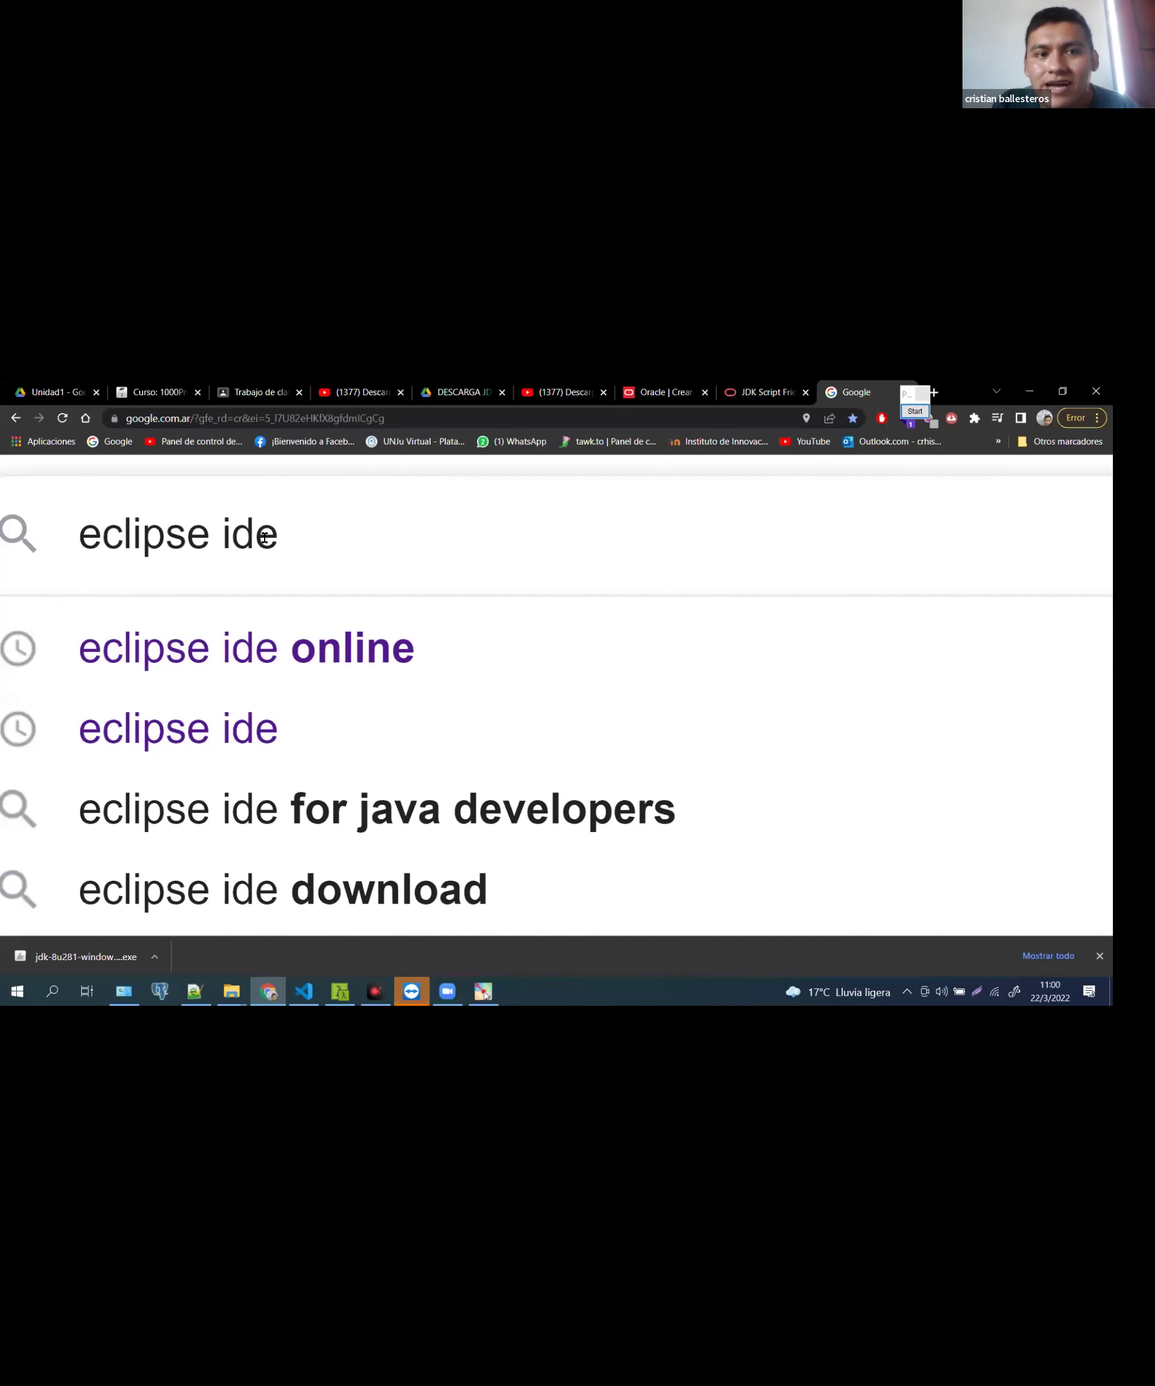
scroll(264, 538, "down", 3, "ctrl")
left_click_drag(282, 536, 110, 554)
left_click(293, 542)
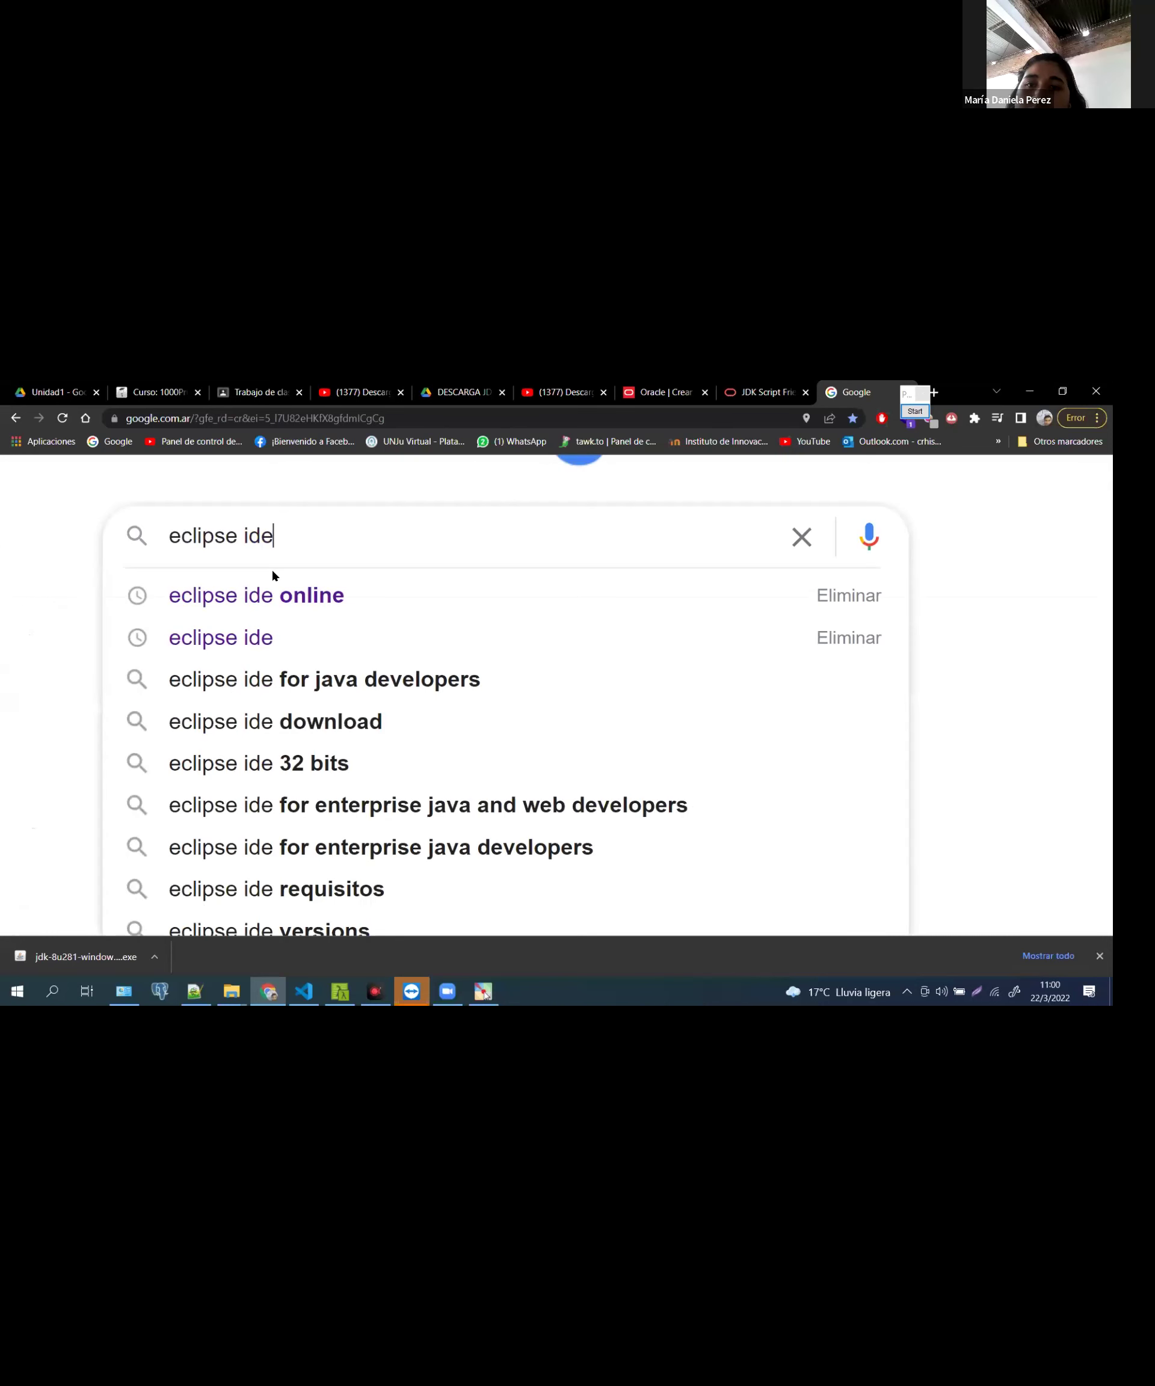
Shorten the Google search text to eclipse and run the search
double_click(259, 537)
key("BackSpace")
key("BackSpace")
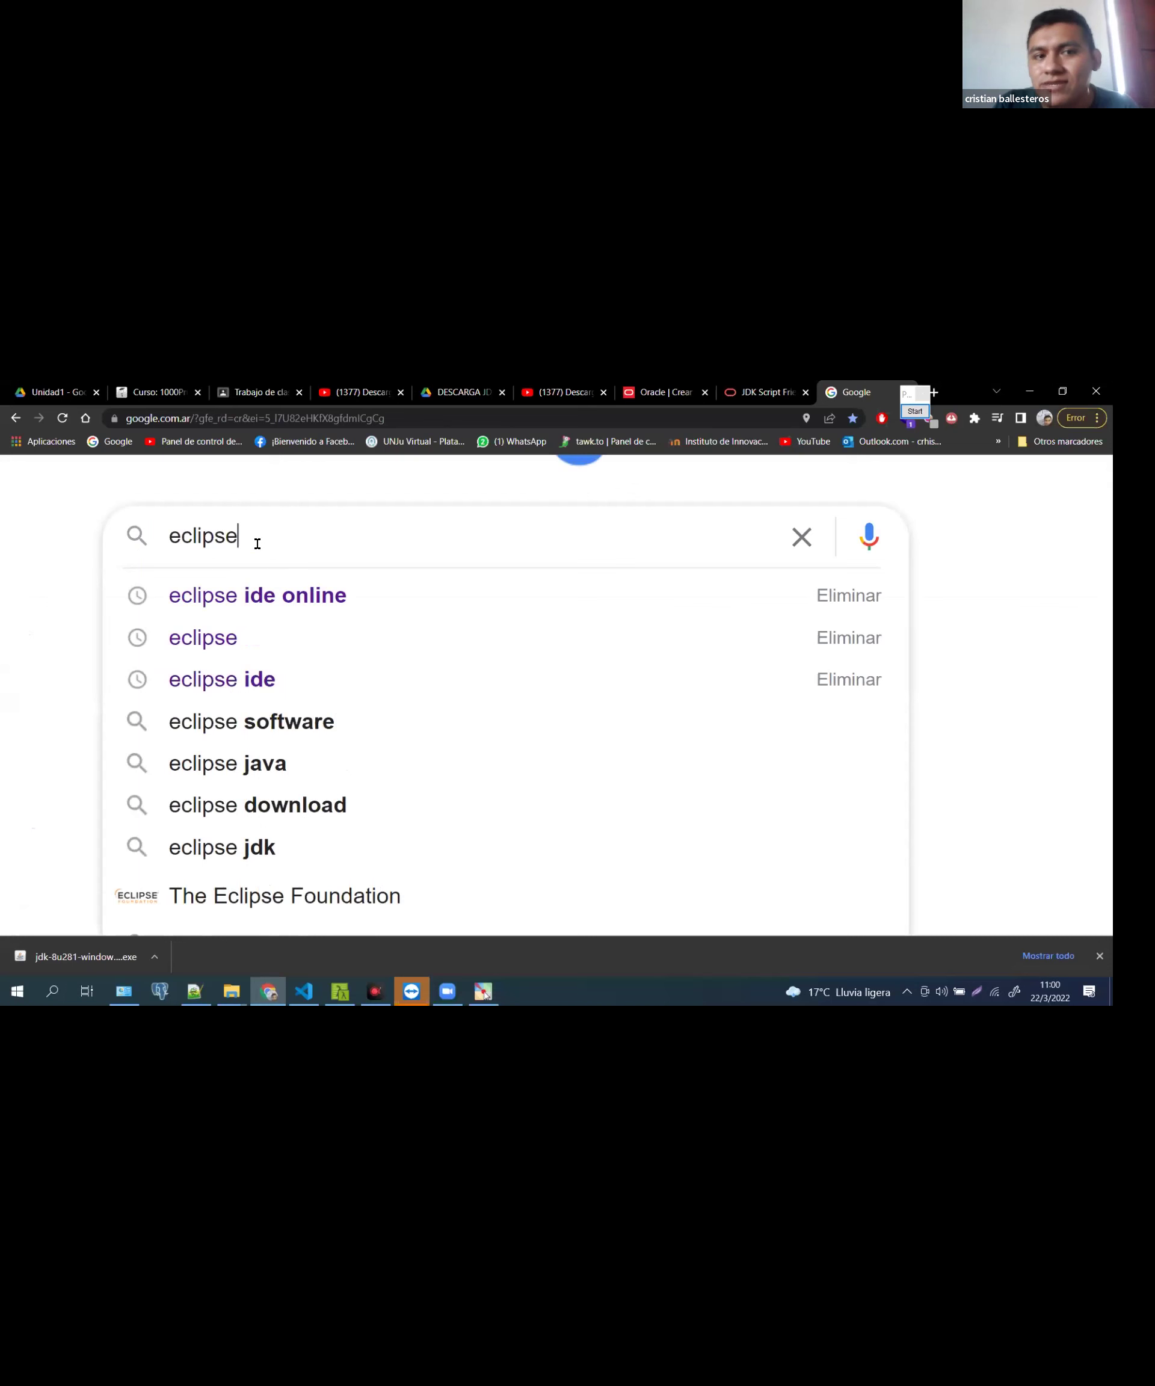
key("Return")
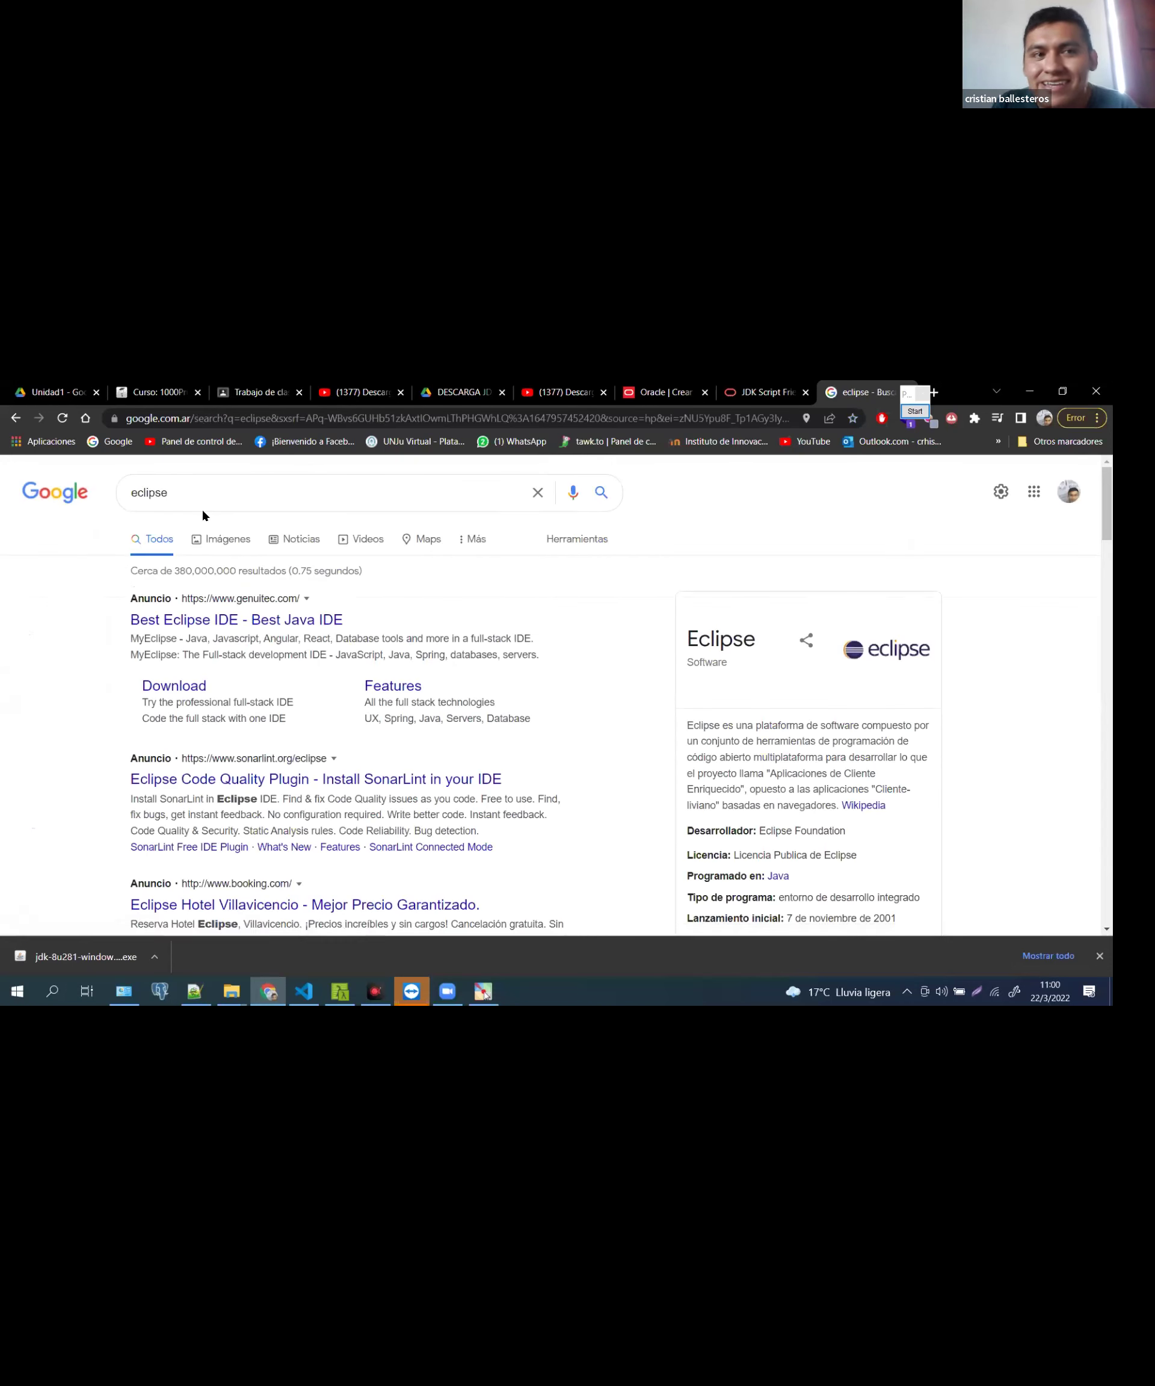
Search Google for eclipse ide and enlarge the results page to show the Eclipse Downloads result from eclipse.org
left_click(224, 512)
type("ide")
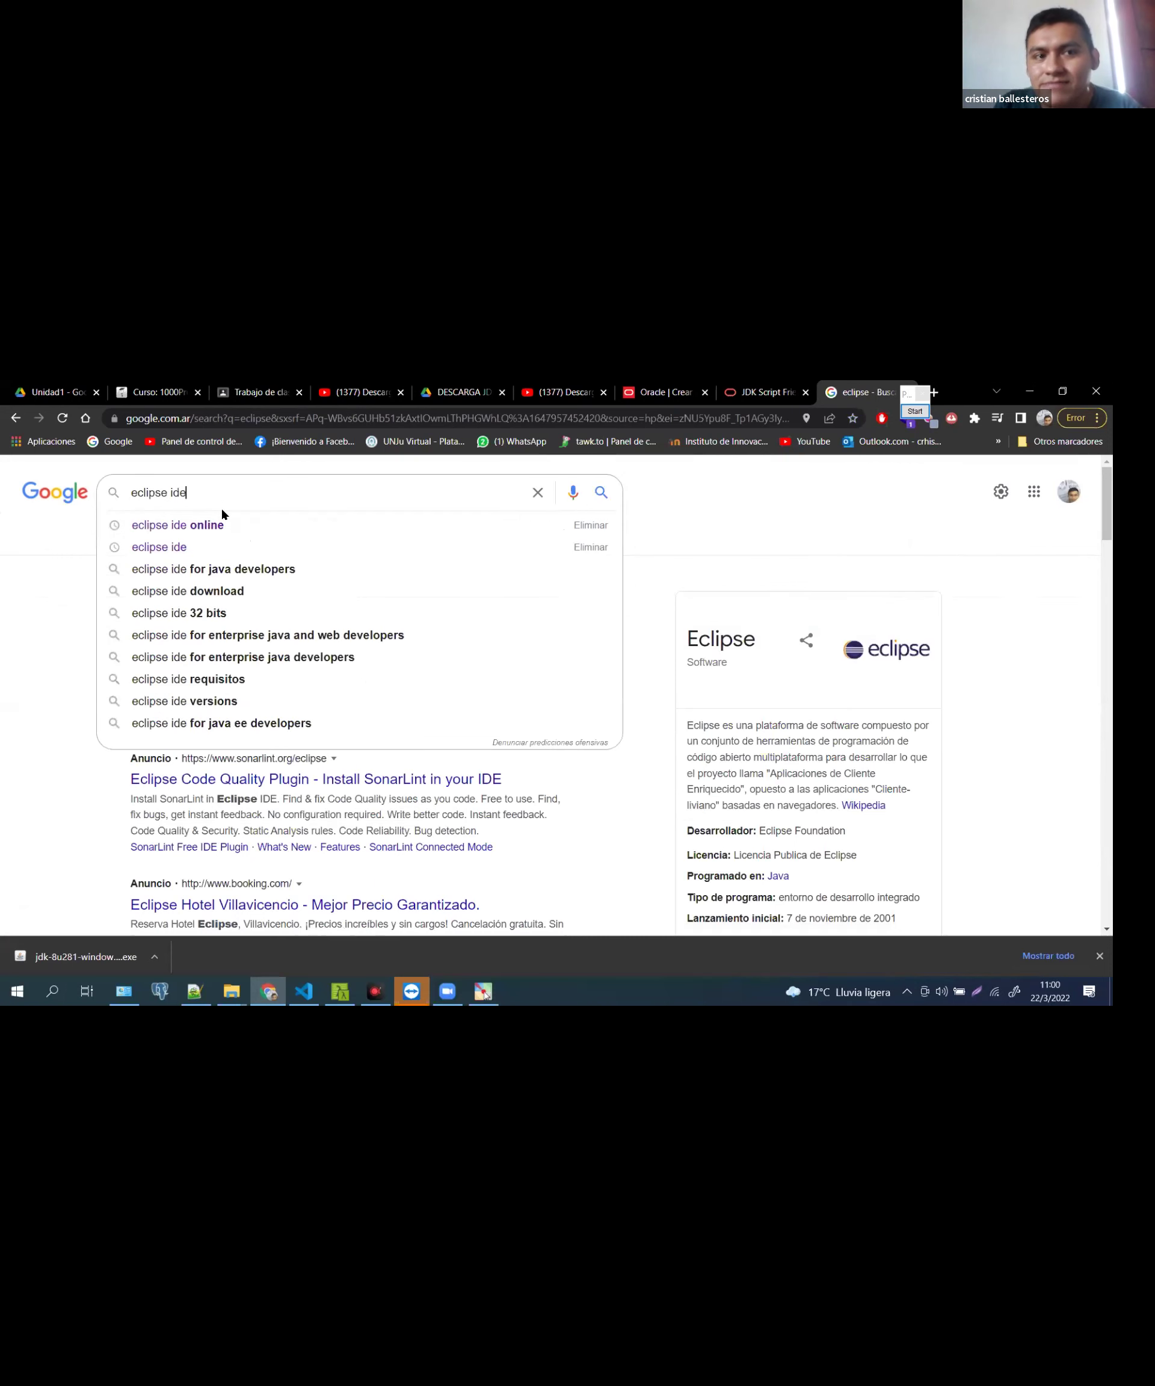
key("Return")
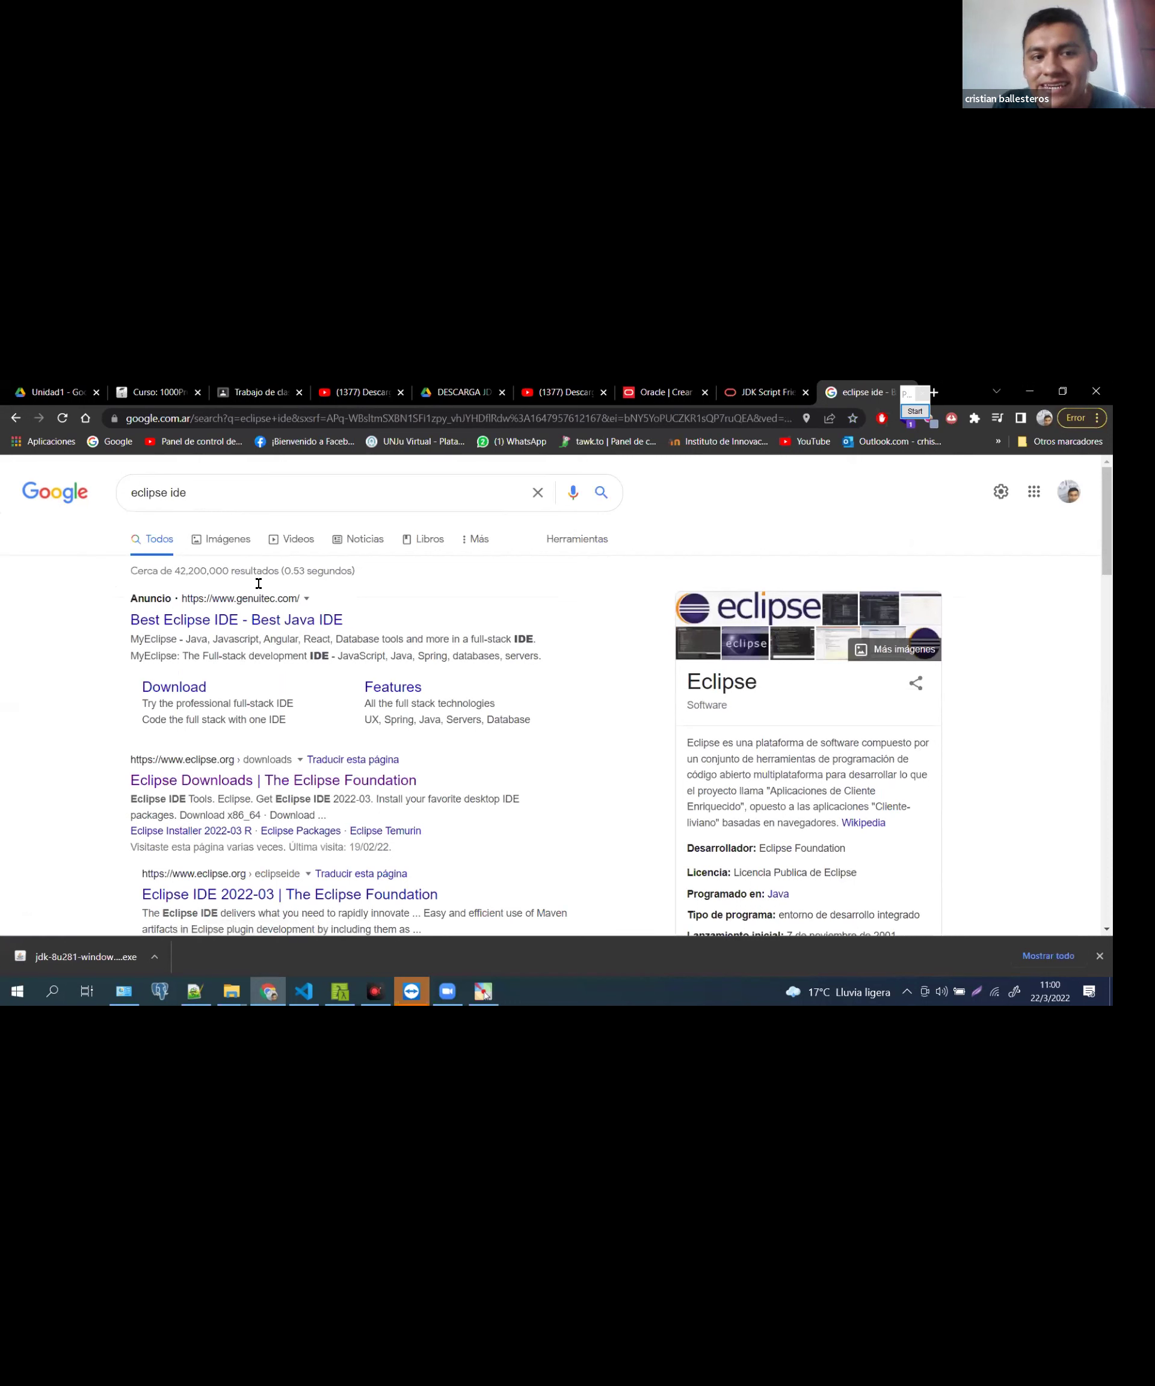
key("ctrl+plus")
key("ctrl+plus")
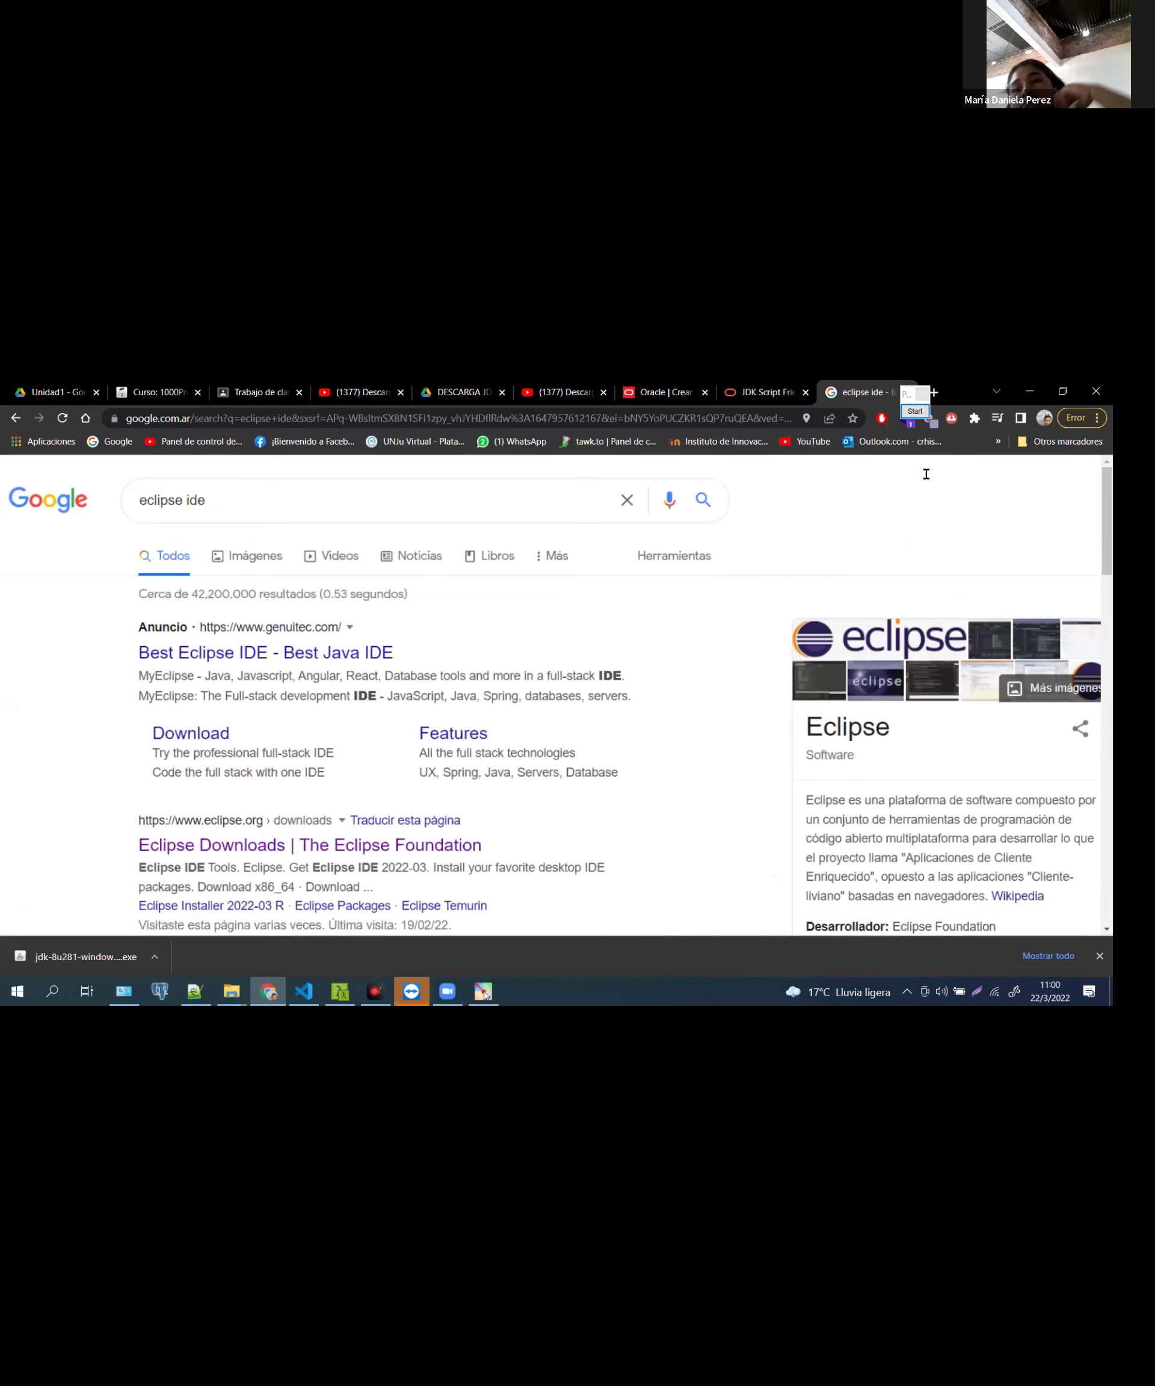
key("ctrl+plus")
key("ctrl+plus")
key("ctrl+plus")
key("ctrl+plus")
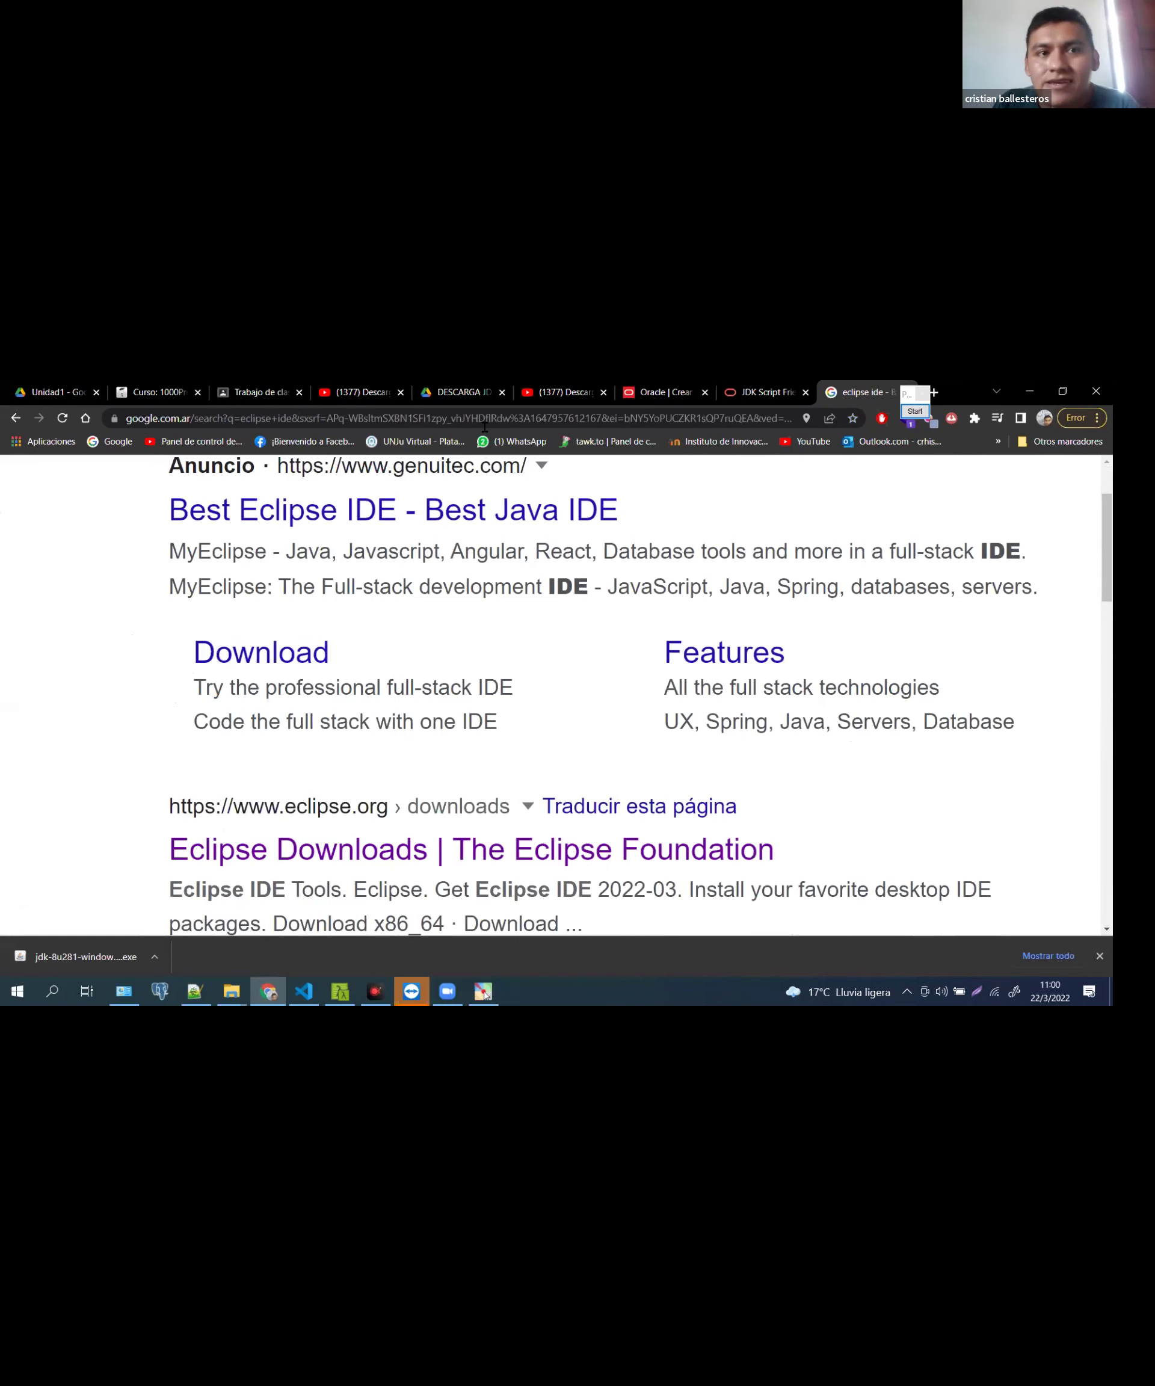
scroll(420, 512, "down", 2)
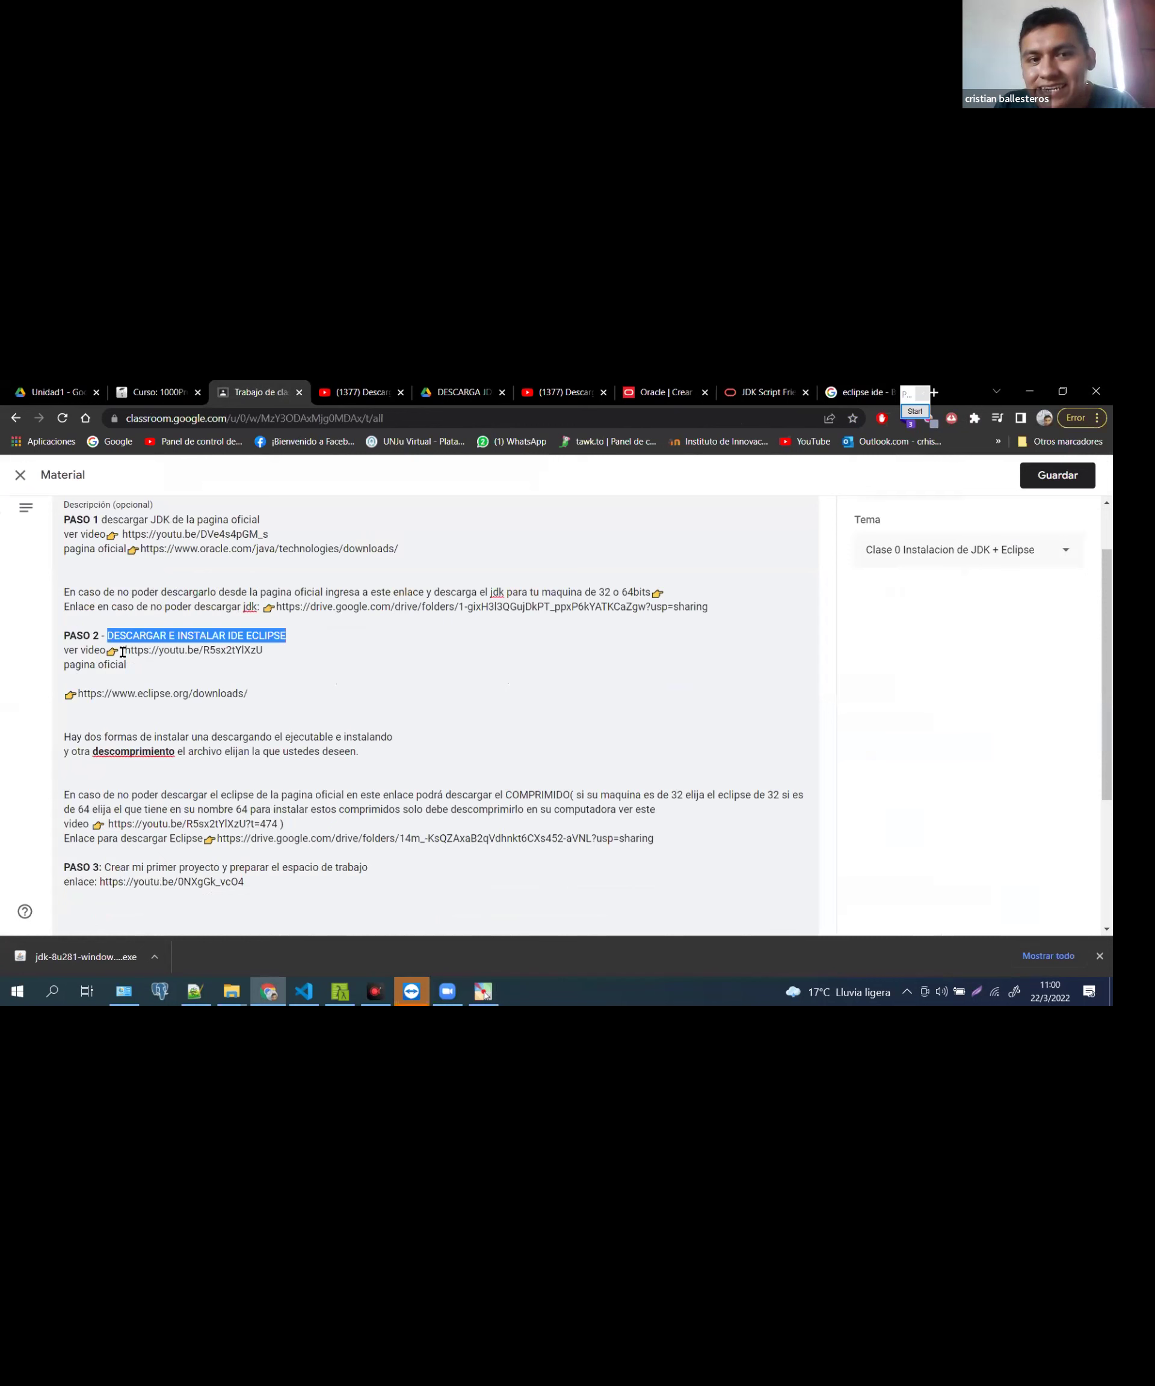
Open the YouTube video link under PASO 2, DESCARGAR E INSTALAR IDE ECLIPSE, in the Classroom material
left_click(122, 651)
key("shift+End")
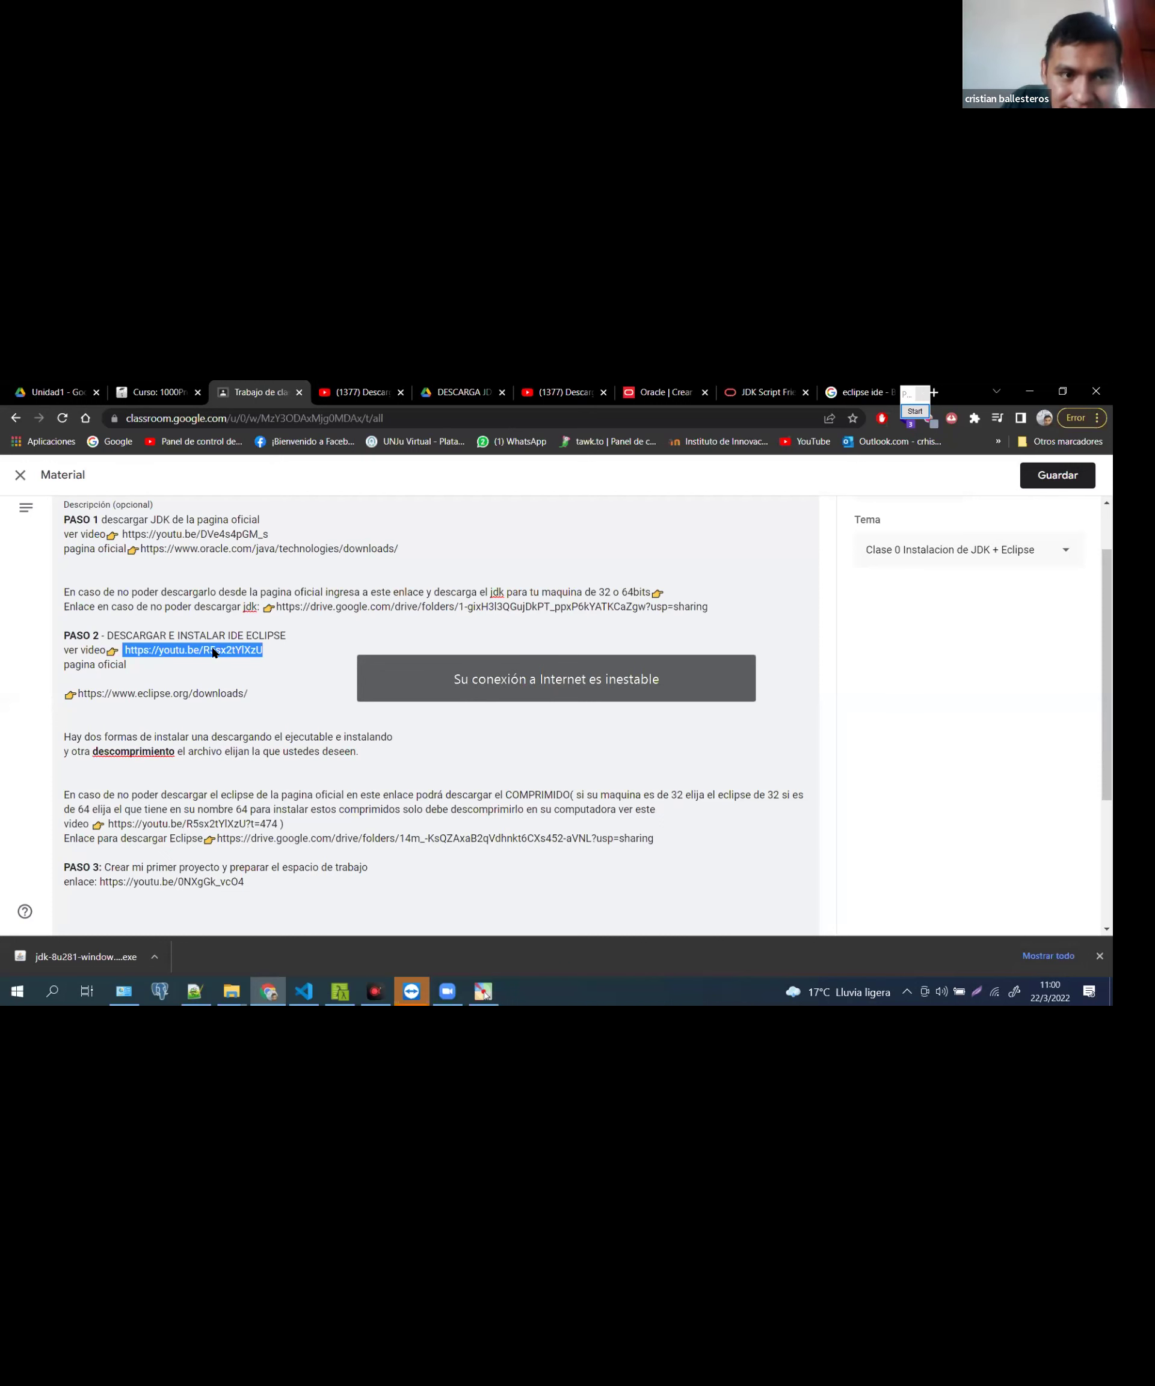
right_click(214, 653)
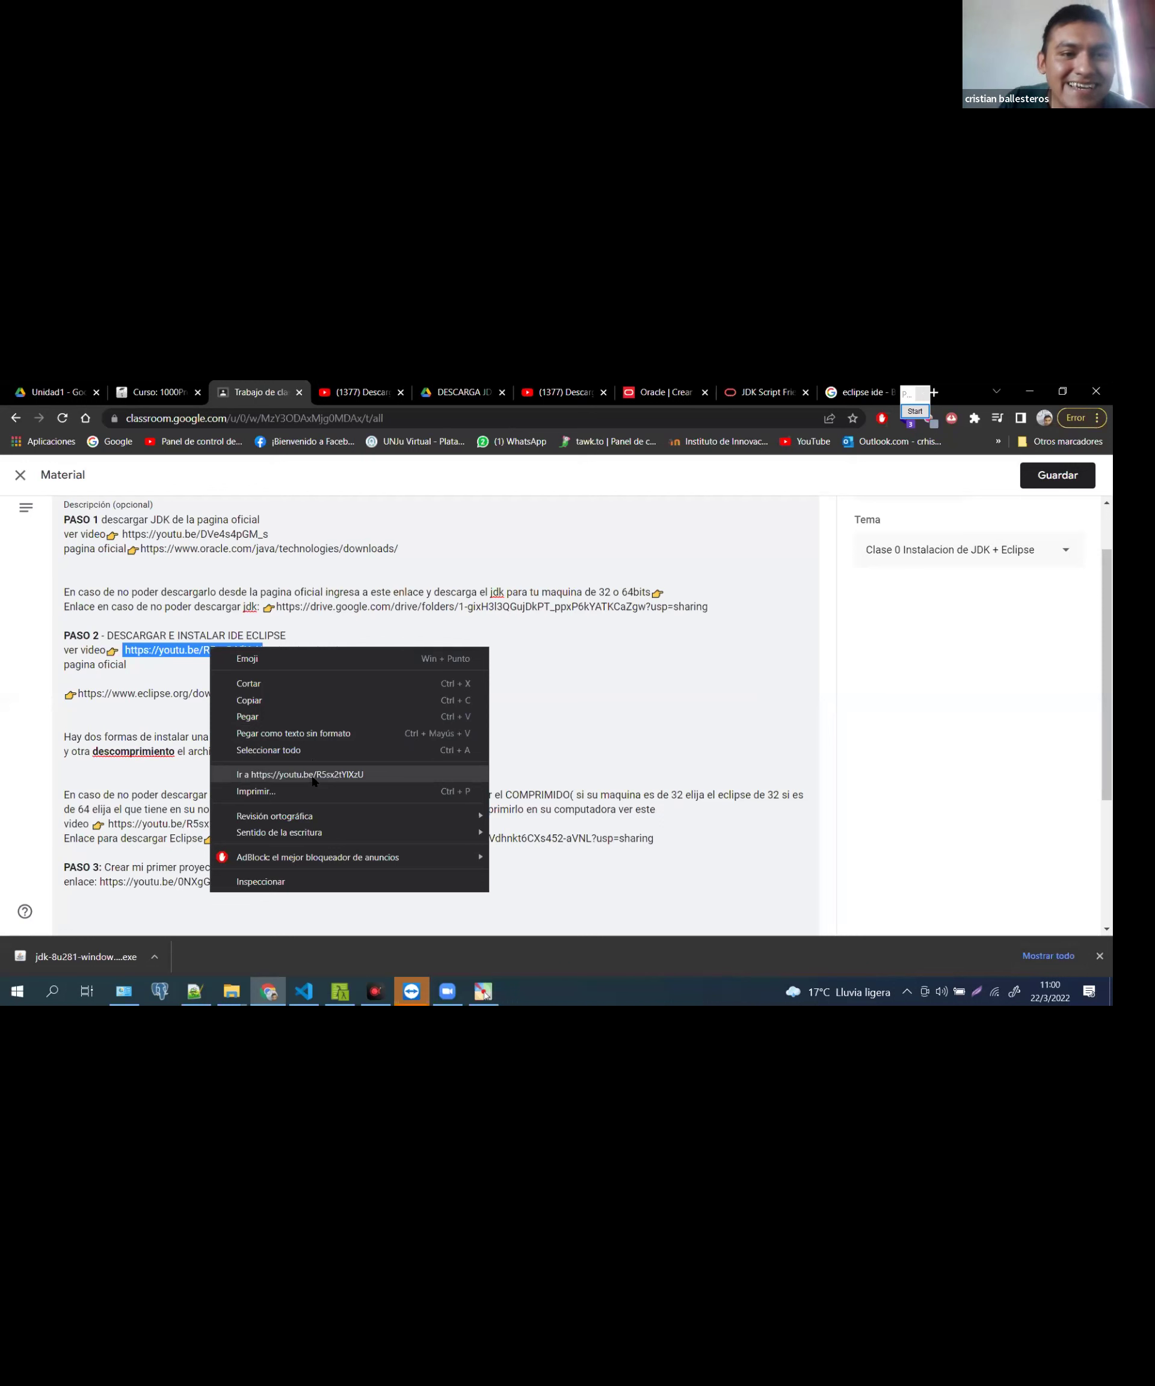
left_click(133, 650)
left_click(119, 647)
left_click_drag(119, 647, 262, 649)
right_click(244, 650)
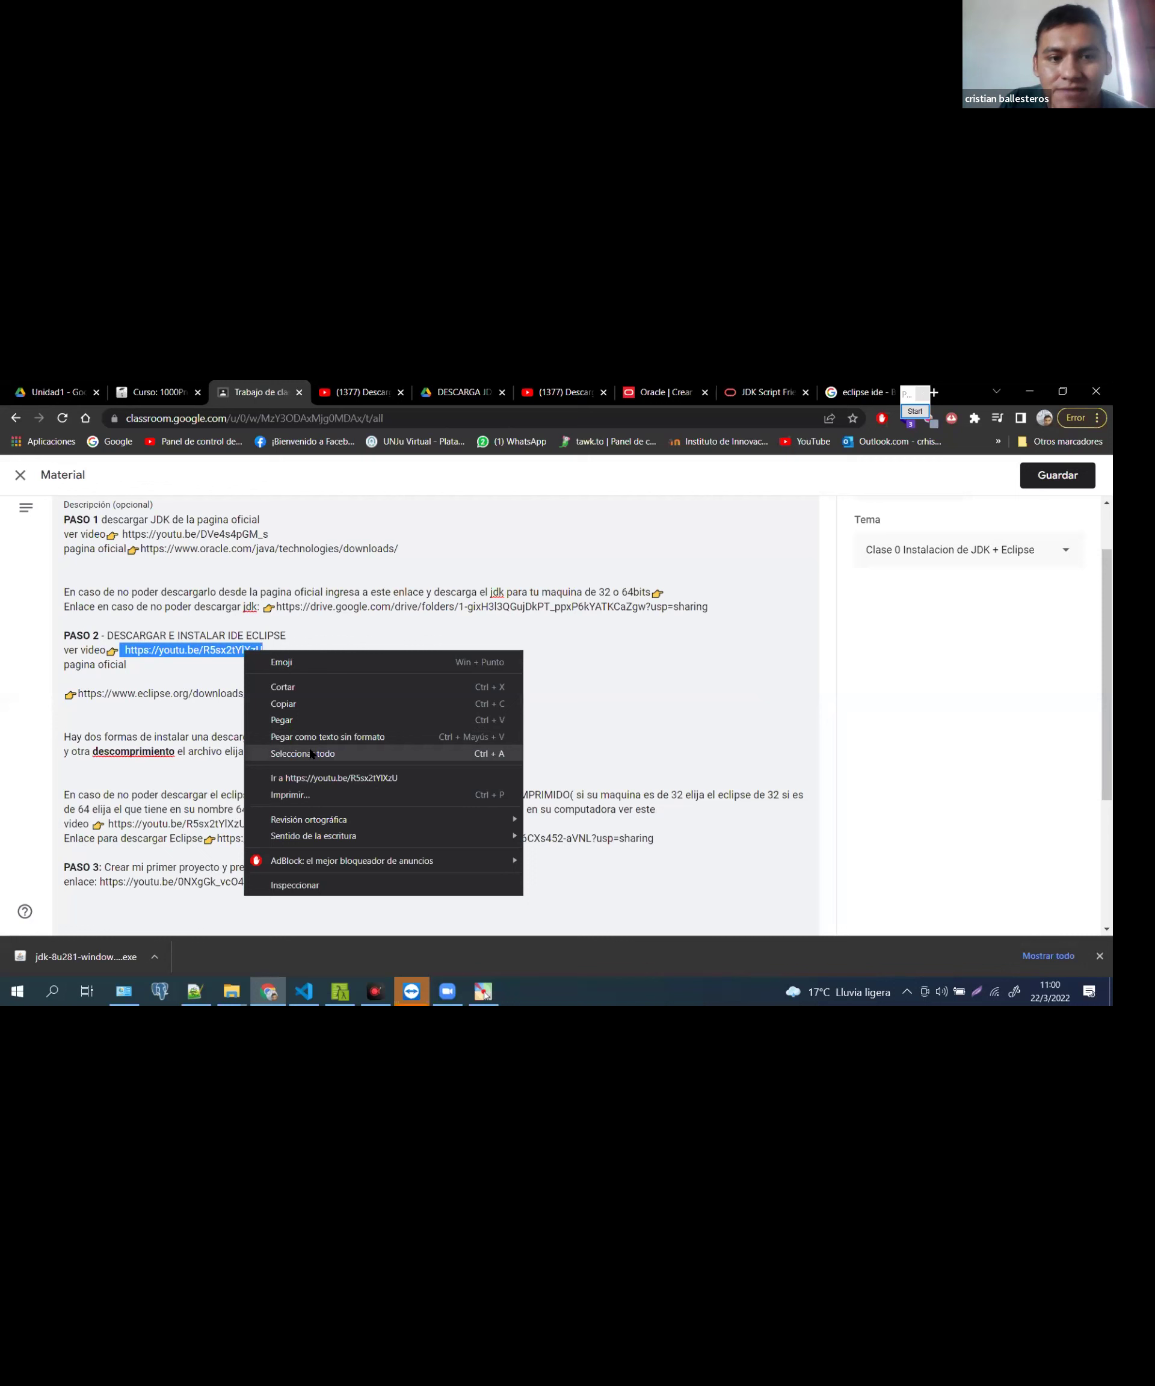
left_click(316, 778)
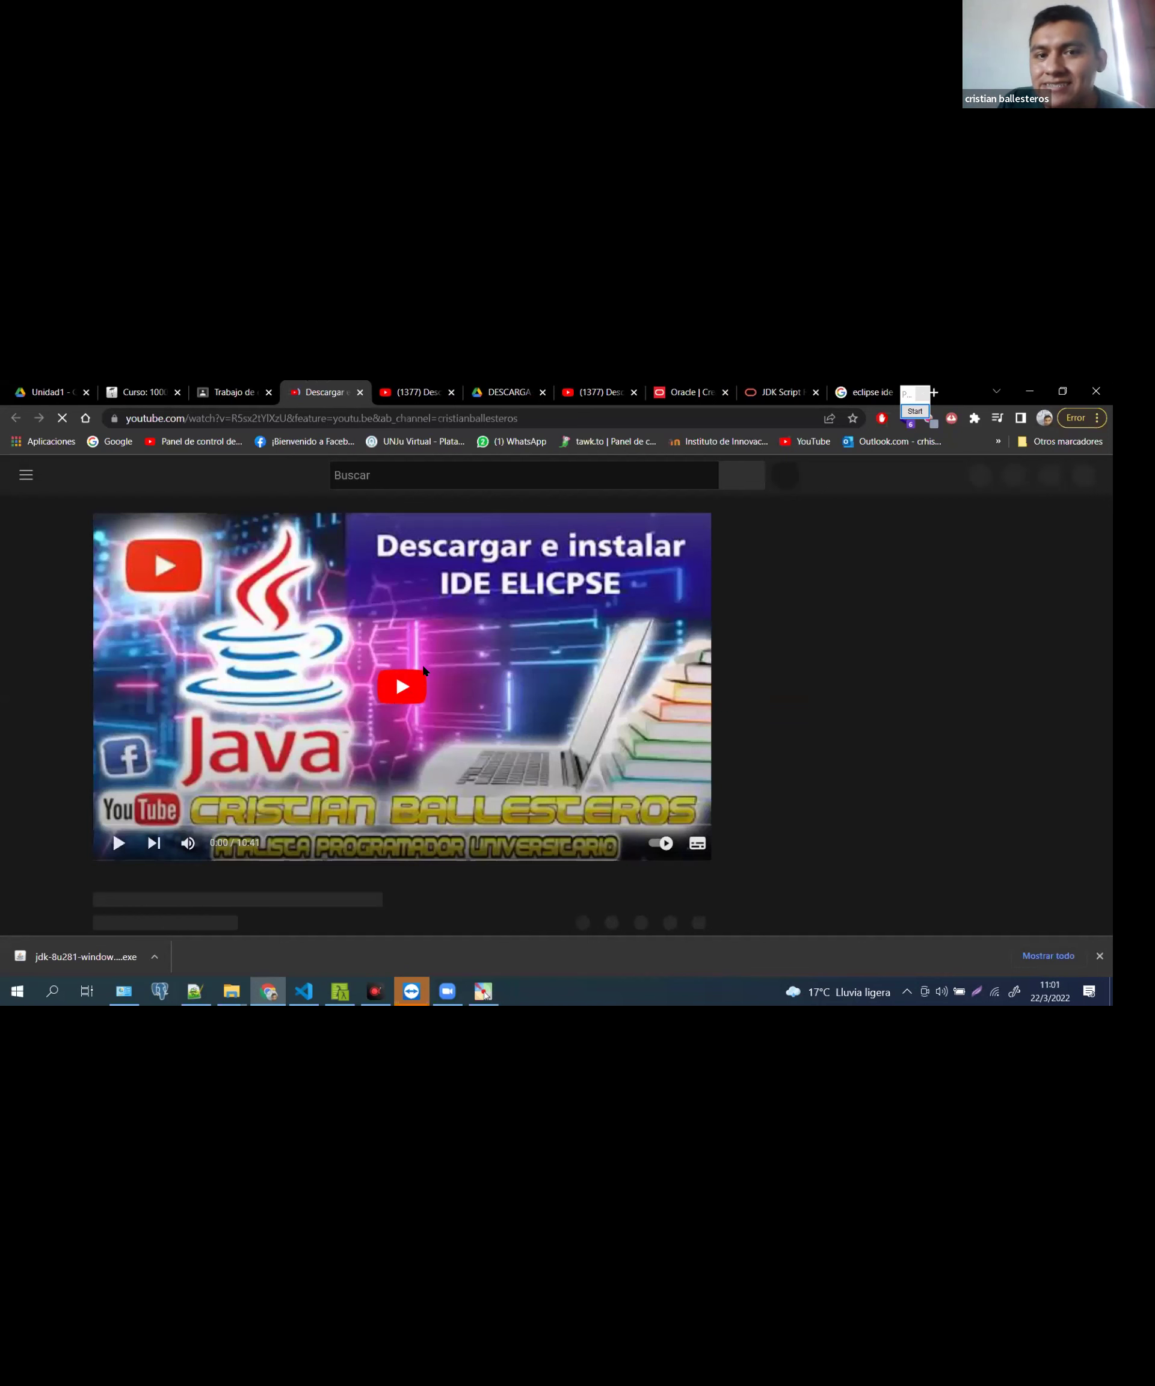
Skim the Eclipse IDE download and installation video from its start to about 10:09 and pause it there
left_click(121, 823)
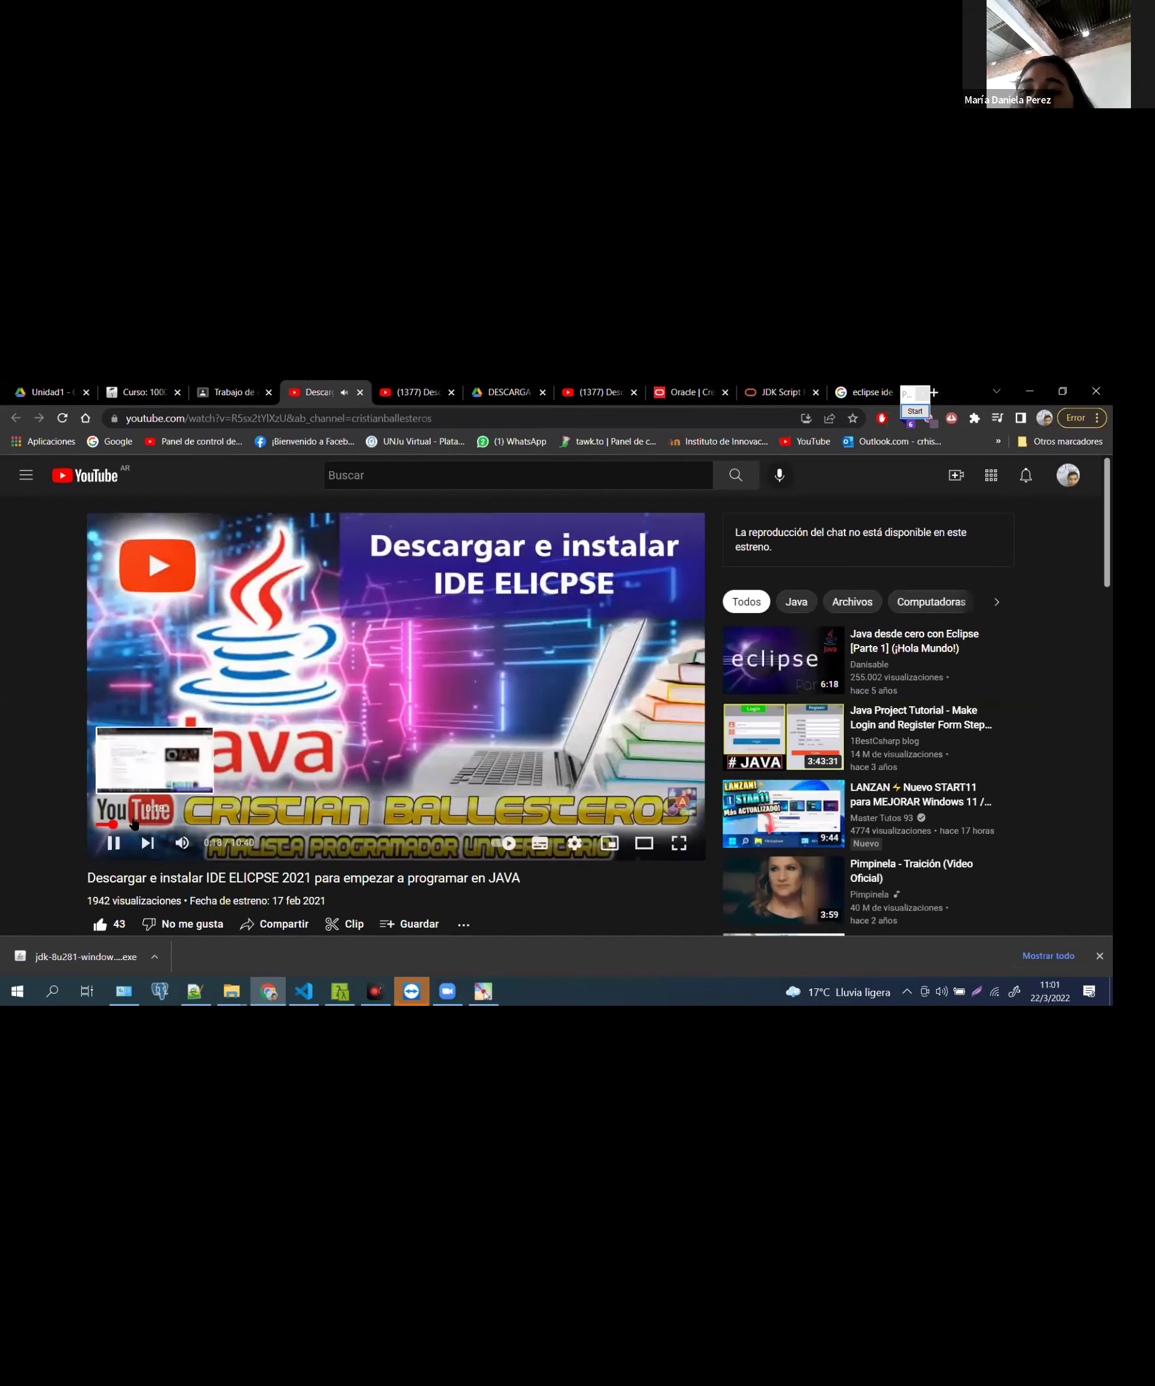
left_click(184, 825)
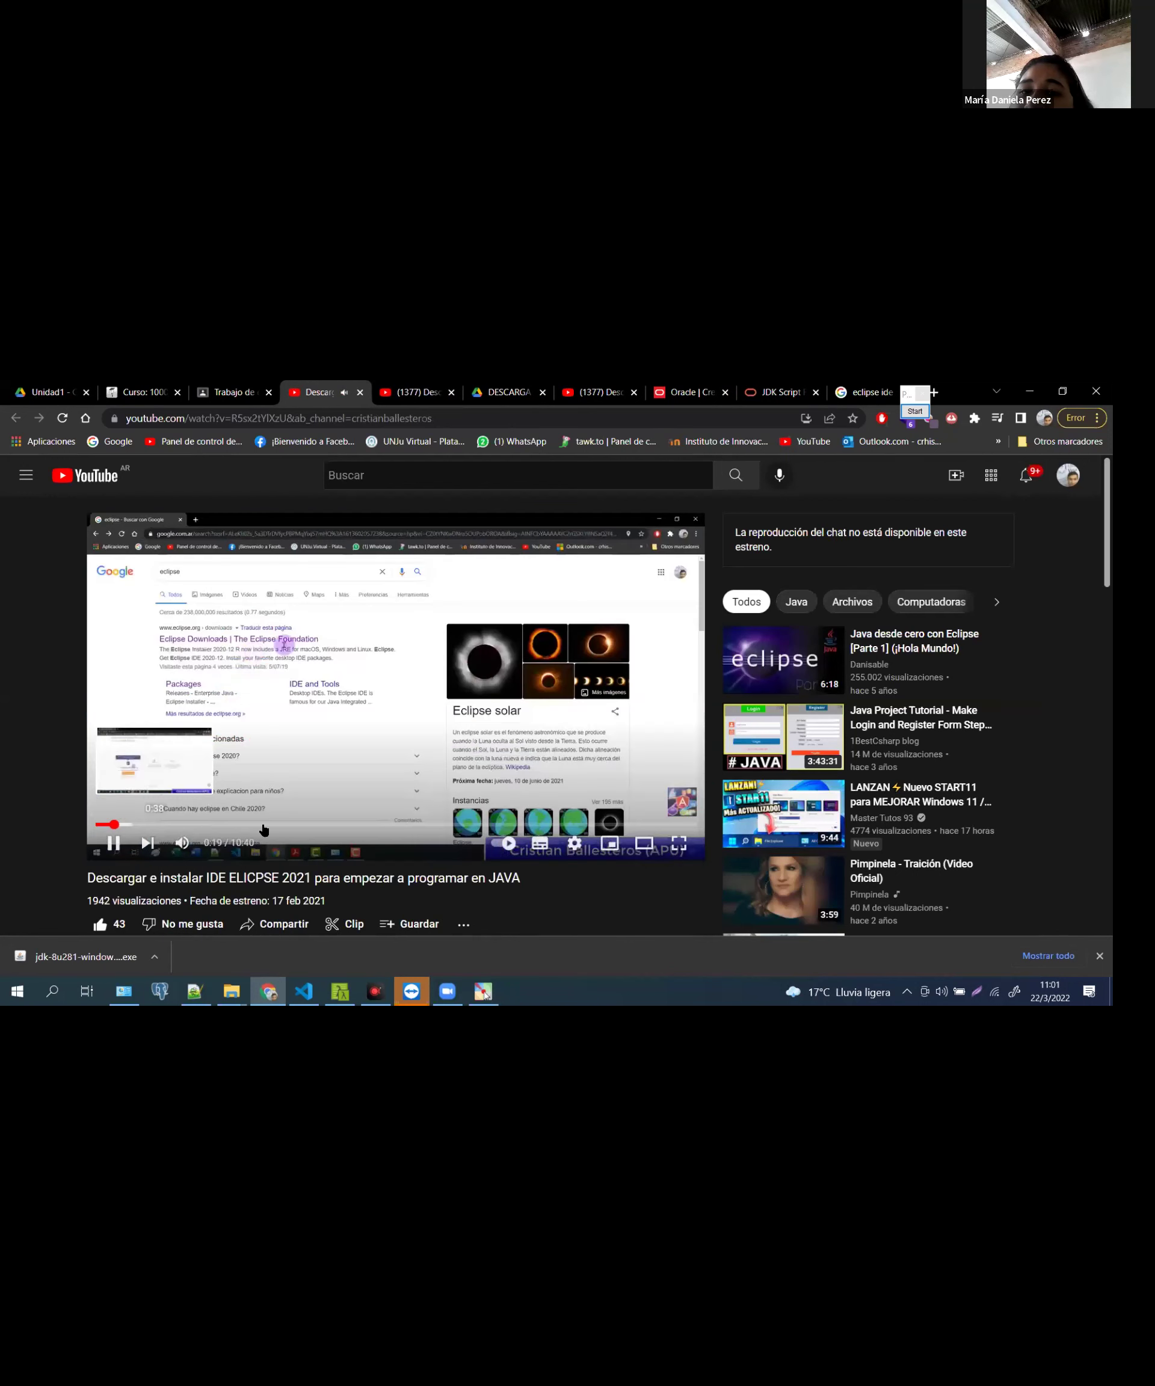
left_click(327, 825)
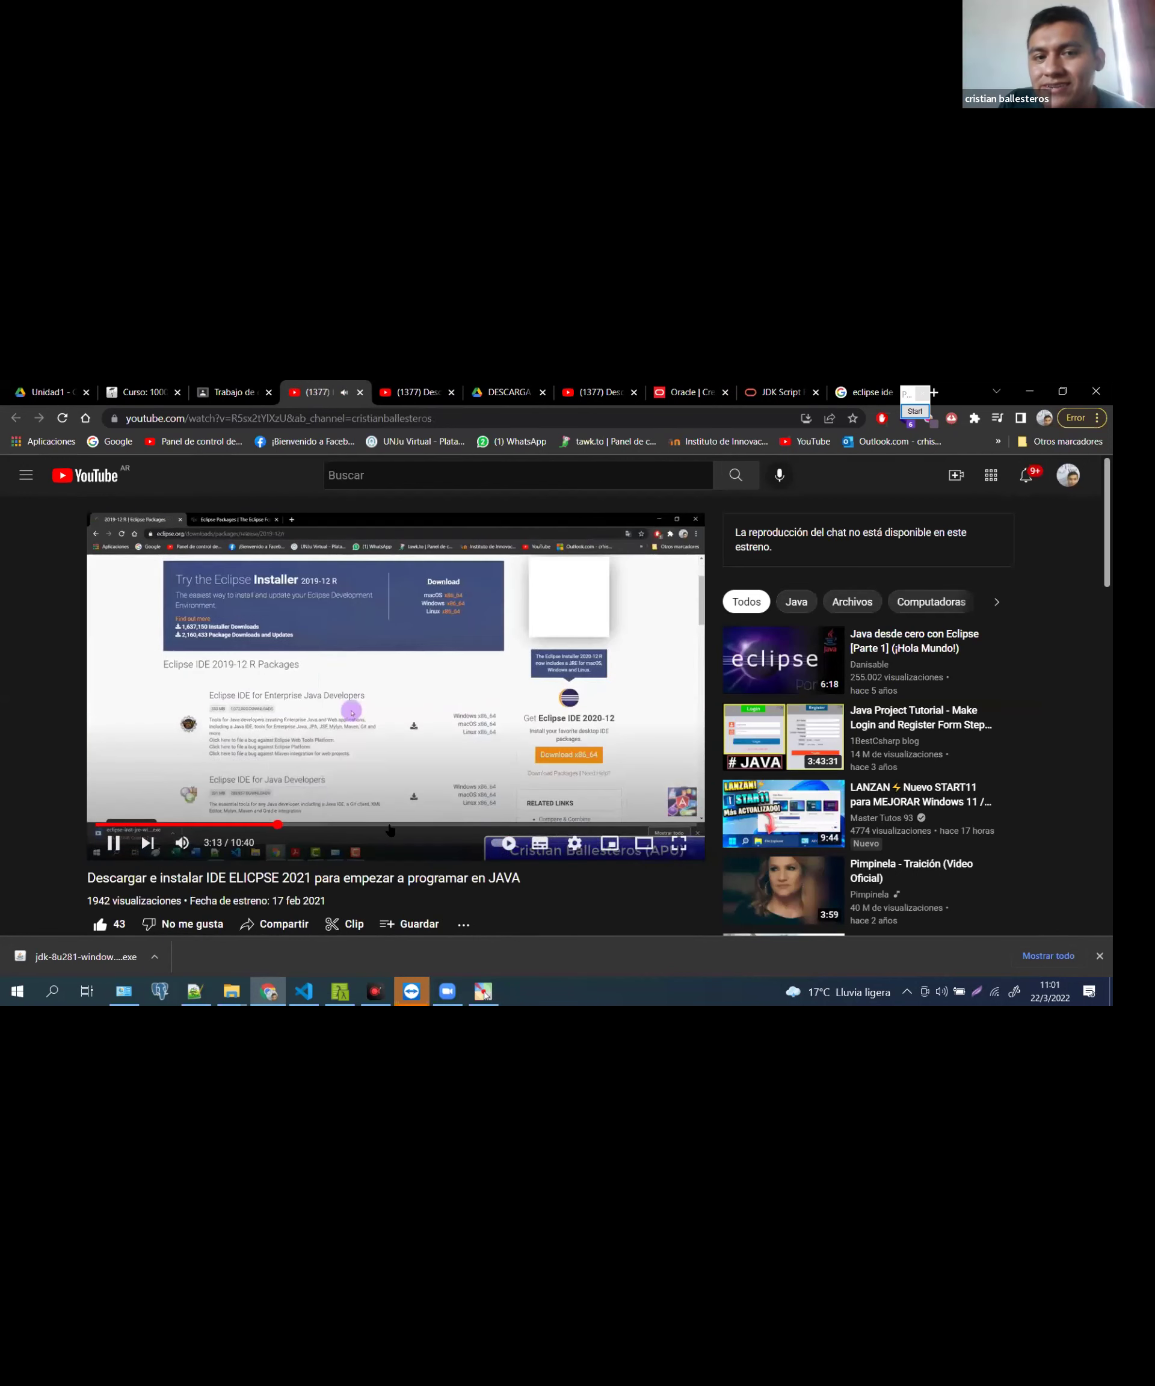
left_click(422, 826)
left_click(434, 826)
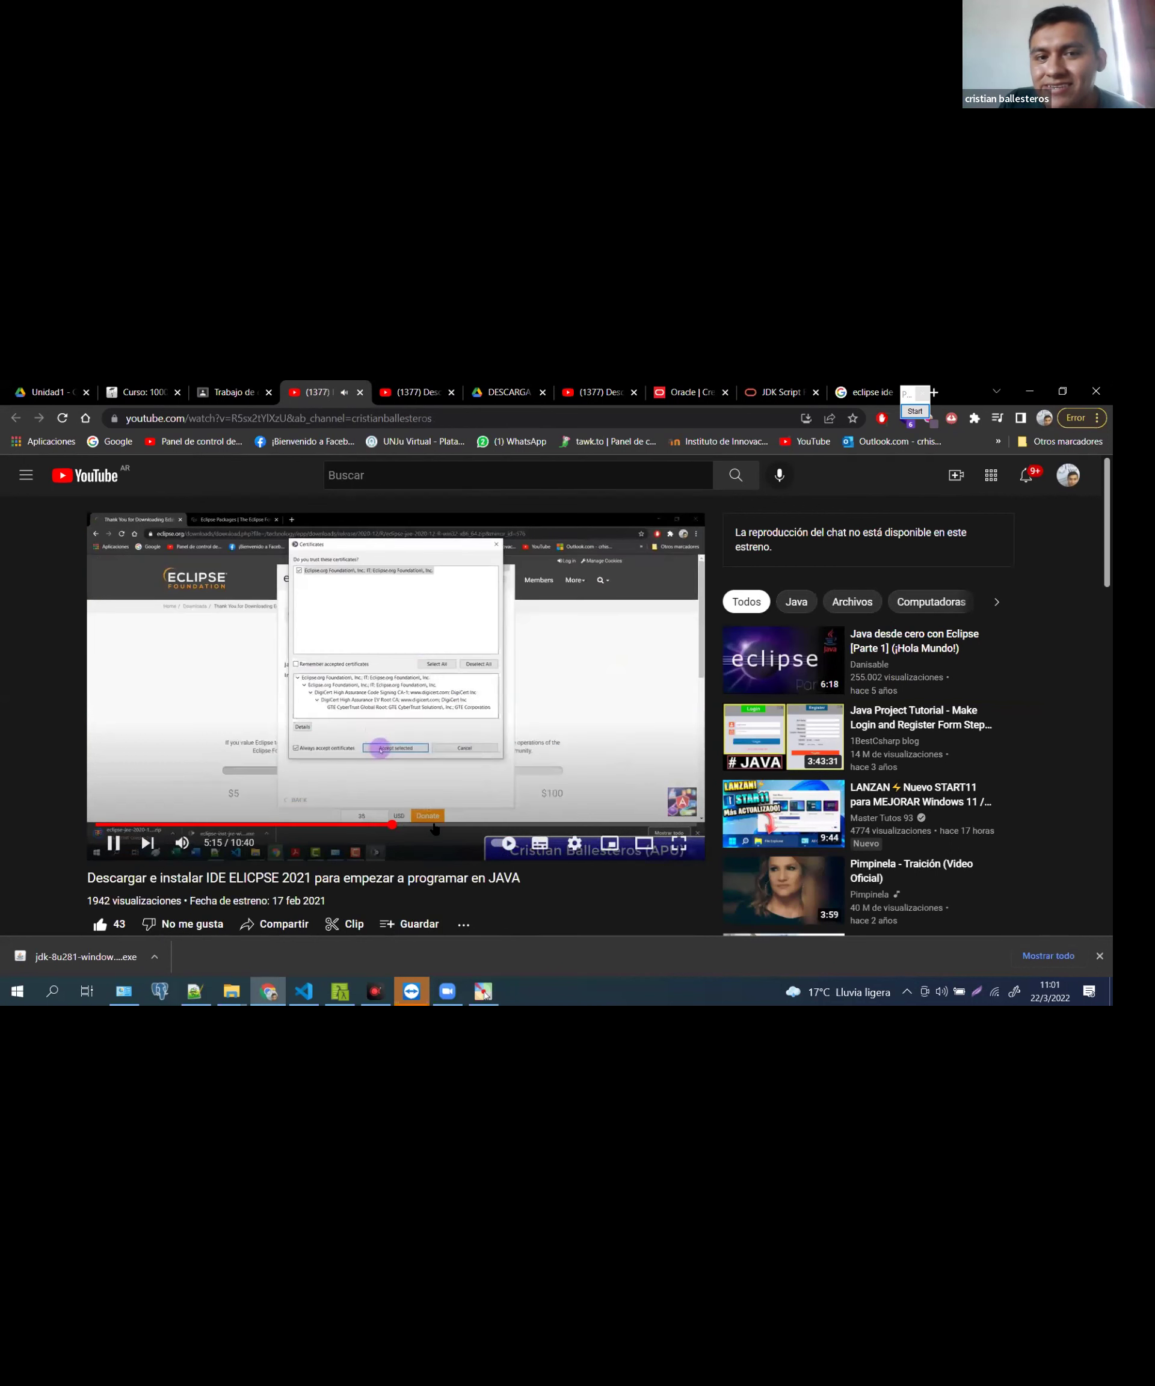
left_click(471, 826)
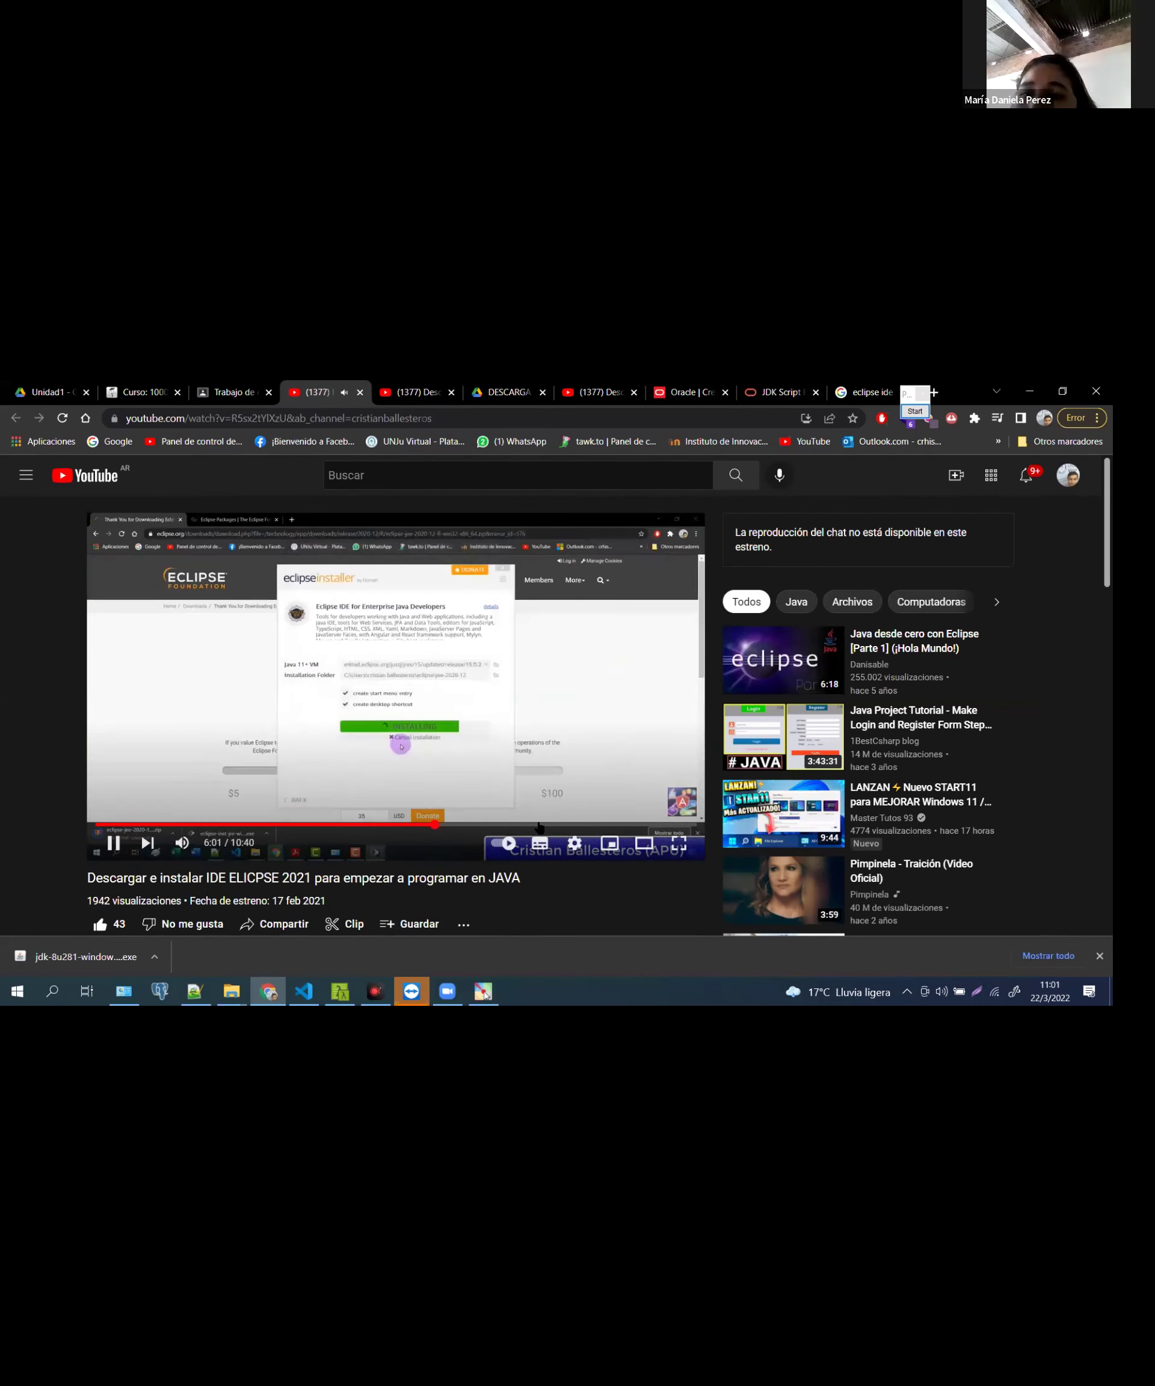
left_click(543, 825)
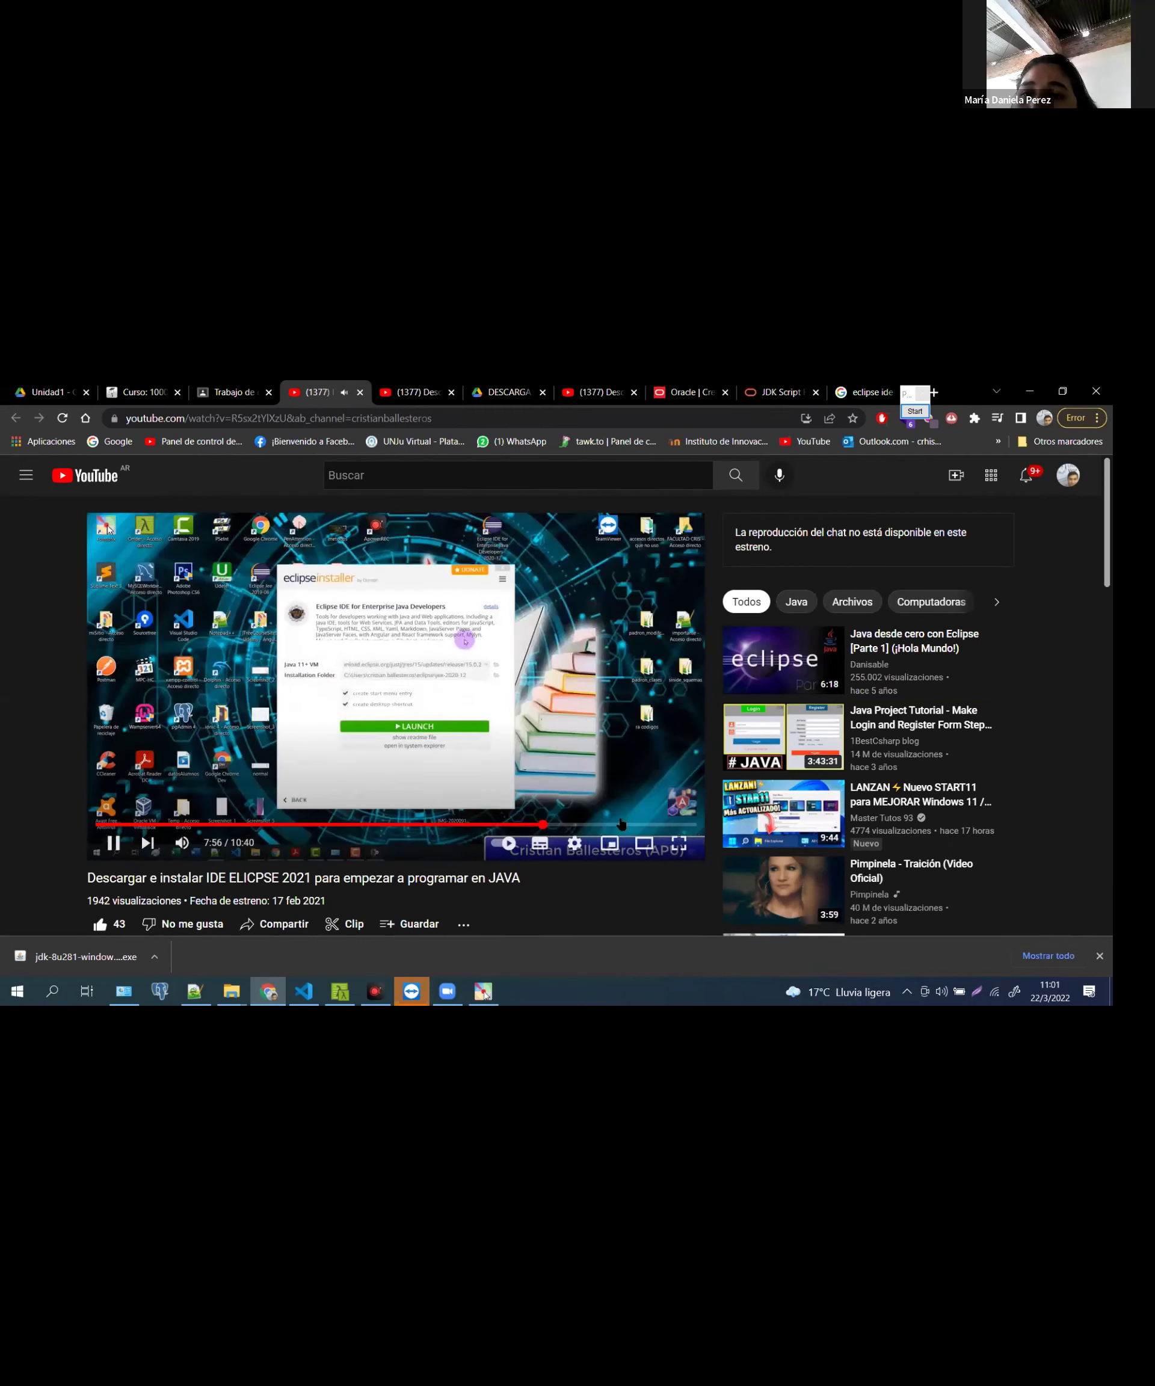
left_click(643, 826)
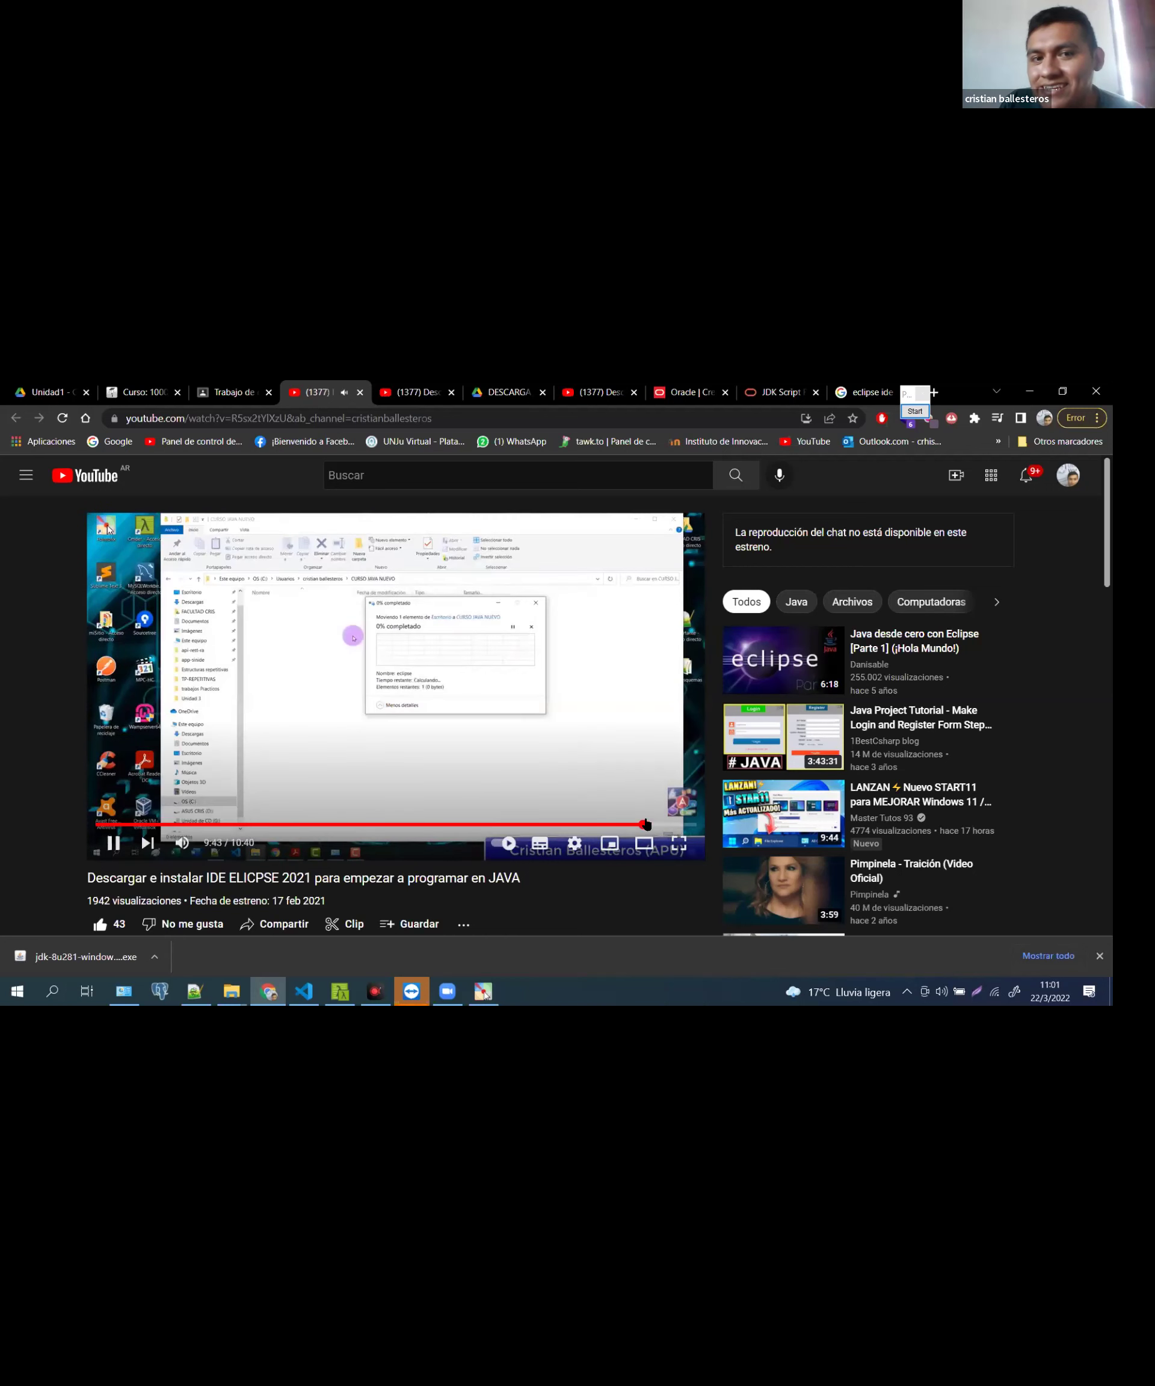
left_click(667, 826)
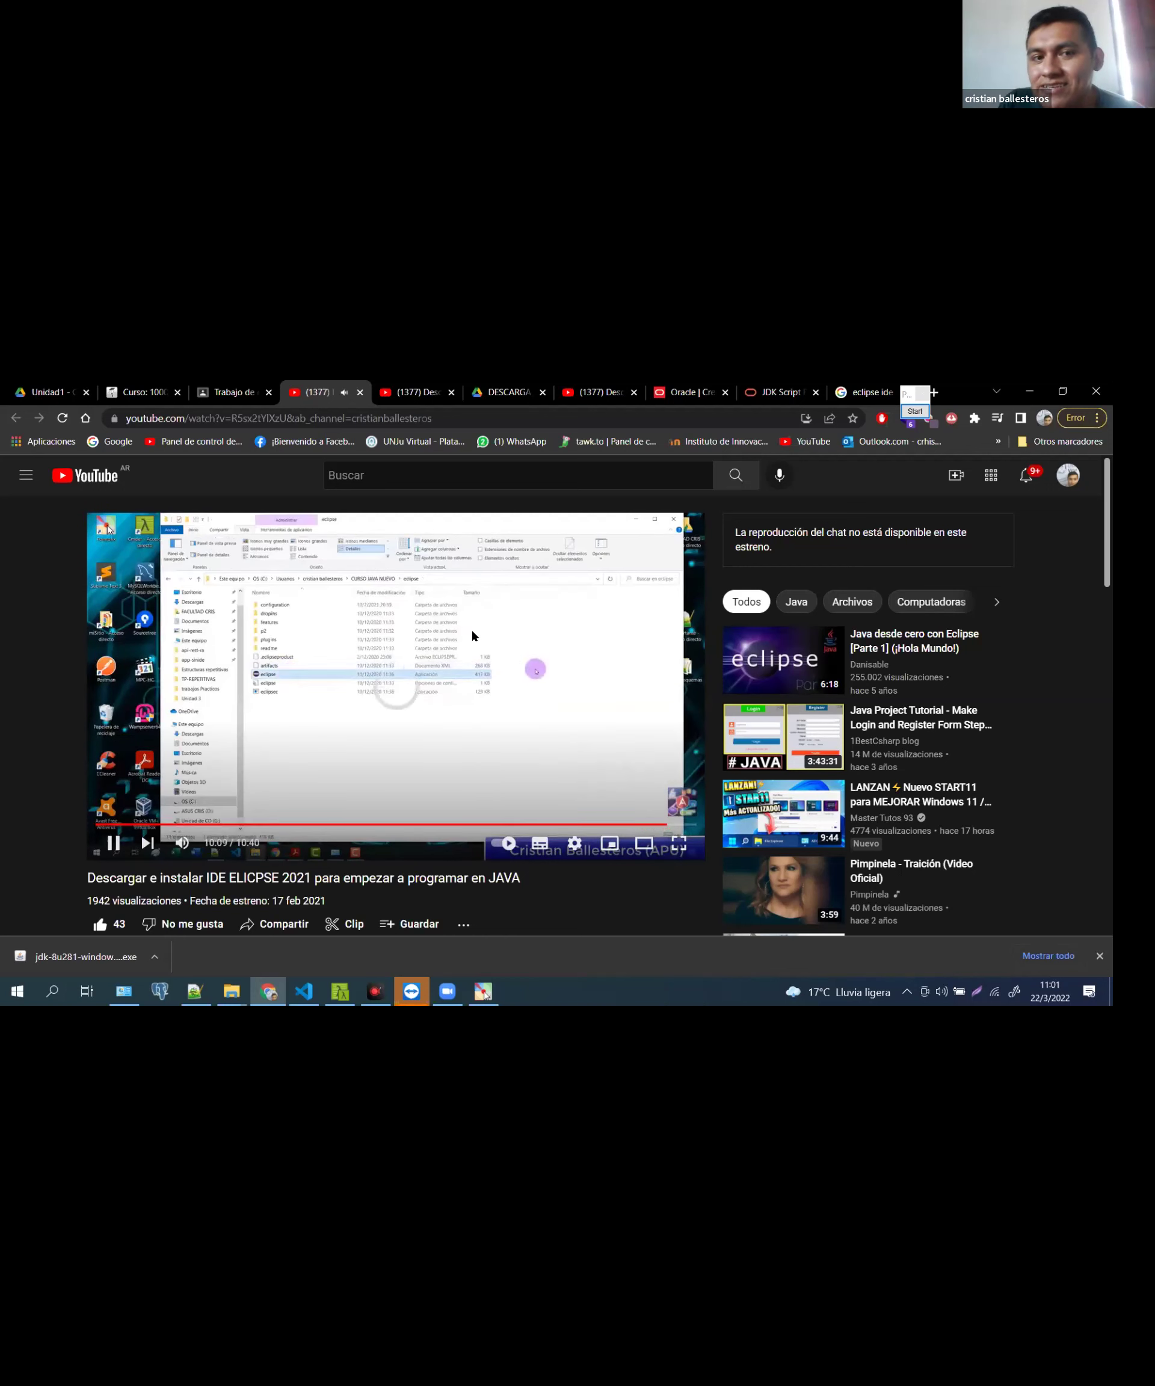
left_click(473, 649)
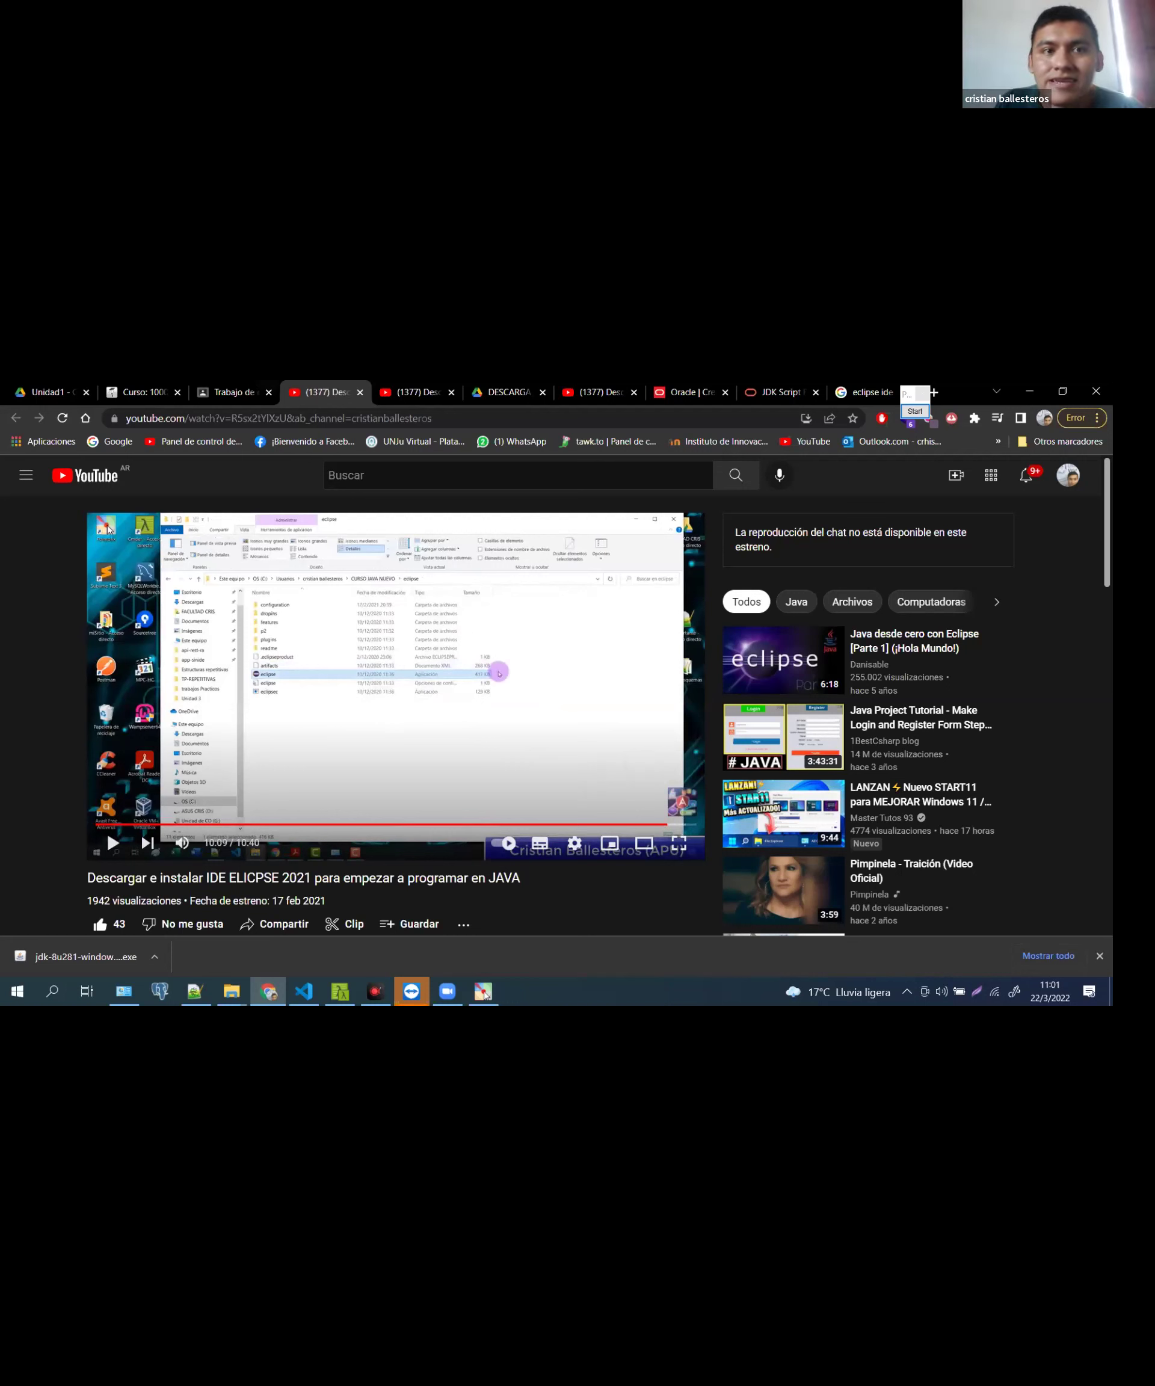
Open the Eclipse Downloads result from eclipse.org in the eclipse ide search results and allow the site's cookies
left_click(779, 392)
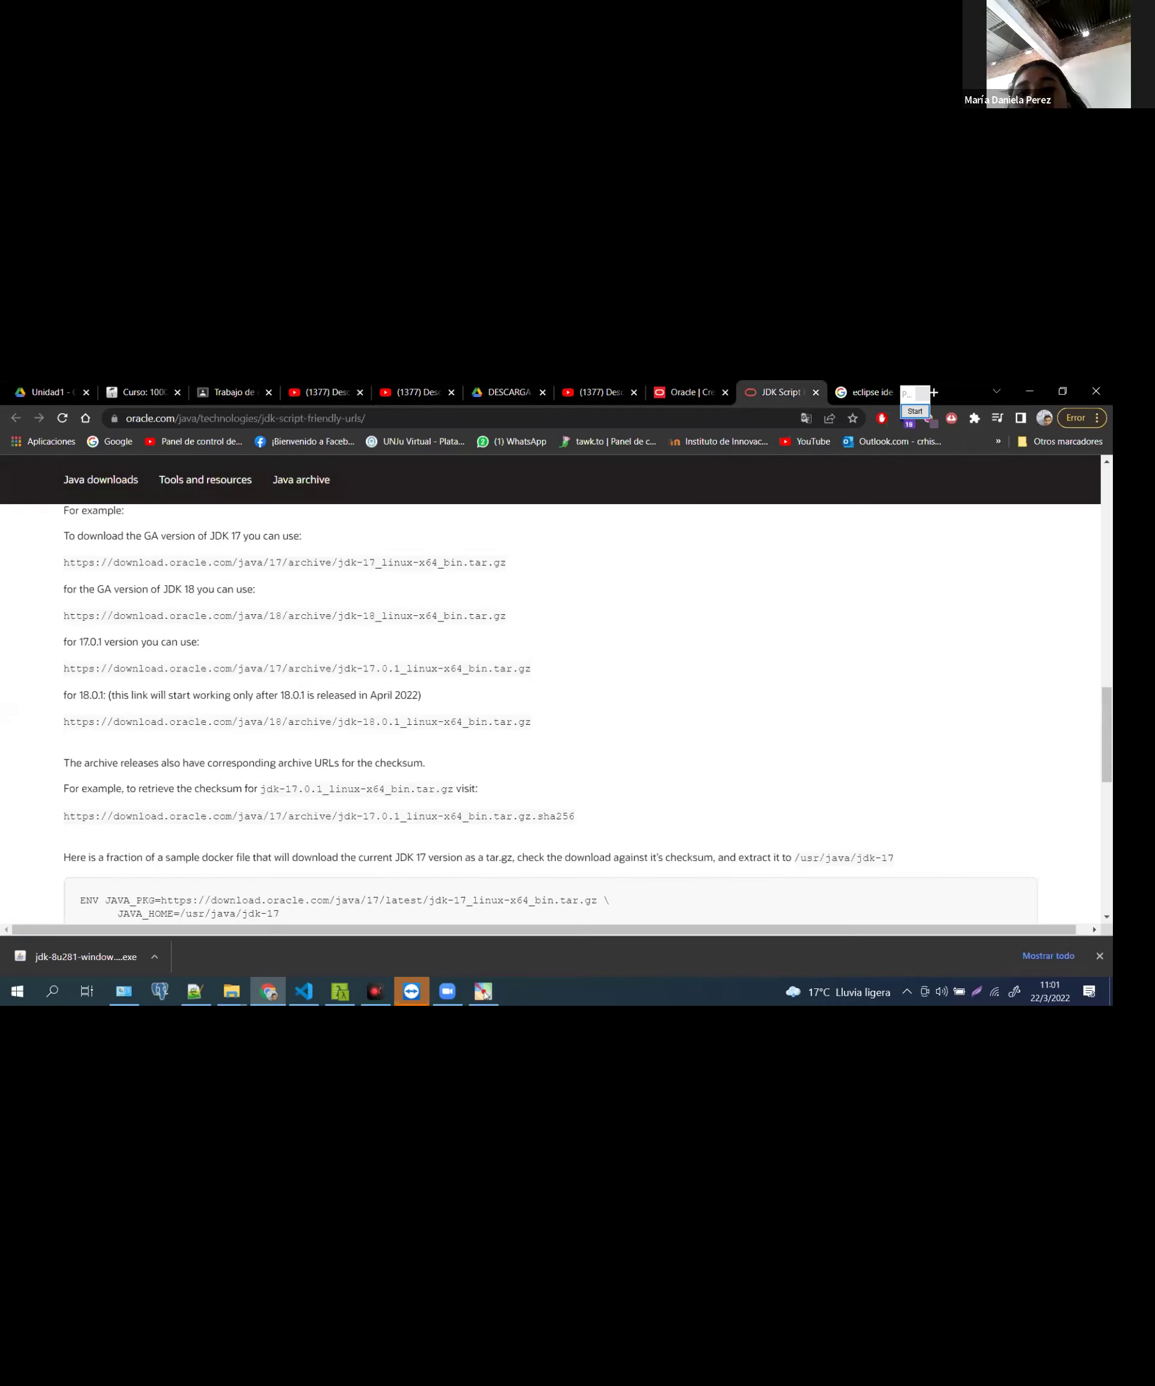
left_click(685, 391)
left_click(866, 392)
scroll(422, 612, "up", 3)
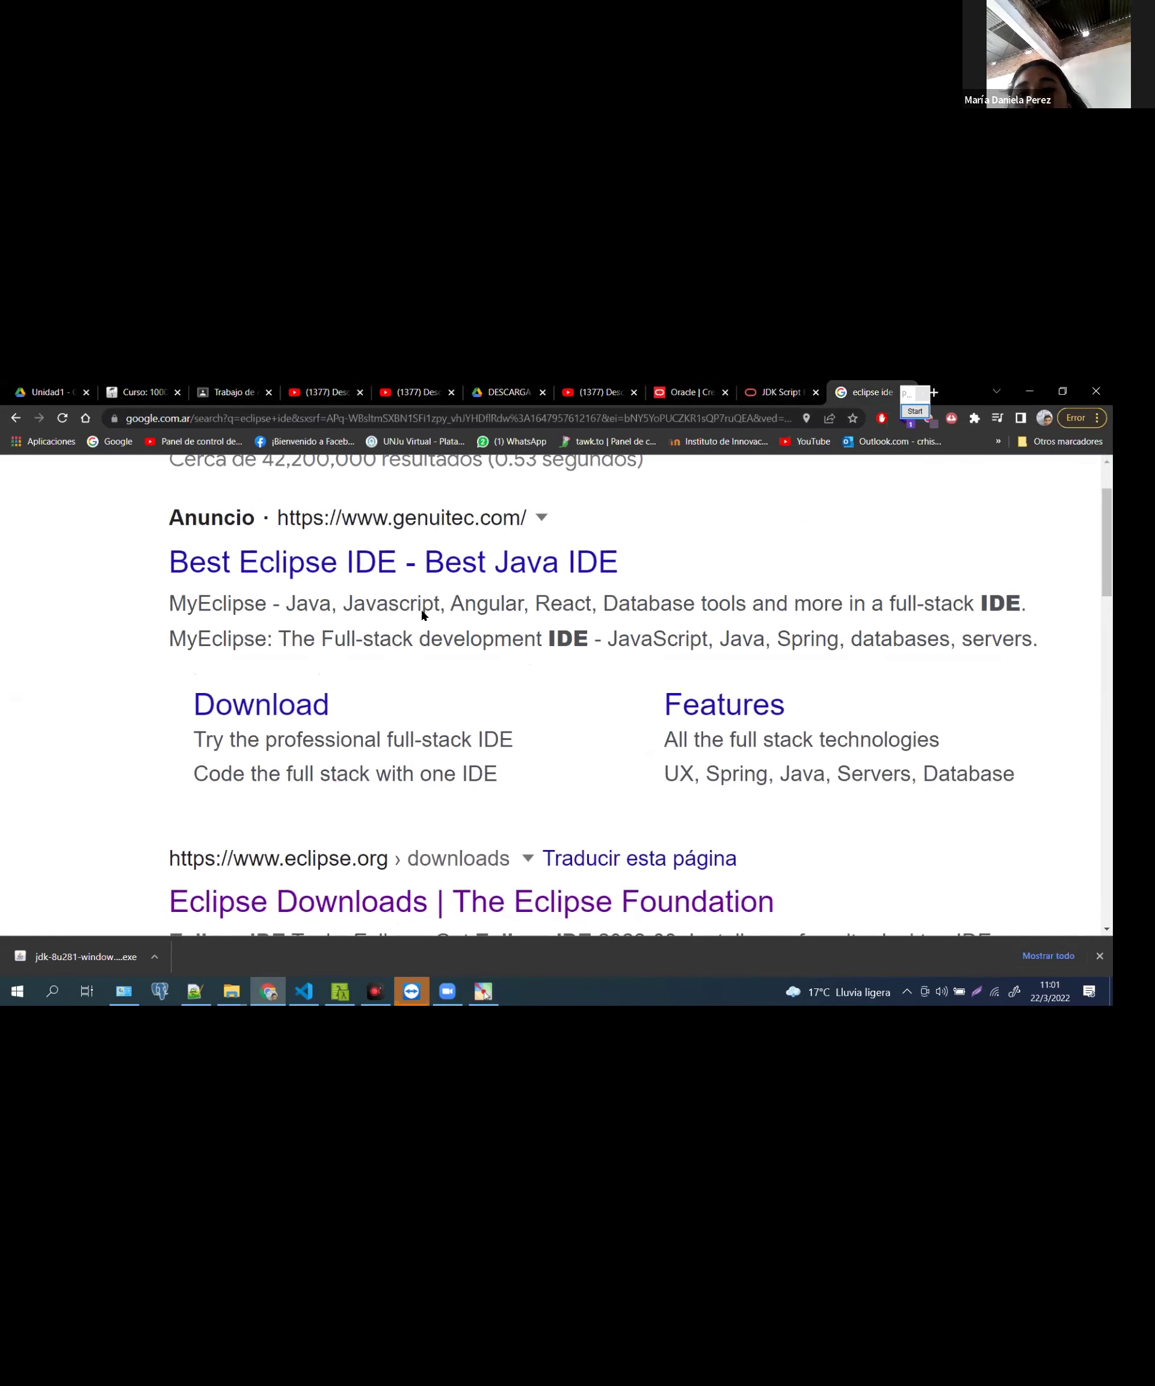
scroll(478, 699, "down", 3)
key("ctrl+minus")
key("ctrl+minus")
key("ctrl+minus")
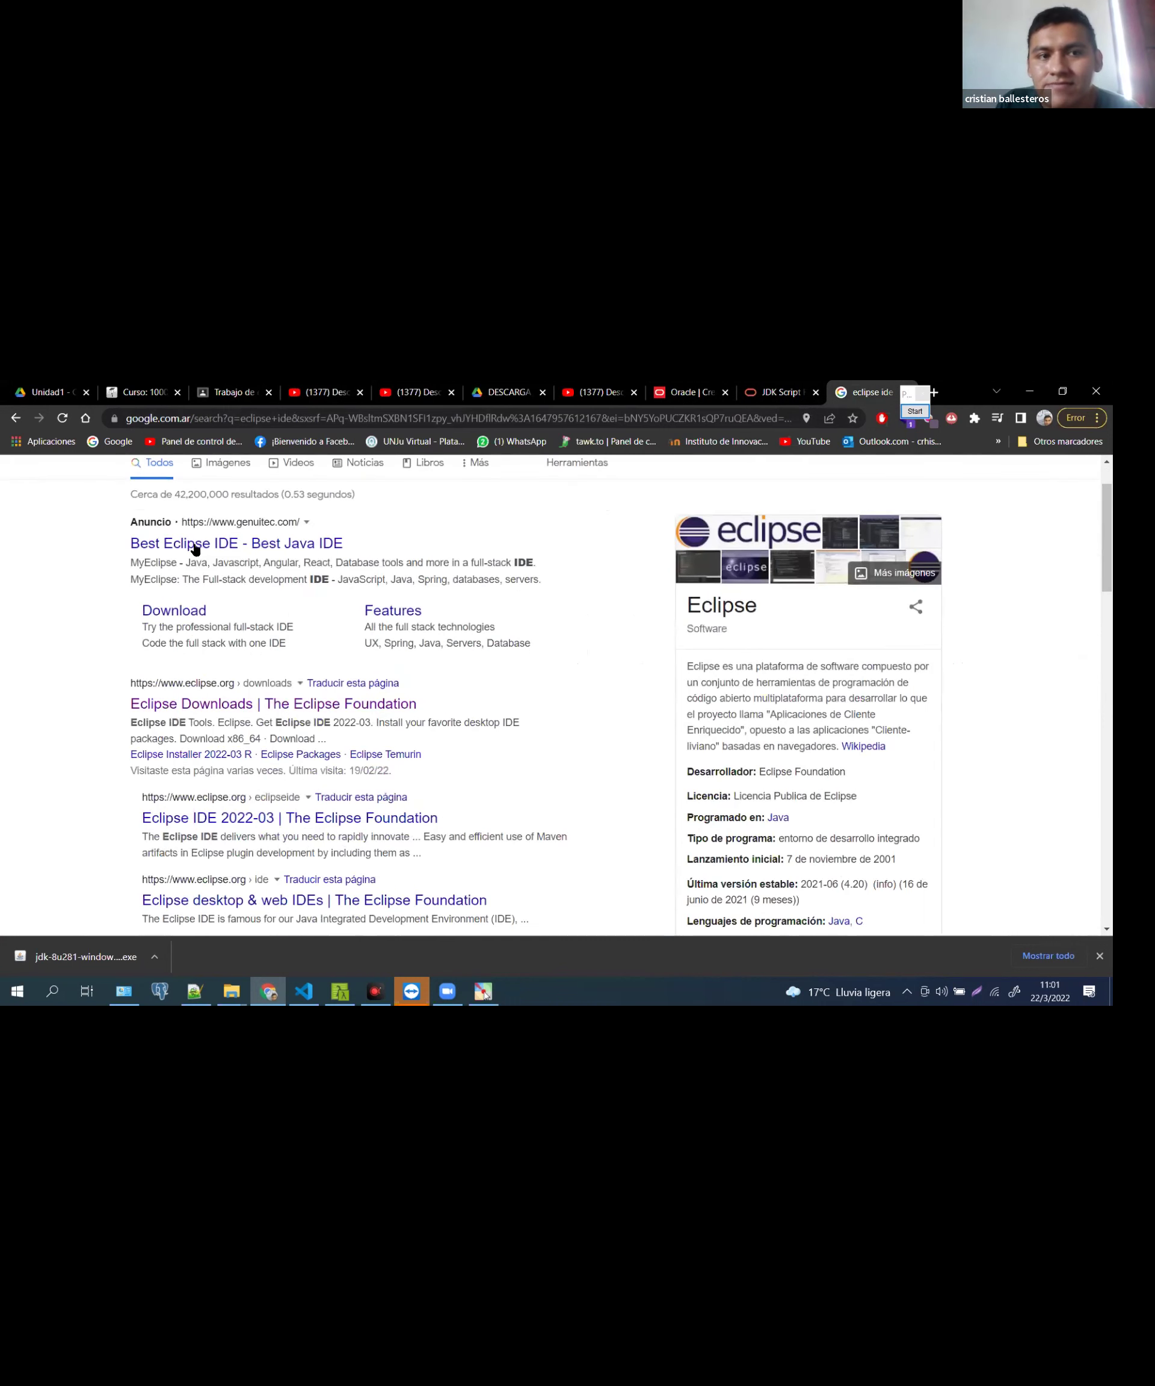
scroll(189, 555, "down", 2)
key("ctrl+plus")
left_click(187, 555)
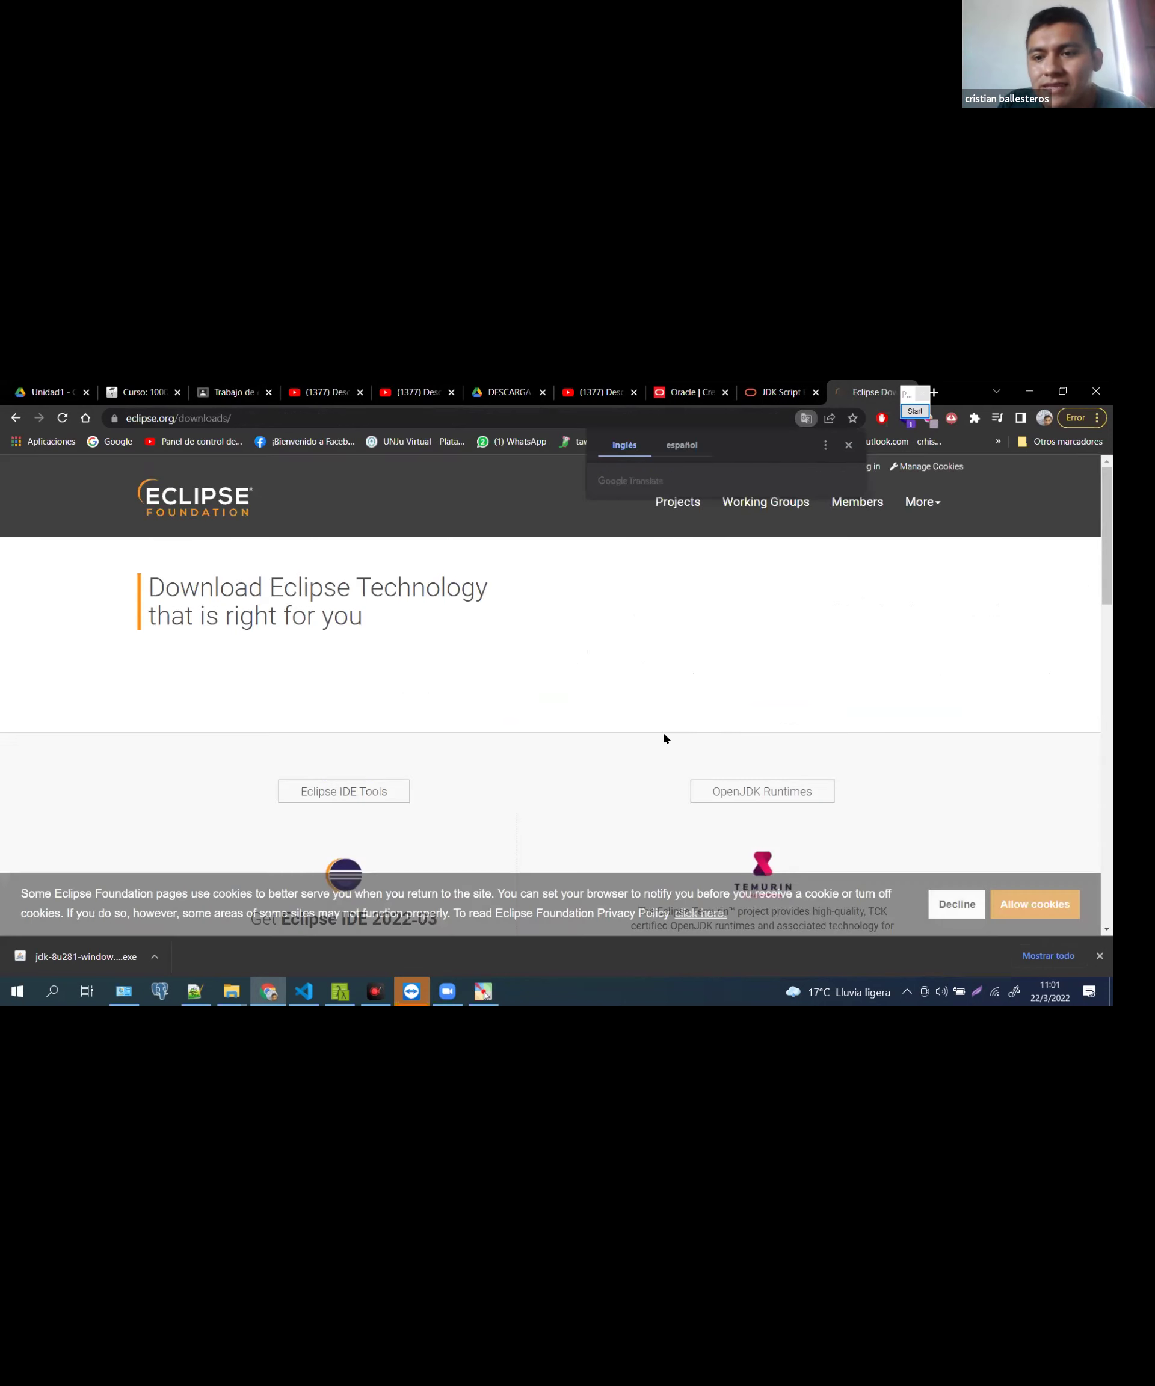
left_click(1036, 905)
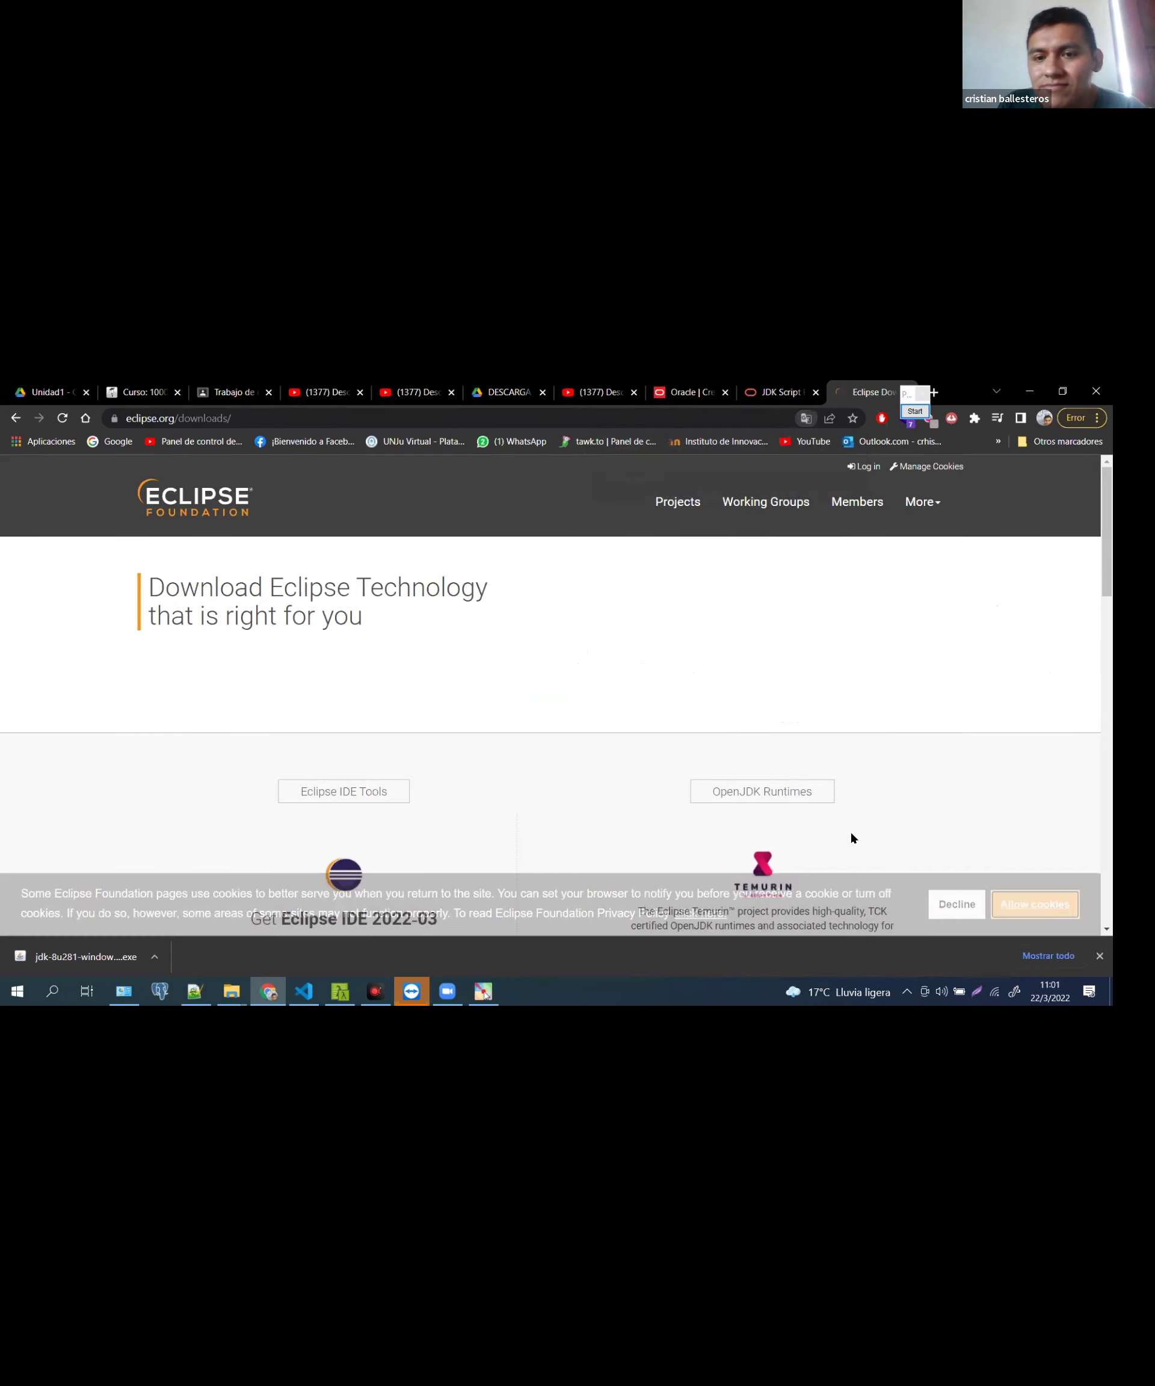
Circle the Get Eclipse IDE 2022-03 block in red and mark its Download x86_64 button with an arrow and underline
scroll(607, 685, "down", 2)
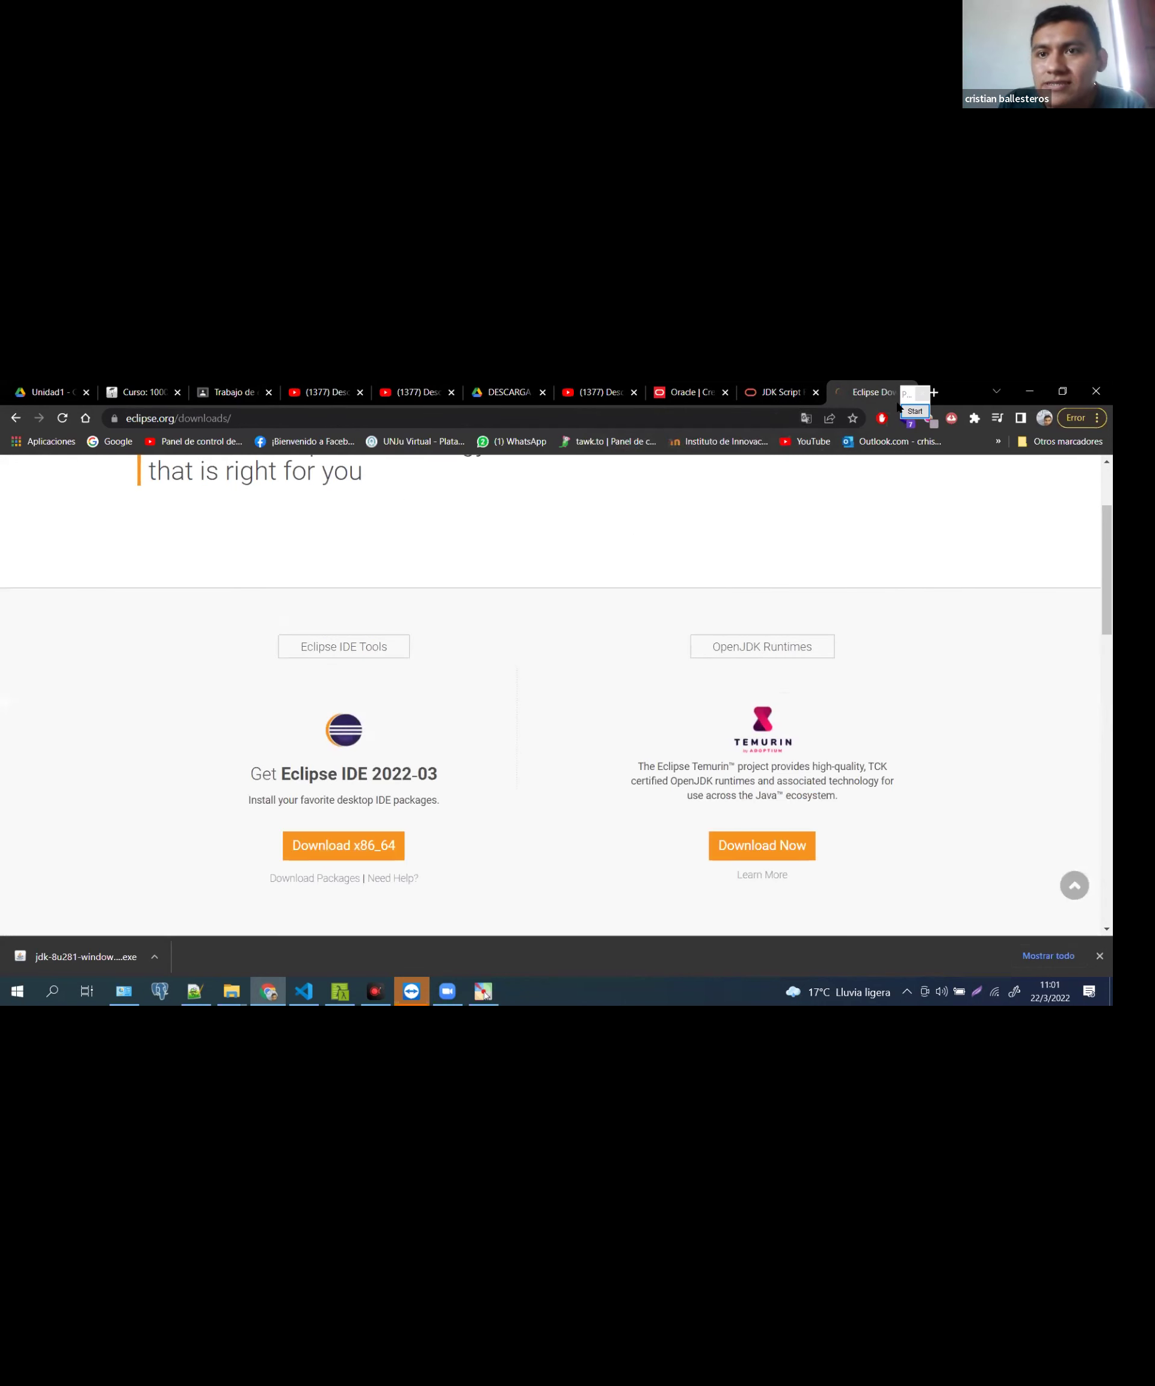
mouse_move(459, 710)
left_mouse_down()
mouse_move(349, 671)
mouse_move(495, 885)
left_mouse_up()
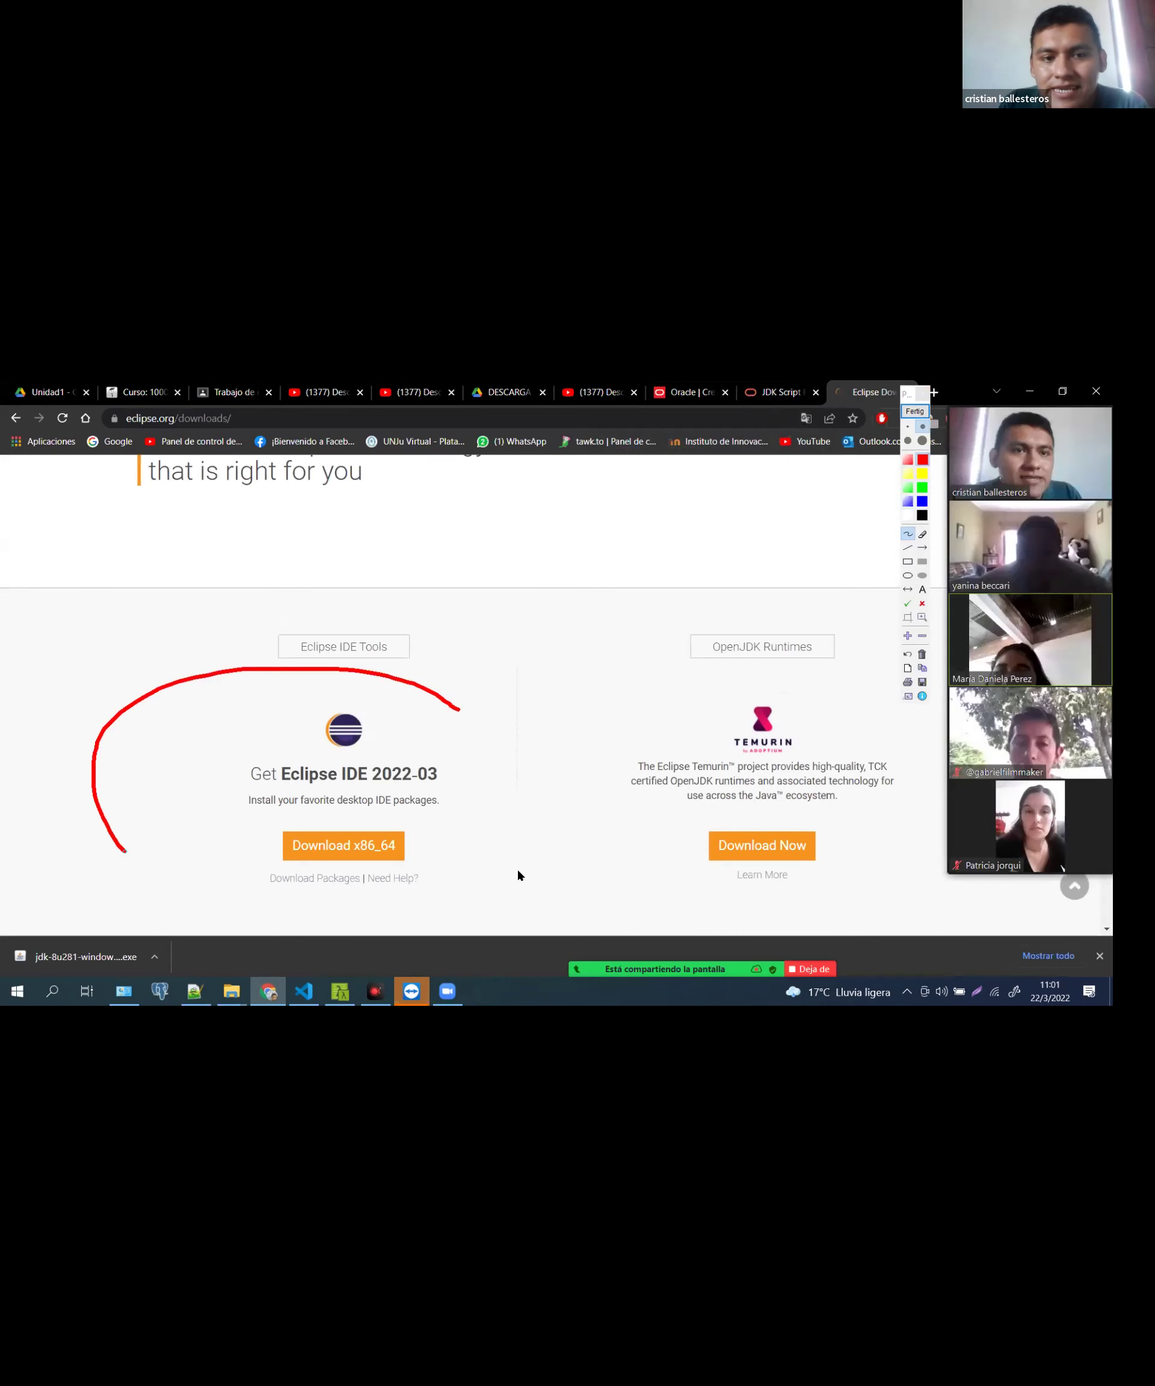
mouse_move(363, 636)
left_mouse_down()
mouse_move(506, 882)
mouse_move(421, 829)
mouse_move(429, 844)
left_mouse_up()
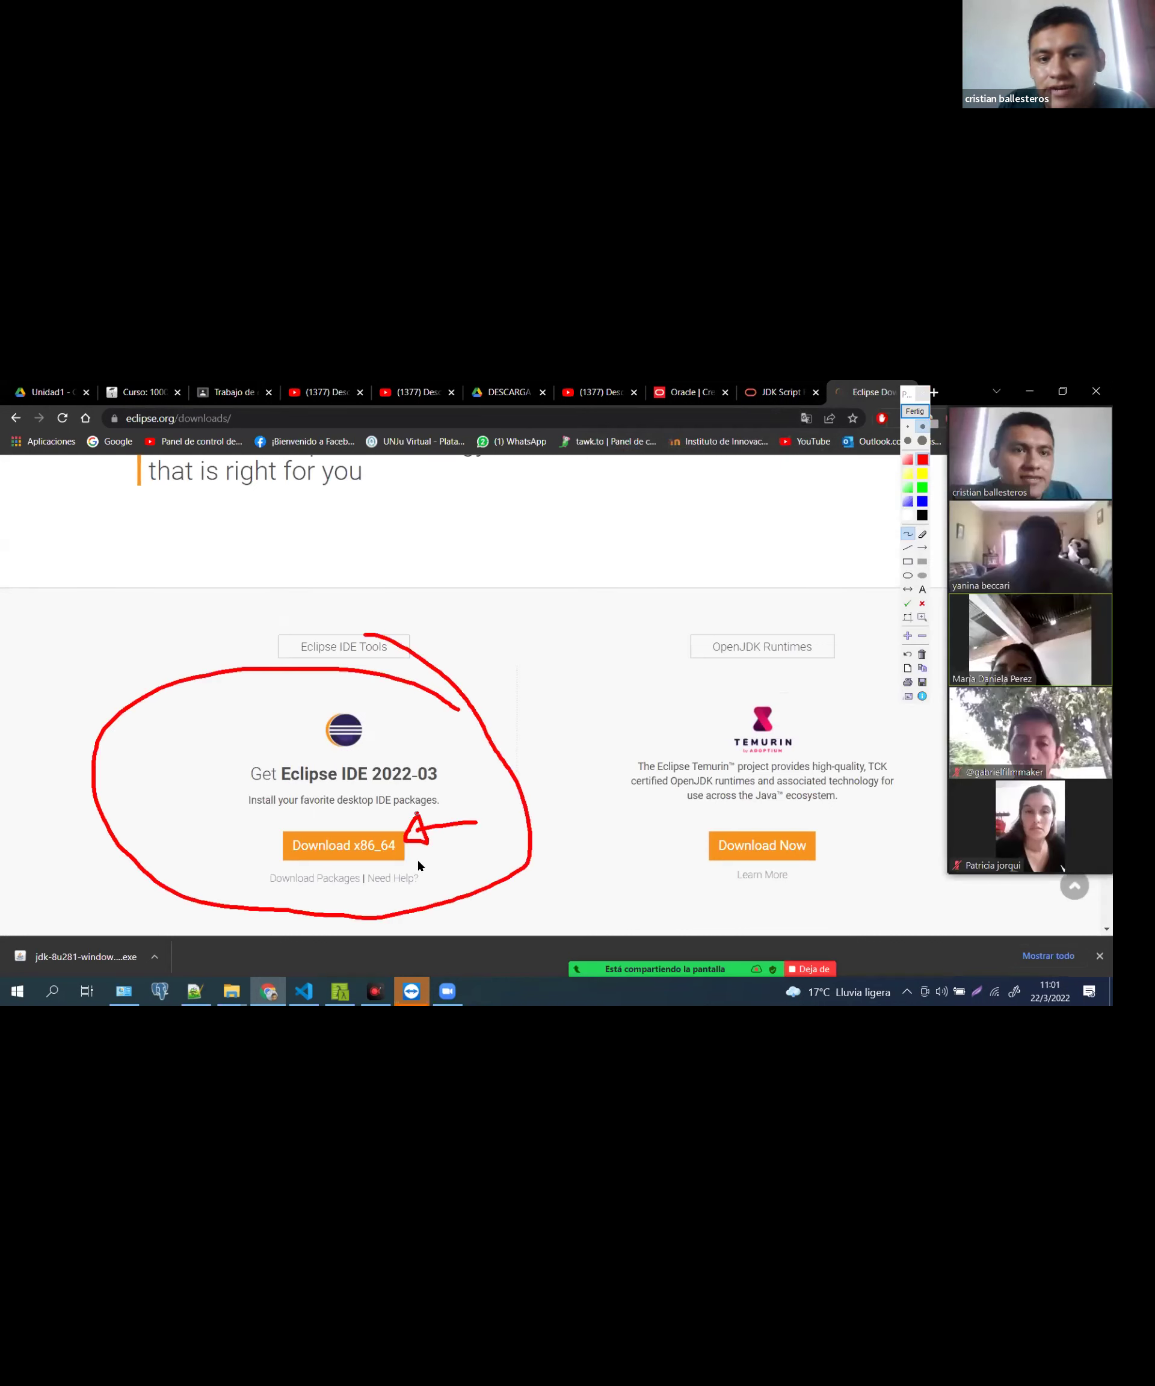
left_click_drag(322, 865, 406, 862)
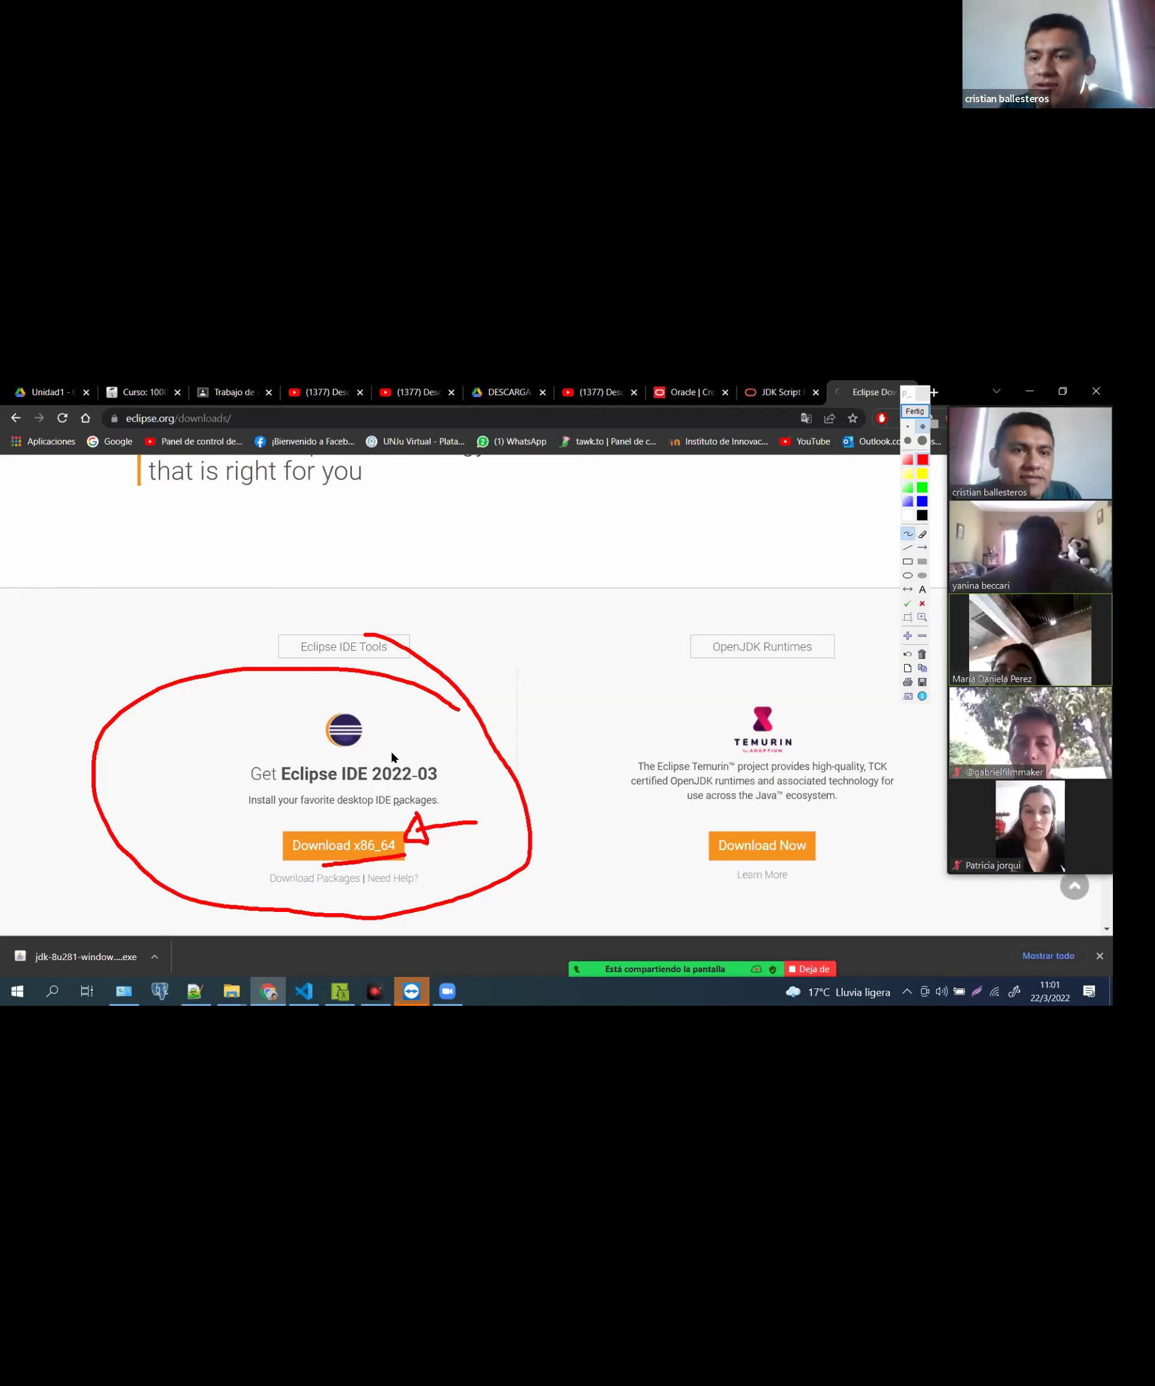
Handwrite the note 86 → 32 in red above the download blocks and mark the x86_64 label
left_click_drag(555, 586, 566, 623)
mouse_move(624, 517)
left_mouse_down()
mouse_move(601, 595)
mouse_move(610, 585)
left_mouse_up()
mouse_move(655, 556)
left_mouse_down()
mouse_move(692, 543)
mouse_move(680, 558)
mouse_move(749, 514)
mouse_move(741, 532)
left_mouse_up()
mouse_move(761, 496)
left_mouse_down()
mouse_move(792, 527)
mouse_move(809, 512)
left_mouse_up()
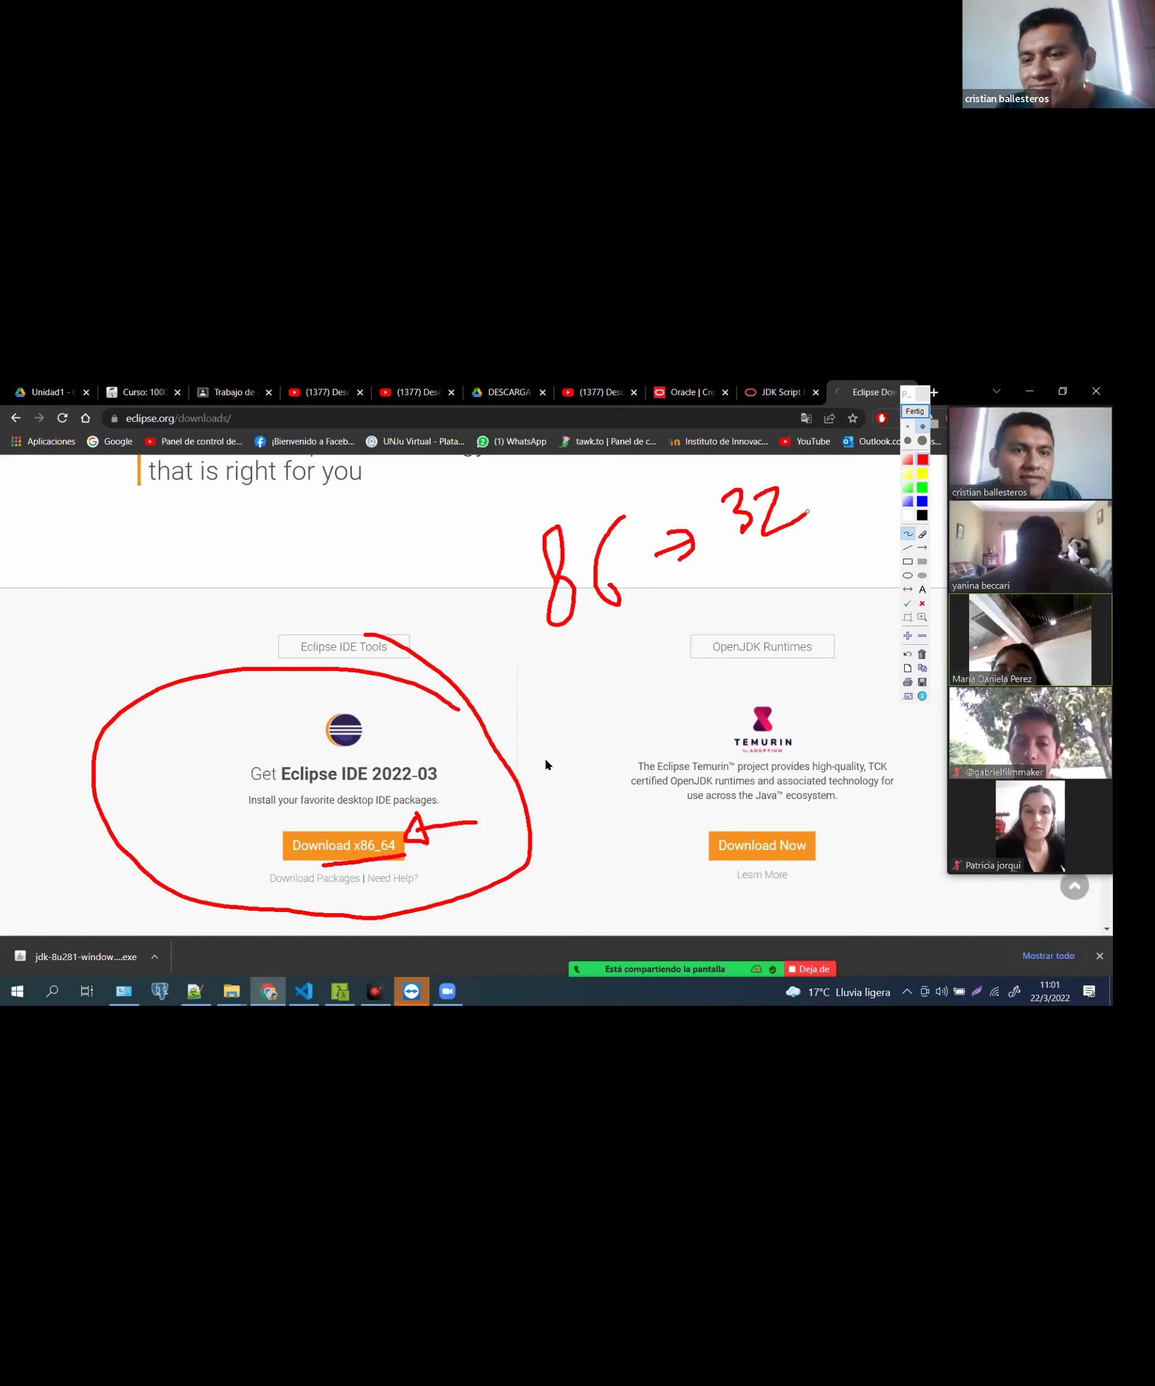
left_click_drag(368, 852, 404, 856)
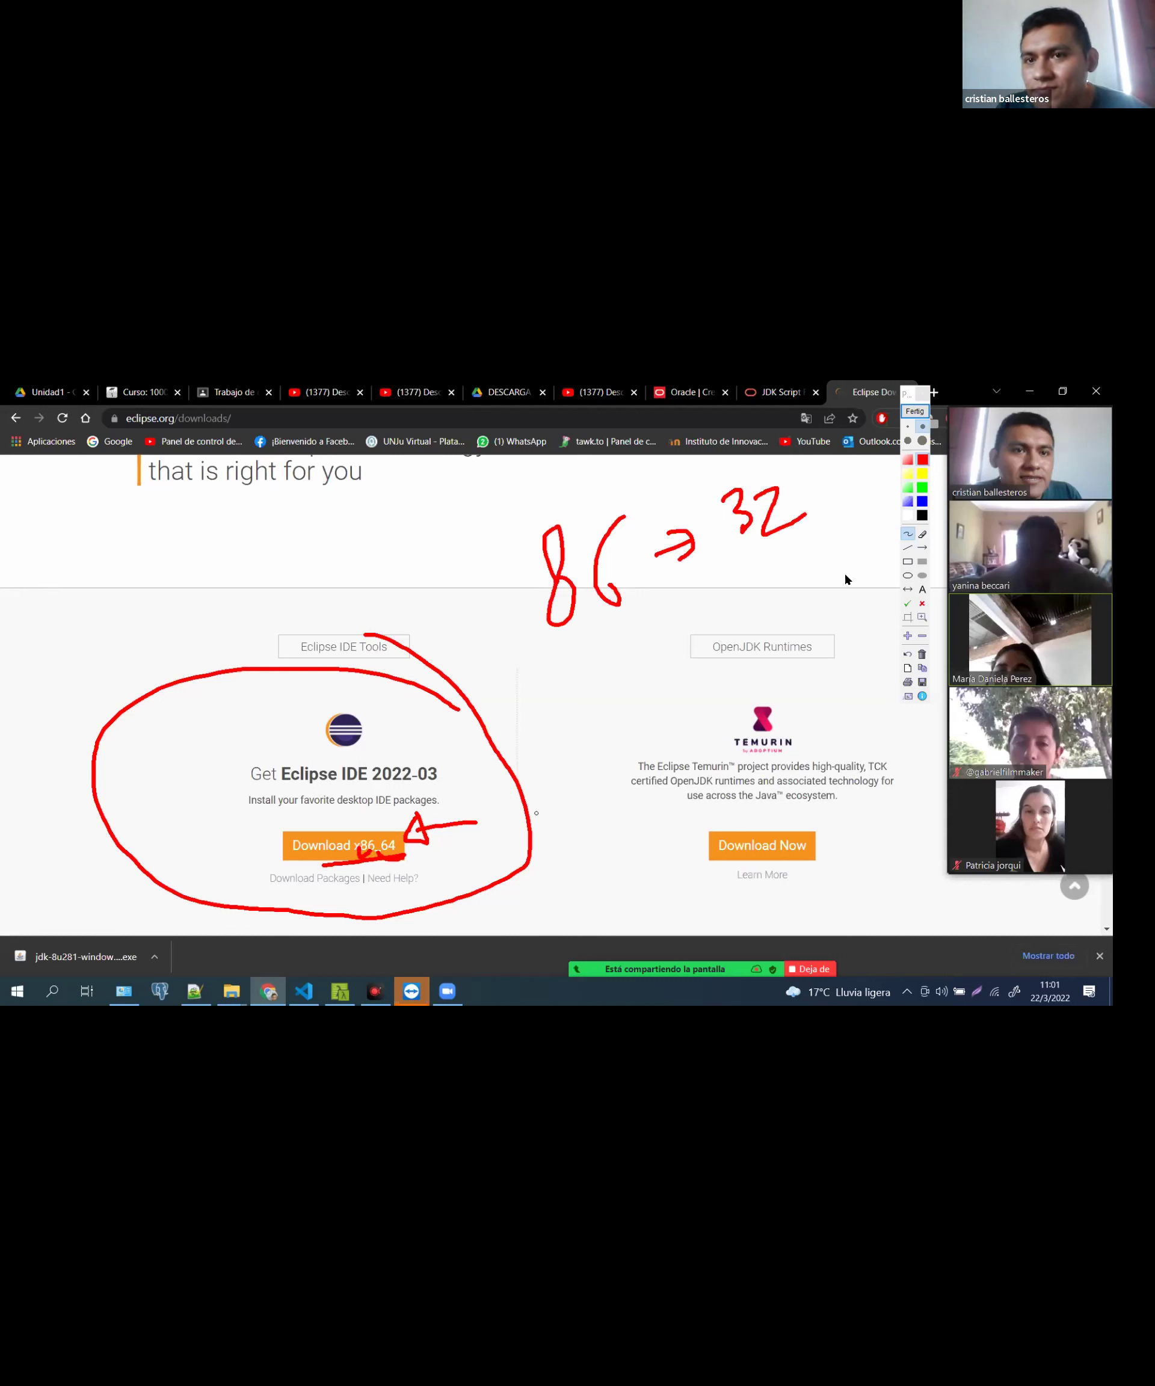
Clear the annotations, circle the Get Eclipse IDE 2022-03 block again, underline its name and version, and finish annotating
key("Delete")
mouse_move(426, 717)
left_mouse_down()
mouse_move(226, 768)
mouse_move(486, 857)
mouse_move(389, 695)
left_mouse_up()
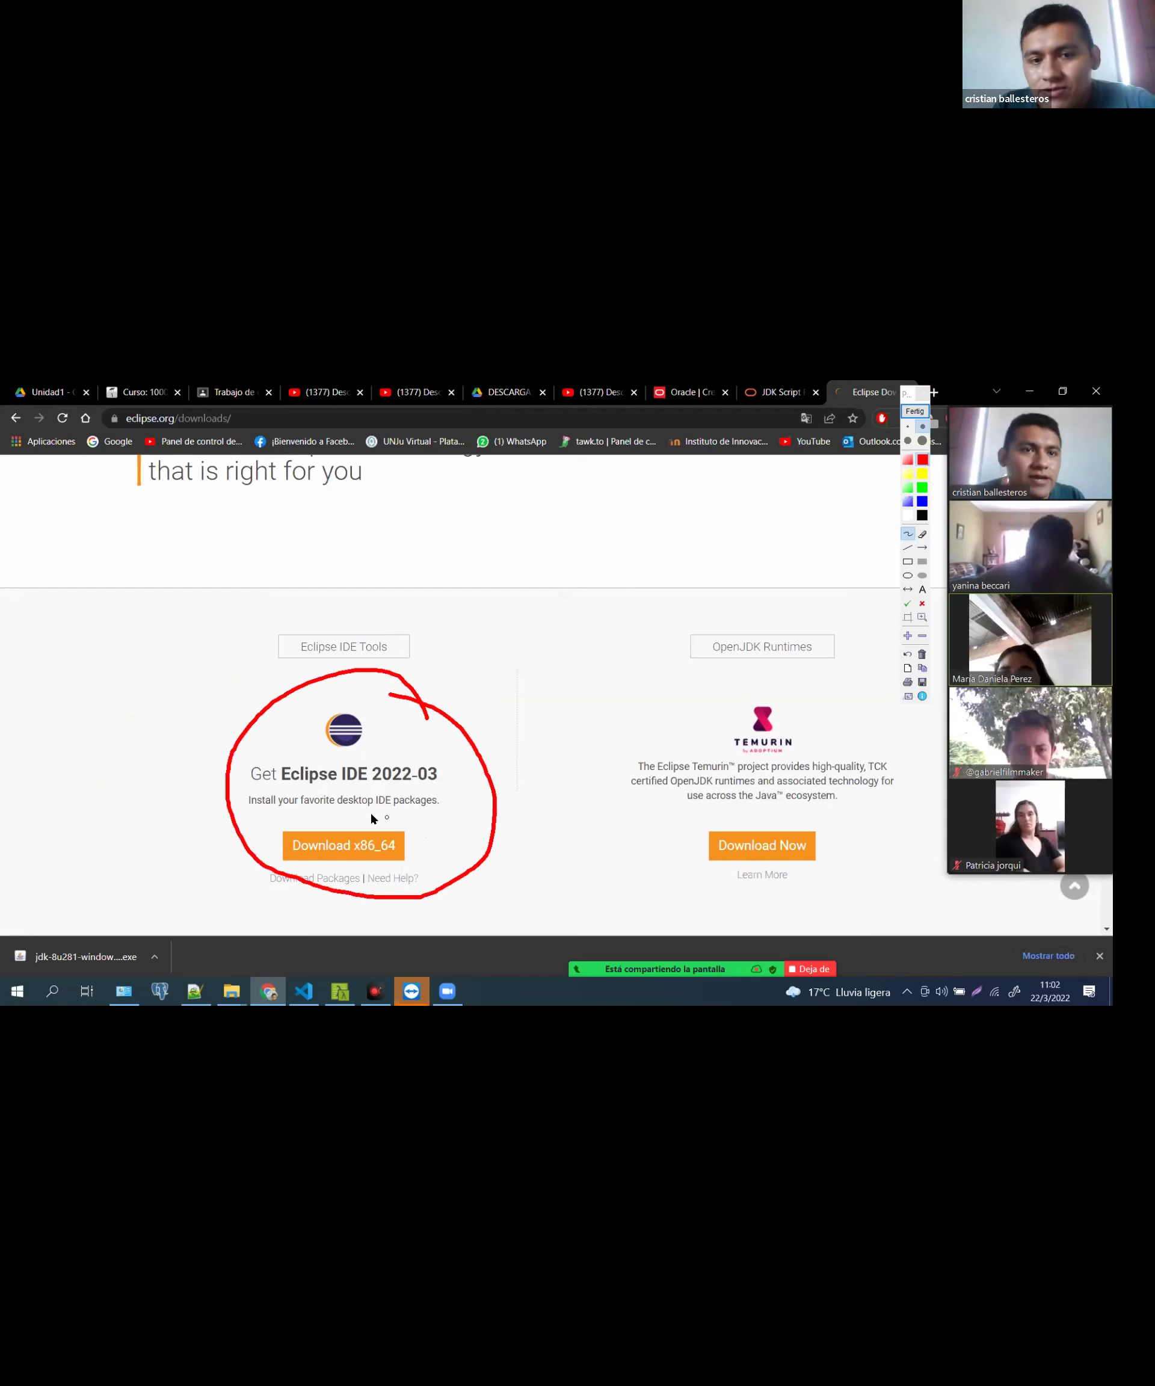
left_click_drag(296, 787, 379, 785)
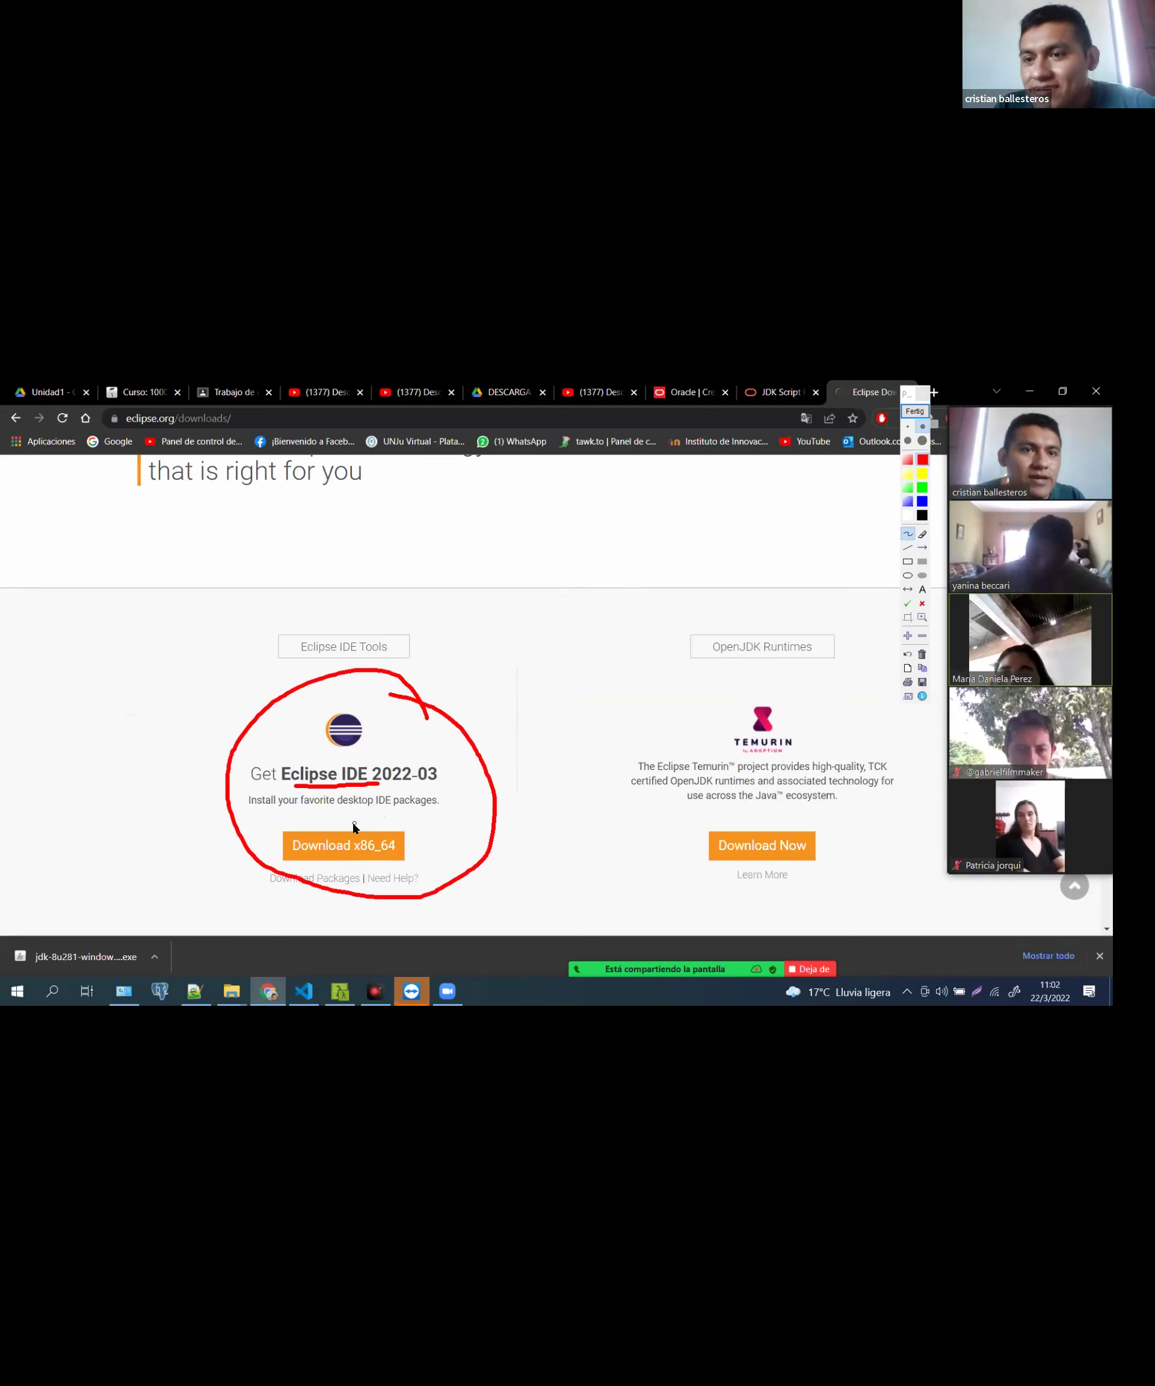
mouse_move(437, 744)
left_mouse_down()
mouse_move(413, 763)
mouse_move(438, 790)
left_mouse_up()
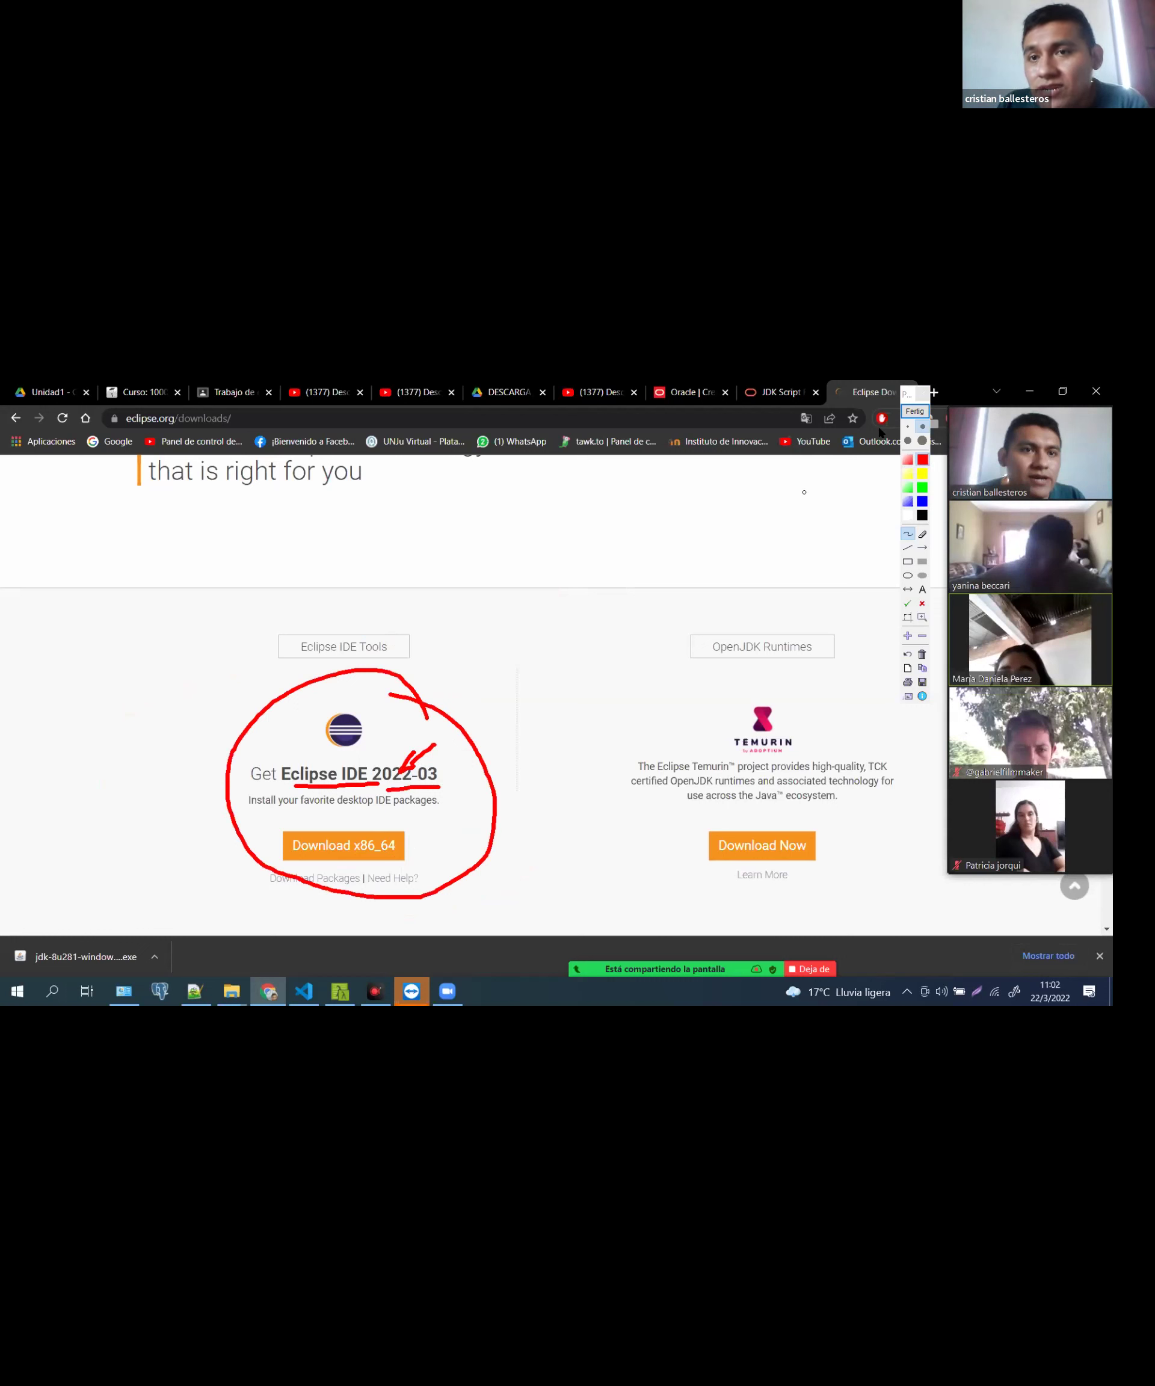
left_click(921, 412)
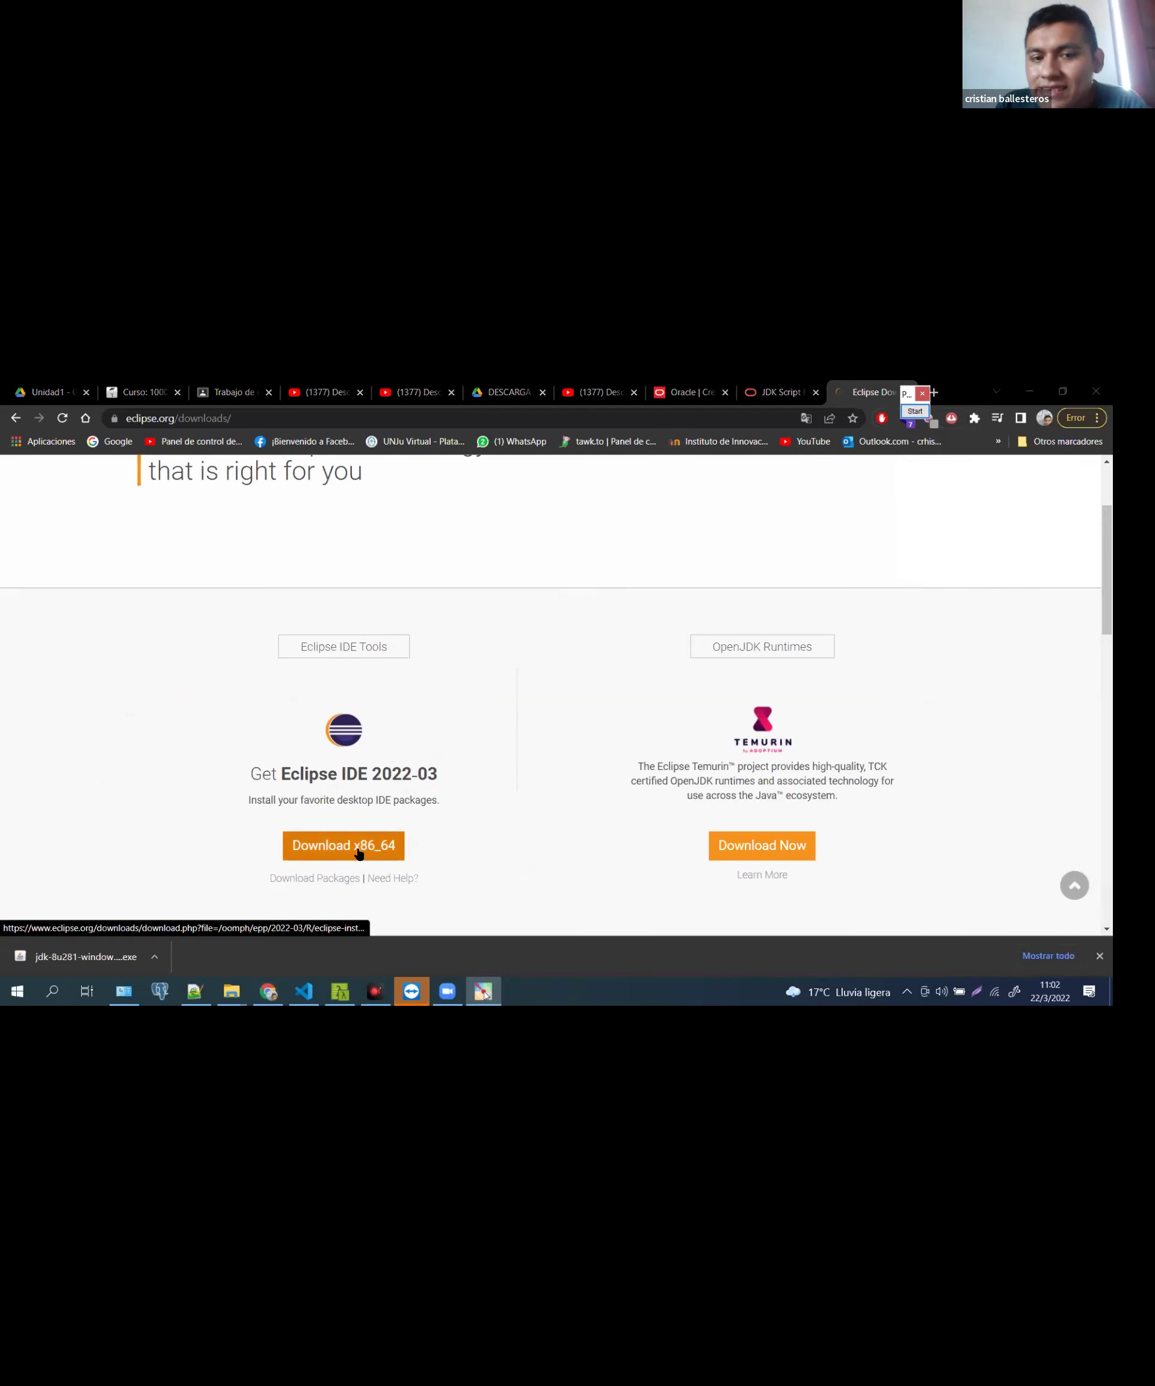
Open the Eclipse IDE x86_64 download page and draw a red arrow pointing to its Download button
left_click(358, 853)
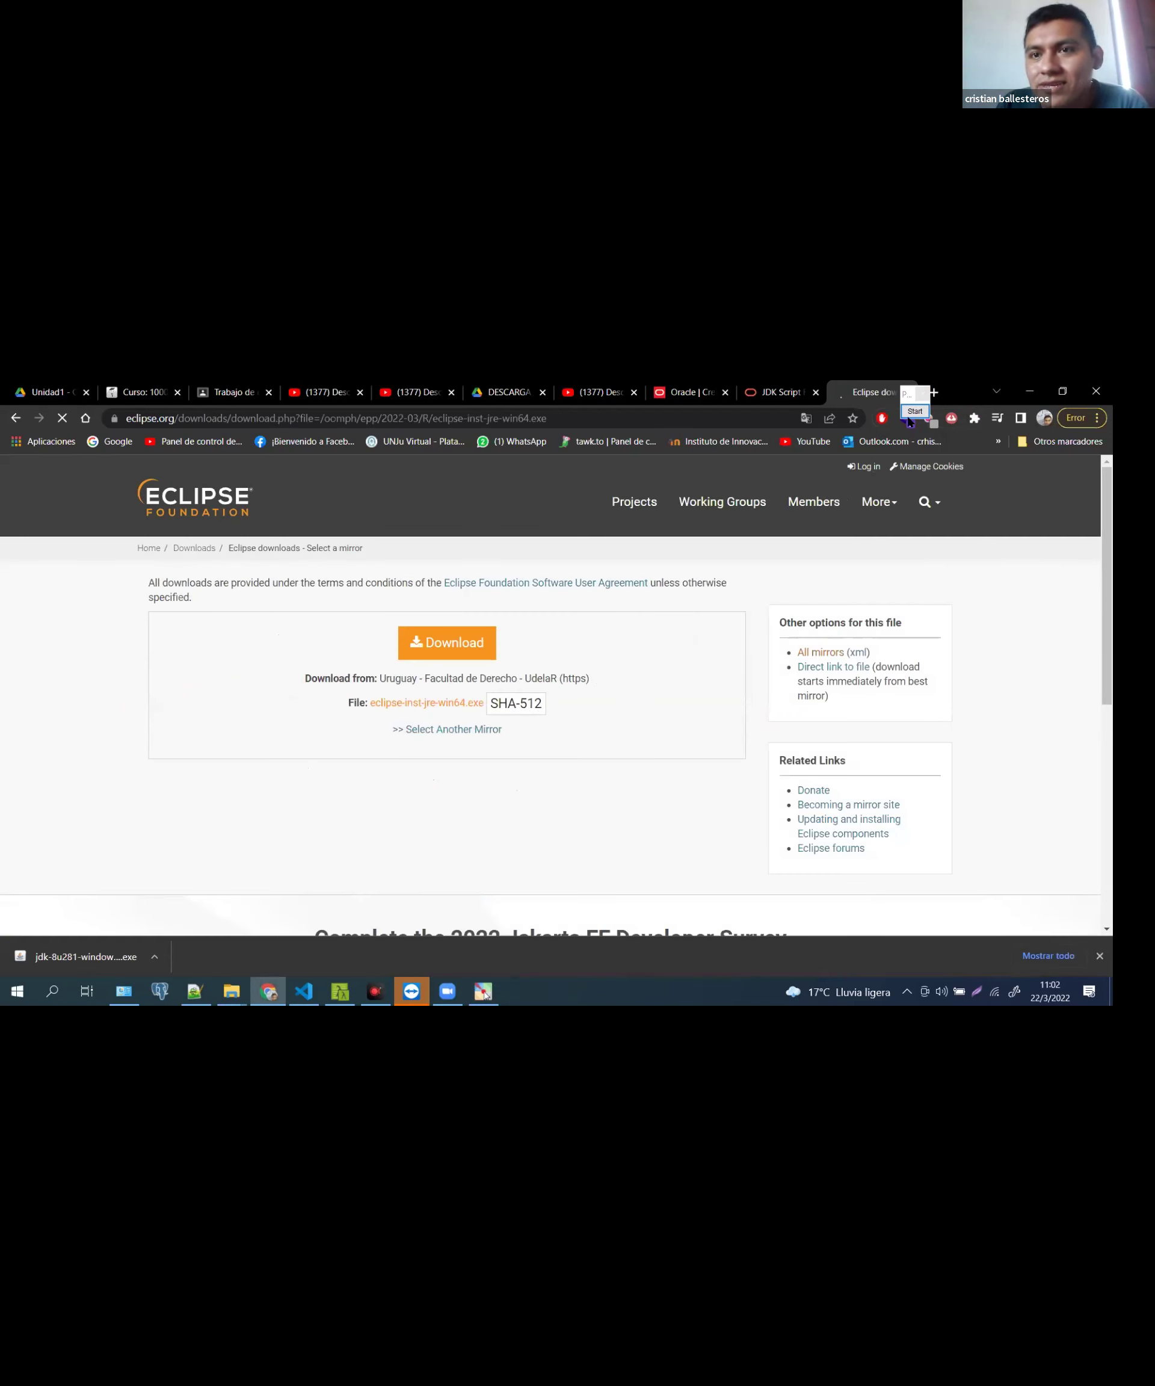
key("ctrl+alt+g")
mouse_move(597, 617)
left_mouse_down()
mouse_move(501, 643)
mouse_move(525, 654)
left_mouse_up()
left_click_drag(522, 624, 501, 641)
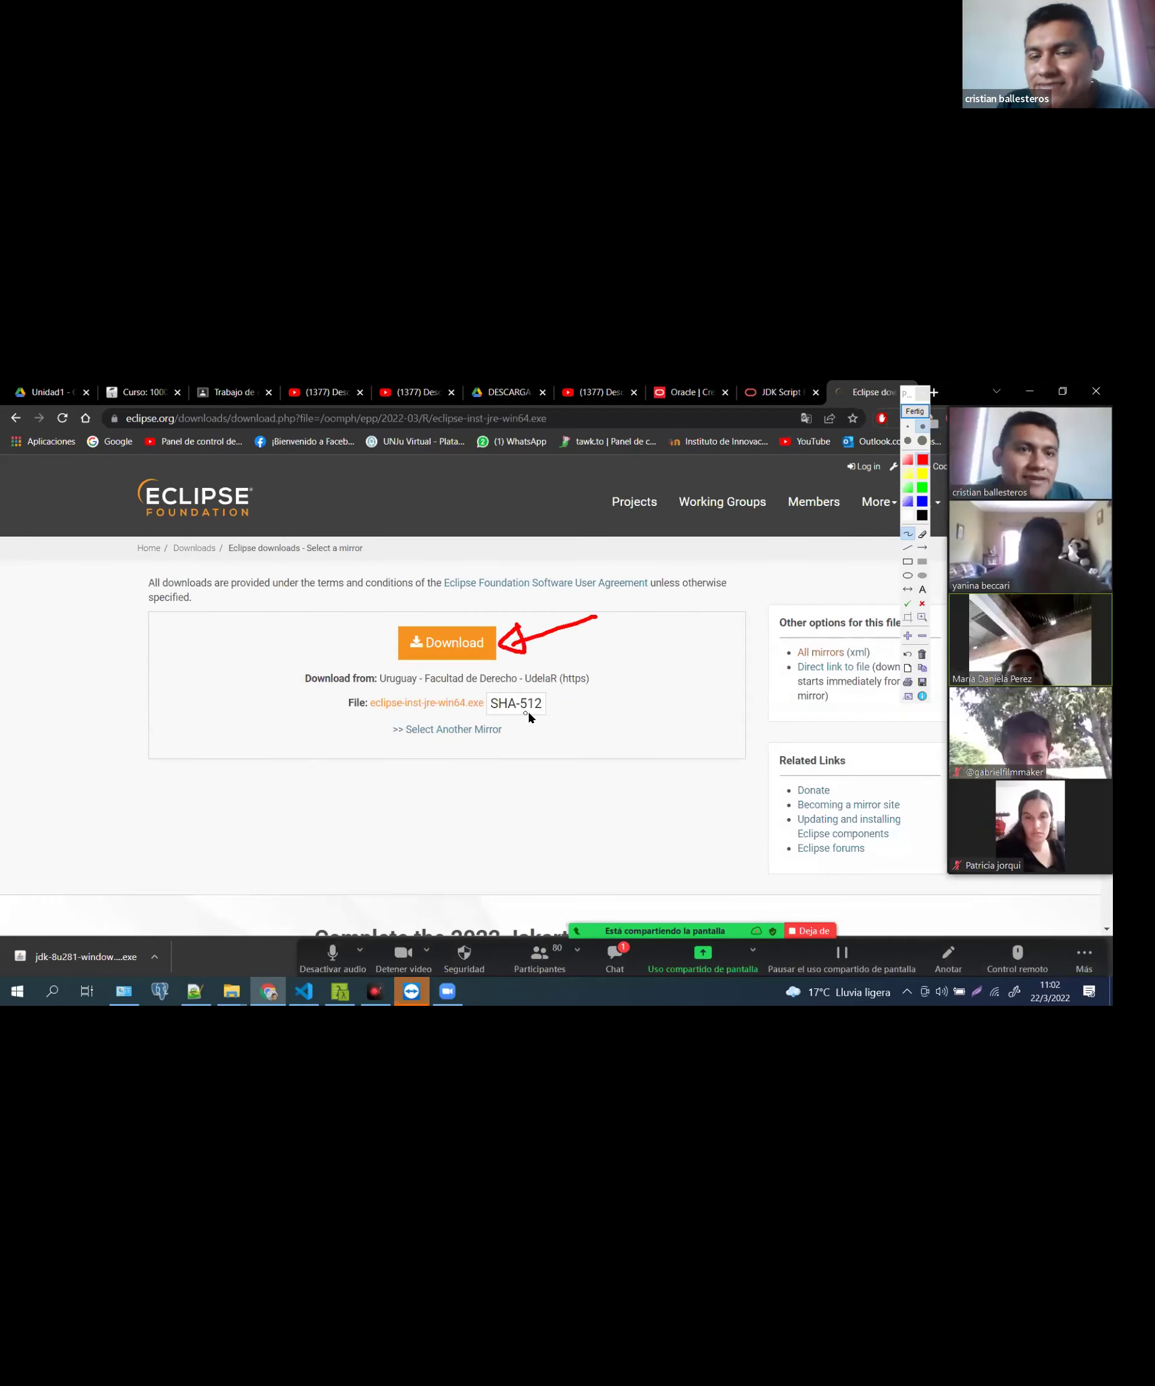
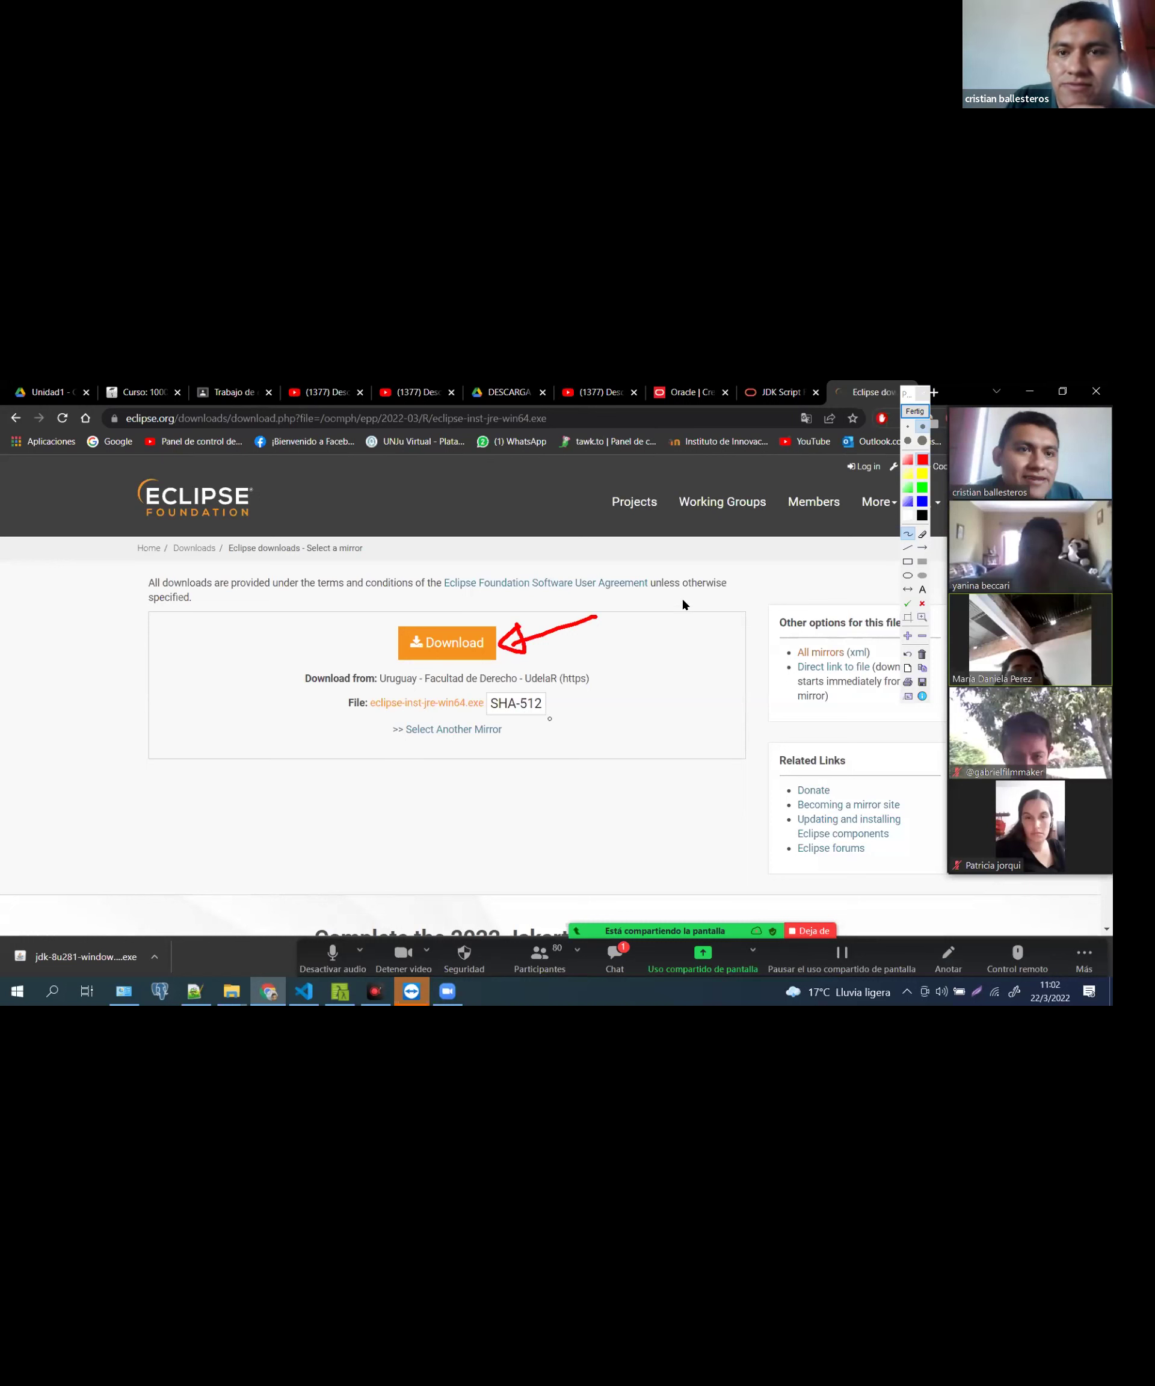
Finish annotating and download the installer eclipse-inst-jre-win64.exe
left_click(909, 415)
left_click(470, 648)
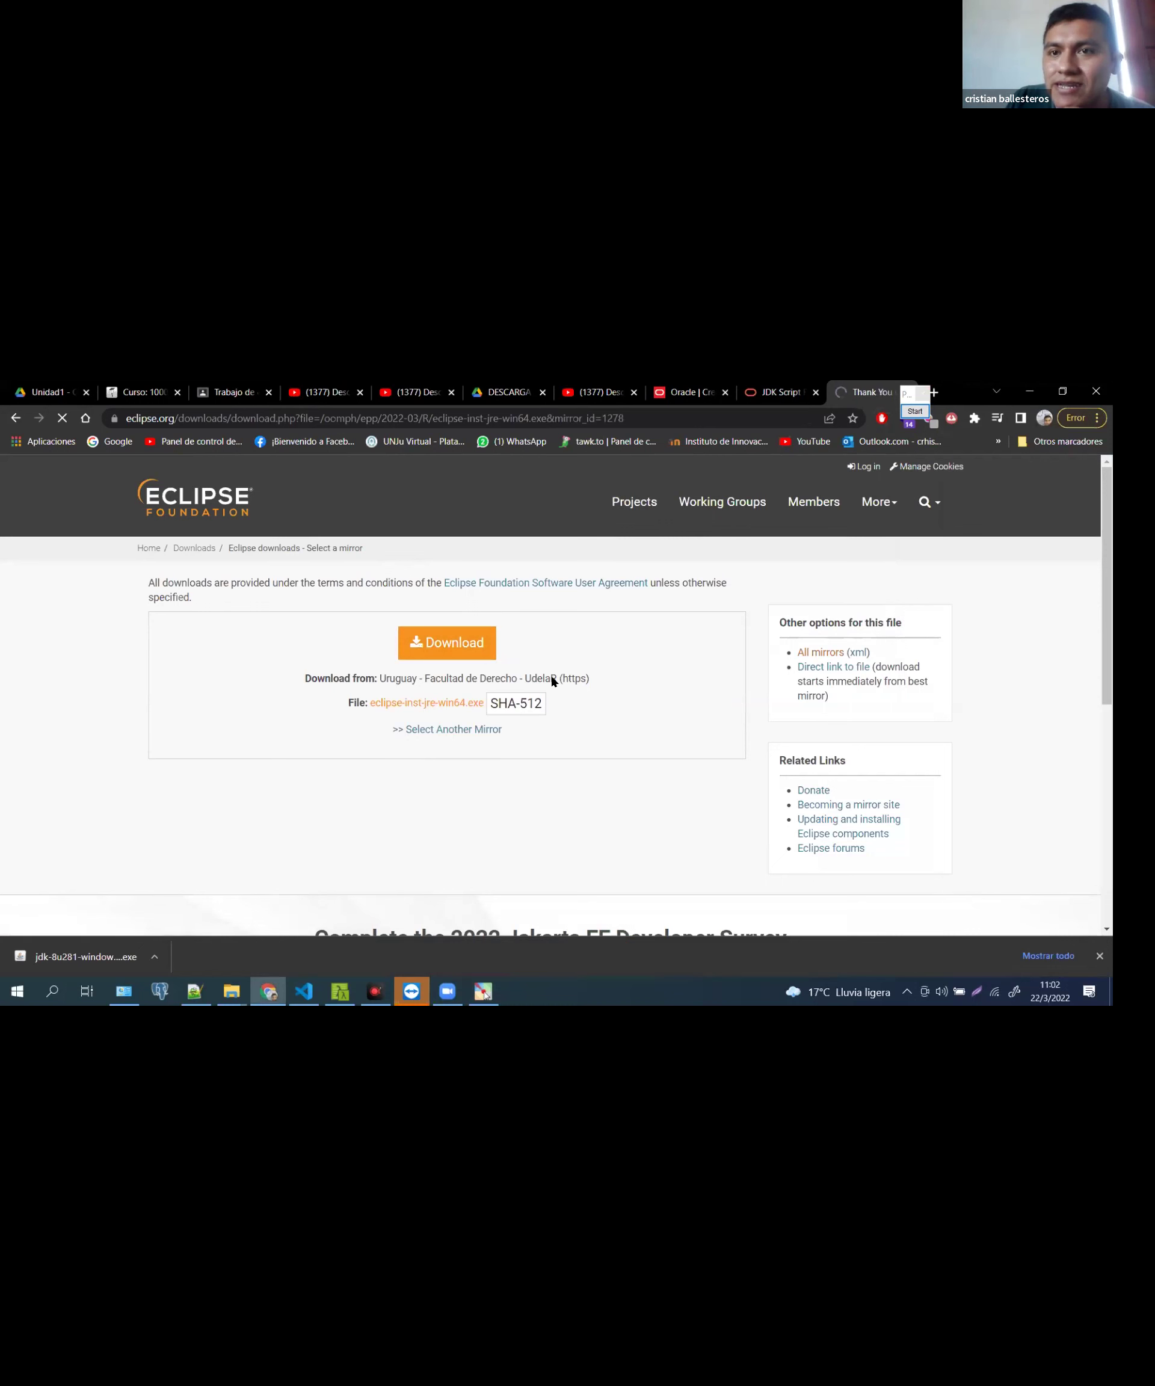
scroll(344, 675, "down", 3)
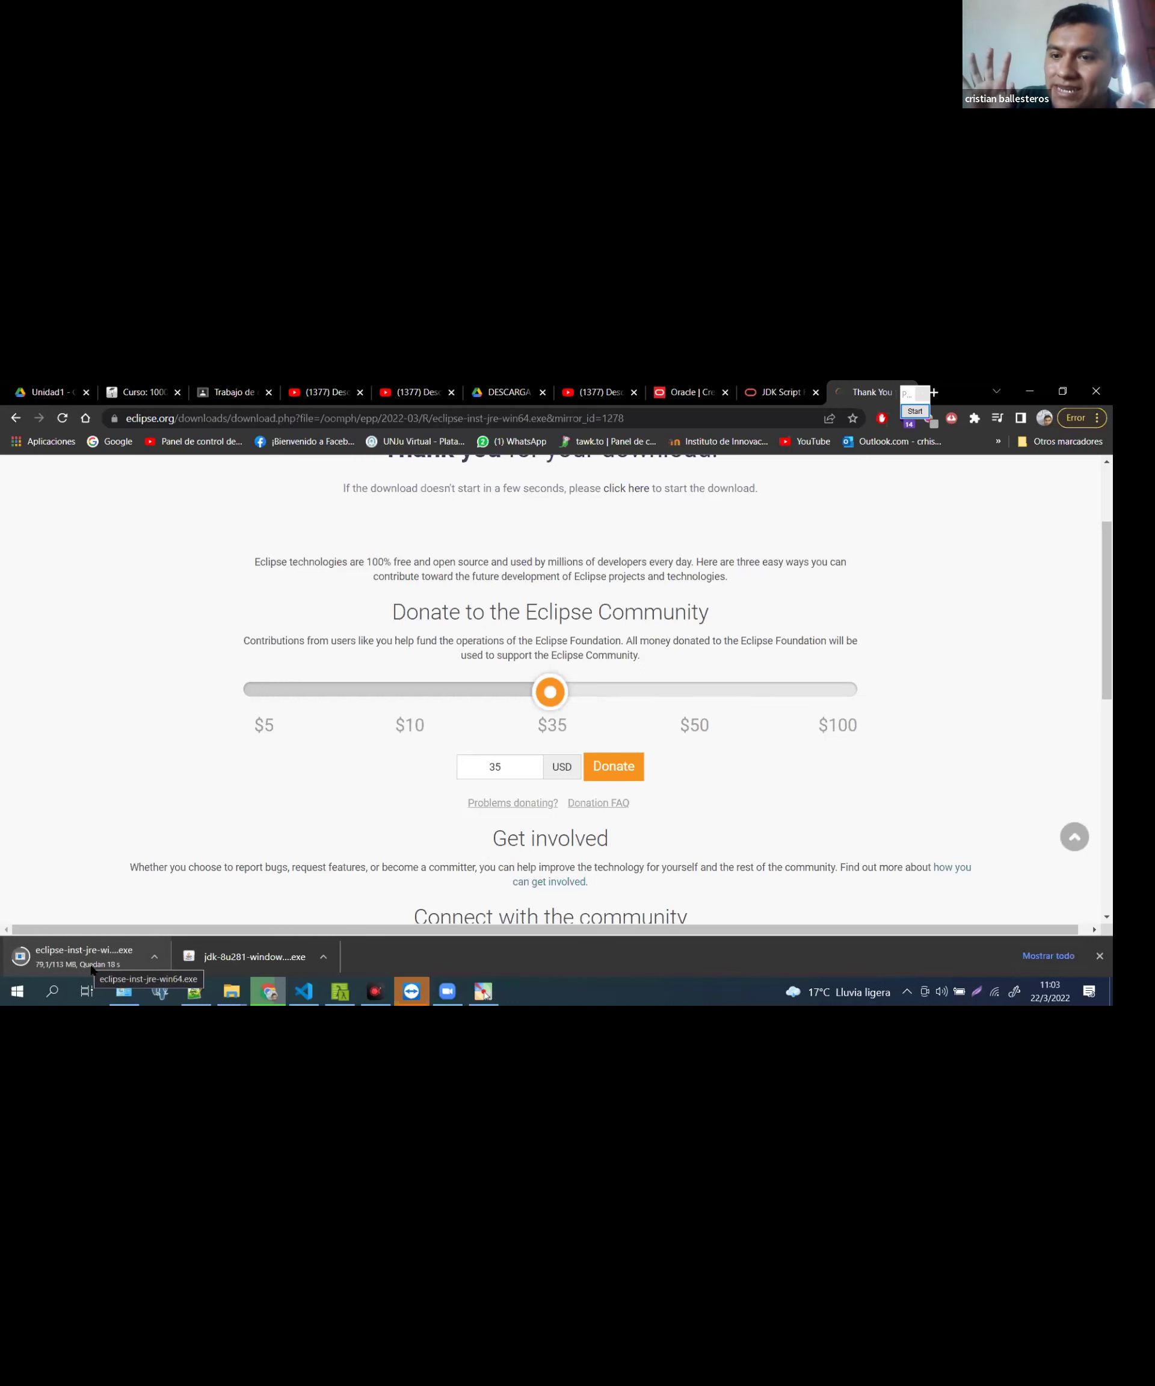
scroll(477, 739, "up", 3)
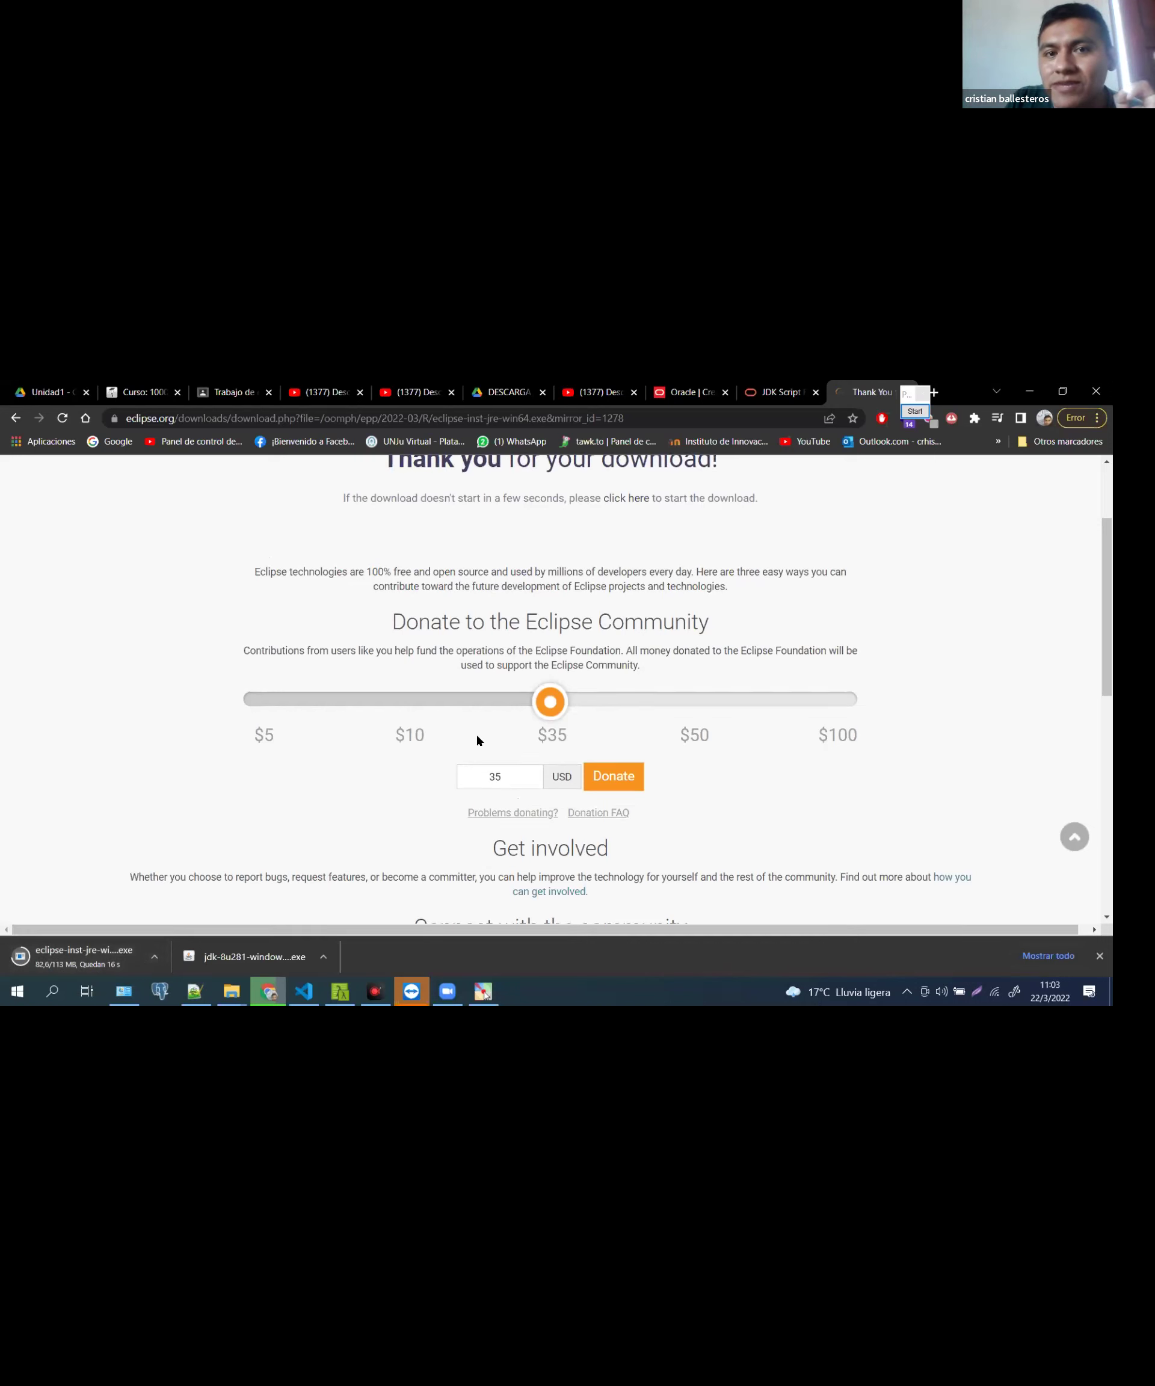
Return from the download thank-you page to the Eclipse IDE Tools section of the main Eclipse downloads page
left_click(779, 392)
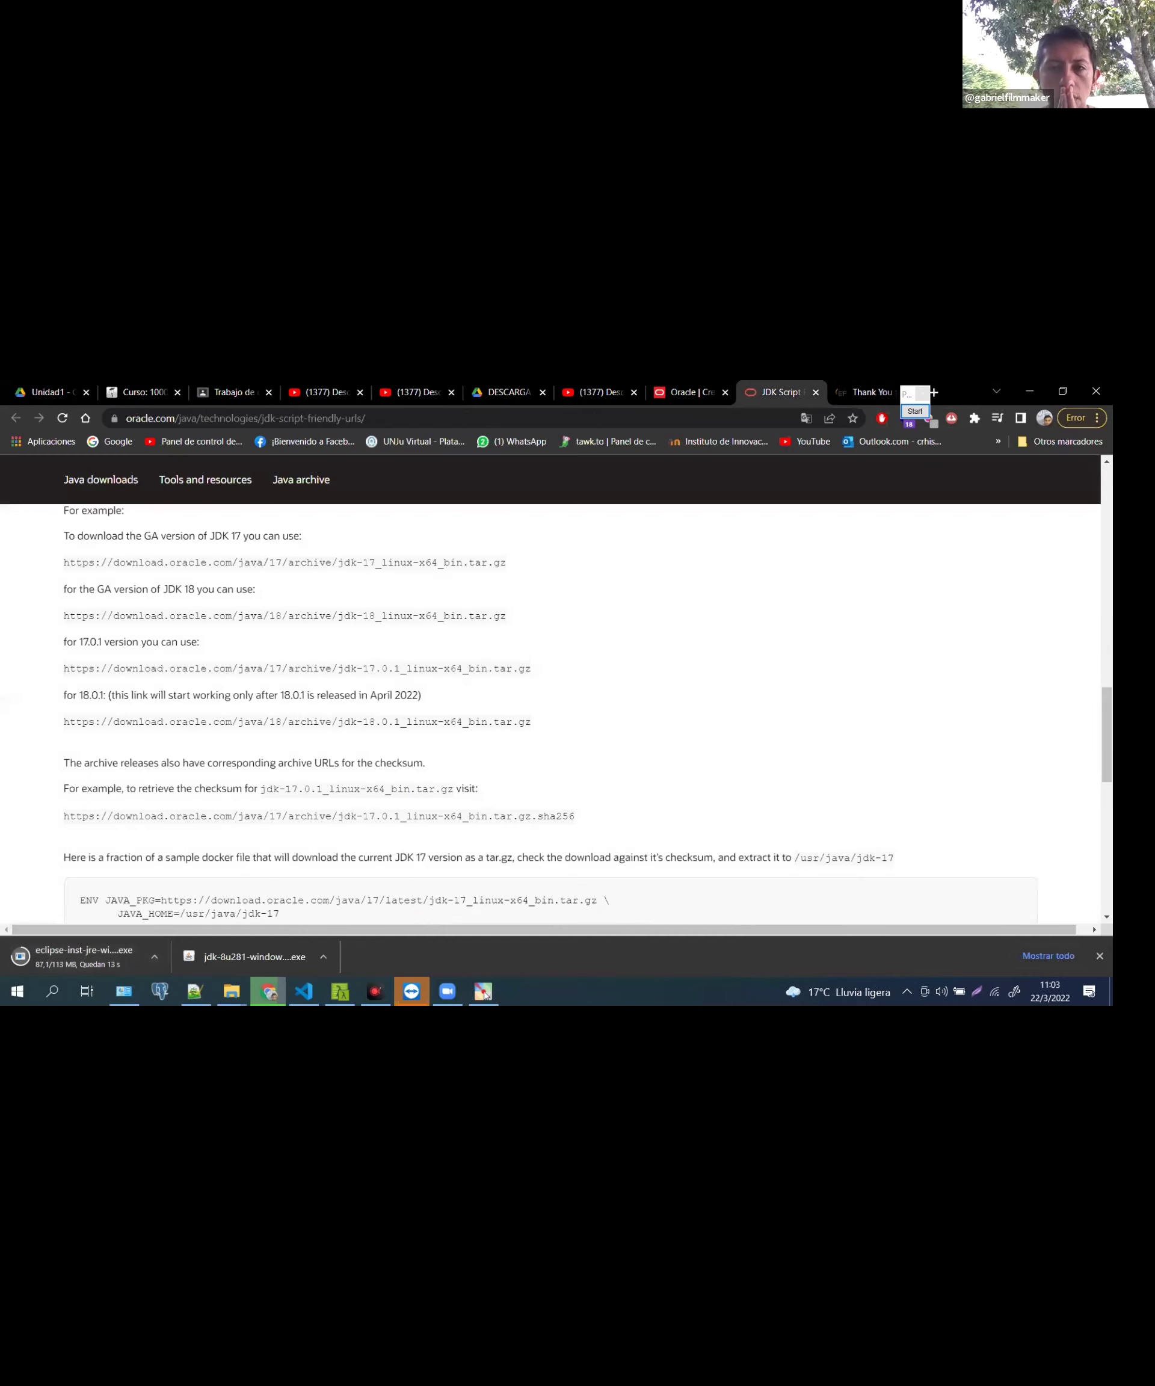
left_click(868, 392)
scroll(573, 657, "down", 3)
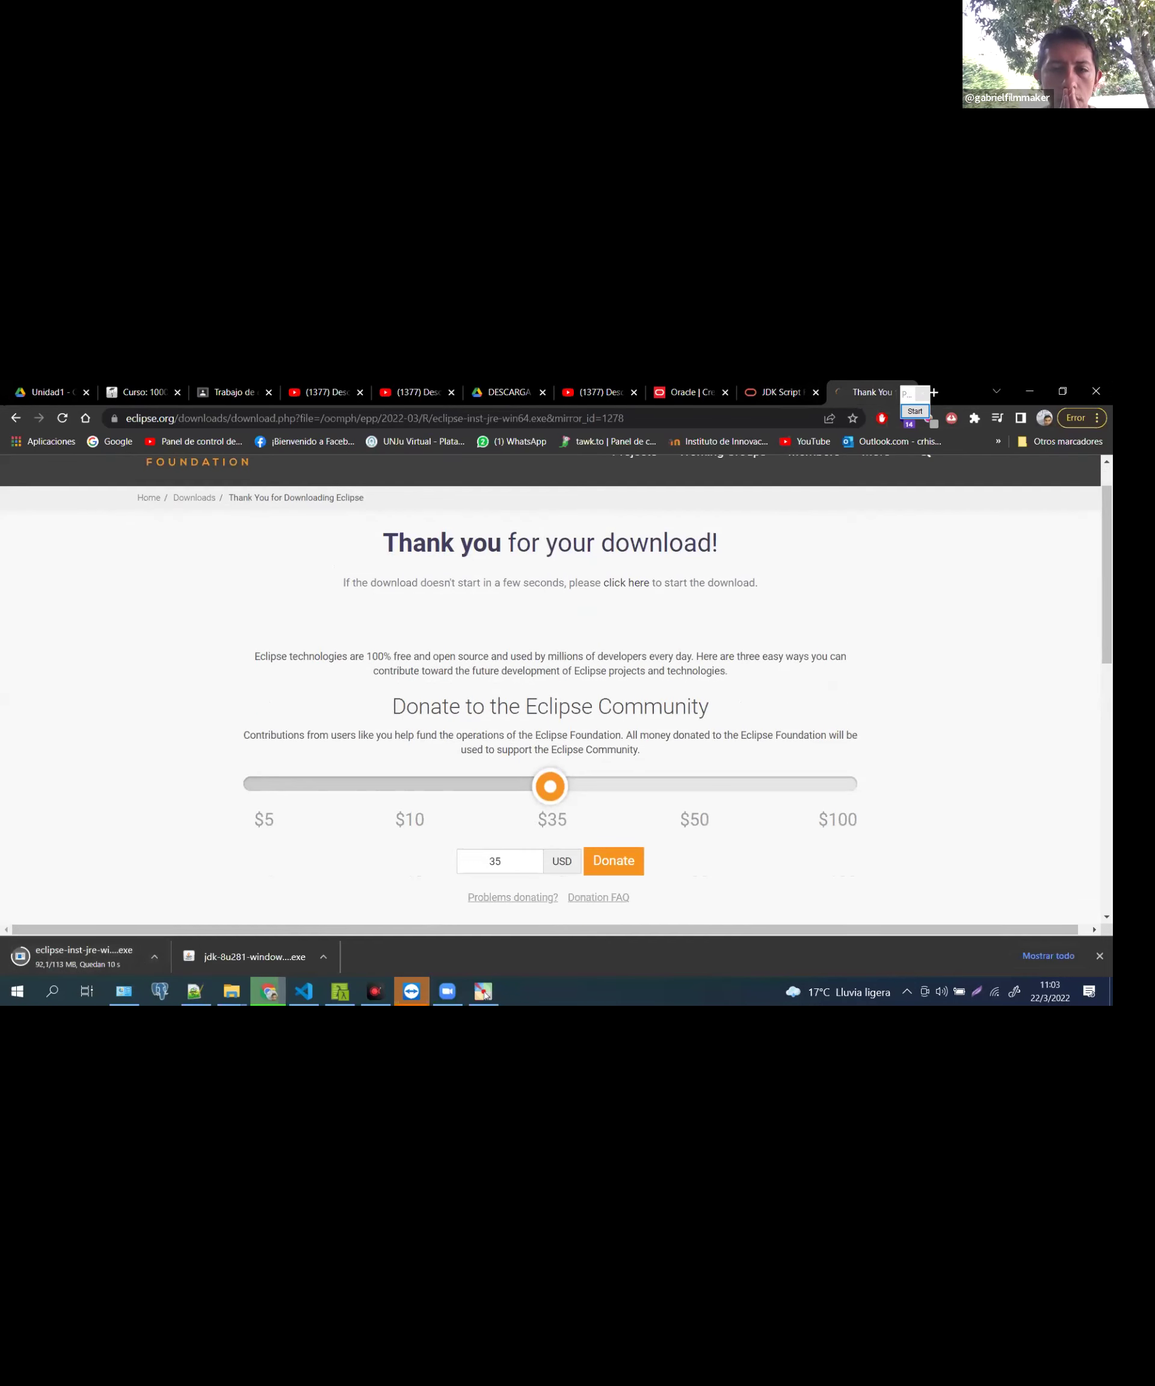
key("alt+Left")
left_click(17, 418)
scroll(338, 598, "down", 2)
Outline the Download Packages link in red with an arrow beneath it, and open the Eclipse packages page
left_click(915, 411)
mouse_move(262, 724)
left_mouse_down()
mouse_move(347, 752)
mouse_move(371, 745)
mouse_move(359, 728)
mouse_move(258, 726)
left_mouse_up()
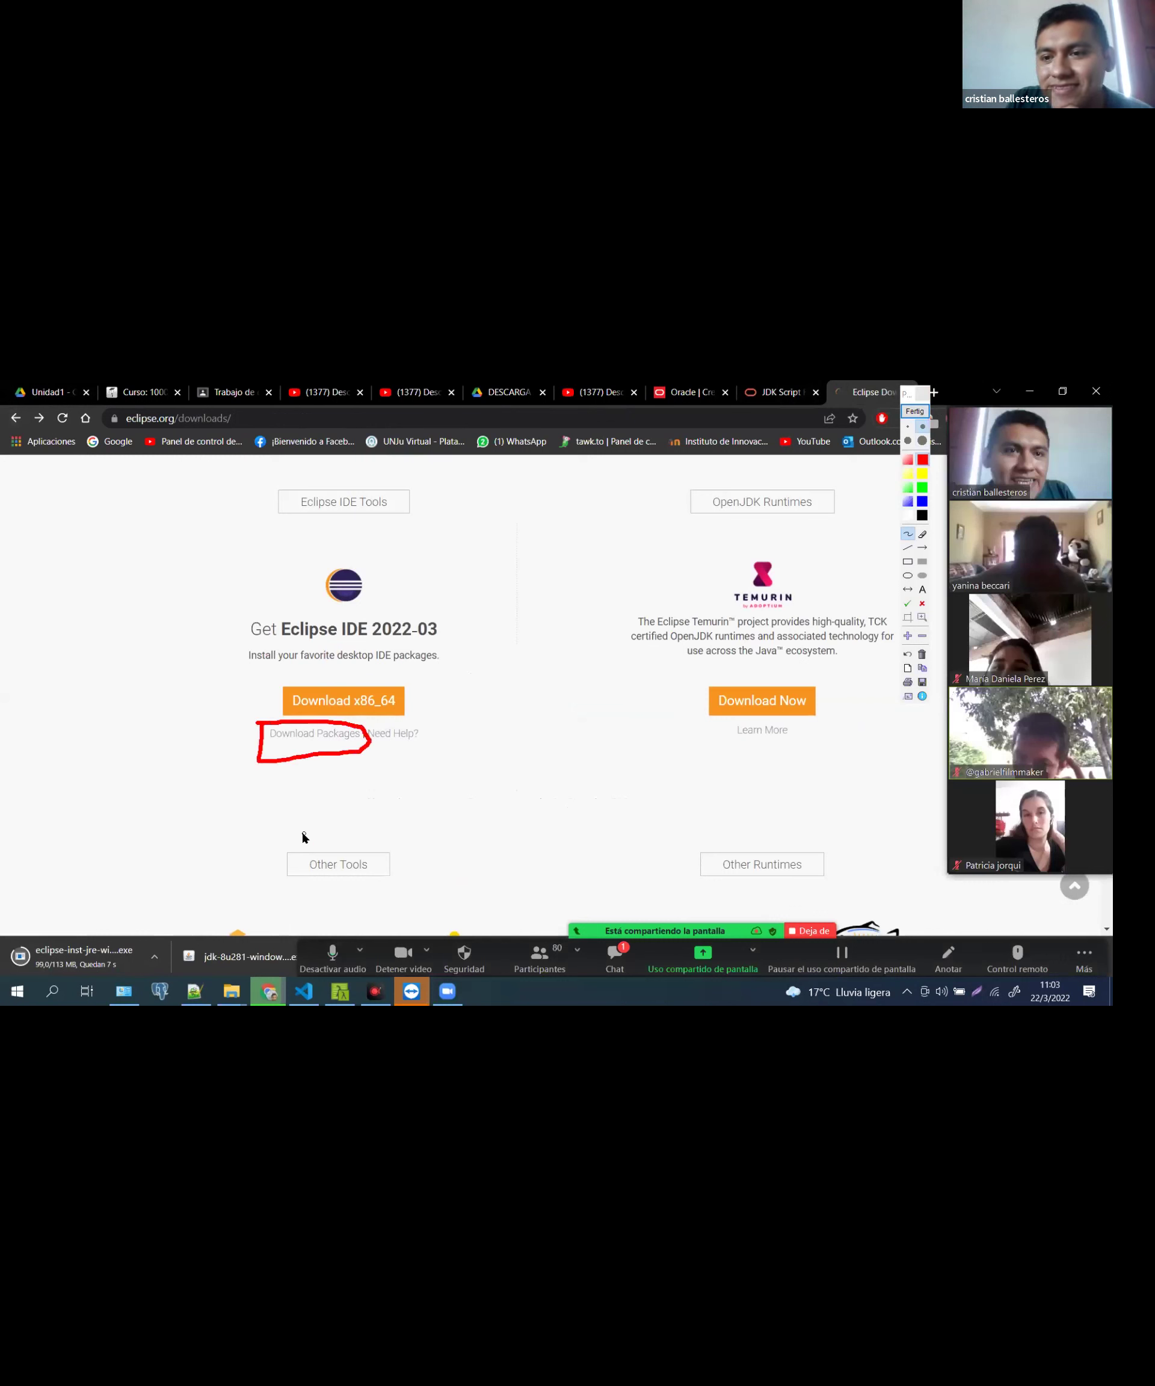
mouse_move(331, 820)
left_mouse_down()
mouse_move(313, 768)
mouse_move(329, 780)
mouse_move(291, 790)
left_mouse_up()
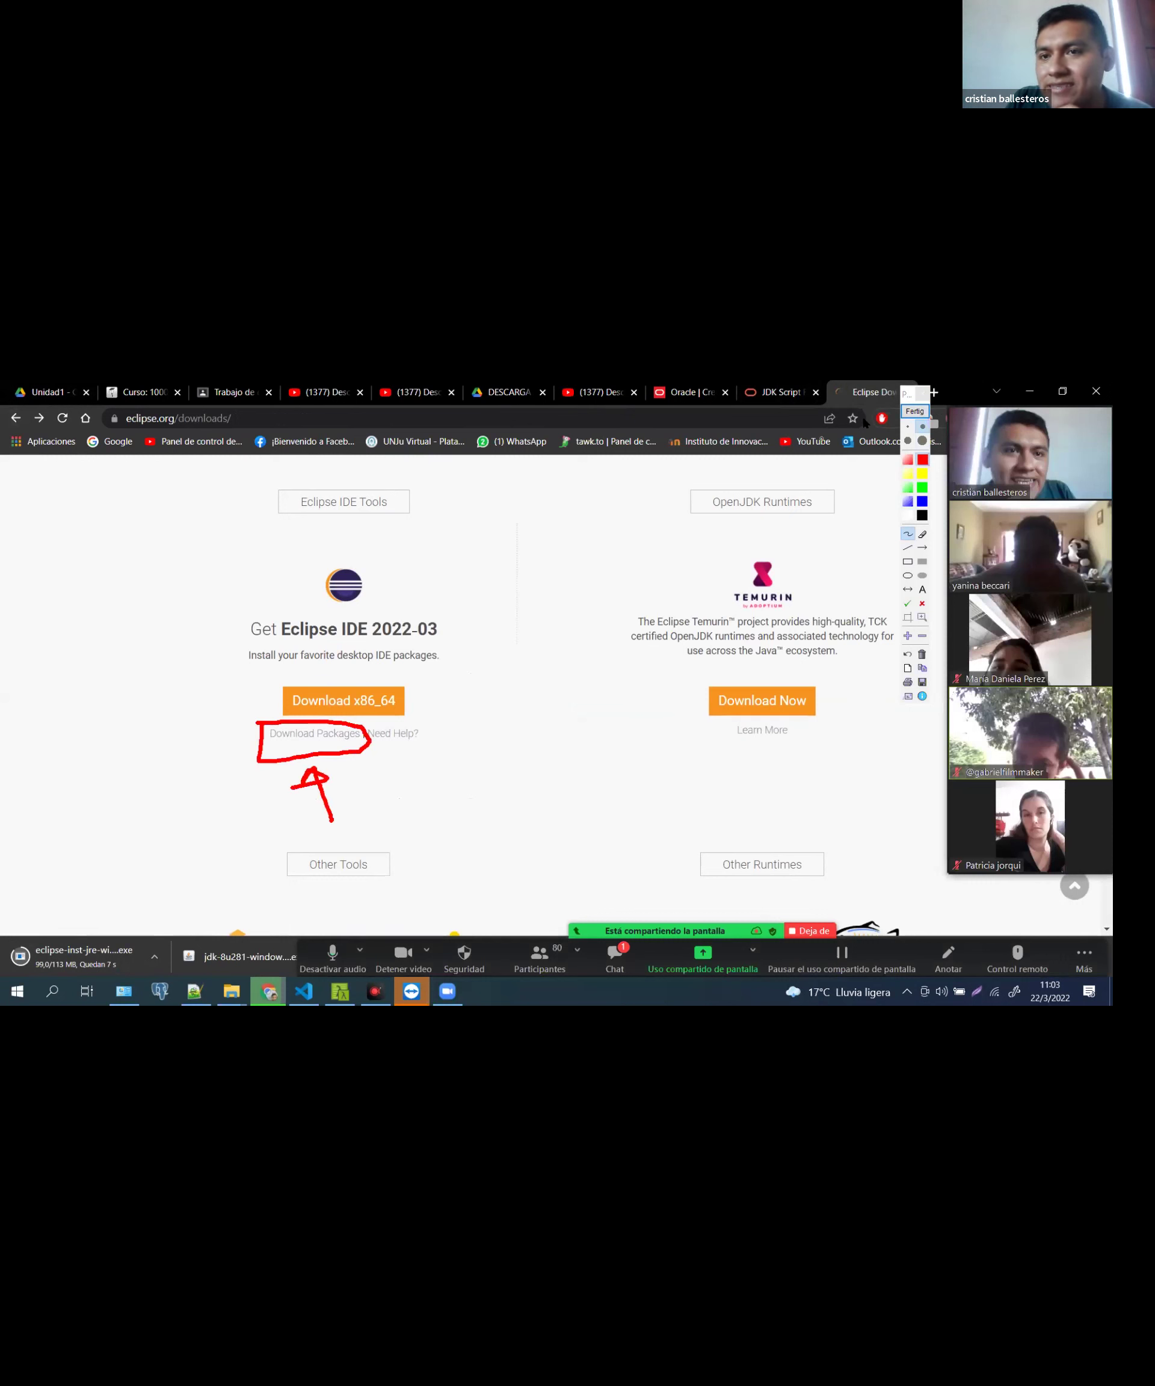
left_click(914, 411)
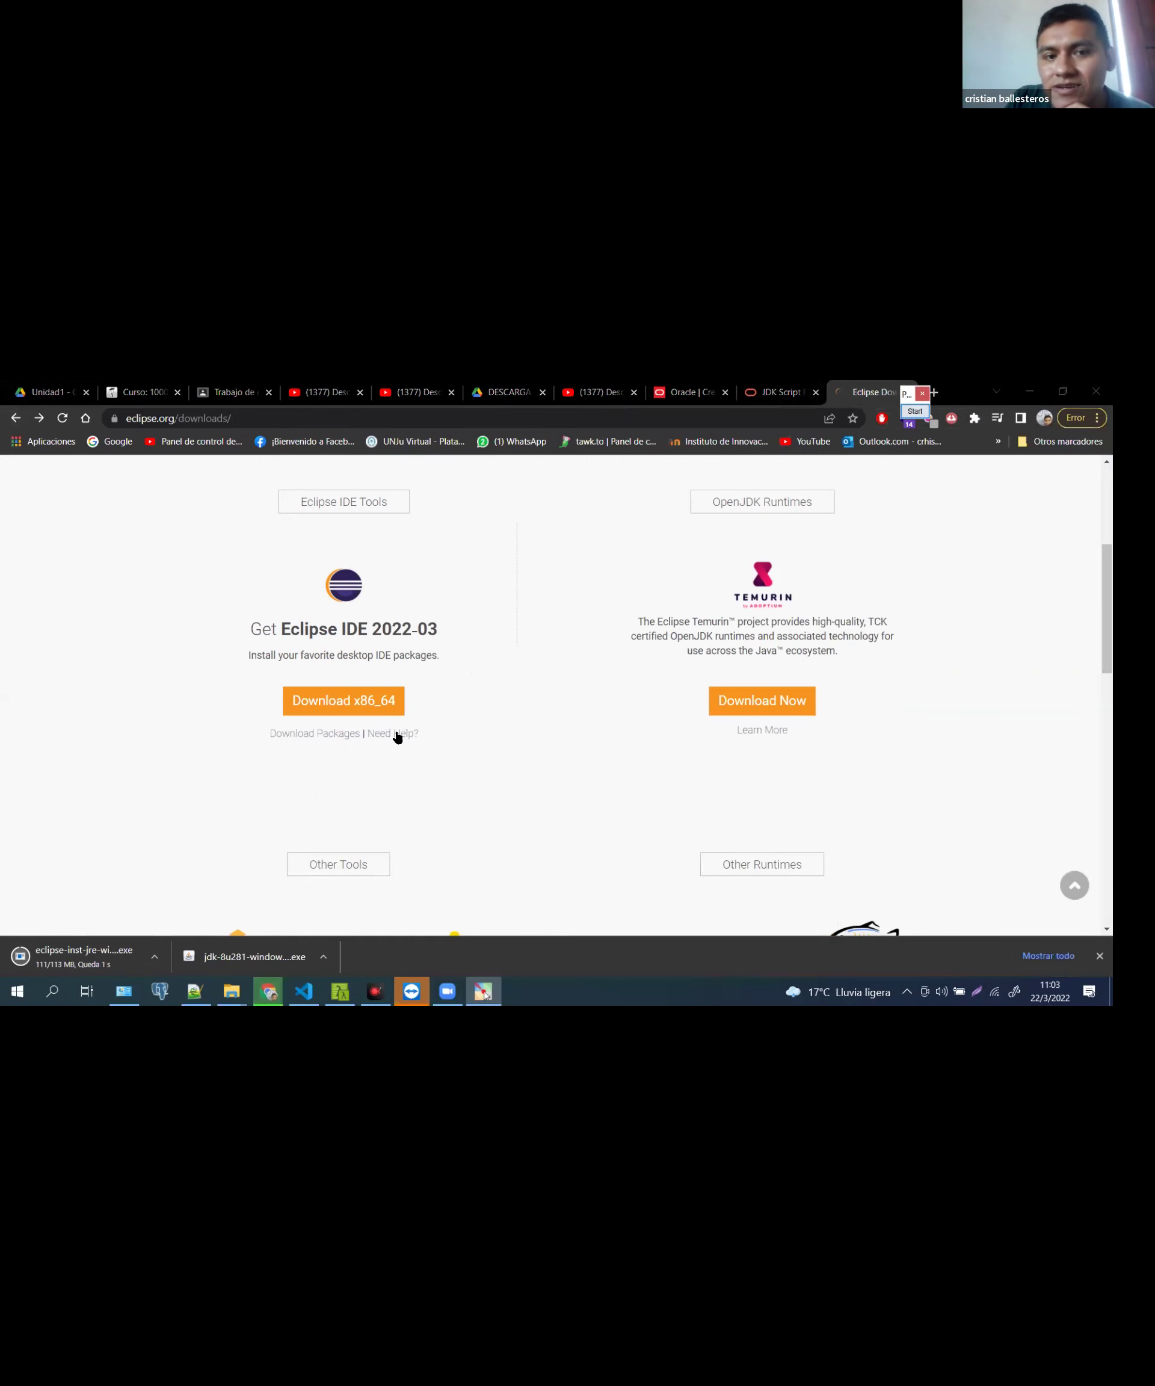
left_click(319, 735)
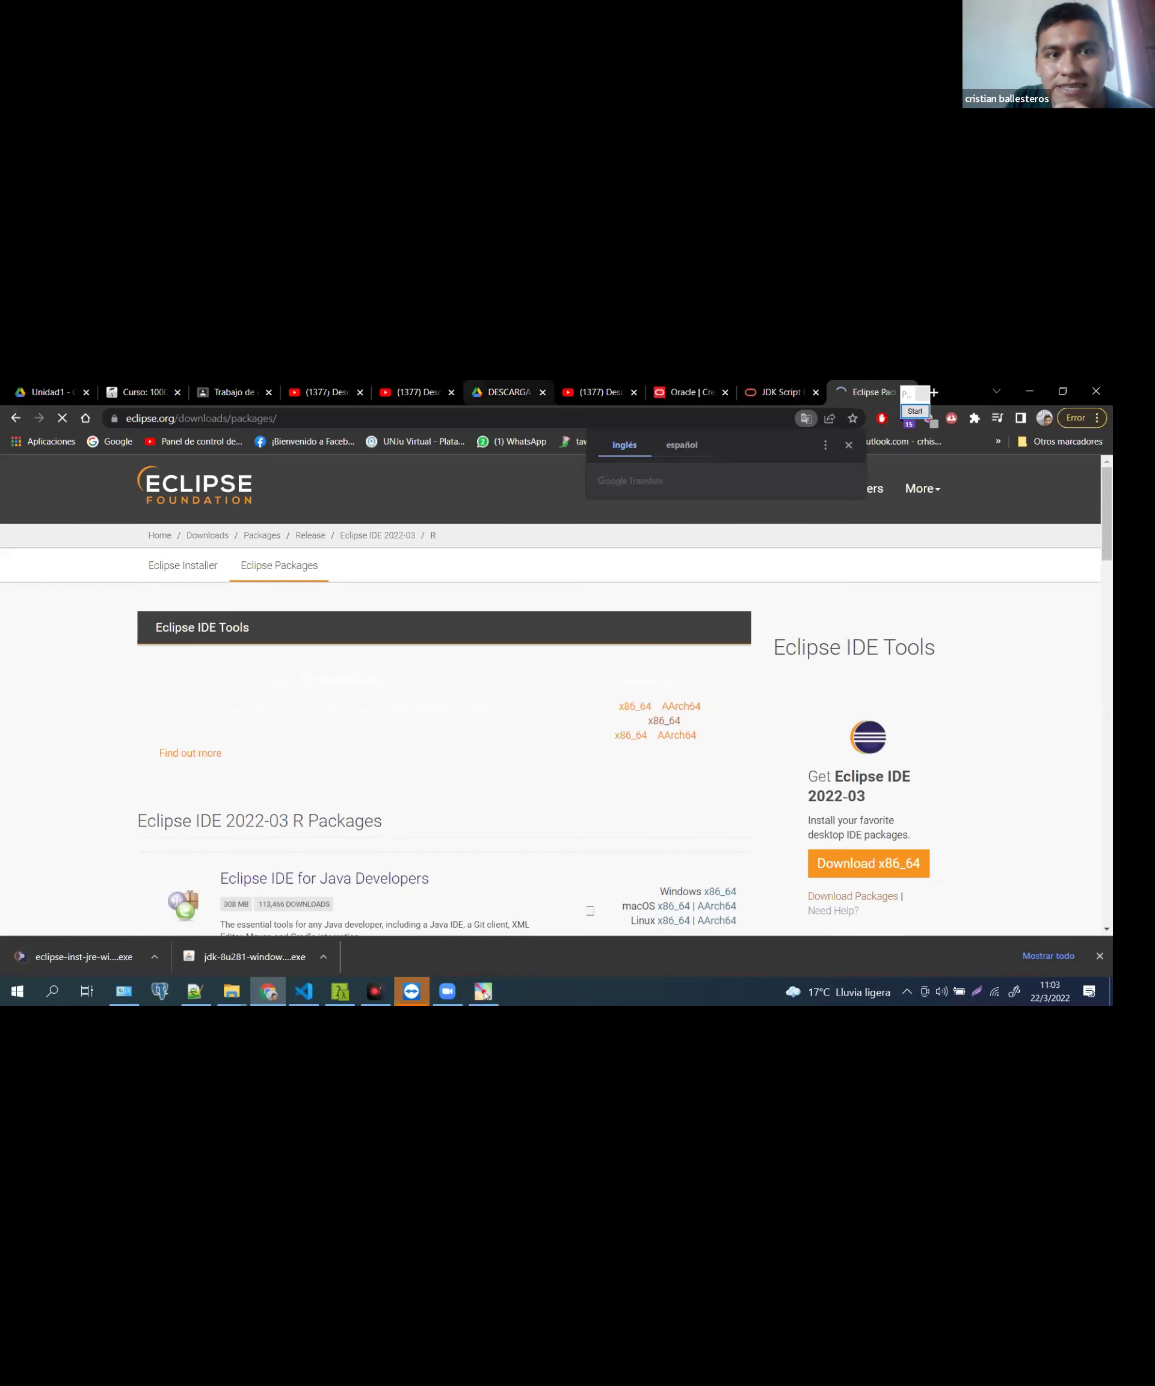
Skim the Eclipse IDE download and installation video to about 8:08
left_click(320, 392)
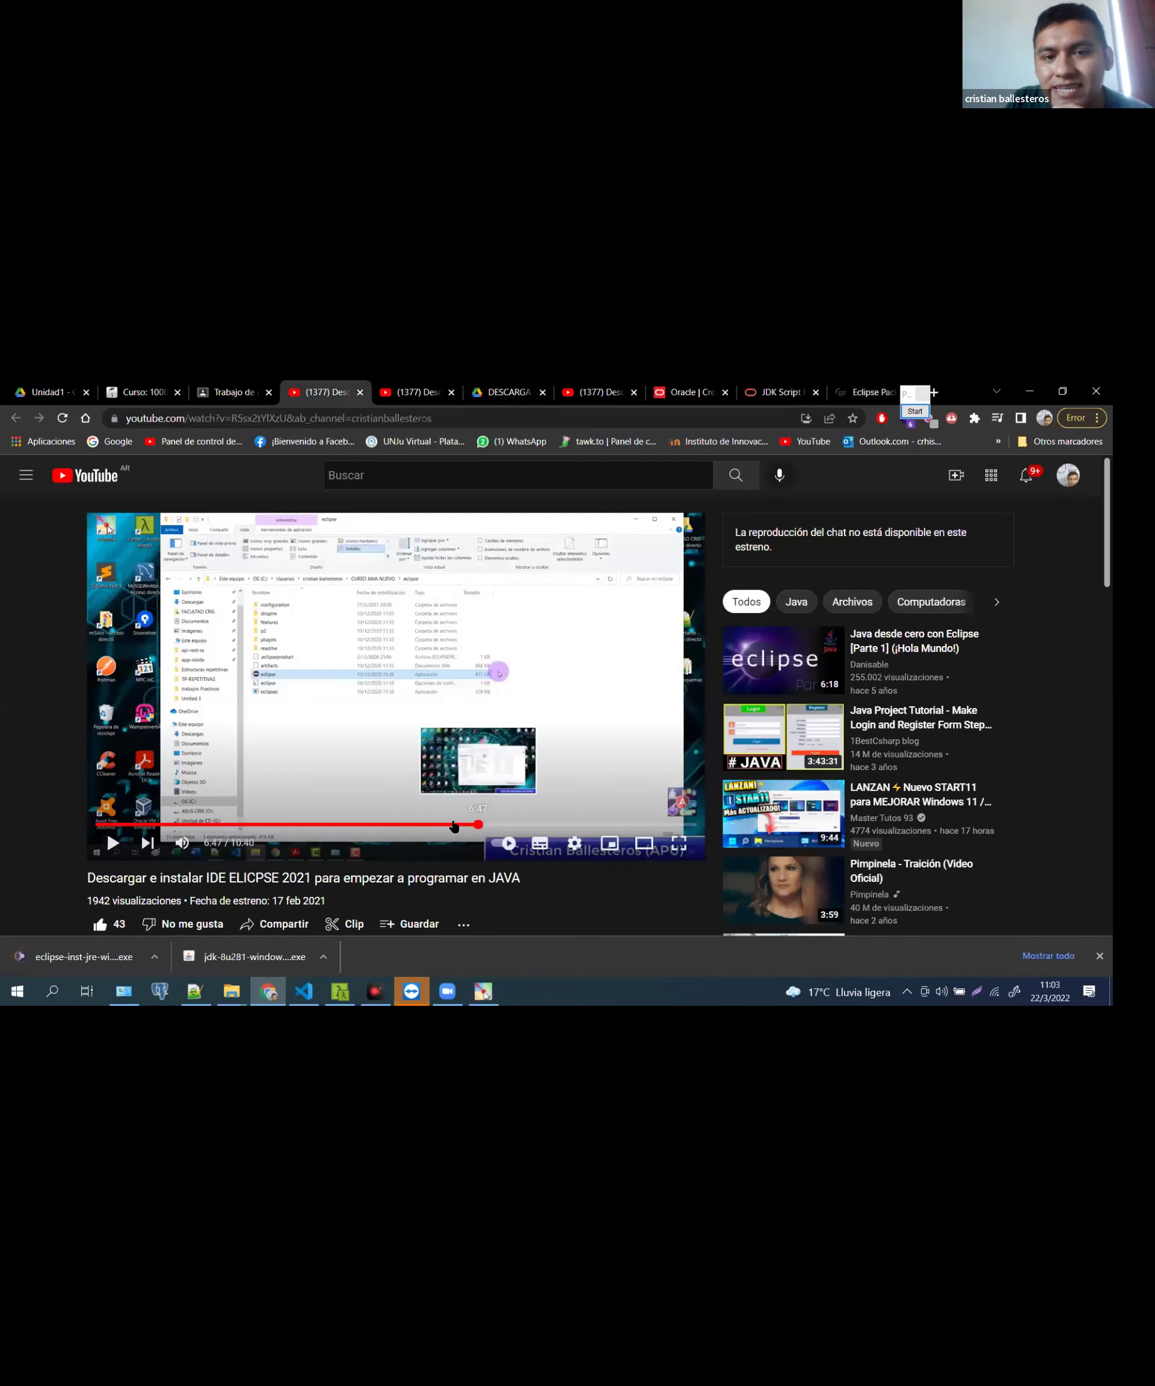
left_click(500, 825)
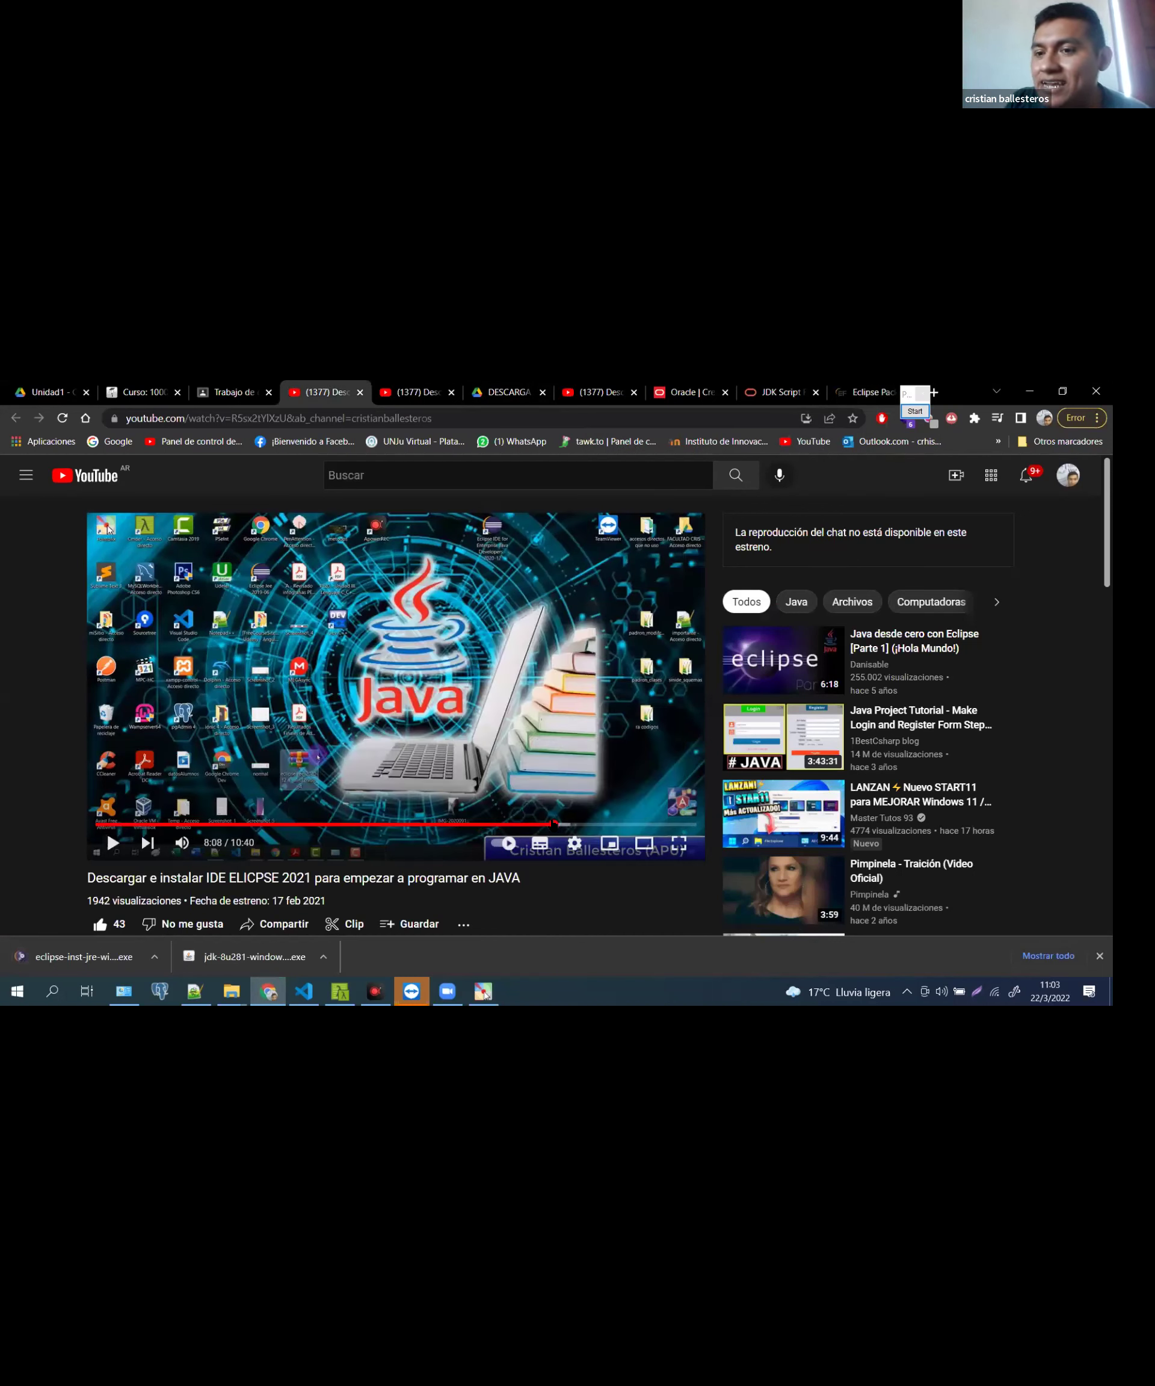
Close the Oracle JDK script-friendly URLs page and go back to the Eclipse packages page
left_click(865, 392)
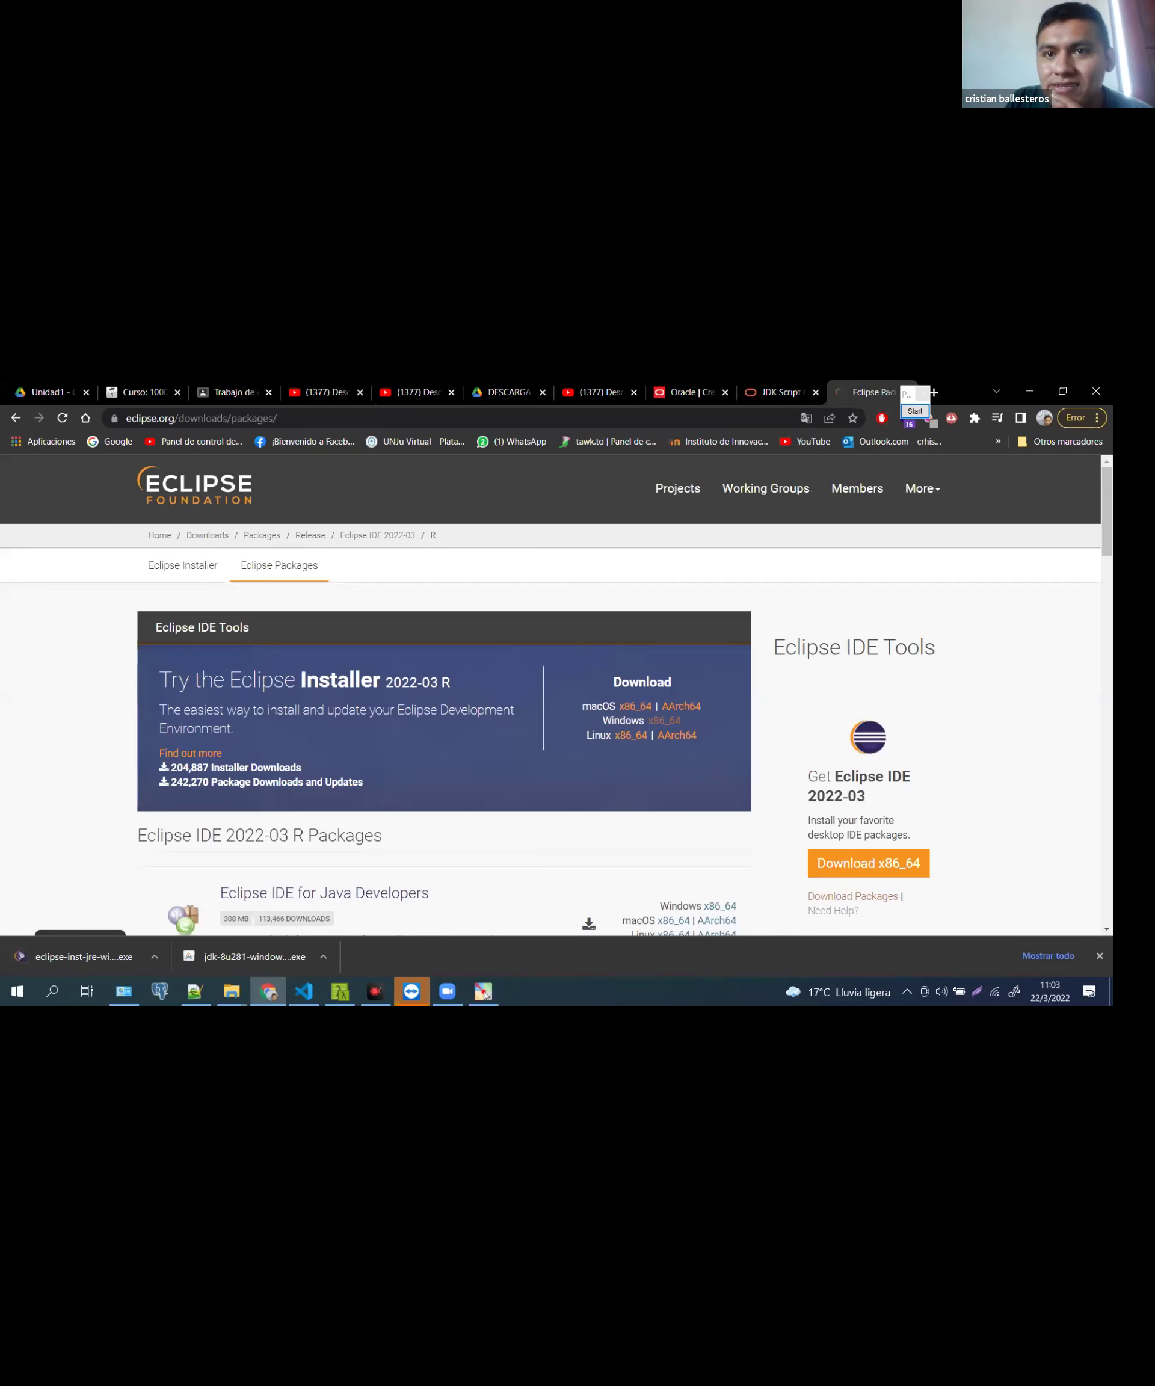
left_click(808, 392)
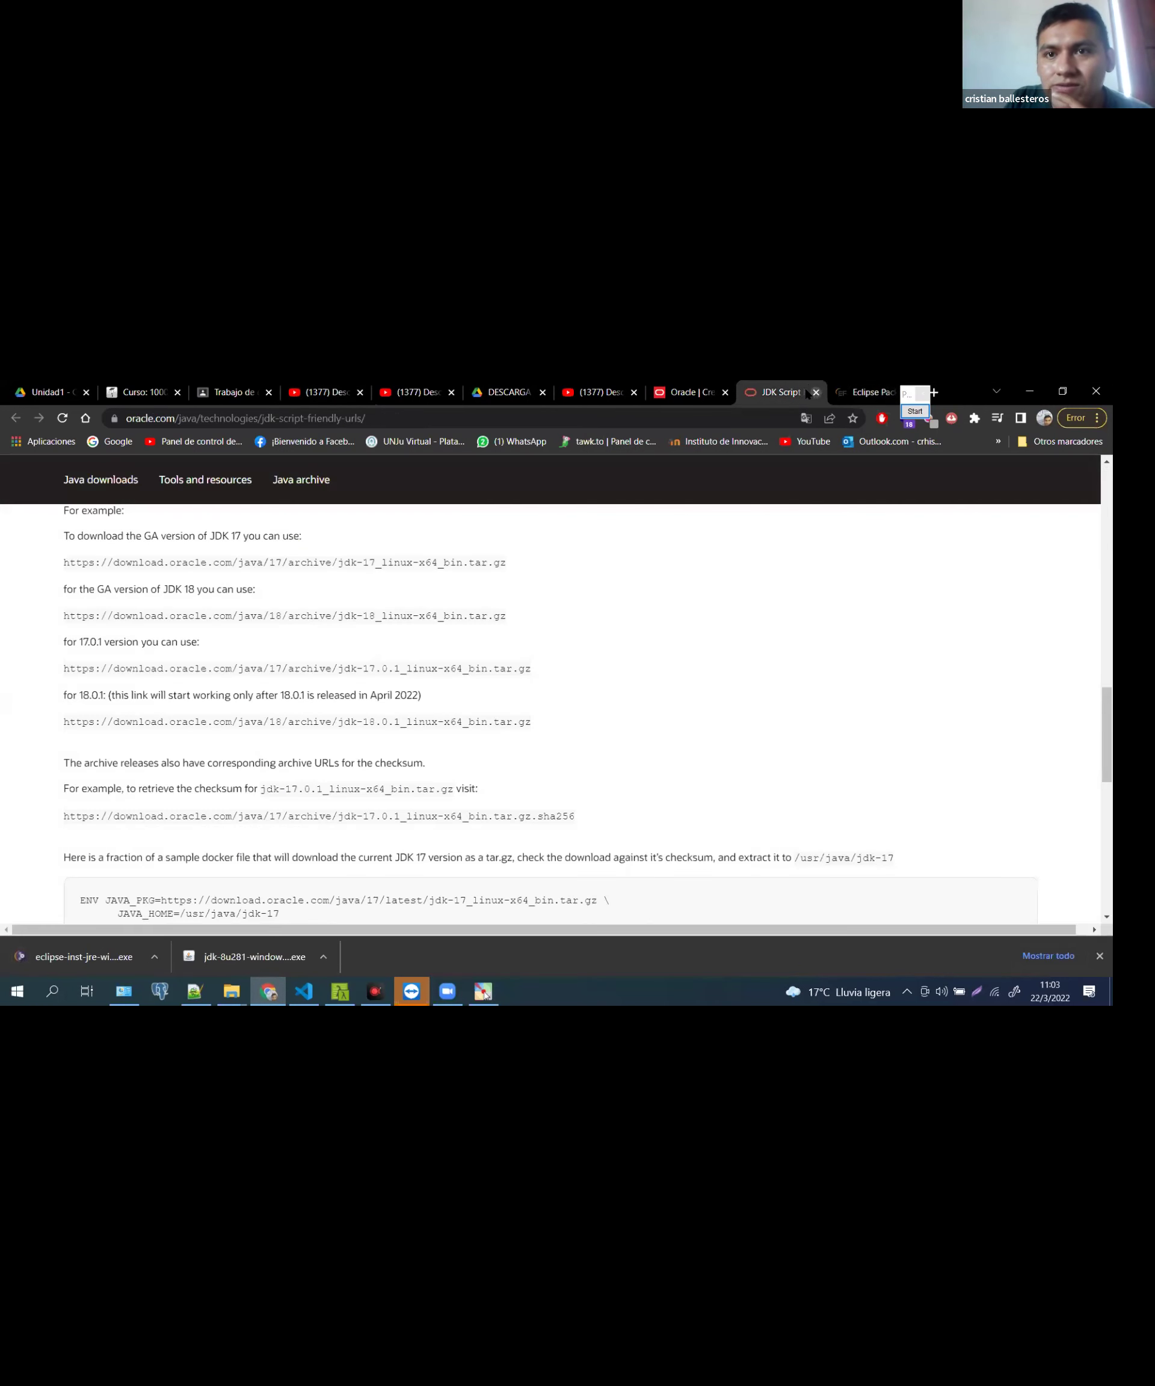
left_click(816, 392)
Look through the Eclipse IDE 2022-03 packages and related links down to the More Downloads list
scroll(521, 710, "down", 3)
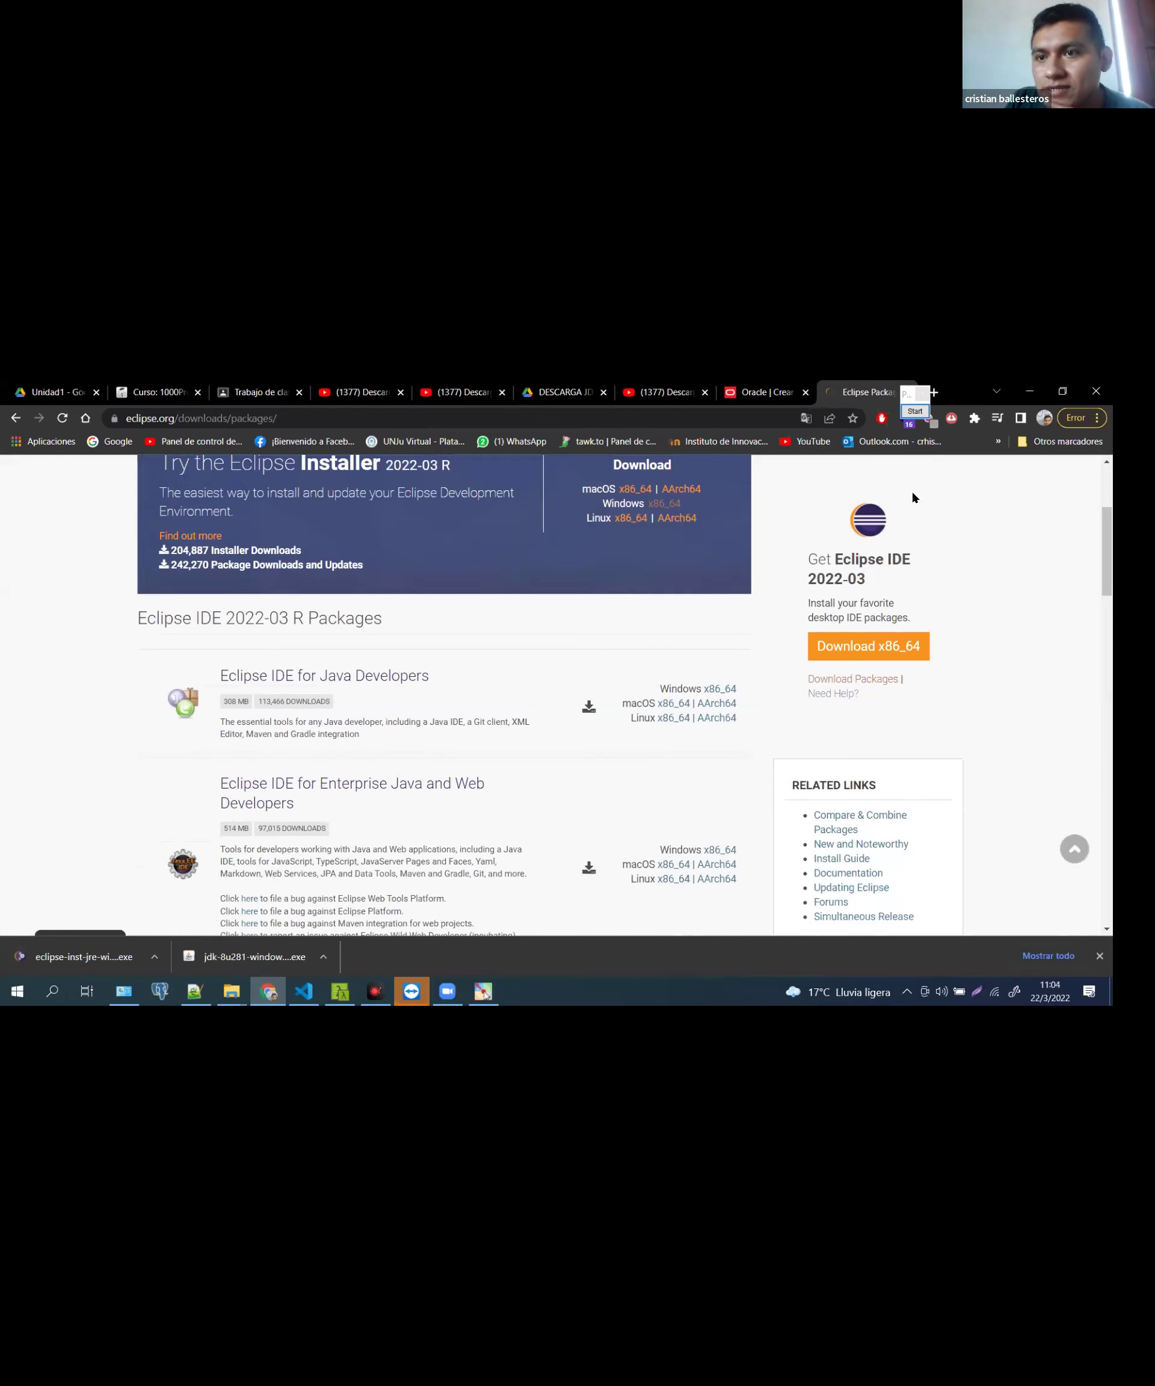
scroll(803, 616, "down", 1)
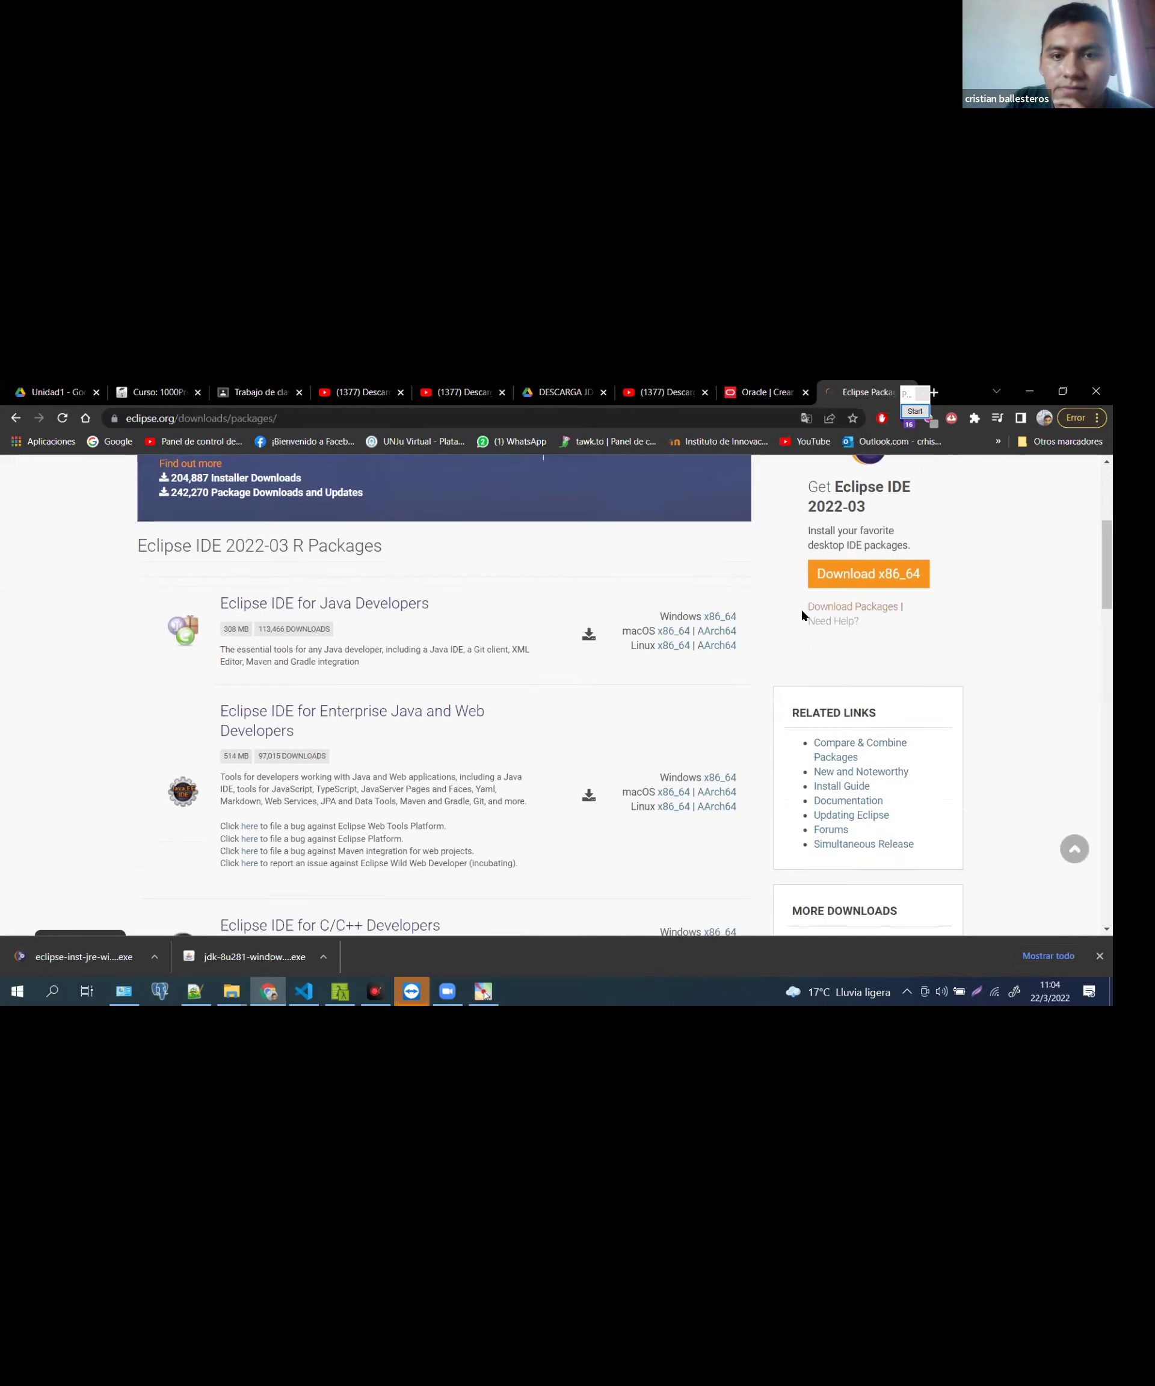
scroll(804, 616, "down", 2)
scroll(600, 593, "up", 1)
scroll(601, 592, "up", 3)
scroll(666, 610, "down", 4)
scroll(828, 616, "down", 1)
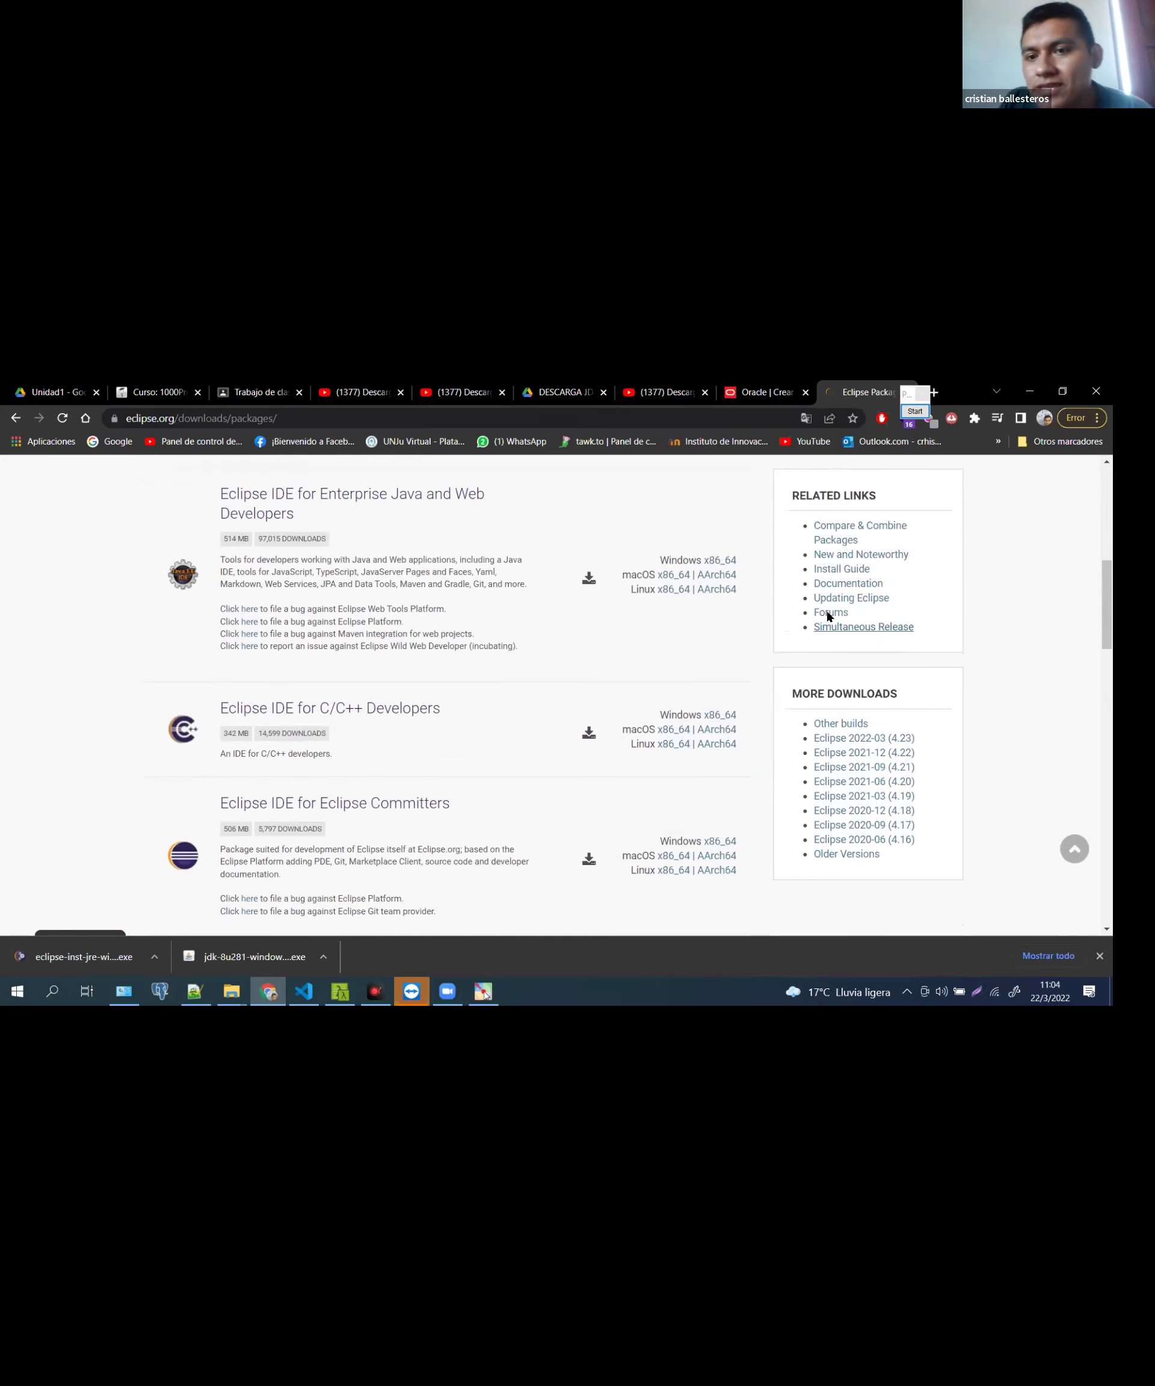
scroll(829, 616, "down", 1)
Outline the More Downloads list in red, plus its 2022-03 (4.23), 2020-06 (4.16), 2020-12 (4.18) and 2021-09 (4.21) entries
left_click(916, 411)
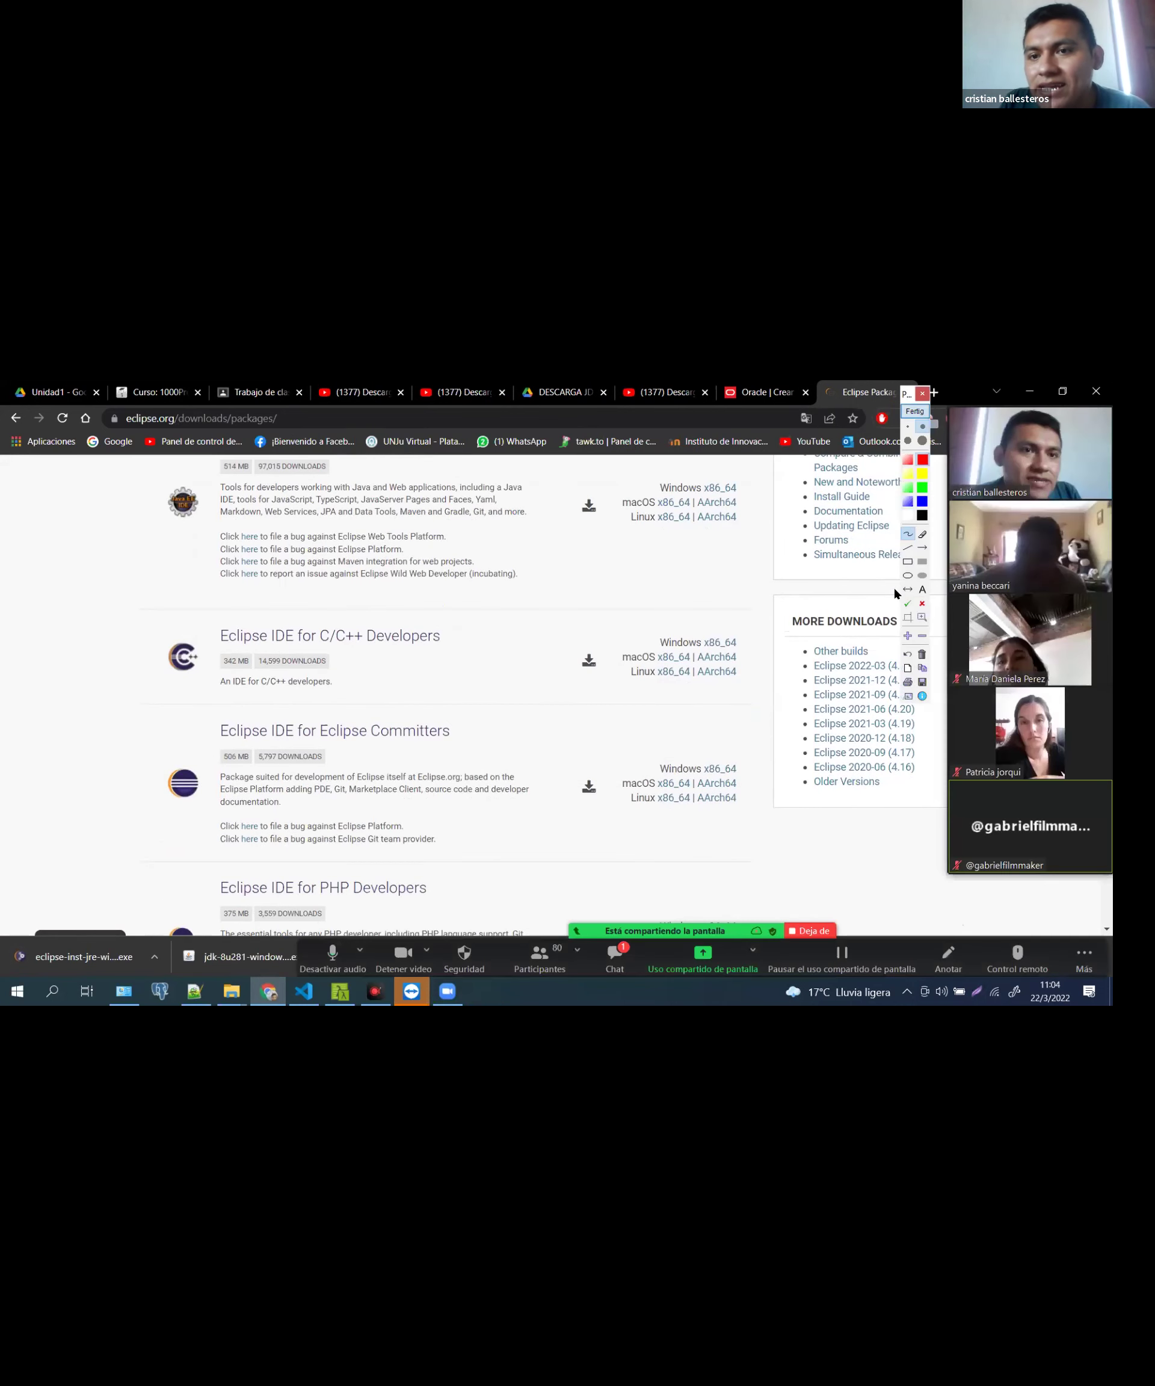
left_click_drag(909, 397, 953, 393)
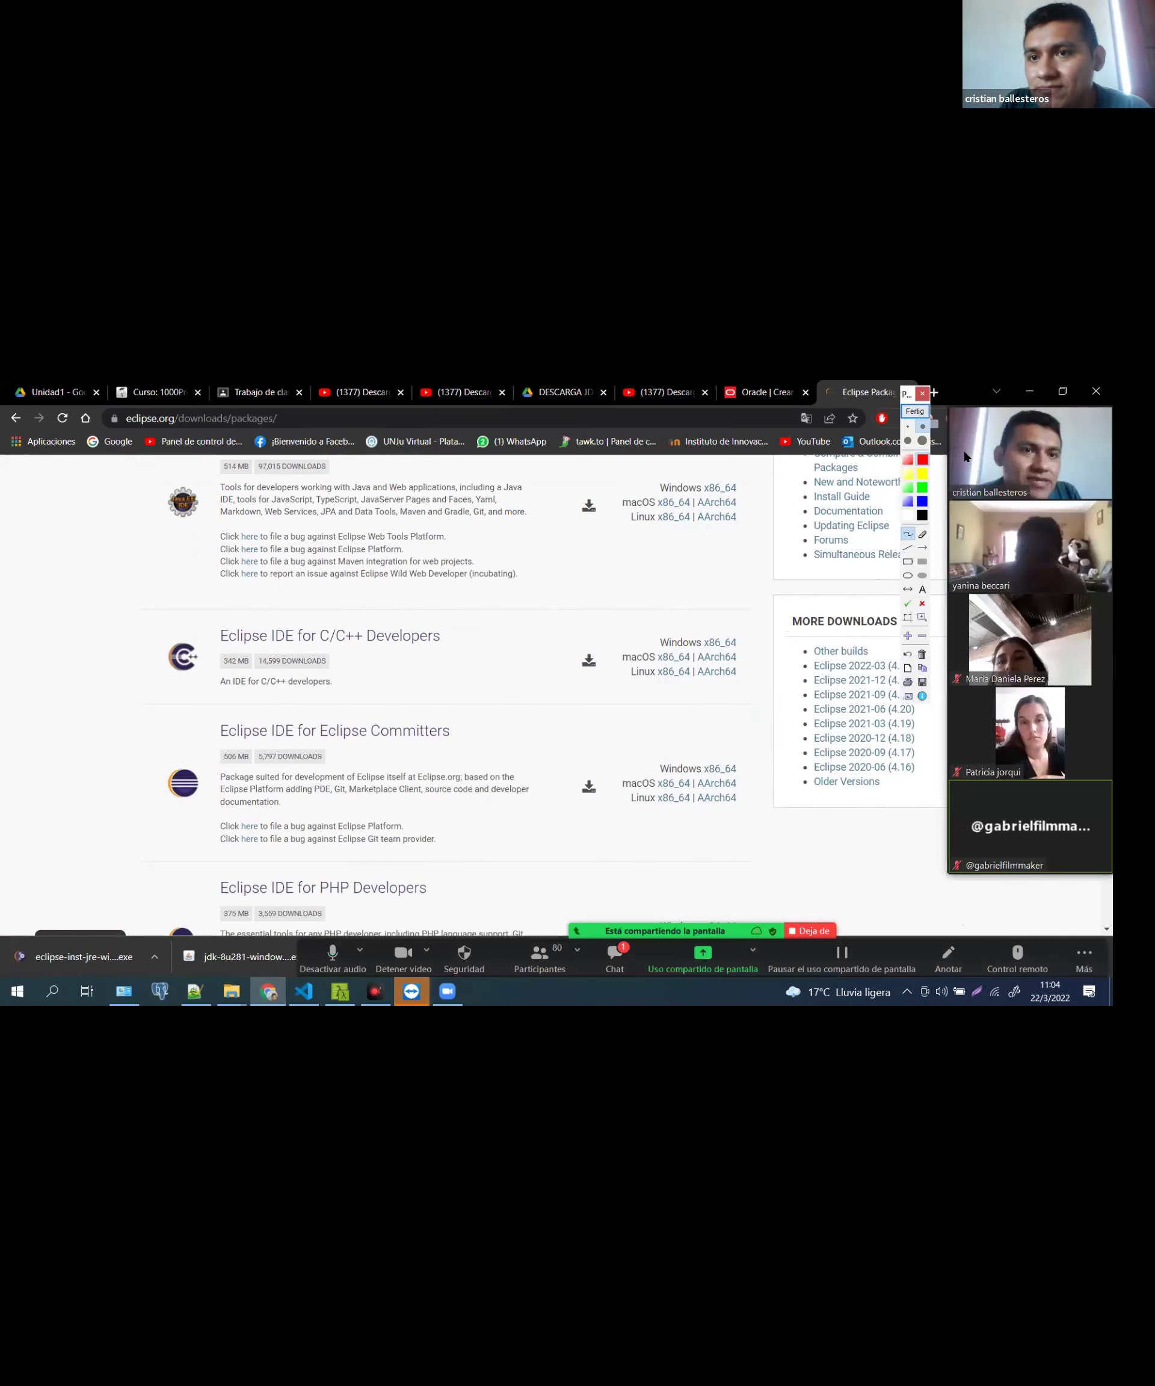
left_click(952, 556)
left_click_drag(792, 632, 931, 802)
left_click_drag(842, 761, 922, 781)
left_click_drag(846, 654, 921, 677)
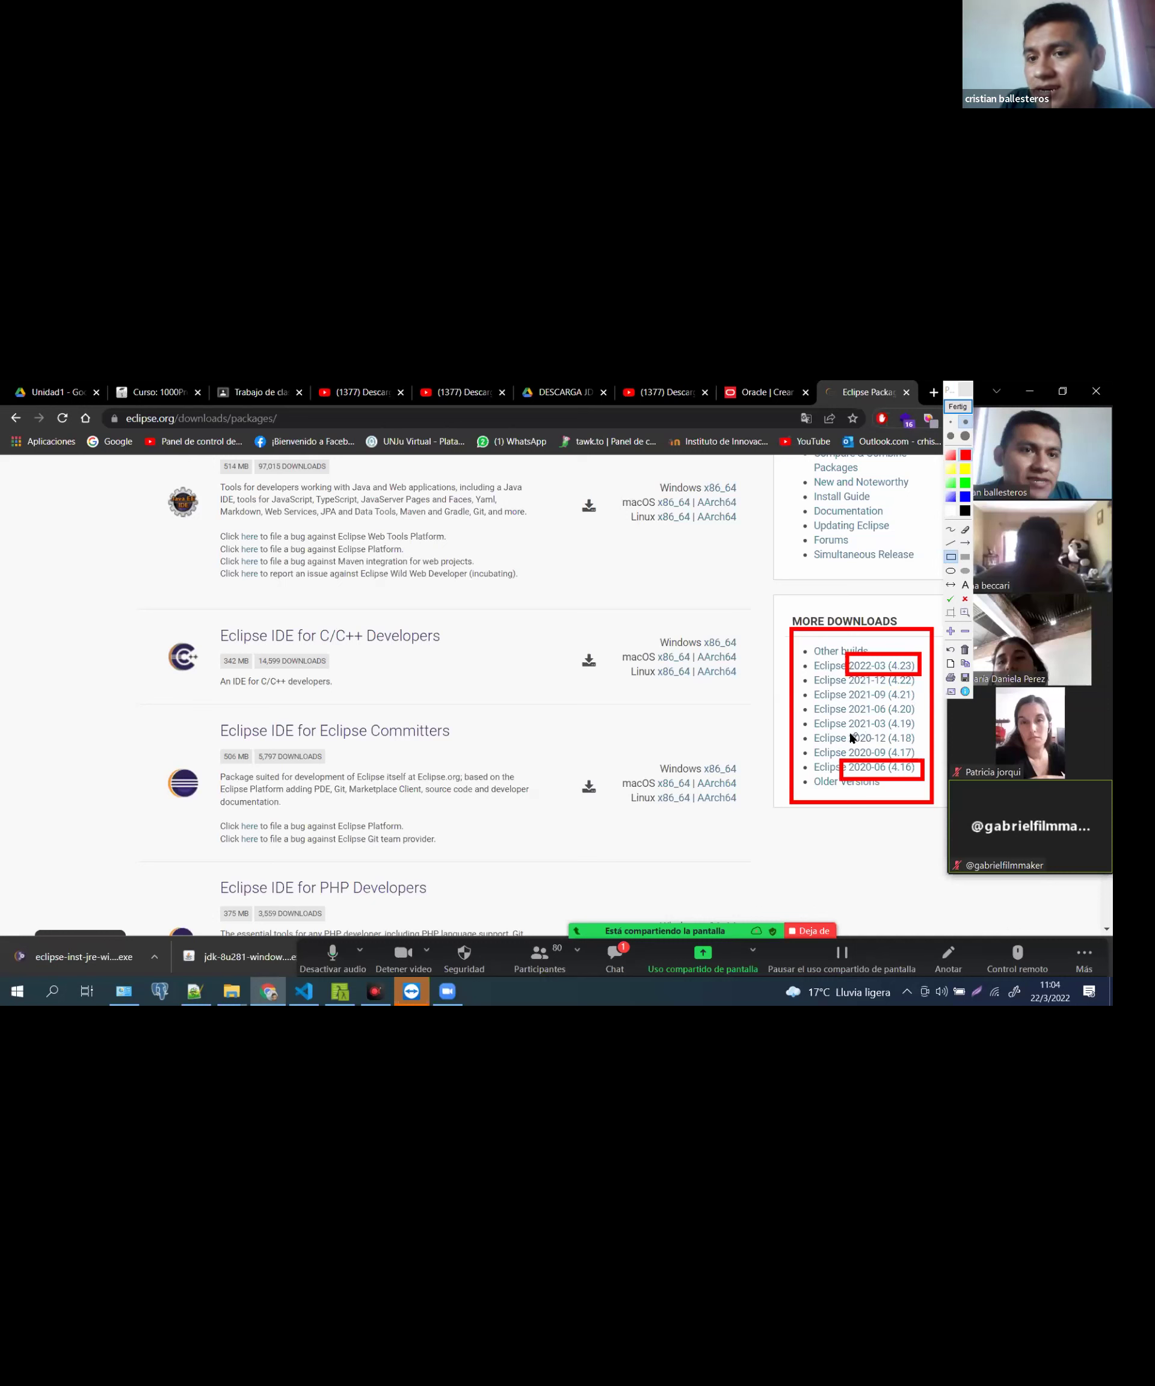
left_click_drag(847, 730, 927, 746)
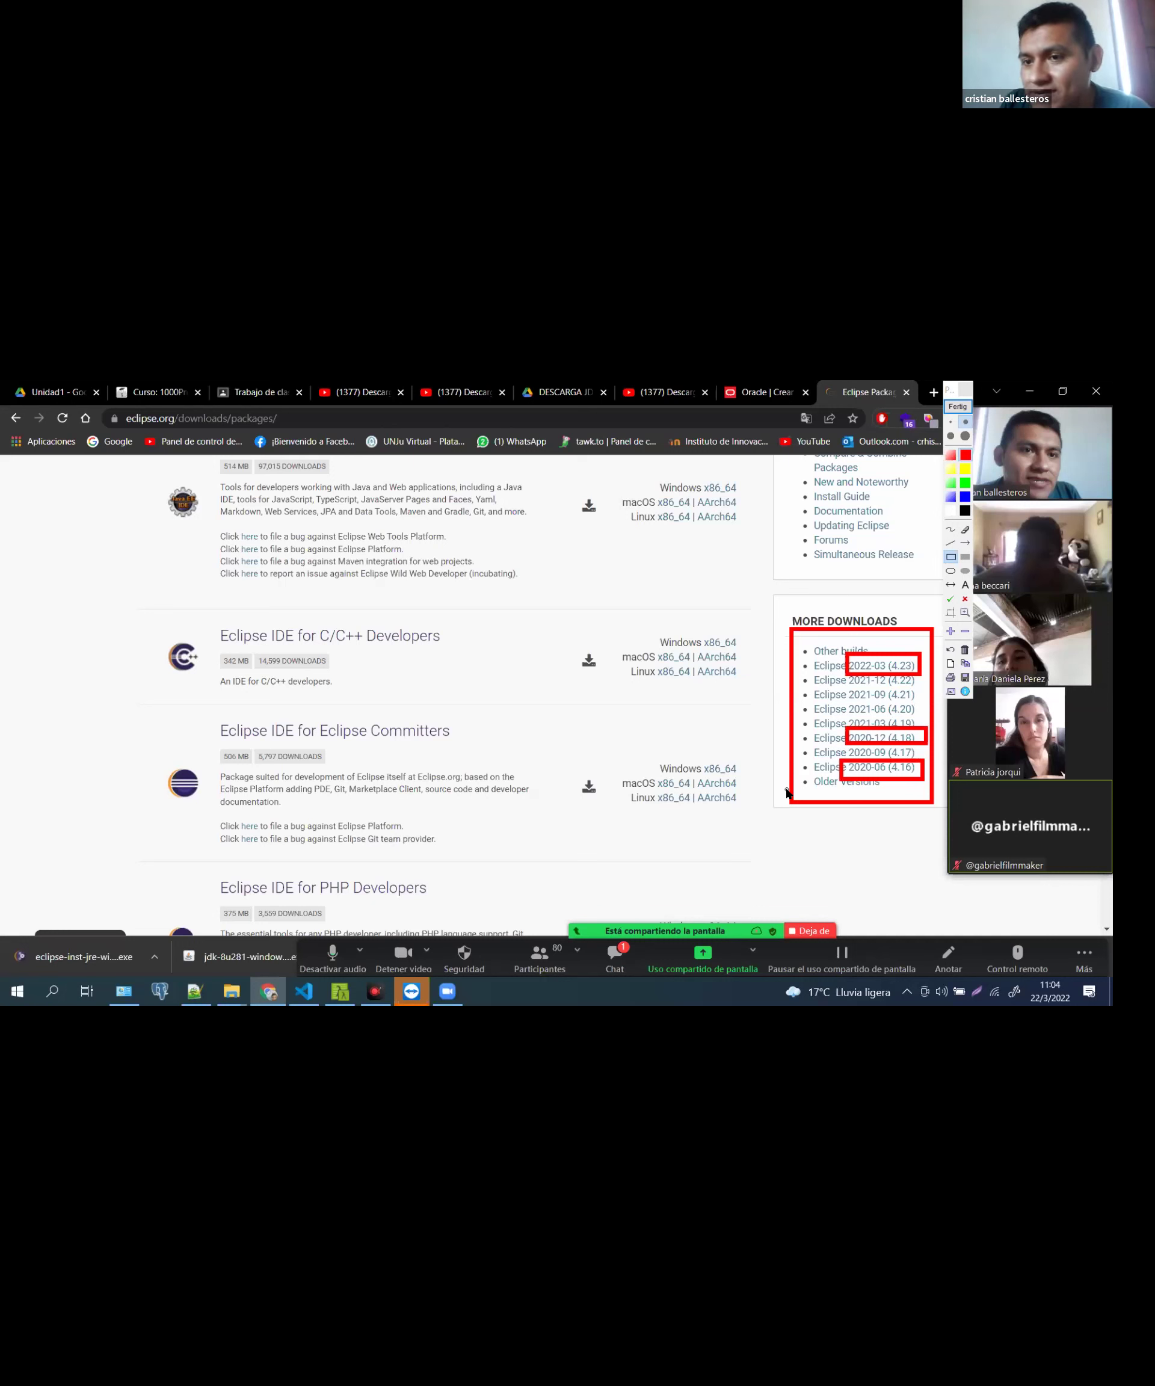
mouse_move(845, 687)
left_mouse_down()
mouse_move(929, 714)
mouse_move(927, 704)
left_mouse_up()
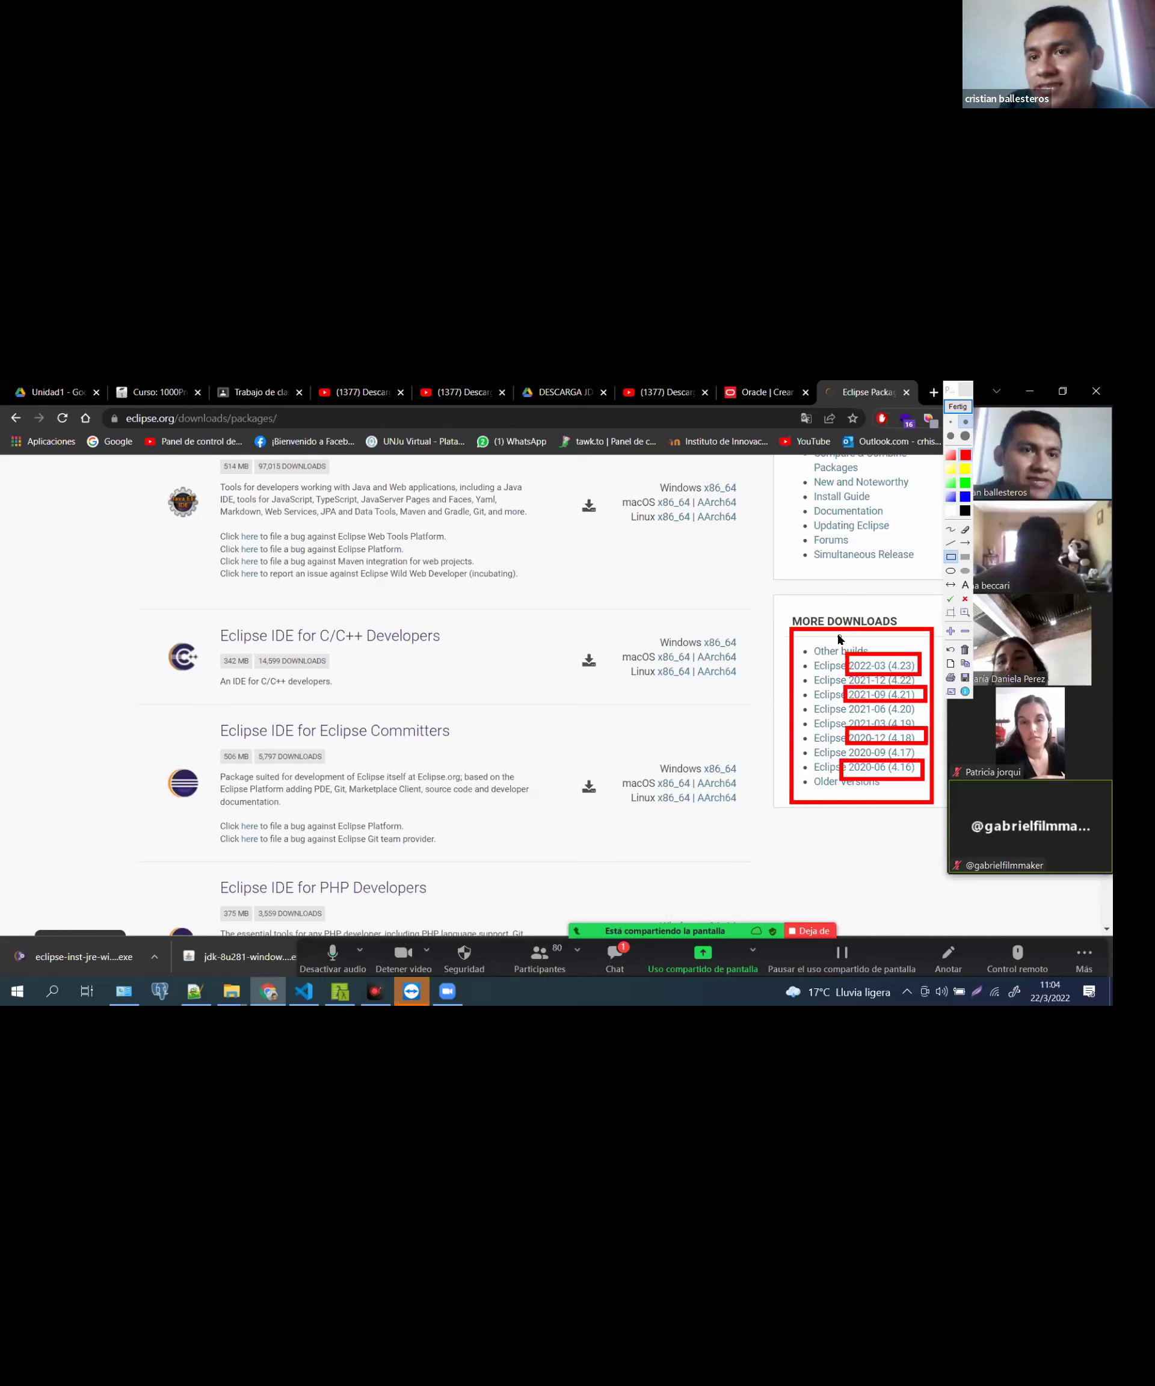
Draw a blue arrow pointing at the Eclipse 2020-06 (4.16) entry in the More Downloads list
left_click(966, 499)
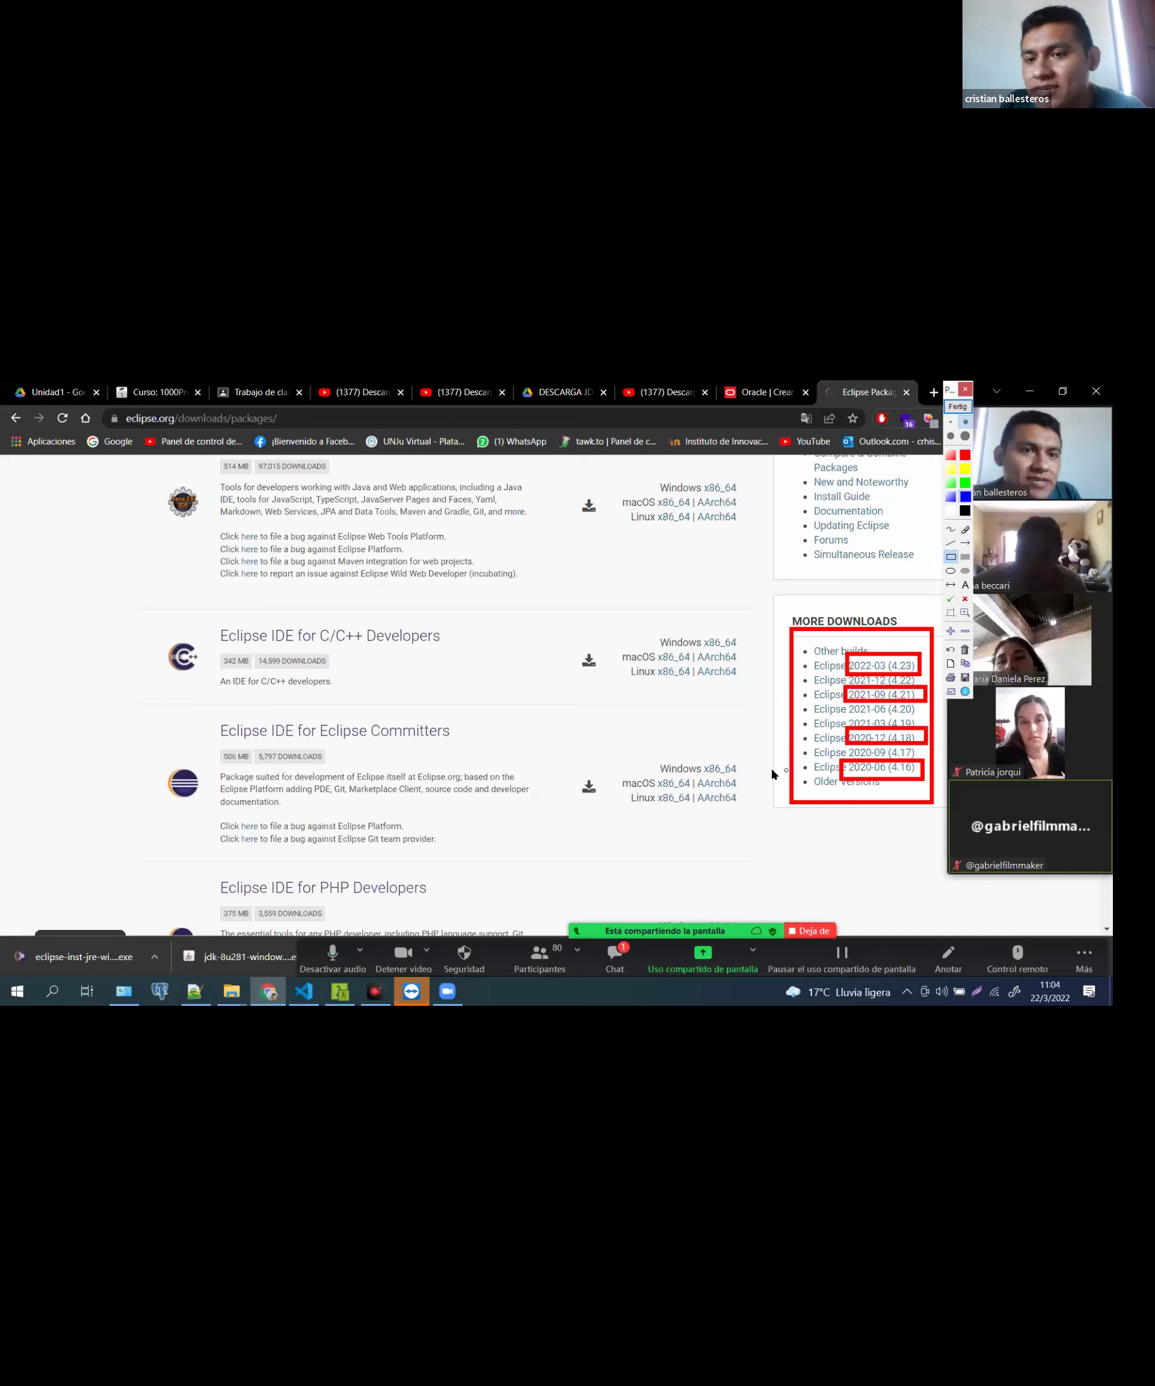
left_click_drag(758, 771, 798, 772)
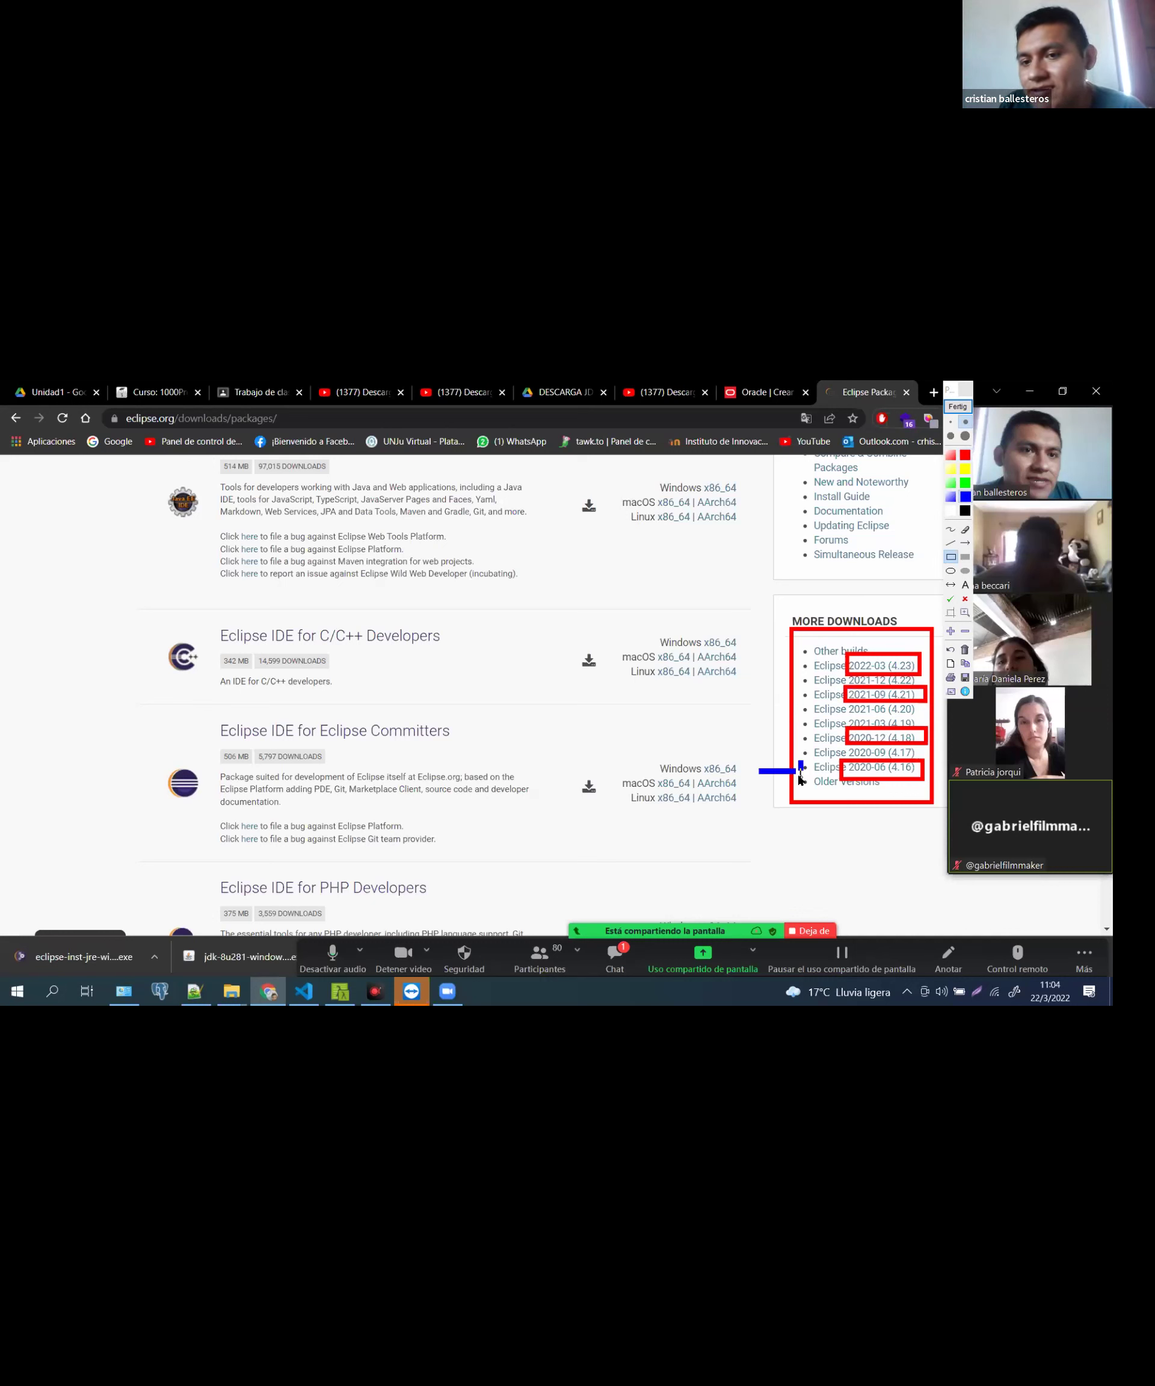
left_click(951, 529)
left_click_drag(809, 763, 801, 780)
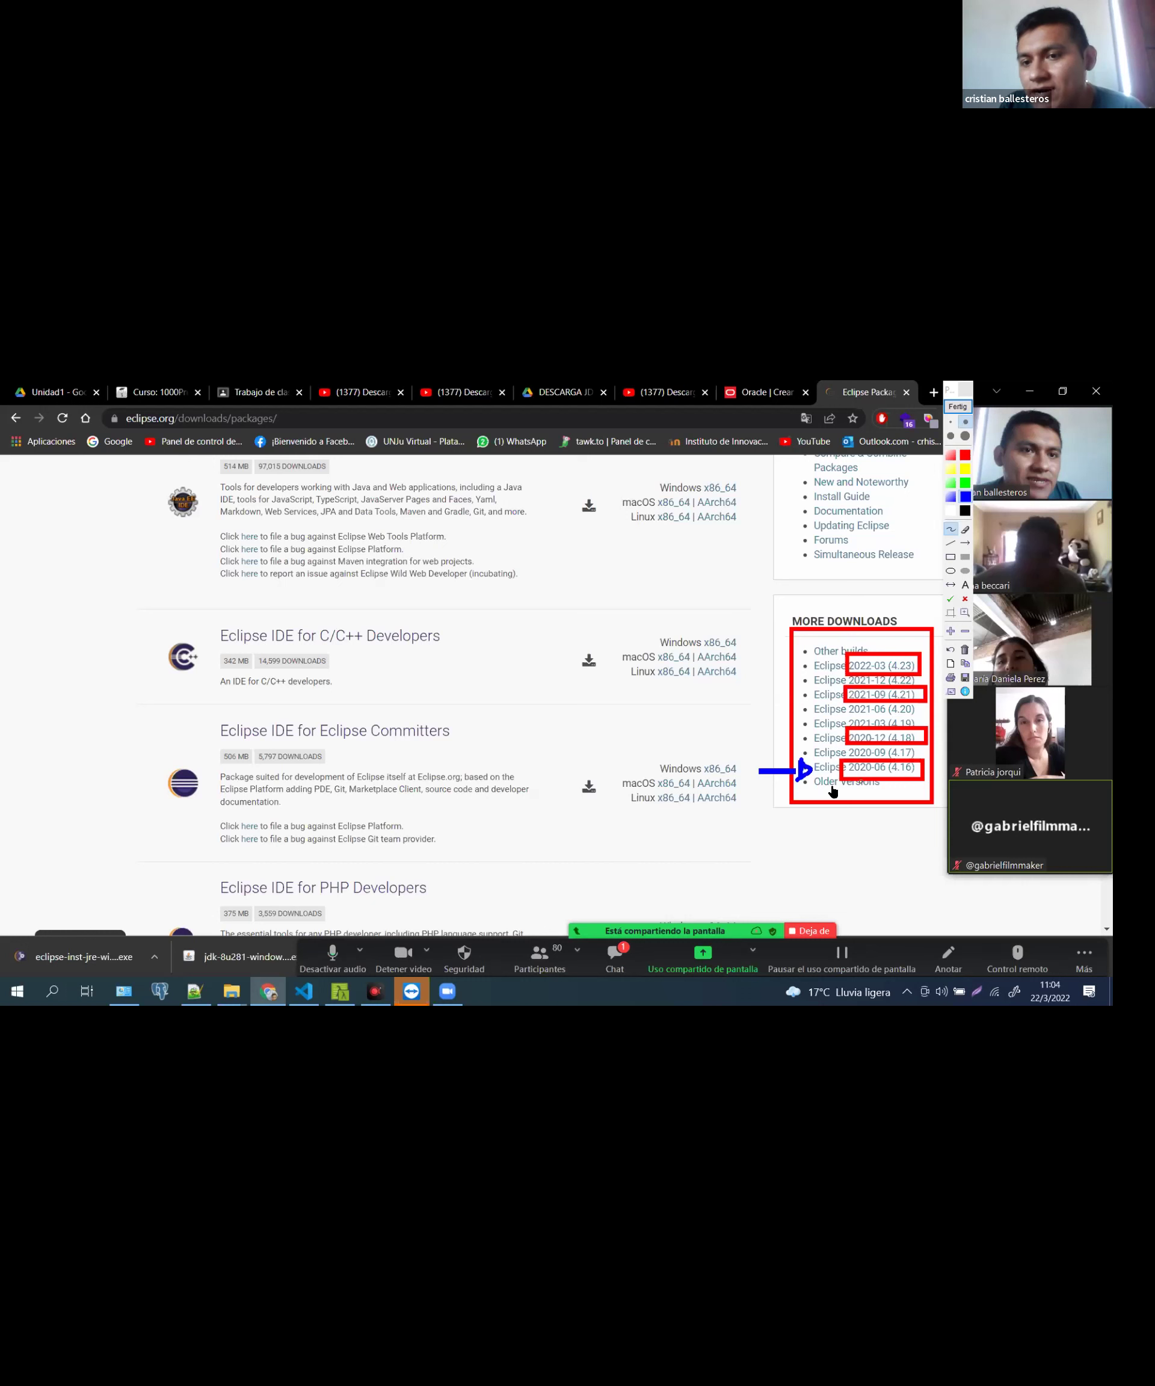
Clear the screen annotations and open the Older Versions page at its list of Eclipse Packaging Project releases
key("Escape")
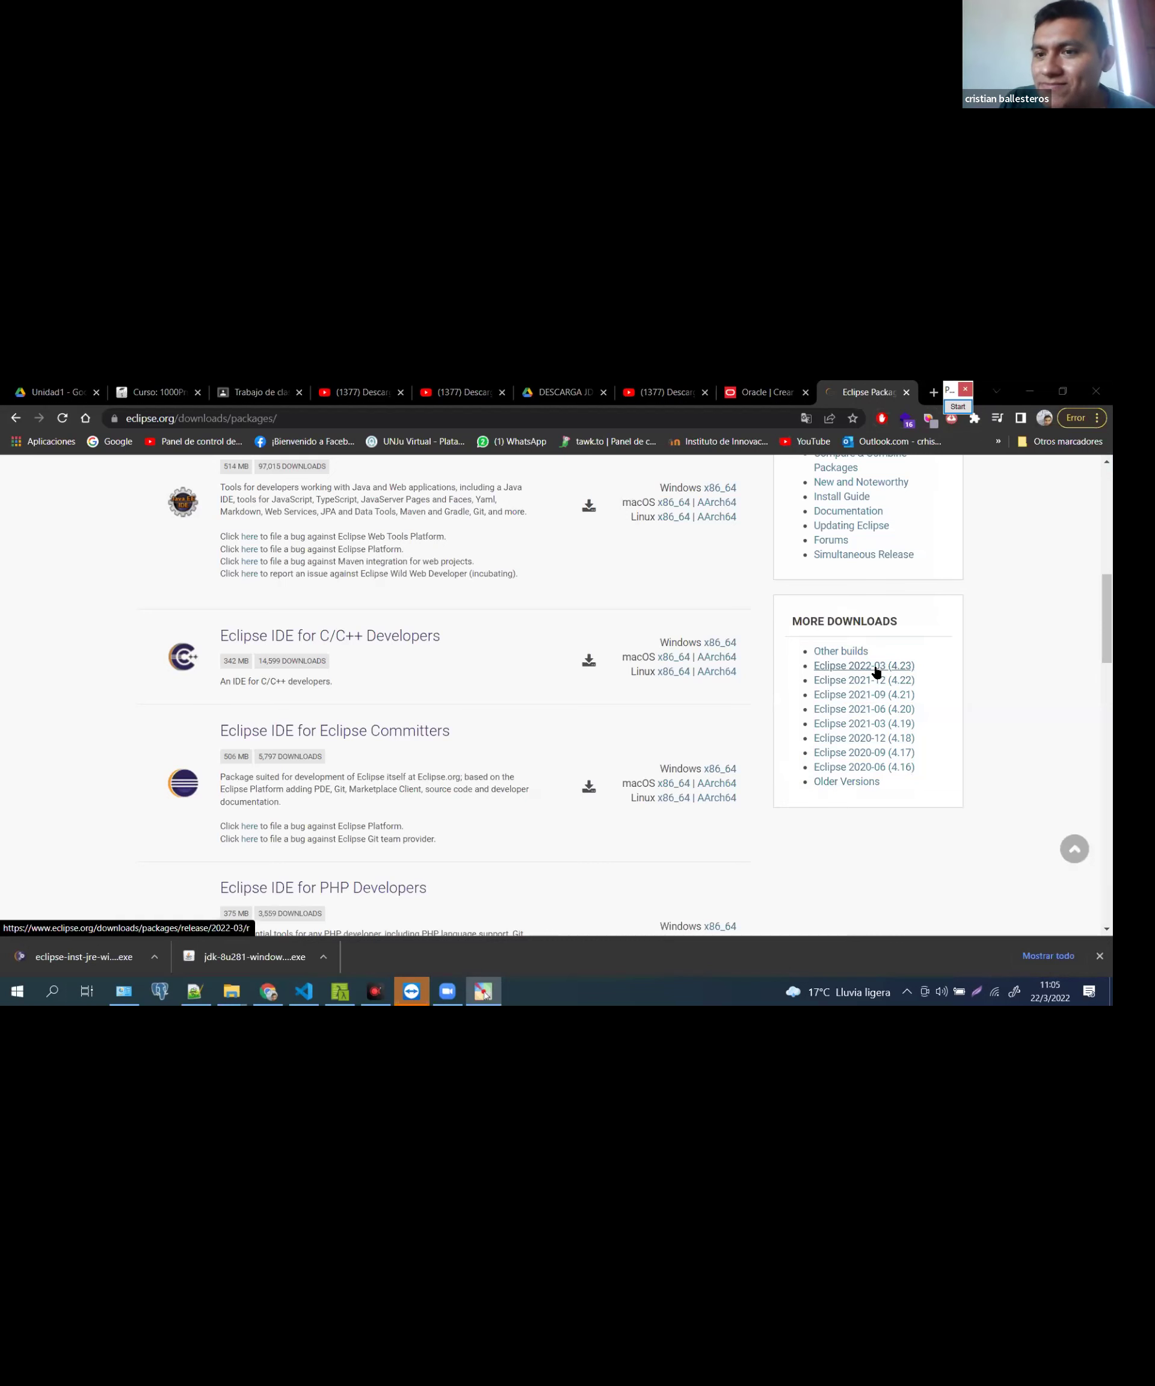
left_click(865, 782)
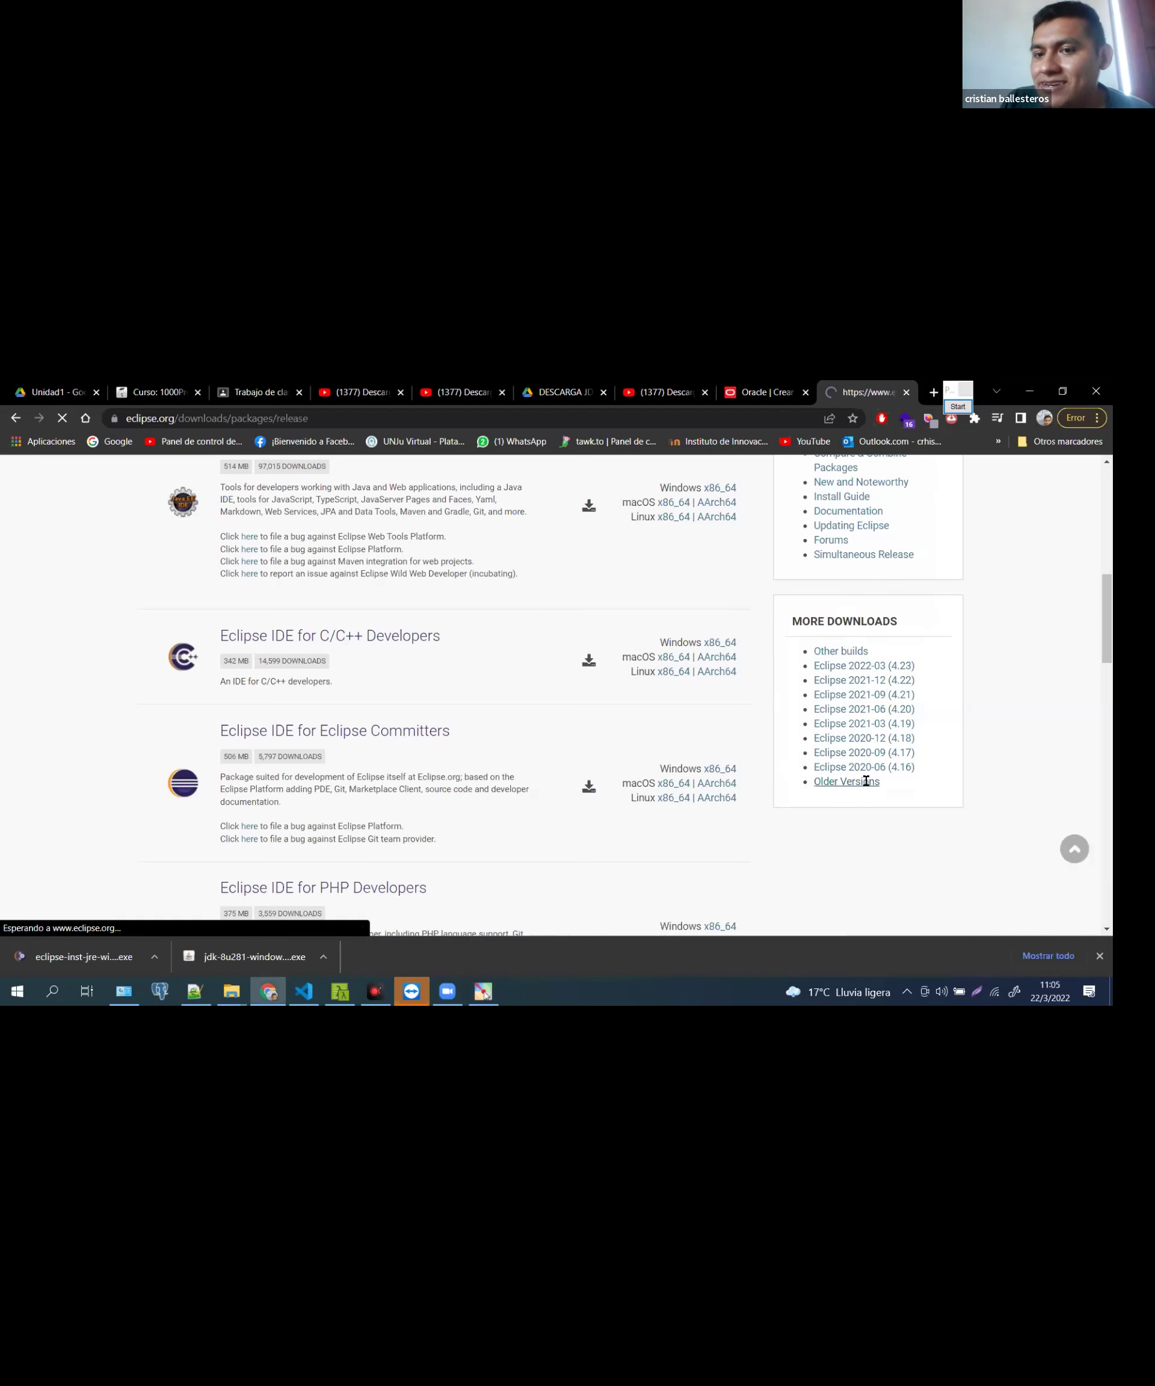
scroll(249, 700, "down", 2)
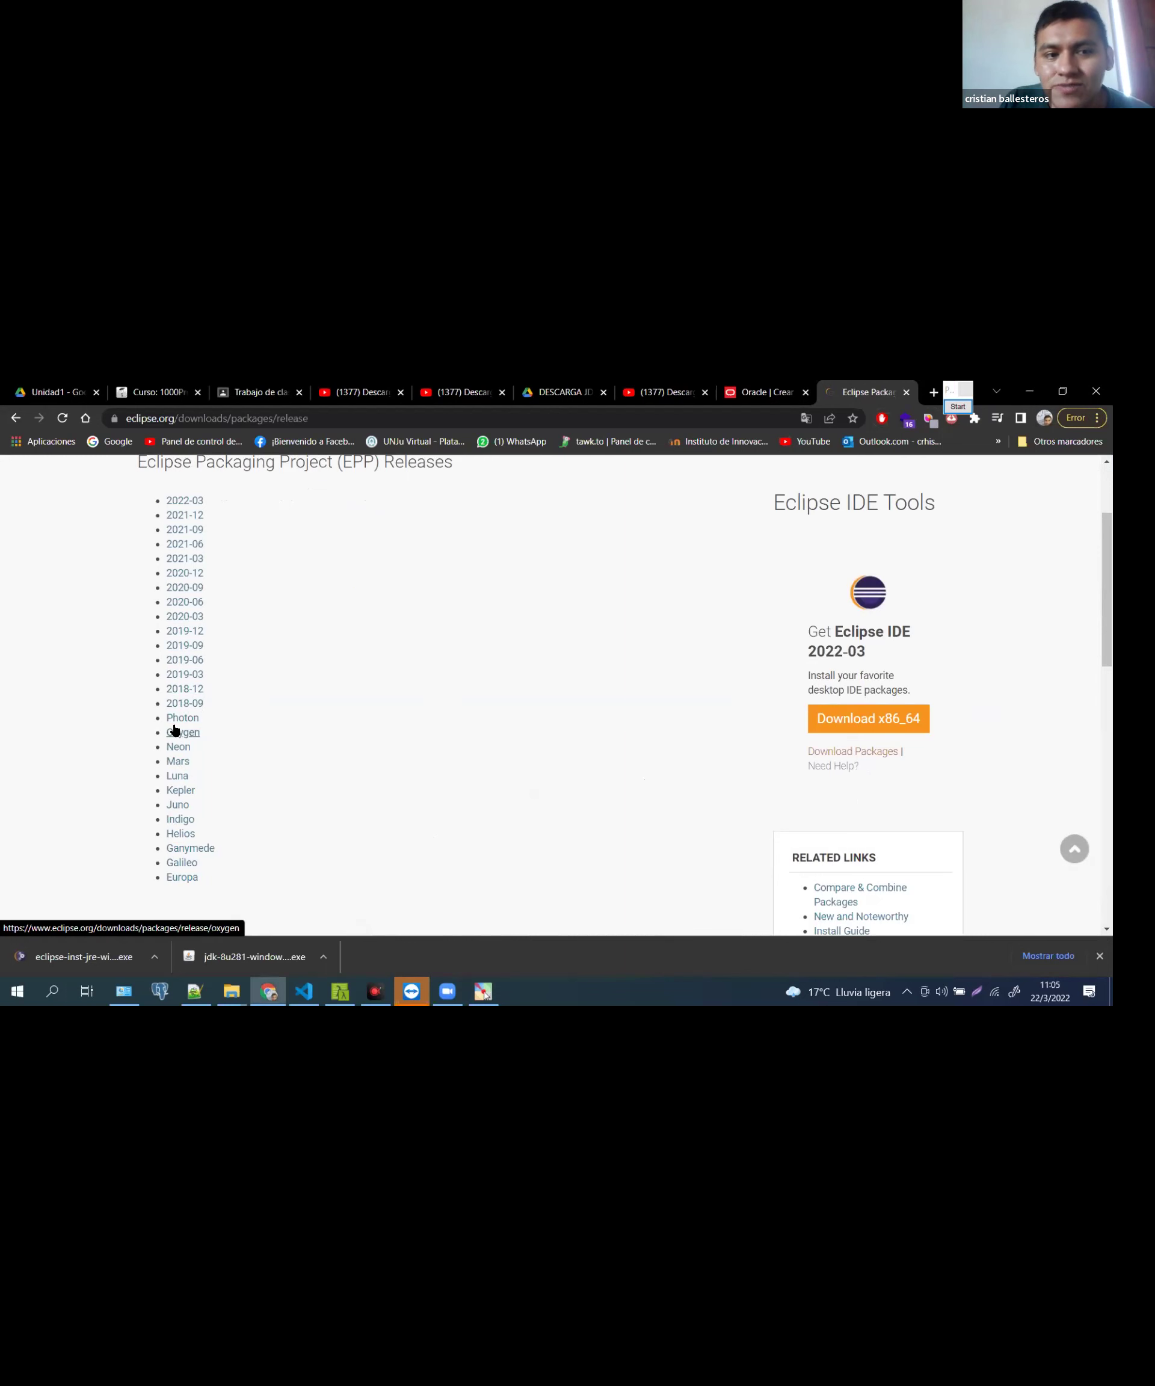
Annotate the EPP releases list in red: circle Oxygen with arrows pointing at it, and circle 2019-09 with a cross beside it
scroll(165, 734, "up", 5)
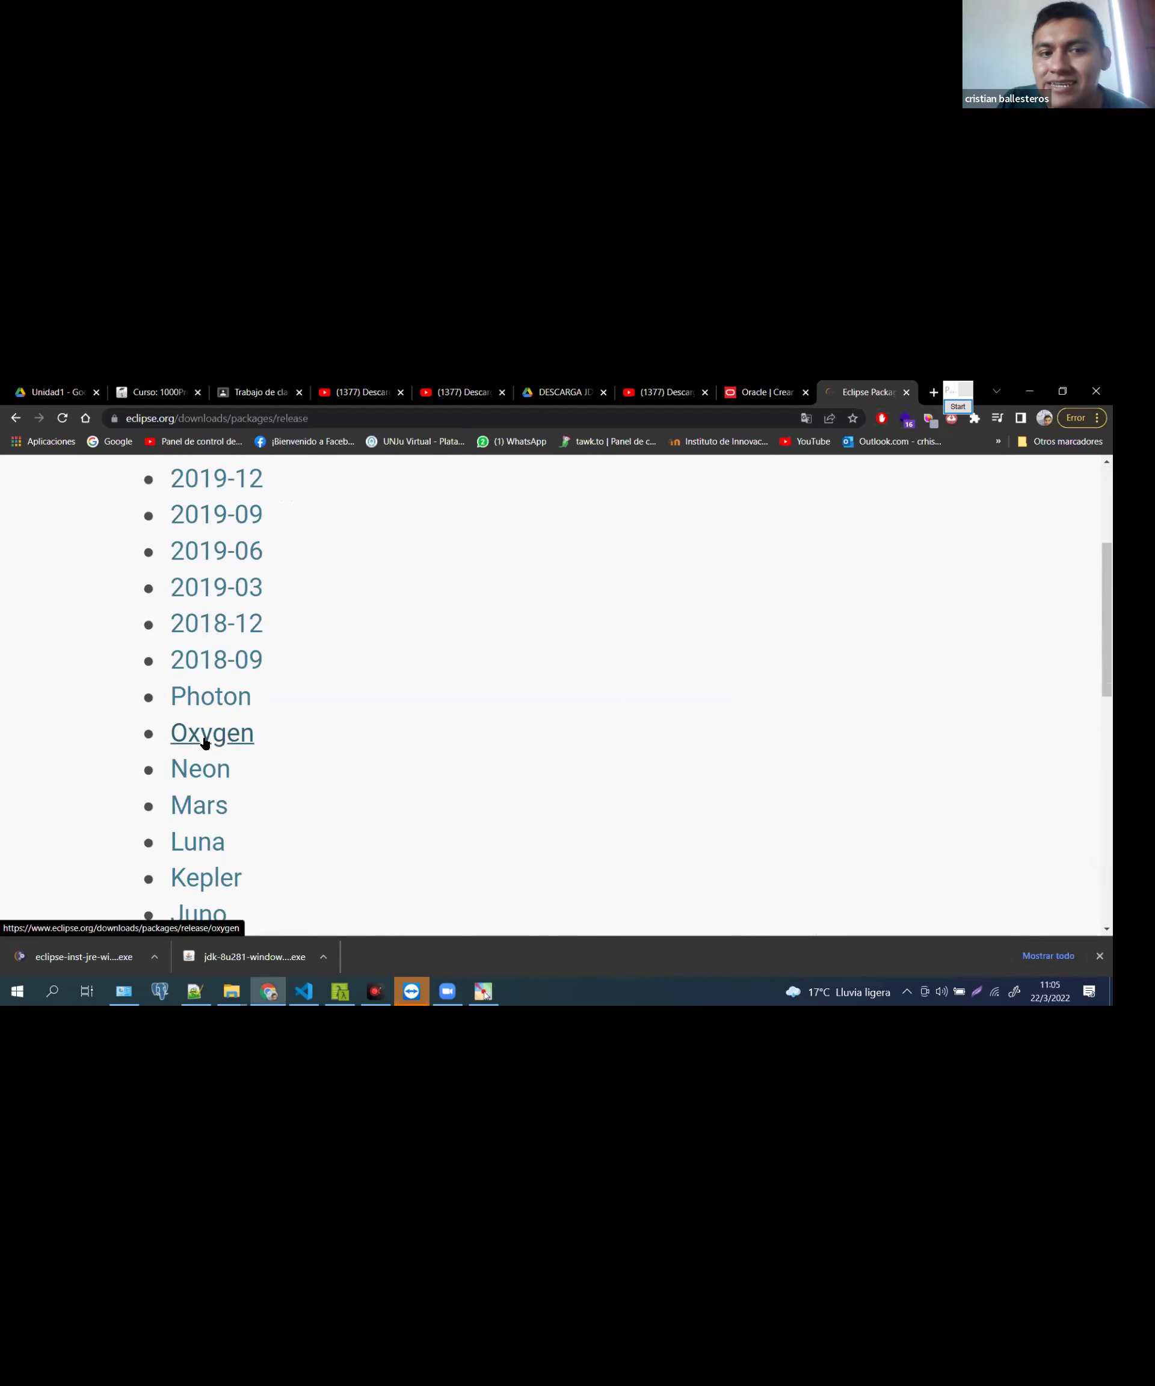
left_click(960, 411)
mouse_move(282, 707)
left_mouse_down()
mouse_move(166, 722)
mouse_move(246, 763)
mouse_move(254, 713)
mouse_move(209, 717)
left_mouse_up()
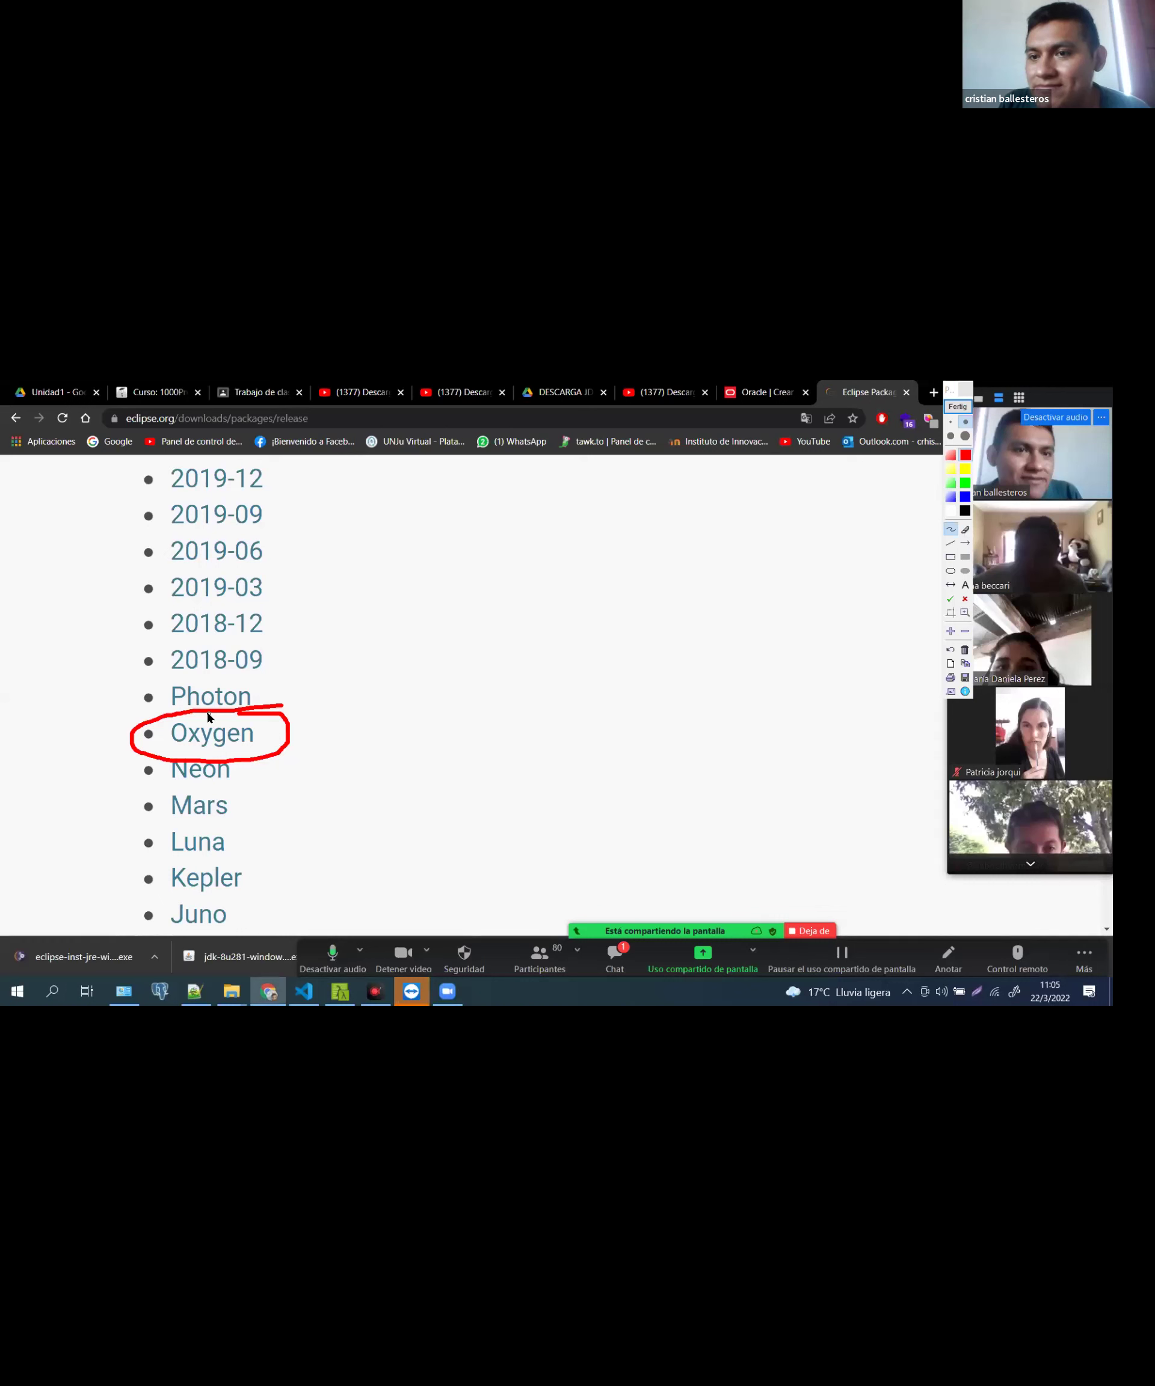
mouse_move(270, 497)
left_mouse_down()
mouse_move(147, 497)
mouse_move(275, 523)
mouse_move(273, 510)
mouse_move(293, 533)
left_mouse_up()
left_click_drag(288, 510, 318, 523)
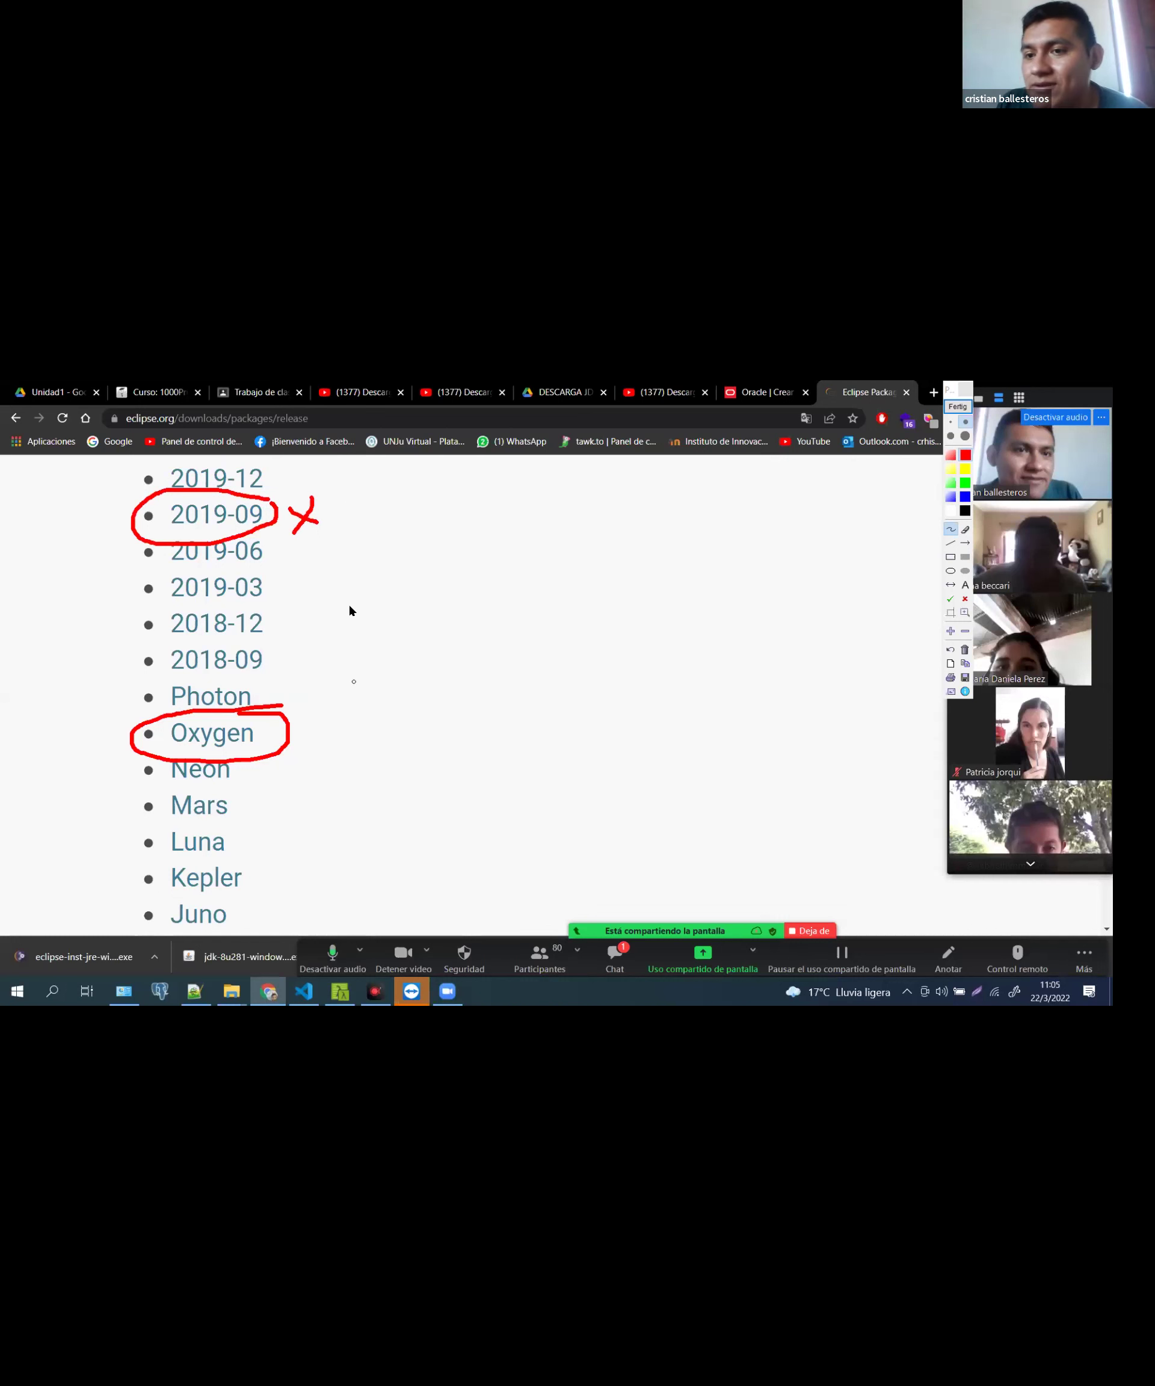
mouse_move(394, 708)
left_mouse_down()
mouse_move(297, 749)
mouse_move(320, 726)
mouse_move(306, 742)
left_mouse_up()
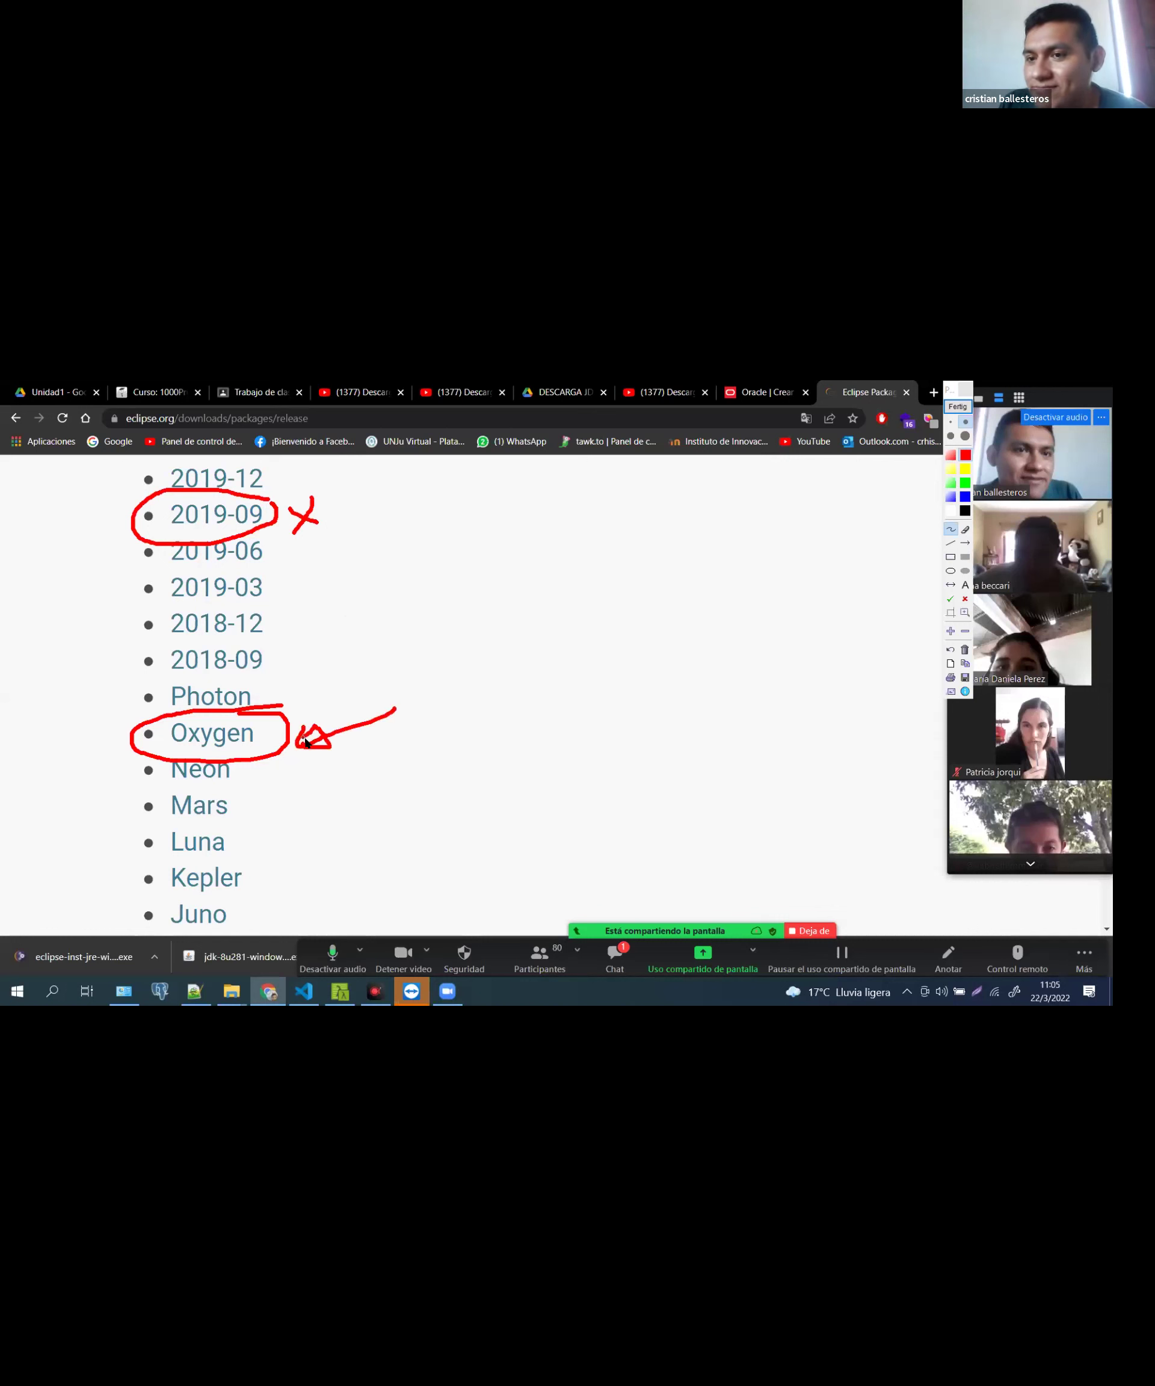
mouse_move(77, 747)
left_mouse_down()
mouse_move(125, 736)
mouse_move(111, 762)
left_mouse_up()
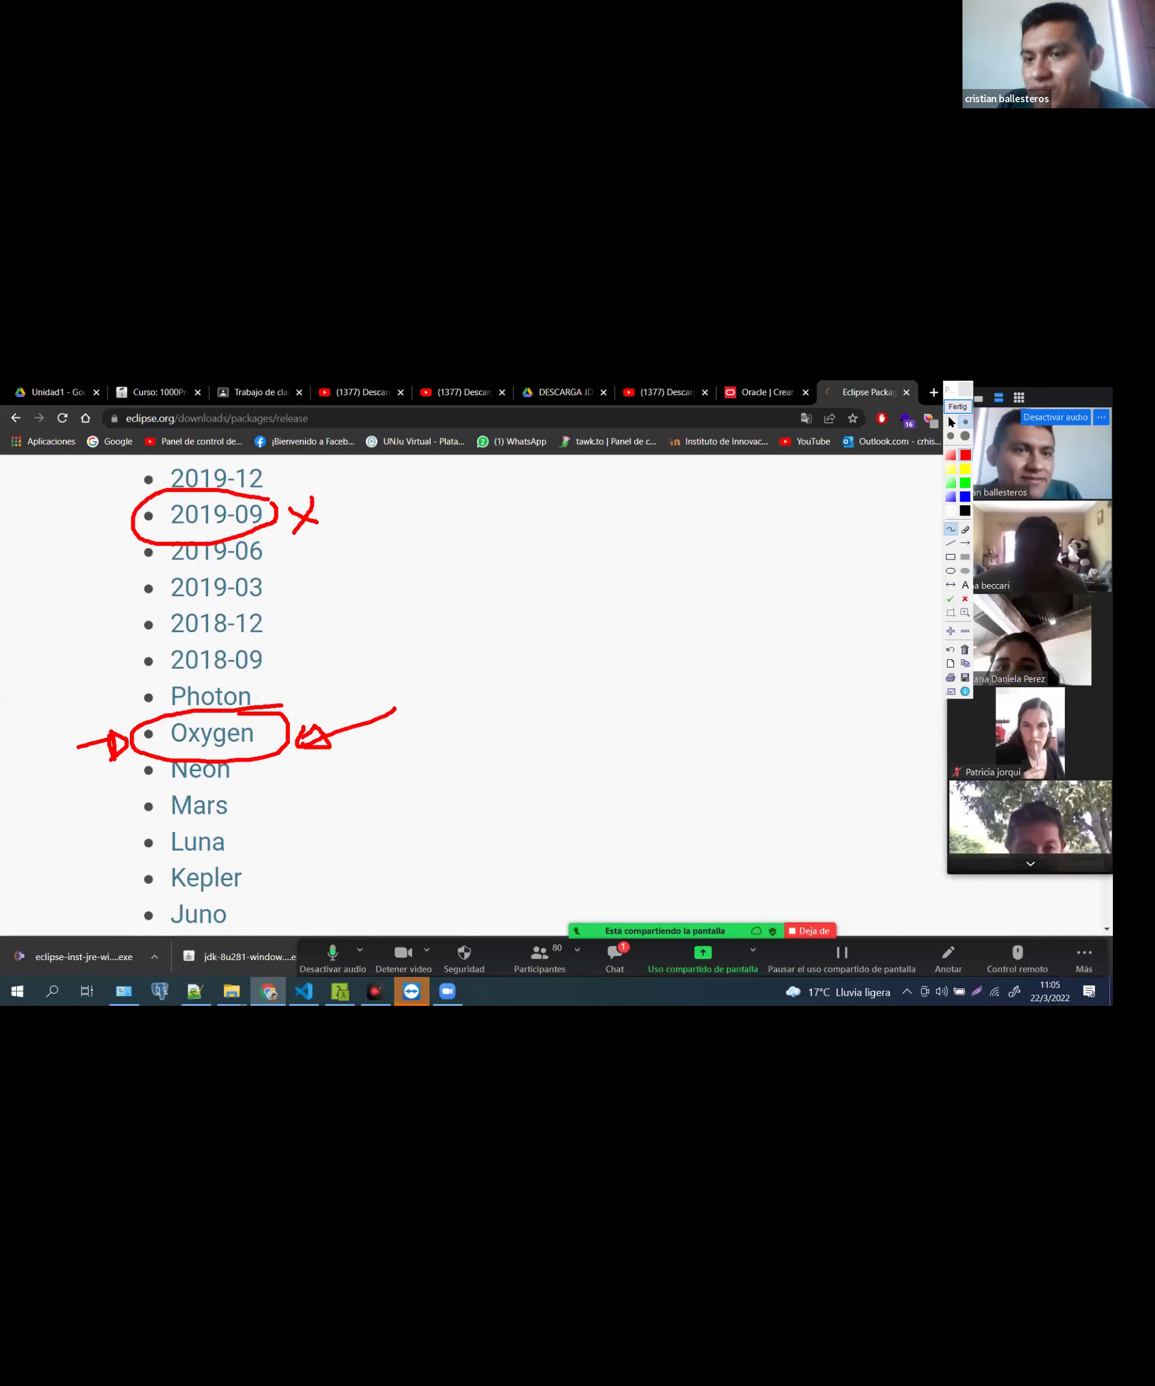
left_click(959, 406)
Reset the page zoom and return from the releases list to the Eclipse packages page
key("ctrl+0")
scroll(381, 715, "up", 3)
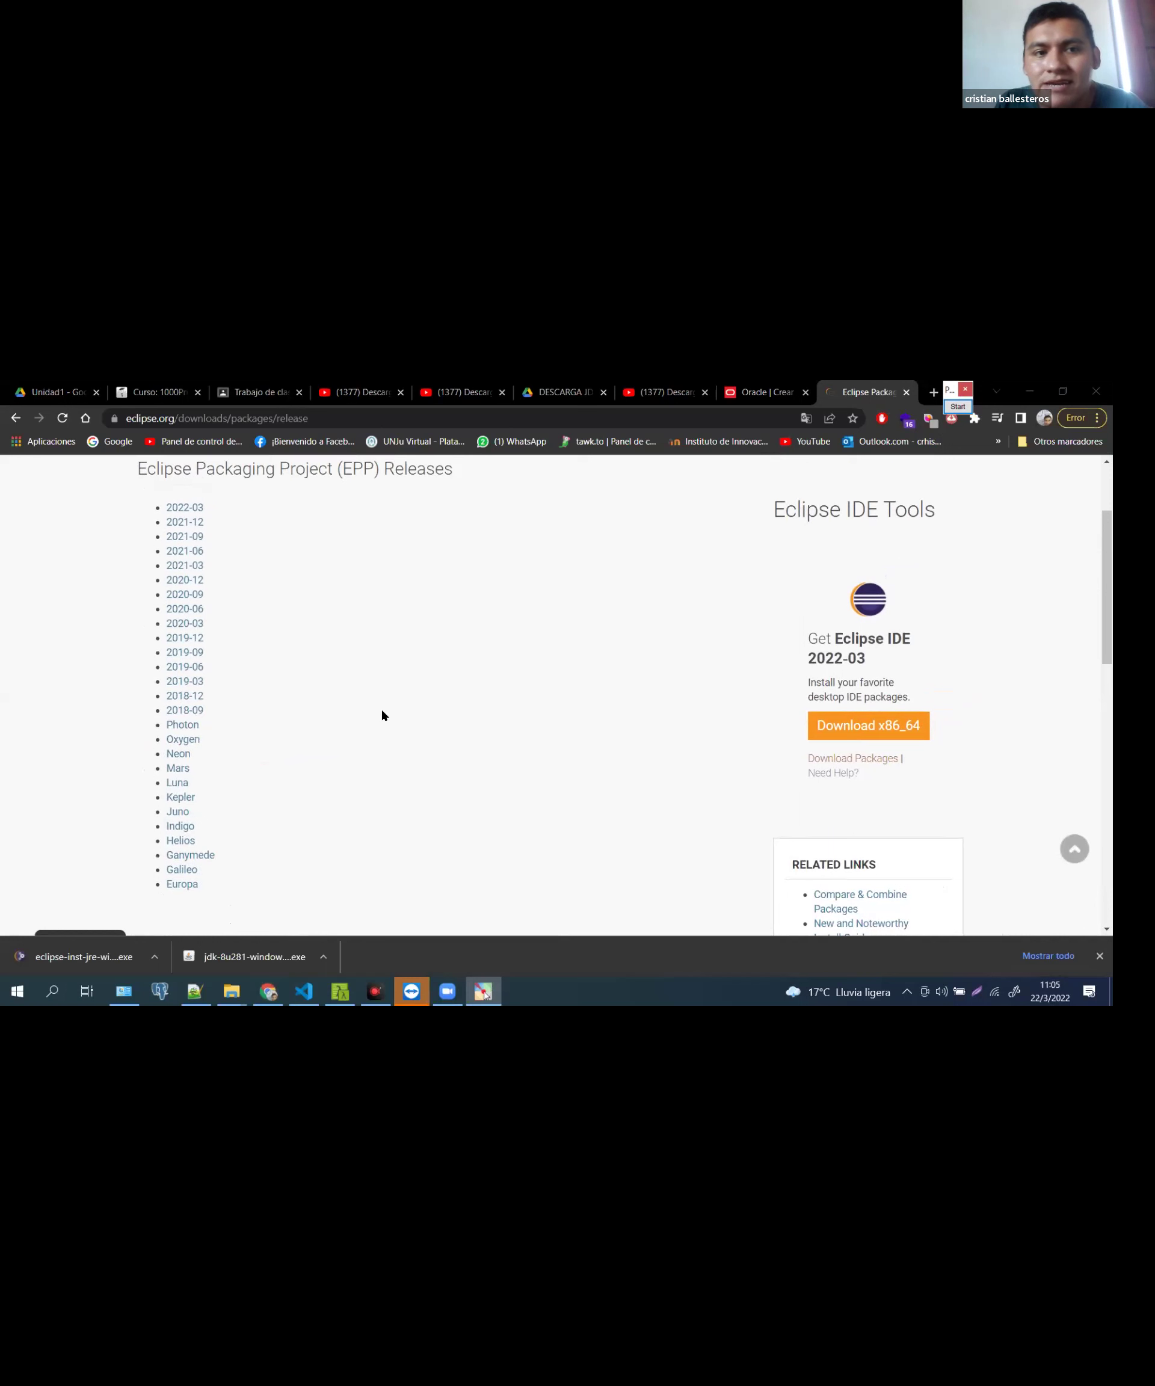
left_click(13, 418)
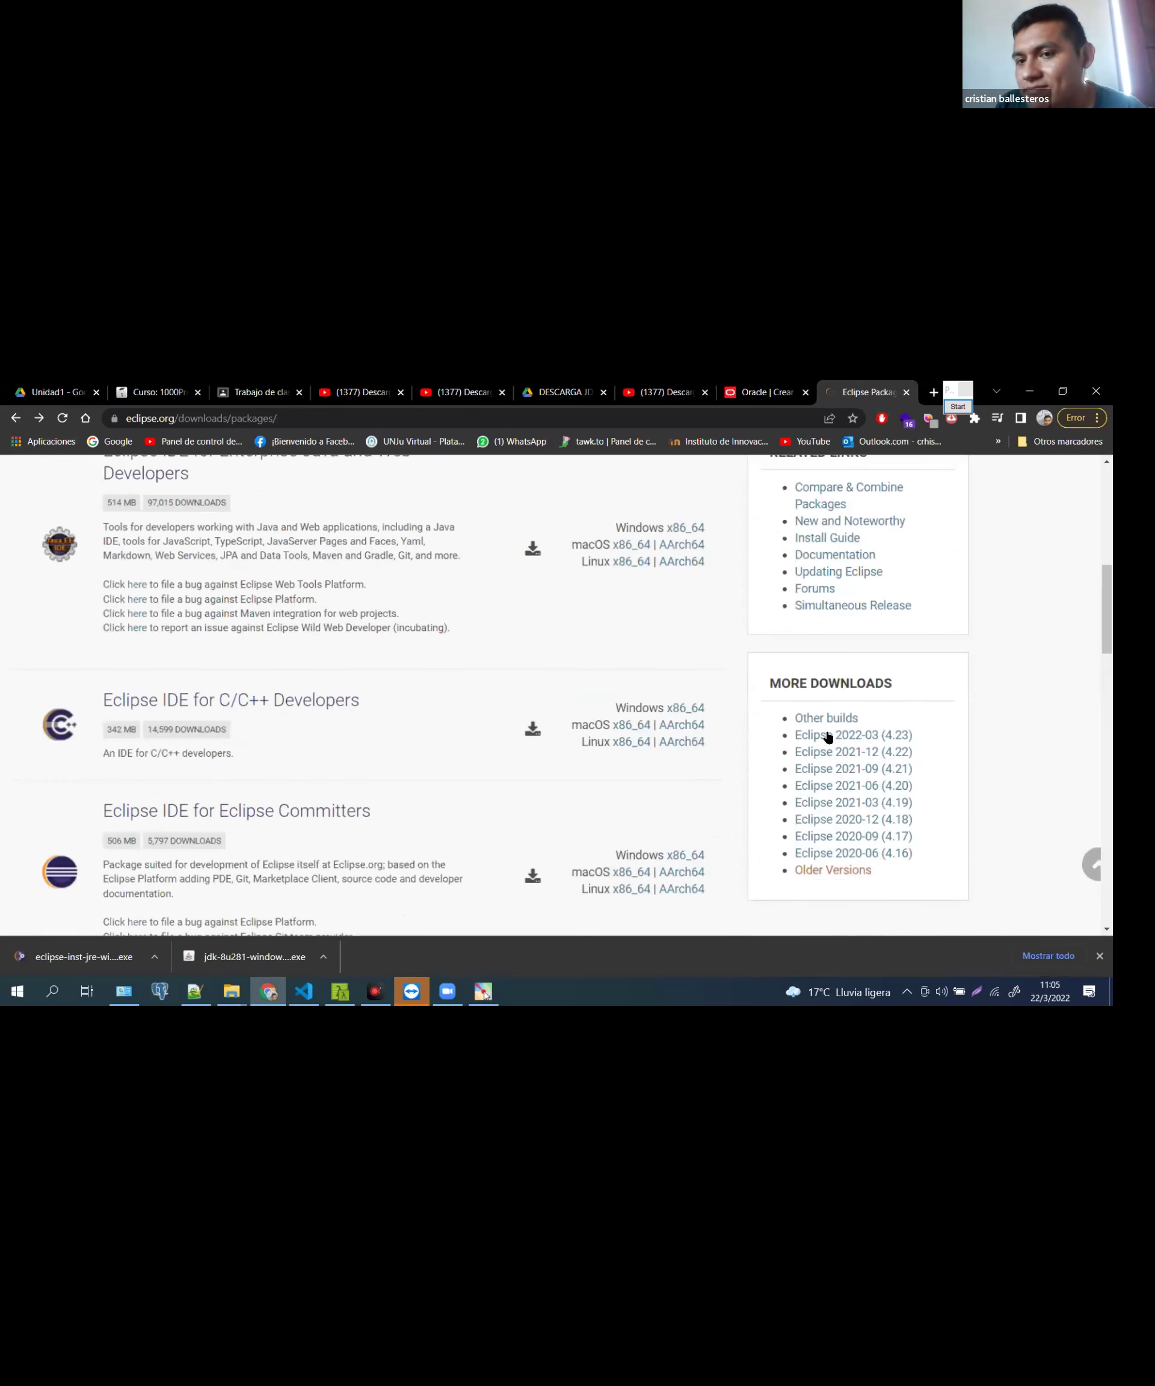
Examine the Eclipse IDE 2022-03 packages and the versions offered under More Downloads
scroll(839, 737, "up", 3, "ctrl")
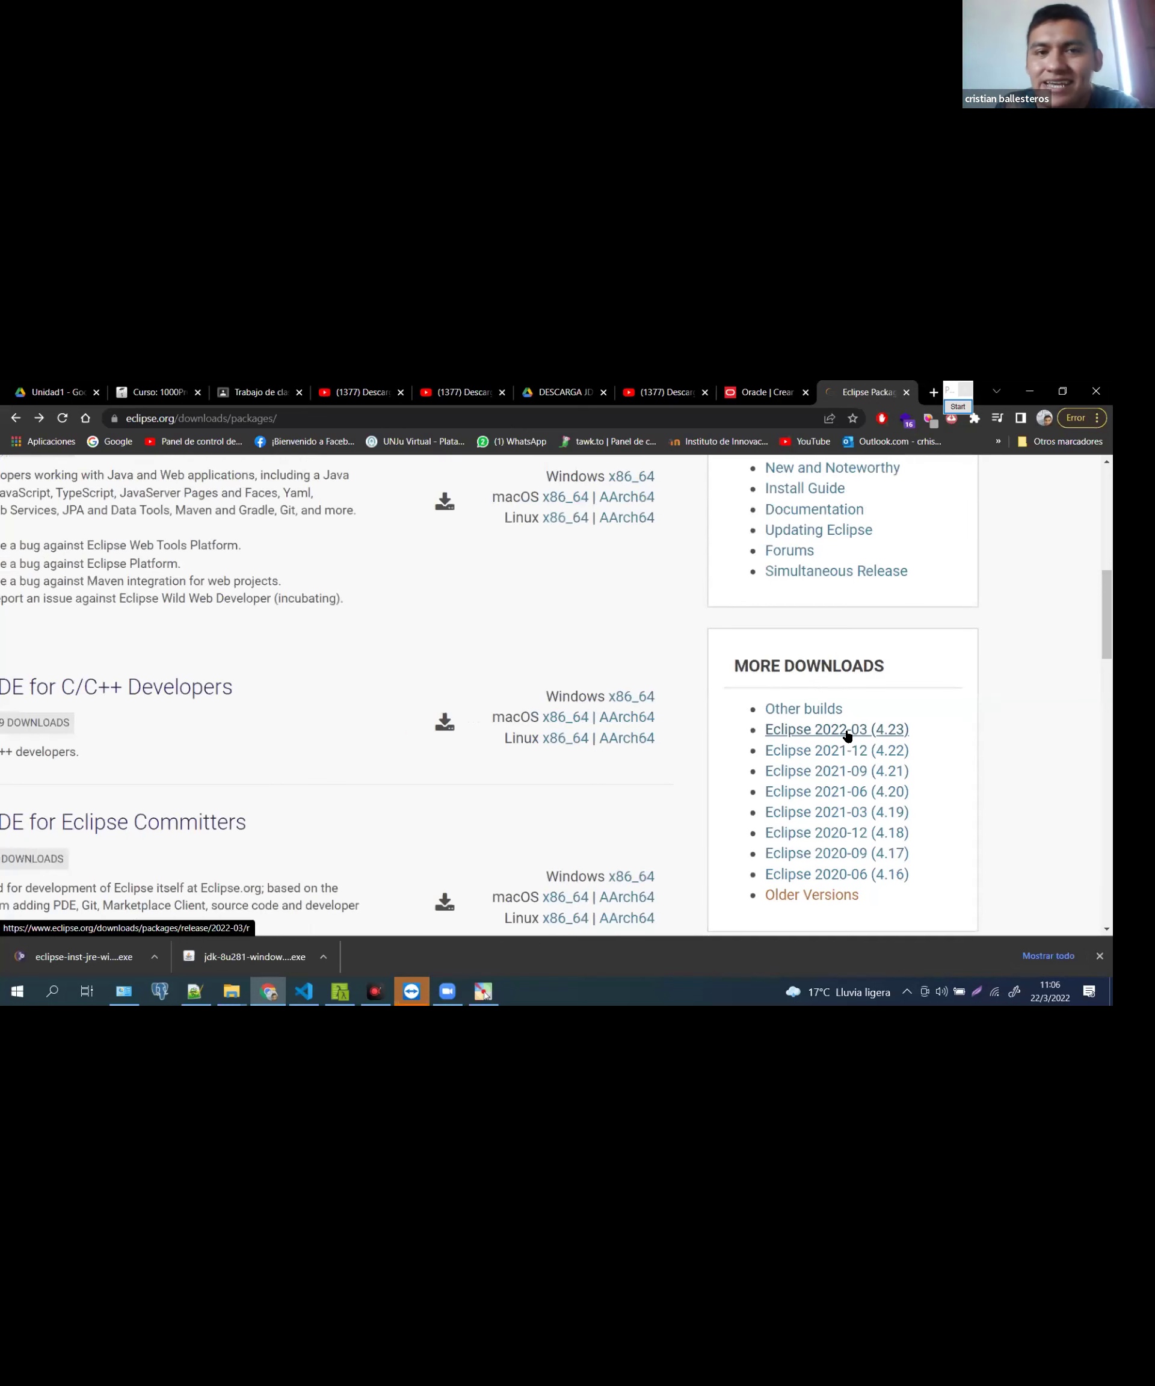
scroll(896, 718, "down", 3, "ctrl")
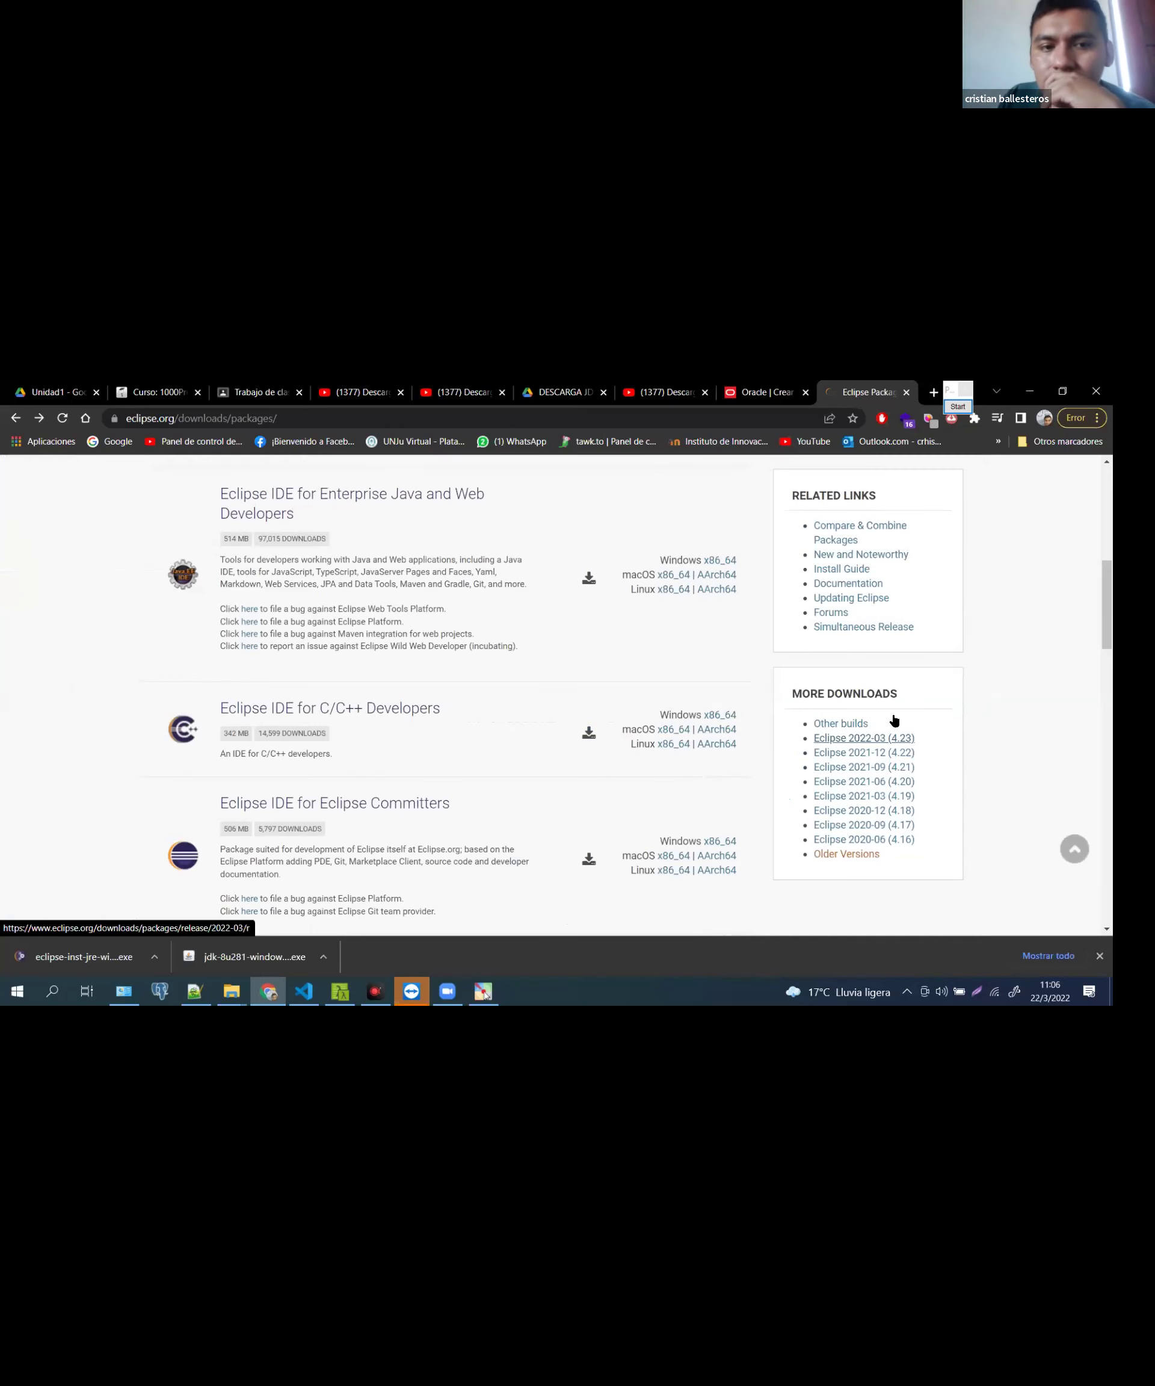
scroll(783, 702, "up", 1)
scroll(784, 702, "up", 2)
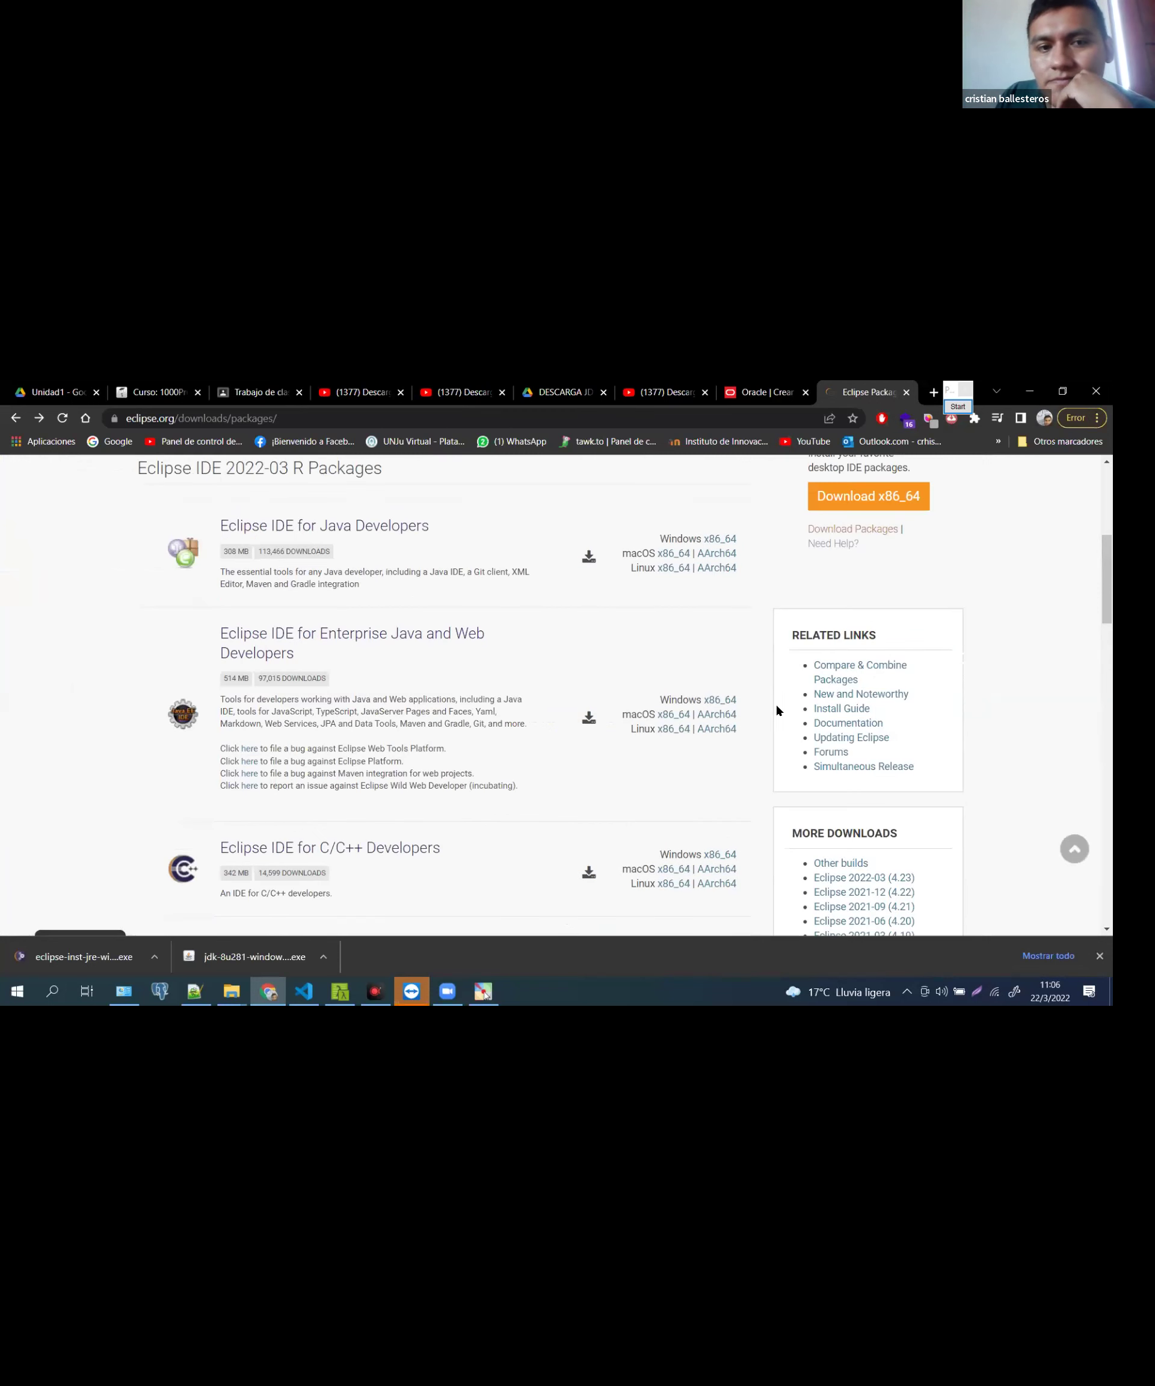
scroll(823, 629, "down", 2)
scroll(923, 567, "up", 1)
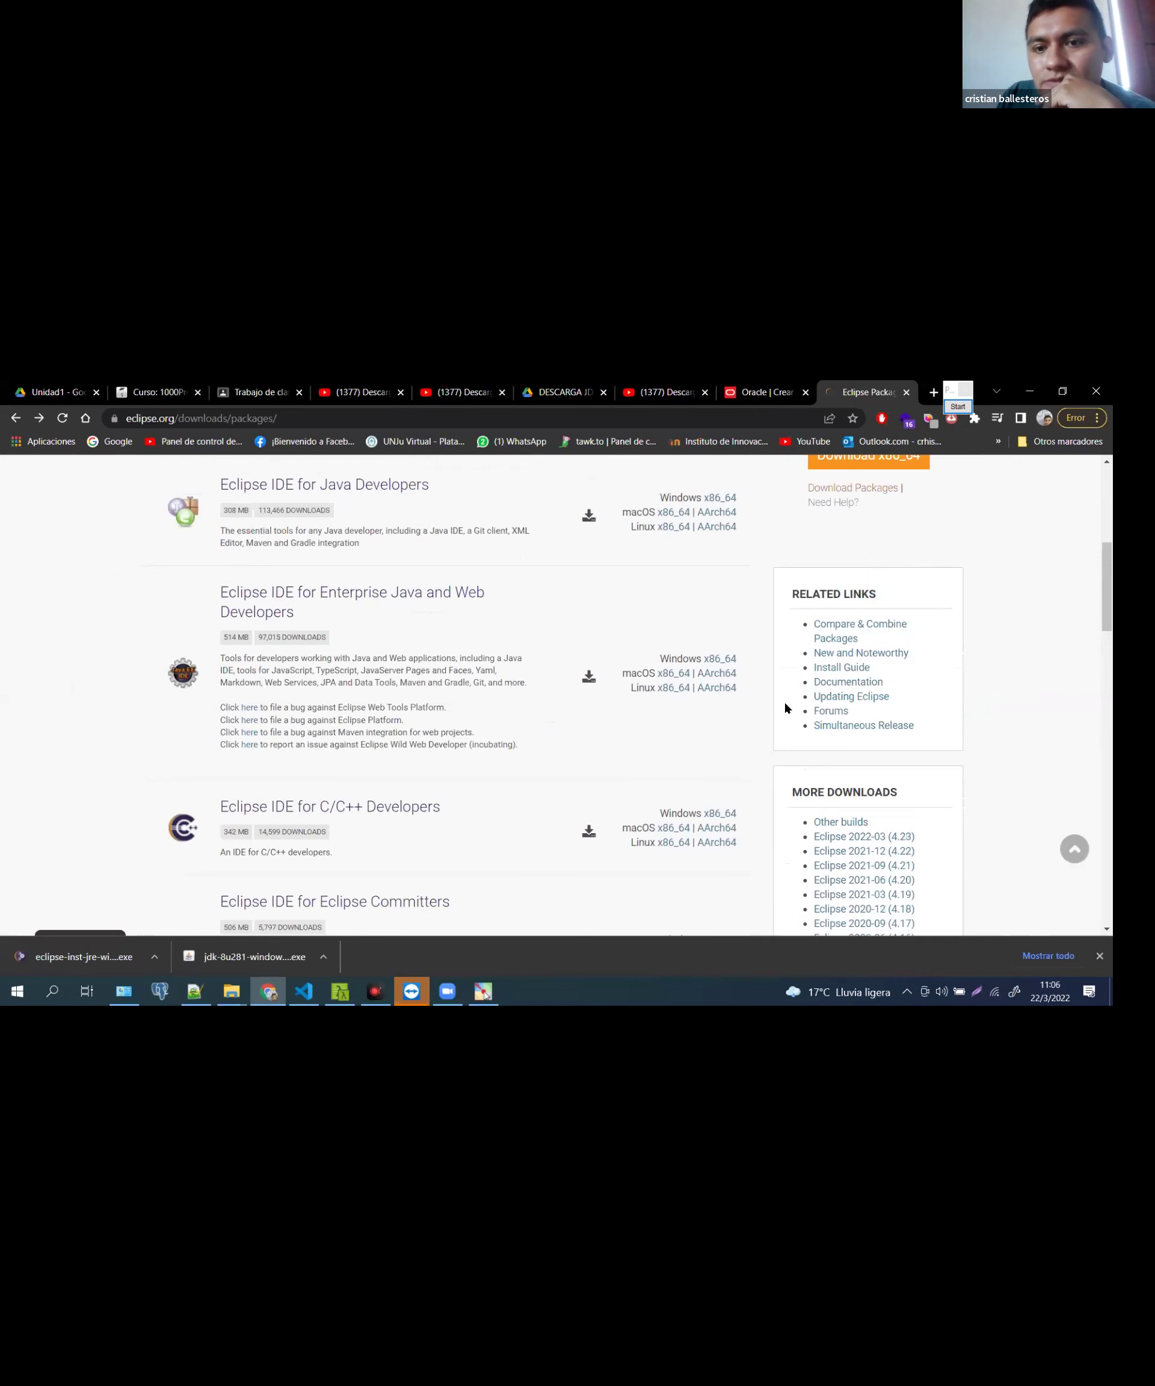
scroll(852, 811, "down", 1)
scroll(934, 689, "down", 2)
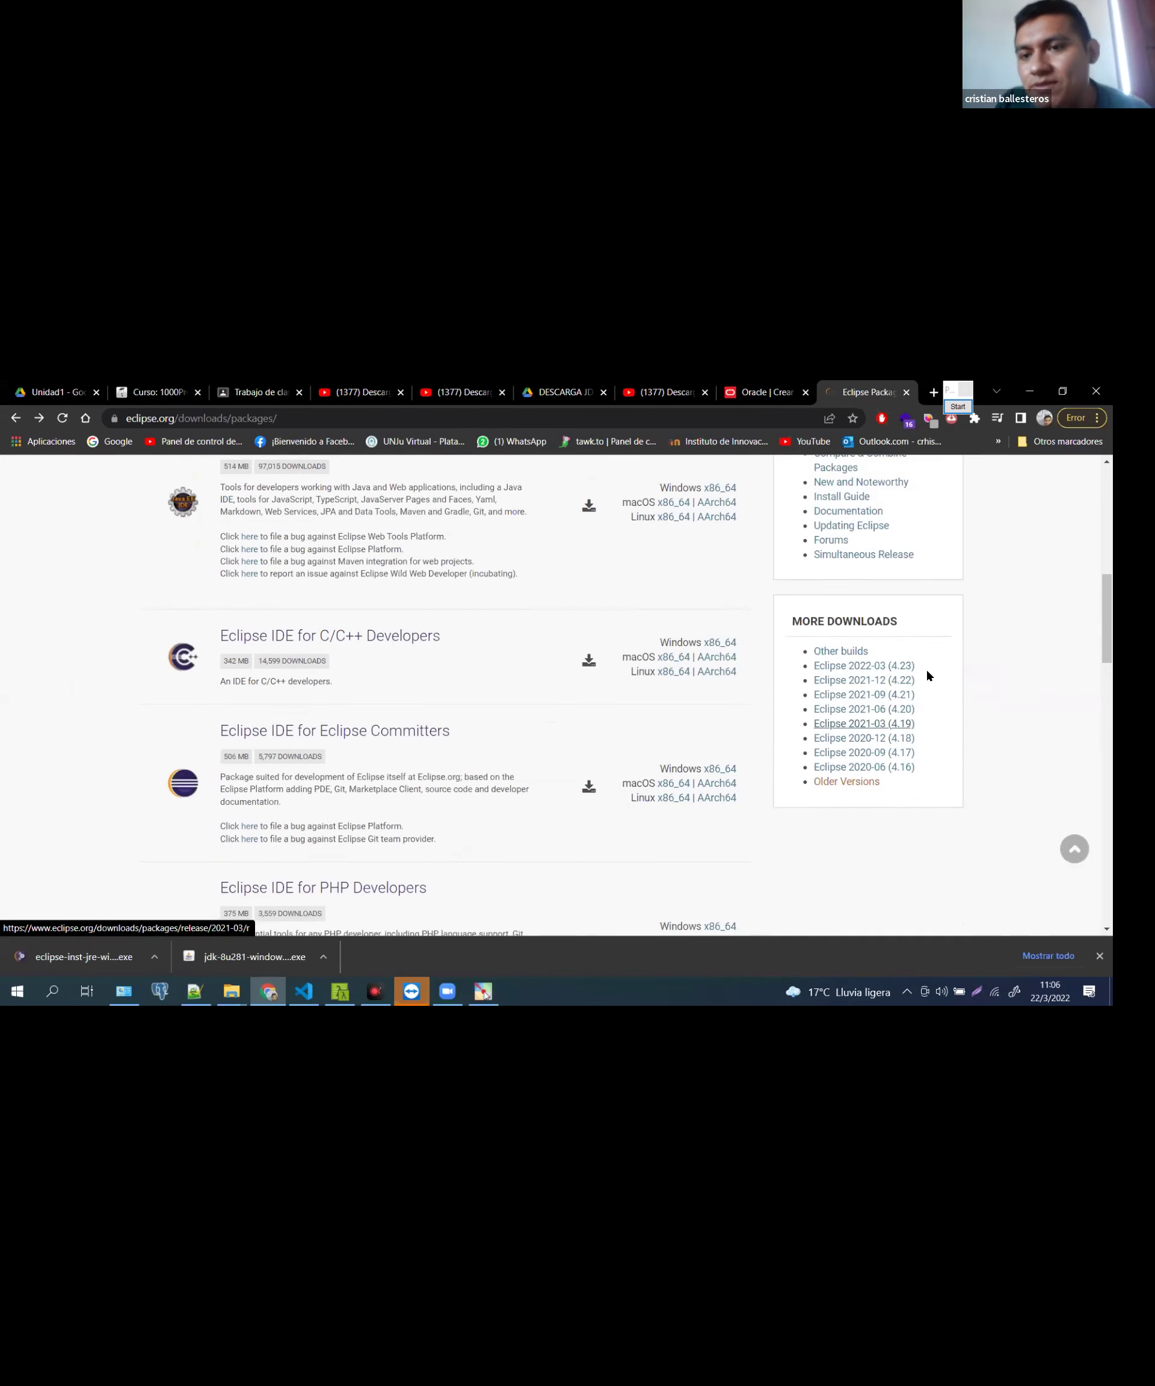
Open the Eclipse 2022-03 (4.23) release page and bring its Enterprise Java and Web Developers package into view
scroll(798, 665, "up", 4, "ctrl")
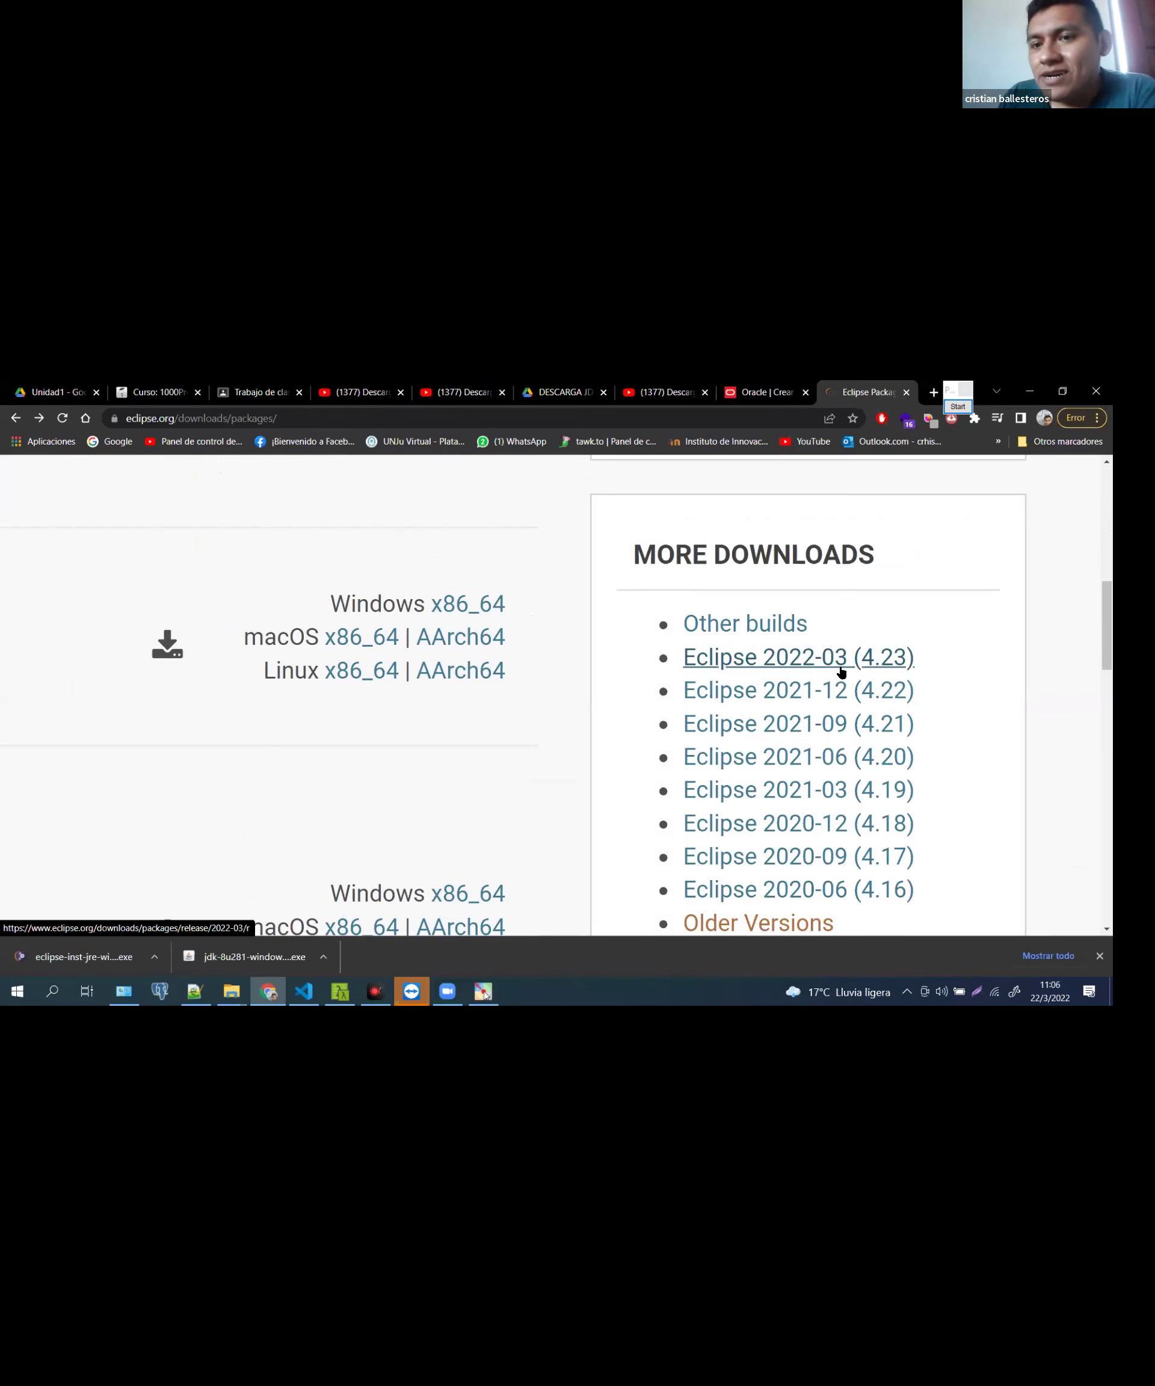
left_click(824, 659)
scroll(722, 699, "down", 5)
scroll(814, 746, "down", 2)
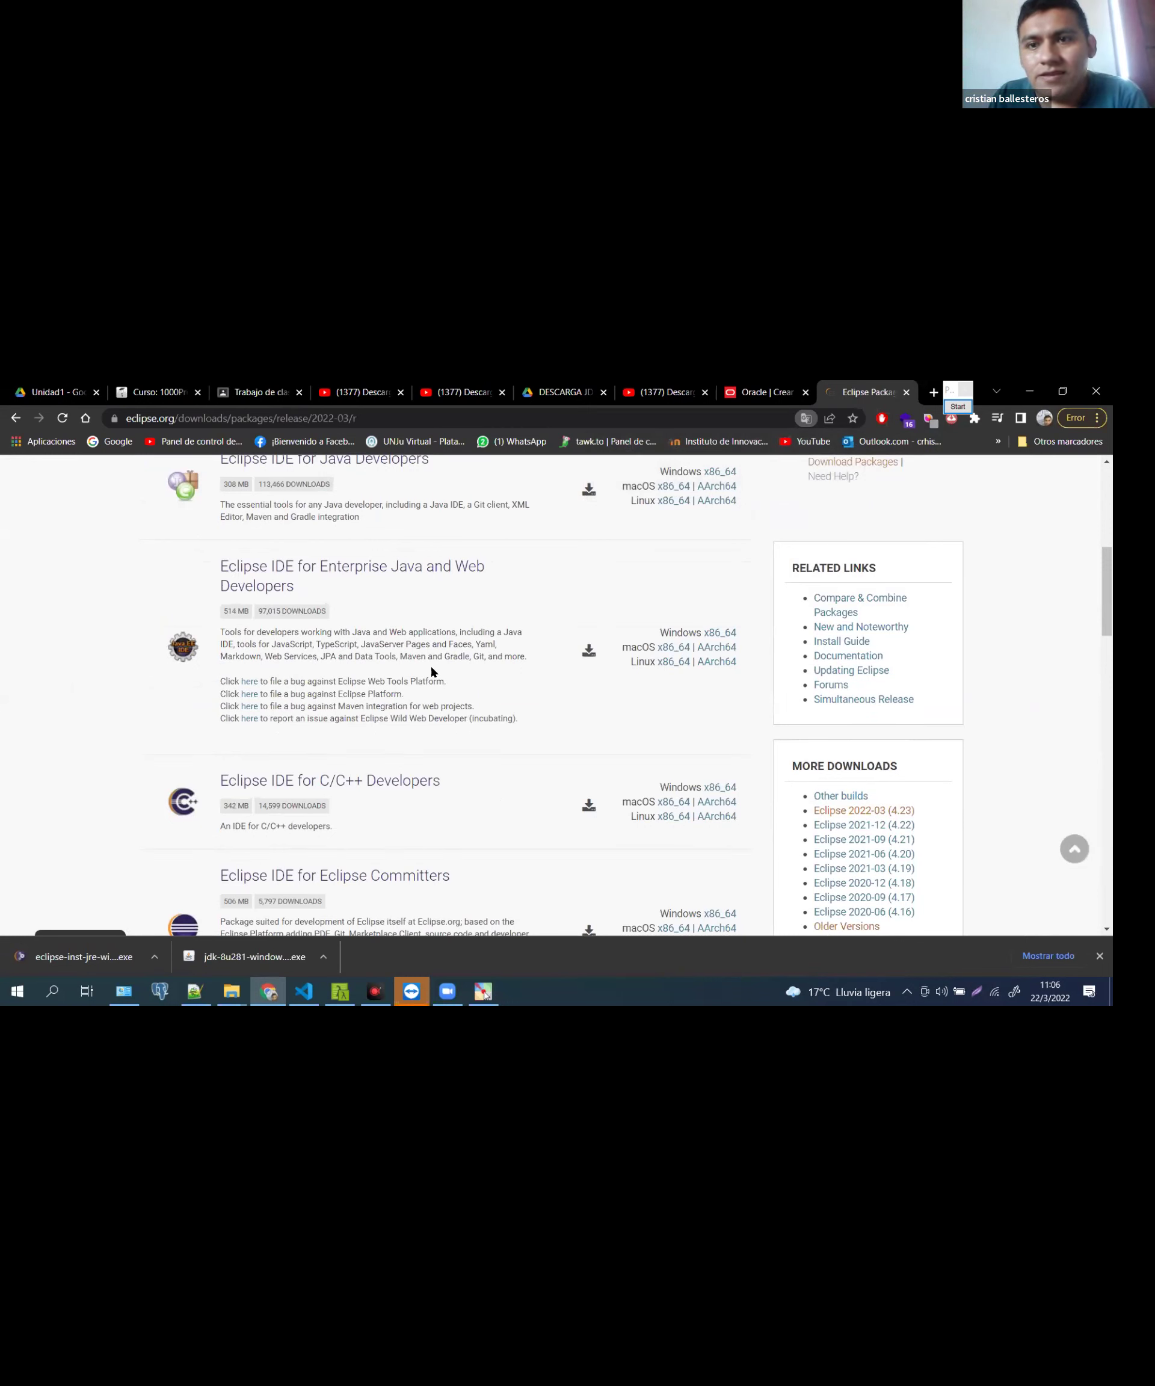
Mark the Enterprise Java package, the Eclipse 2022-03 (4.23) link and the Windows x86_64 link with red rectangles, plus an arrow at the Windows link
mouse_move(159, 543)
left_mouse_down()
mouse_move(291, 623)
mouse_move(771, 757)
left_mouse_up()
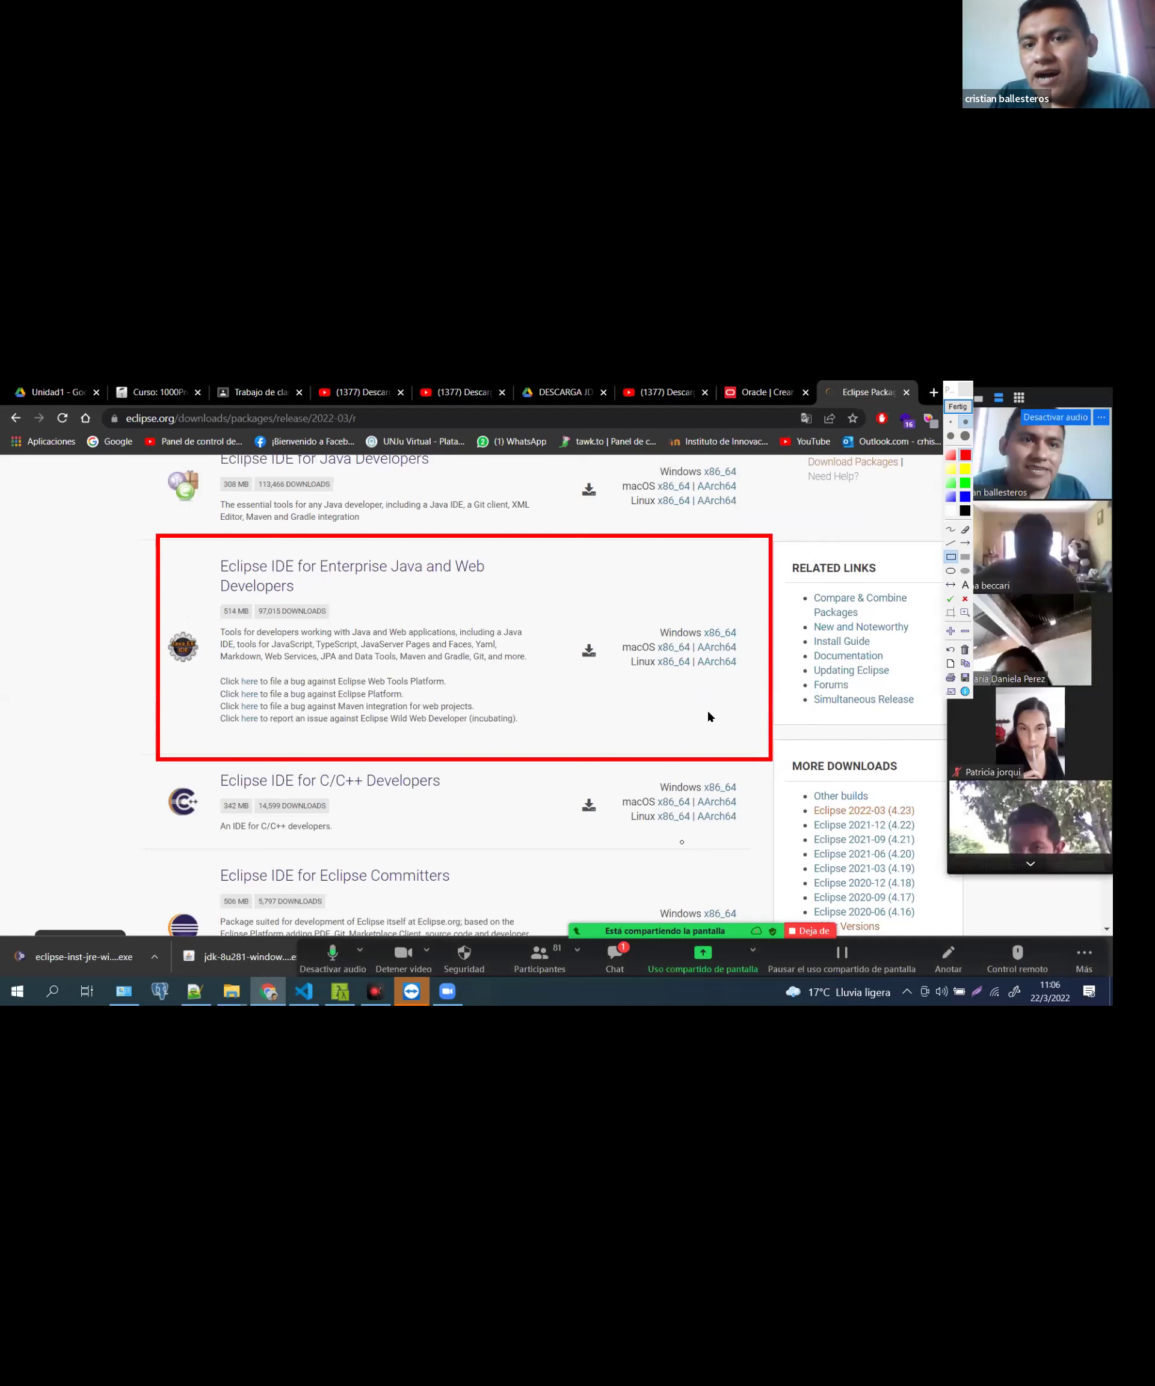
left_click_drag(787, 789, 935, 827)
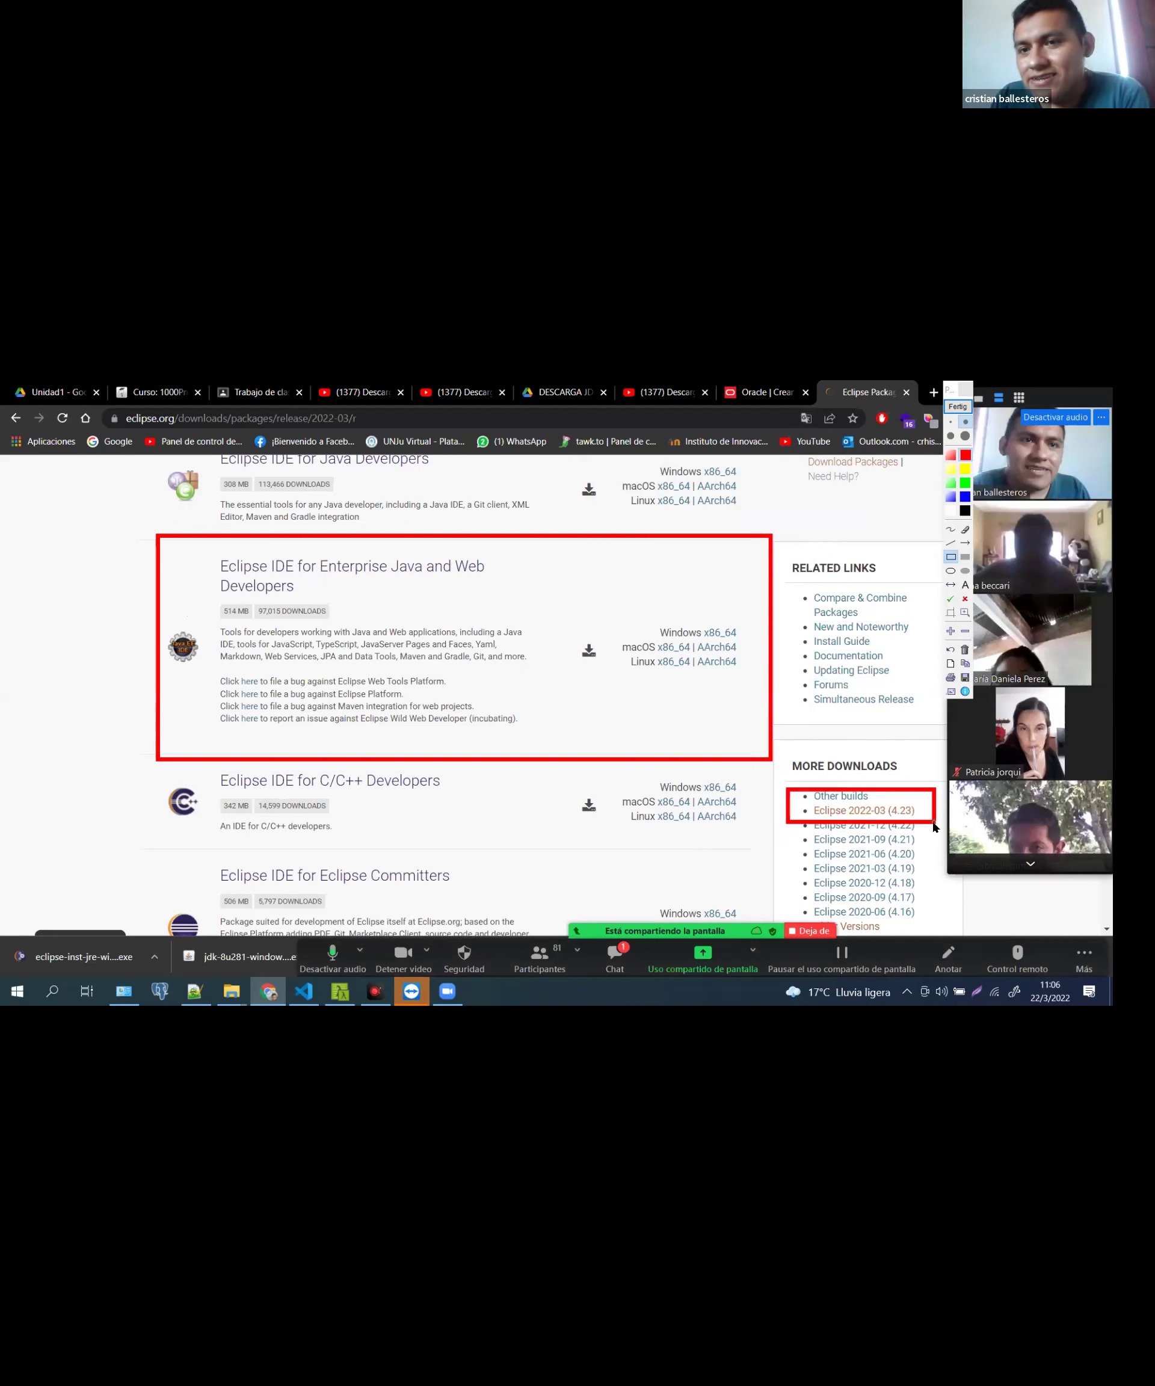
mouse_move(643, 619)
left_mouse_down()
mouse_move(685, 640)
mouse_move(748, 641)
left_mouse_up()
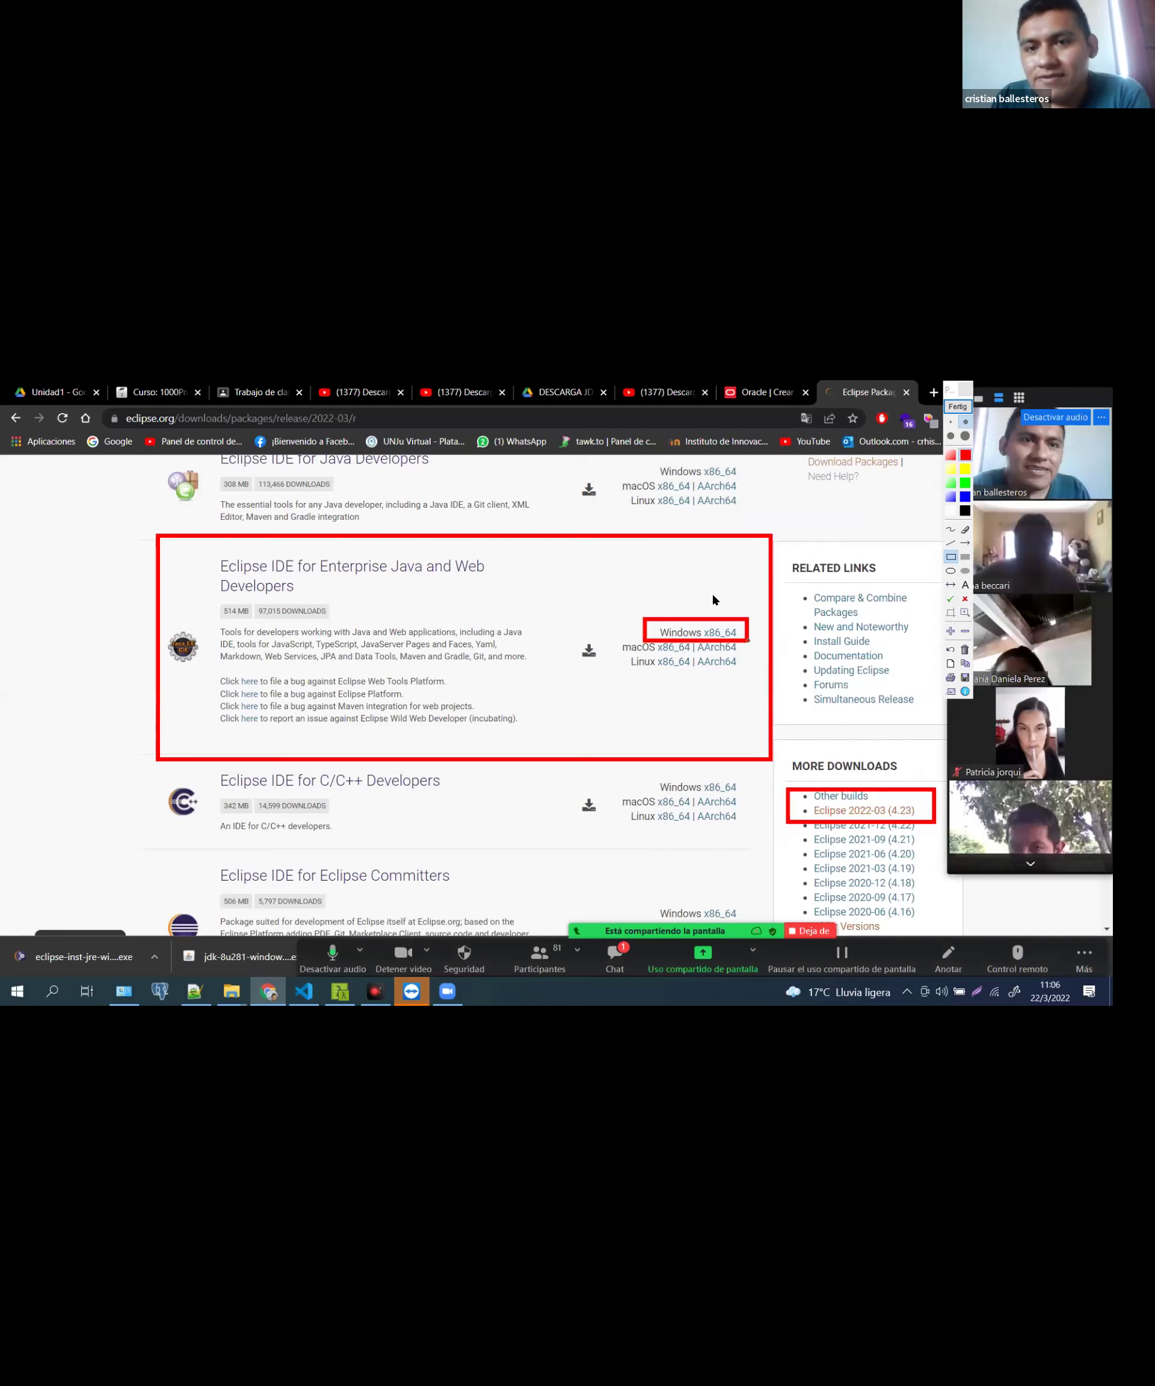
left_click_drag(709, 605, 727, 592)
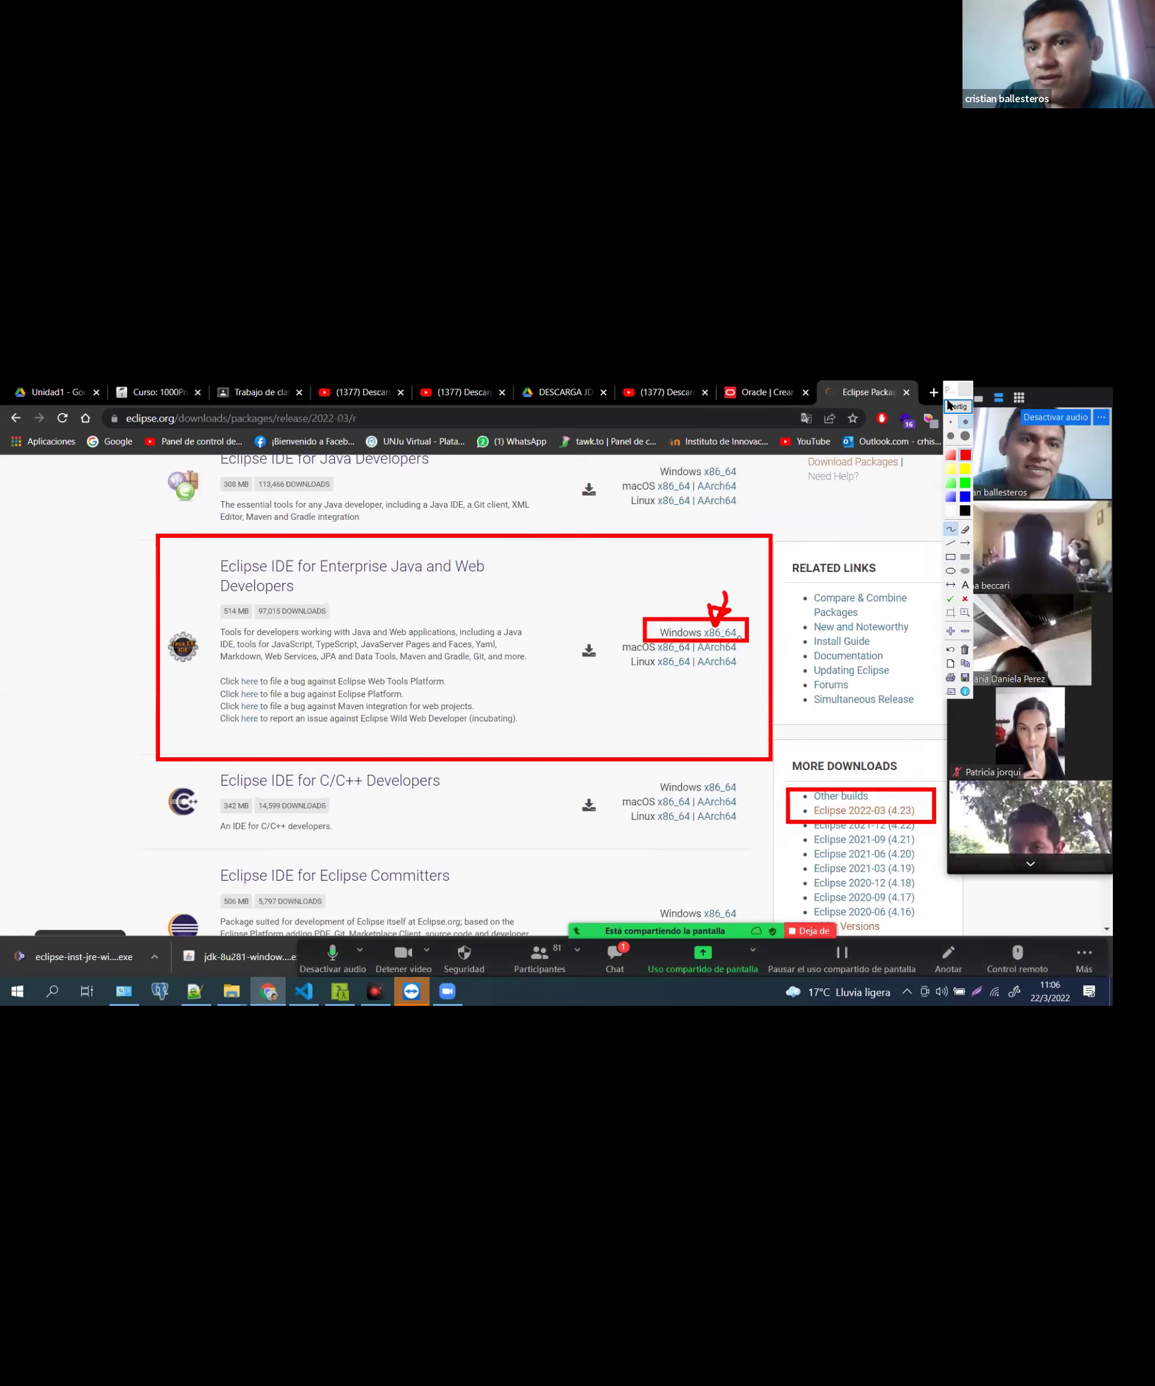
key("Escape")
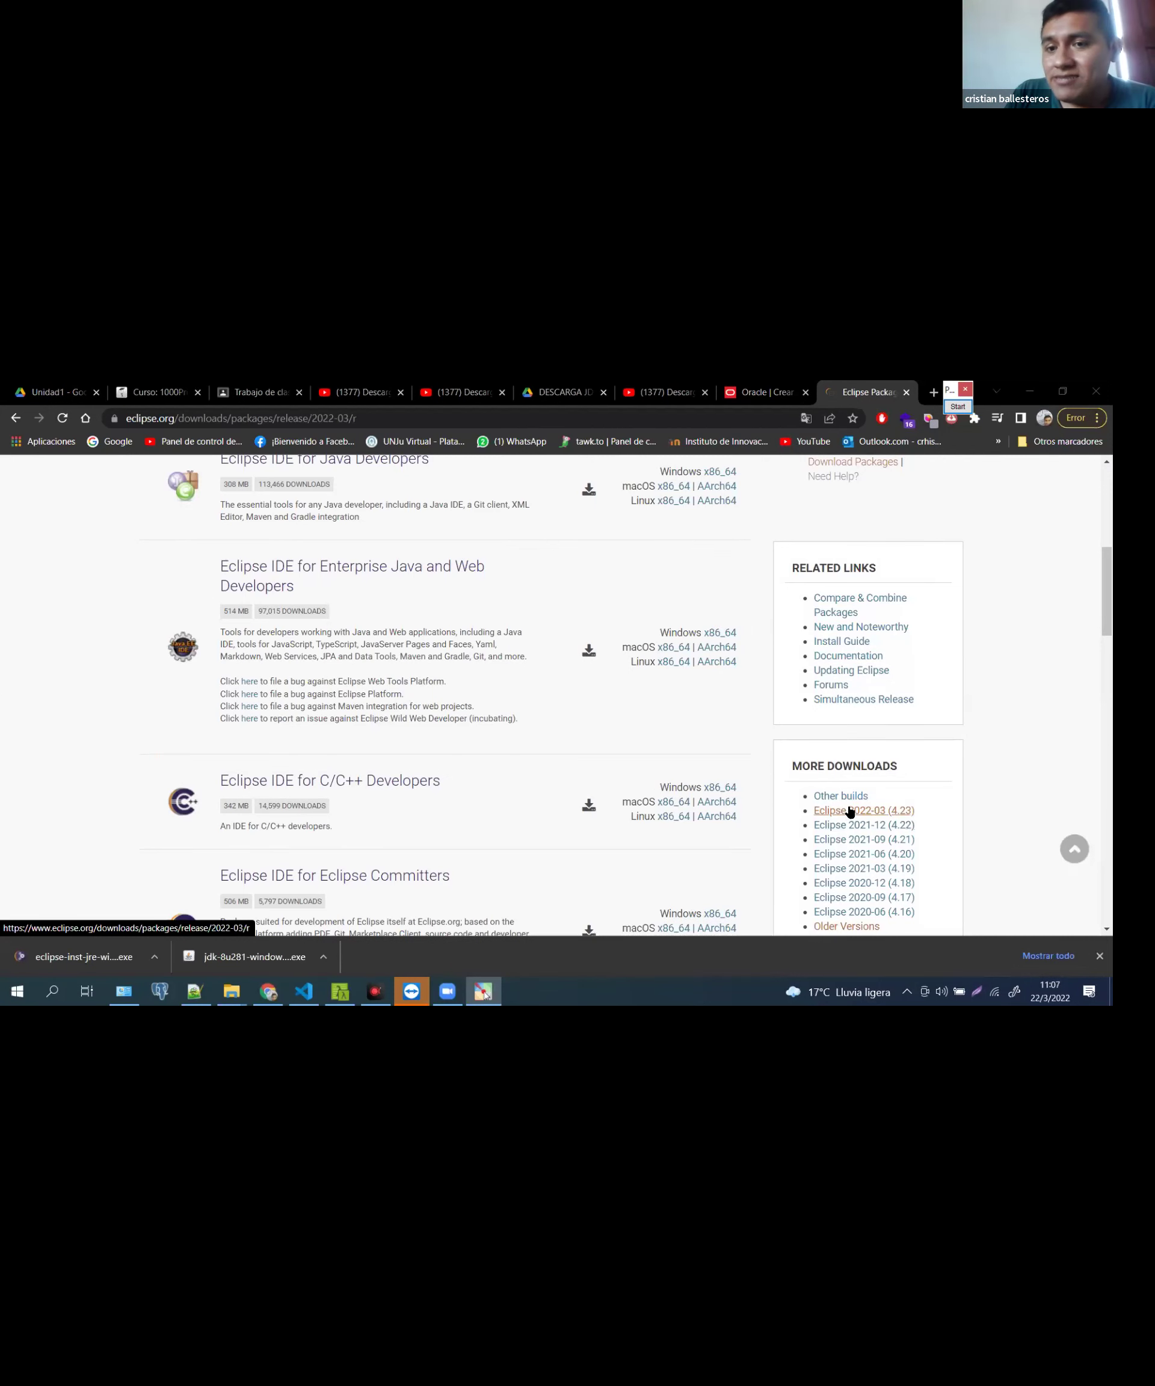
Reopen the Eclipse 2022-03 (4.23) page and highlight the Windows x86_64 text of the Enterprise Java and Web Developers package
left_click(882, 811)
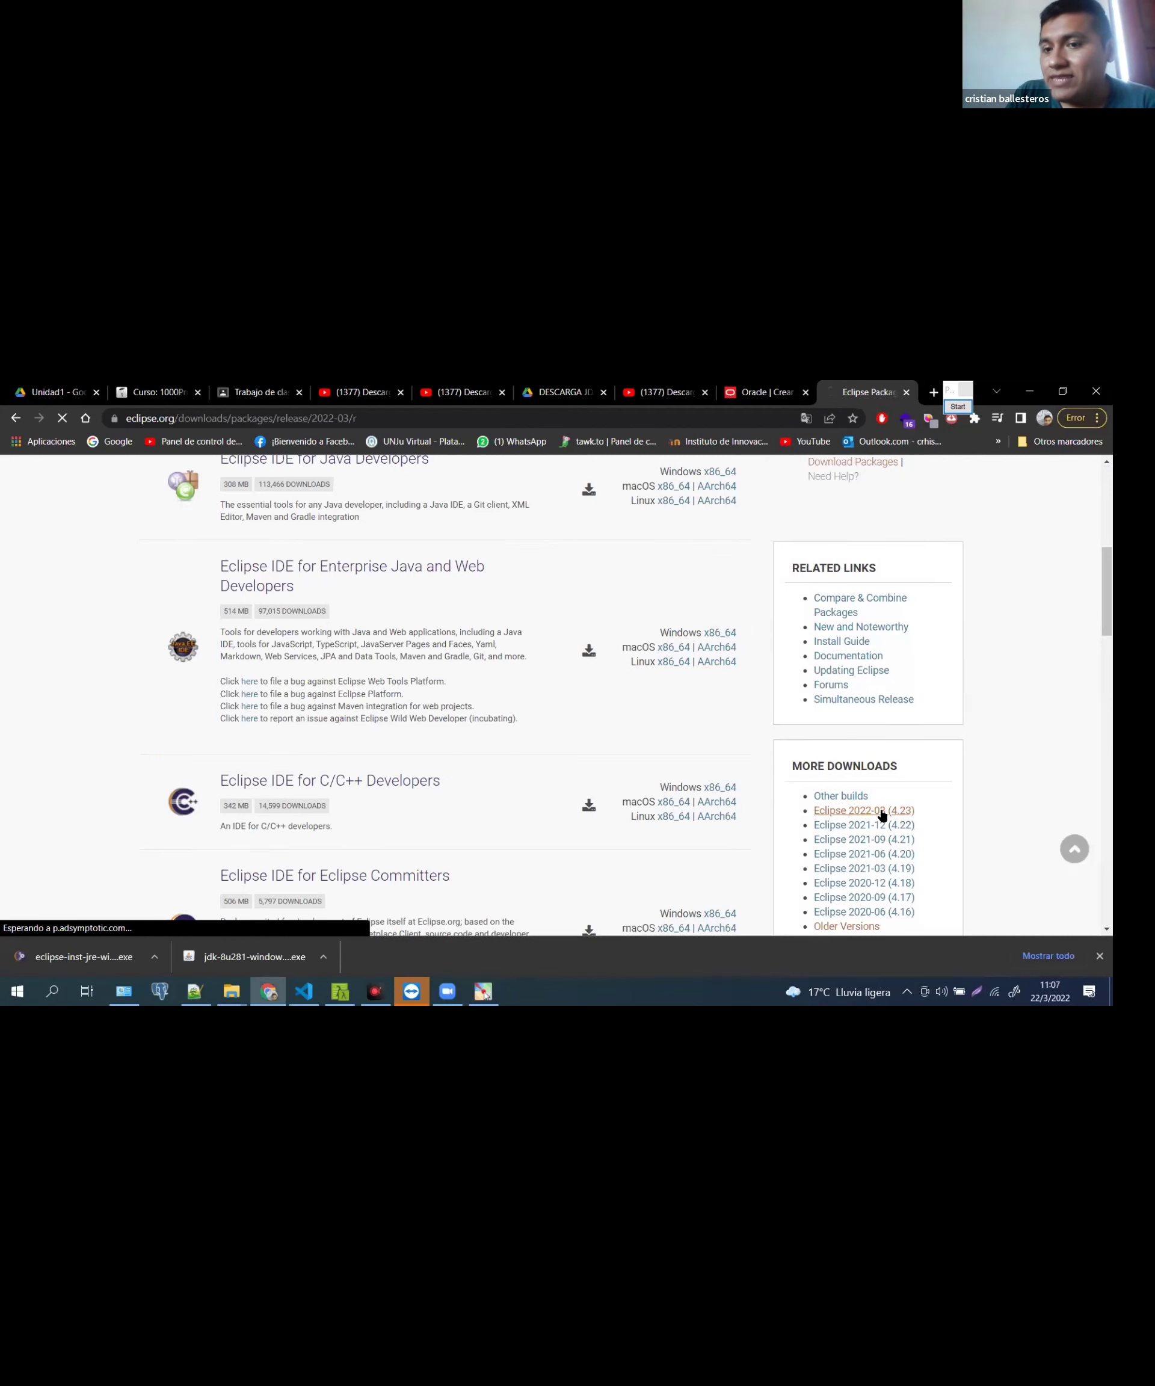
scroll(748, 765, "down", 5)
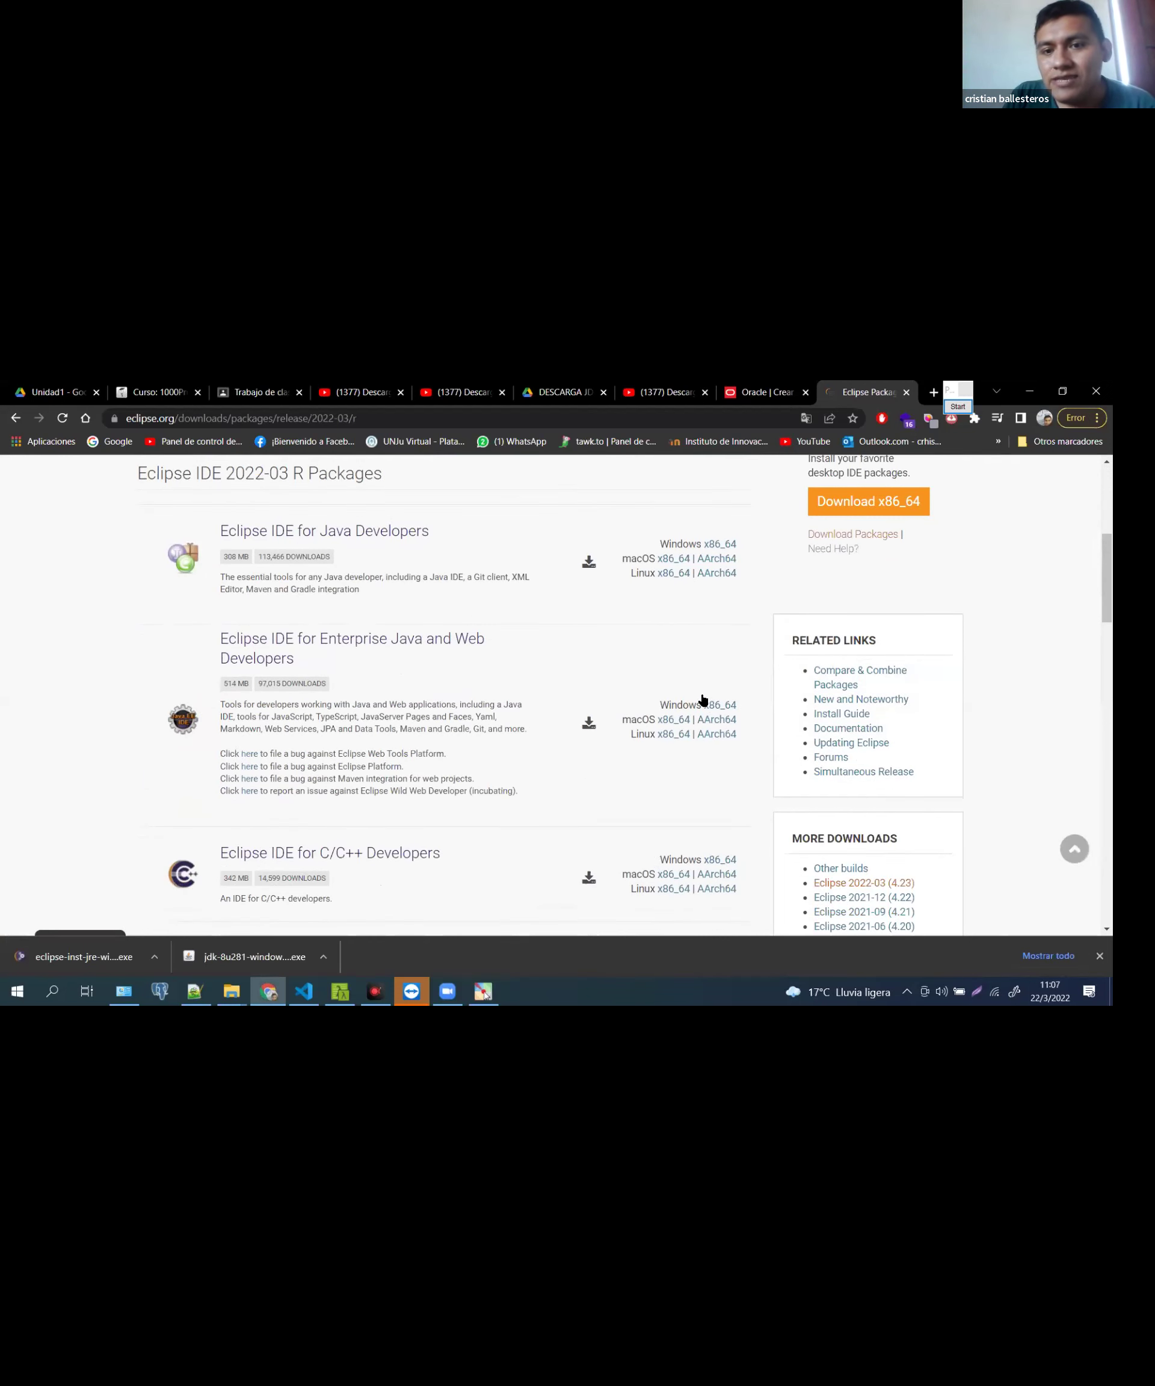
scroll(705, 702, "up", 3, "ctrl")
scroll(612, 691, "up", 1, "ctrl")
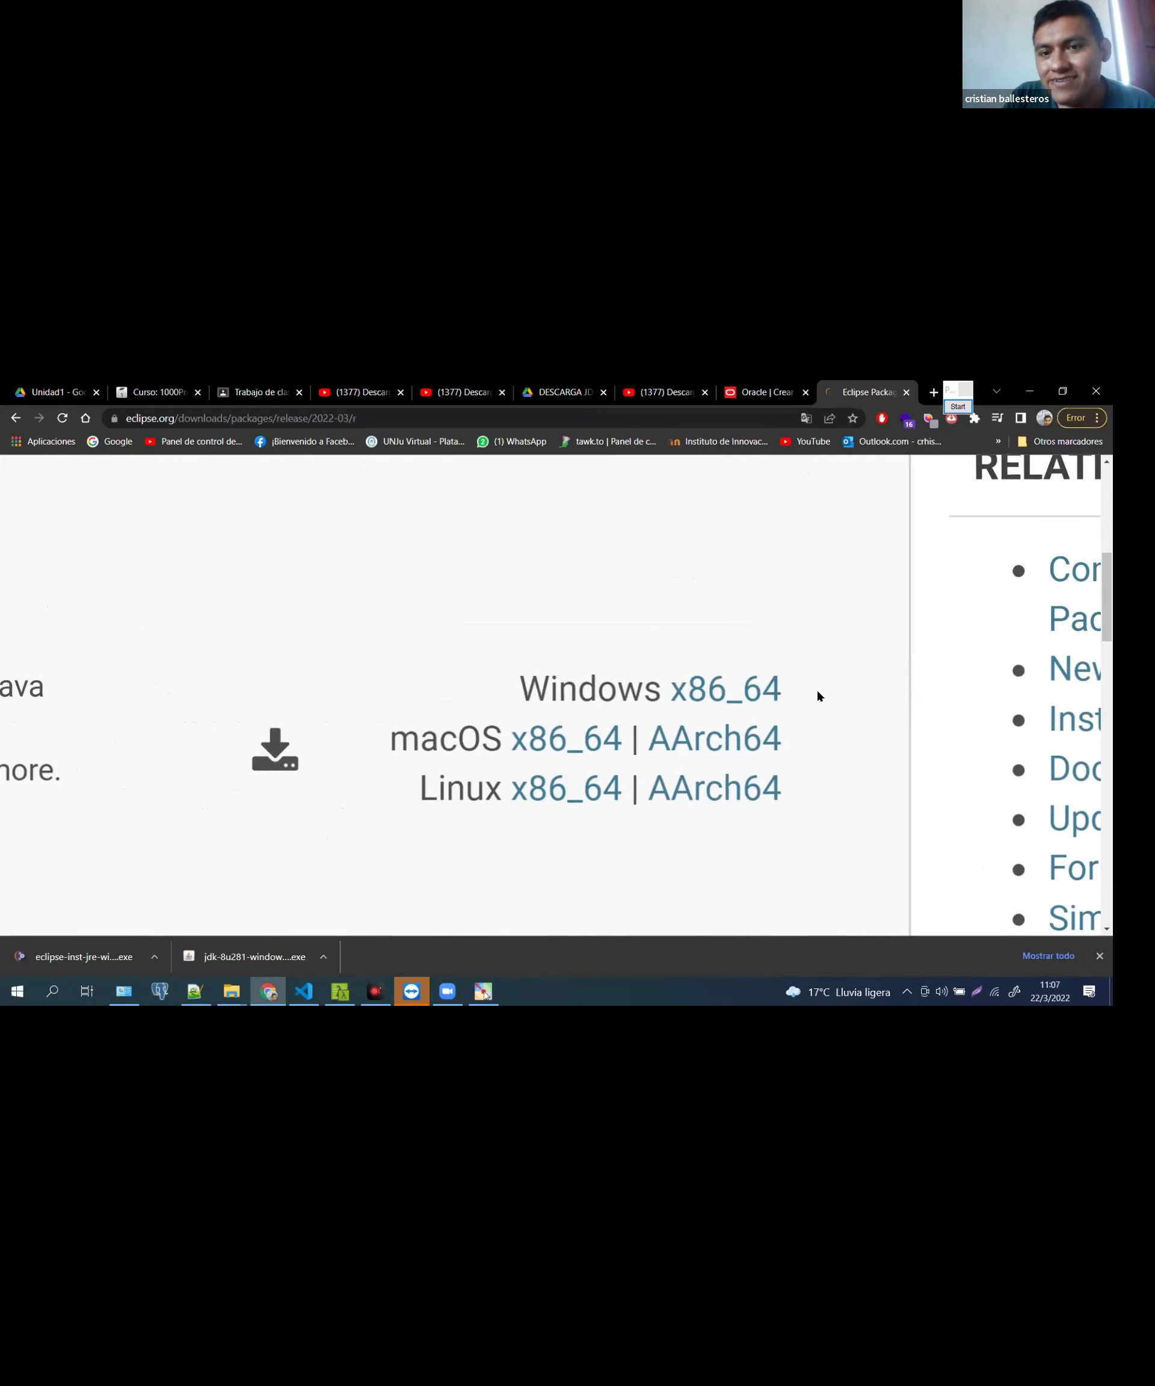
left_click_drag(815, 696, 657, 680)
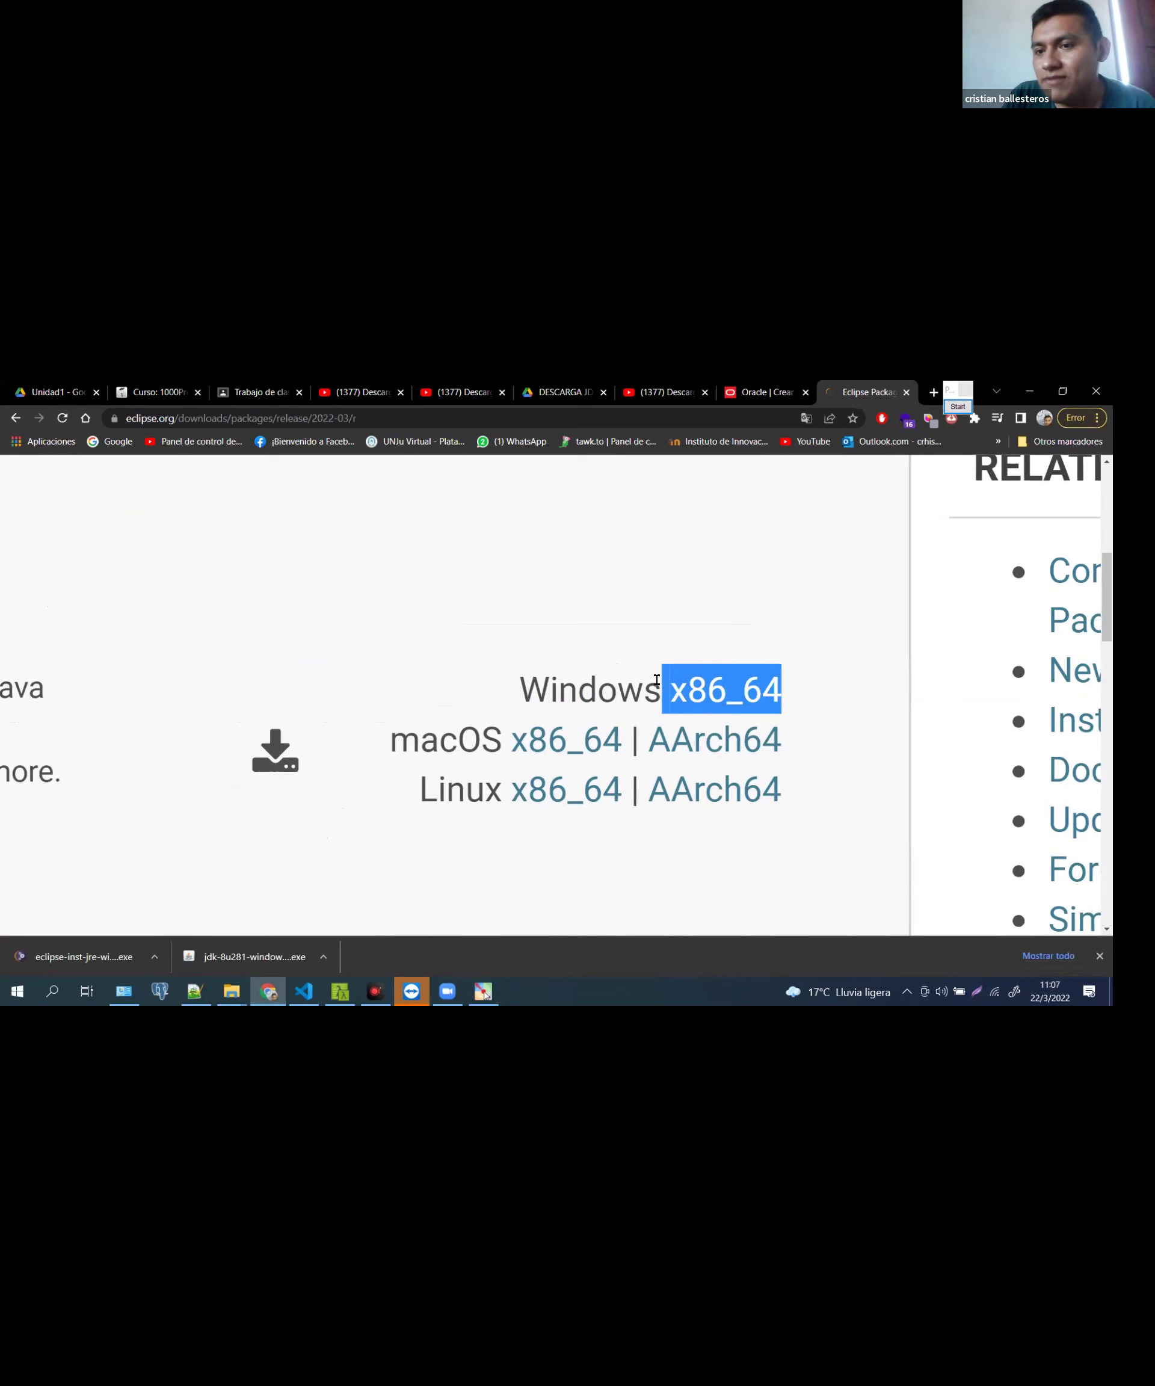
Download the Windows x86_64 build of Eclipse IDE for Enterprise Java and Web Developers from the offered mirror
scroll(587, 732, "down", 3, "ctrl")
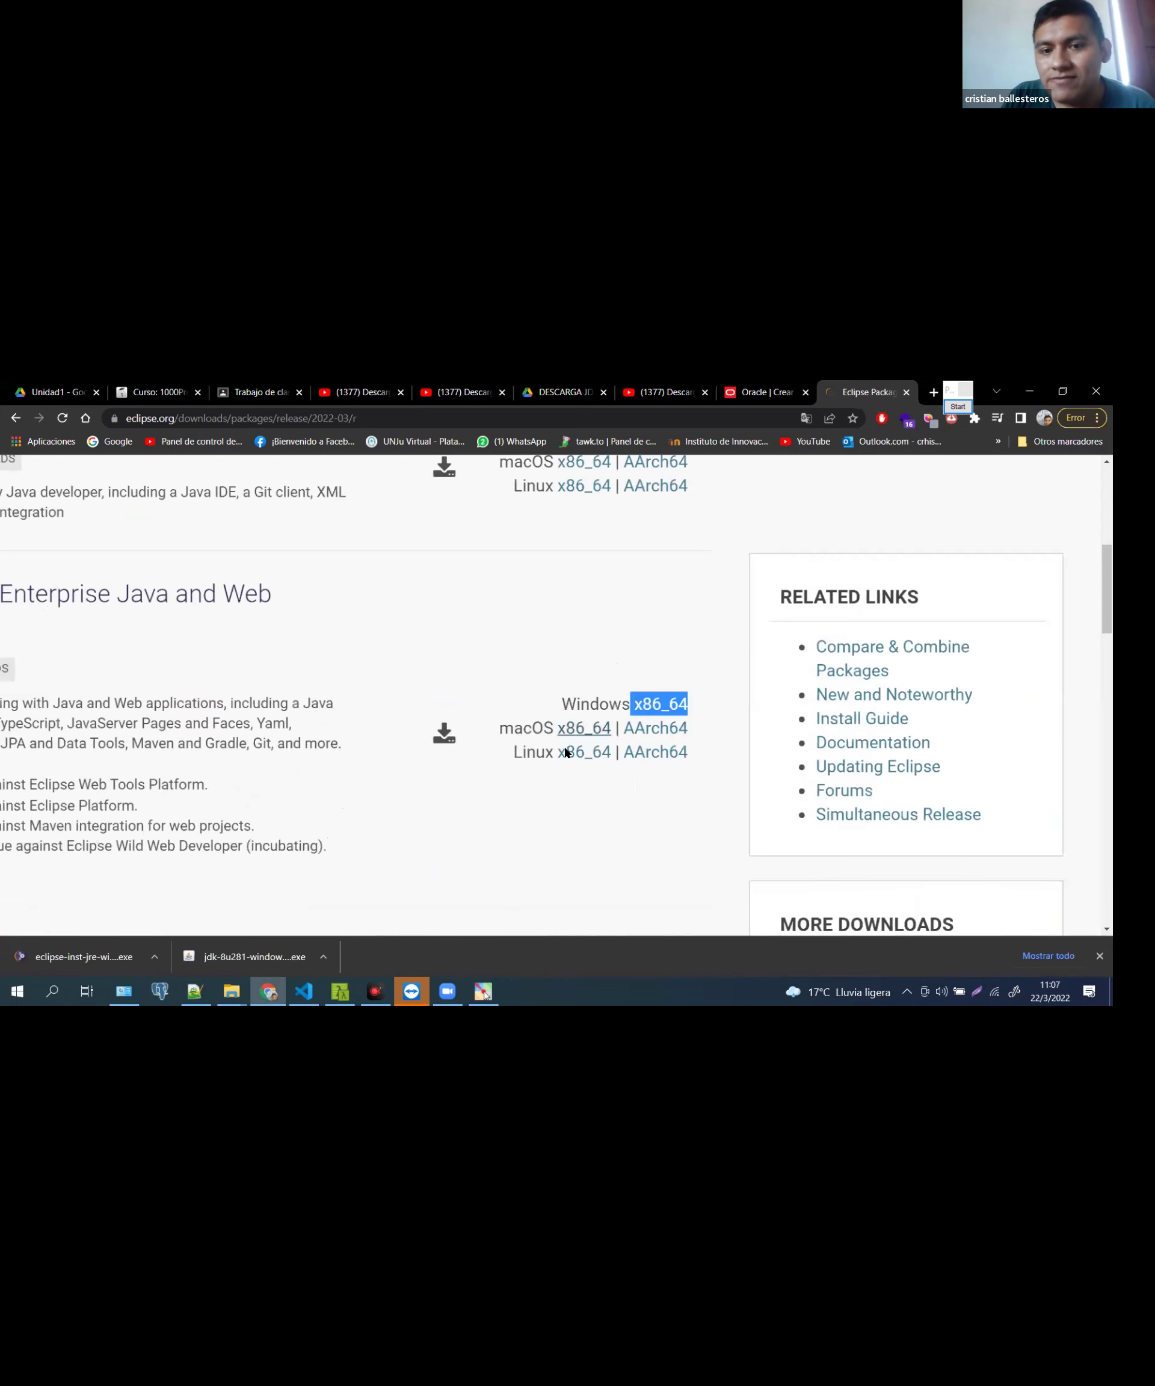
scroll(725, 706, "down", 2, "ctrl")
left_click(726, 706)
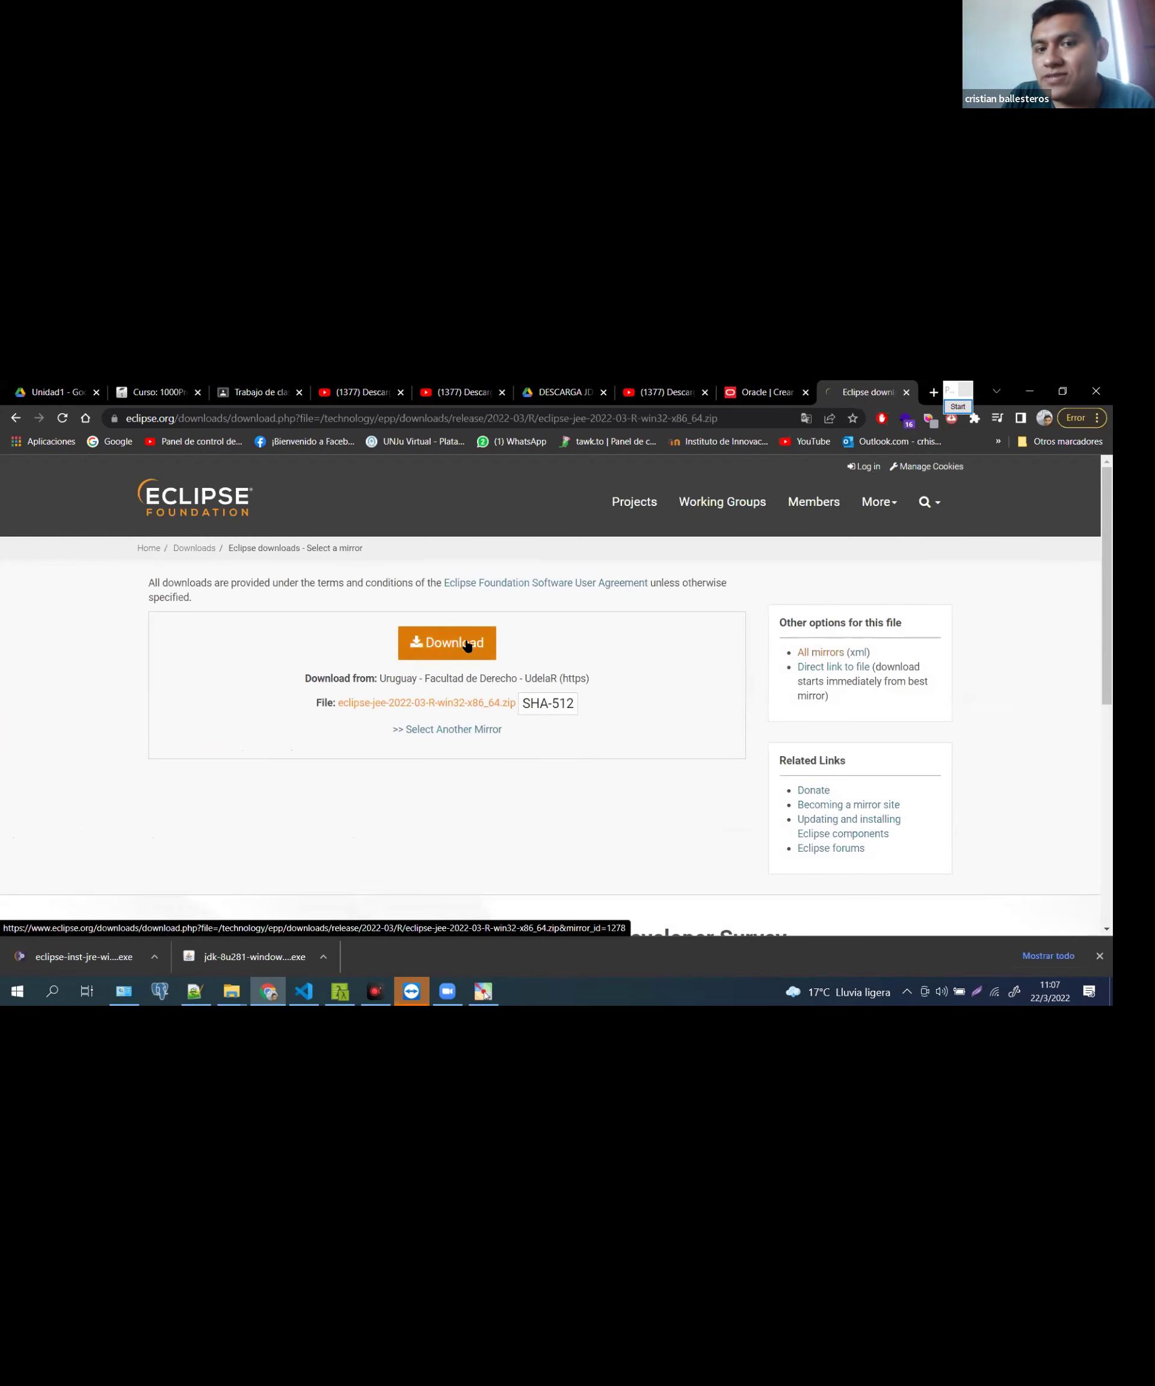
left_click(468, 644)
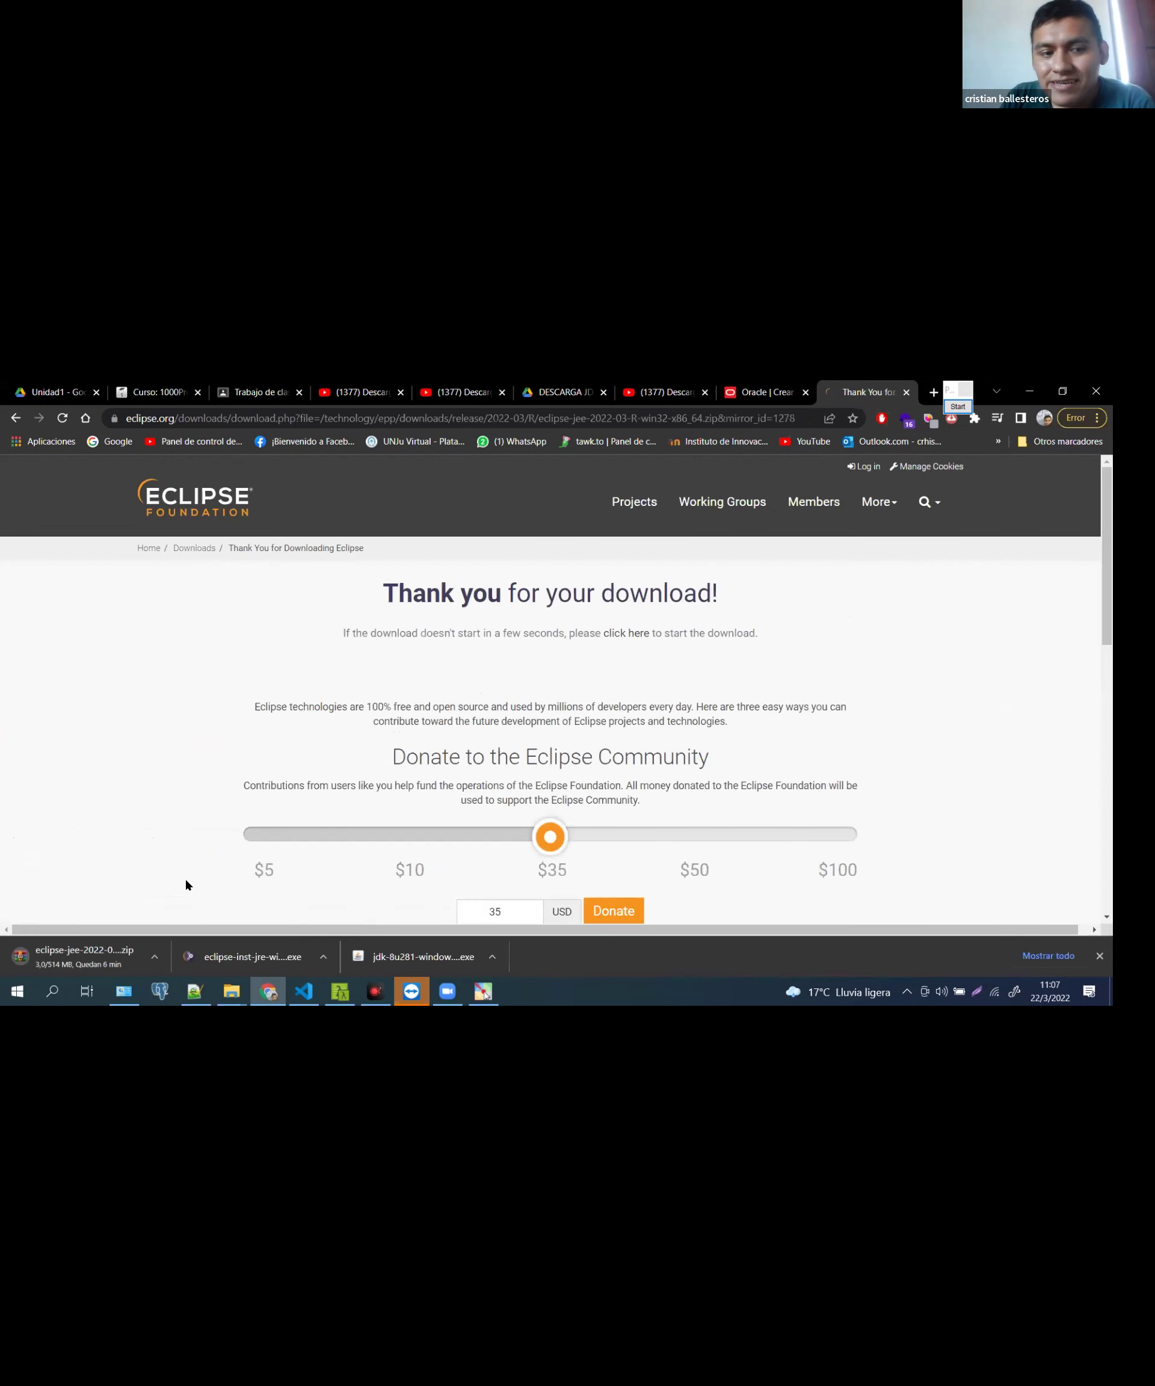
Annotate the downloads in yellow: circle the eclipse-jee zip's icon with an arrow at its name, and circle and label the eclipse-inst-jre installer
left_click(966, 408)
mouse_move(143, 862)
left_mouse_down()
mouse_move(110, 947)
mouse_move(130, 933)
left_mouse_up()
mouse_move(22, 944)
left_mouse_down()
mouse_move(8, 962)
mouse_move(44, 958)
mouse_move(14, 937)
left_mouse_up()
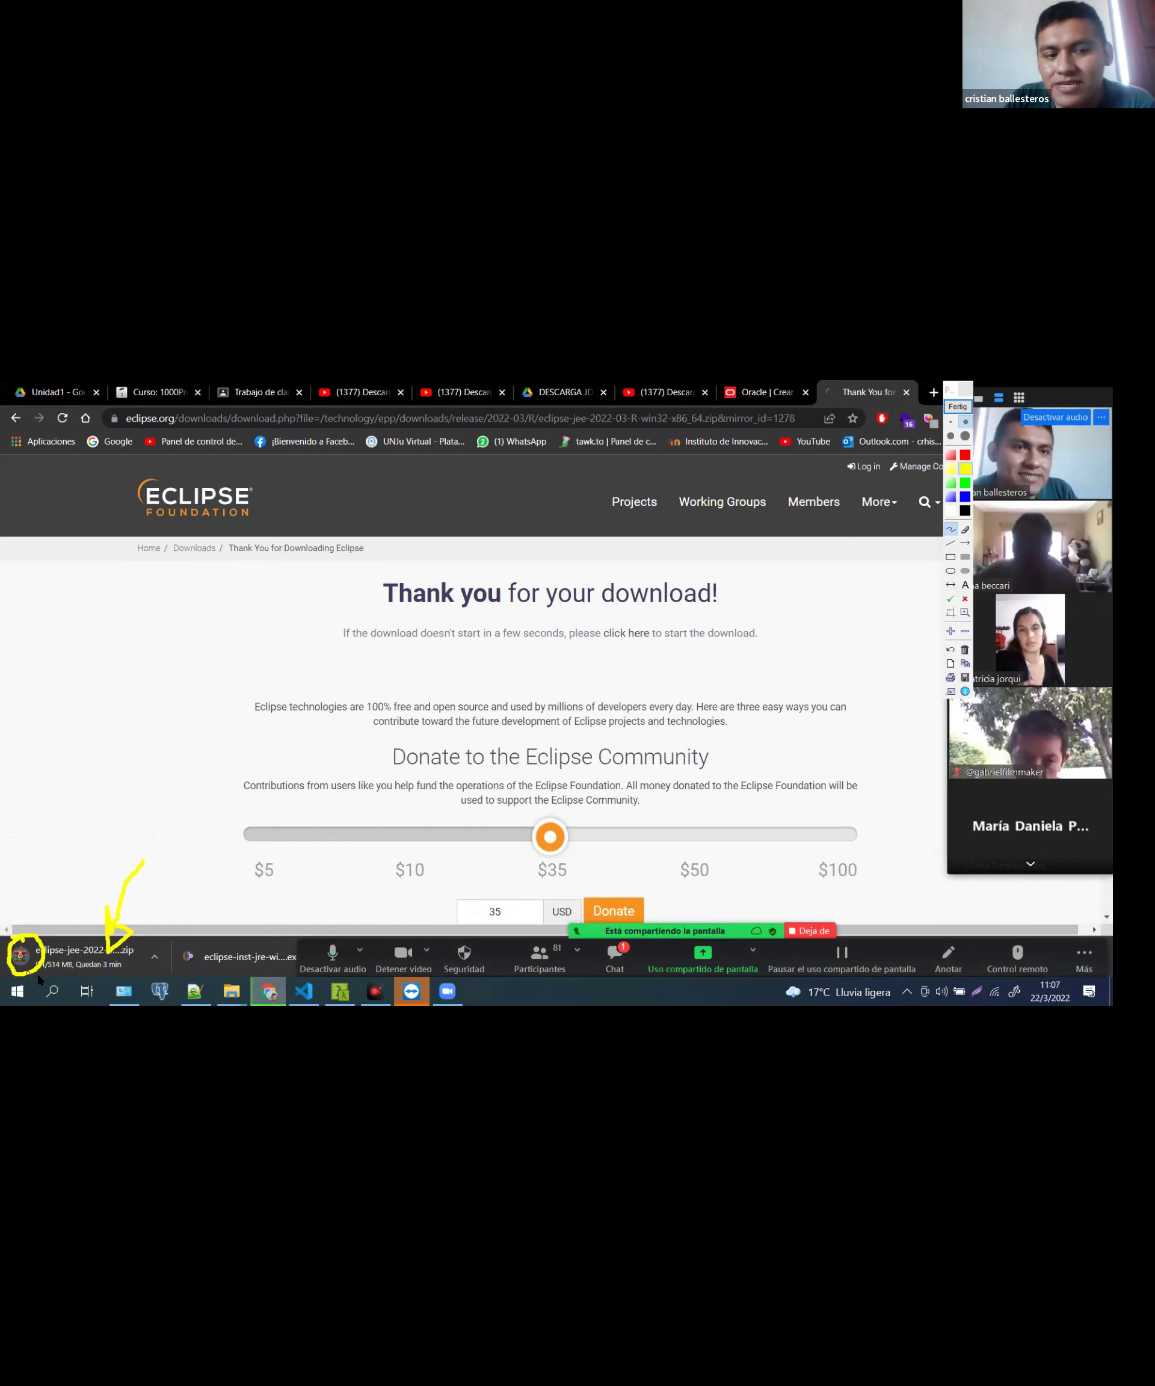
mouse_move(202, 941)
left_mouse_down()
mouse_move(204, 966)
mouse_move(206, 943)
mouse_move(258, 938)
mouse_move(281, 963)
left_mouse_up()
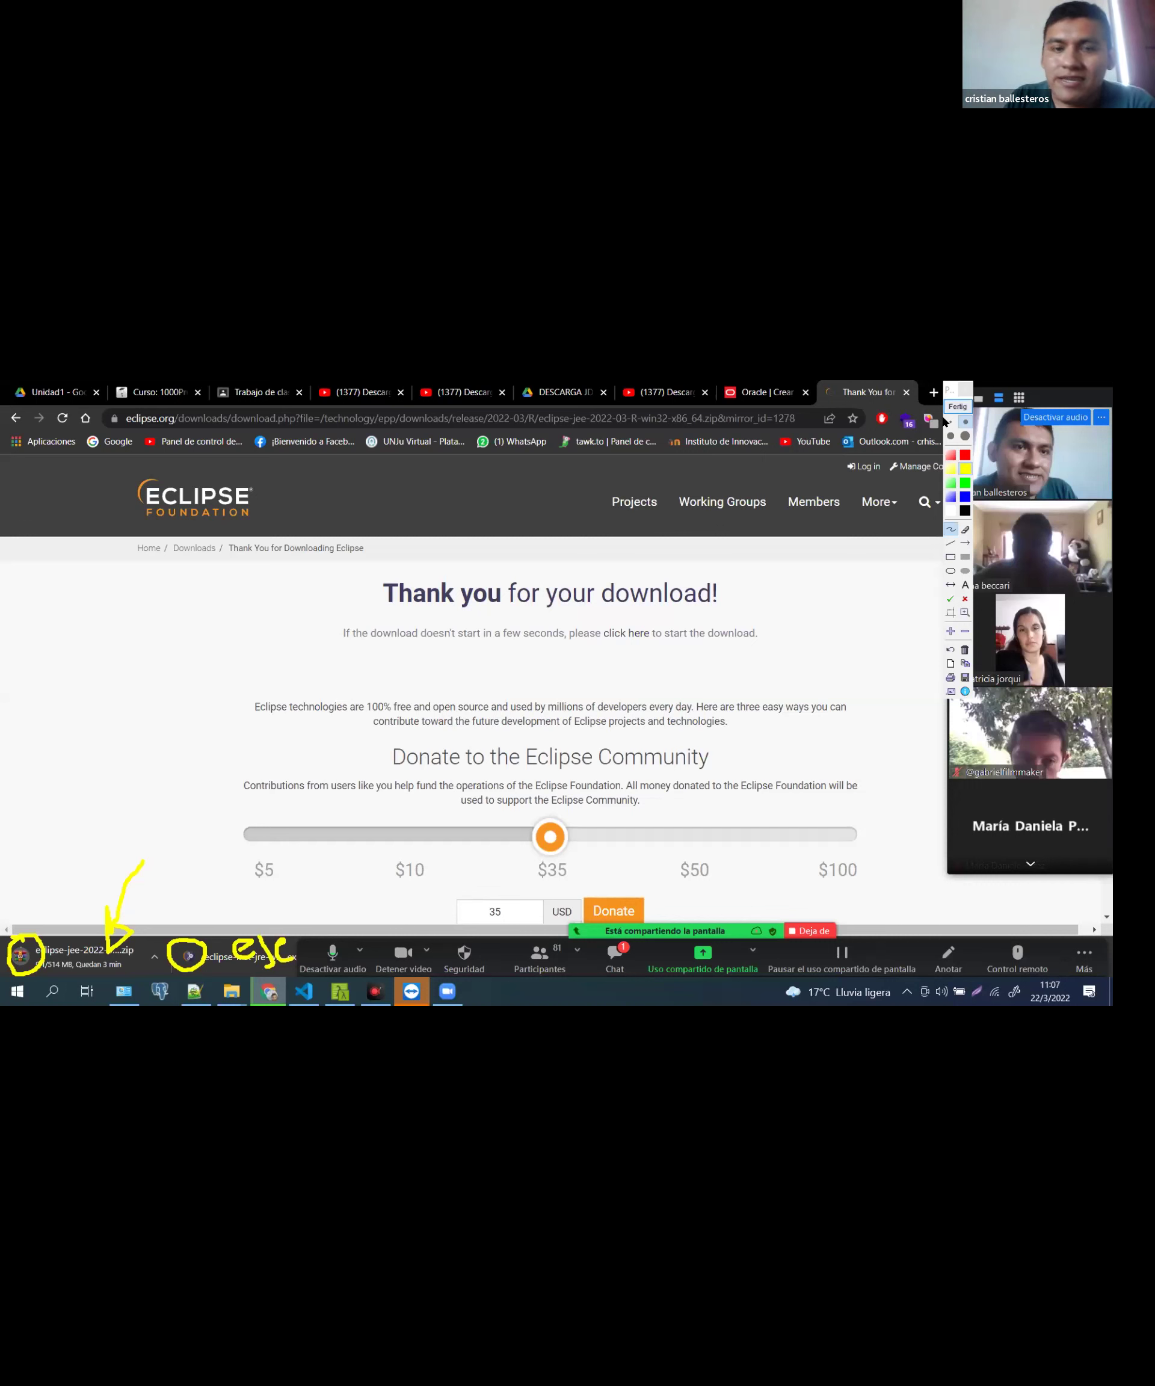
left_click(957, 406)
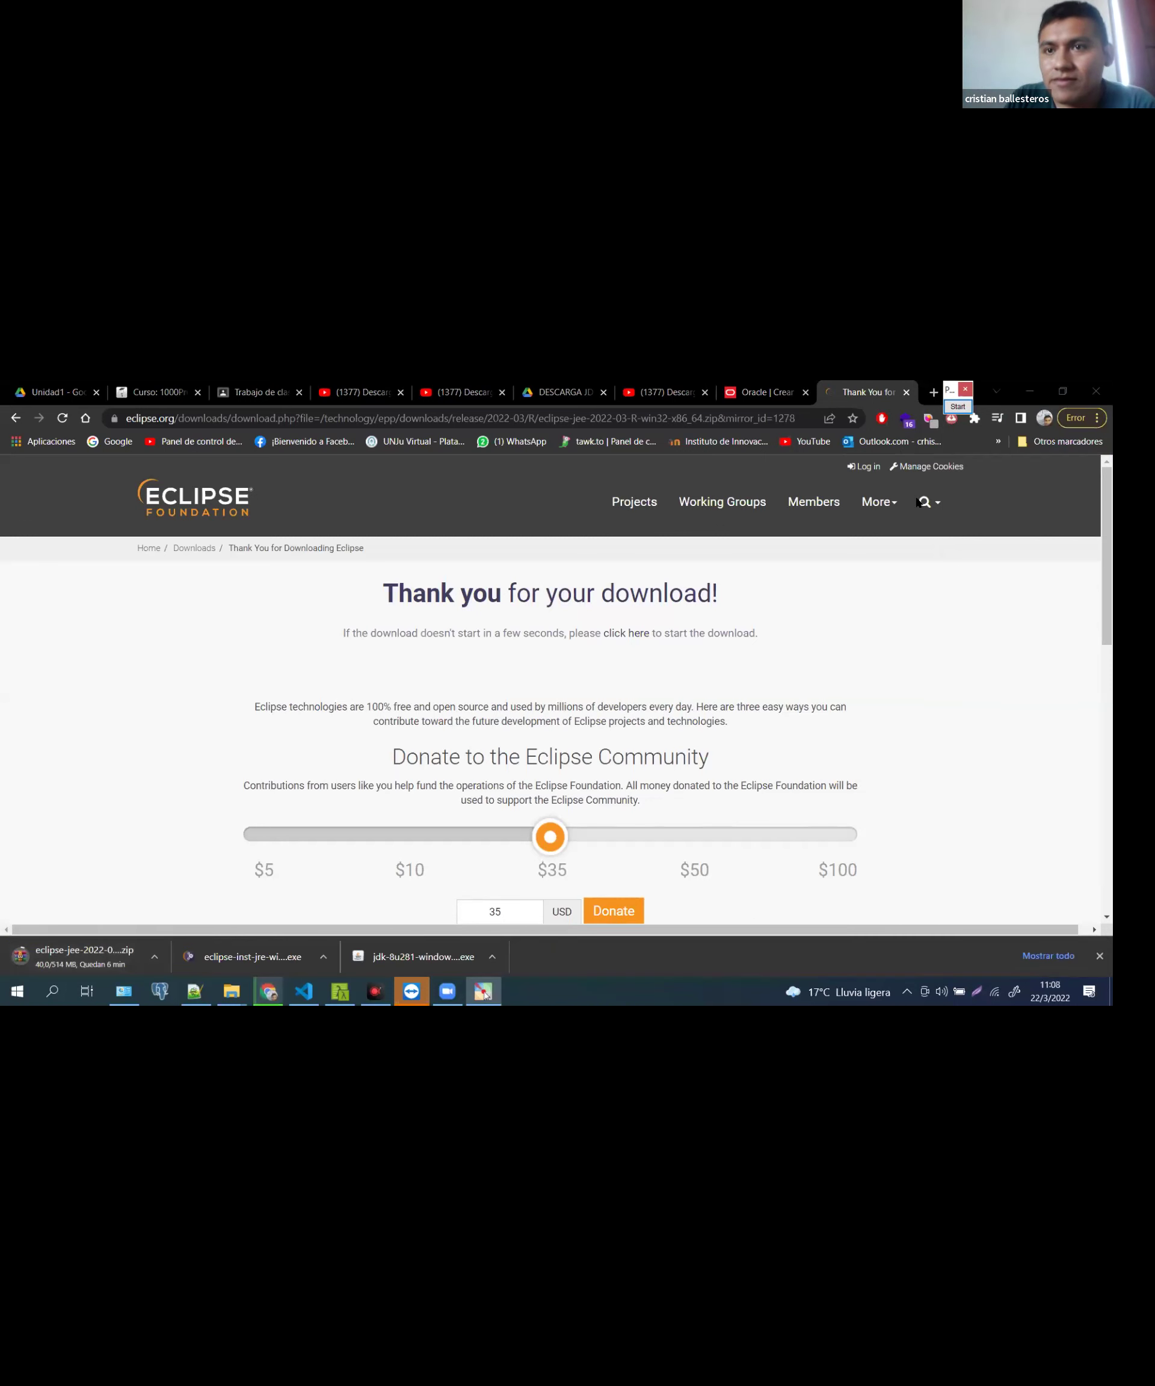
Draw annotation strokes around the eclipse-jee zip download
key("ctrl+alt+g")
mouse_move(118, 919)
left_mouse_down()
mouse_move(8, 961)
mouse_move(142, 926)
left_mouse_up()
left_click_drag(50, 976, 90, 977)
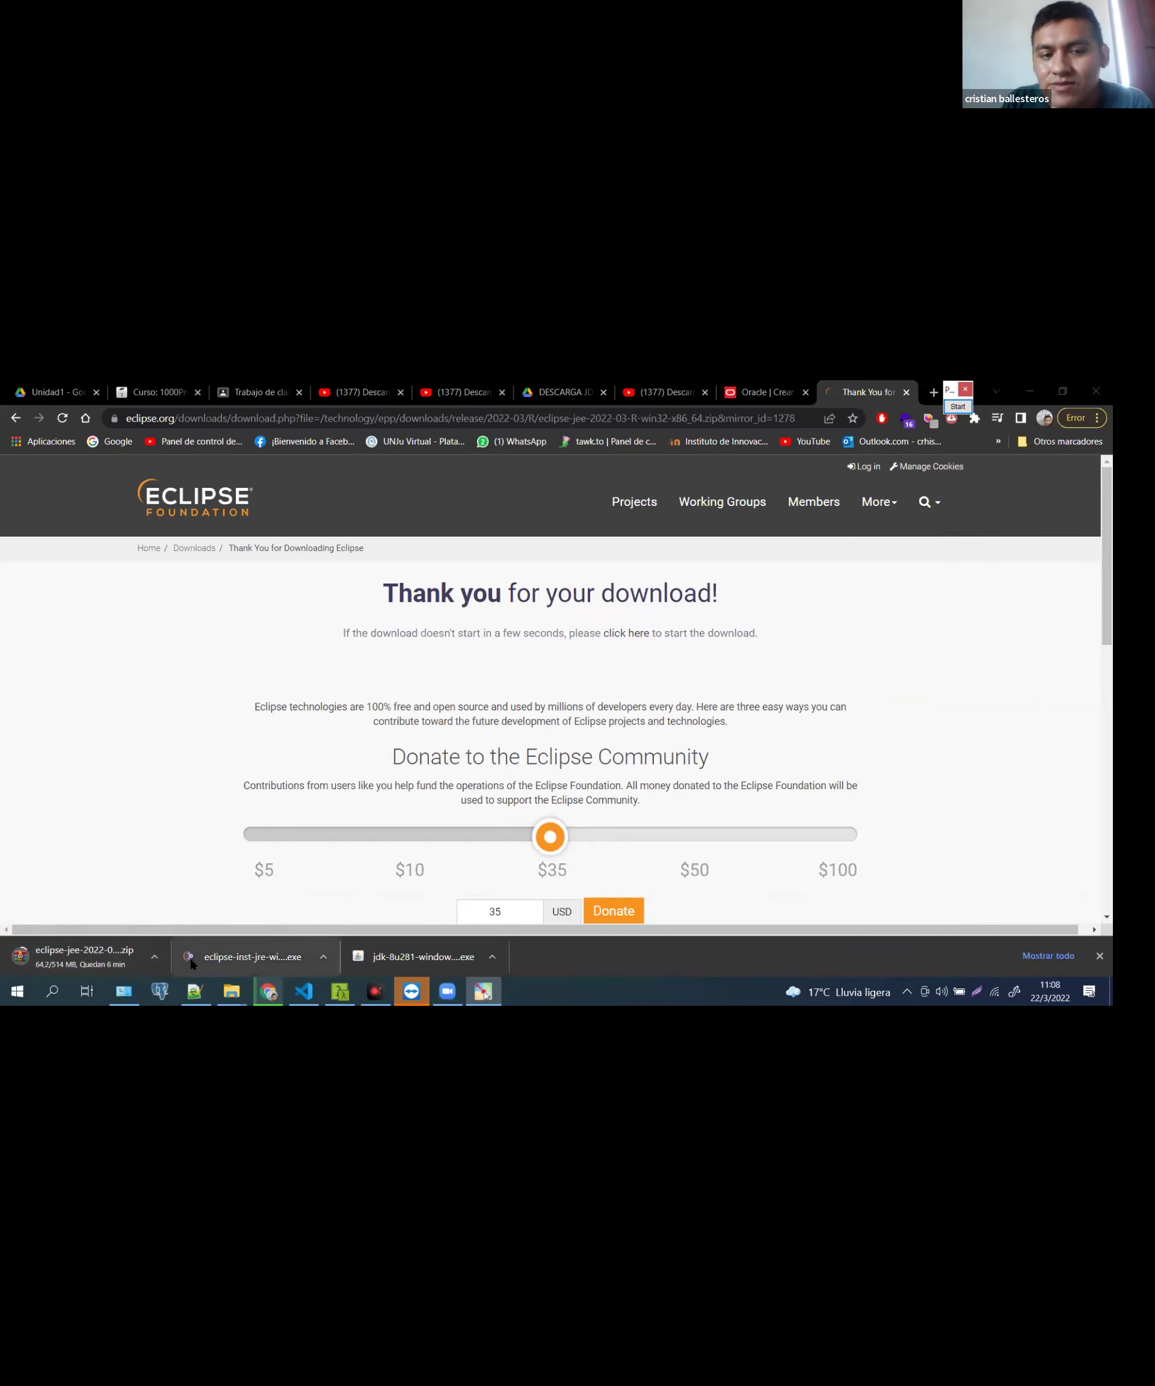
Show the eclipse-inst-jre-win64 installer in the Downloads folder, circle it in yellow and label it "ejecutable" with an arrow
left_click(280, 962)
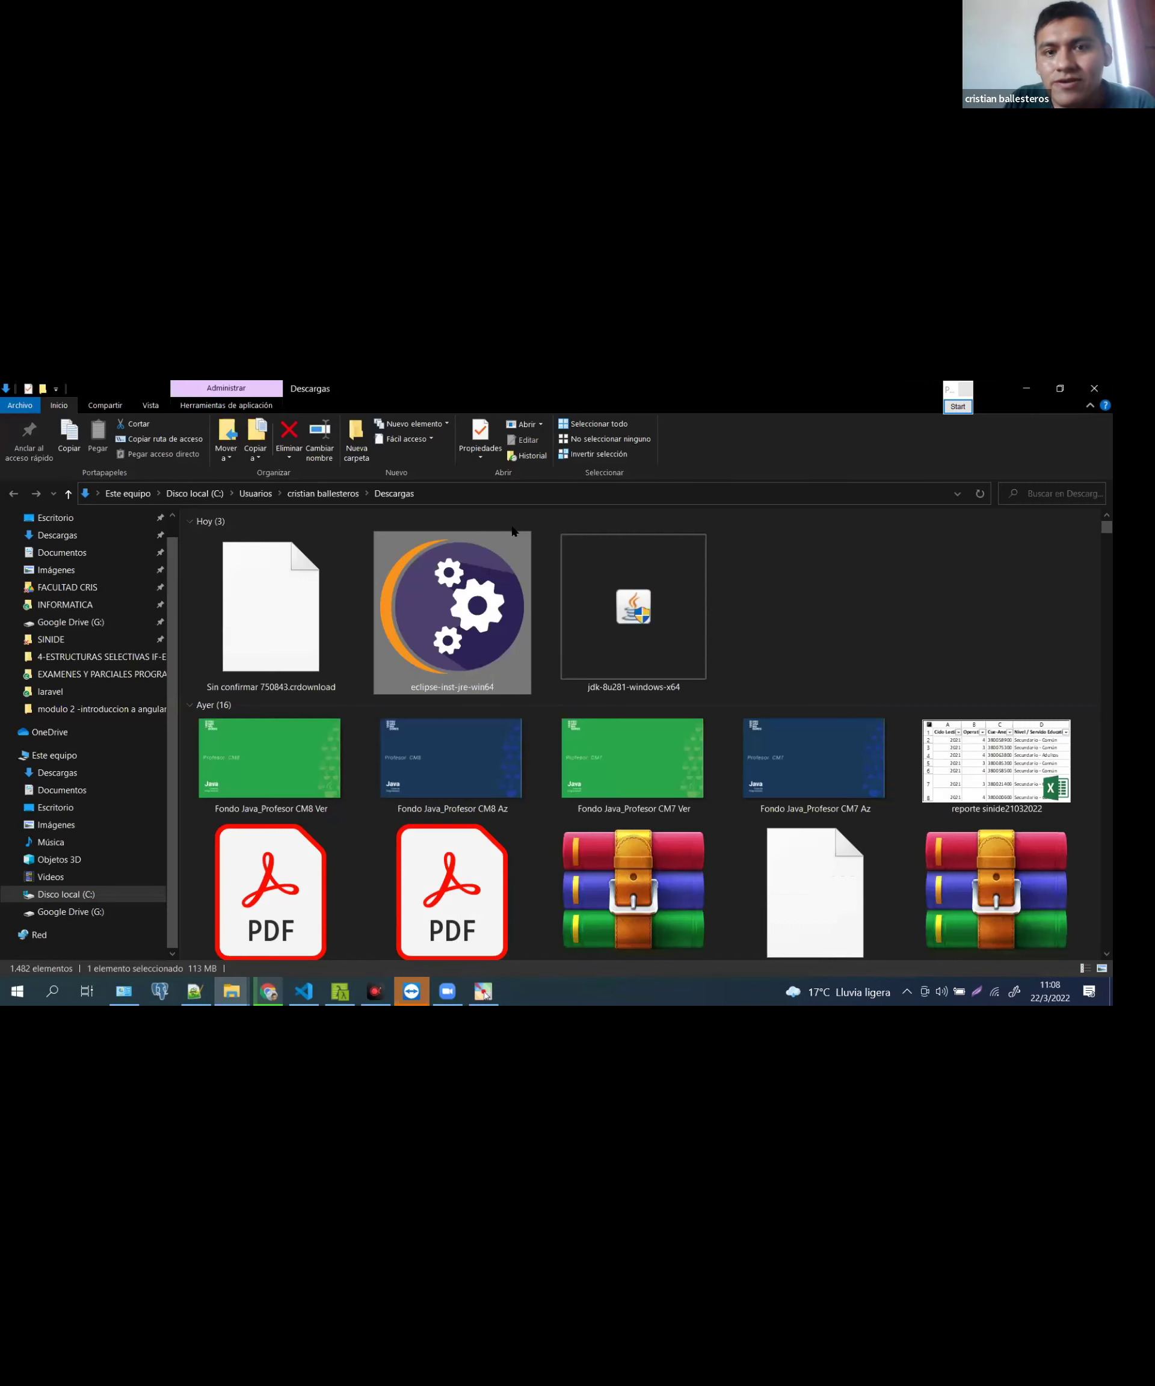
mouse_move(492, 512)
left_mouse_down()
mouse_move(590, 503)
mouse_move(614, 536)
mouse_move(626, 493)
mouse_move(661, 496)
mouse_move(713, 459)
mouse_move(758, 452)
mouse_move(771, 469)
left_mouse_up()
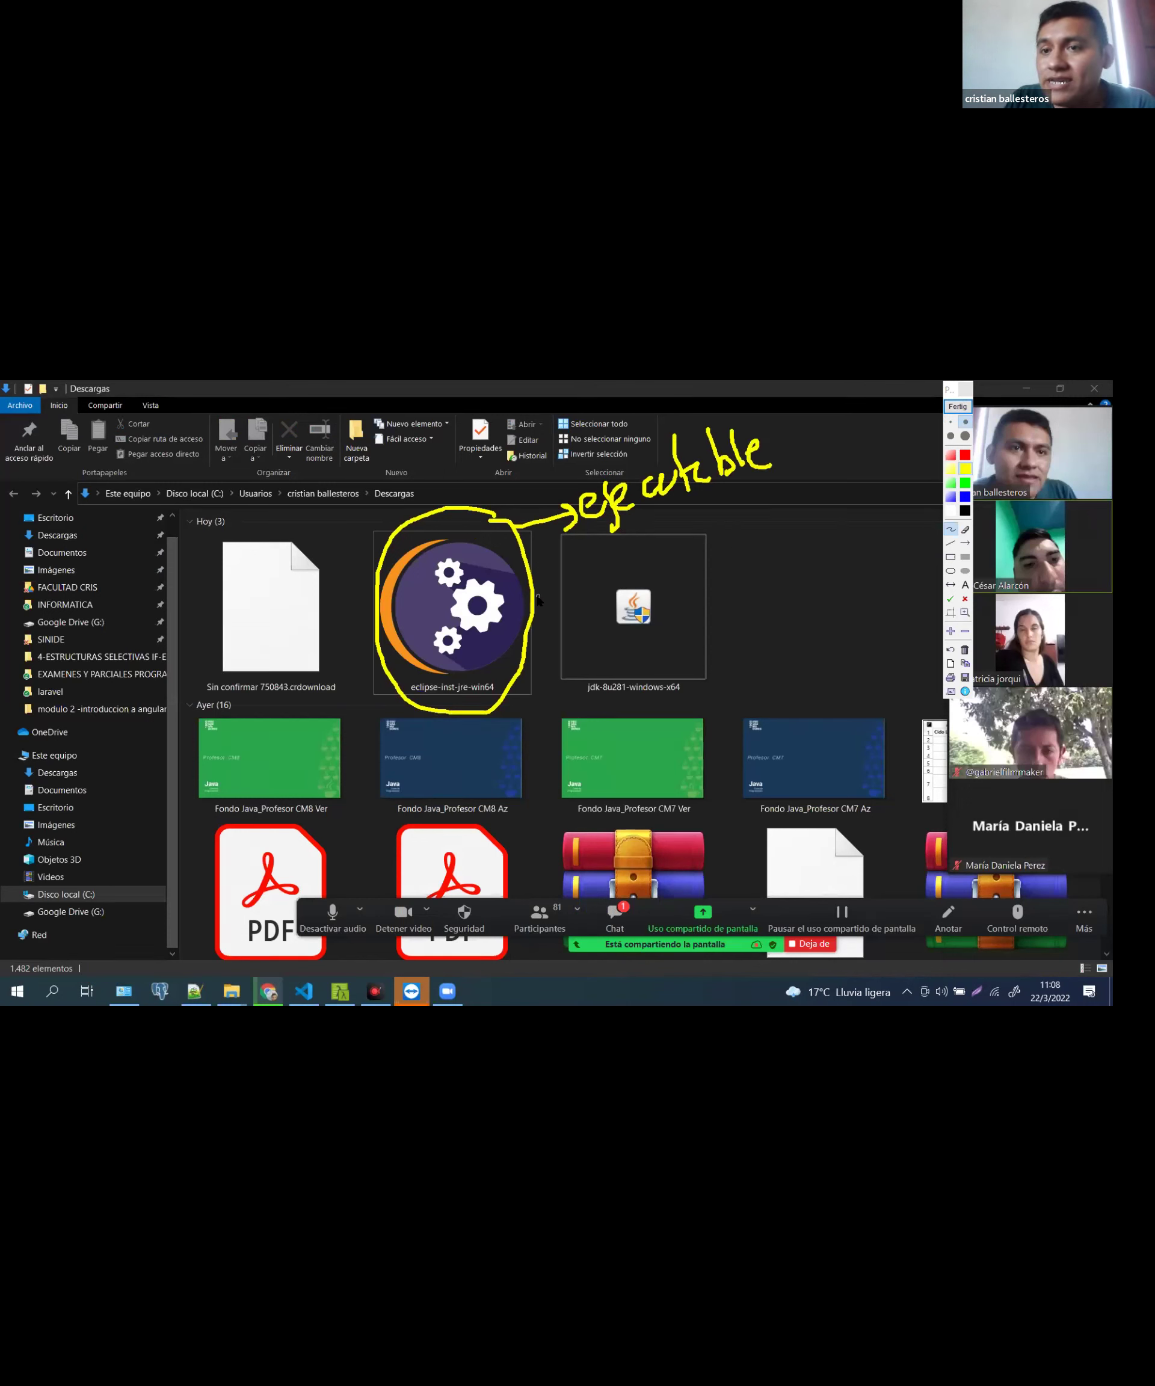
Handwrite "sig" twice and "Internet" beside the files, and circle the jre-win64 part of the installer's name
mouse_move(765, 527)
left_mouse_down()
mouse_move(755, 546)
mouse_move(790, 525)
mouse_move(815, 557)
mouse_move(790, 619)
left_mouse_up()
mouse_move(824, 606)
left_mouse_down()
mouse_move(832, 588)
mouse_move(850, 618)
left_mouse_up()
mouse_move(787, 661)
left_mouse_down()
mouse_move(837, 679)
mouse_move(850, 638)
mouse_move(886, 660)
mouse_move(902, 649)
mouse_move(906, 606)
mouse_move(914, 623)
left_mouse_up()
left_click(485, 673)
mouse_move(440, 677)
left_mouse_down()
mouse_move(474, 700)
mouse_move(490, 669)
left_mouse_up()
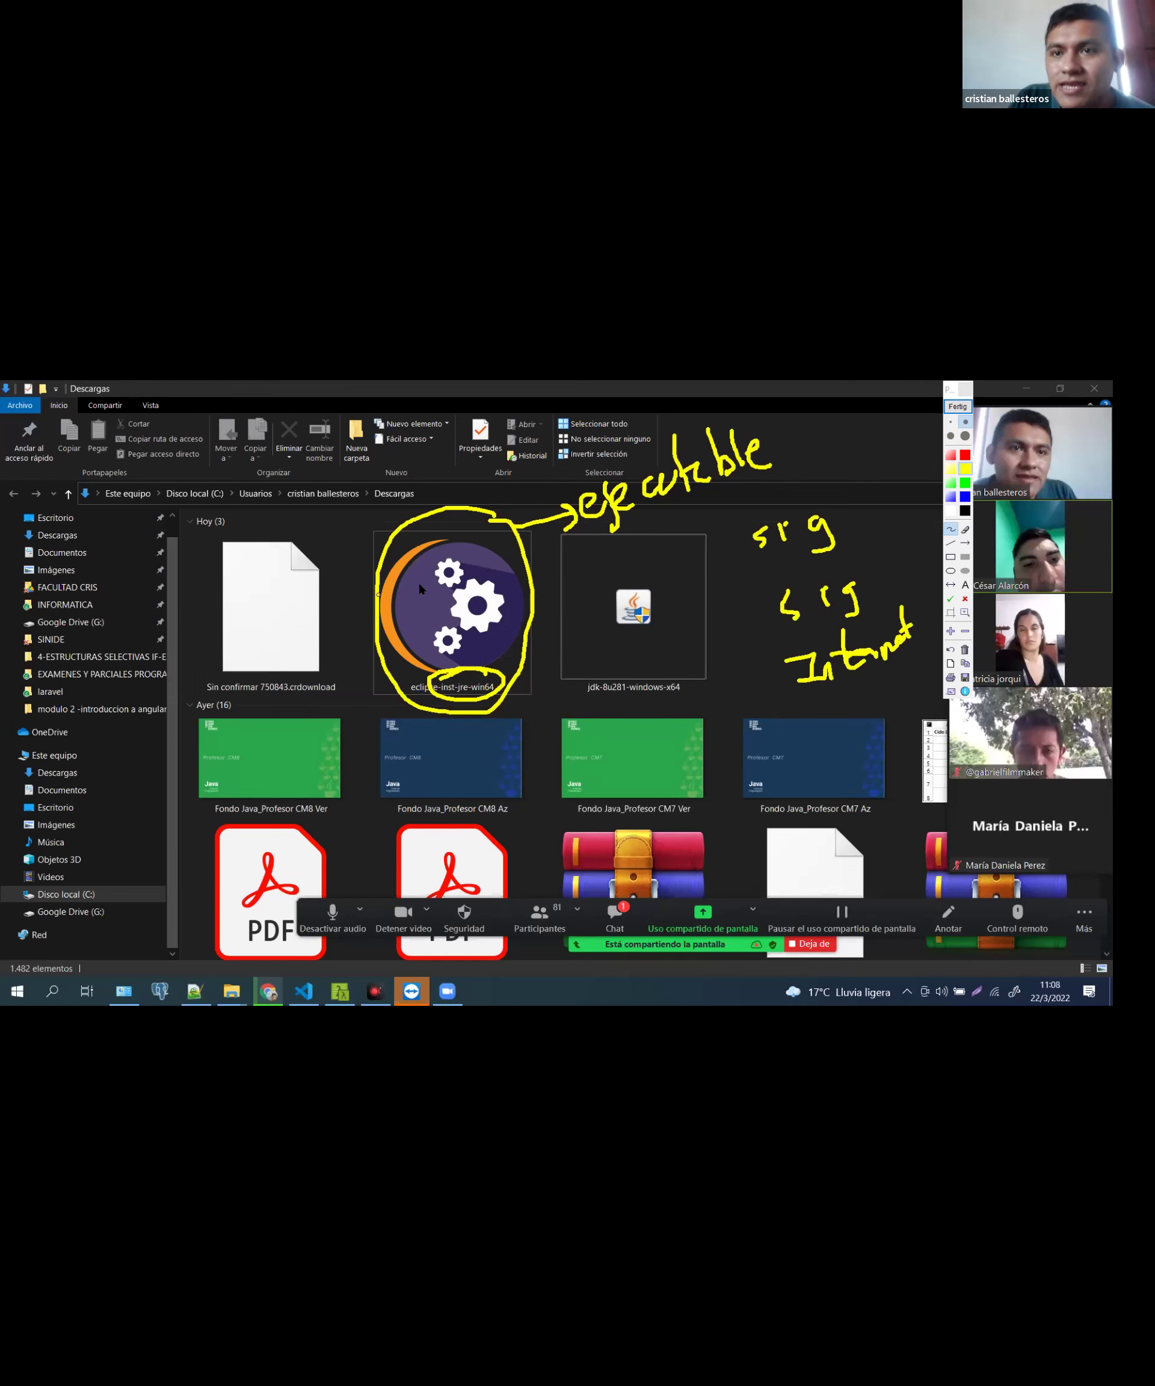
left_click(956, 407)
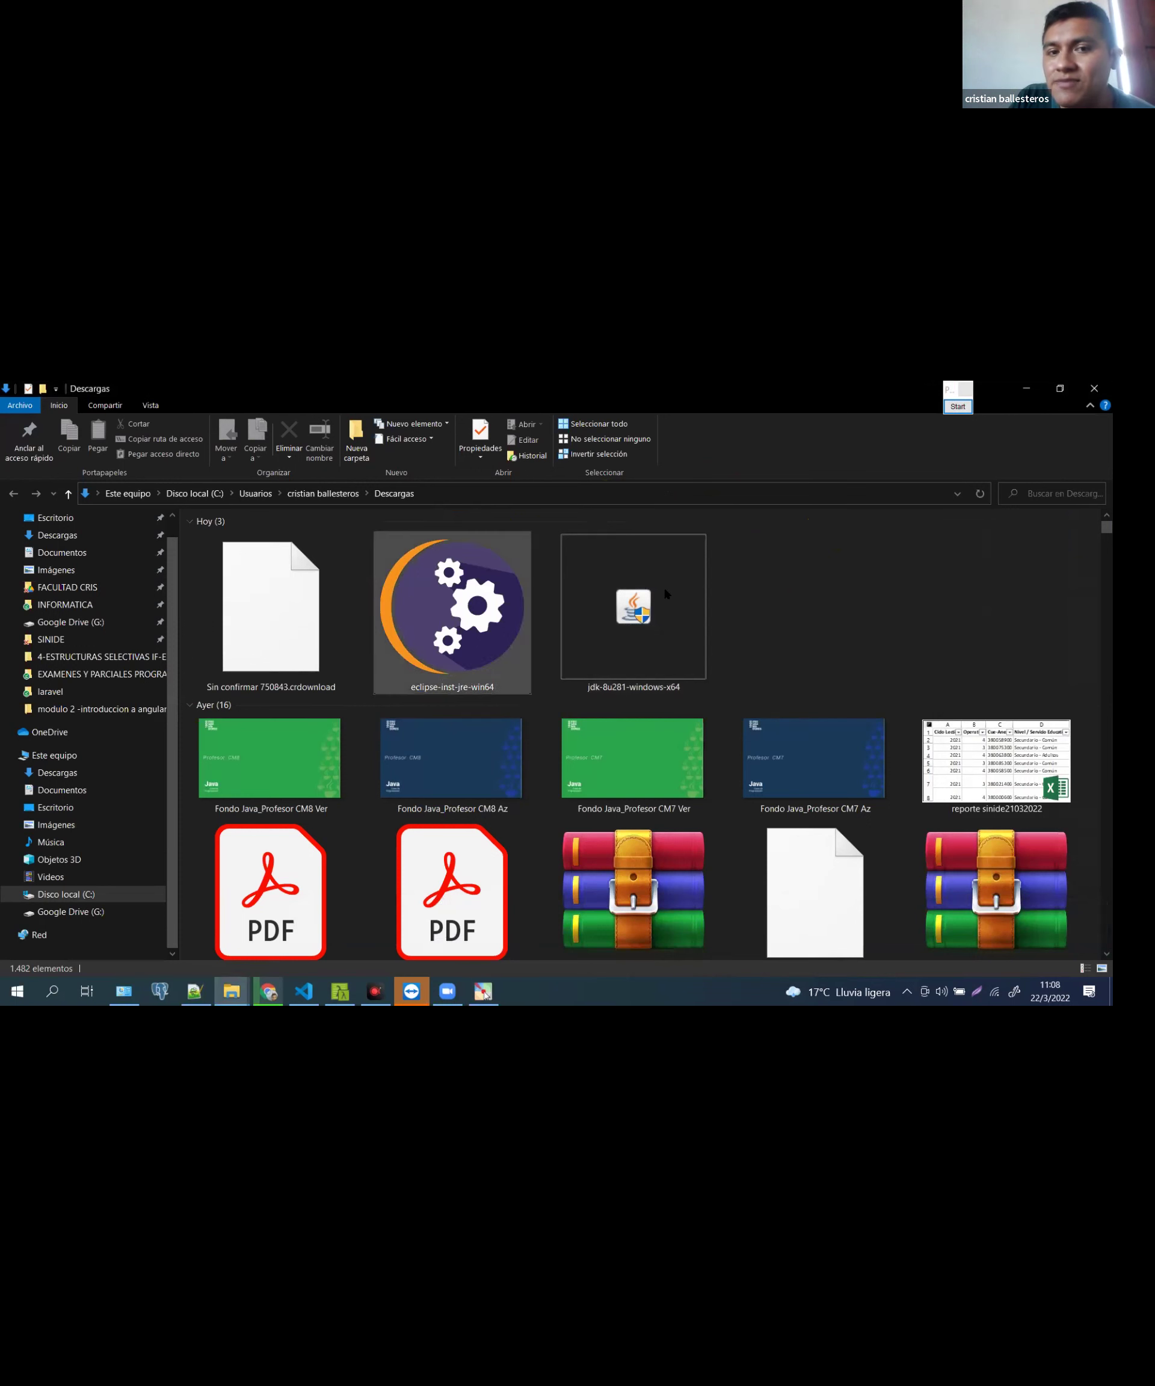
Point out the unconfirmed download file, and locate the in-progress eclipse-jee zip in the Downloads folder from the browser's download list
left_click(308, 644)
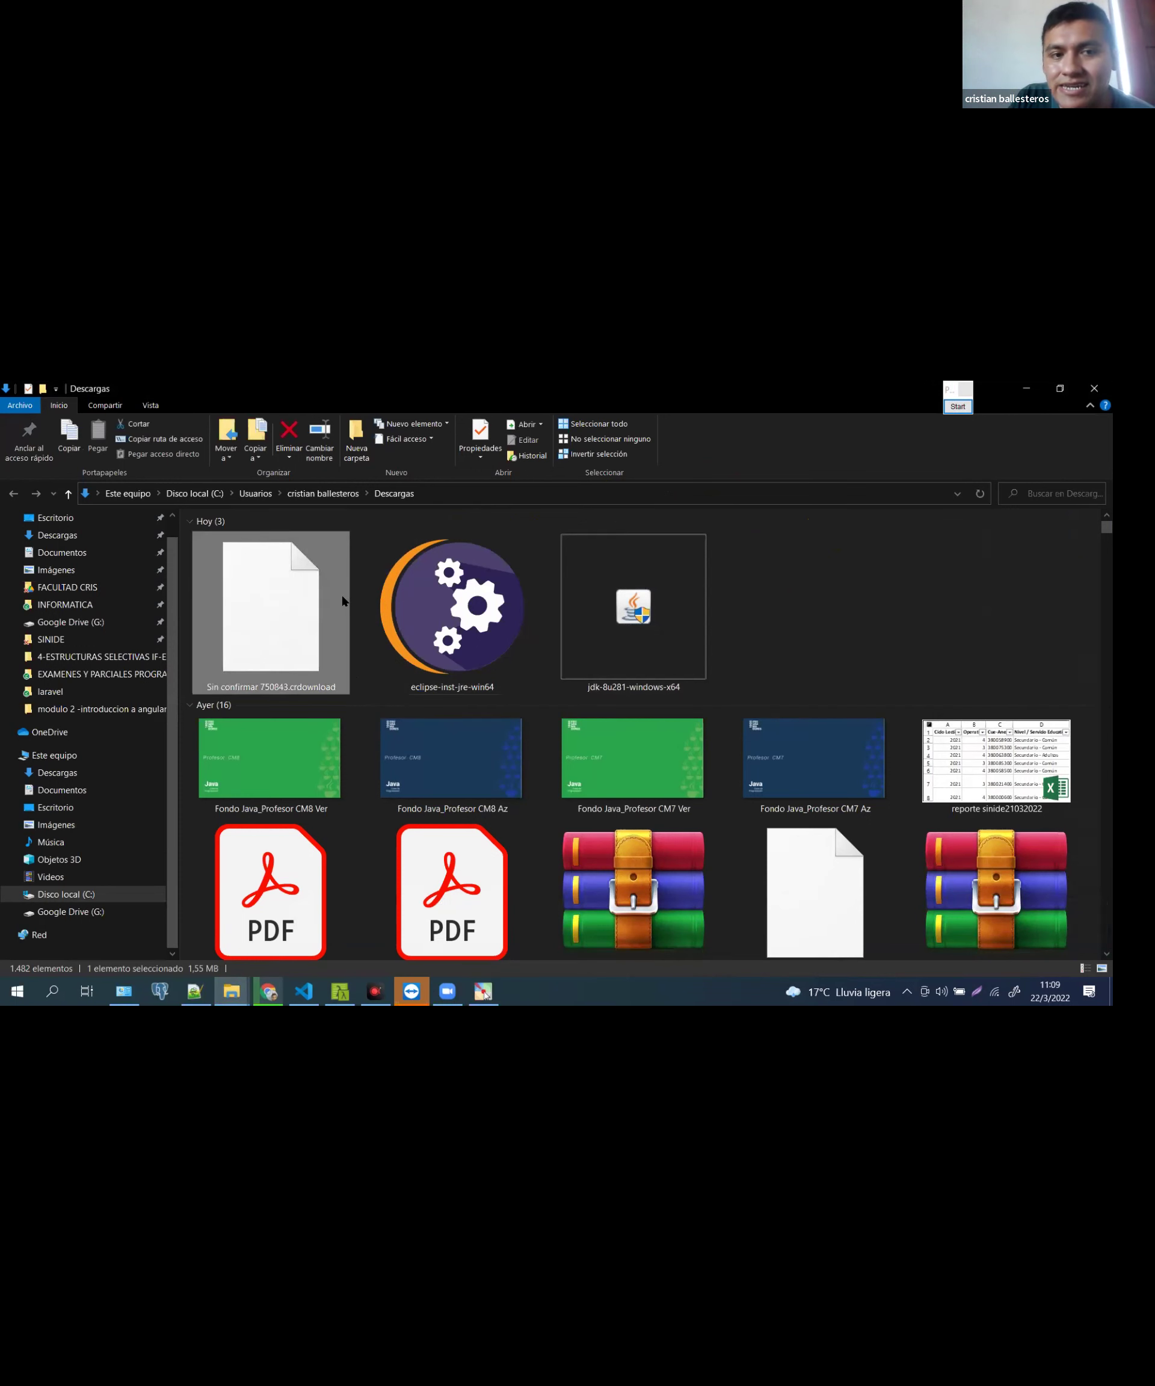
left_click(279, 998)
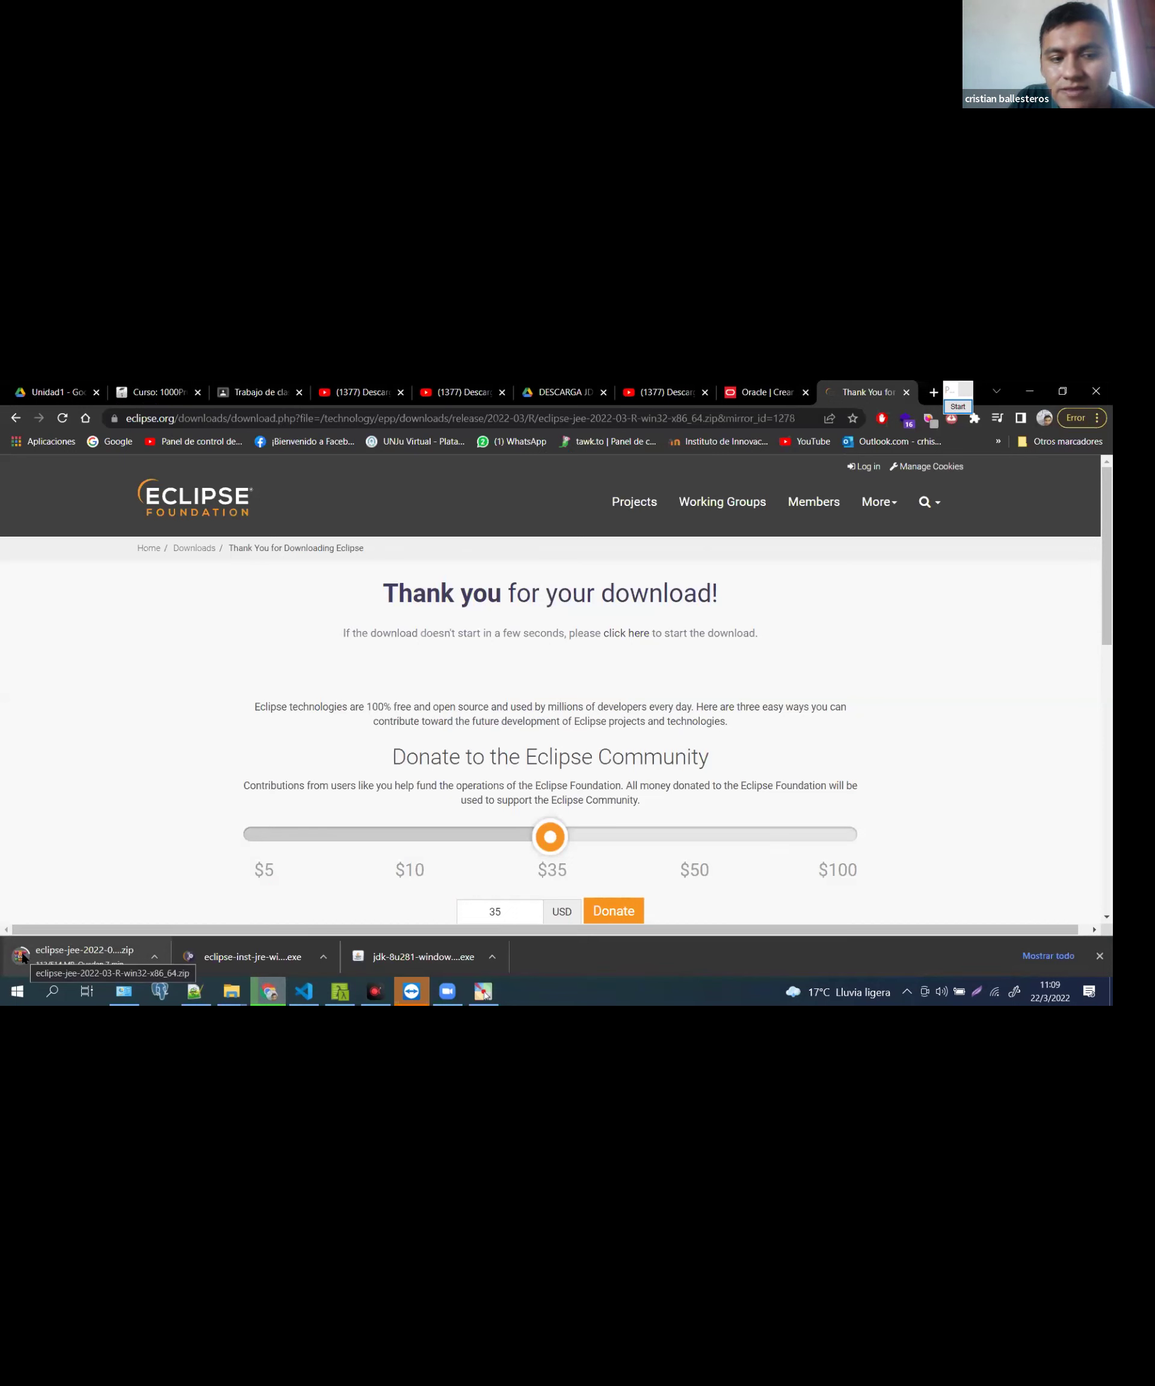
left_click(155, 958)
left_click(170, 911)
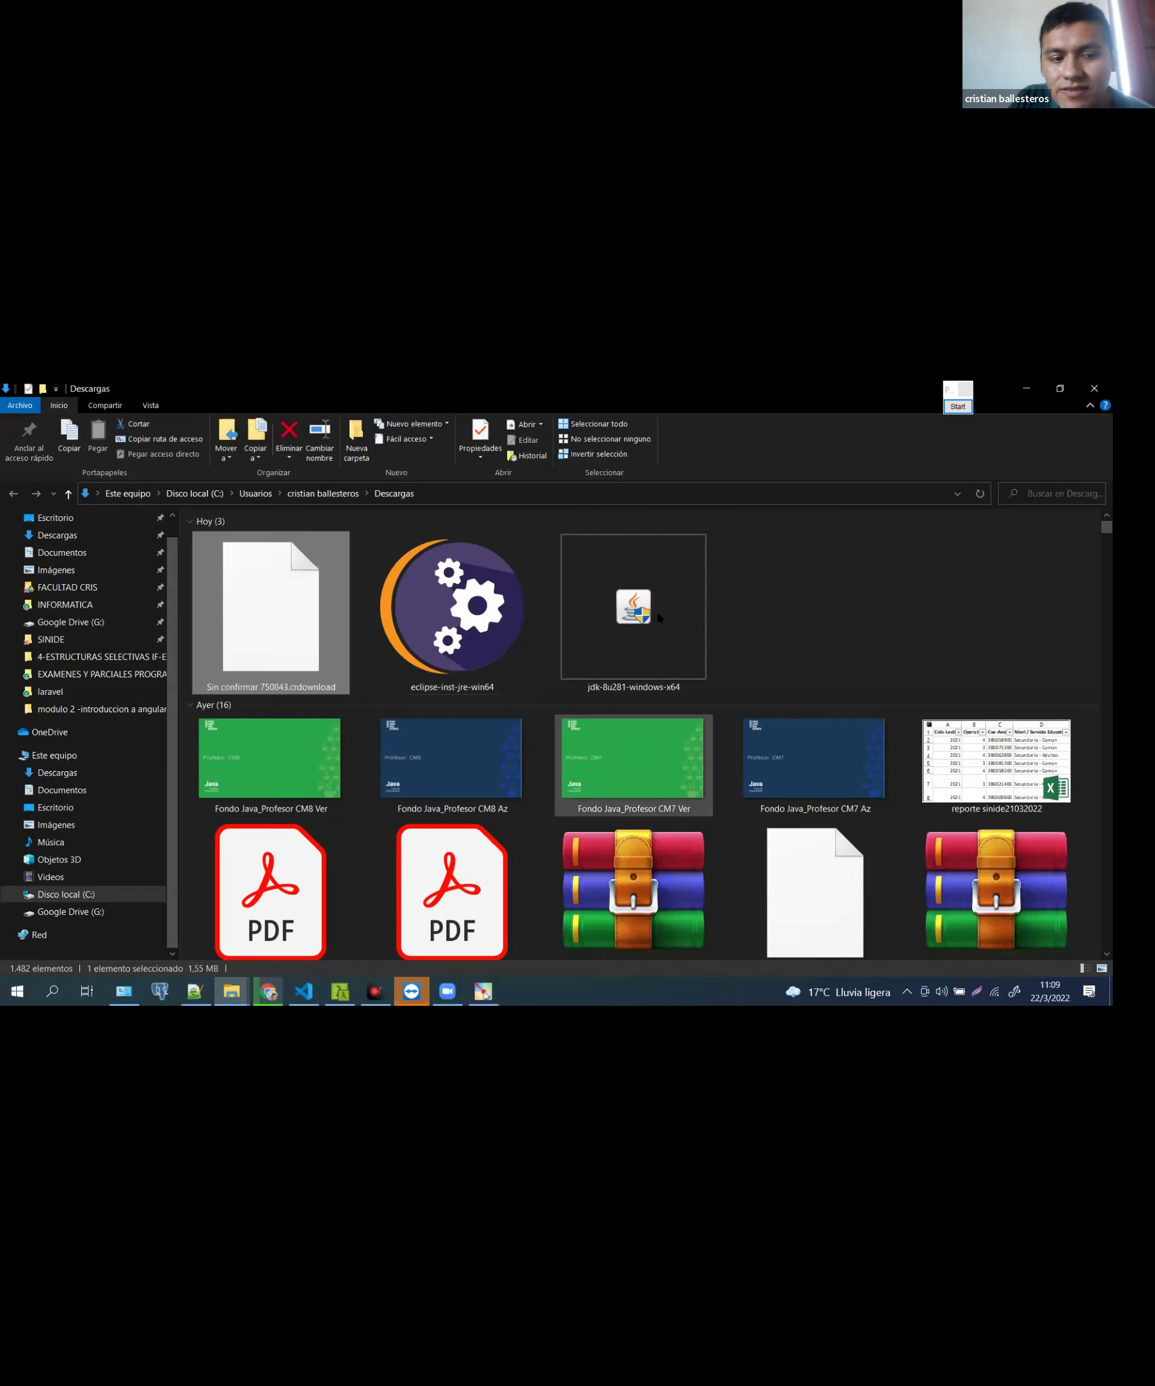
Display the extraction options for the app-academico-inh archive in the Downloads folder
scroll(683, 688, "down", 2)
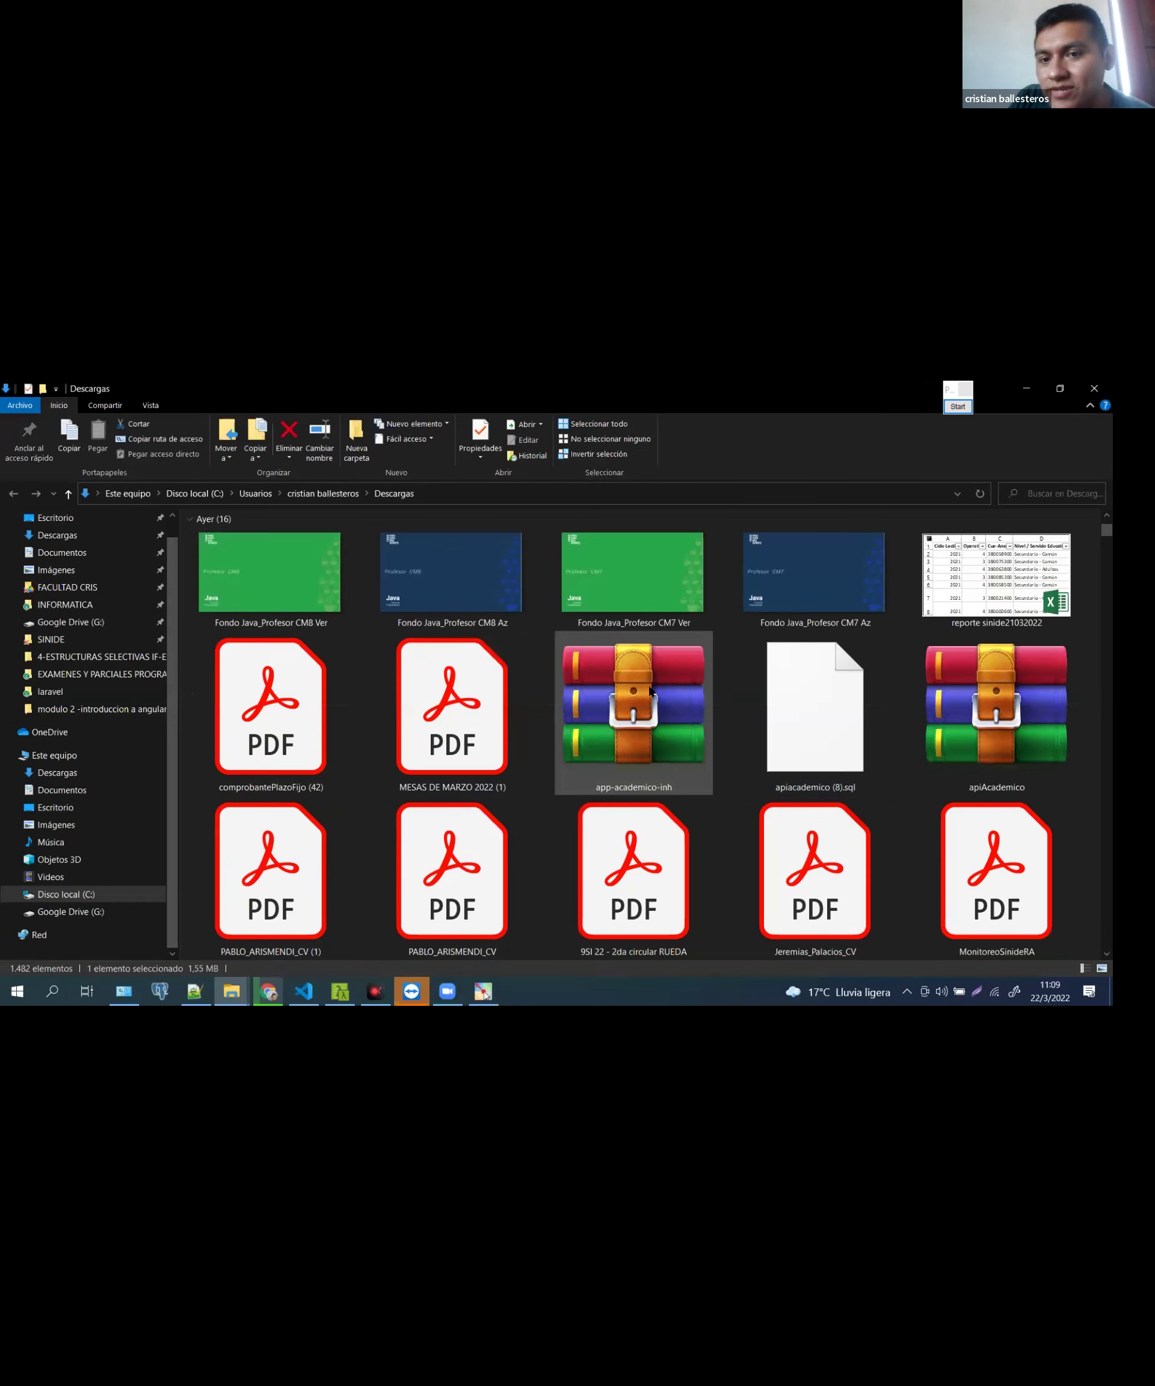
left_click(660, 671)
right_click(692, 675)
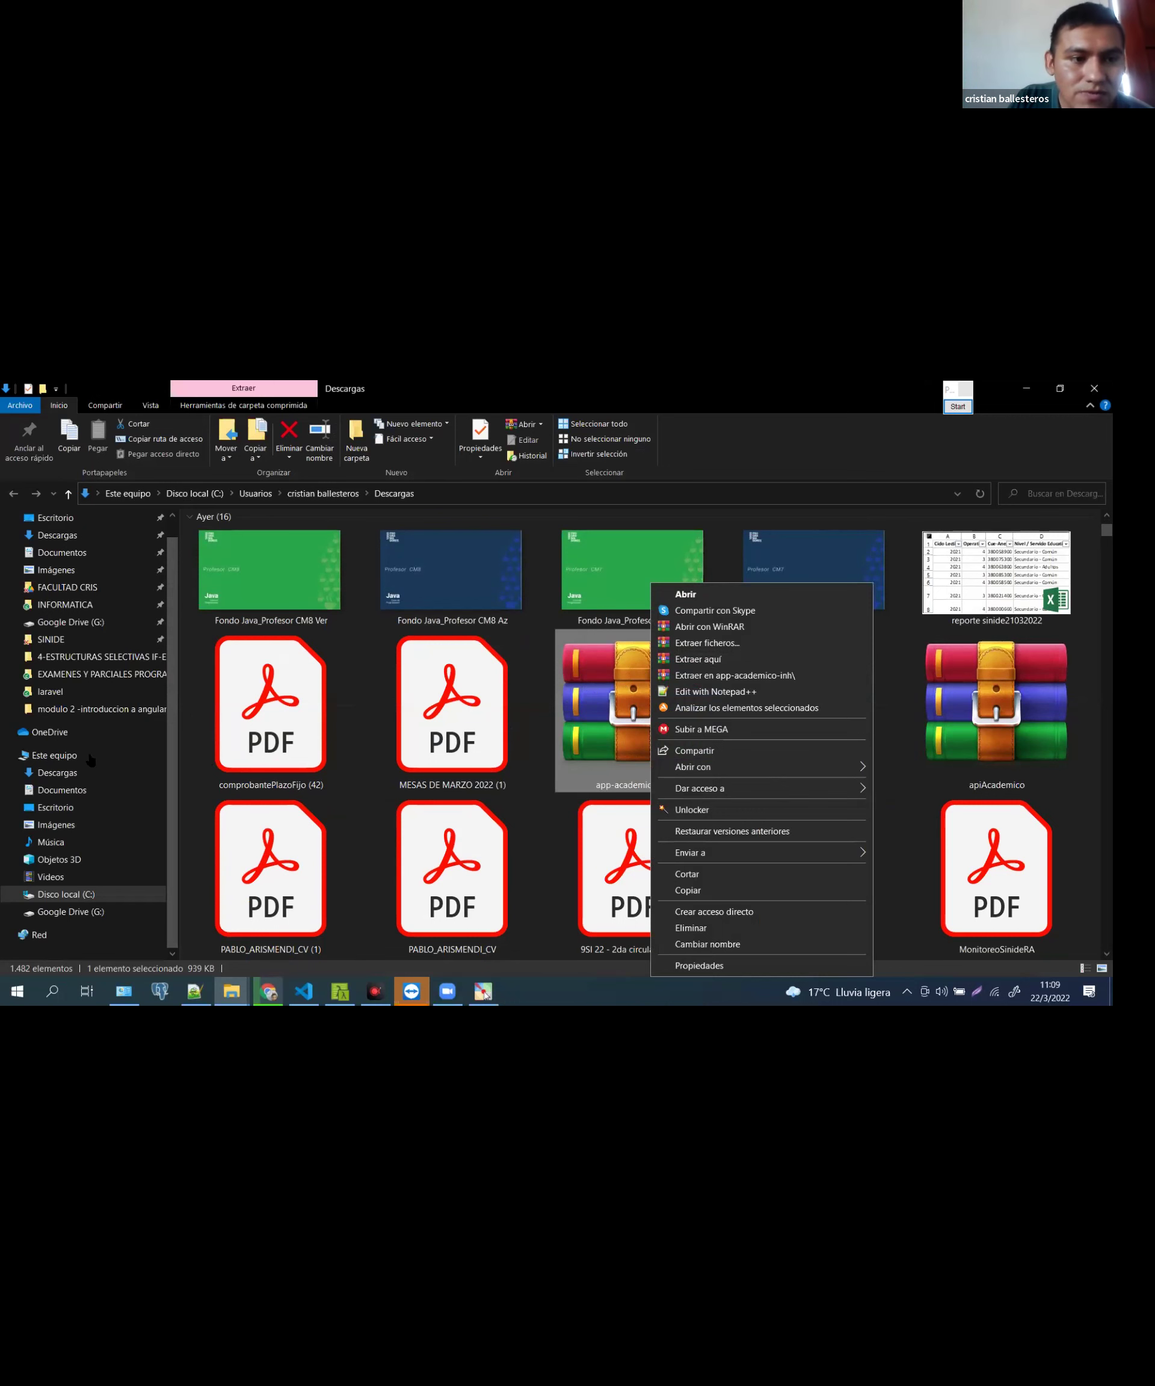
Open the eclipse folder in Documents to view its extracted program files, and return to Documents
left_click(73, 791)
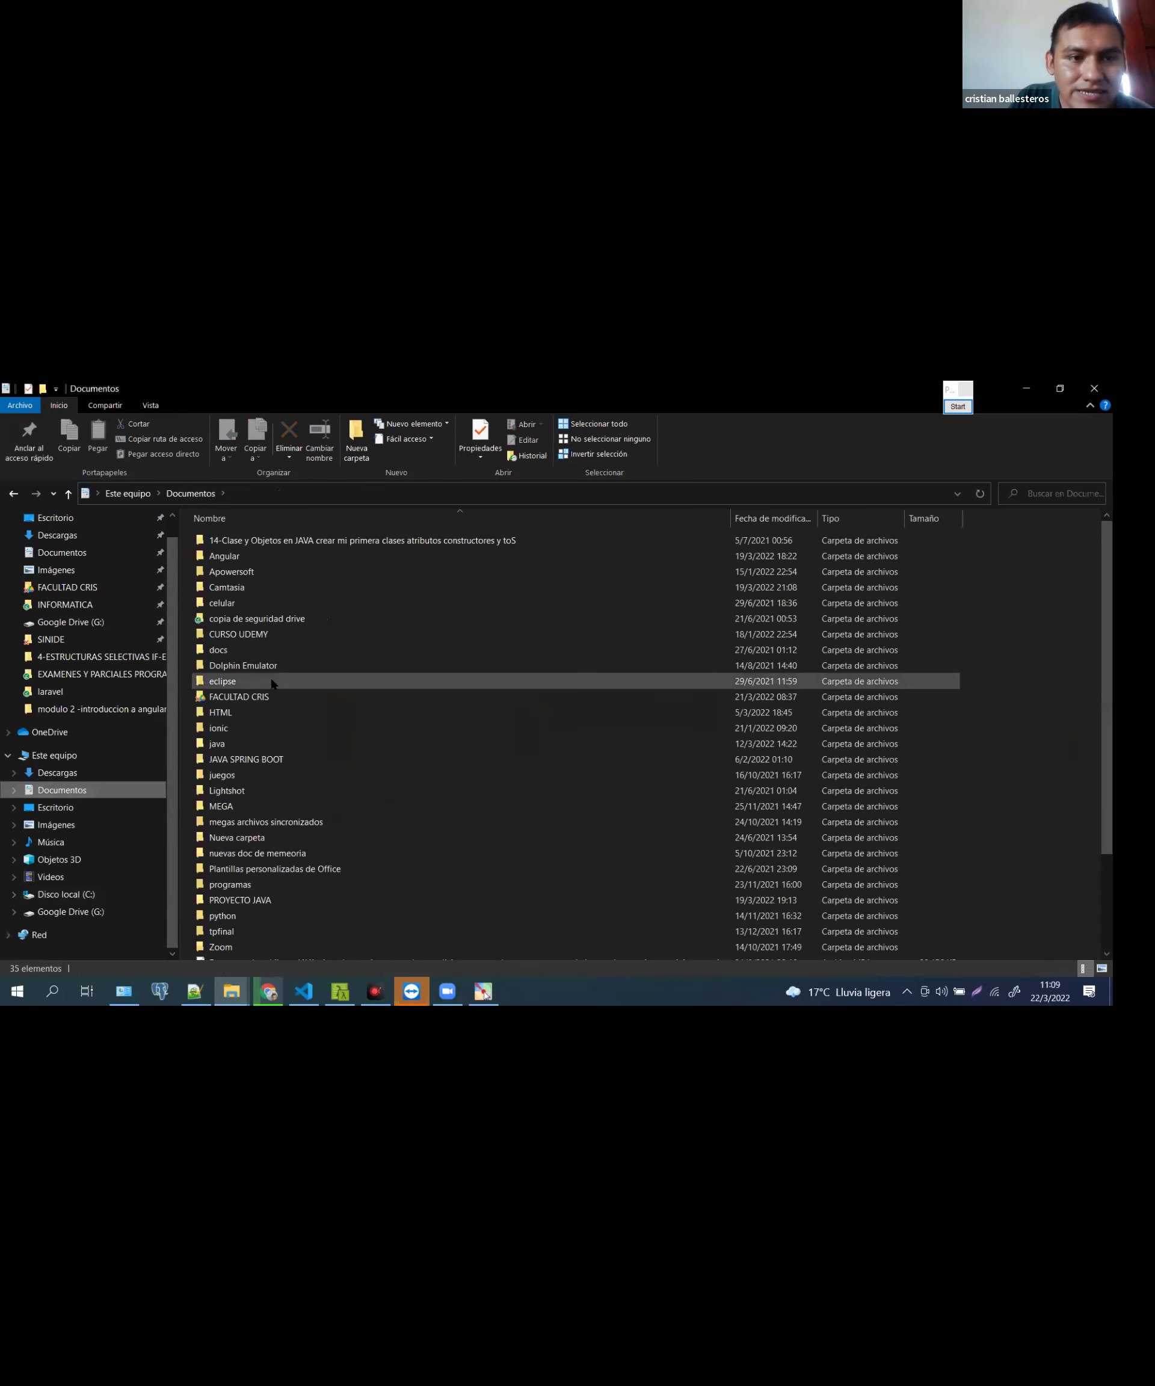
double_click(273, 684)
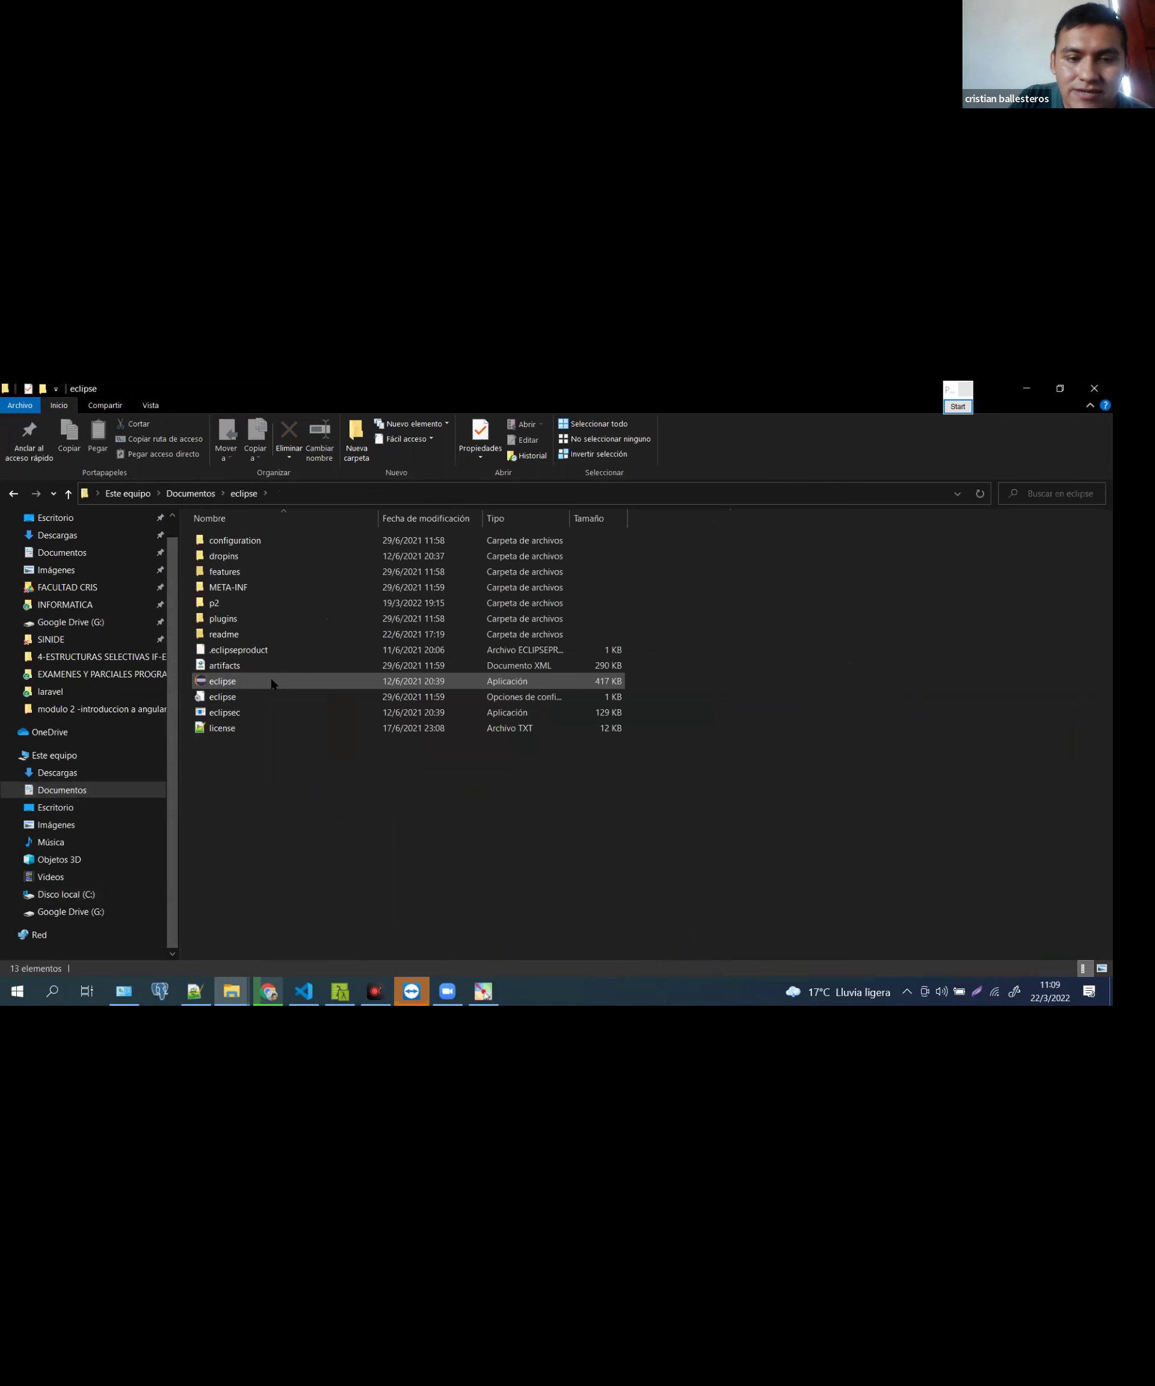
key("alt+Left")
Browse from Este equipo through Disco local (C:) and Usuarios to the .eclipse folder in the personal user folder, and go back
left_click(86, 773)
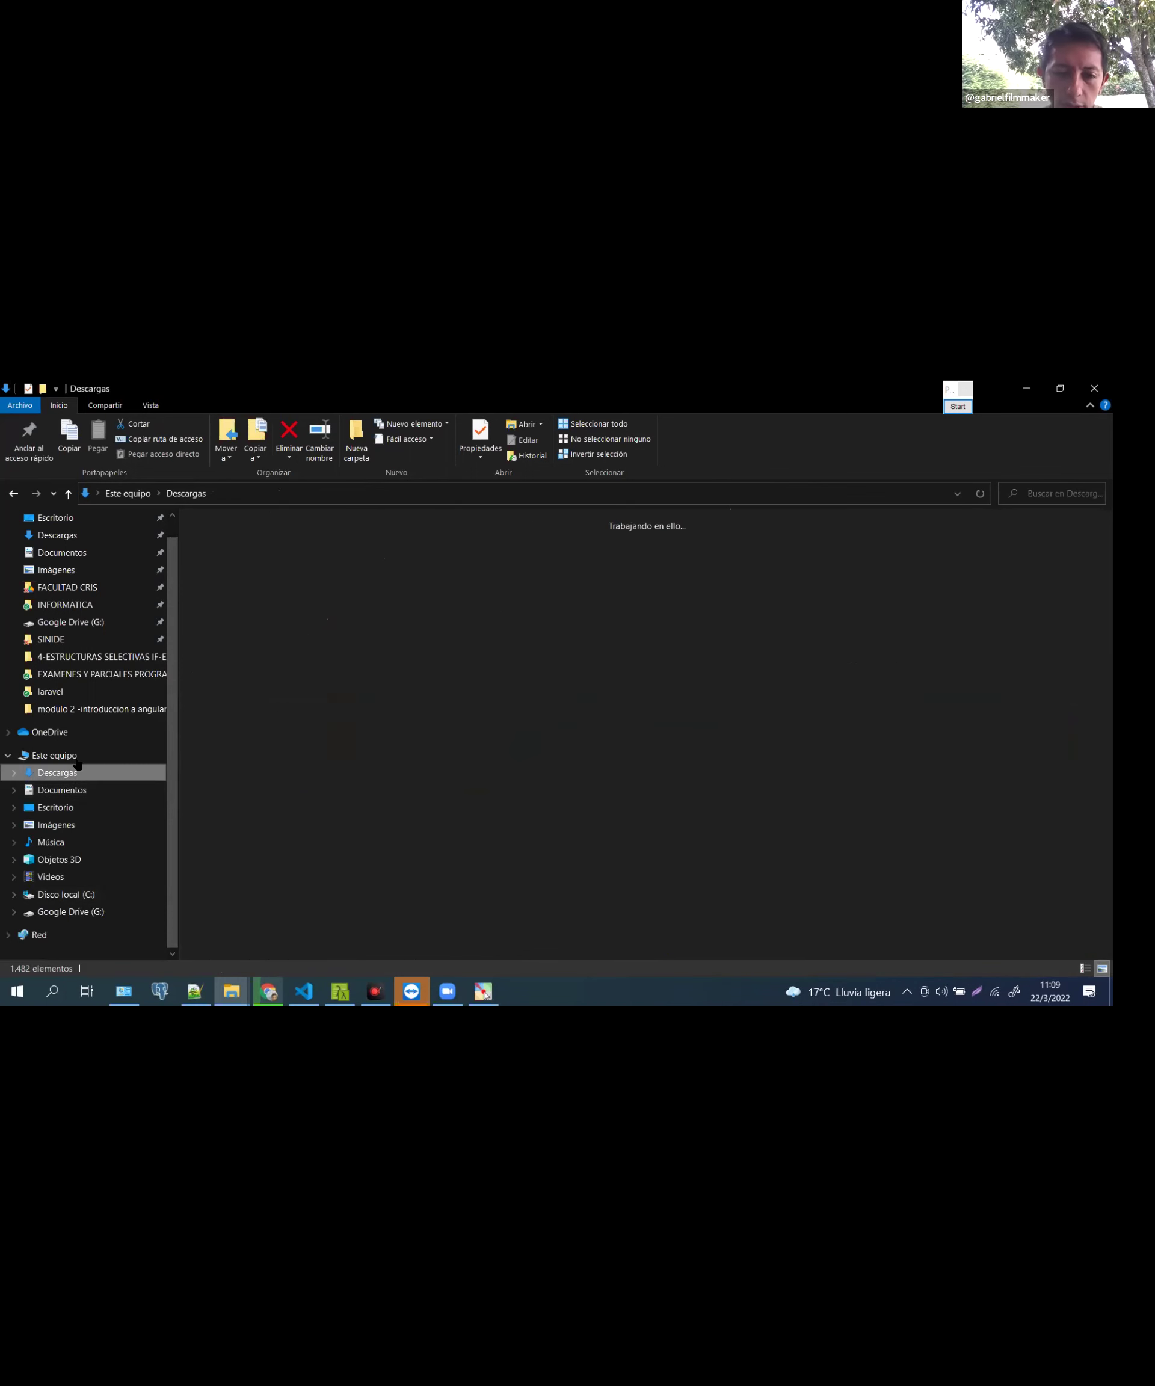
left_click(57, 756)
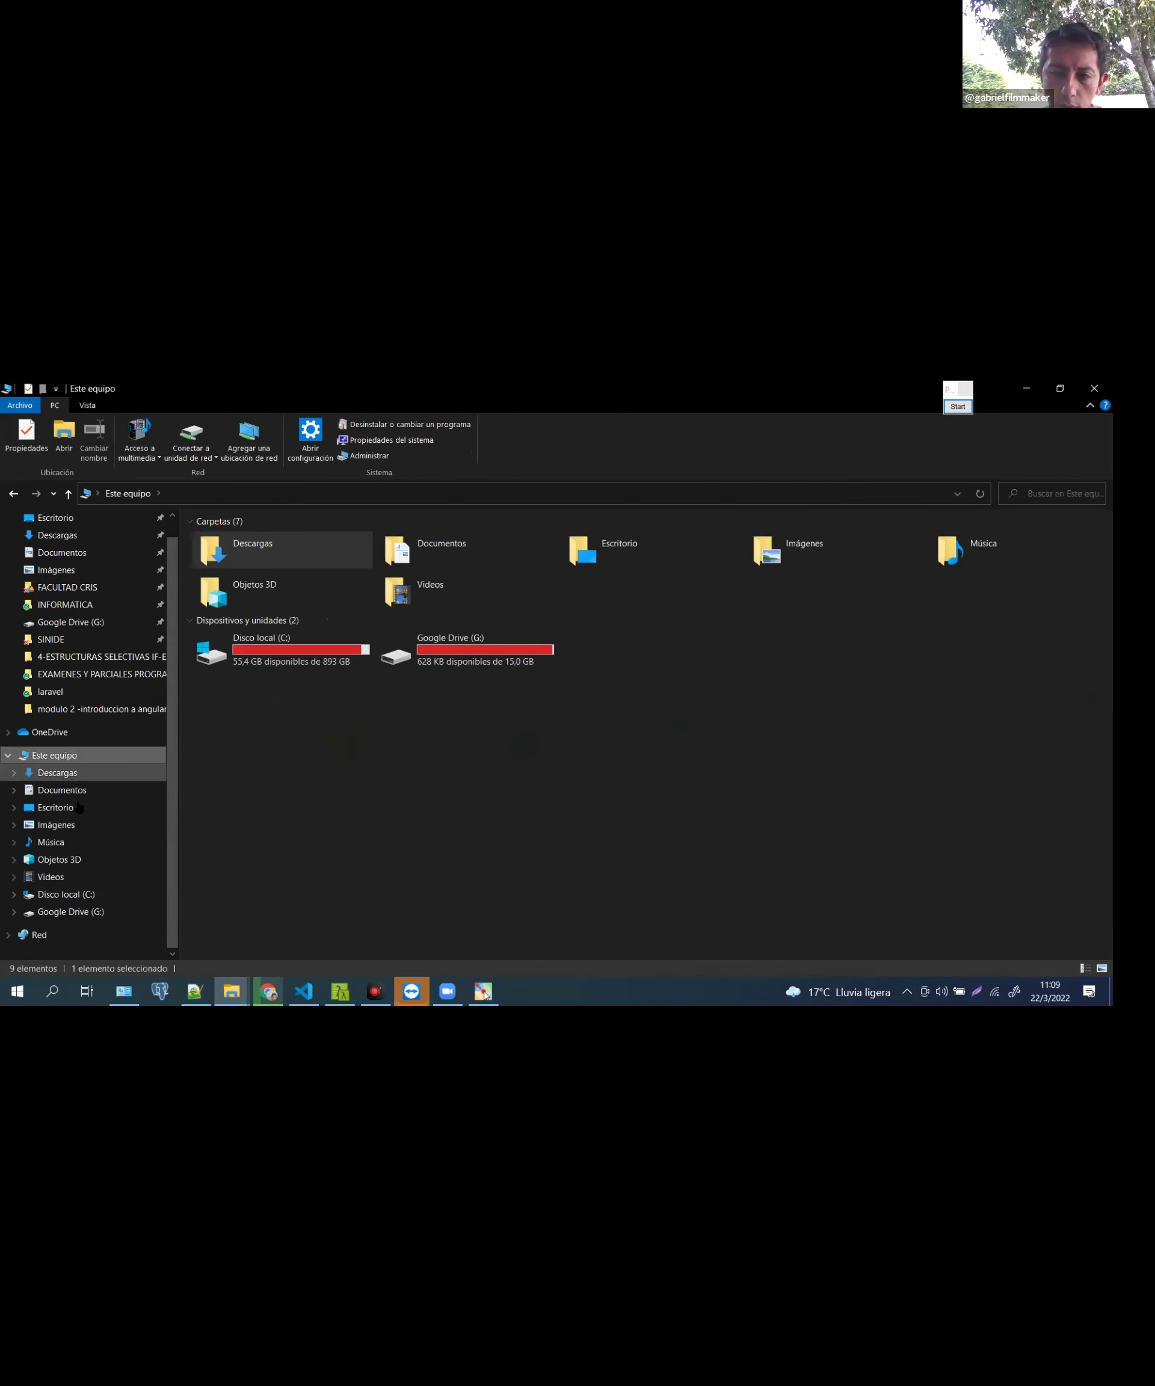
left_click(79, 790)
key("alt+Left")
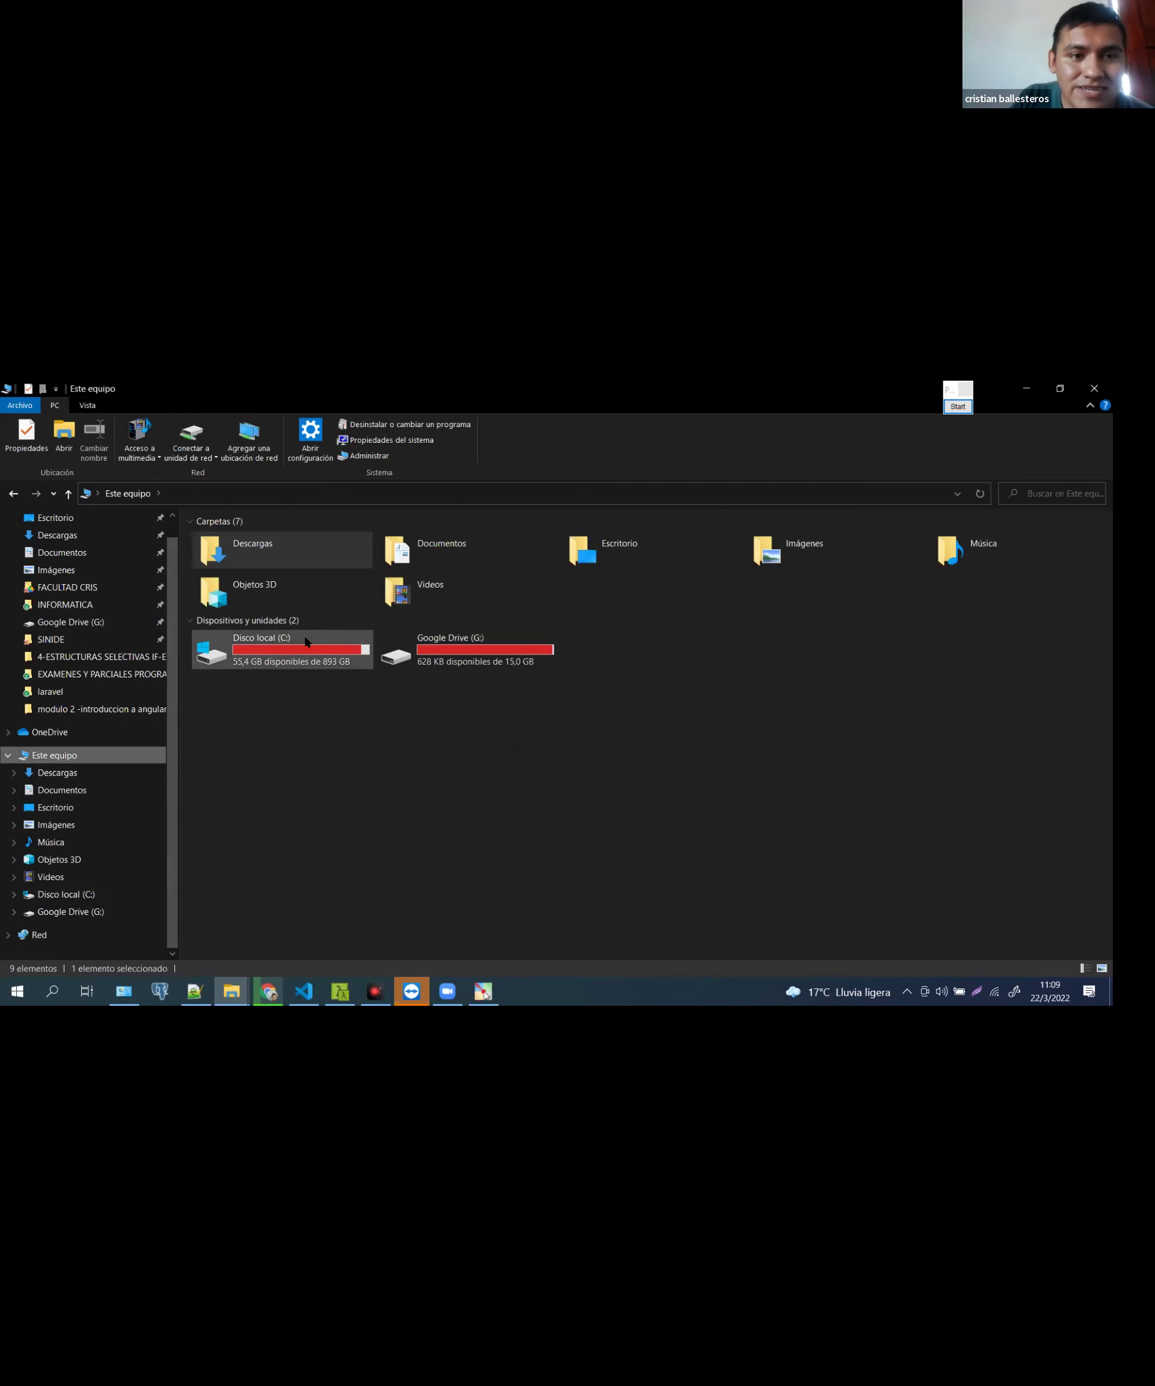
double_click(309, 642)
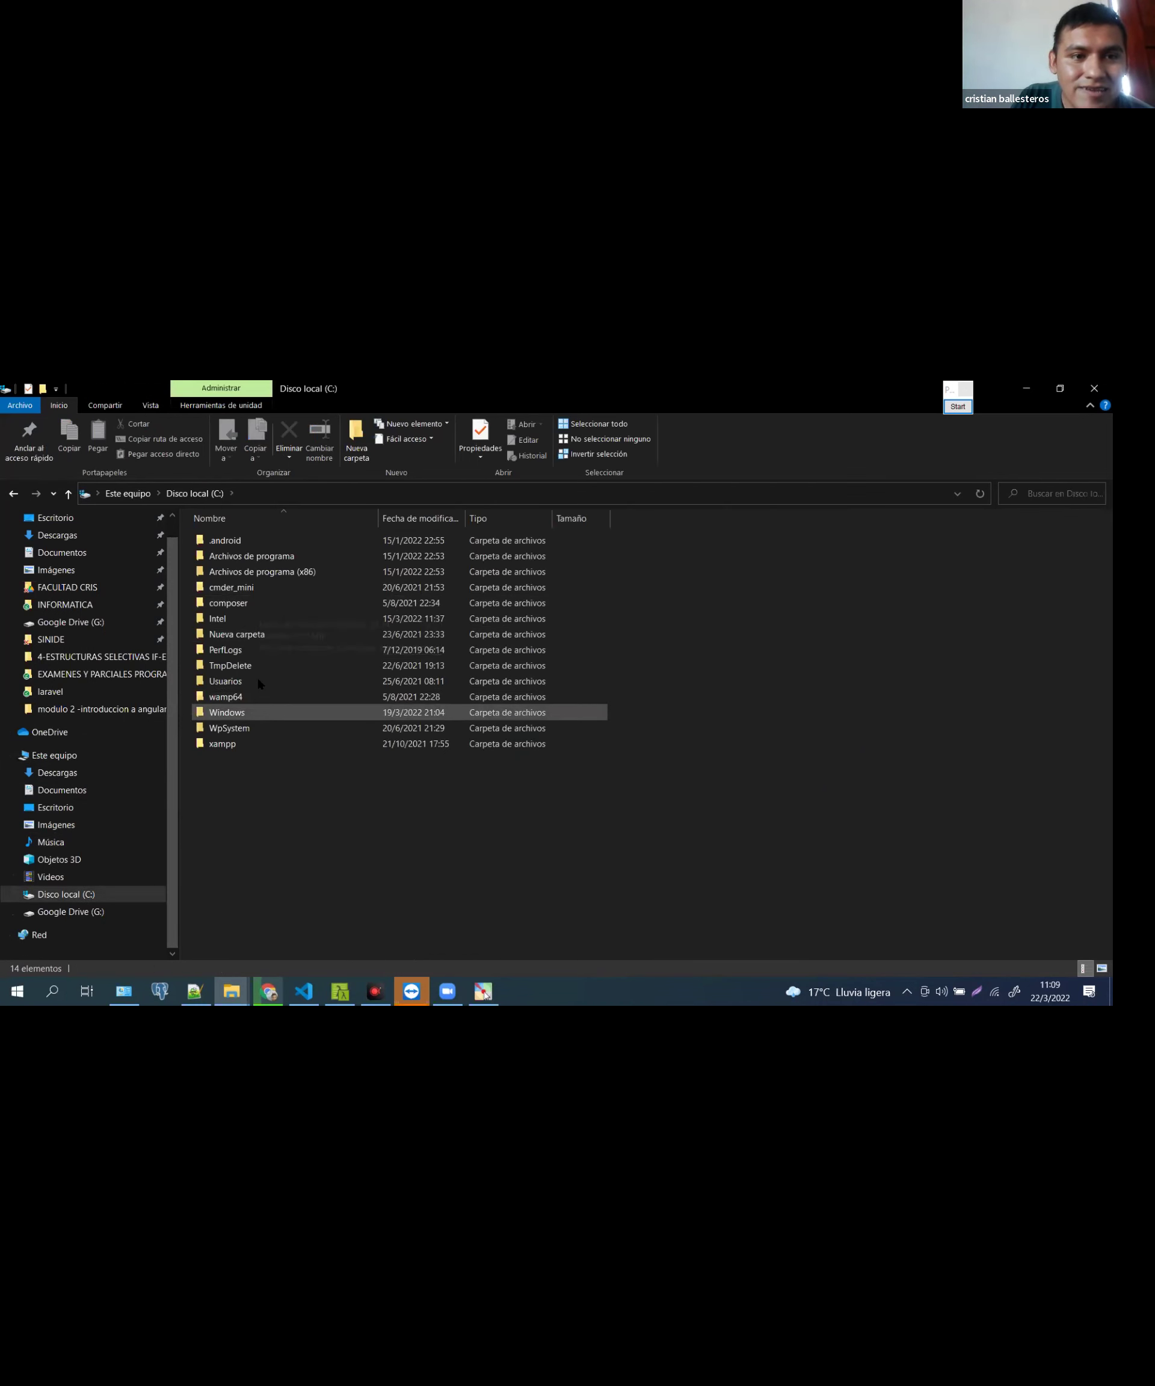
double_click(259, 681)
double_click(270, 571)
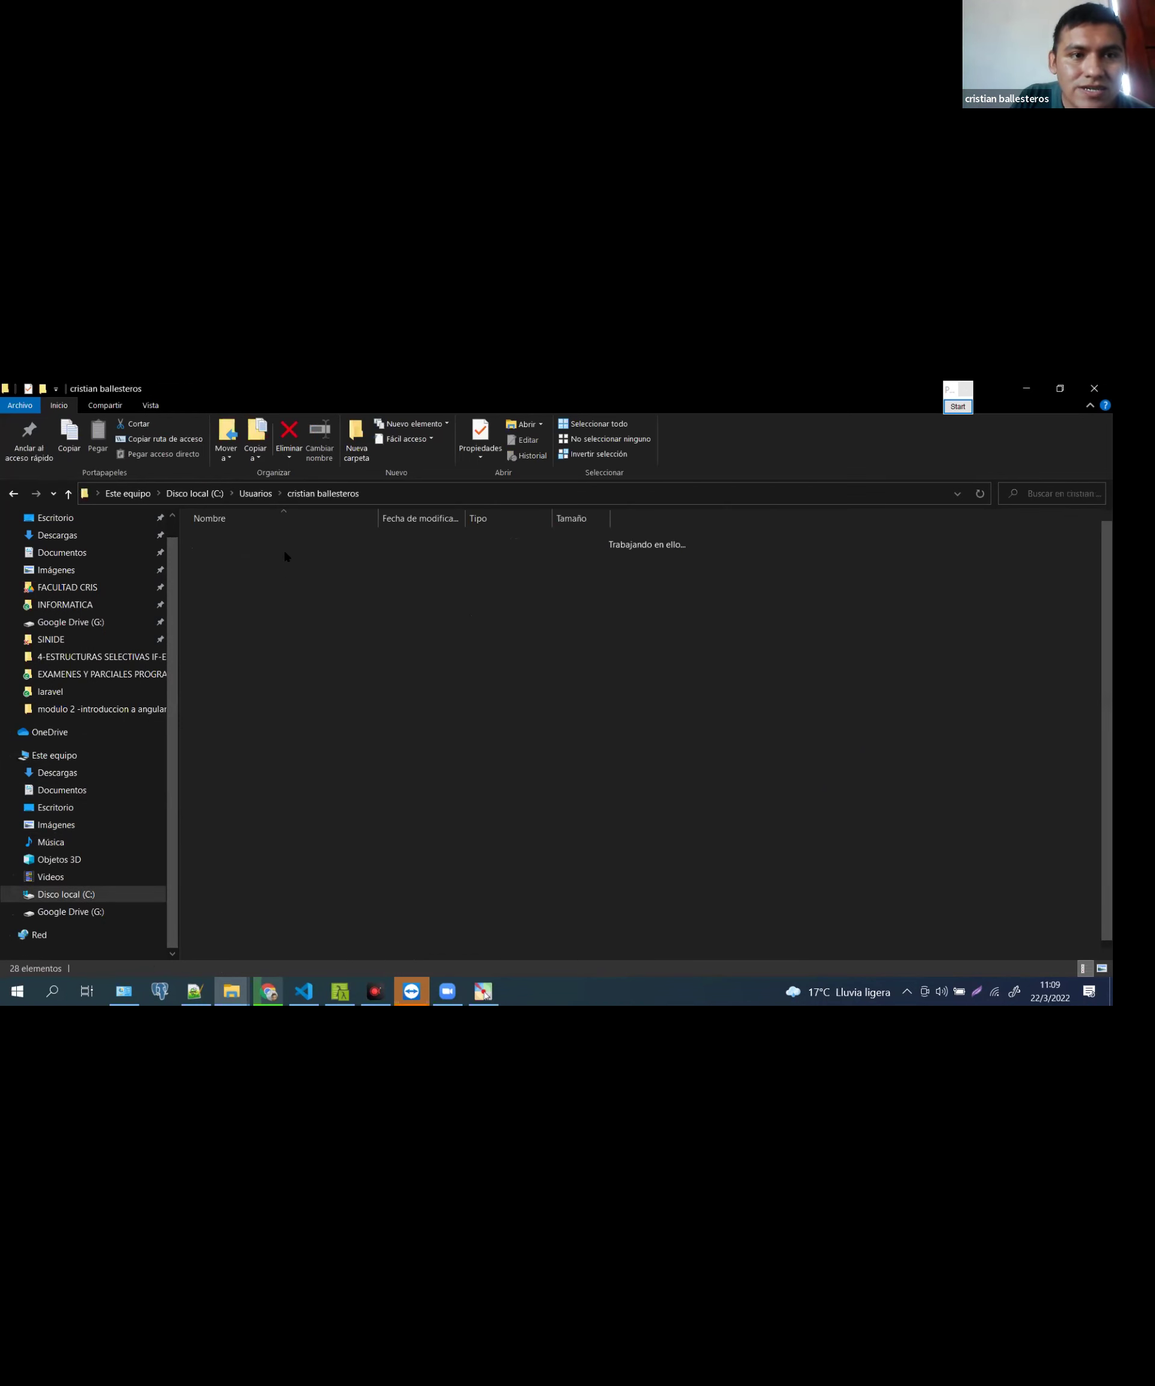
double_click(265, 572)
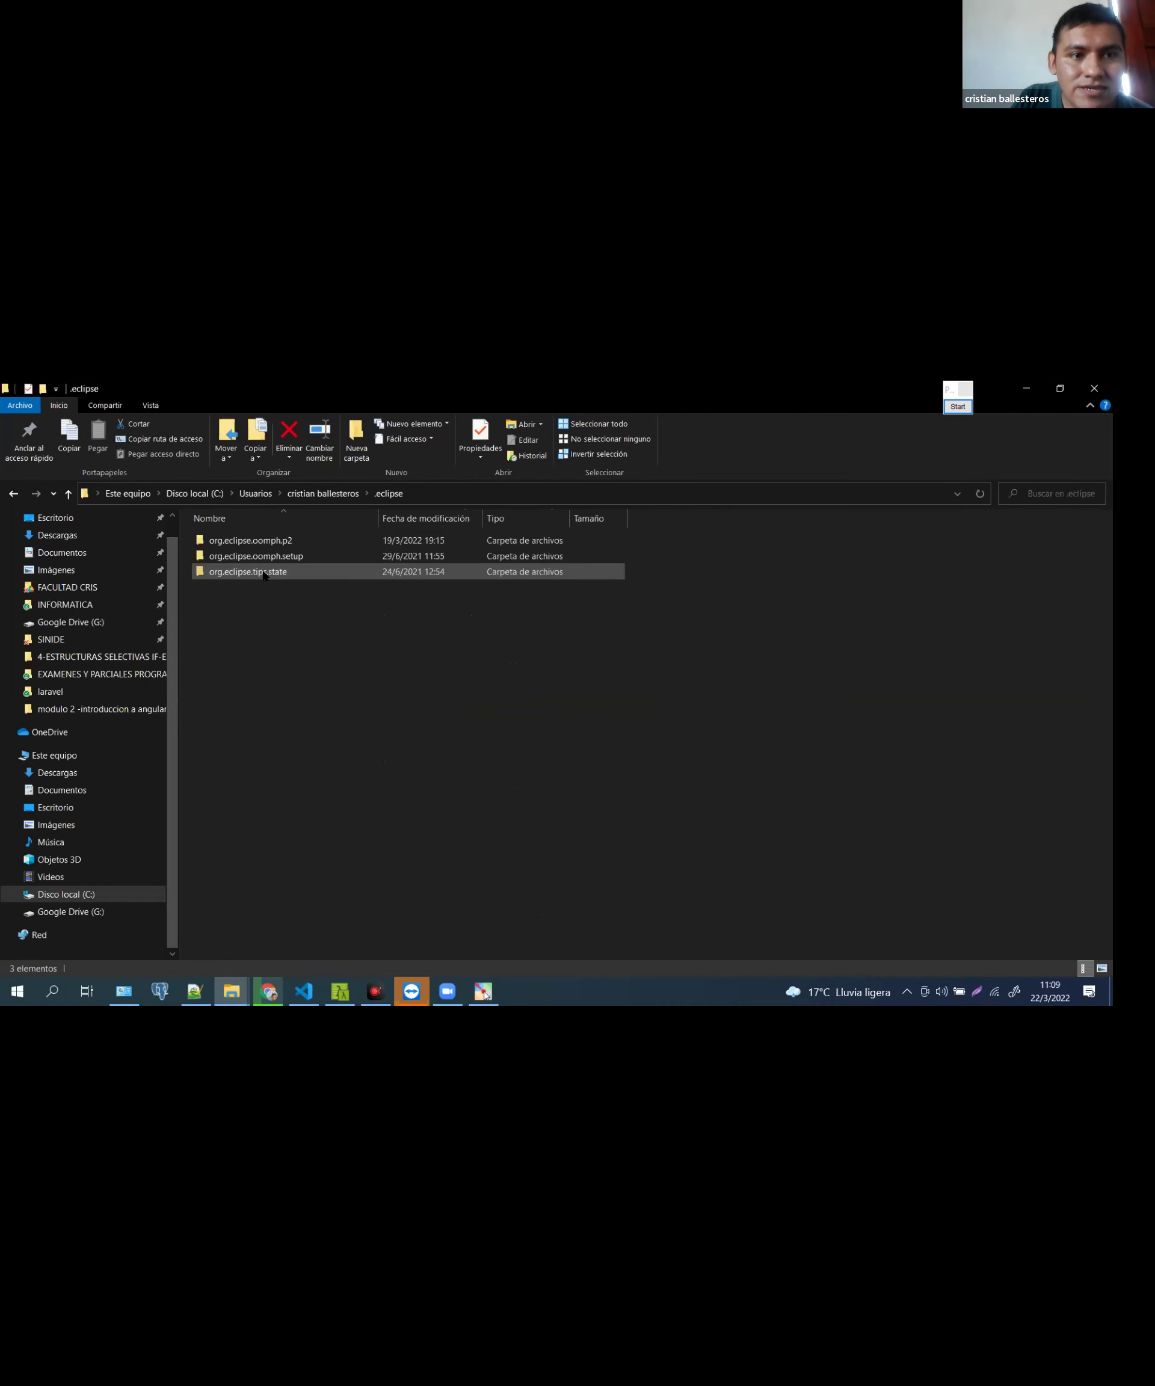
key("alt+Left")
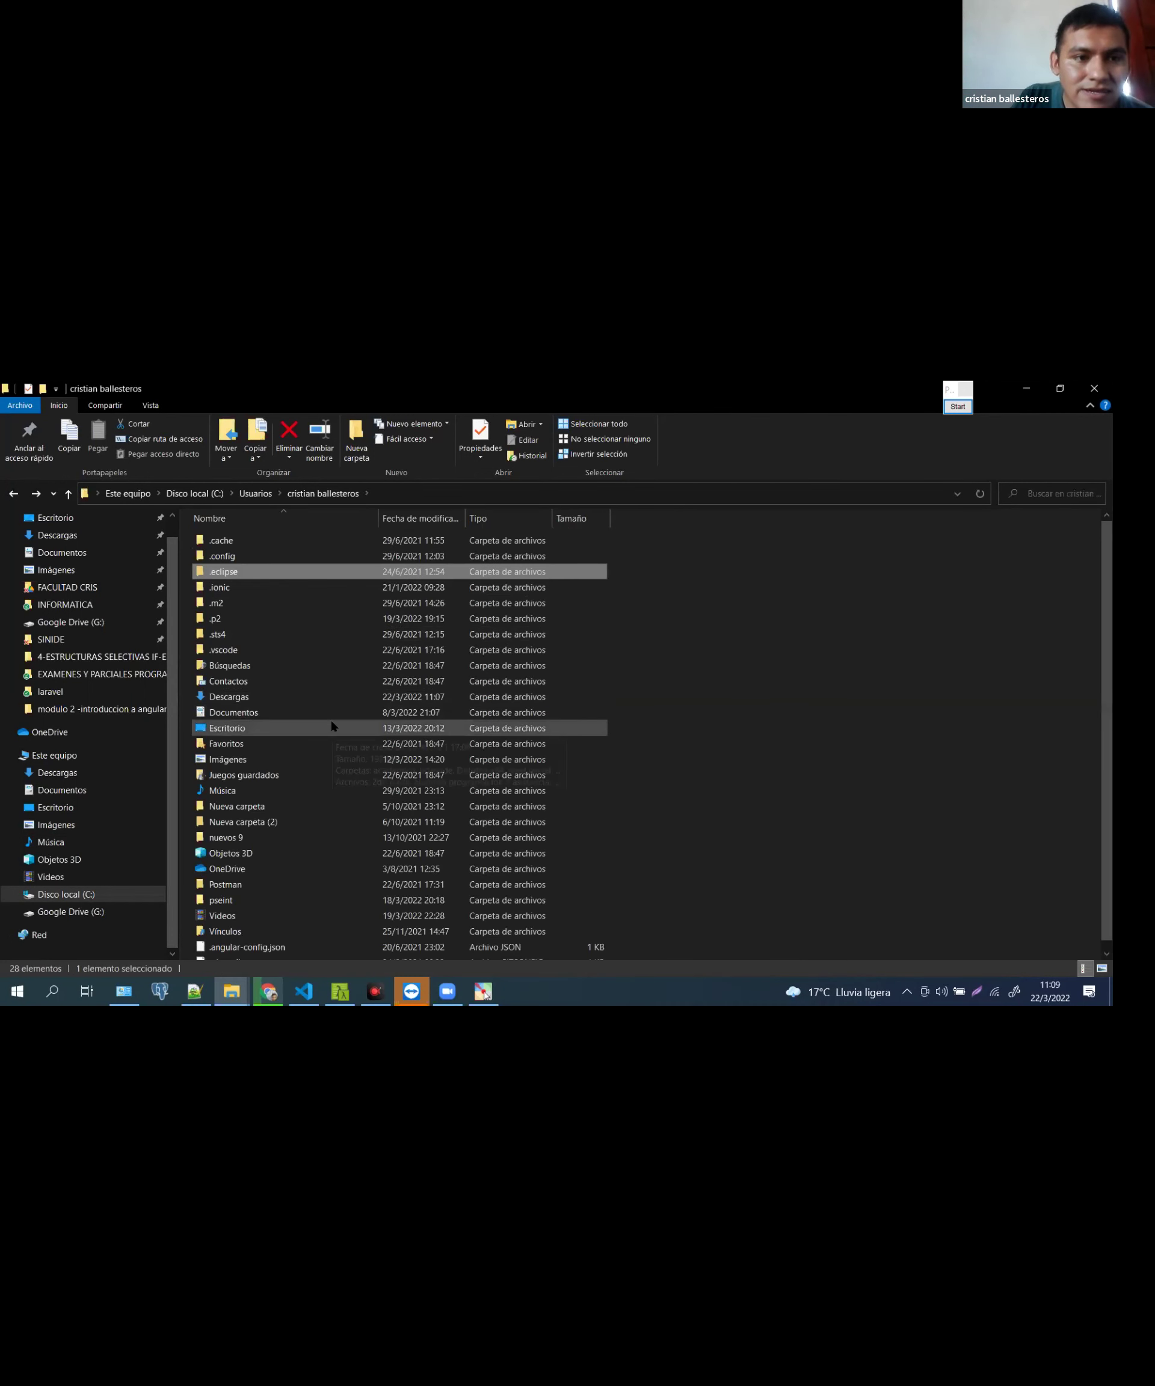
Look through the personal user folder for Eclipse installation files and examine its .eclipse folder again
left_click(332, 726)
scroll(283, 778, "down", 1)
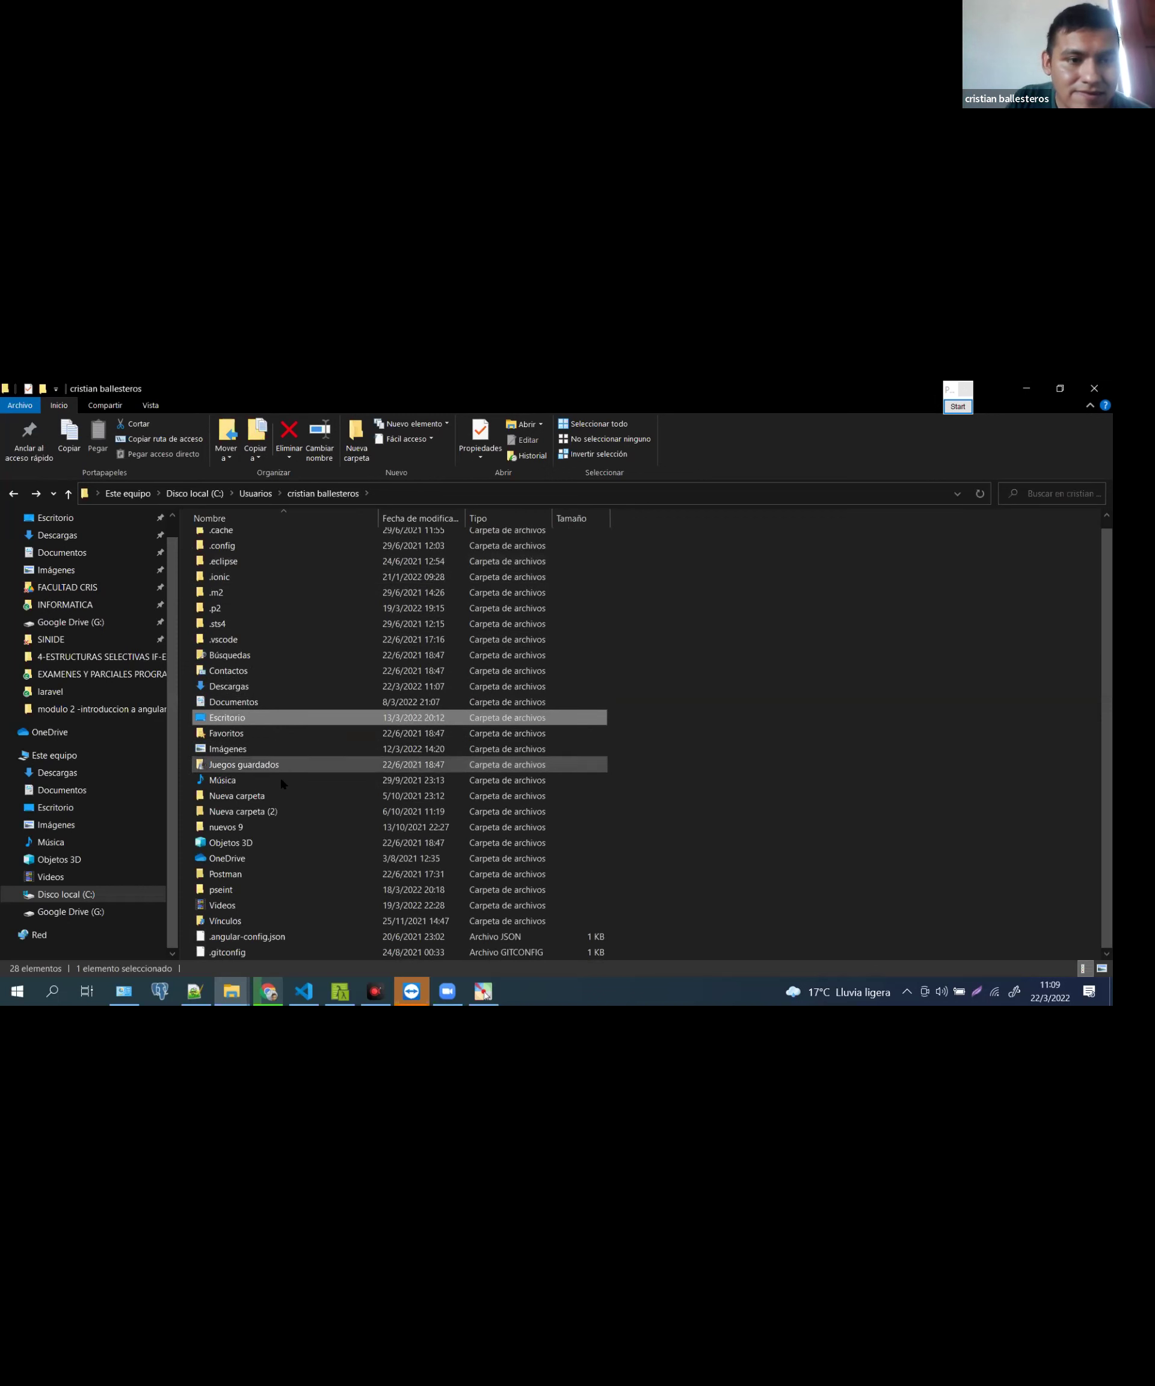
left_click(260, 845)
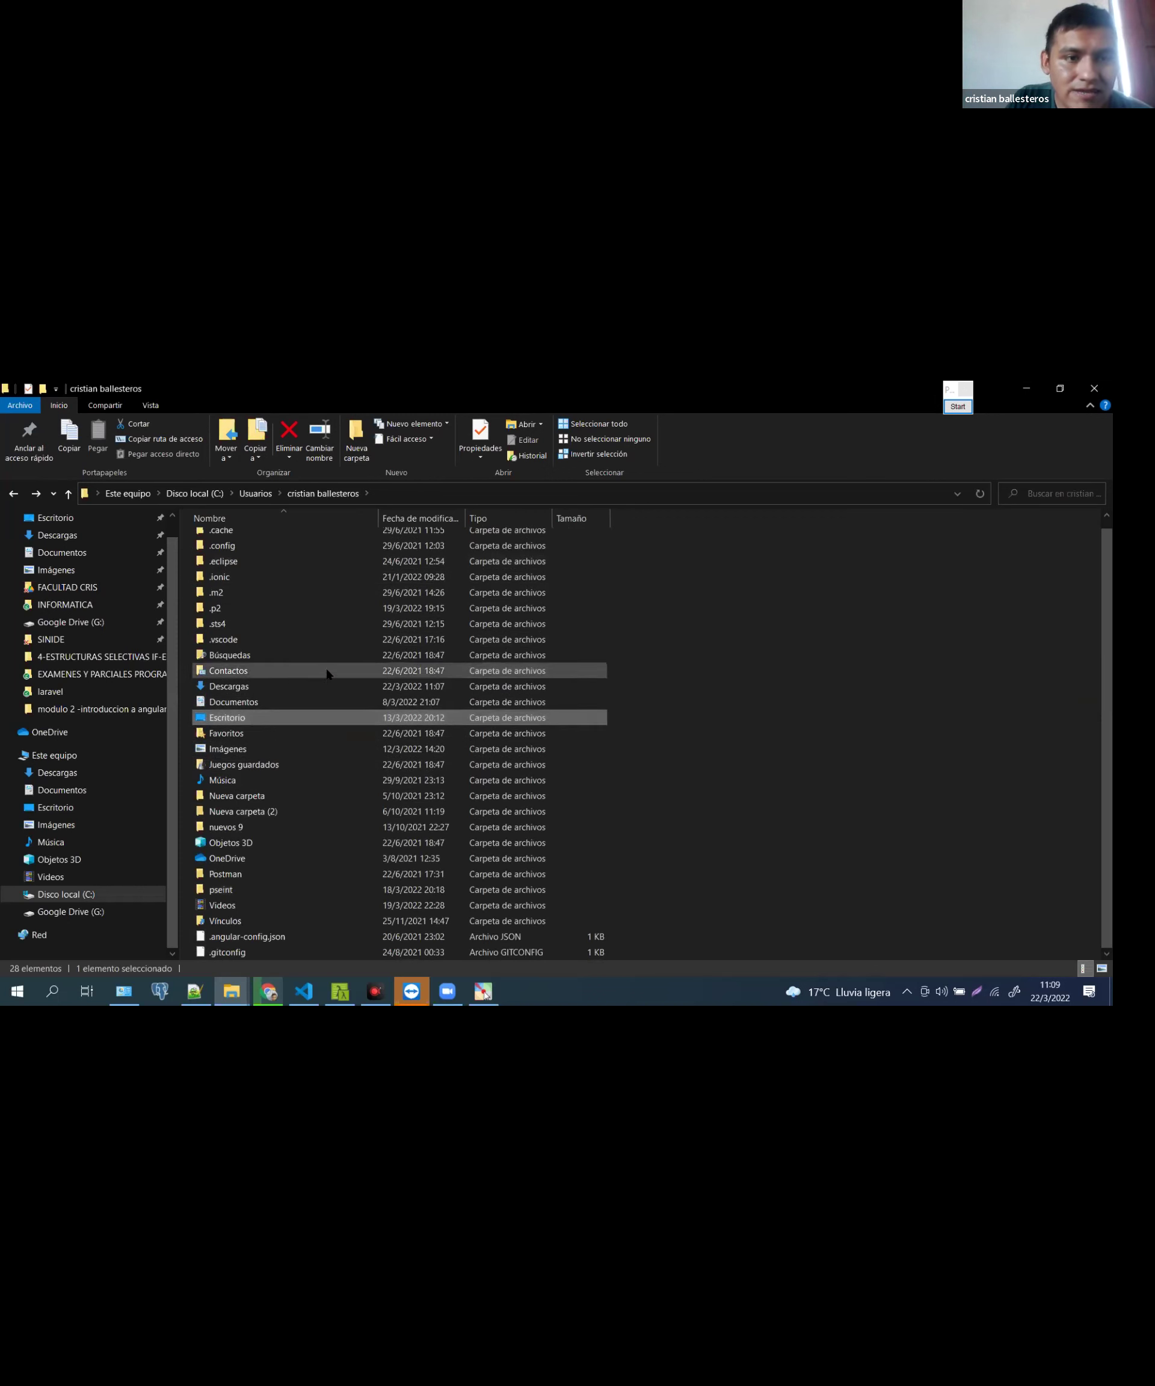
left_click(301, 593)
scroll(300, 582, "up", 1)
left_click(268, 575)
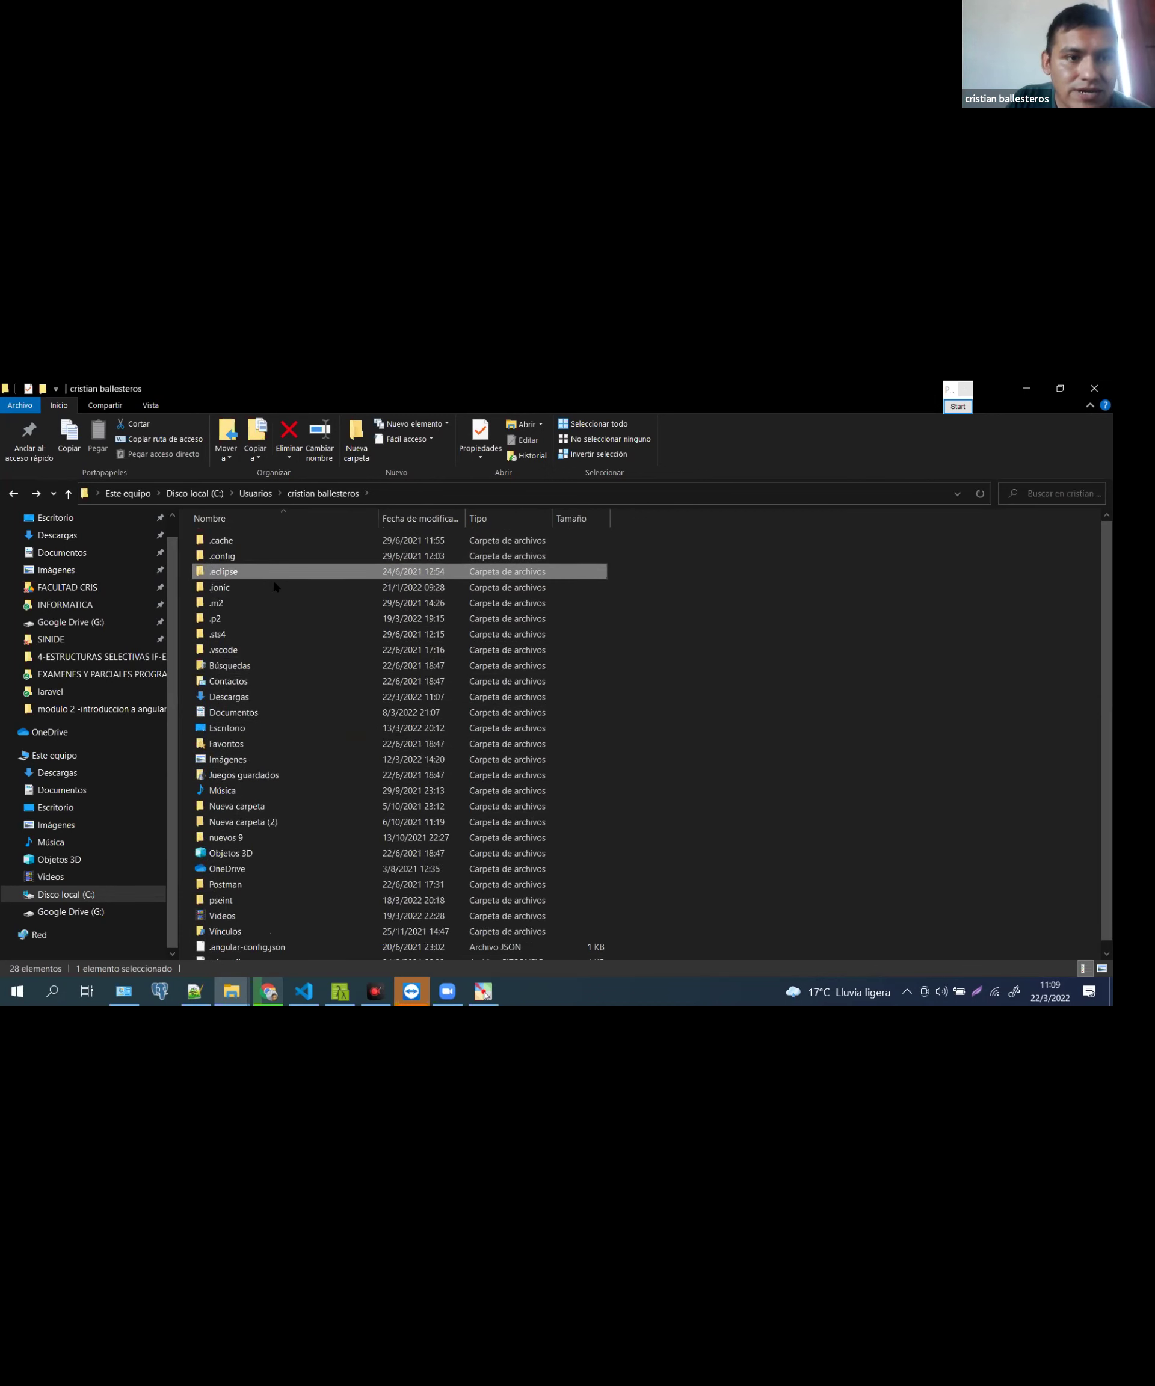
double_click(267, 575)
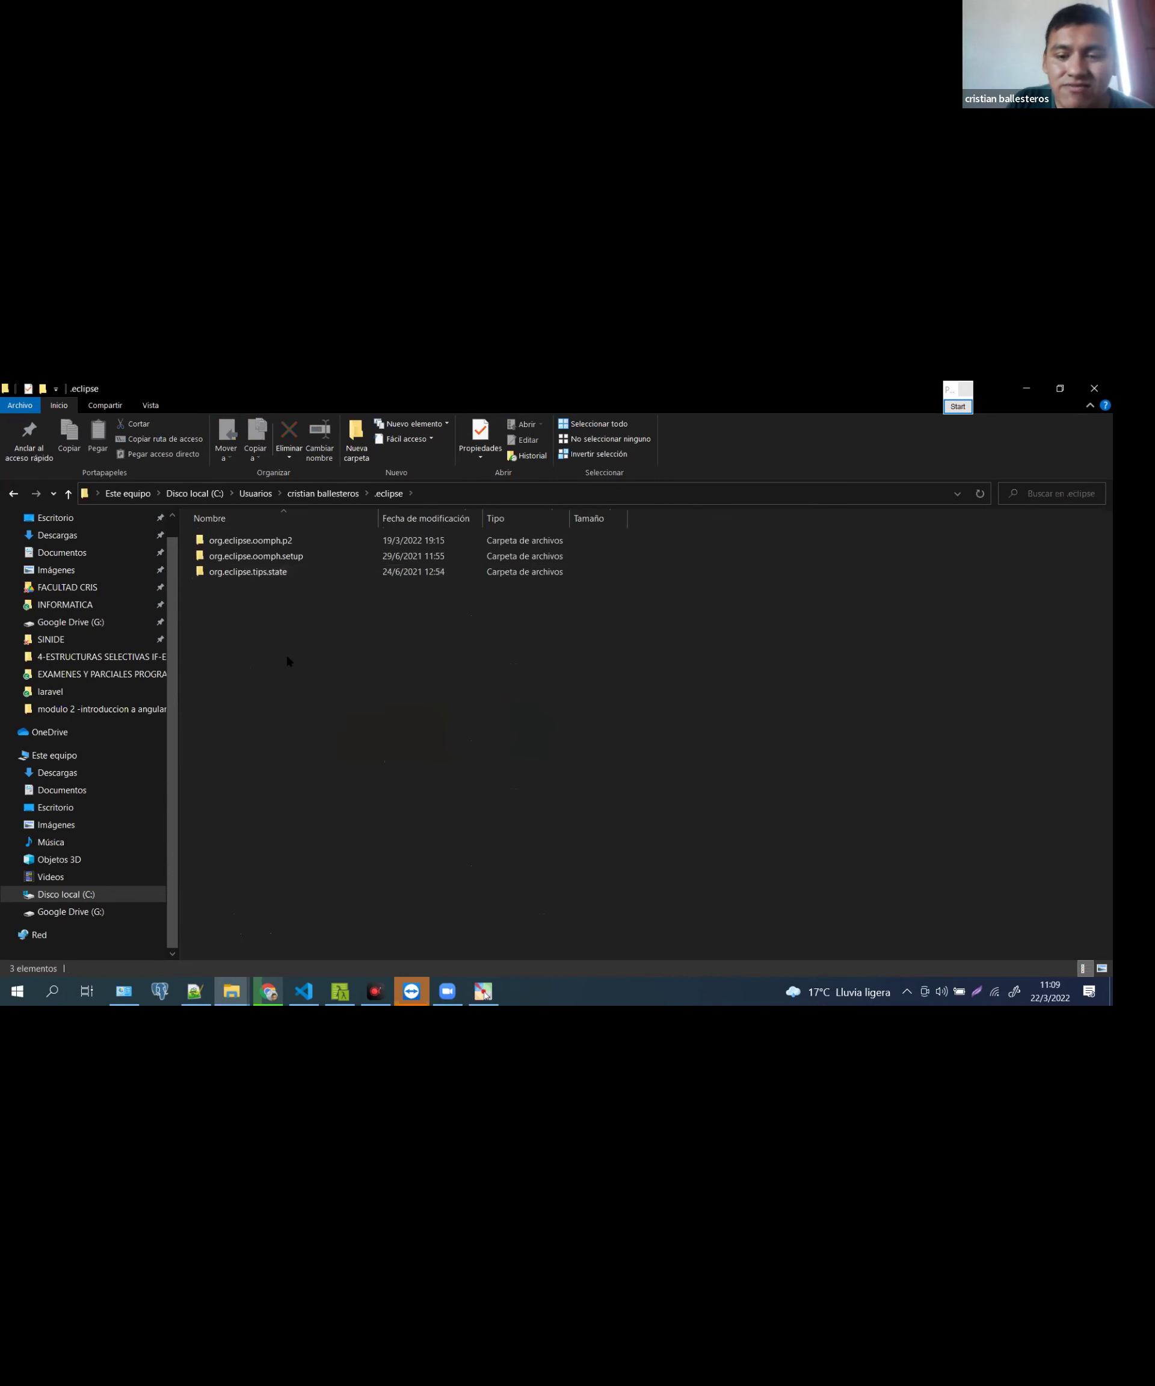
key("alt+Left")
Show the eclipse folder in Documents again with its application file, and look through the rest of Documents
left_click(62, 790)
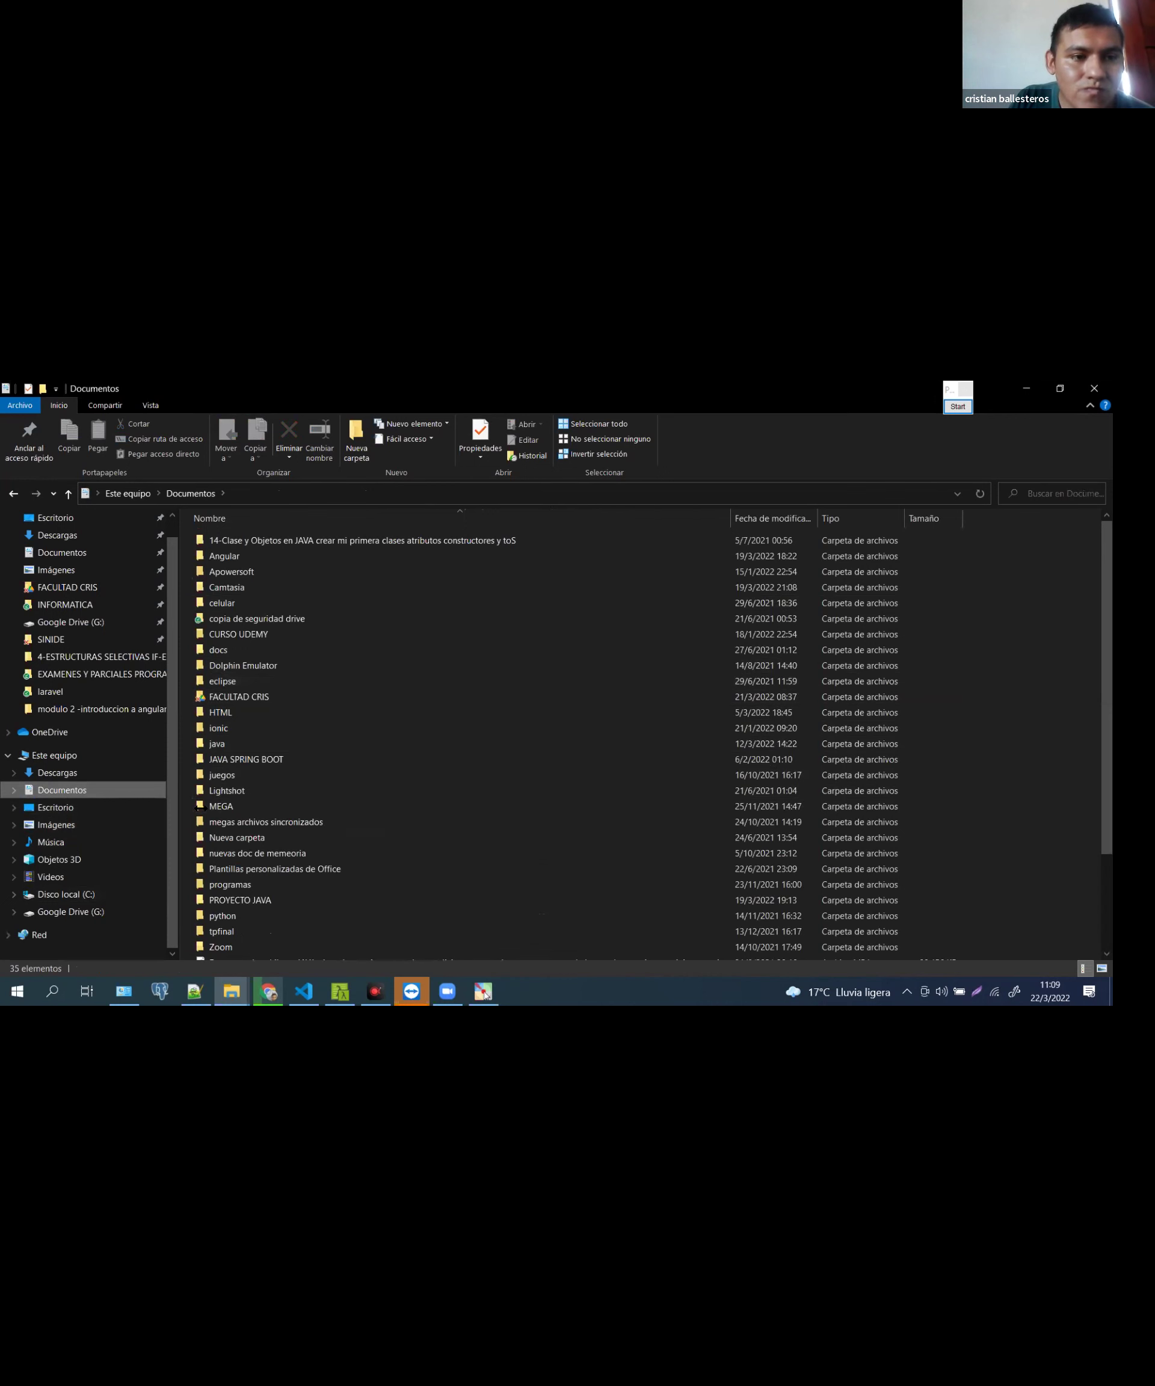
left_click(276, 592)
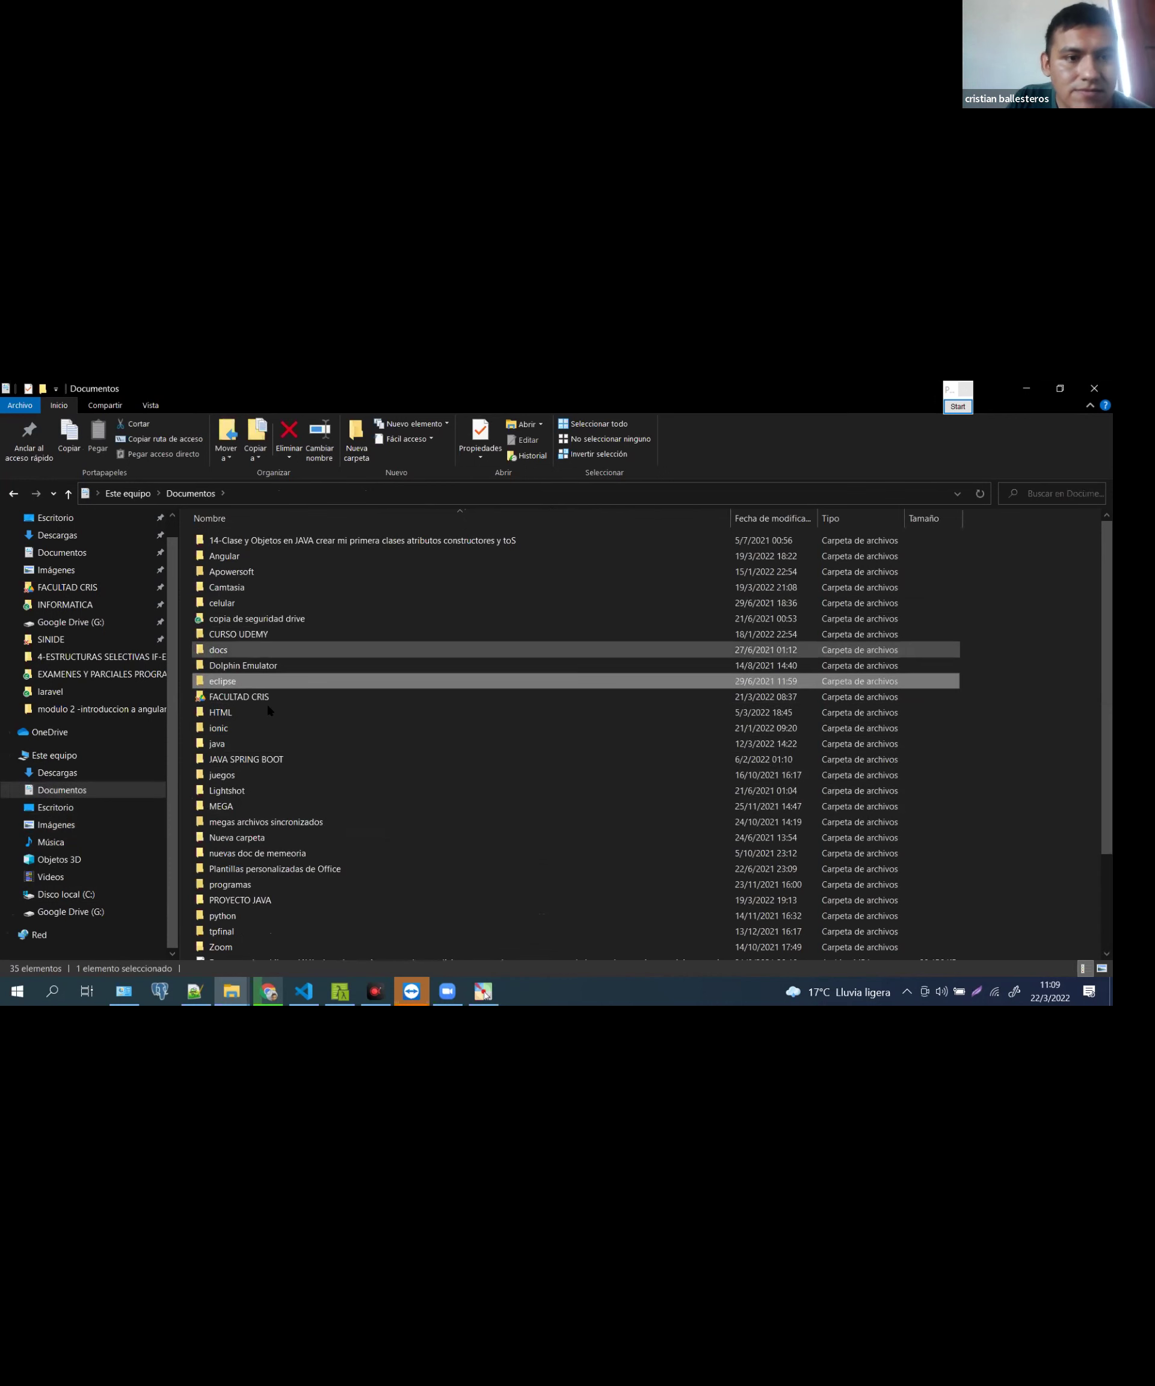
double_click(258, 681)
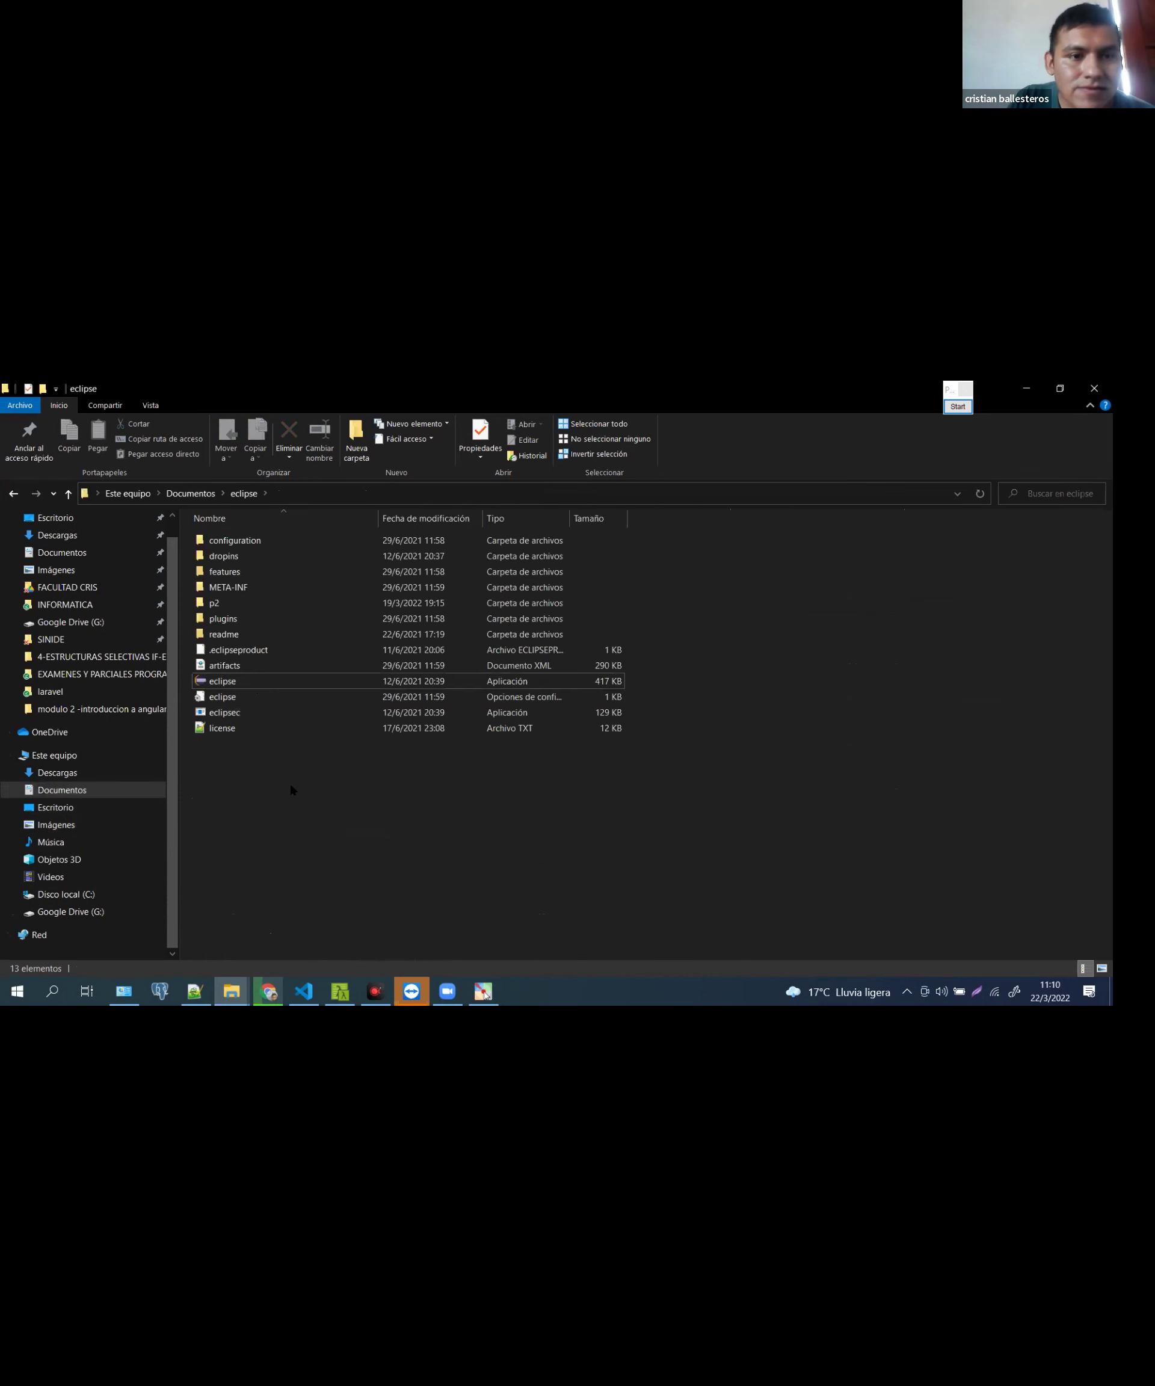
key("alt+Left")
scroll(291, 789, "down", 3)
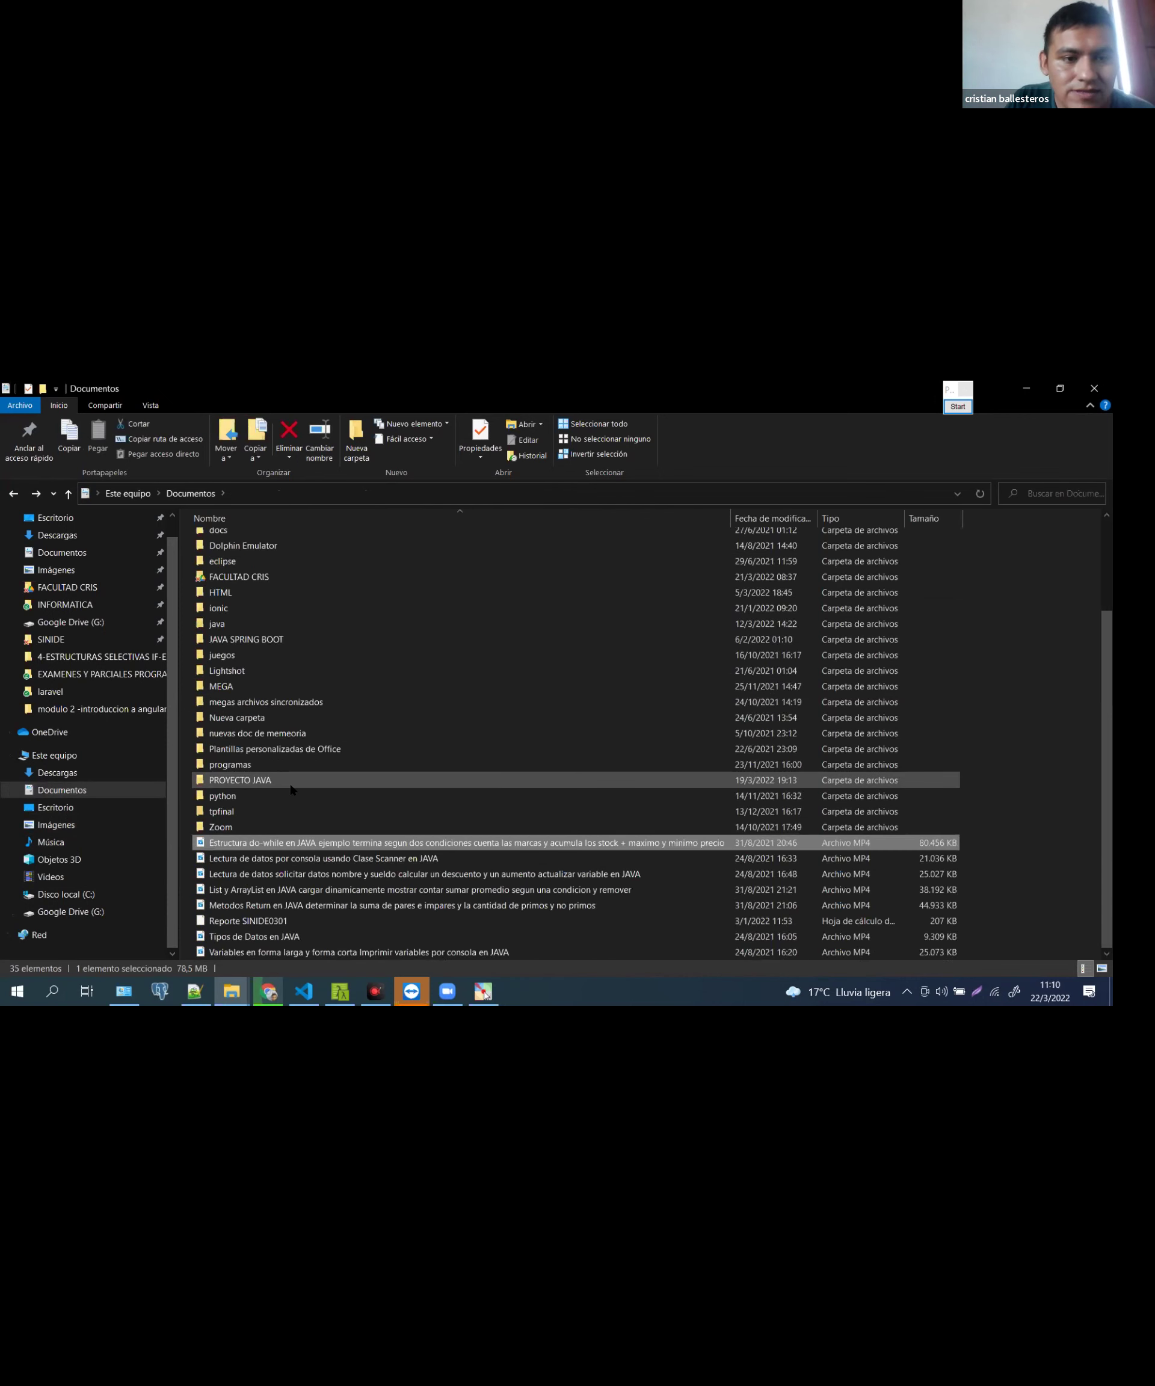
Switch to Chrome and show the PASO 2 Eclipse installation instructions in the Classroom material
left_click(269, 990)
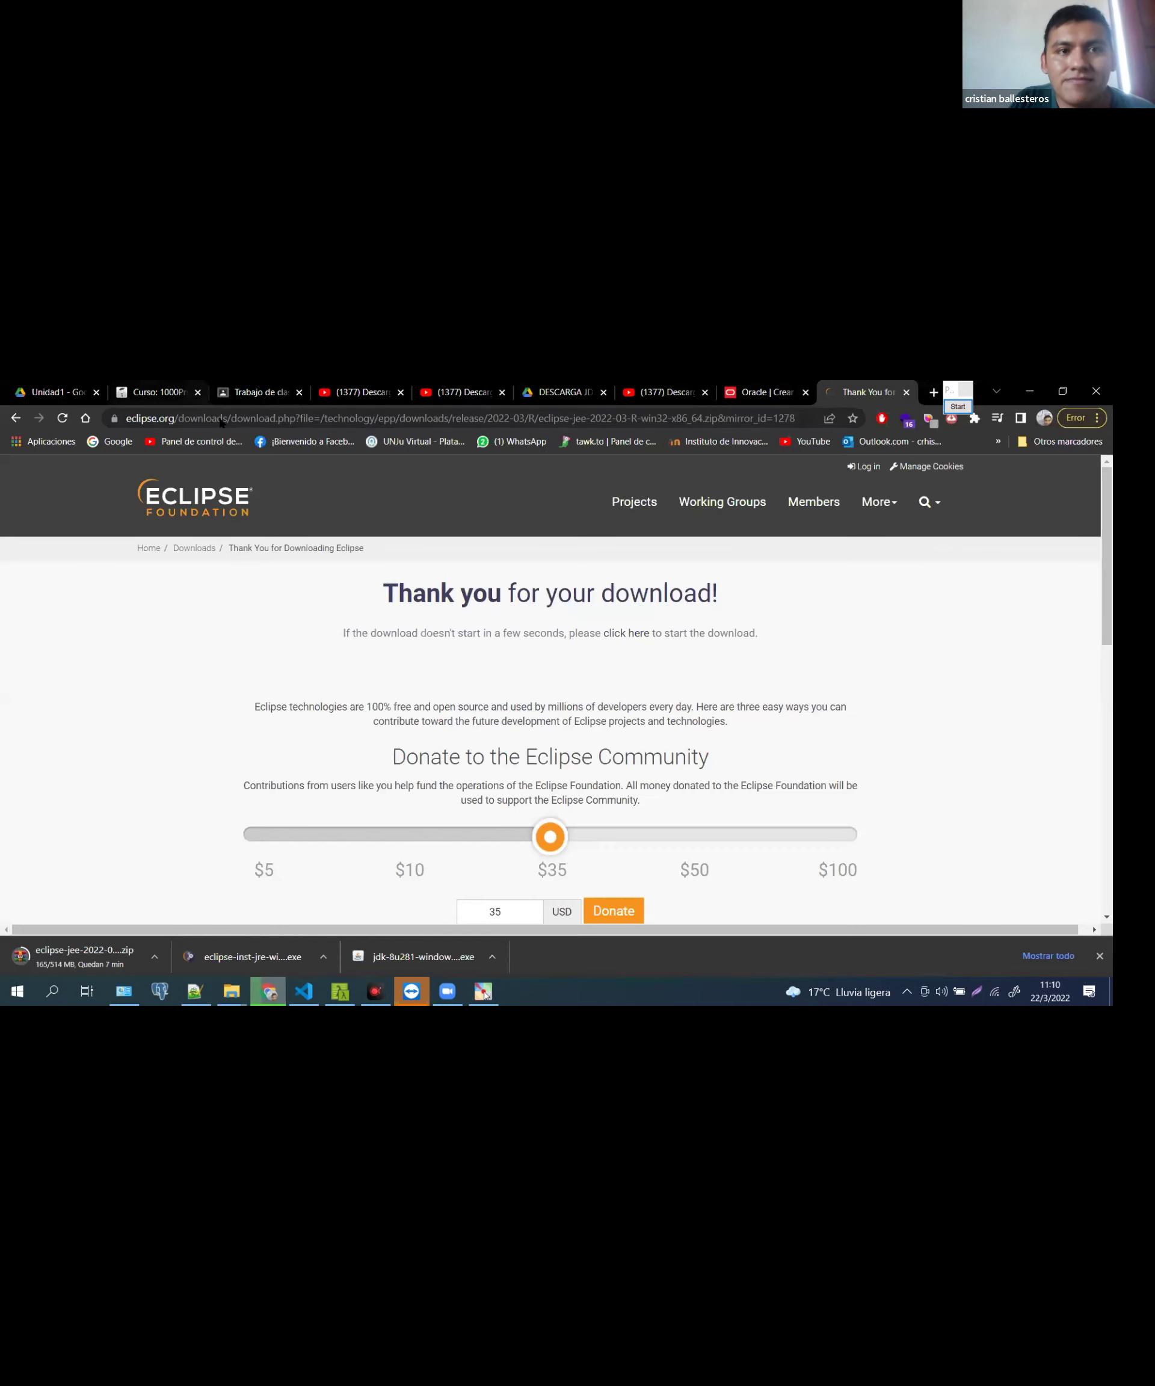
left_click(169, 387)
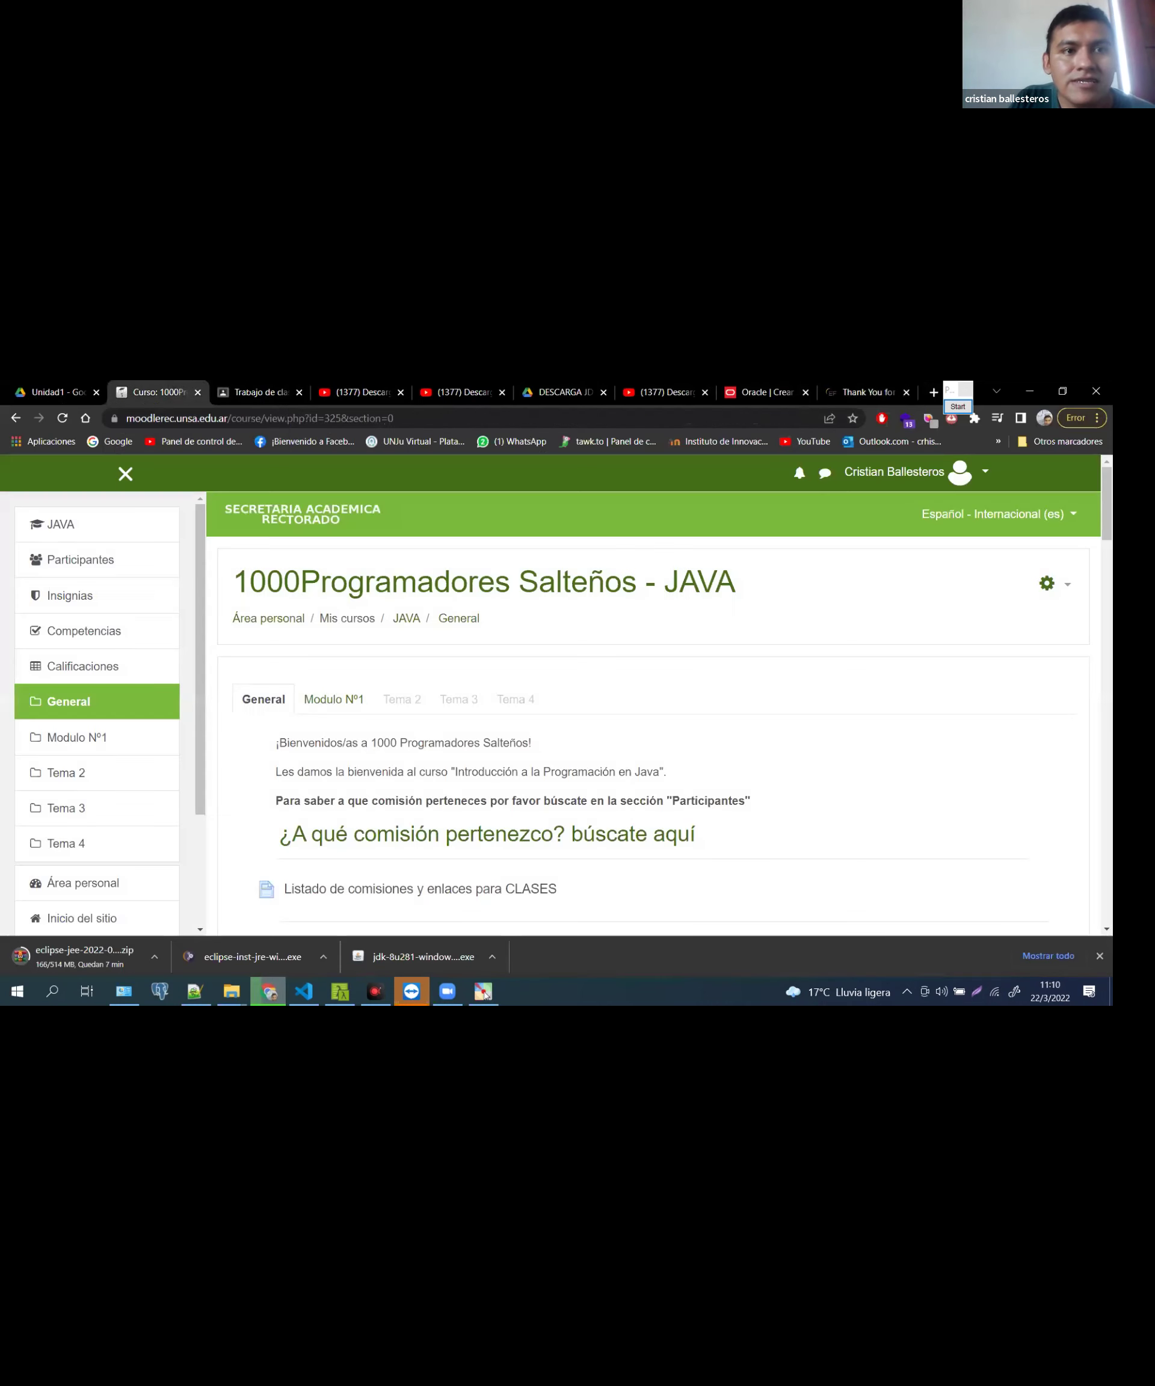
key("ctrl+Tab")
left_click(189, 708)
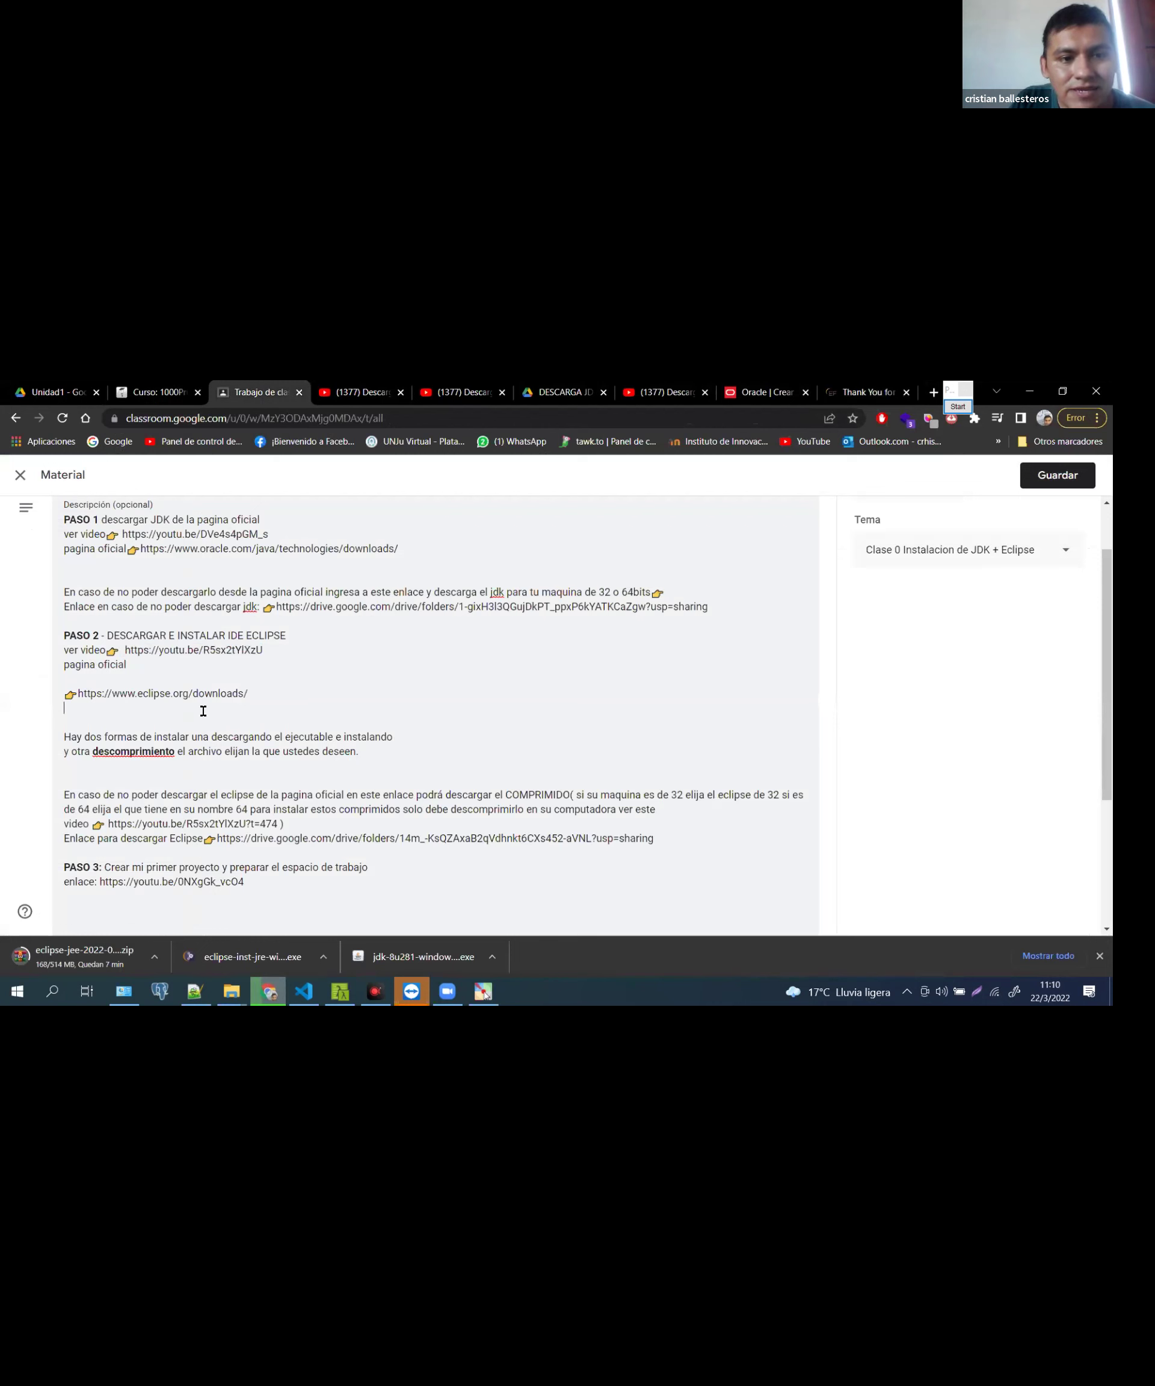
scroll(204, 715, "down", 1)
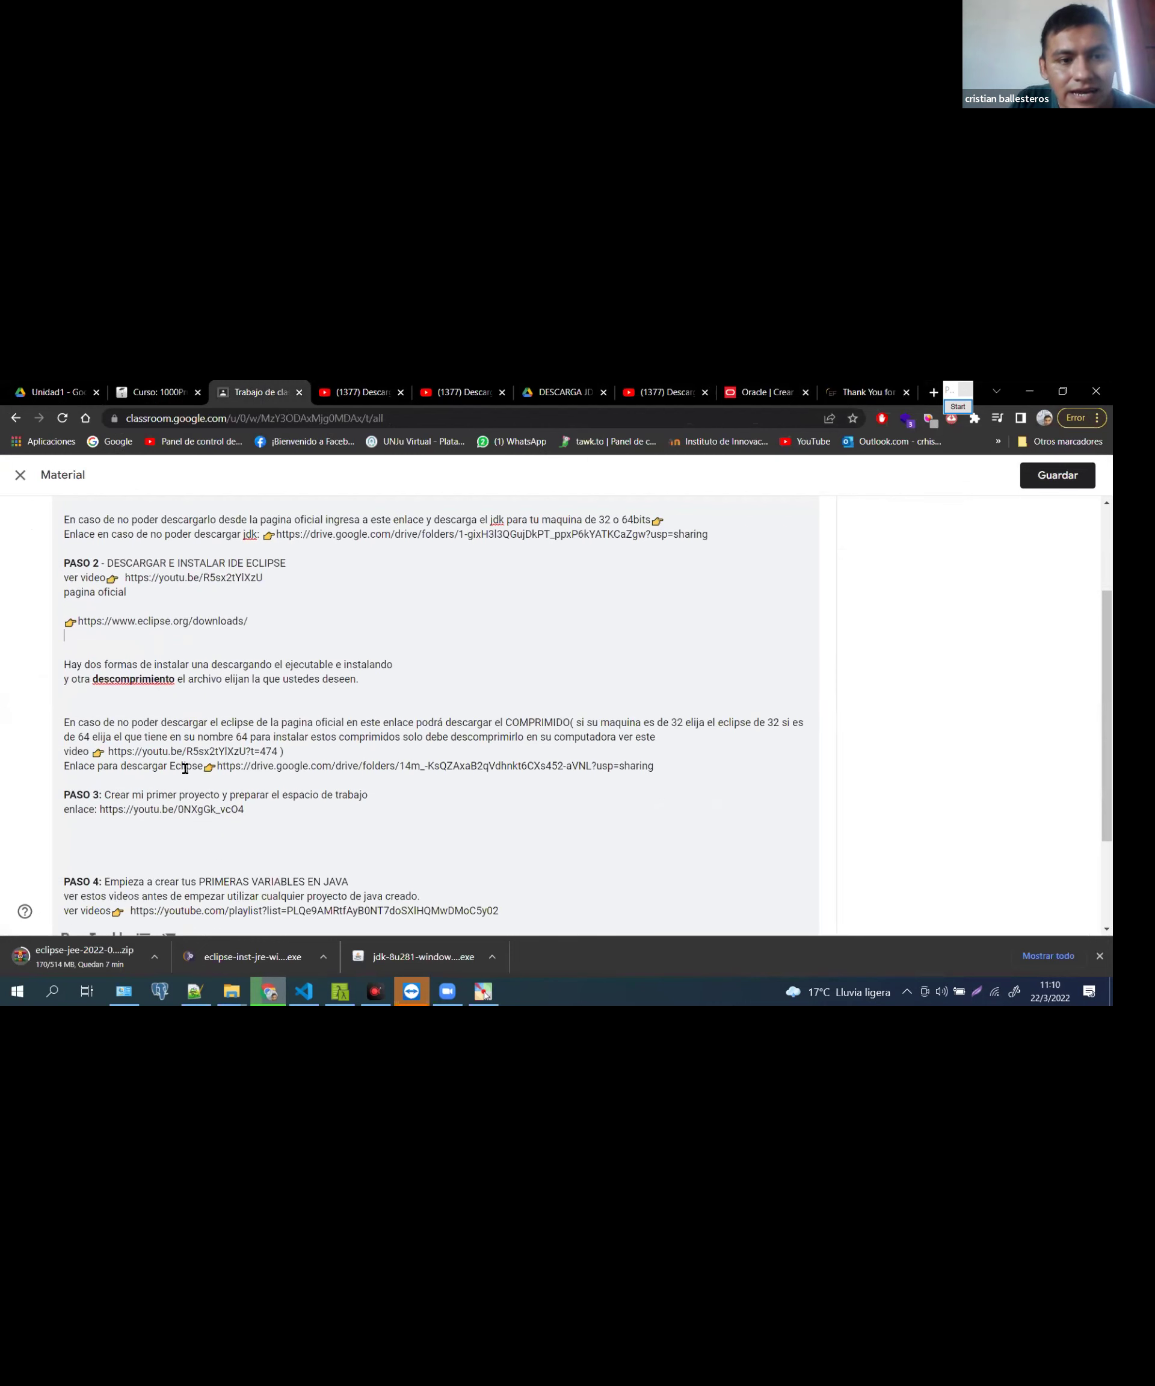
Highlight the "Enlace para descargar Eclipse" label in the material and open its Google Drive link
left_click_drag(198, 767, 42, 769)
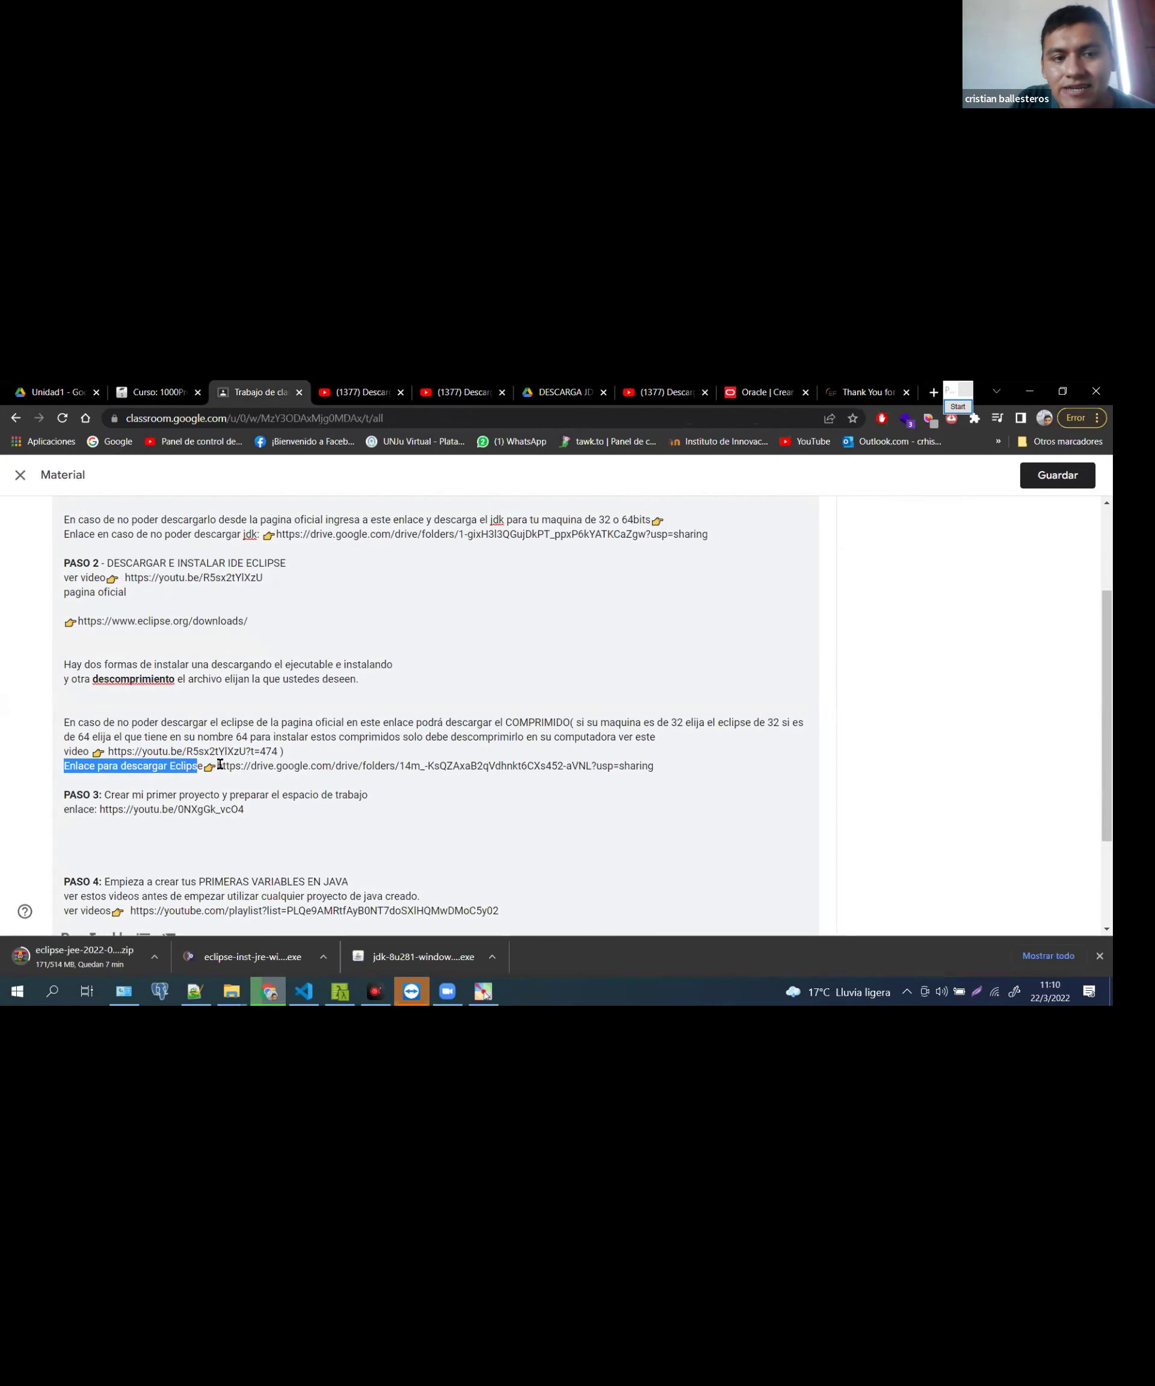
left_click_drag(218, 766, 637, 765)
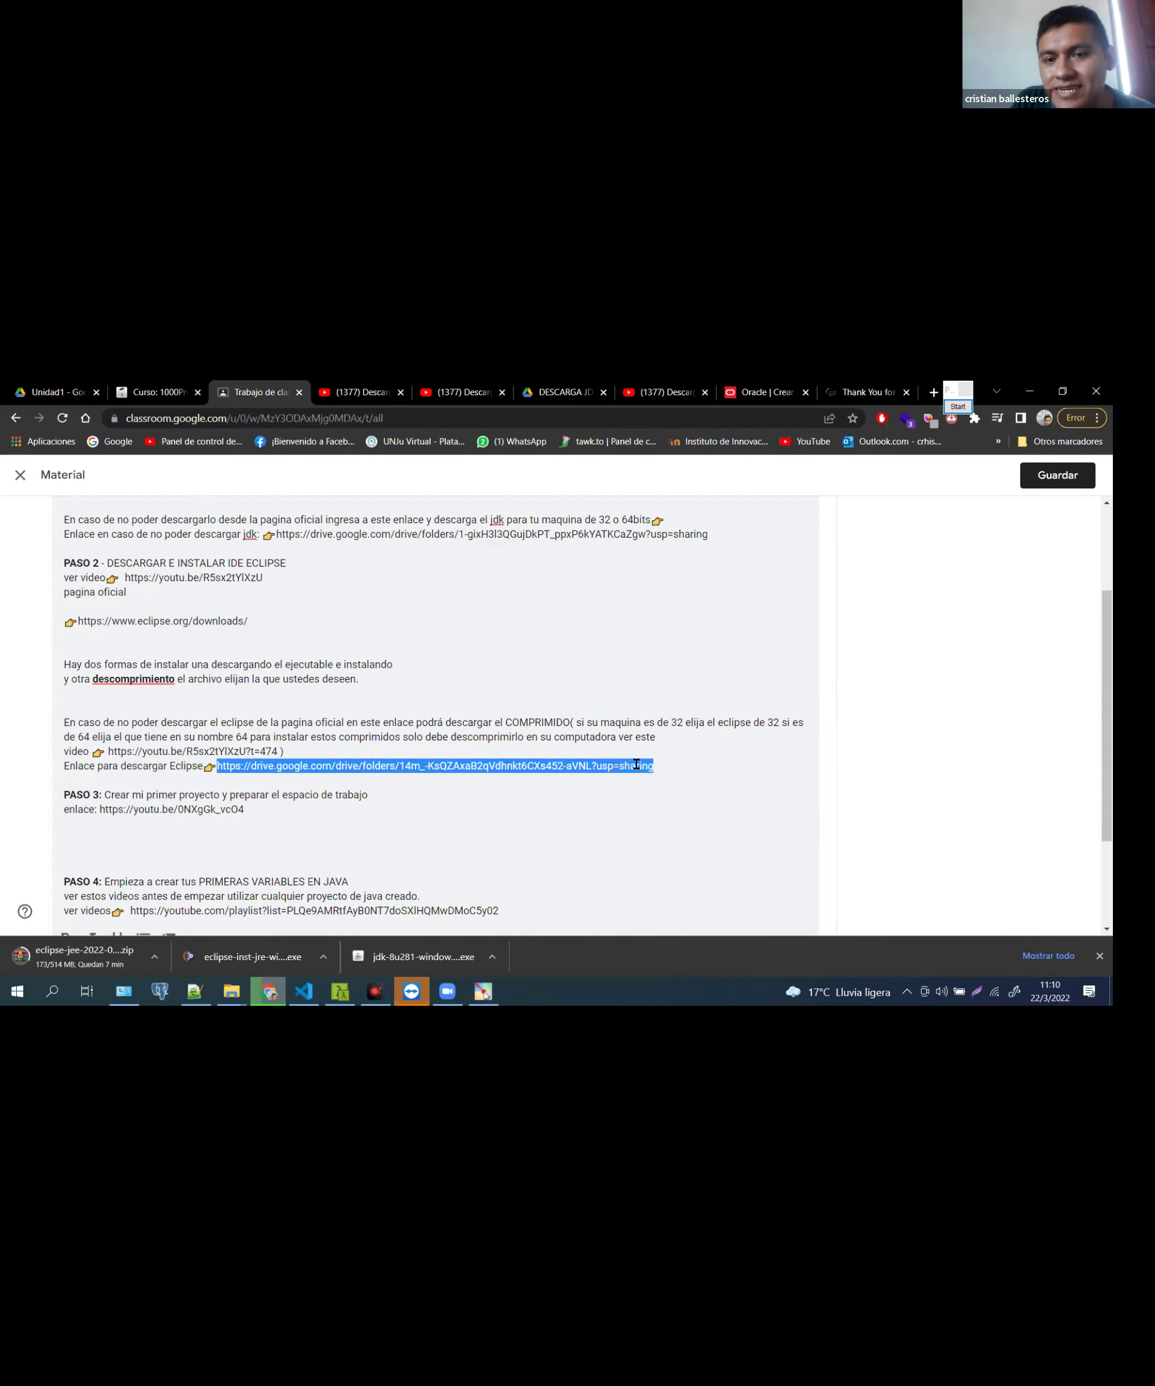
right_click(638, 765)
left_click(718, 644)
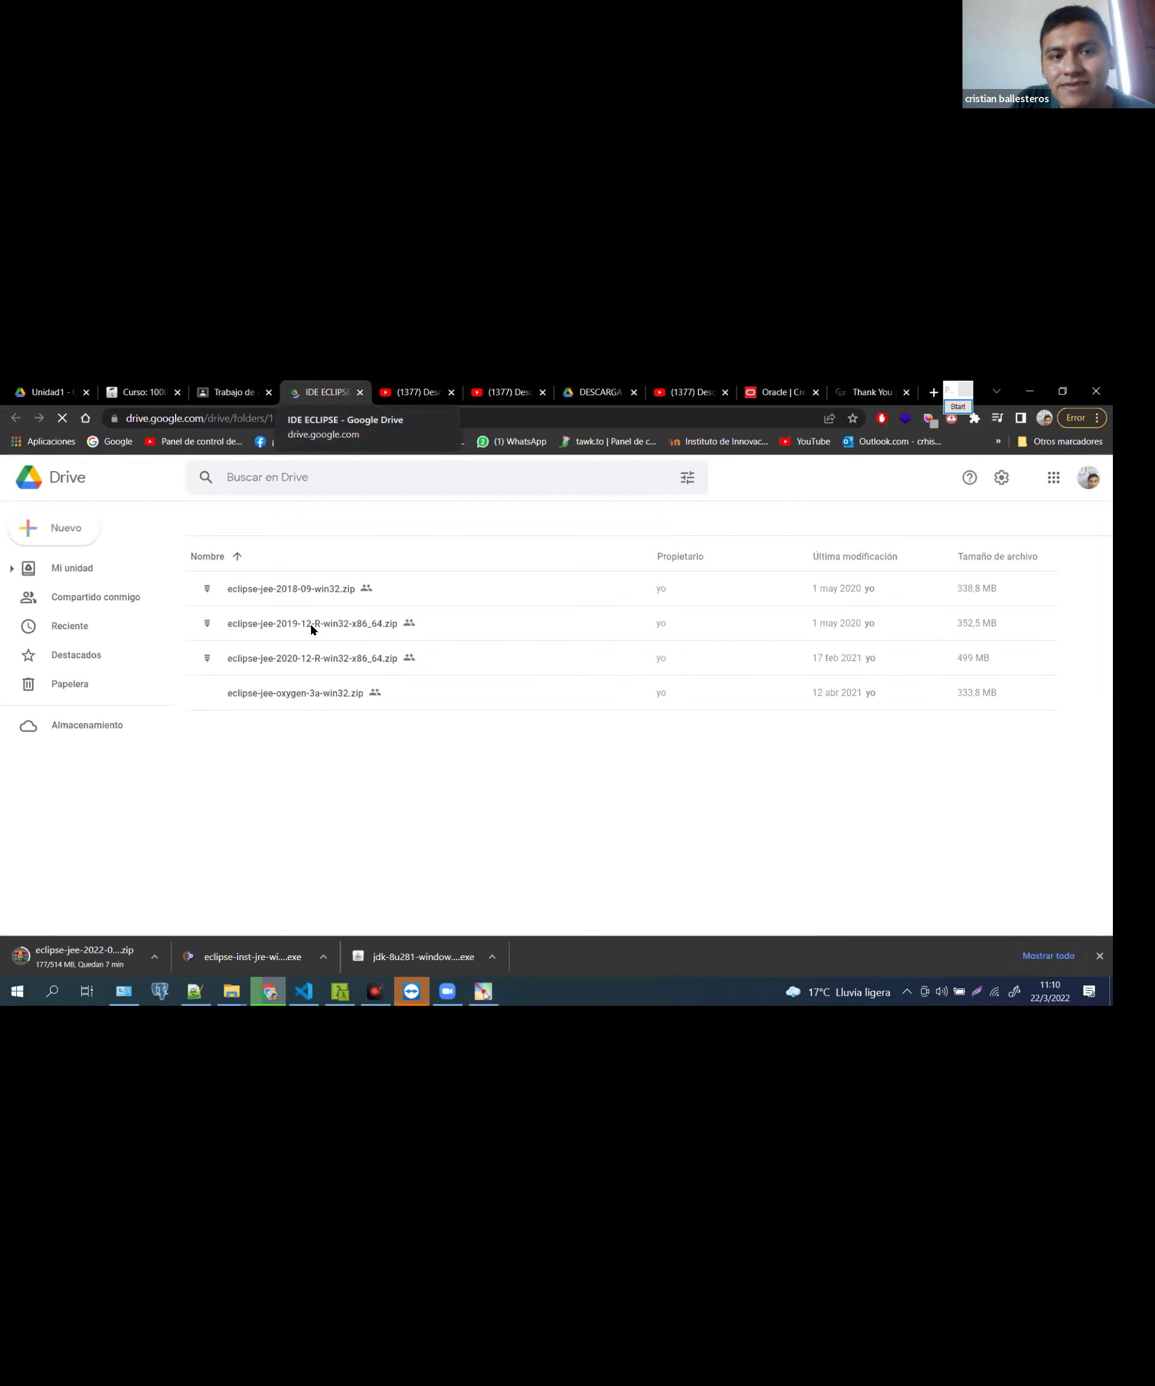
Circle eclipse-jee-oxygen-3a-win32.zip in yellow, add blue check marks beside the 2019-12 and 2020-12 zips, and end the annotation
left_click(301, 624)
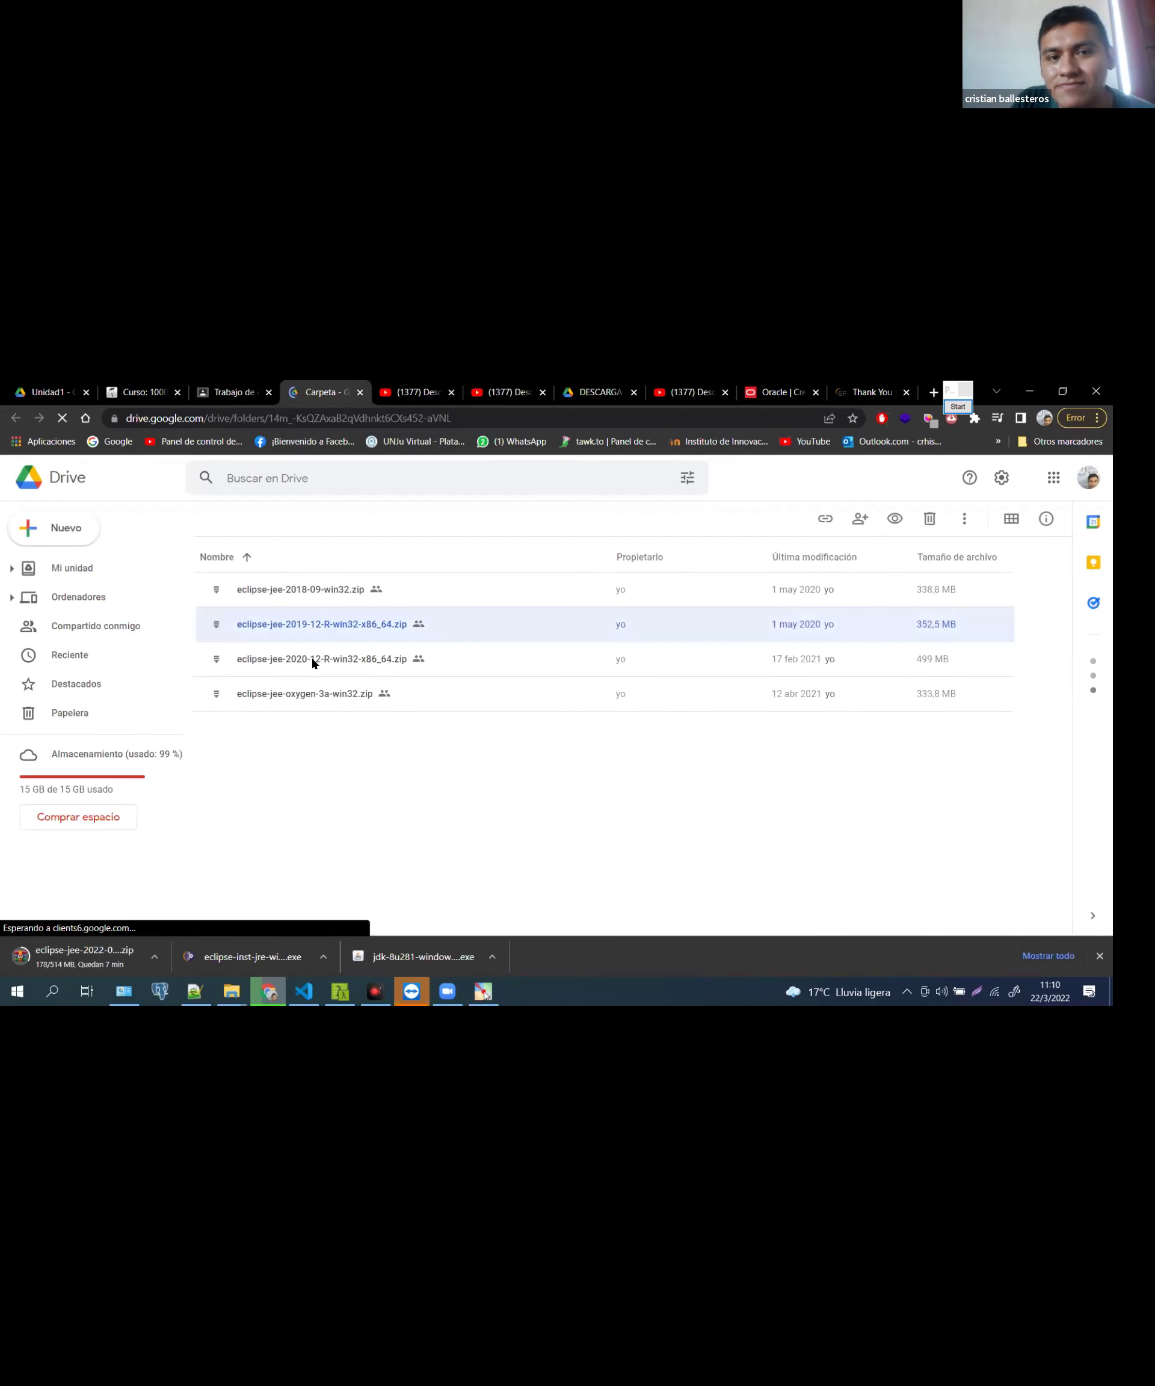
left_click(322, 700)
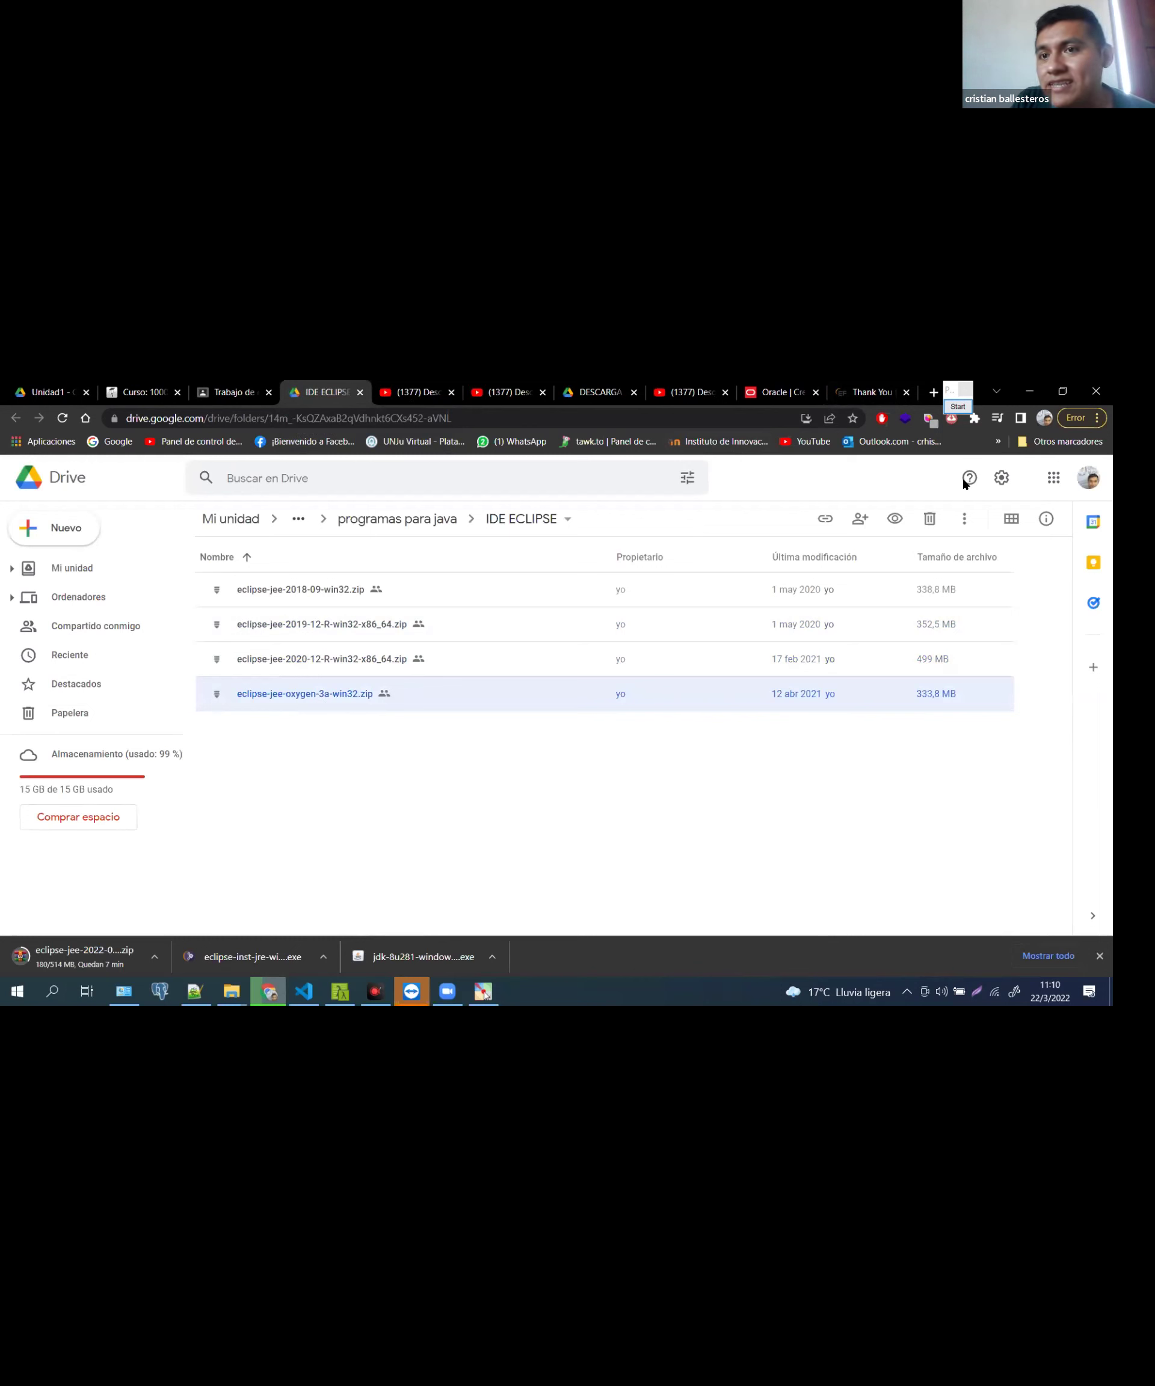
mouse_move(199, 672)
left_mouse_down()
mouse_move(341, 730)
mouse_move(407, 680)
mouse_move(458, 602)
mouse_move(476, 628)
mouse_move(441, 629)
mouse_move(464, 581)
mouse_move(510, 613)
left_mouse_up()
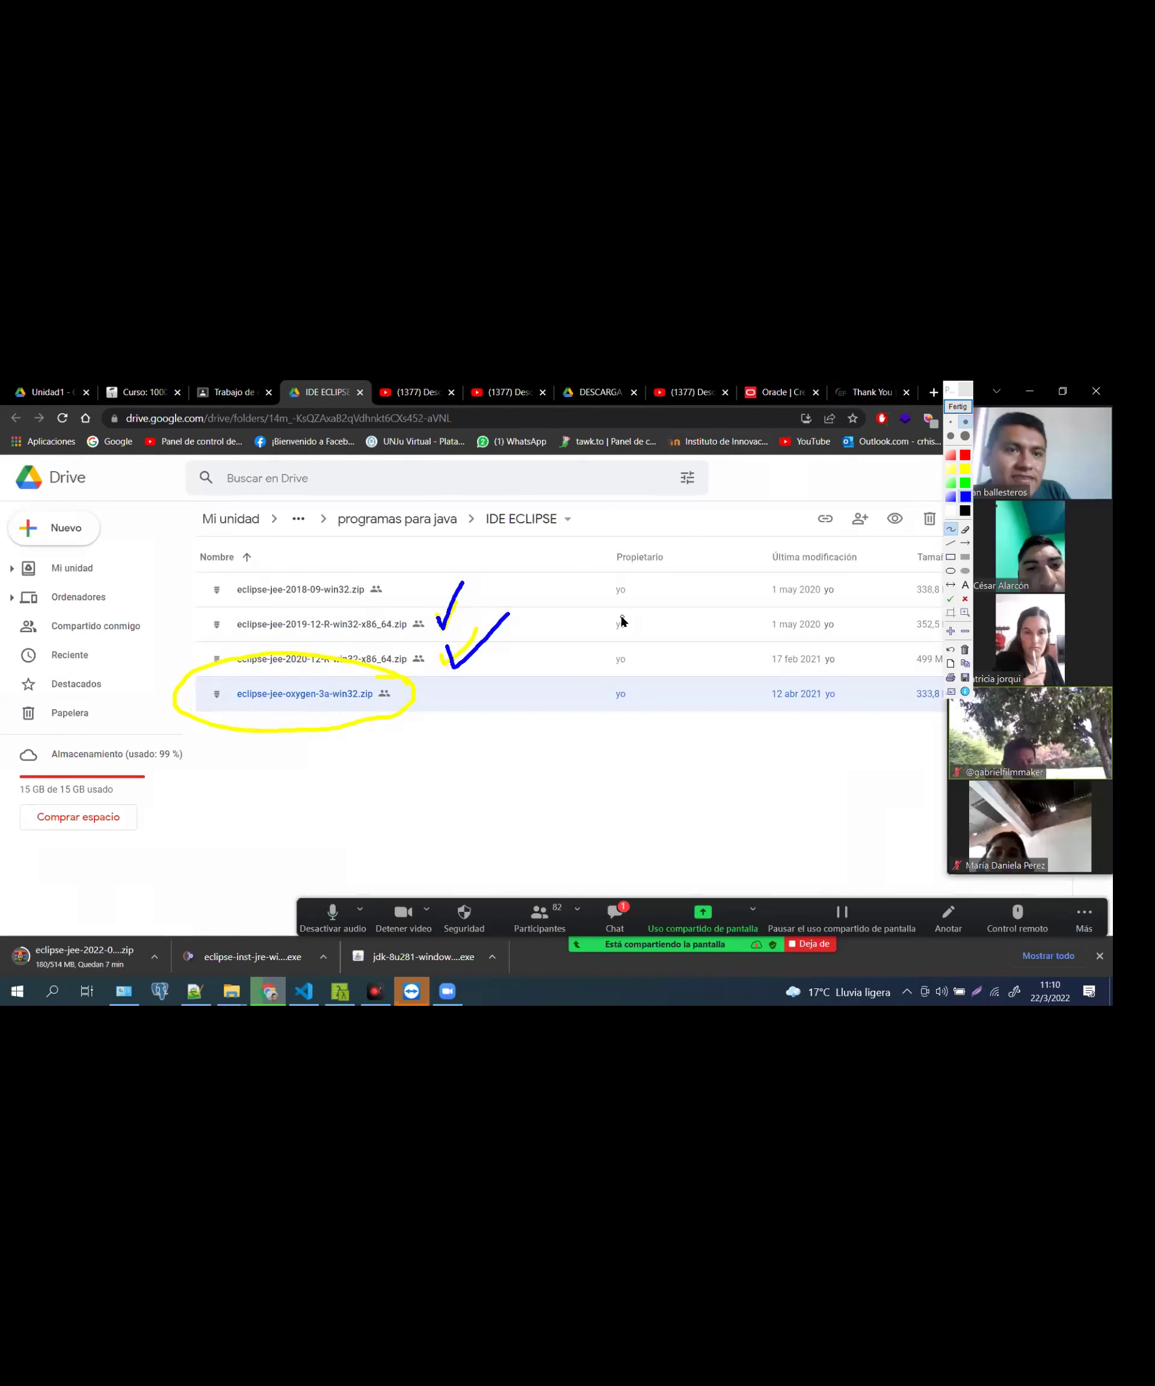
left_click(956, 408)
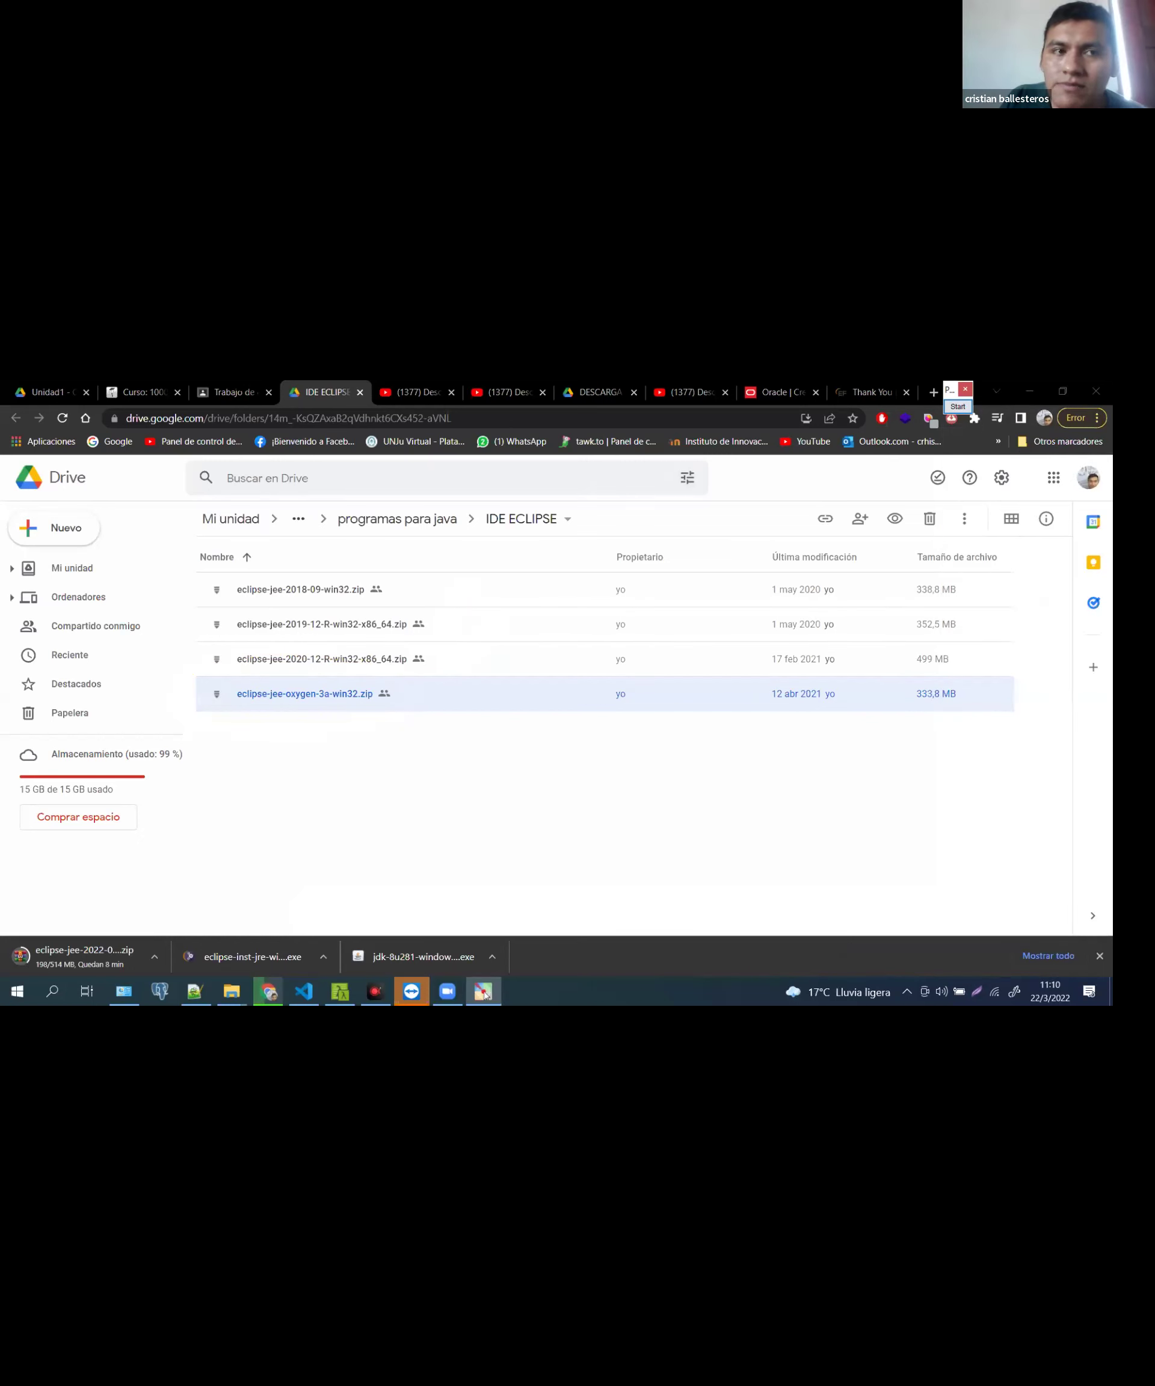
Show the 1000Programadores Salteños - JAVA course page and open the attendance register for Comisión Nº8 - Mañana
left_click(128, 386)
scroll(353, 685, "down", 1)
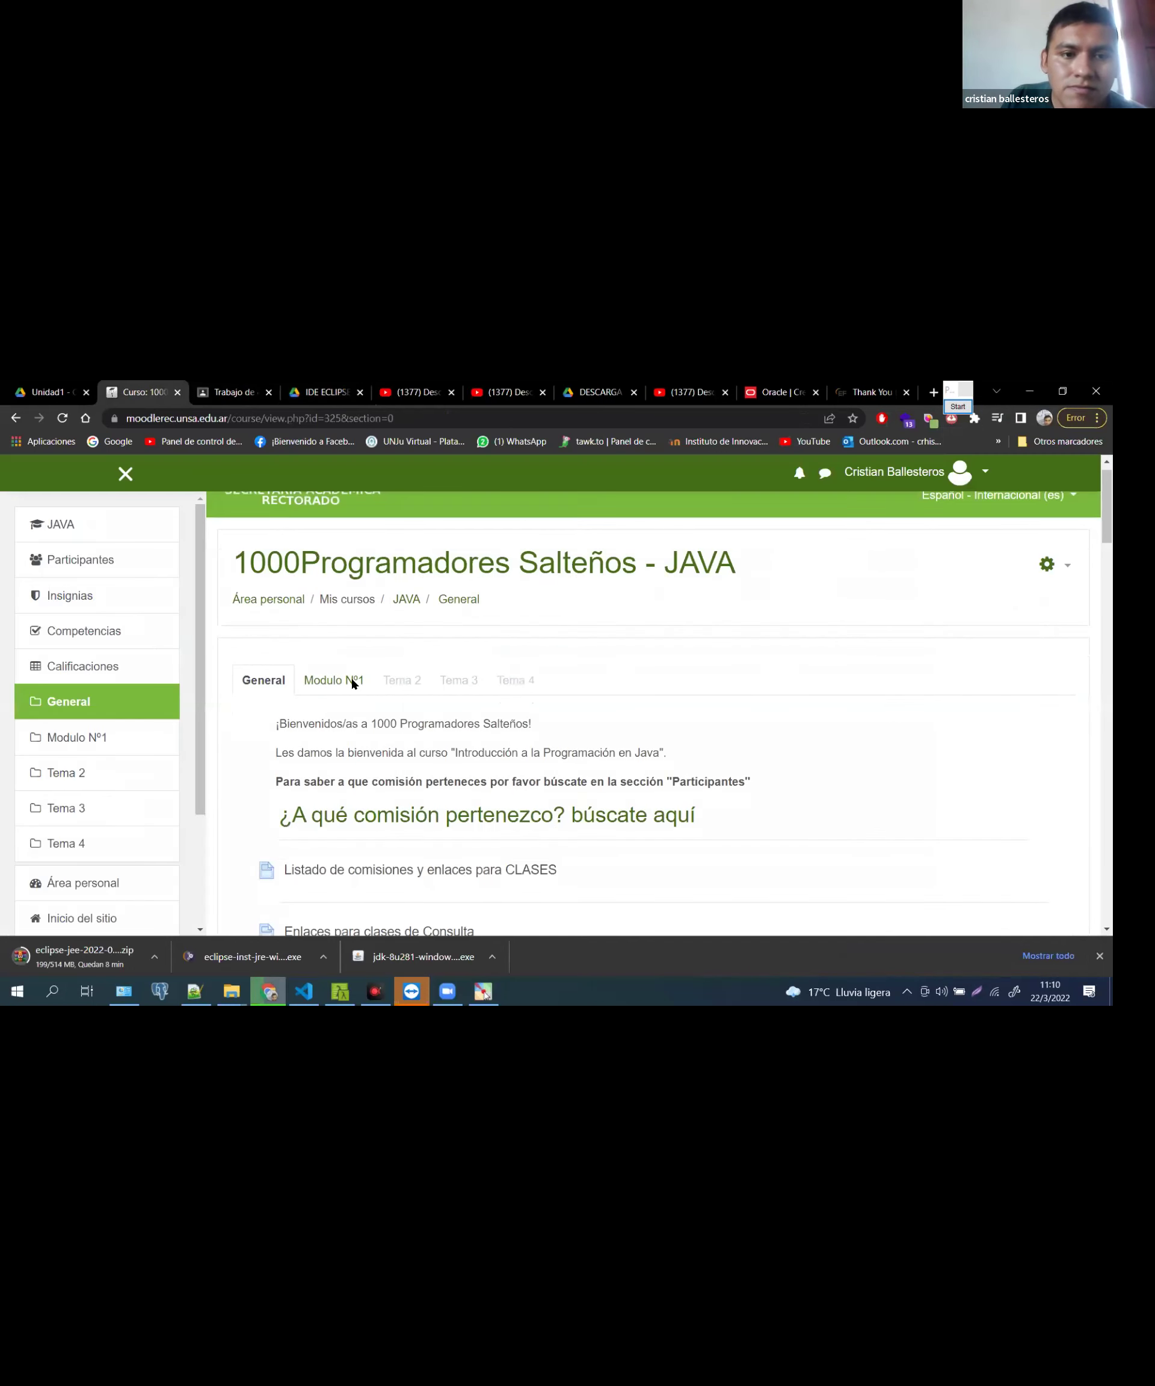
scroll(353, 684, "down", 10)
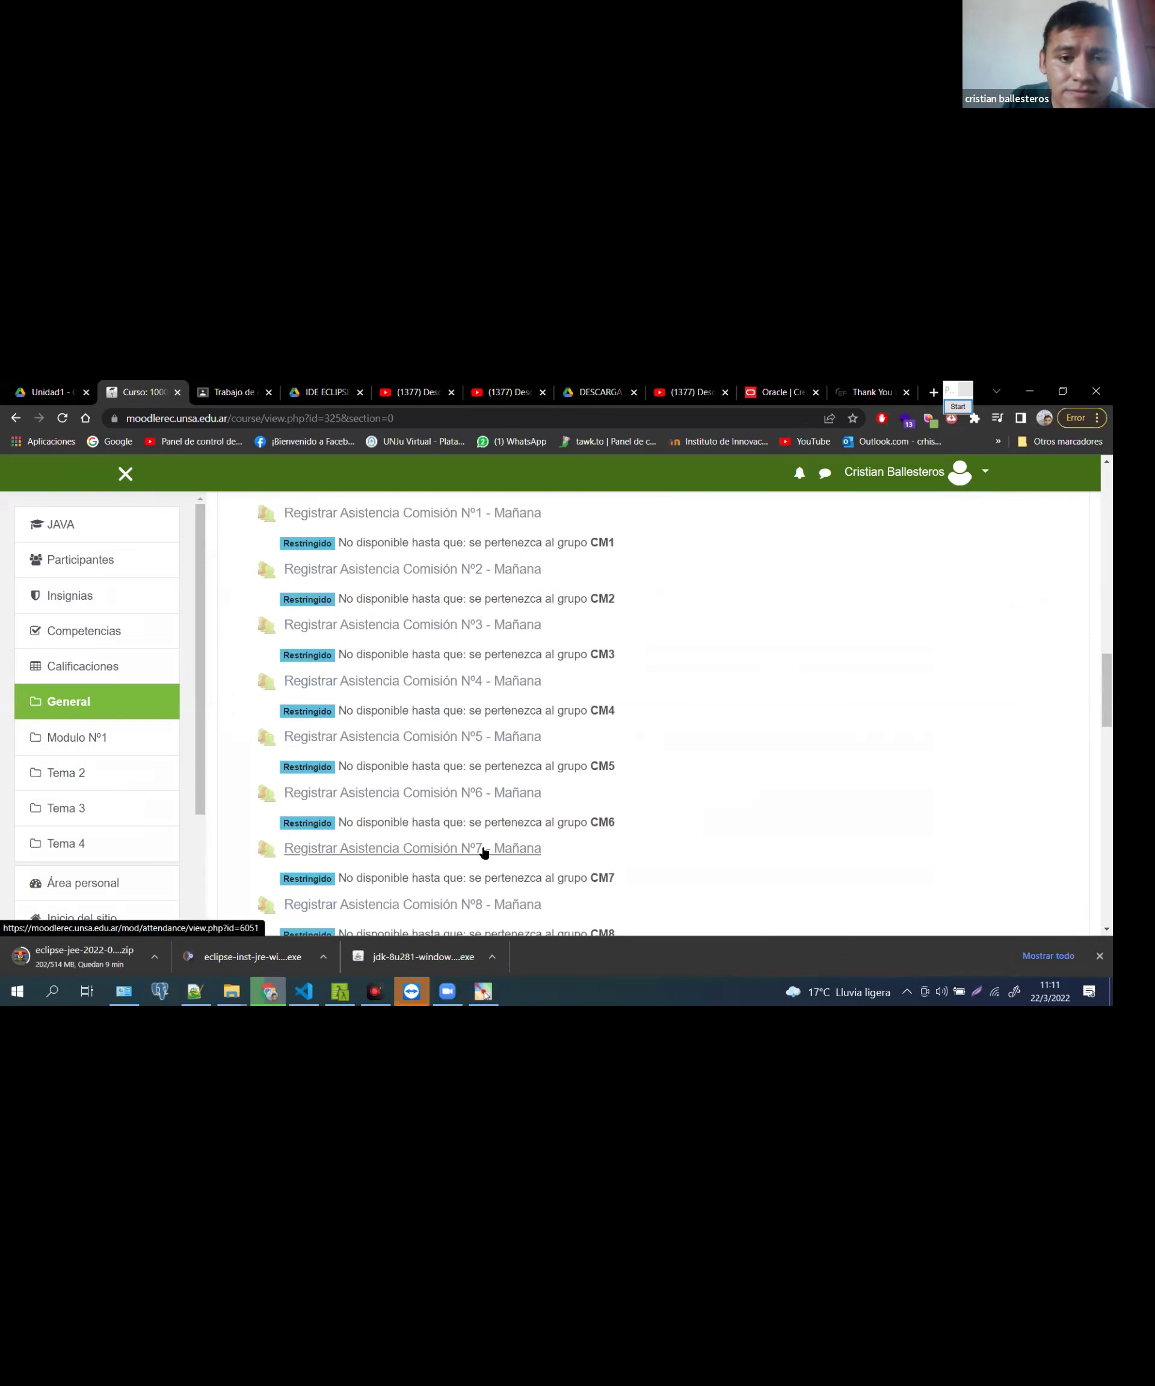
left_click(474, 833)
scroll(532, 785, "down", 1)
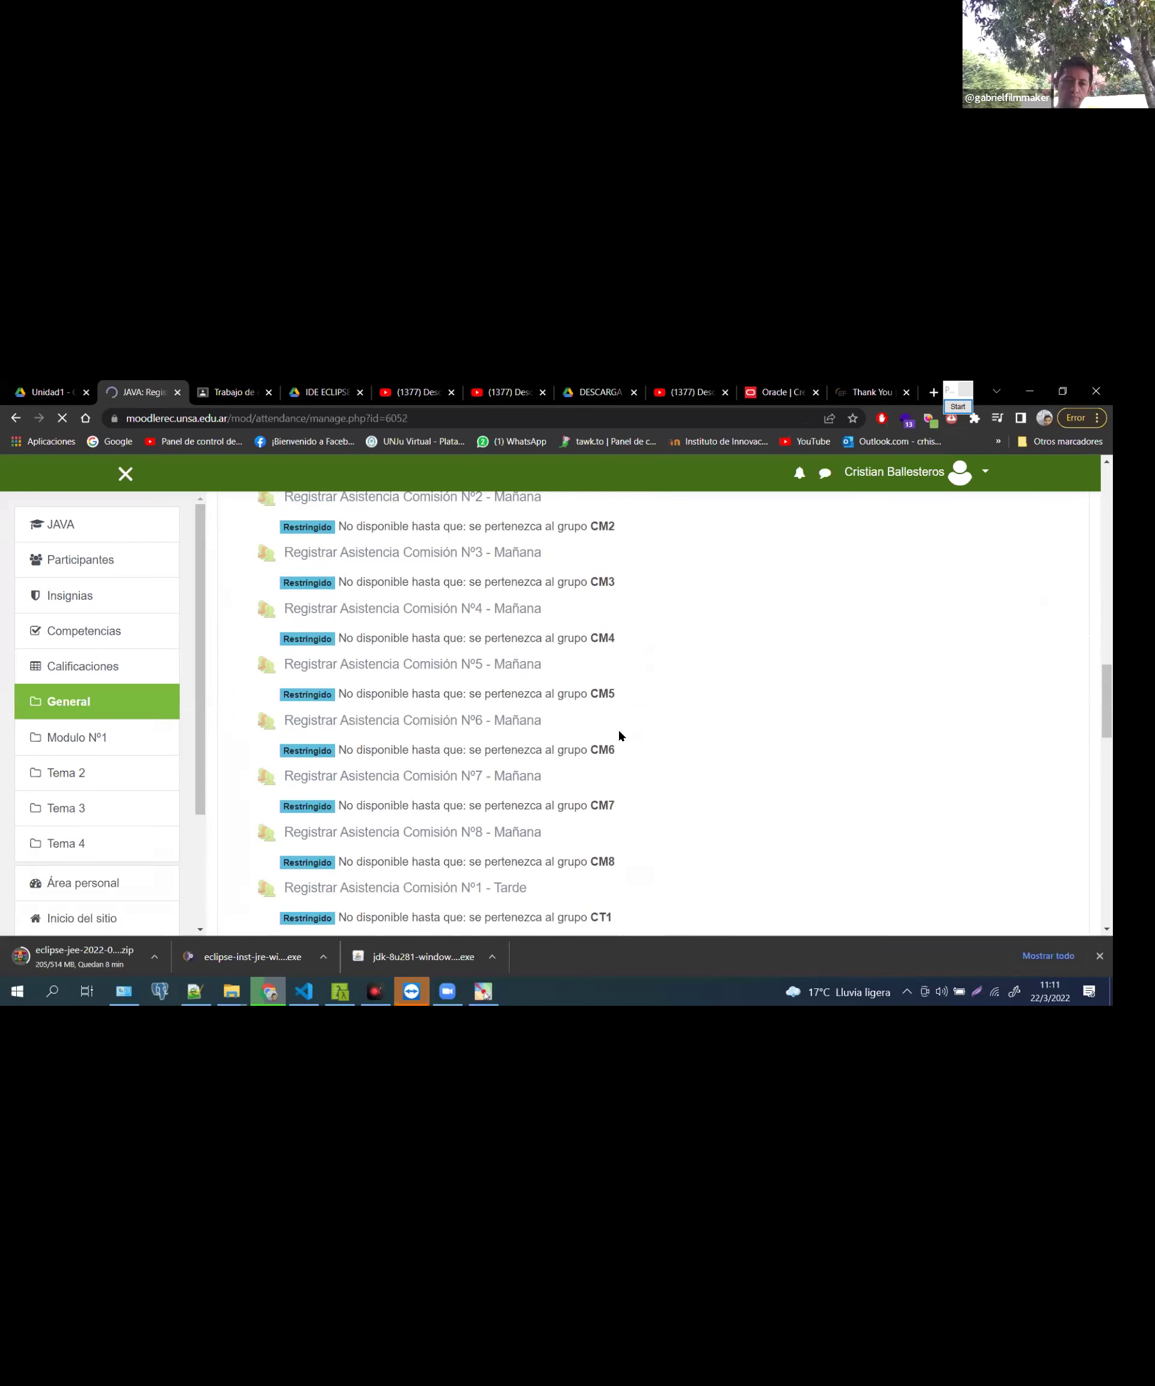
Review the Comisión Nº8 attendance sessions and highlight the time of the 22.03.22 session
scroll(619, 736, "down", 4)
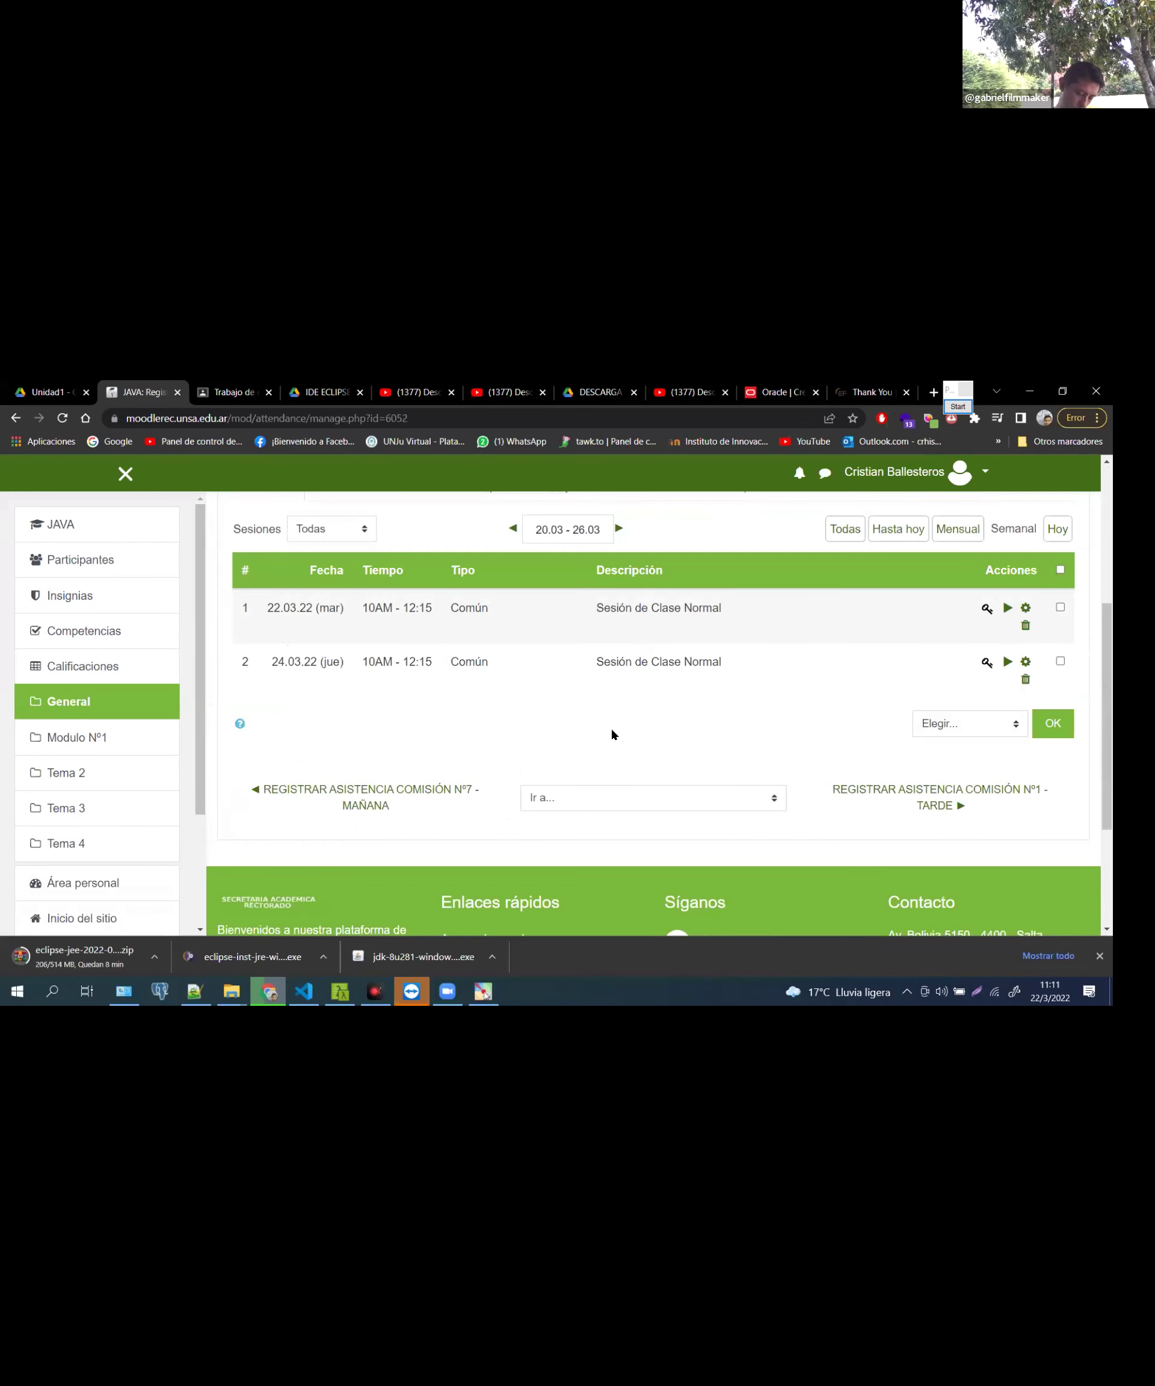
scroll(397, 603, "up", 6)
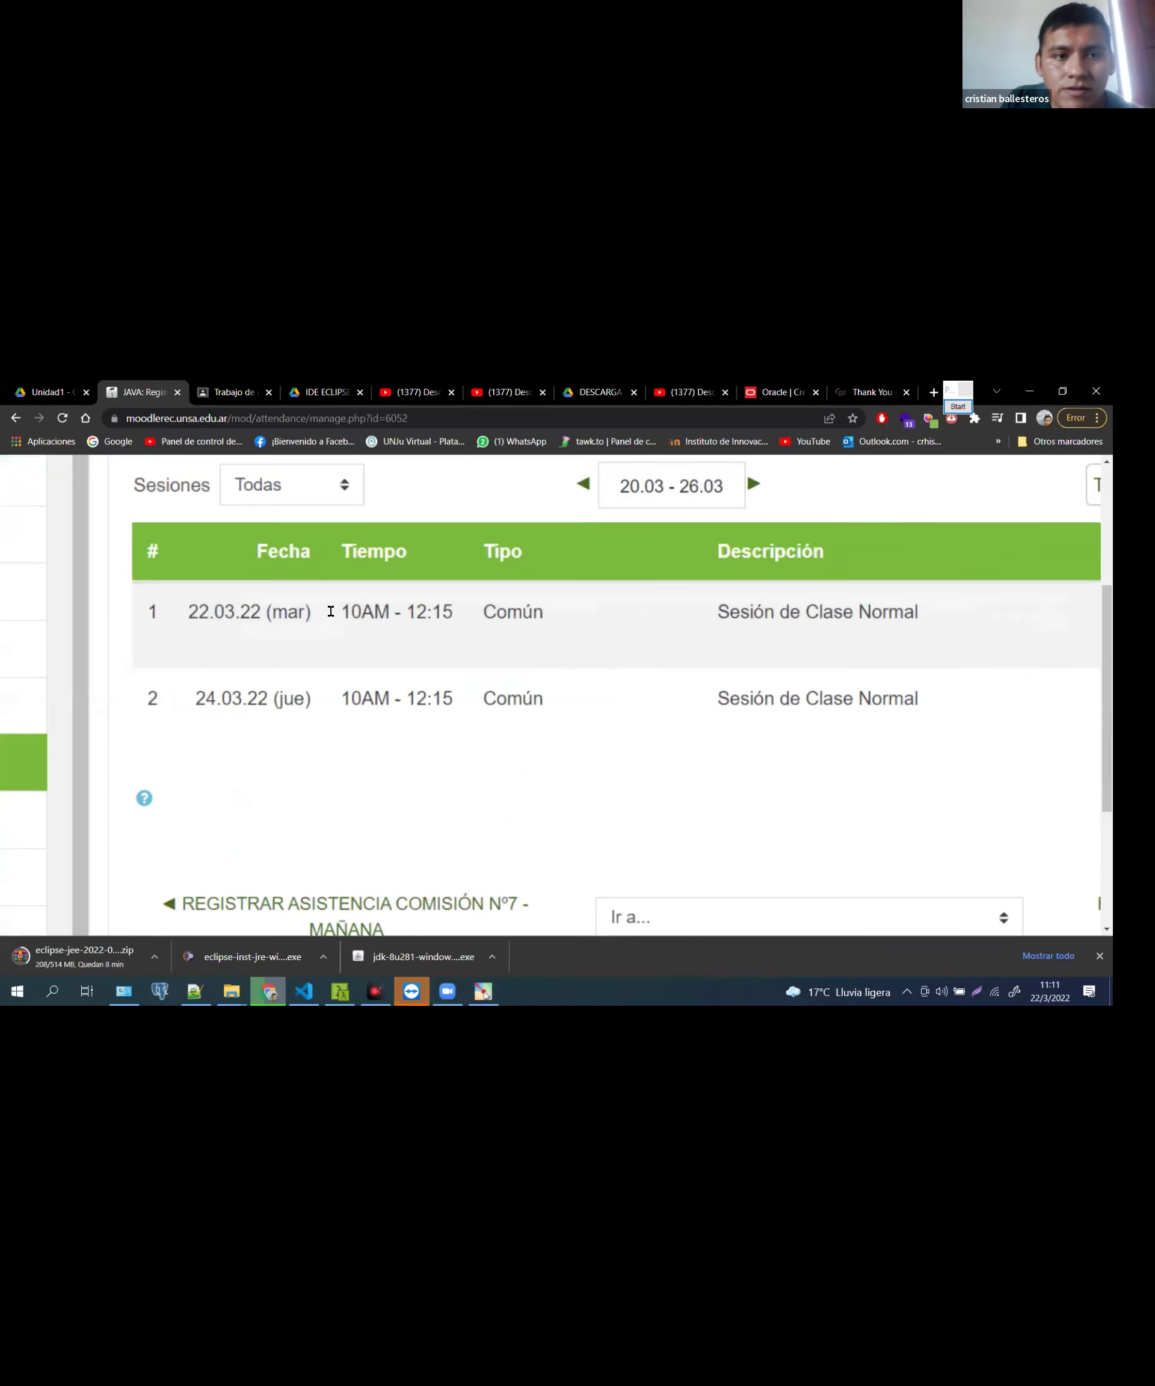
triple_click(461, 620)
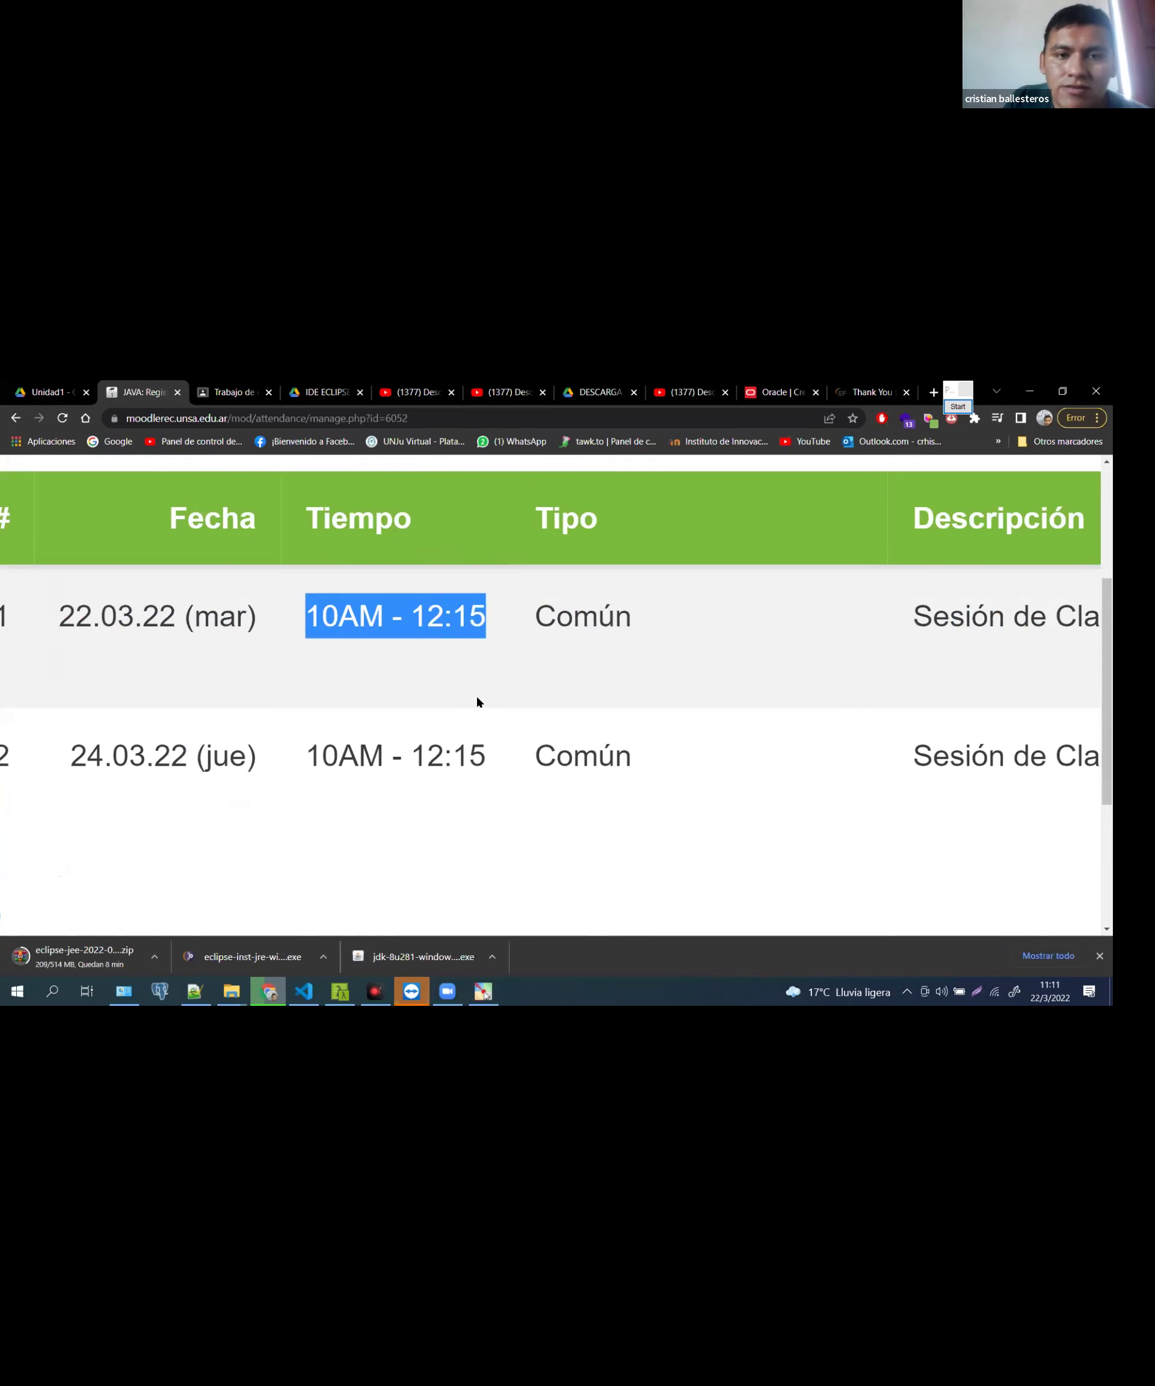
scroll(479, 702, "down", 6)
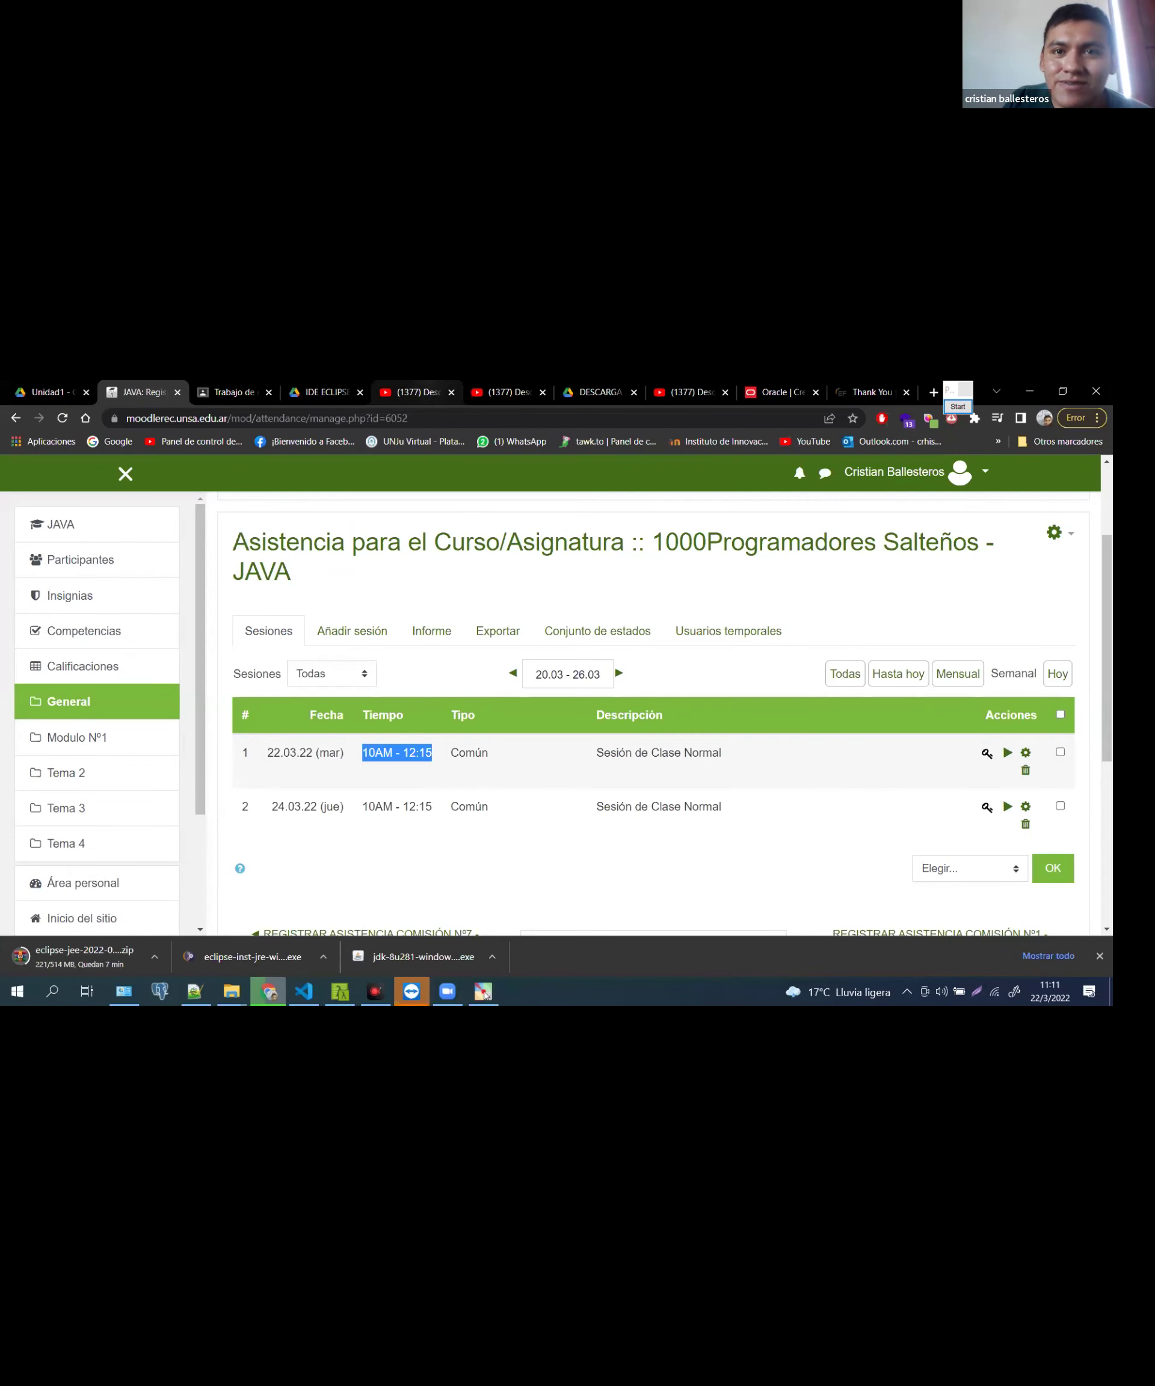
Show the IDE ECLIPSE Drive folder and the YouTube video on downloading and installing Eclipse again
left_click(413, 392)
left_click(685, 393)
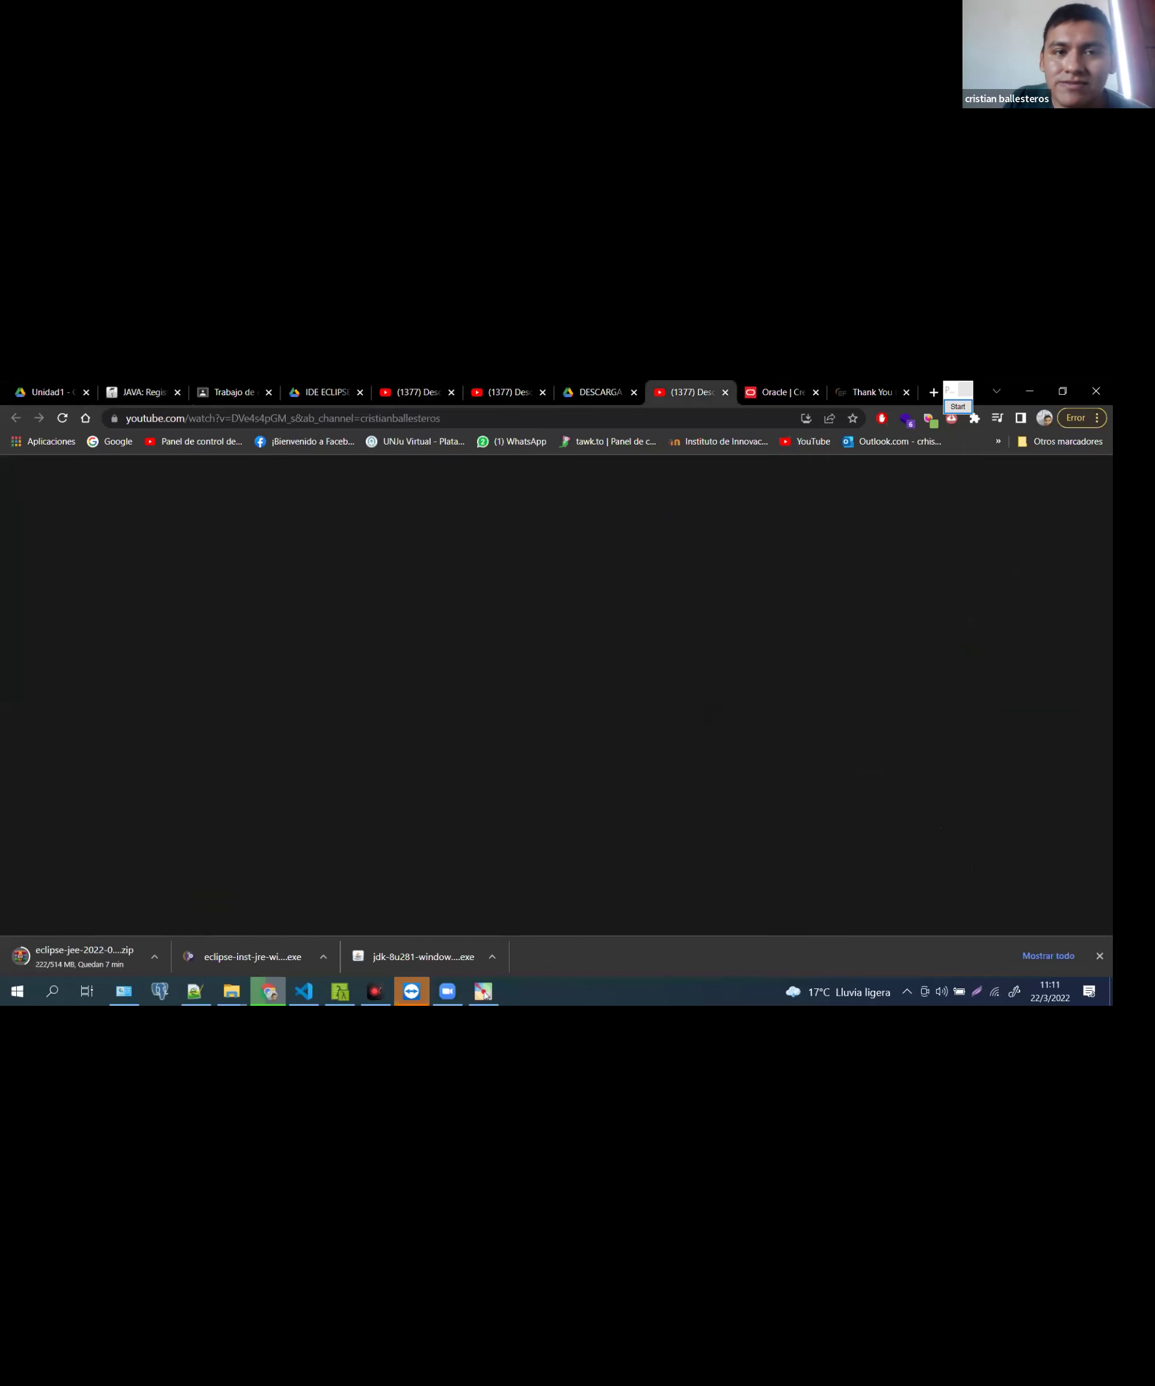
left_click(779, 392)
left_click(322, 392)
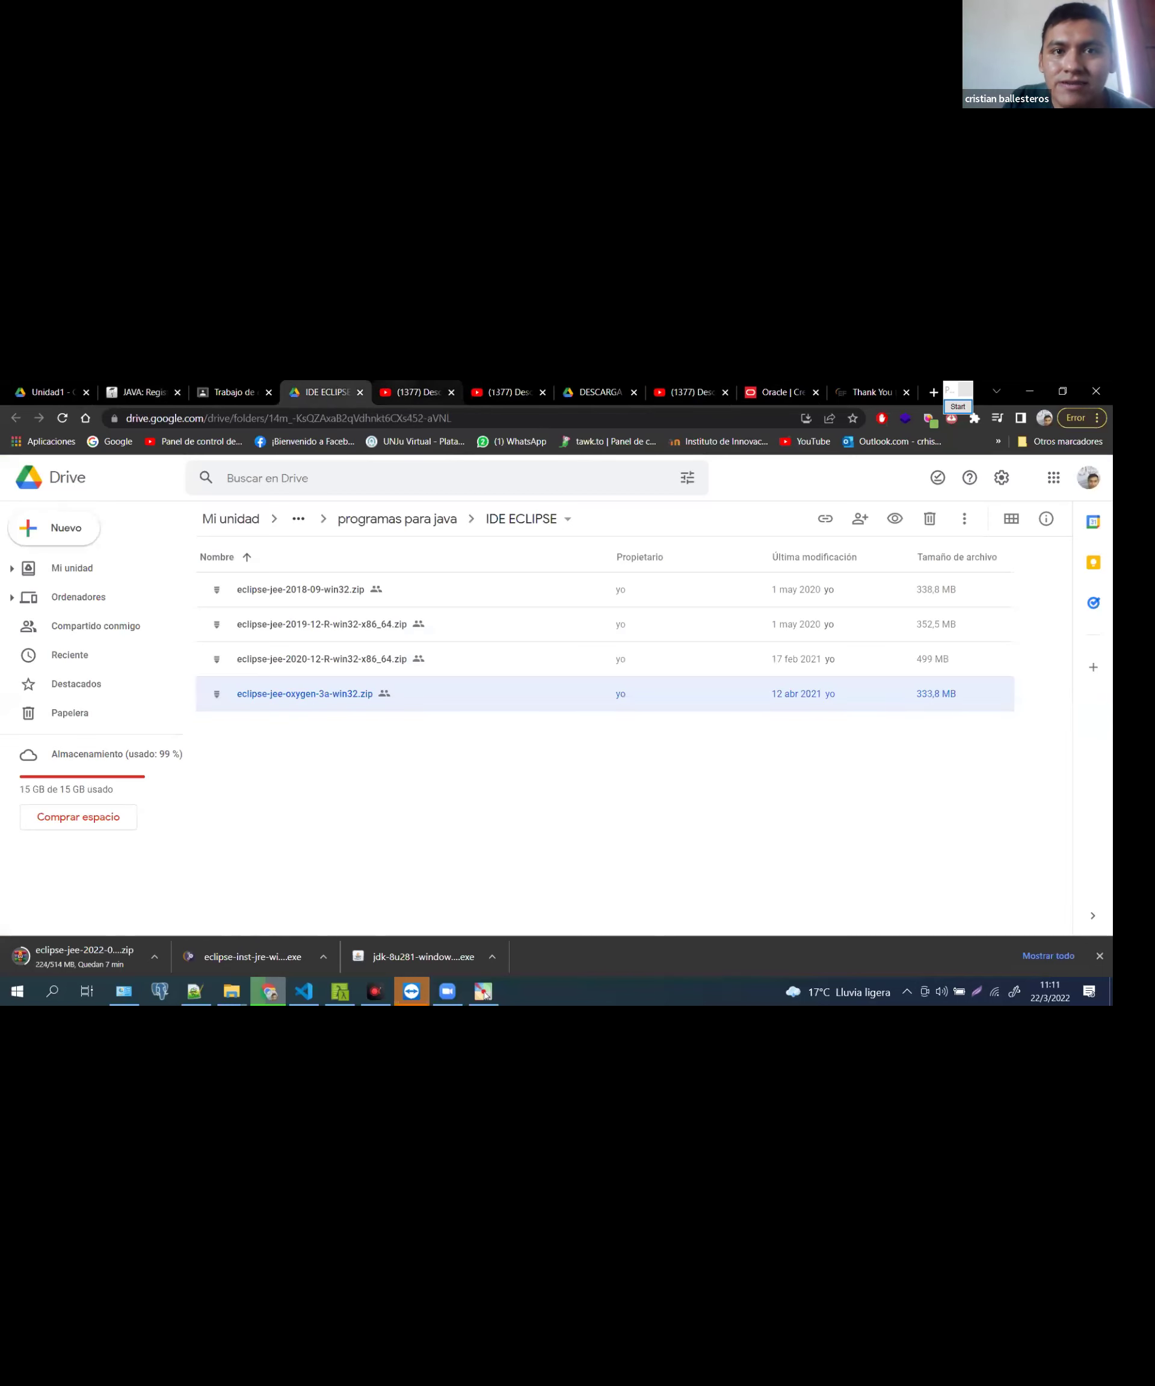
left_click(395, 386)
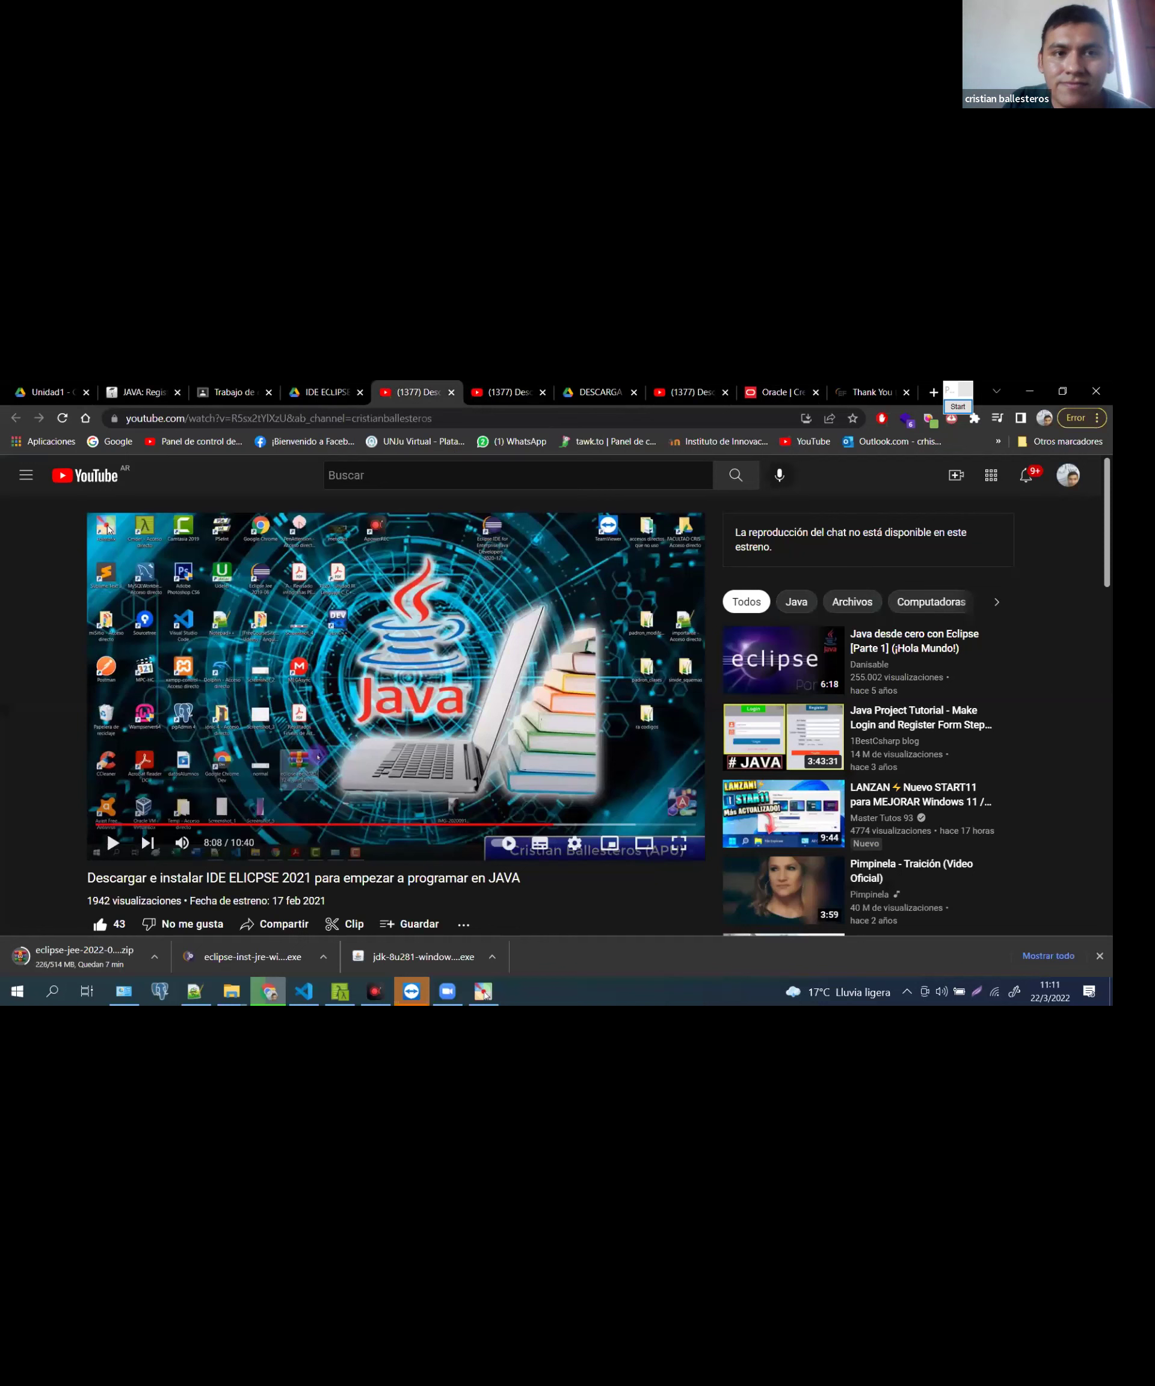
left_click(322, 393)
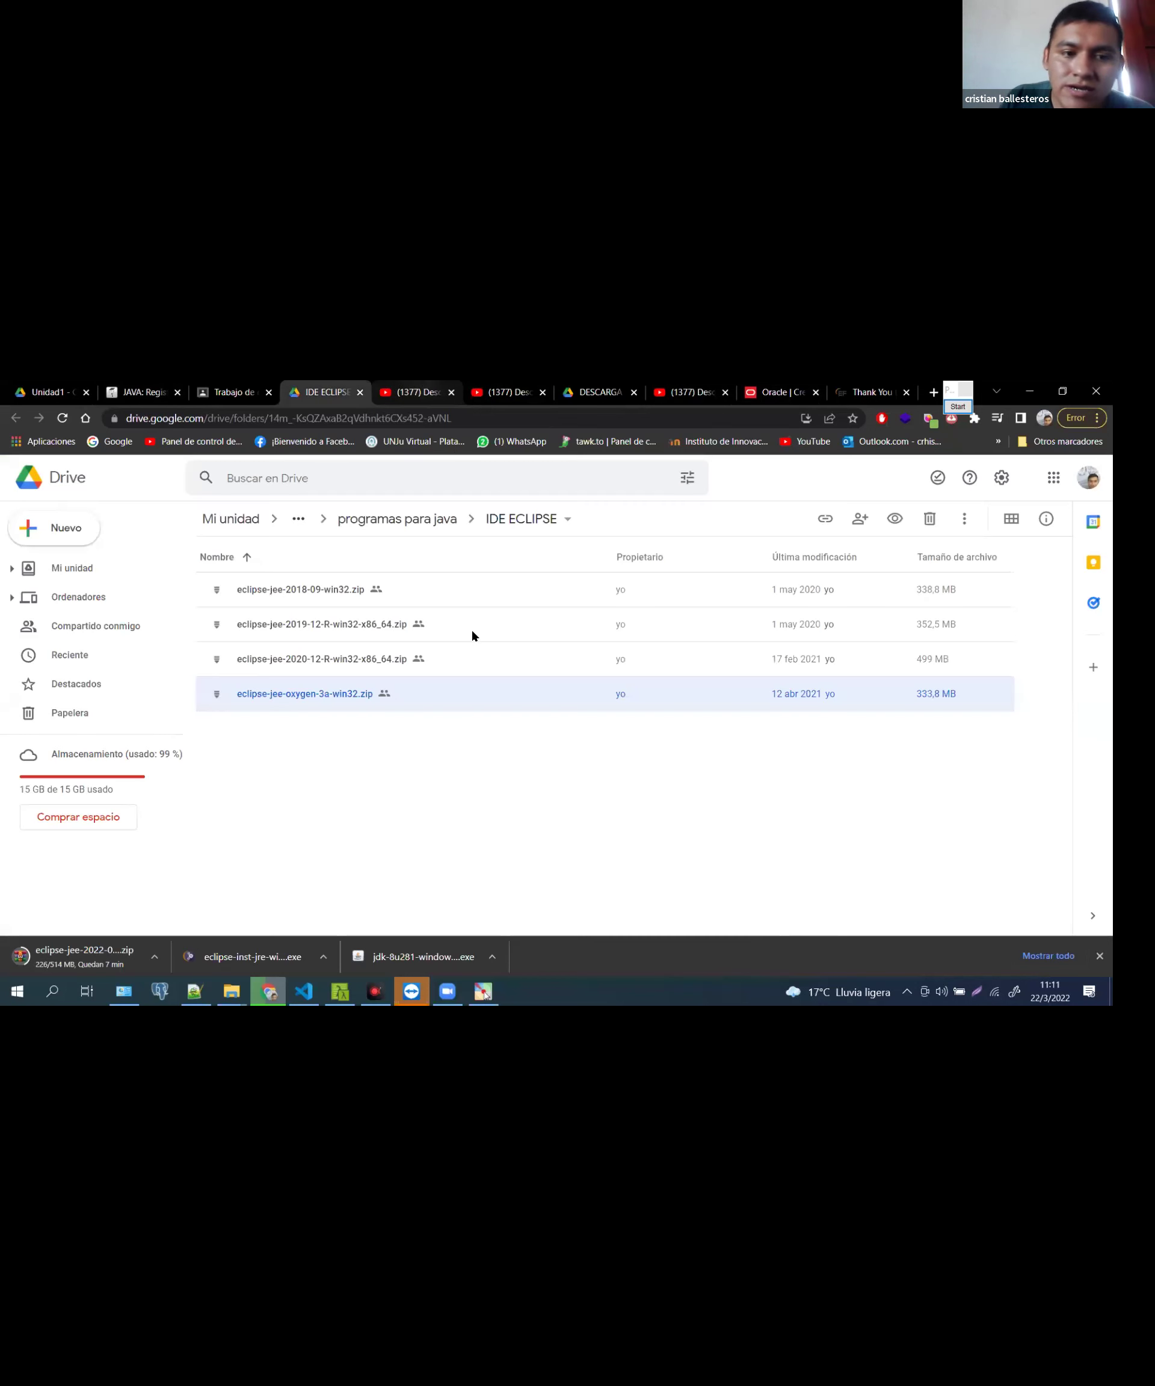
key("ctrl+Tab")
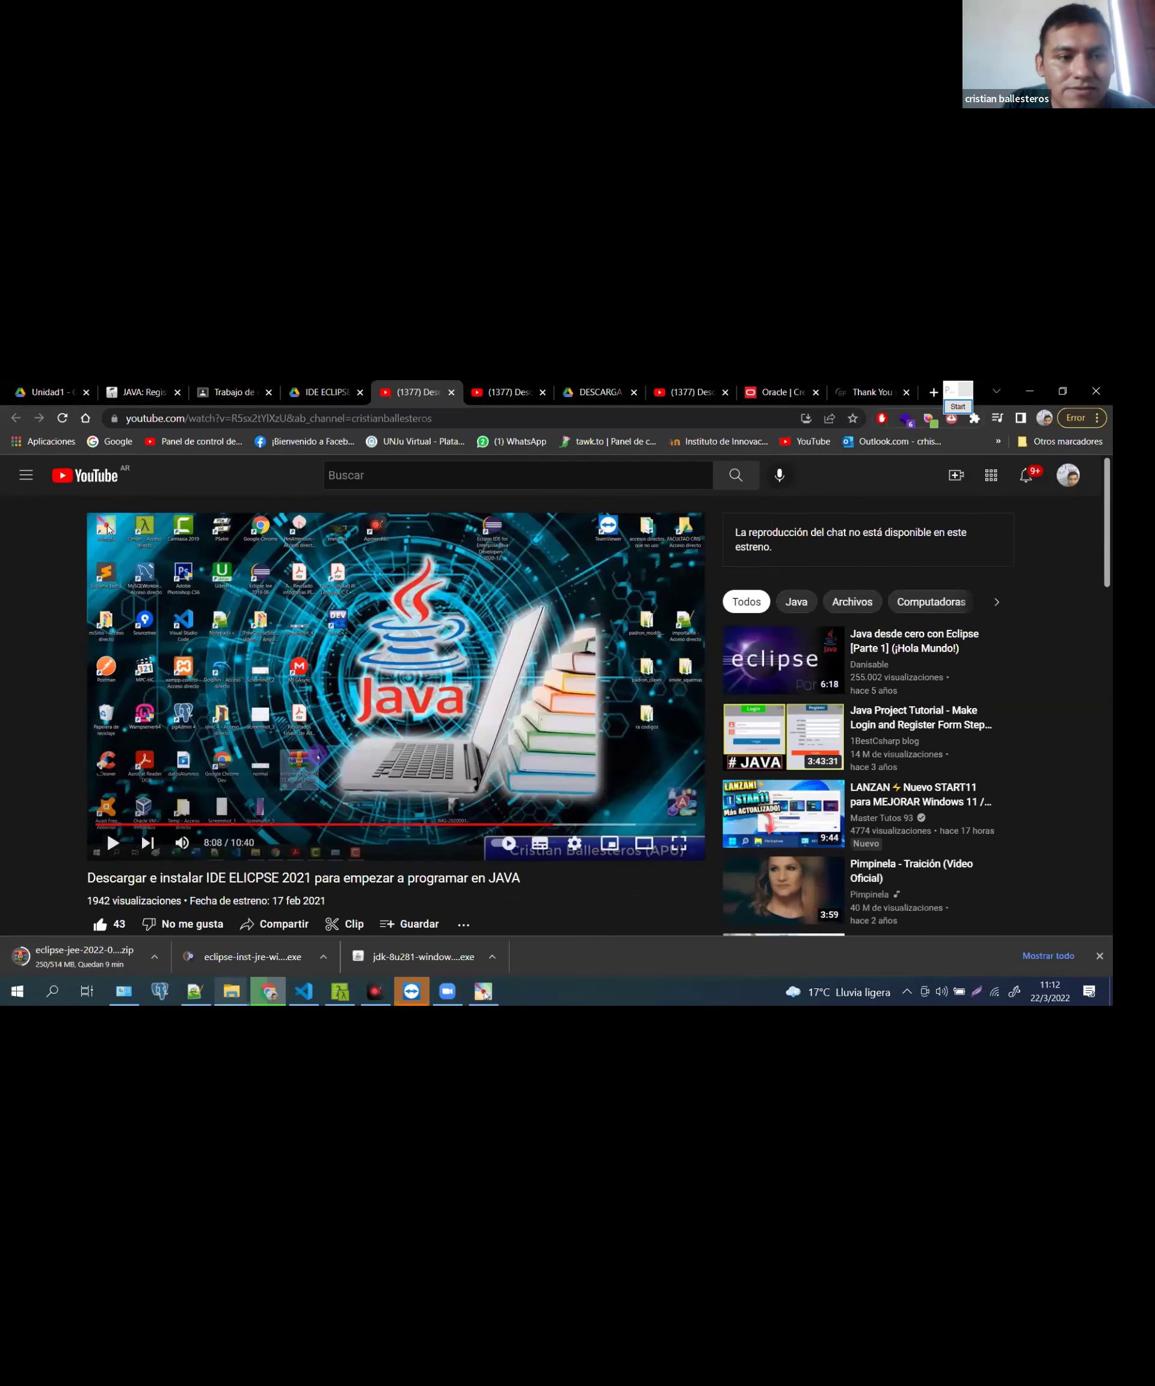
Switch to File Explorer and open the "Modulo 0 - JDK y la IDE Eclipse" folder inside "A- JAVA NIVEL INICIAL - CURSO"
key("alt+Tab")
left_click(257, 698)
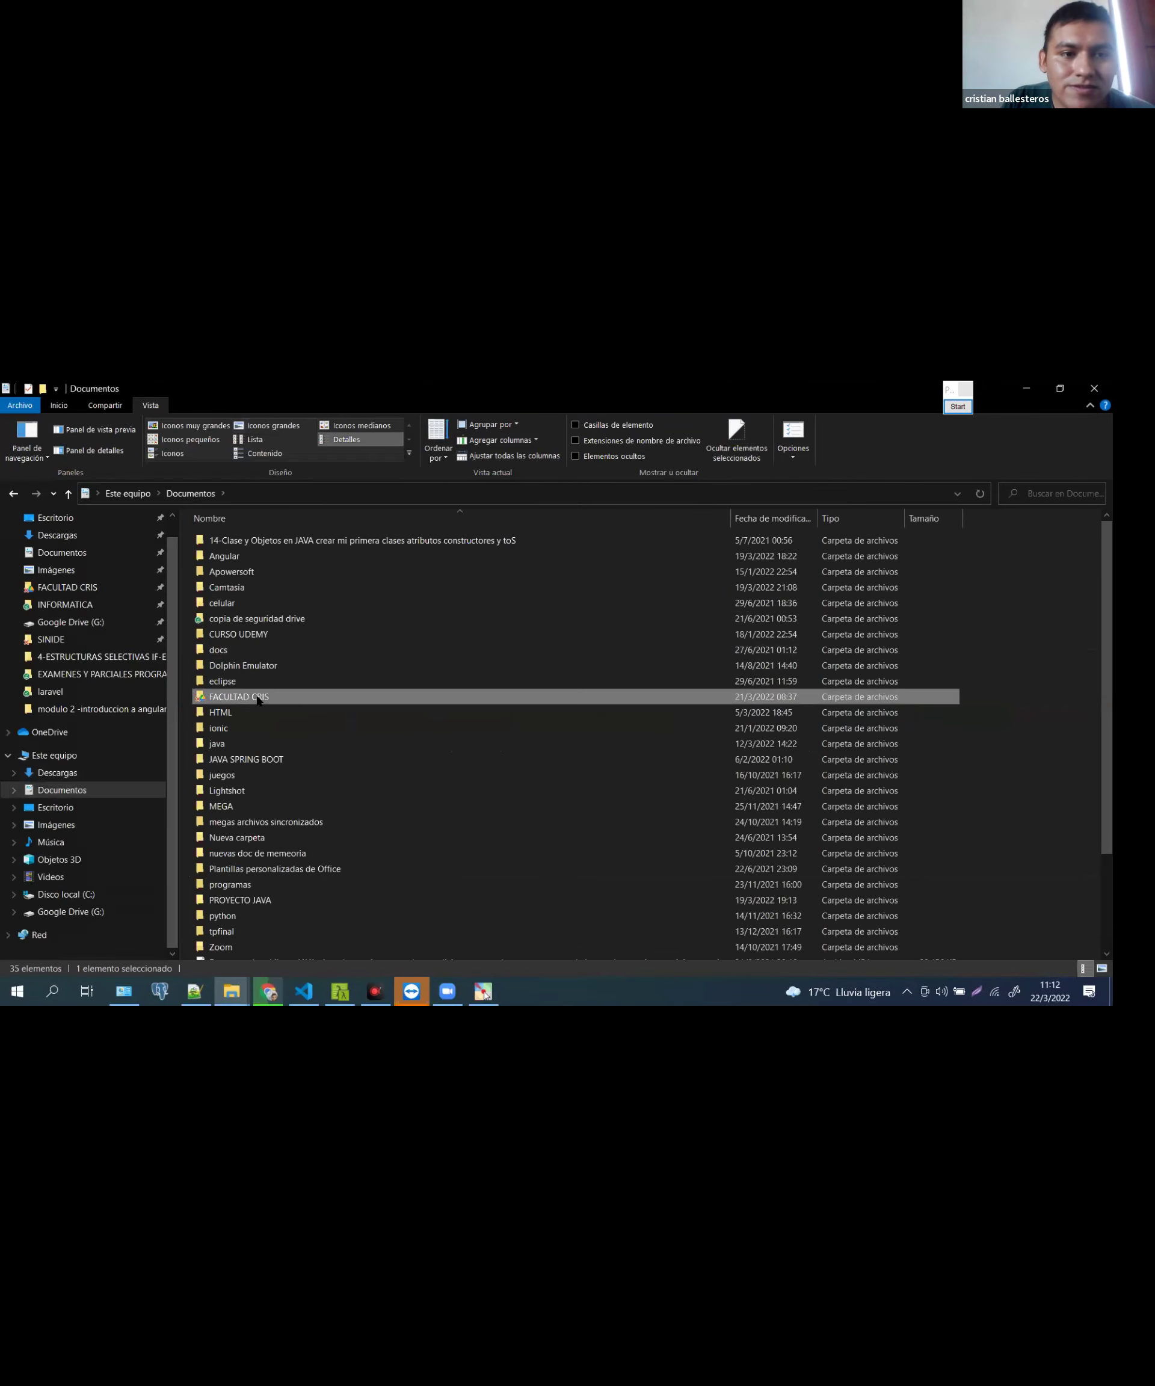
double_click(257, 697)
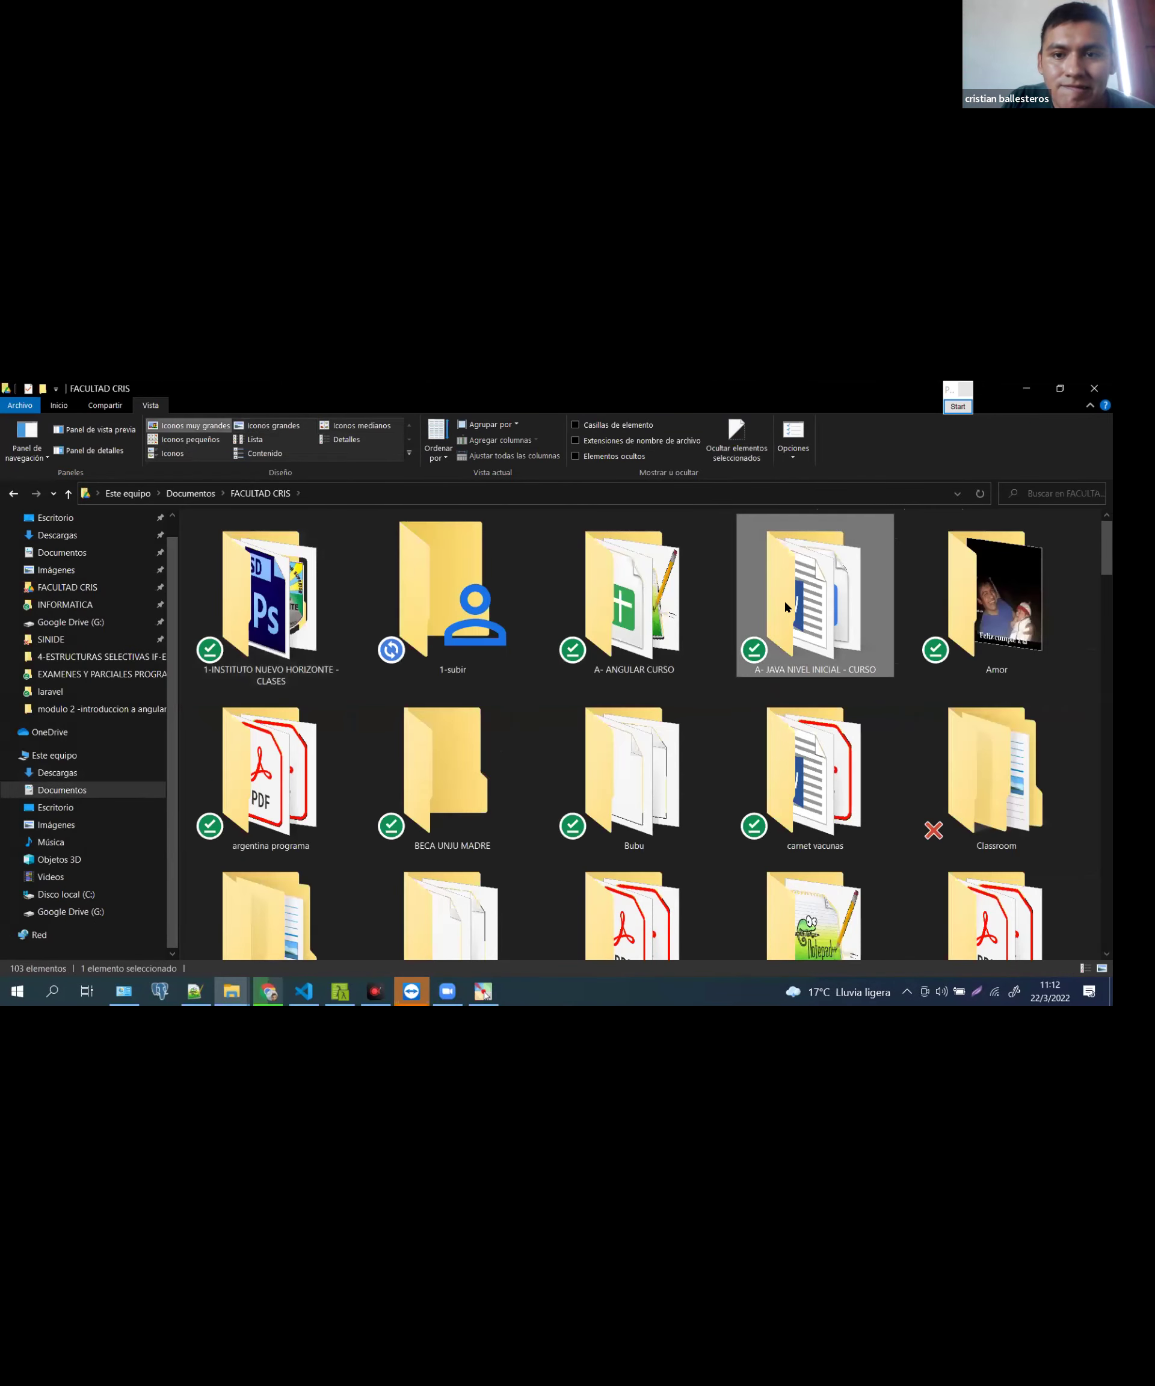
double_click(786, 606)
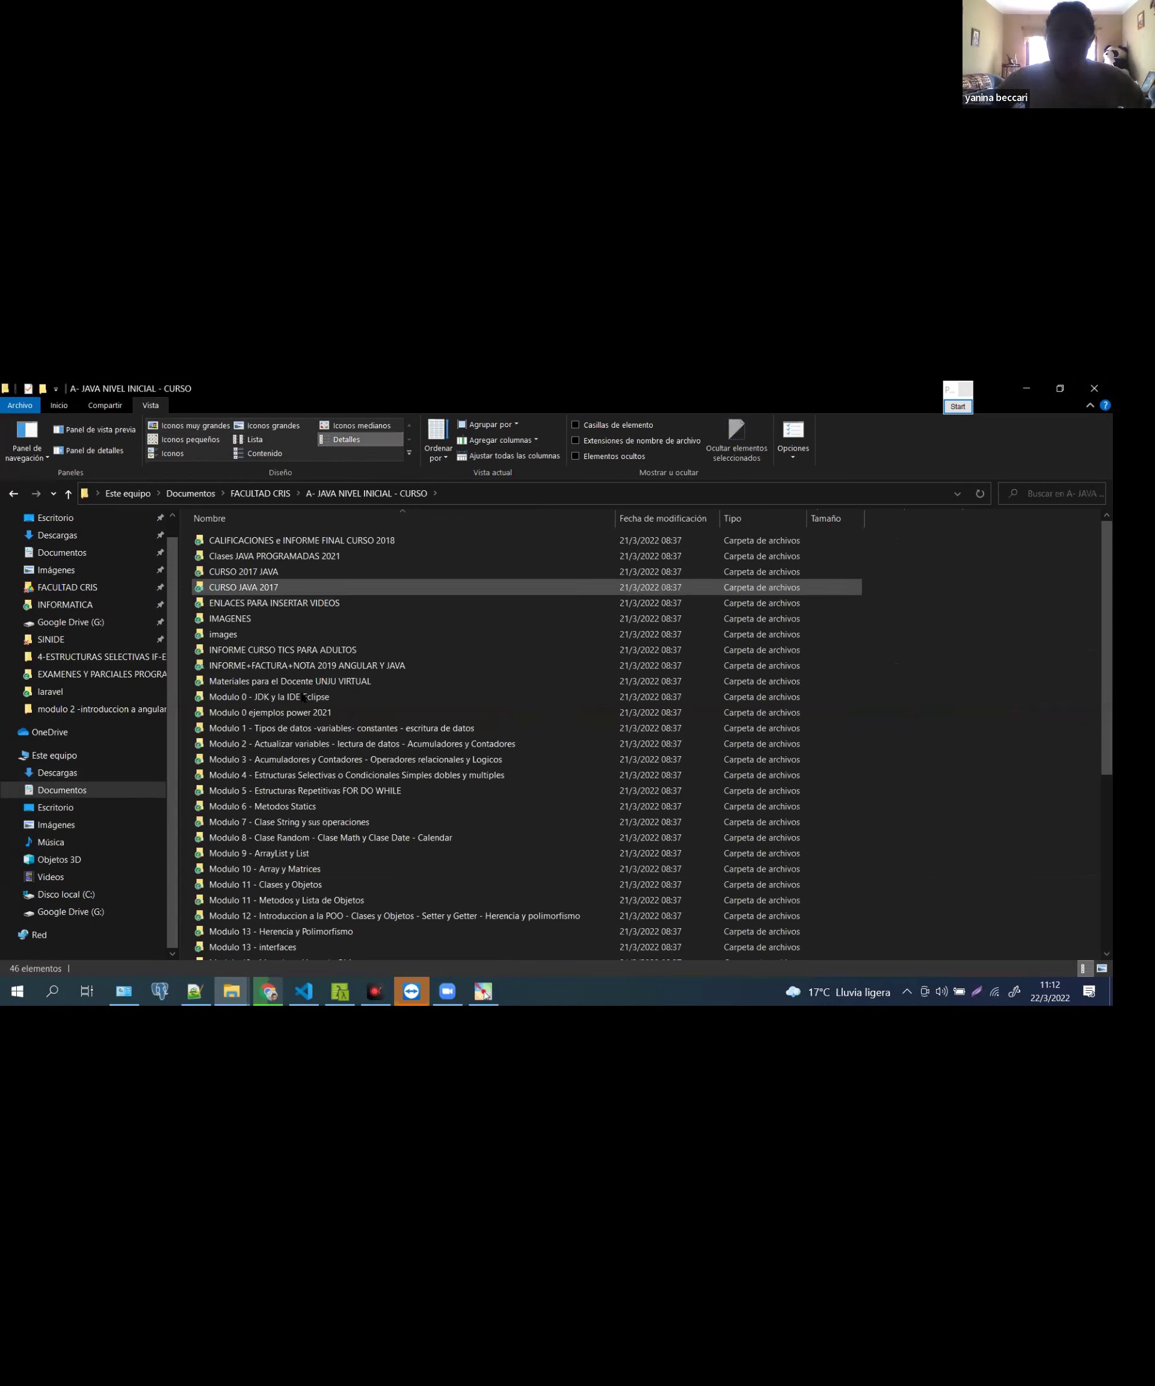
left_click(303, 698)
double_click(303, 698)
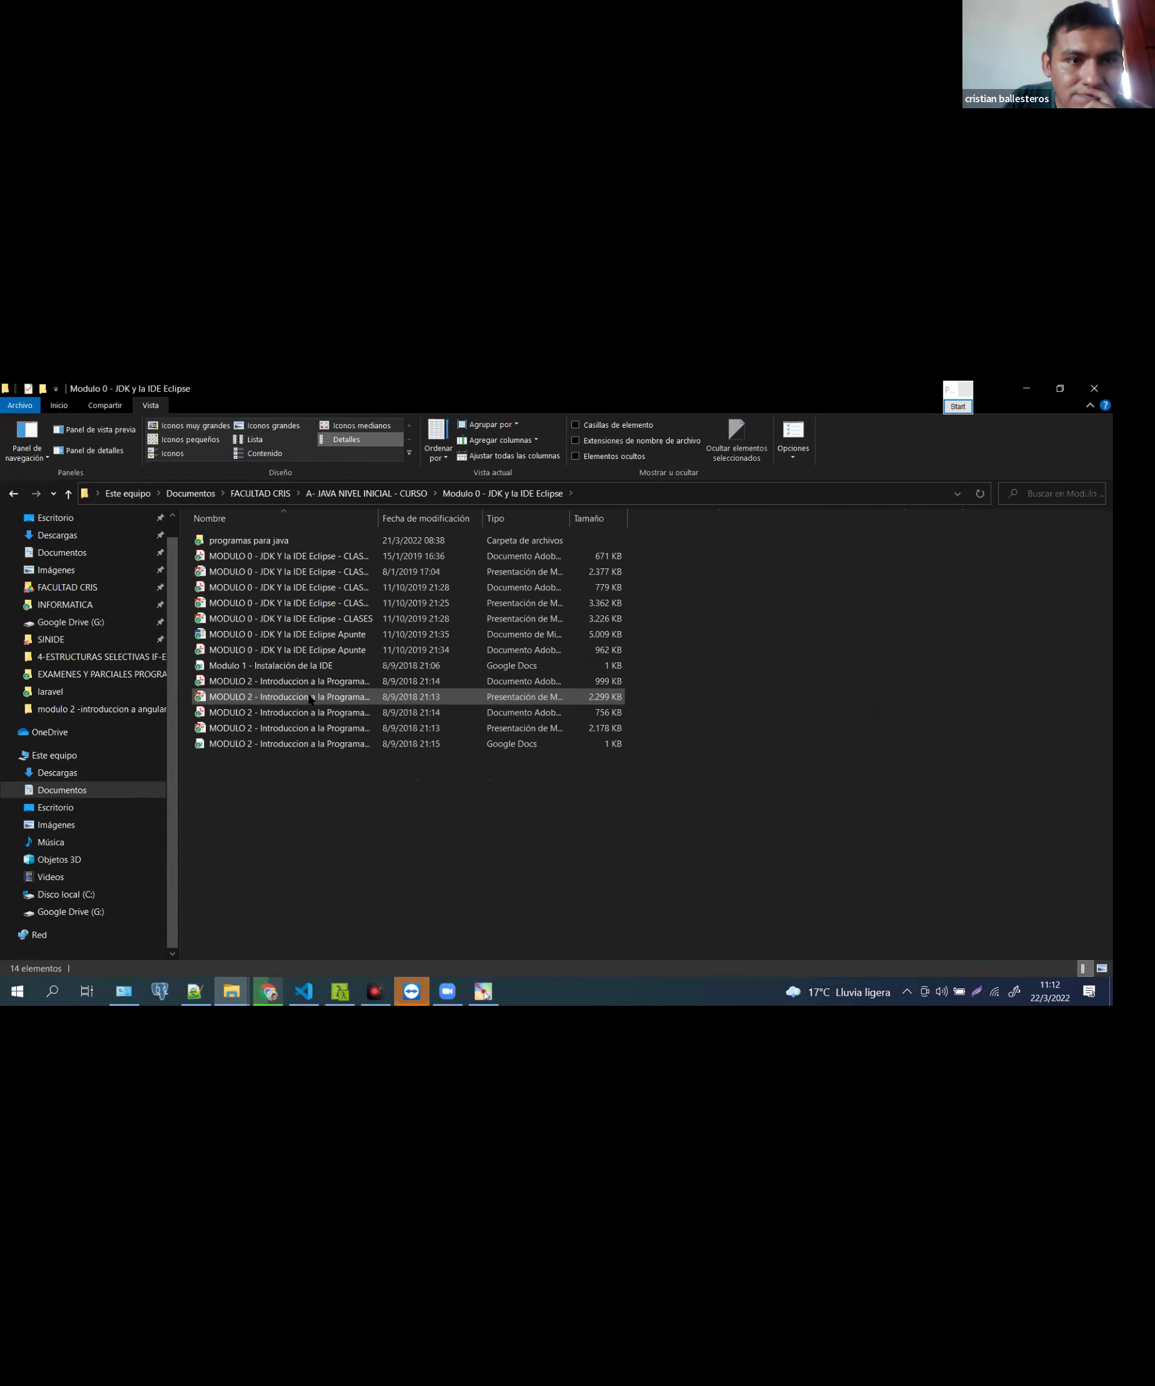
Go back and reopen Modulo 0, open IDE ECLIPSE inside "programas para java", and display its files as very large icons
key("alt+Left")
key("Down")
key("Down")
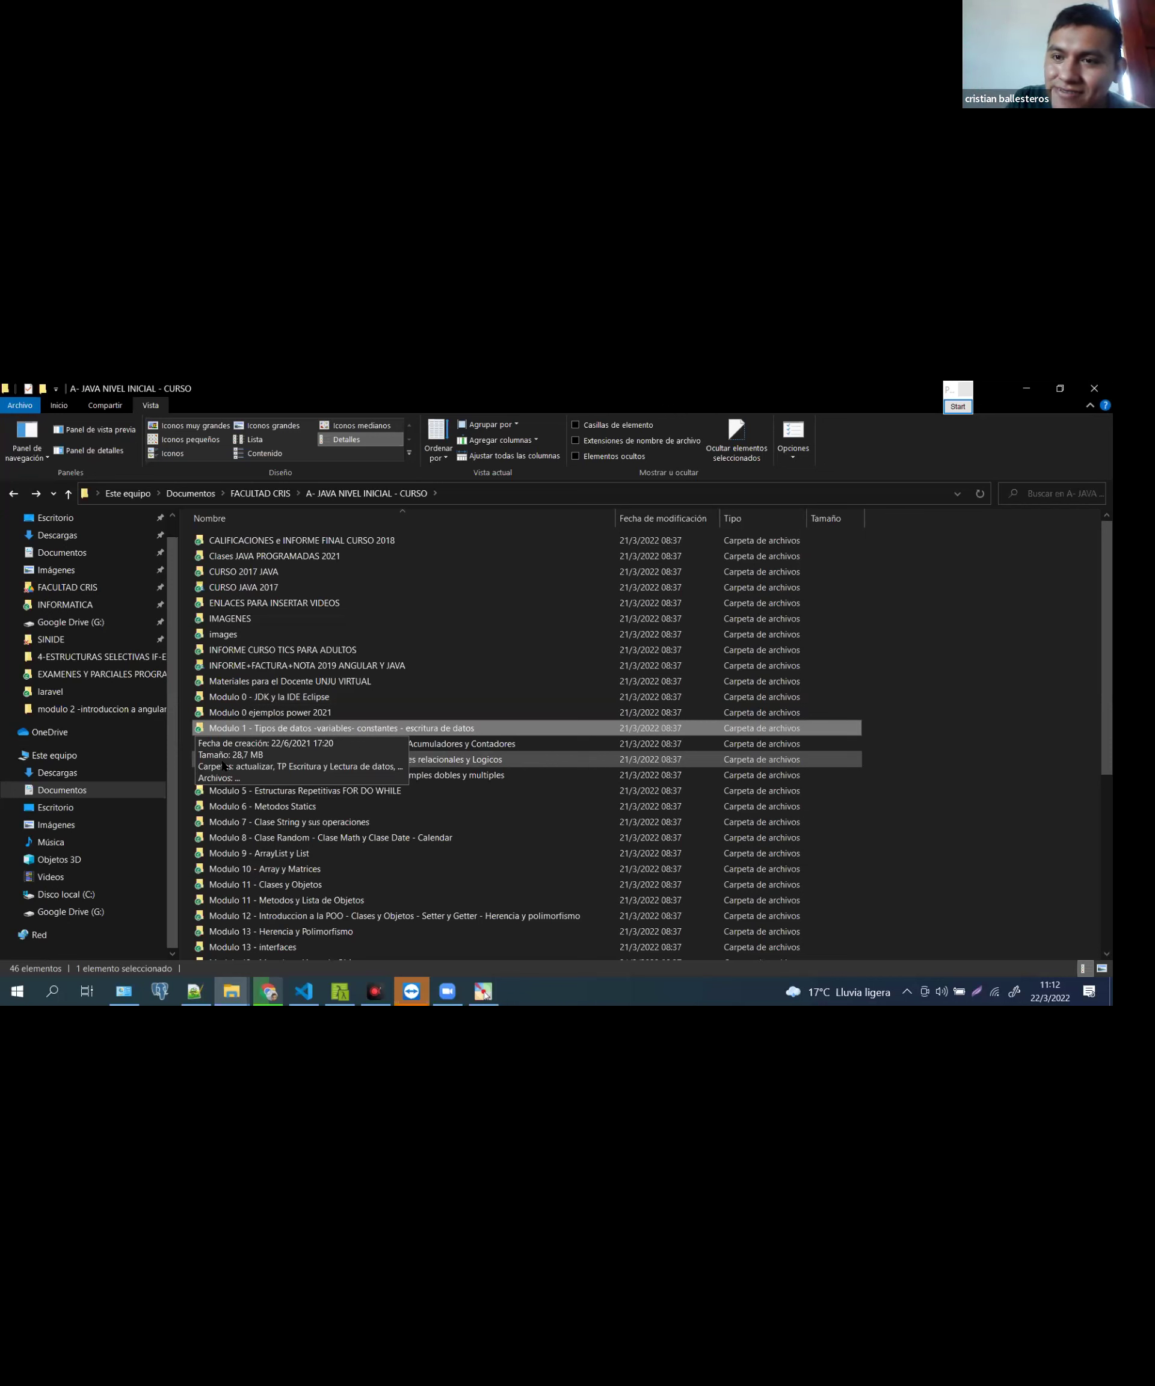
left_click(327, 701)
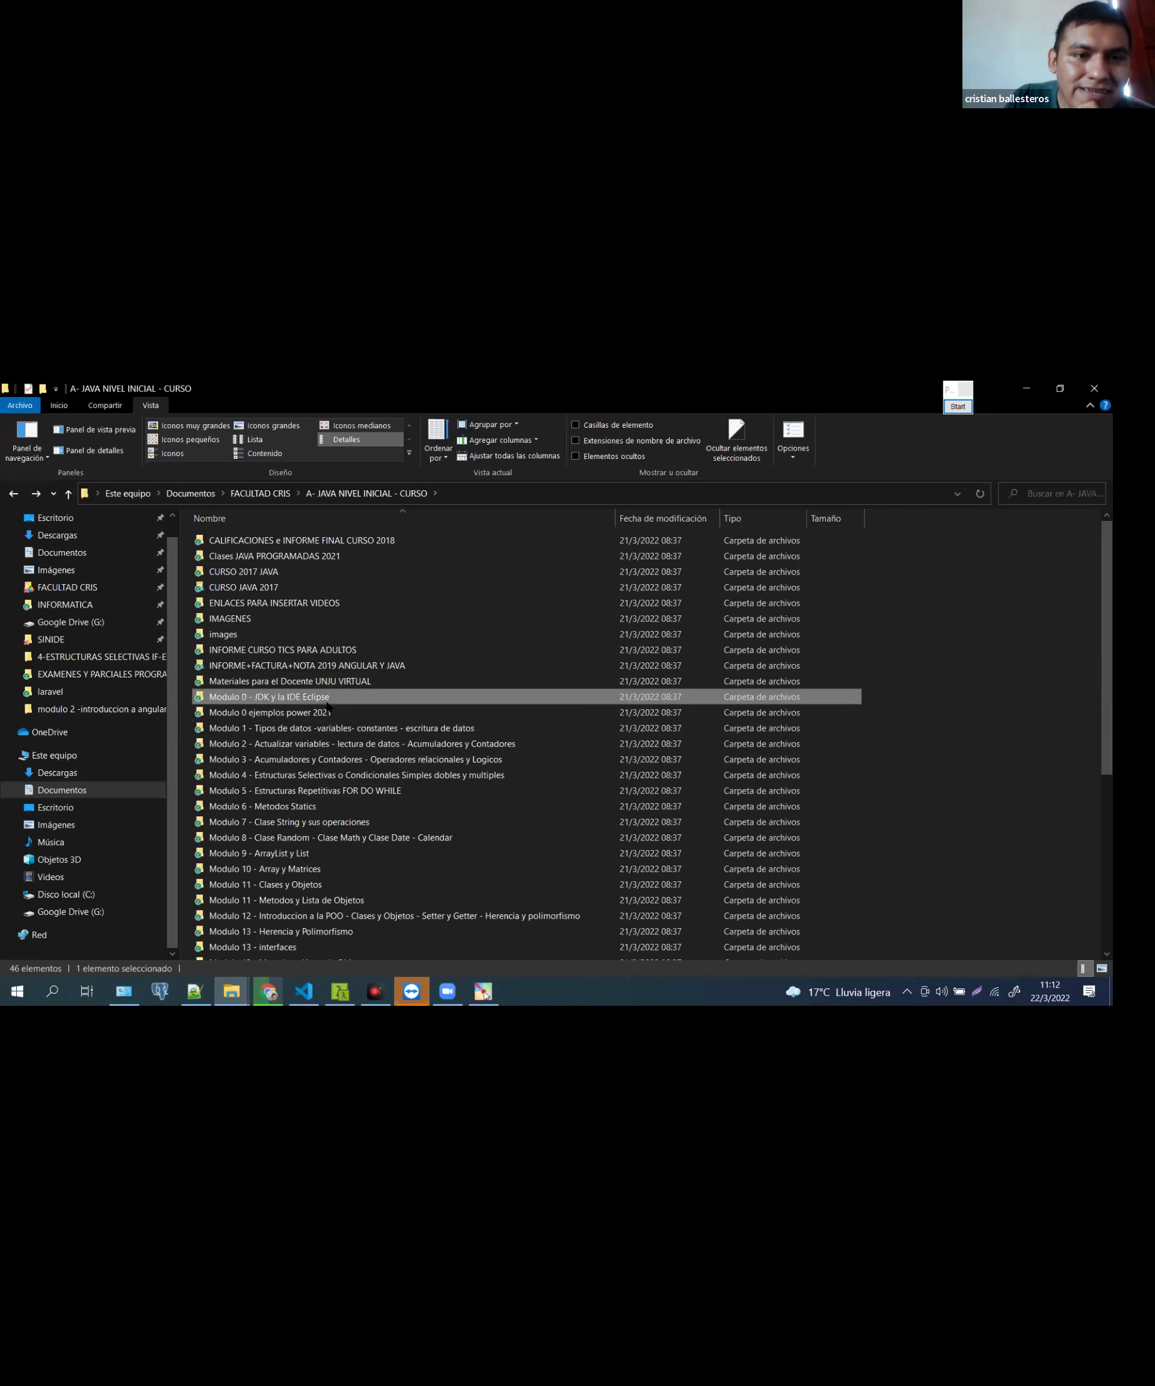
double_click(327, 704)
double_click(407, 539)
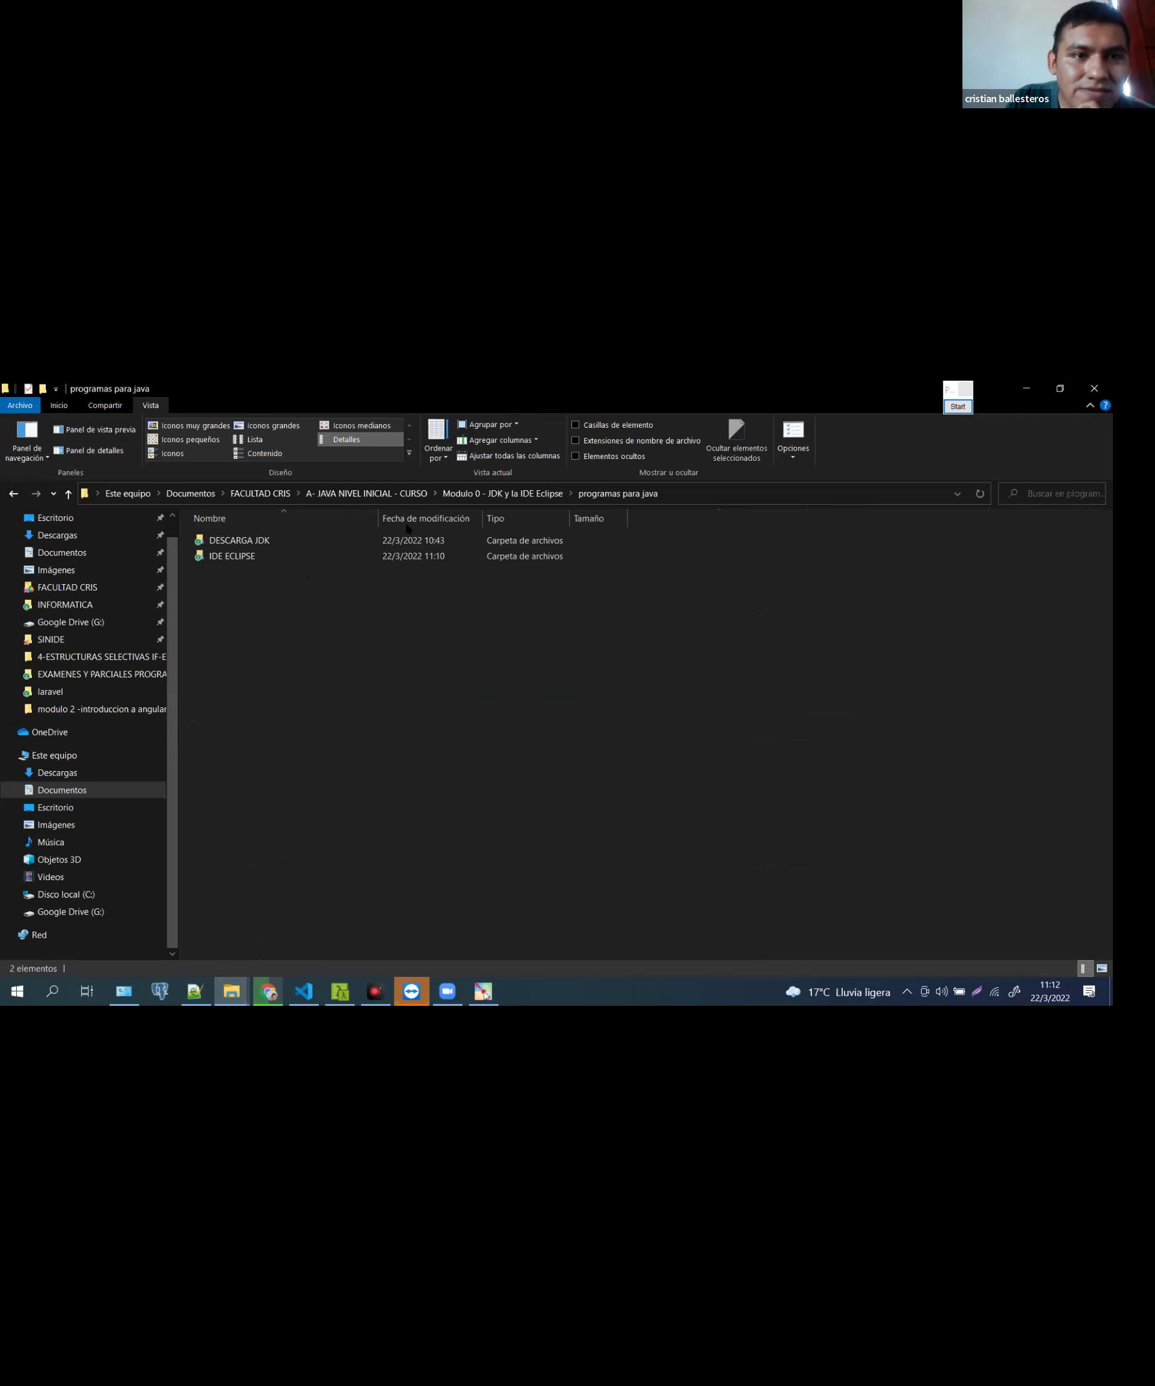
double_click(233, 556)
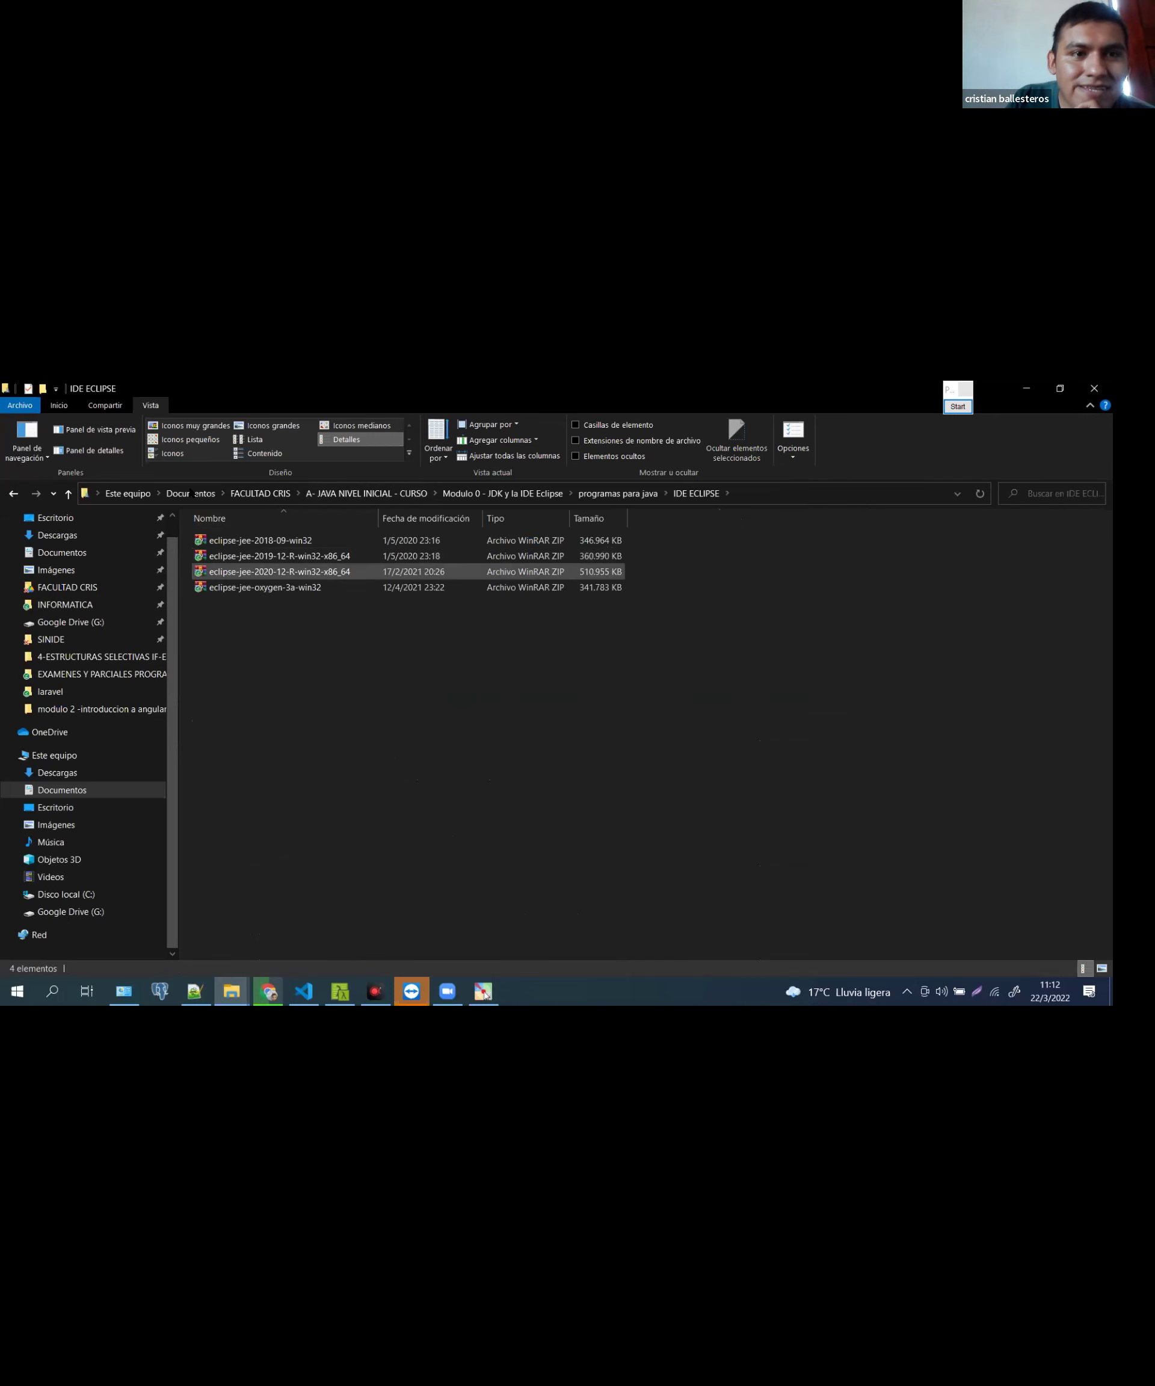
left_click(194, 426)
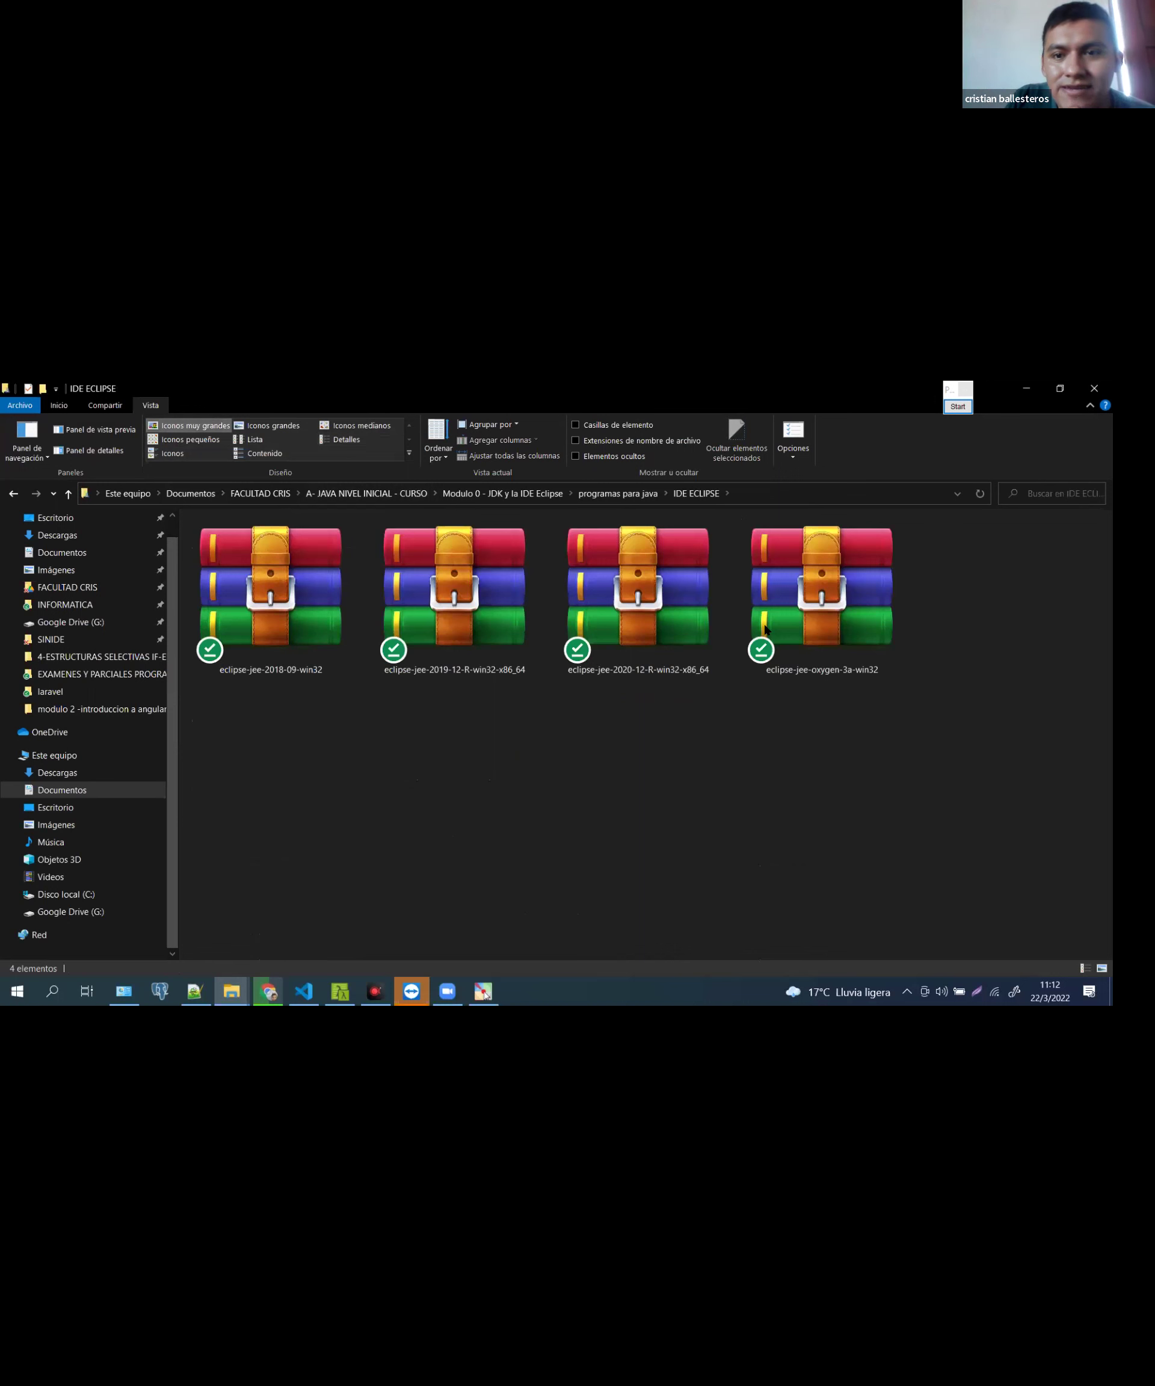
Copy the eclipse-jee-2019-12-R-win32-x86_64 zip from the IDE ECLIPSE folder into Downloads
left_click(308, 607)
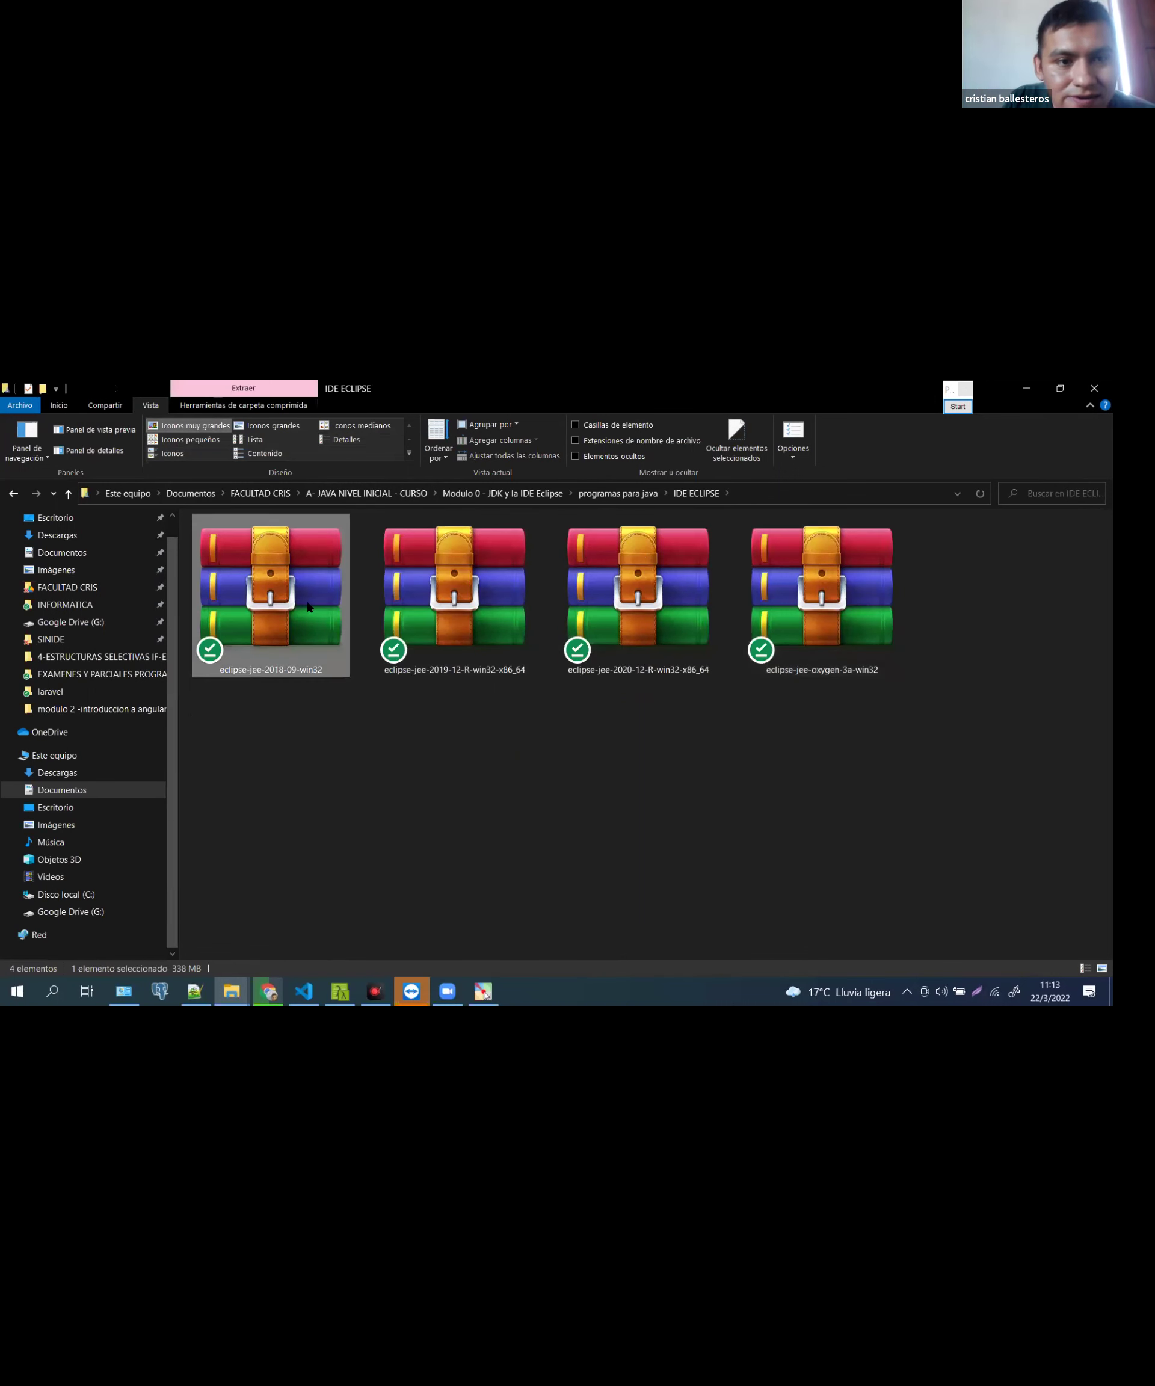
key("Right")
left_click(299, 637)
left_click(471, 640)
right_click(476, 581)
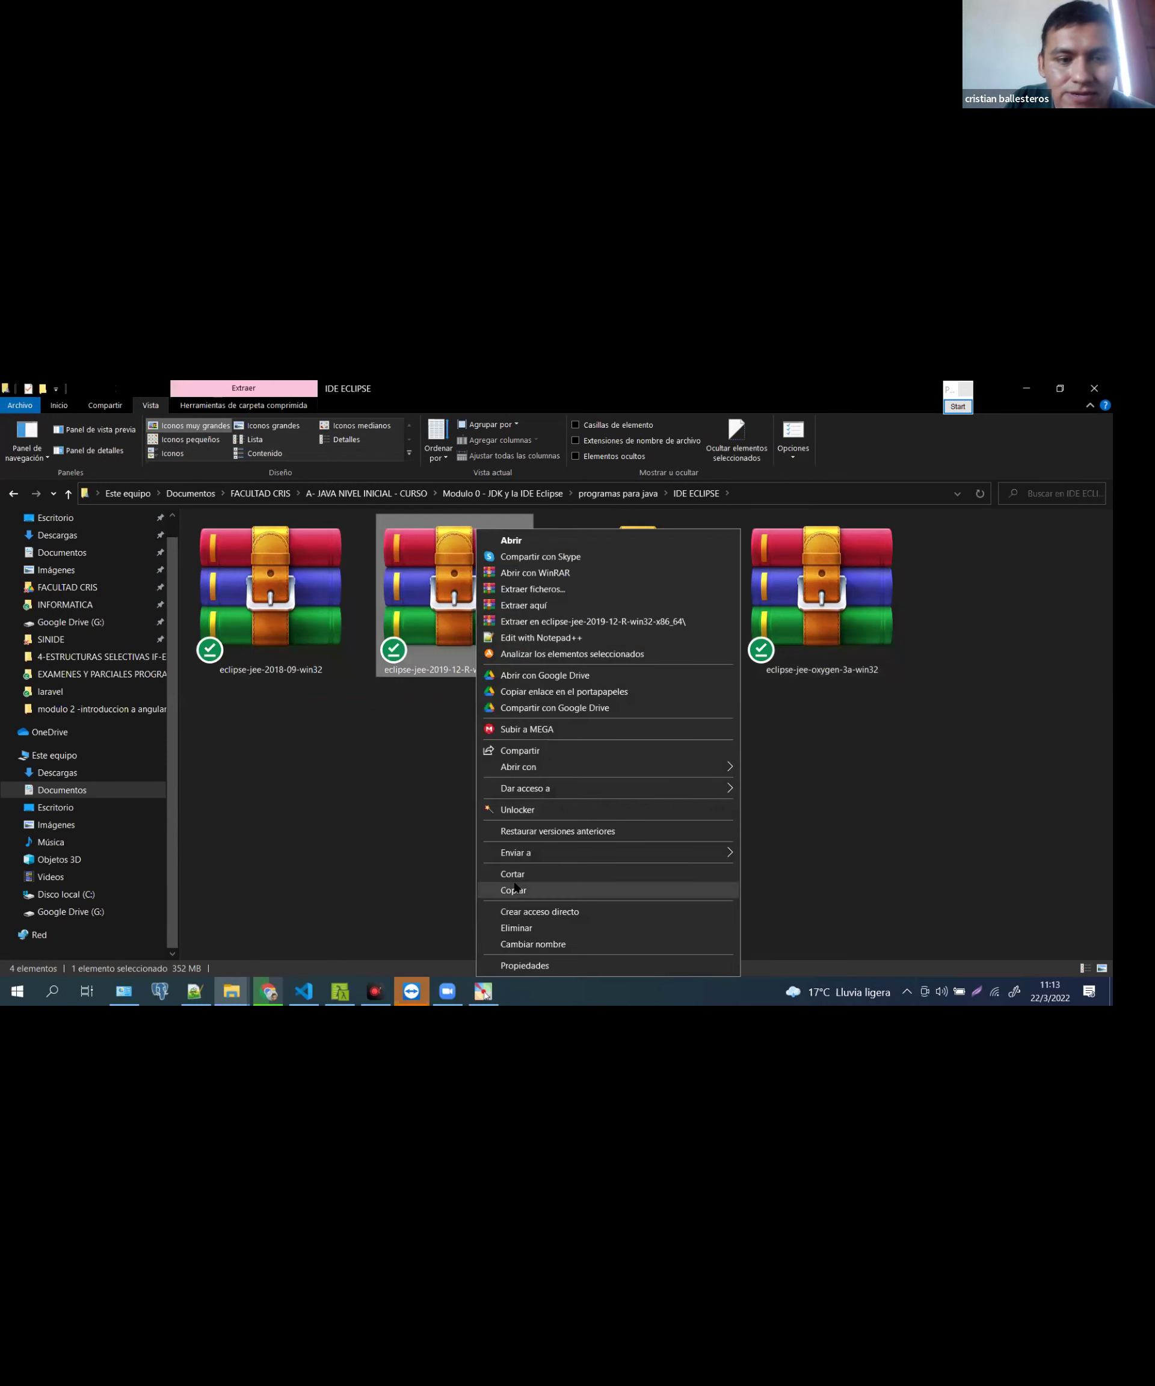
left_click(516, 888)
left_click(87, 774)
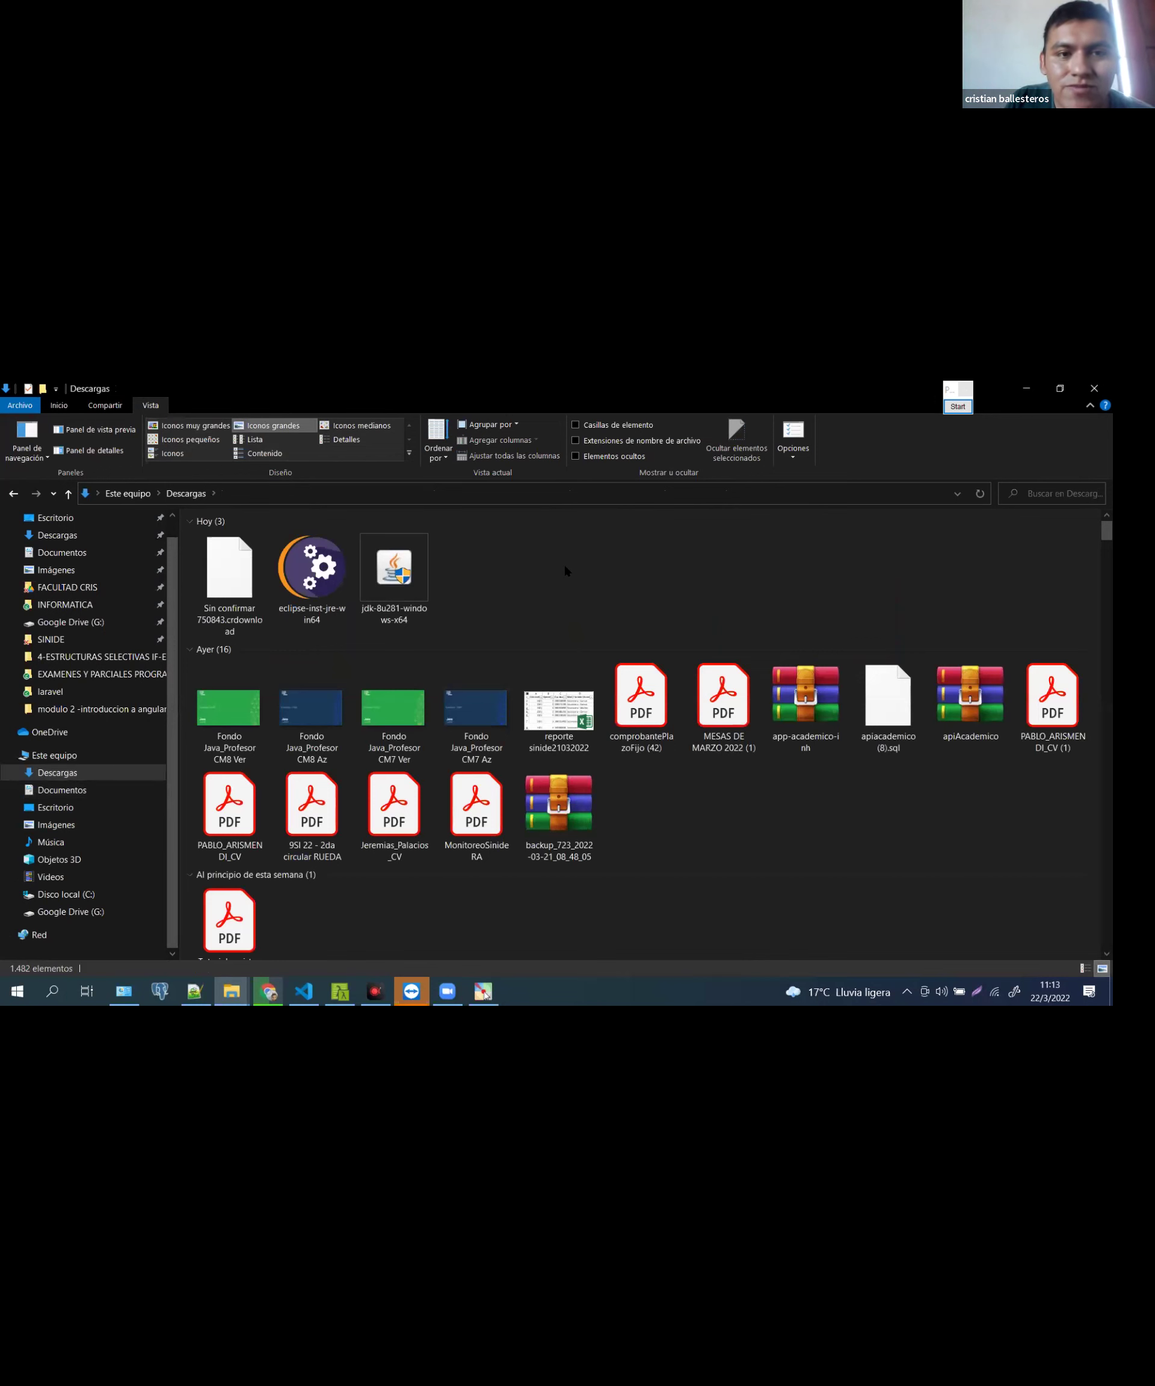
key("ctrl+v")
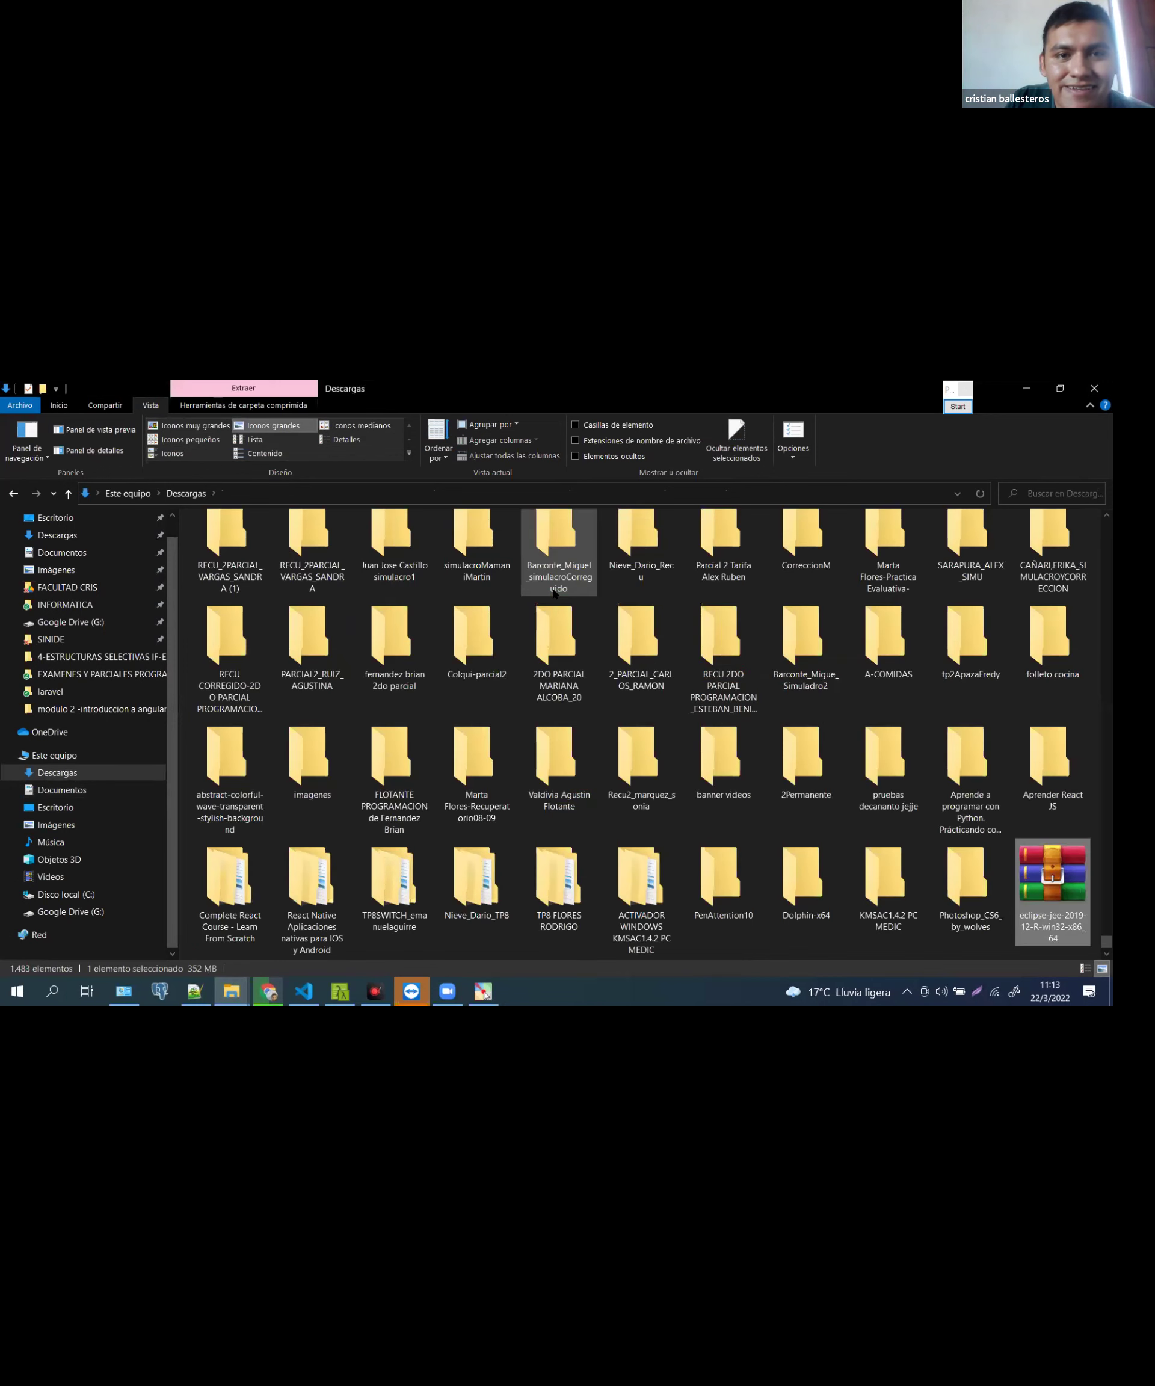
Create a new folder in Downloads, paste the eclipse-jee-2019-12 zip into it, and show it as a very large icon
scroll(553, 593, "up", 10)
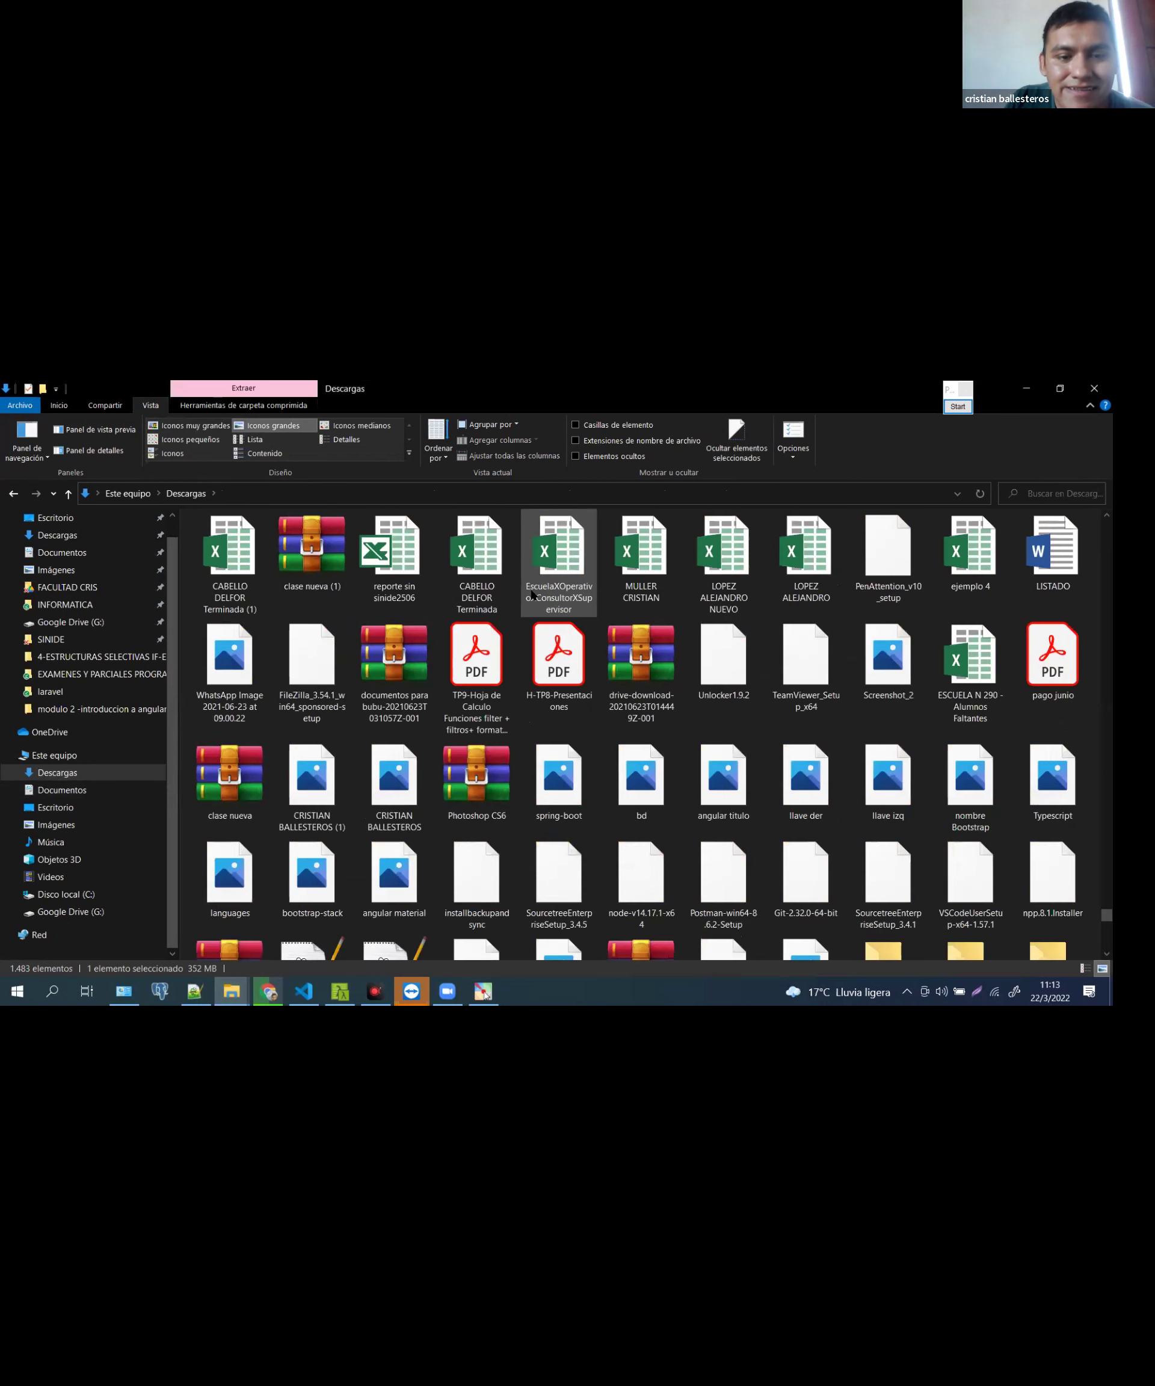
scroll(533, 595, "up", 10)
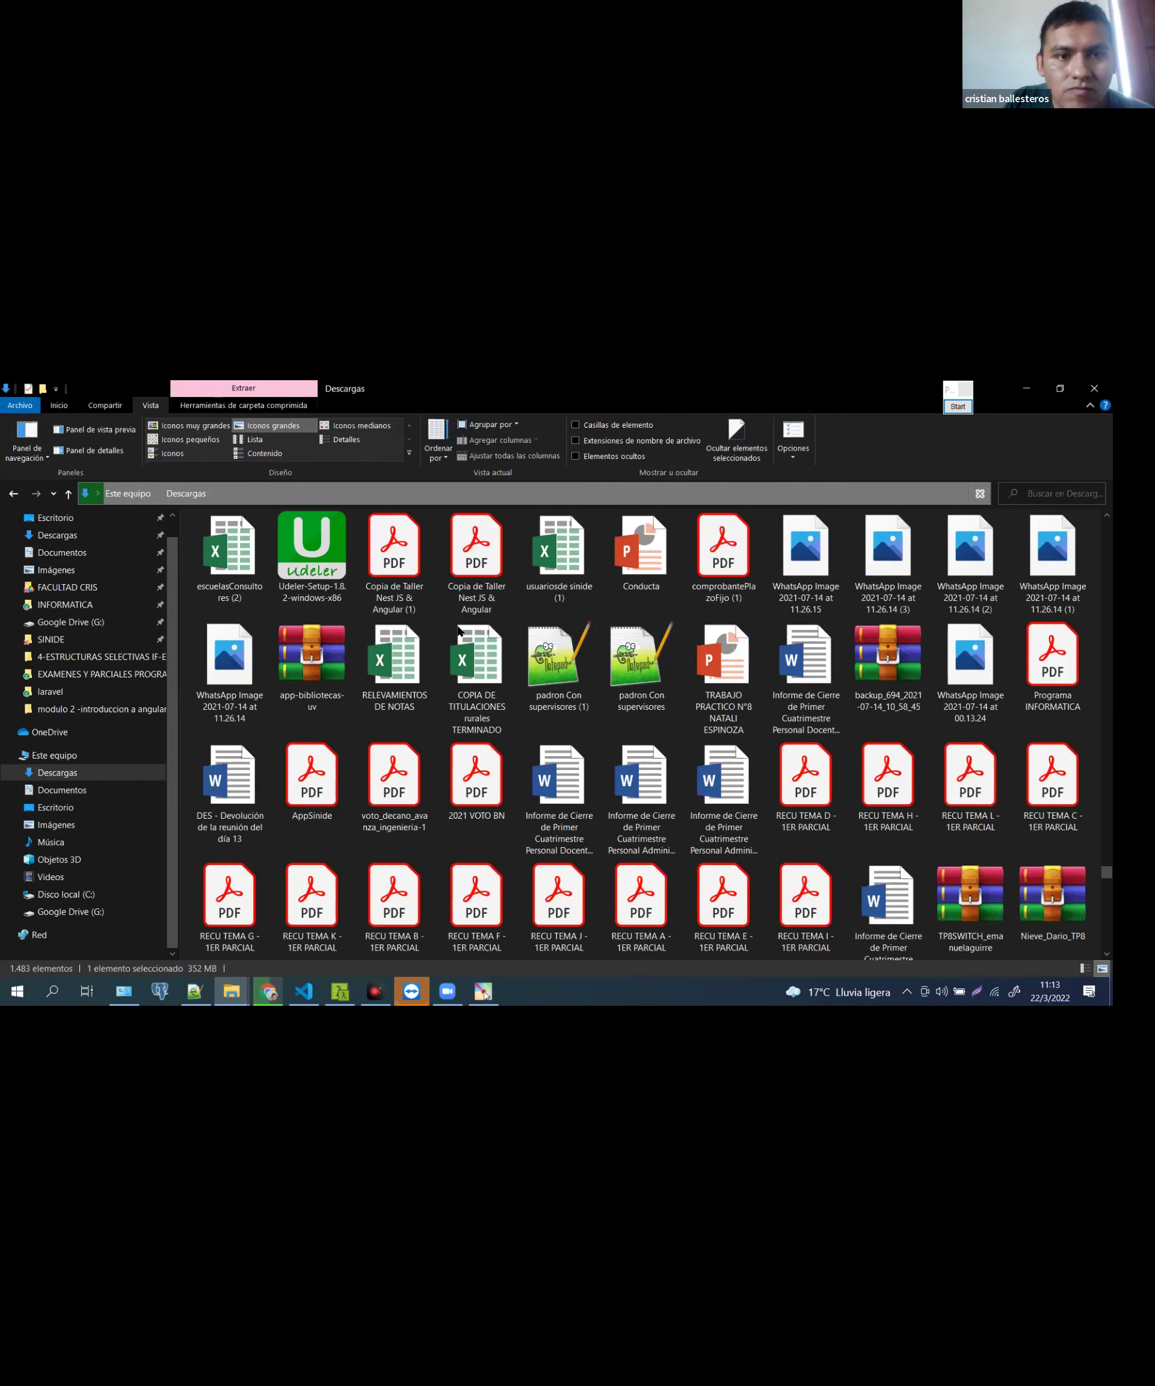
scroll(459, 631, "up", 10)
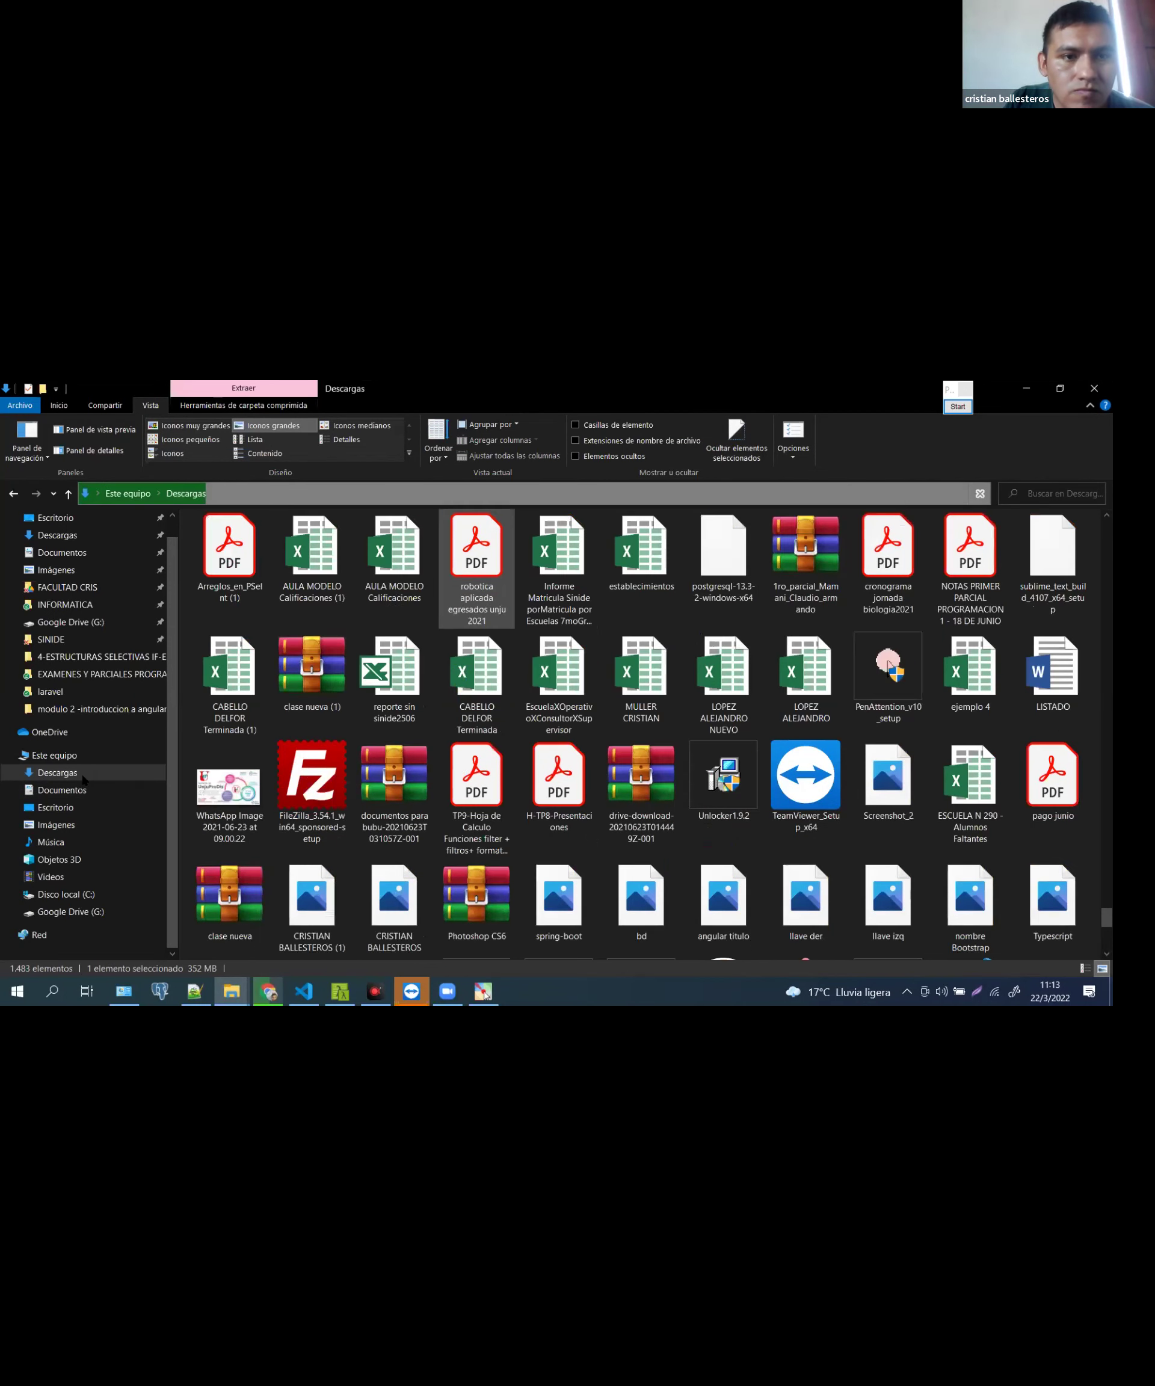
left_click(57, 773)
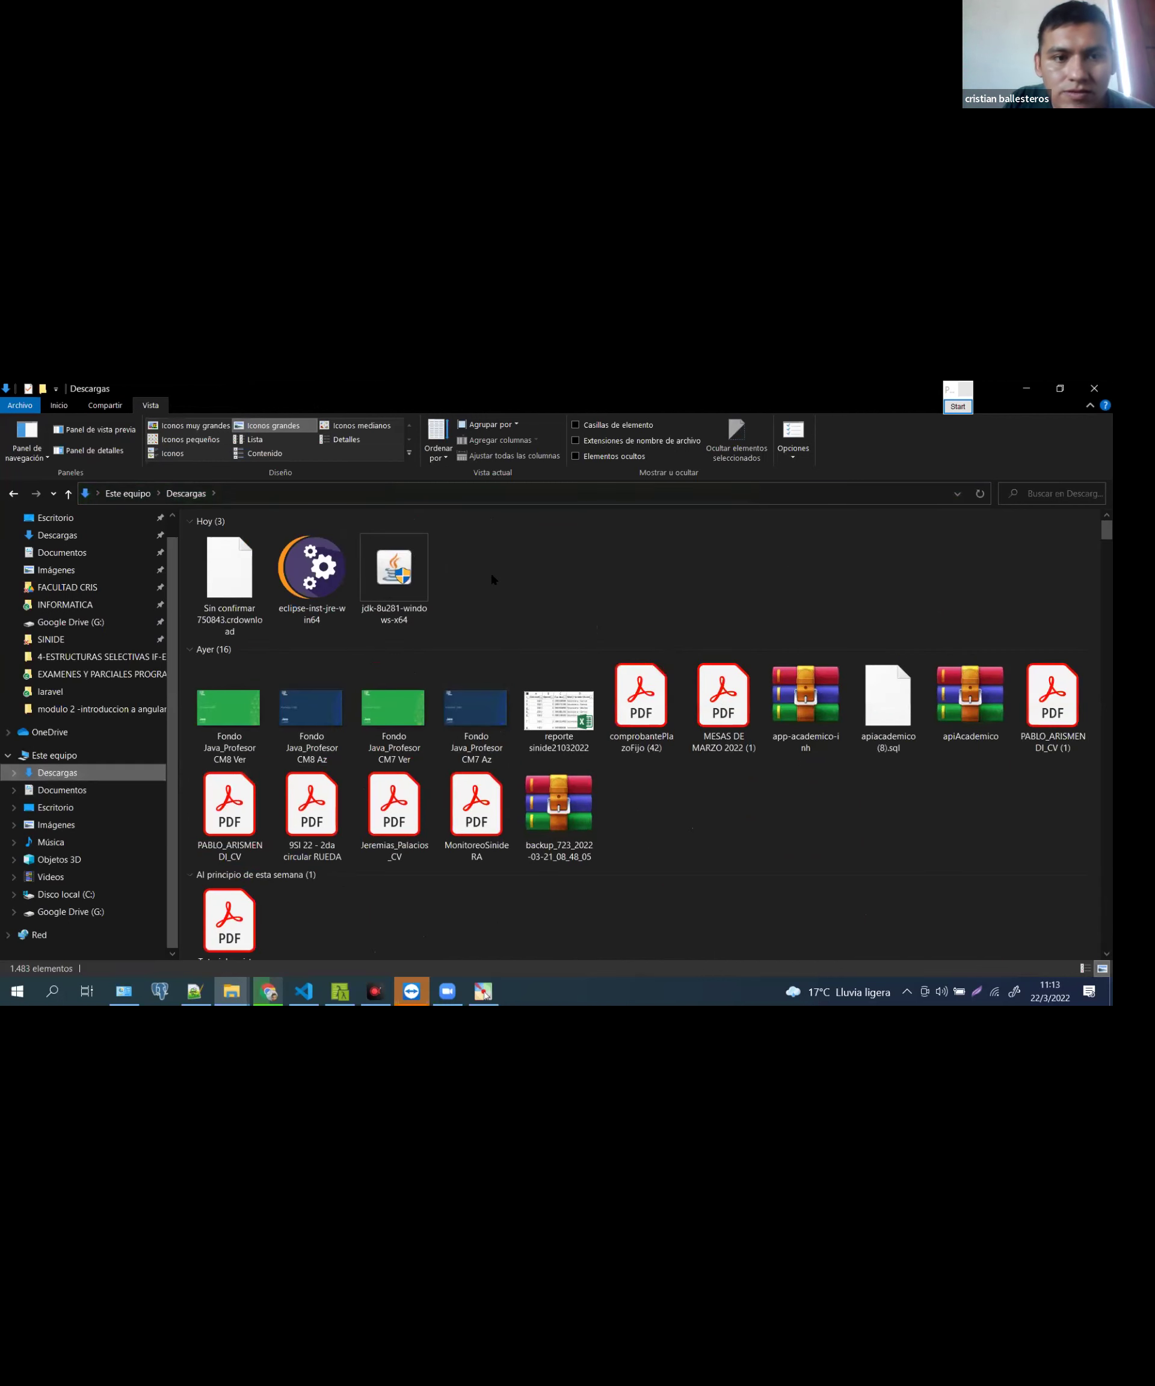
right_click(481, 554)
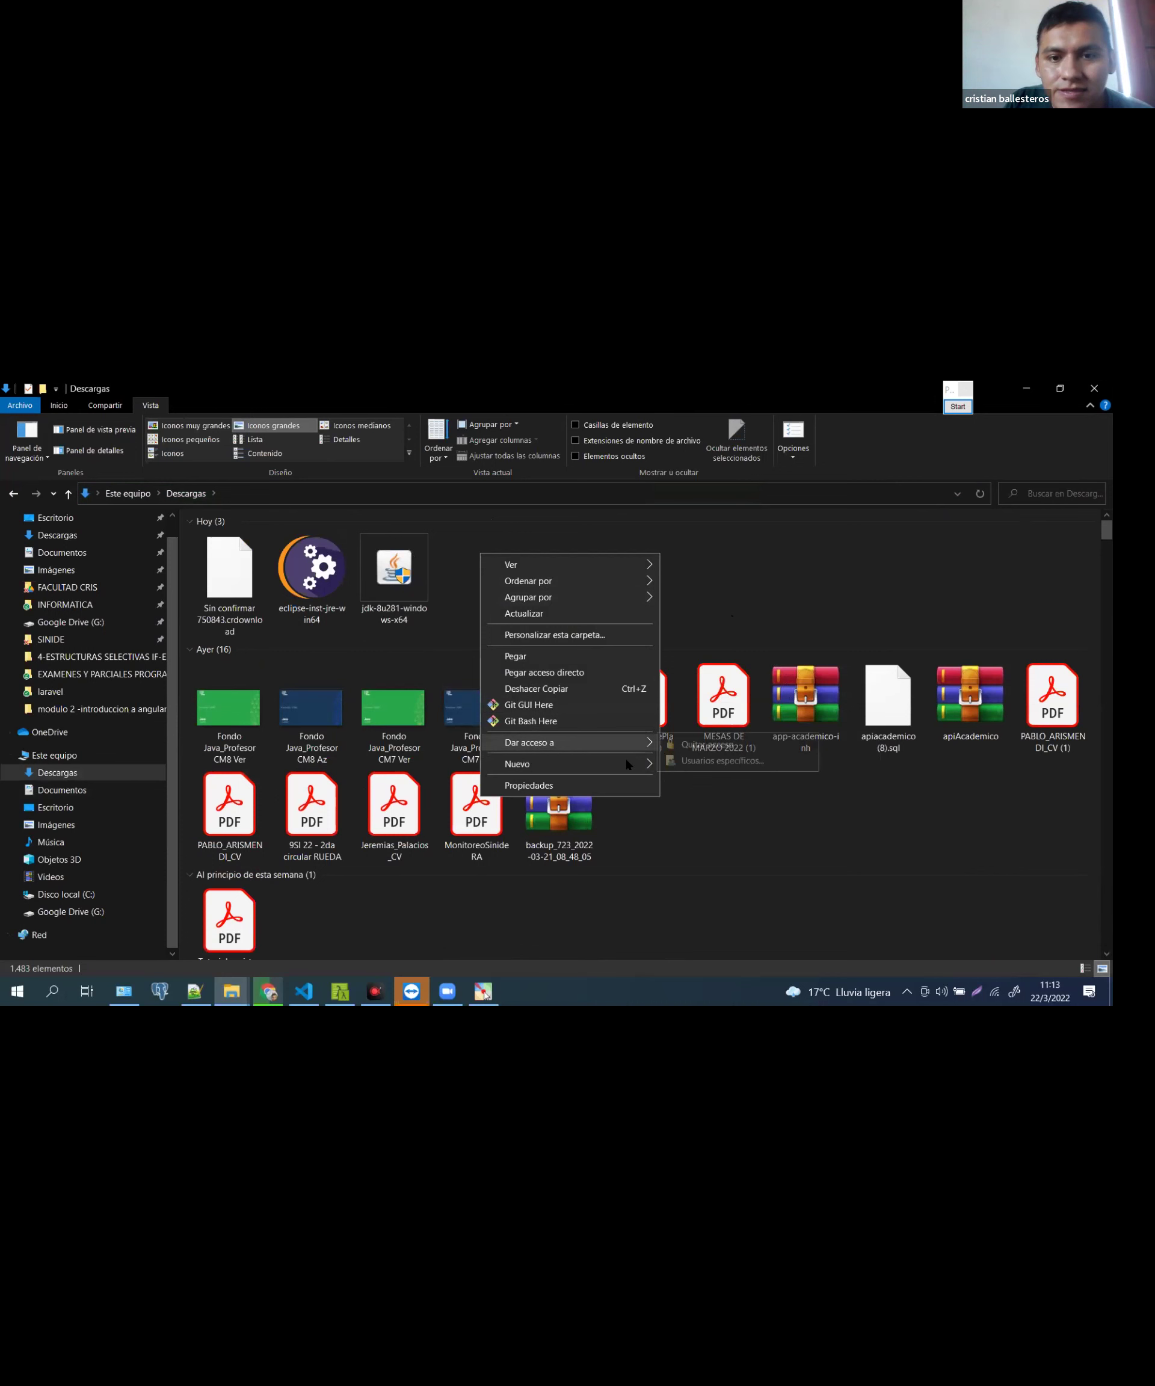
mouse_move(628, 765)
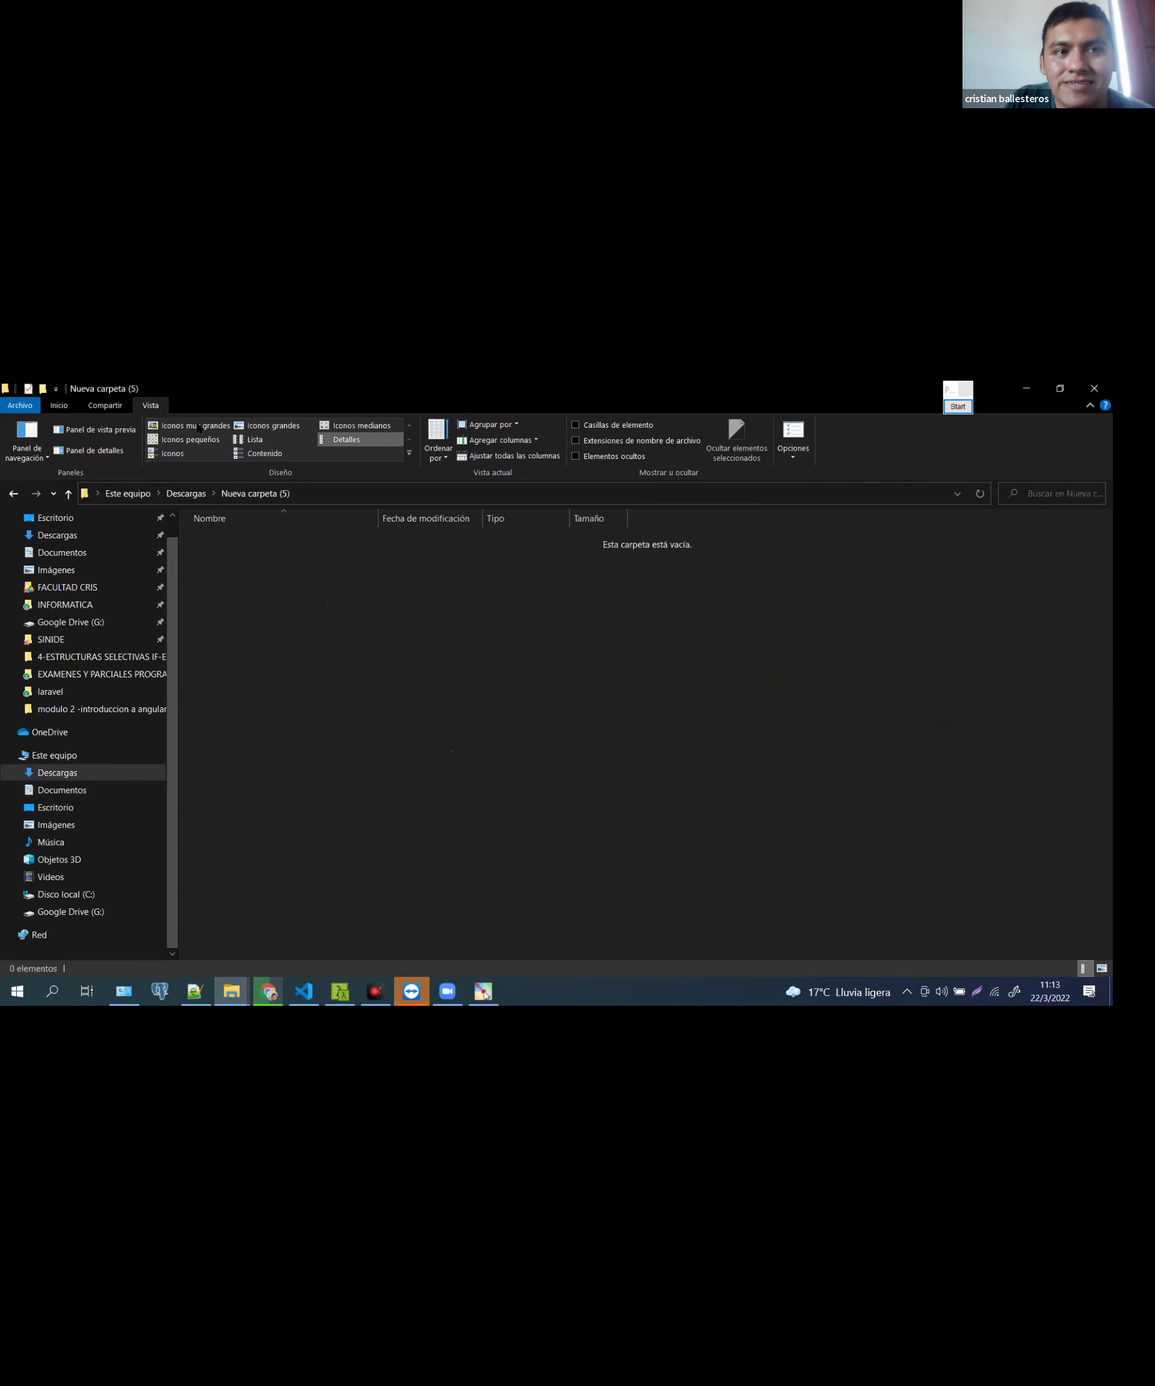
key("ctrl+v")
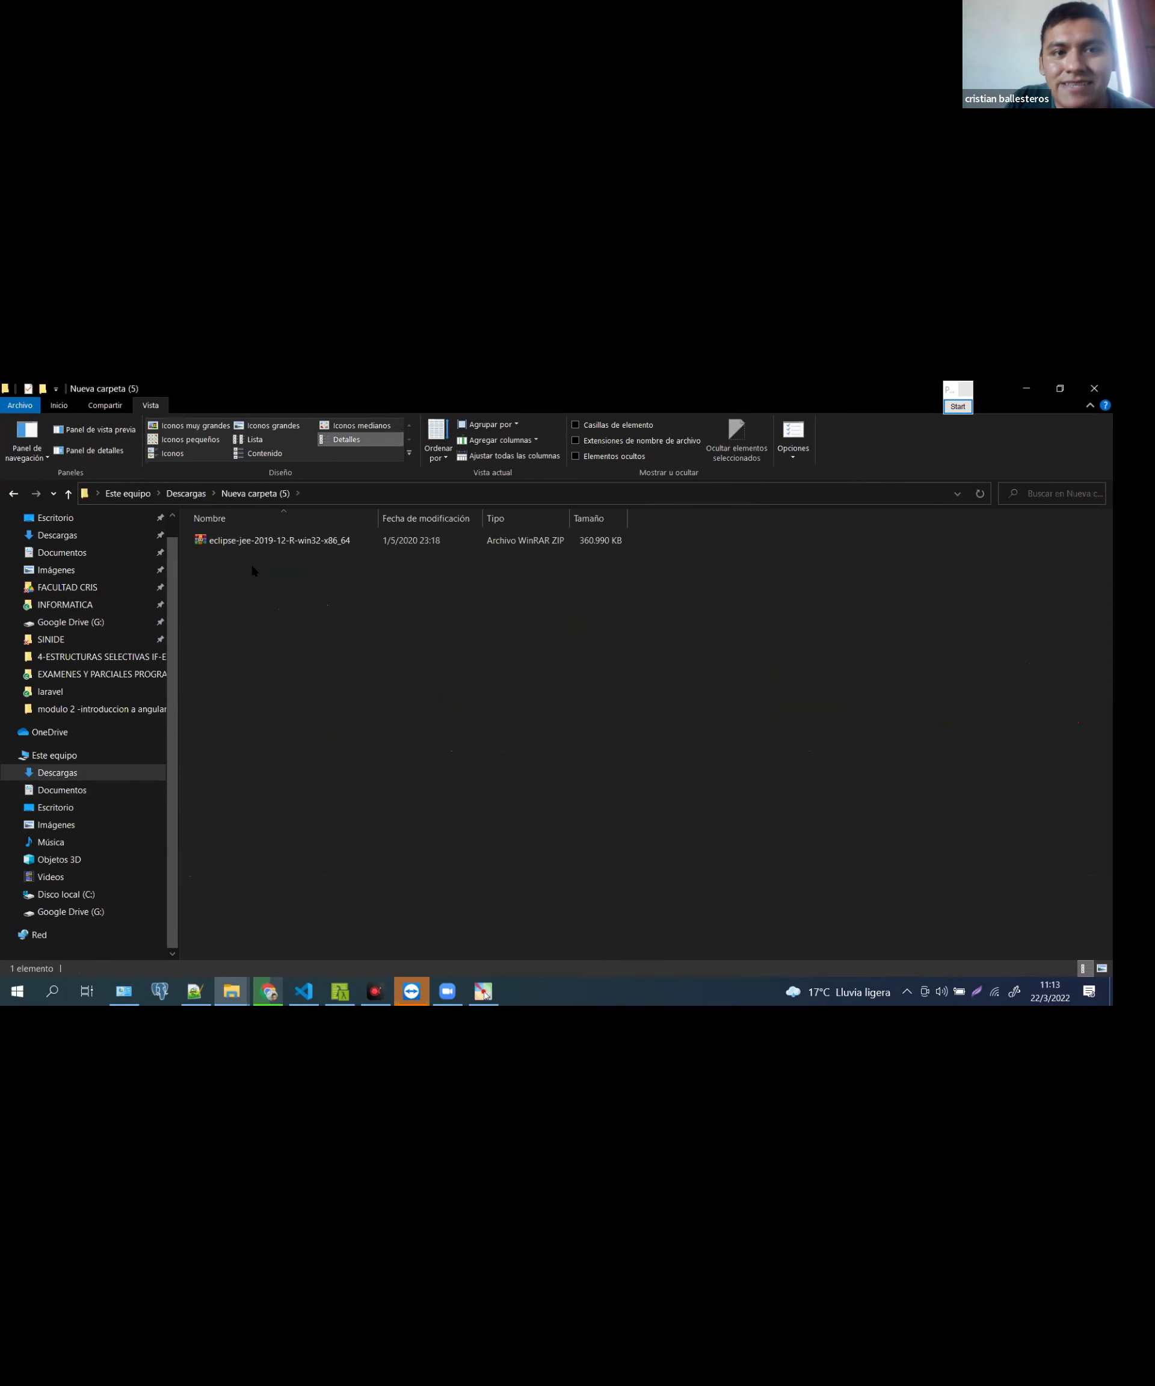
key("ctrl+shift+1")
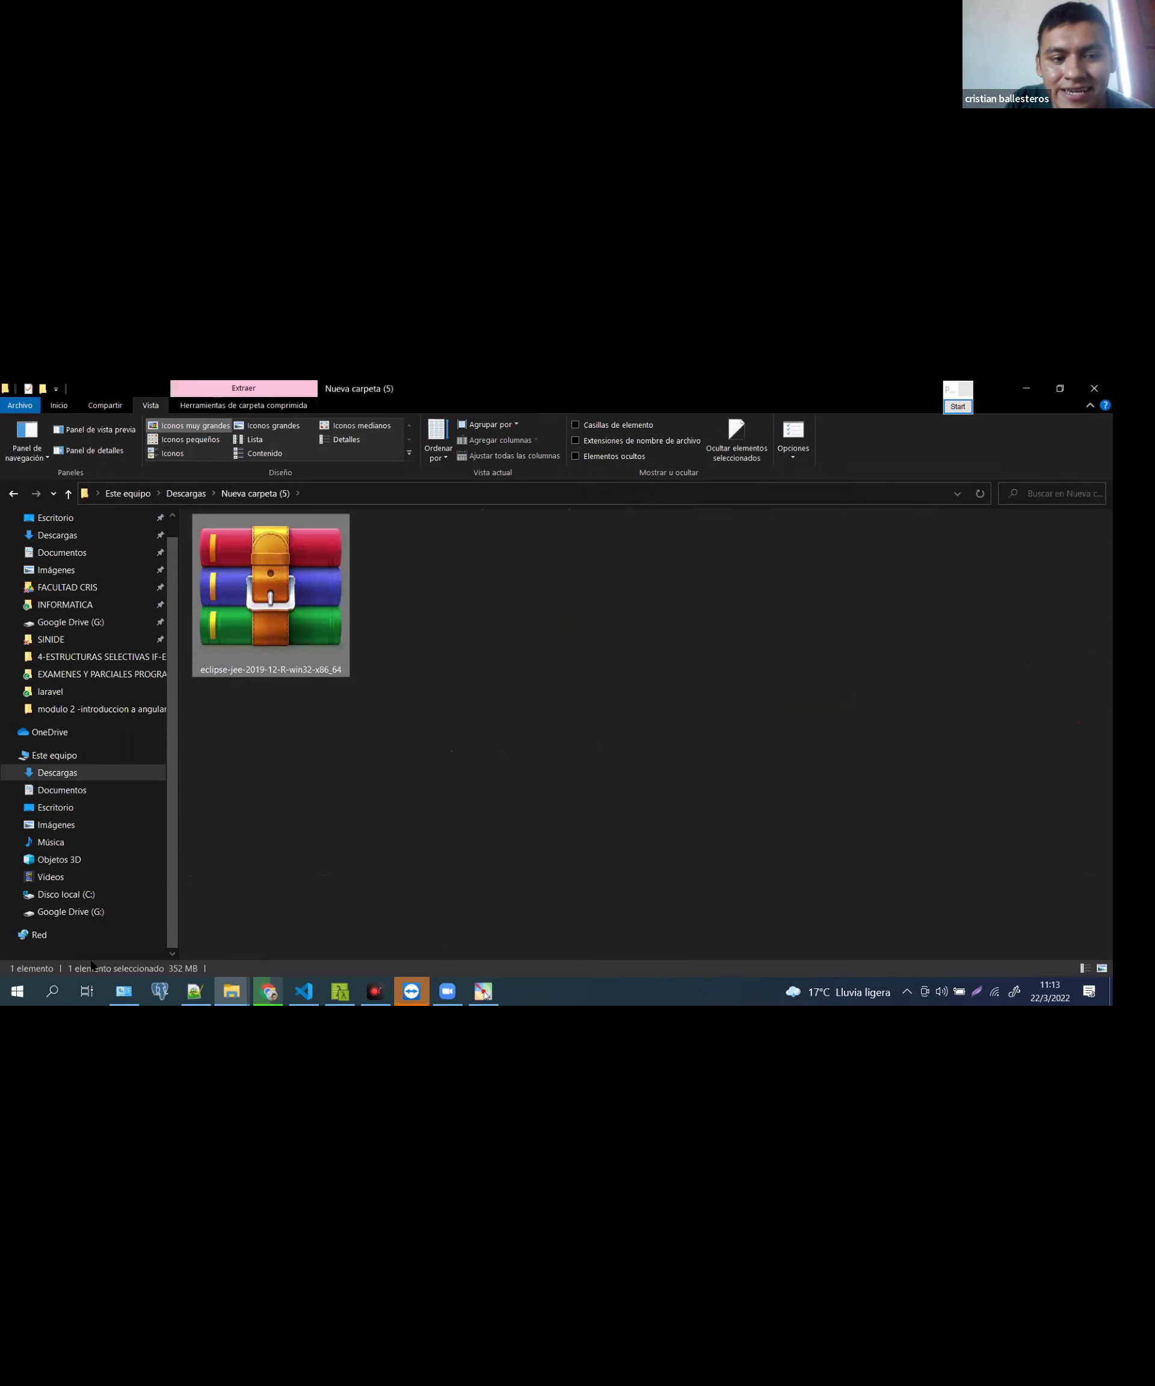
Examine the file size of the eclipse-jee-2019-12 zip in its properties and close them
key("alt+Tab")
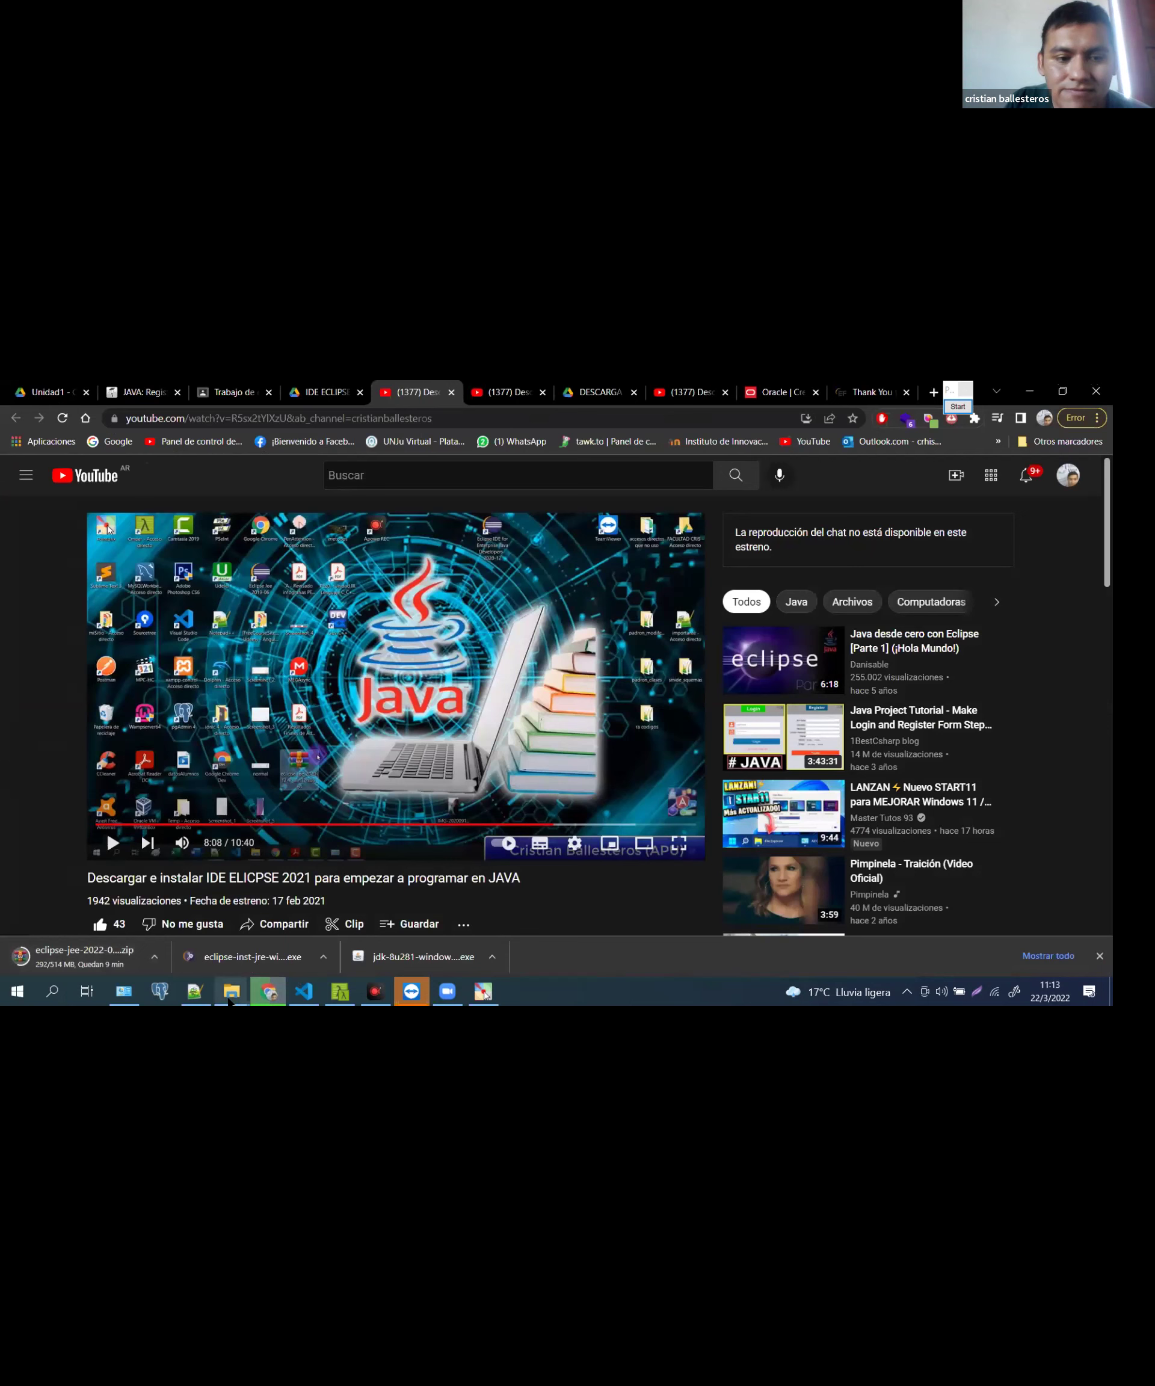
key("super+4")
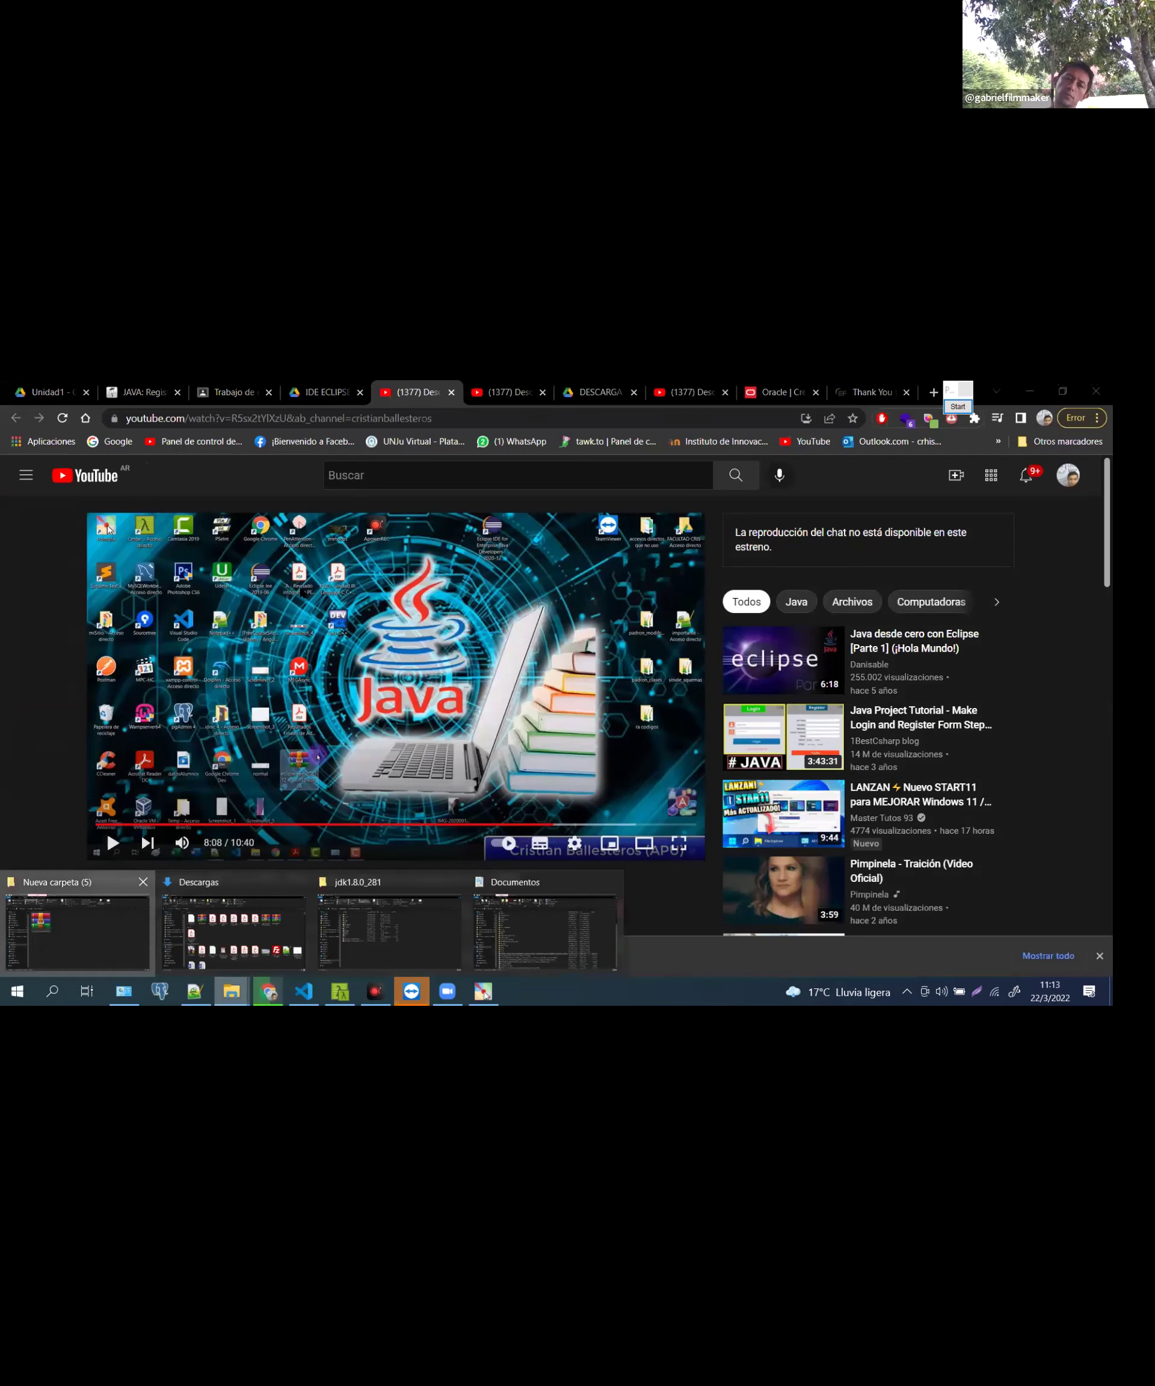
right_click(296, 600)
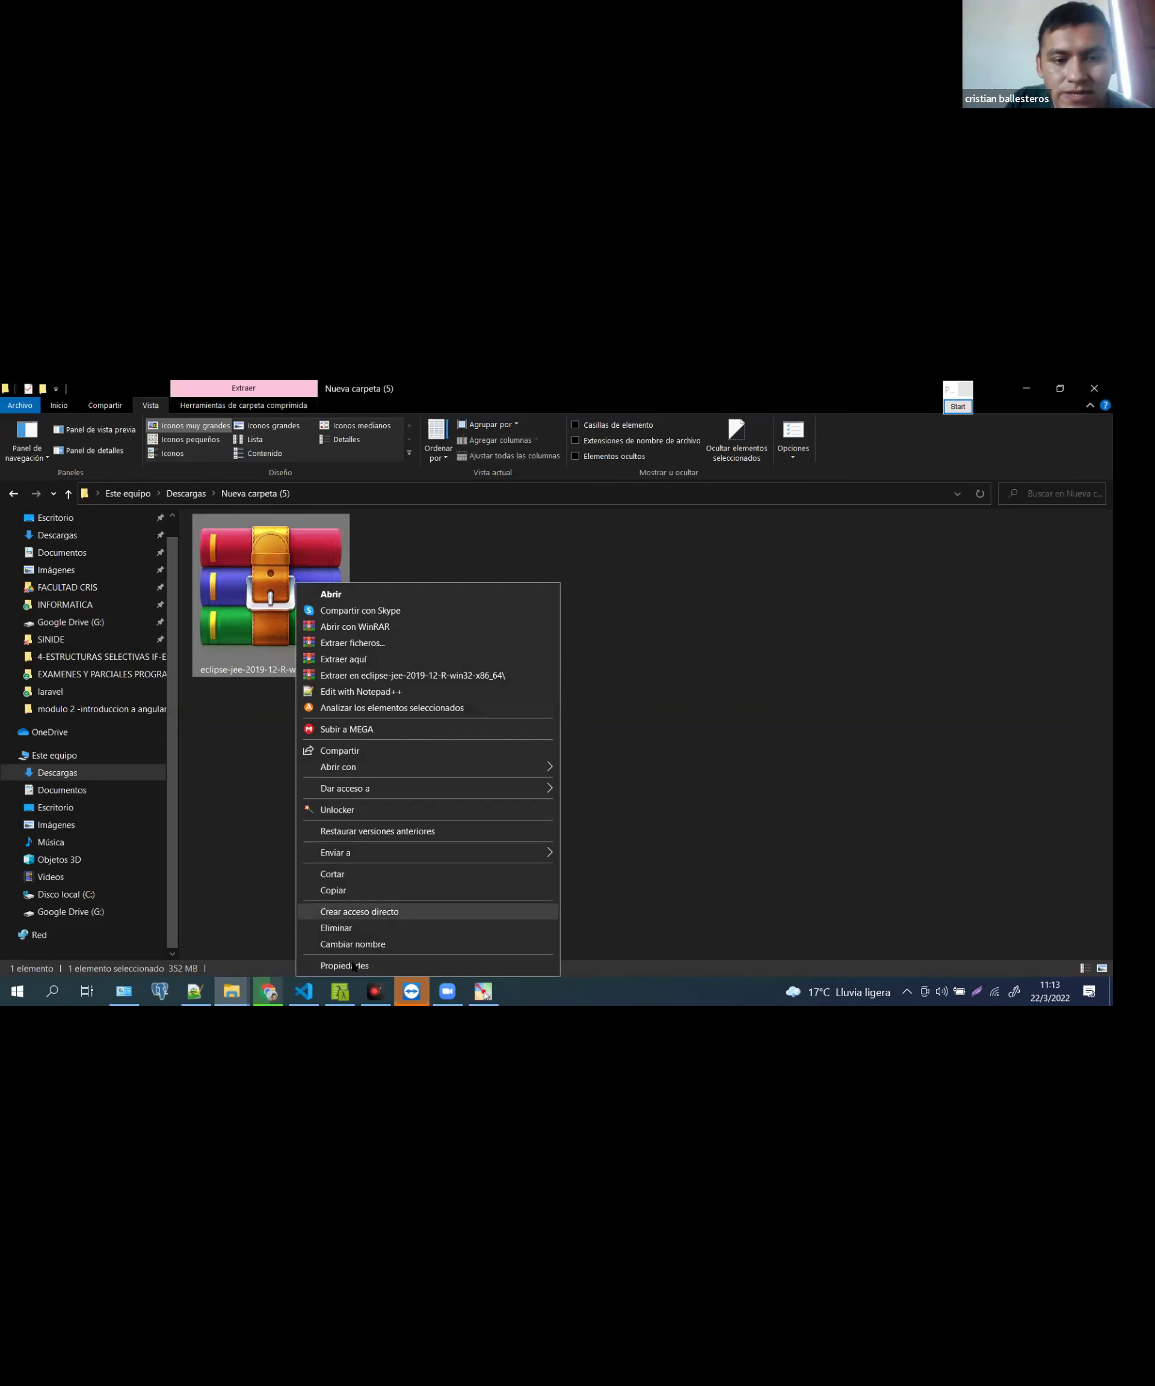
key("r")
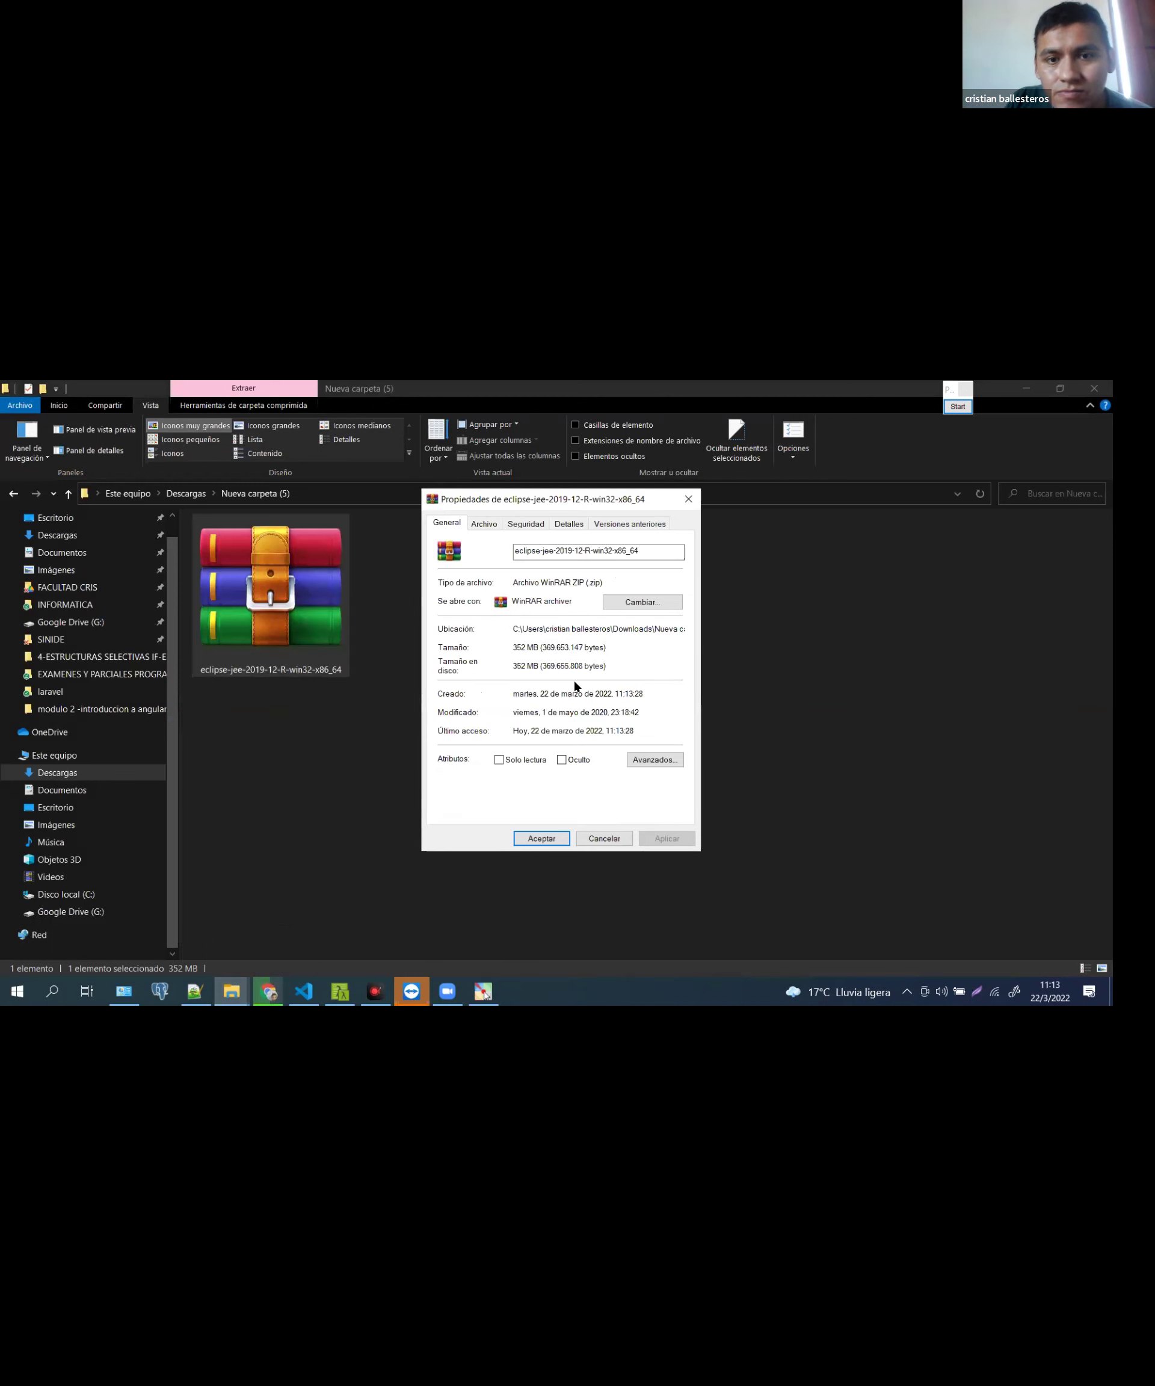
mouse_move(515, 647)
left_mouse_down()
mouse_move(547, 647)
mouse_move(536, 648)
left_mouse_up()
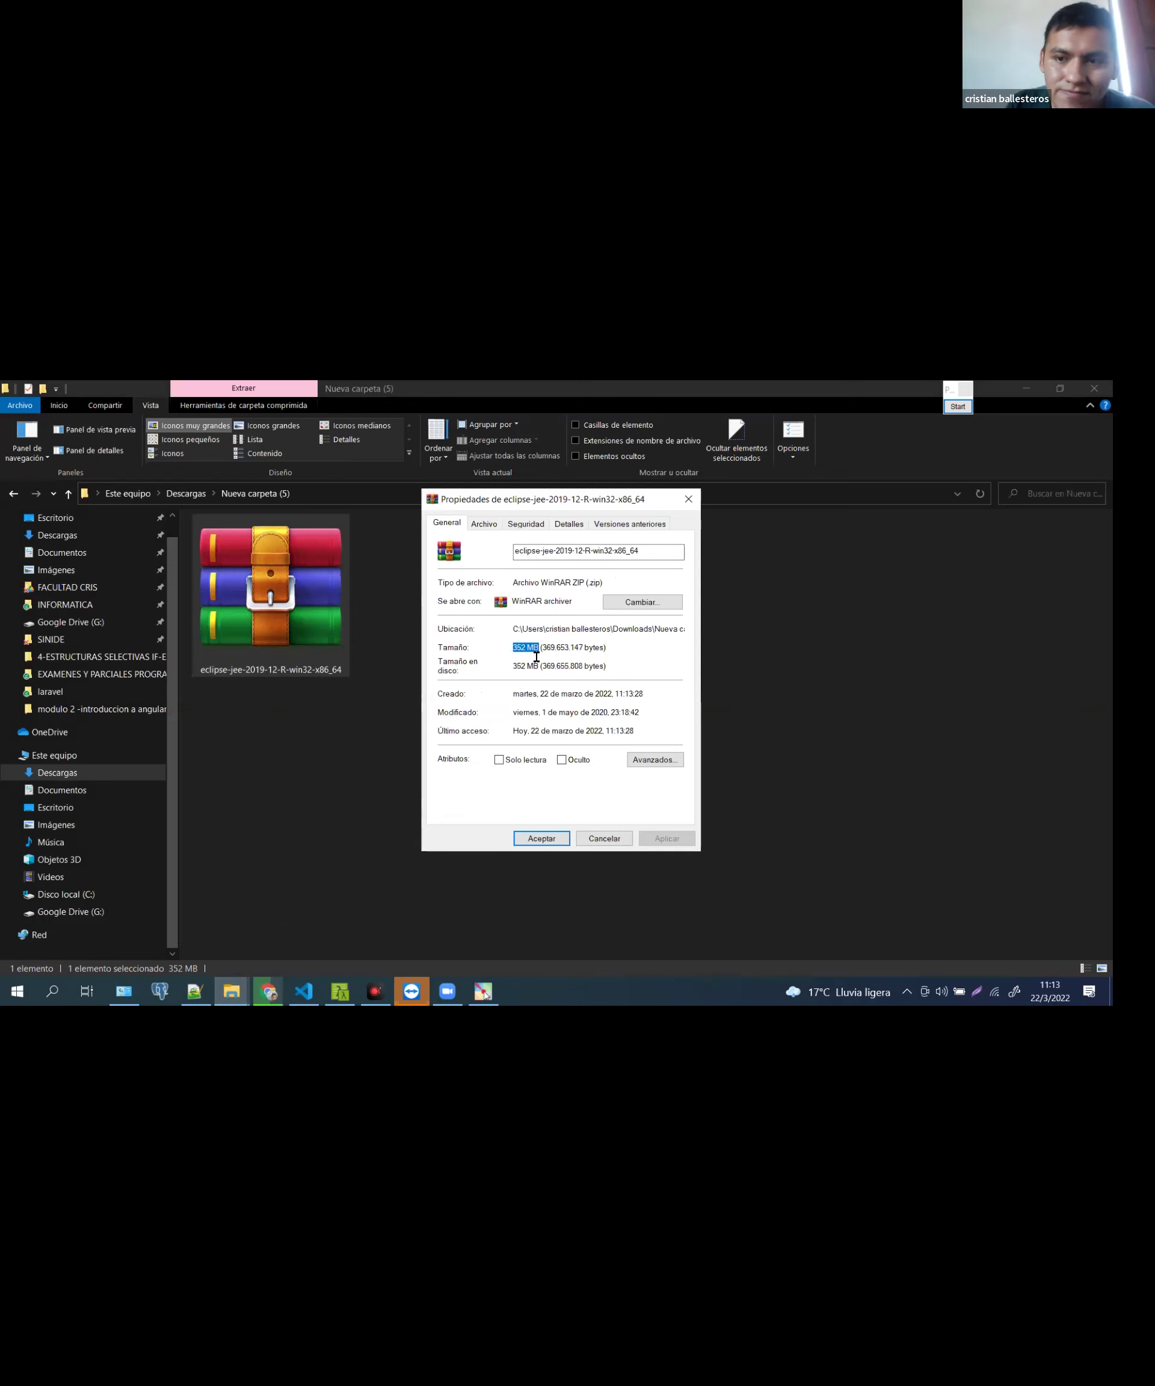
left_click(689, 499)
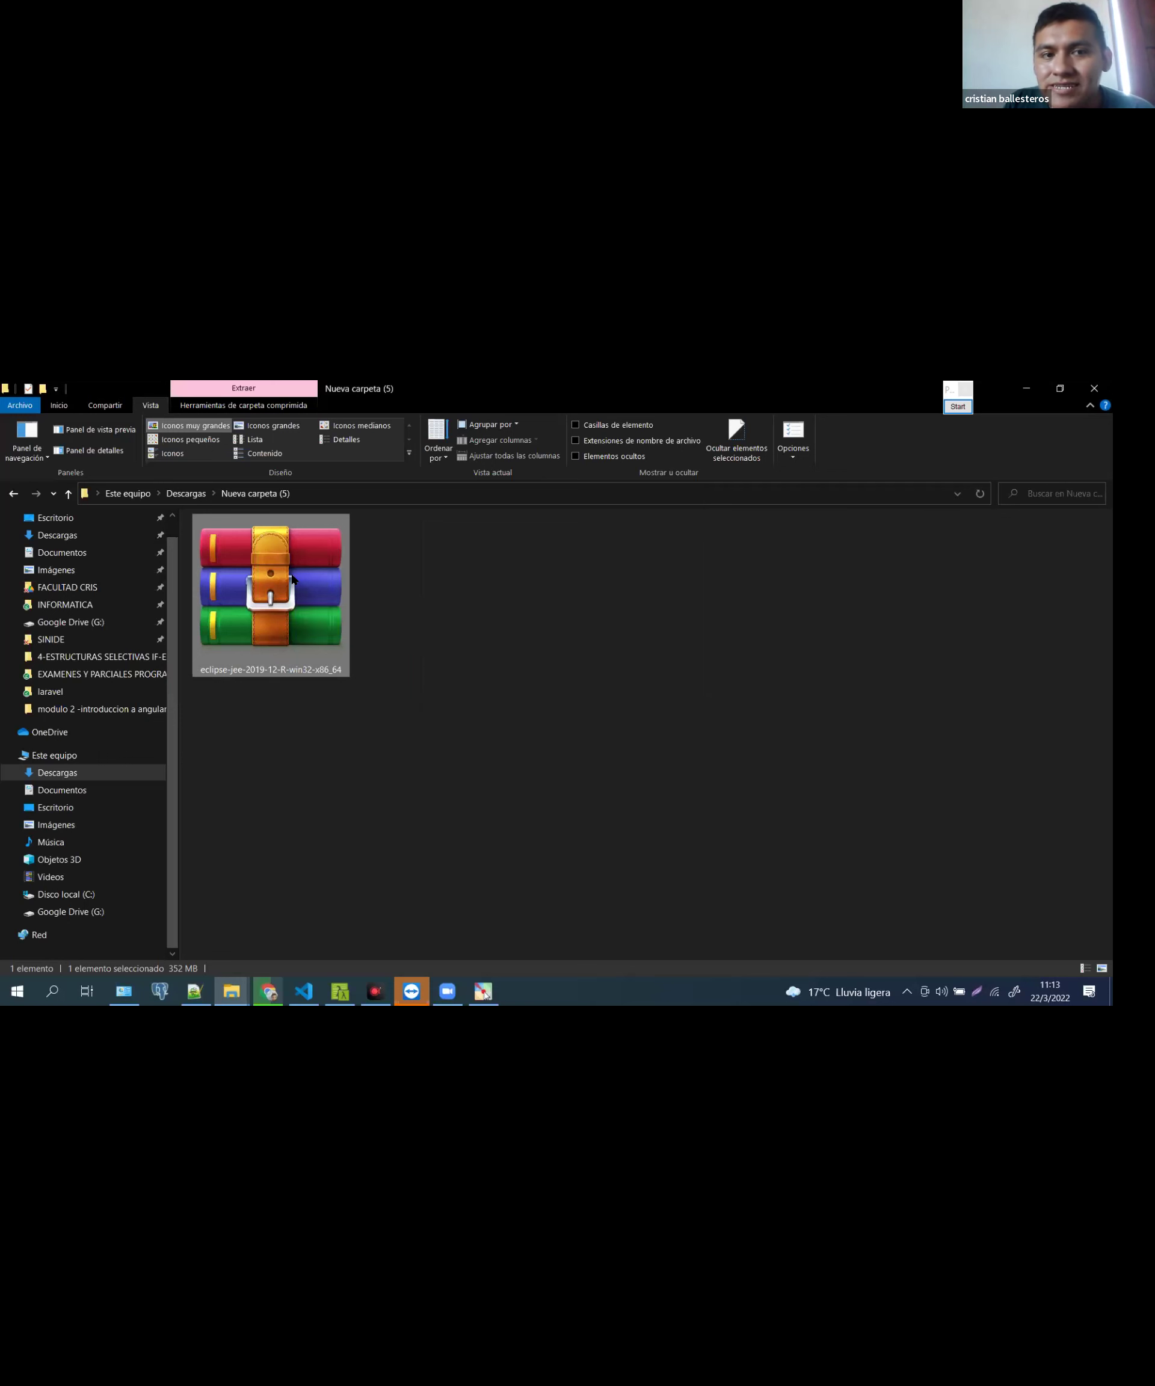
Cut the eclipse-jee-2019-12 zip, then create a folder named "elipse ide" in Documents and open it
right_click(293, 577)
left_click(330, 865)
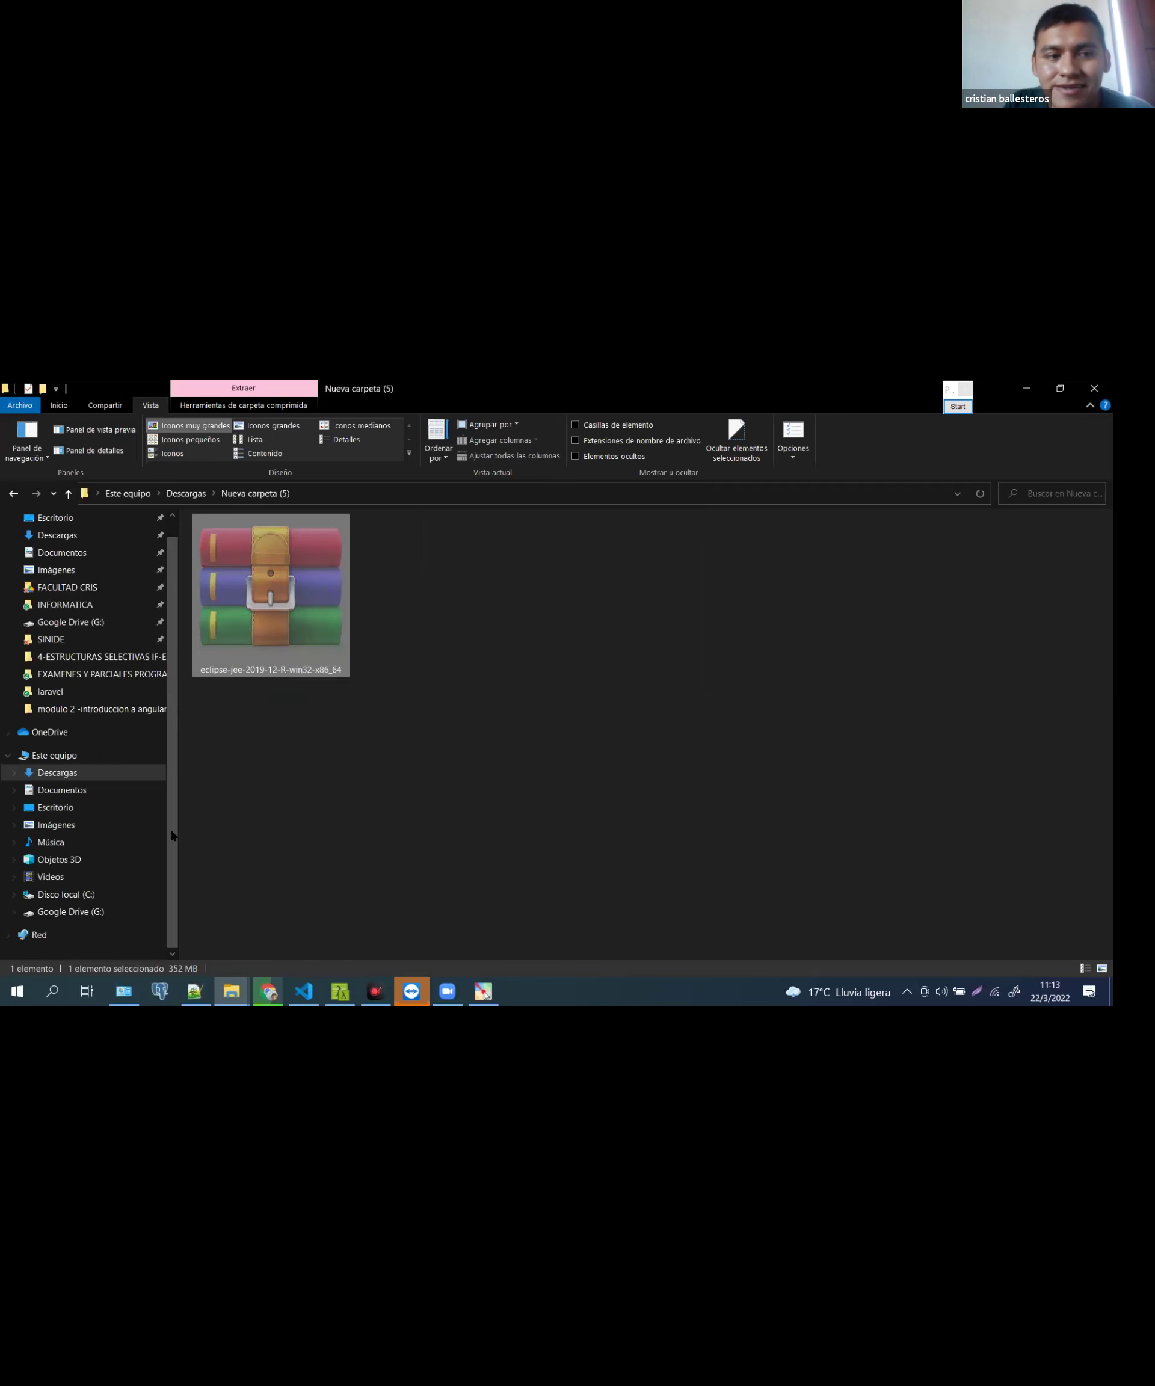
left_click(94, 791)
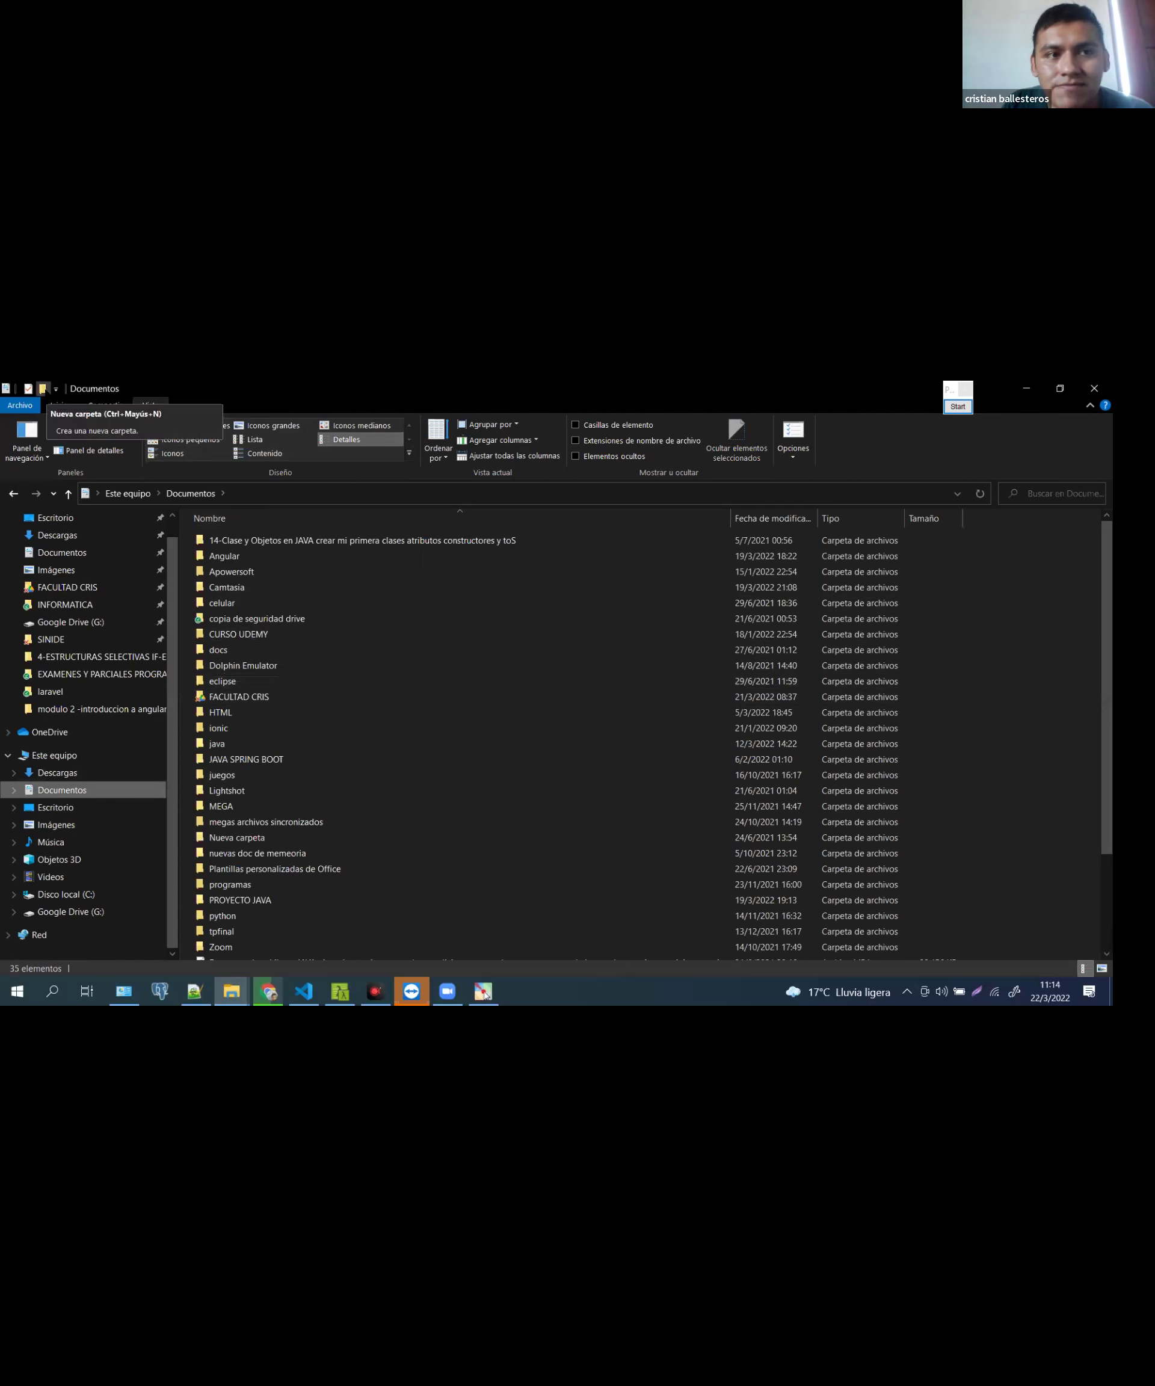
left_click(42, 389)
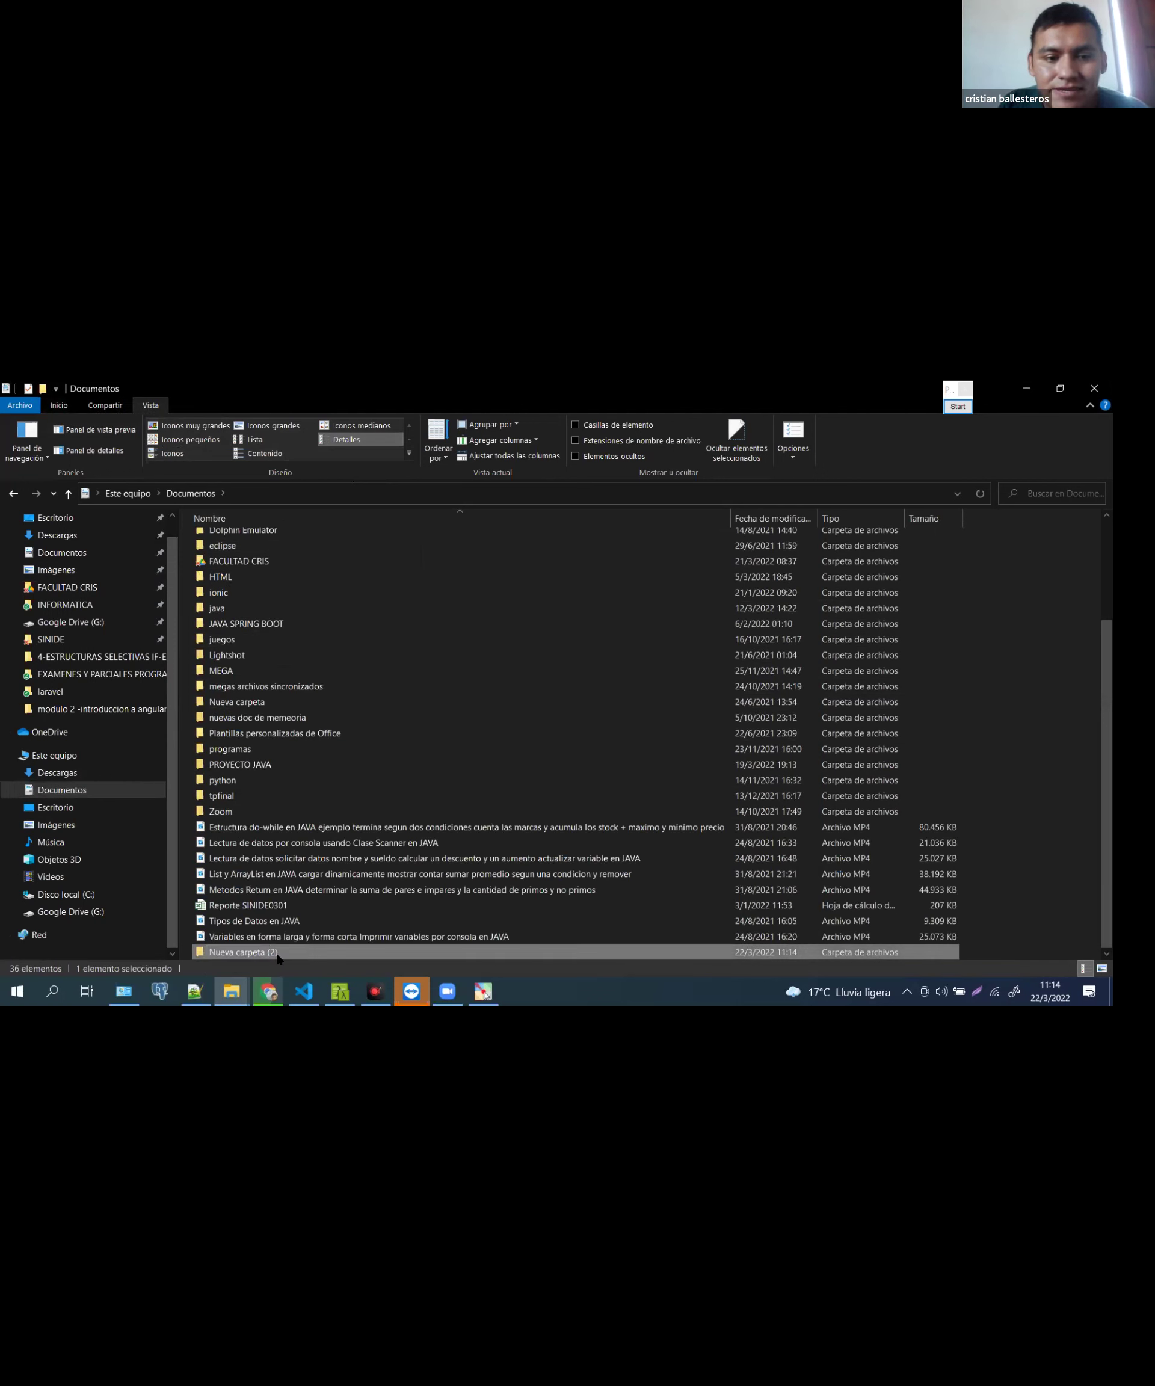
type("e")
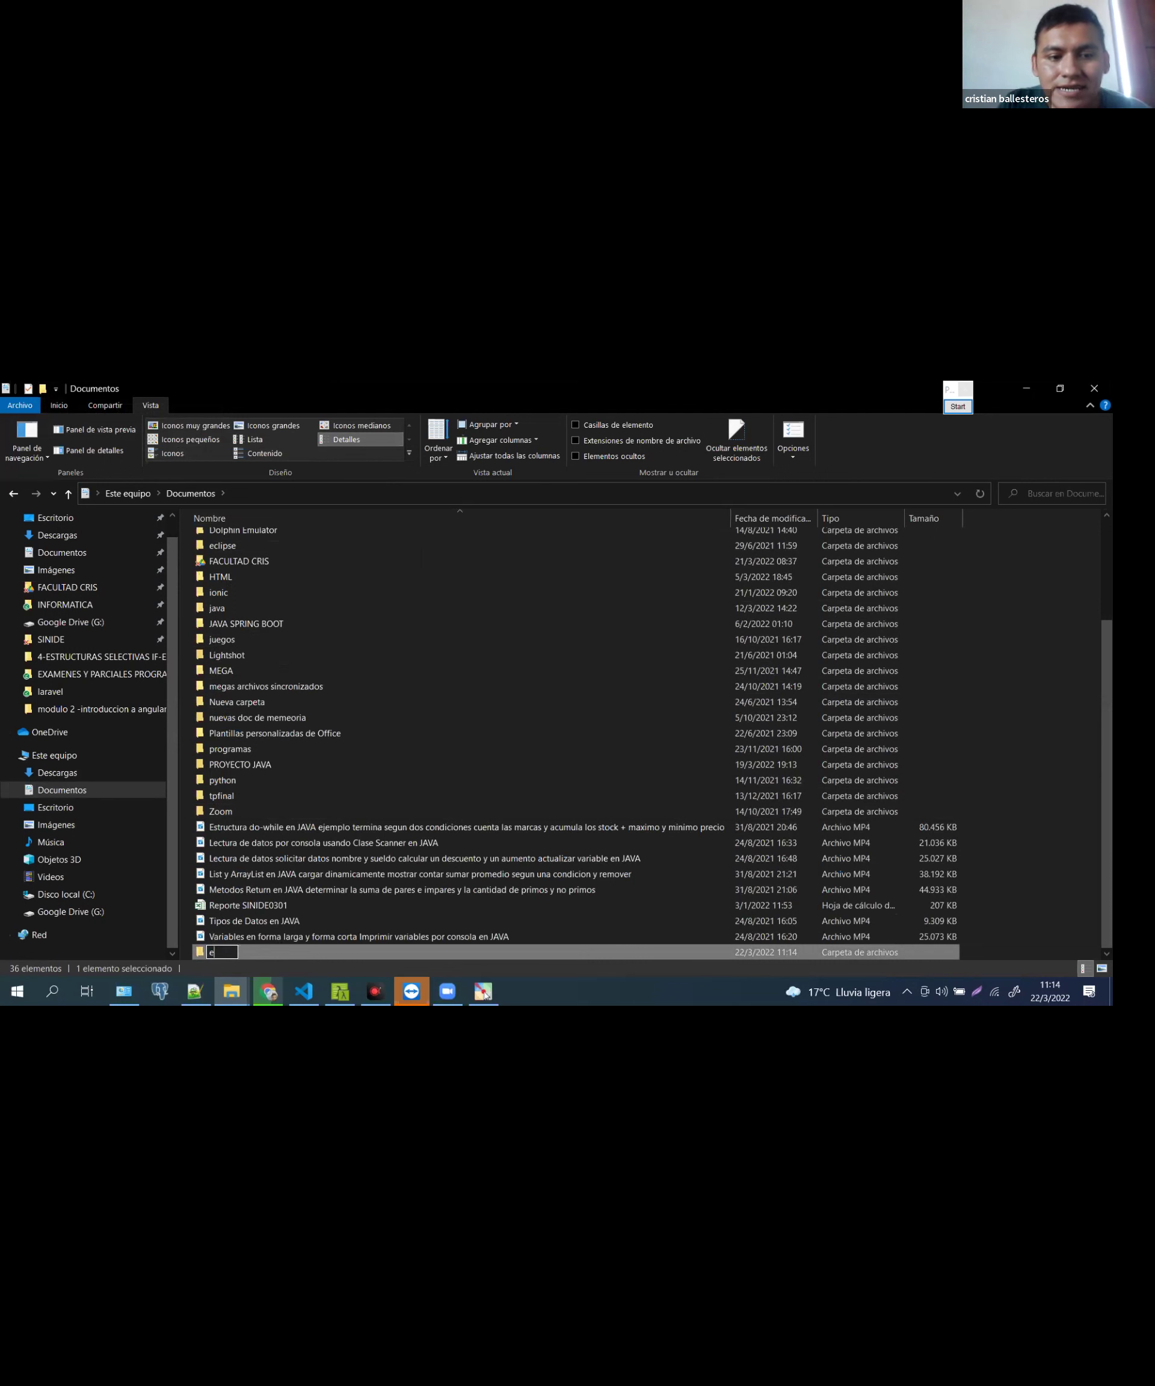
type("lipse ide")
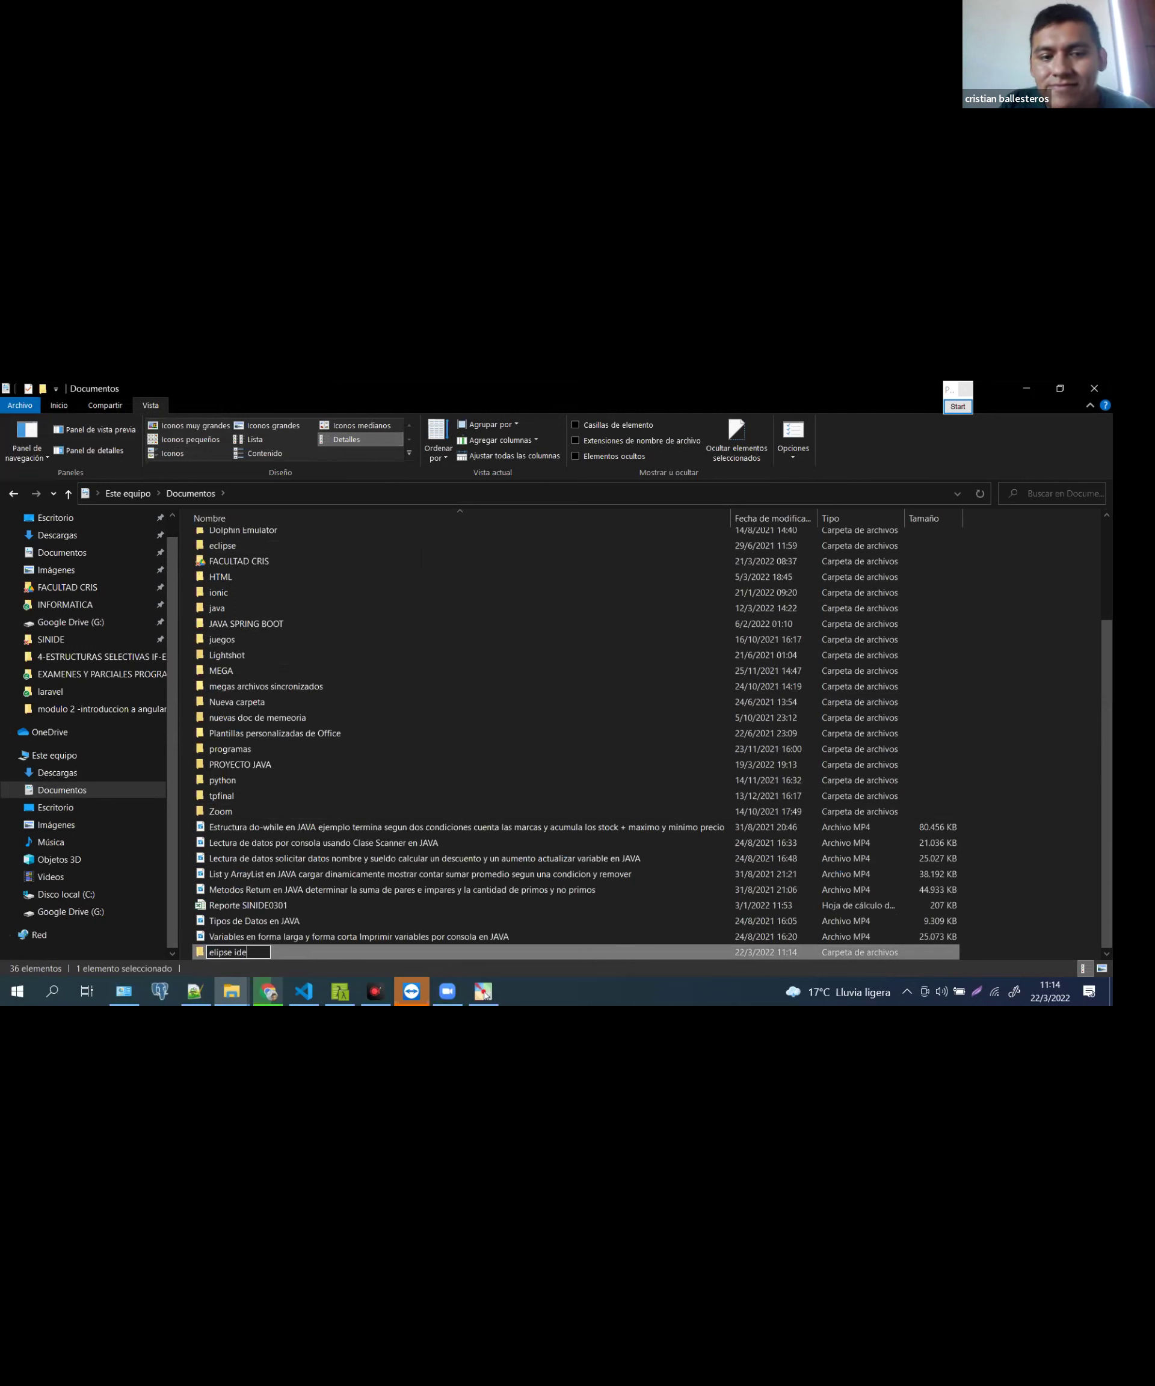
key("Return")
key("Return")
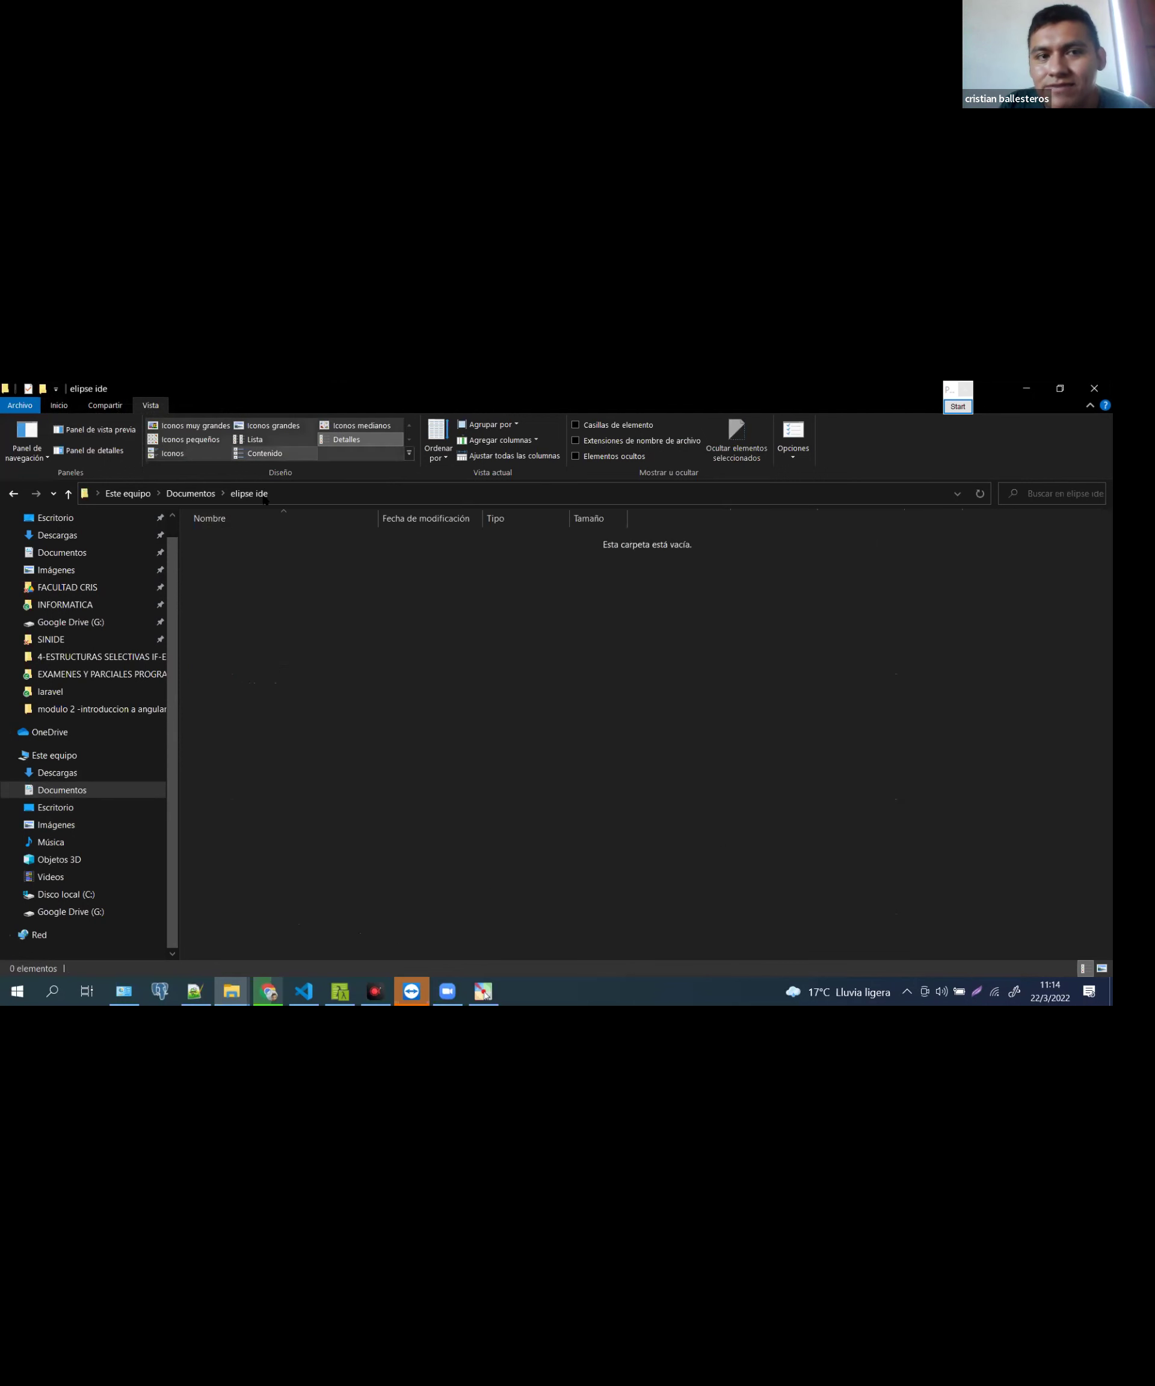
Paste the cut zip into the "elipse ide" folder and display it as a very large icon
left_click(282, 492)
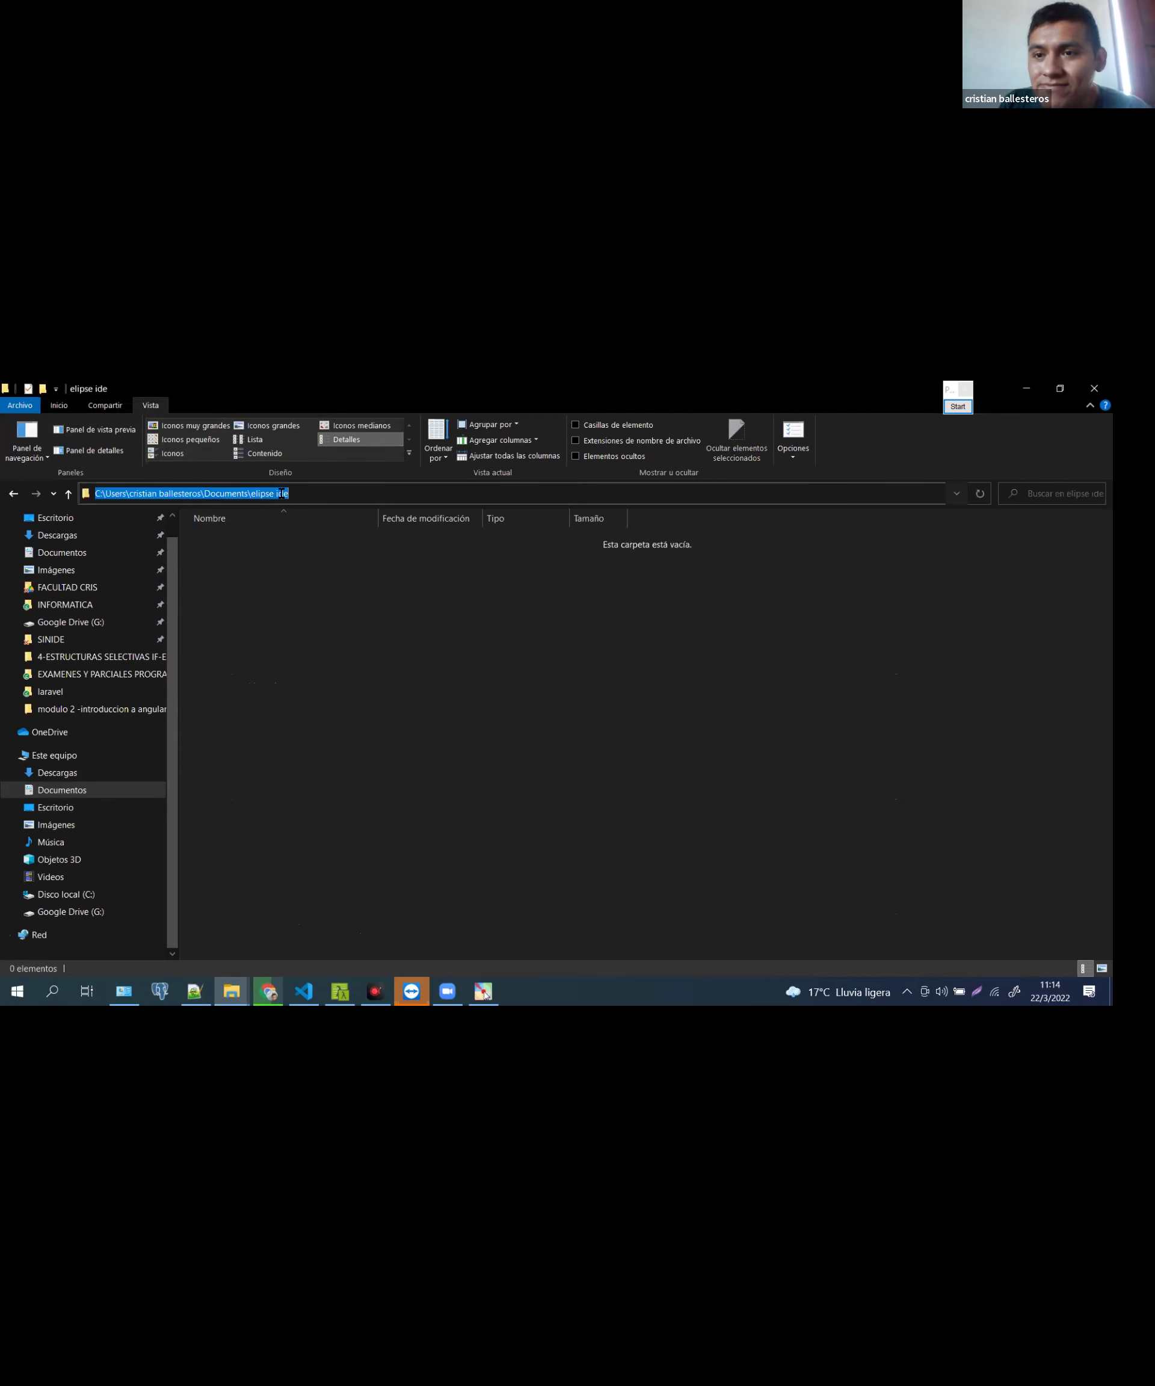
left_click(307, 572)
right_click(315, 558)
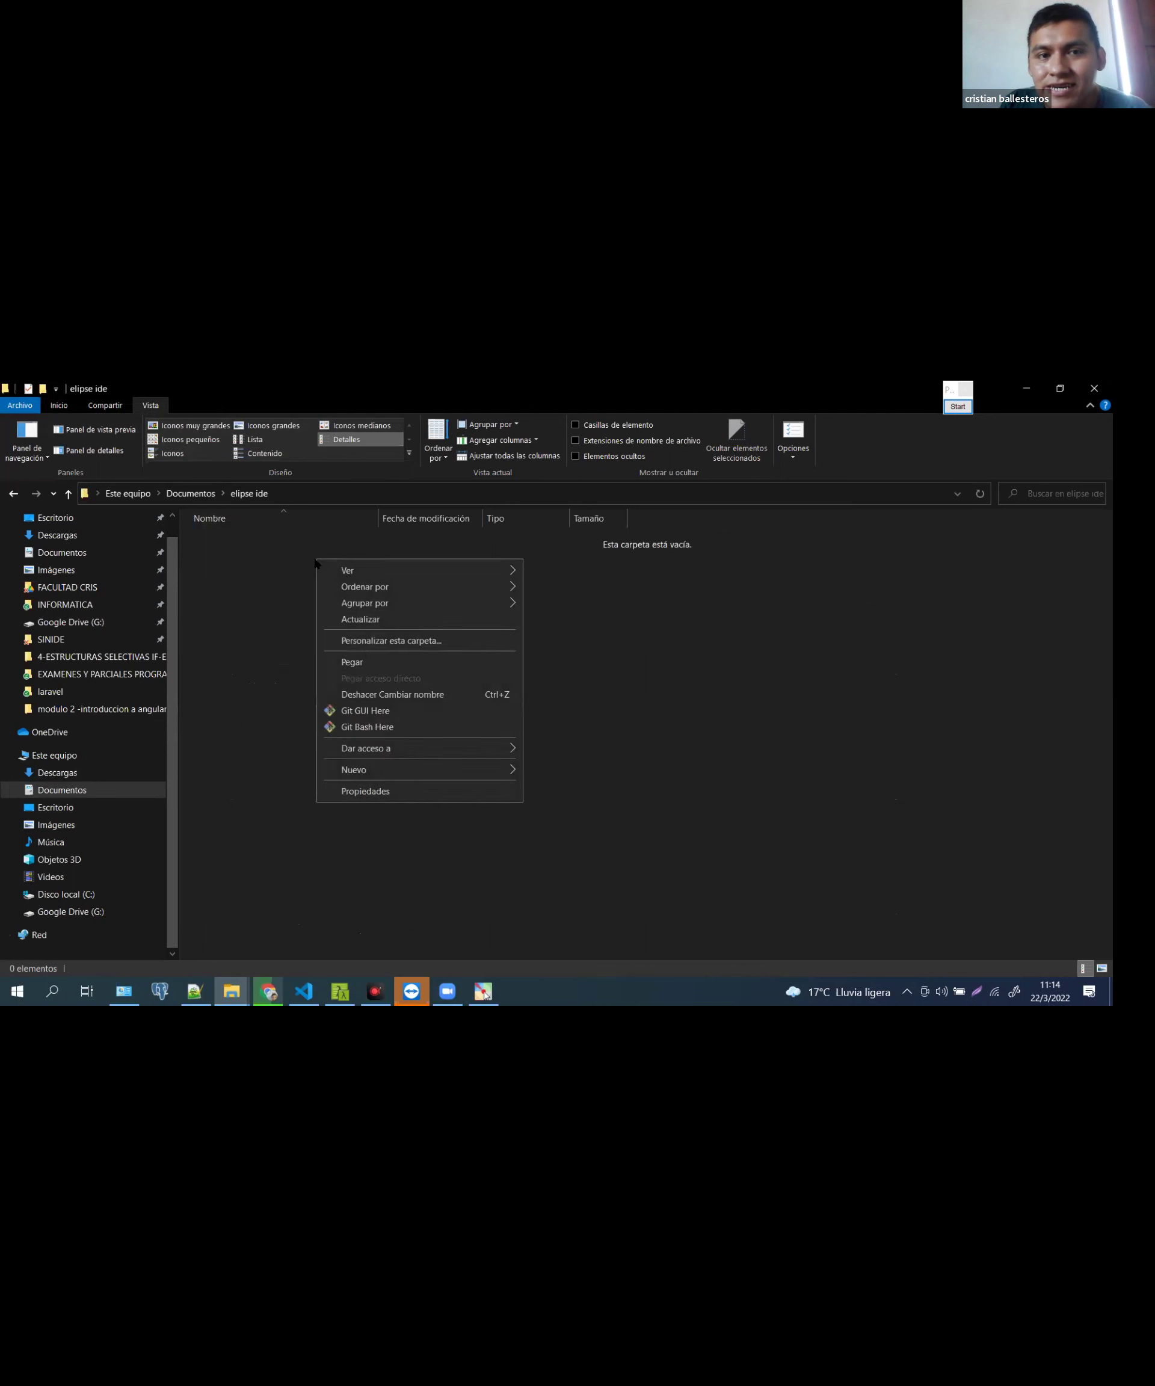
left_click(365, 662)
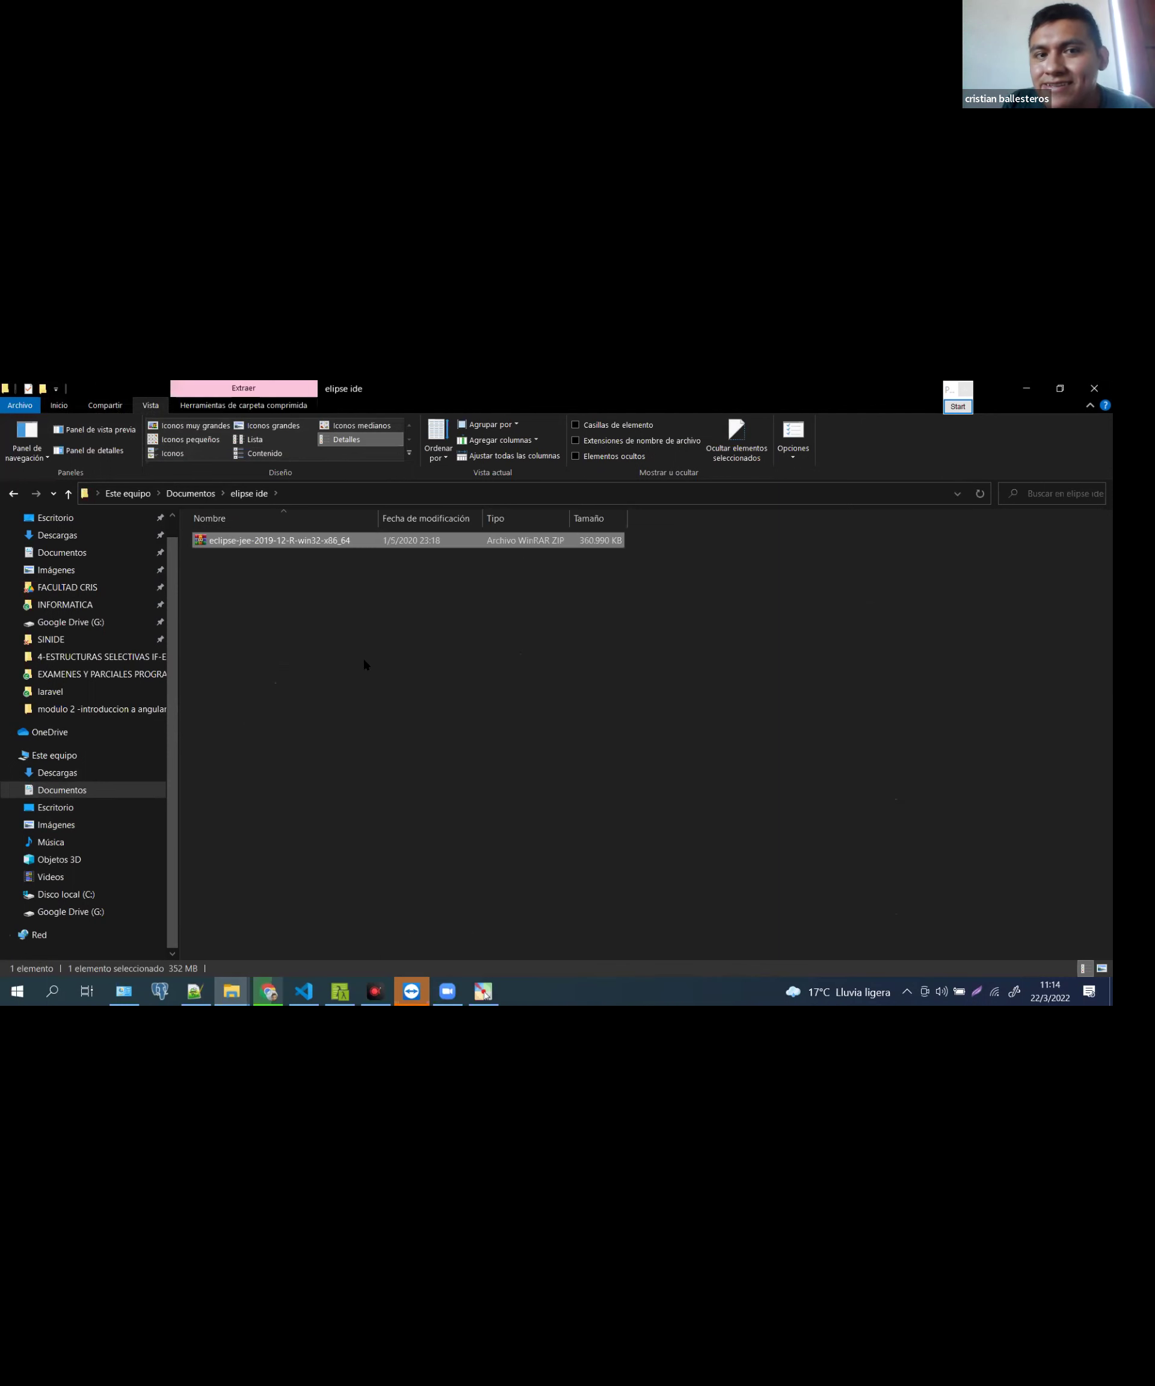
left_click(201, 426)
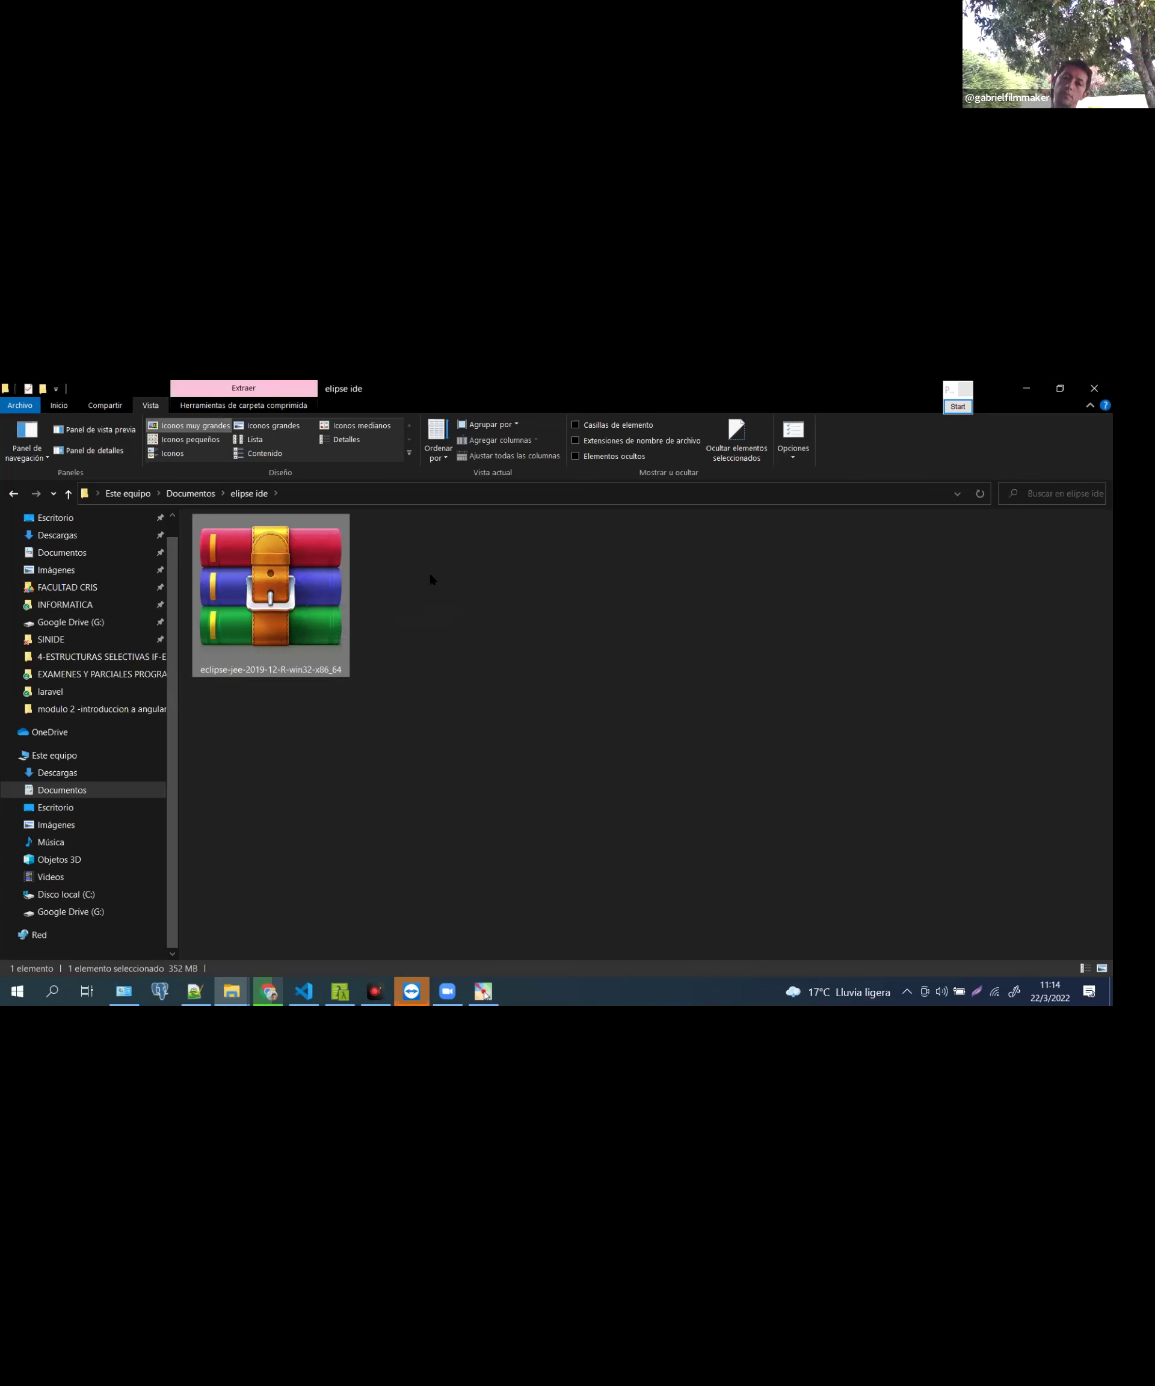
Reopen "Nueva carpeta (5)" in Downloads and undo the move of the Eclipse zip
left_click(100, 774)
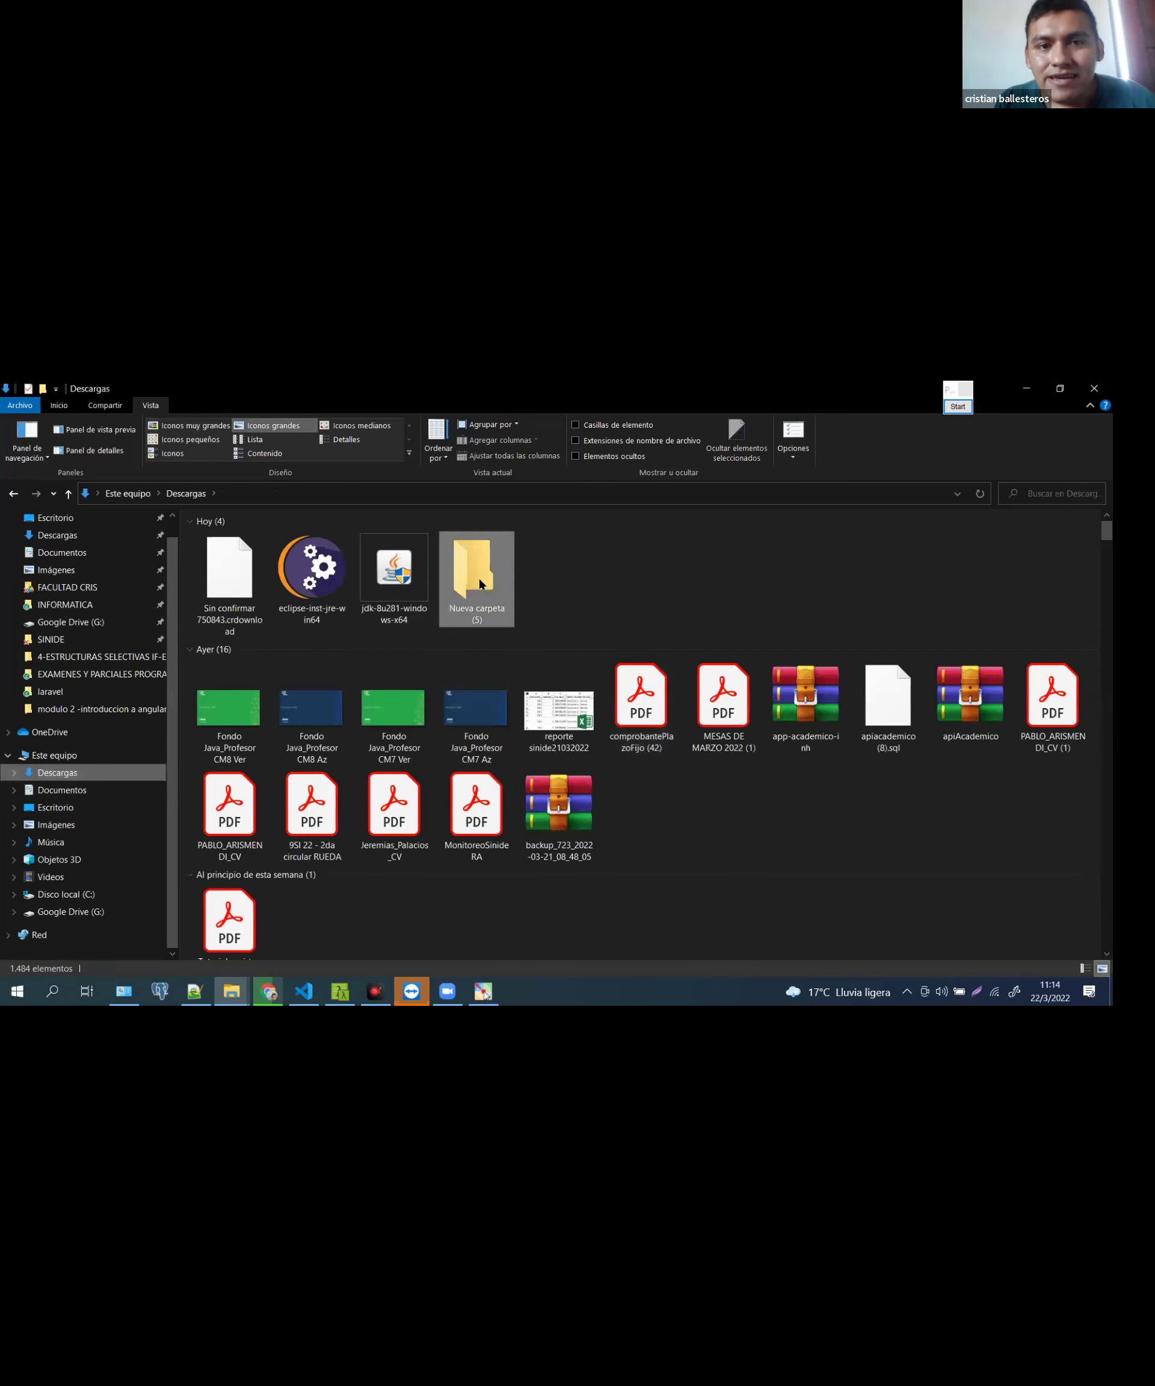
double_click(477, 574)
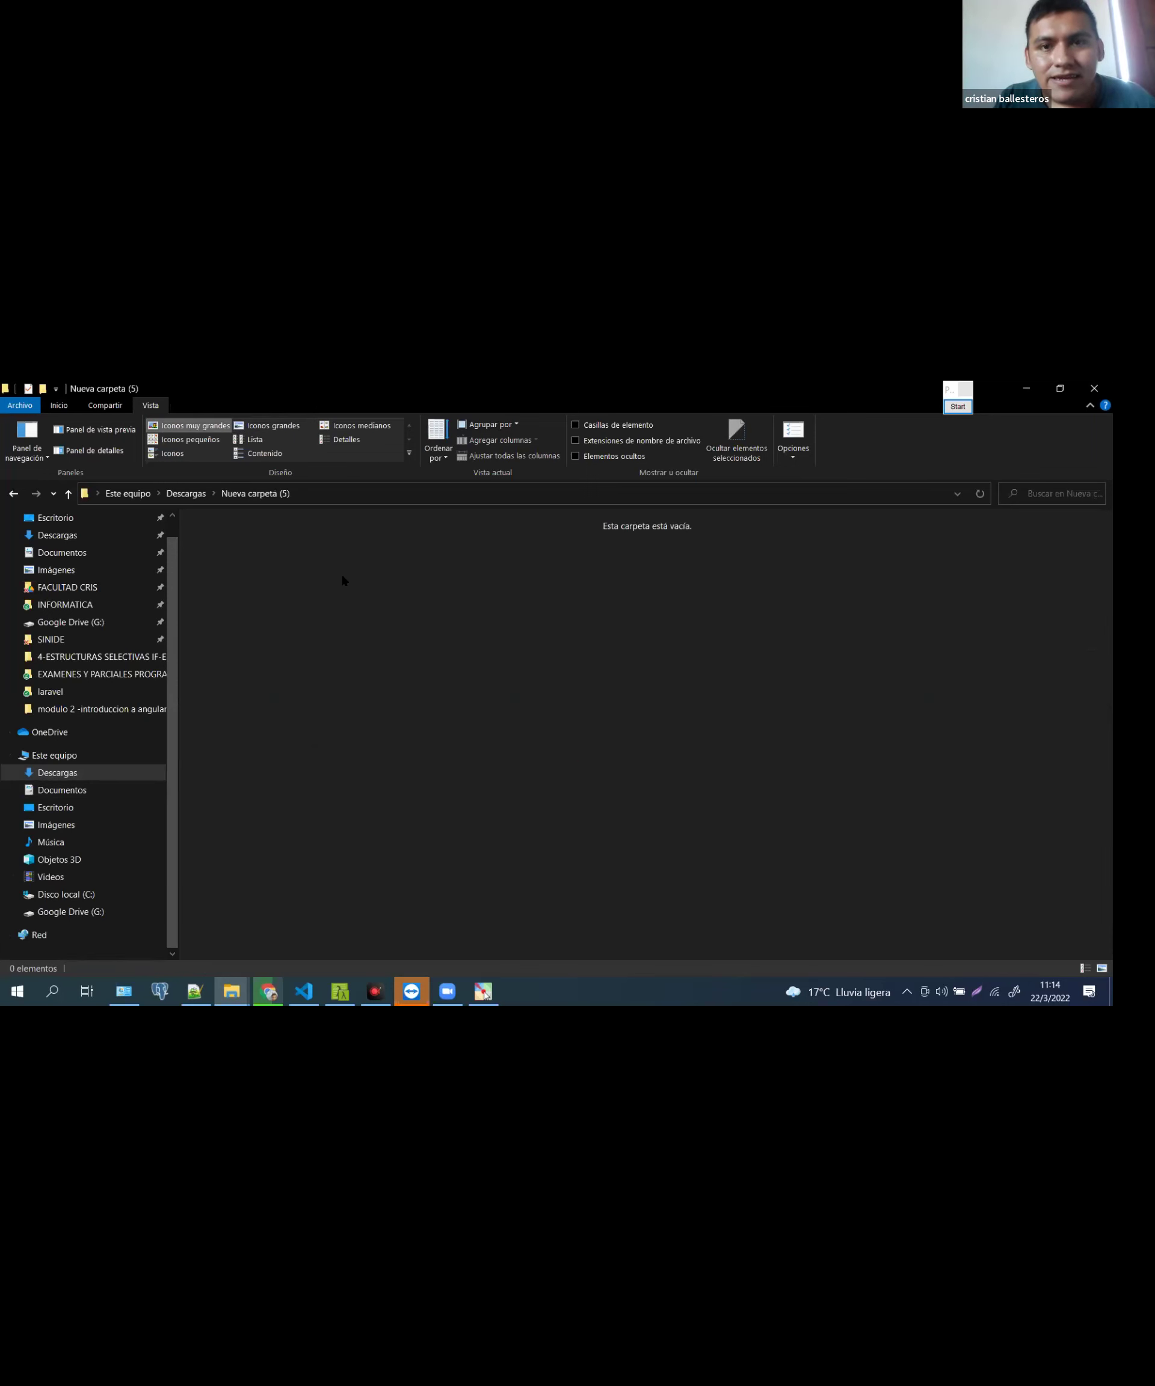
right_click(363, 580)
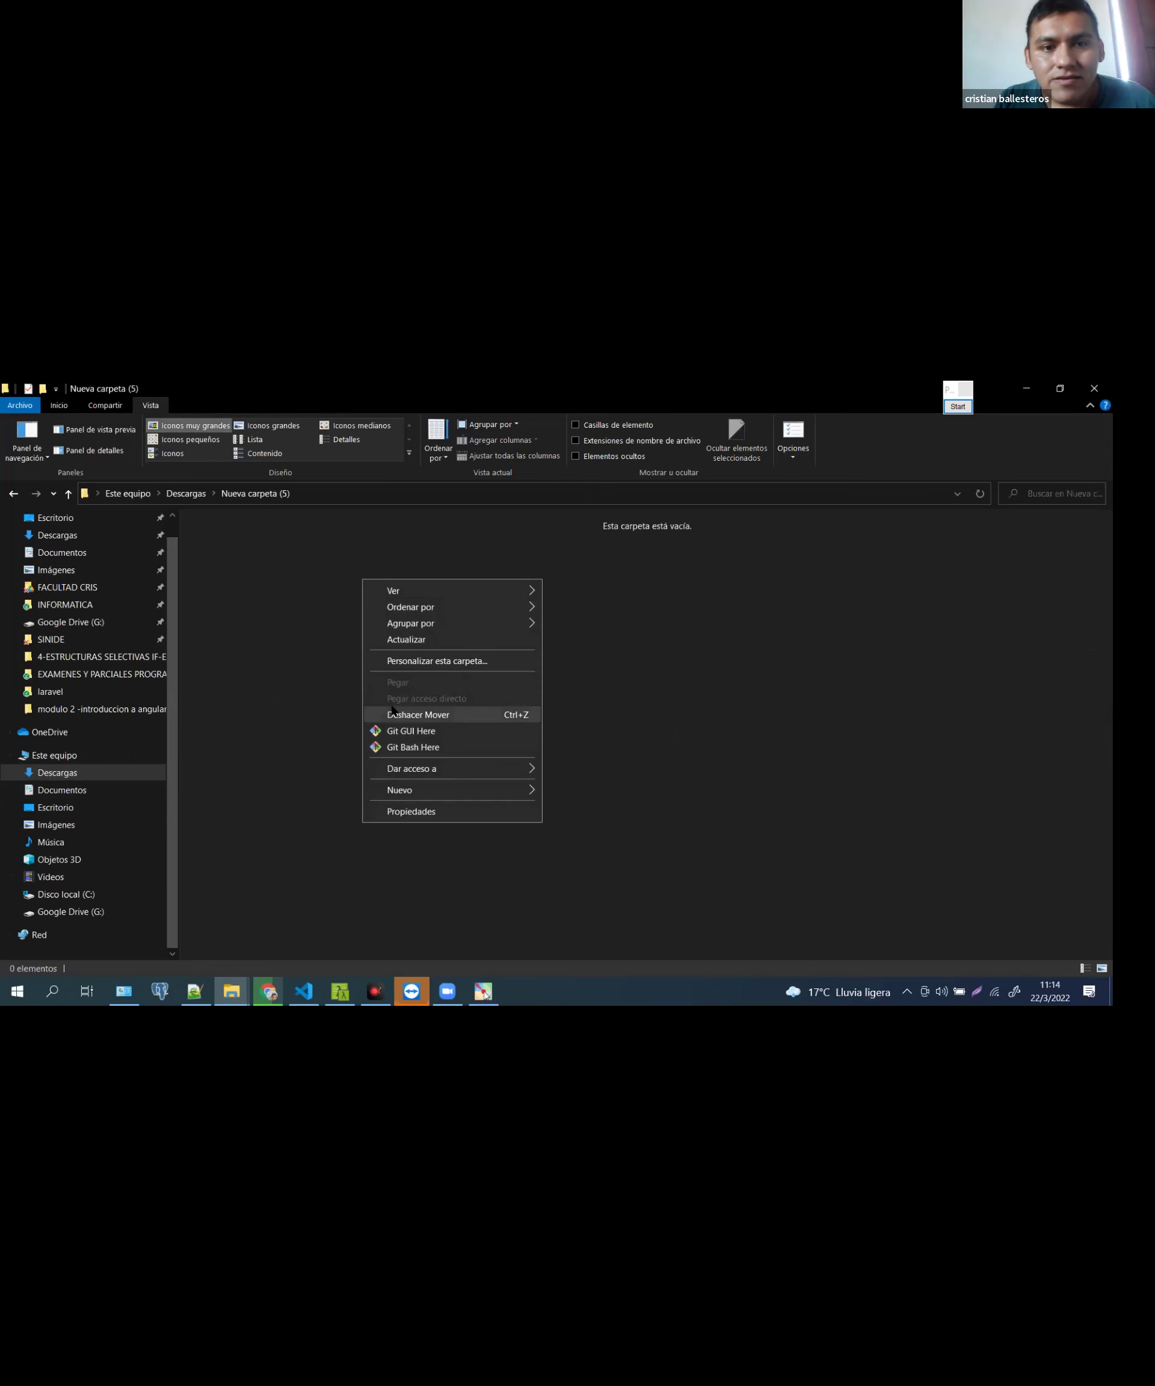
left_click(392, 711)
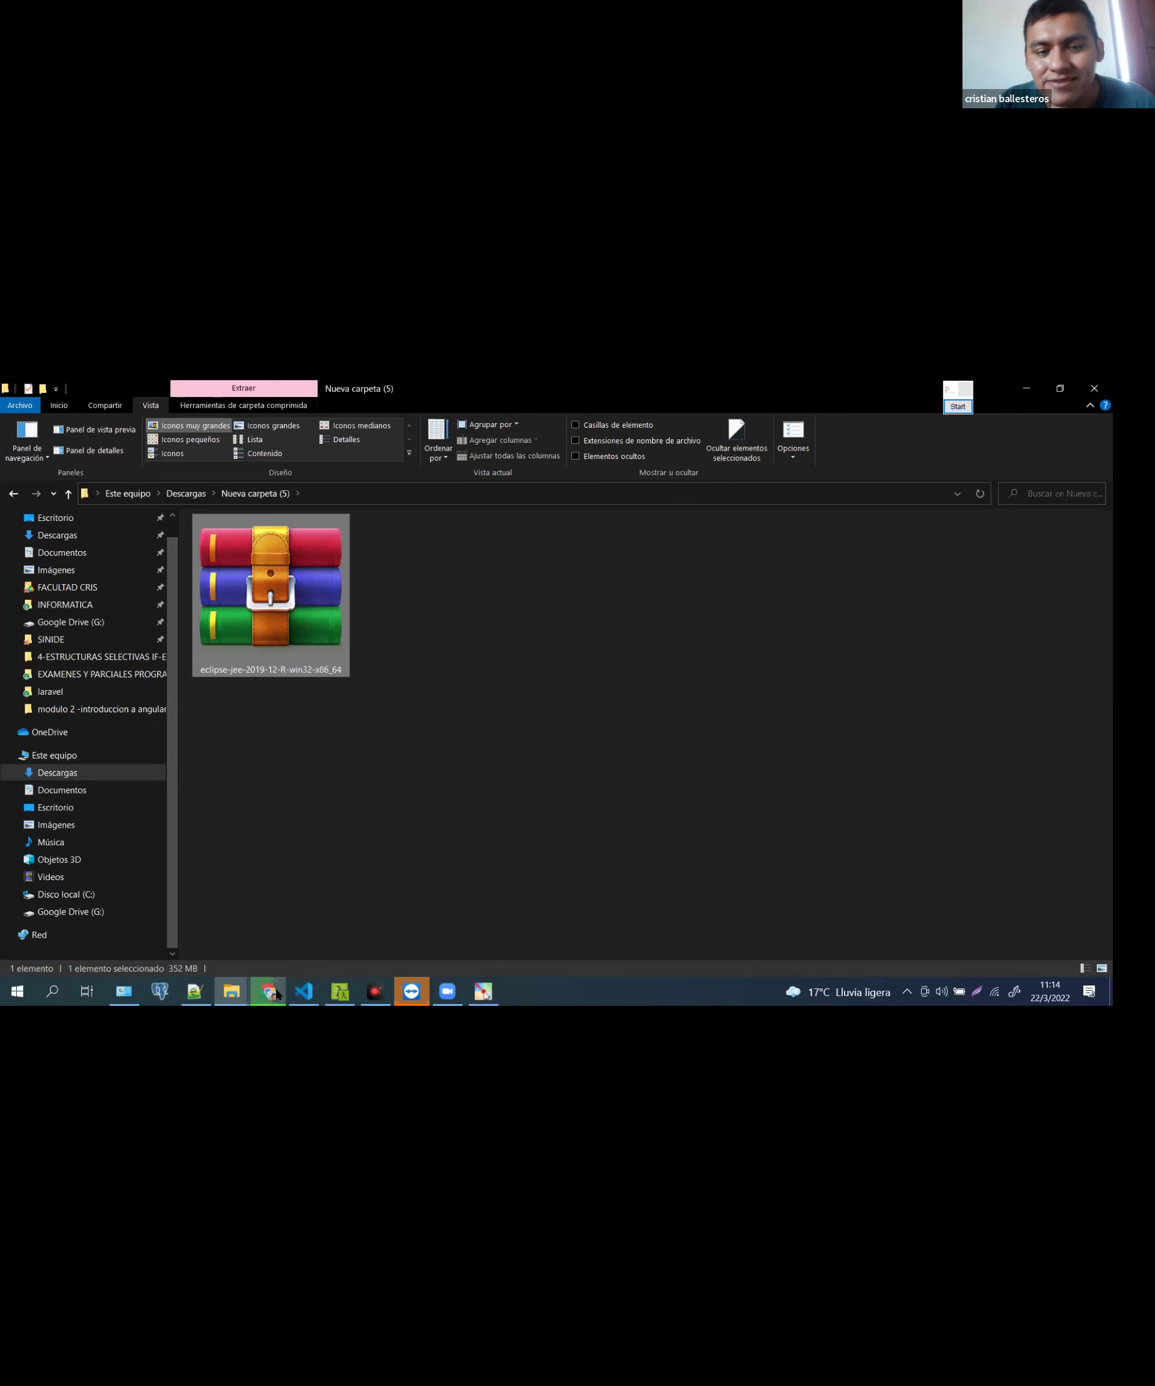
key("alt+Tab")
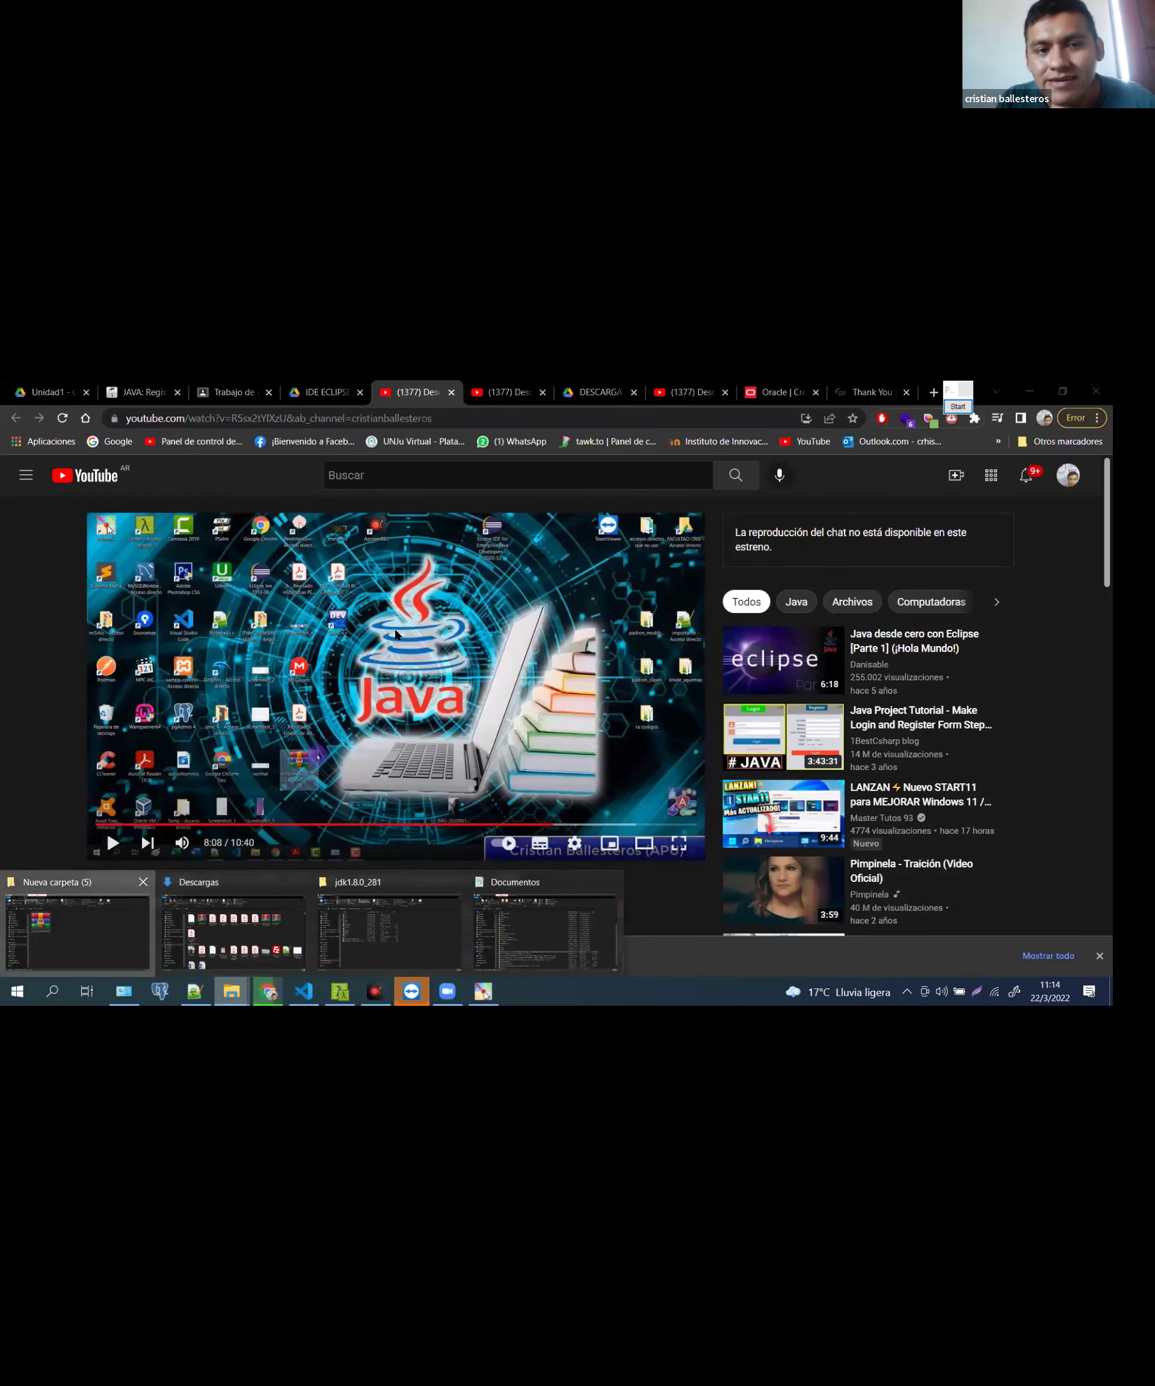
key("alt+Tab")
Move the eclipse-jee-2019-12 zip from "Nueva carpeta (5)" into the "elipse ide" folder in Documents by cutting and pasting it
left_click(285, 604)
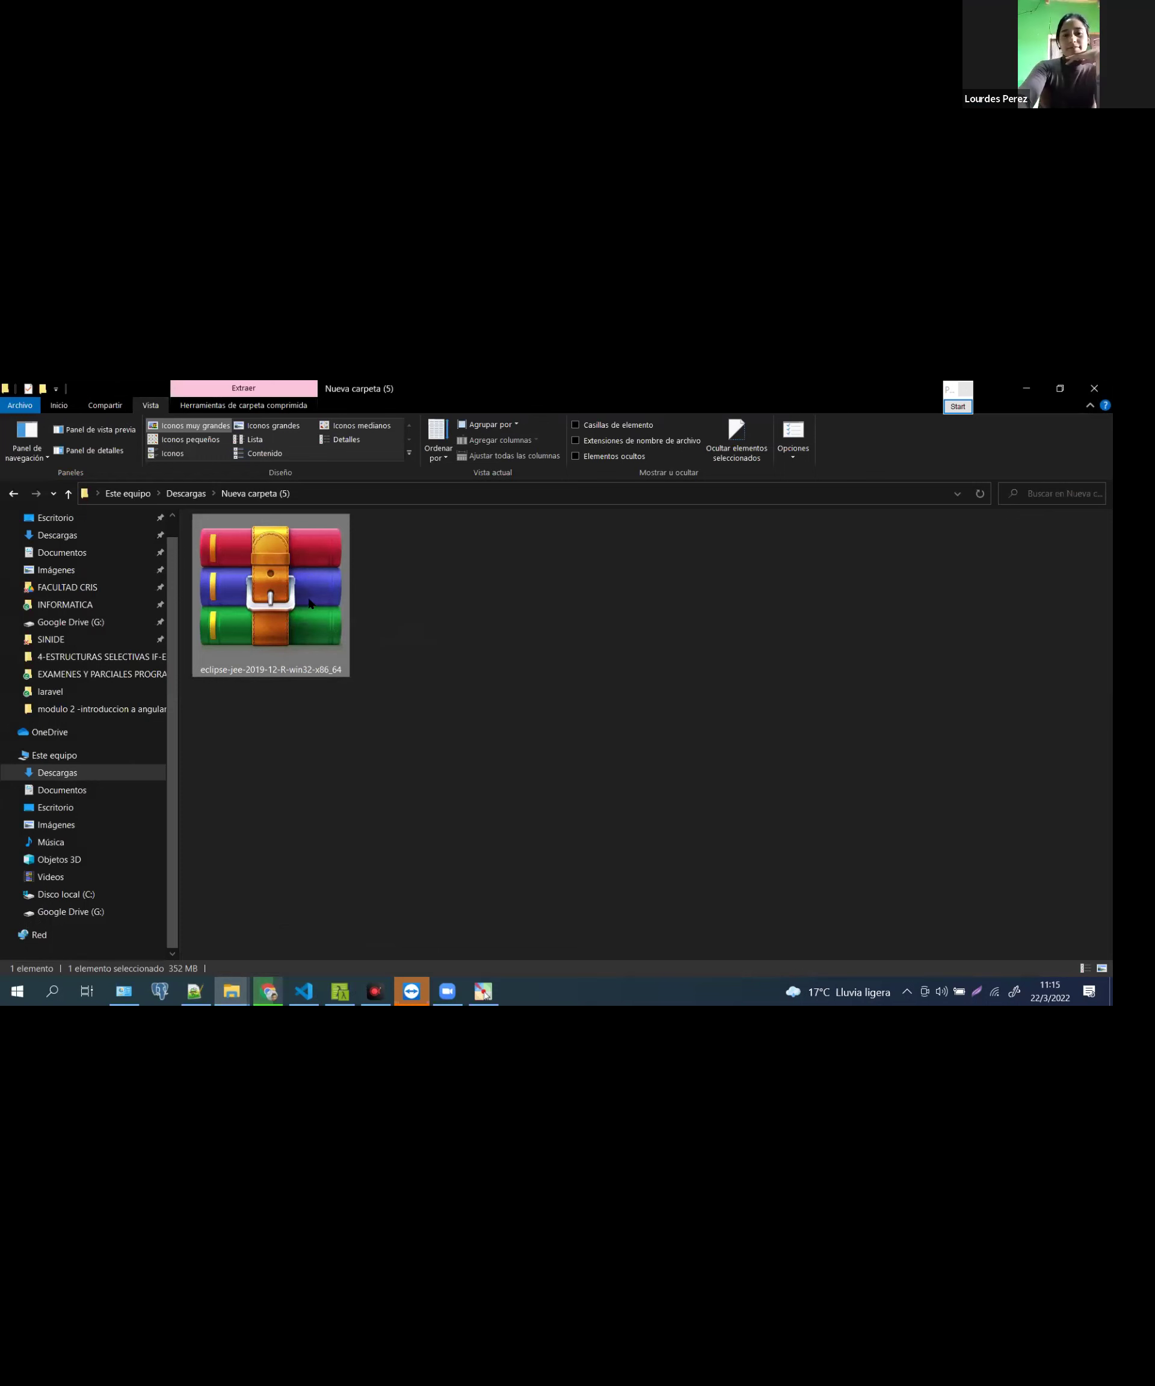
right_click(301, 549)
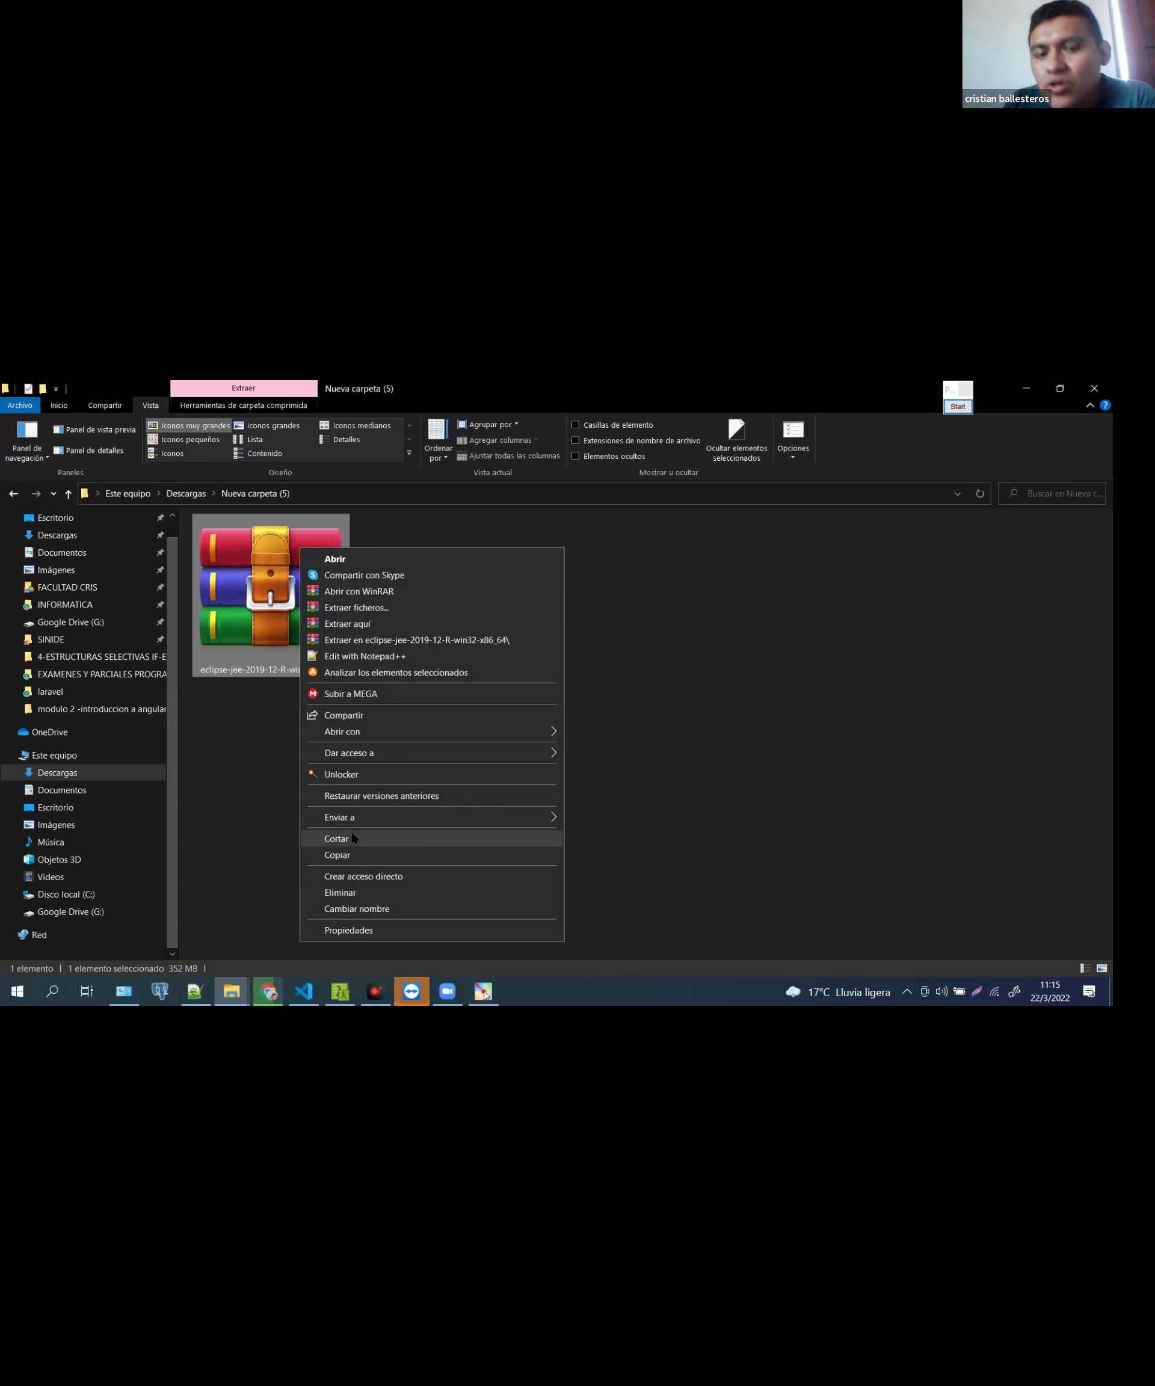
left_click(353, 838)
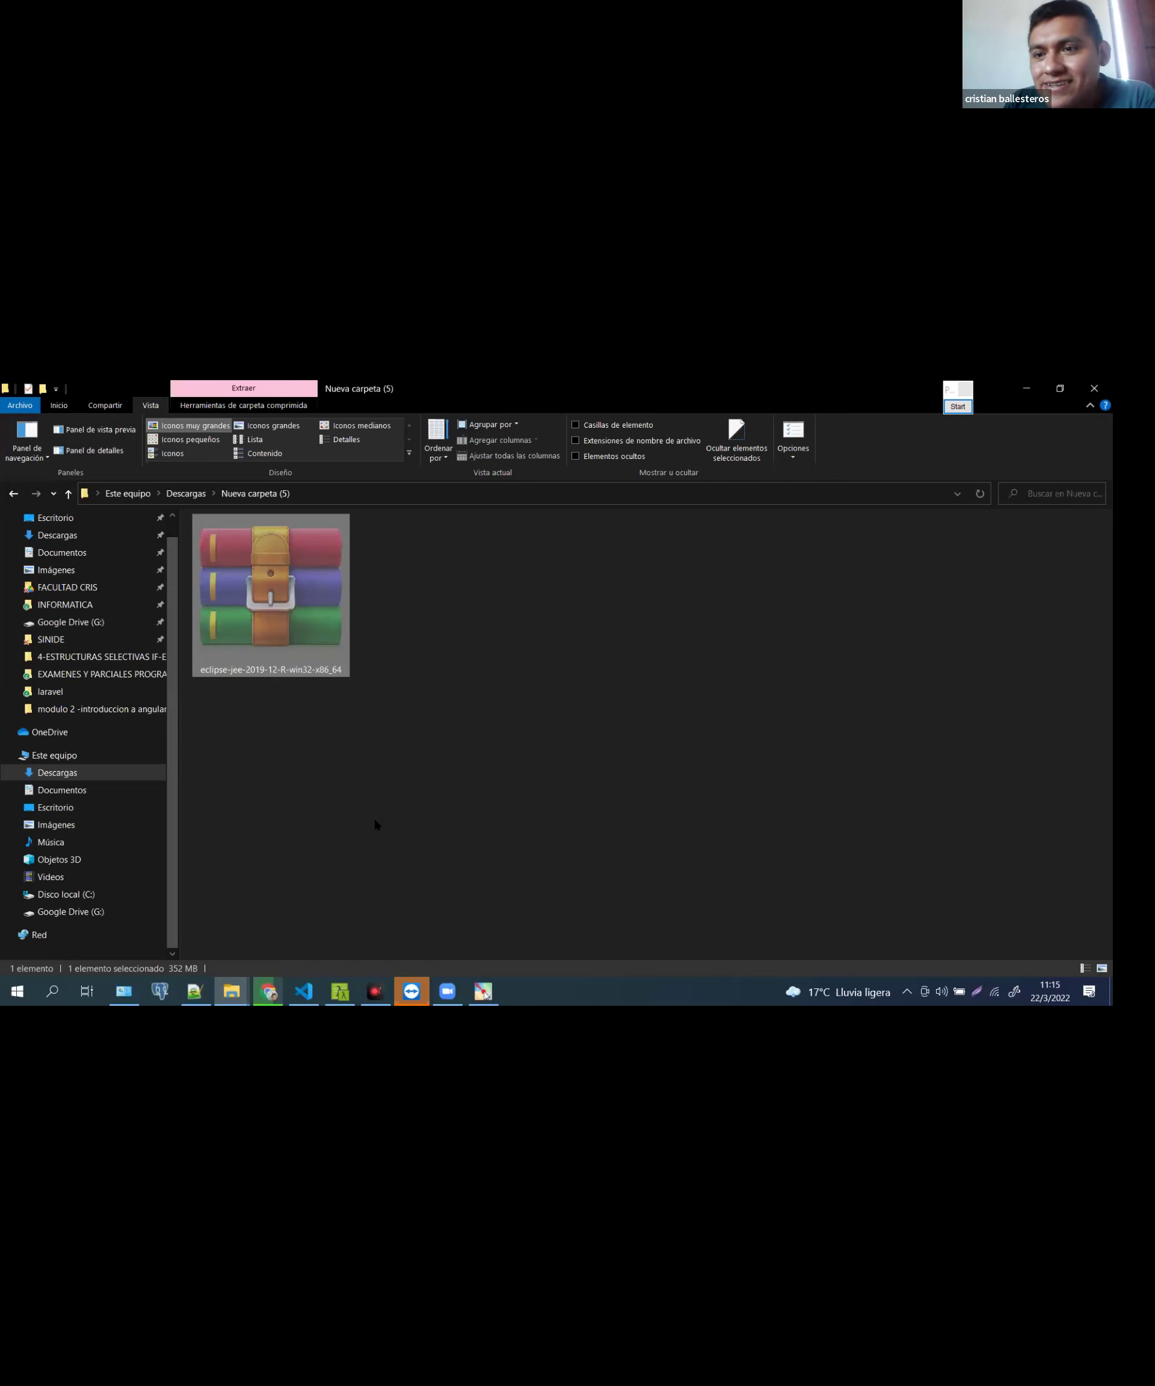
left_click(62, 789)
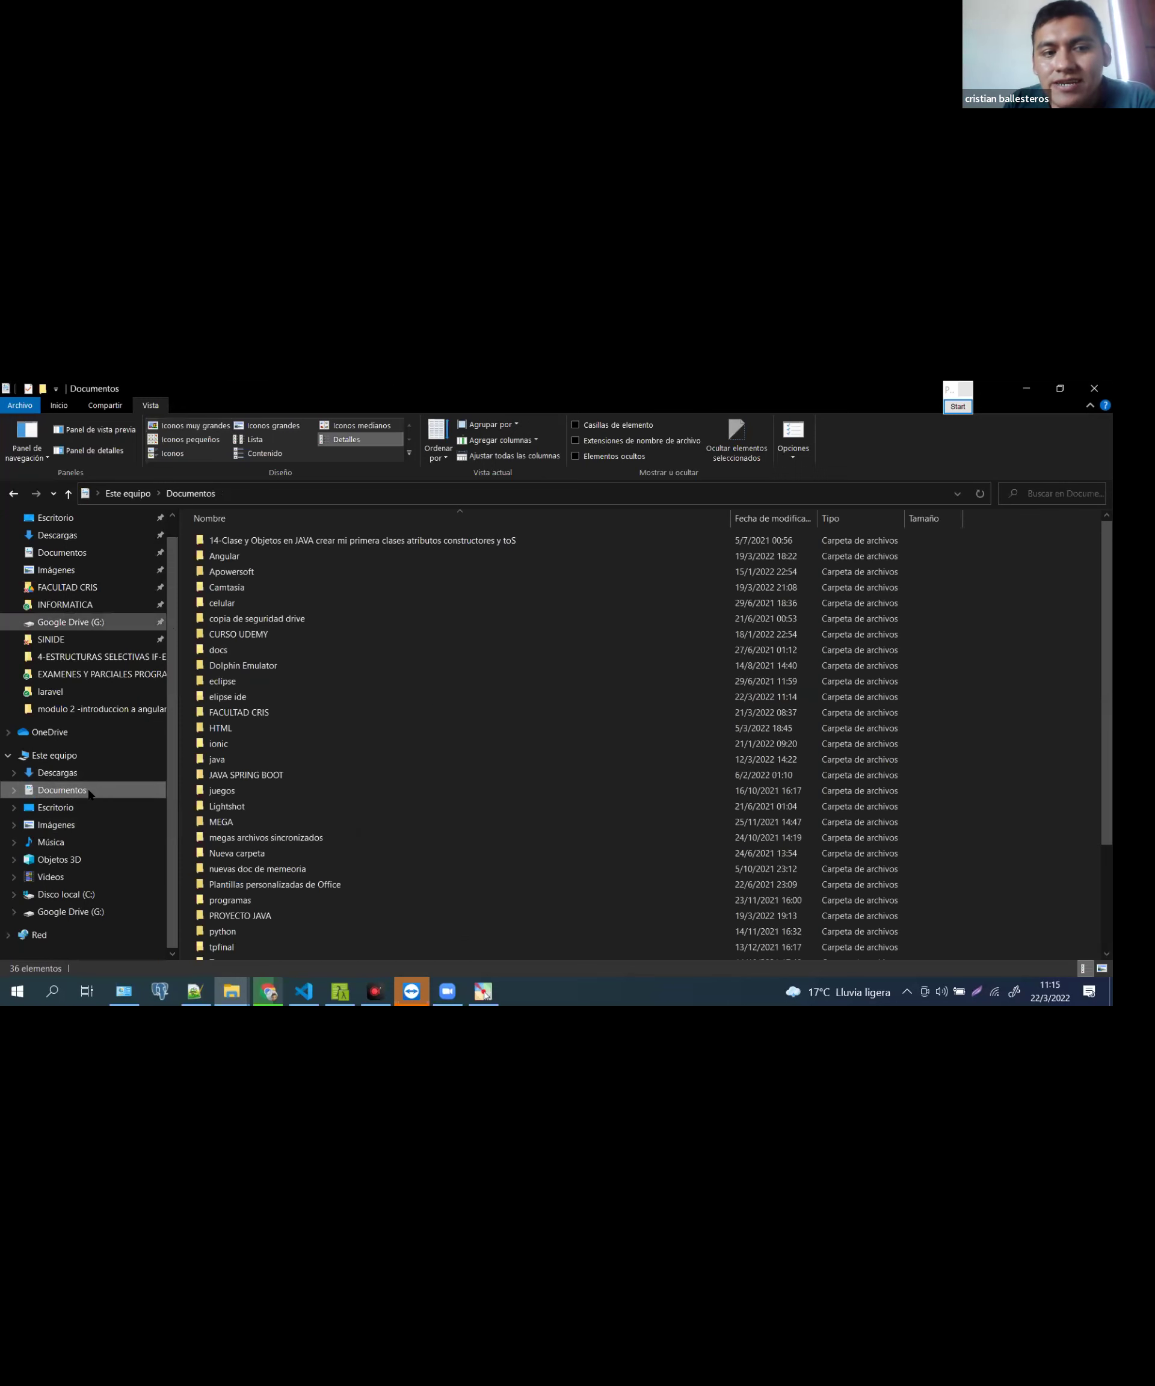
scroll(220, 902, "down", 1)
scroll(220, 902, "down", 1)
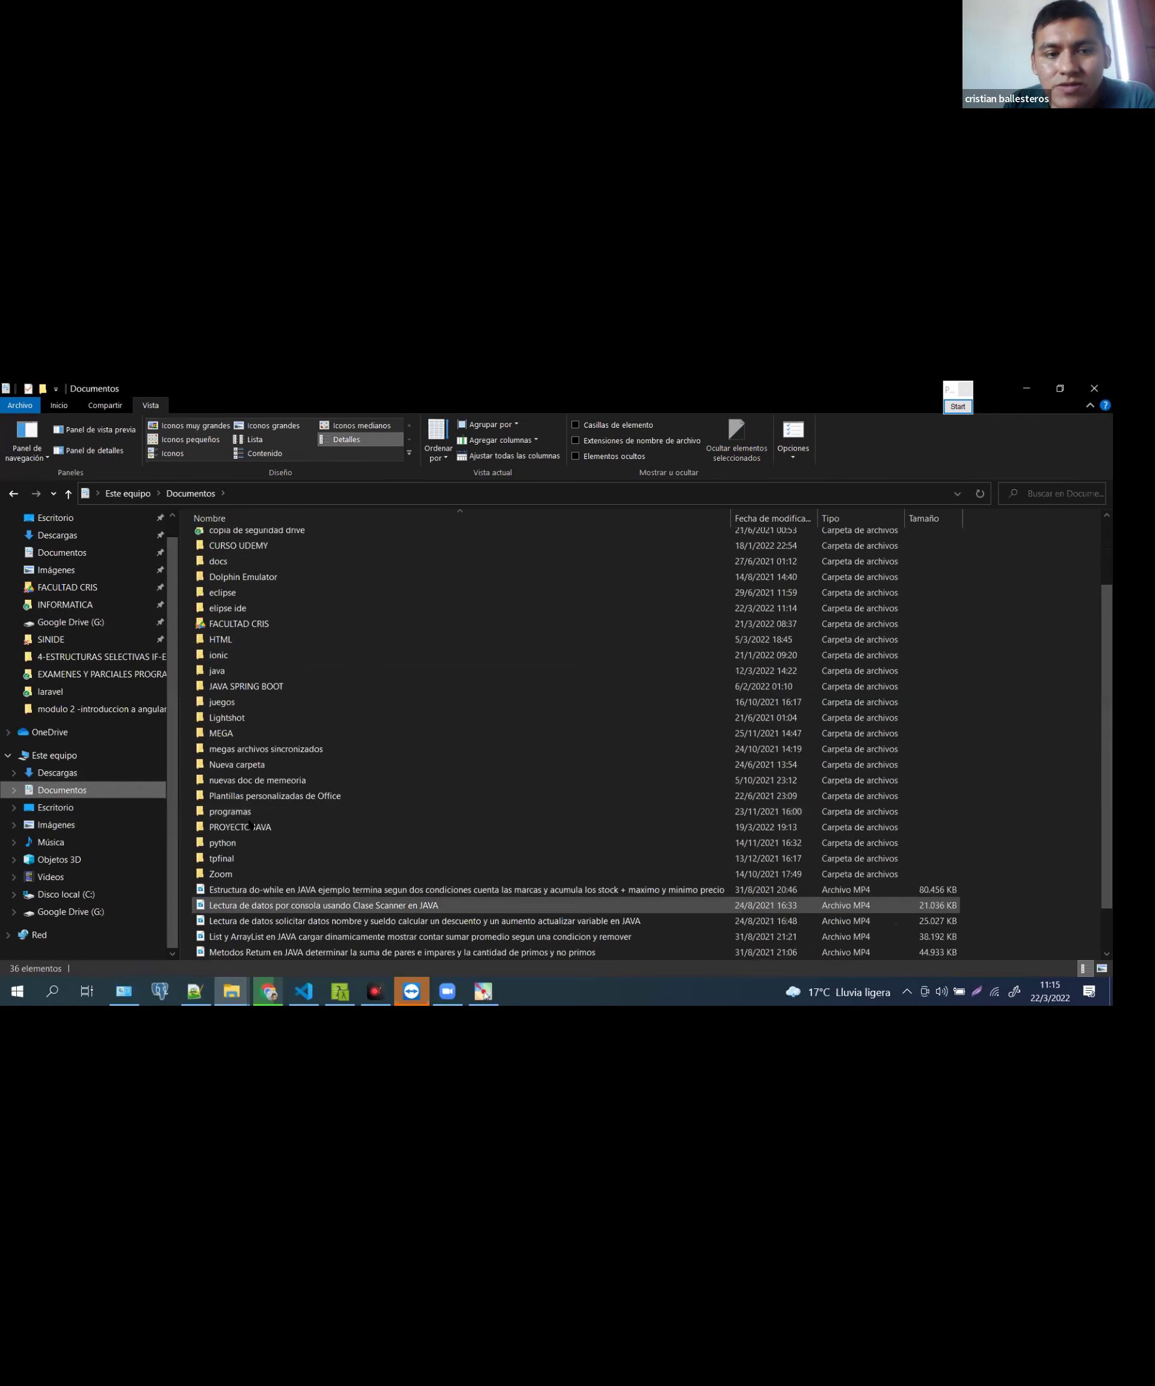
scroll(263, 569, "up", 3)
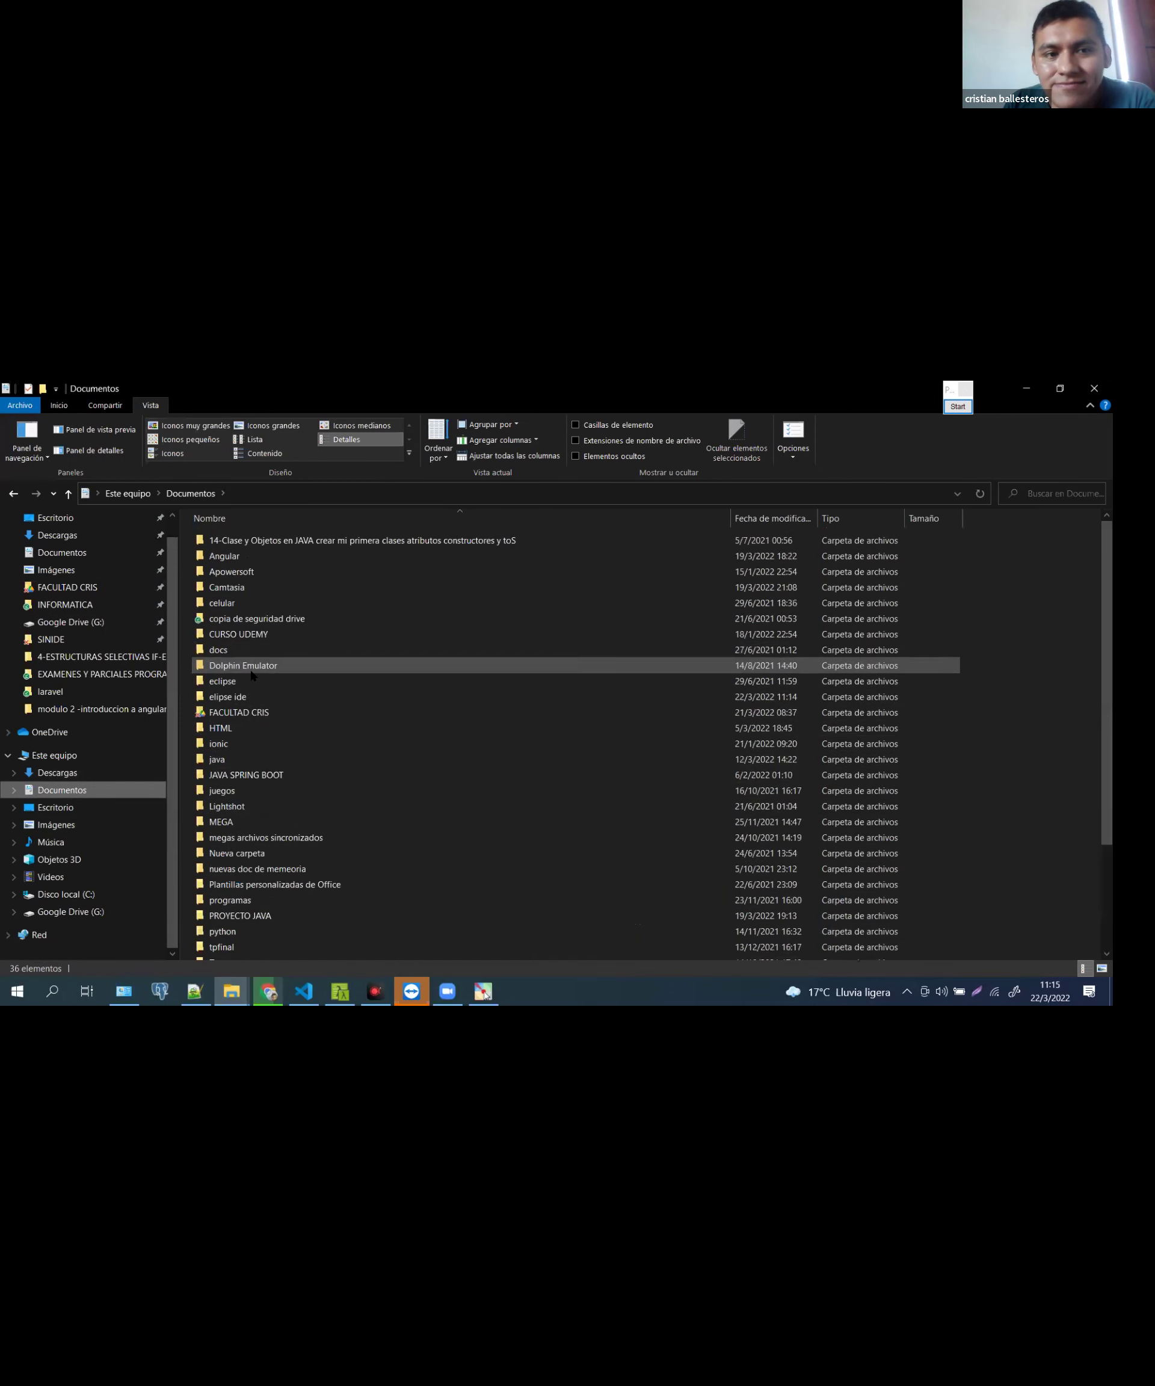
double_click(242, 694)
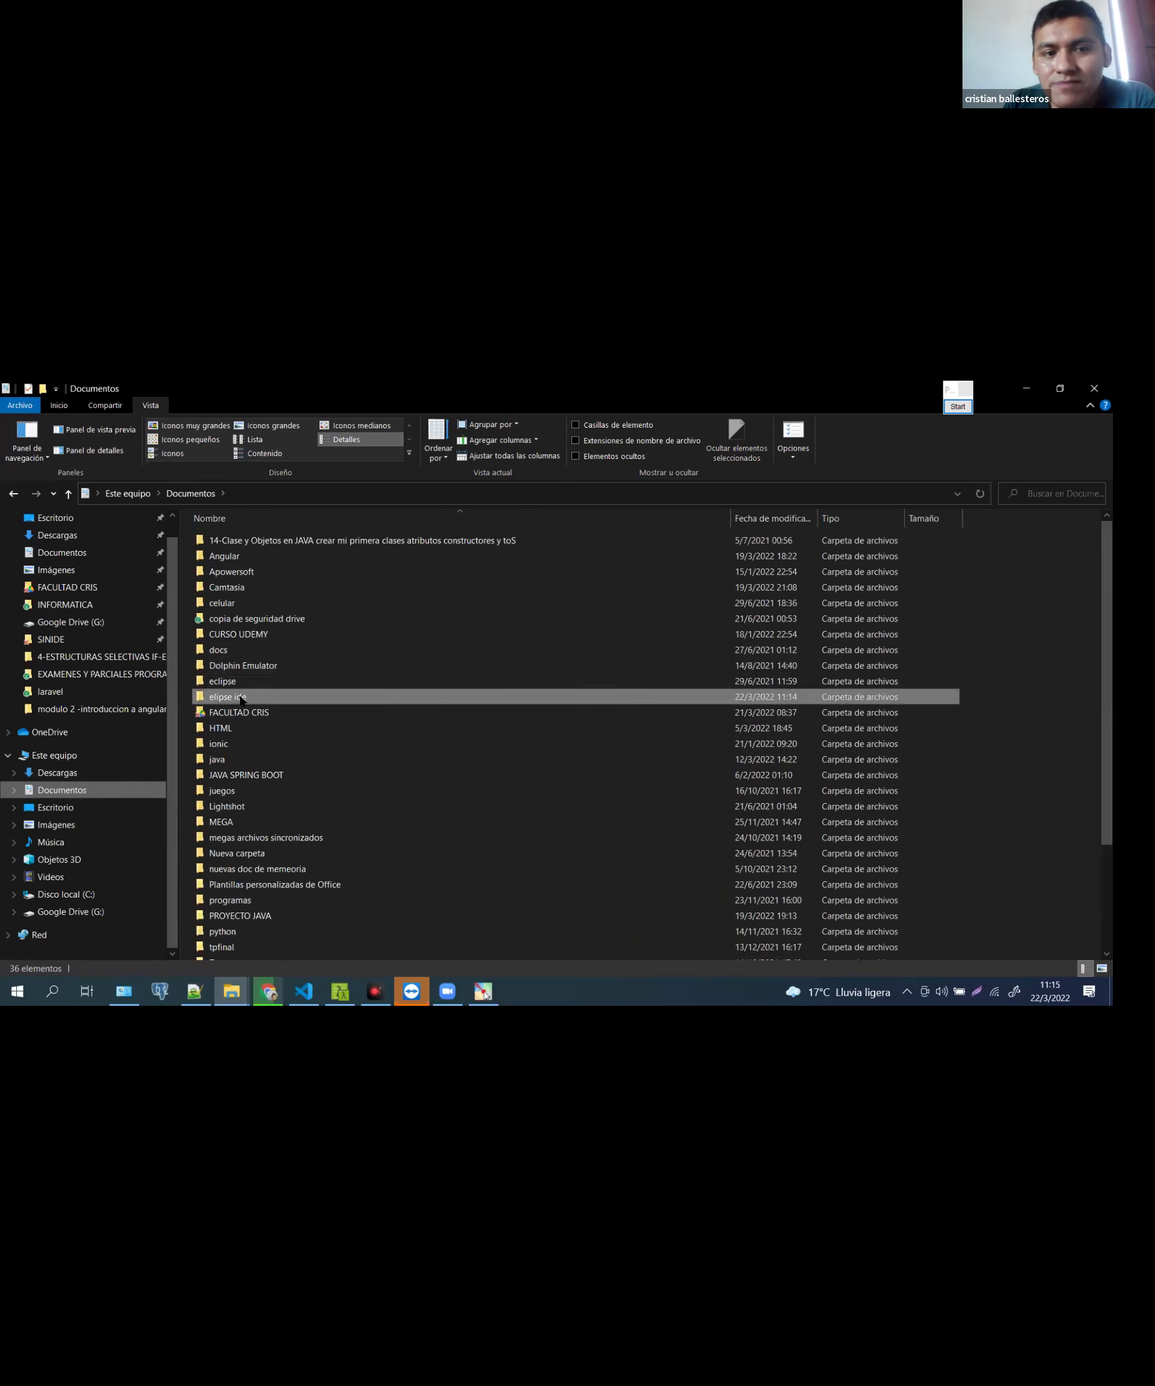
left_click(278, 493)
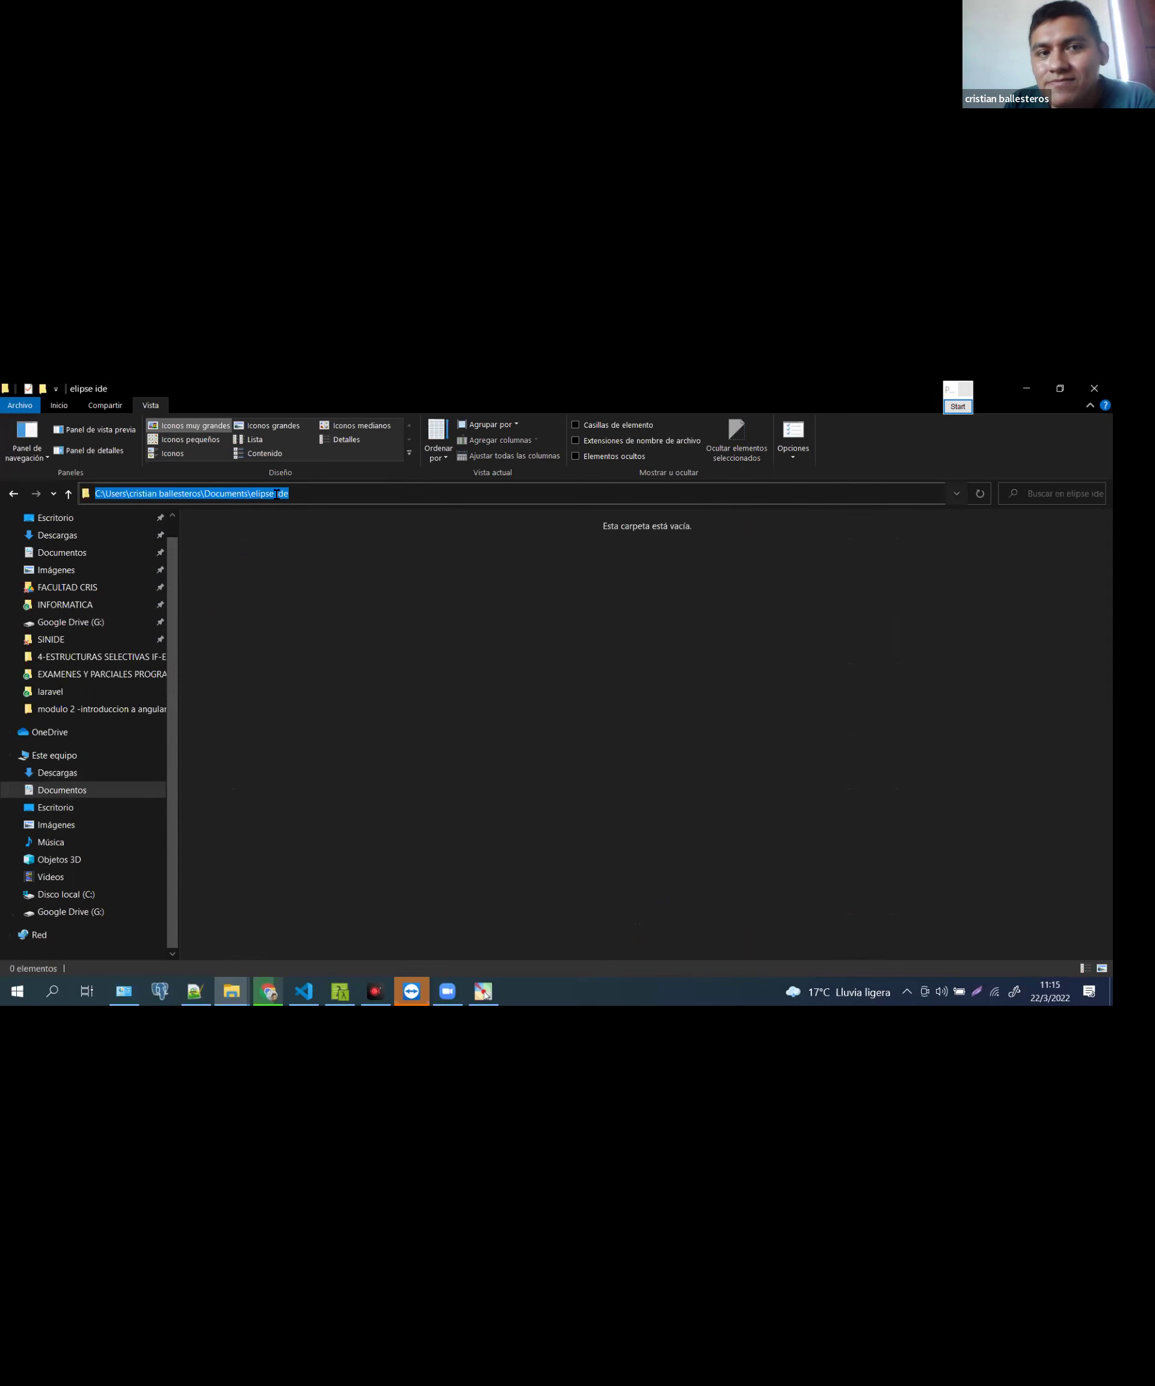
left_click(296, 596)
right_click(296, 596)
left_click(358, 704)
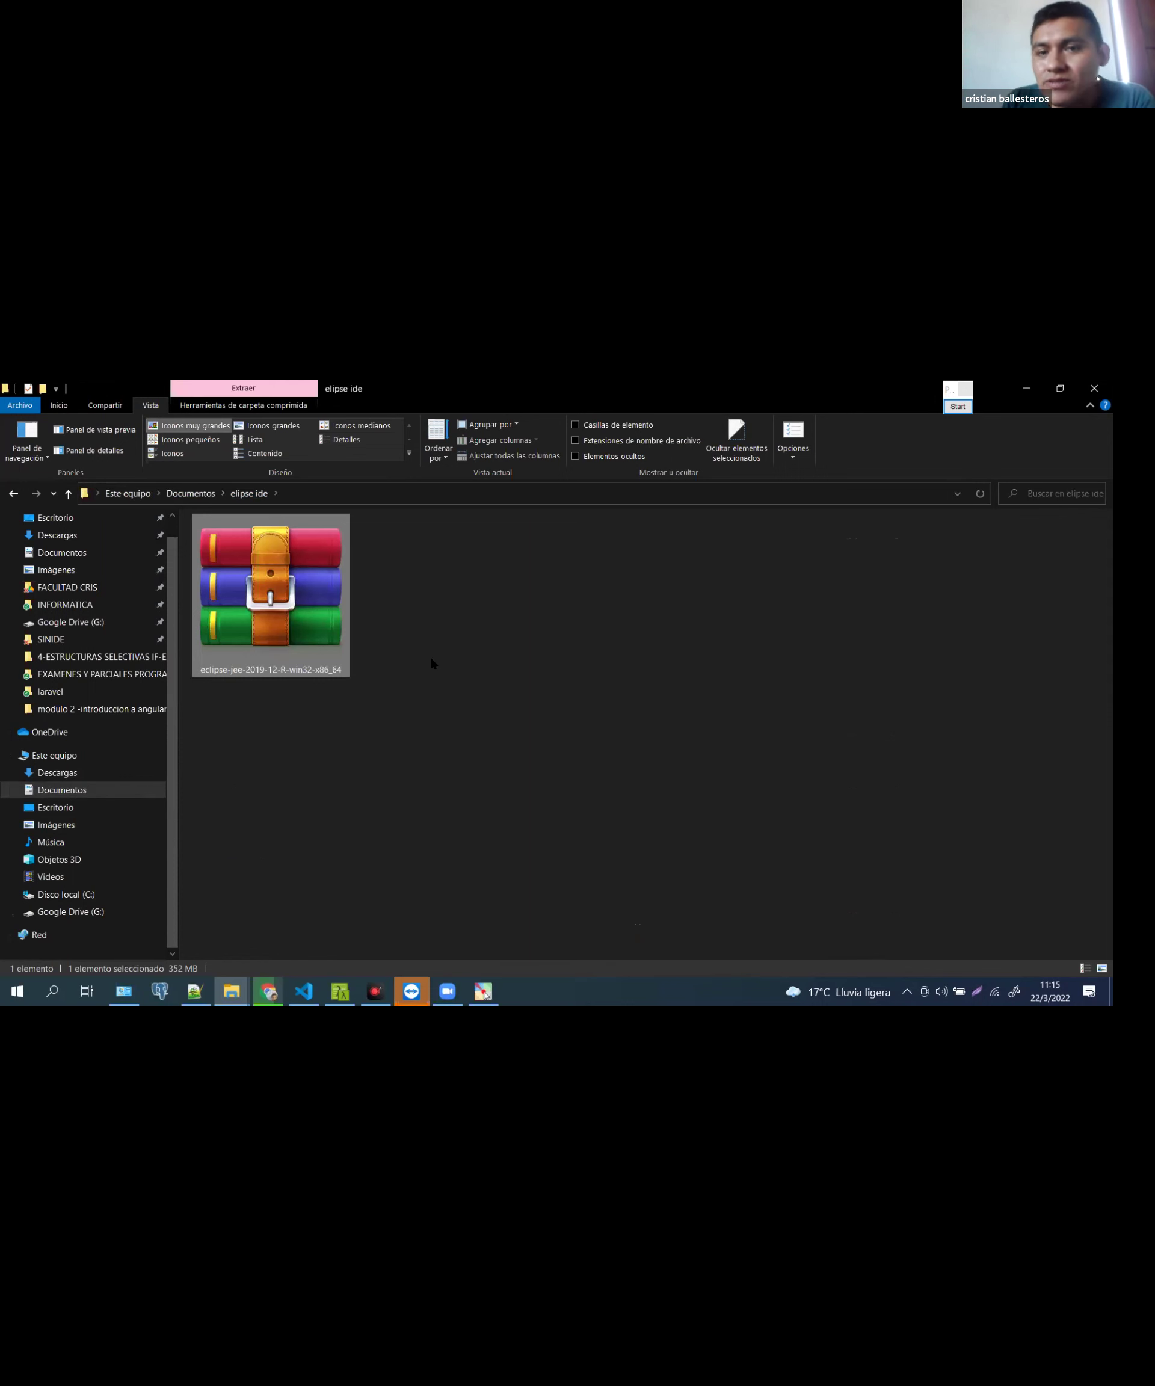
Extract the eclipse-jee-2019-12 zip directly into the "elipse ide" folder and select the extracted "eclipse" folder
left_click(390, 616)
left_click(317, 587)
right_click(318, 586)
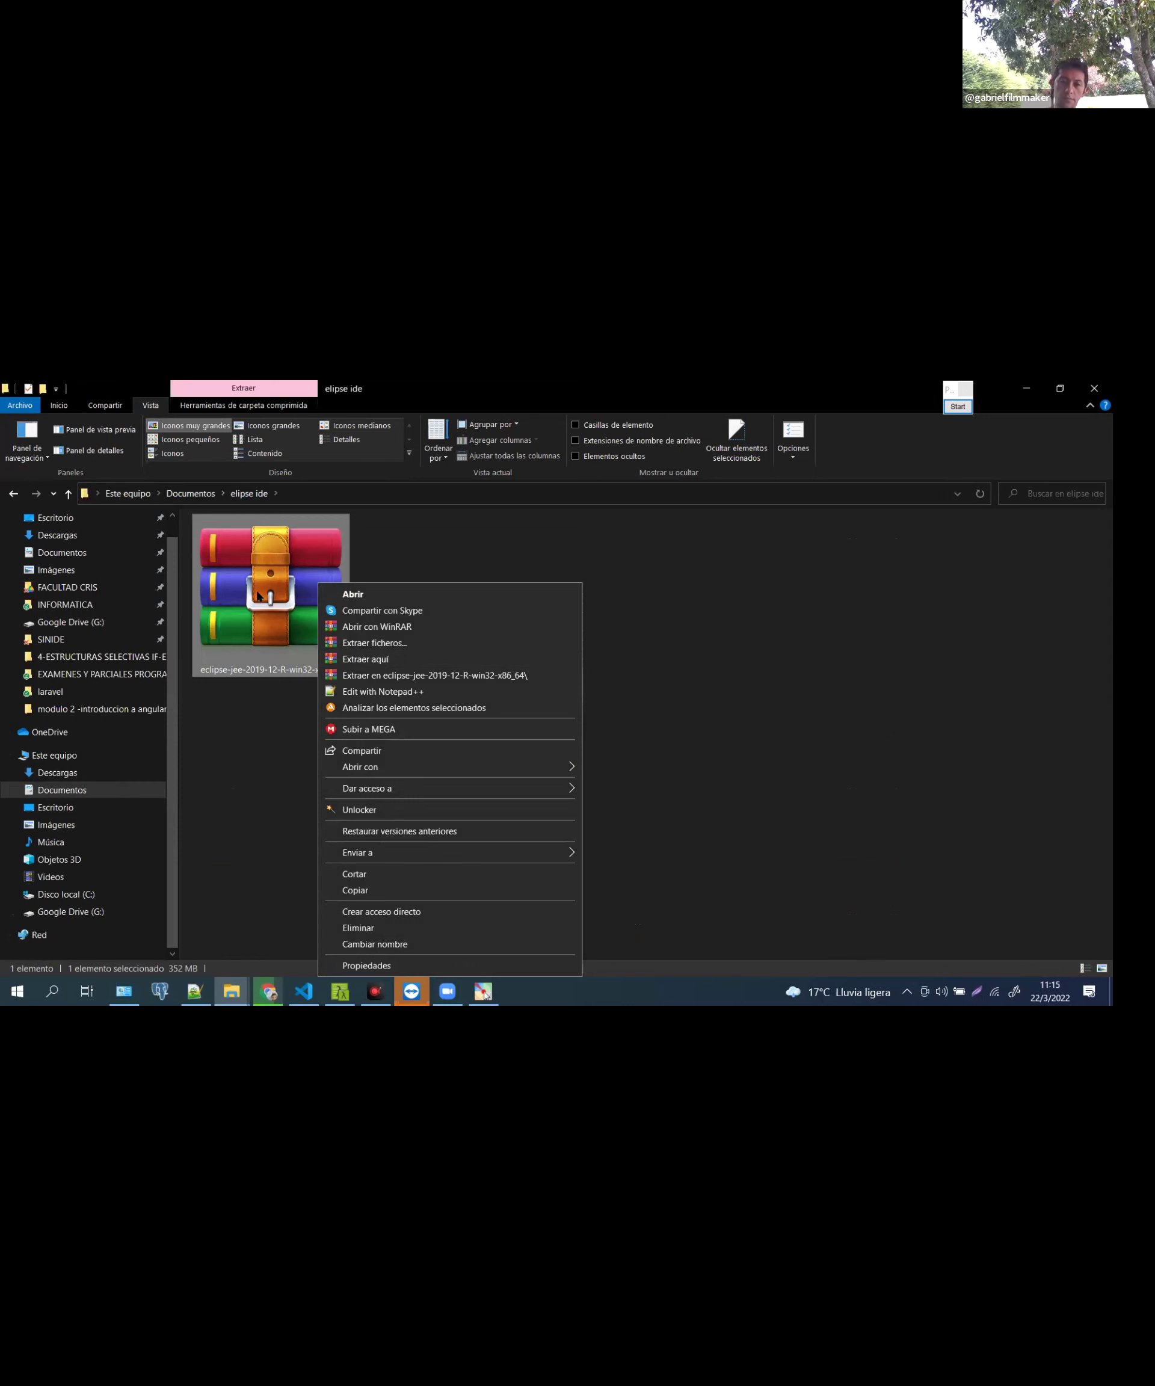
left_click(319, 564)
right_click(318, 564)
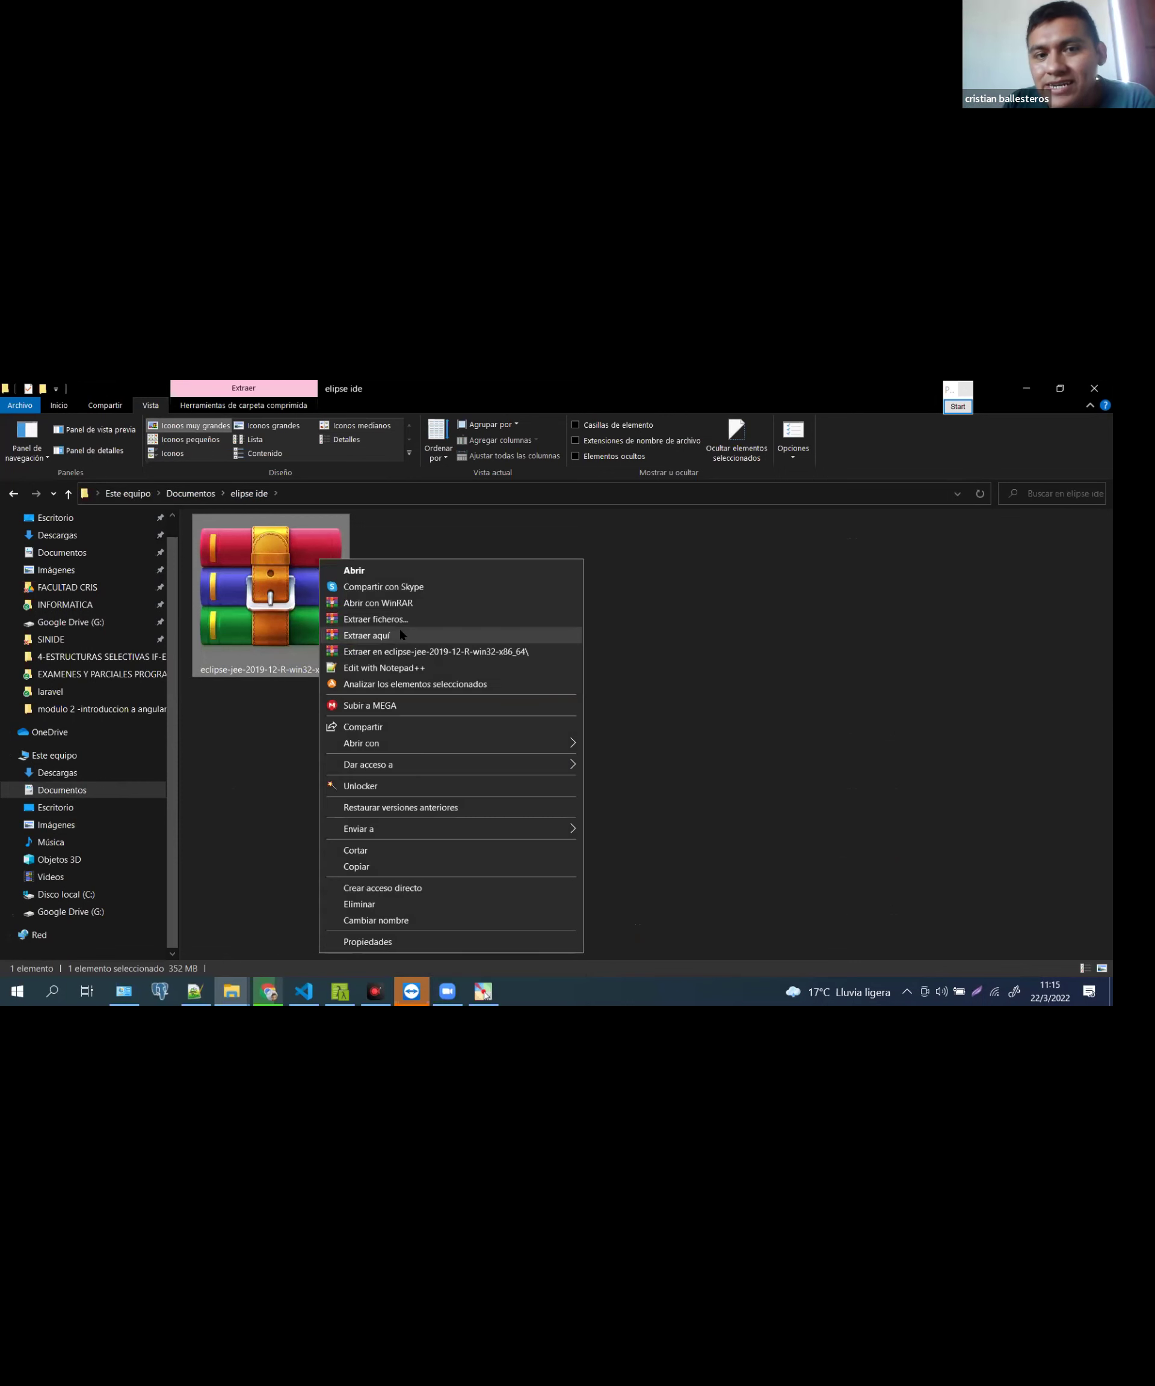
left_click(399, 637)
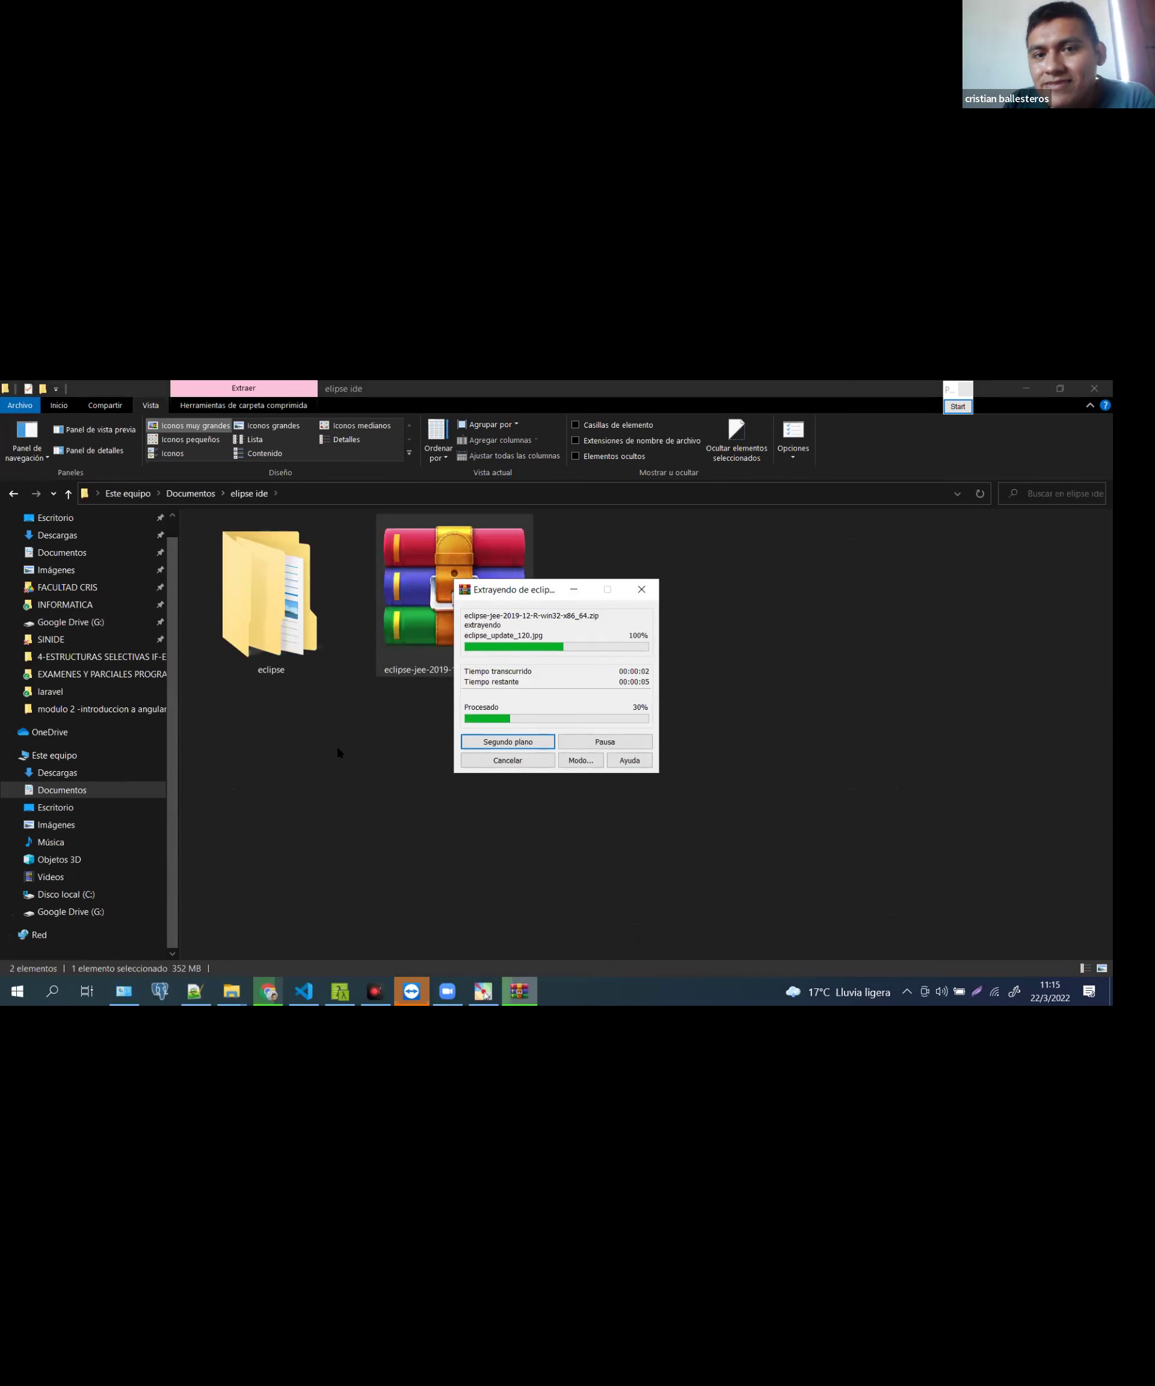
right_click(407, 582)
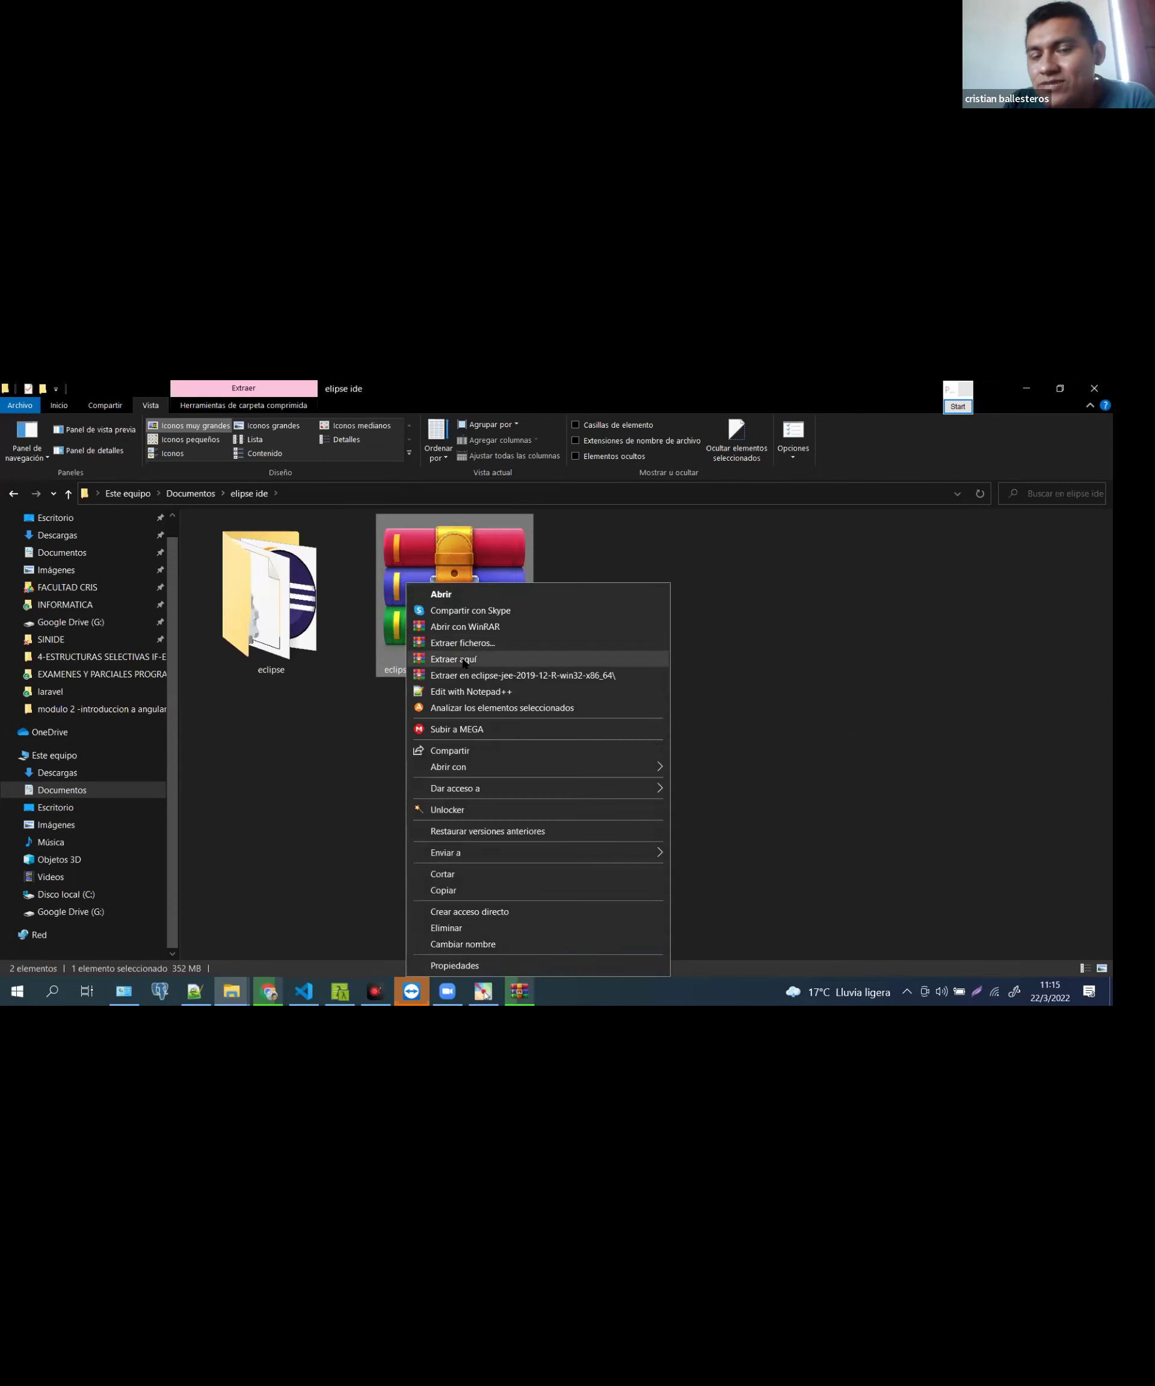
left_click(301, 625)
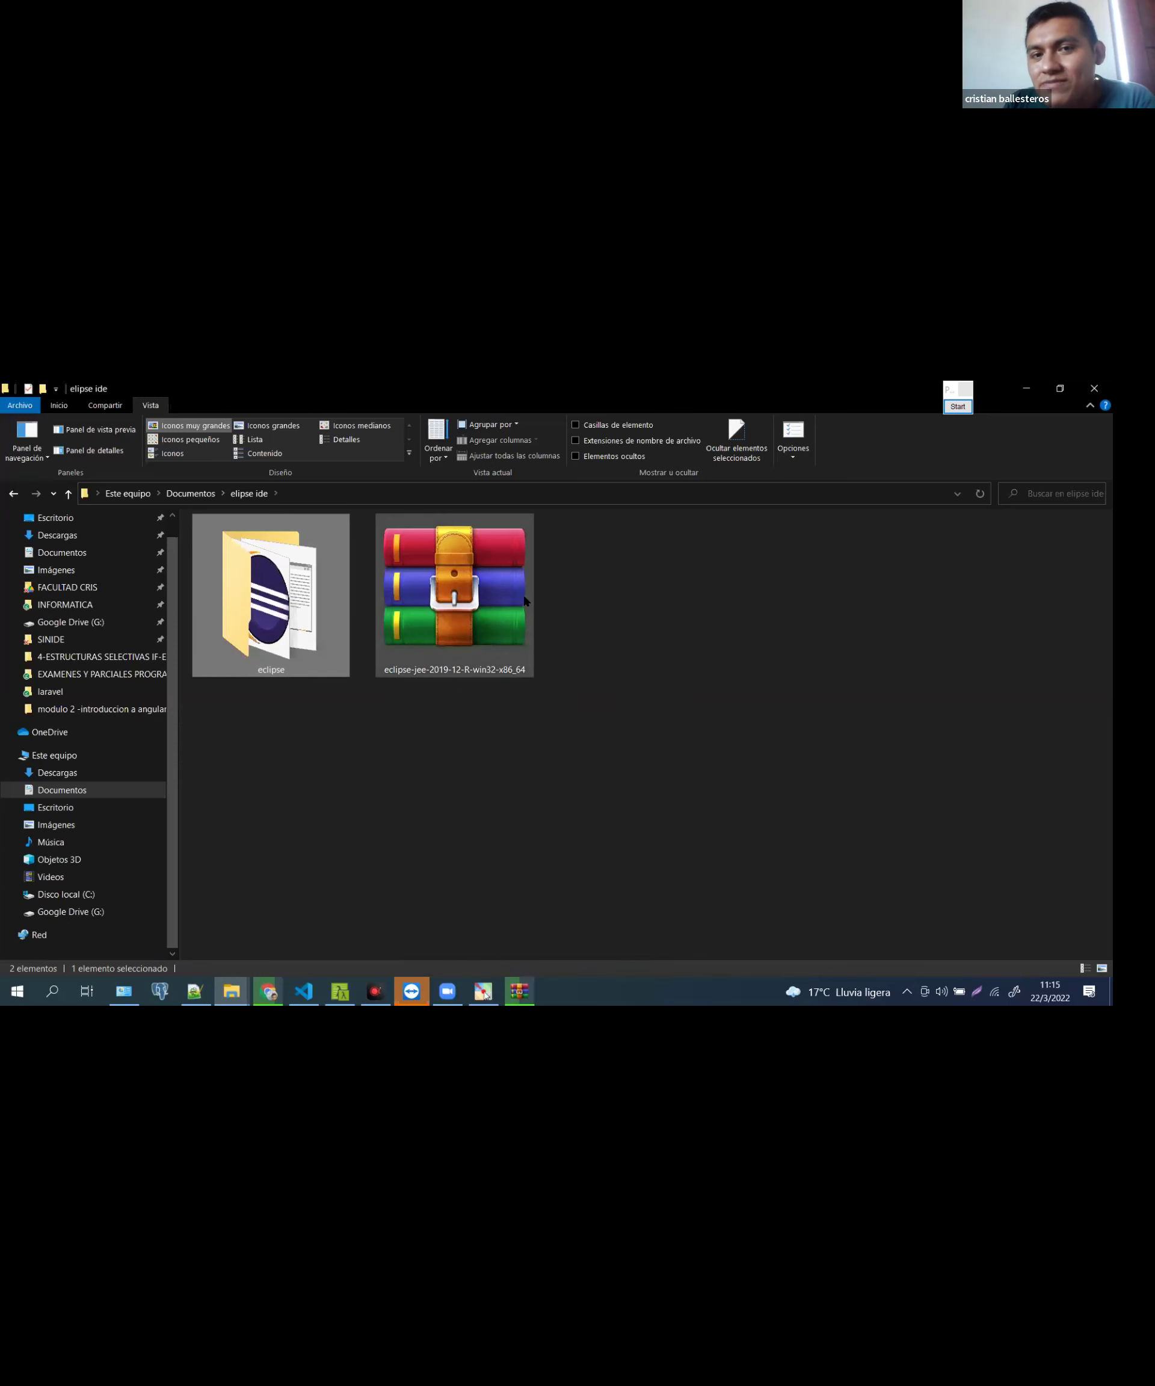
Annotate the screen with a yellow arrow from the eclipse-jee-2019-12 zip to the extracted "eclipse" folder, and select the zip
left_click(958, 407)
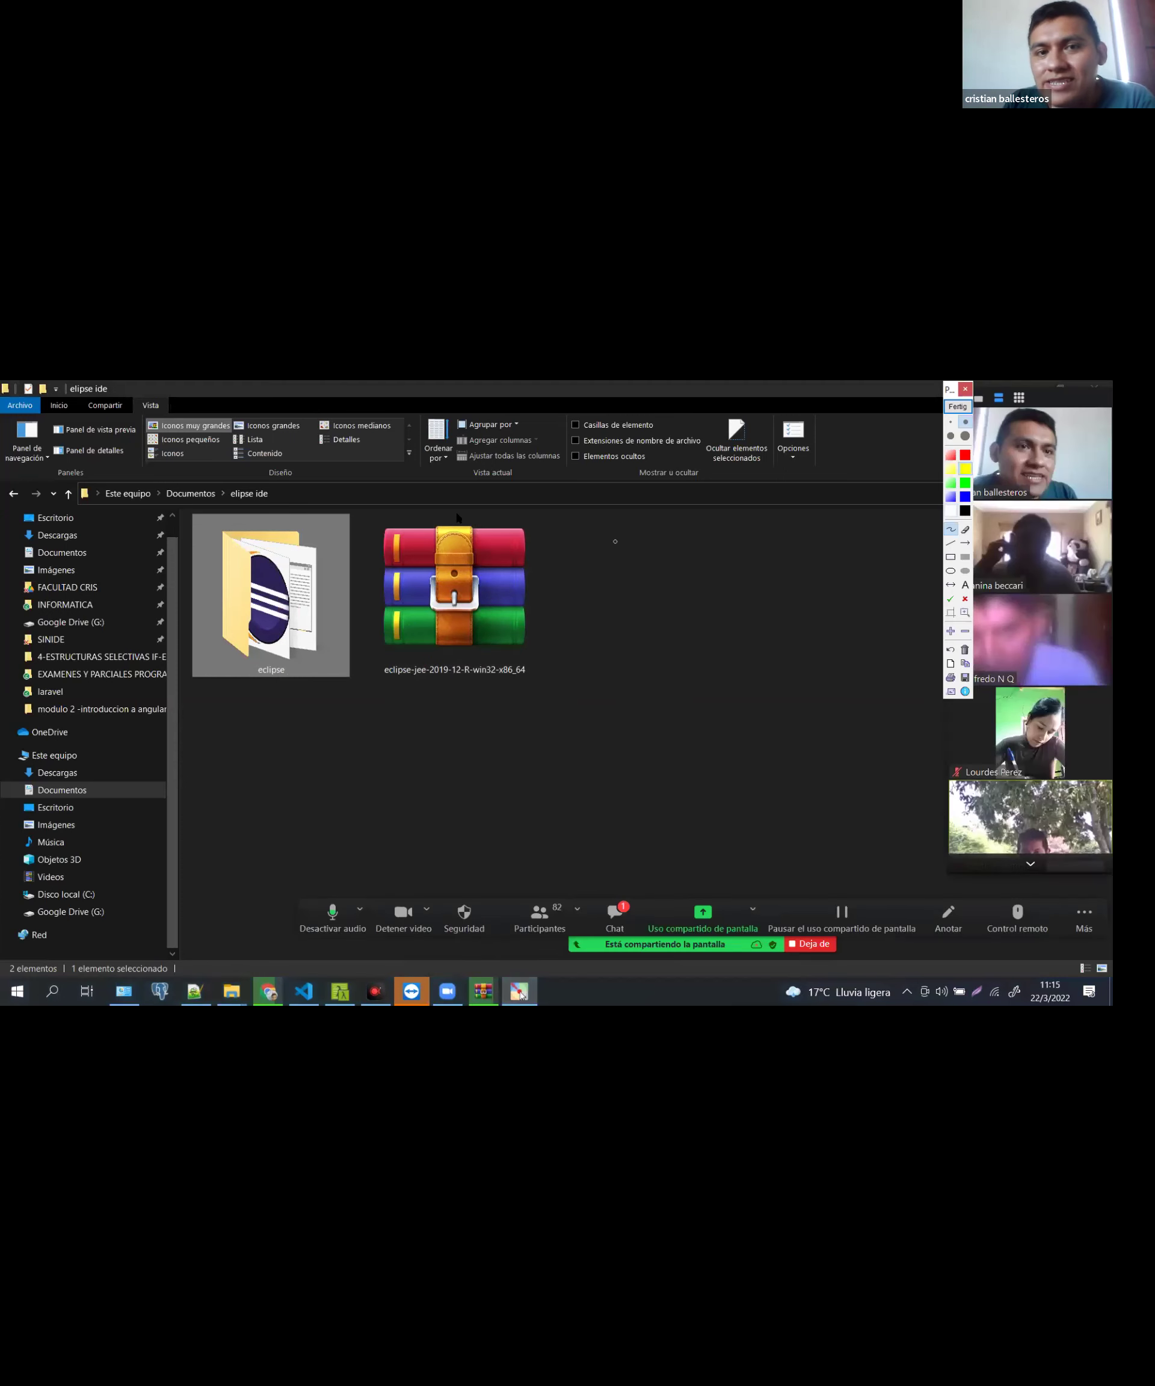
mouse_move(447, 516)
left_mouse_down()
mouse_move(309, 521)
mouse_move(339, 507)
left_mouse_up()
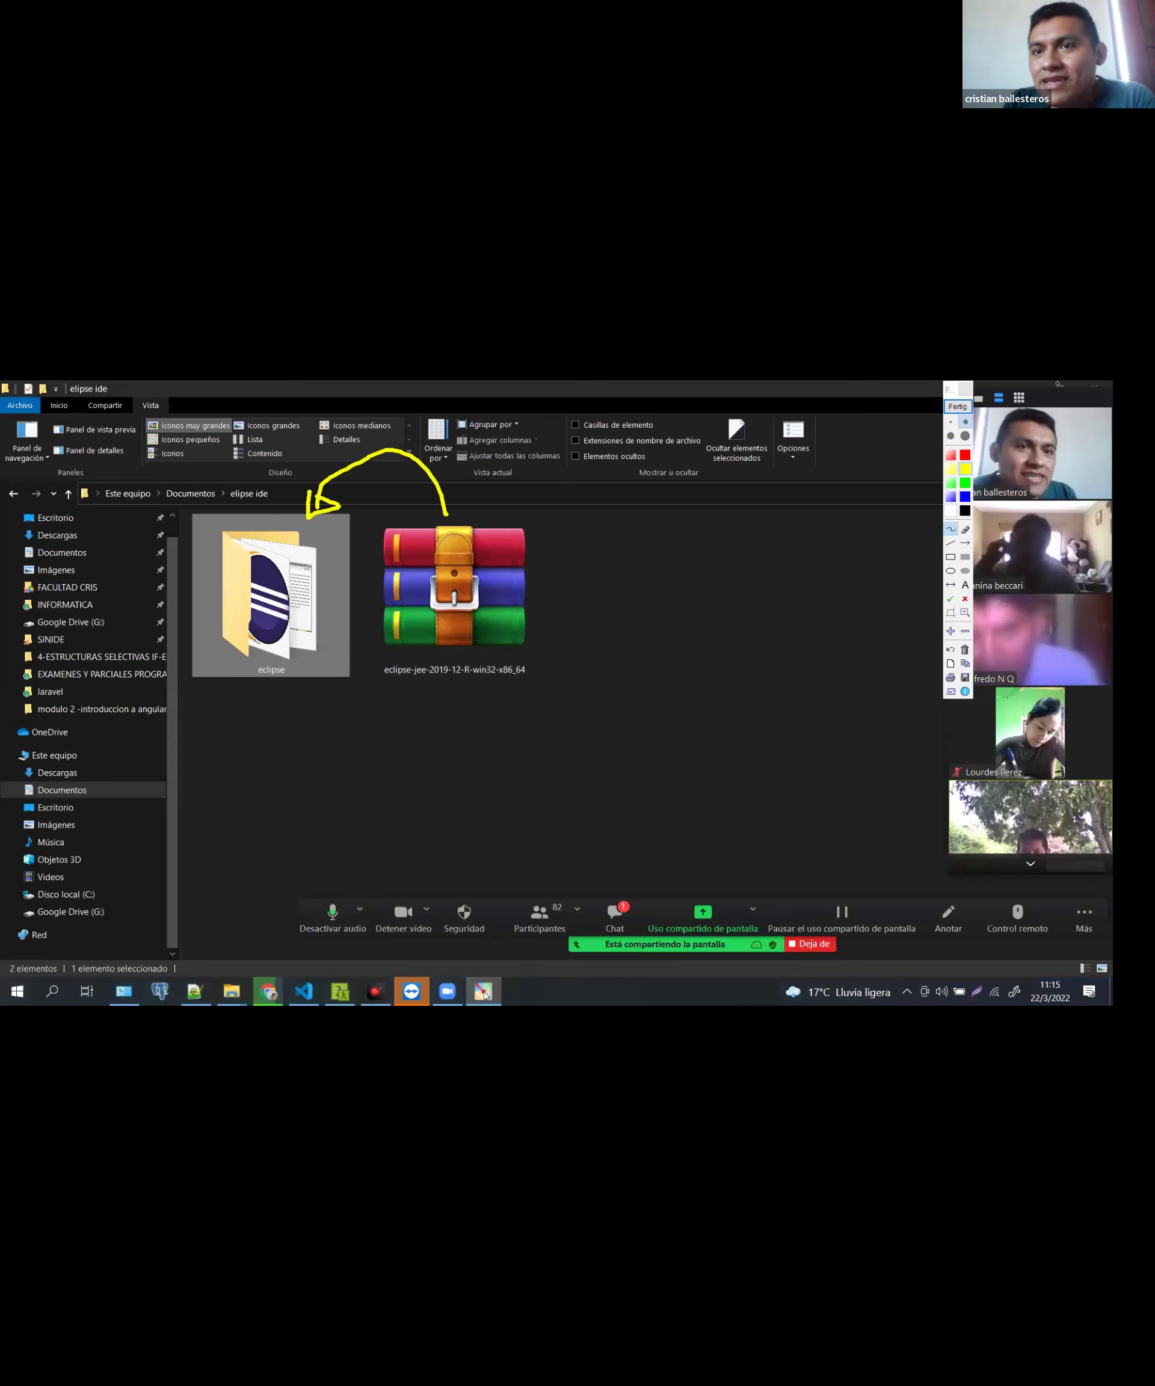
left_click(429, 589)
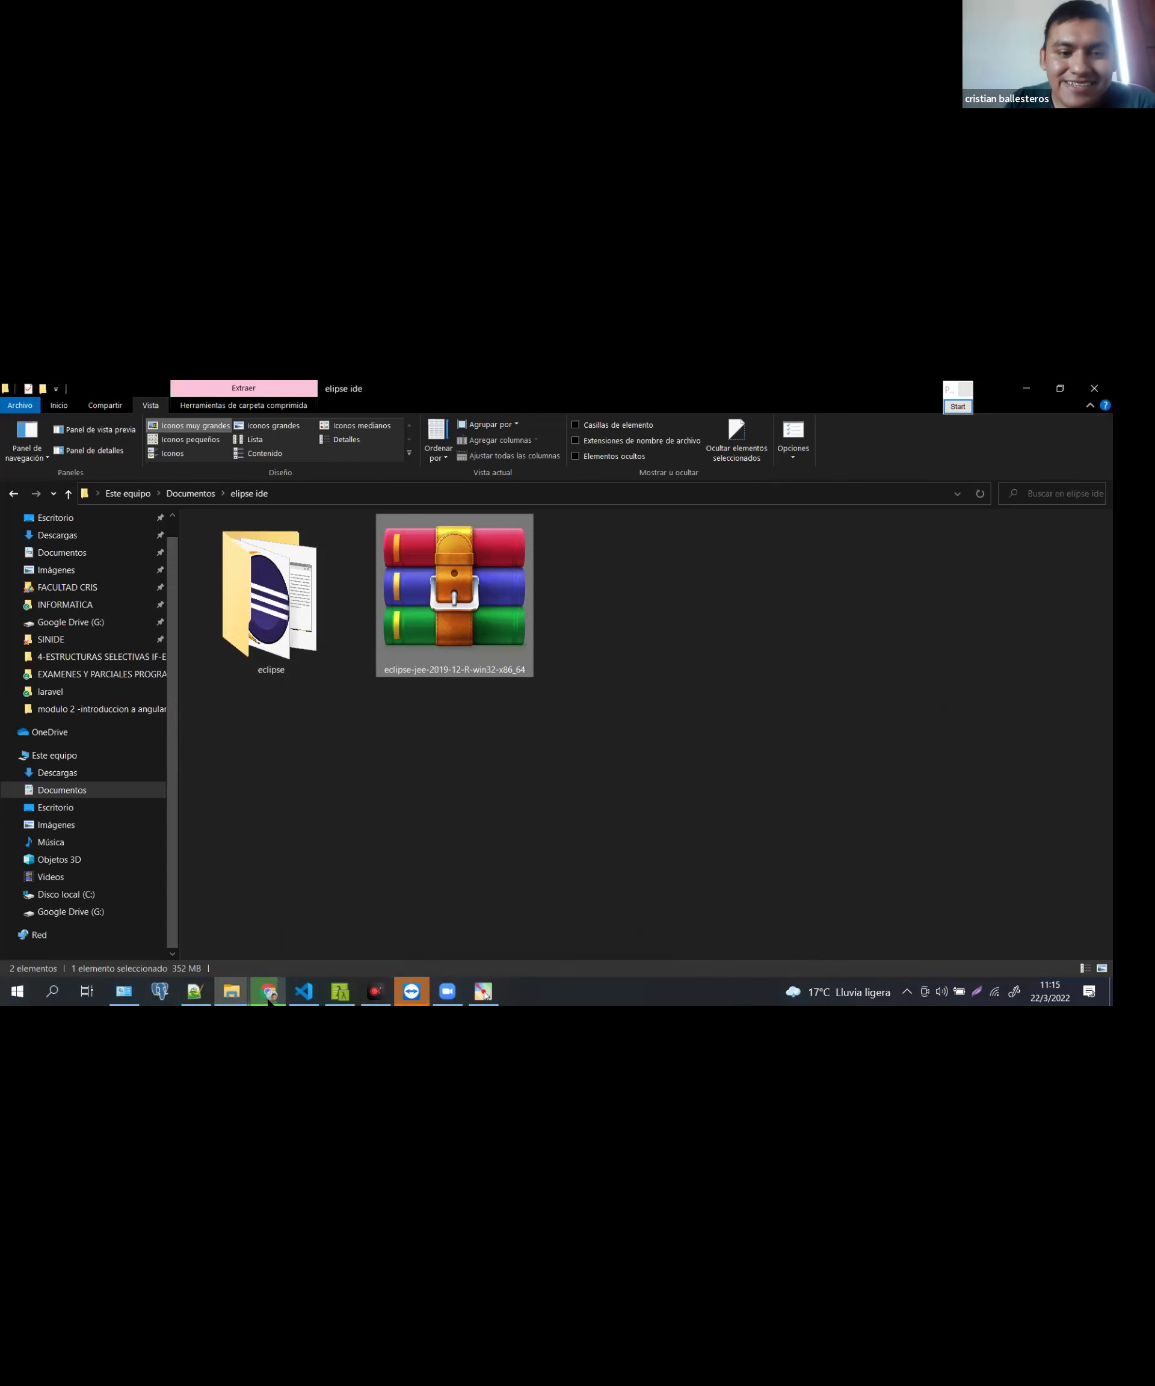
Switch to Chrome, open YouTube Studio, search the channel content for "winrar" and clear the search
key("alt+Tab")
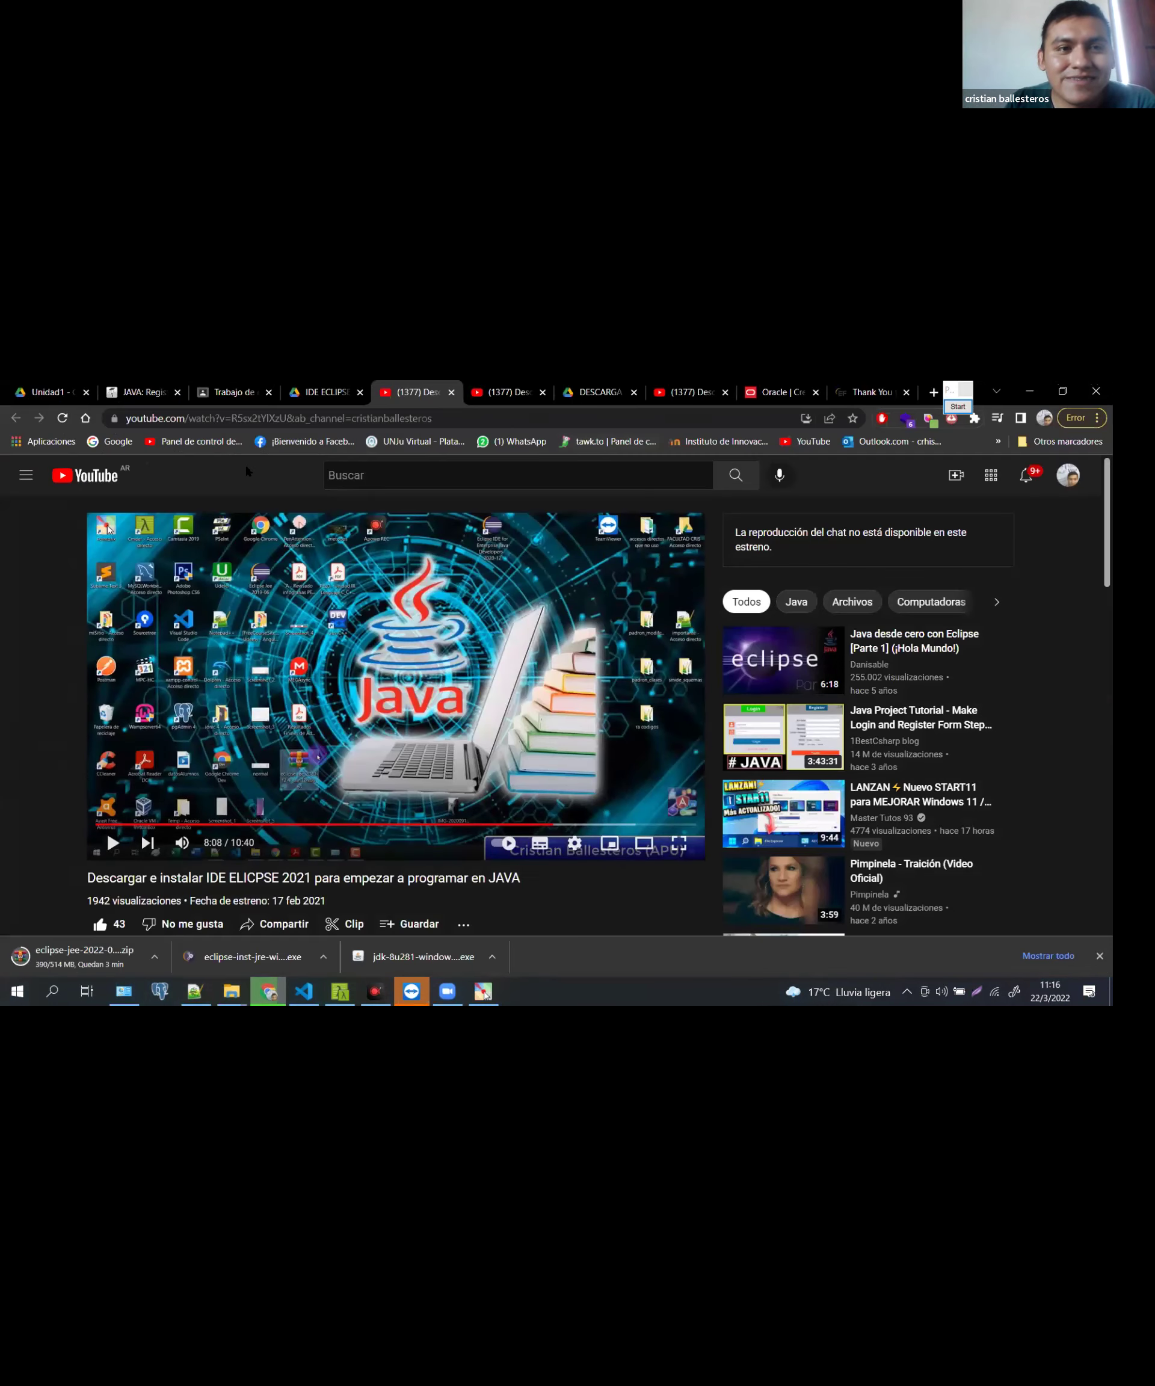
key("ctrl+Tab")
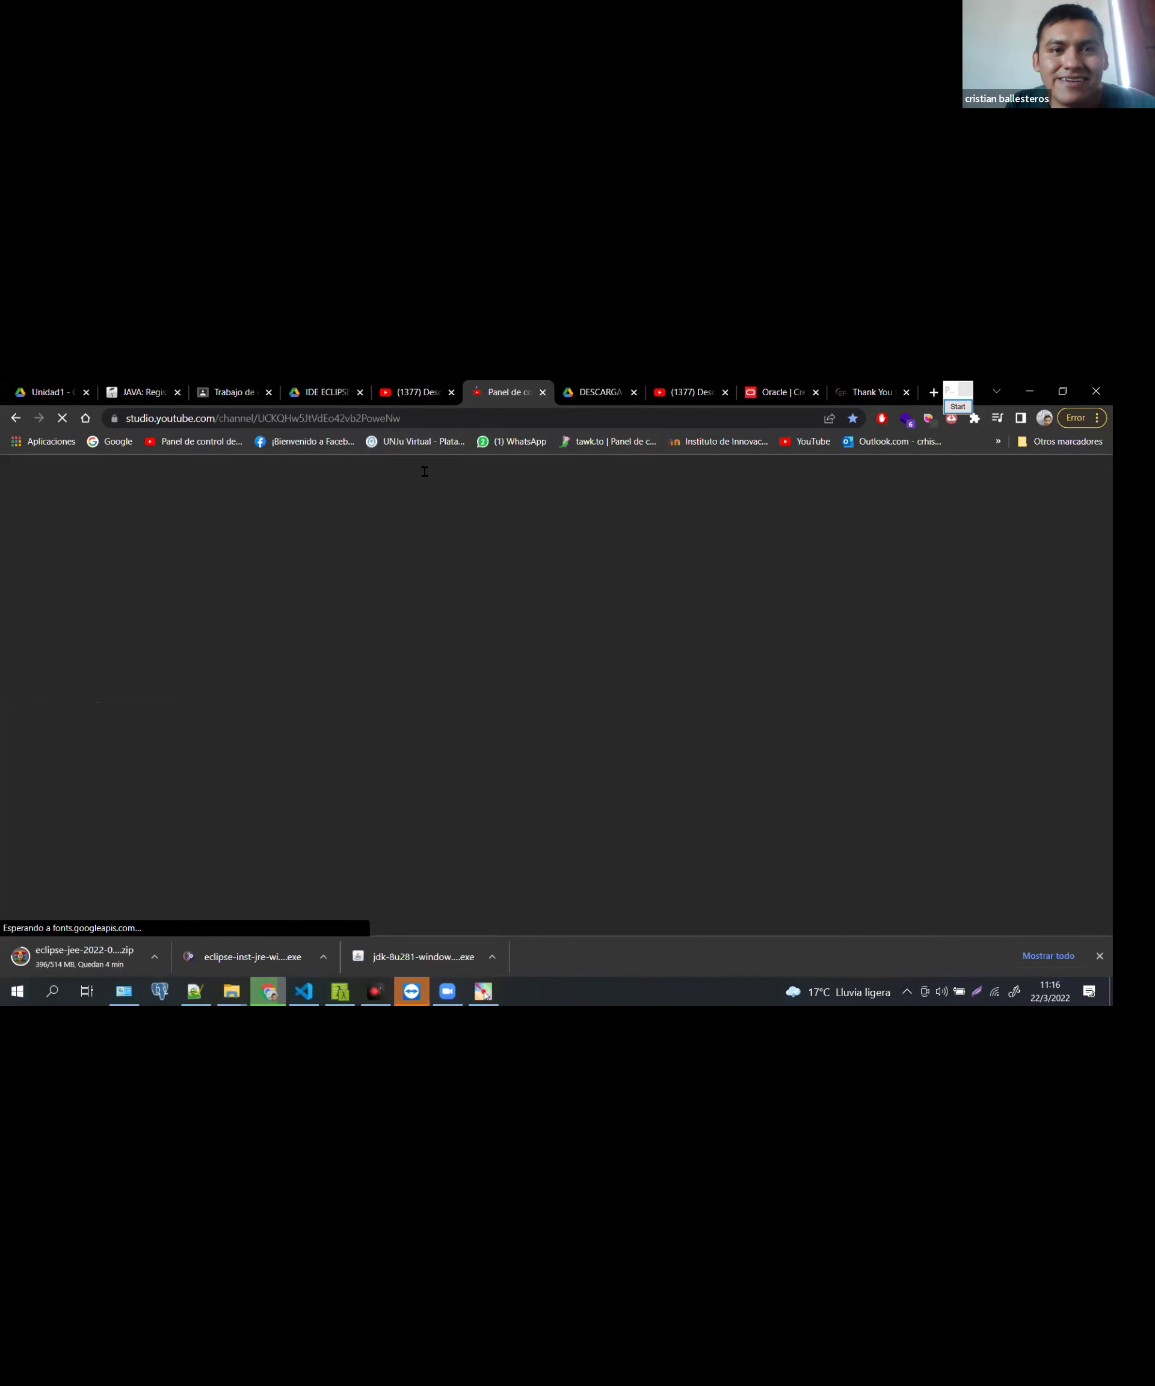
left_click(446, 487)
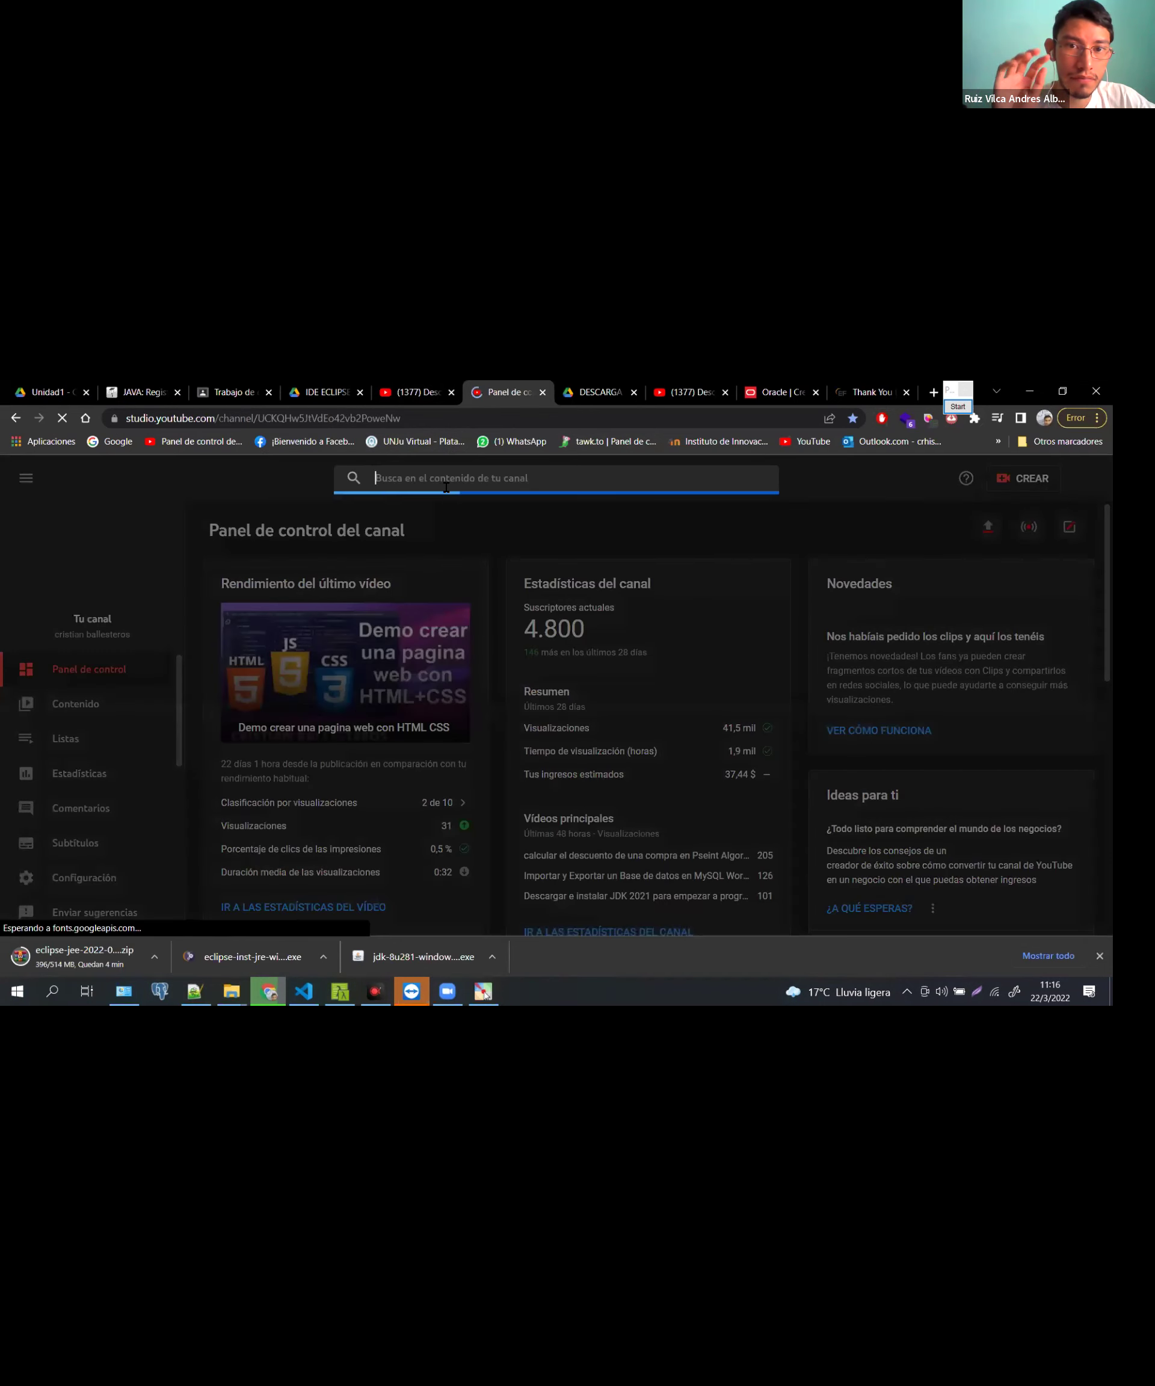
type("winrar")
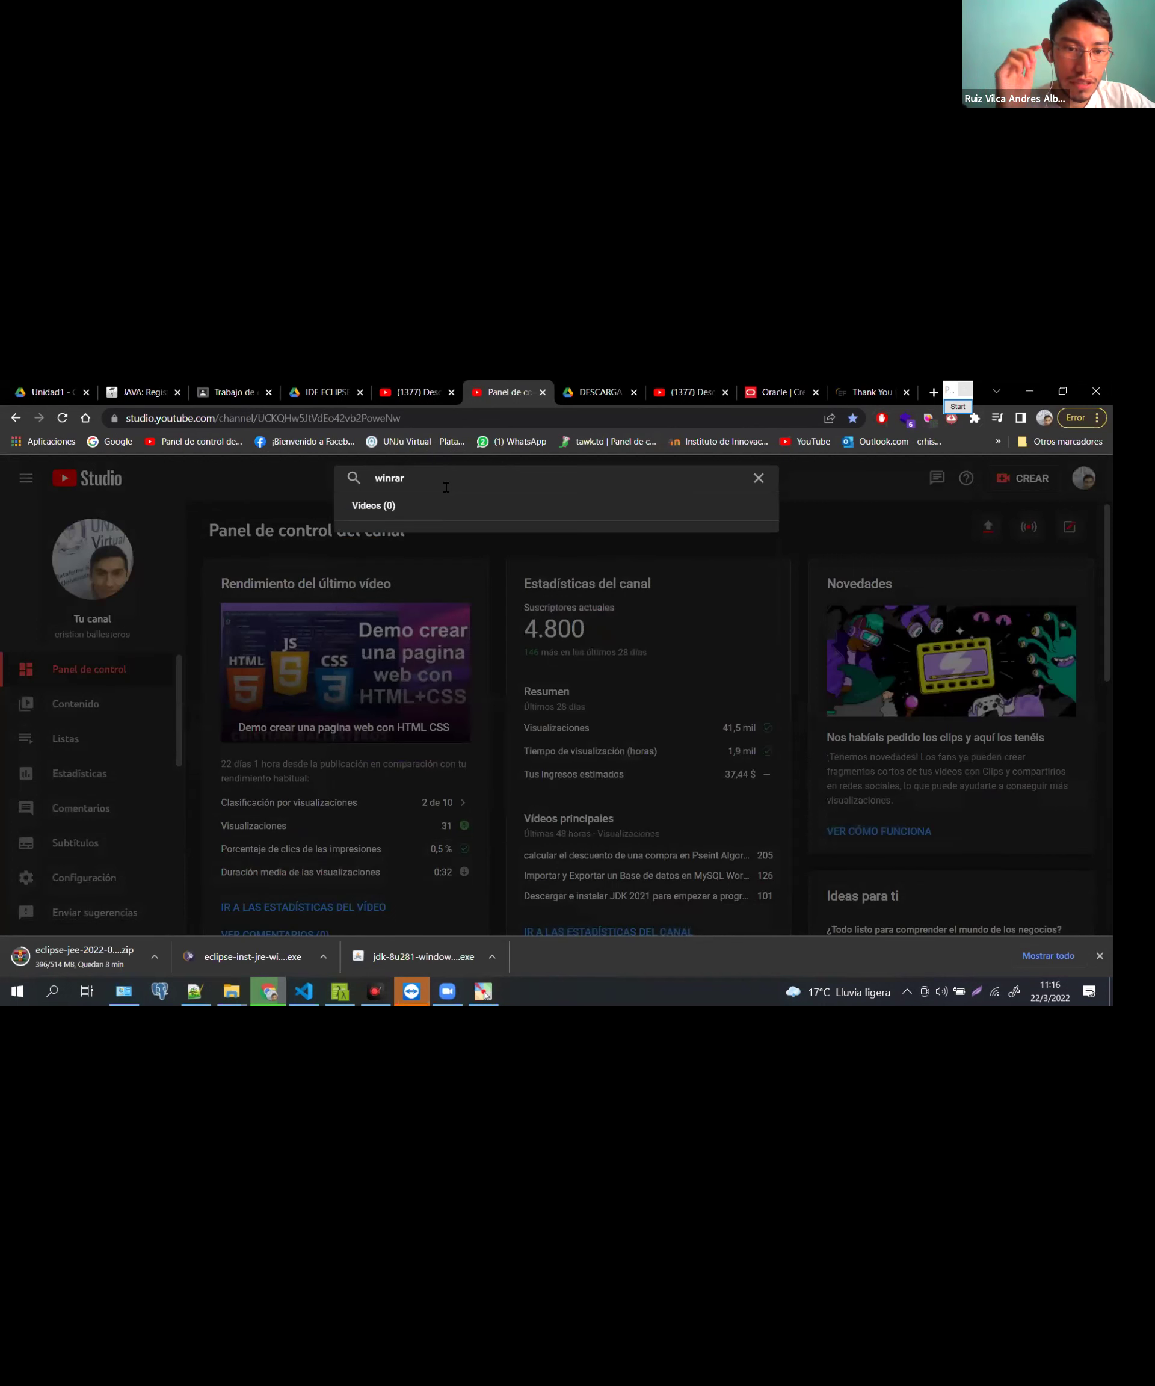
key("BackSpace")
key("BackSpace")
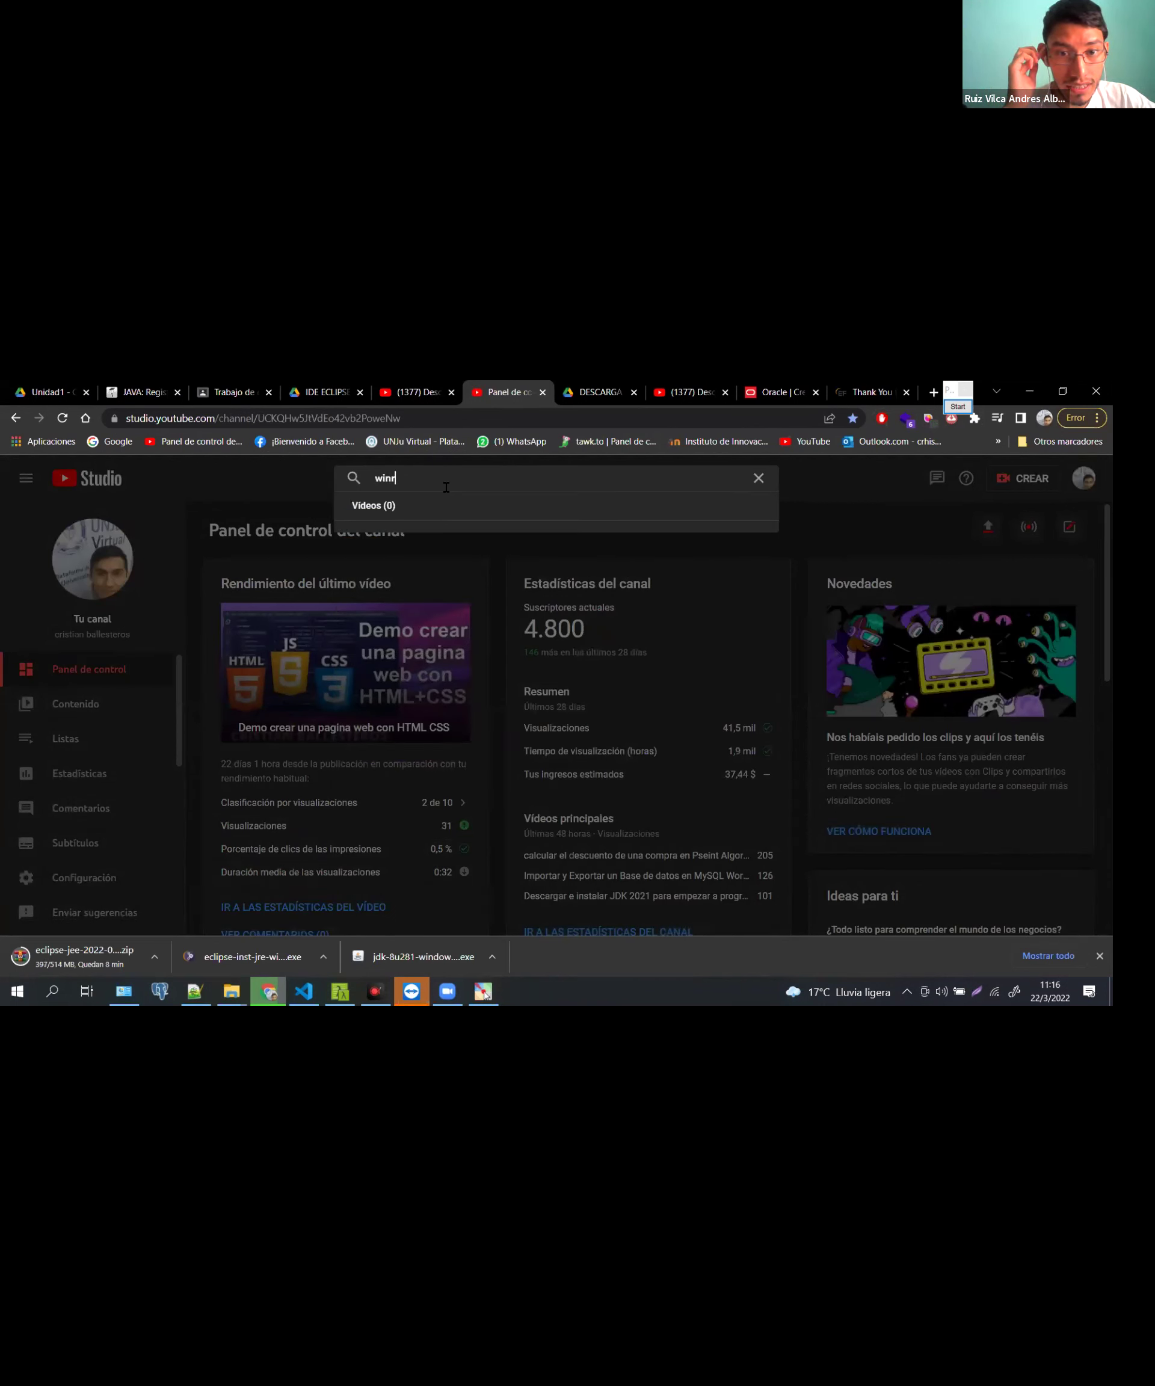
key("BackSpace")
key("BackSpace")
key("BackSpace")
key("BackSpace")
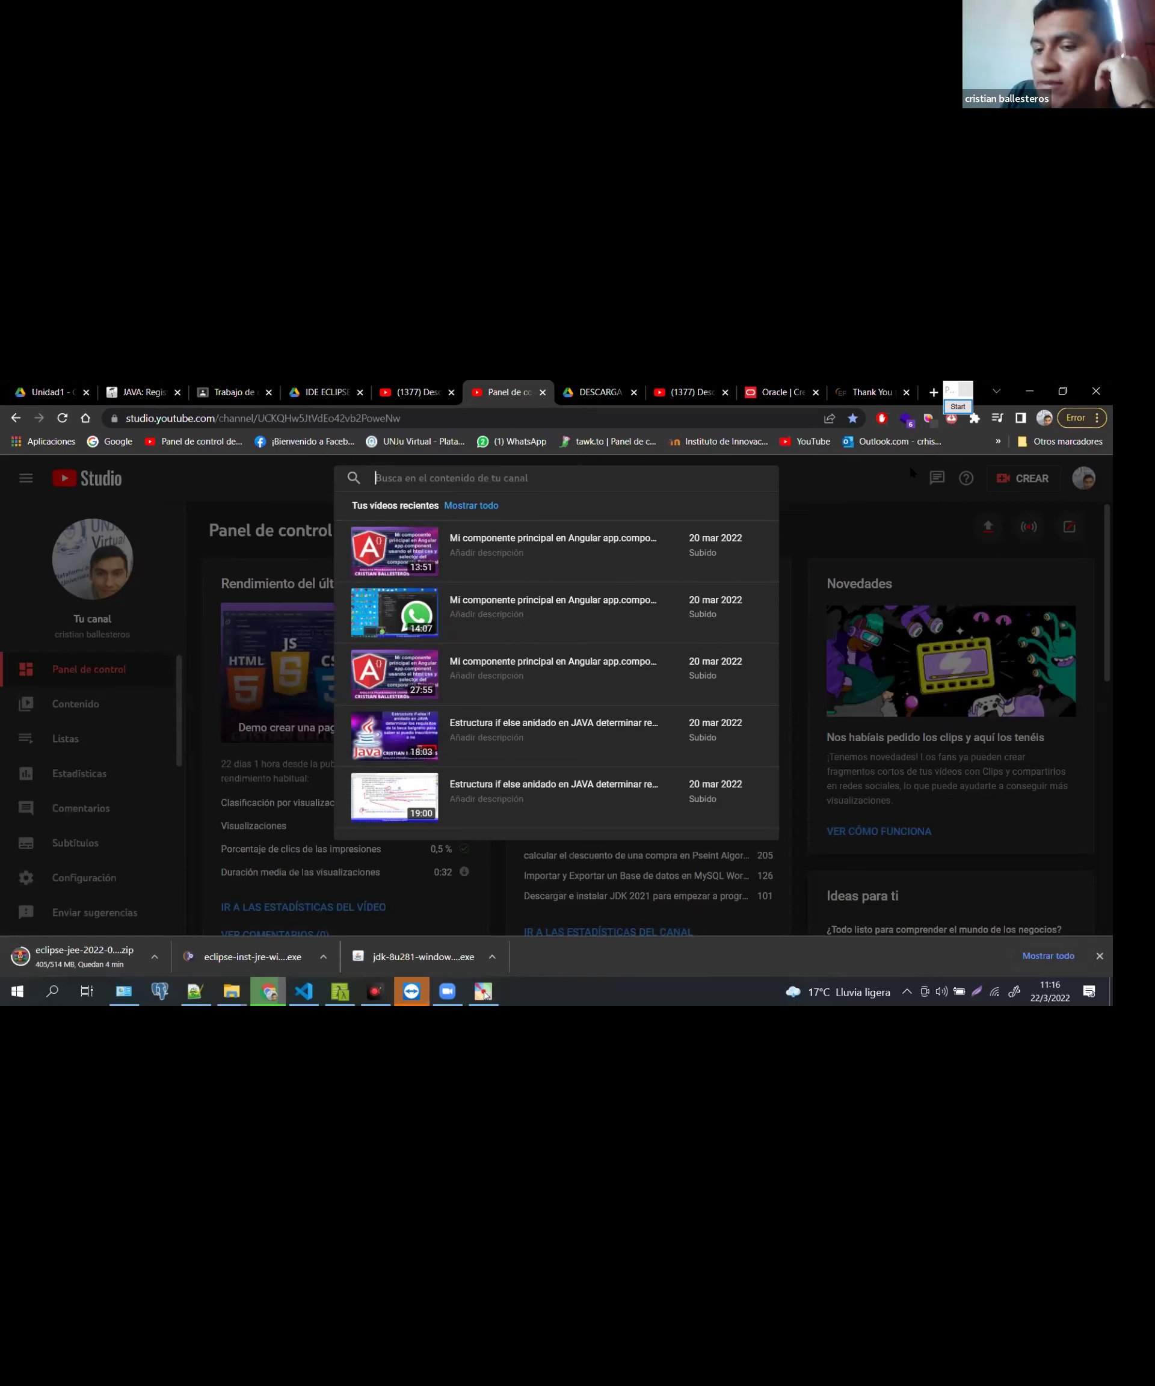
Dismiss the Java Update dialog and run a Google search for "winrar" in the last browser tab
left_click(905, 993)
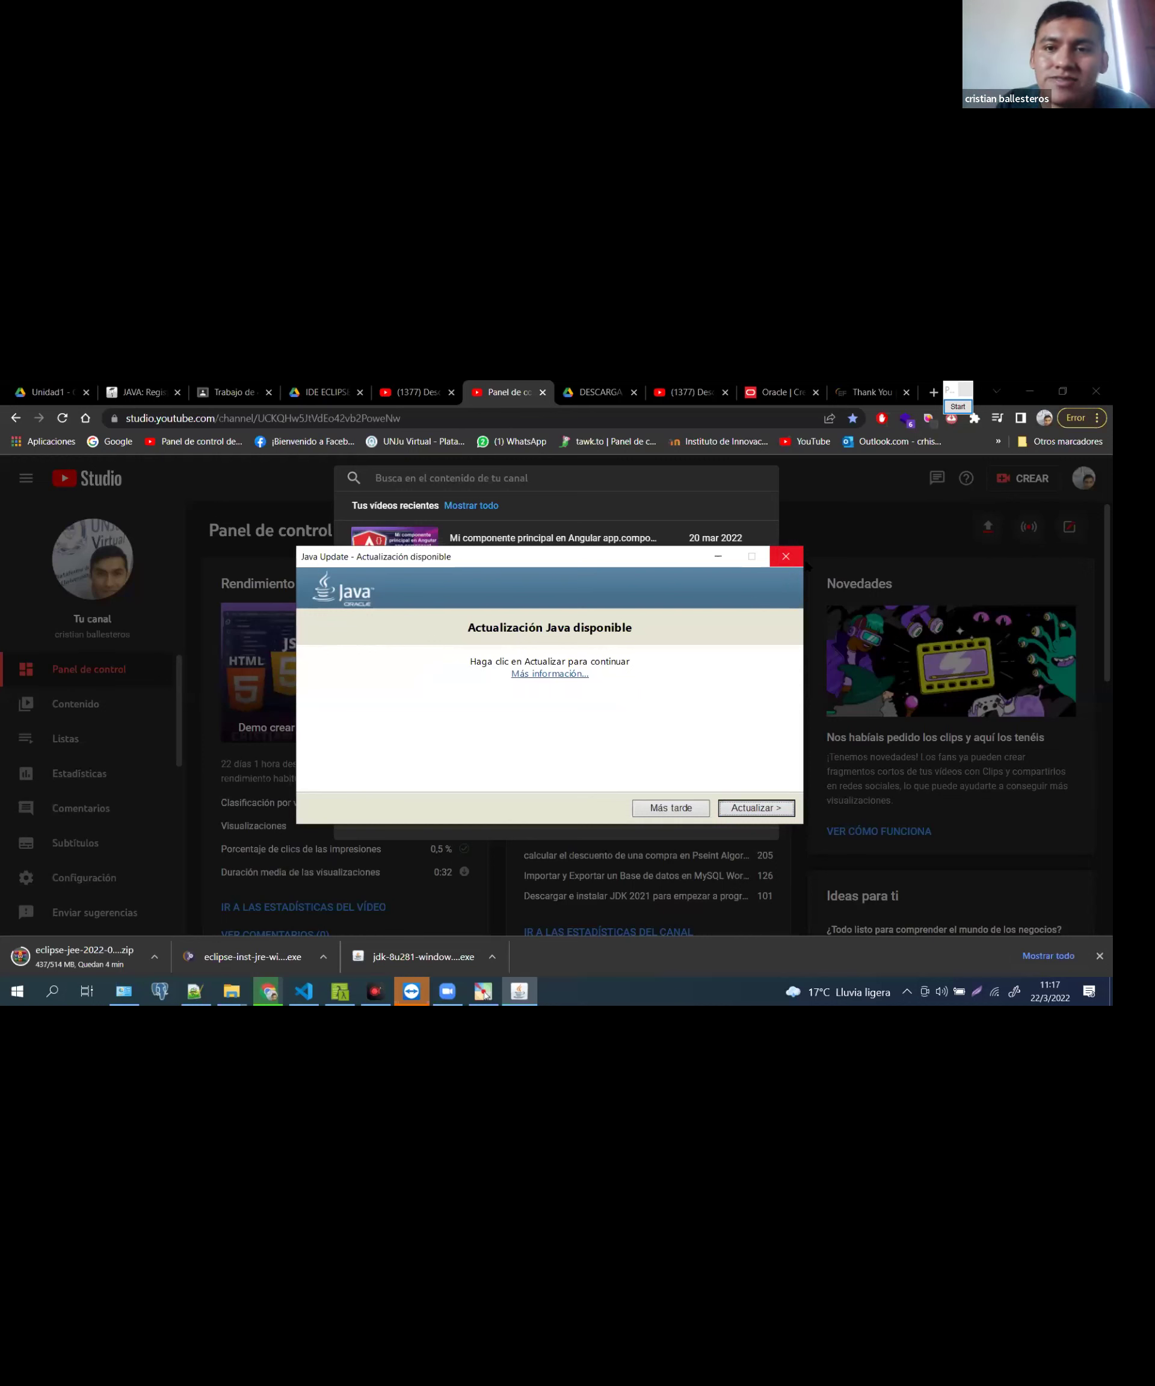
left_click(778, 603)
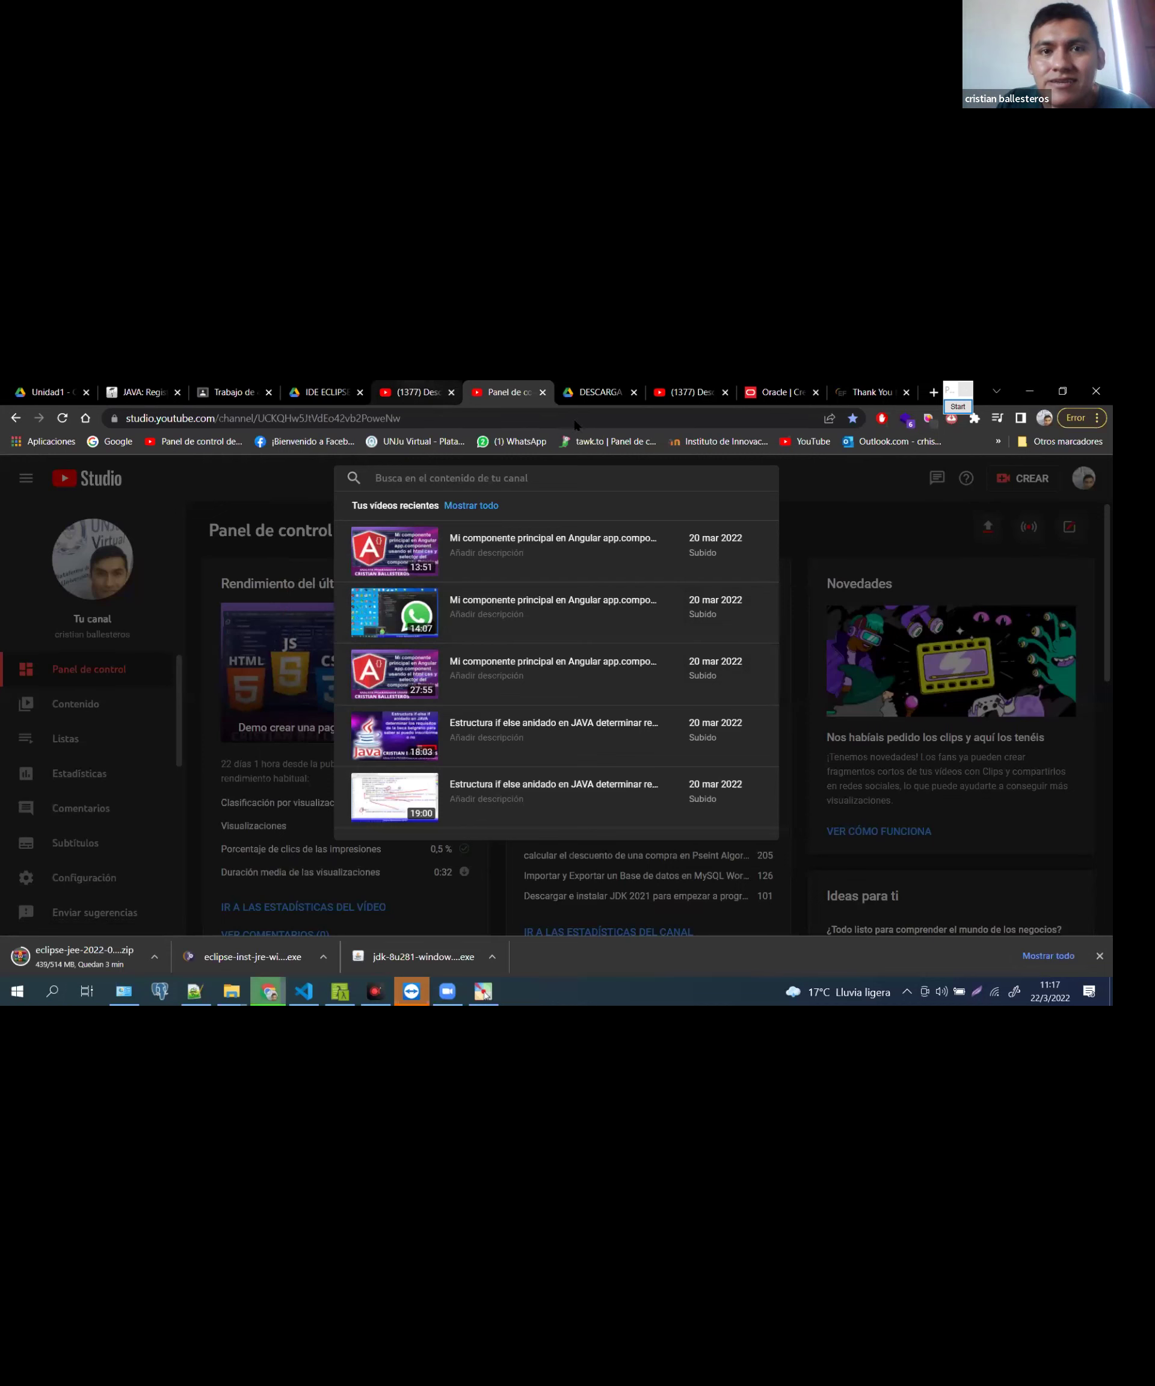
key("ctrl+9")
key("ctrl+l")
type("win")
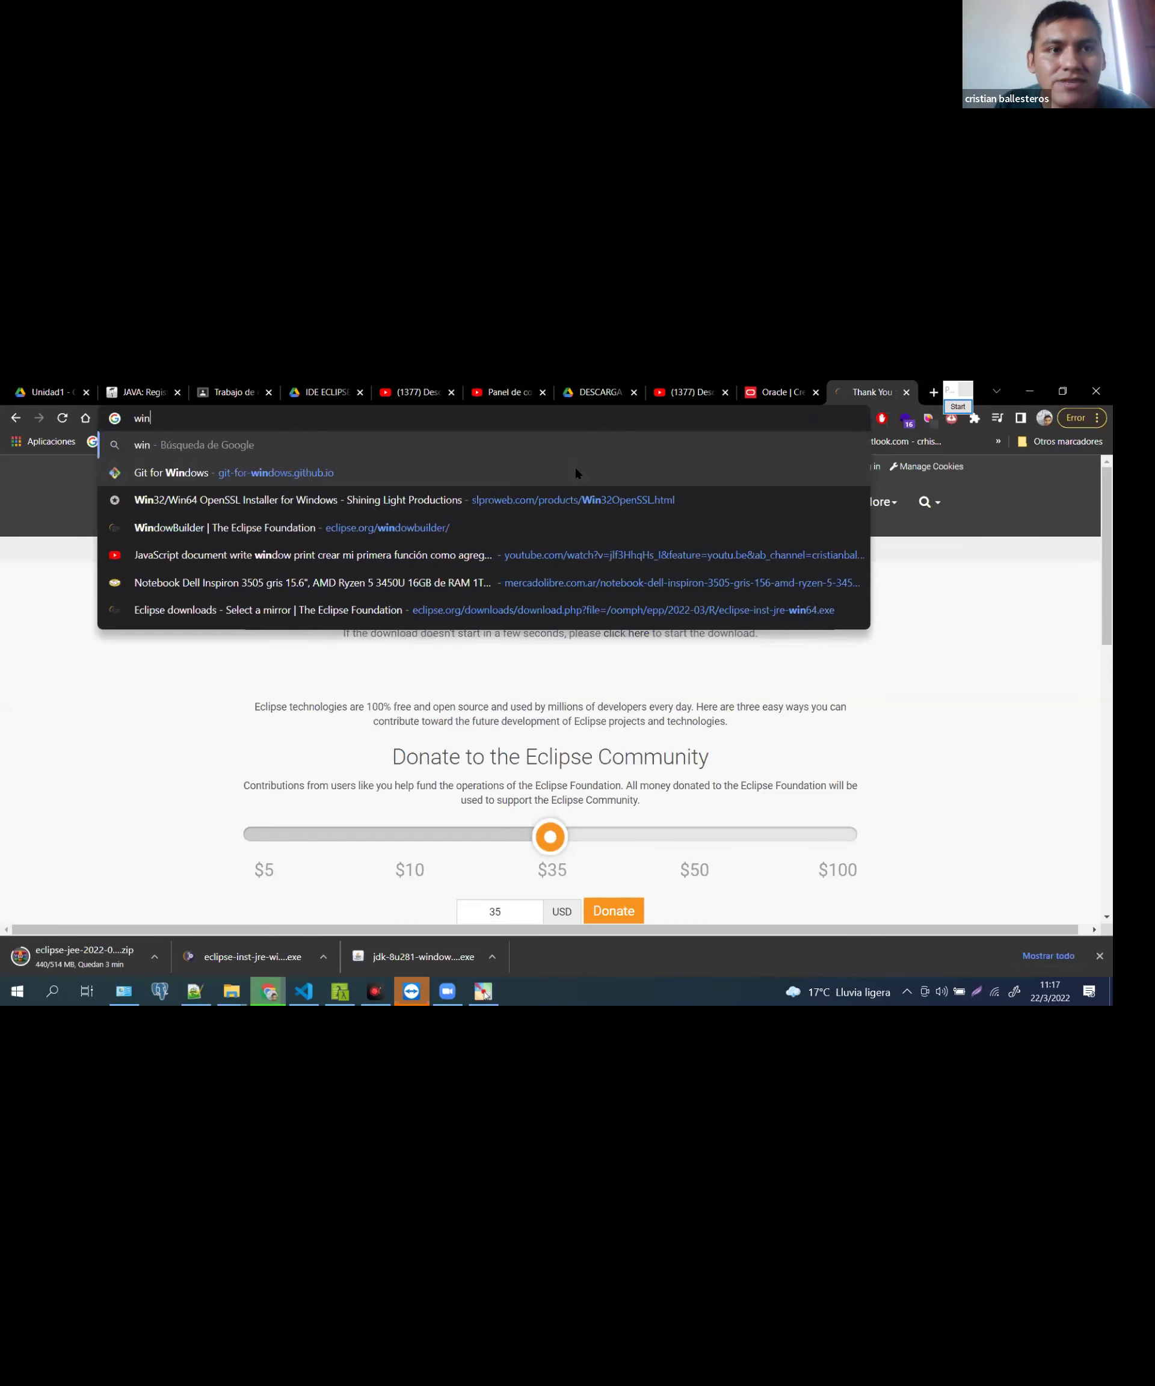
type("rar")
key("Return")
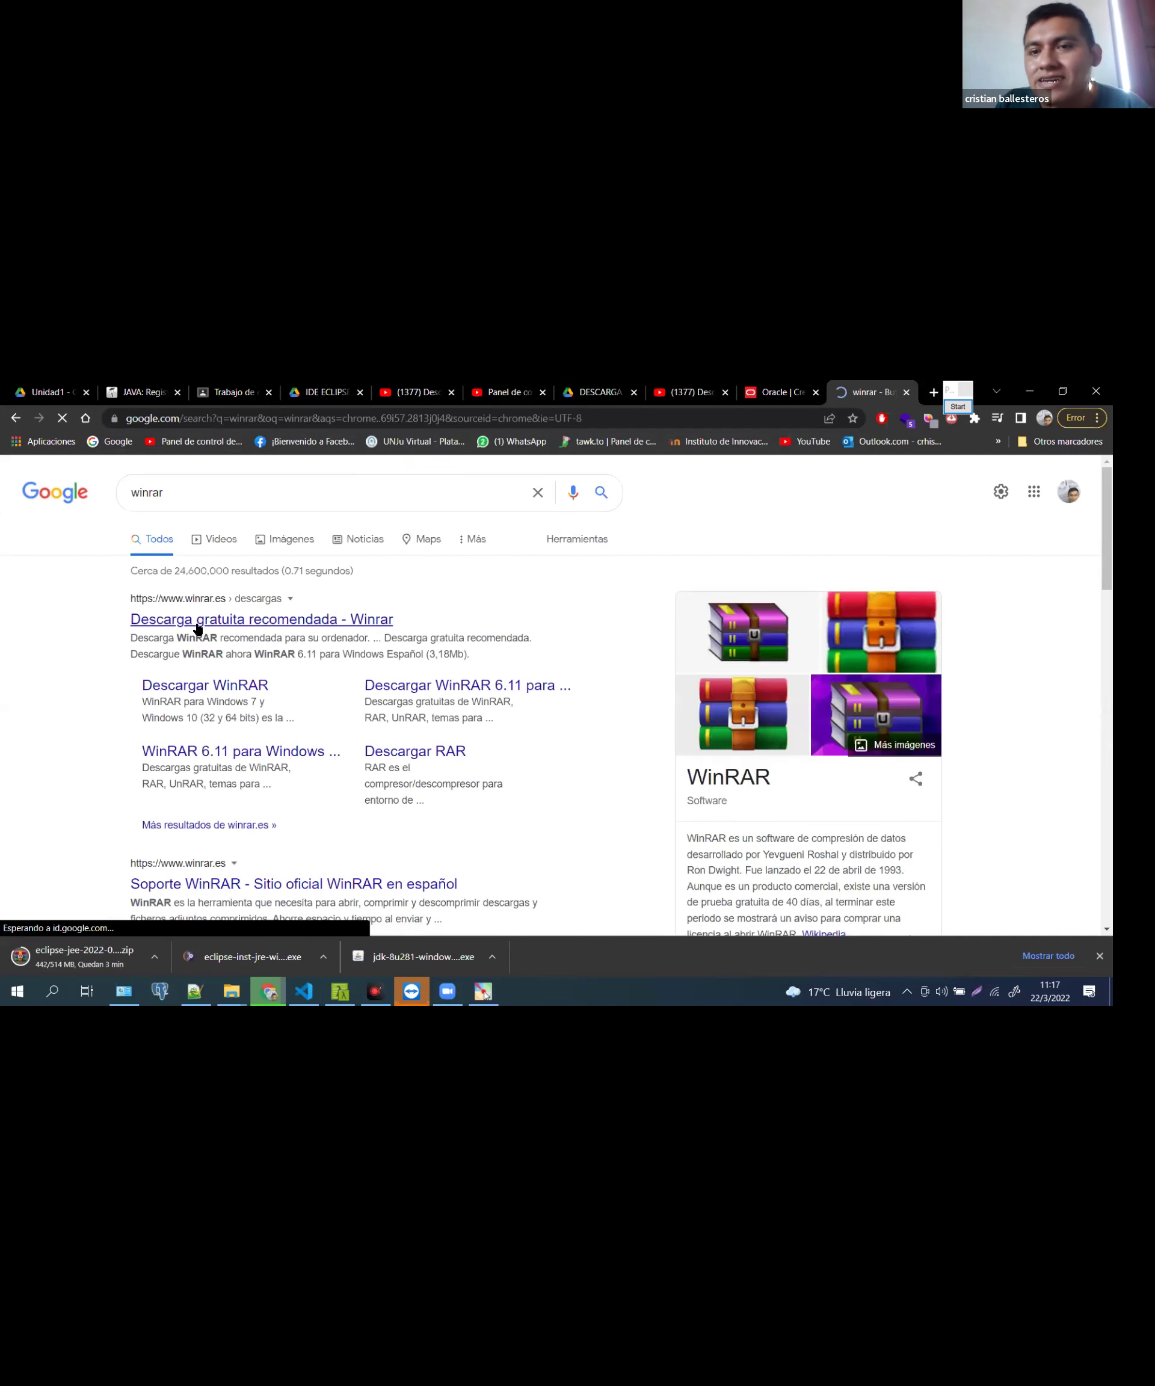
Download the recommended WinRAR 6.11 for Windows x64 in Spanish from winrar.es and show the installer in its folder
left_click(197, 626)
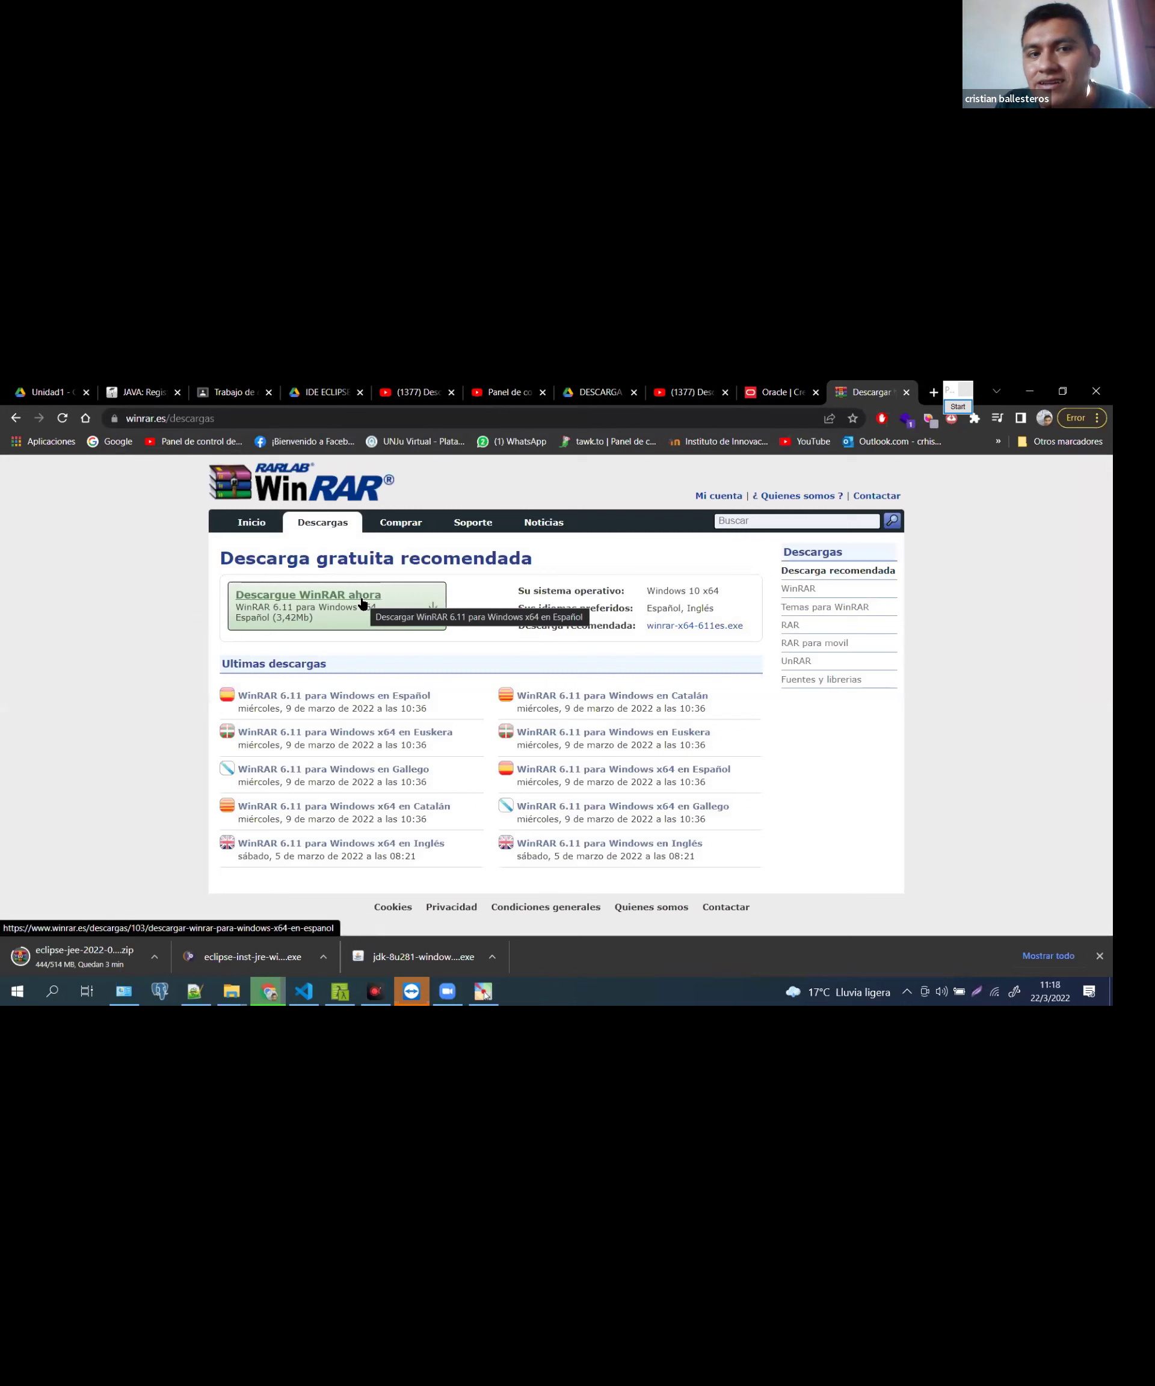
left_click(363, 604)
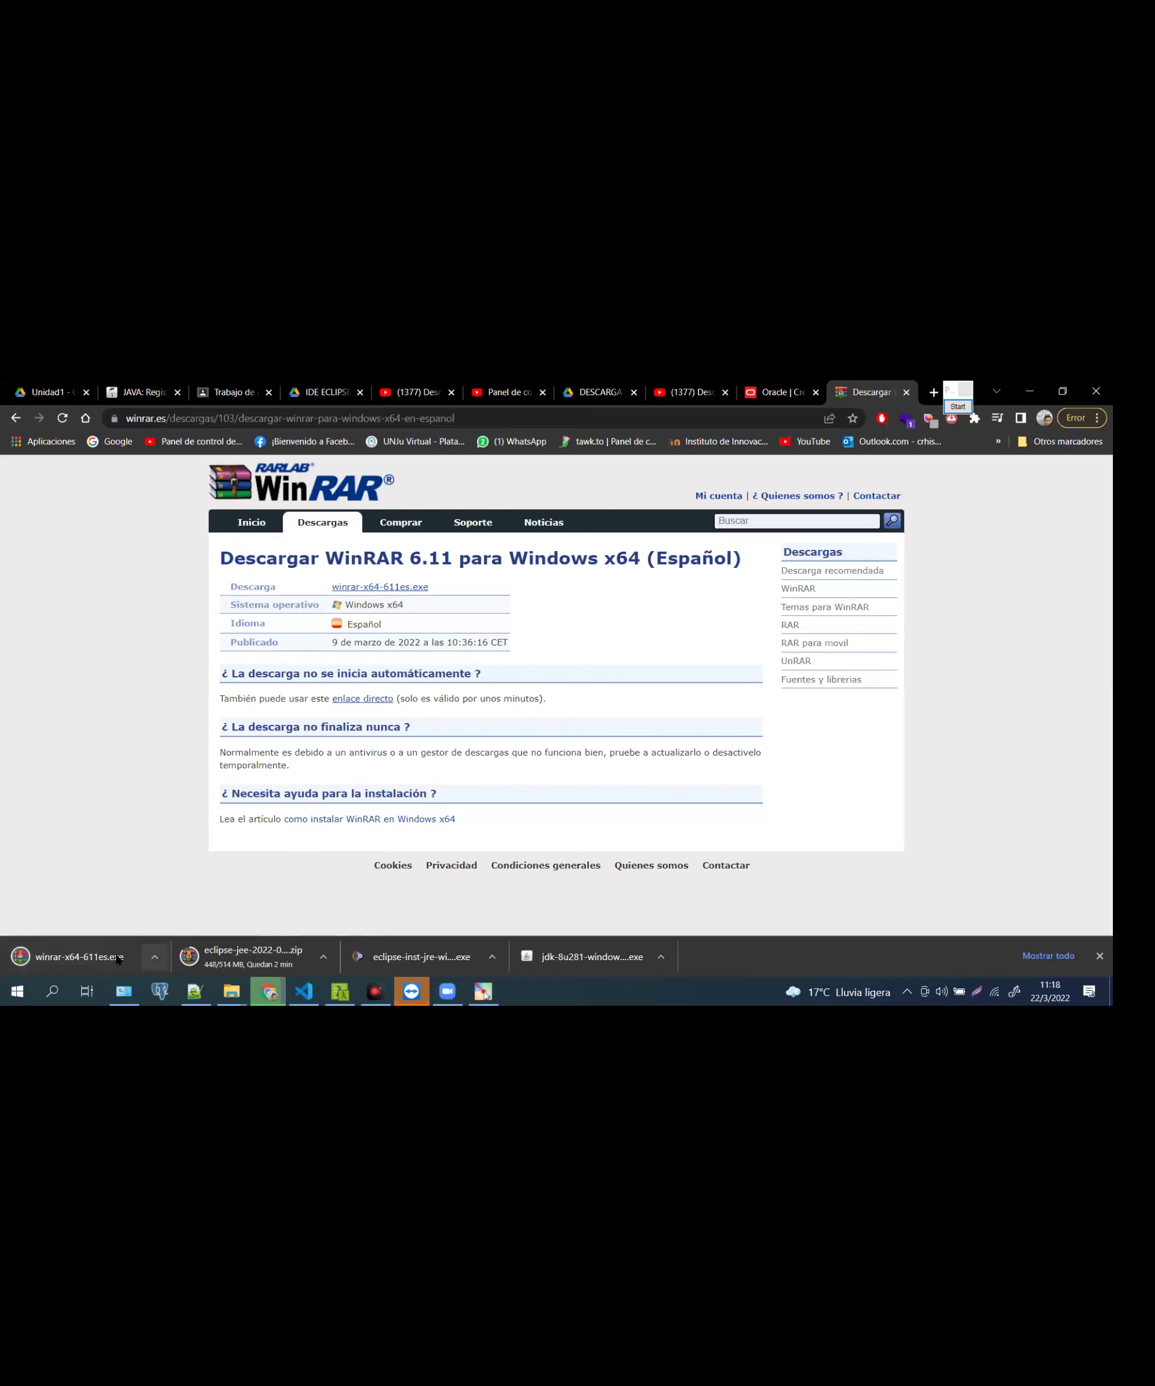
left_click(151, 958)
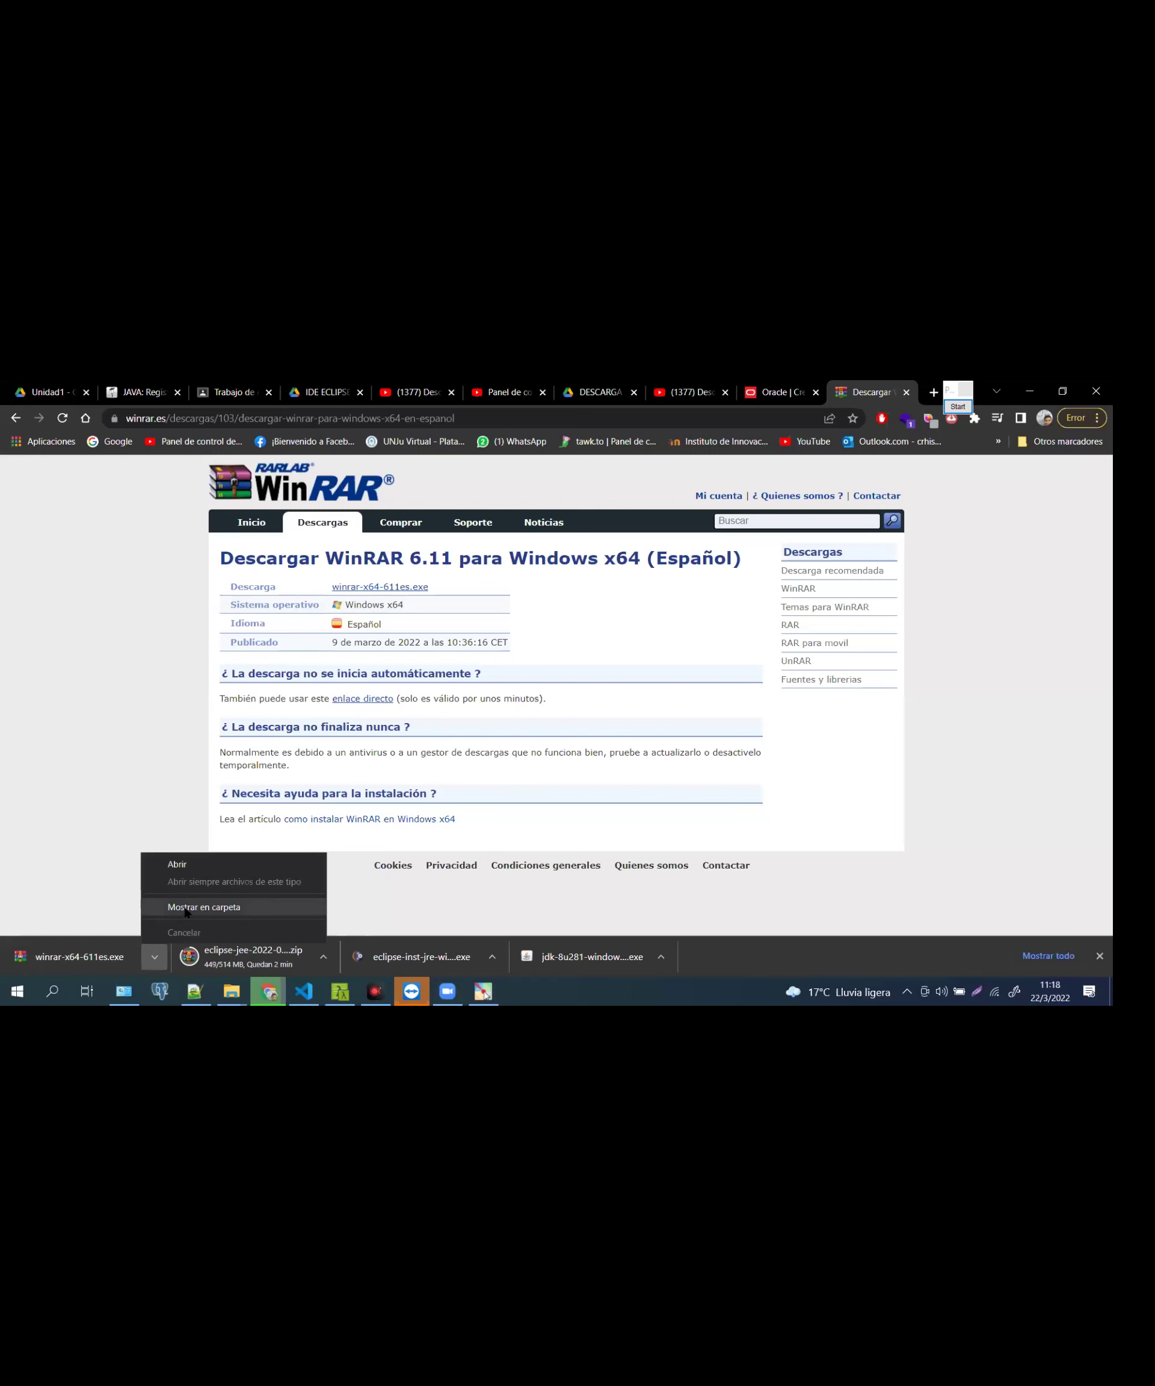
left_click(185, 908)
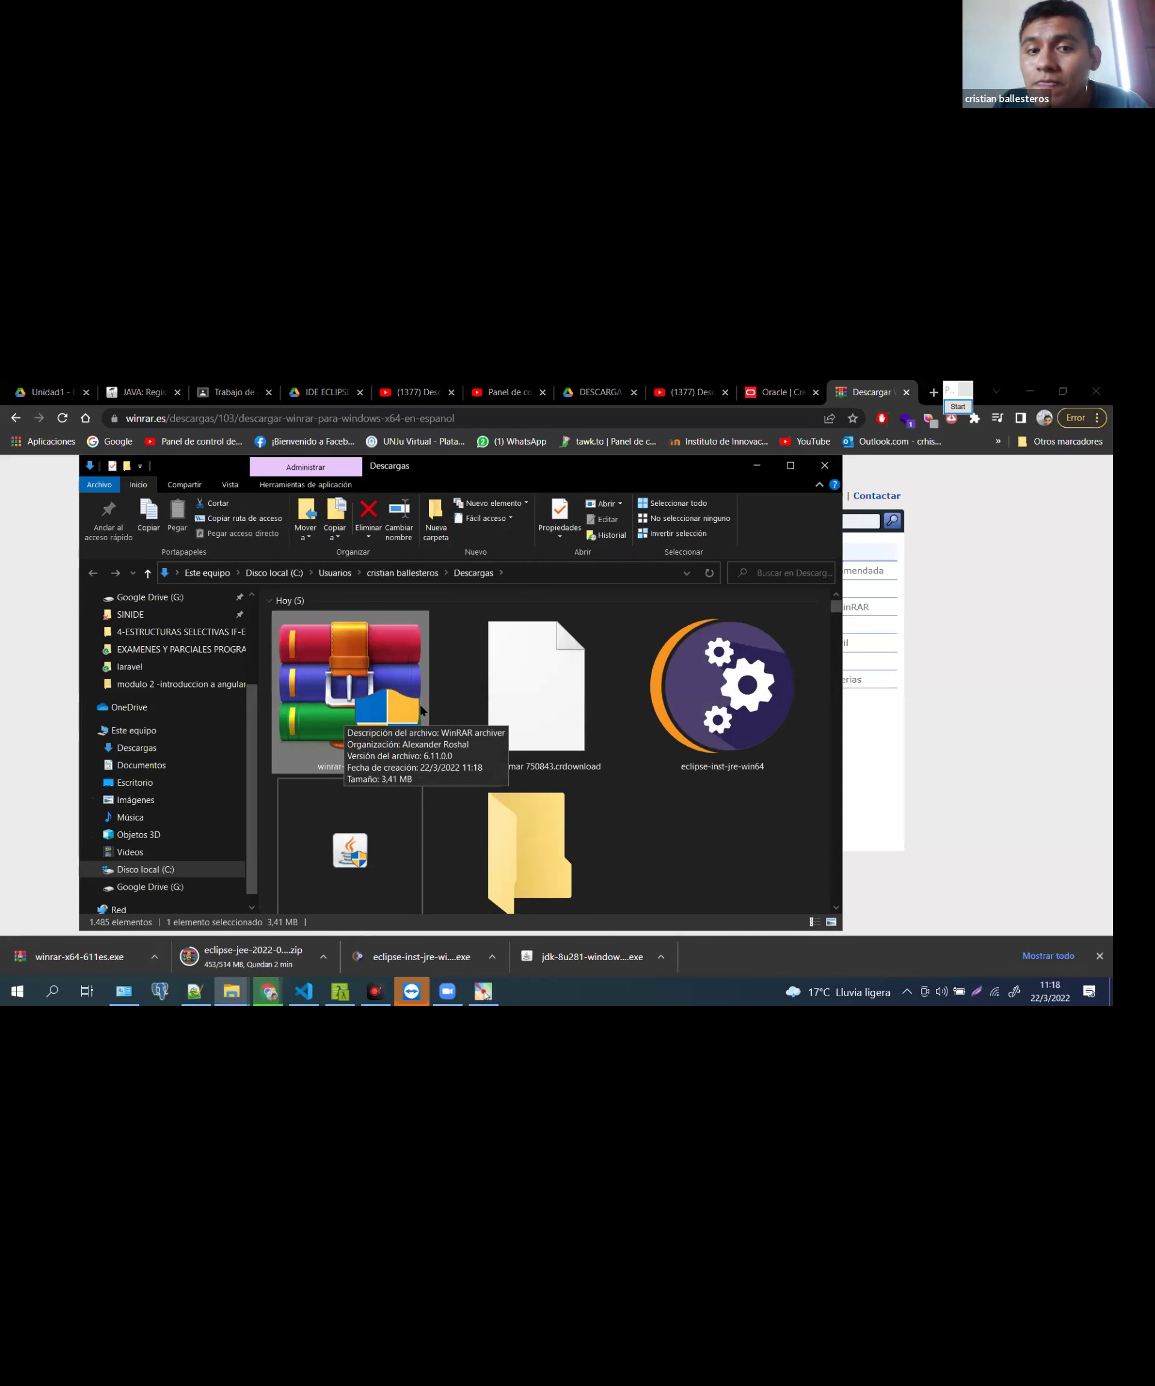
Run the winrar-x64-611es installer, inspect its destination folder C:\Program Files\WinRAR and close it without installing
left_click(351, 695, "ctrl")
double_click(351, 695)
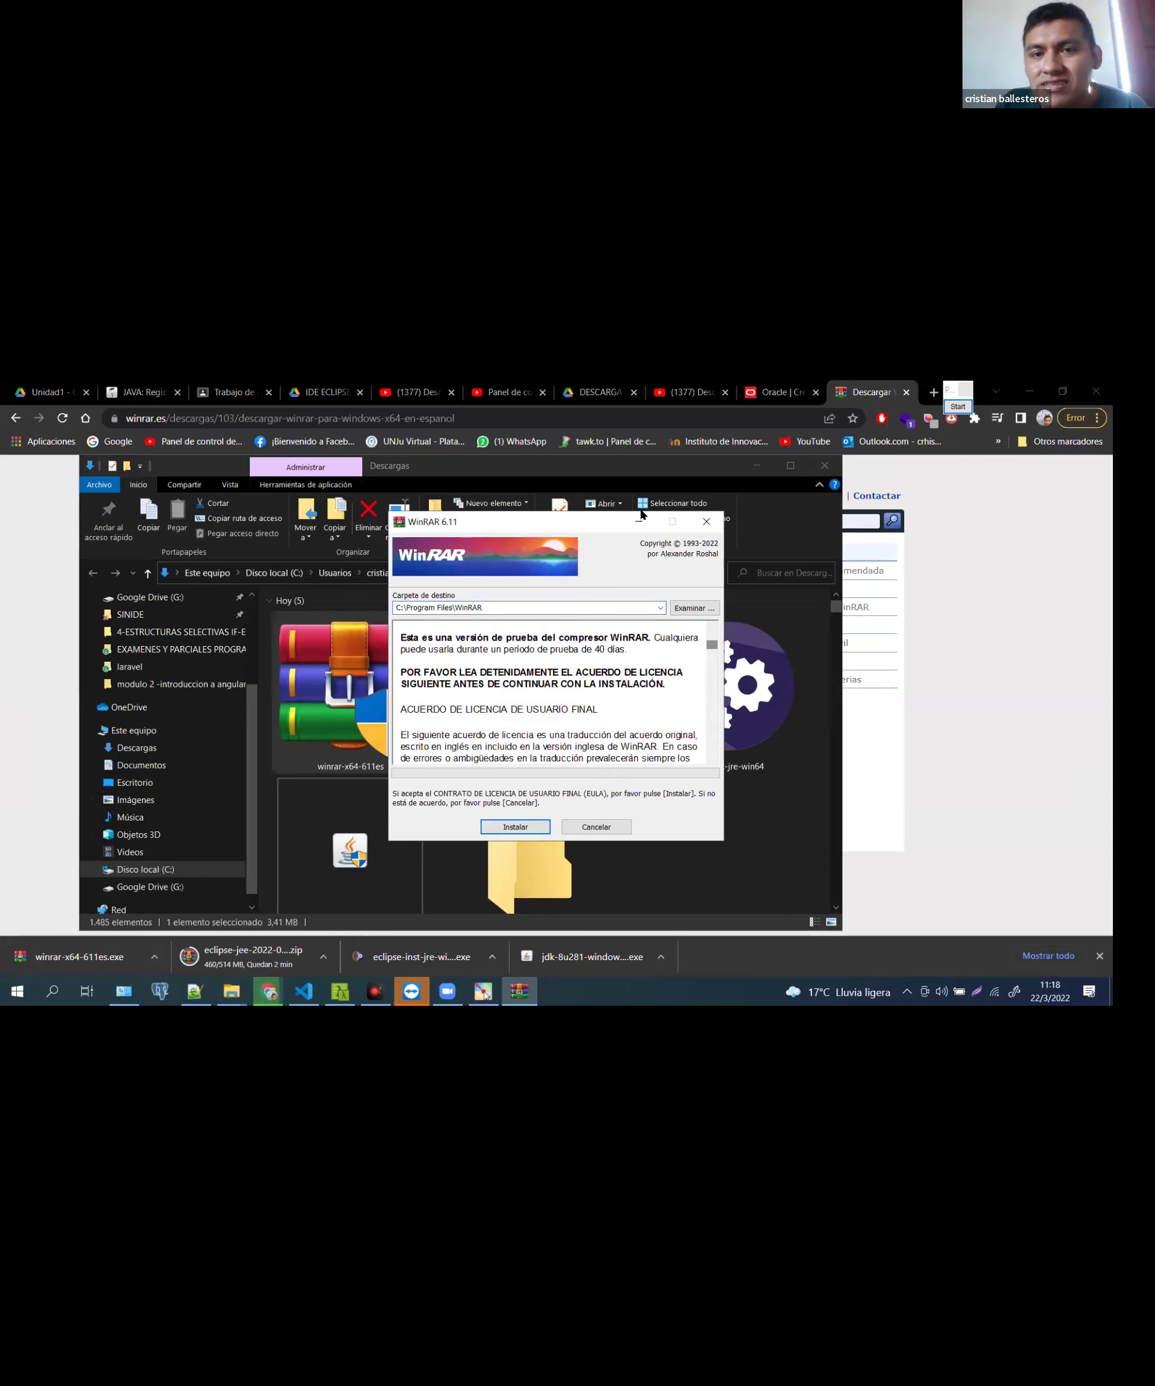
left_click_drag(599, 524, 567, 547)
left_click(481, 629)
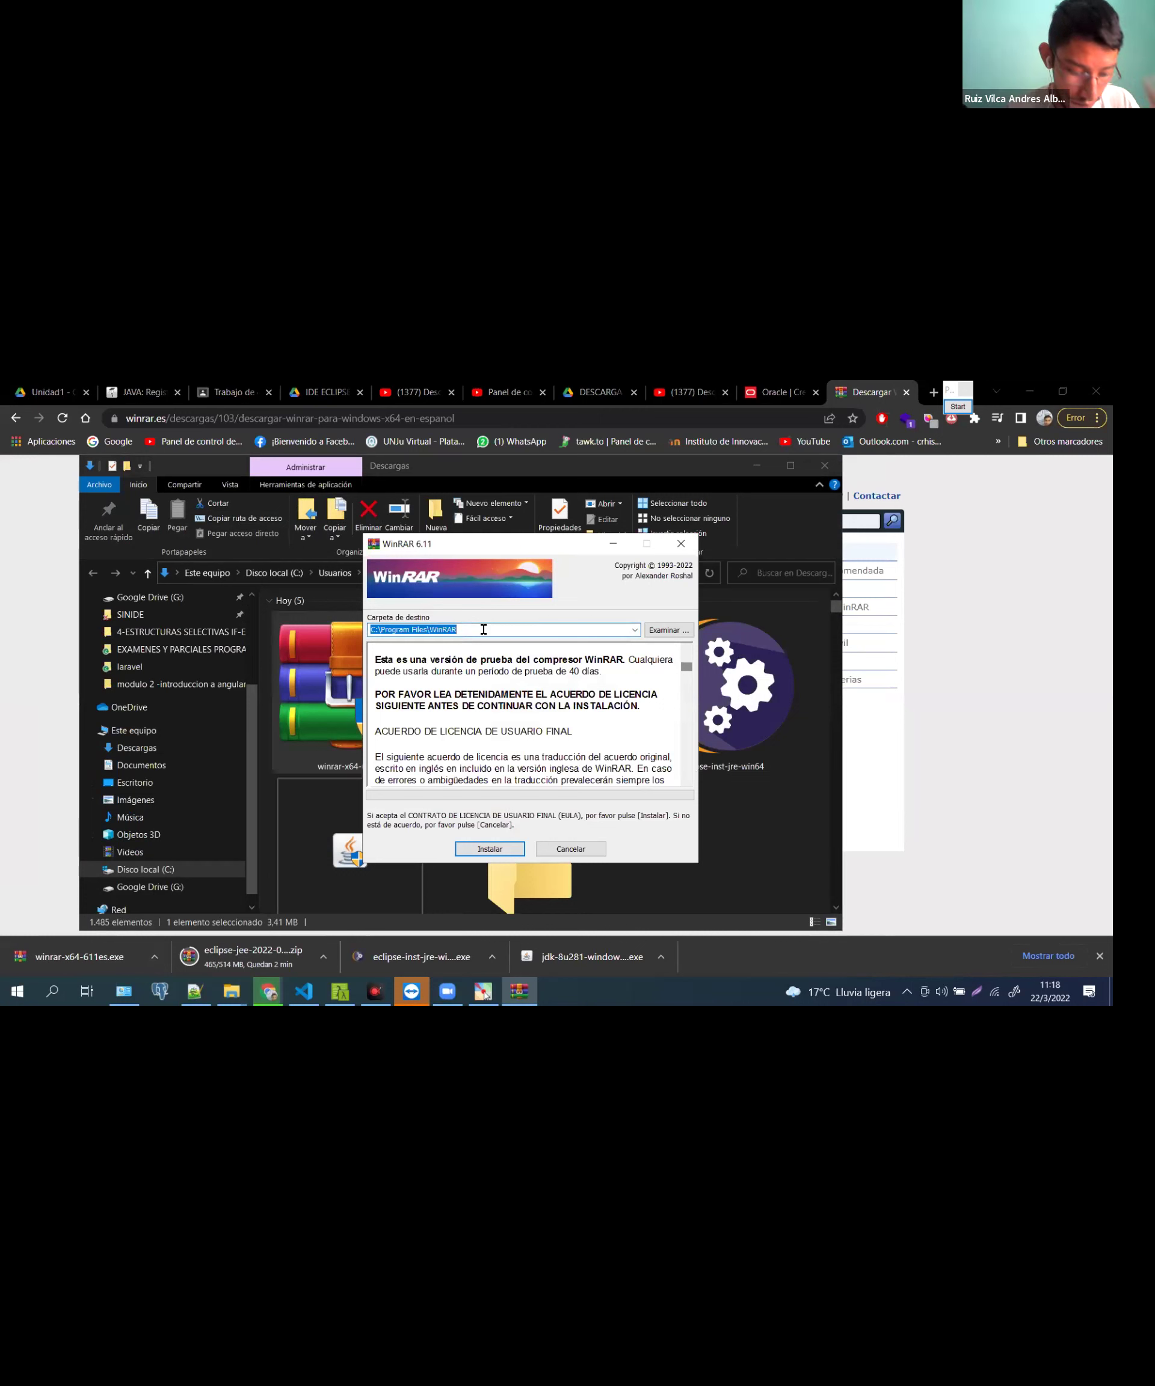
left_click(484, 630)
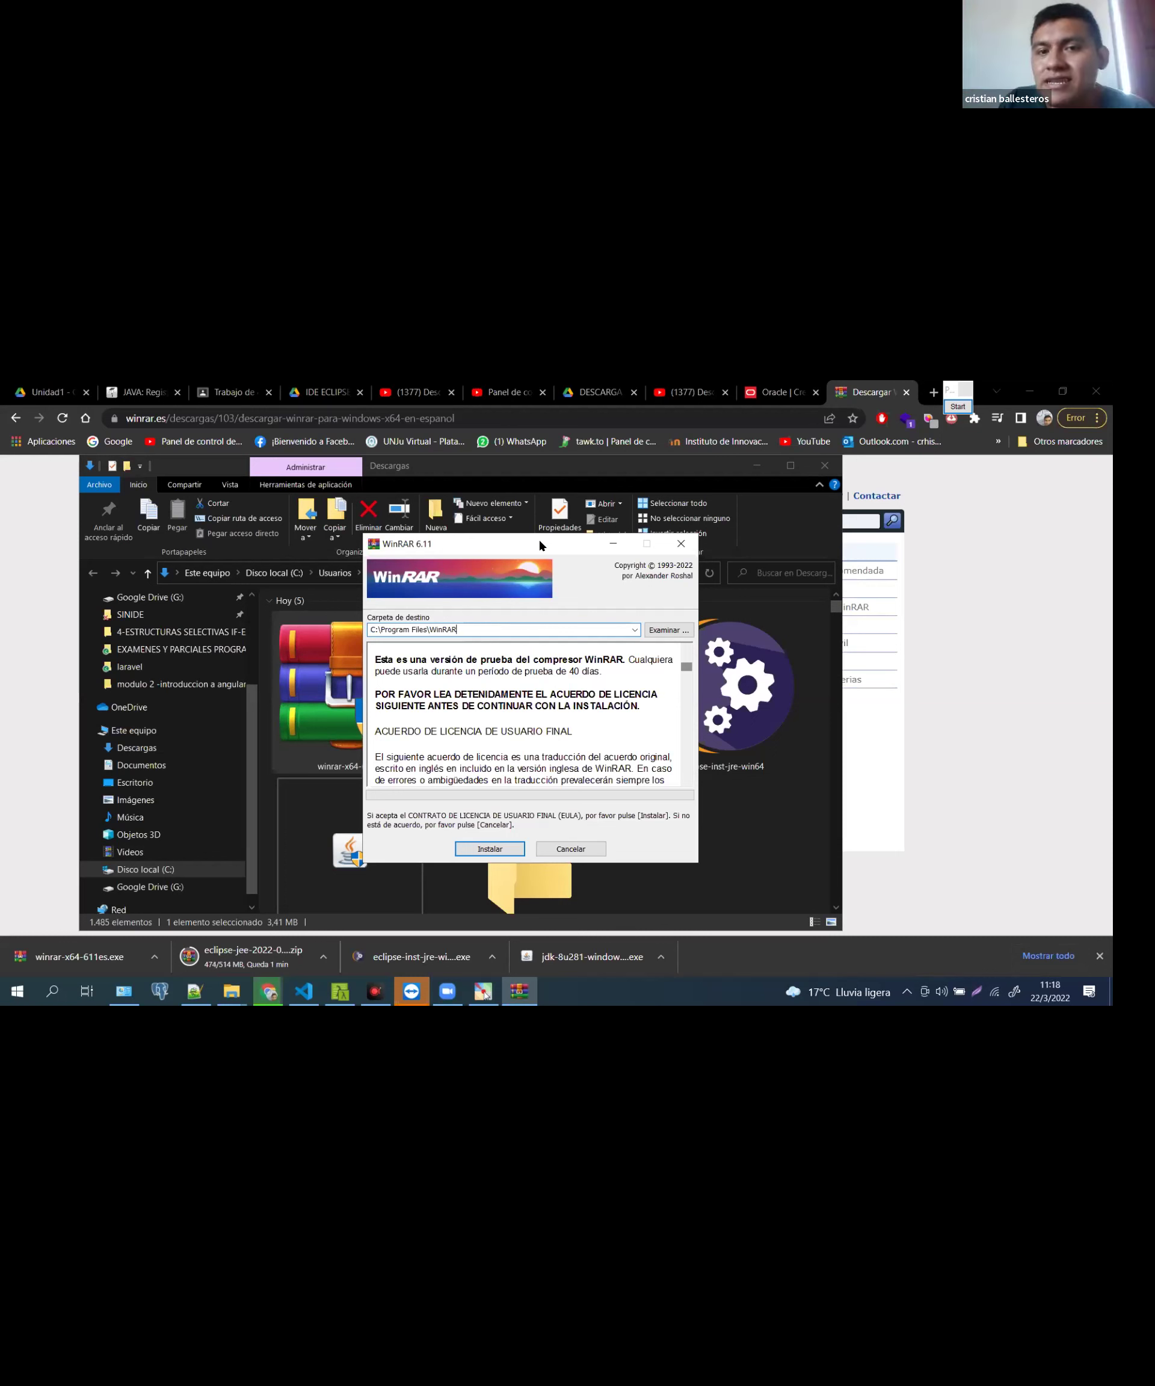
left_click_drag(579, 551, 525, 531)
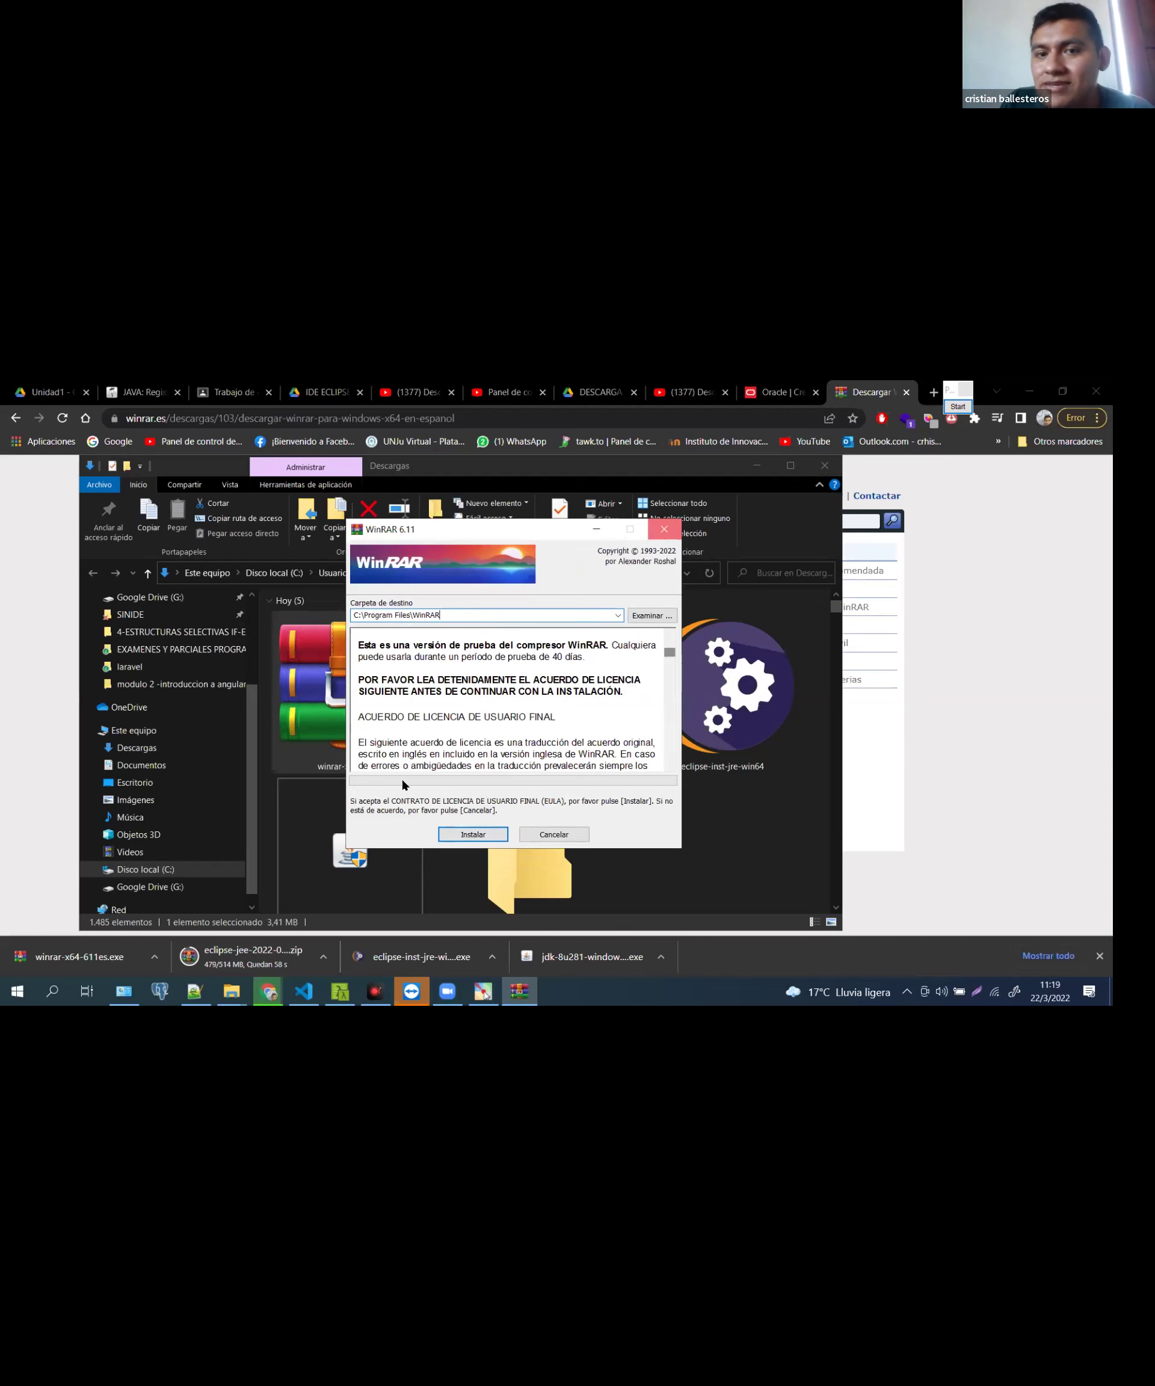
key("Escape")
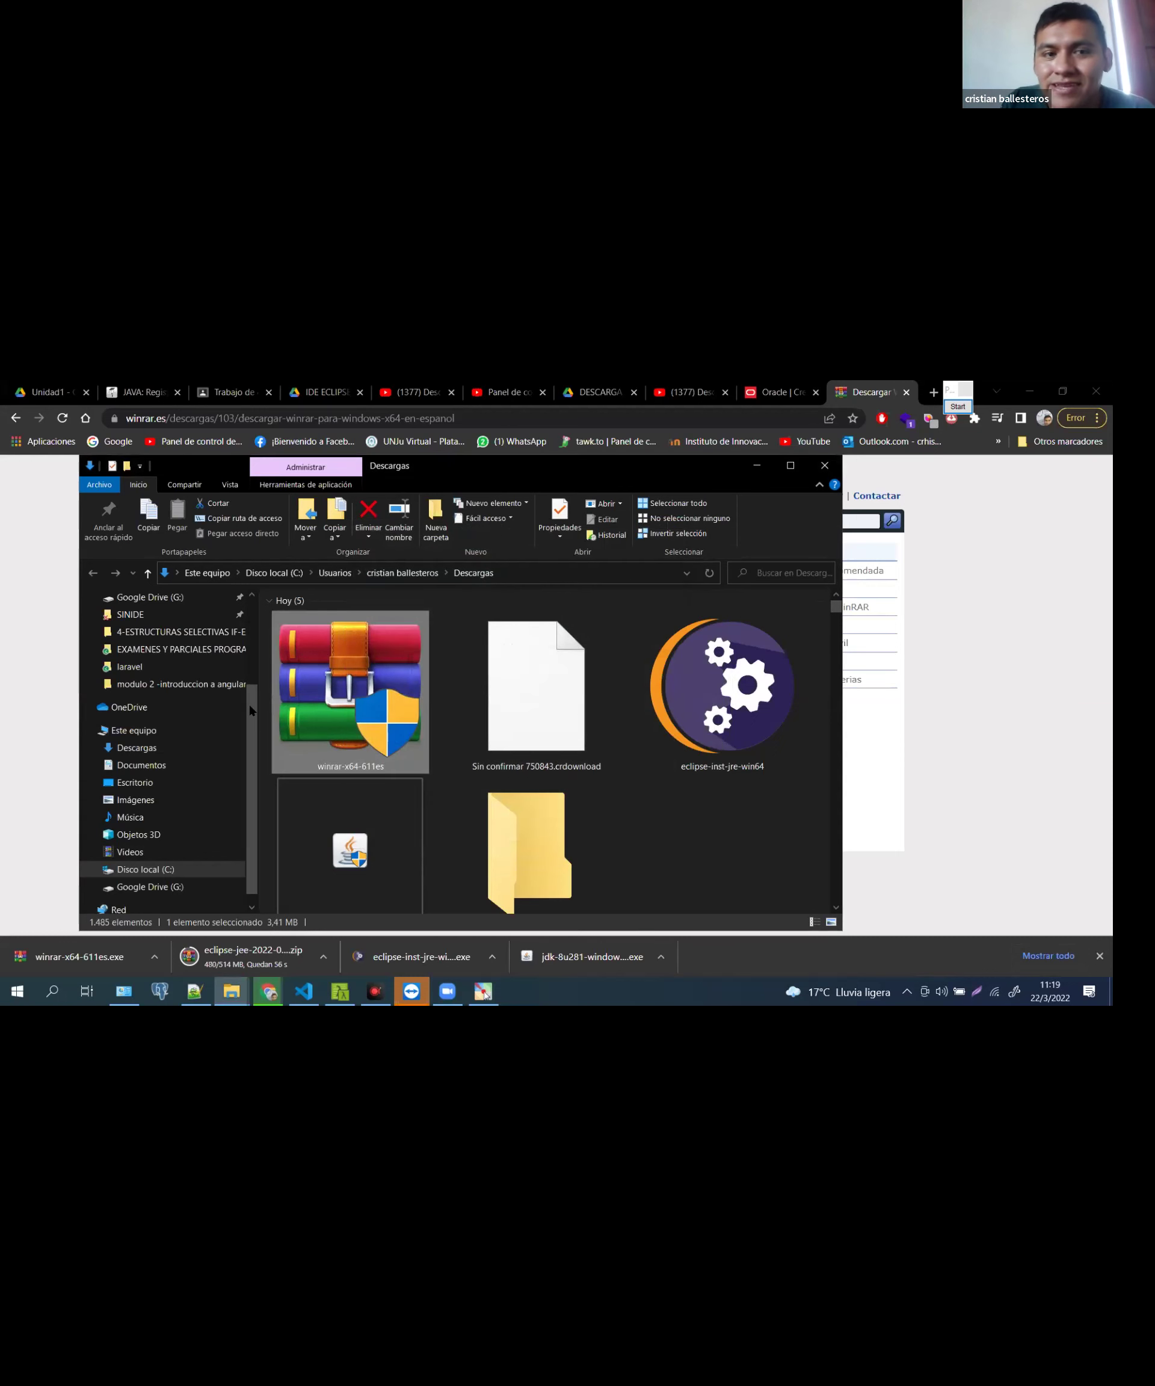
Open the "elipse ide" folder in Documents and select the eclipse-jee-2019-12 zip
left_click(151, 698)
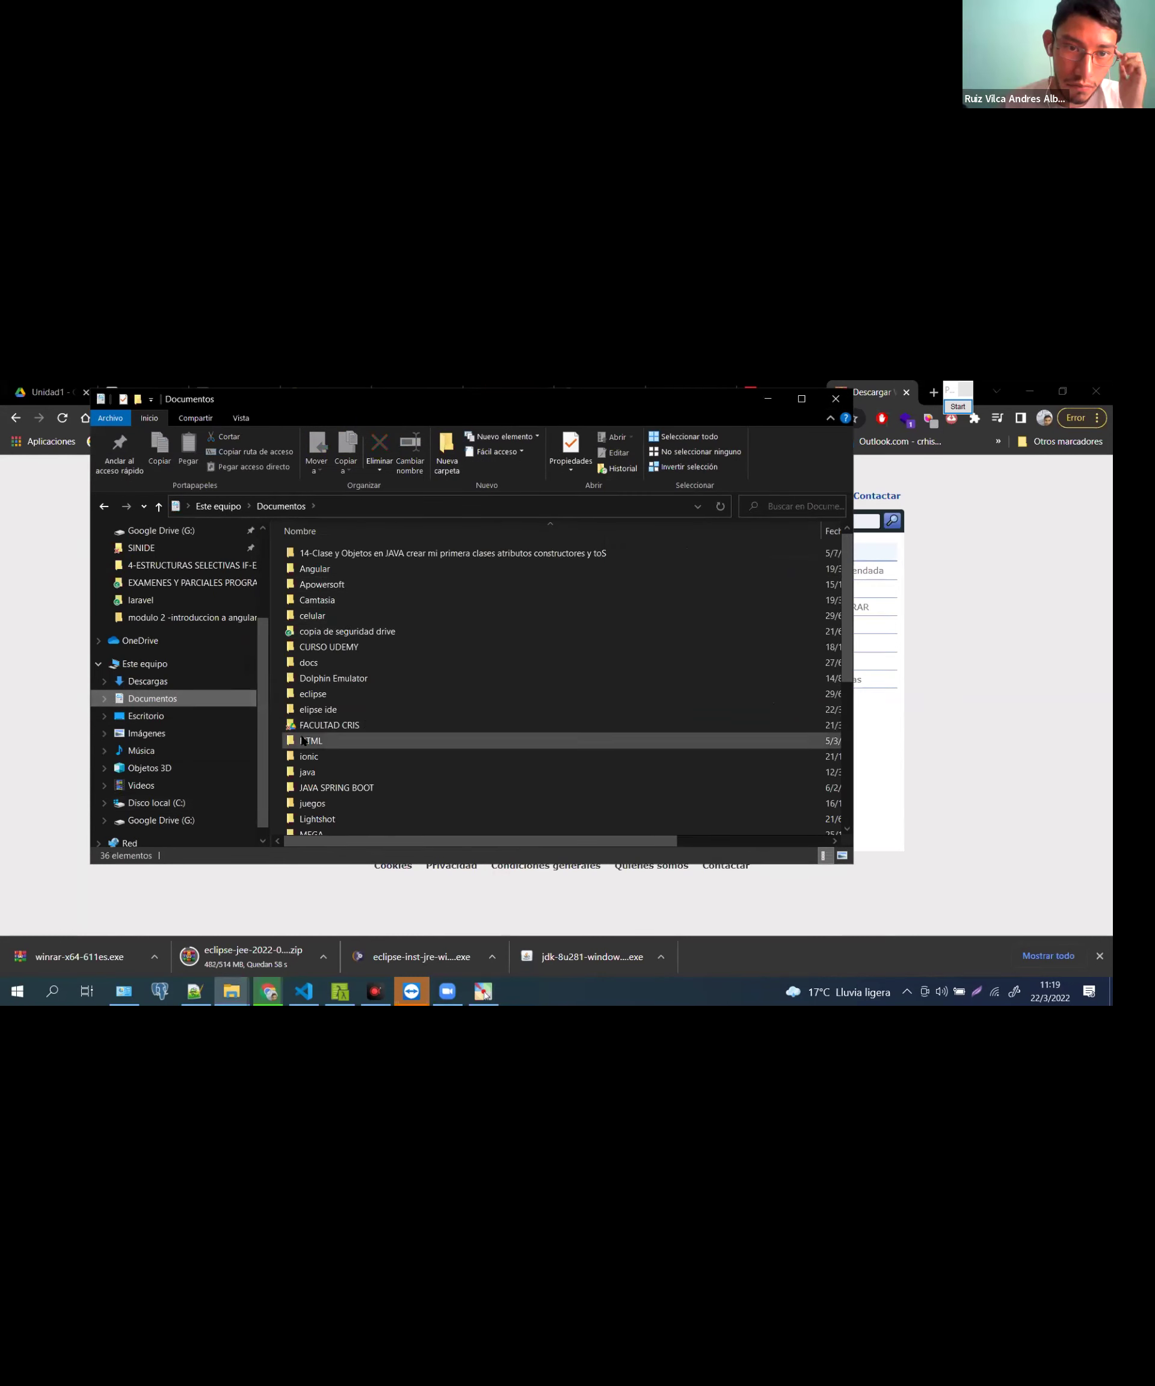
double_click(308, 710)
left_click(552, 607)
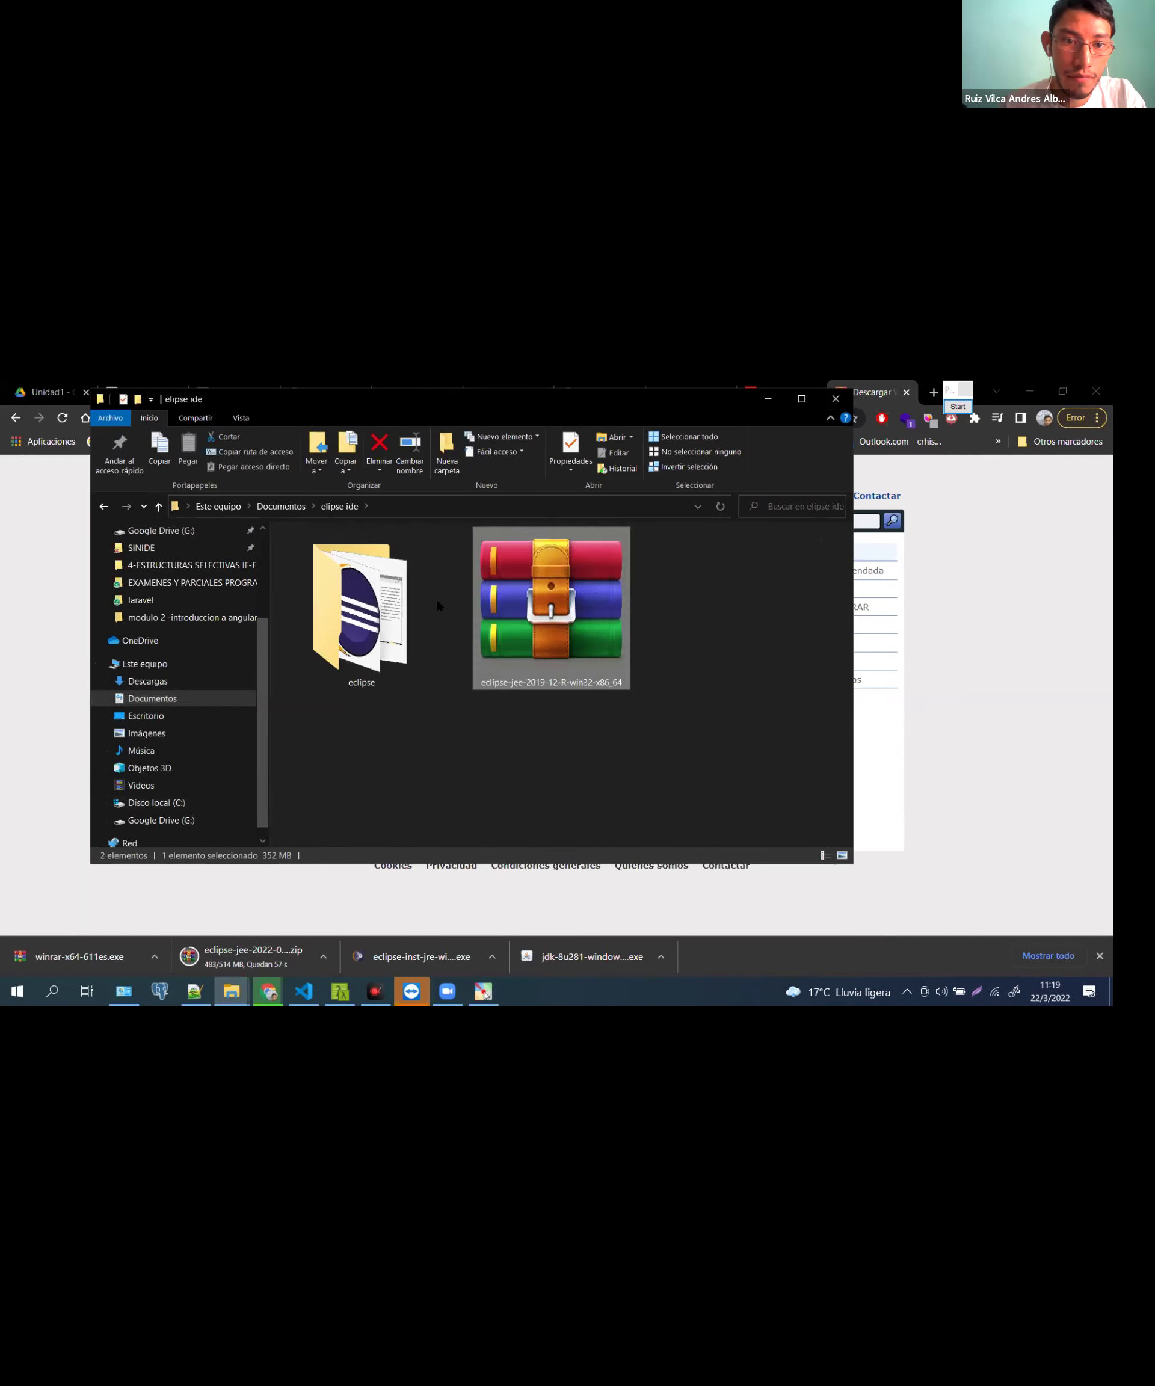
Draw a yellow arrow from the zip to the extracted "eclipse" folder, end the annotation and select that folder
left_click(958, 406)
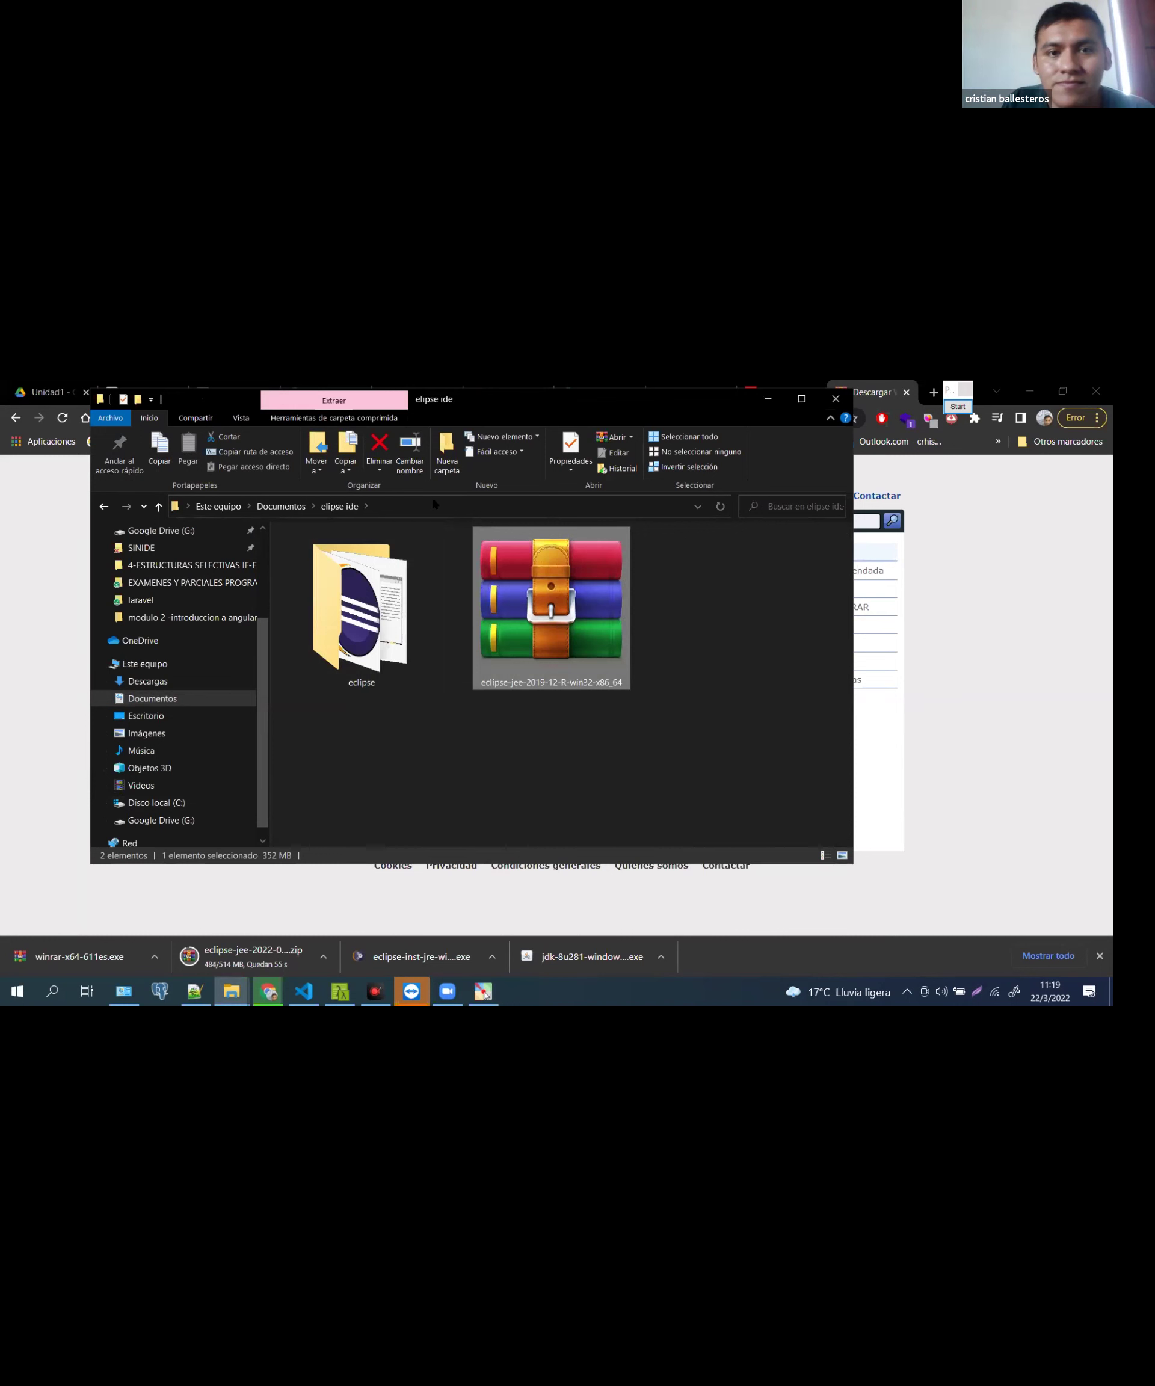
left_click_drag(496, 520, 407, 522)
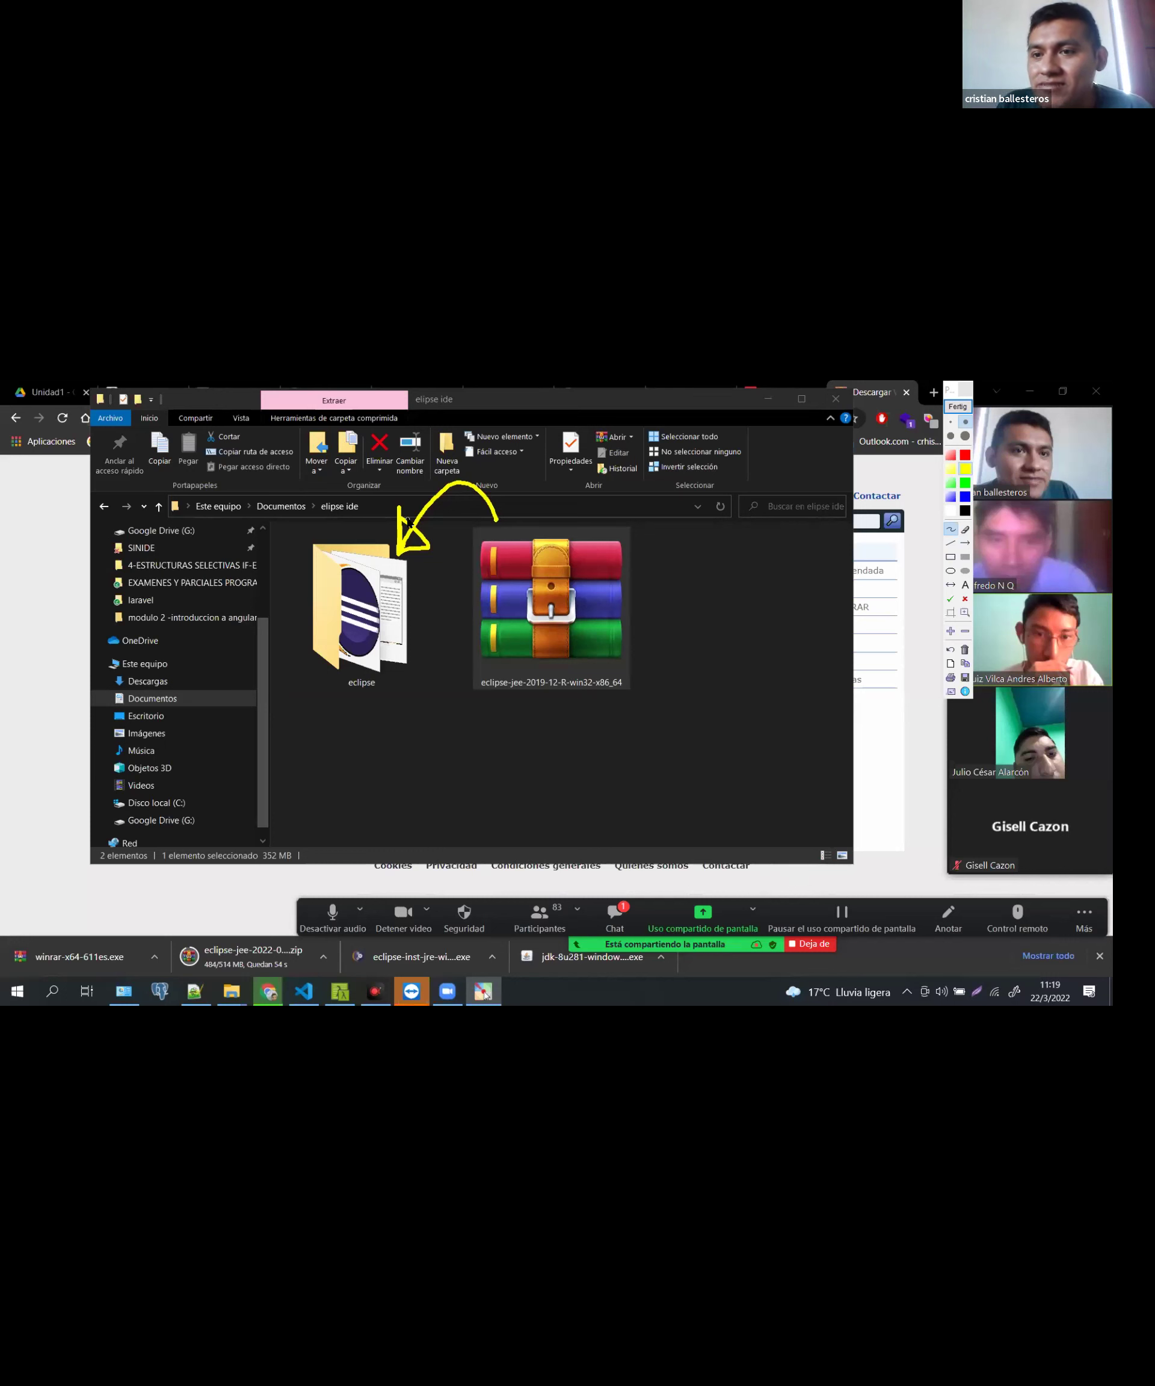
left_click(952, 408)
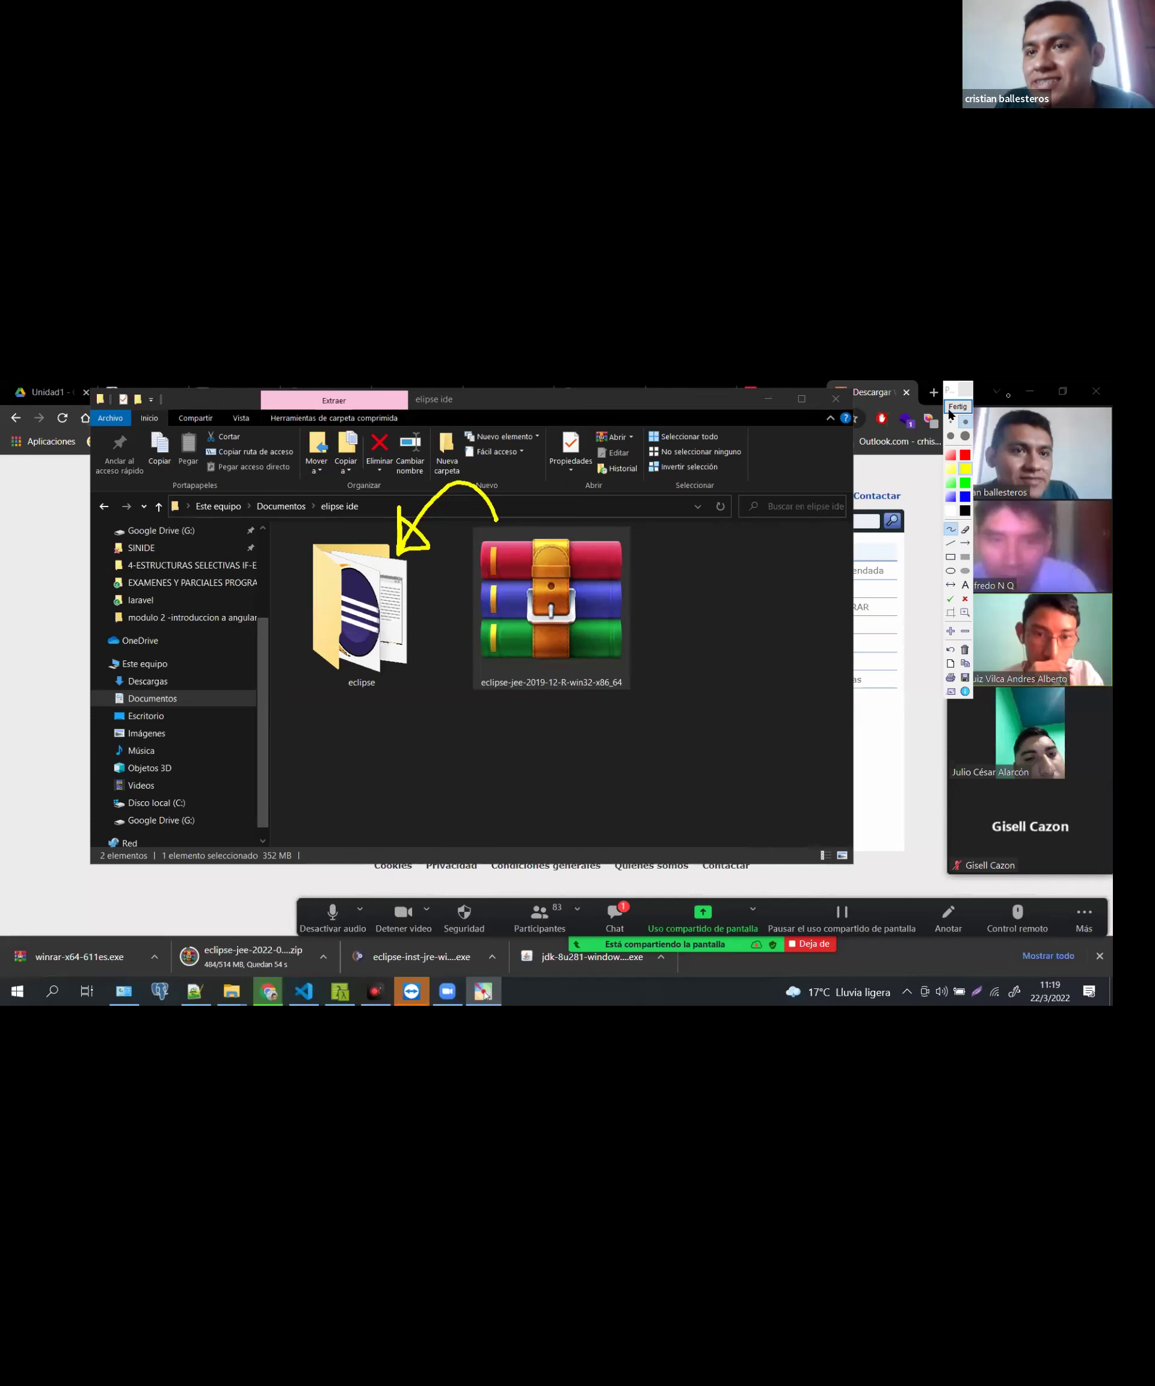
left_click(690, 657)
left_click(419, 625)
left_click(552, 609)
left_click(415, 627)
left_click(368, 683)
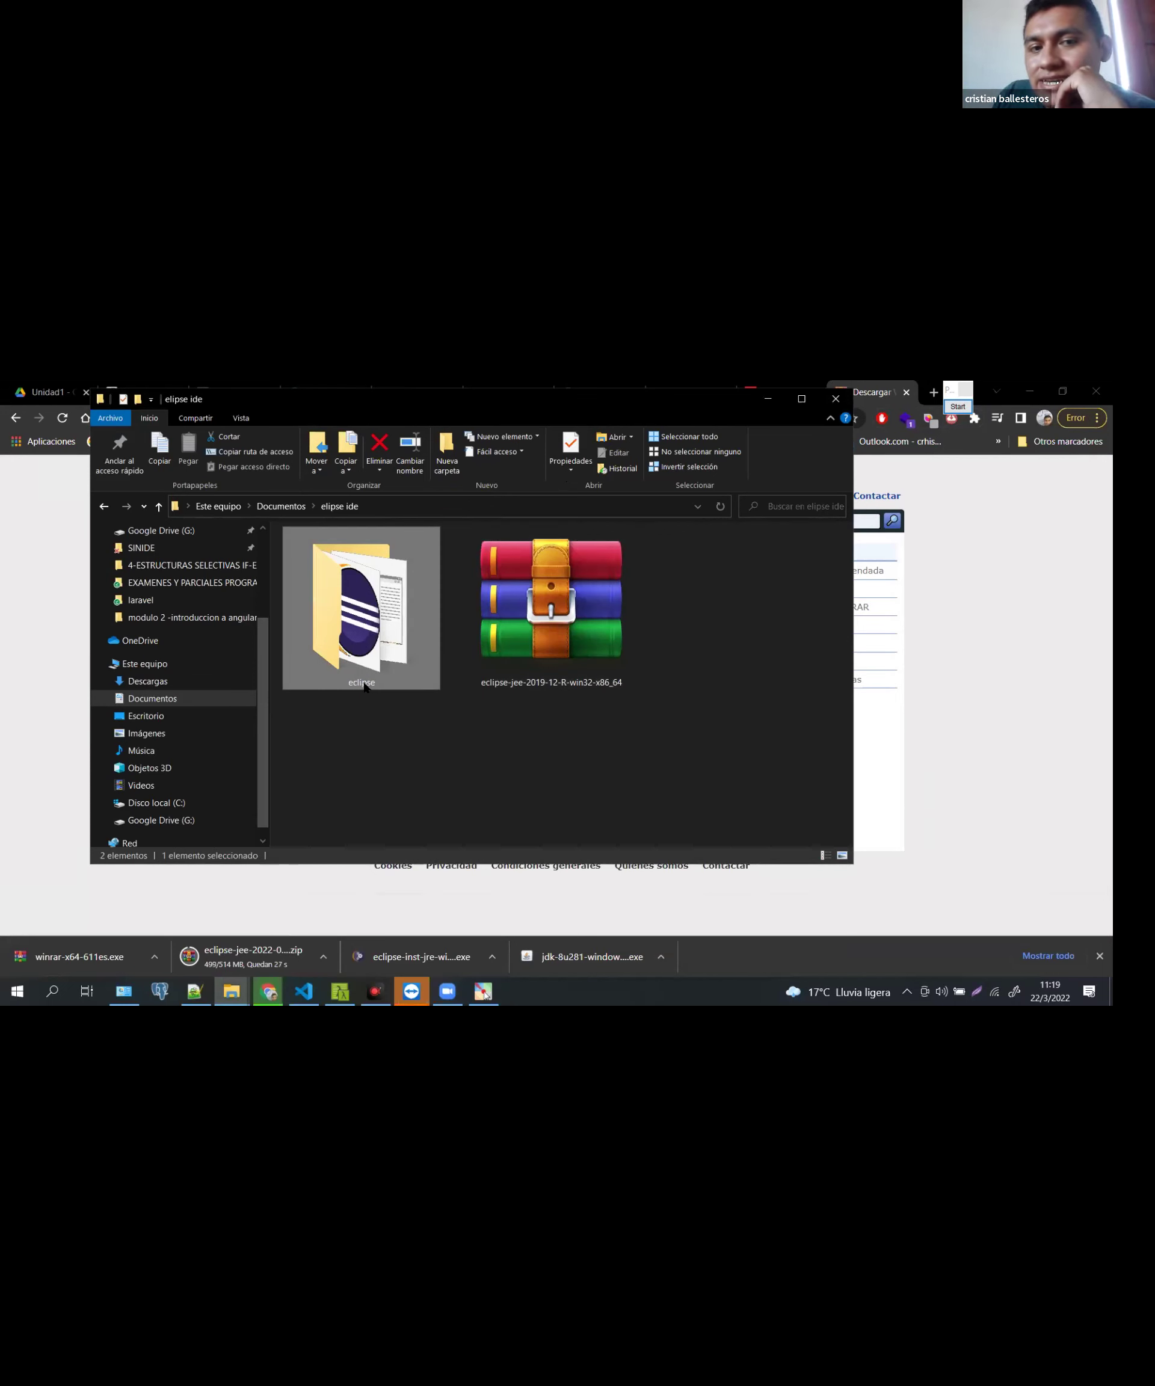
Open the extracted "eclipse" folder and mark the eclipse application file with a yellow rectangle and a freehand annotation
double_click(353, 606)
left_click(322, 679)
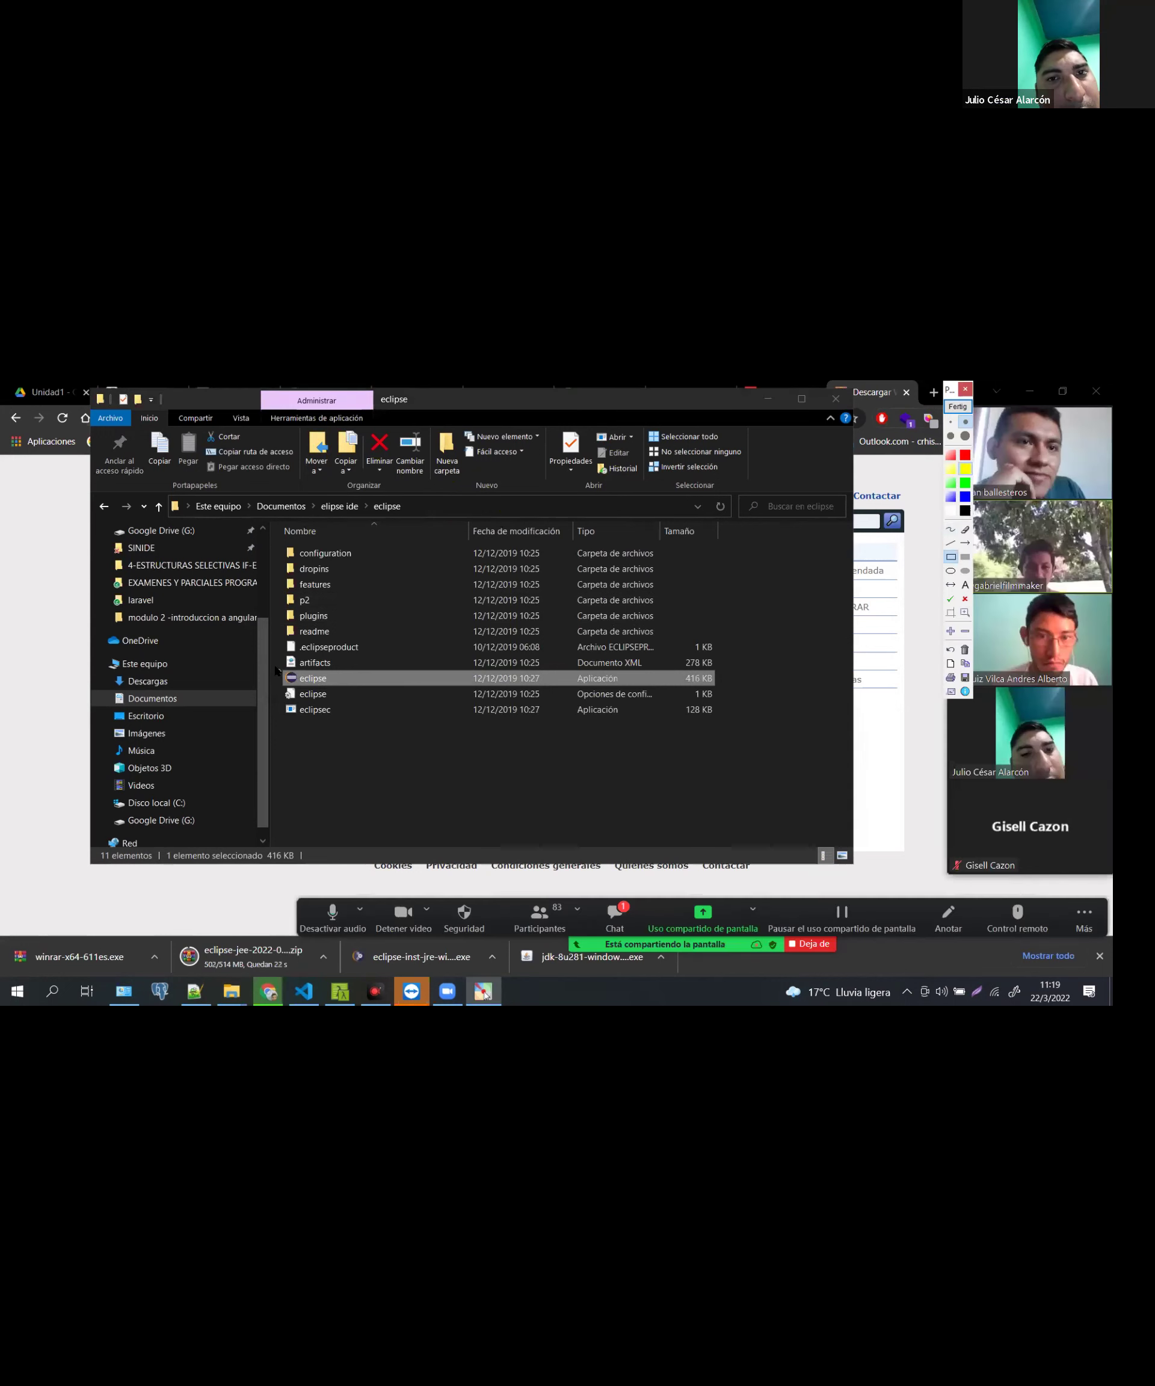
left_click_drag(275, 666, 731, 691)
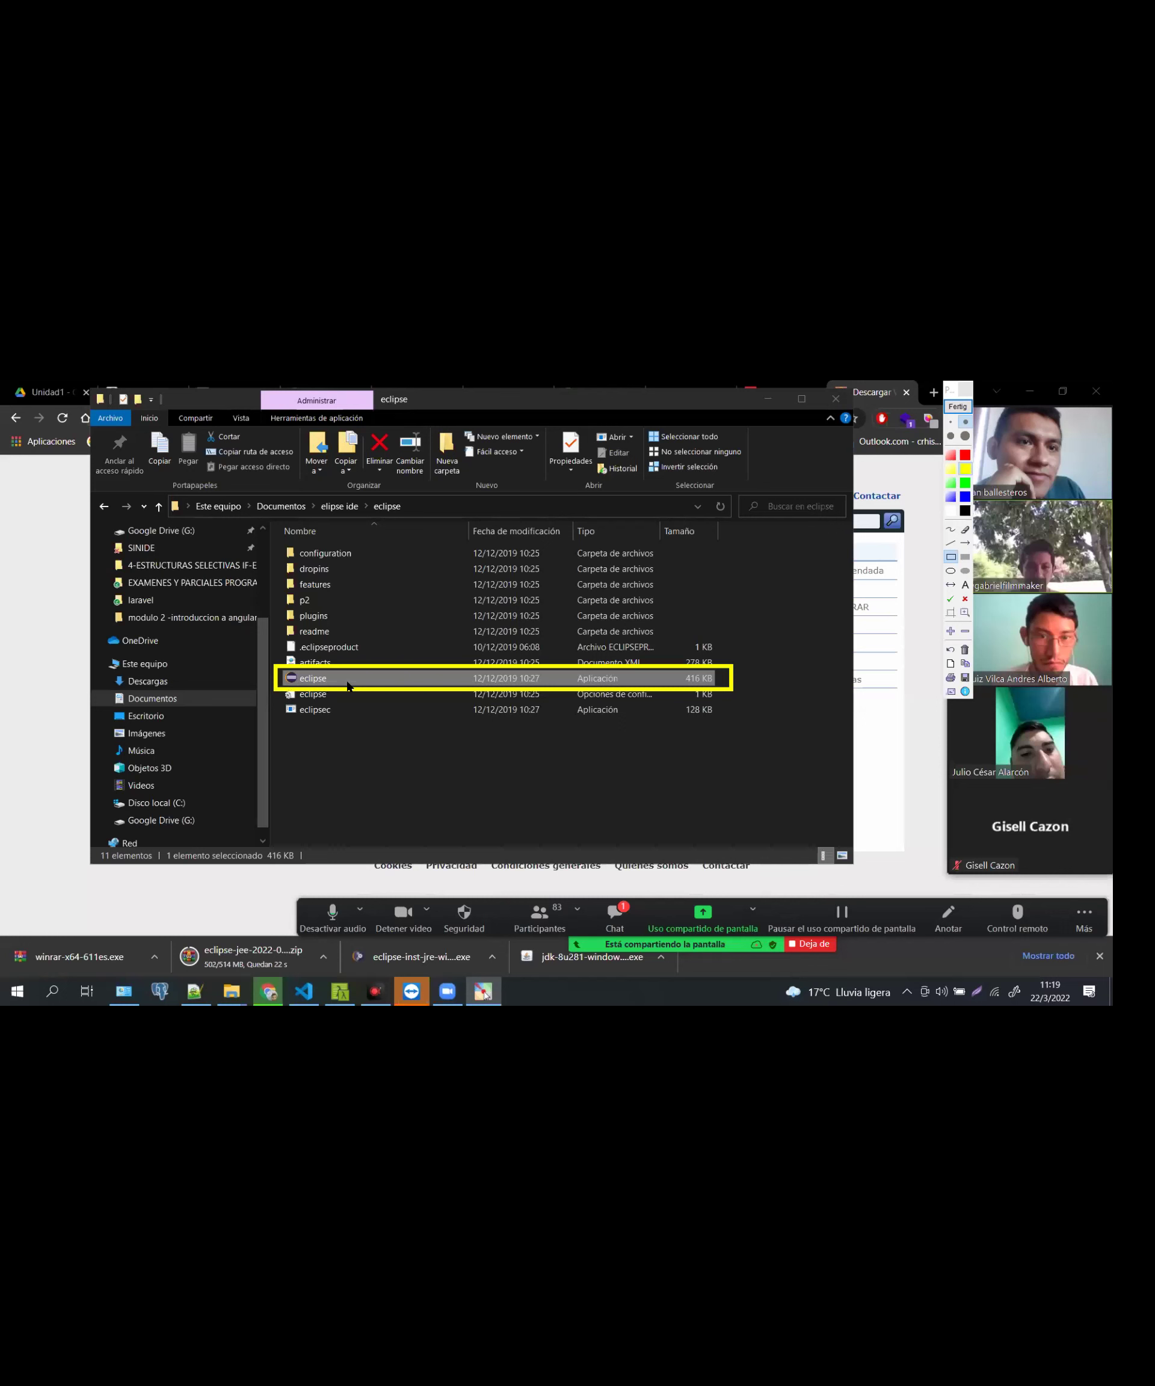
left_click(950, 530)
mouse_move(796, 667)
left_mouse_down()
mouse_move(753, 679)
mouse_move(772, 681)
left_mouse_up()
Launch the eclipse application, load the Google home page meanwhile, and focus the workspace directory dialog
double_click(493, 679)
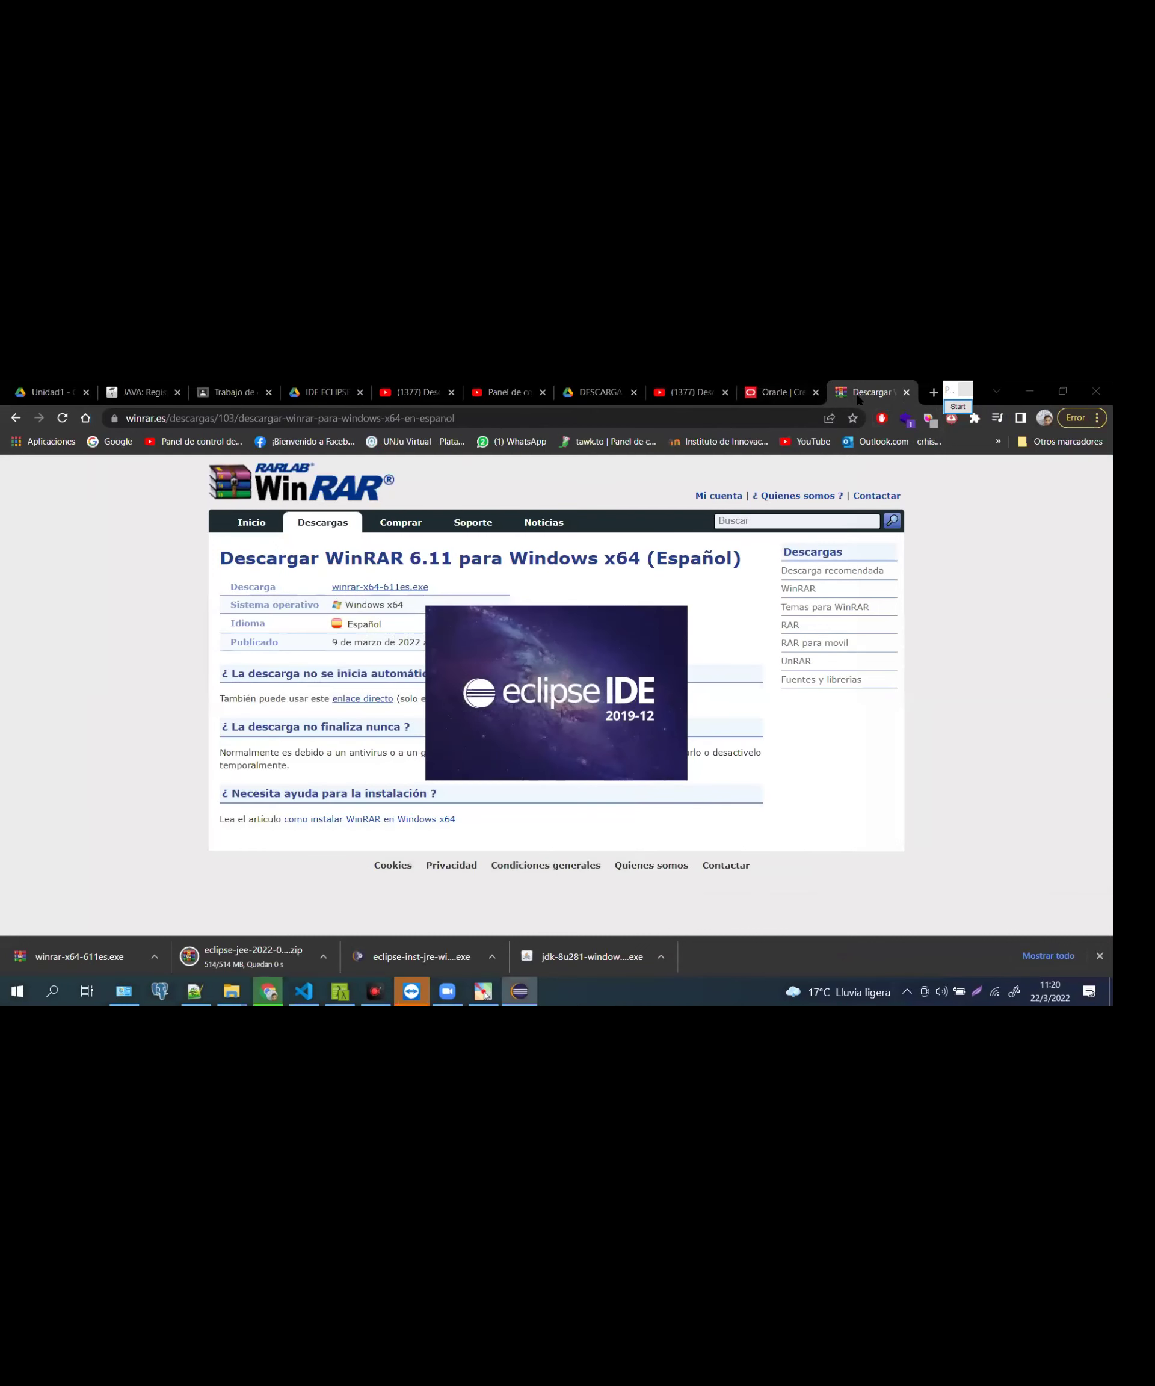
left_click(125, 448)
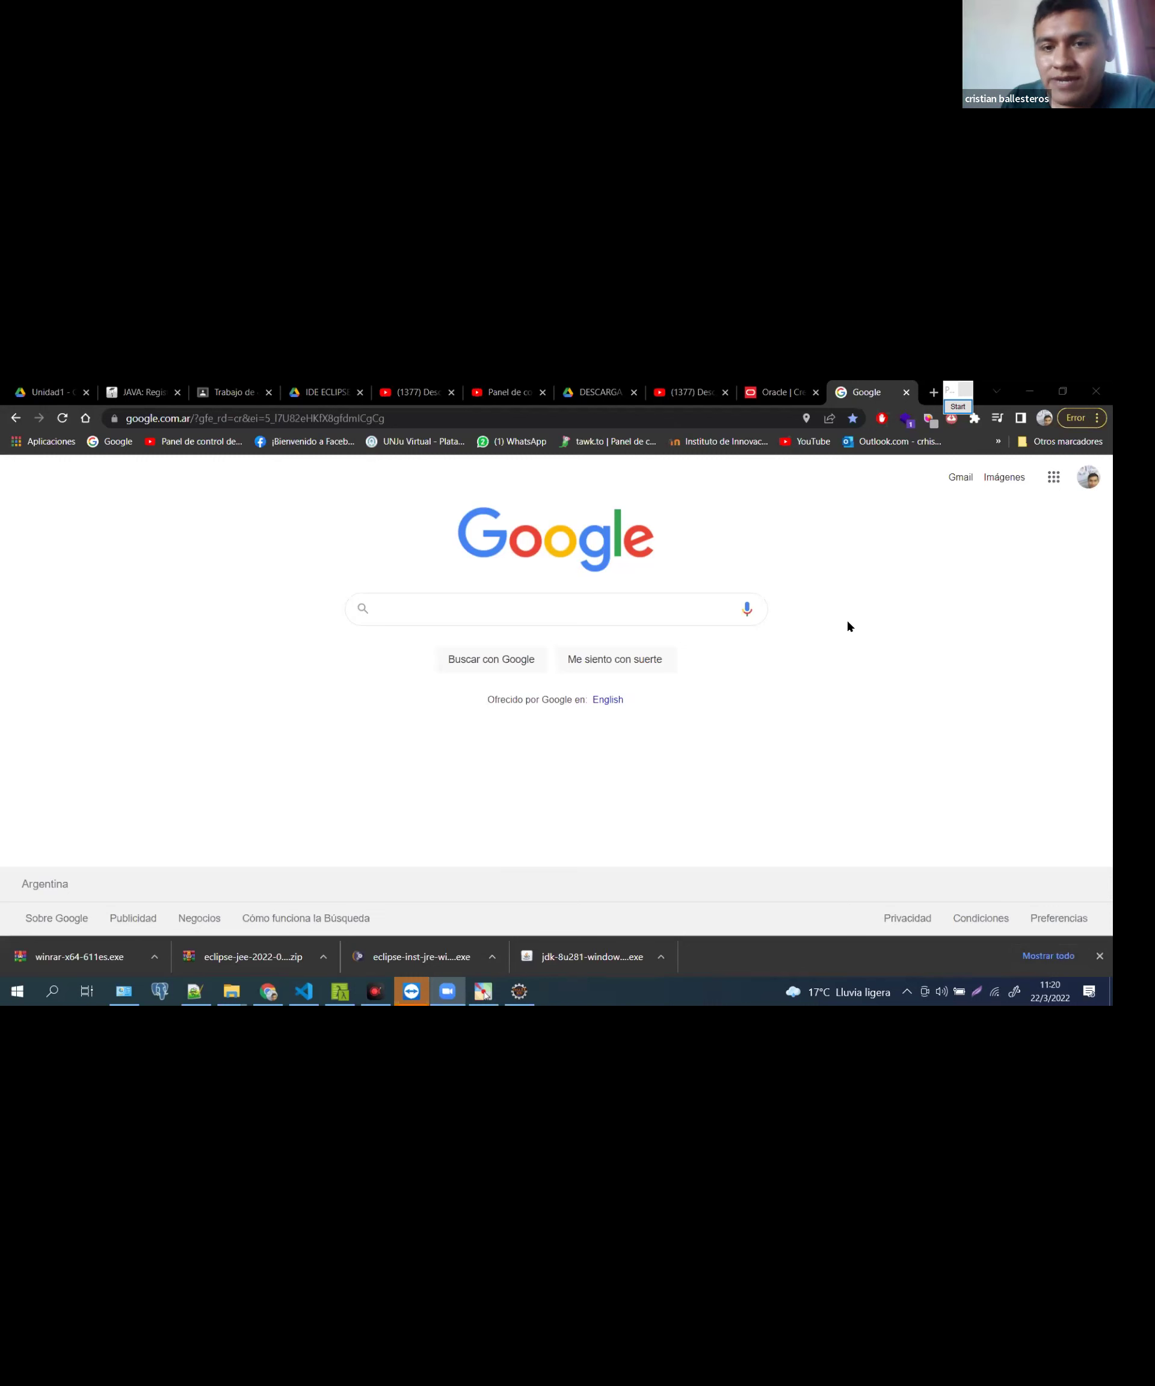
left_click(751, 635)
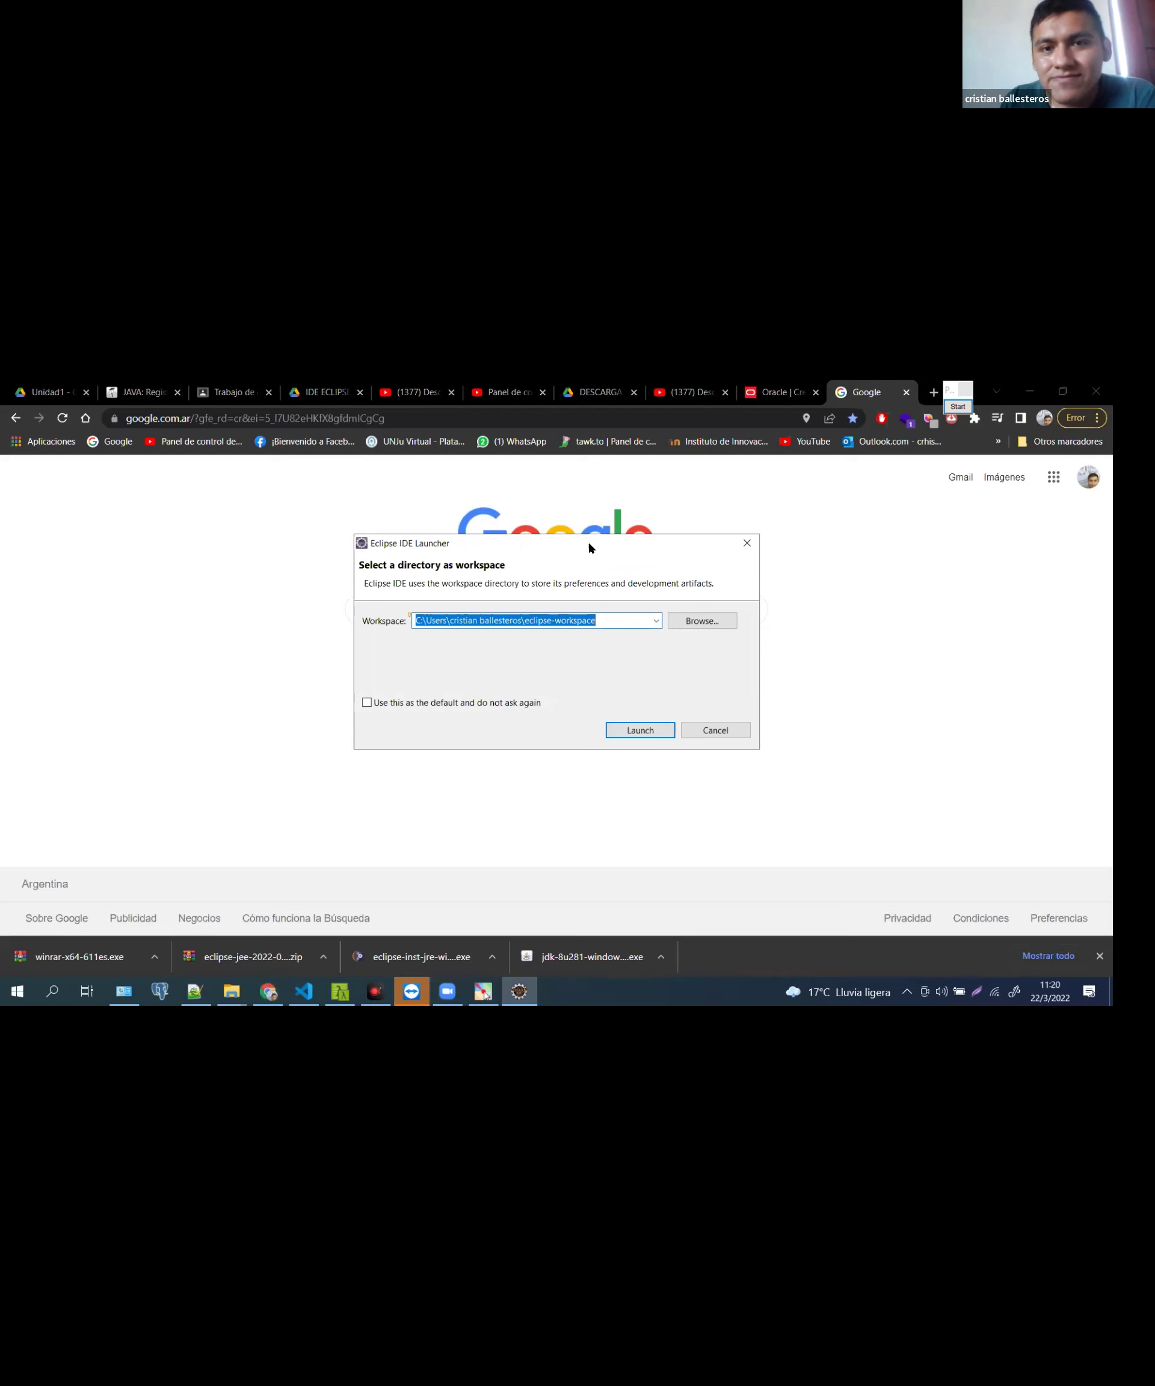
mouse_move(563, 579)
left_mouse_down()
mouse_move(539, 572)
mouse_move(540, 536)
mouse_move(561, 542)
left_mouse_up()
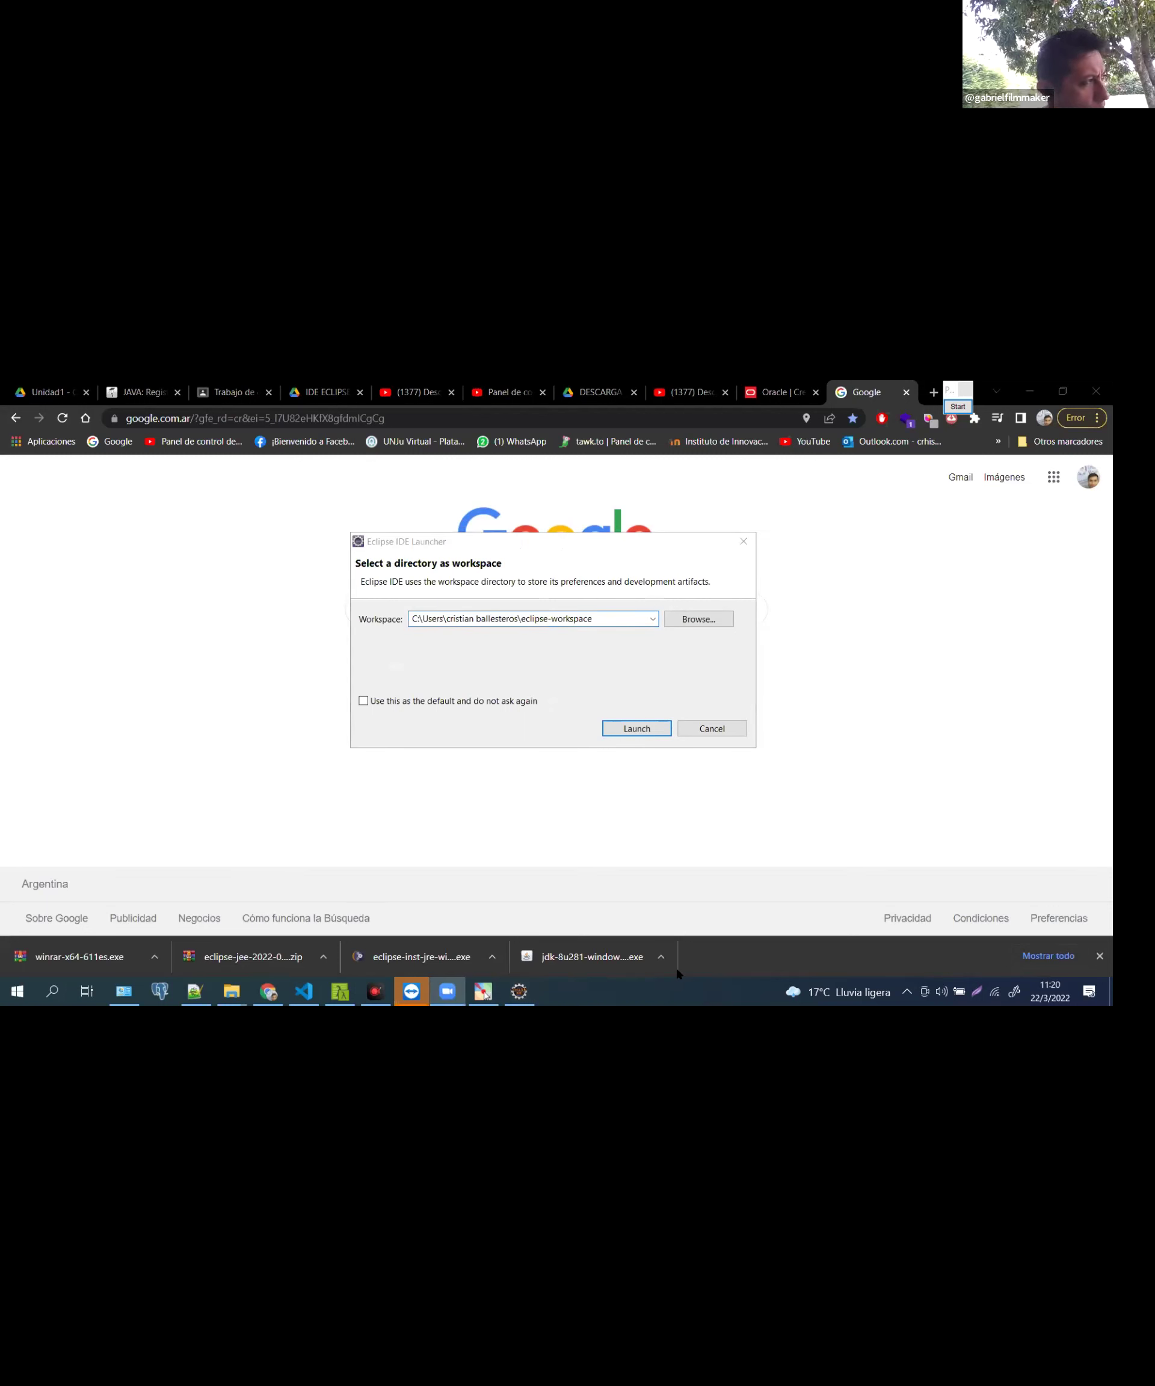
left_click(571, 648)
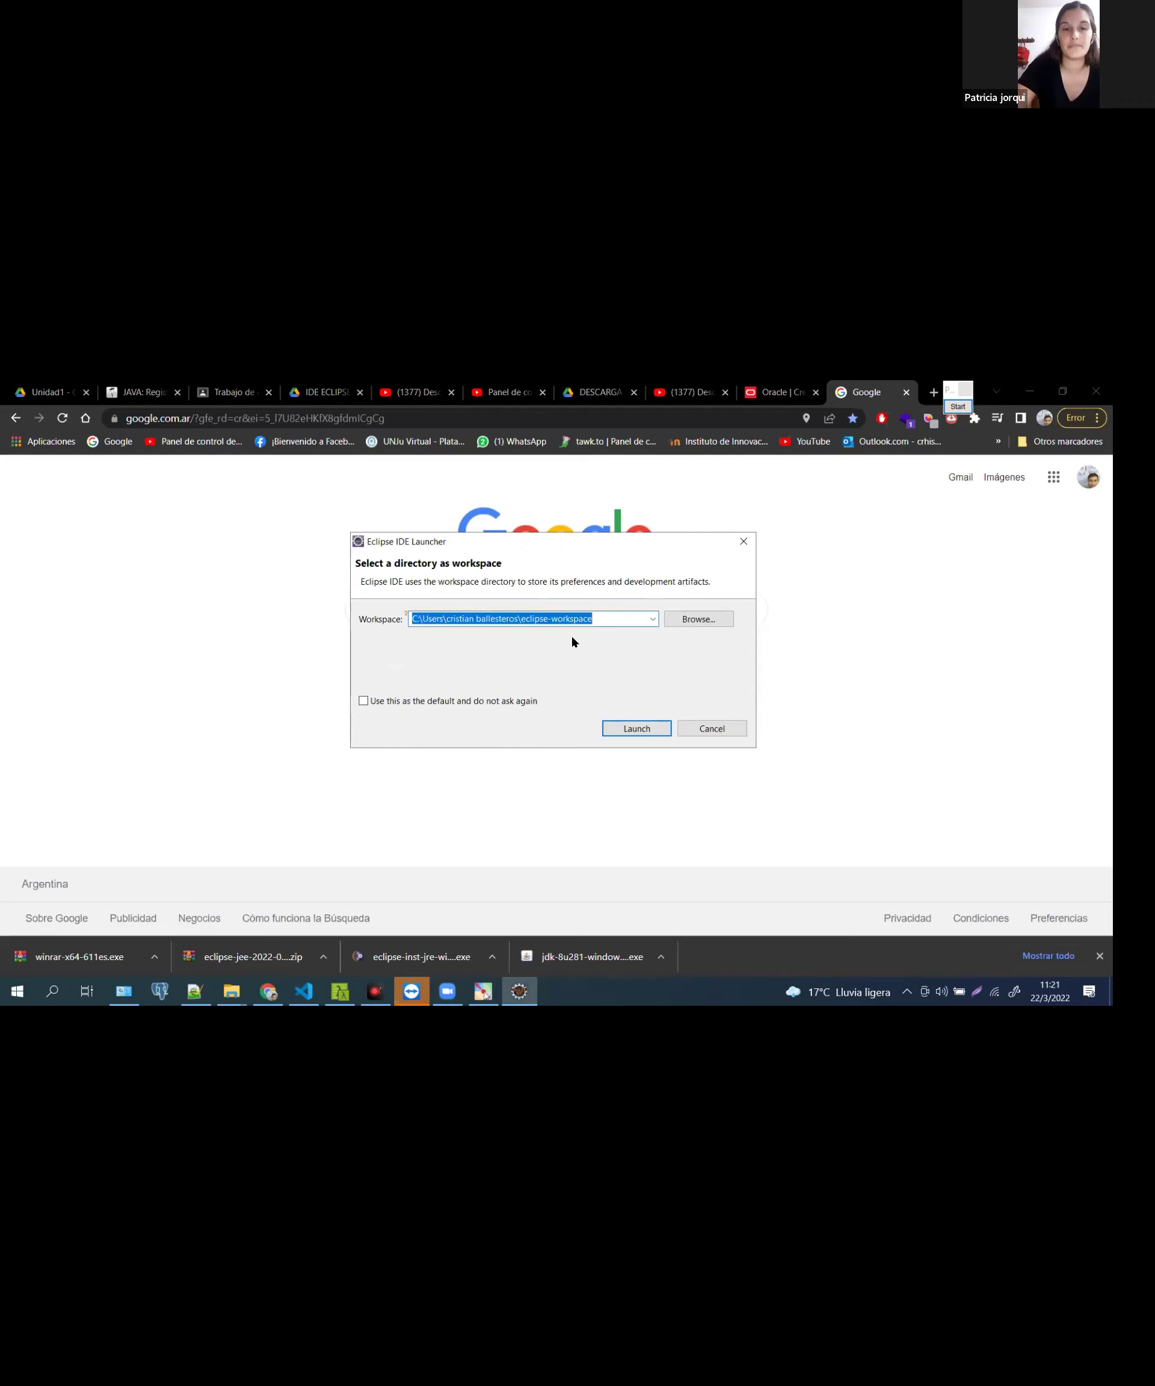
Switch to the Classroom material being edited and highlight the YouTube video link under PASO 2
left_click(234, 392)
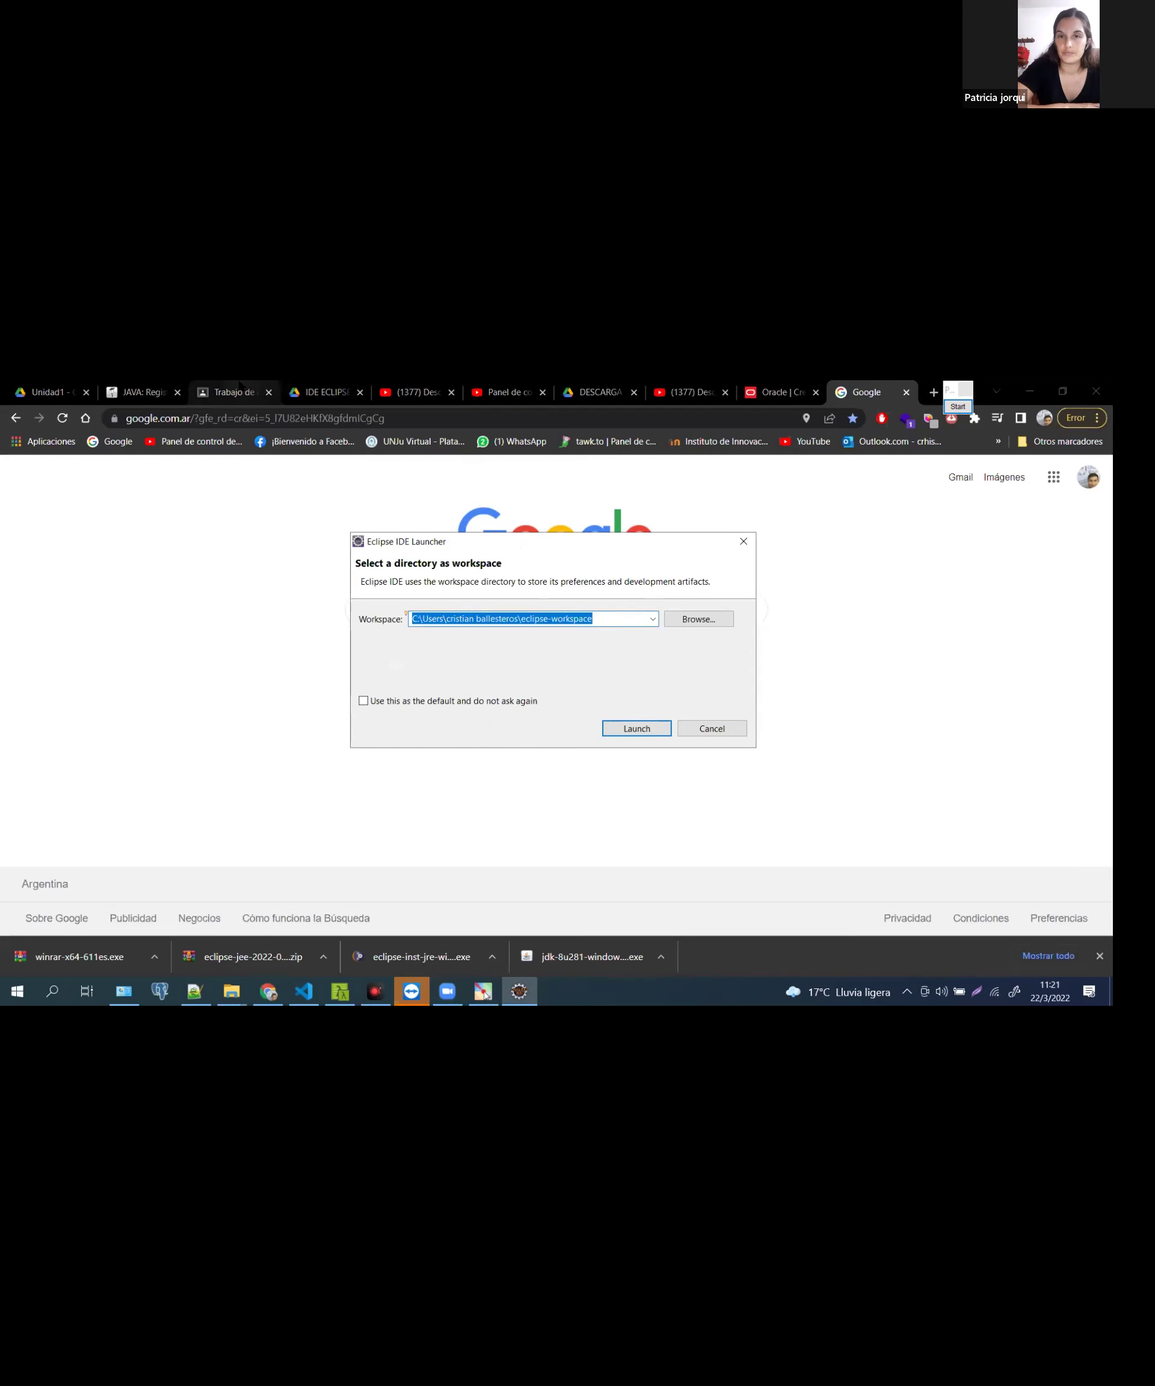
left_click(301, 702)
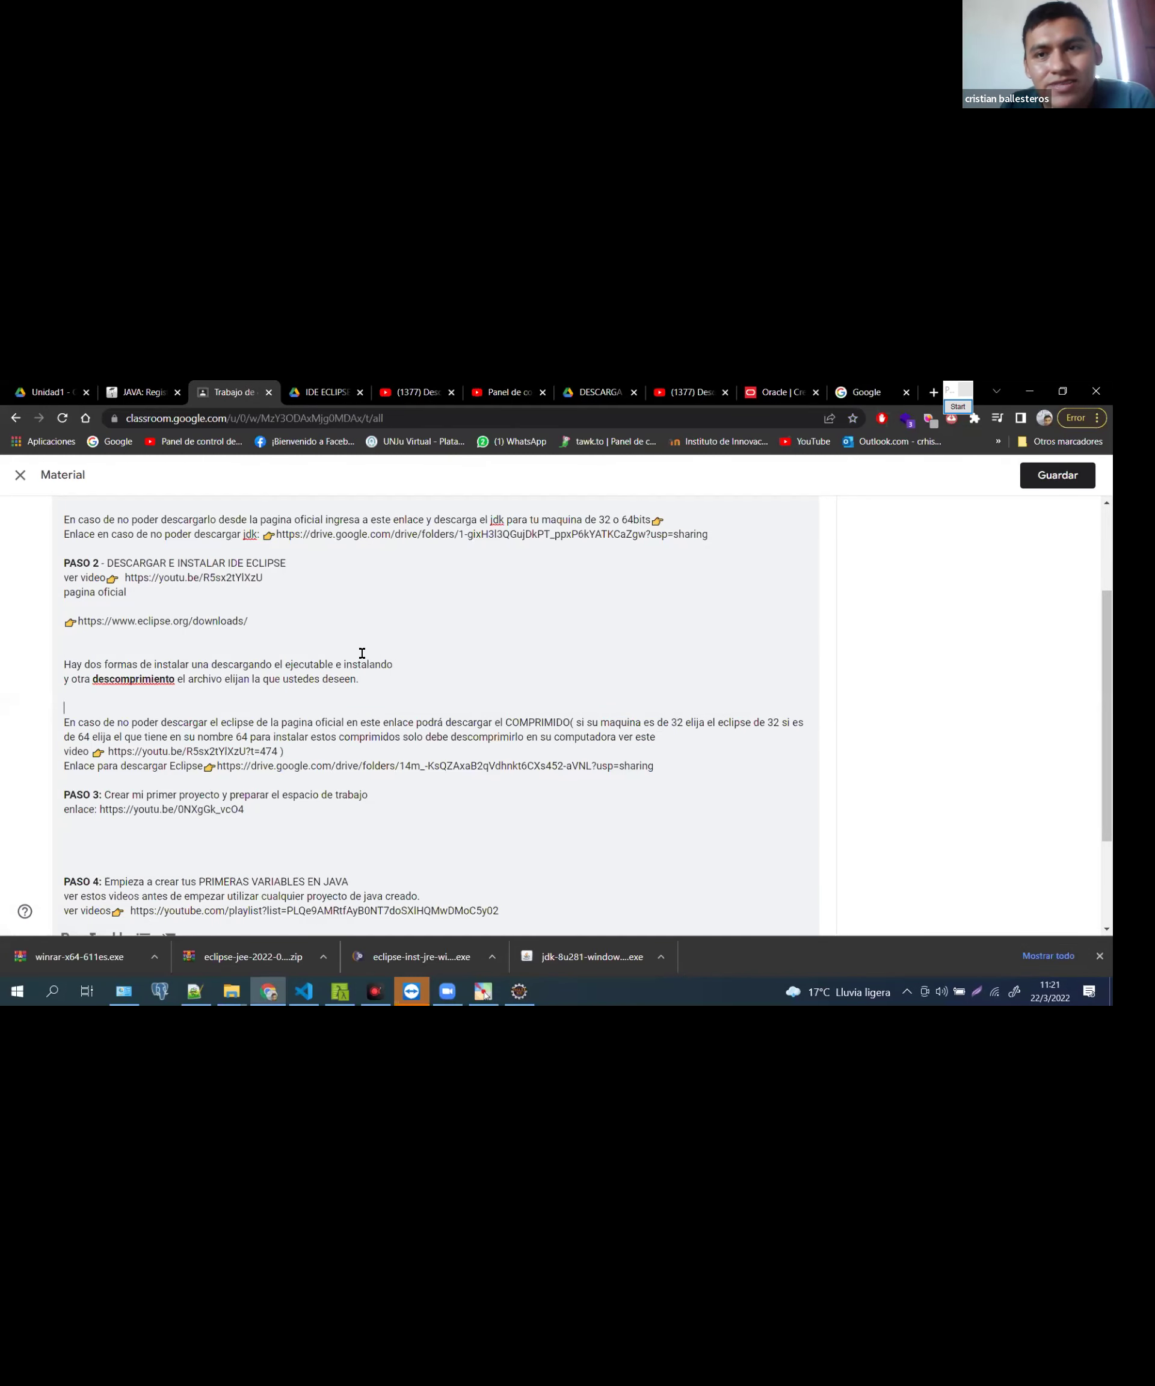
left_click_drag(124, 577, 266, 577)
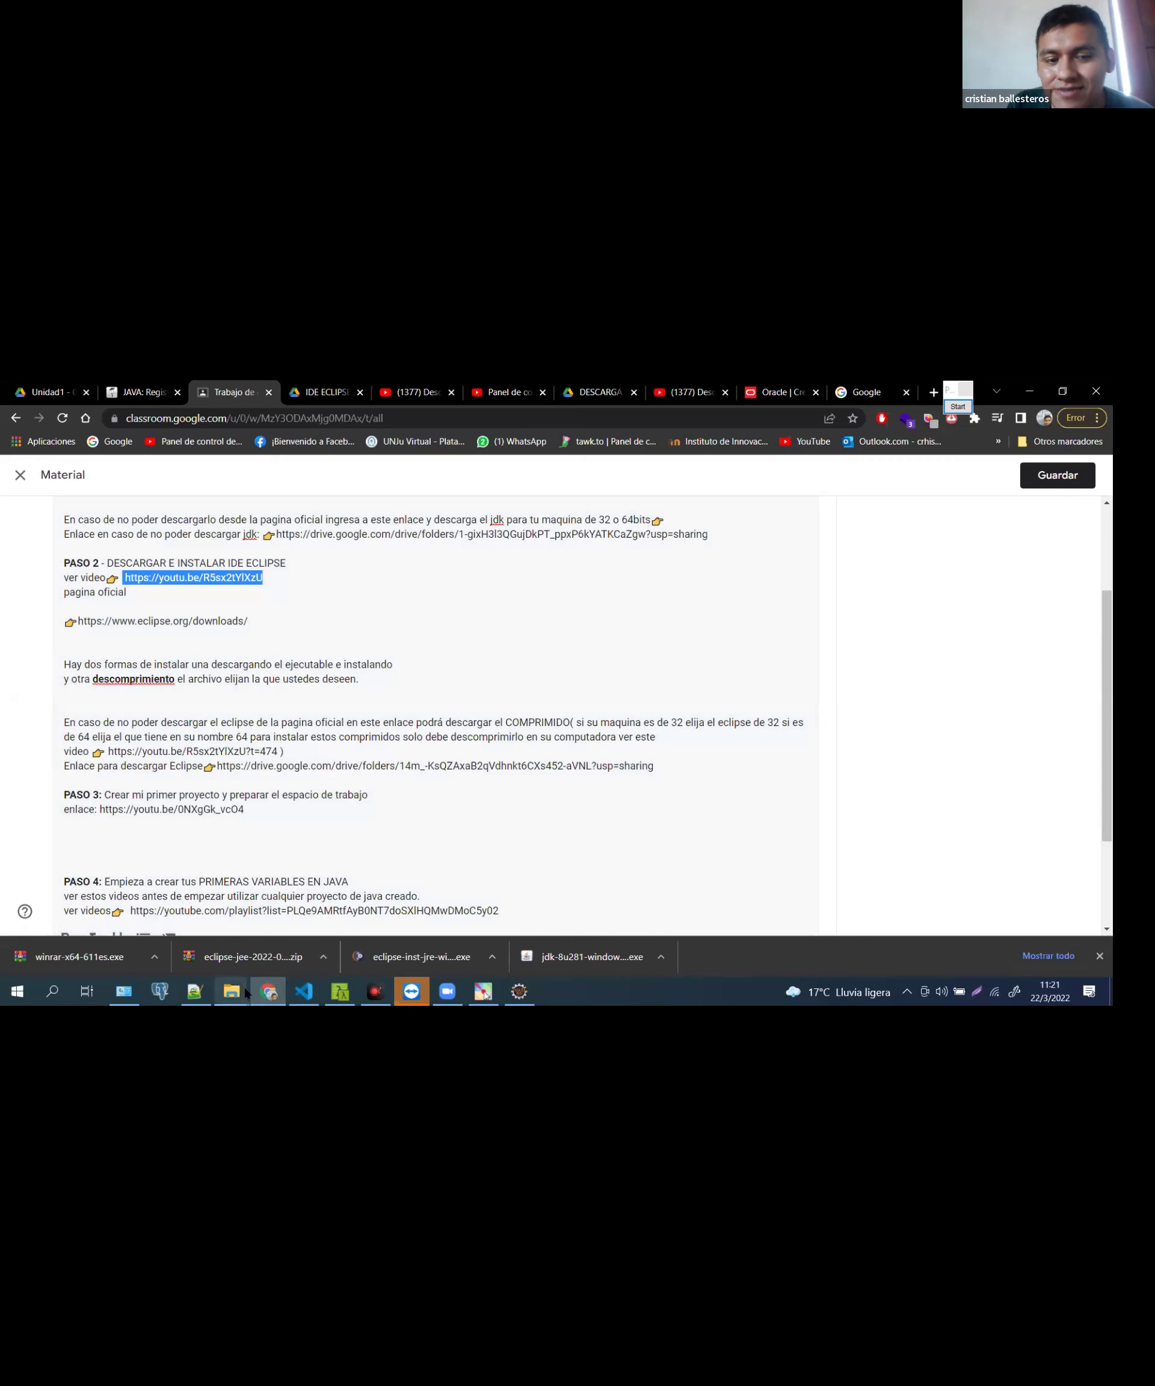
Create a desktop shortcut to the eclipse application from the extracted "eclipse" folder
left_click(231, 991)
left_click(77, 928)
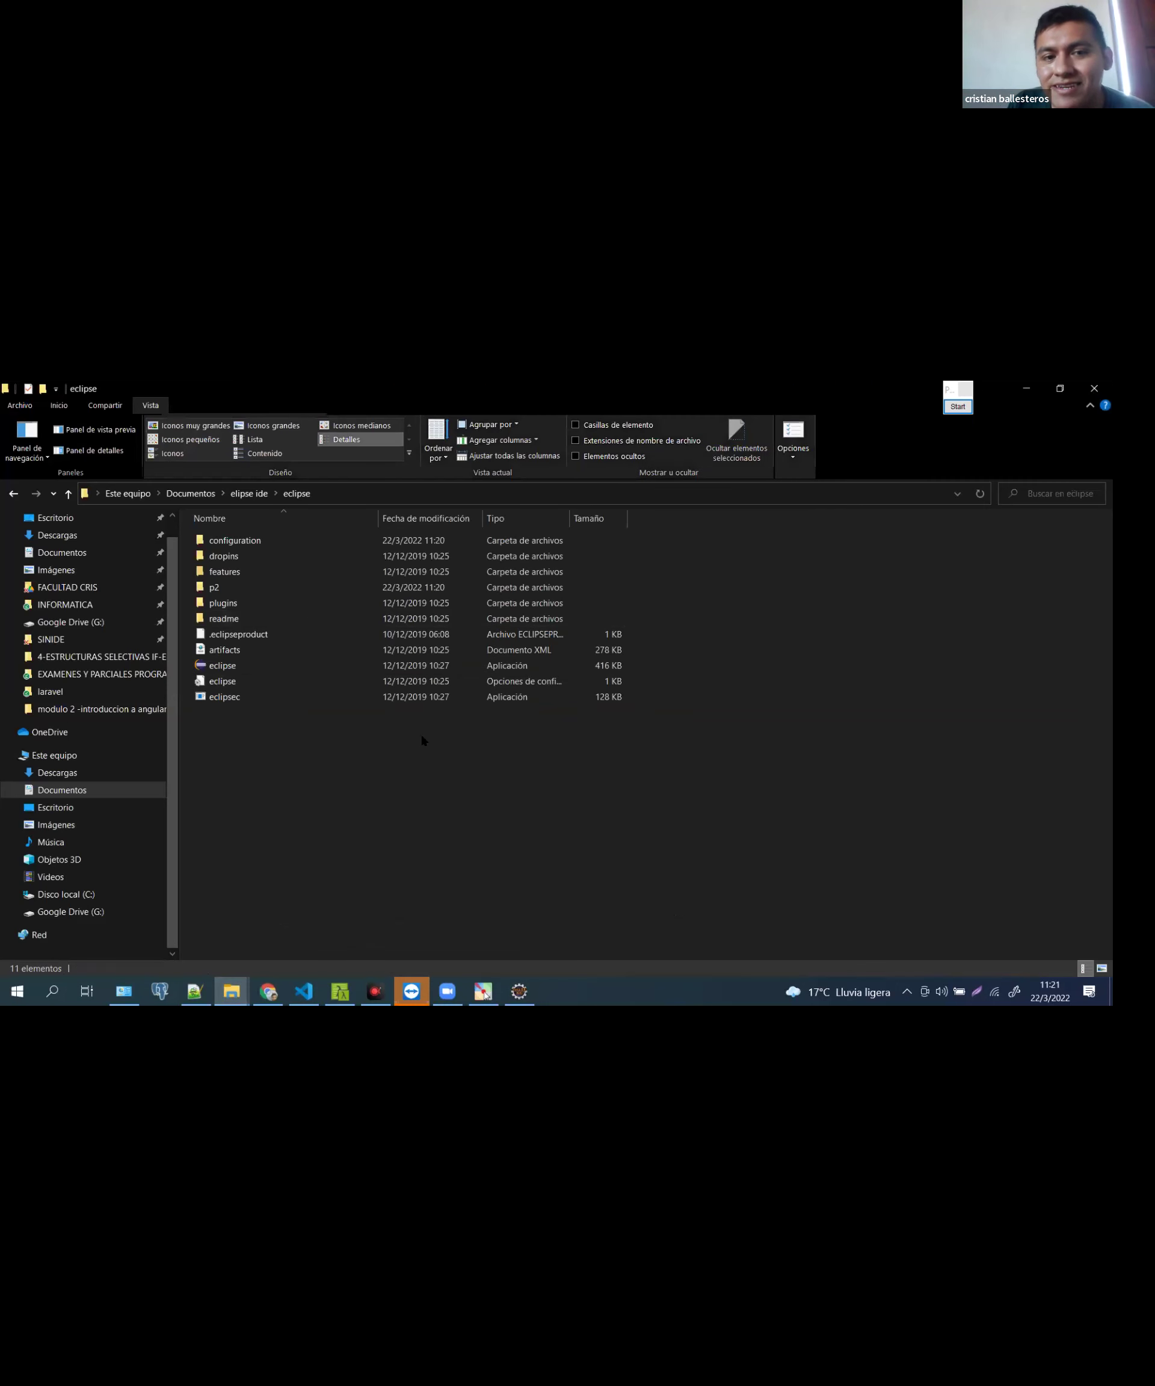
left_click(309, 668)
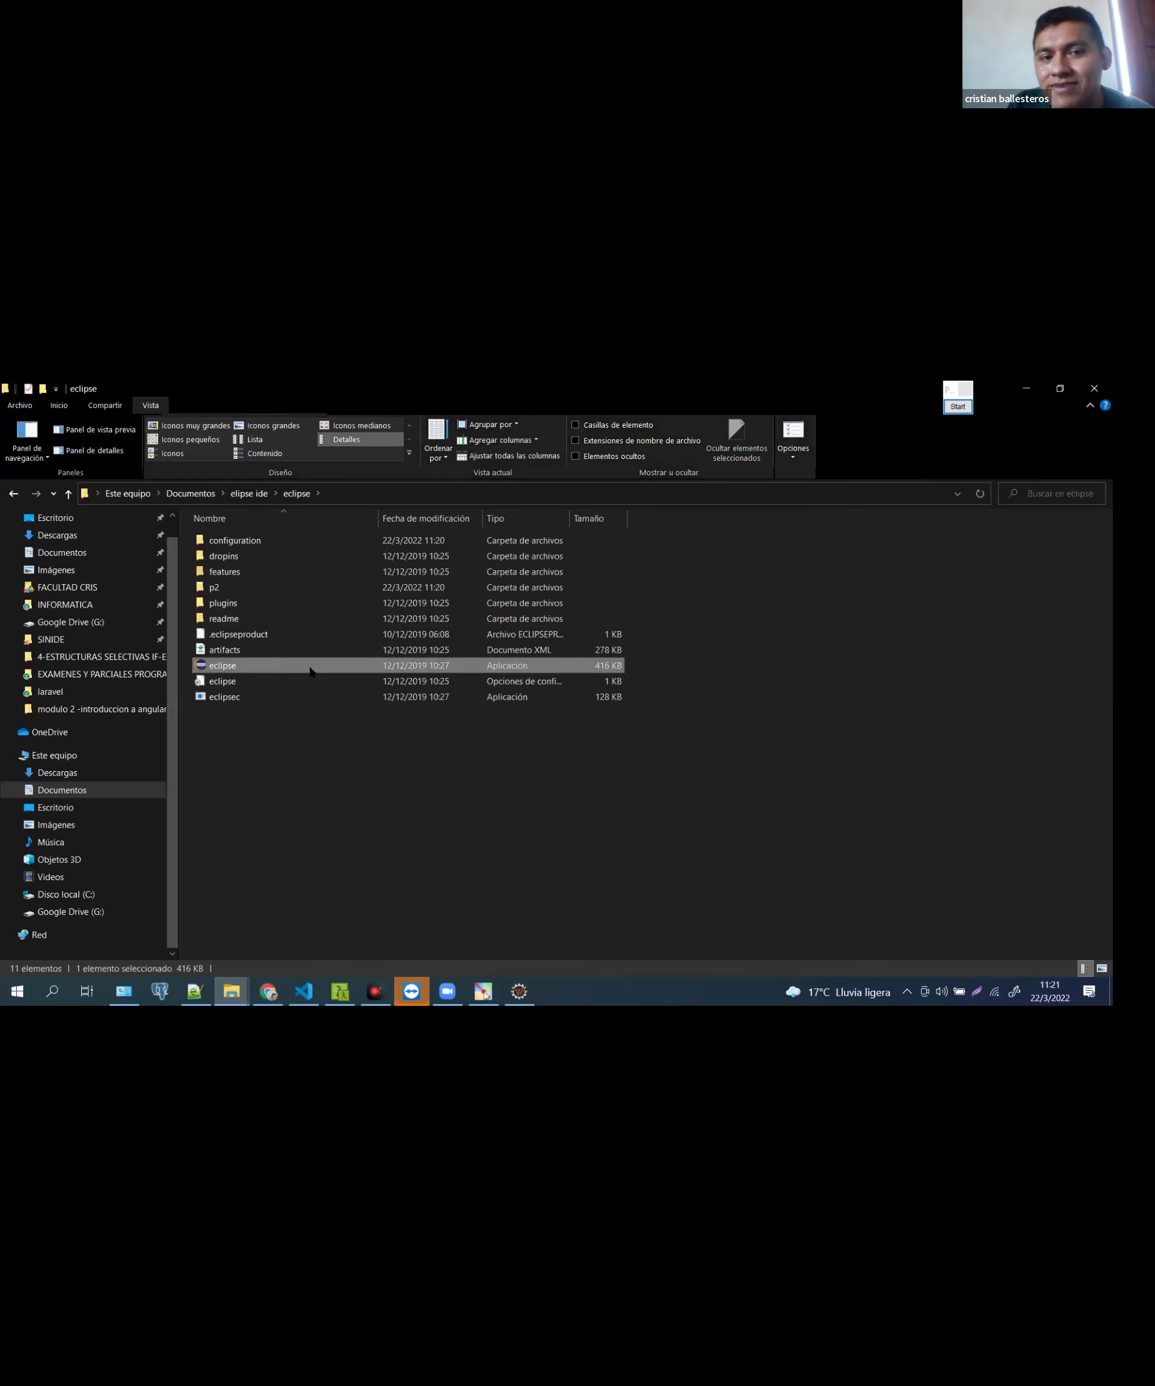
right_click(279, 669)
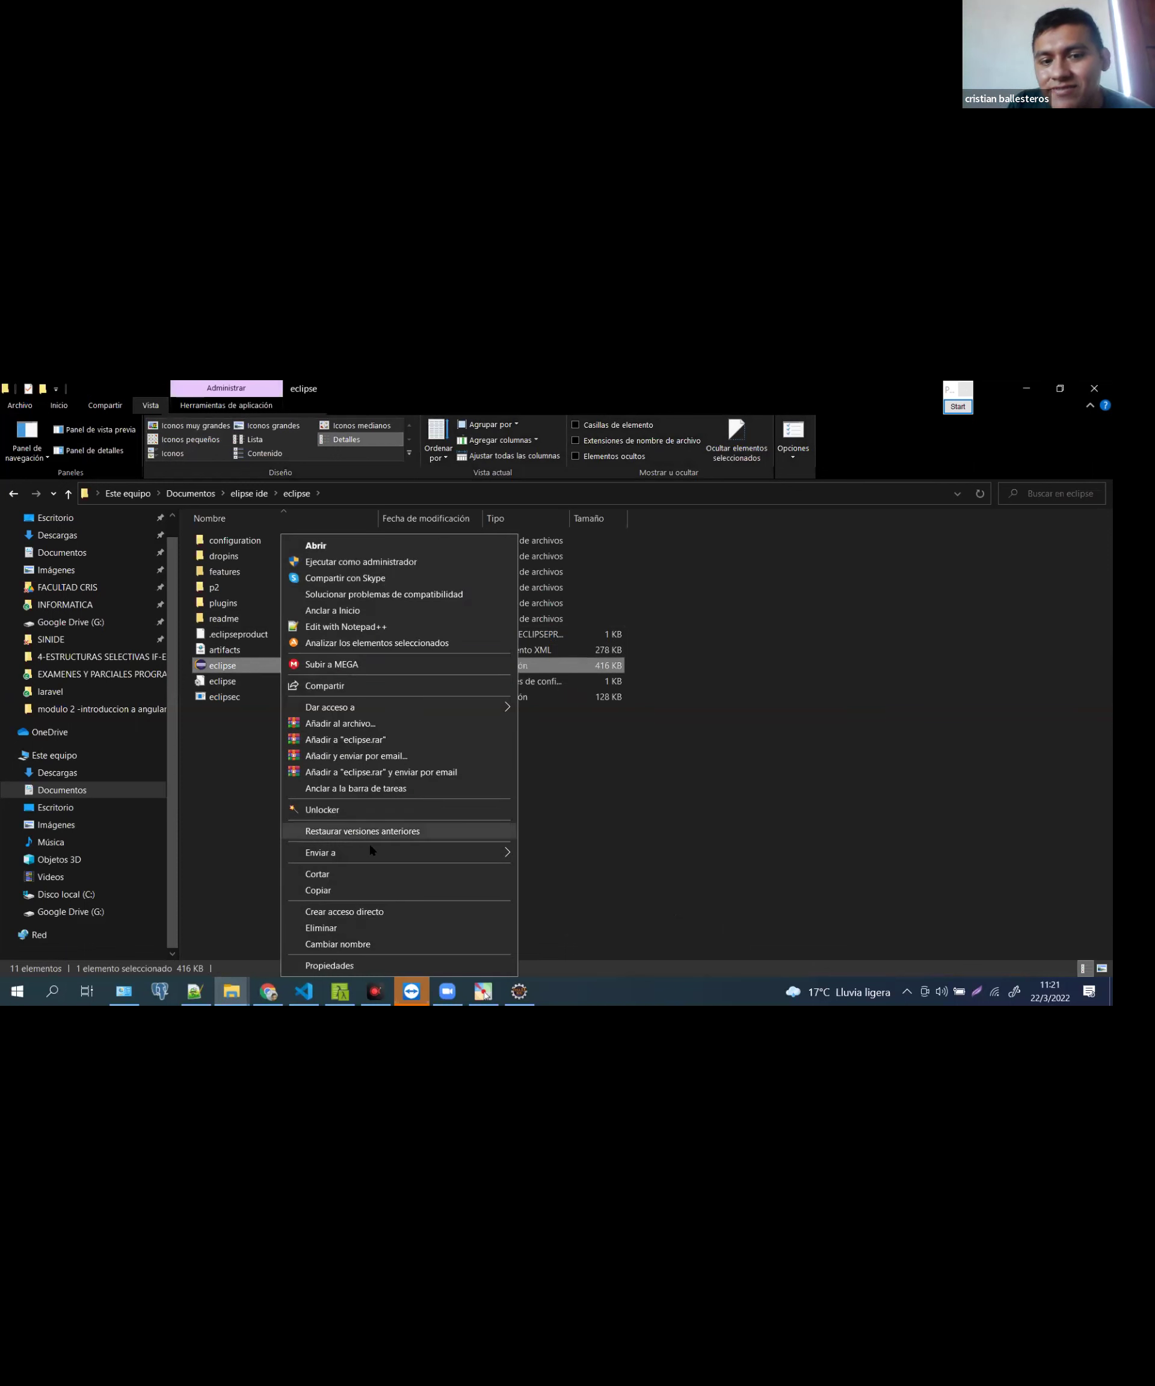
mouse_move(447, 854)
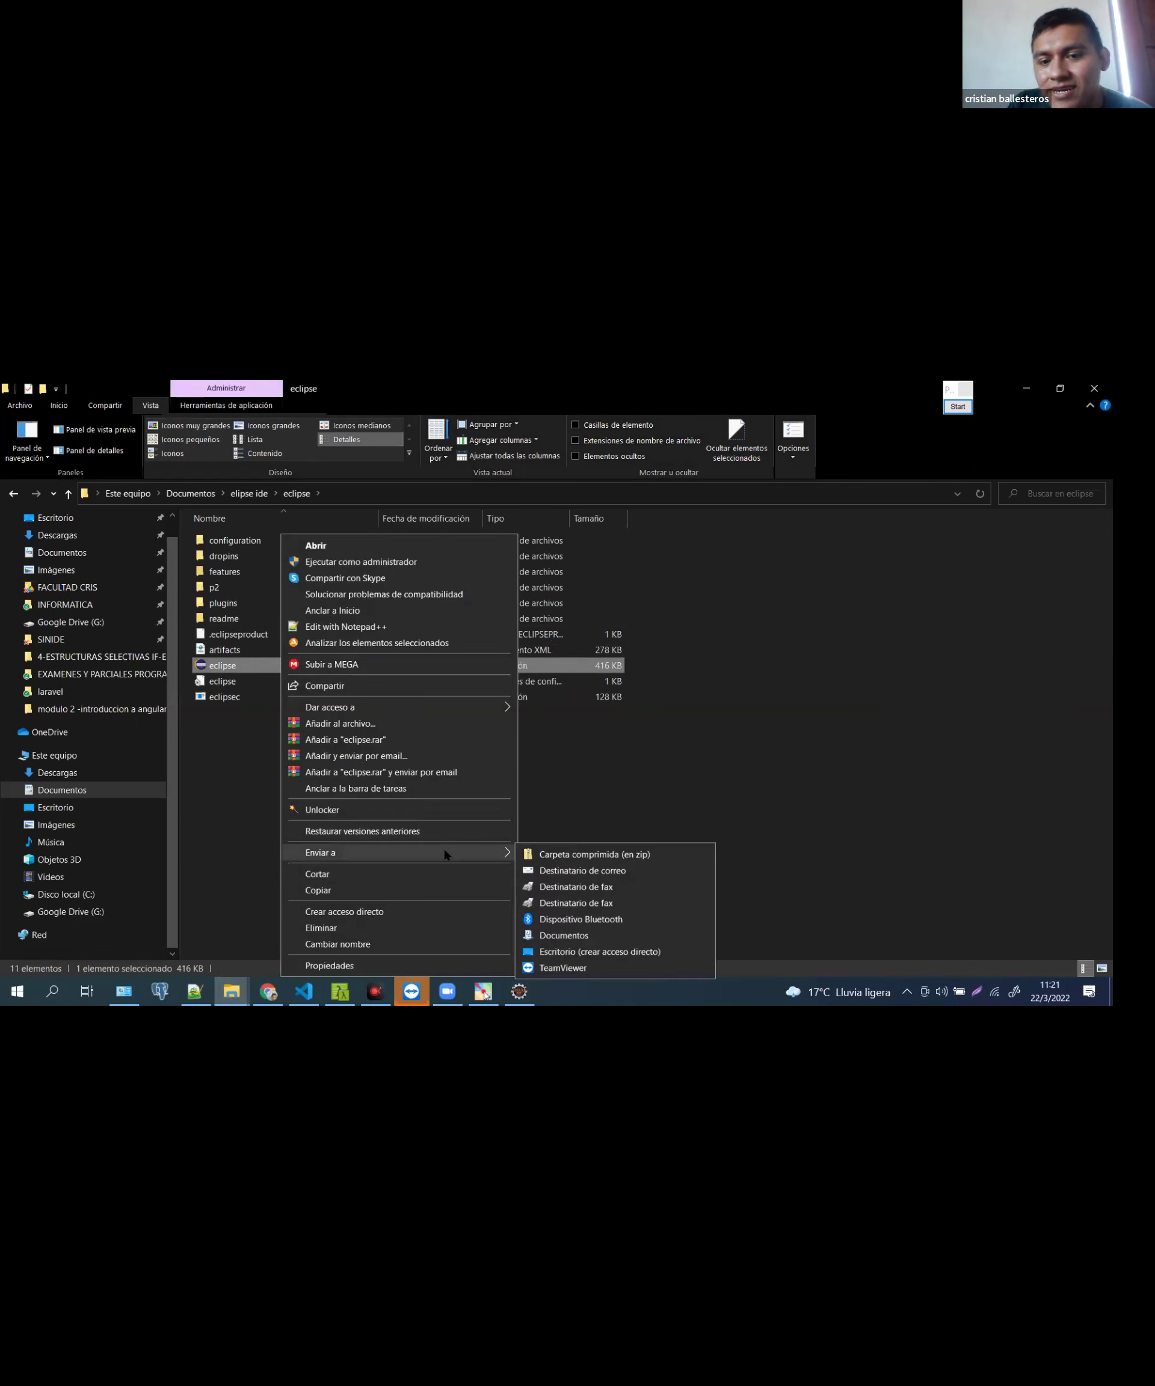
left_click(598, 953)
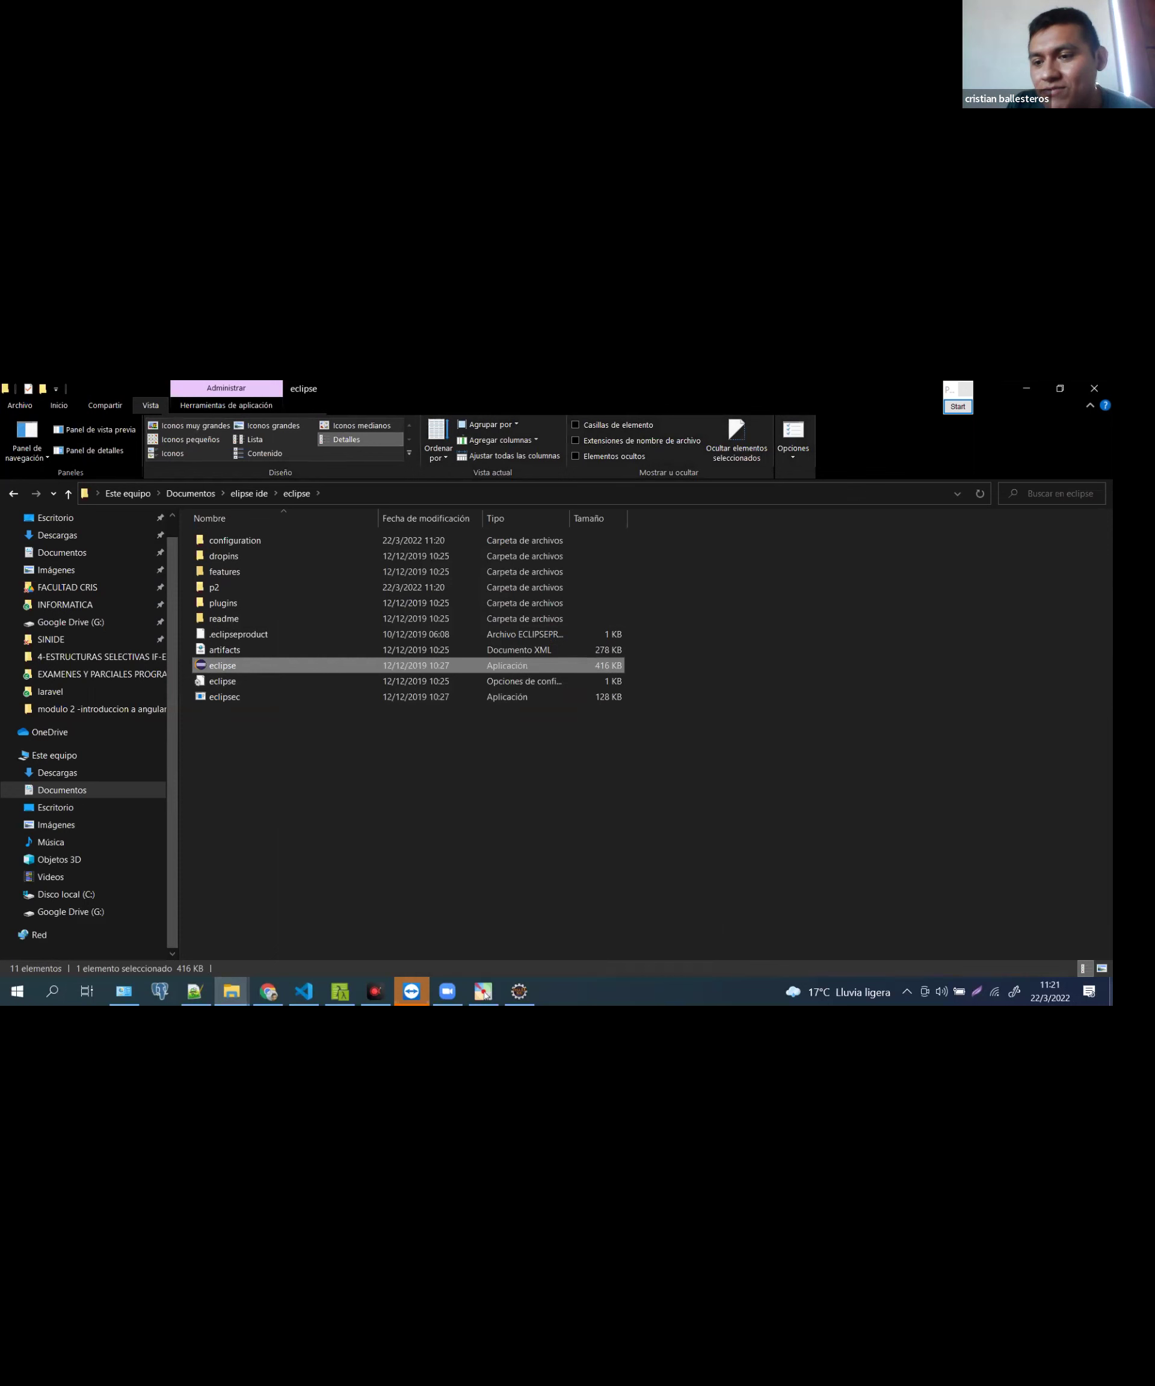
Show the desktop, move the new eclipse shortcut to the empty area beside the "carnet de vacunacion" files, and launch Eclipse from it
key("super+d")
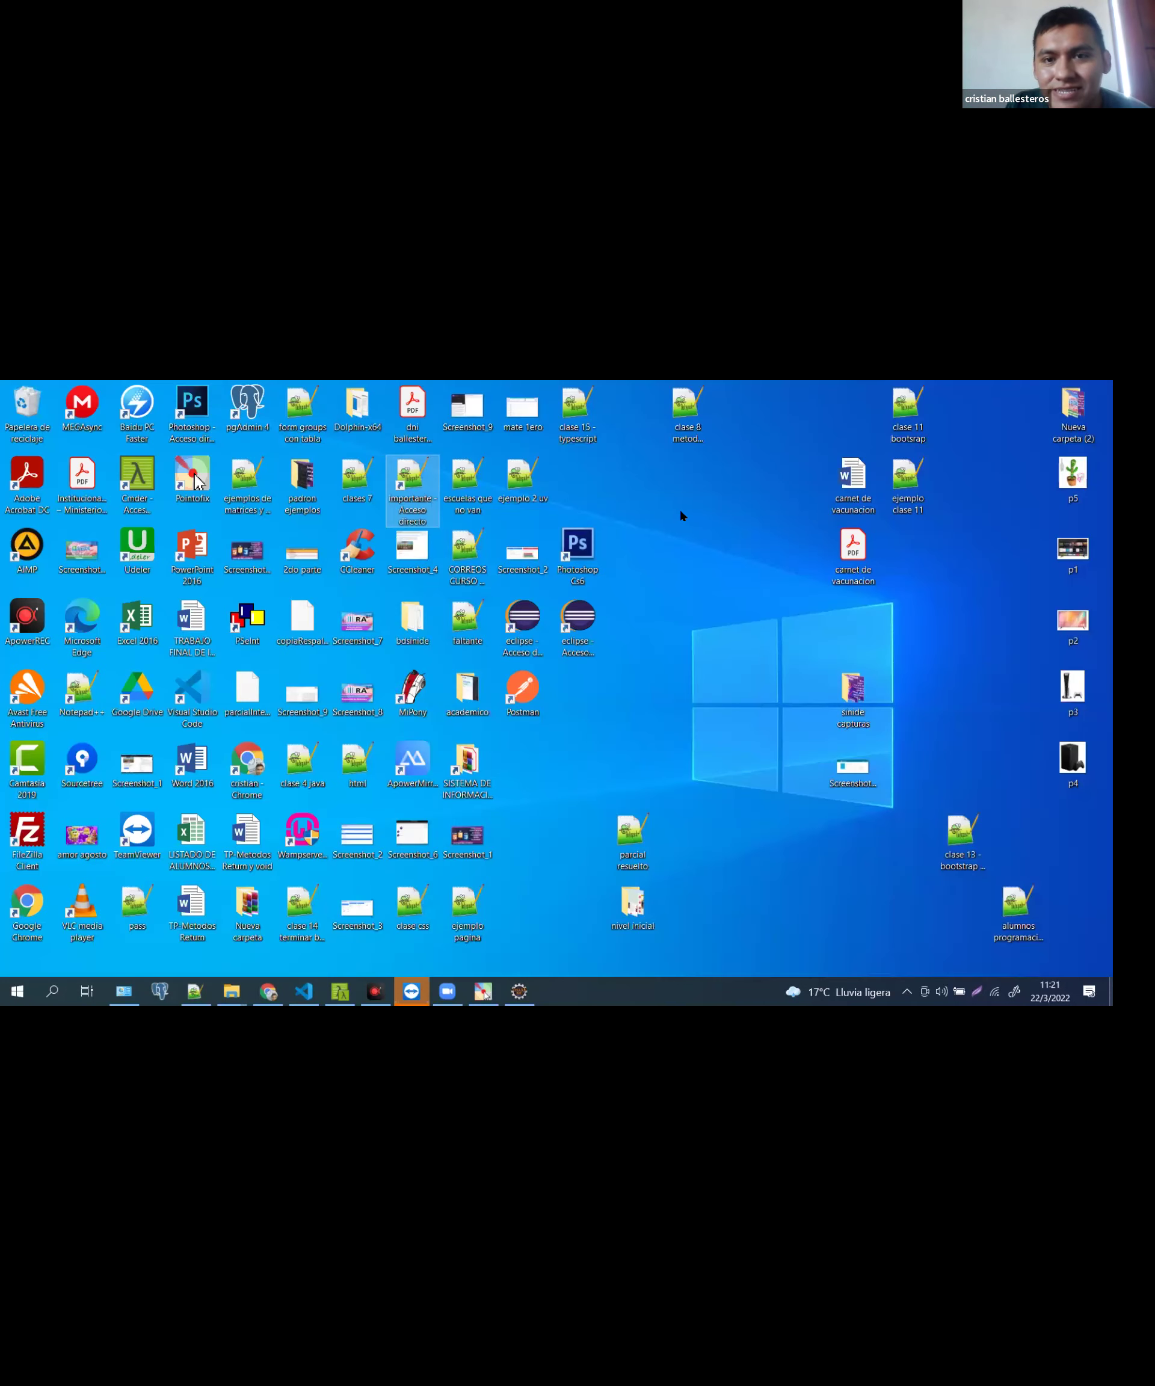
left_click_drag(577, 619, 688, 483)
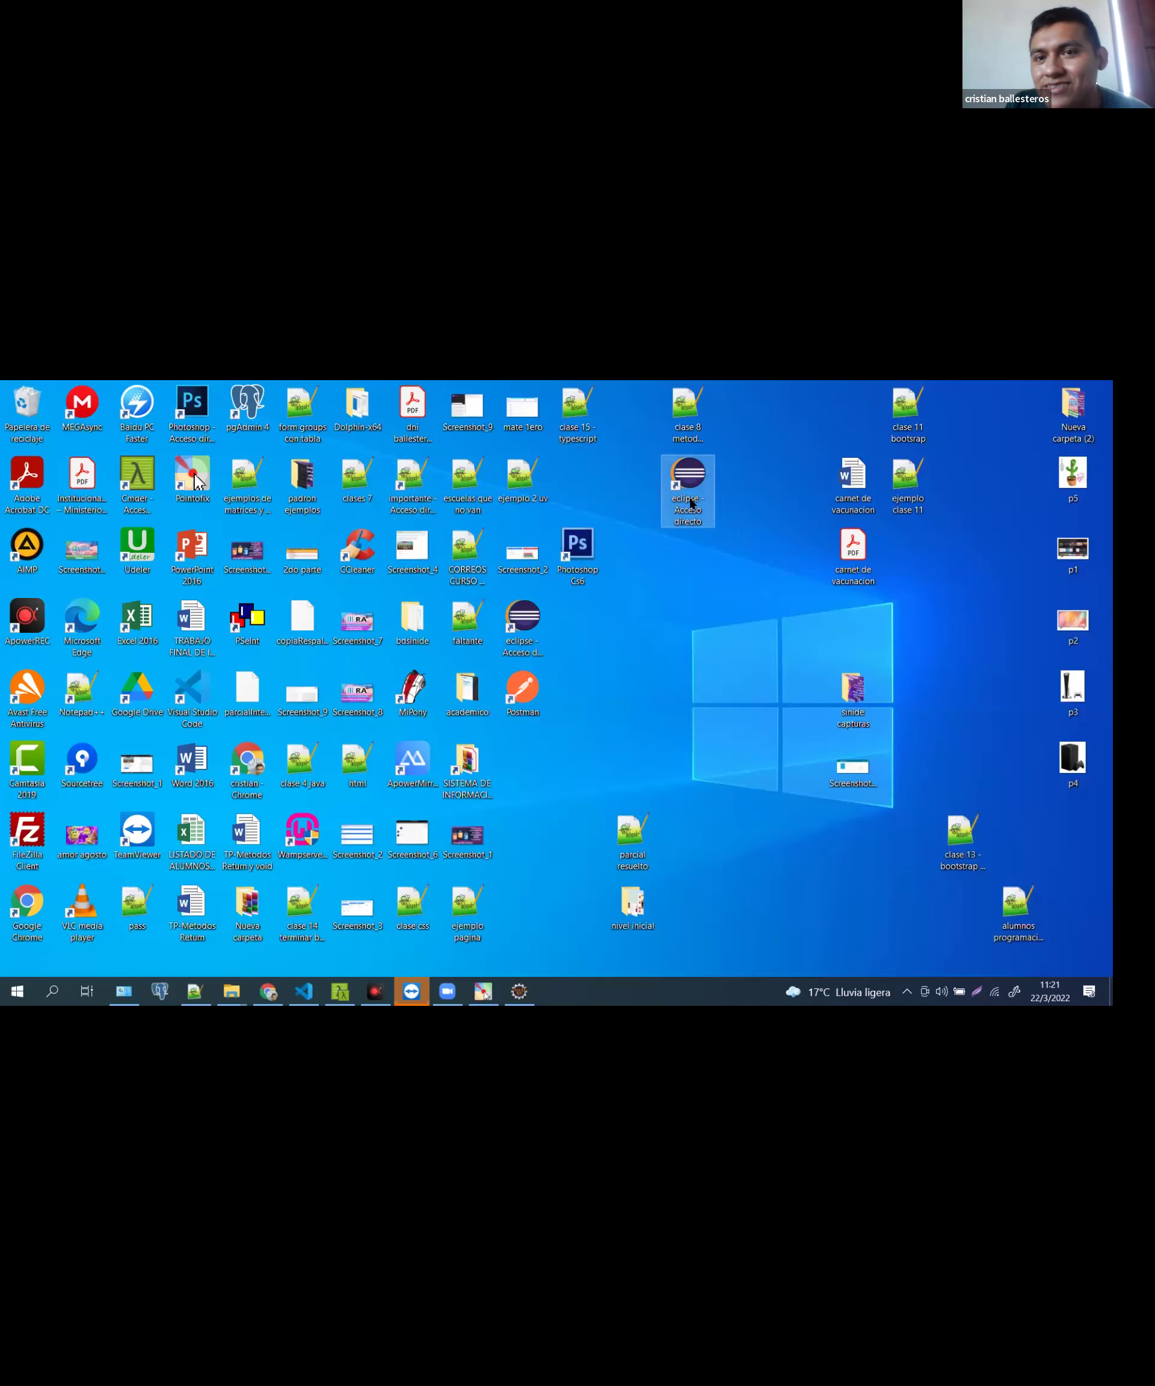
left_click_drag(712, 562, 733, 492)
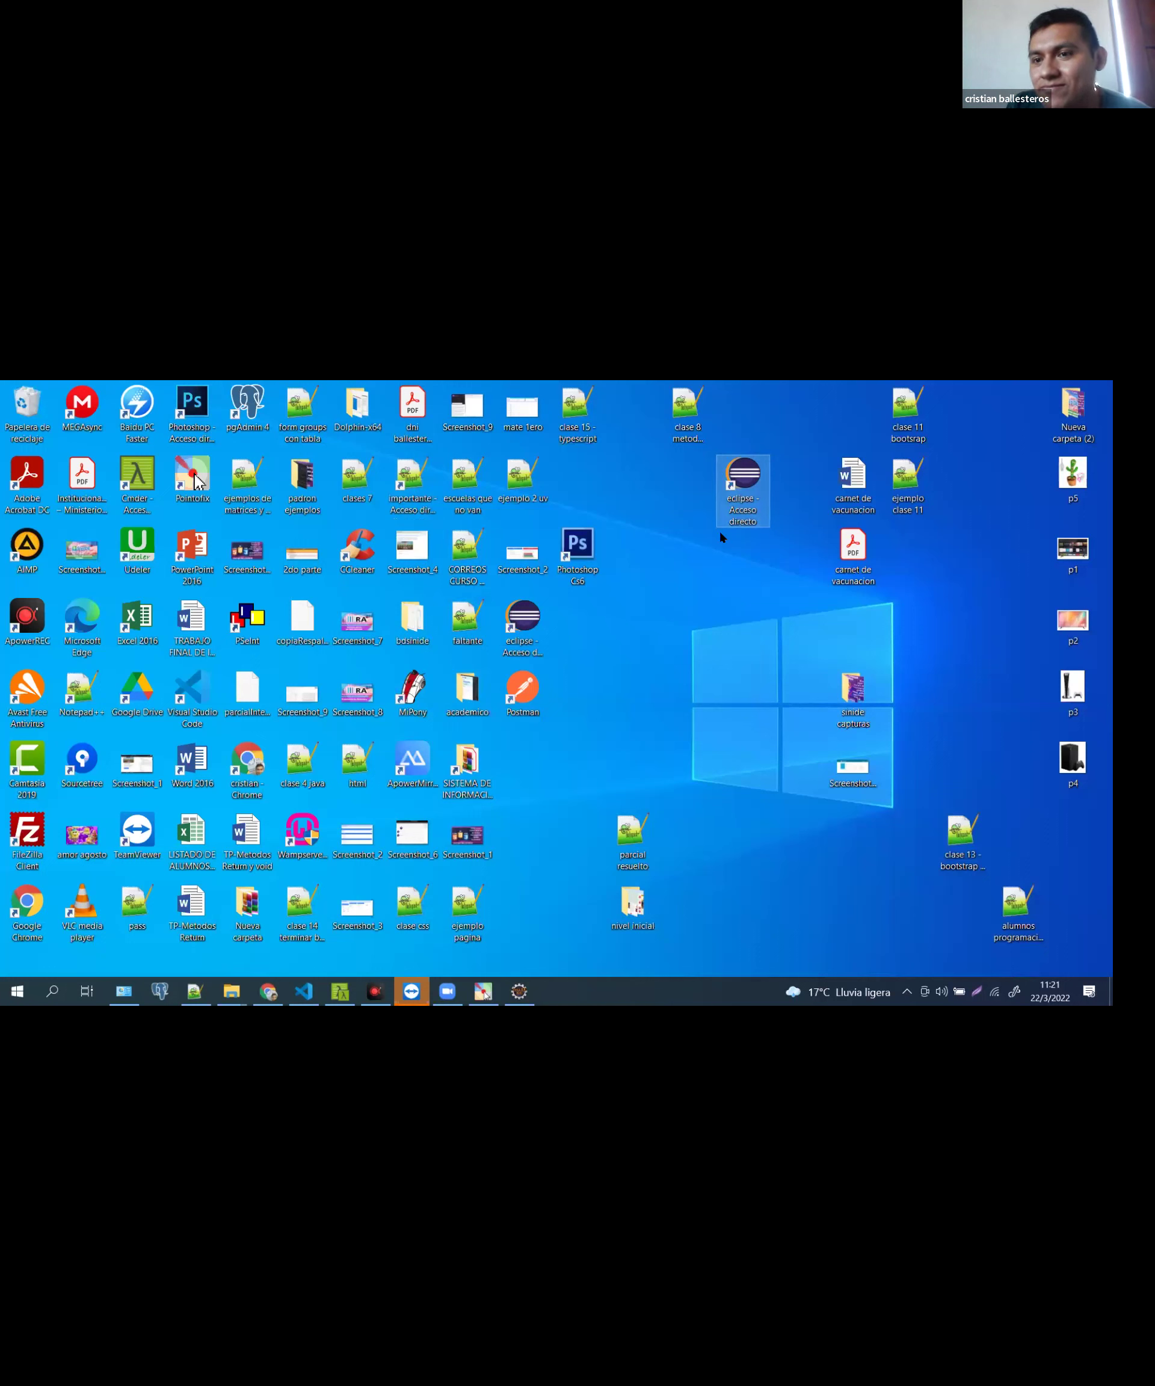
left_click_drag(723, 526, 715, 598)
double_click(744, 565)
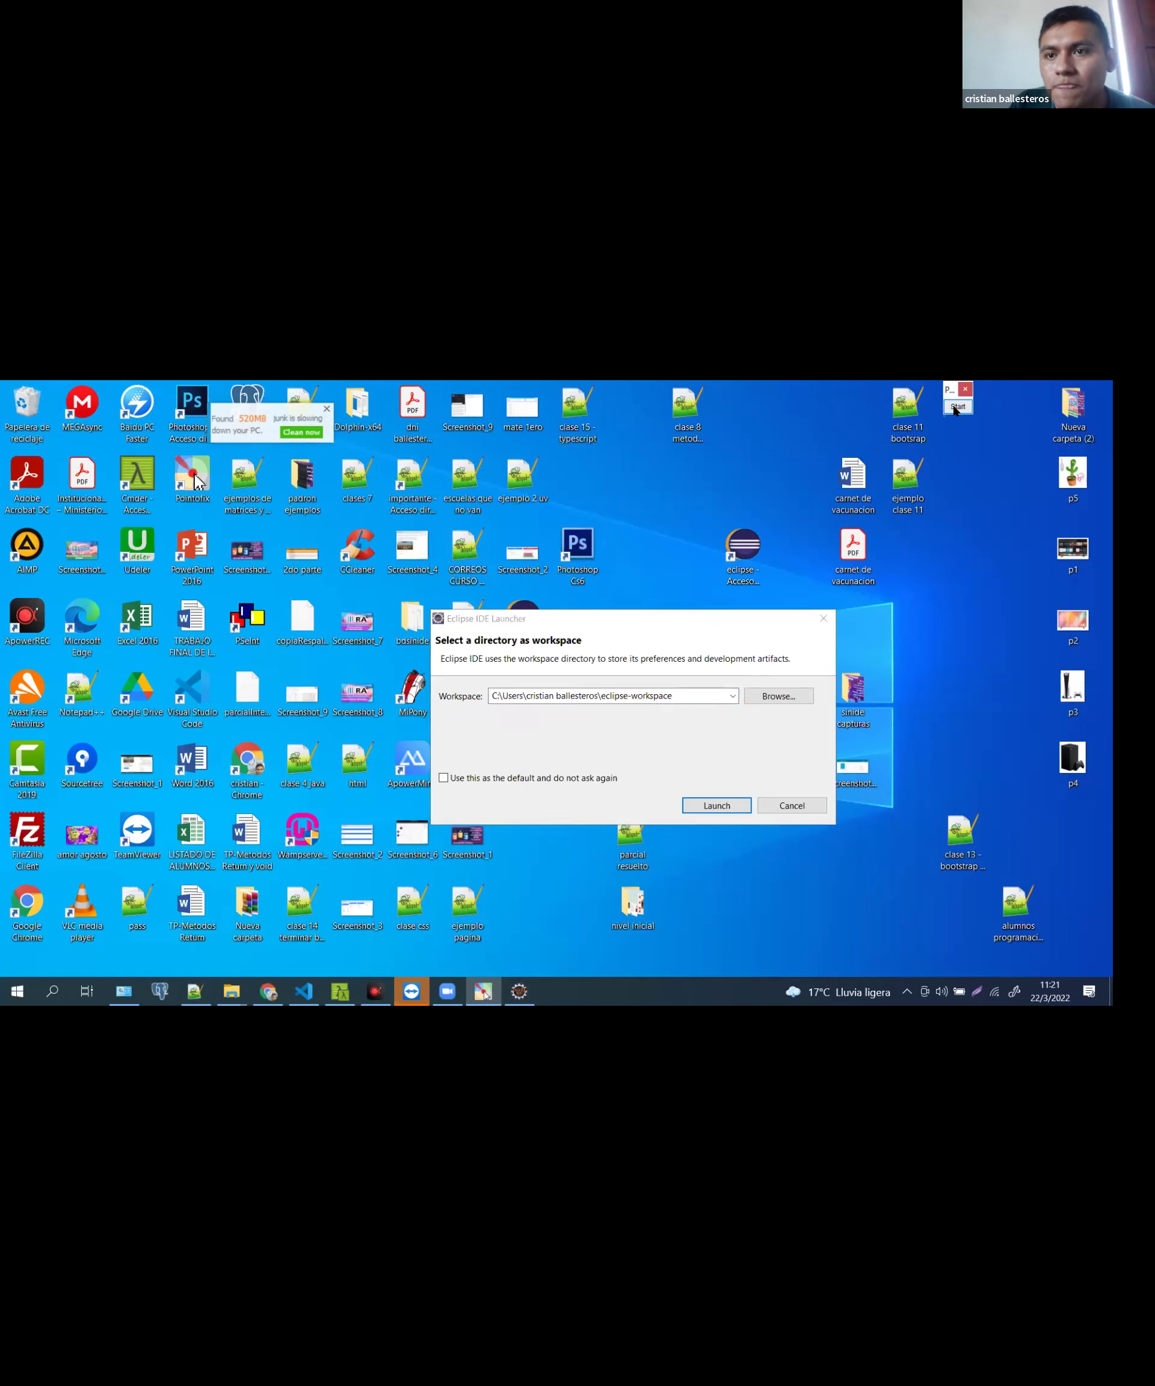
Draw a red arrow from the eclipse shortcut to the launcher dialog, and circle and underline the workspace path in red
left_click(957, 411)
mouse_move(705, 542)
left_mouse_down()
mouse_move(629, 619)
mouse_move(646, 610)
left_mouse_up()
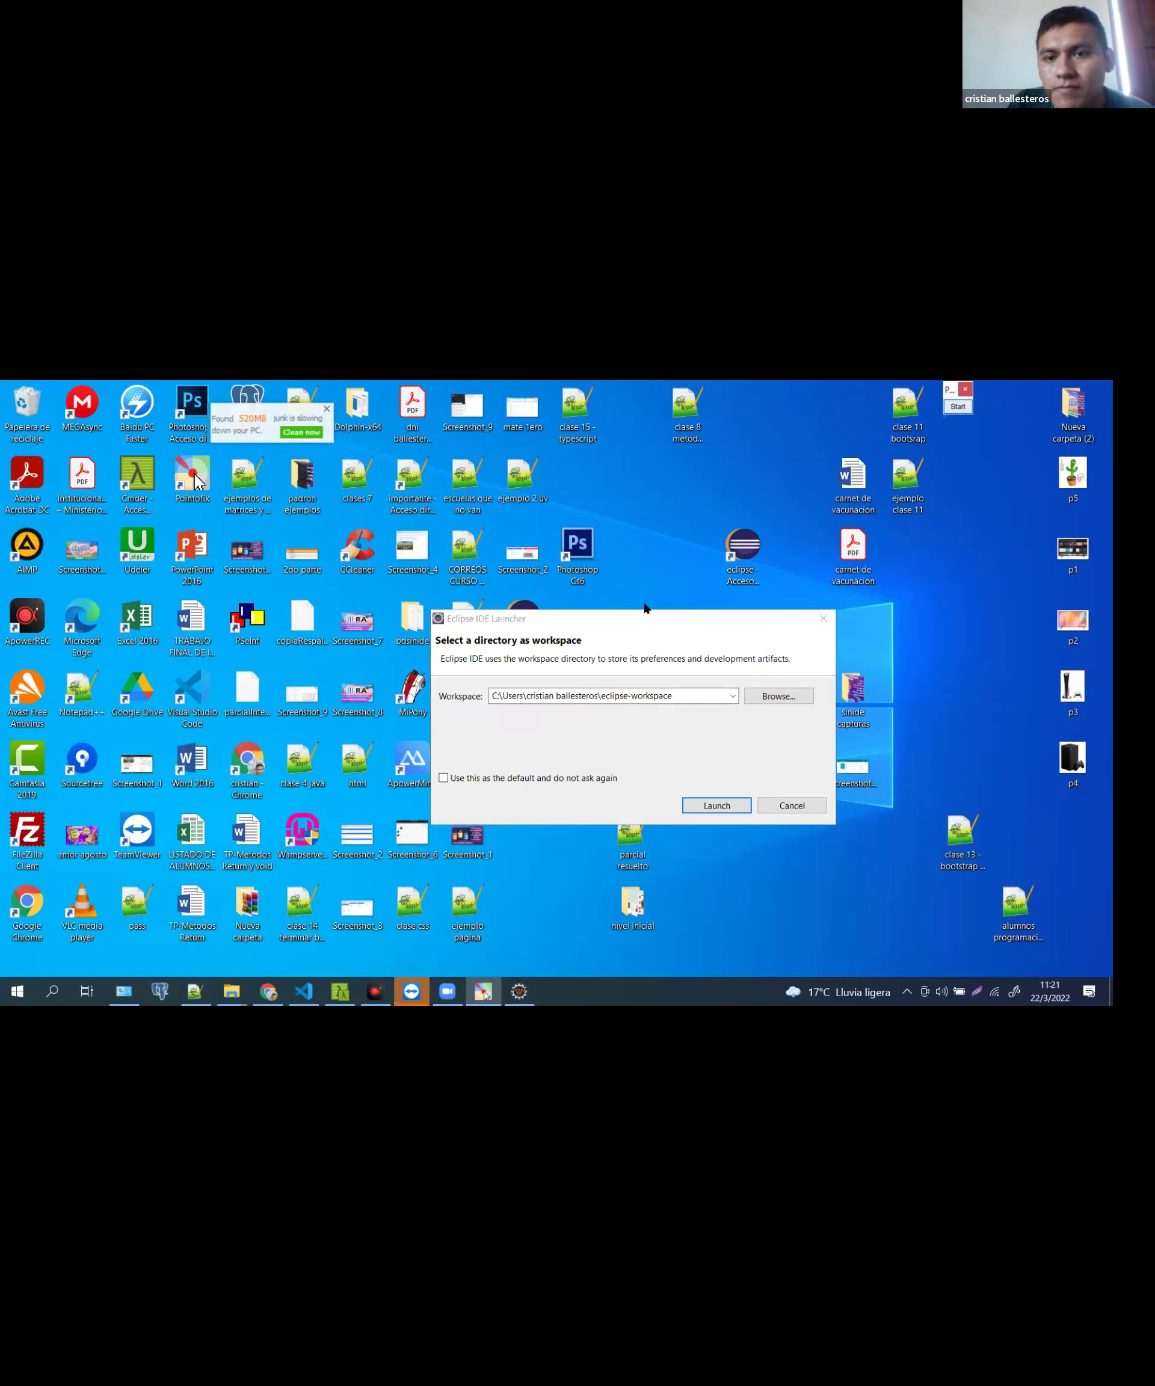
mouse_move(726, 686)
left_mouse_down()
mouse_move(742, 731)
mouse_move(729, 680)
left_mouse_up()
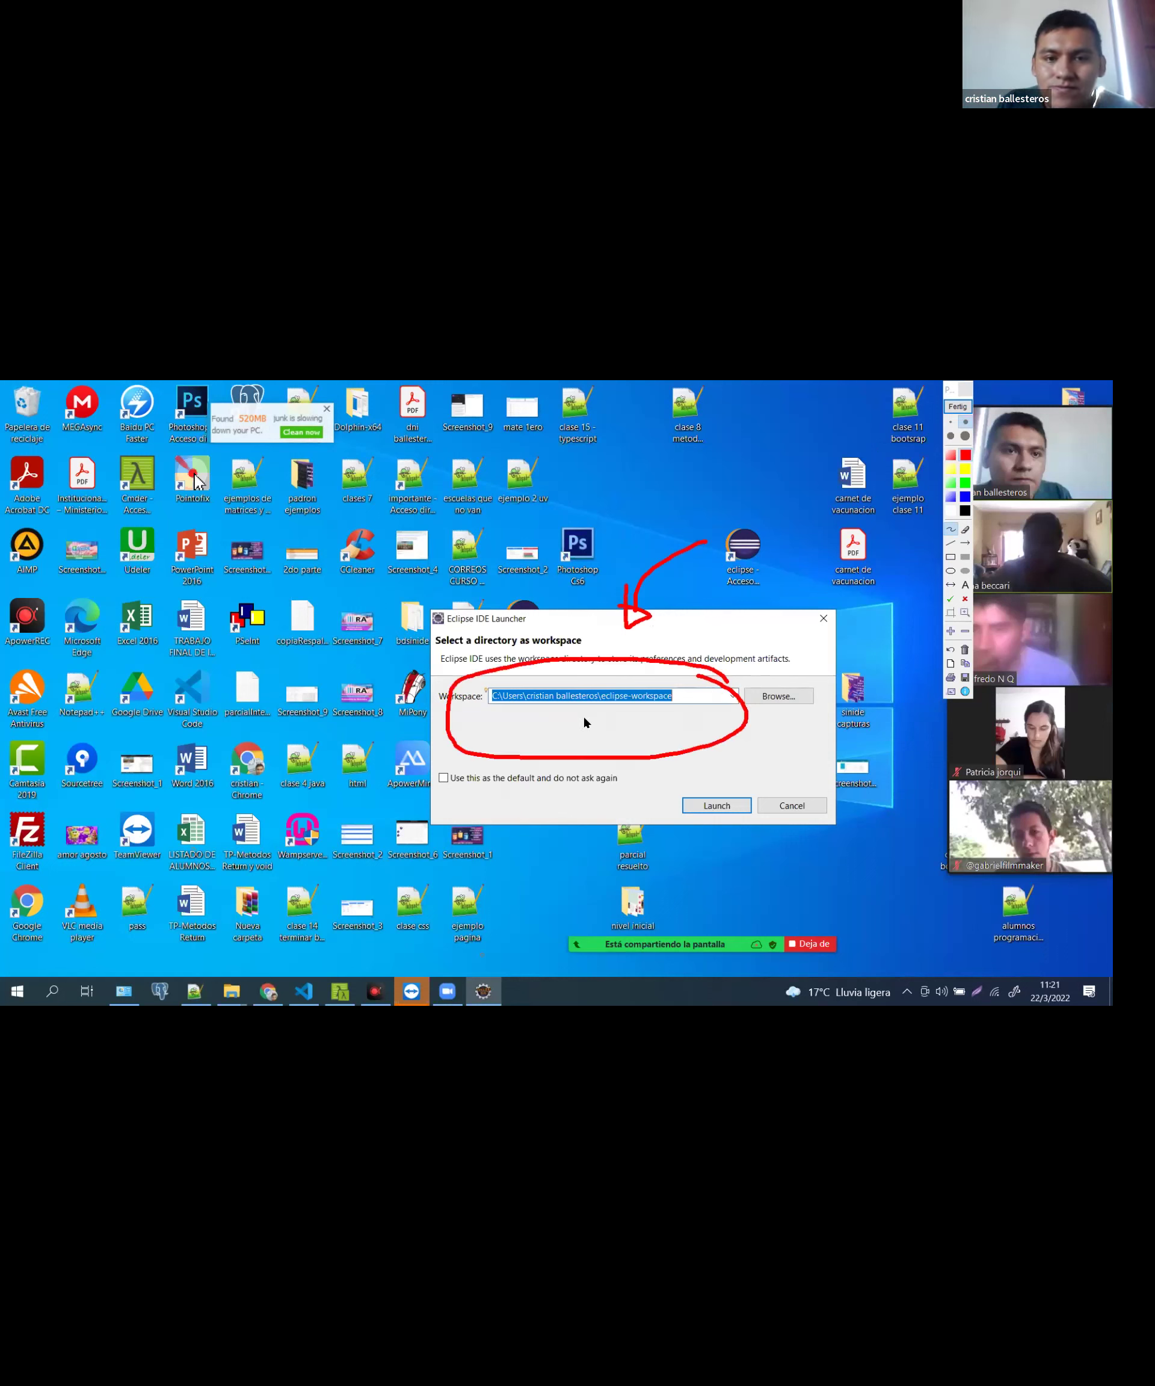
left_click_drag(651, 712, 669, 712)
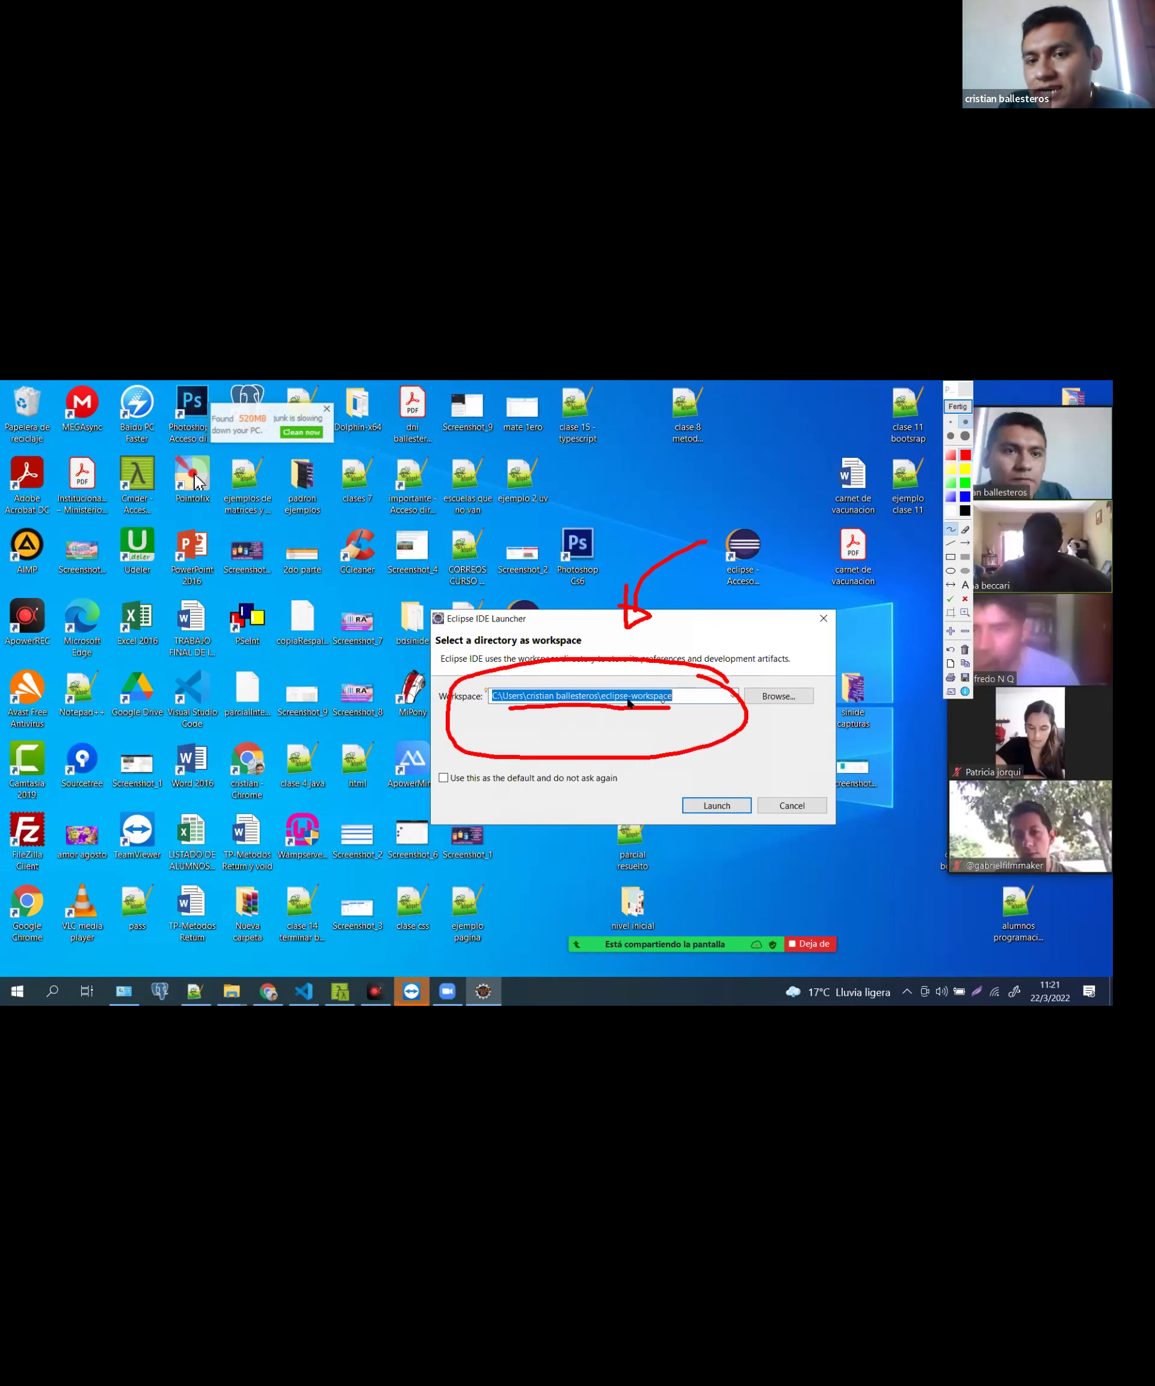
mouse_move(617, 674)
left_mouse_down()
mouse_move(598, 698)
mouse_move(639, 711)
mouse_move(680, 697)
mouse_move(506, 680)
mouse_move(492, 711)
mouse_move(595, 687)
left_mouse_up()
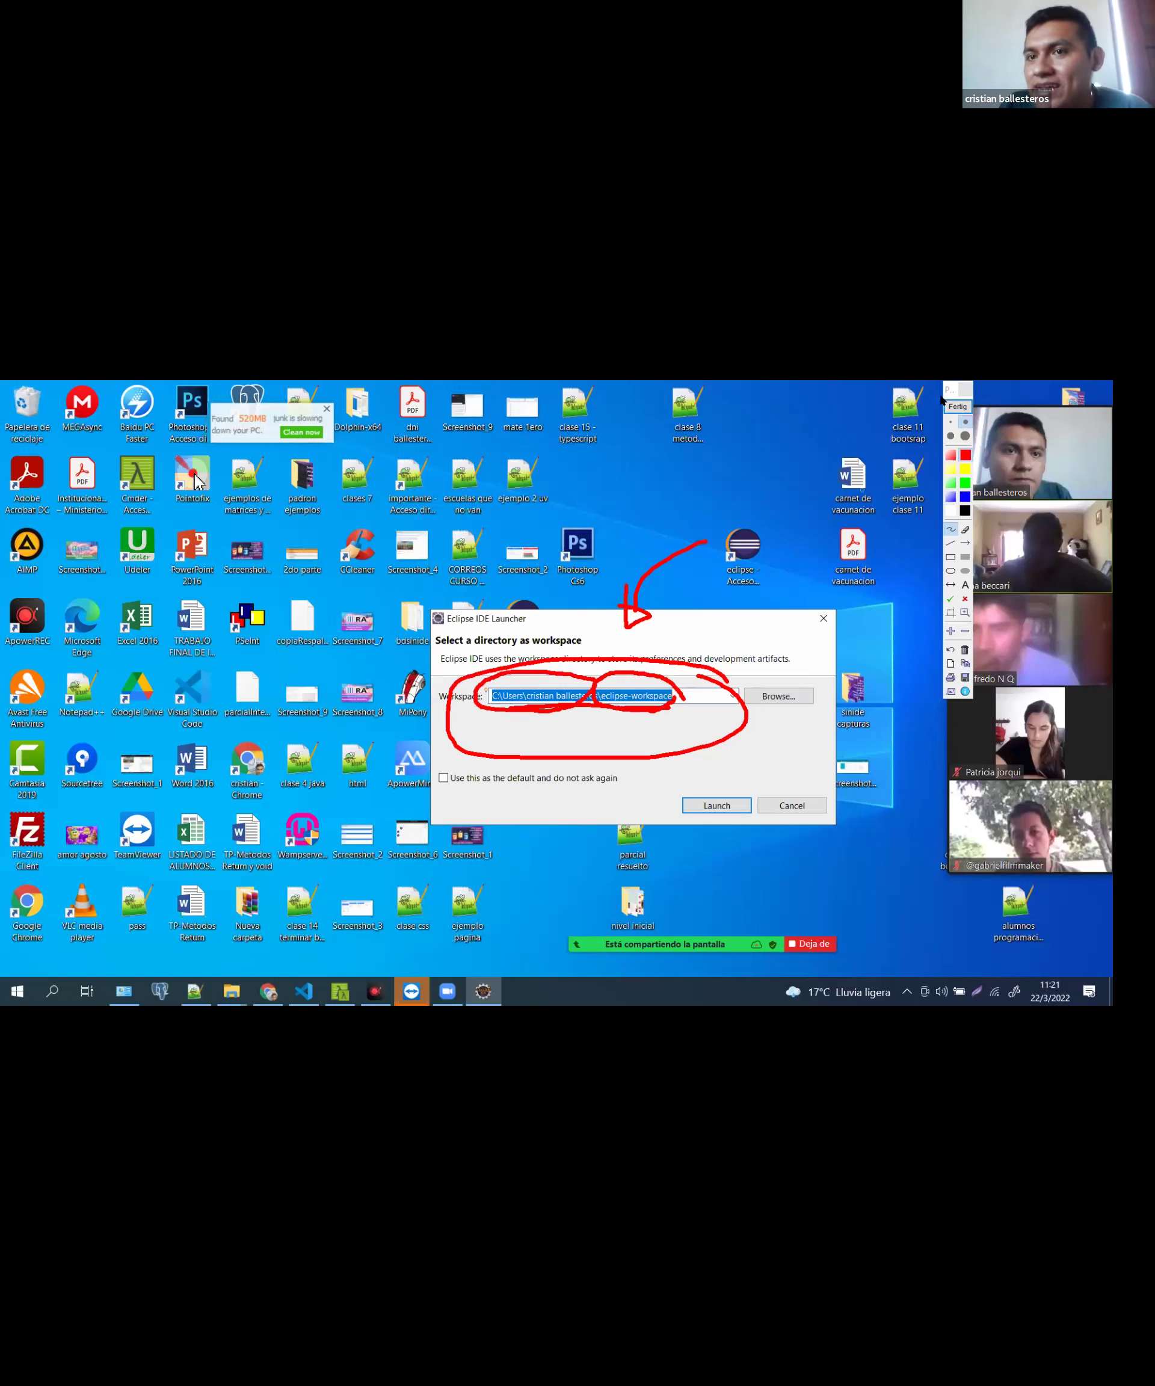
Circle only the "eclipse-workspace" part of the workspace path in red and end the annotation
left_click(966, 461)
mouse_move(677, 673)
left_mouse_down()
mouse_move(594, 695)
mouse_move(680, 689)
left_mouse_up()
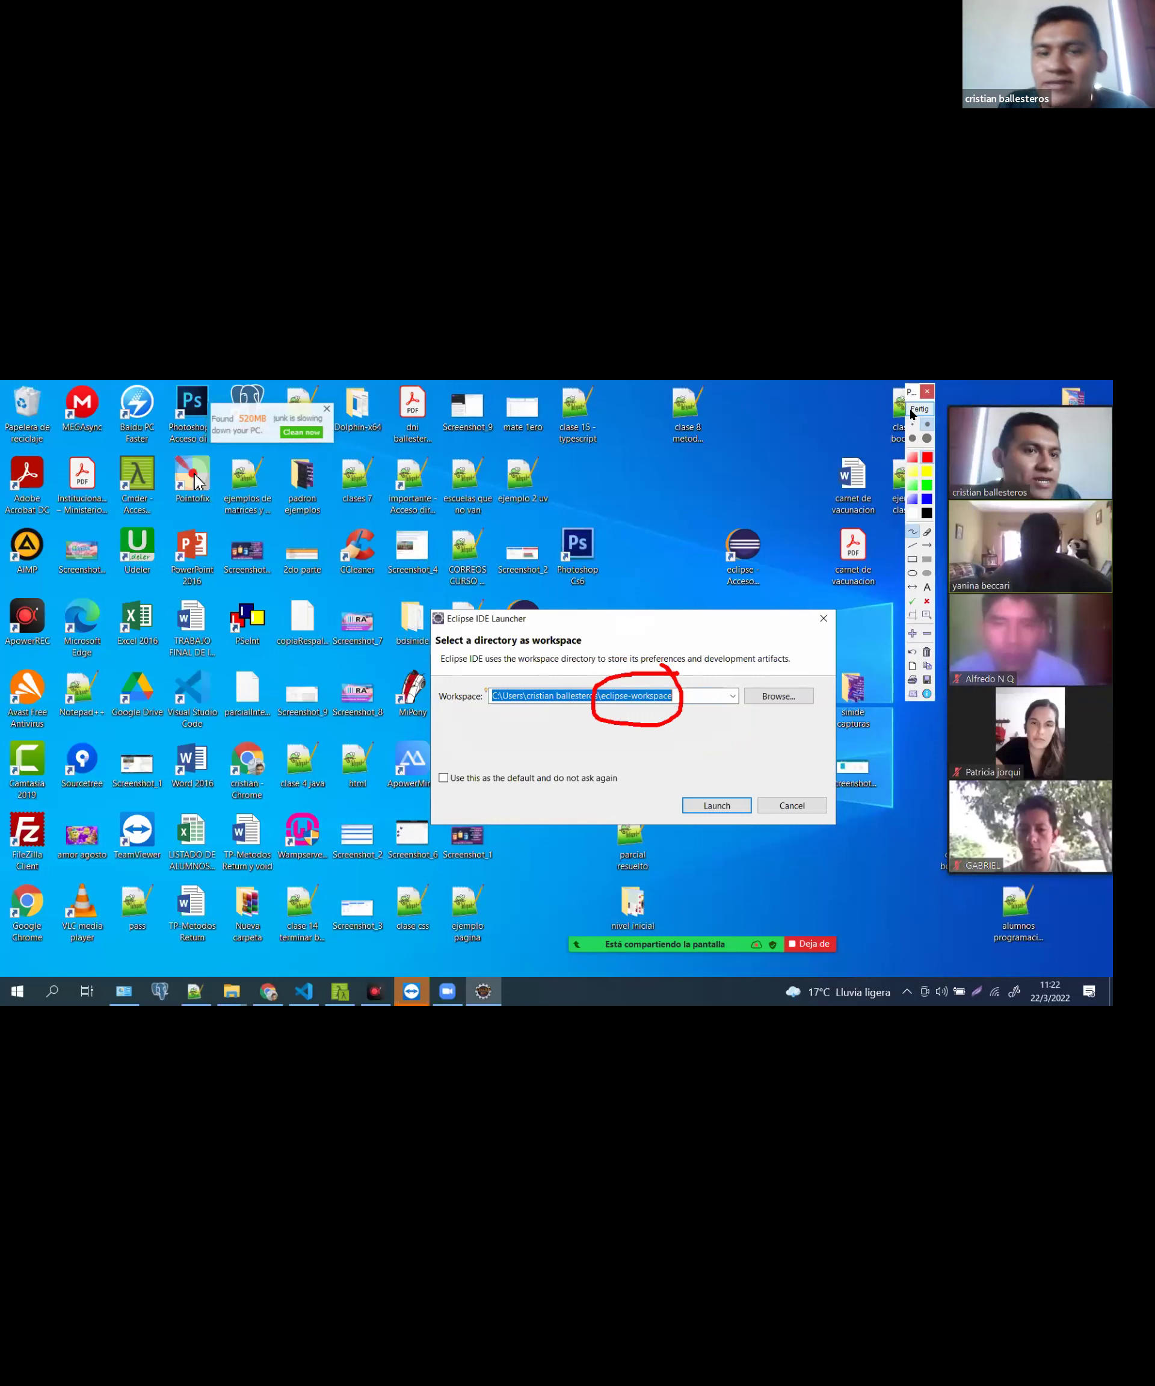
key("Escape")
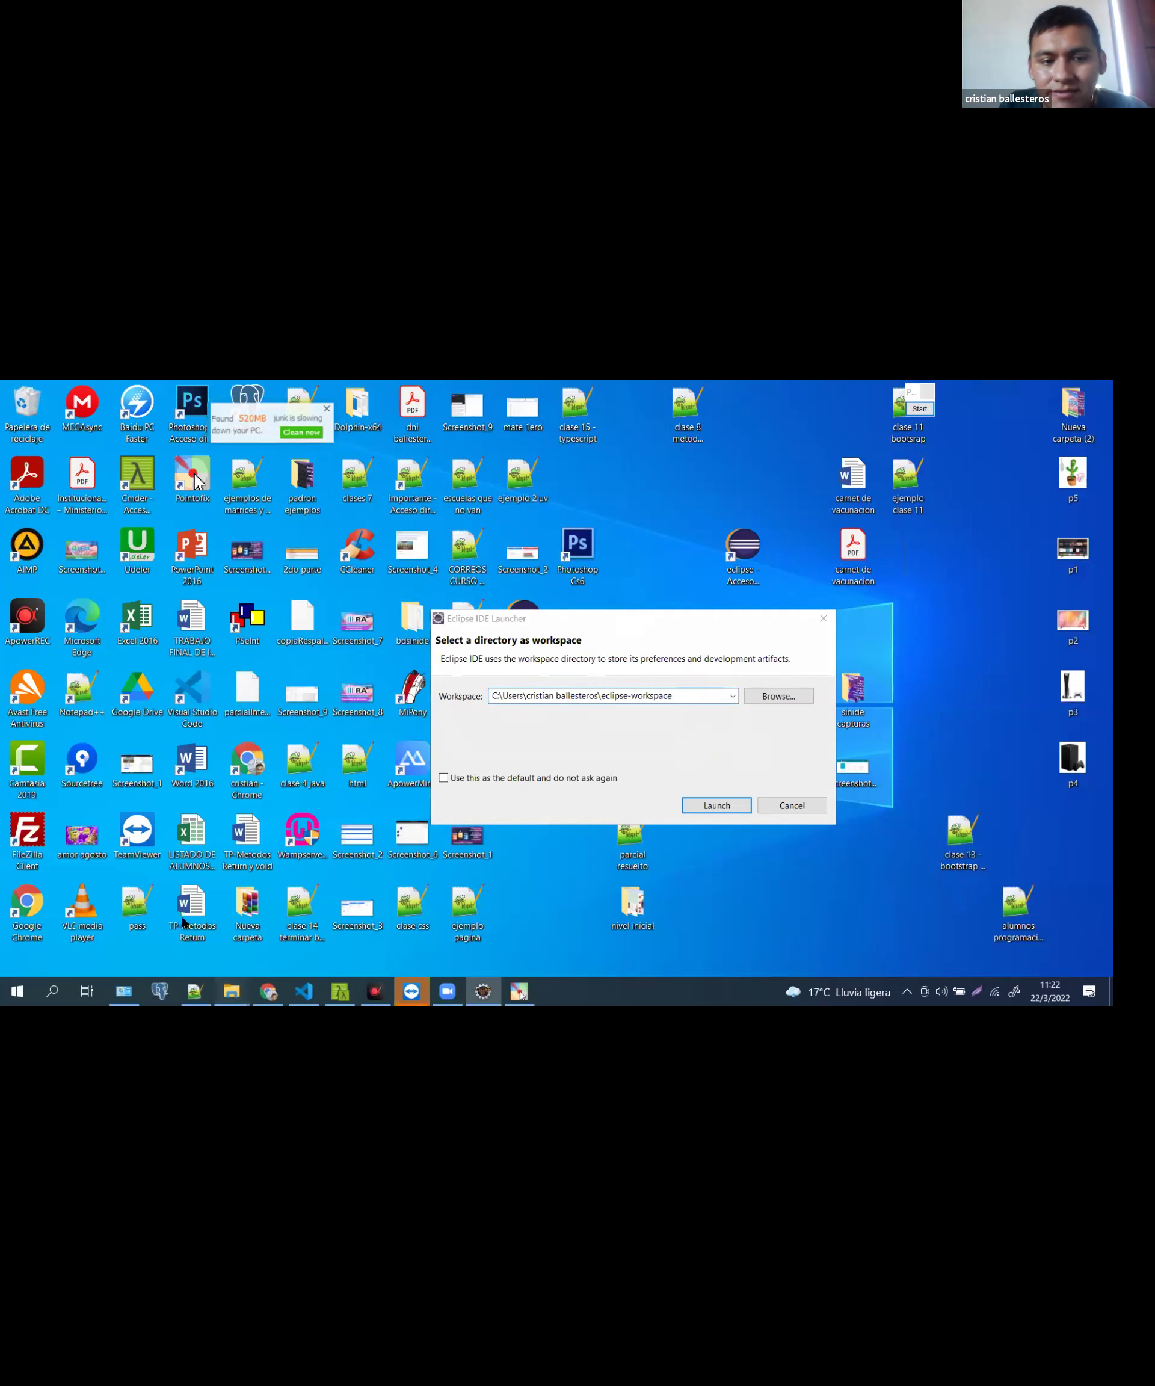
Try to open the launcher's eclipse-workspace path in File Explorer by replacing the current folder path, and dismiss the error
mouse_move(231, 991)
left_click(77, 931)
left_click(273, 493)
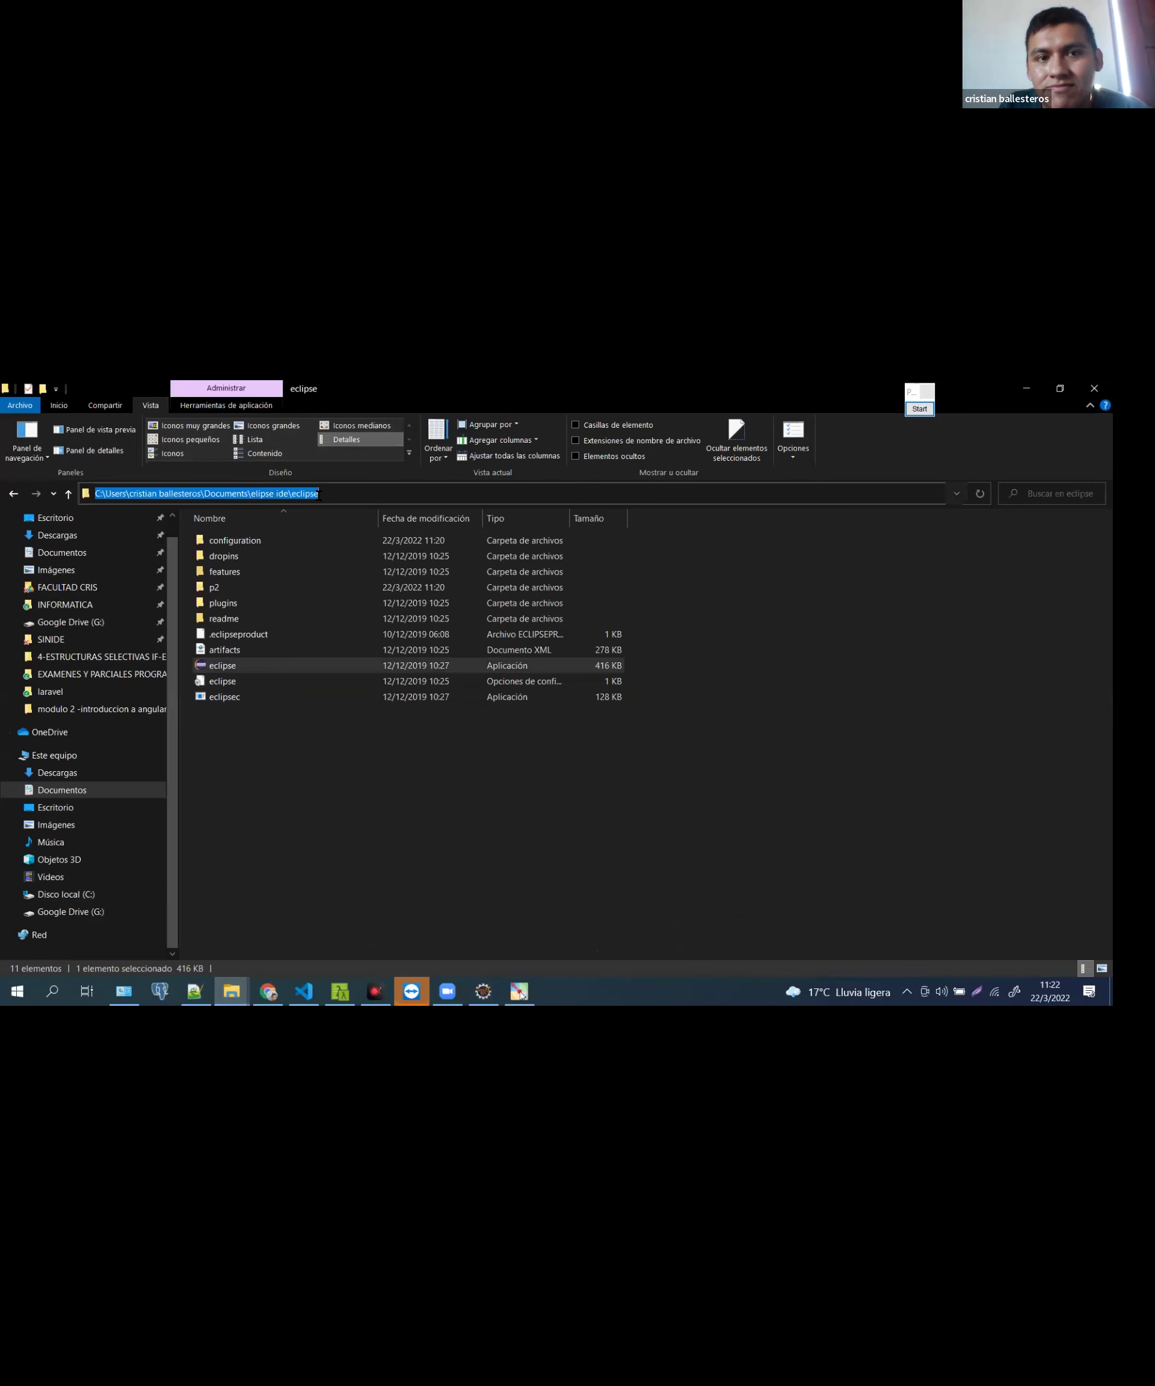
left_click_drag(338, 491, 89, 491)
key("BackSpace")
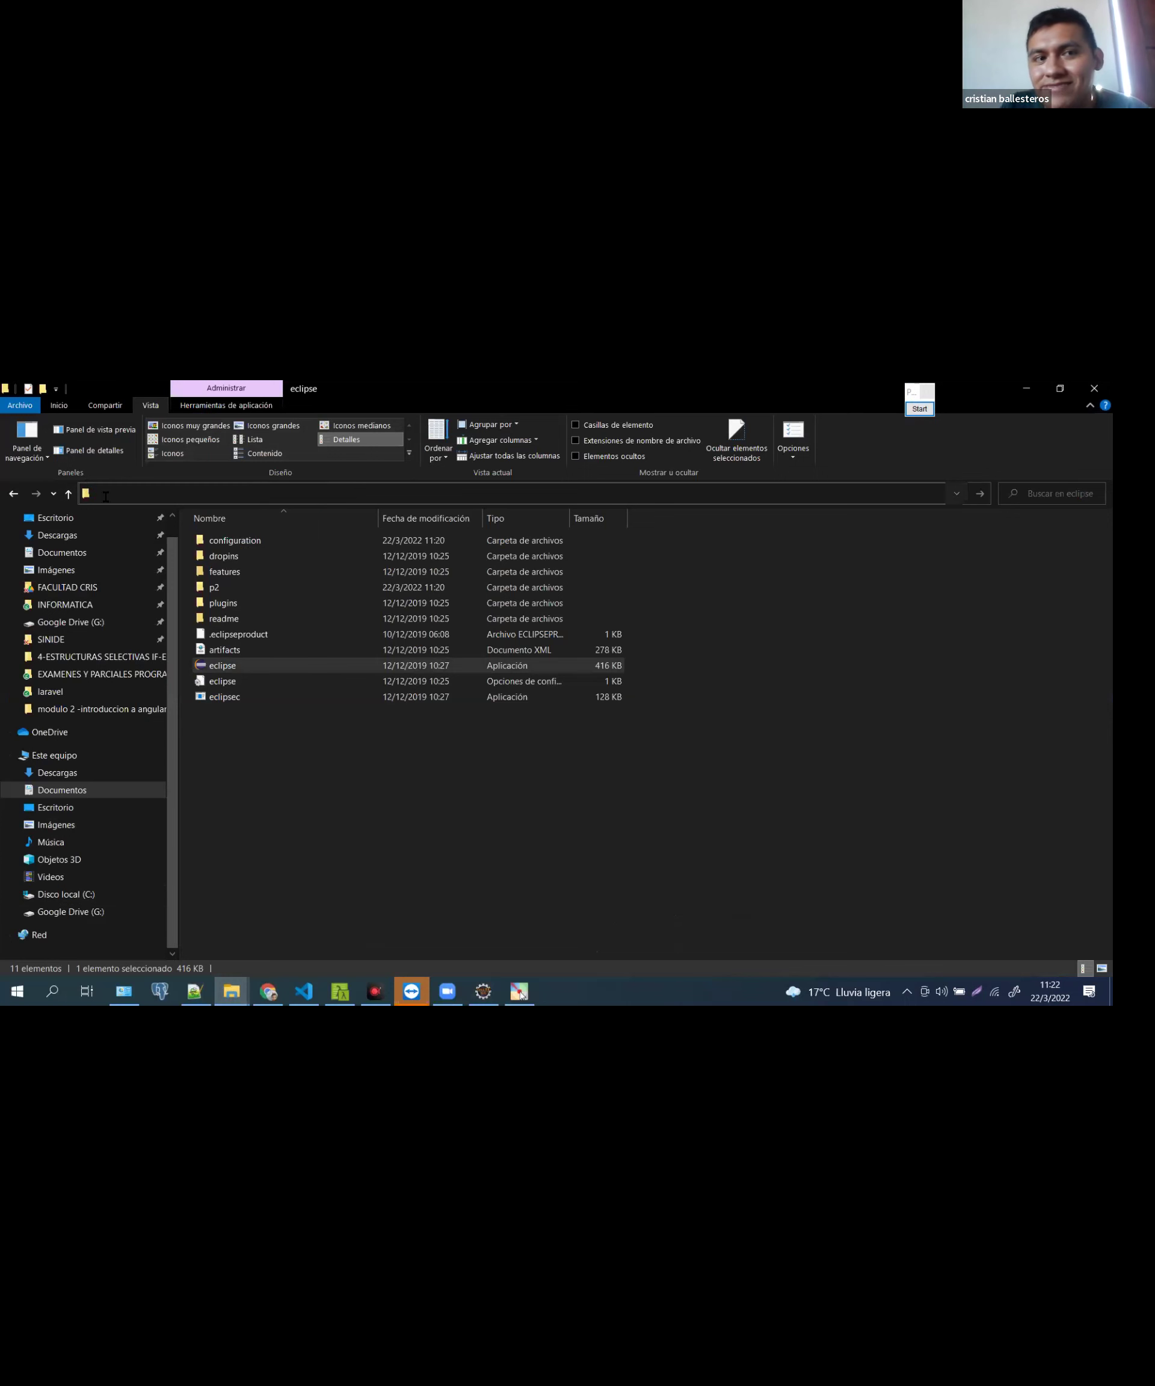
right_click(119, 493)
left_click(181, 547)
key("Return")
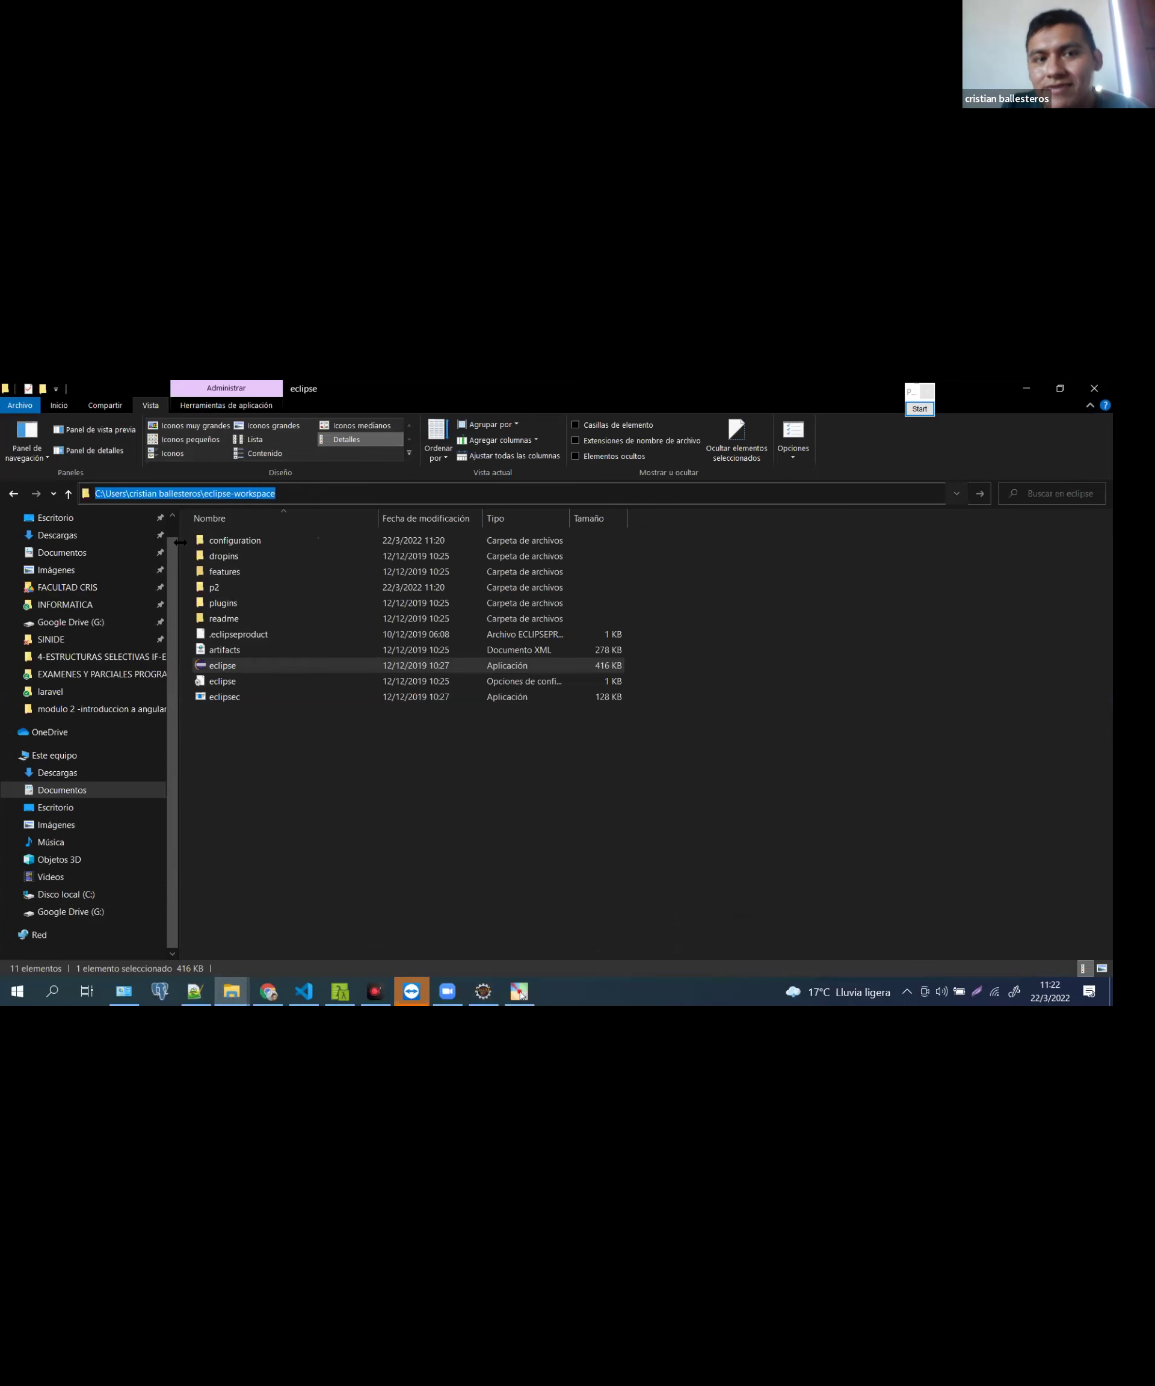
left_click(714, 687)
Go to the Documents folder and try opening the eclipse-workspace path again from there
left_click(310, 491)
left_click(62, 790)
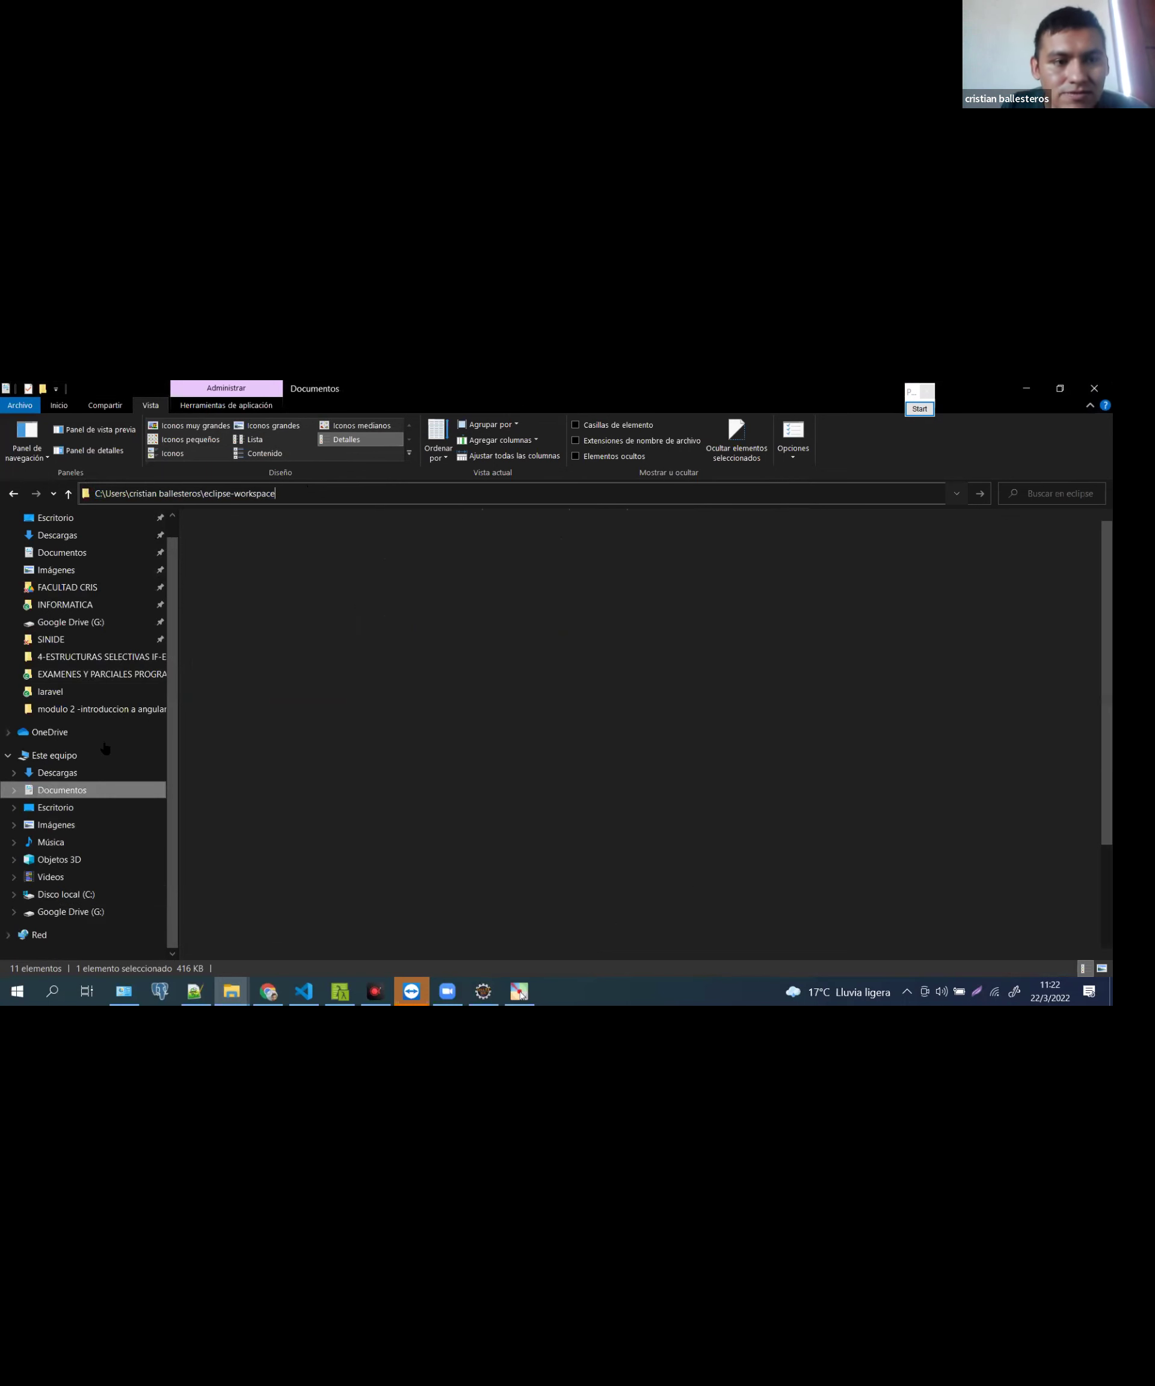
left_click(296, 496)
type("C:\\Users\\cristian ballesteros\\eclipse-workspace")
key("Return")
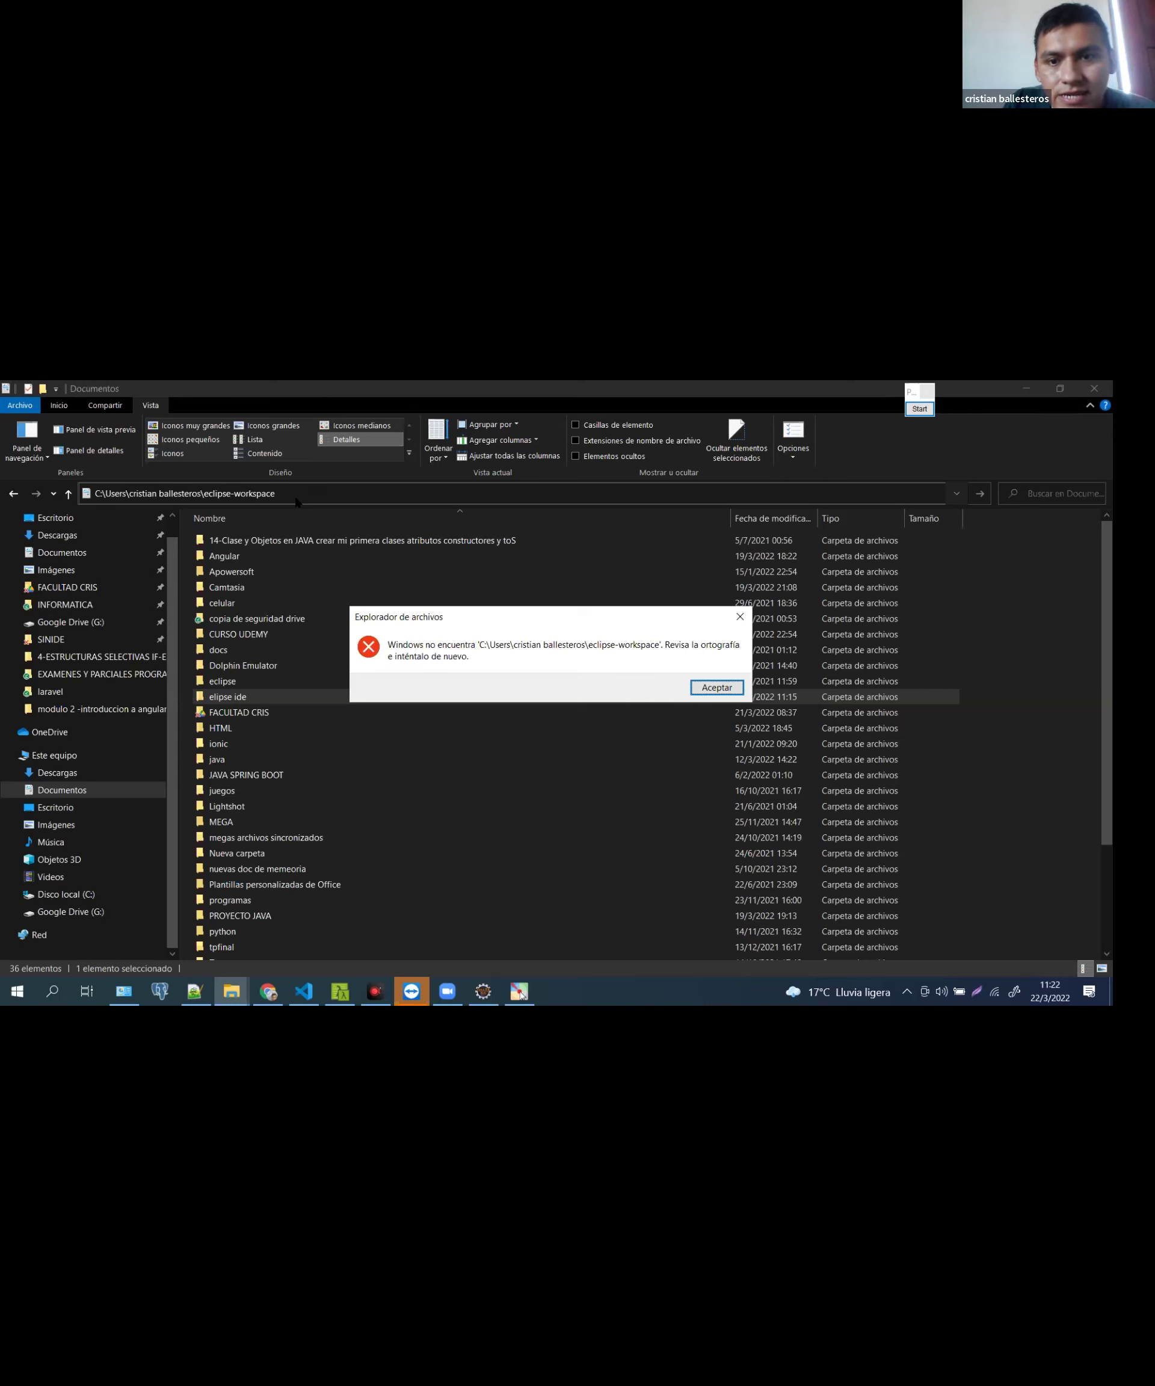
key("Return")
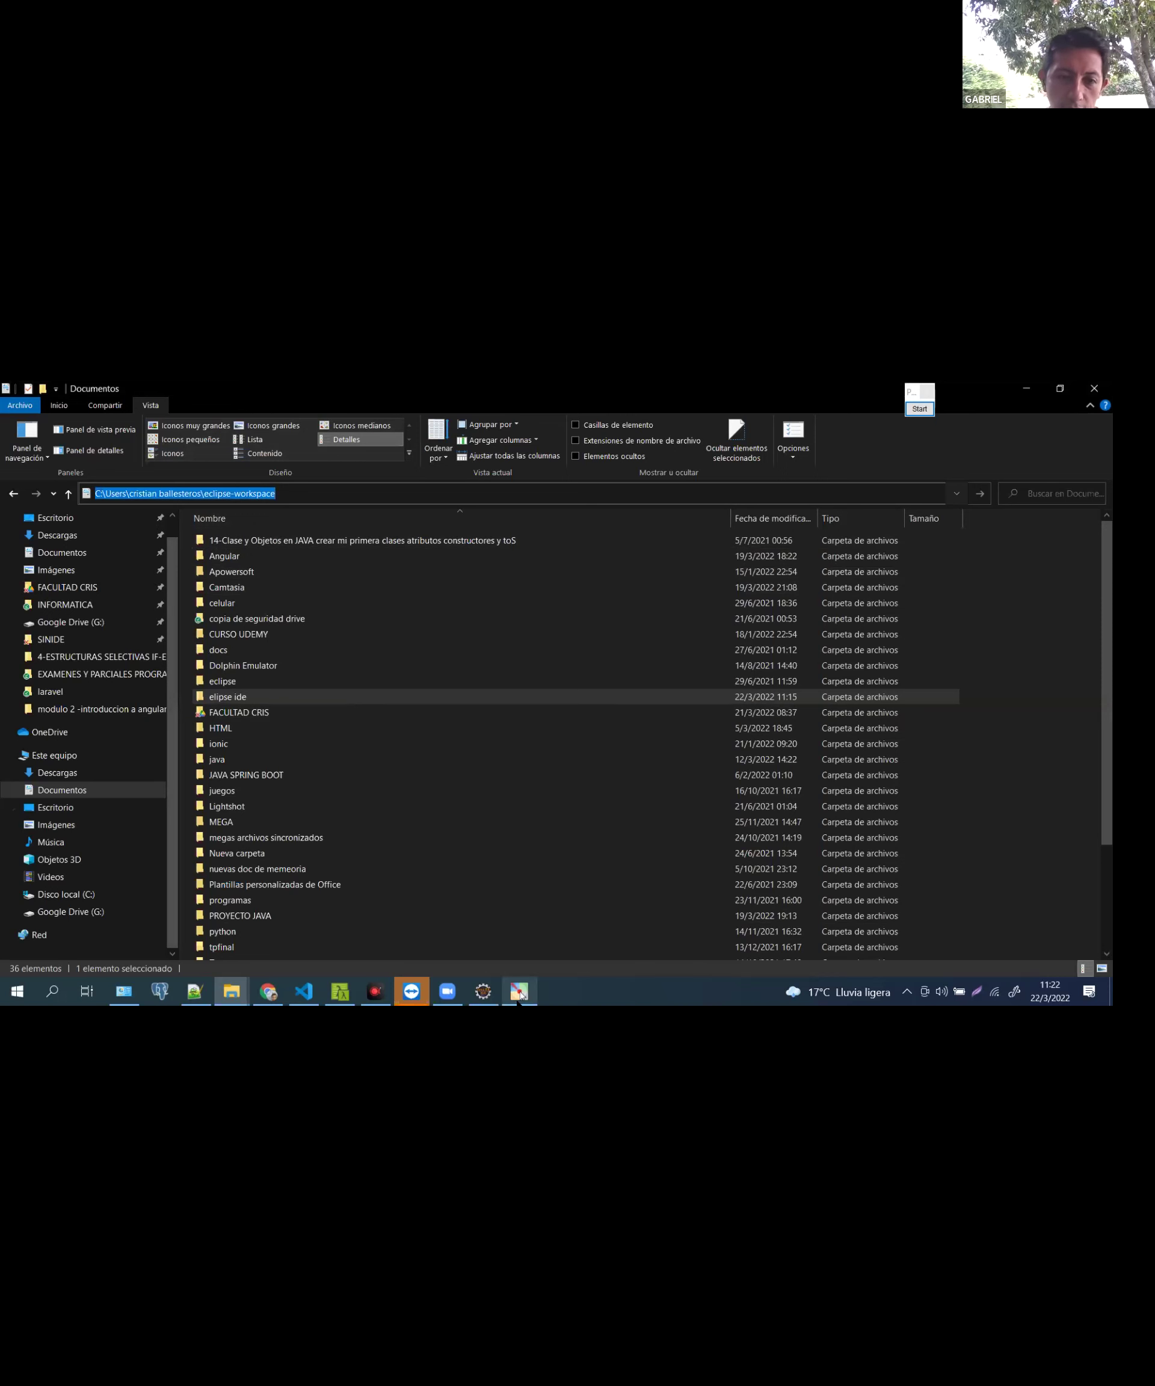
Return to the Eclipse launcher dialog and highlight the "eclipse-workspace" folder name in the workspace path
left_click(488, 995)
left_click_drag(699, 625, 529, 605)
left_click(621, 613)
left_click(615, 612)
left_click_drag(607, 612, 537, 604)
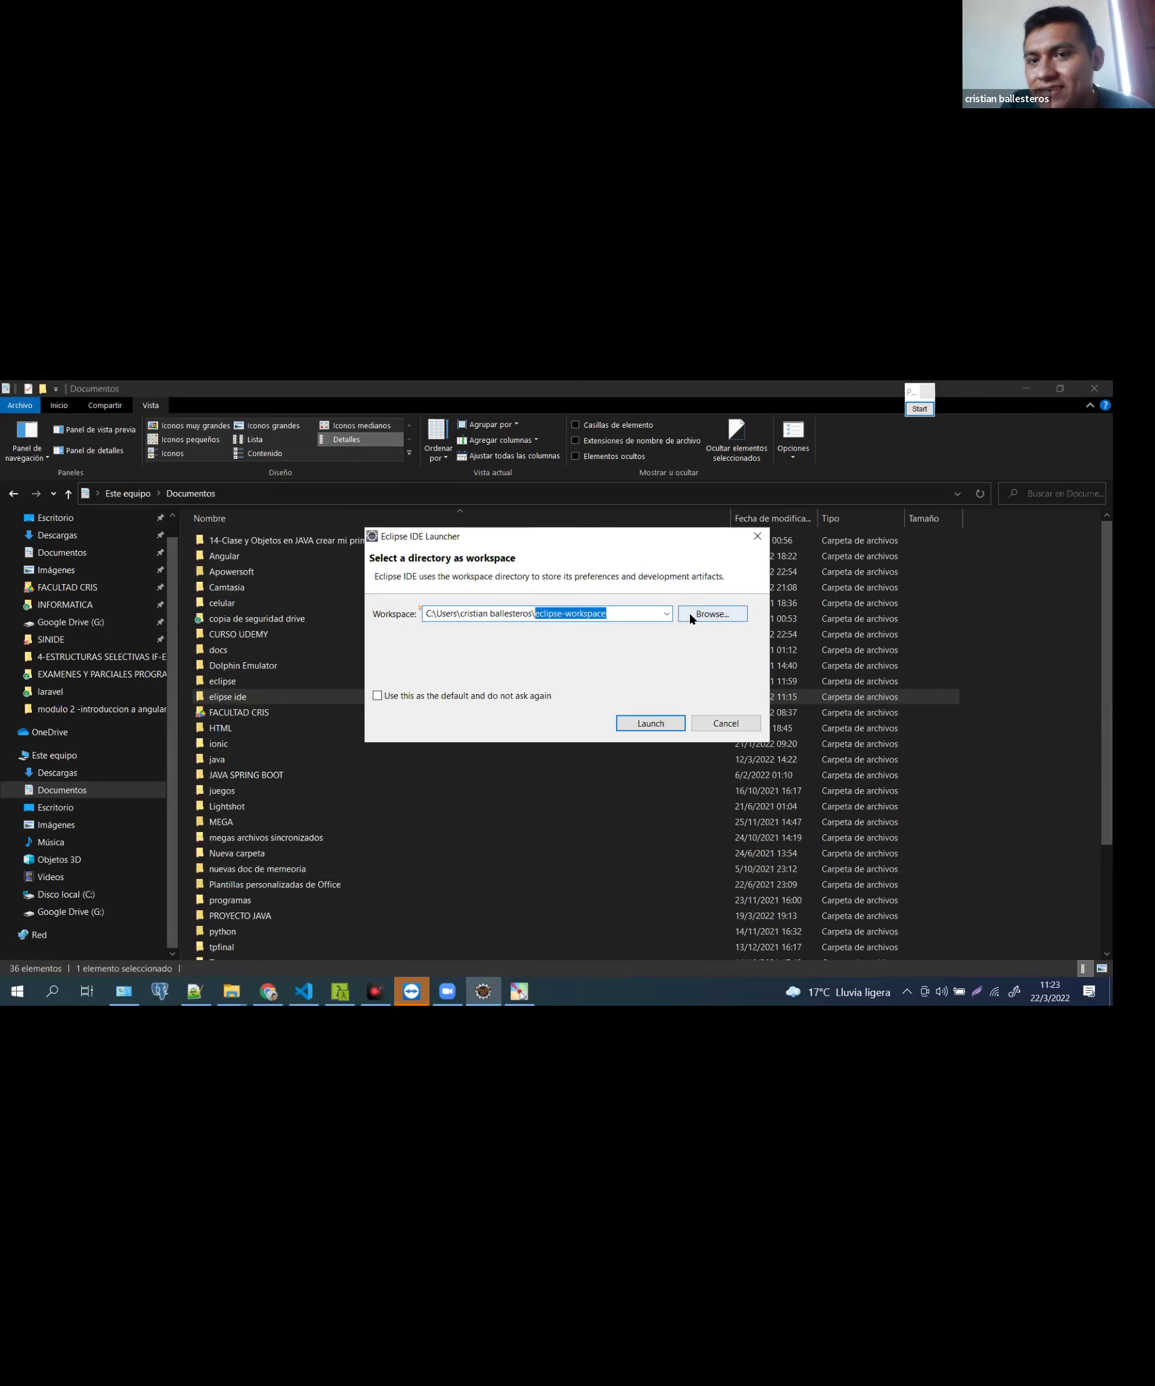
left_click(639, 610)
left_click_drag(638, 611, 535, 610)
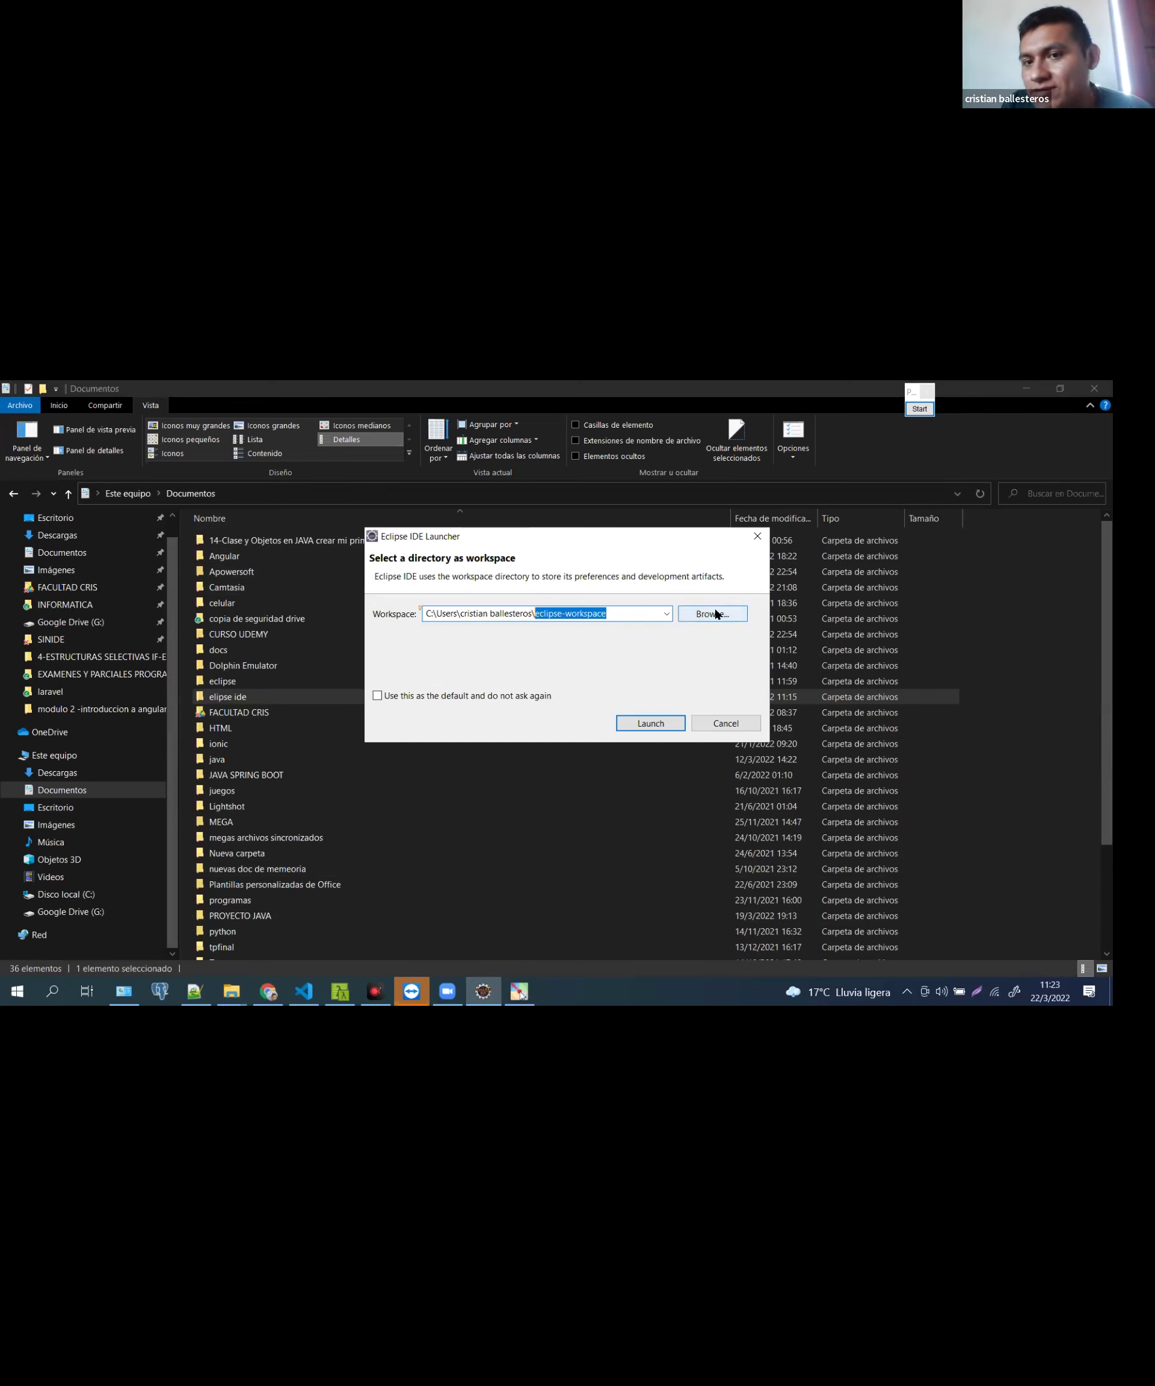
Mark the launcher's Browse option with a yellow freehand annotation and end the annotation
left_click(919, 409)
left_click(927, 471)
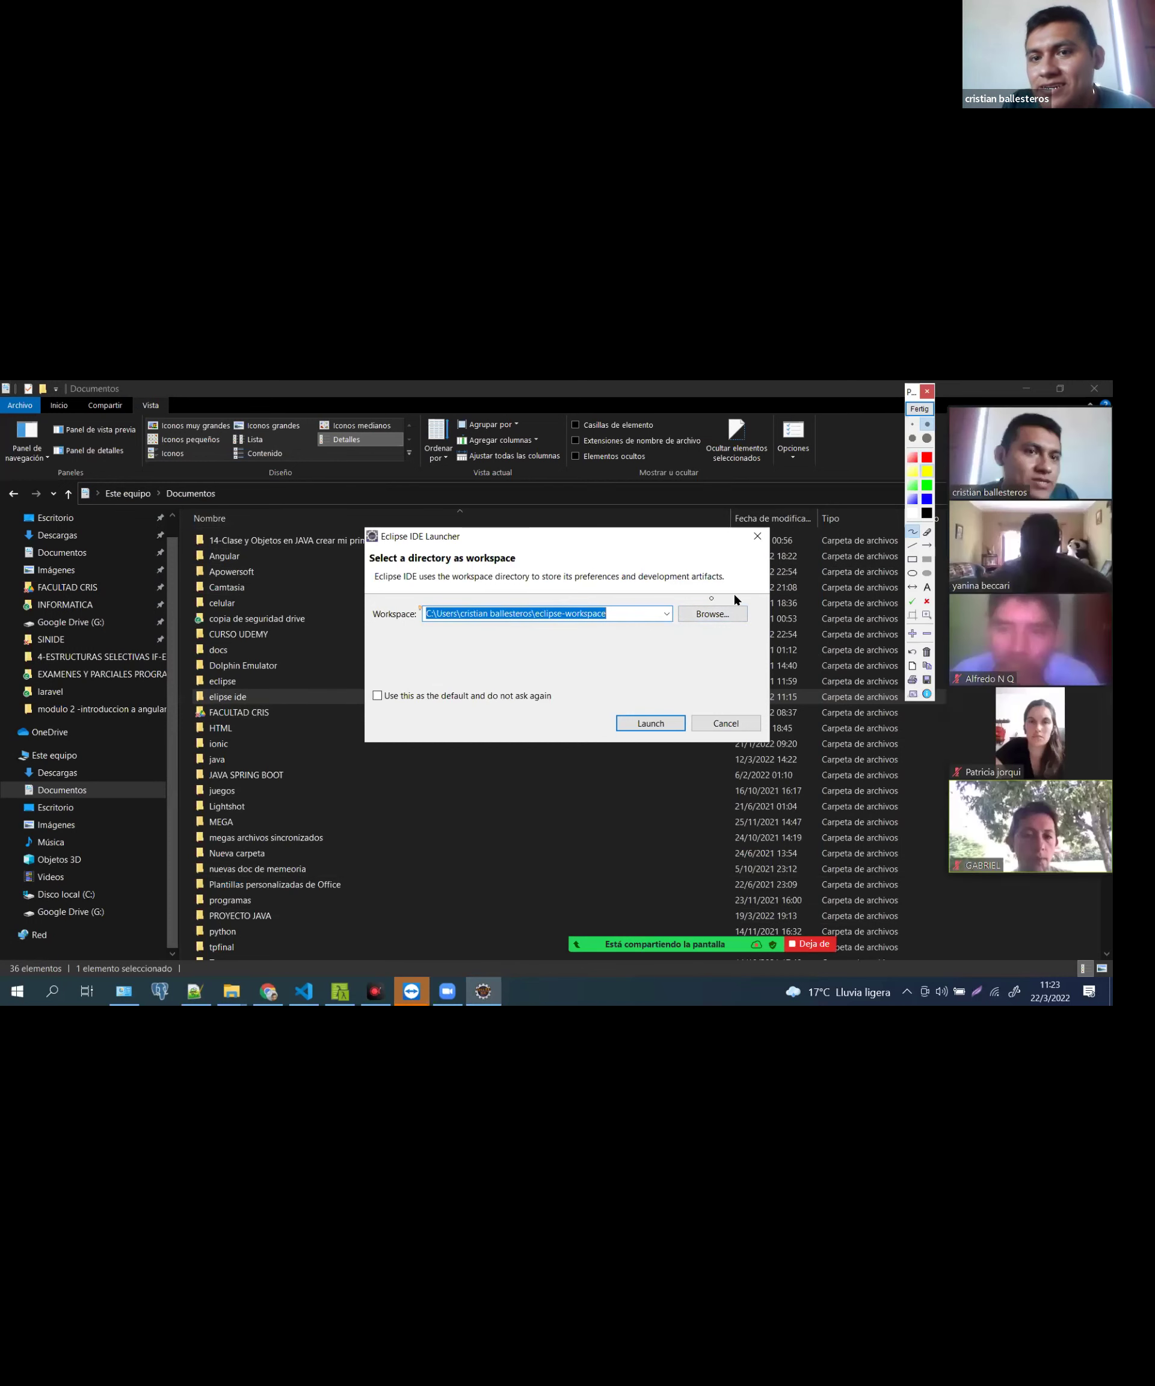
left_click_drag(726, 591, 759, 601)
left_click(919, 409)
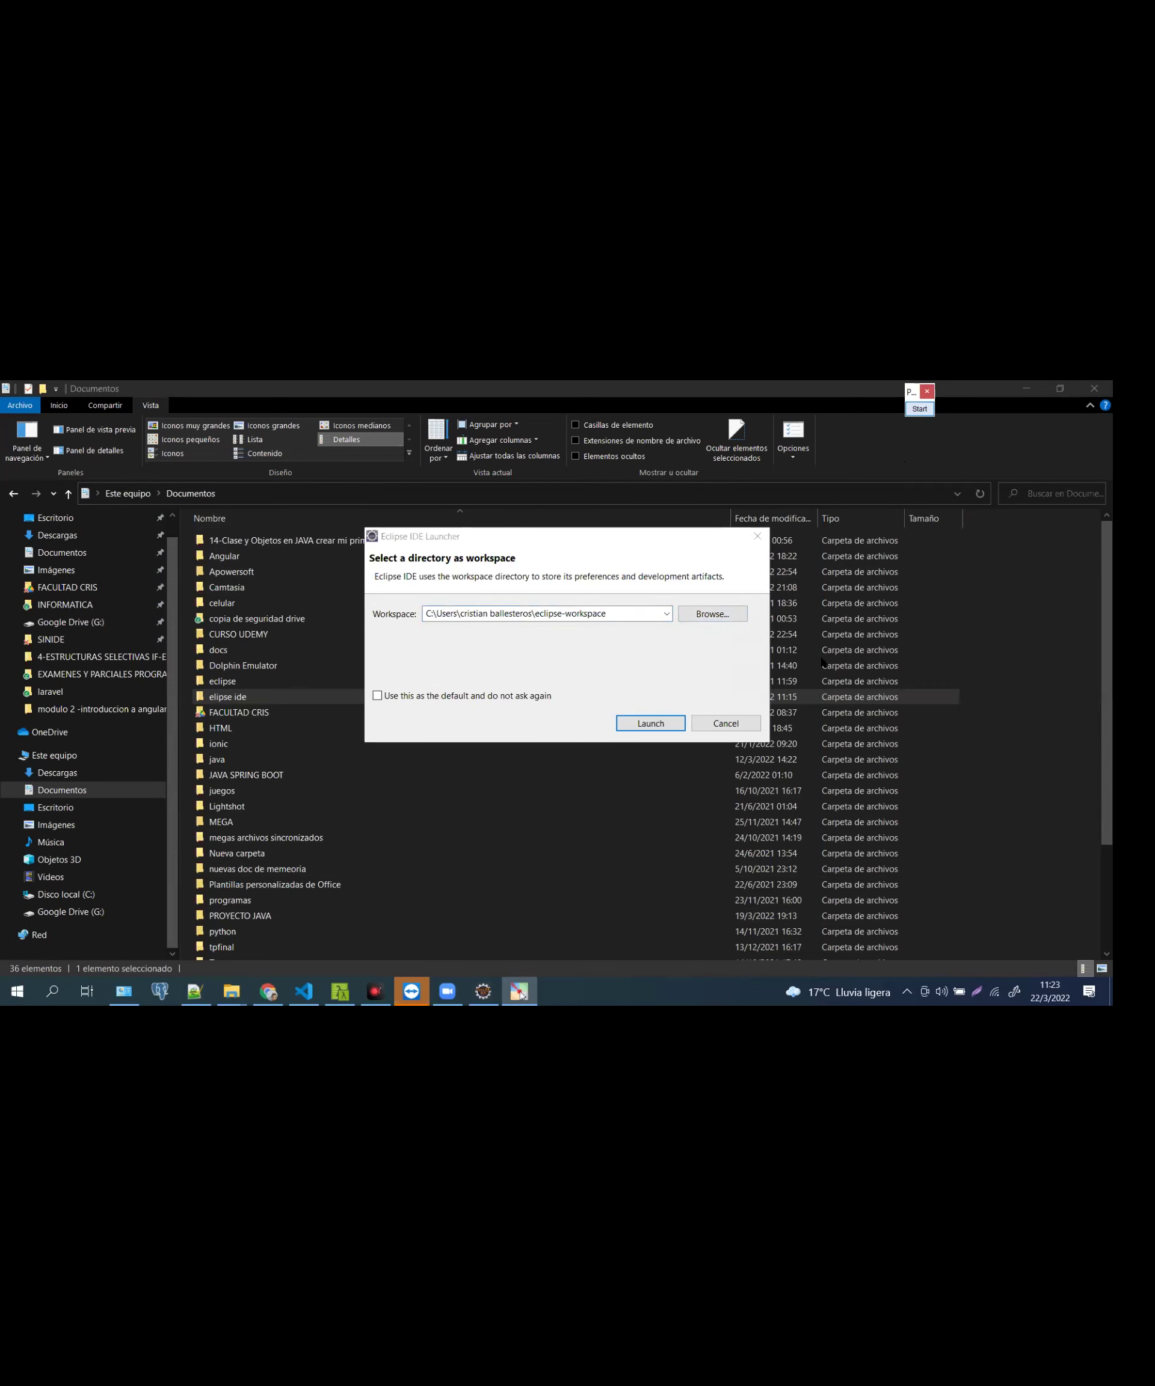
Point out the default "eclipse-workspace" folder once more by reselecting its name in the workspace path
left_click_drag(640, 615, 536, 613)
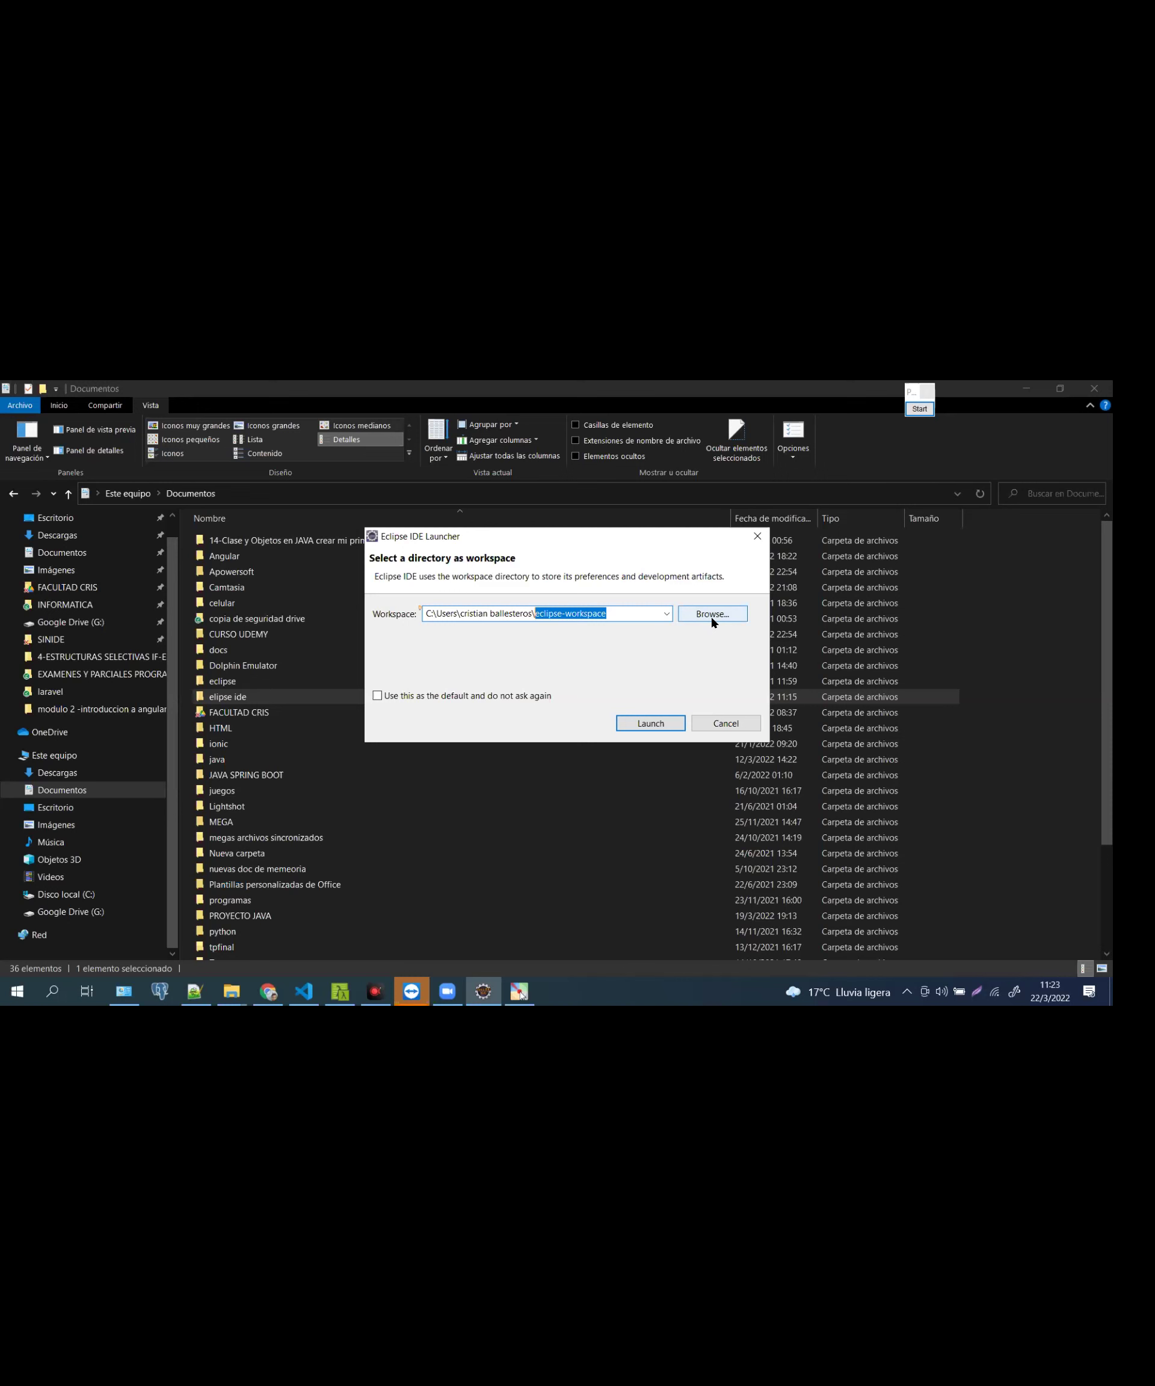
left_click(530, 611)
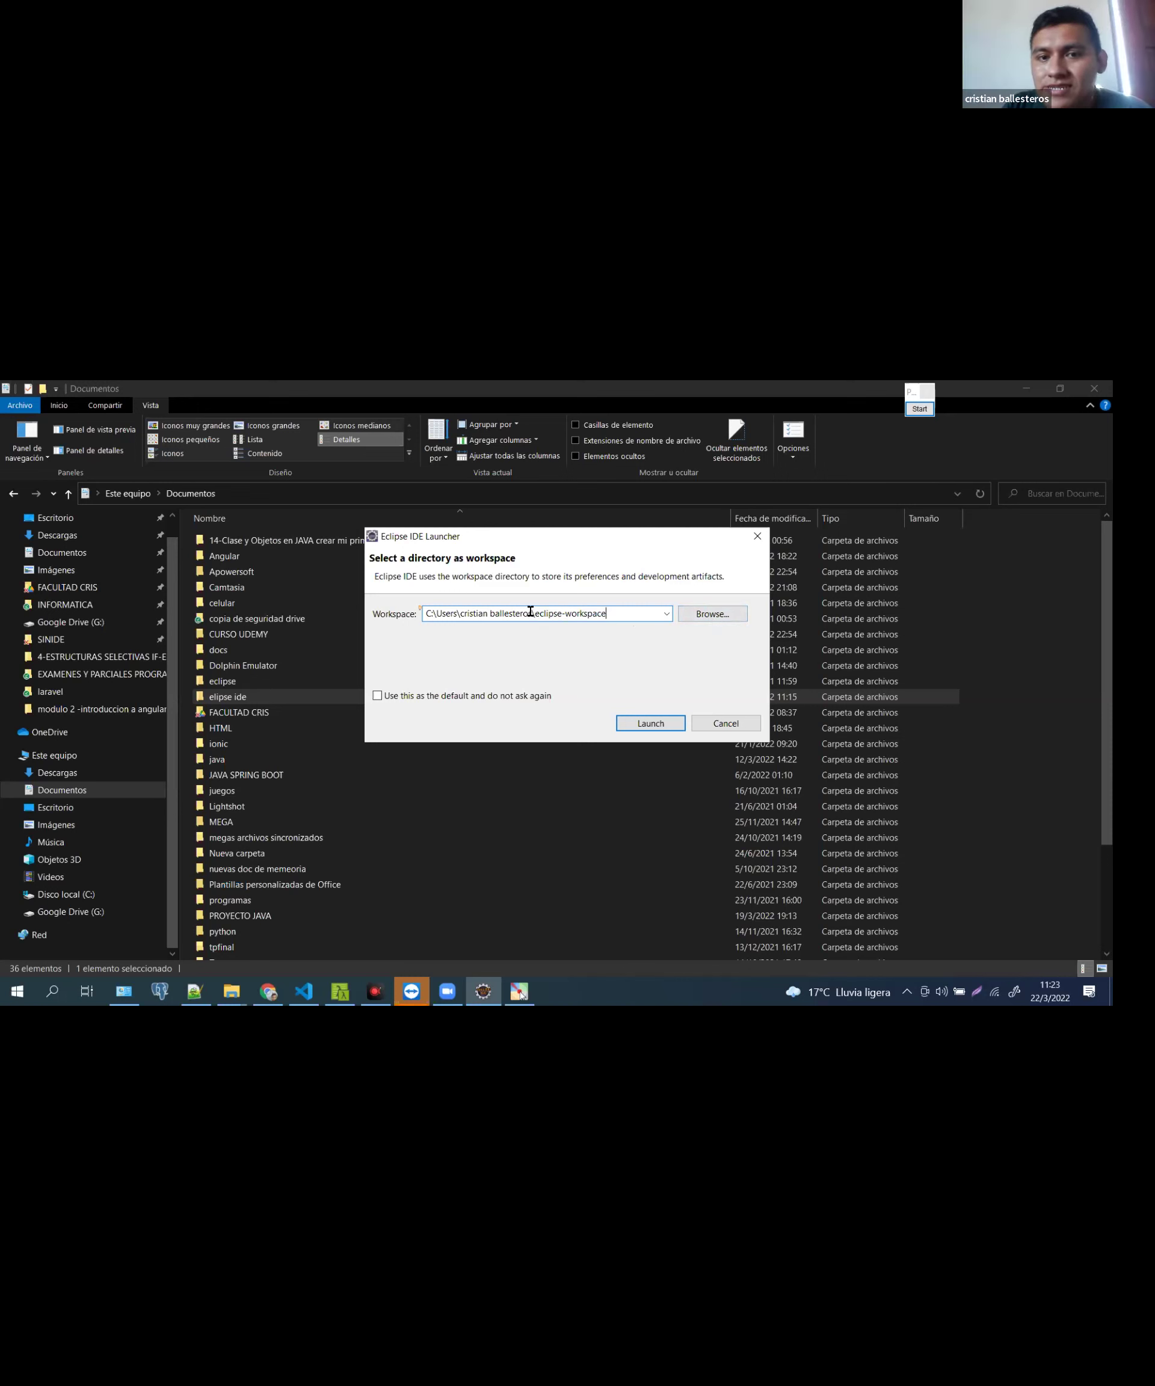
double_click(530, 610)
left_click(530, 611)
mouse_move(530, 611)
left_mouse_down()
mouse_move(629, 610)
mouse_move(517, 610)
mouse_move(544, 613)
mouse_move(532, 611)
left_mouse_up()
left_click(622, 610)
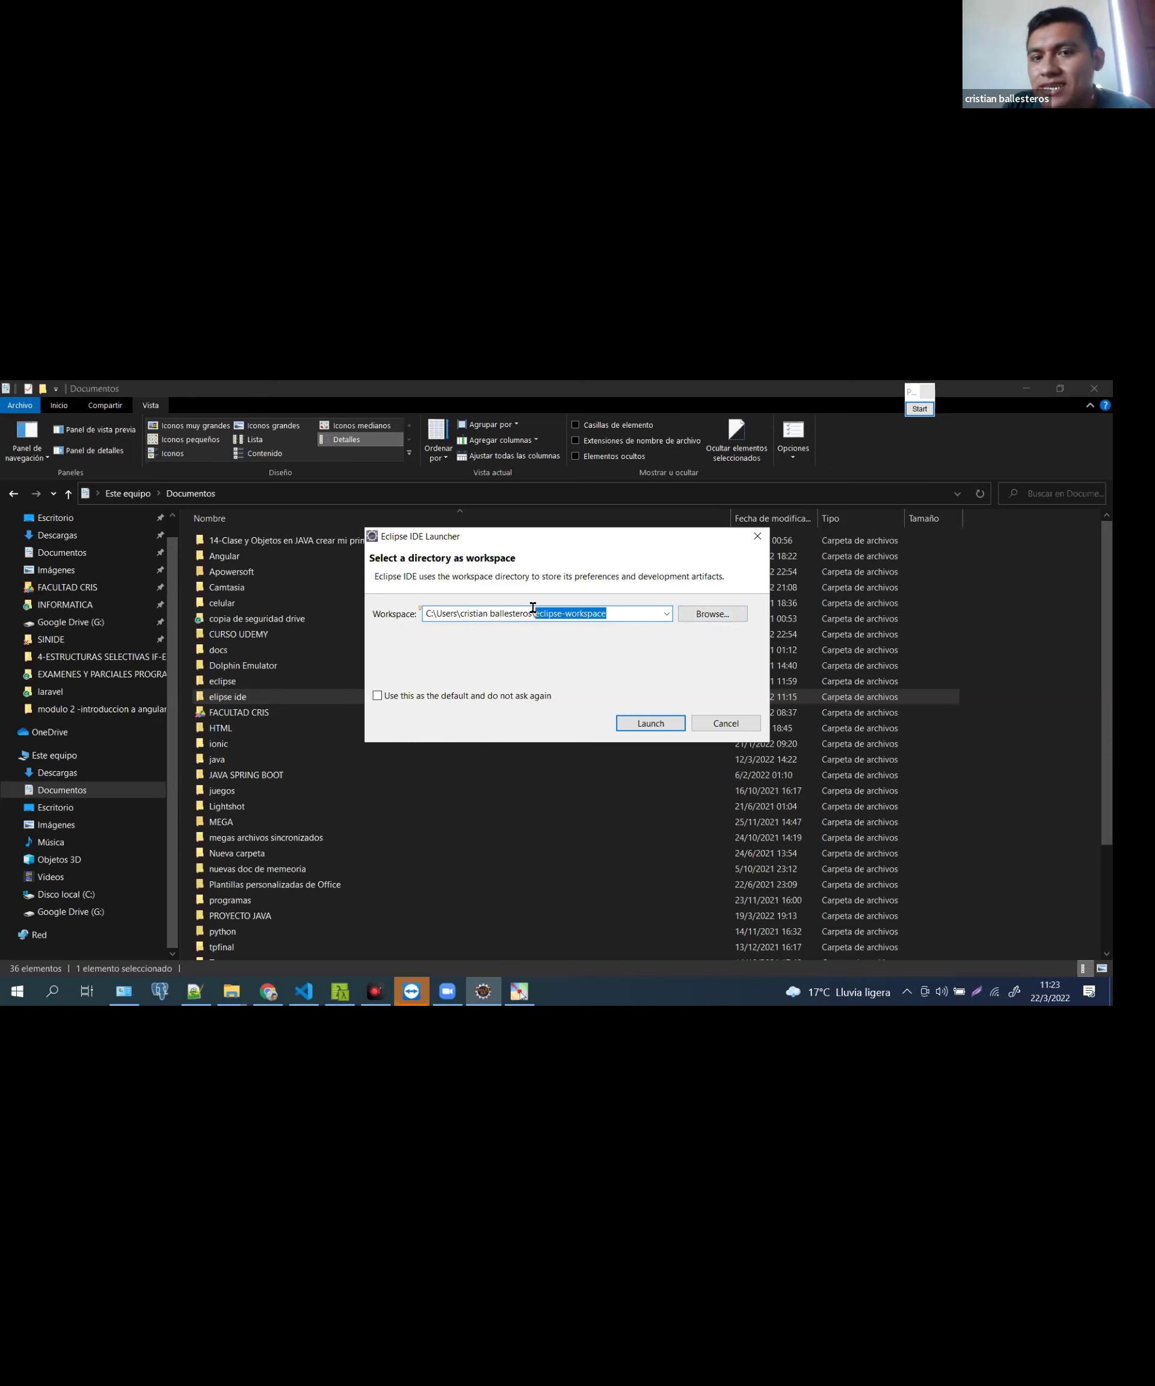
Browse for a workspace directory, create a folder named "proyectos java programadores" in Documents and open it
left_click(714, 615)
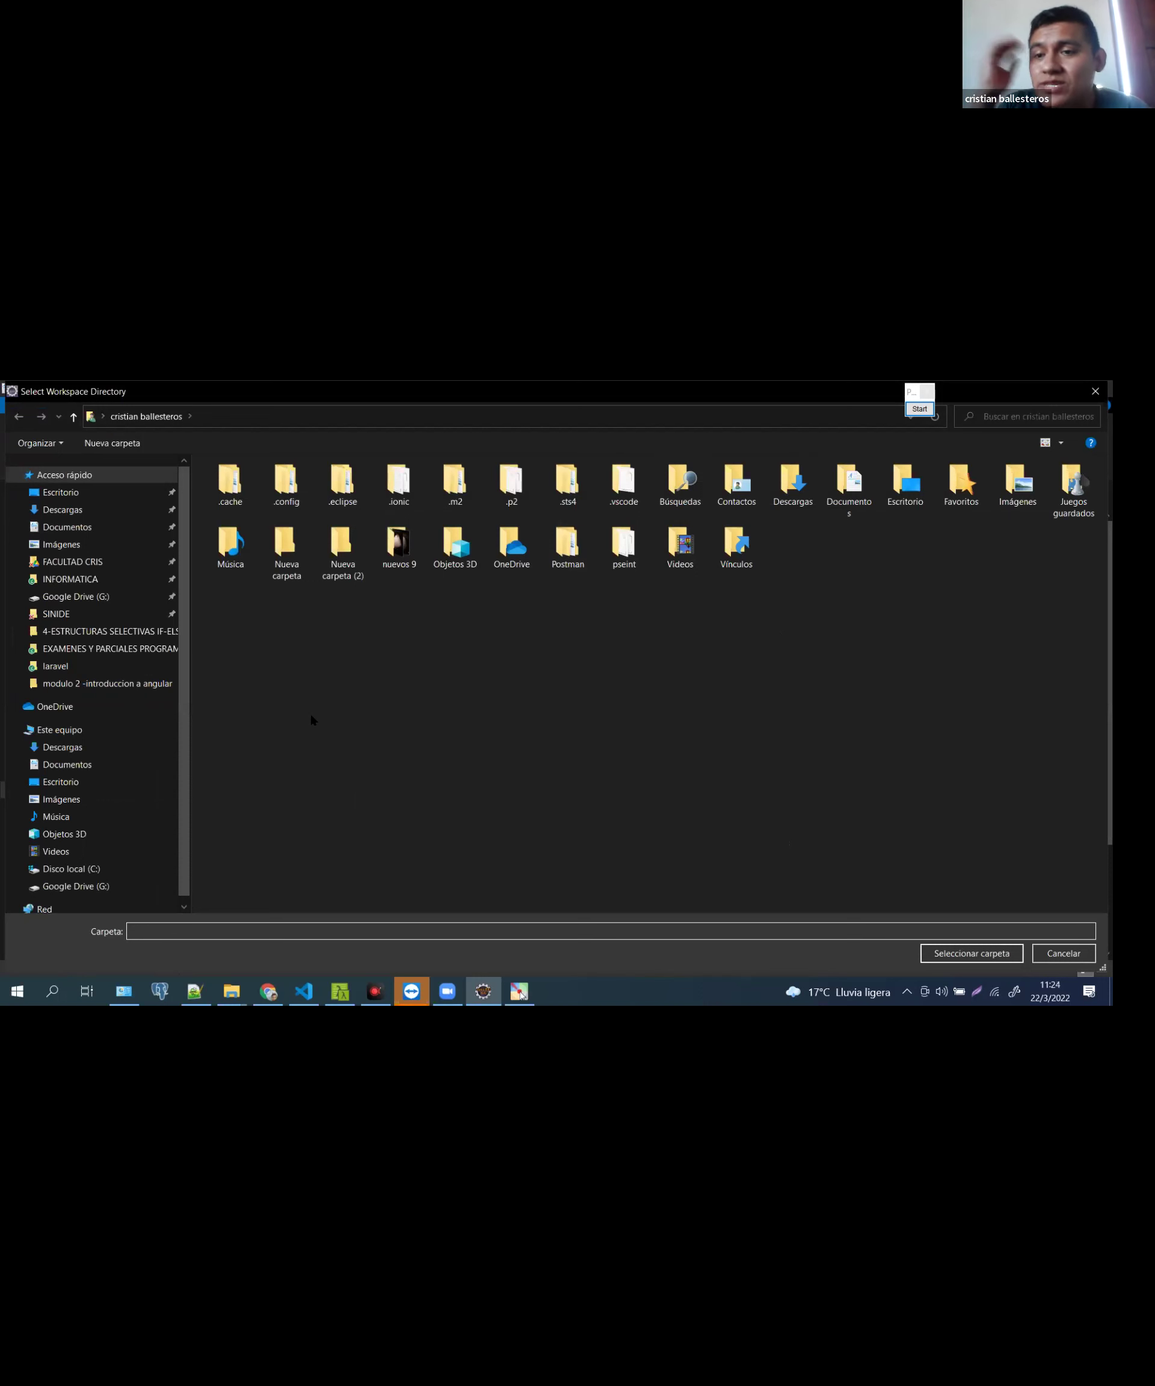
left_click(64, 767)
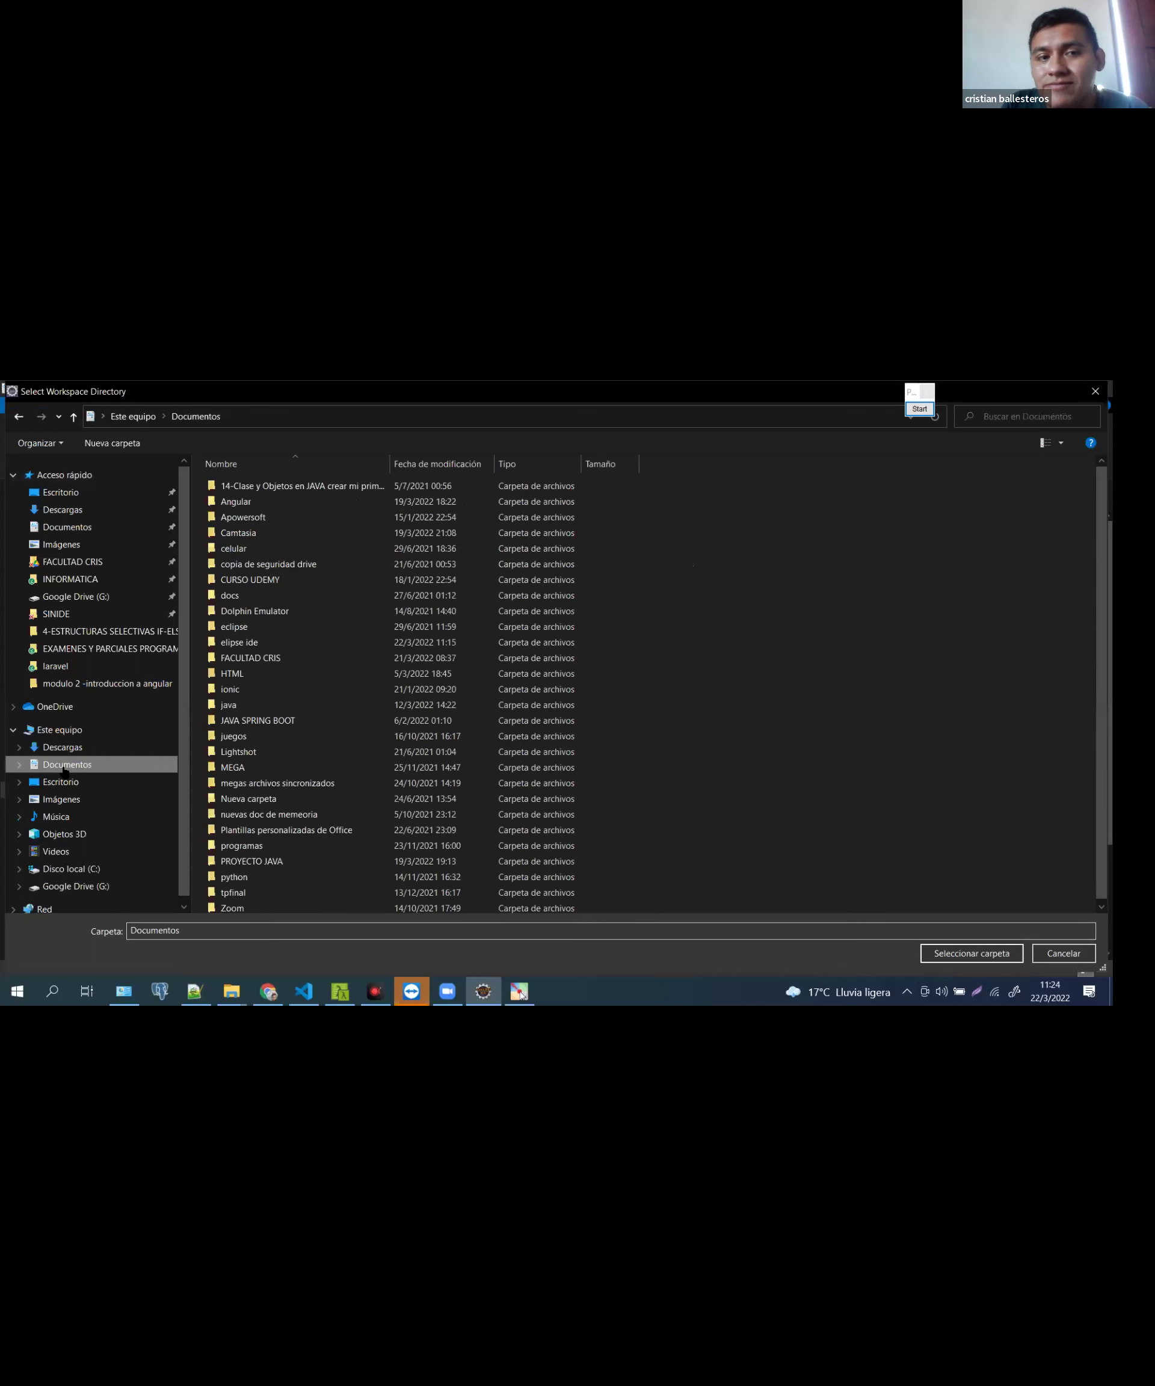
left_click(114, 443)
type("proy")
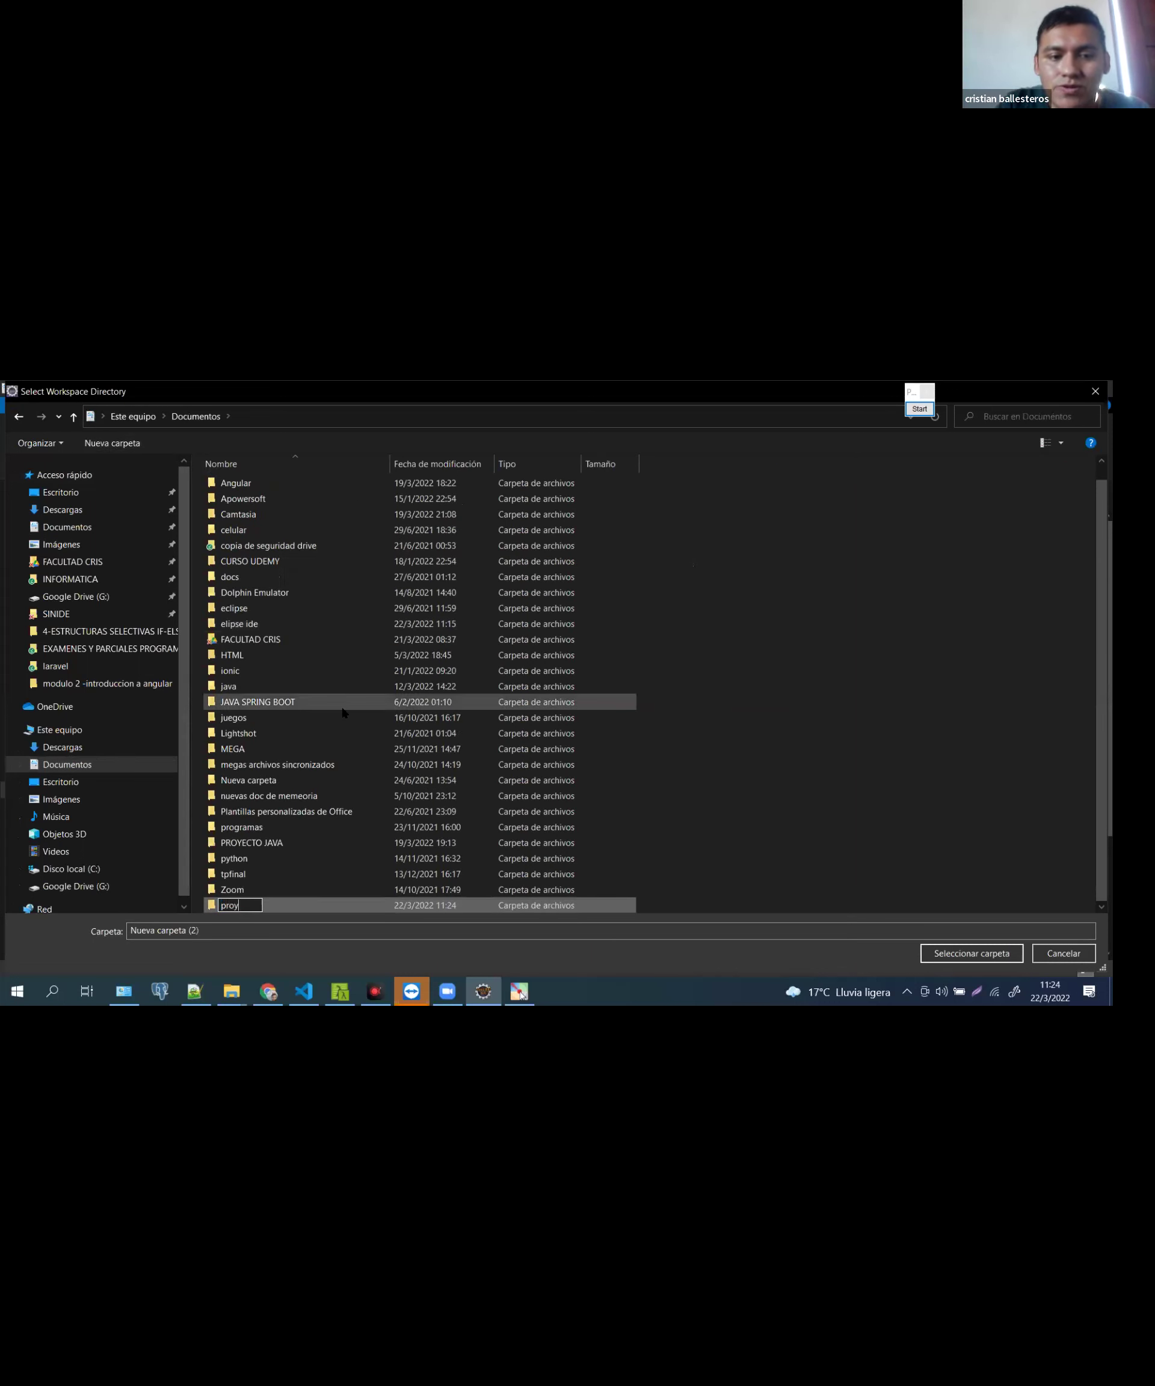
type("ectos ja")
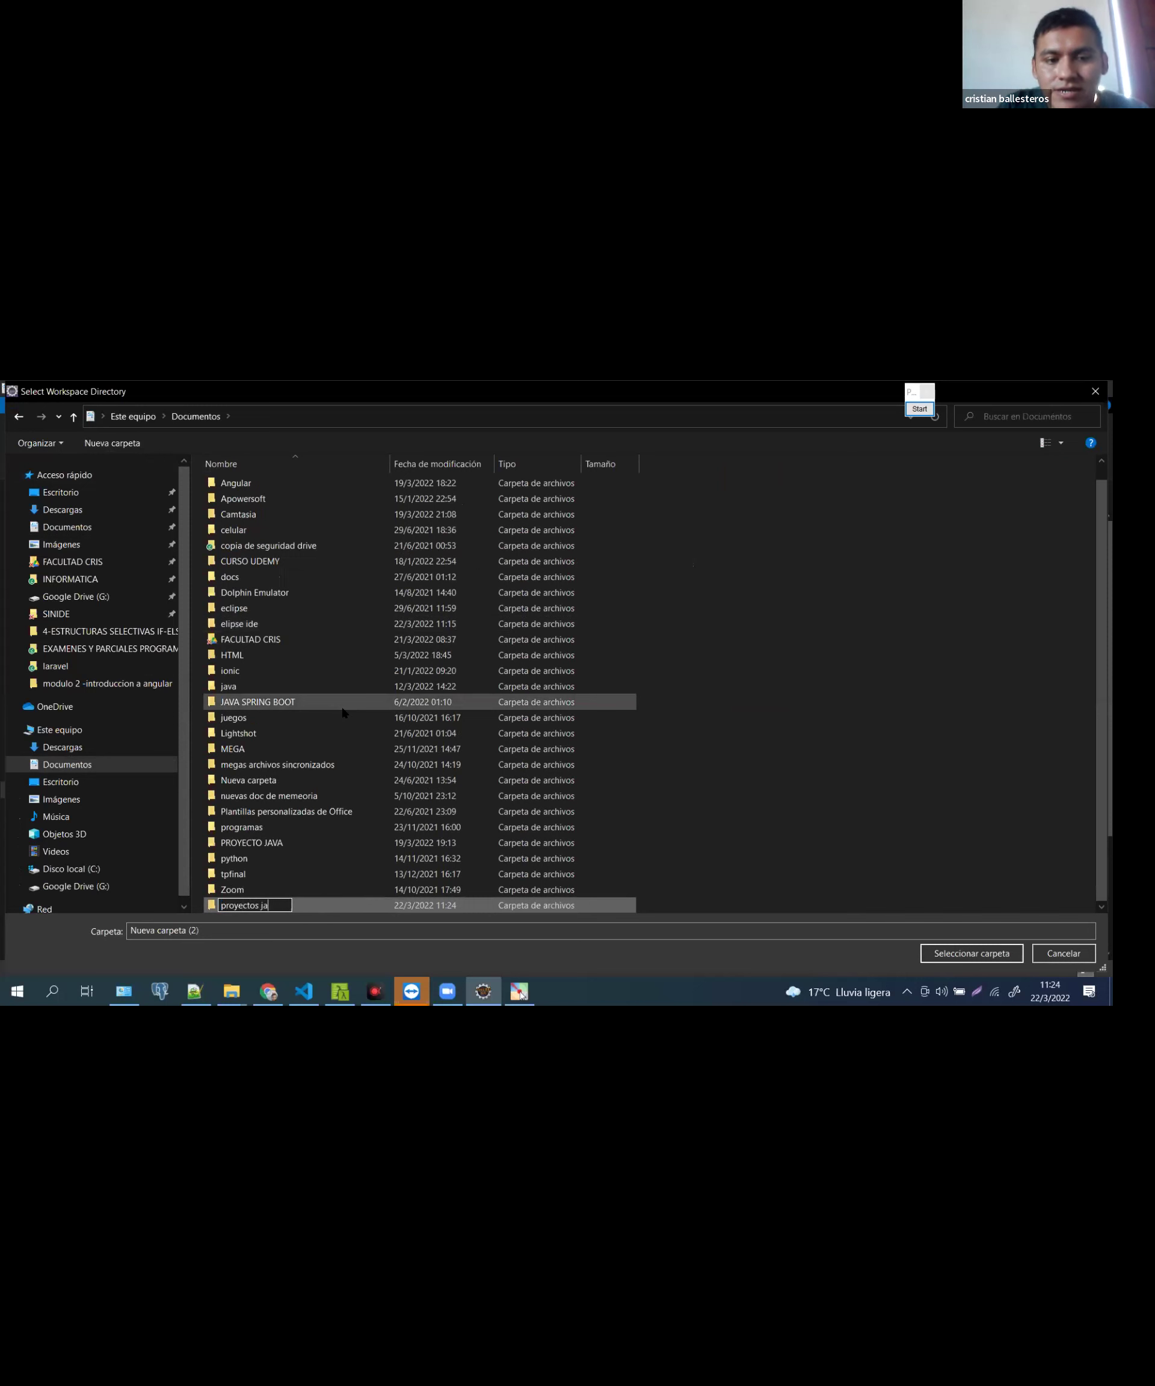
type("va 100")
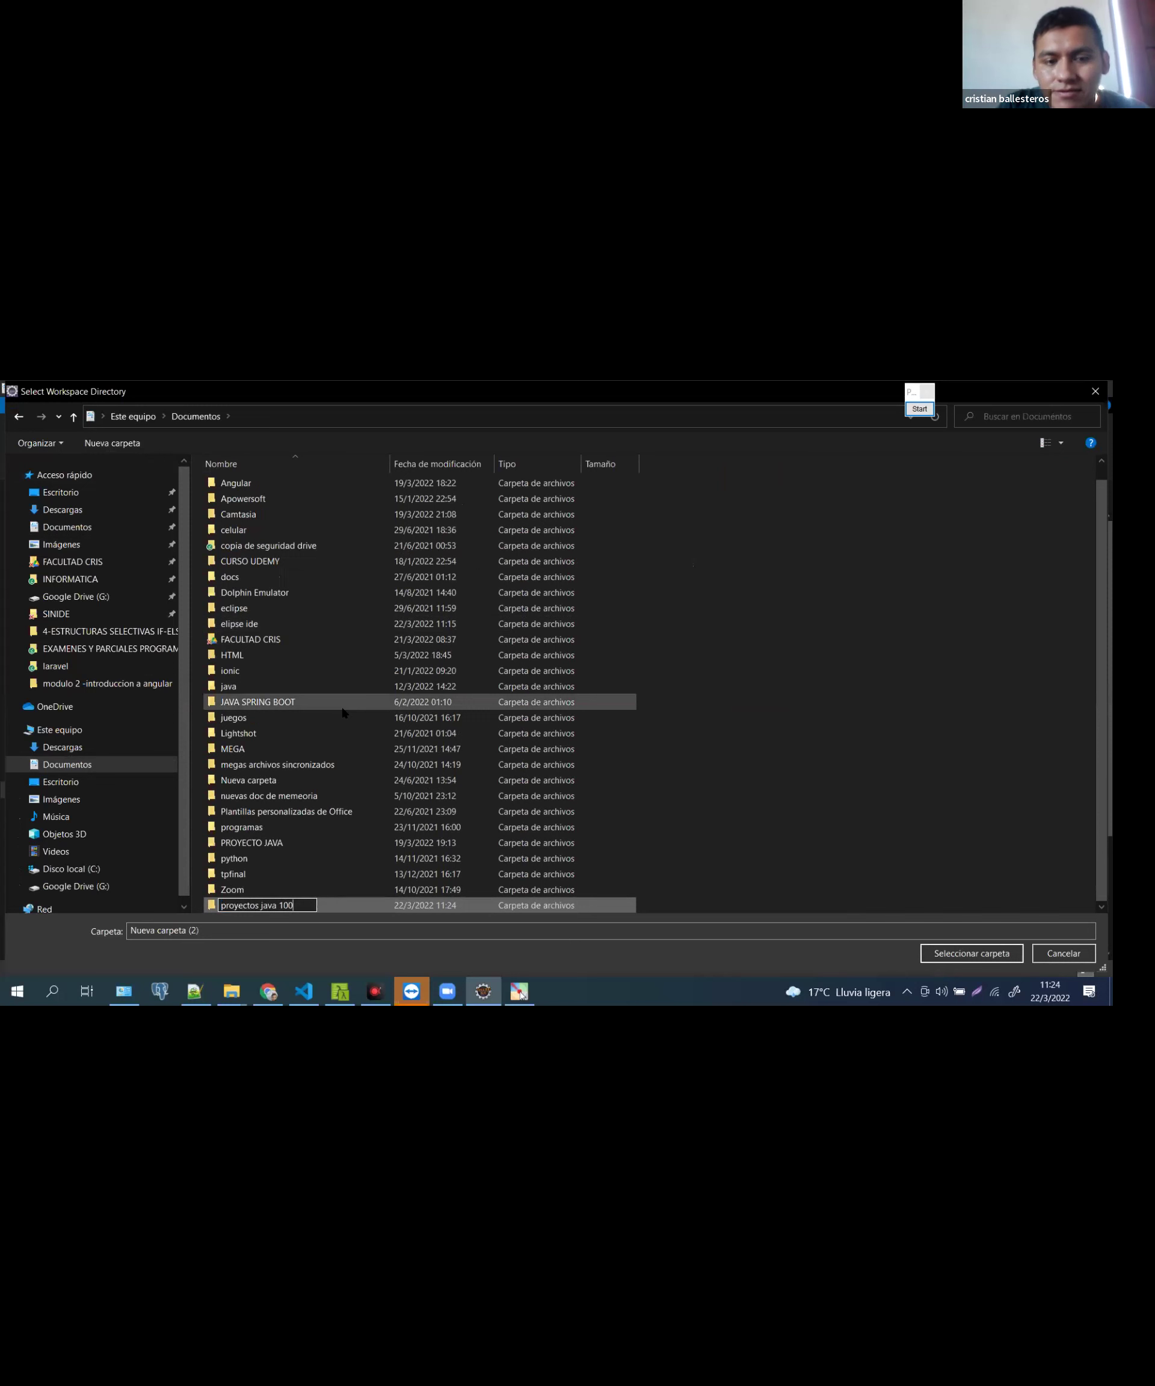
type("0programad")
key("BackSpace")
key("BackSpace")
key("BackSpace")
key("BackSpace")
key("BackSpace")
key("BackSpace")
key("BackSpace")
key("BackSpace")
key("BackSpace")
key("BackSpace")
key("BackSpace")
key("BackSpace")
key("BackSpace")
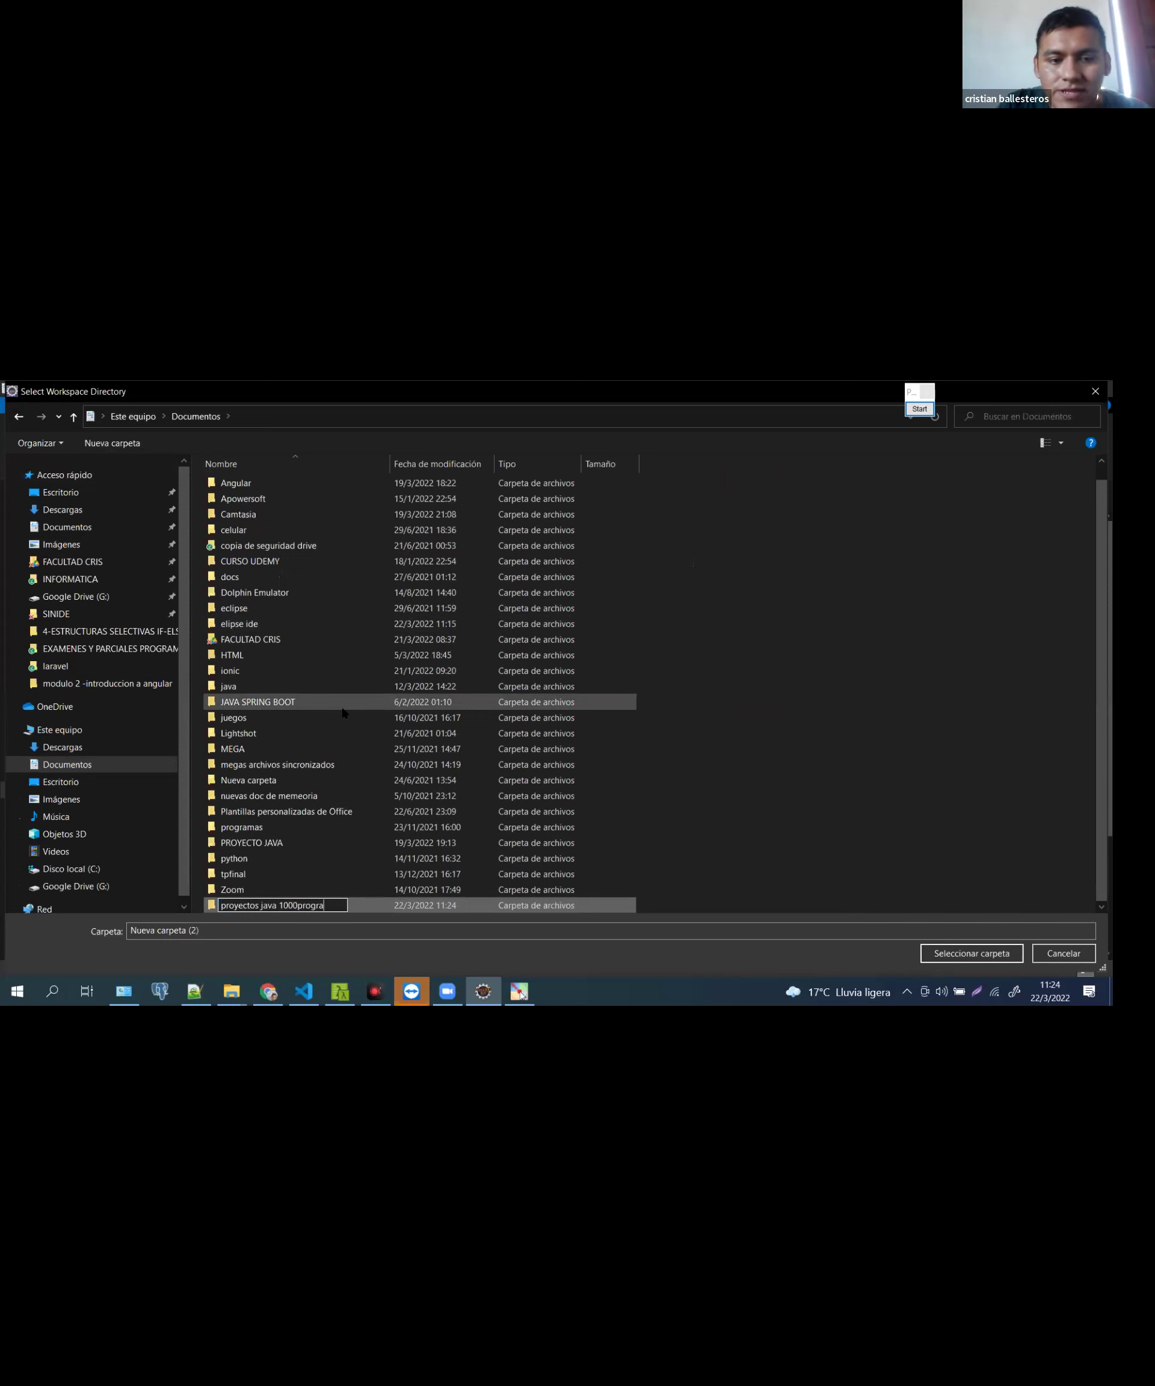
type("programadores")
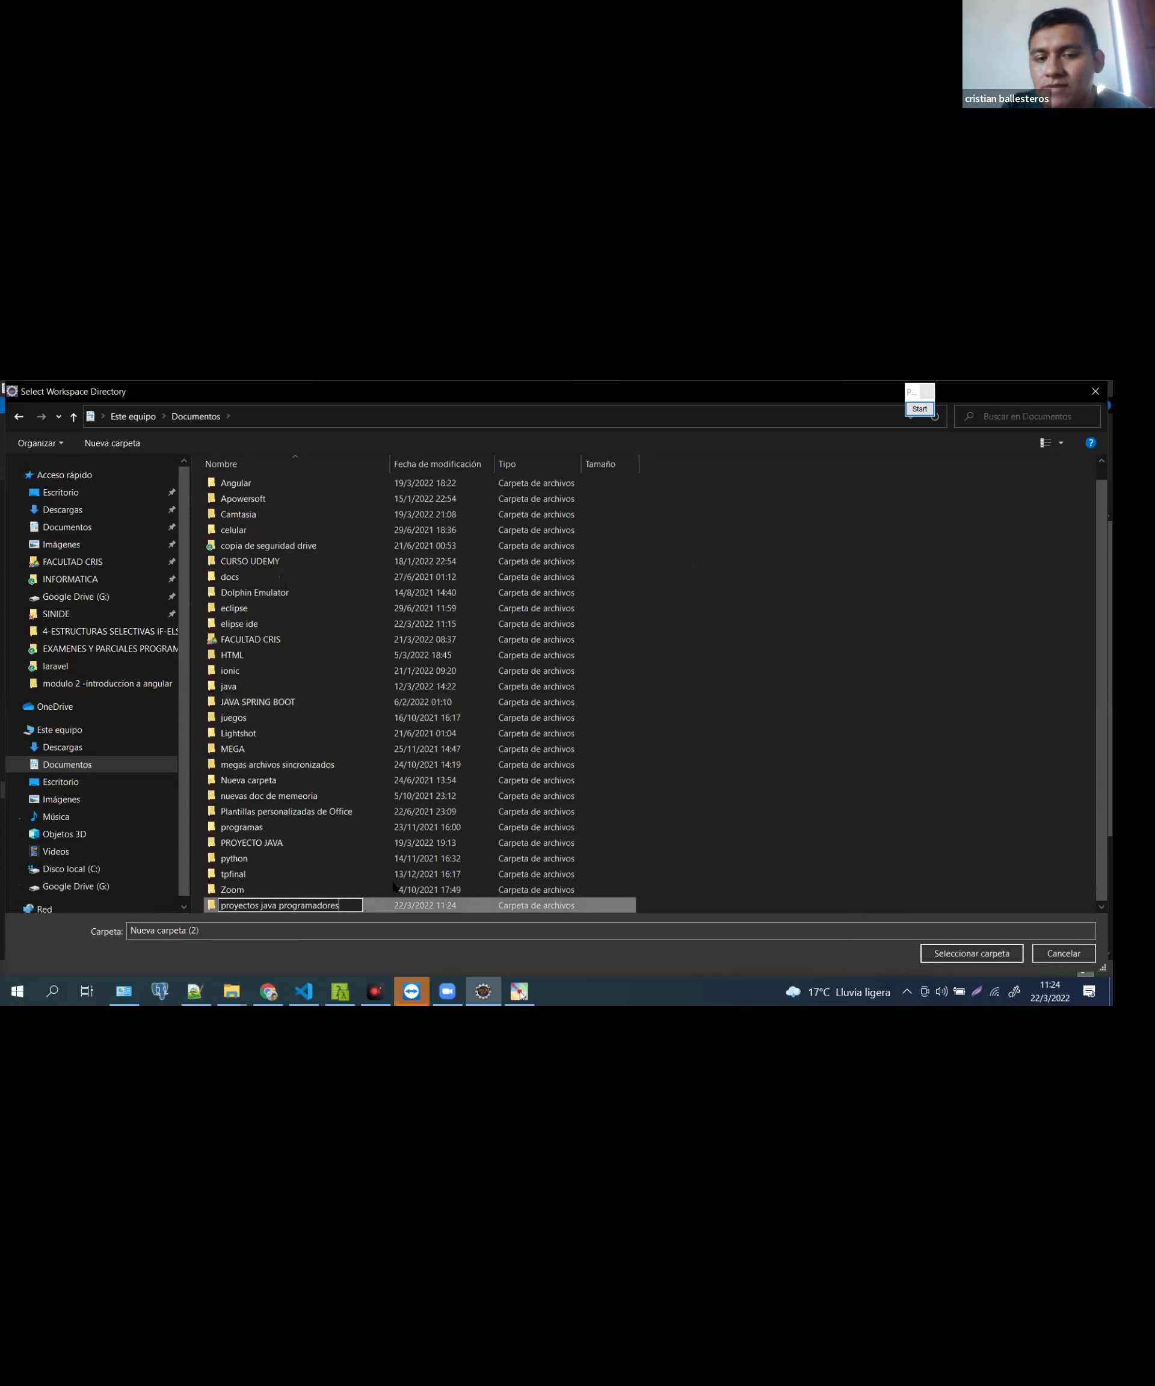
key("Return")
key("Return")
Restore the directory dialog to a smaller window, highlight the new folder in its path and choose it as the workspace
left_click(370, 420)
left_click(337, 552)
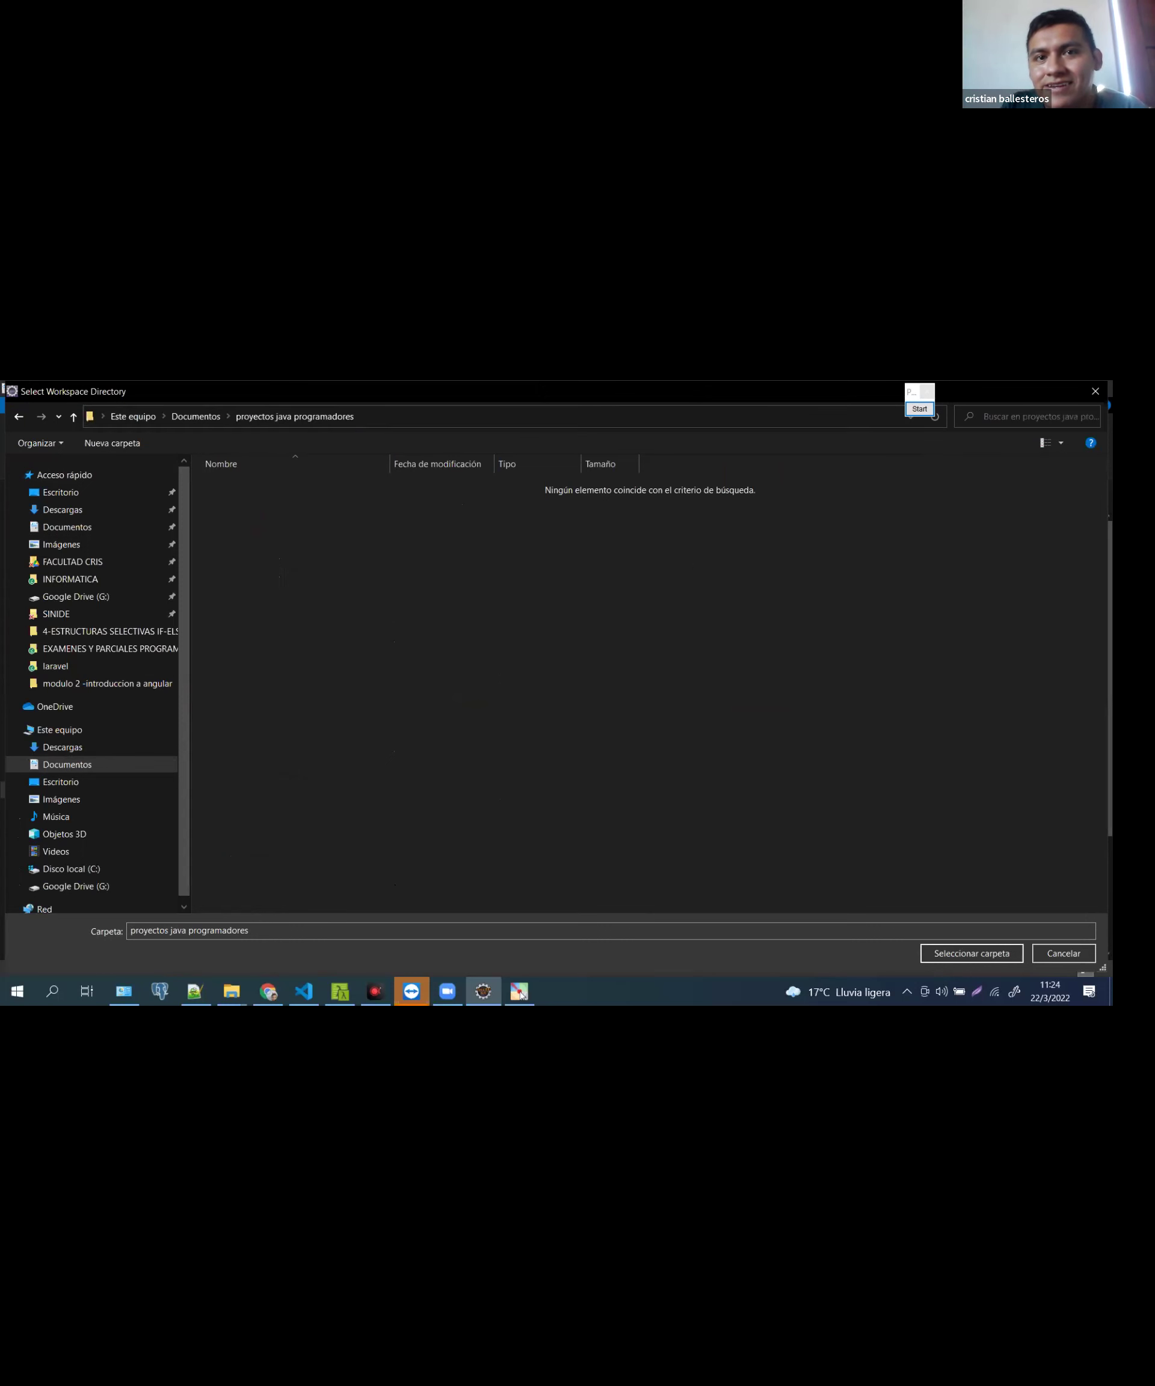
key("super+Down")
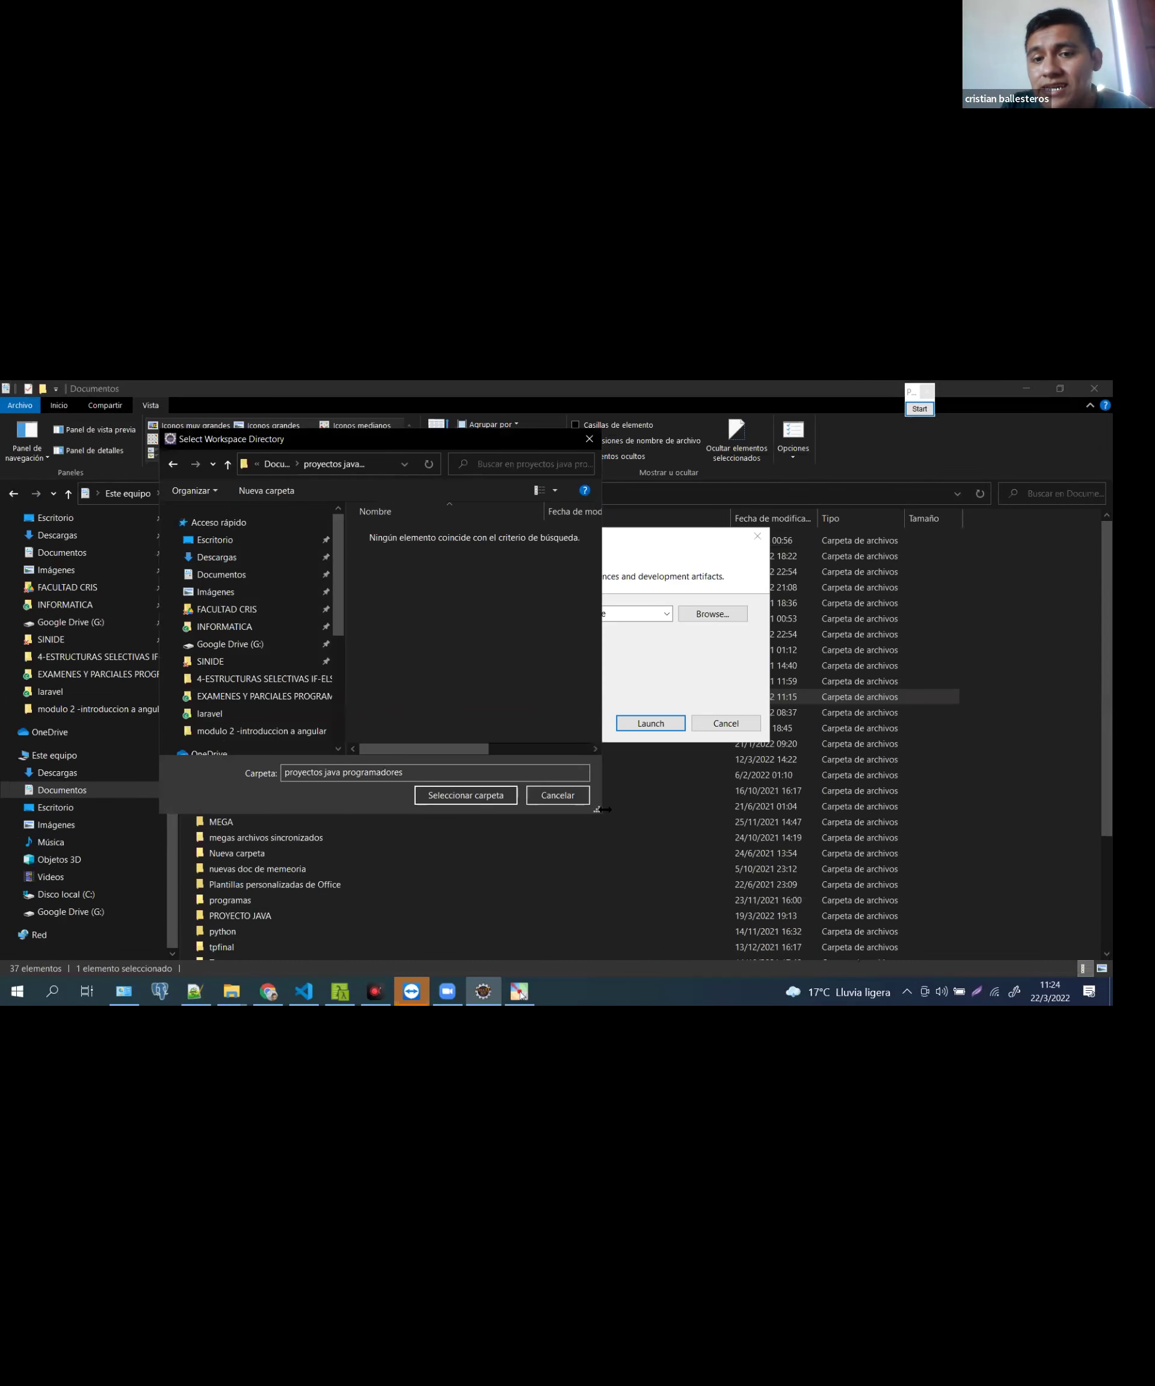
left_click_drag(597, 809, 820, 871)
left_click(546, 464)
left_click(545, 464)
left_click_drag(546, 464, 408, 462)
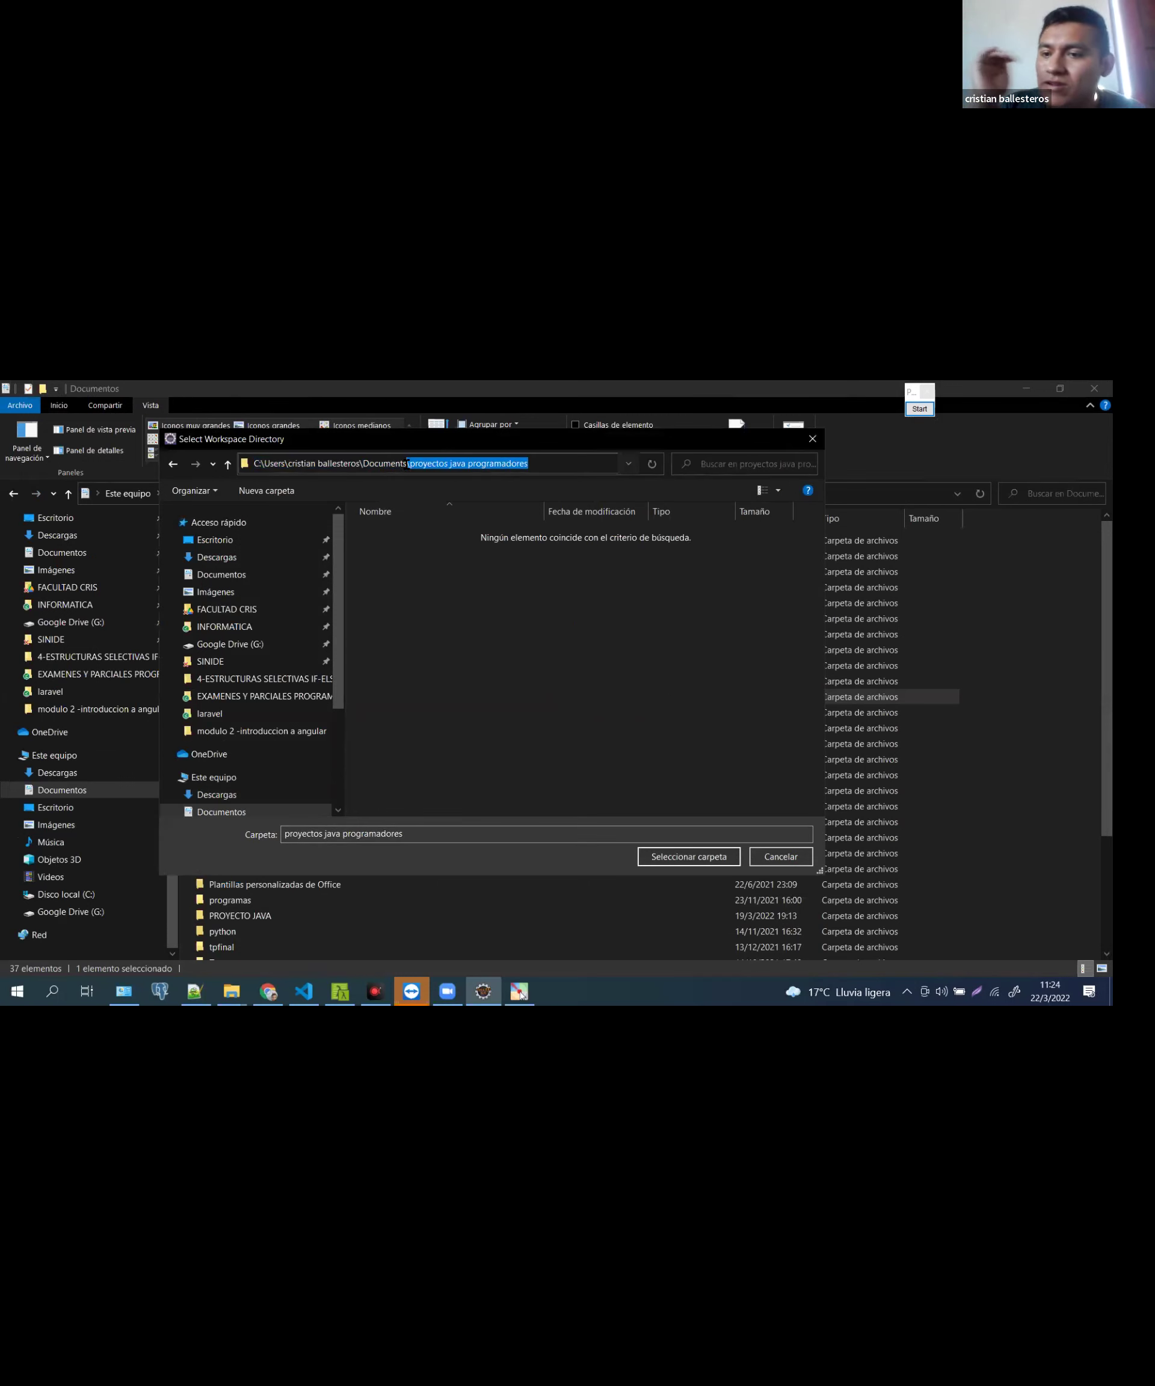
left_click(660, 859)
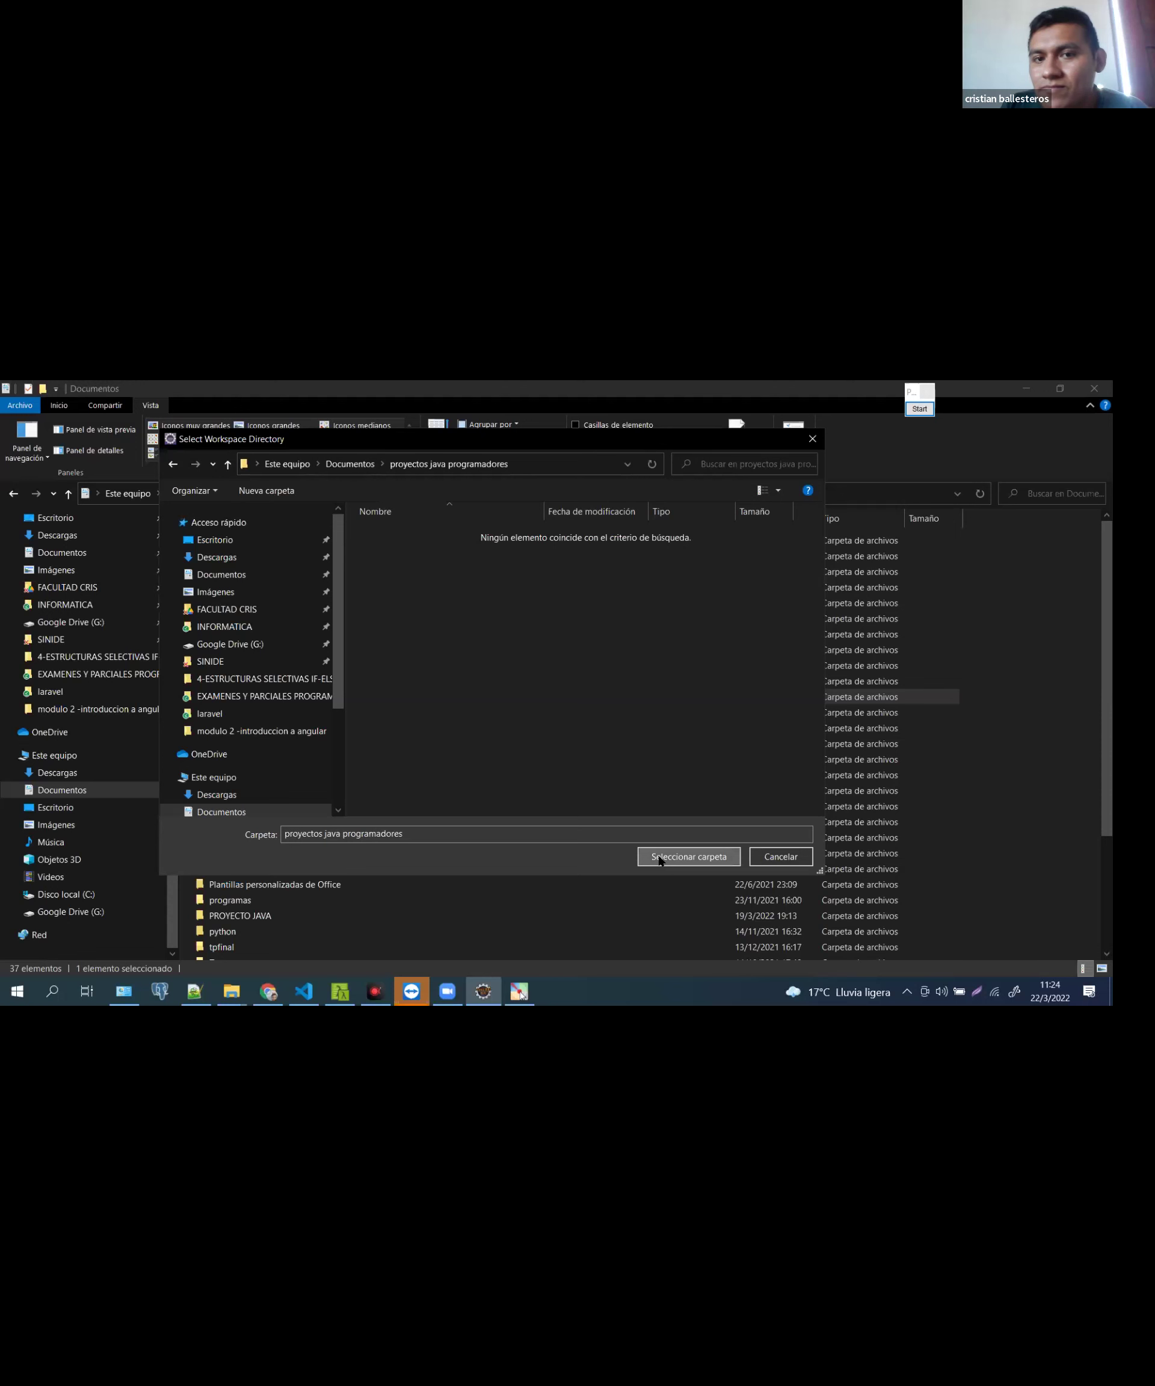
Highlight the "proyectos java programadores" folder name in the launcher's workspace path
left_click(568, 615)
left_click(537, 615)
left_click(655, 615, "shift")
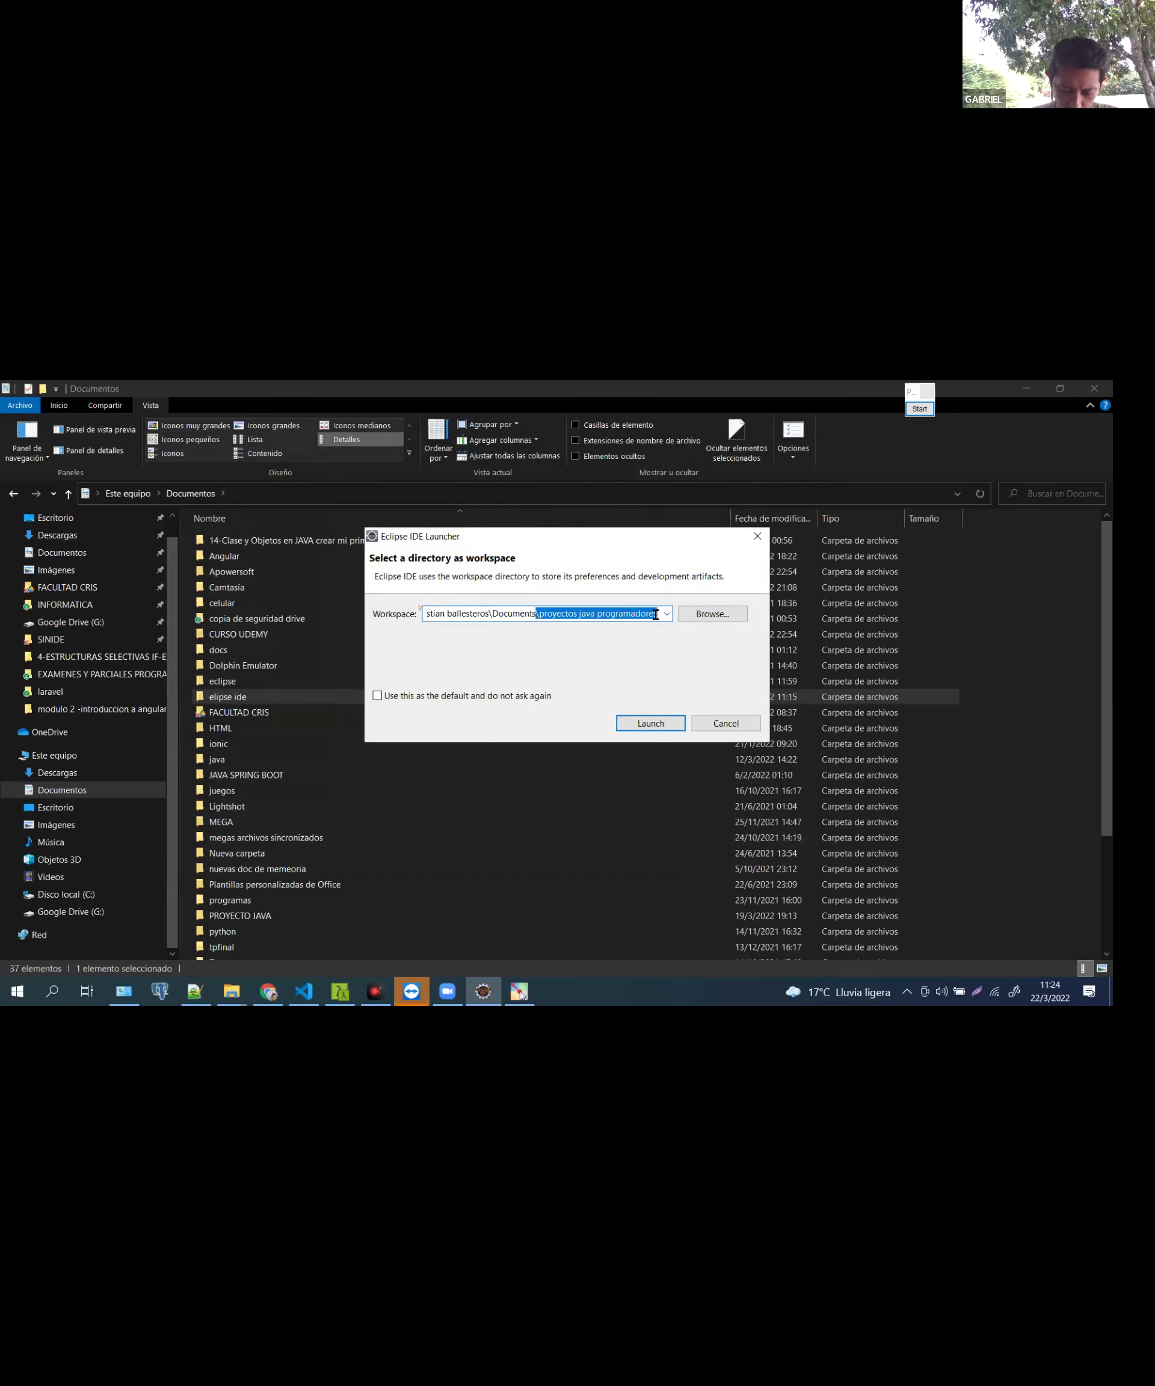
left_click_drag(539, 613, 674, 612)
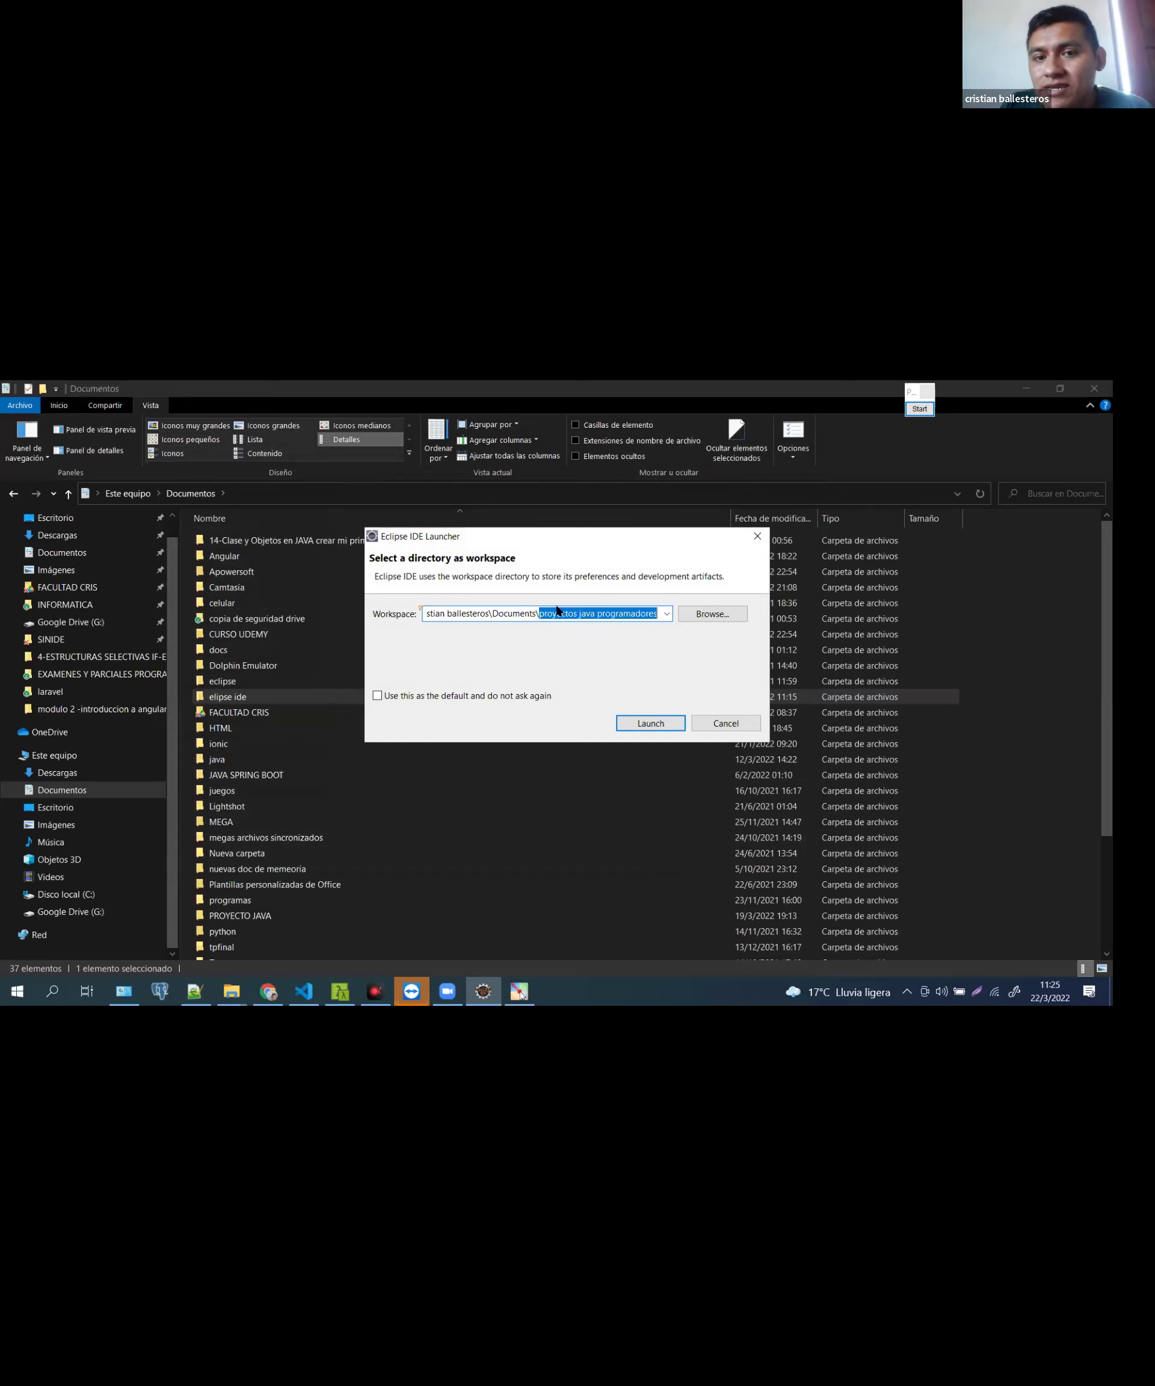
left_click(539, 613)
left_click_drag(539, 612, 661, 613)
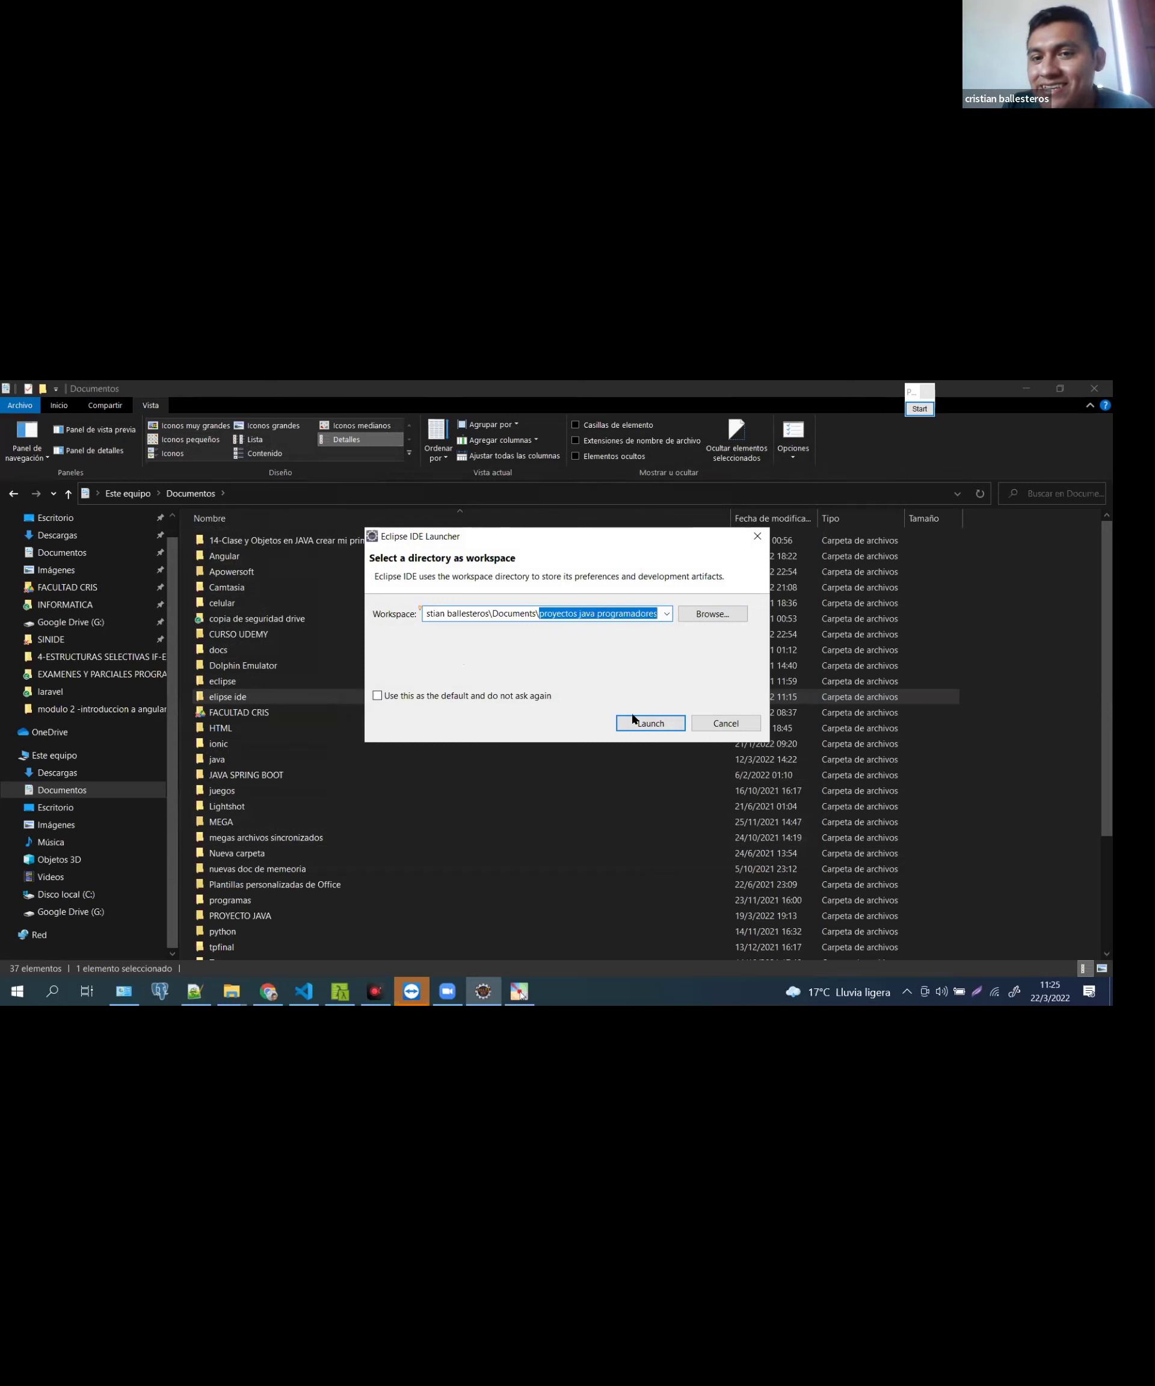
Circle the launcher's Launch option with a freehand annotation in yellow and again in blue, and end the annotation
left_click(920, 409)
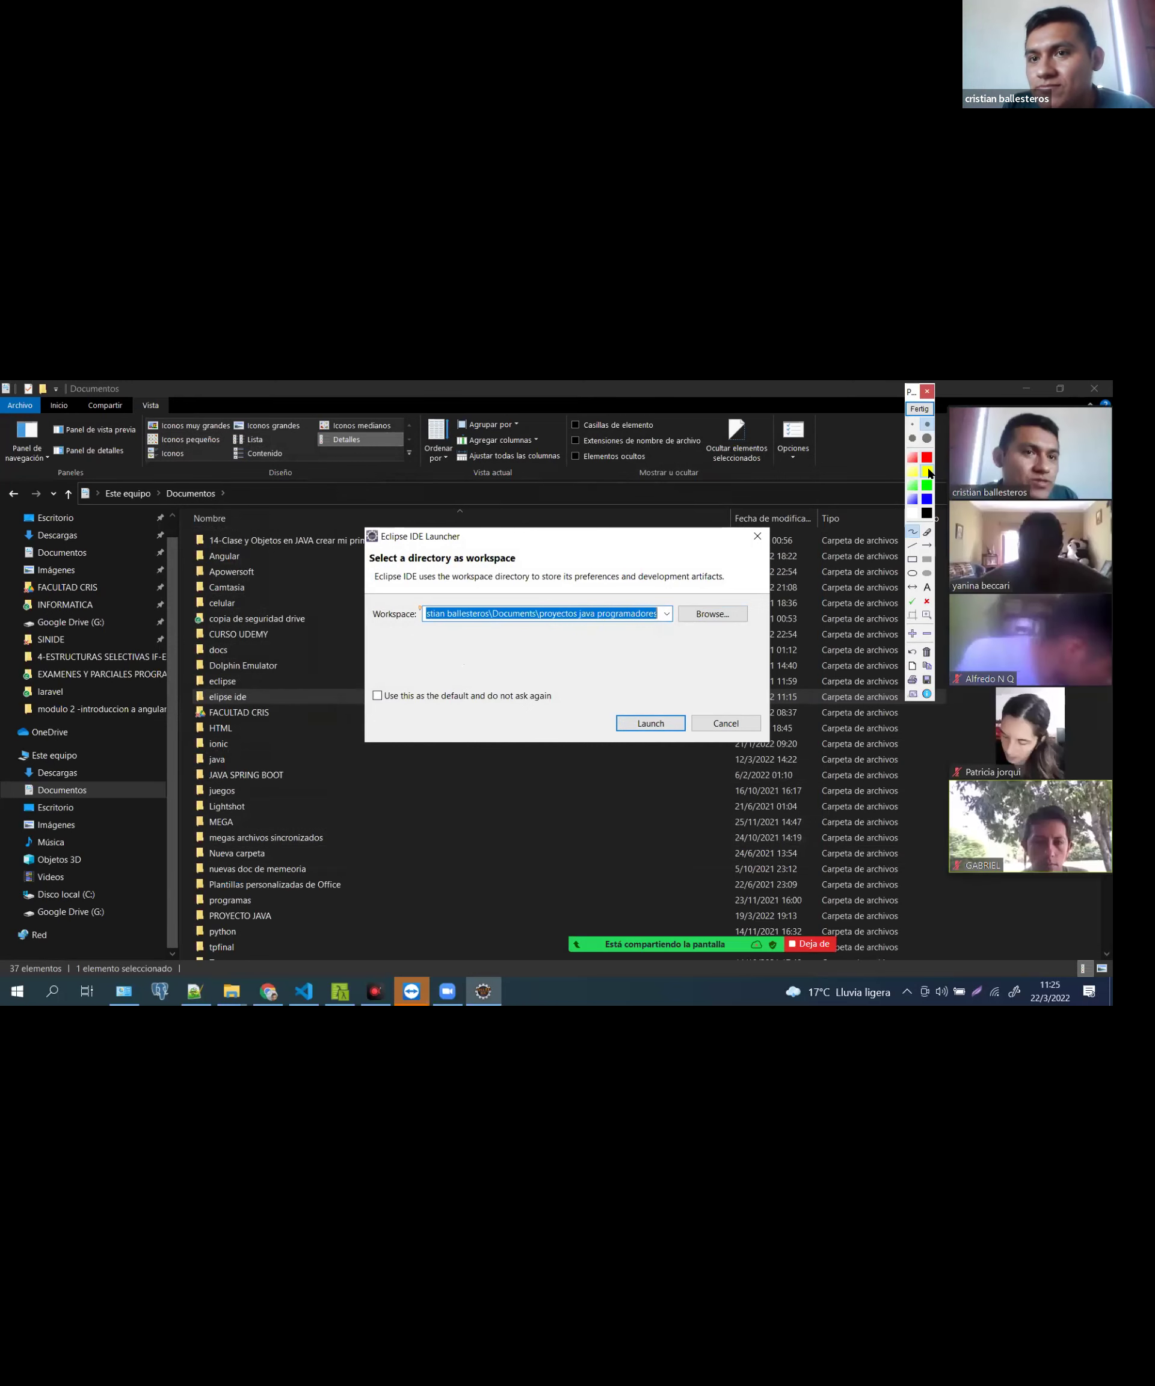
mouse_move(670, 697)
left_mouse_down()
mouse_move(716, 705)
mouse_move(642, 692)
left_mouse_up()
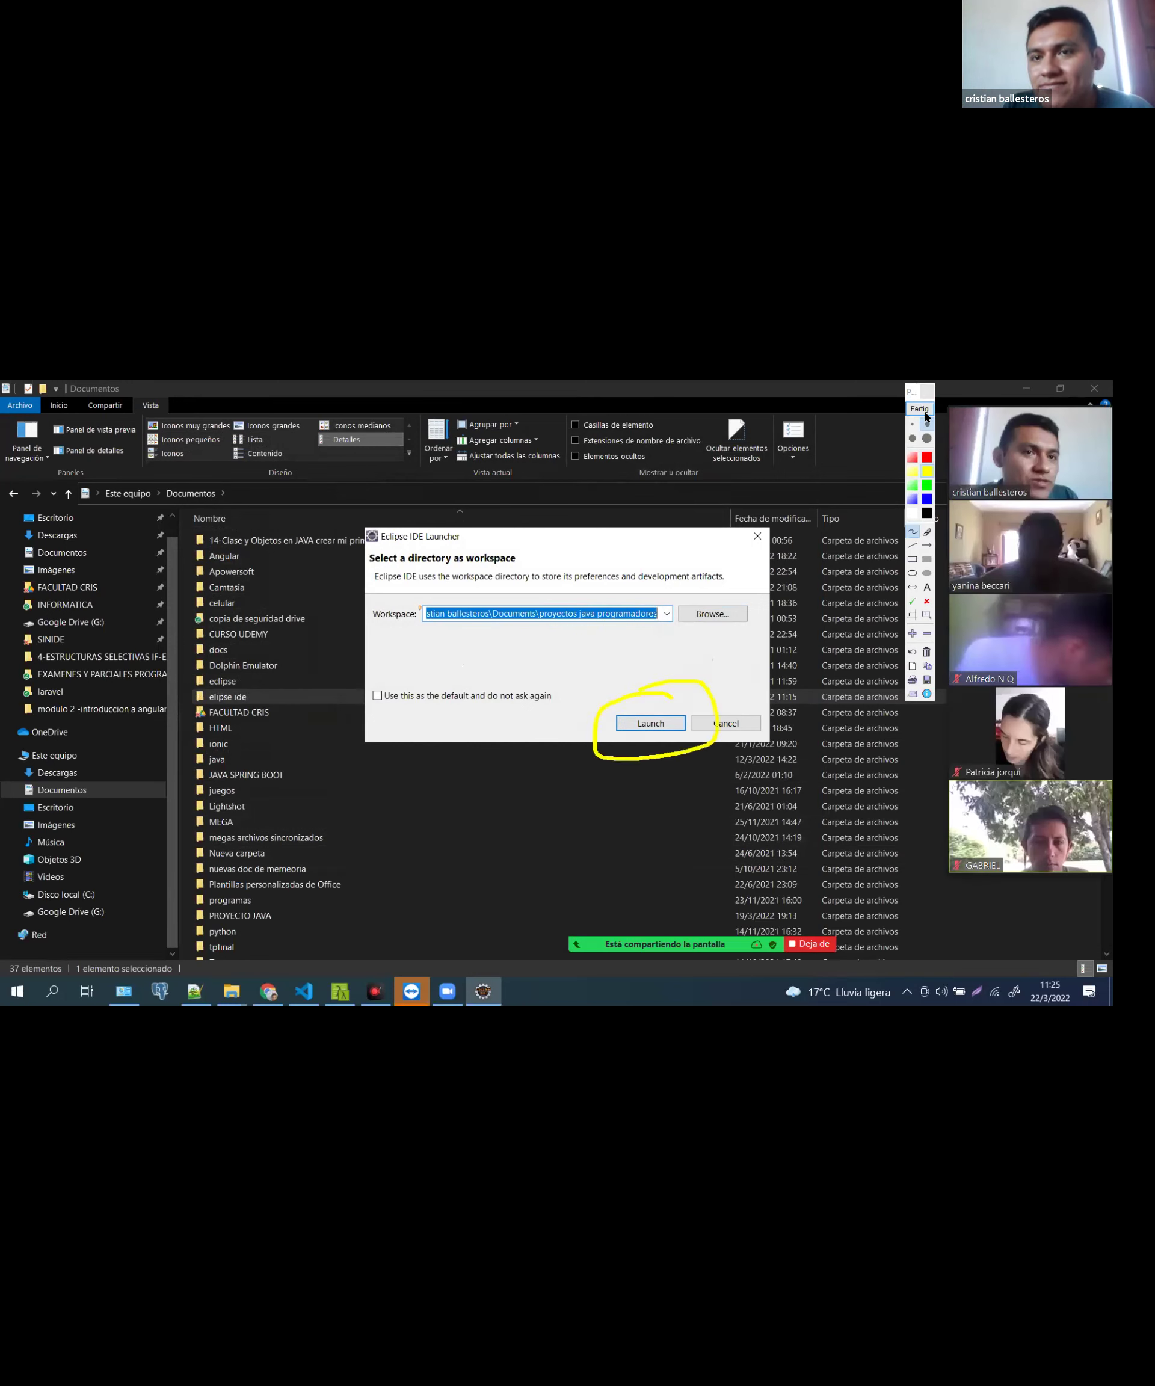
left_click(920, 408)
left_click(927, 498)
left_click_drag(690, 682, 709, 705)
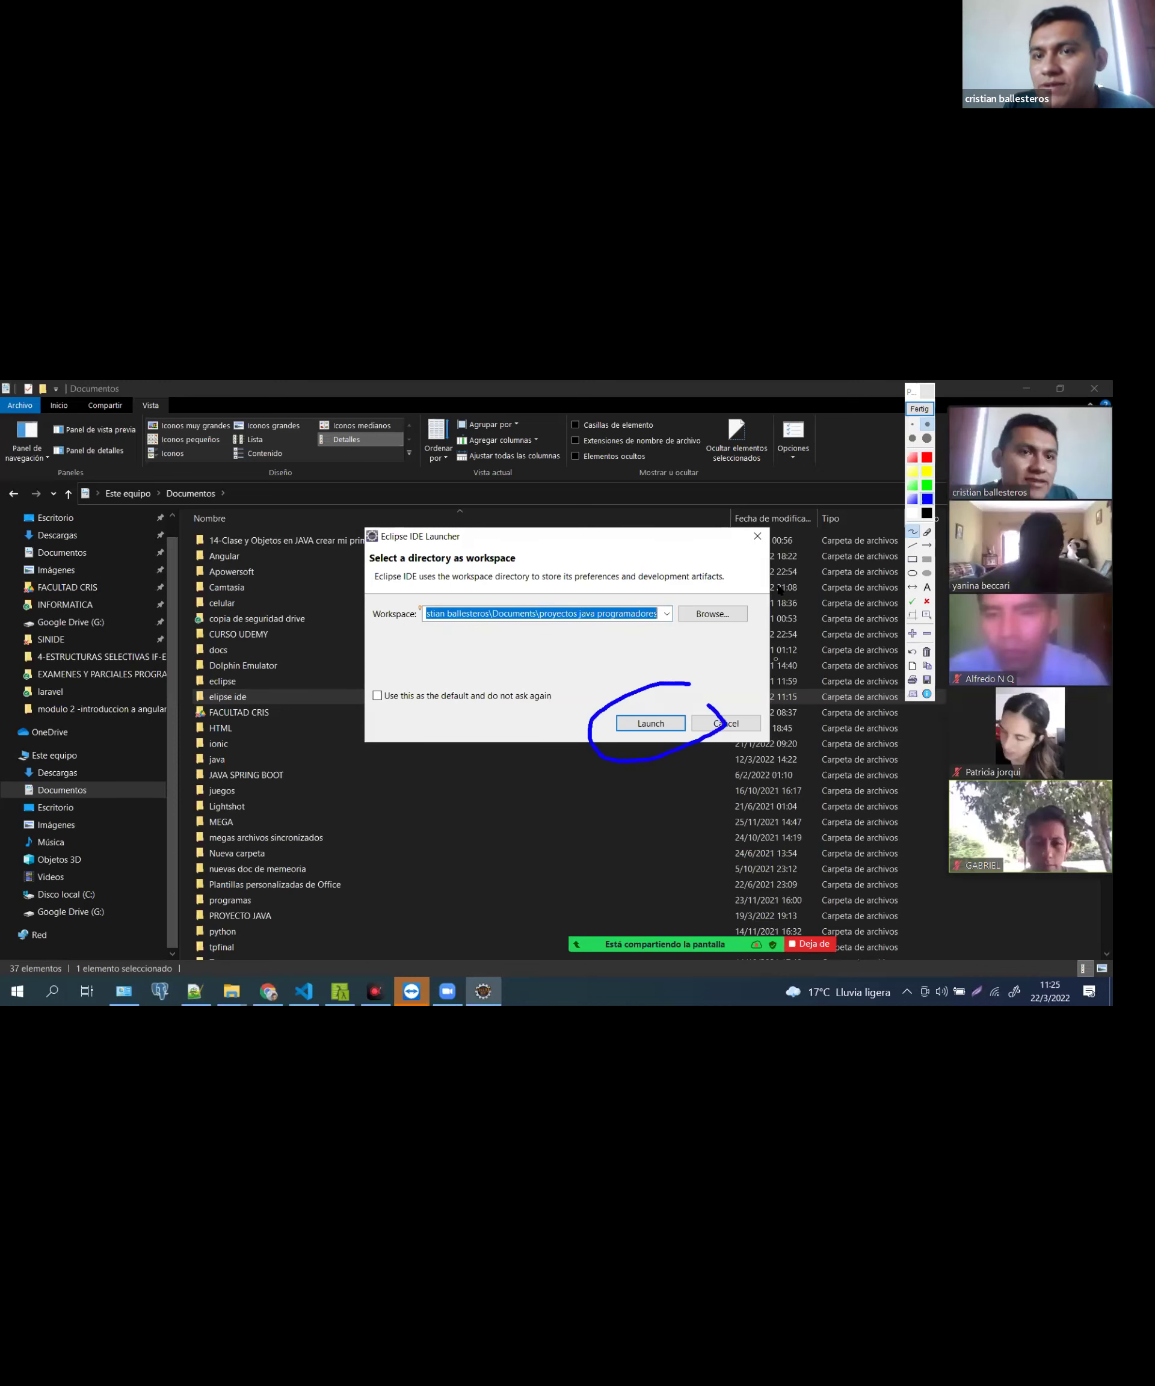
key("Escape")
Launch Eclipse with the chosen workspace, clear File Explorer out of the way and maximize the Eclipse window
left_click(658, 723)
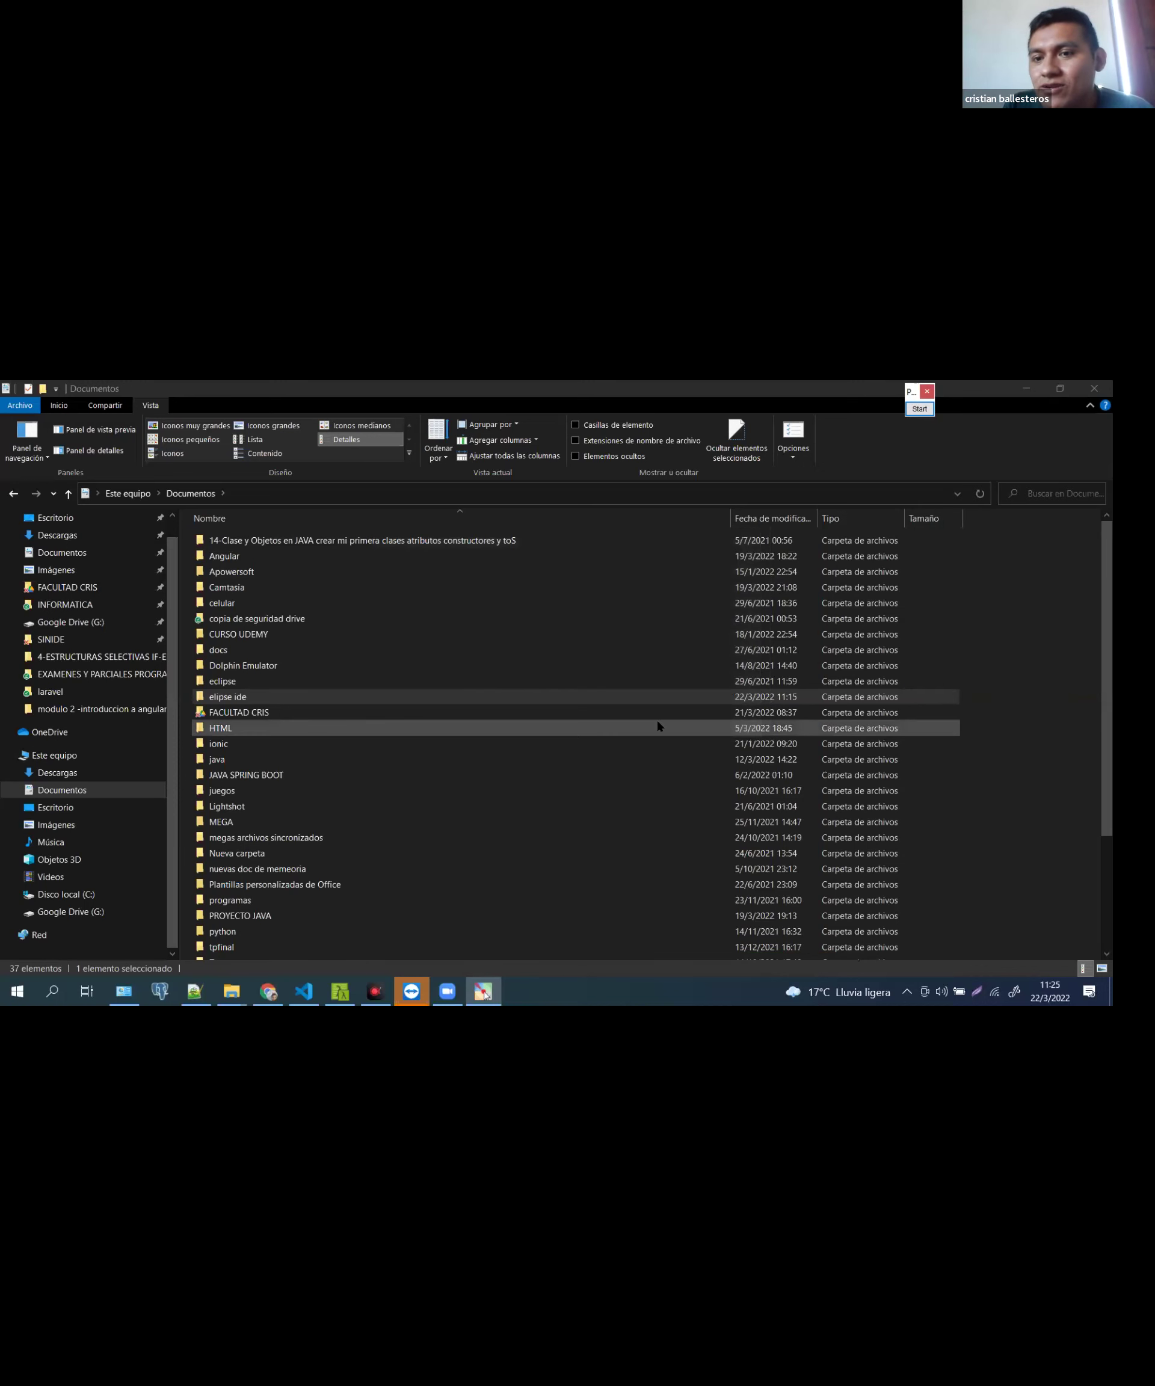
left_click(1028, 390)
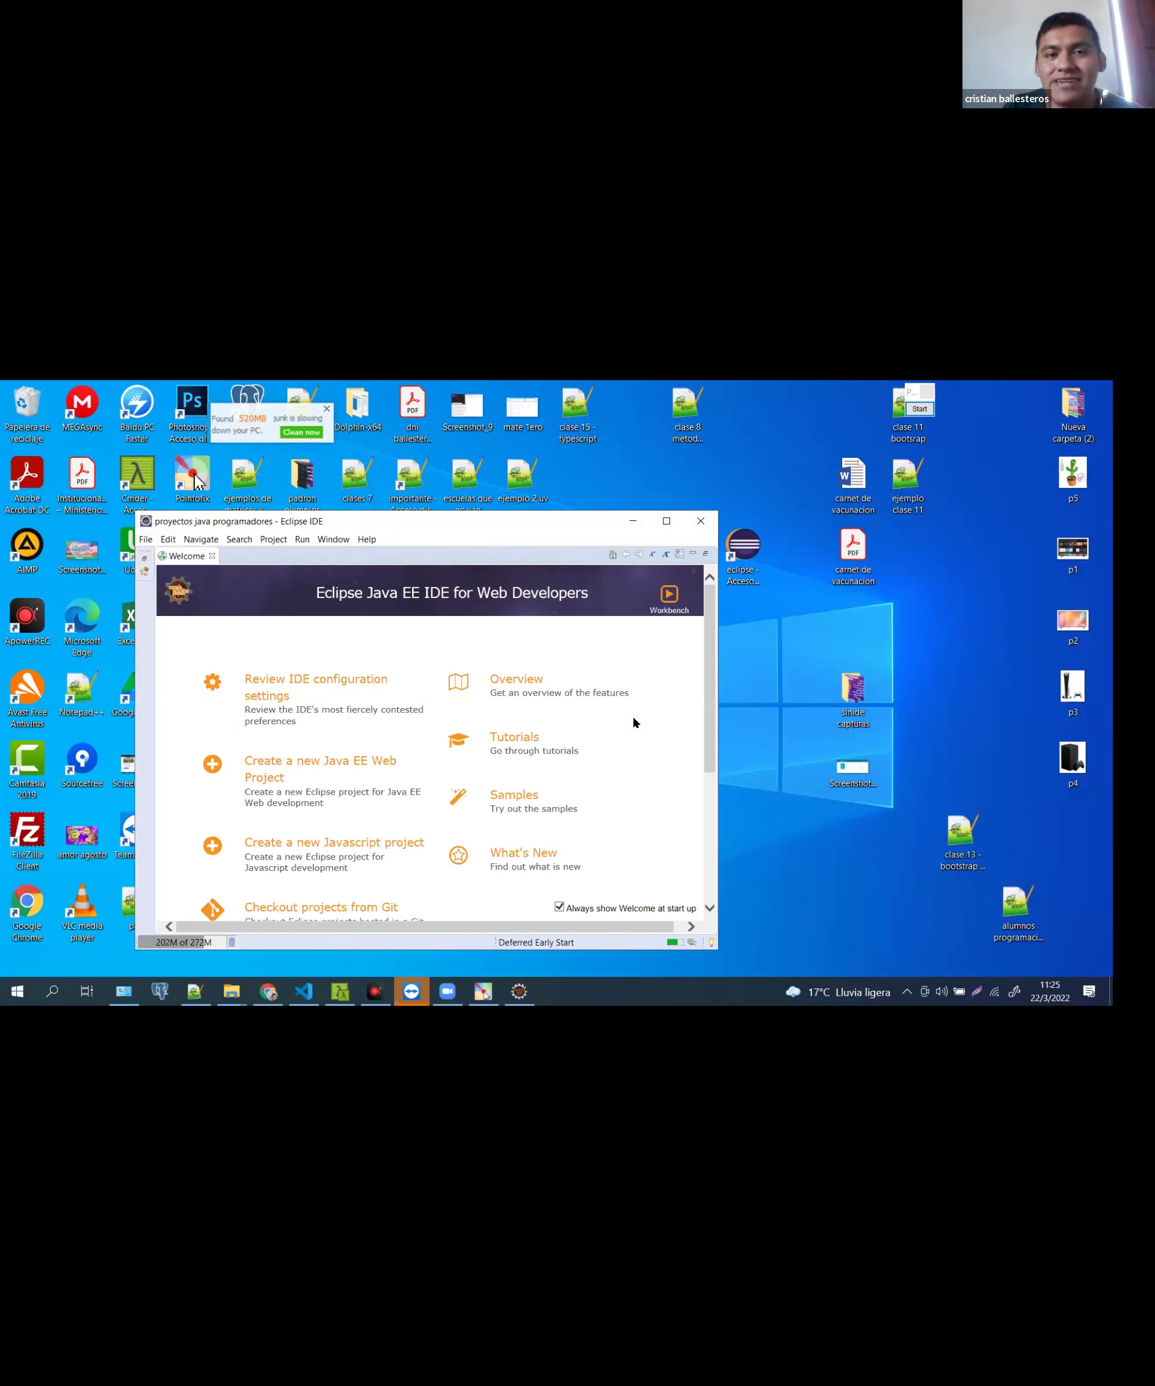
left_click_drag(524, 532, 630, 461)
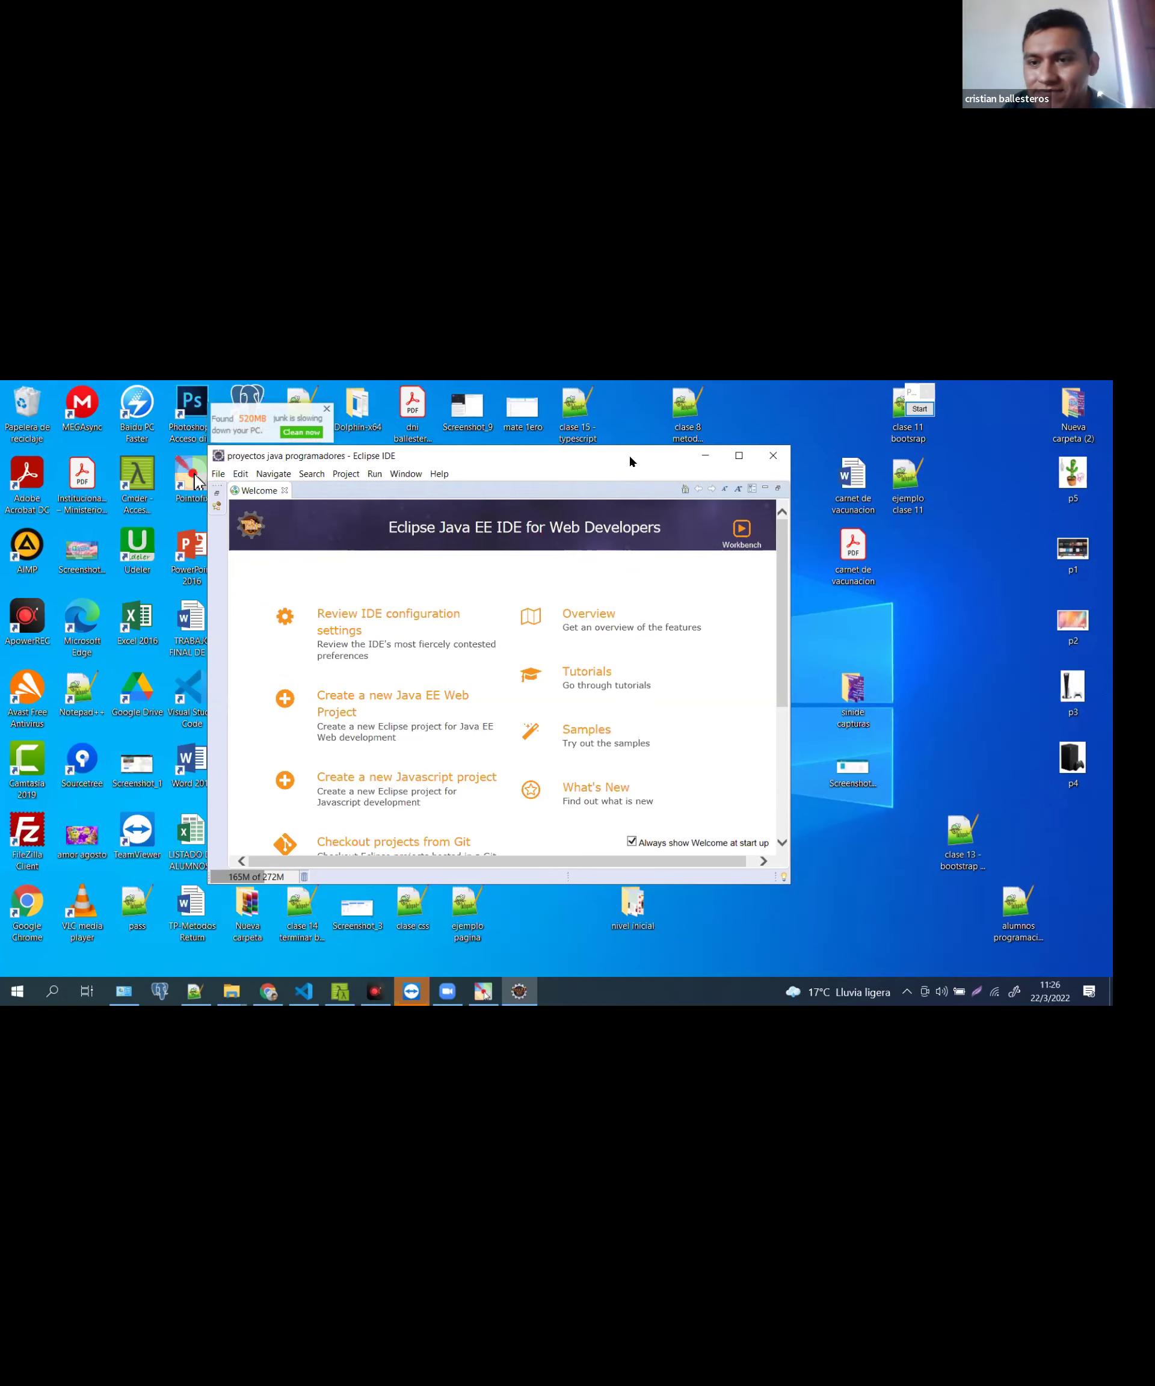
left_click(738, 455)
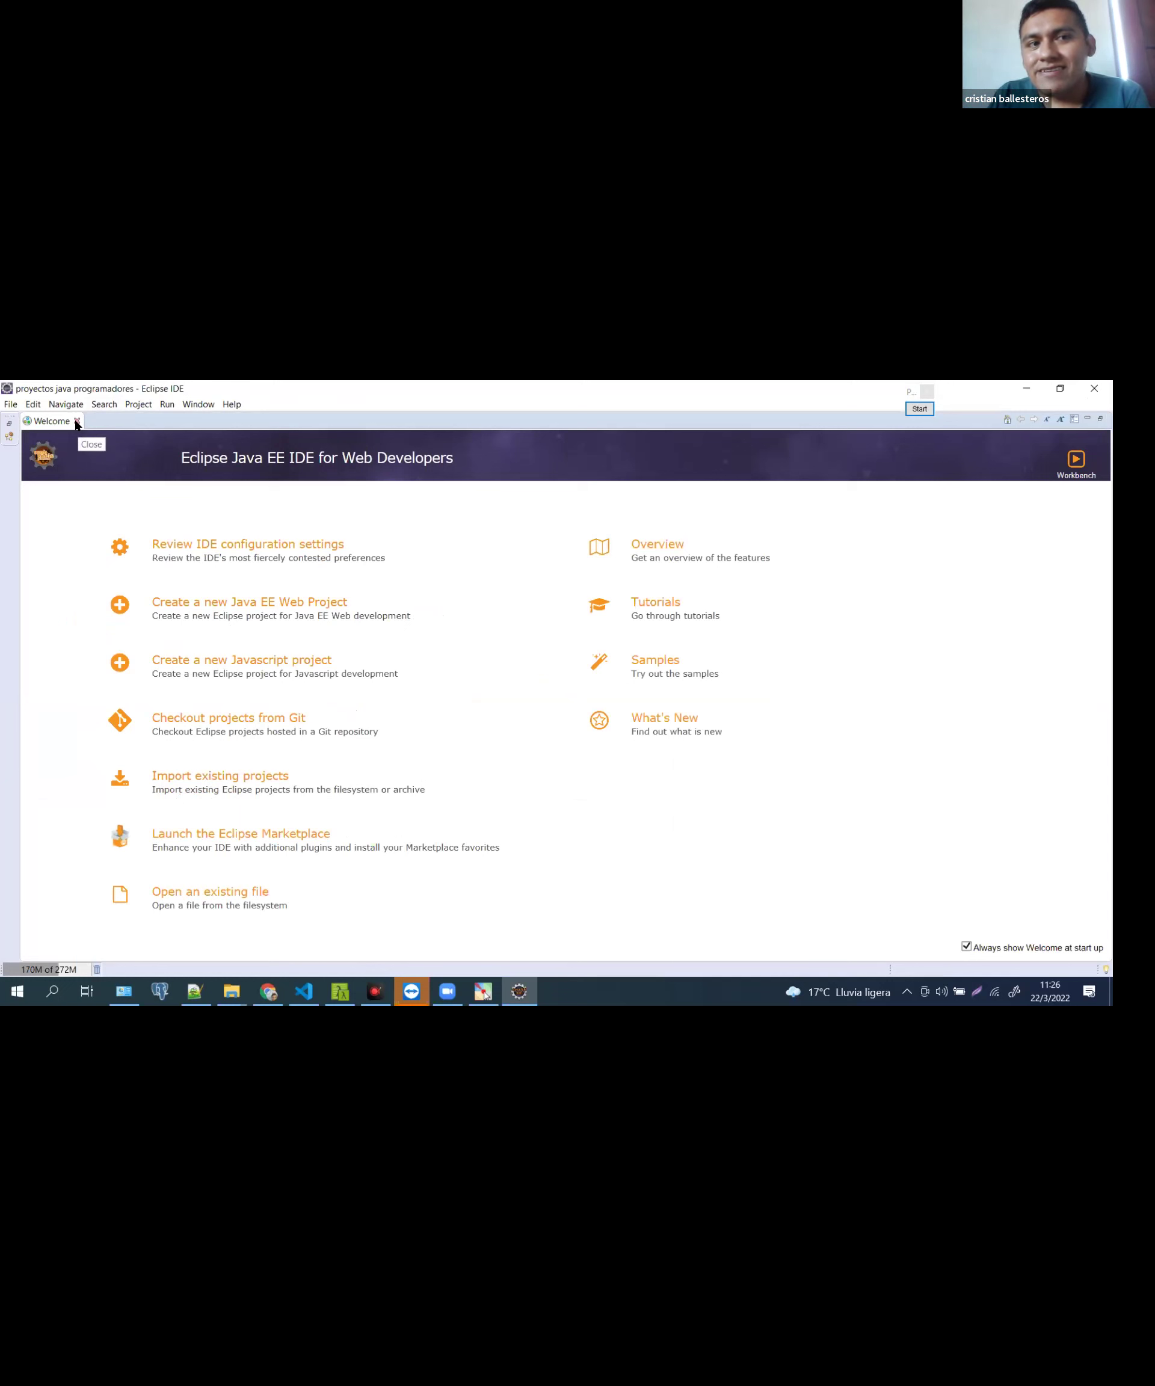
Mark the Welcome page's close control with a red freehand annotation and end the annotation
left_click(920, 409)
left_click(925, 457)
left_click_drag(94, 419, 98, 417)
left_click(918, 409)
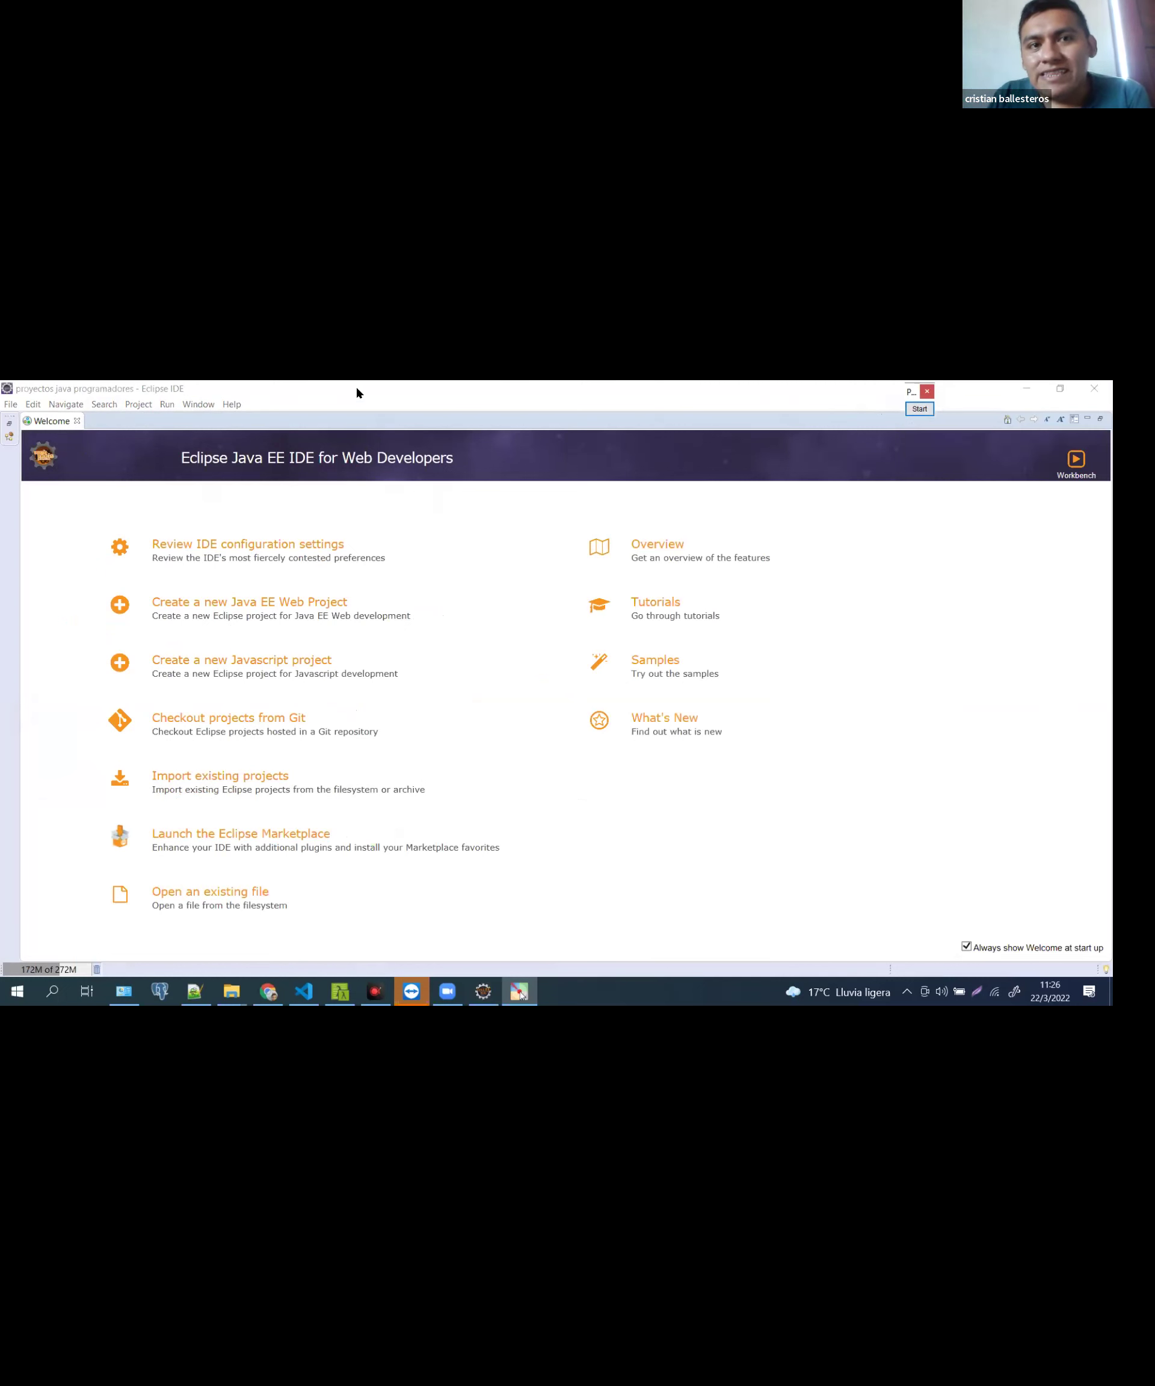
Switch to the Classroom material in Chrome and highlight the PASO 3 text about creating the first project
left_click(263, 994)
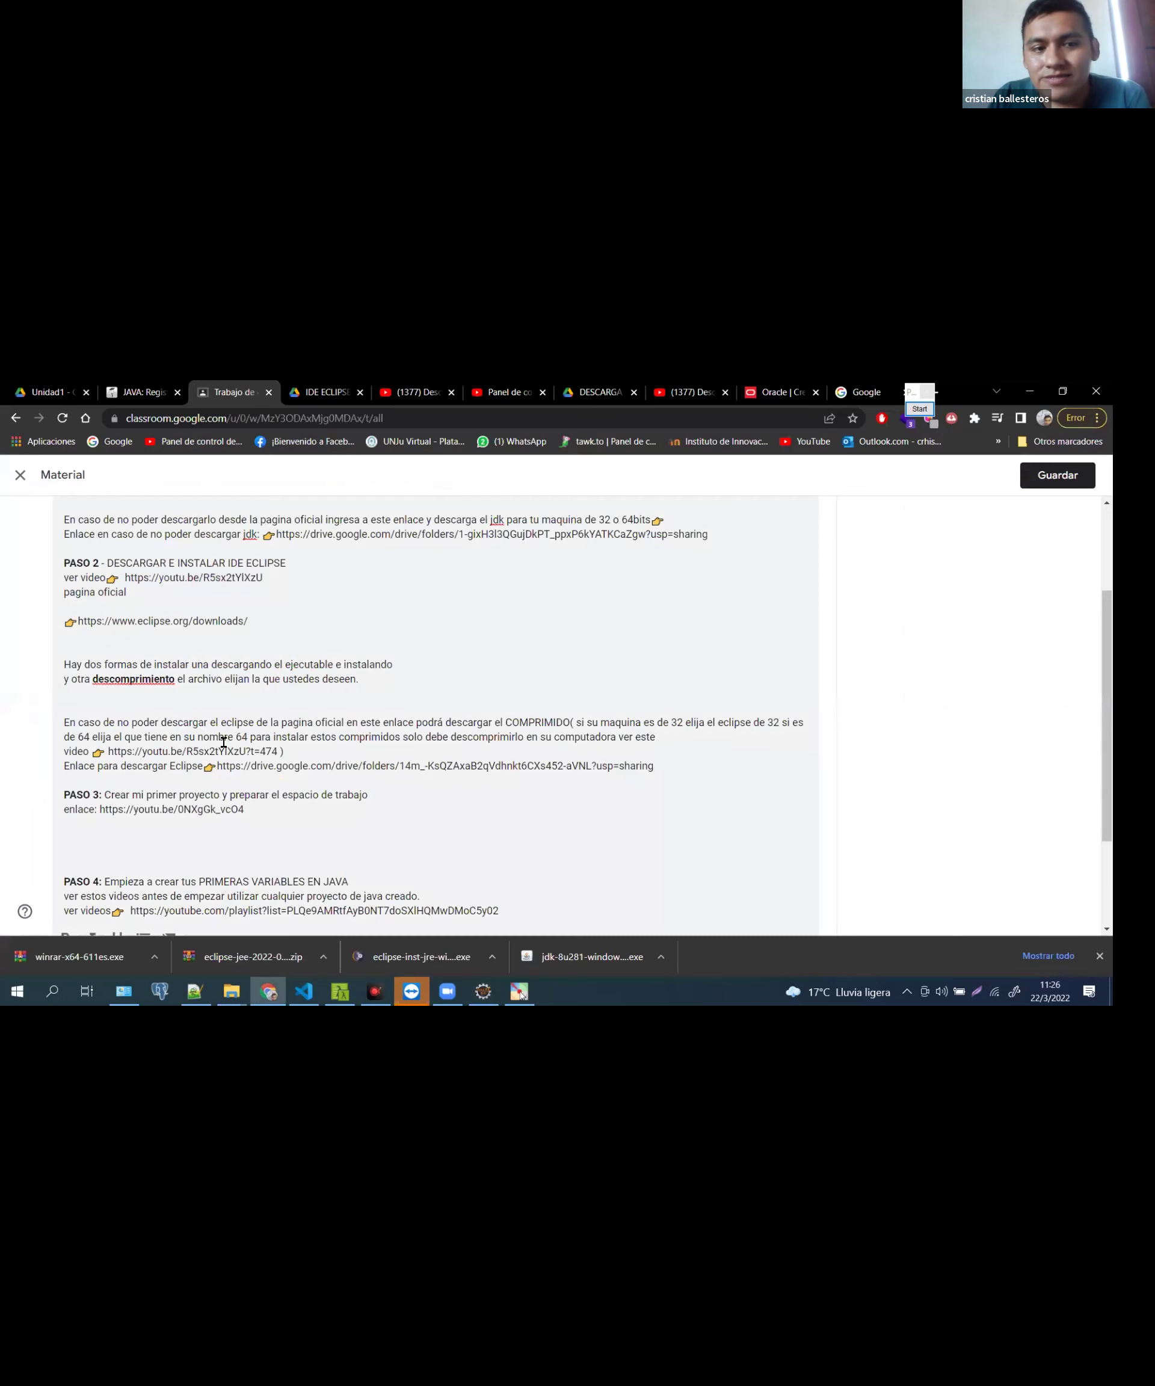
left_click_drag(97, 735, 252, 735)
left_click_drag(102, 720, 386, 722)
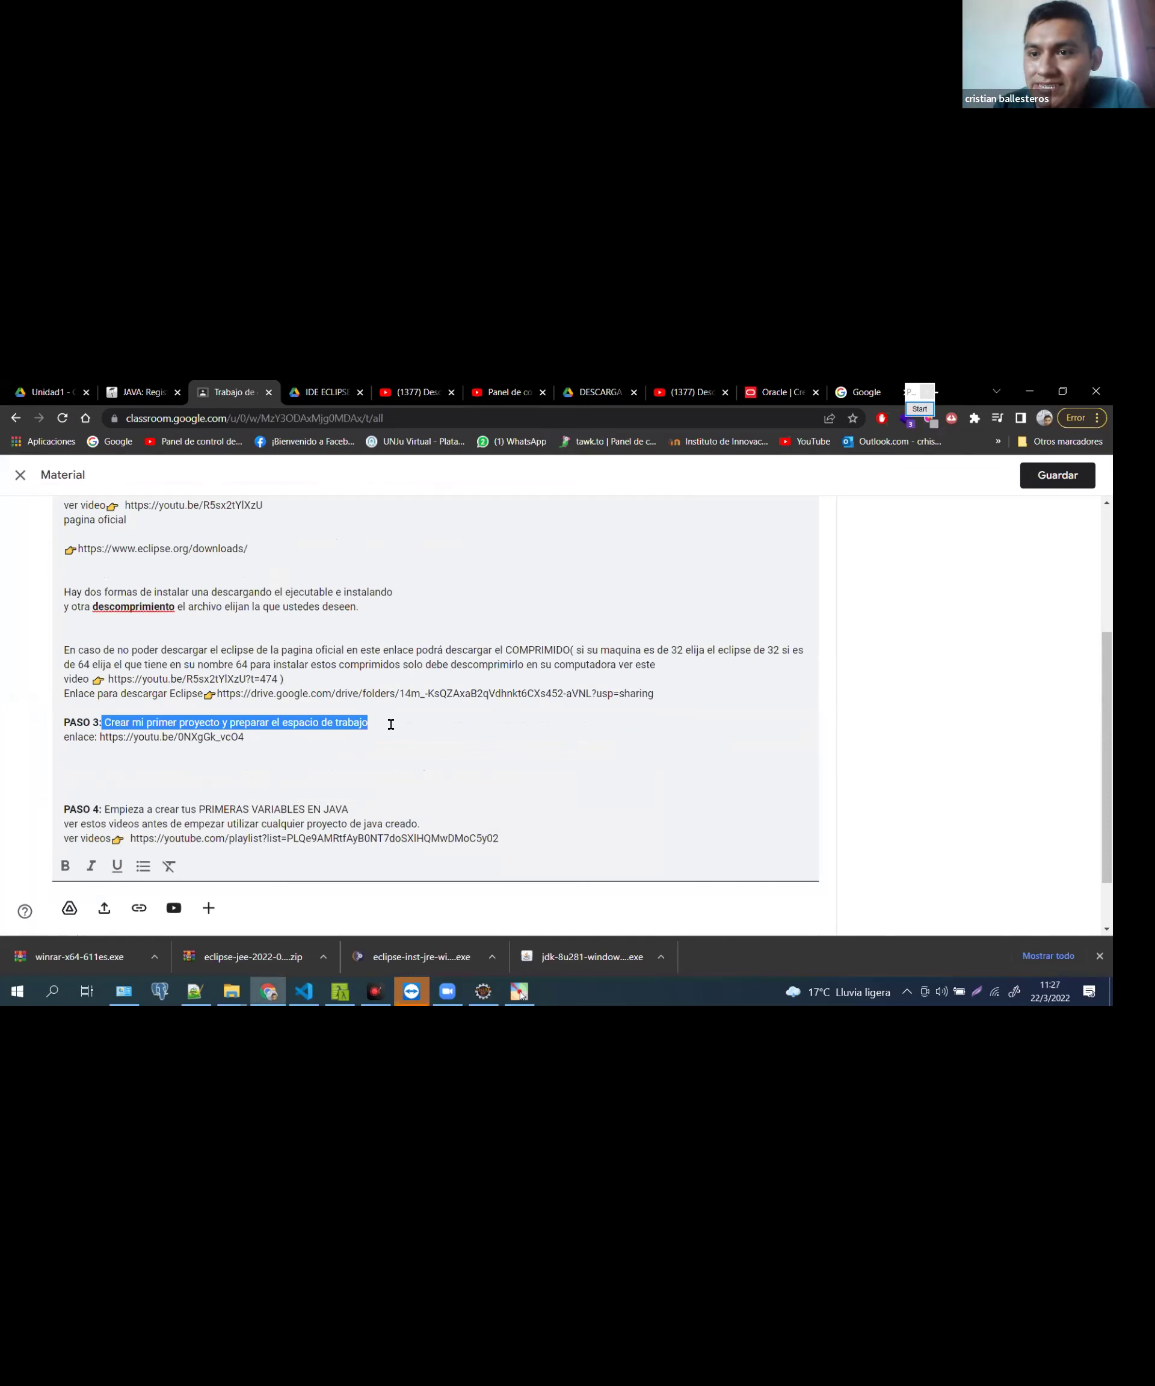
Go through the material's PASO 1, PASO 2 and PASO 3 titles, highlighting each one in turn
scroll(265, 679, "up", 4)
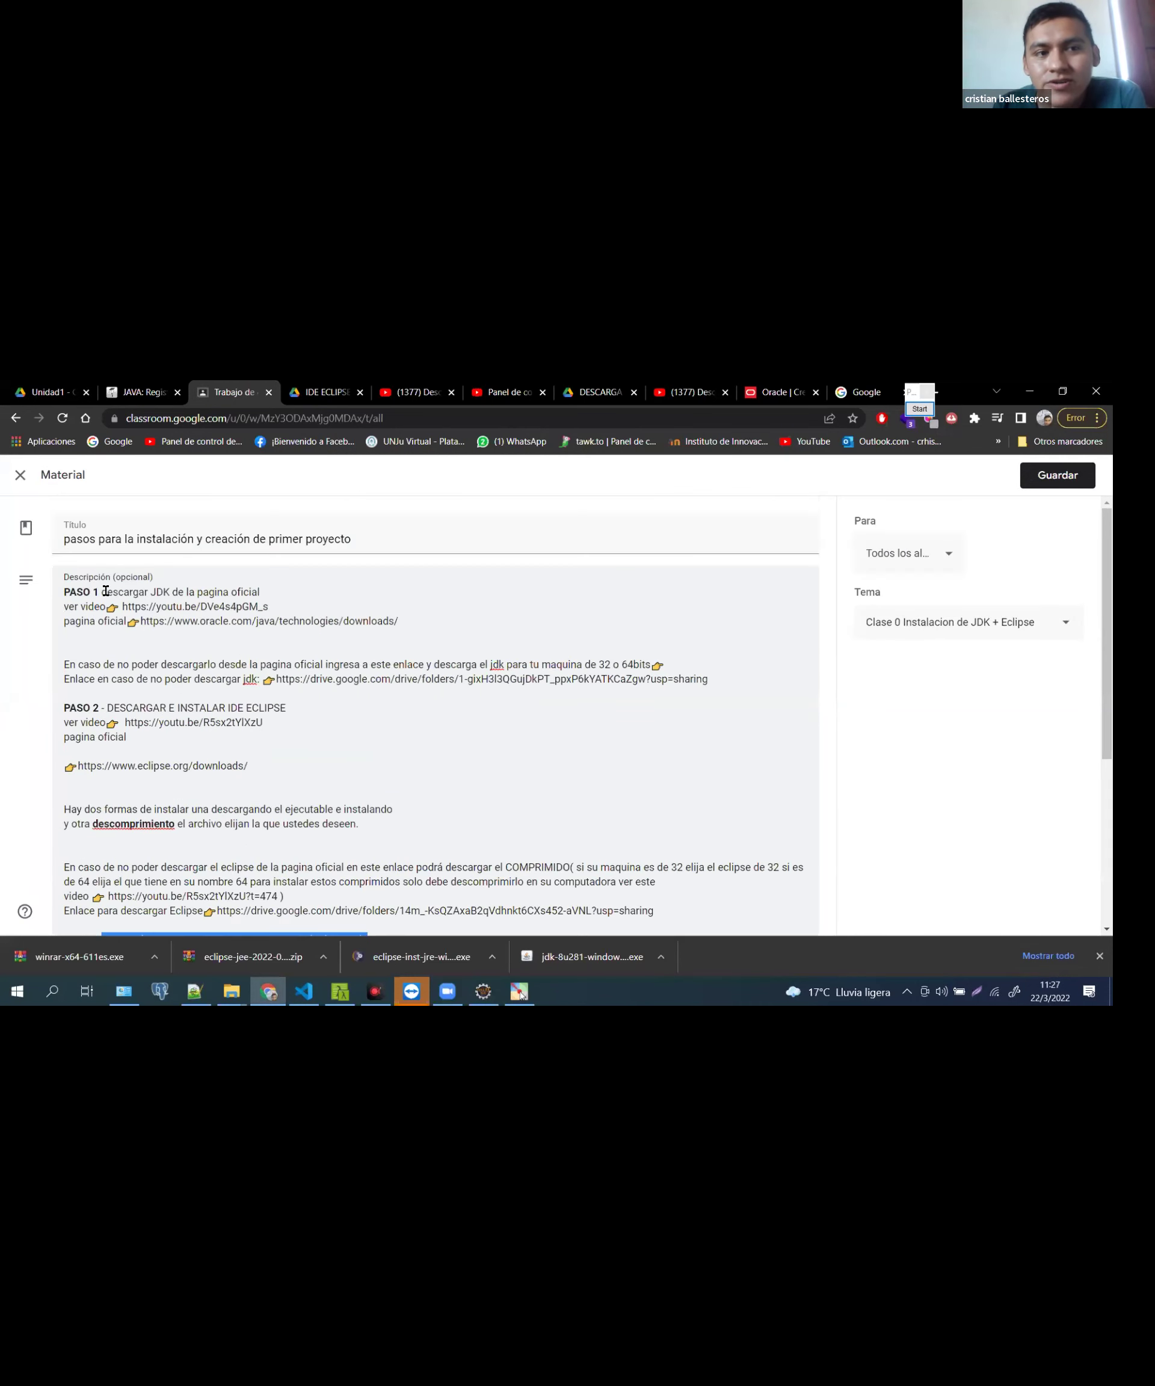
left_click_drag(104, 592, 264, 592)
scroll(247, 607, "down", 2)
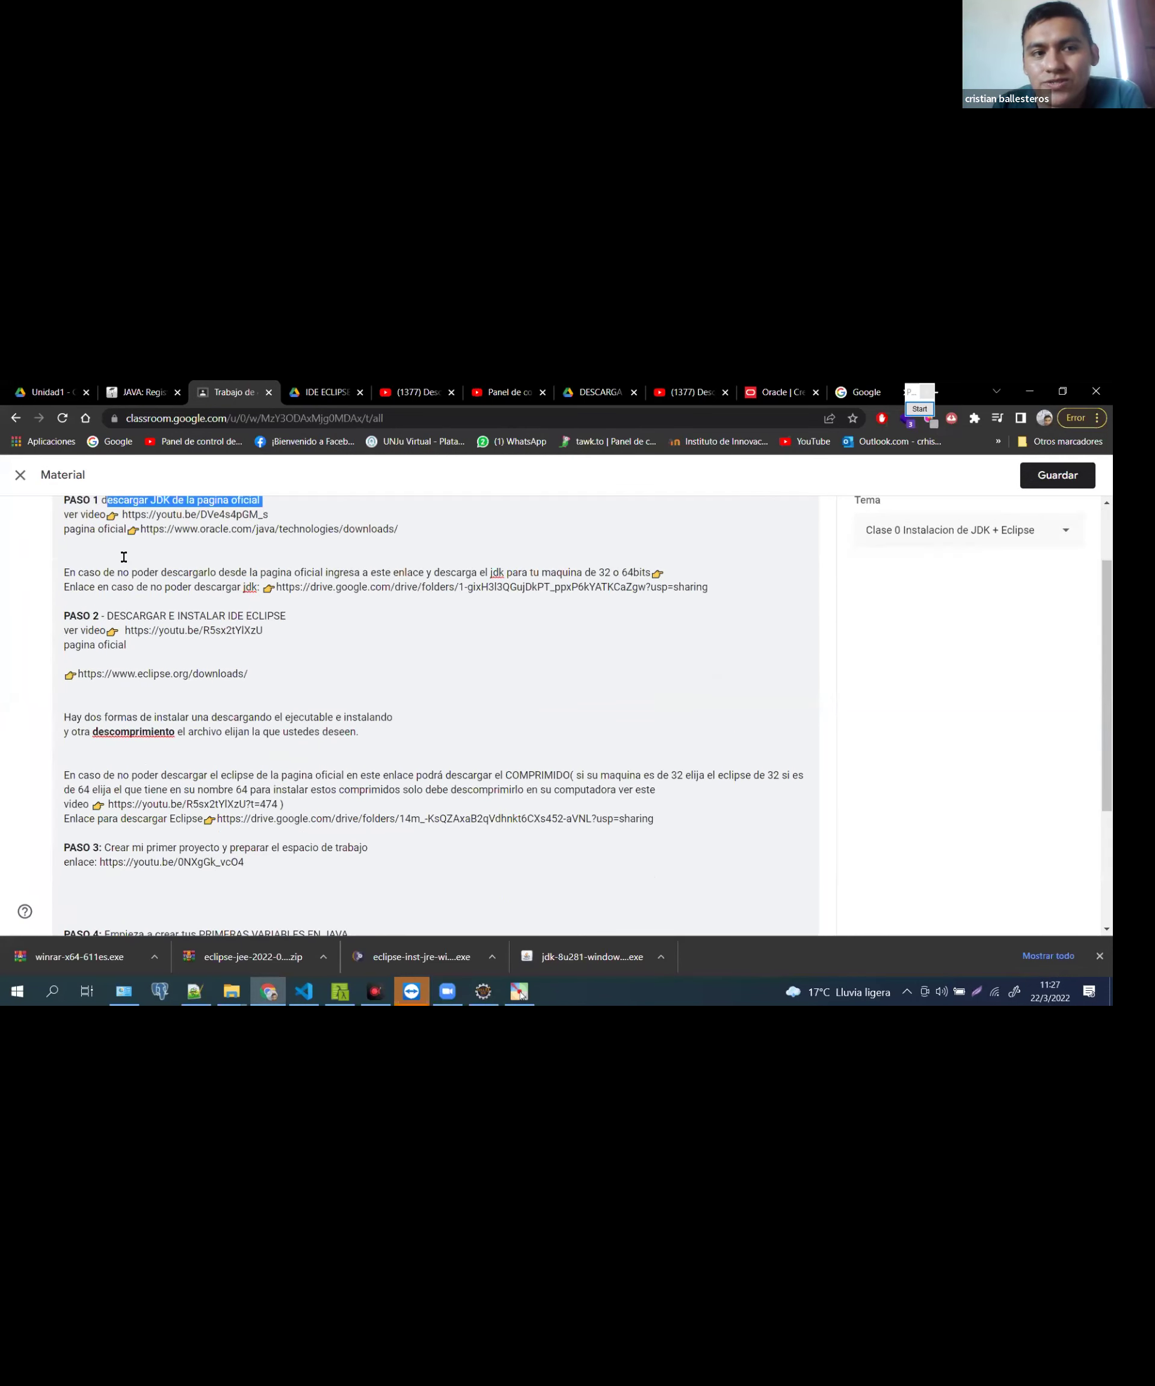
left_click(110, 562)
left_click_drag(302, 568, 332, 578)
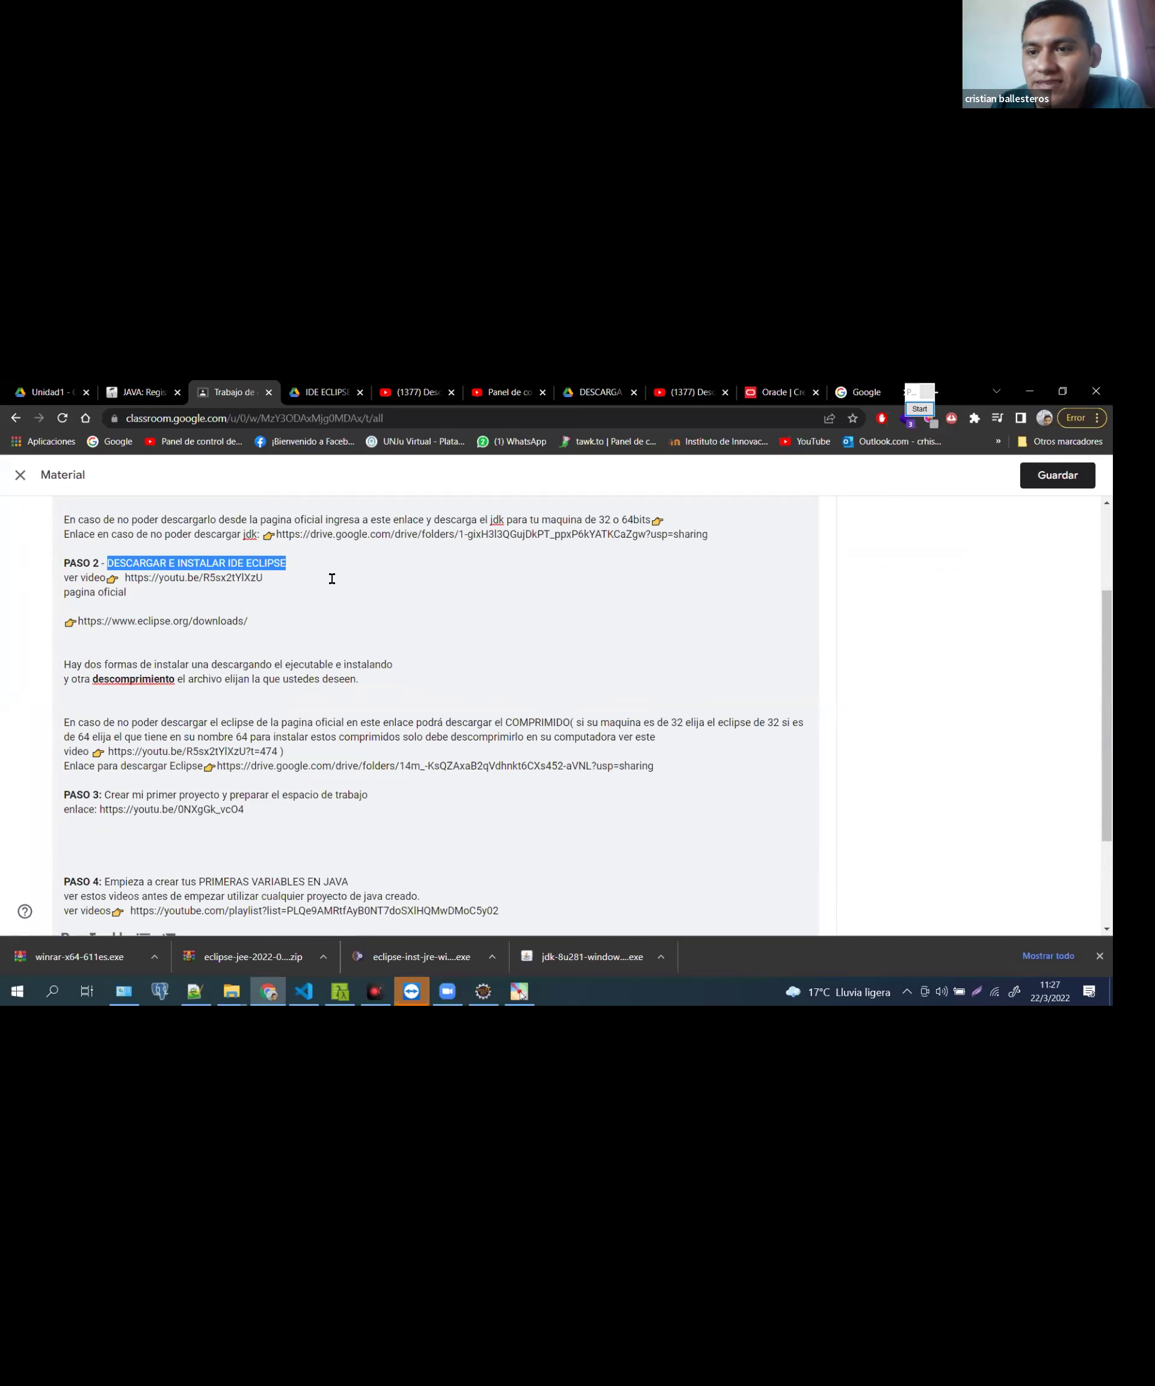
scroll(193, 752, "down", 2)
left_click_drag(106, 652, 392, 644)
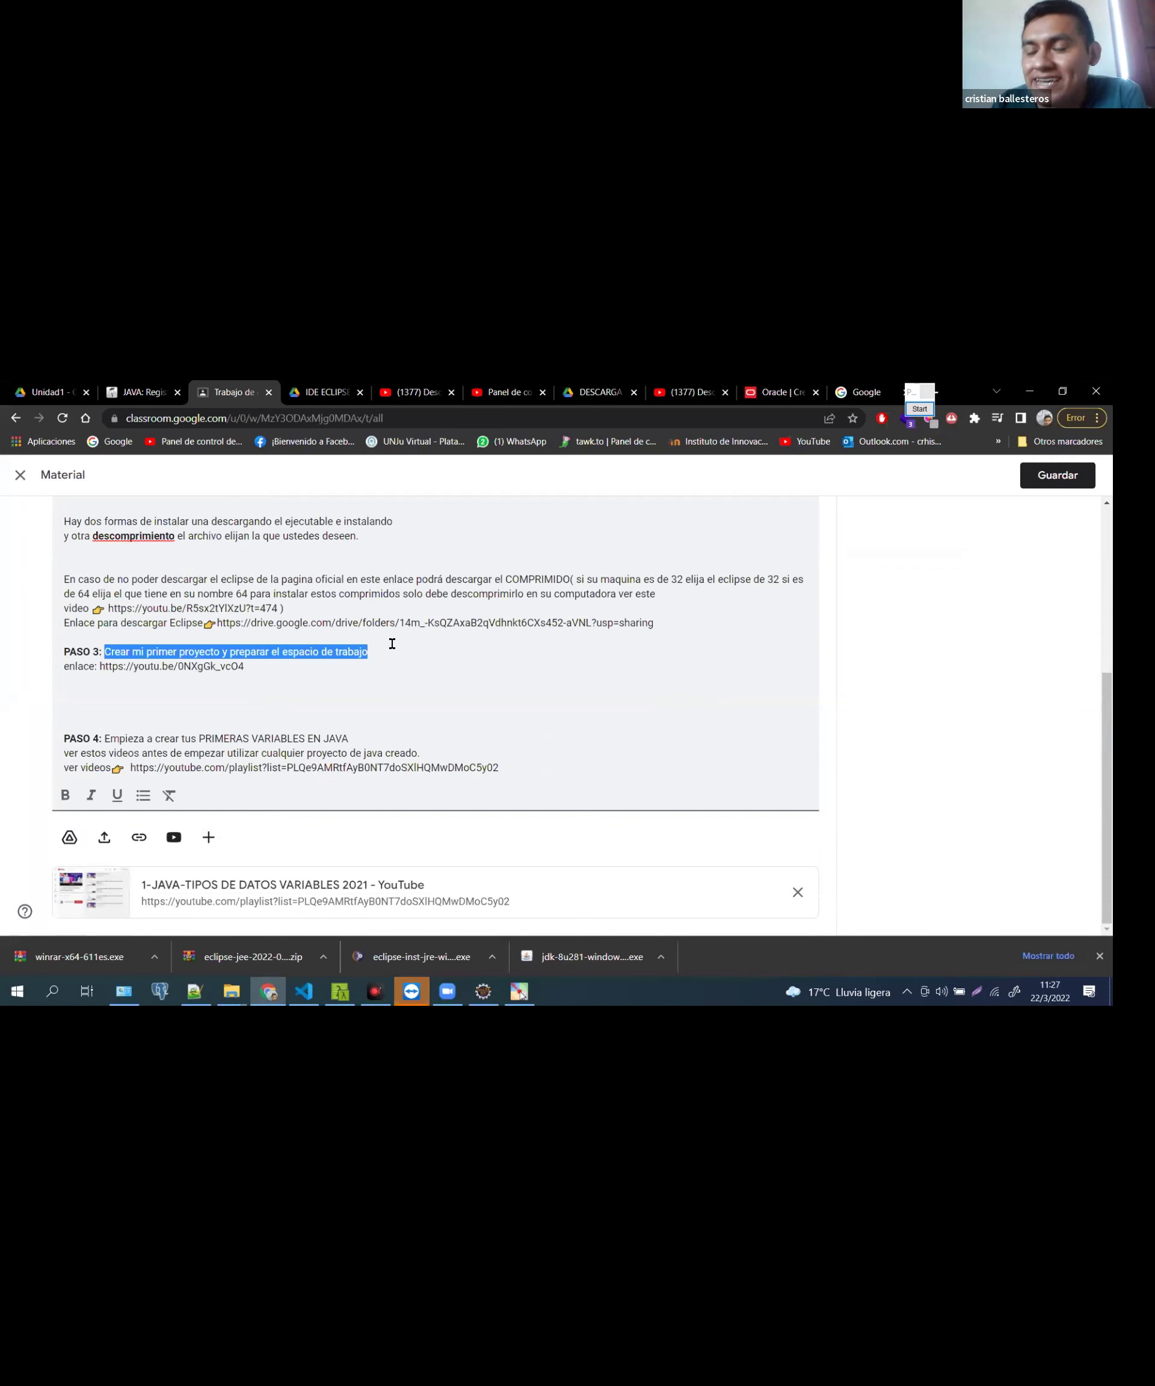
Open the PASO 3 YouTube video link from the material's description
left_click_drag(250, 673, 100, 667)
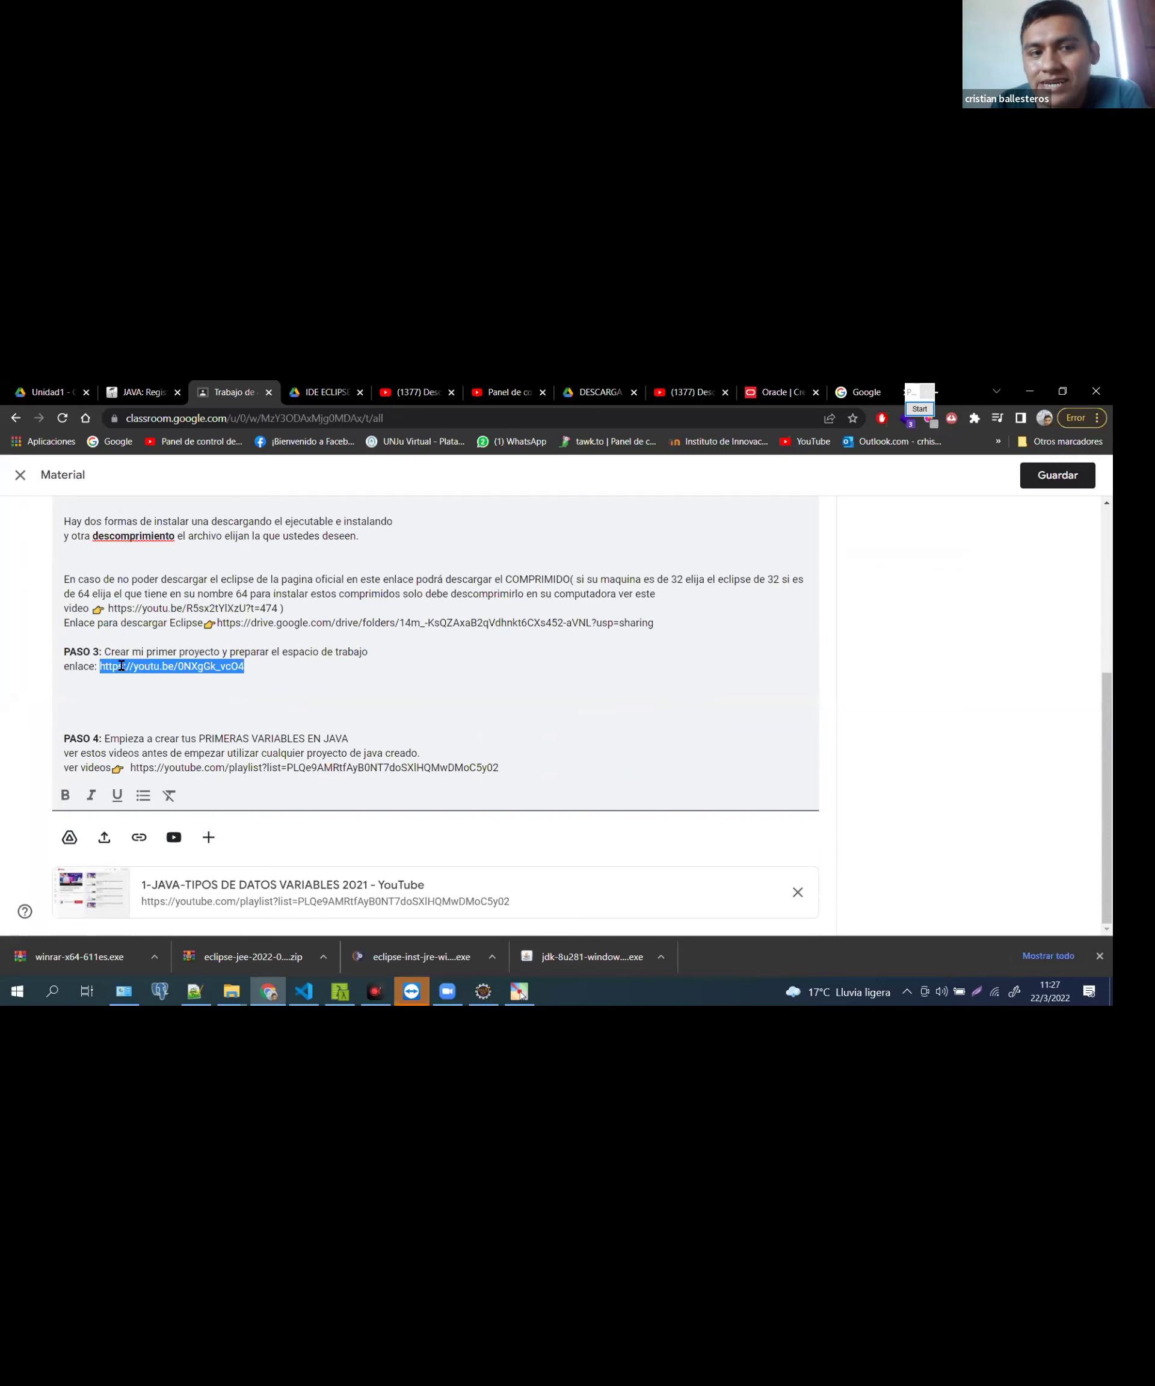
right_click(123, 670)
left_click(222, 792)
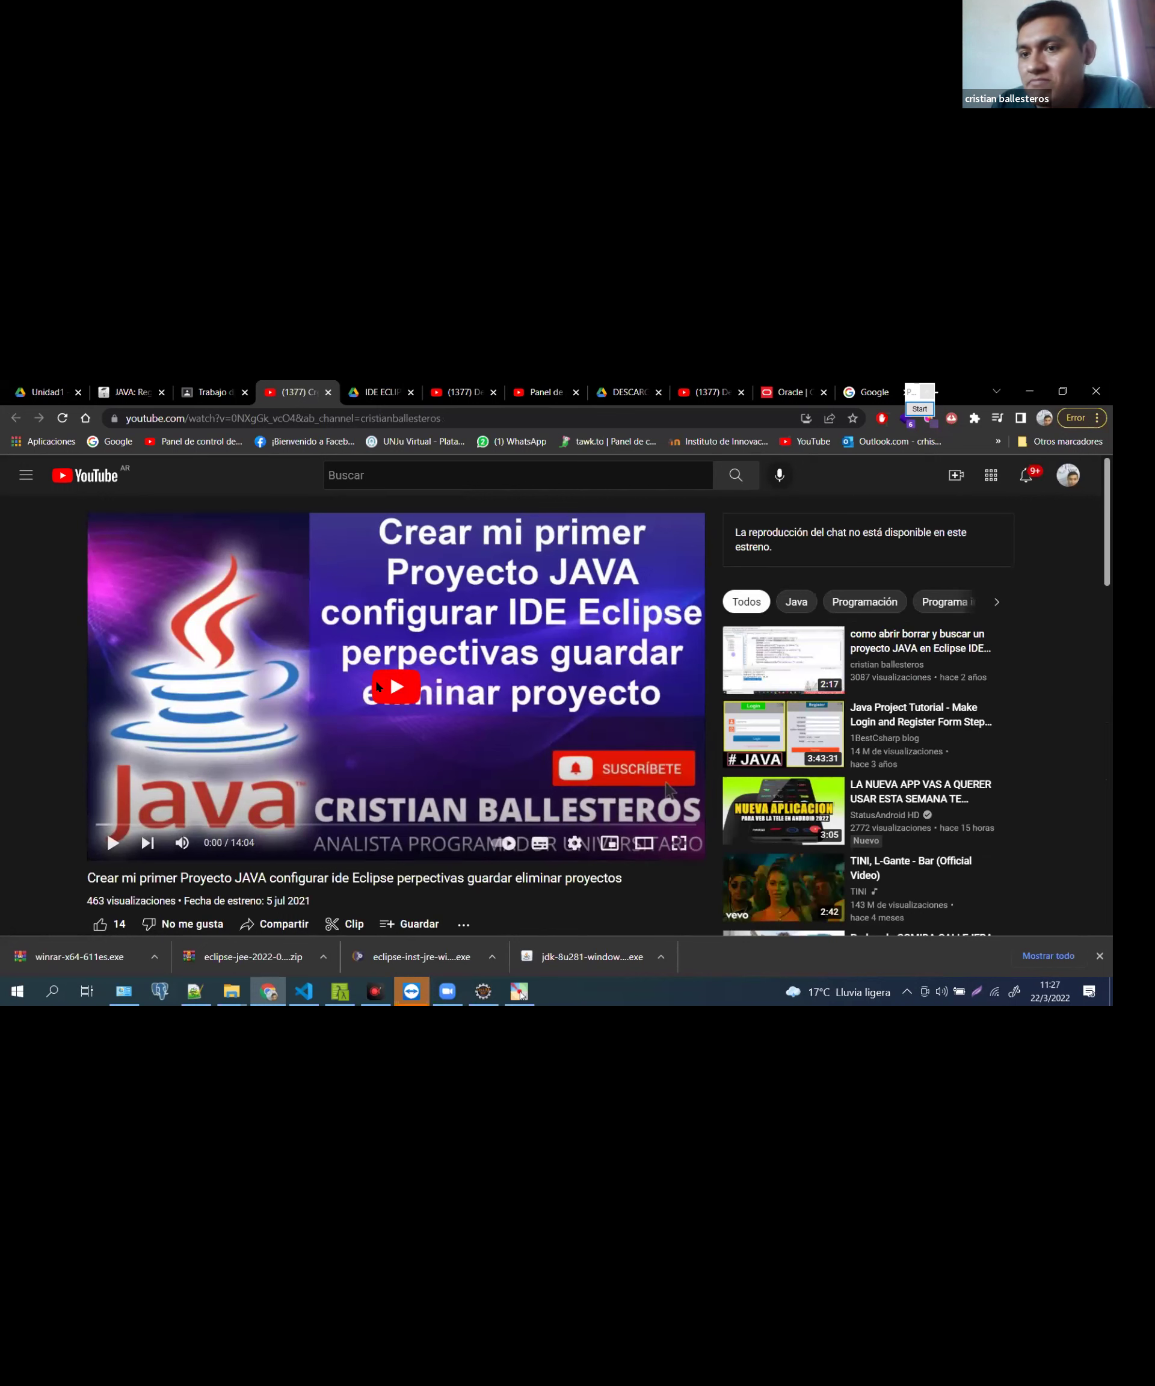
Skim the first-project video by skipping ahead to about 6:02, and return to the Eclipse window
left_click(376, 688)
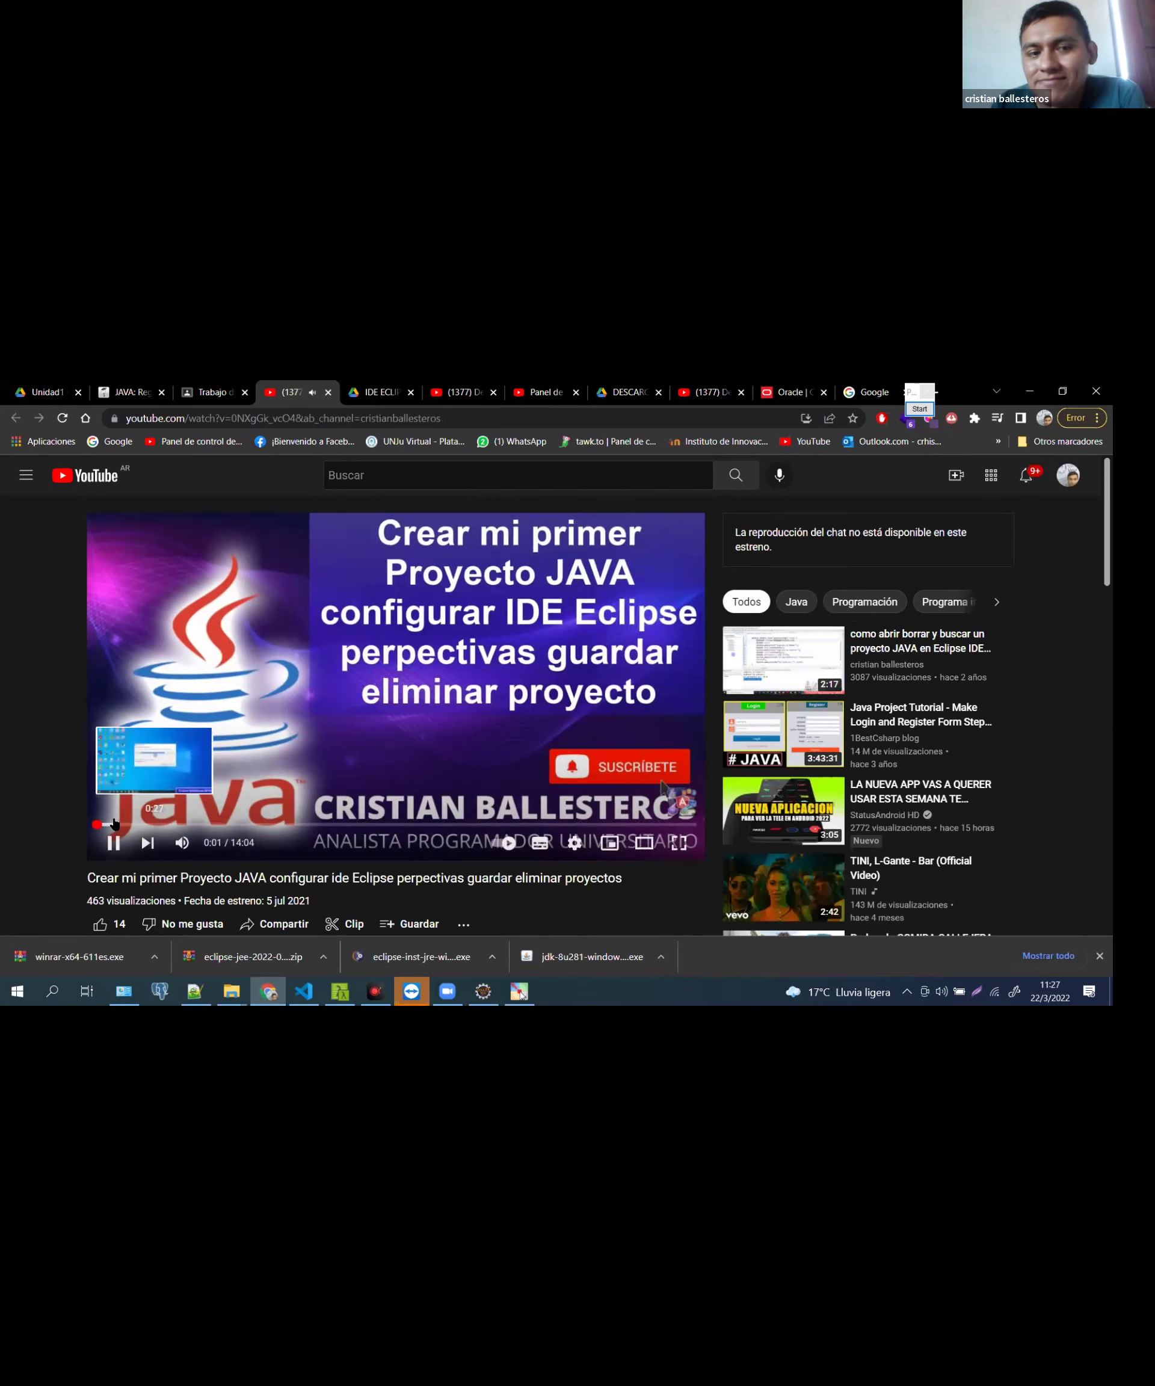
left_click(119, 825)
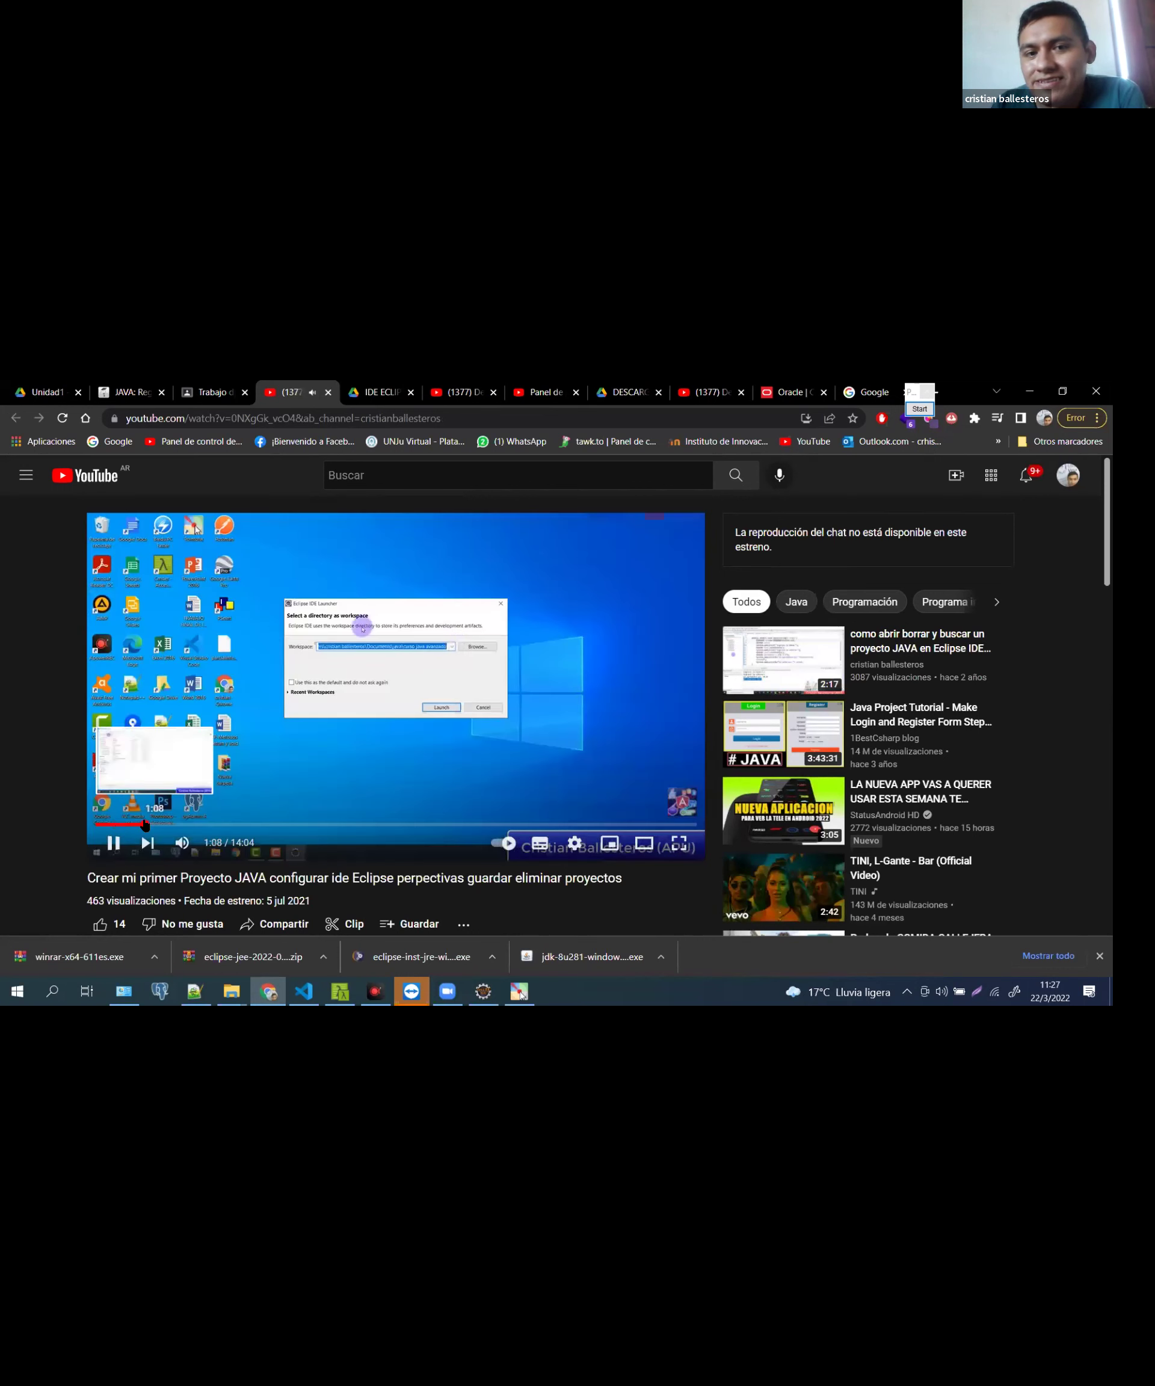
left_click(155, 825)
left_click(172, 825)
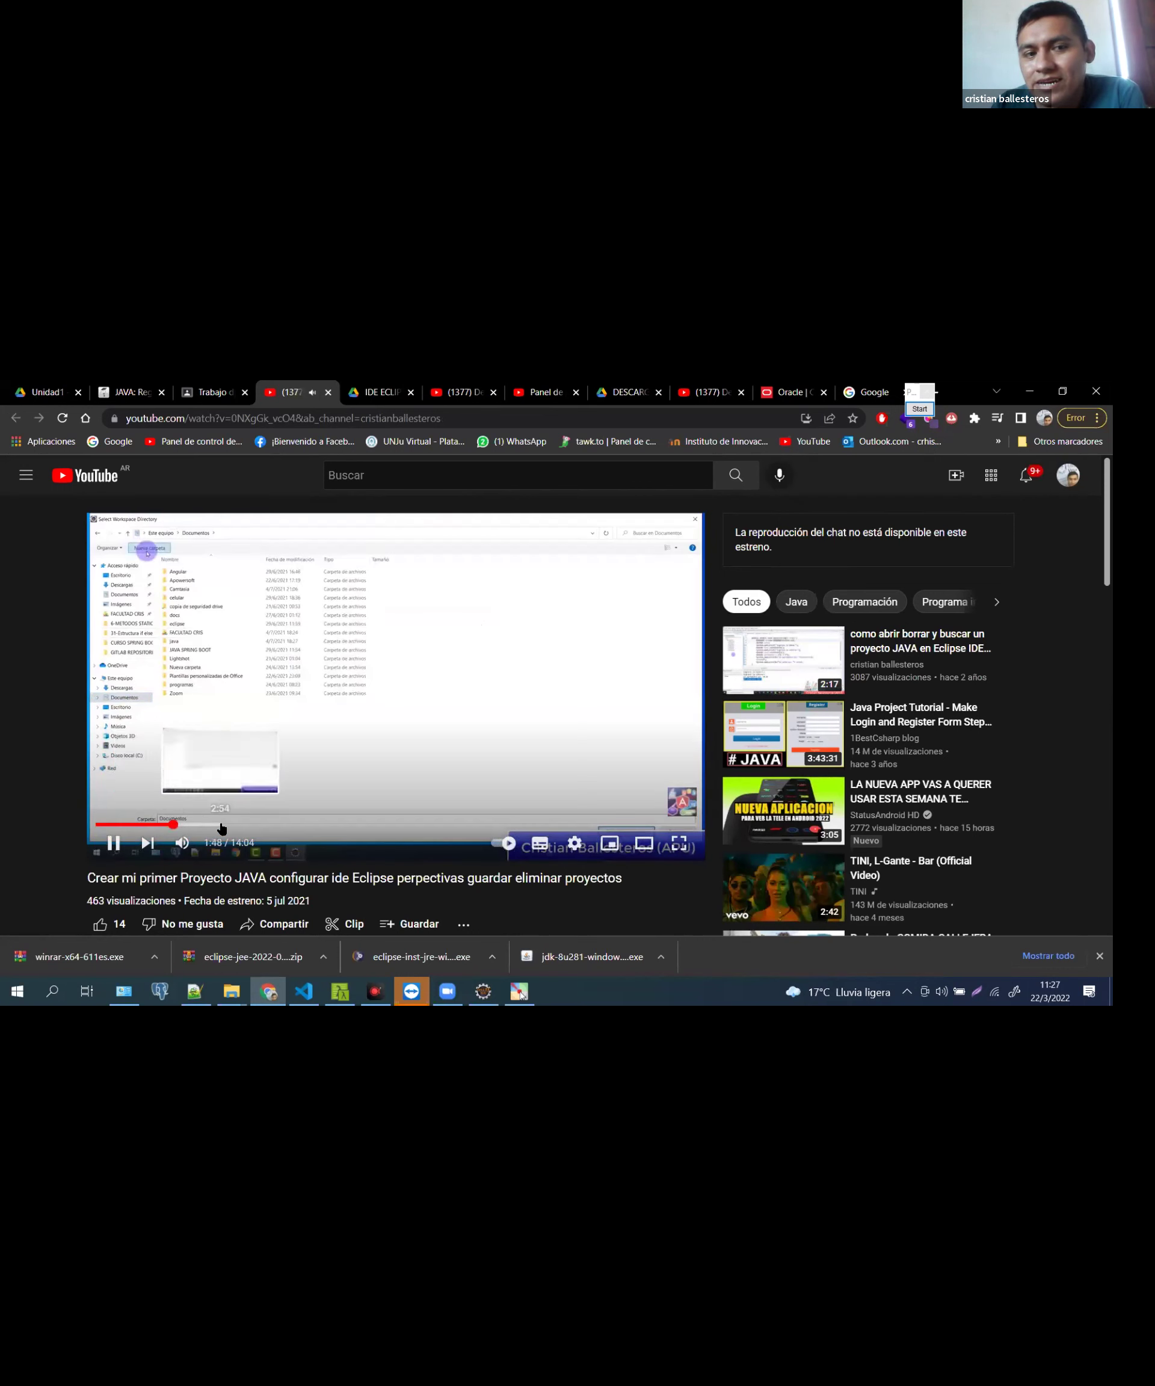
left_click(222, 825)
left_click(243, 825)
left_click(270, 825)
left_click(352, 825)
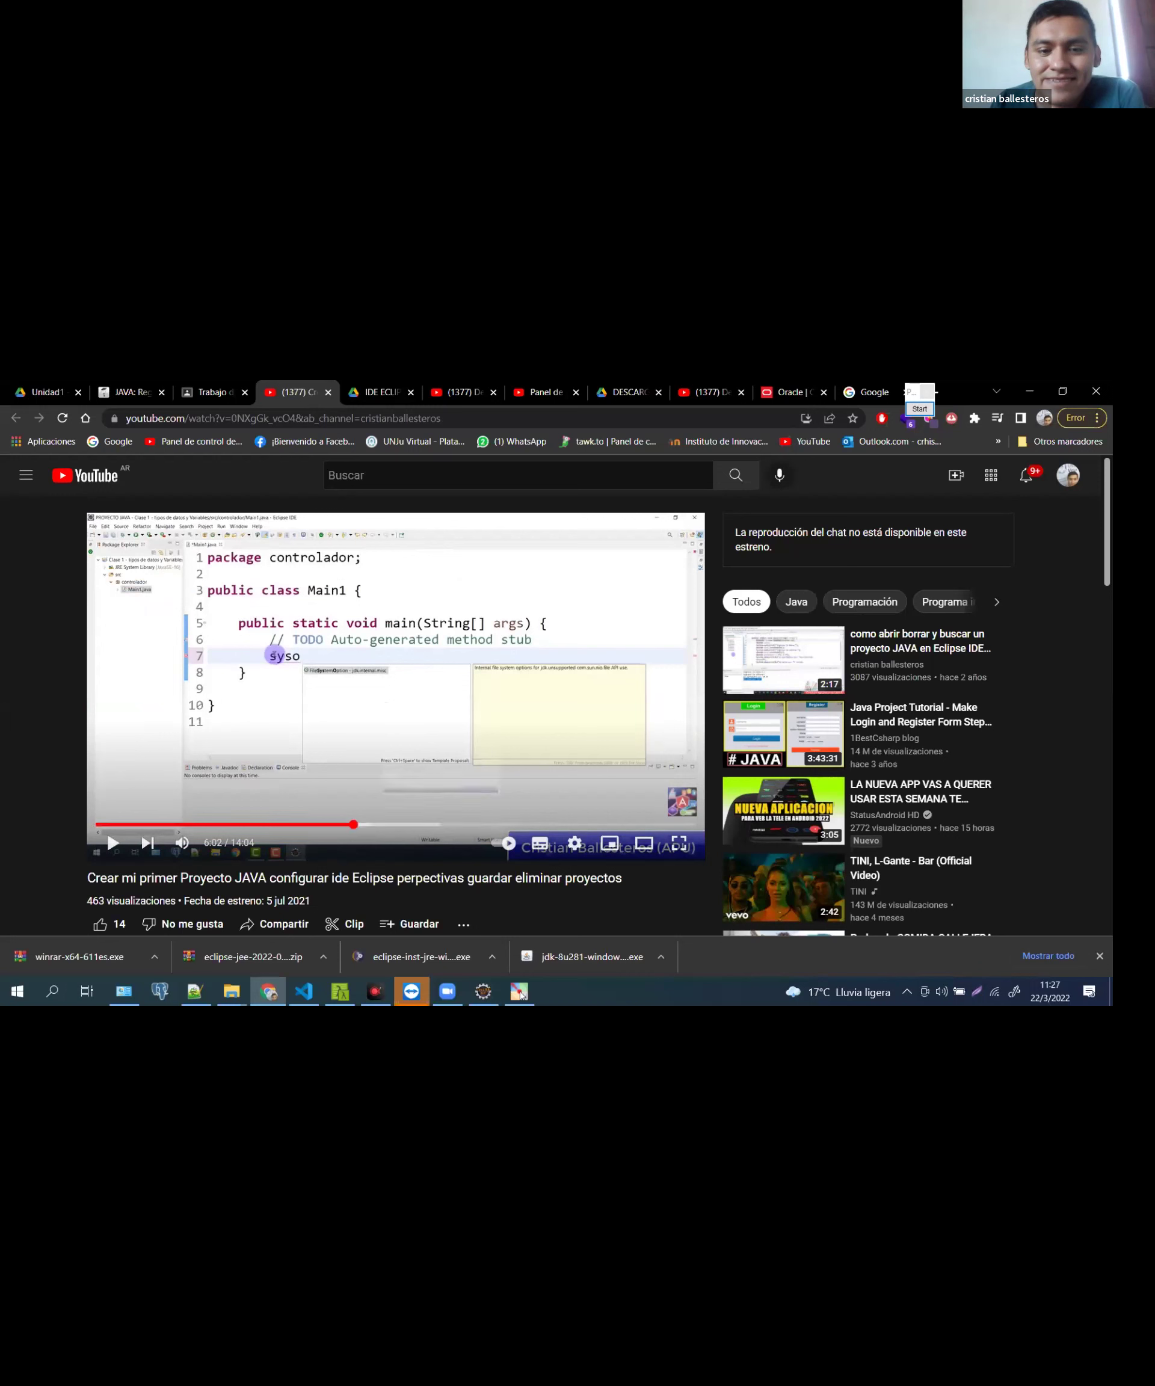
left_click(492, 992)
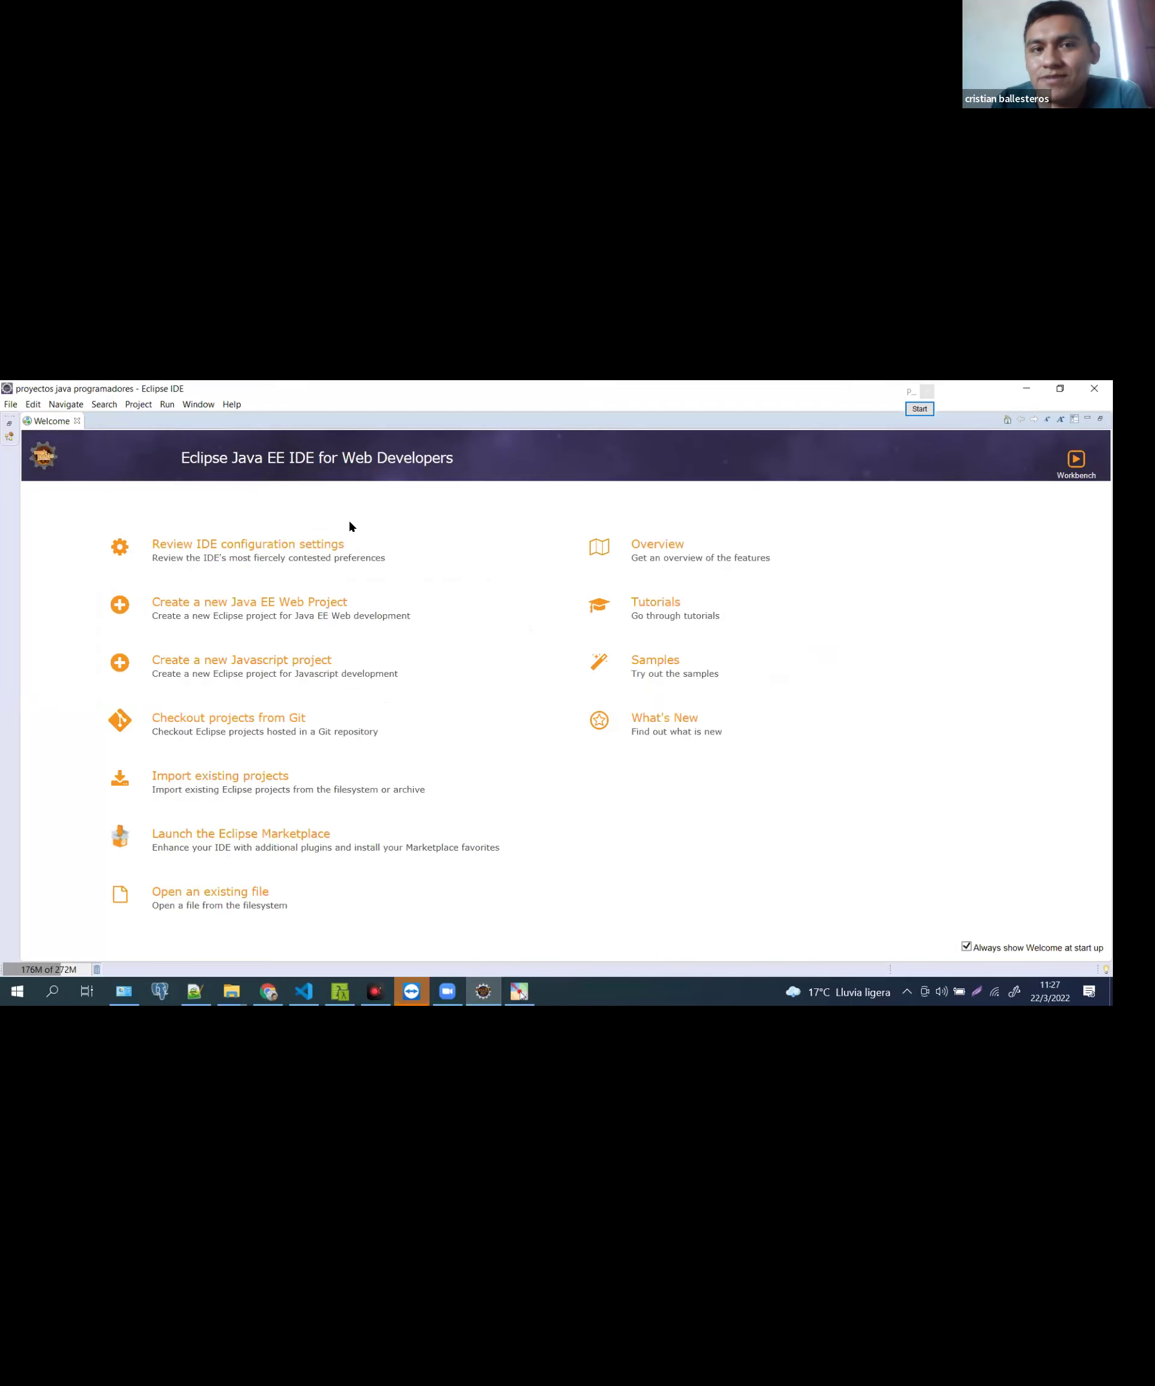
Close the Welcome page and narrow the Project Explorer to widen the editor area
left_click(76, 421)
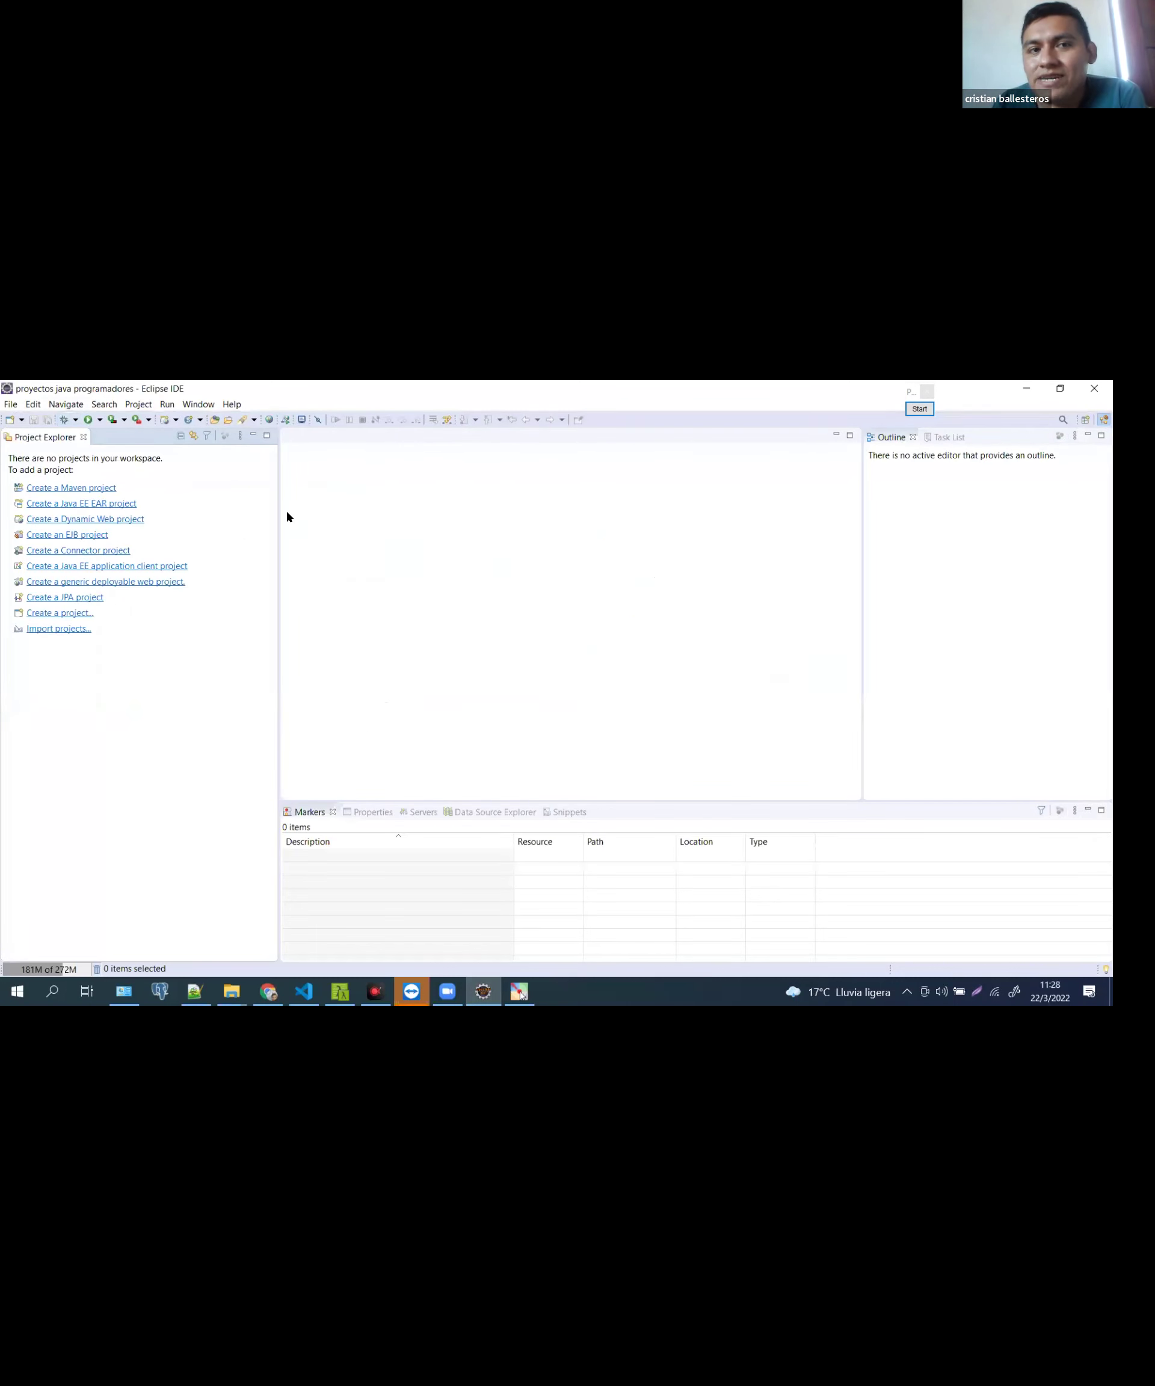
left_click_drag(278, 504, 243, 509)
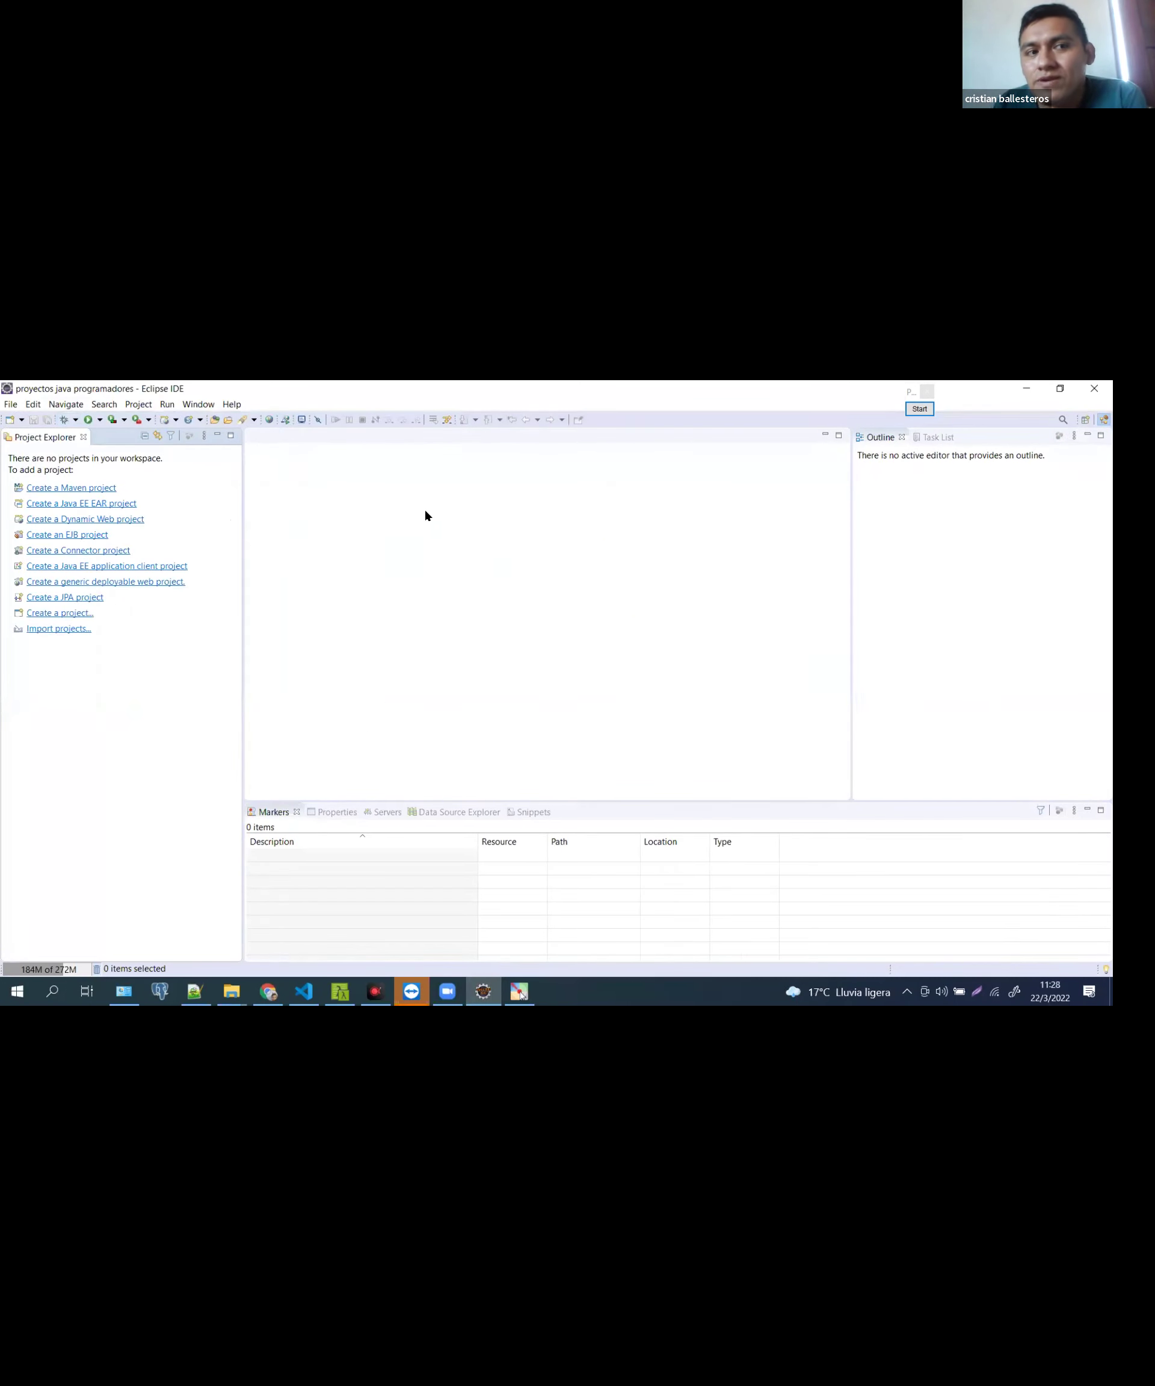
Circle the whole workbench in red with the screen annotation pen, and clear the marks
left_click(919, 409)
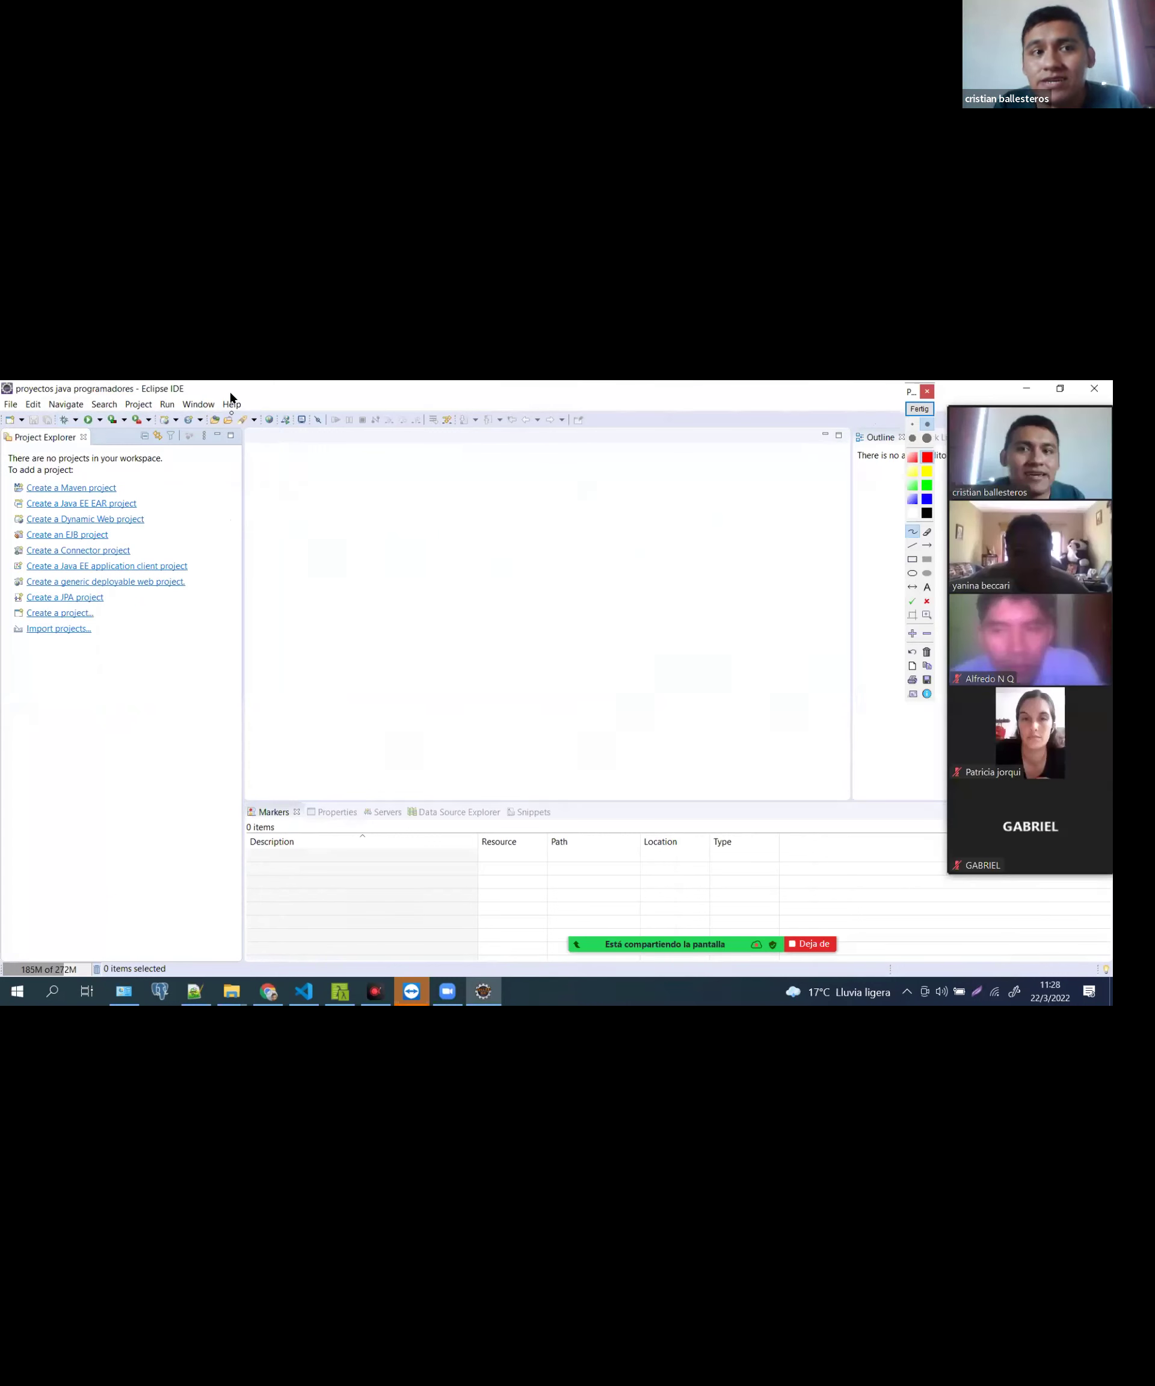
mouse_move(246, 382)
left_mouse_down()
mouse_move(6, 384)
mouse_move(2, 576)
left_mouse_up()
mouse_move(2, 811)
left_mouse_down()
mouse_move(251, 882)
mouse_move(786, 384)
mouse_move(306, 739)
mouse_move(852, 649)
left_mouse_up()
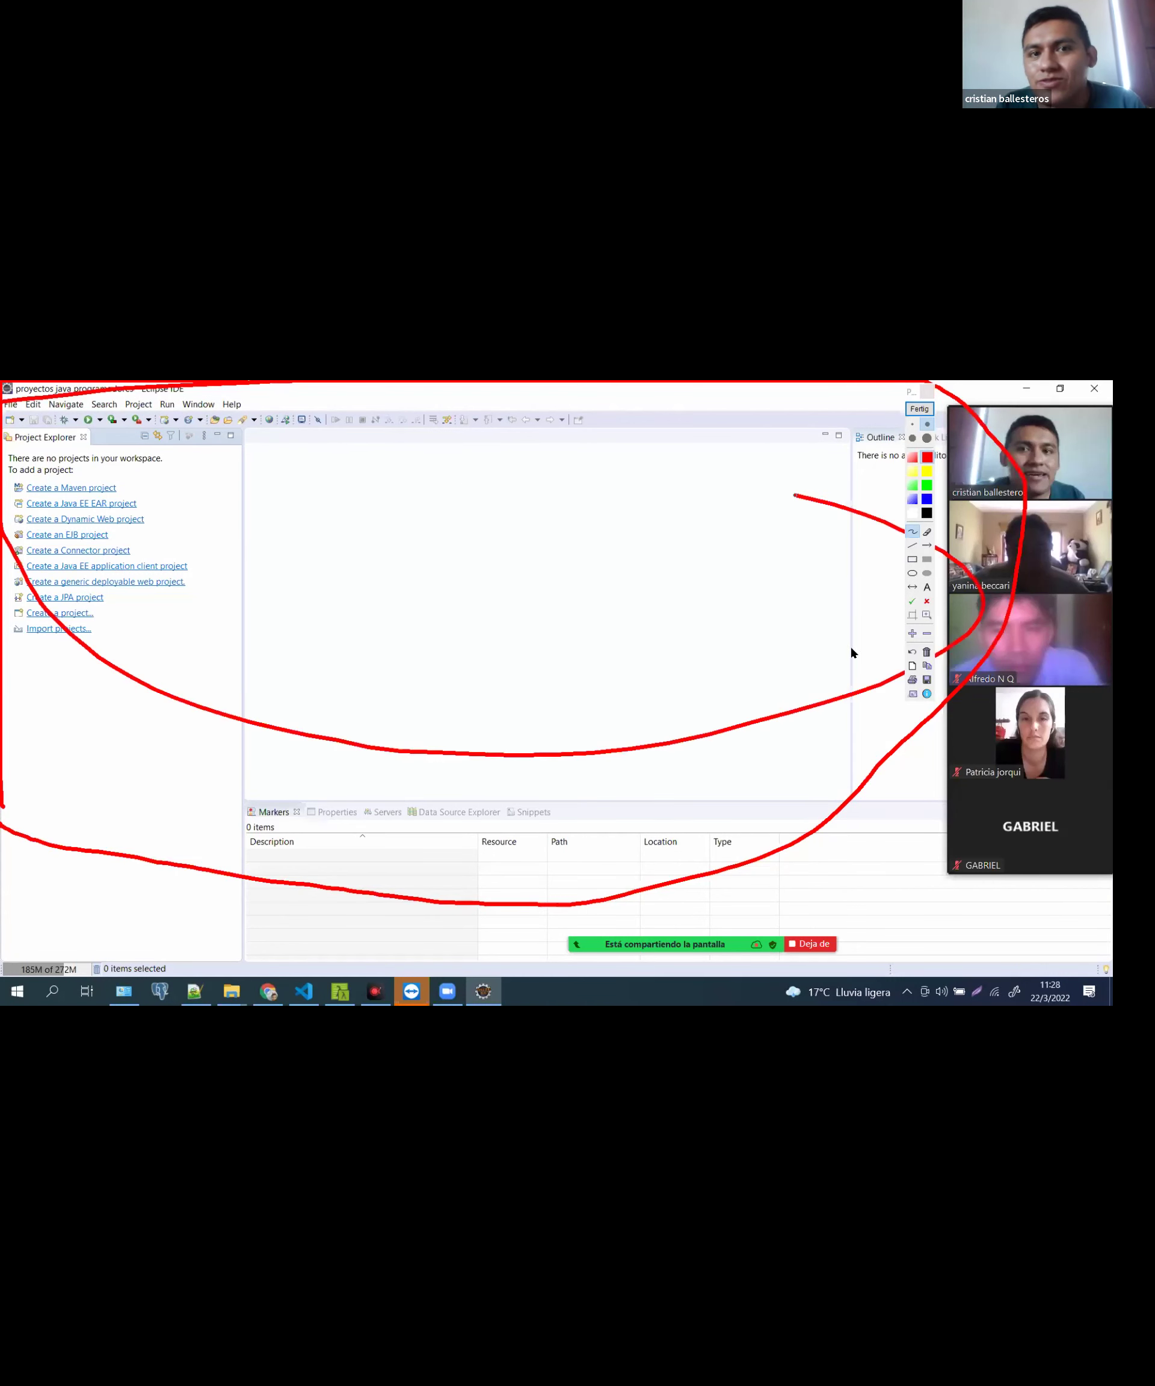
left_click(911, 411)
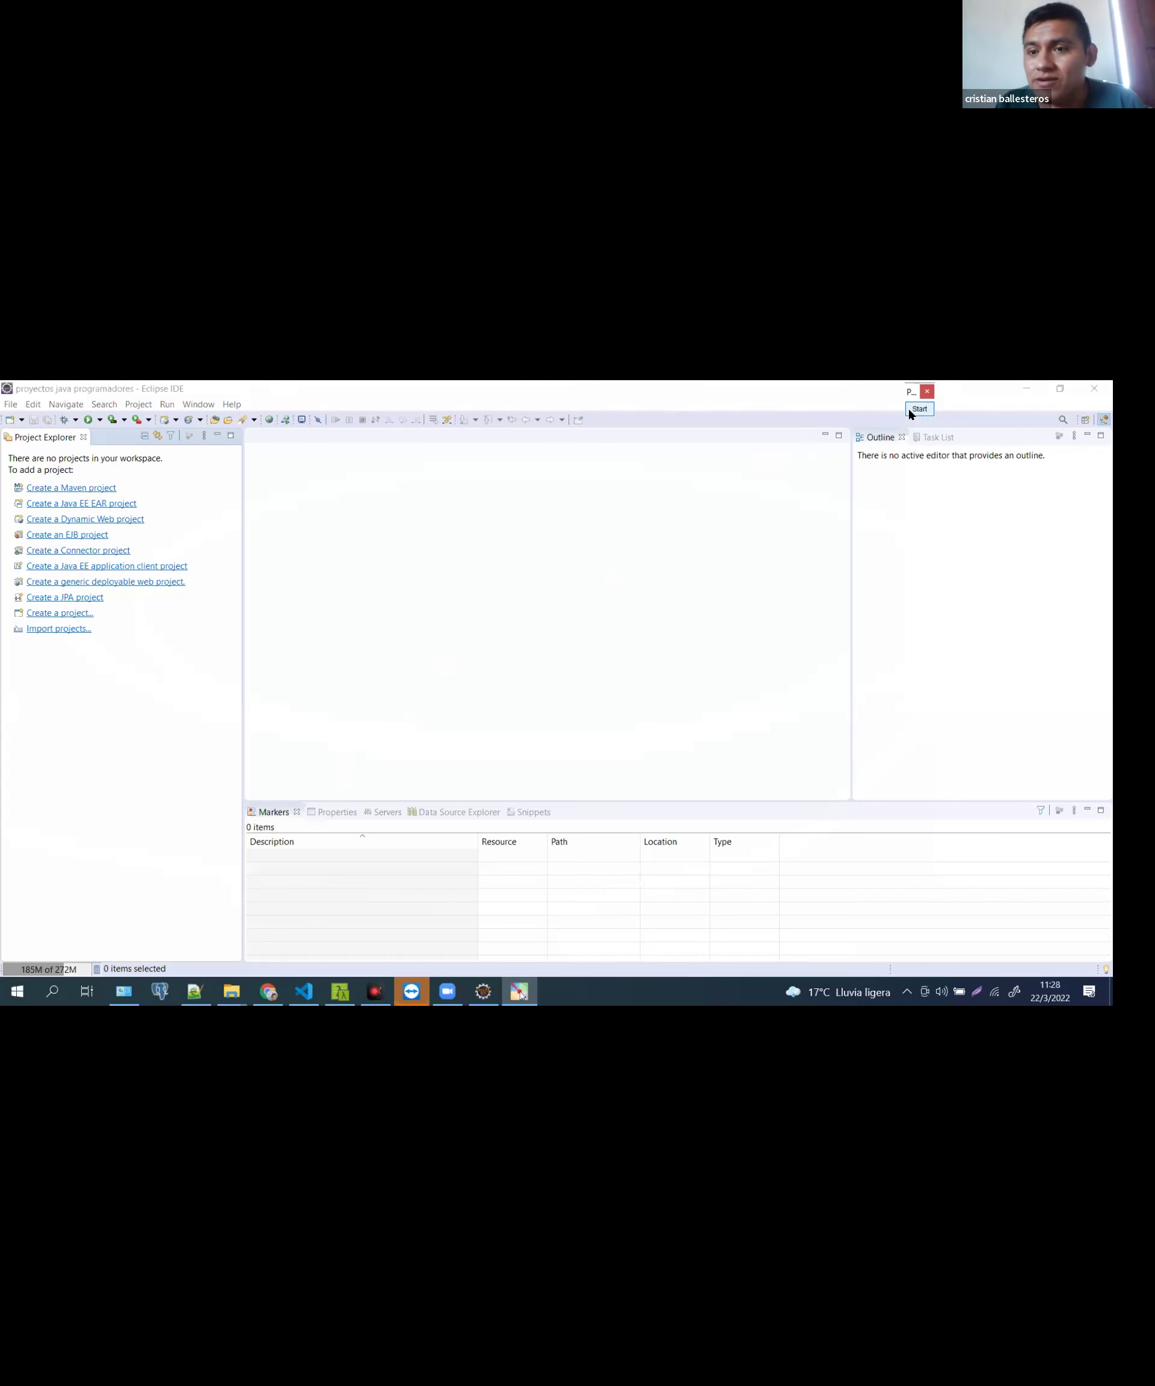
Handwrite JAVA and MAVEN with arrows in red over the editor area, and circle the "Create a Maven project" link
left_click(910, 412)
mouse_move(420, 473)
left_mouse_down()
mouse_move(403, 522)
mouse_move(457, 505)
mouse_move(512, 446)
mouse_move(542, 479)
mouse_move(527, 466)
left_mouse_up()
mouse_move(309, 539)
left_mouse_down()
mouse_move(352, 523)
mouse_move(354, 537)
left_mouse_up()
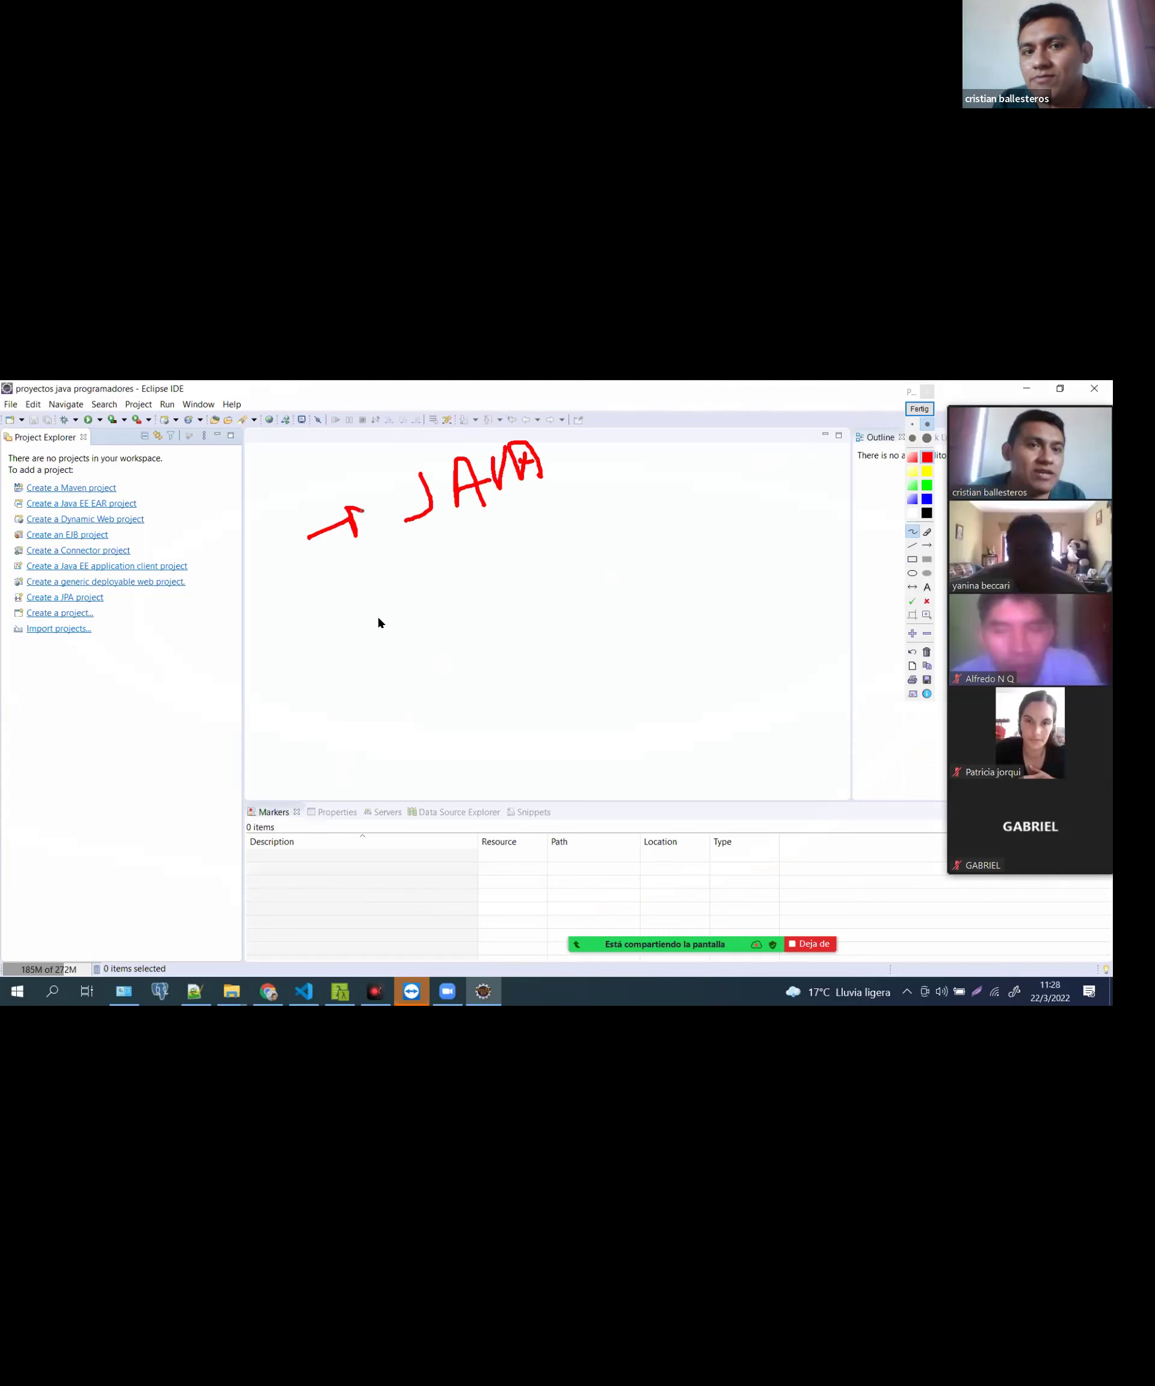
left_click_drag(339, 623, 397, 593)
left_click_drag(376, 590, 384, 630)
mouse_move(117, 460)
left_mouse_down()
mouse_move(139, 487)
mouse_move(137, 465)
left_mouse_up()
mouse_move(449, 557)
left_mouse_down()
mouse_move(540, 552)
mouse_move(564, 513)
mouse_move(576, 532)
mouse_move(616, 525)
left_mouse_up()
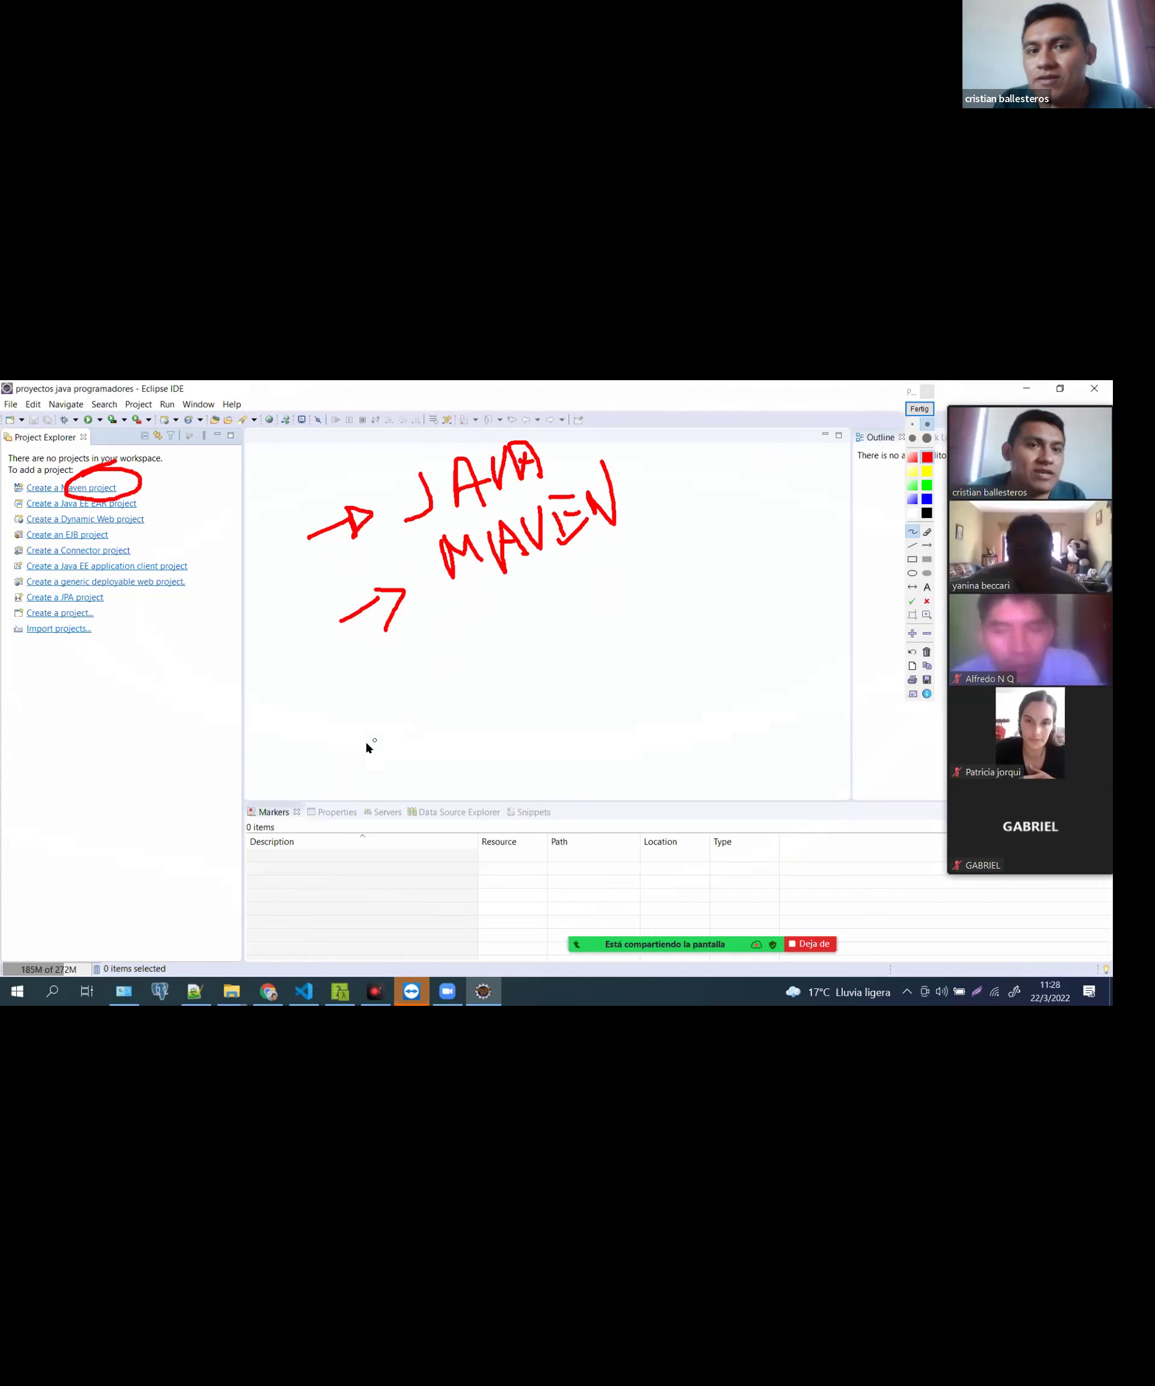
Add a third arrow and handwrite SPRING BOOT in red below MAVEN
left_click_drag(381, 733, 459, 710)
mouse_move(530, 622)
left_mouse_down()
mouse_move(499, 675)
mouse_move(570, 651)
left_mouse_up()
mouse_move(542, 629)
left_mouse_down()
mouse_move(610, 622)
mouse_move(655, 601)
mouse_move(718, 542)
mouse_move(780, 545)
mouse_move(752, 555)
left_mouse_up()
mouse_move(629, 655)
left_mouse_down()
mouse_move(660, 684)
mouse_move(777, 582)
left_mouse_up()
left_click_drag(772, 583, 793, 628)
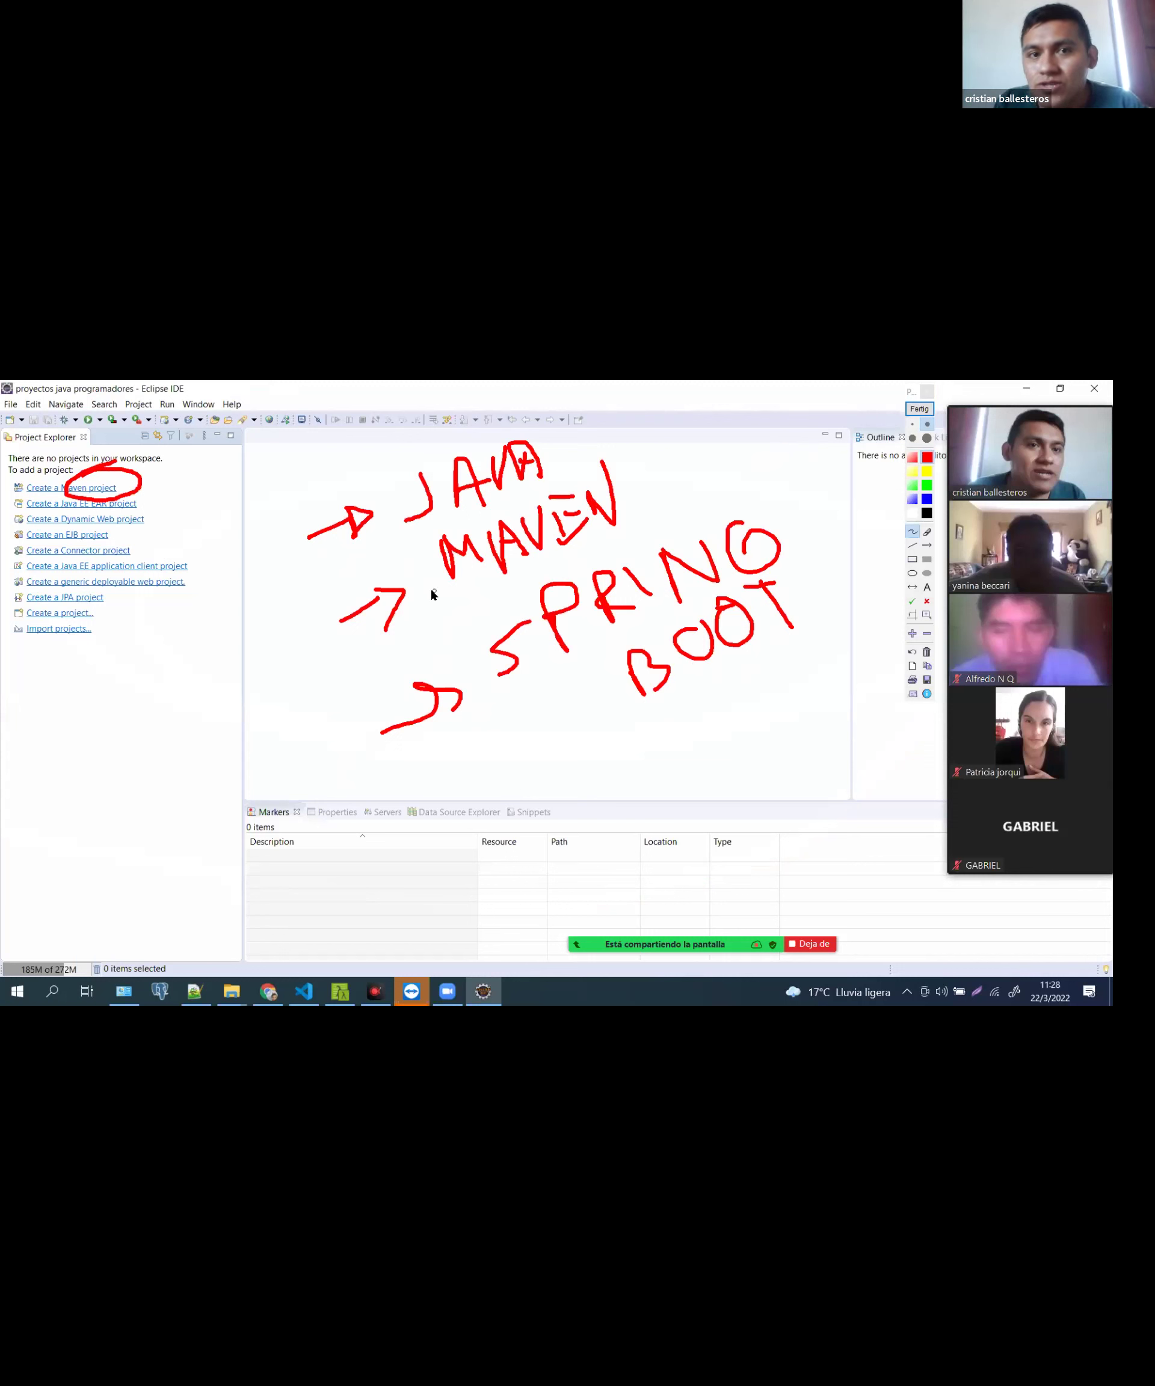
Draw red boxes around JAVA and SPRING BOOT, and clear all the annotations
mouse_move(388, 549)
left_mouse_down()
mouse_move(372, 507)
mouse_move(616, 419)
mouse_move(401, 542)
left_mouse_up()
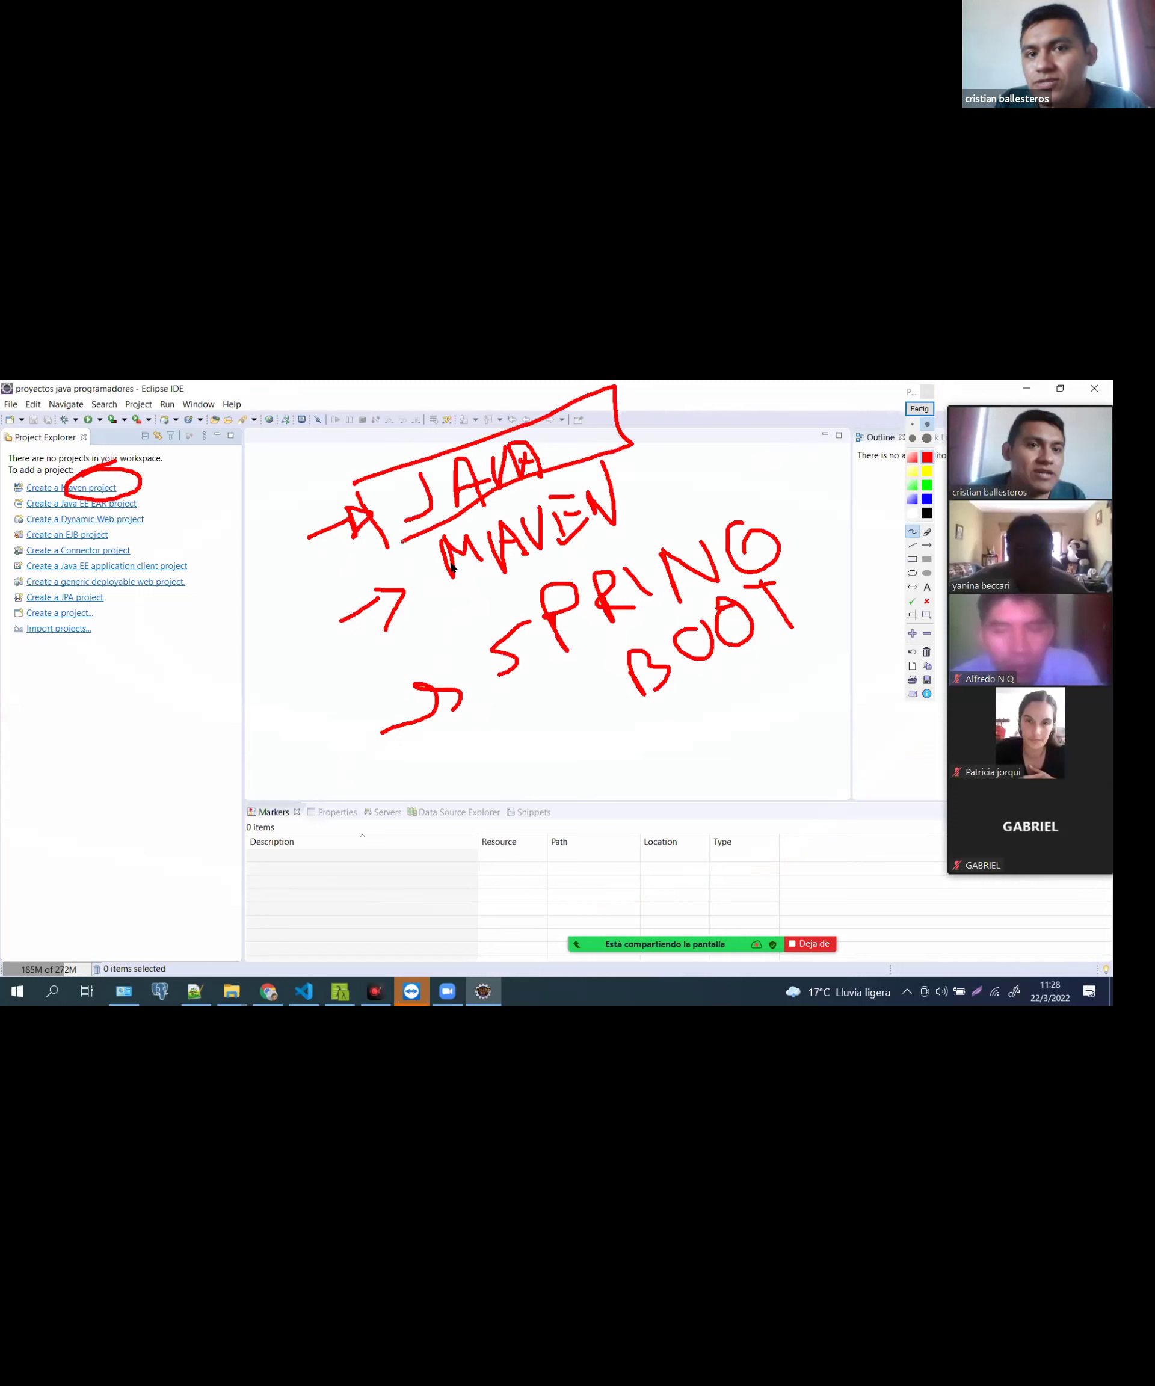
left_click_drag(477, 660, 508, 734)
mouse_move(439, 604)
left_mouse_down()
mouse_move(815, 464)
mouse_move(558, 733)
mouse_move(519, 750)
mouse_move(438, 603)
left_mouse_up()
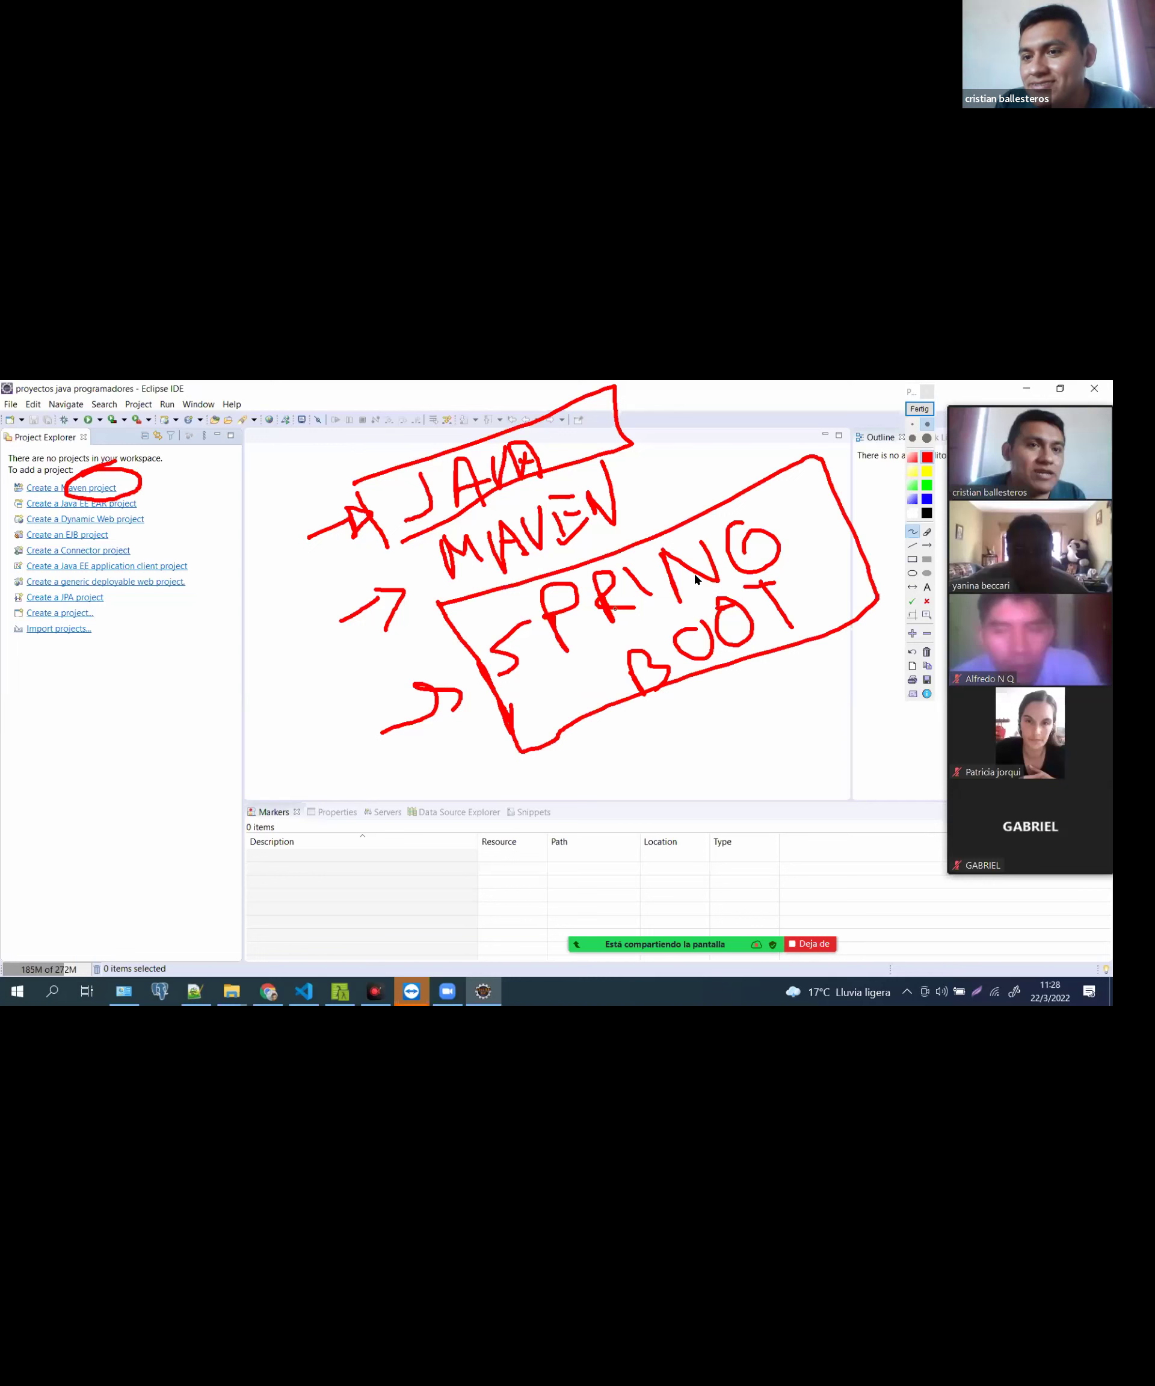
left_click(919, 409)
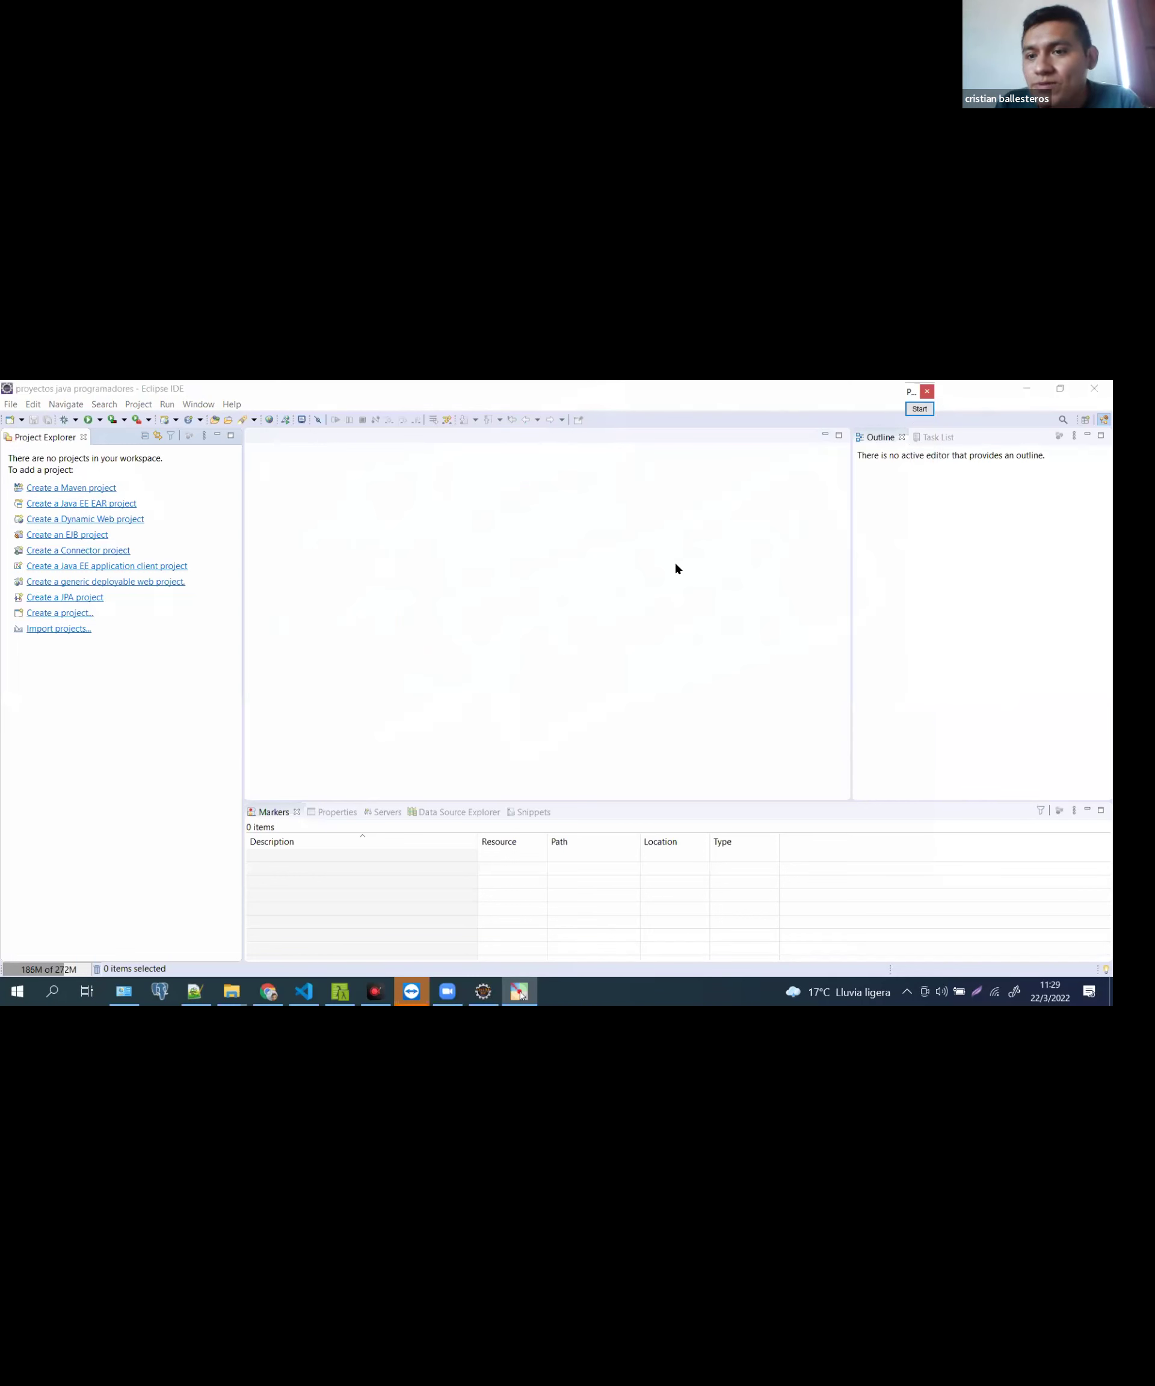
Narrow the Project Explorer a little more and open the Java perspective
left_click_drag(241, 481, 222, 478)
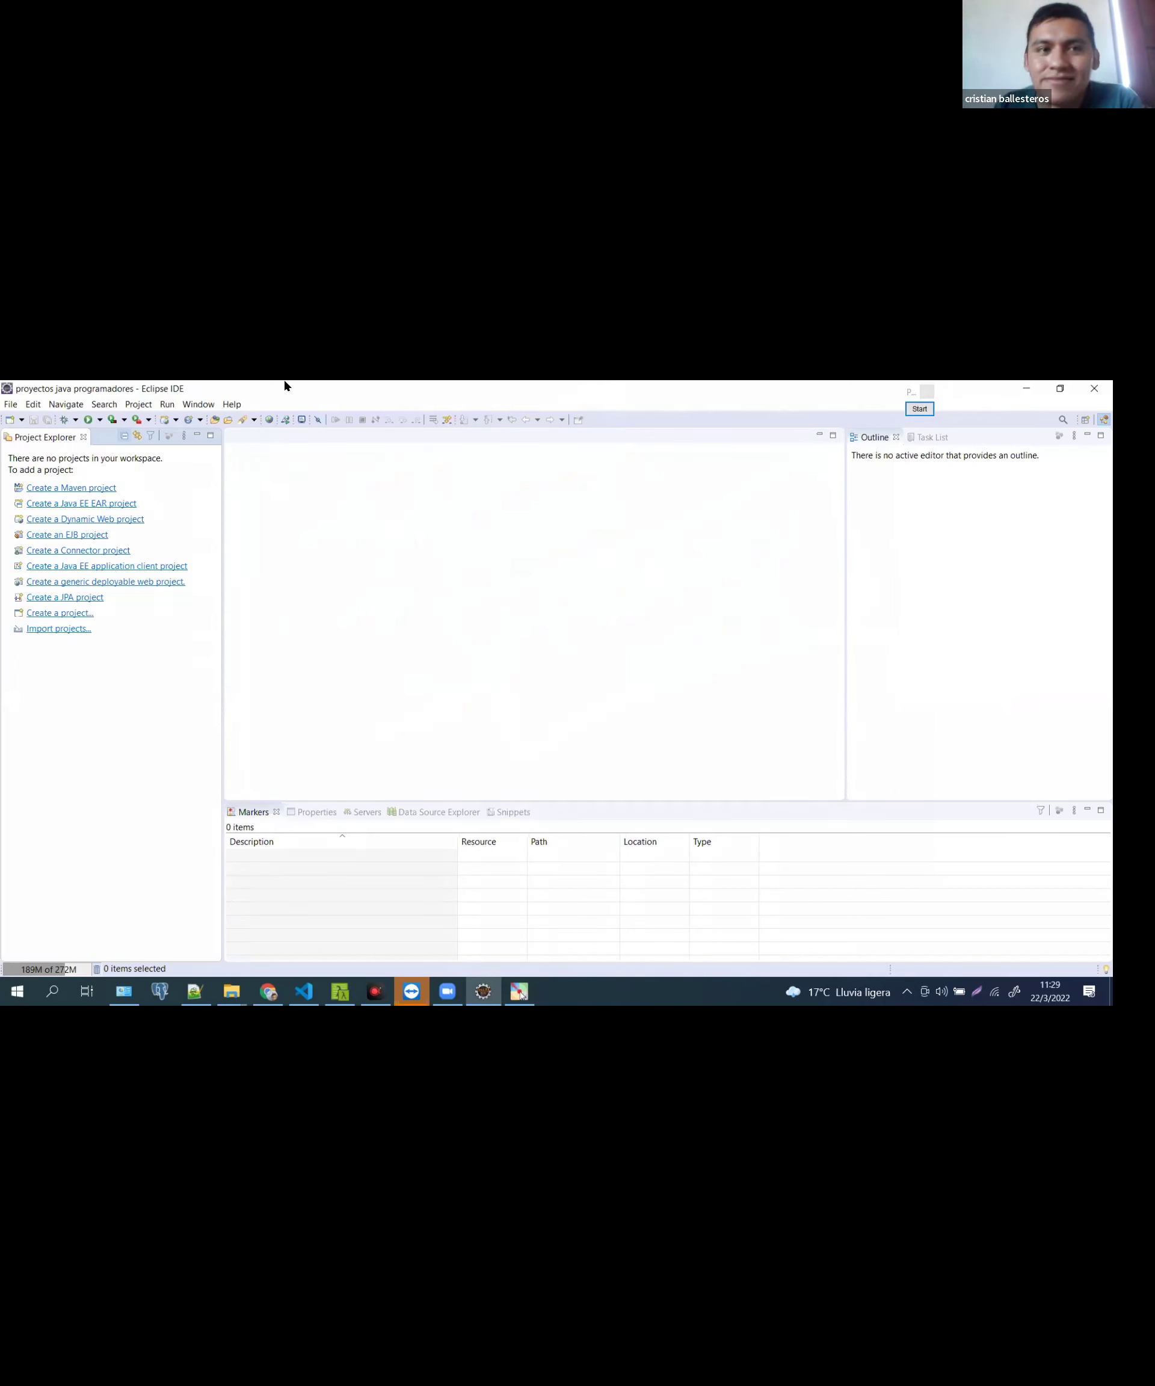
left_click(214, 405)
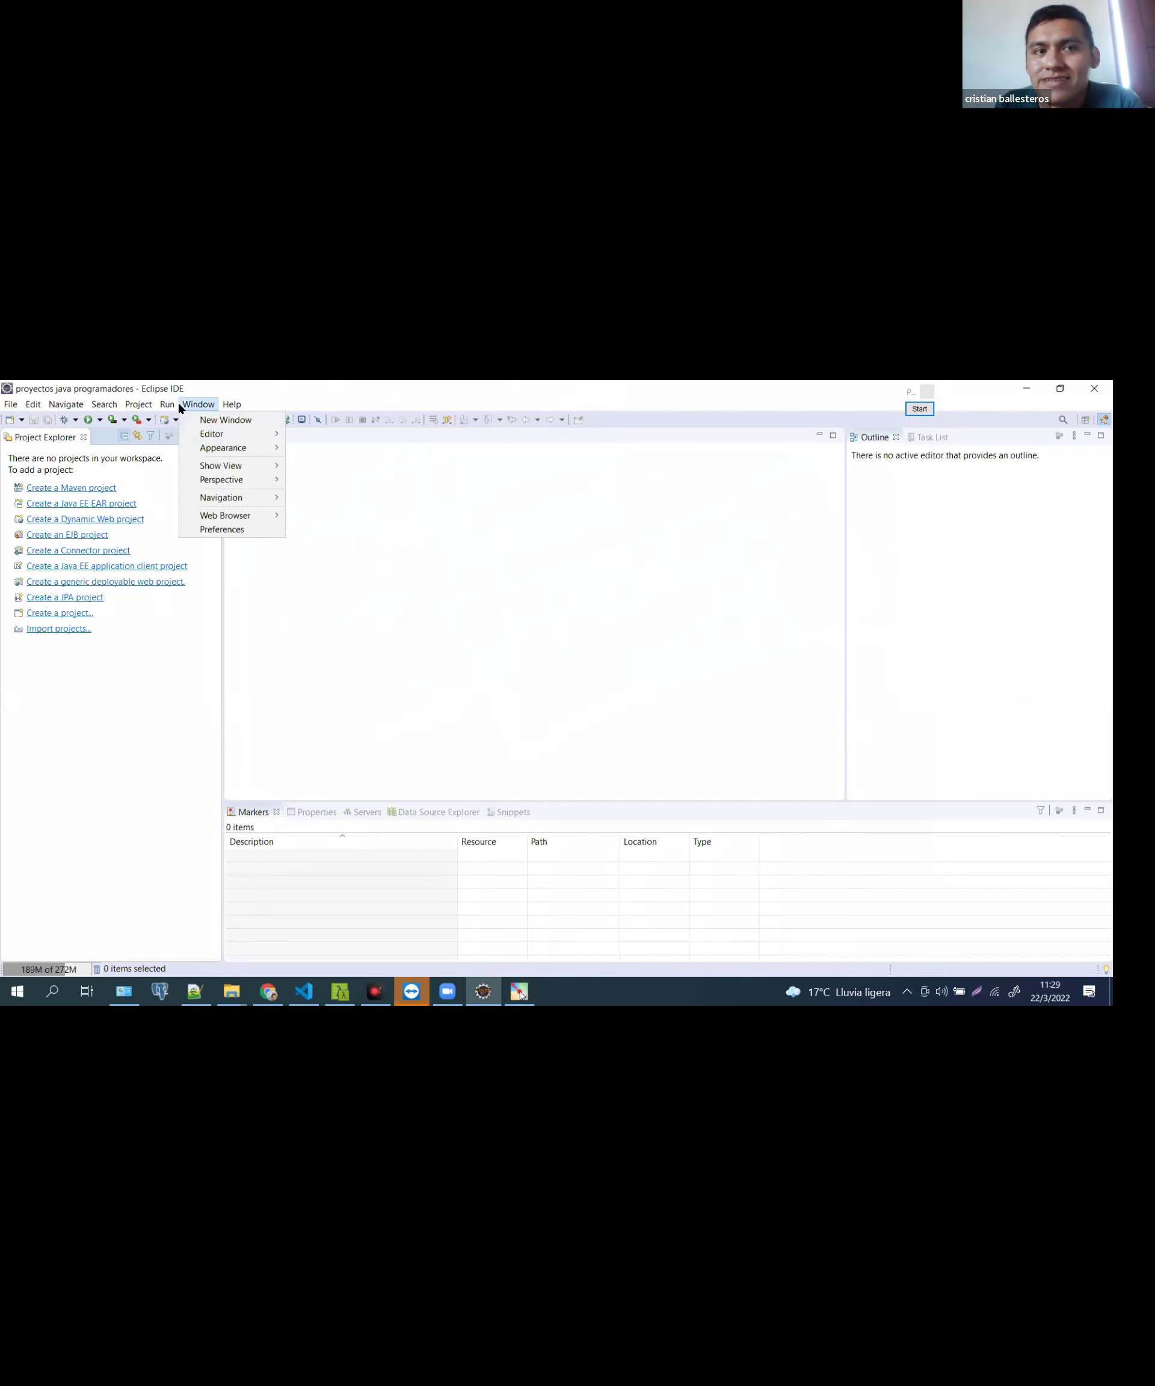
mouse_move(227, 480)
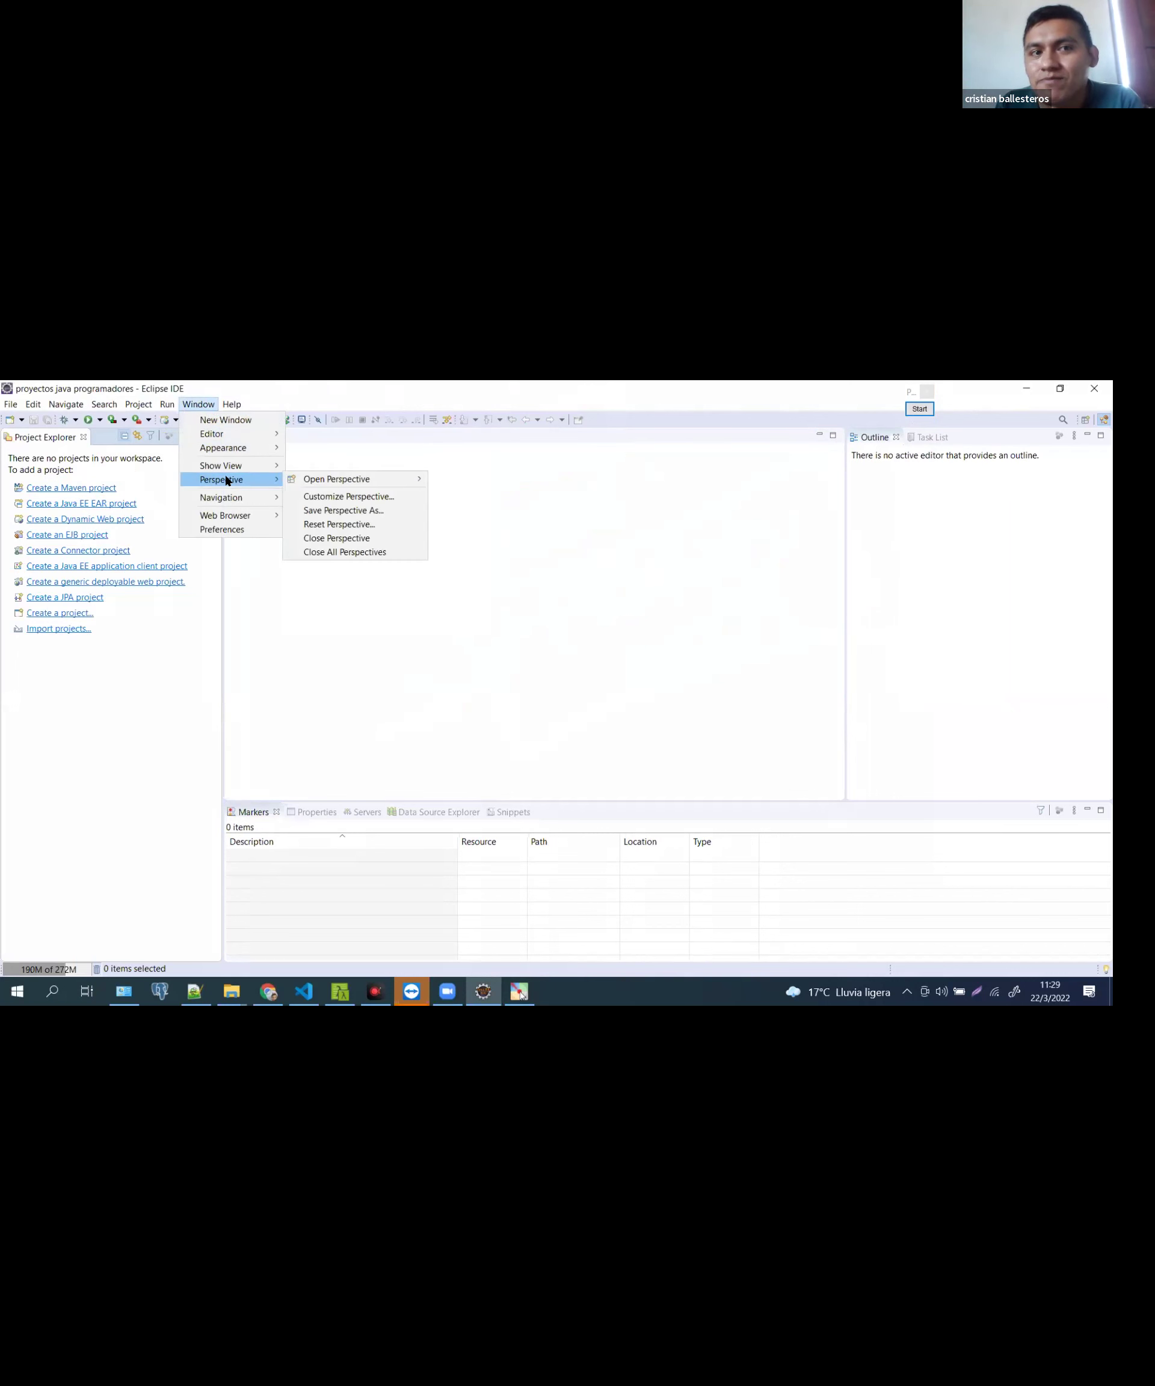
mouse_move(351, 484)
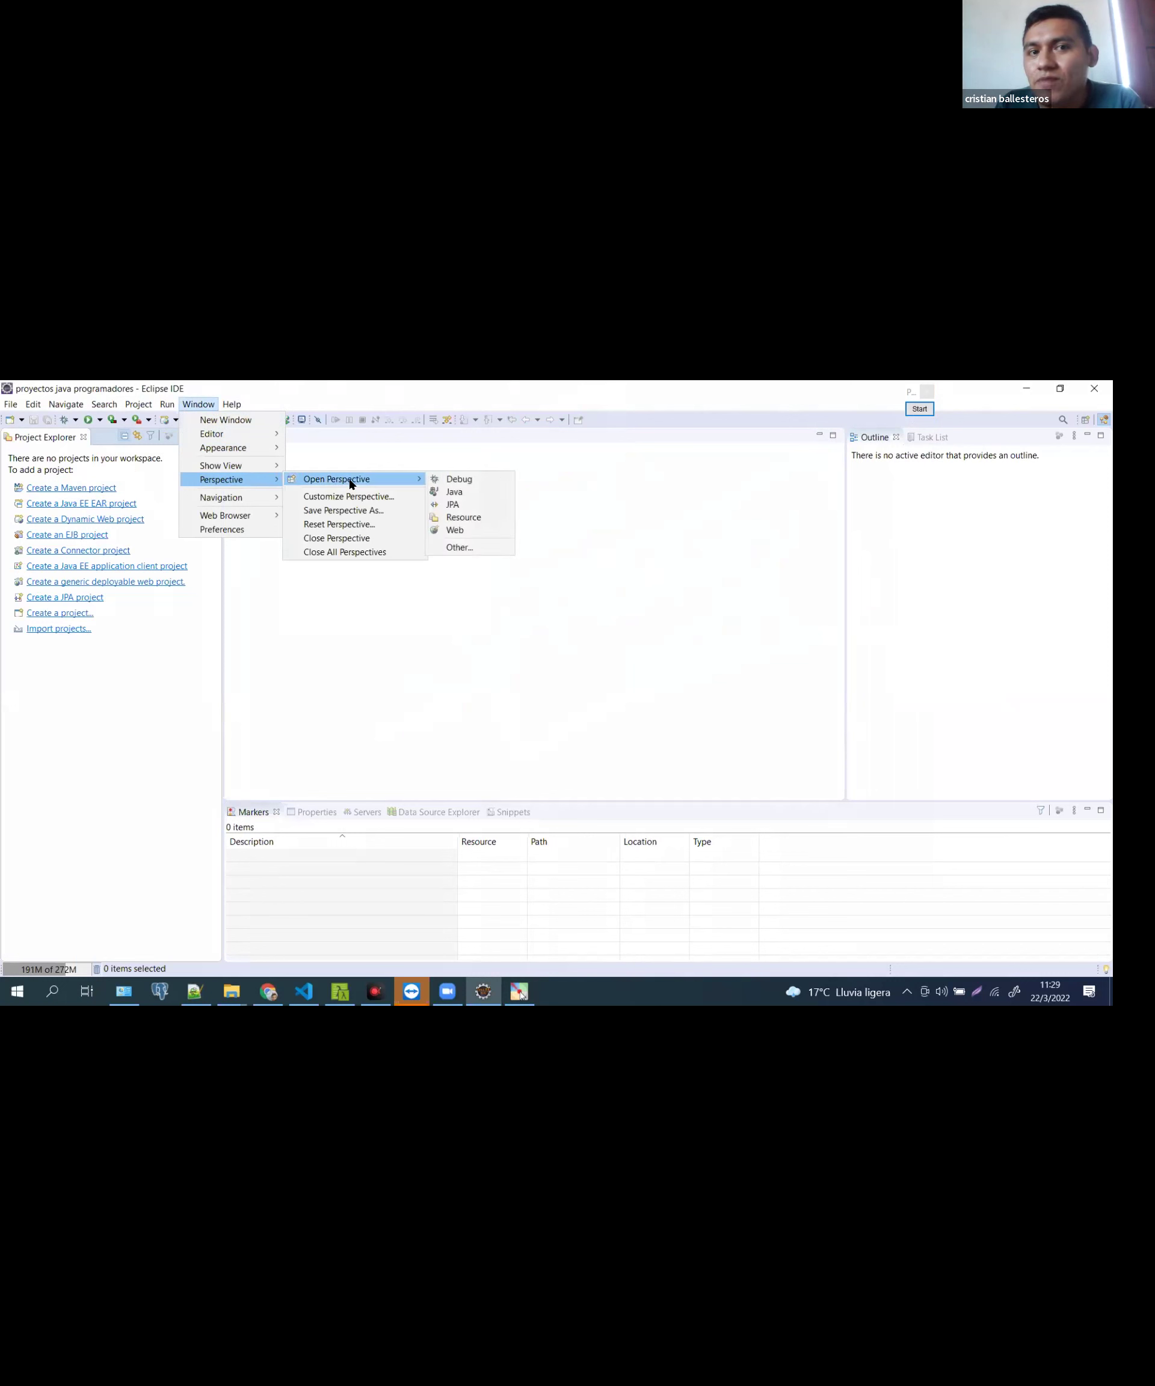
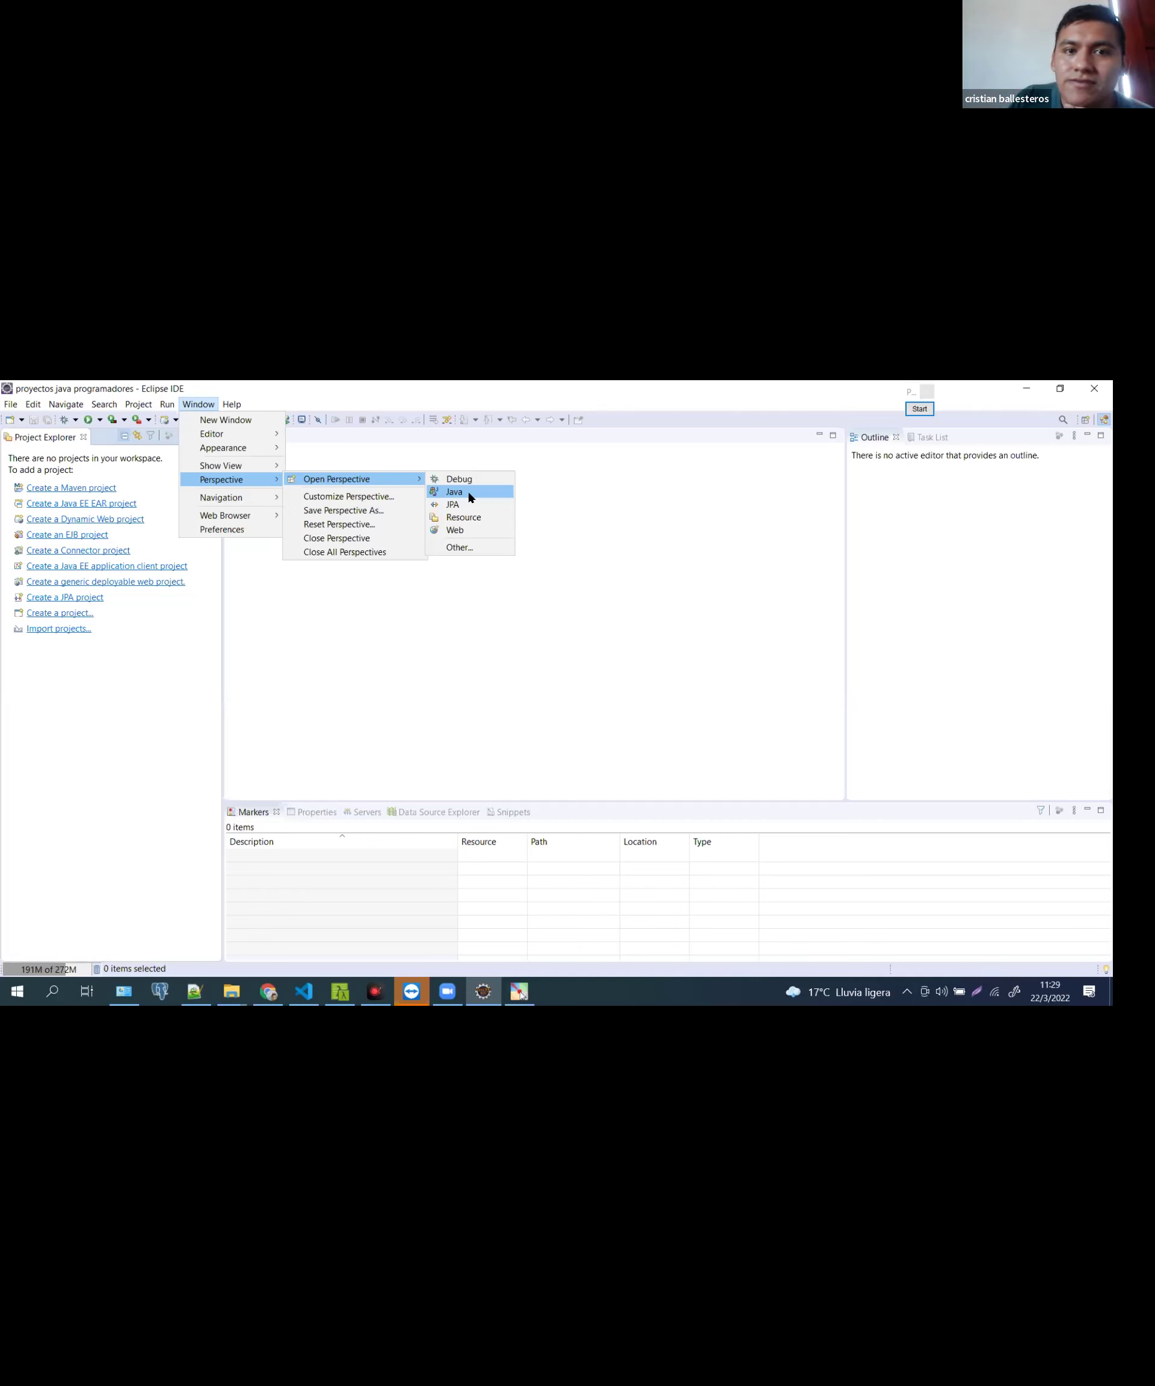
left_click(470, 496)
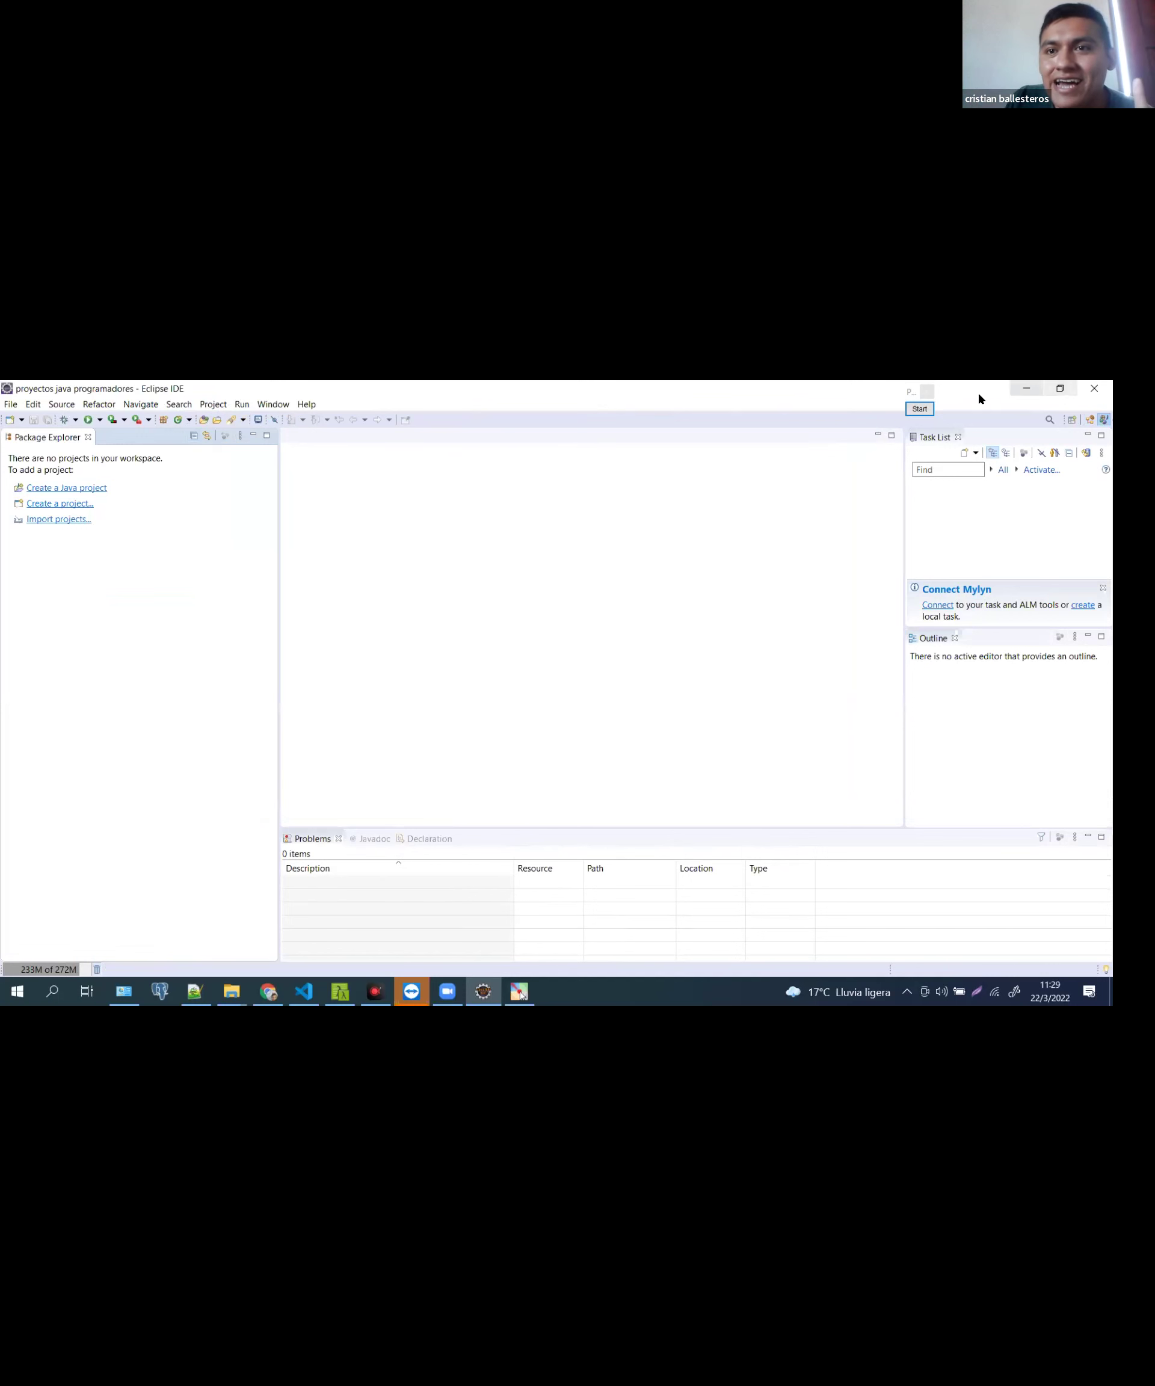
Circle the project links in the Package Explorer and underline "Create a Java project" in red, and clear the marks
left_click(919, 408)
mouse_move(102, 470)
left_mouse_down()
mouse_move(62, 563)
mouse_move(94, 459)
mouse_move(69, 455)
mouse_move(103, 496)
left_mouse_up()
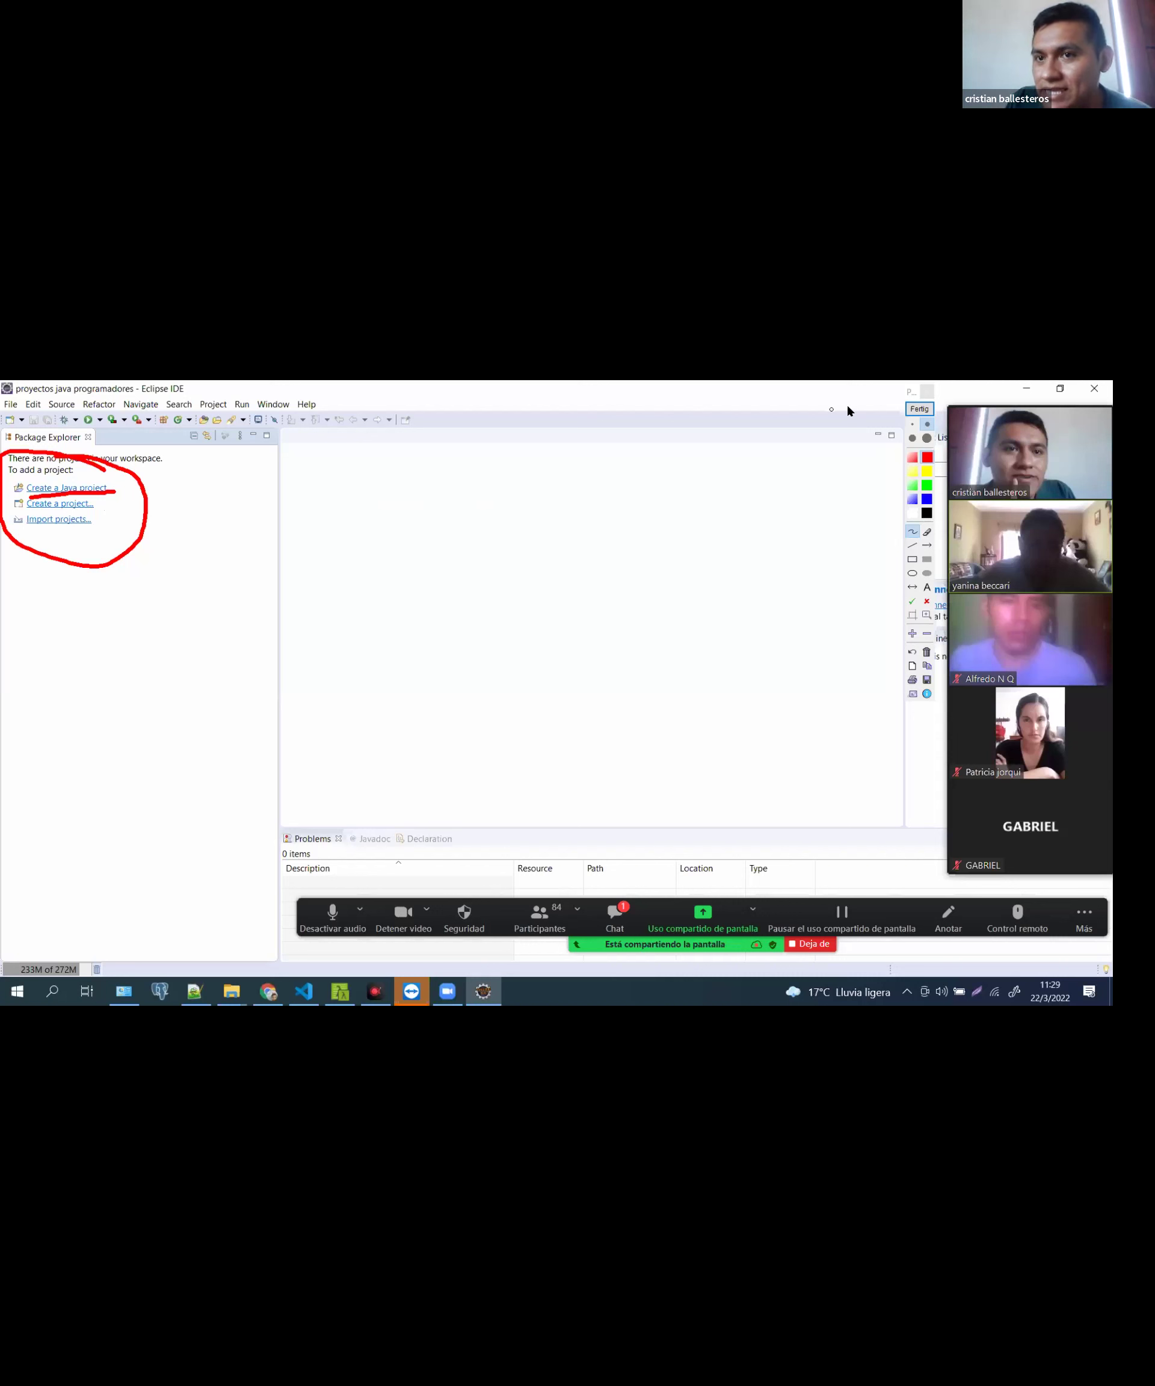
left_click(919, 409)
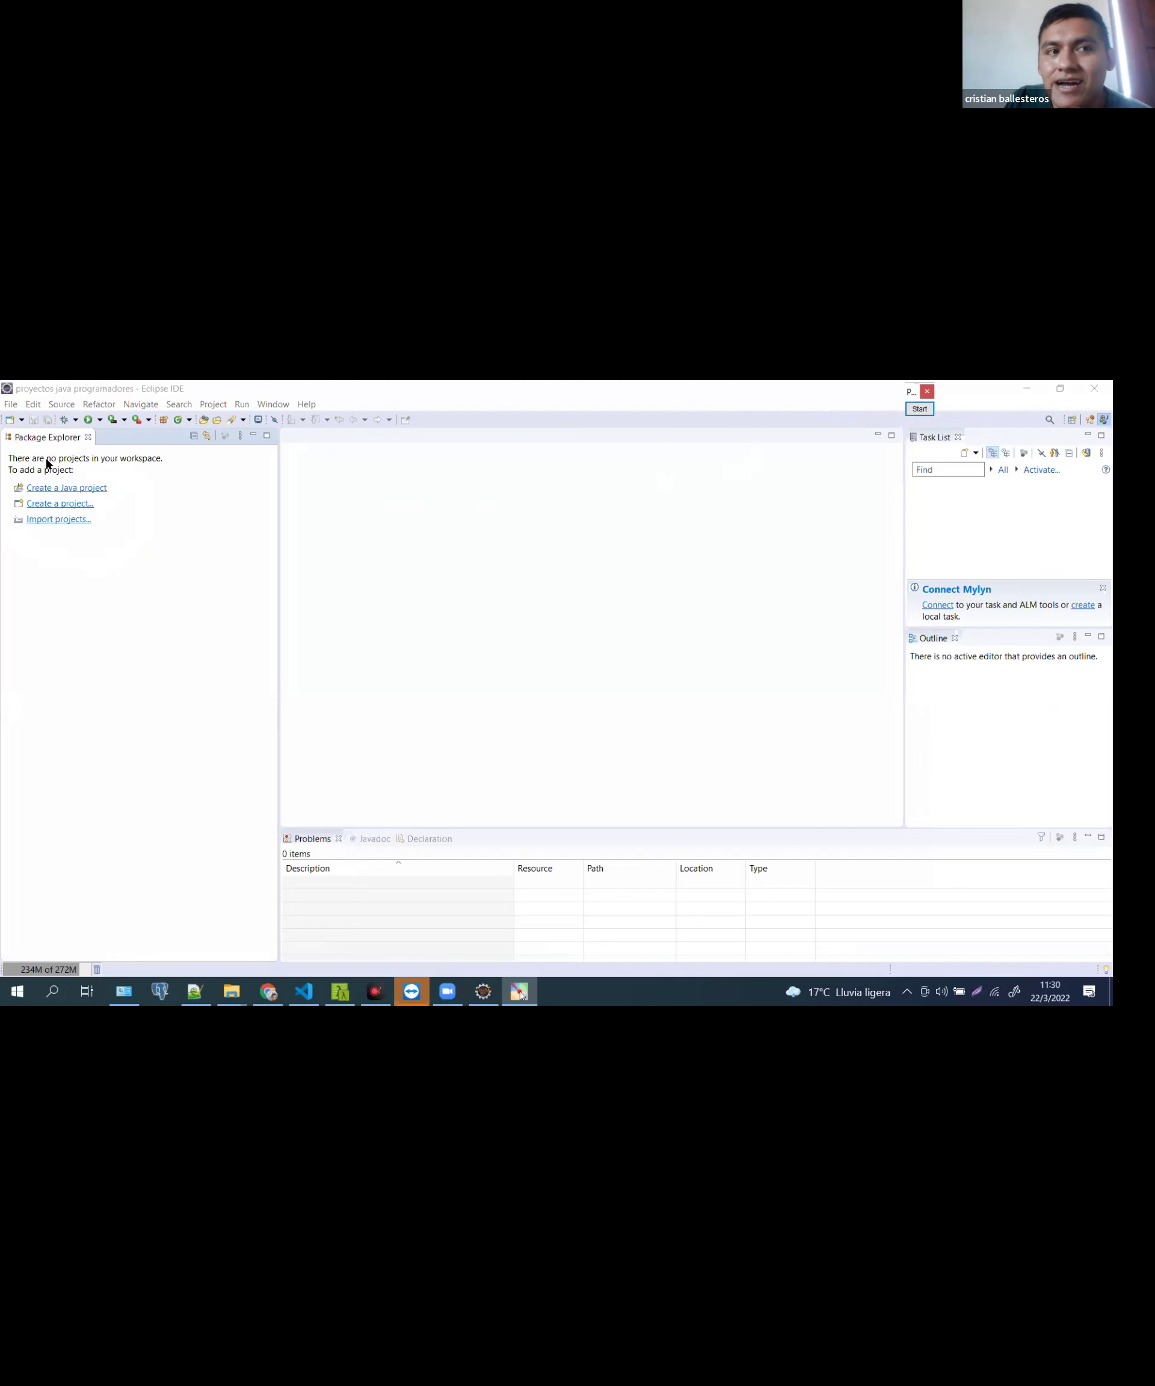
left_click(69, 493)
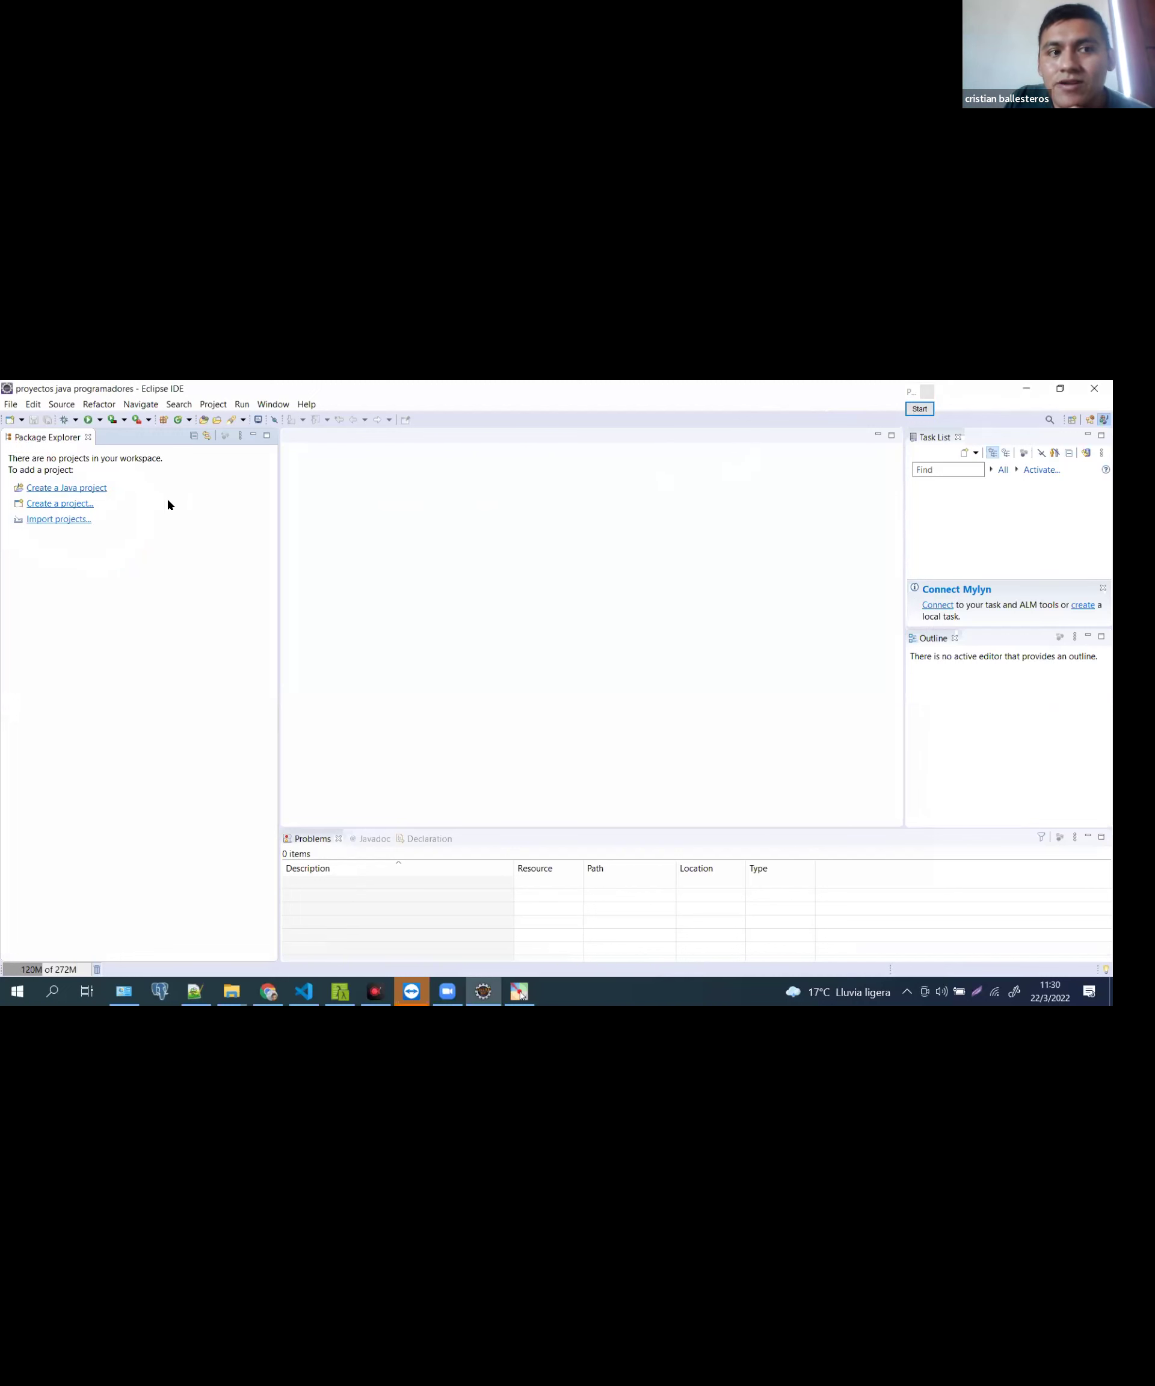
Circle "Create a Java project" with an arrow and underline the Package Explorer title in red, and clear the marks
left_click(912, 414)
mouse_move(105, 477)
left_mouse_down()
mouse_move(25, 471)
mouse_move(127, 498)
mouse_move(113, 474)
left_mouse_up()
left_click_drag(141, 468, 164, 483)
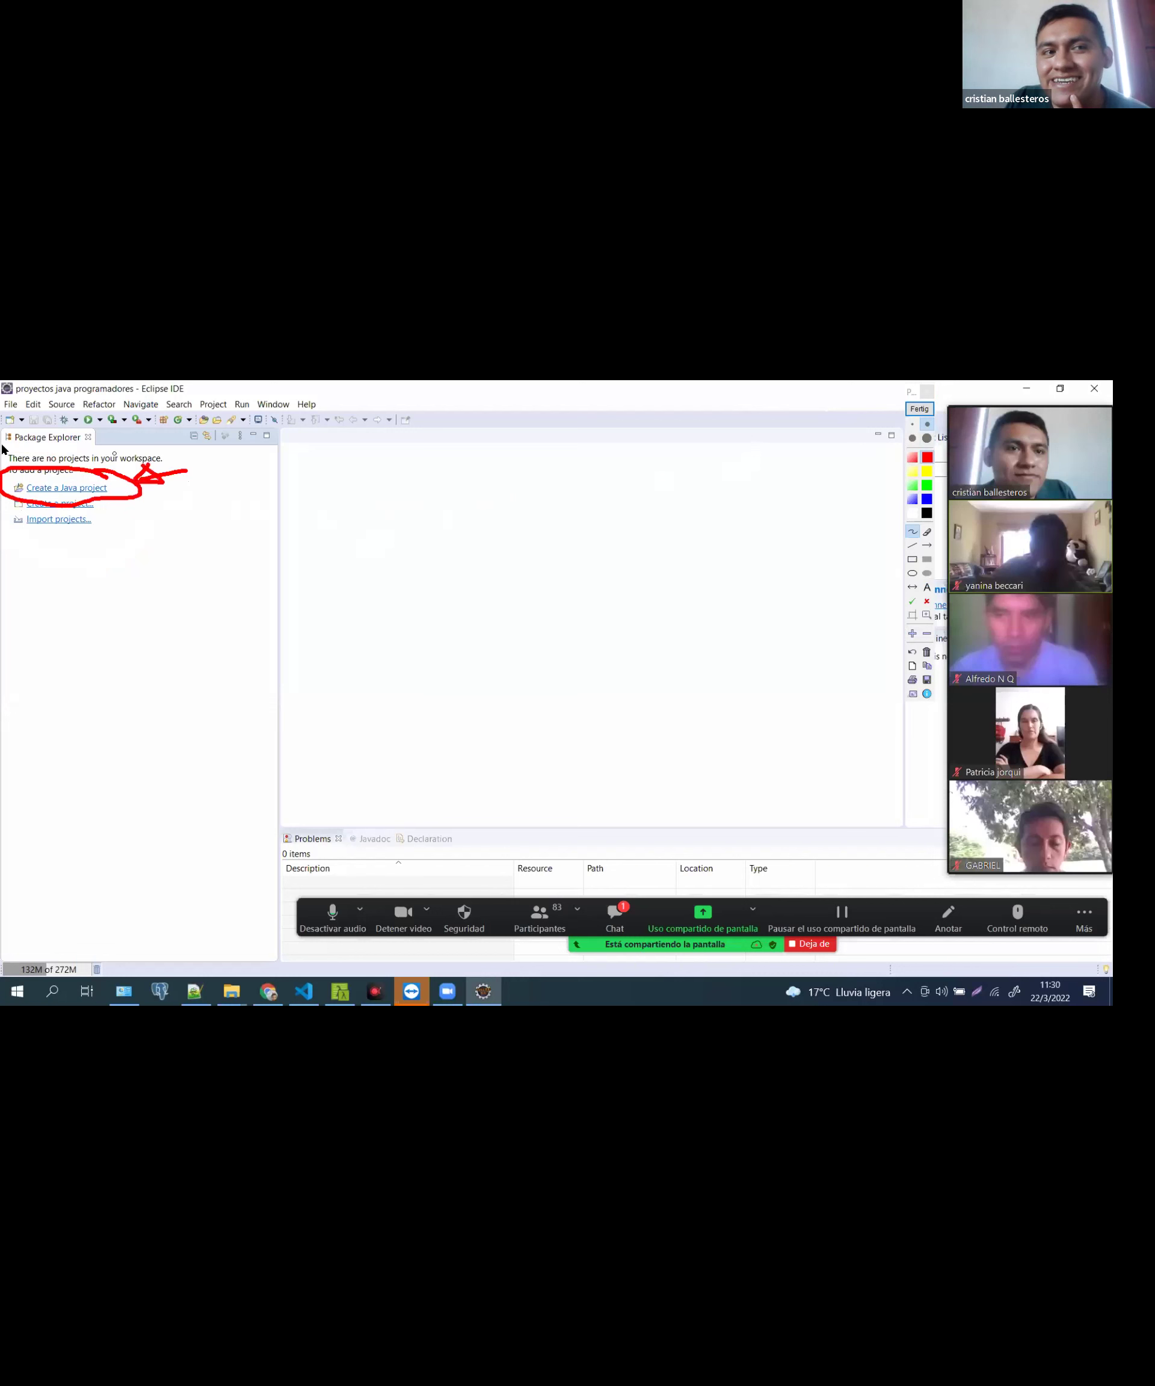
left_click_drag(6, 446, 86, 449)
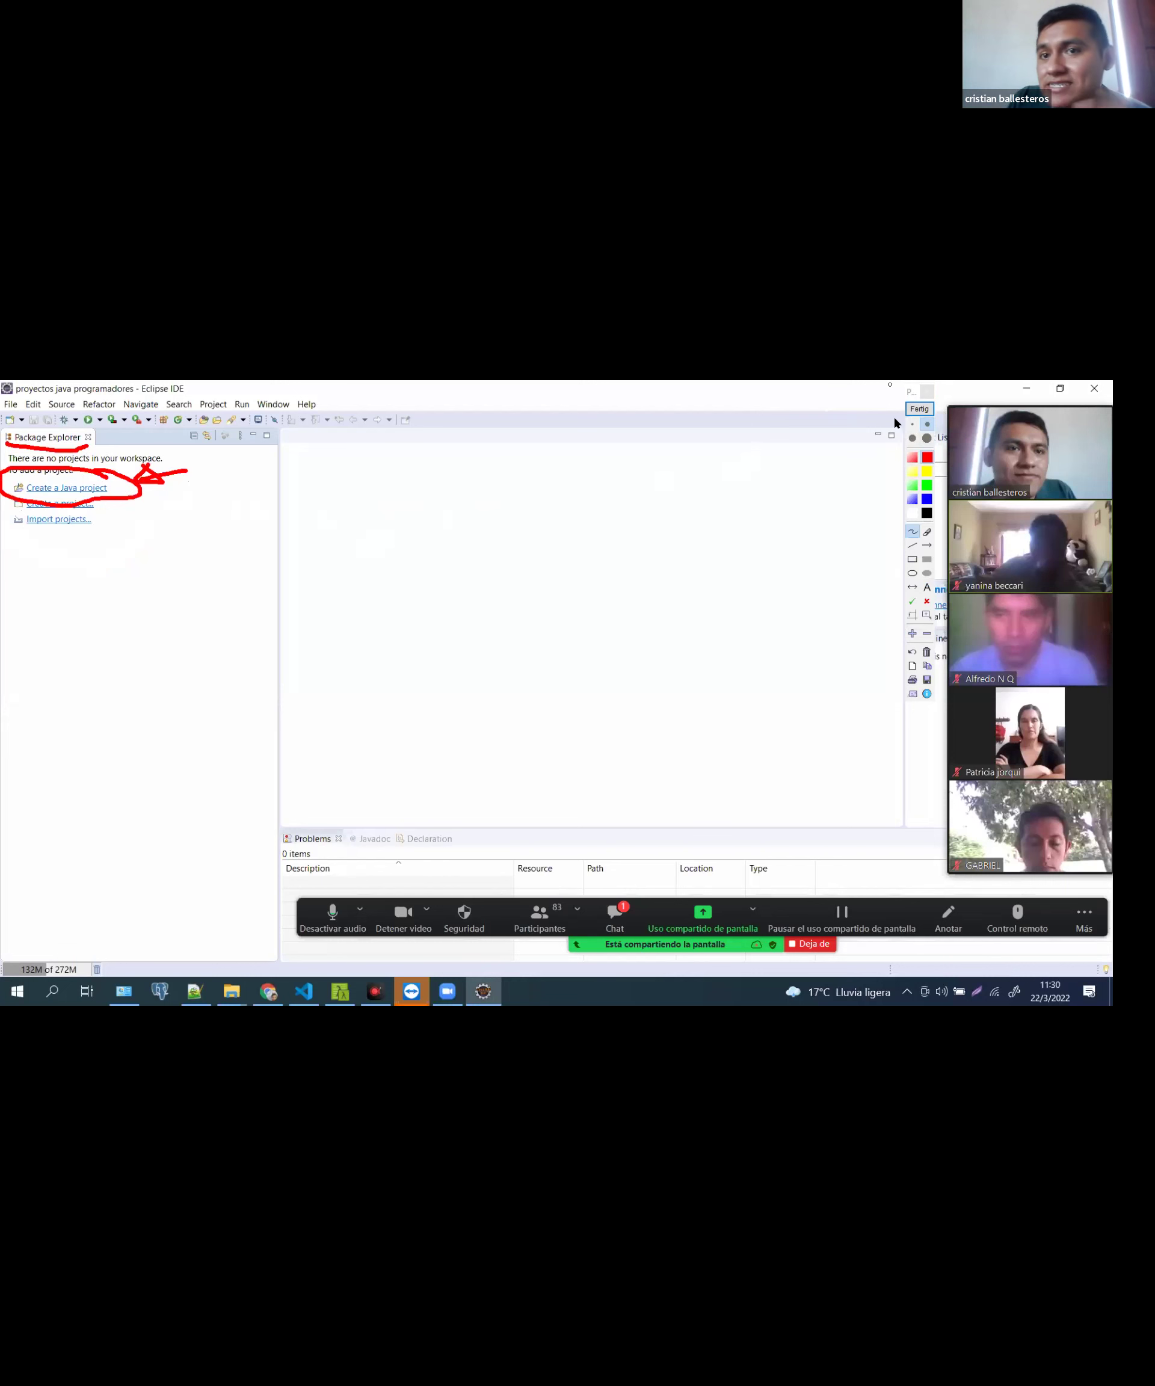
left_click(919, 411)
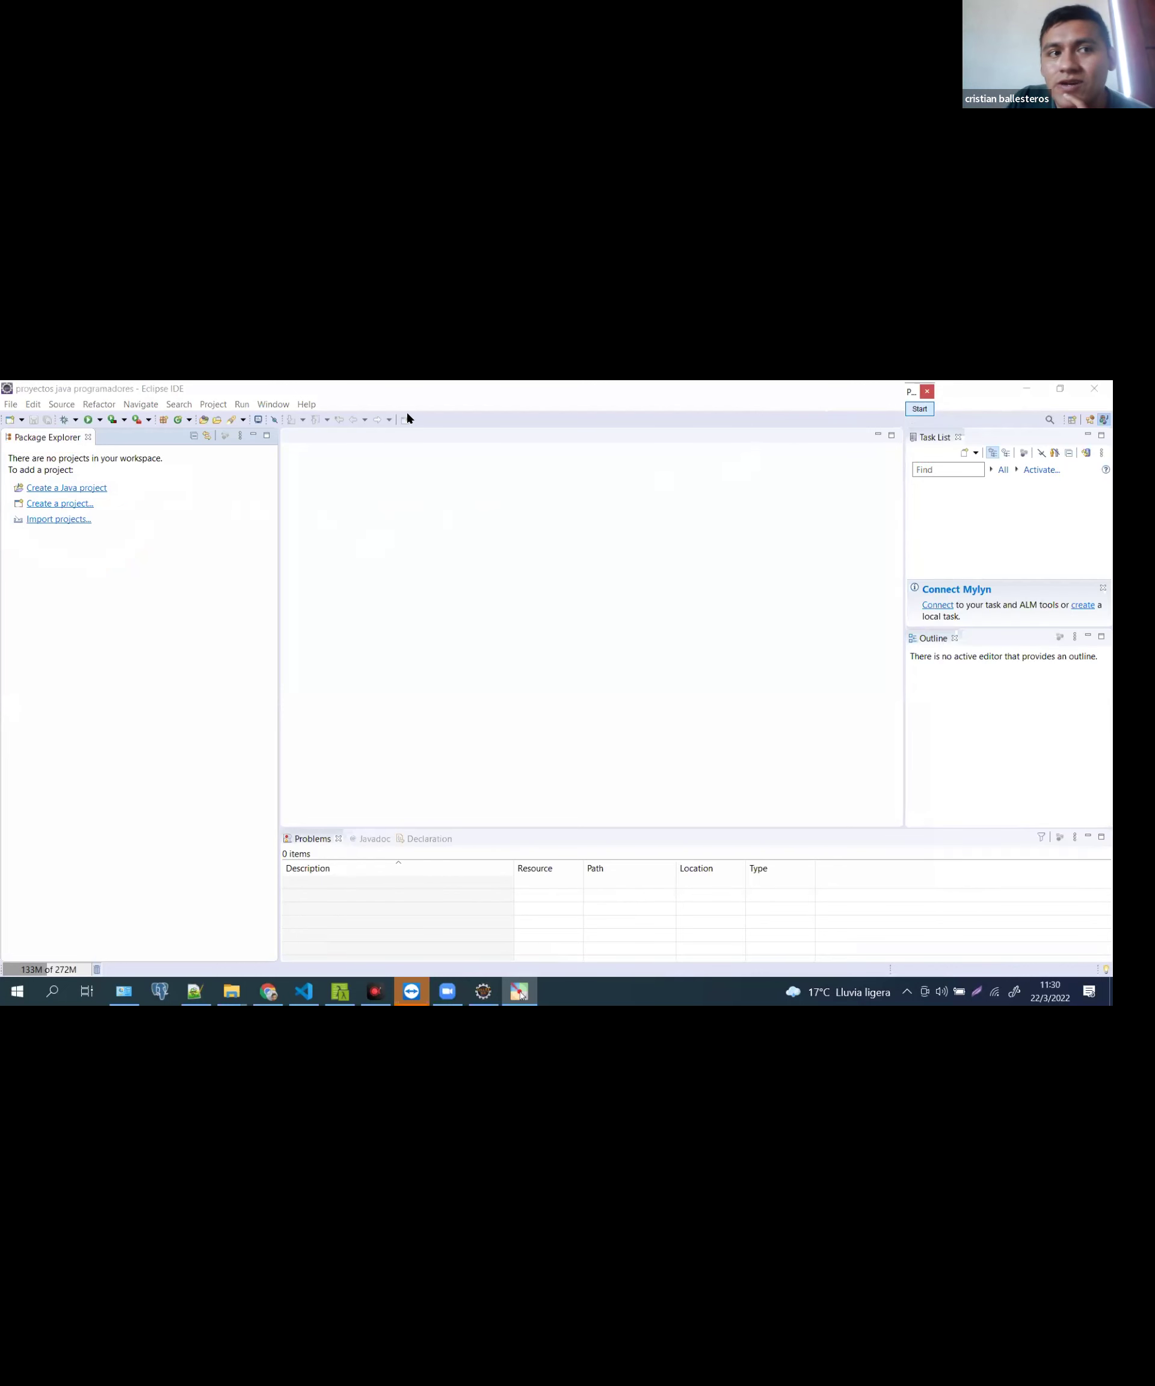
Open the New Java Project wizard to start a new Java project
left_click(17, 406)
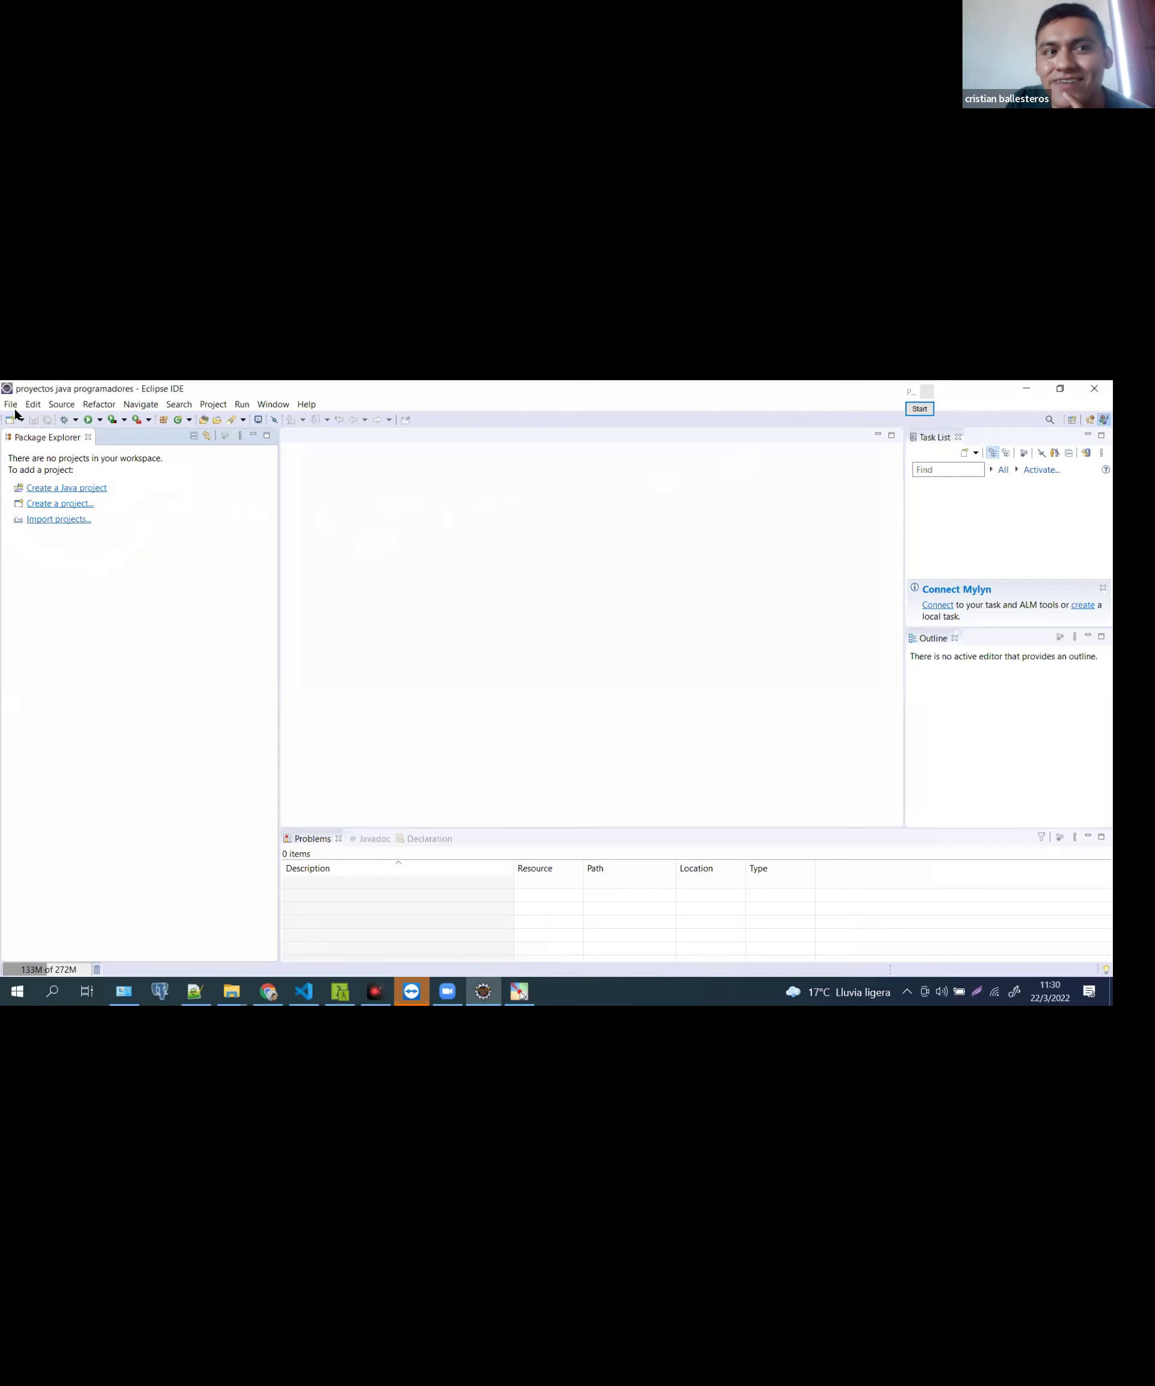
mouse_move(212, 421)
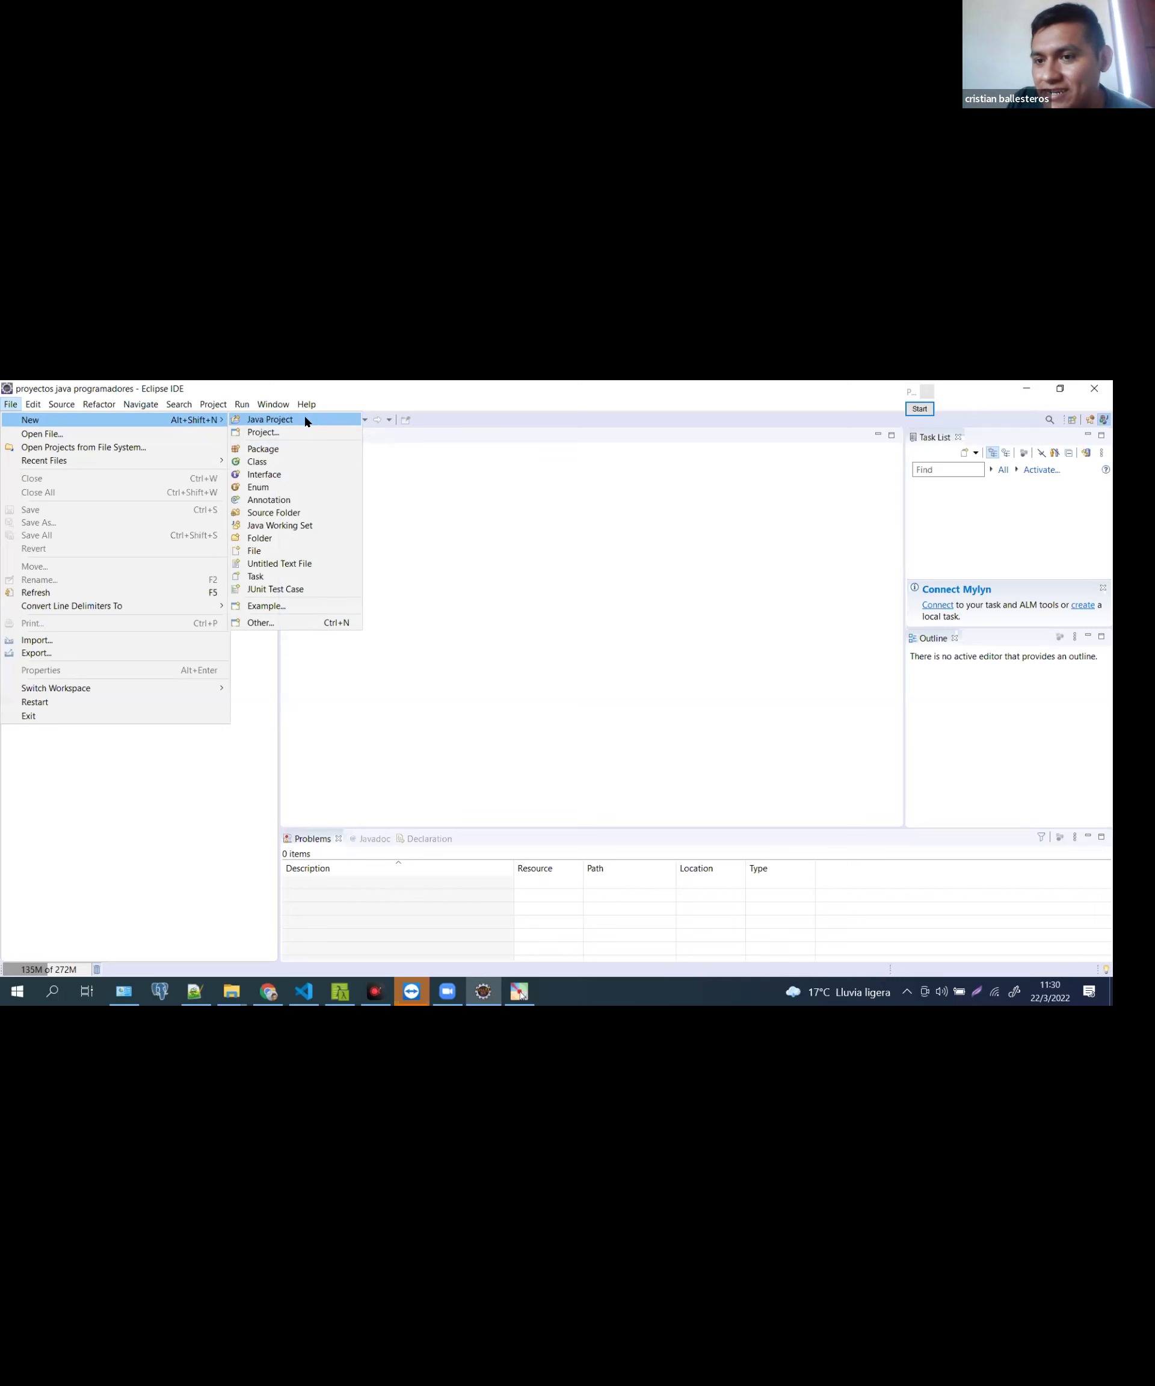
left_click(10, 403)
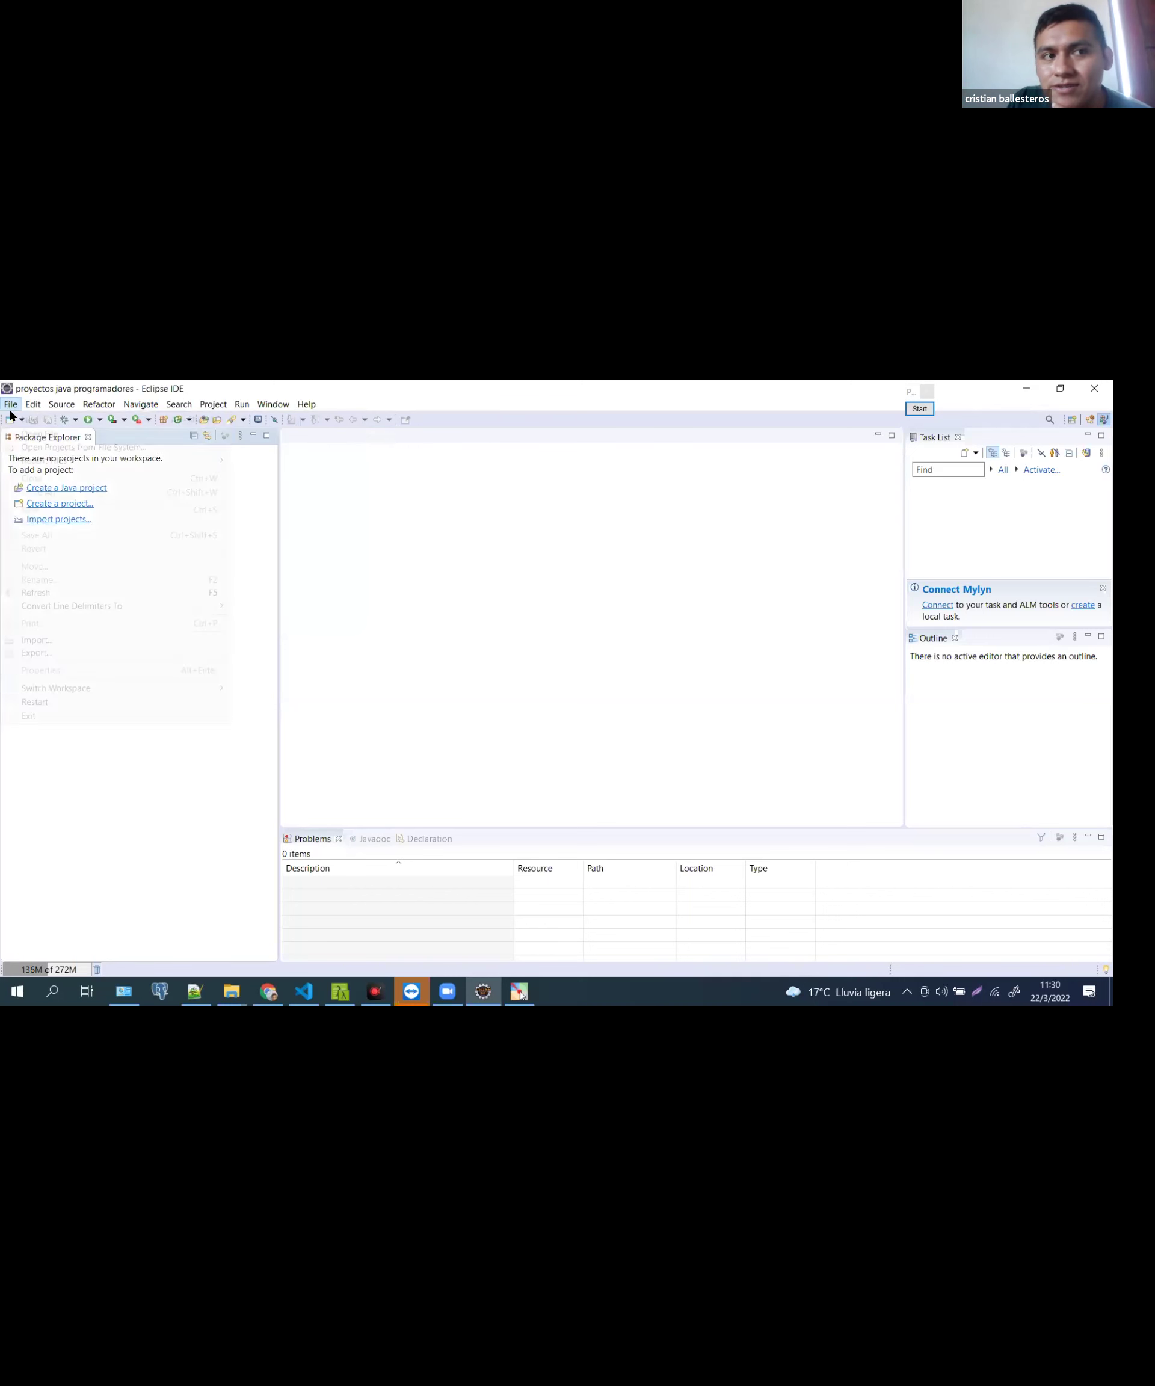
left_click(10, 404)
mouse_move(20, 426)
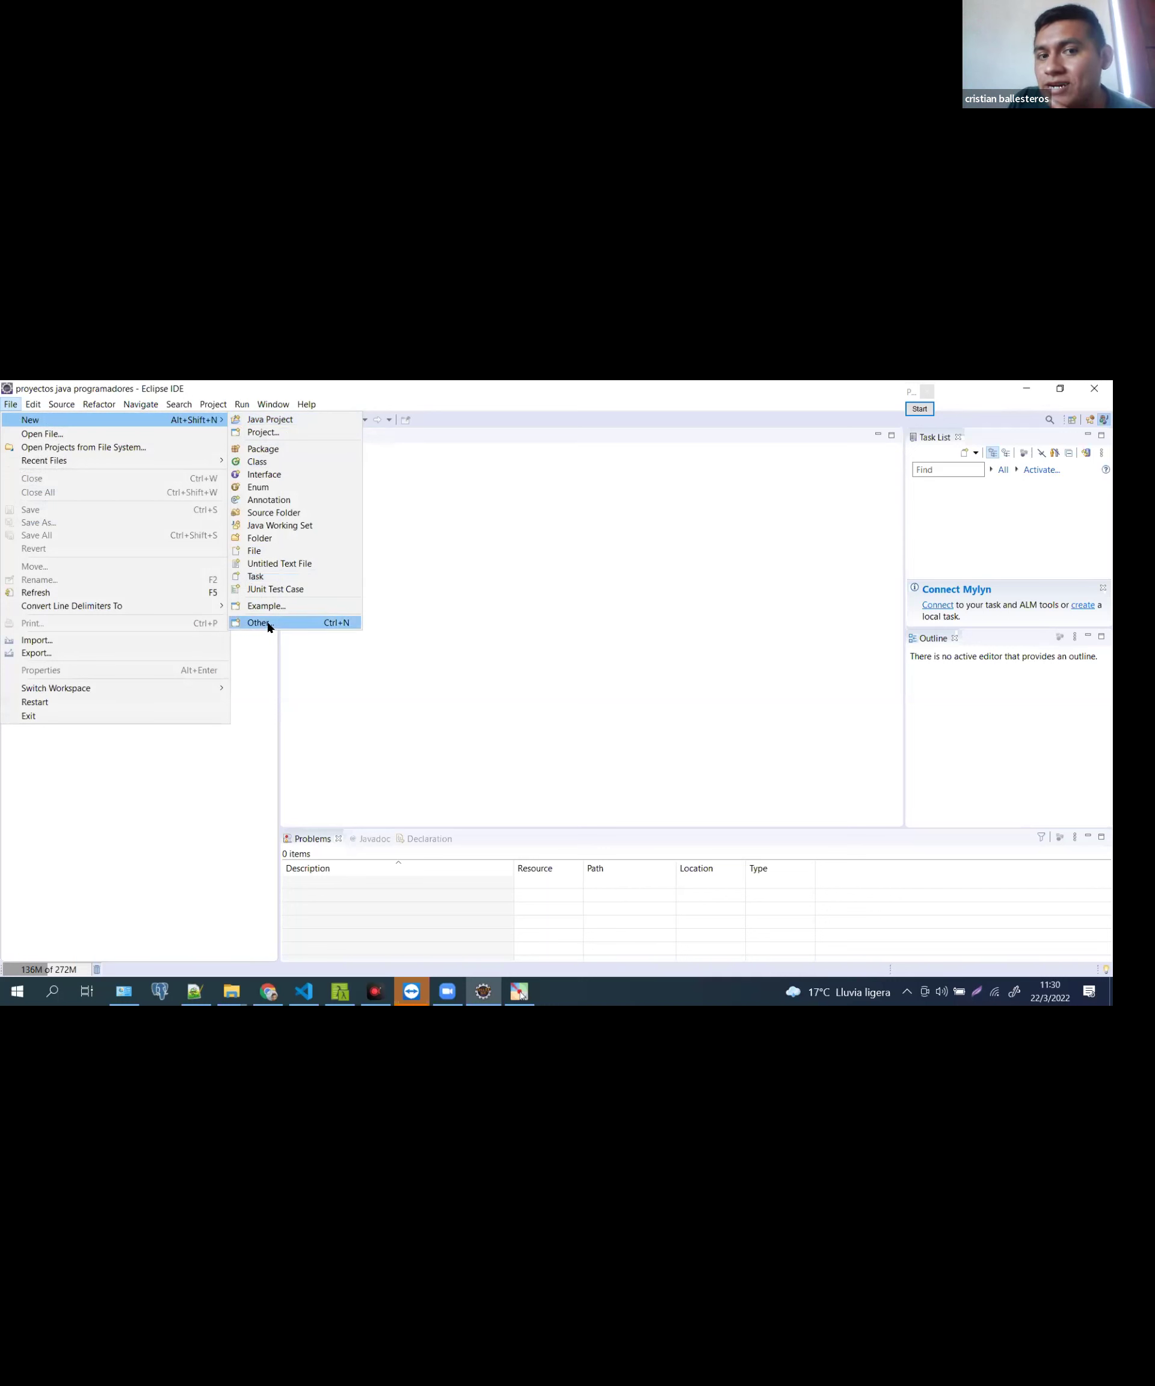
left_click(288, 421)
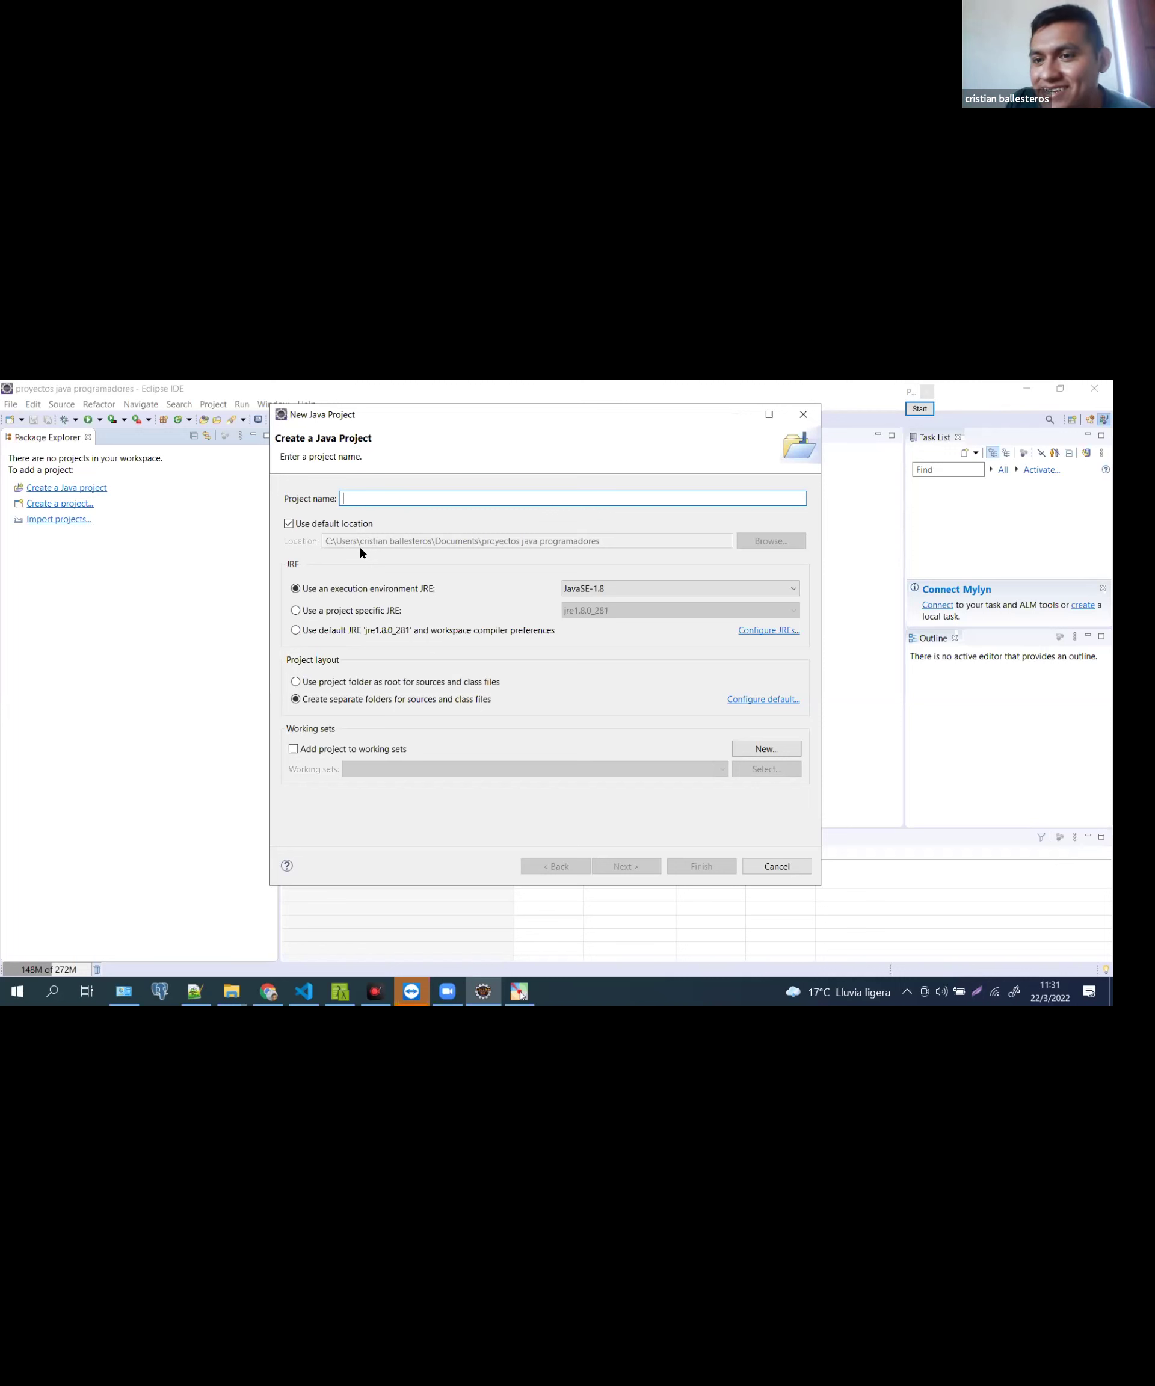
Underline the "Create a Java Project" heading and circle the "Project name" label in red, and clear the marks
left_click(920, 408)
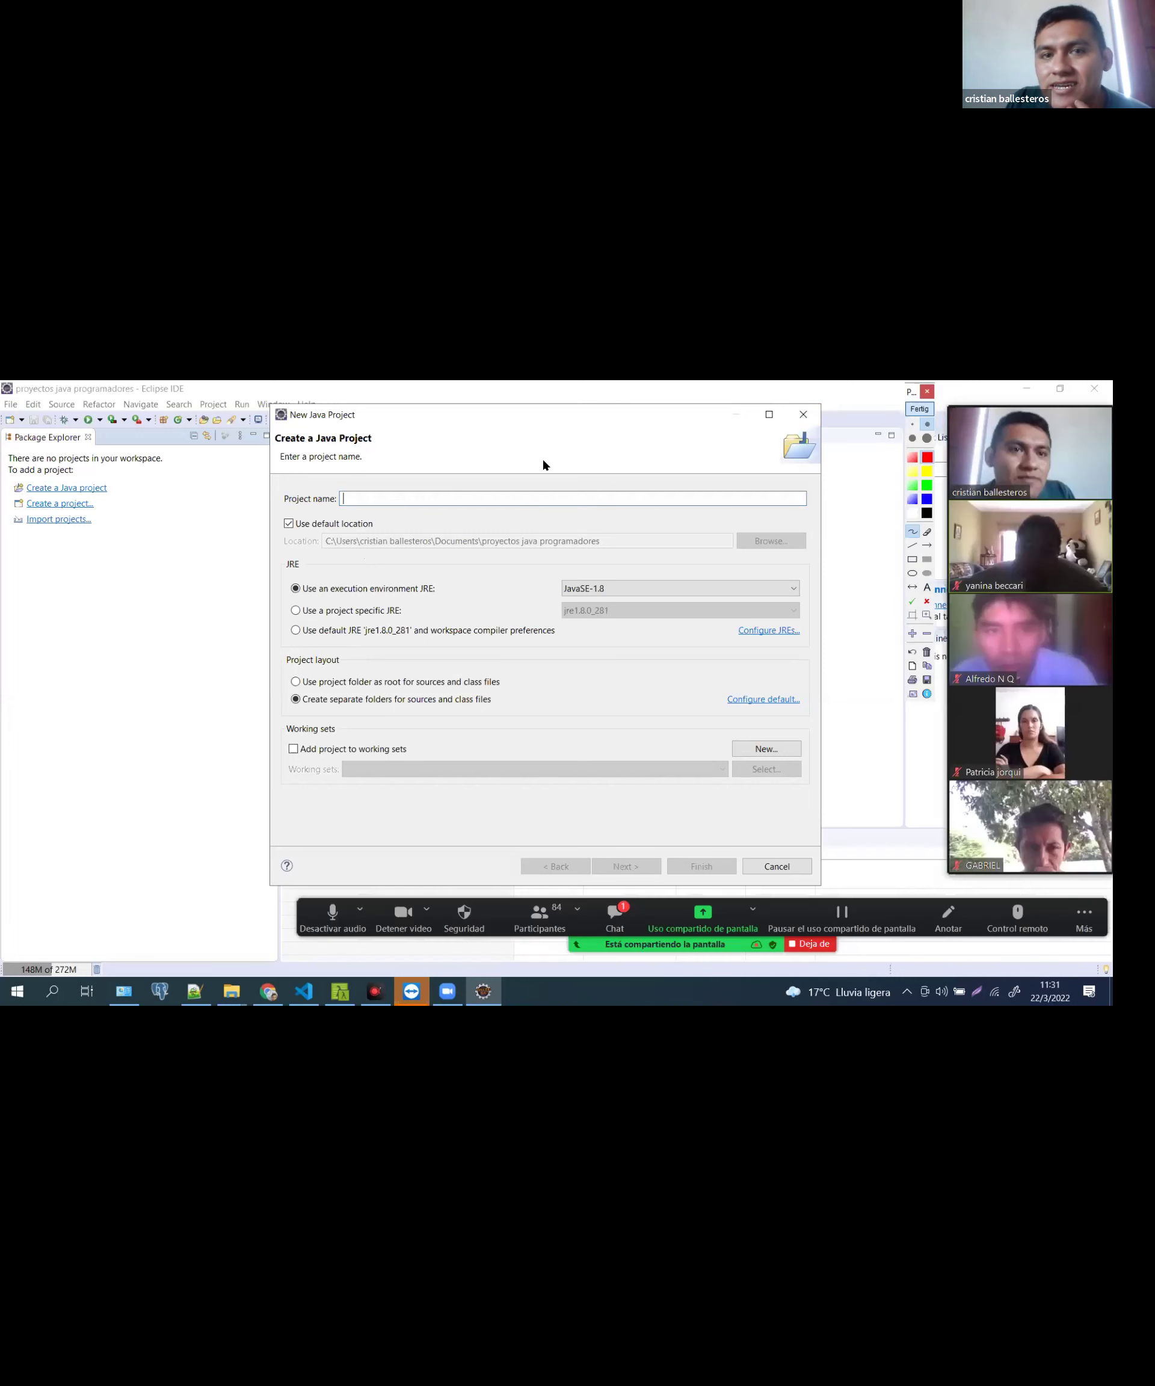
left_click_drag(277, 449, 409, 446)
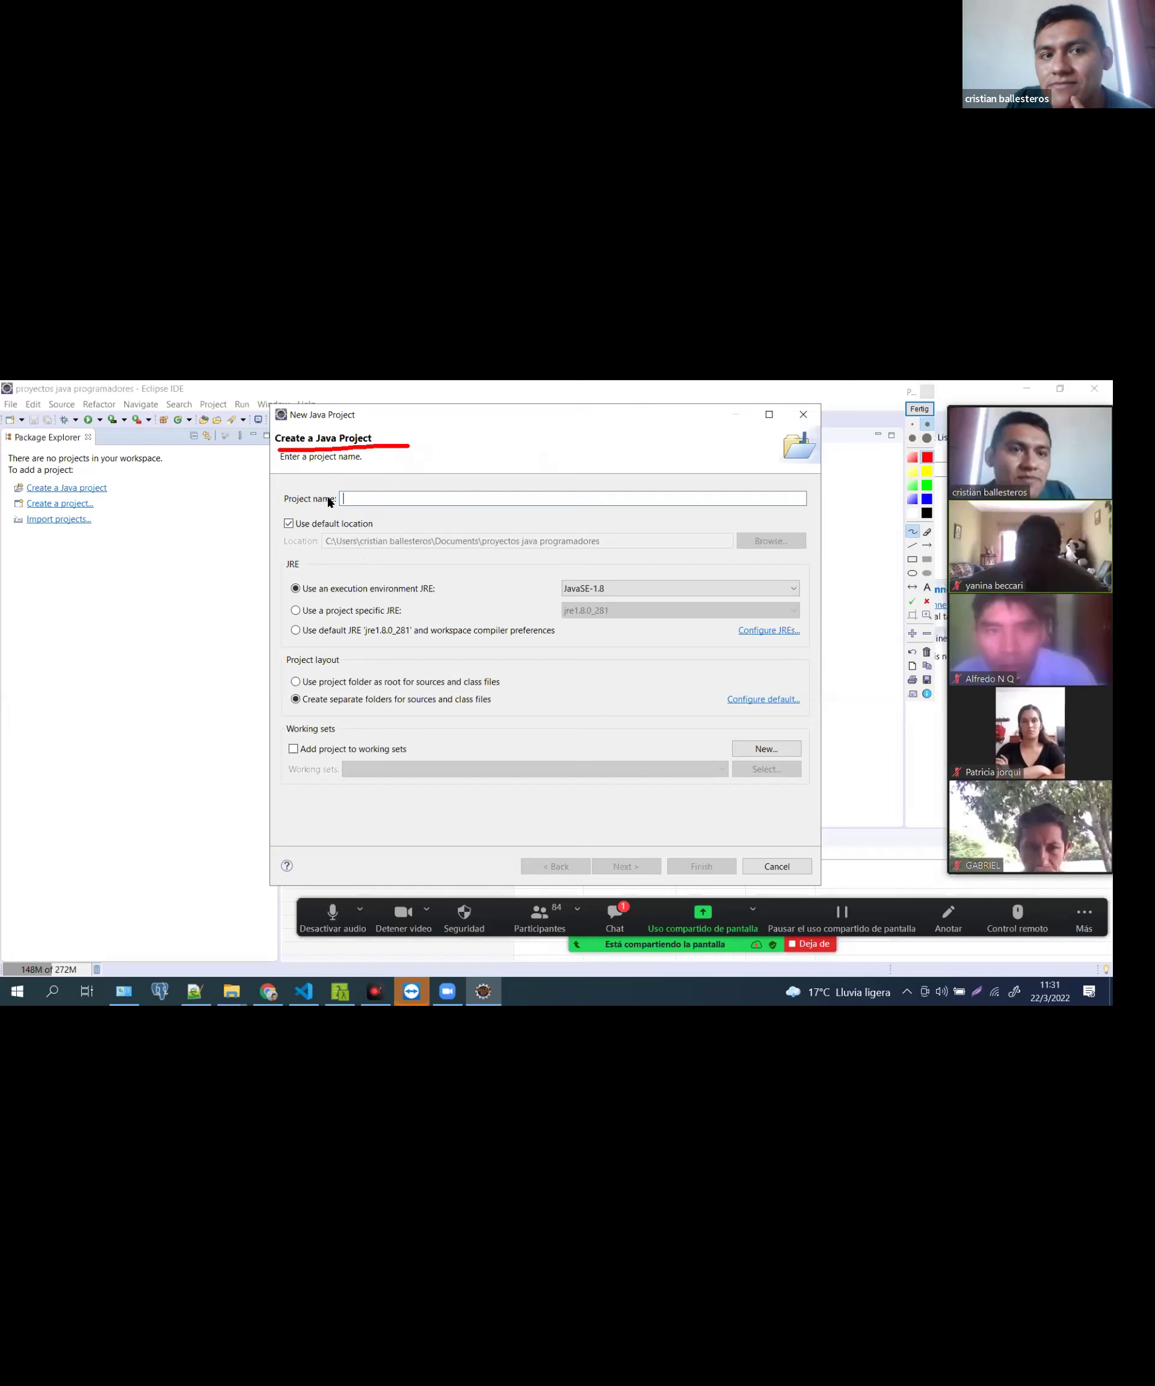
mouse_move(332, 486)
left_mouse_down()
mouse_move(282, 522)
mouse_move(338, 486)
left_mouse_up()
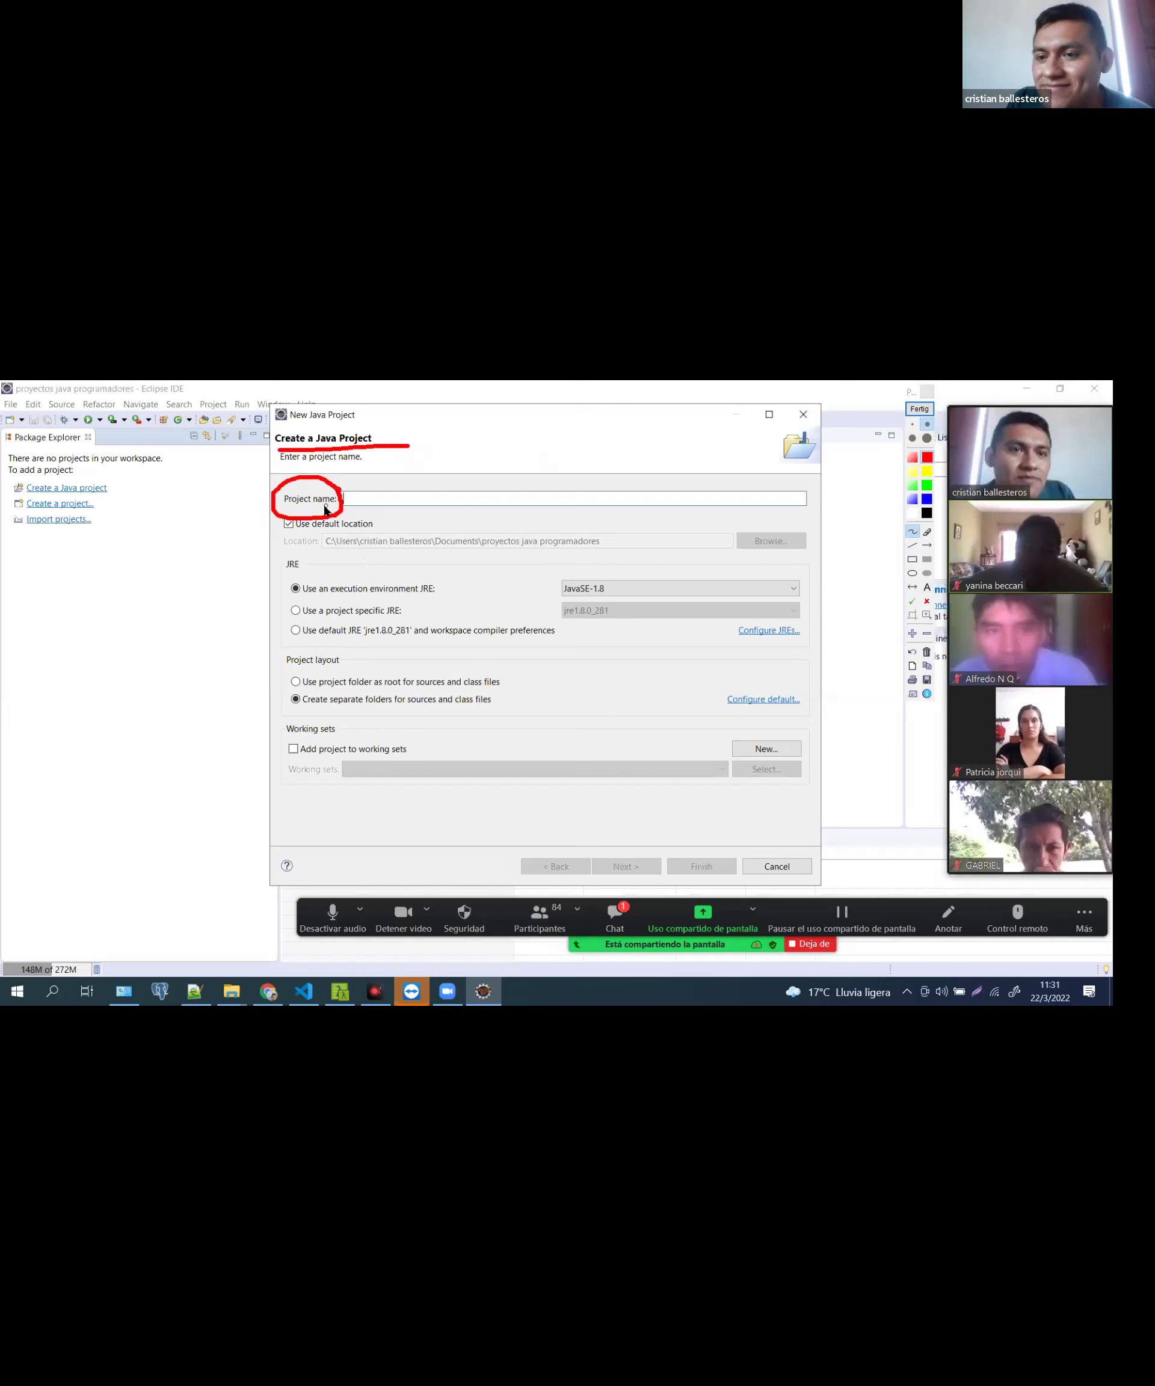
left_click_drag(287, 507, 310, 504)
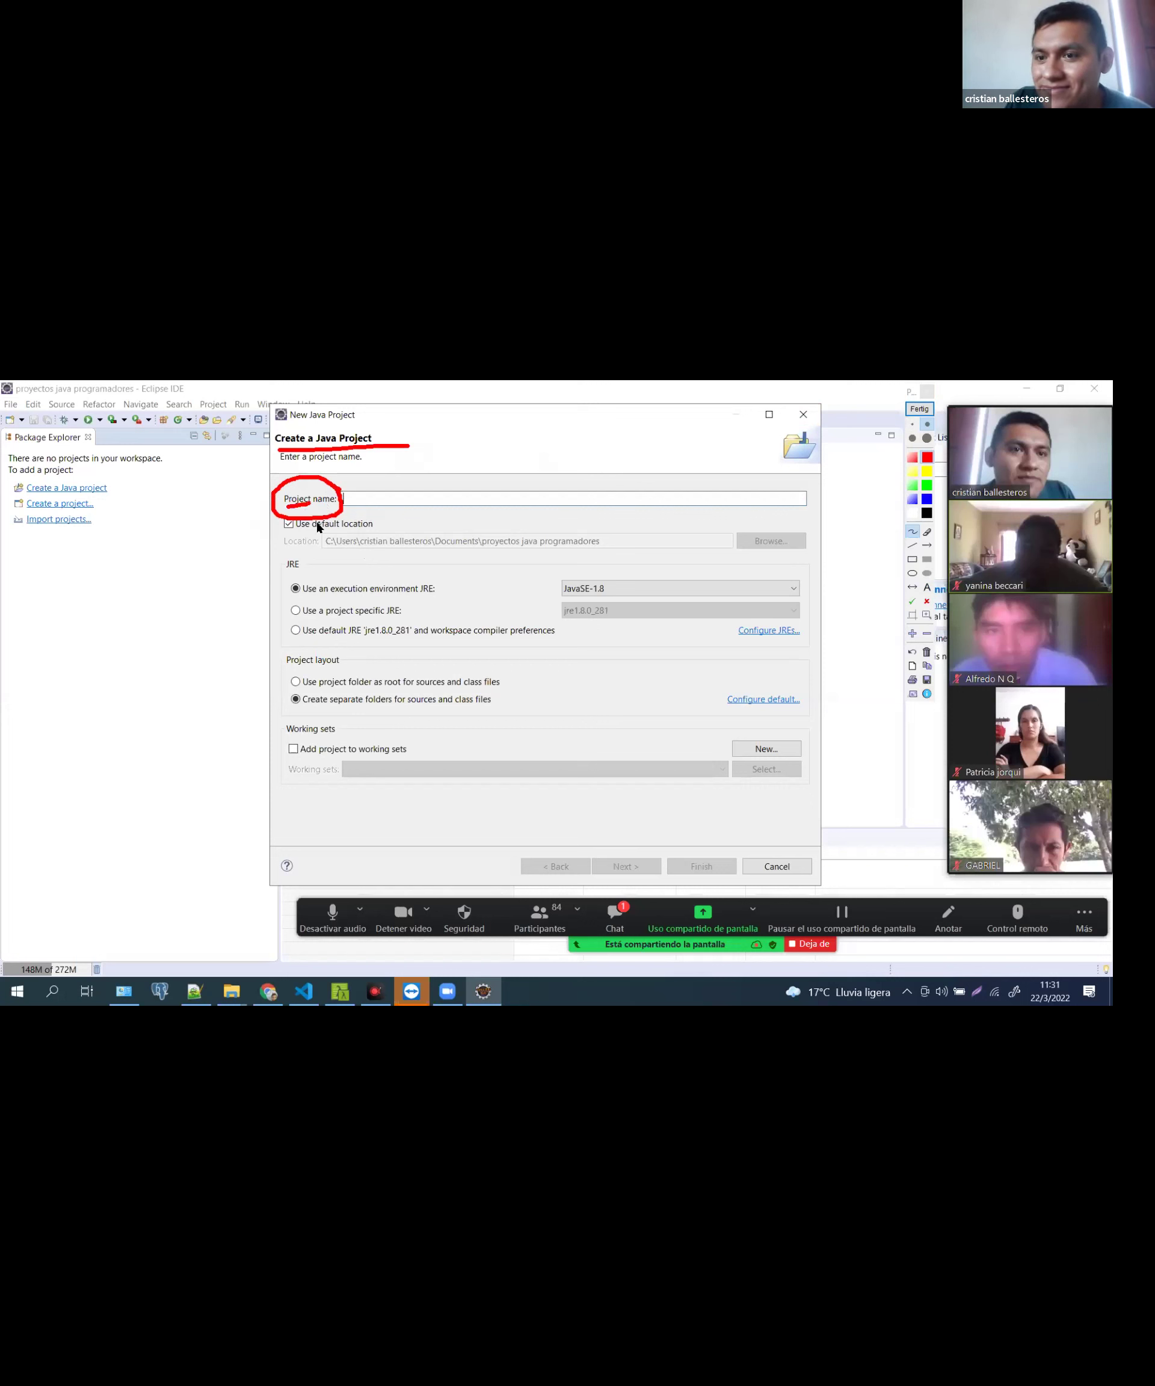
left_click(918, 409)
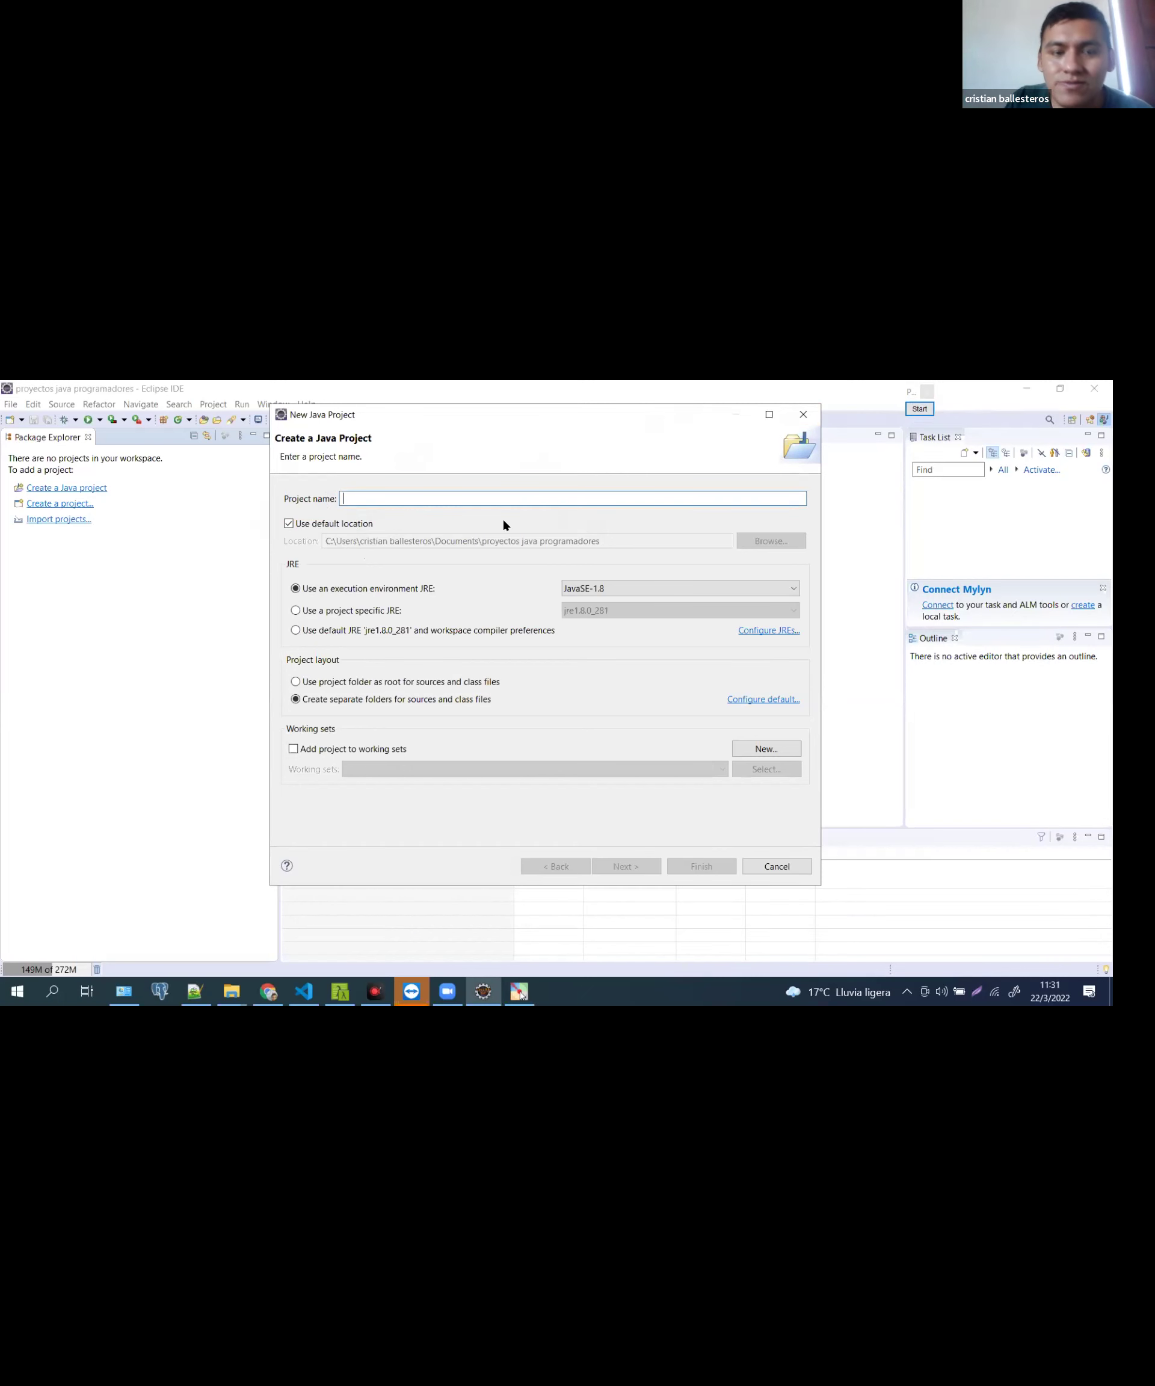
Name the new Java project "Clase 1 - CM8"
type("Clase 1")
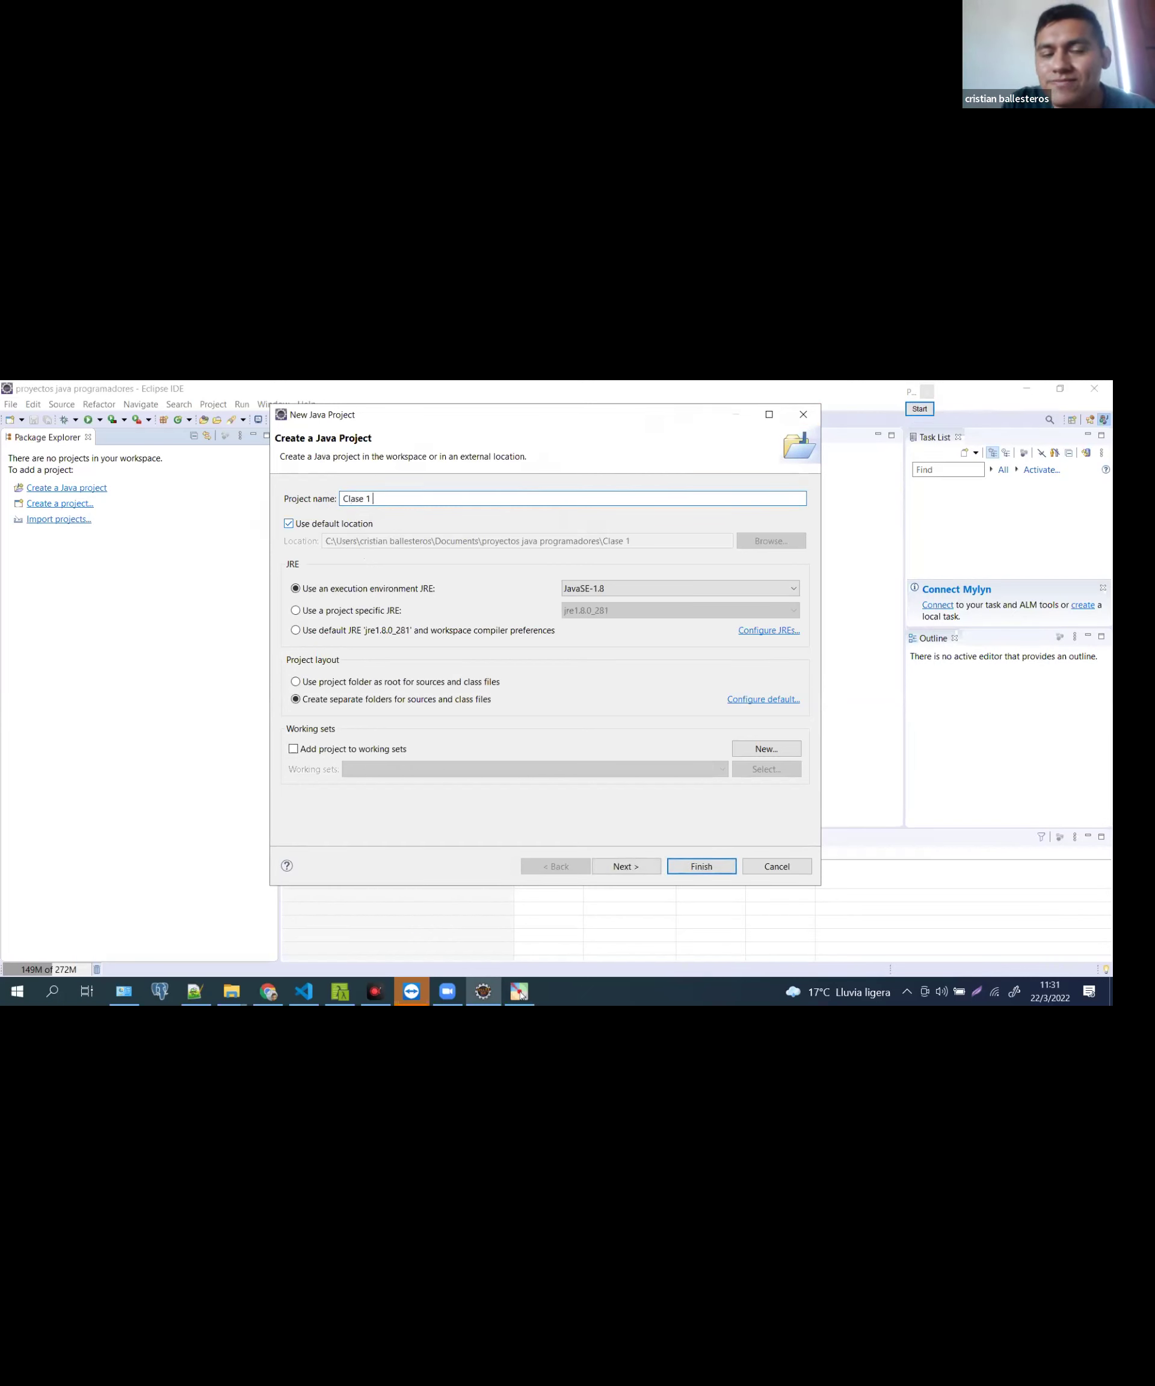
type(" cM")
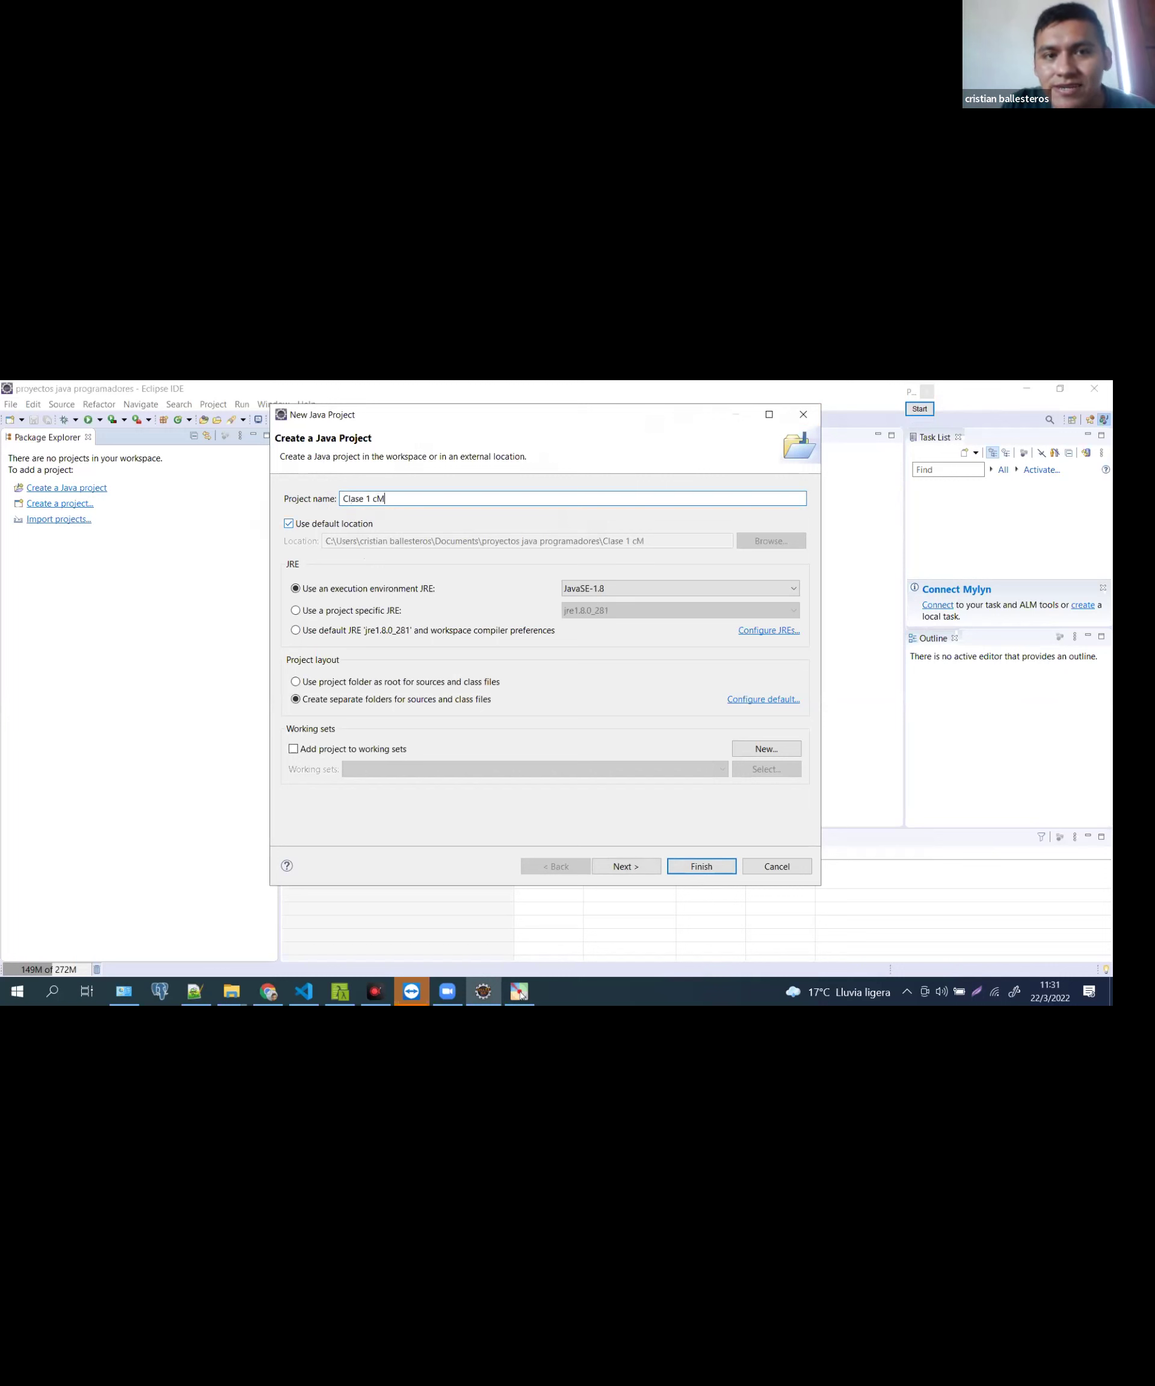
key("BackSpace")
type("m")
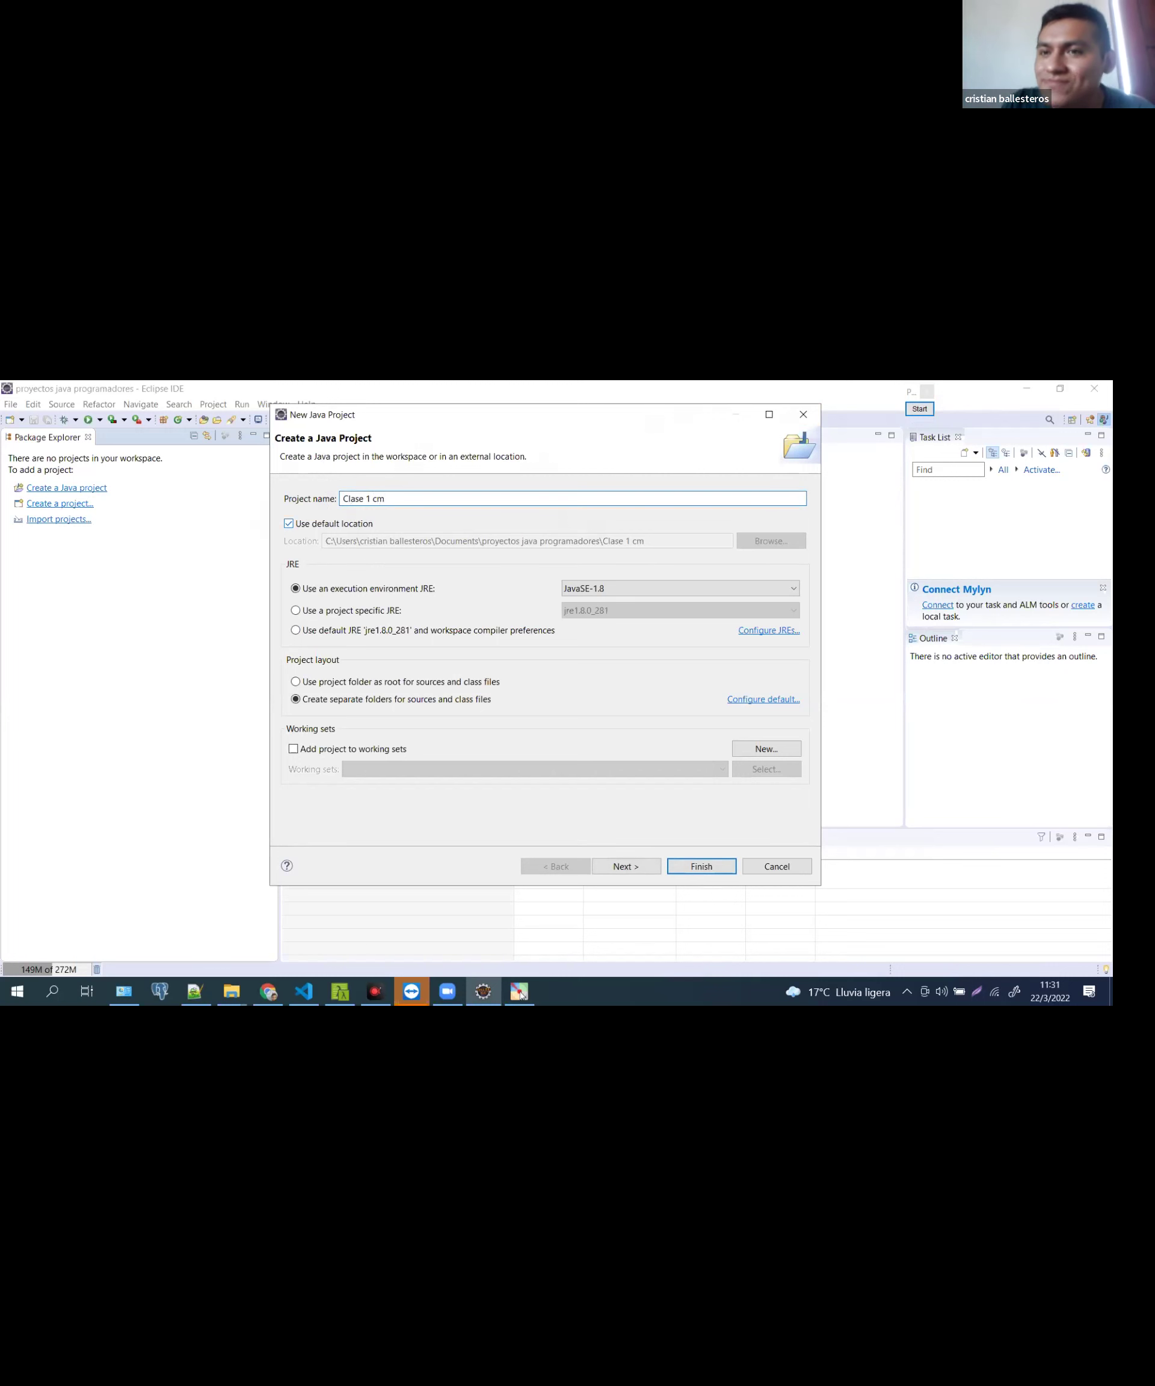
type("8")
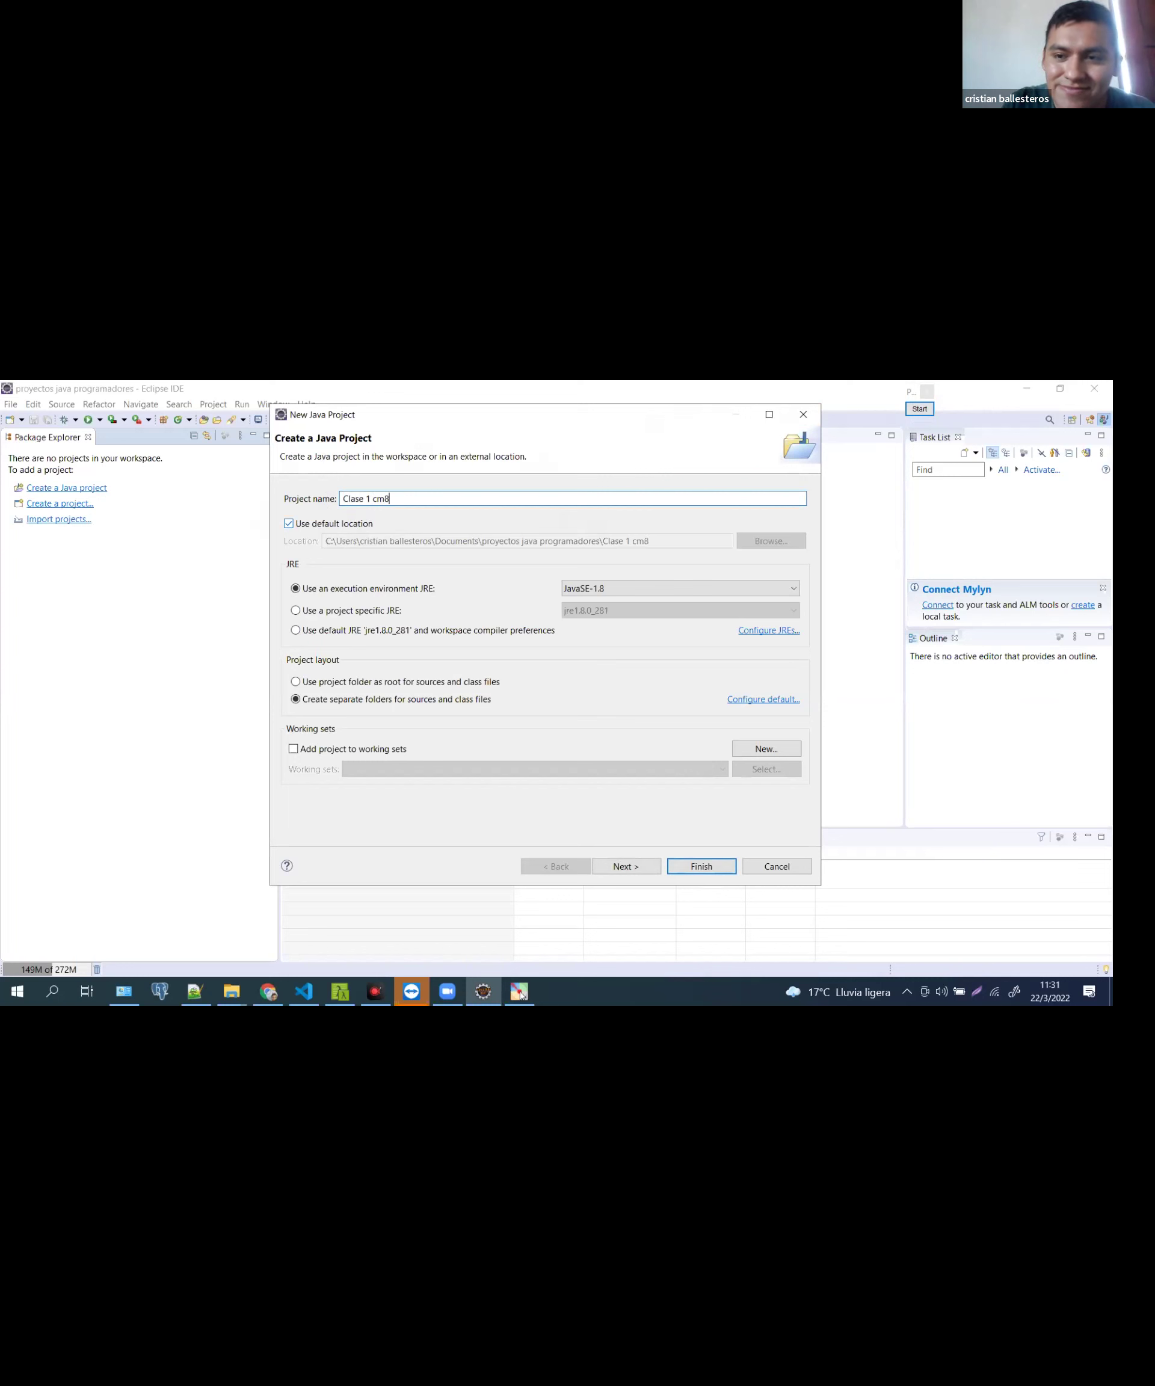
left_click(375, 499)
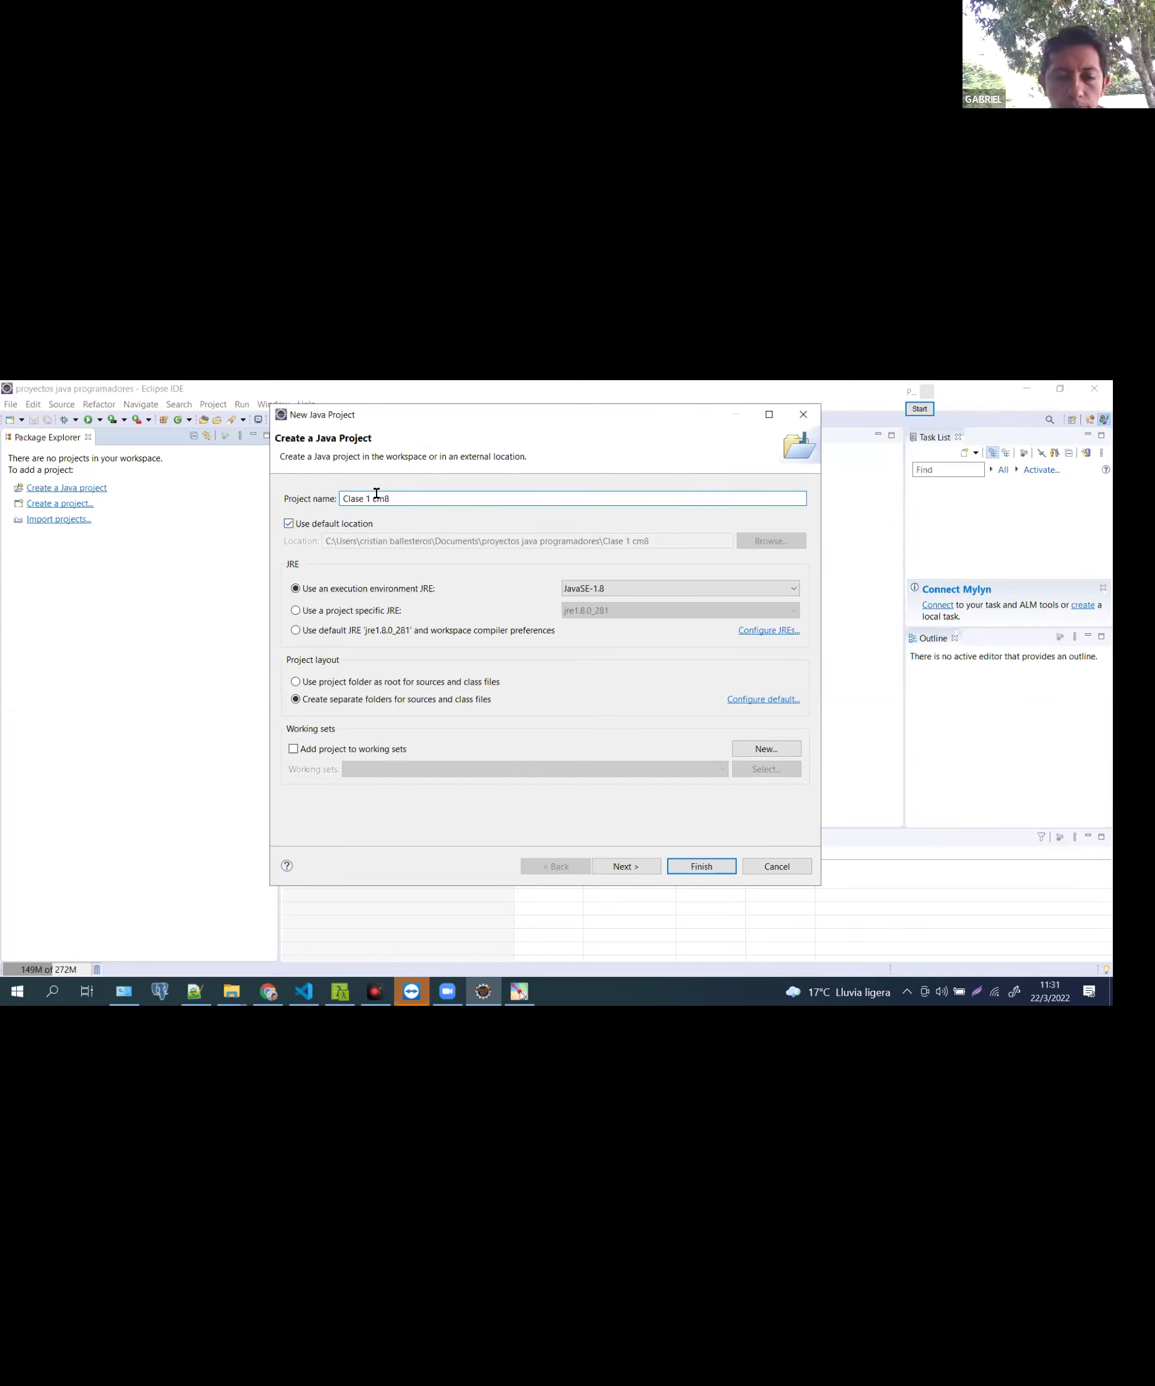
key("shift+End")
type("- CM8")
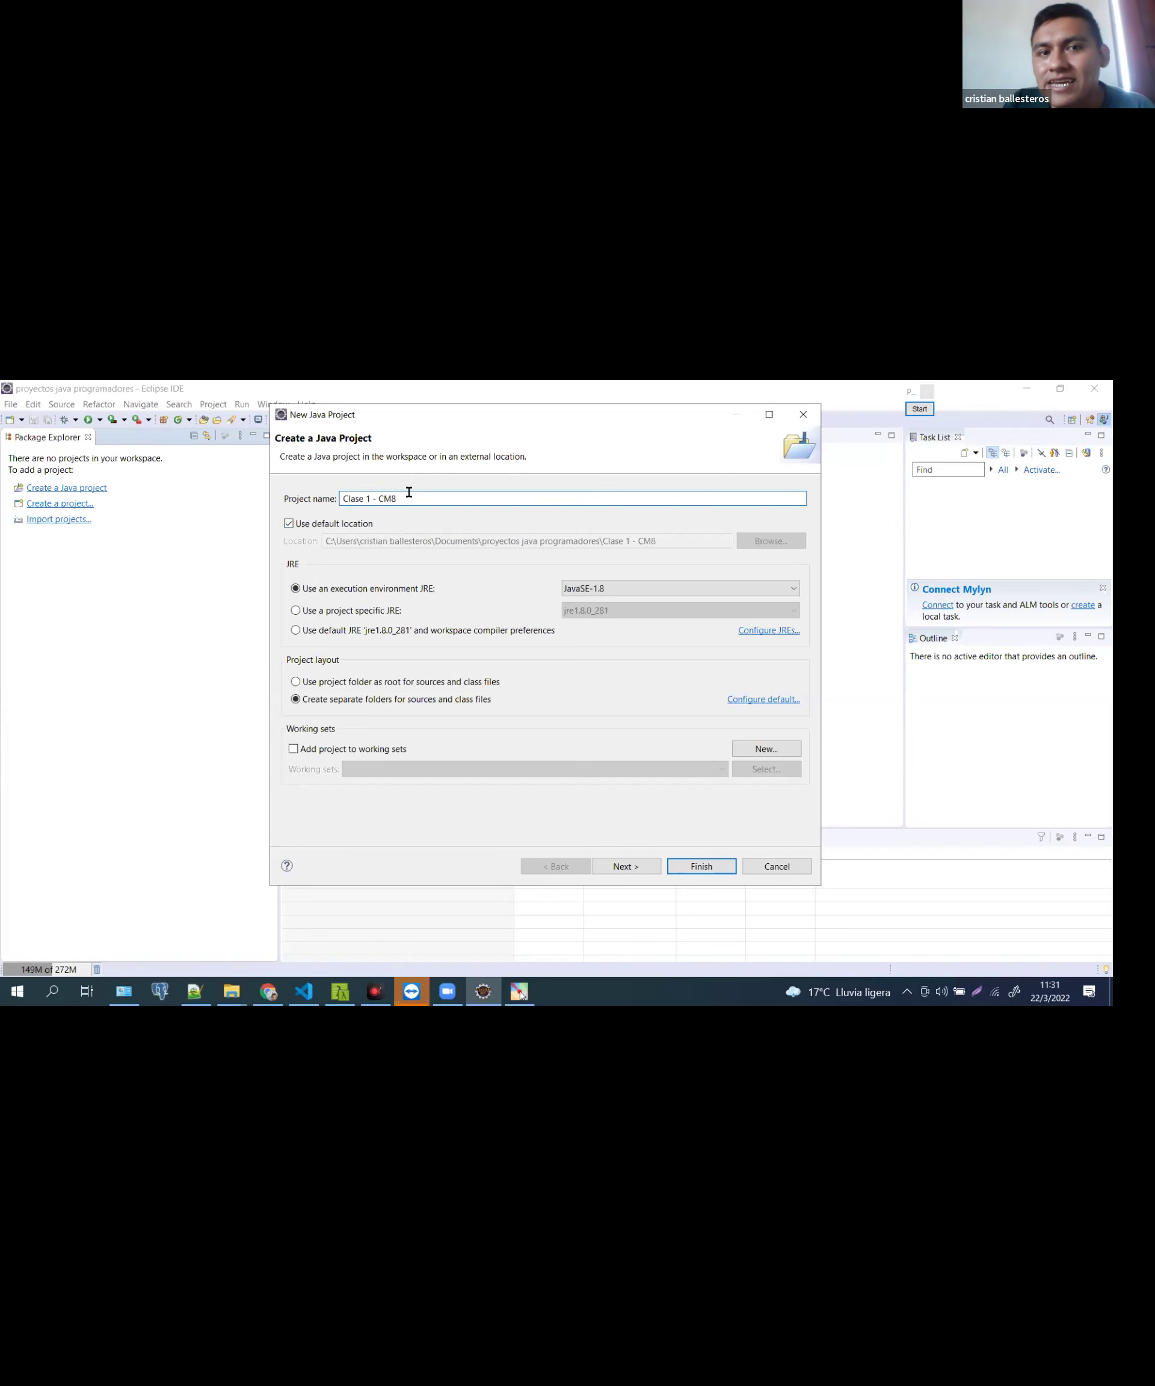
Highlight the project name and examine the New Java Project wizard with the 200% screen magnifier
left_click_drag(410, 495, 334, 499)
left_click(389, 499)
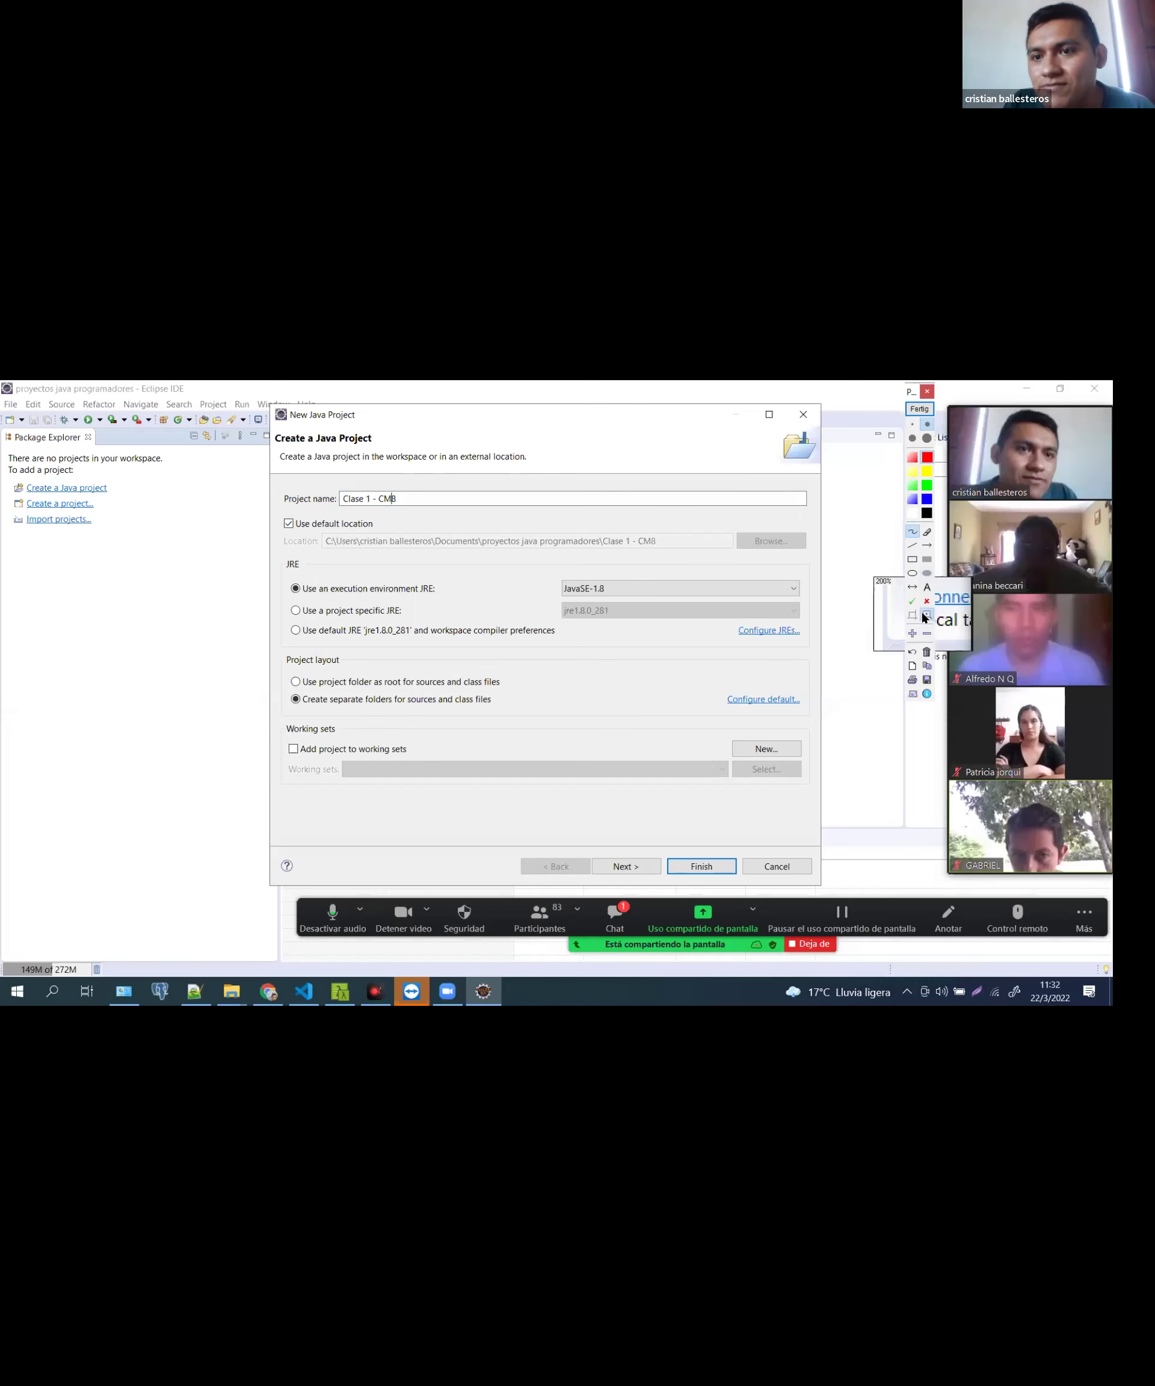
left_click(927, 615)
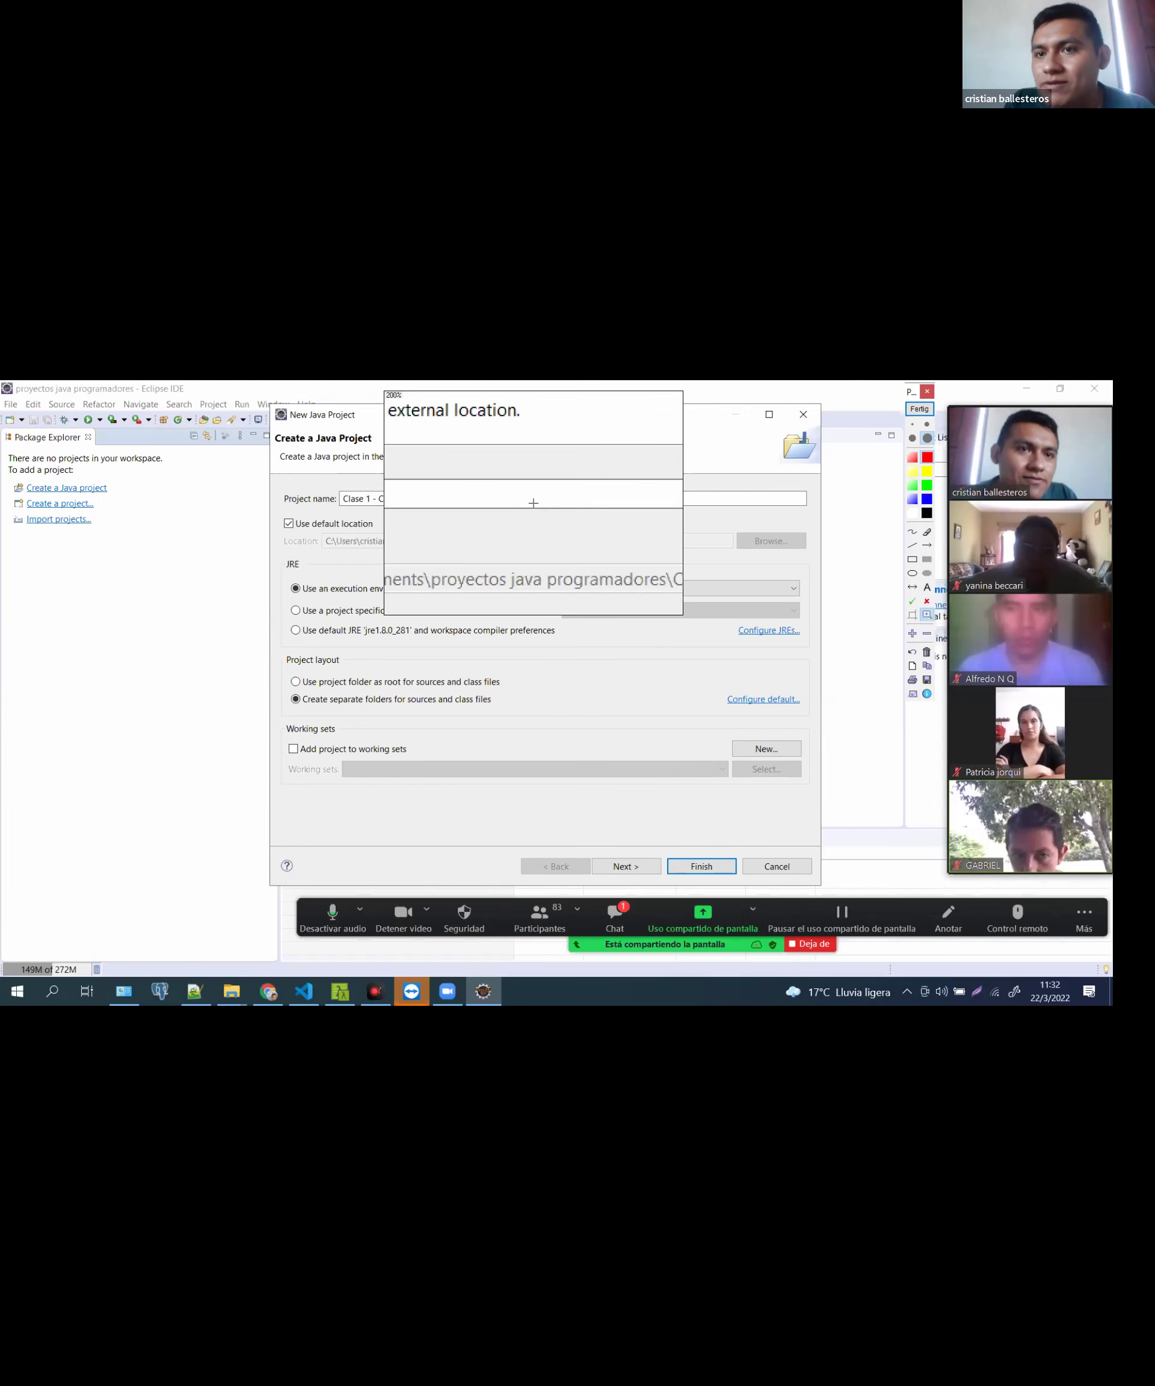
left_click(923, 410)
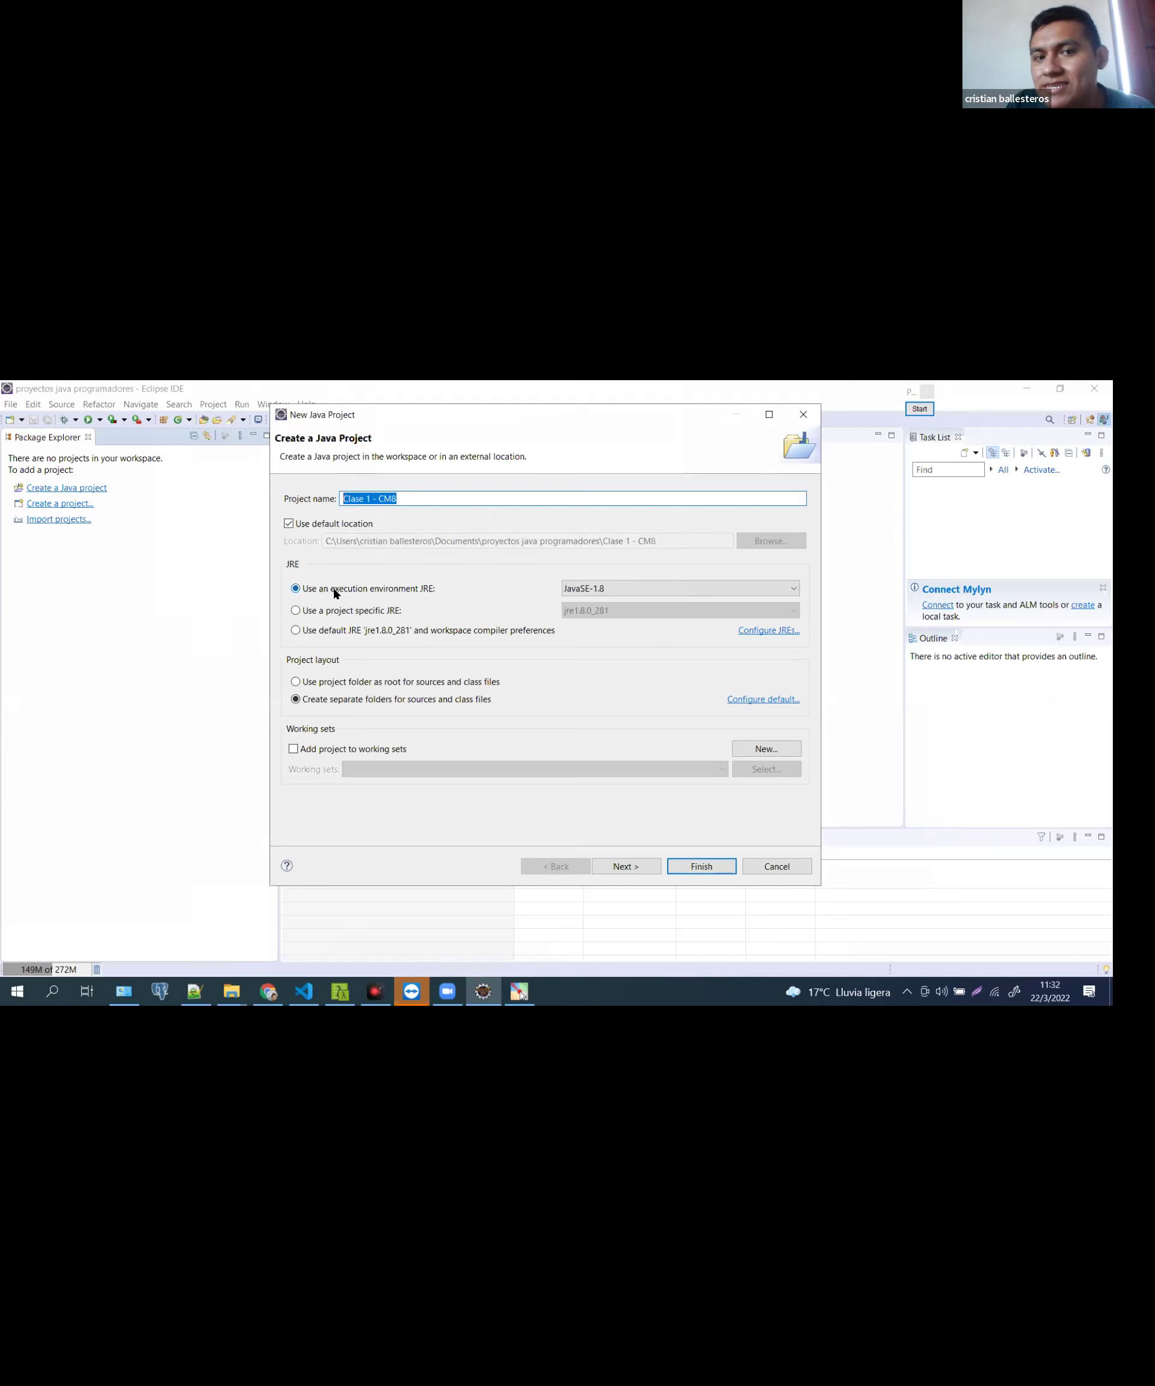
Keep JavaSE-1.8 as the execution environment, continue to the Java settings and finish creating the Clase 1 - CM8 project
left_click(425, 593)
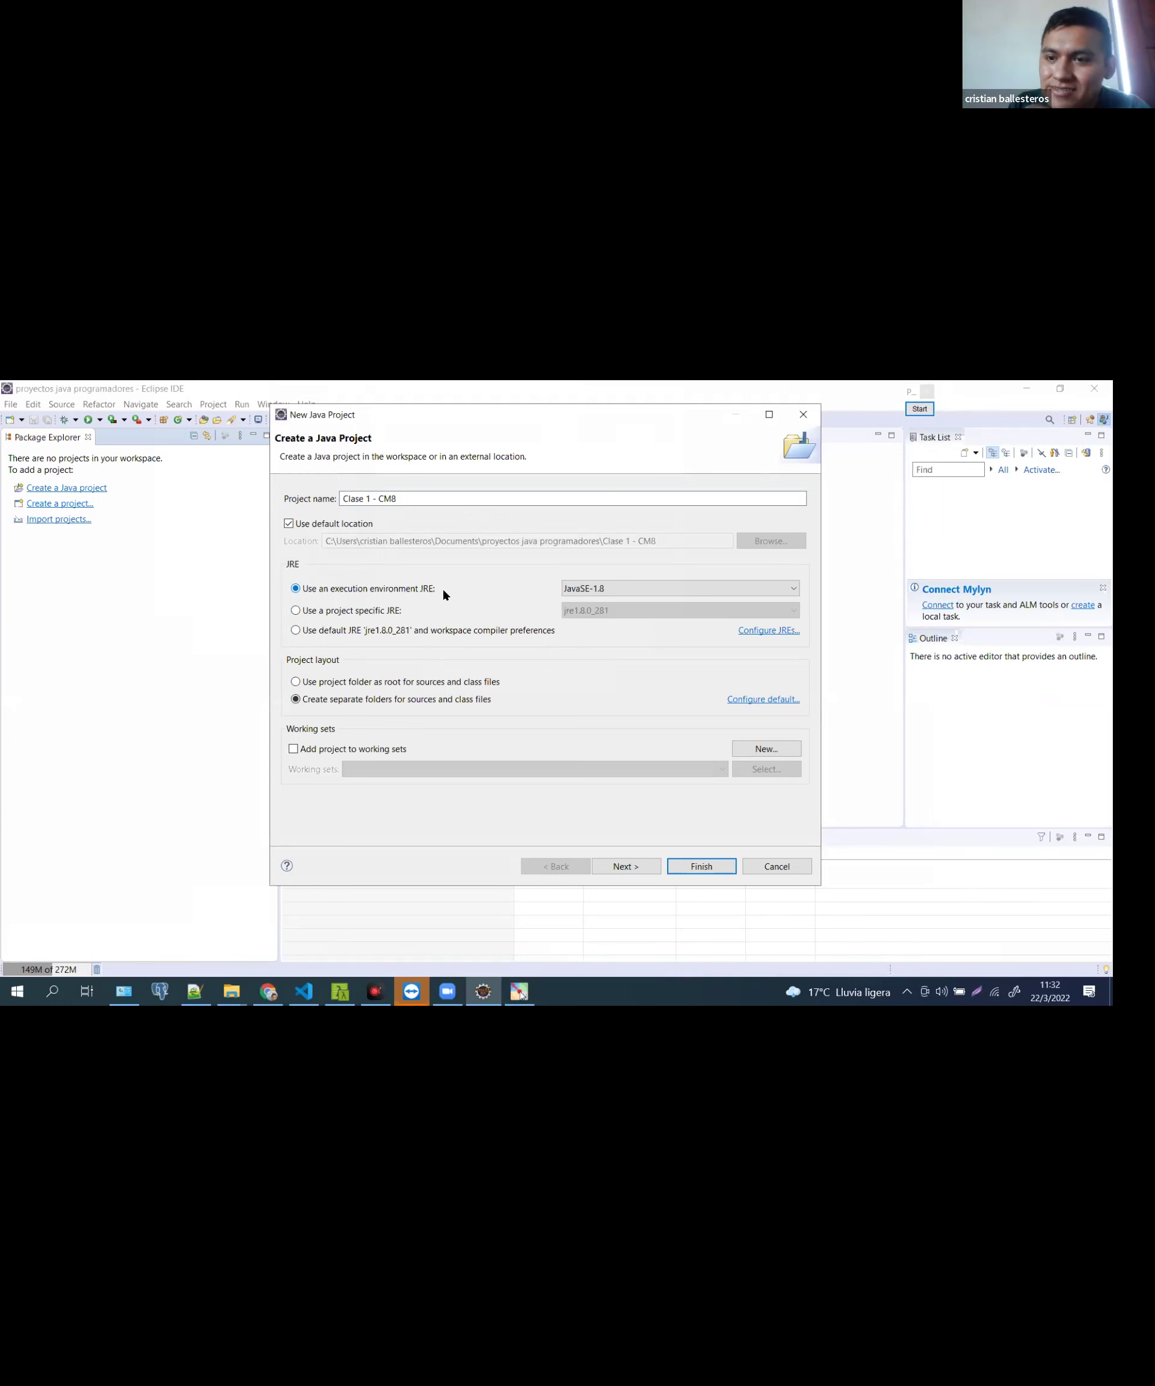
left_click(587, 589)
left_click(545, 590)
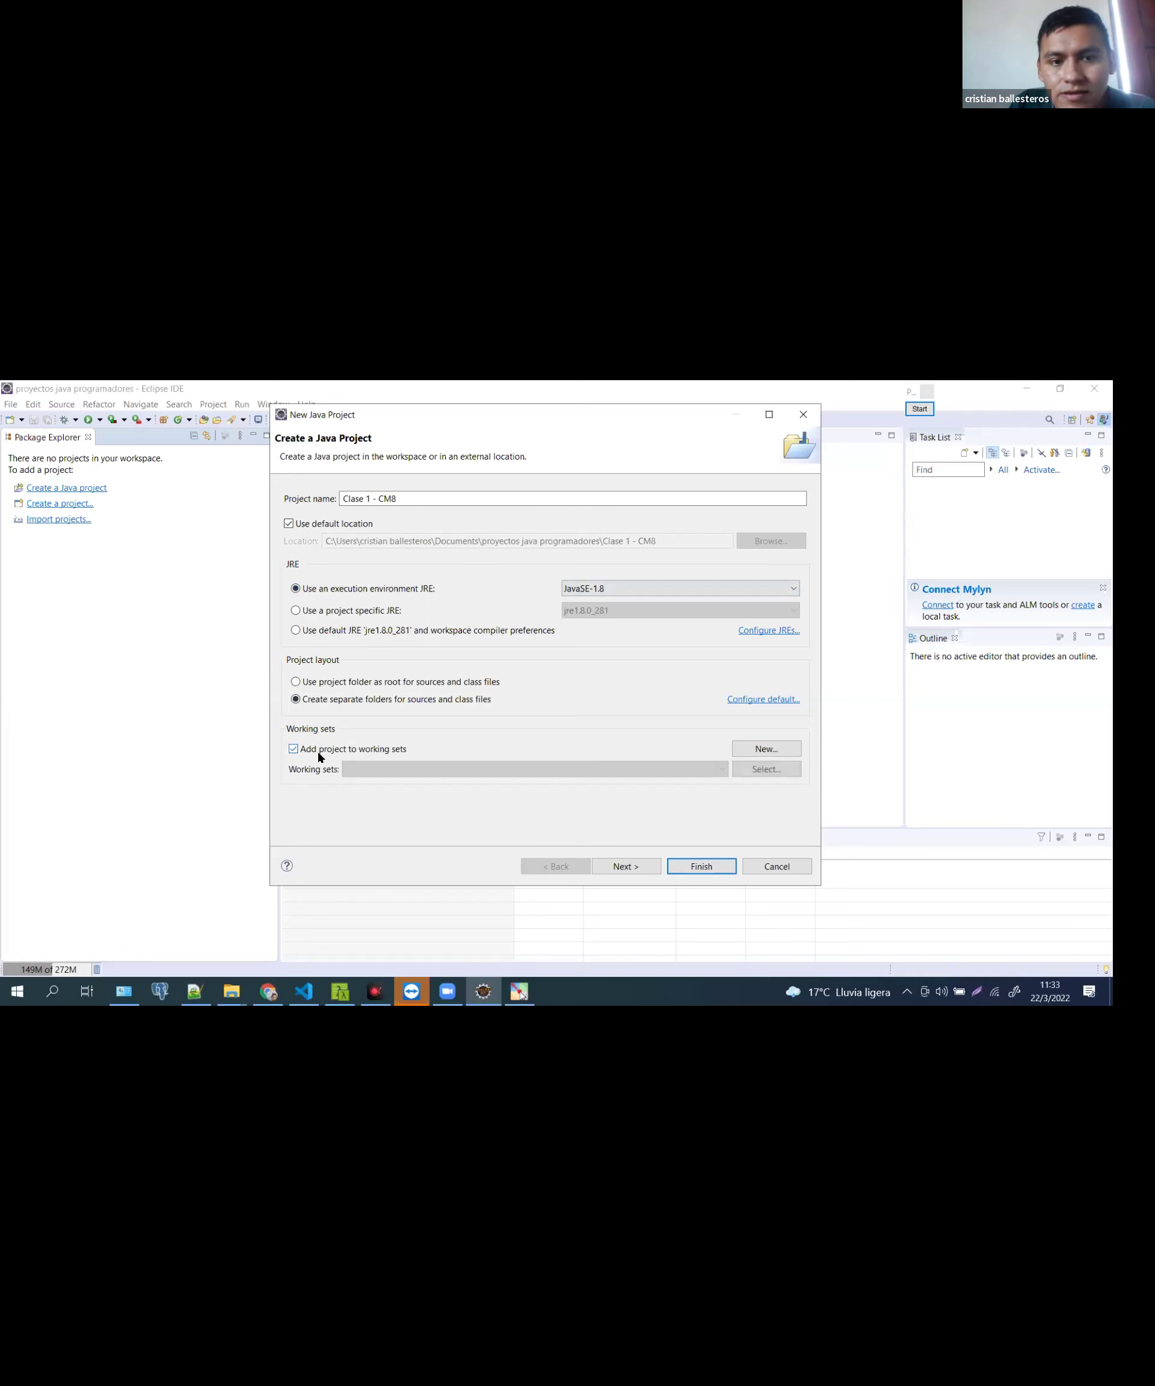
left_click(636, 866)
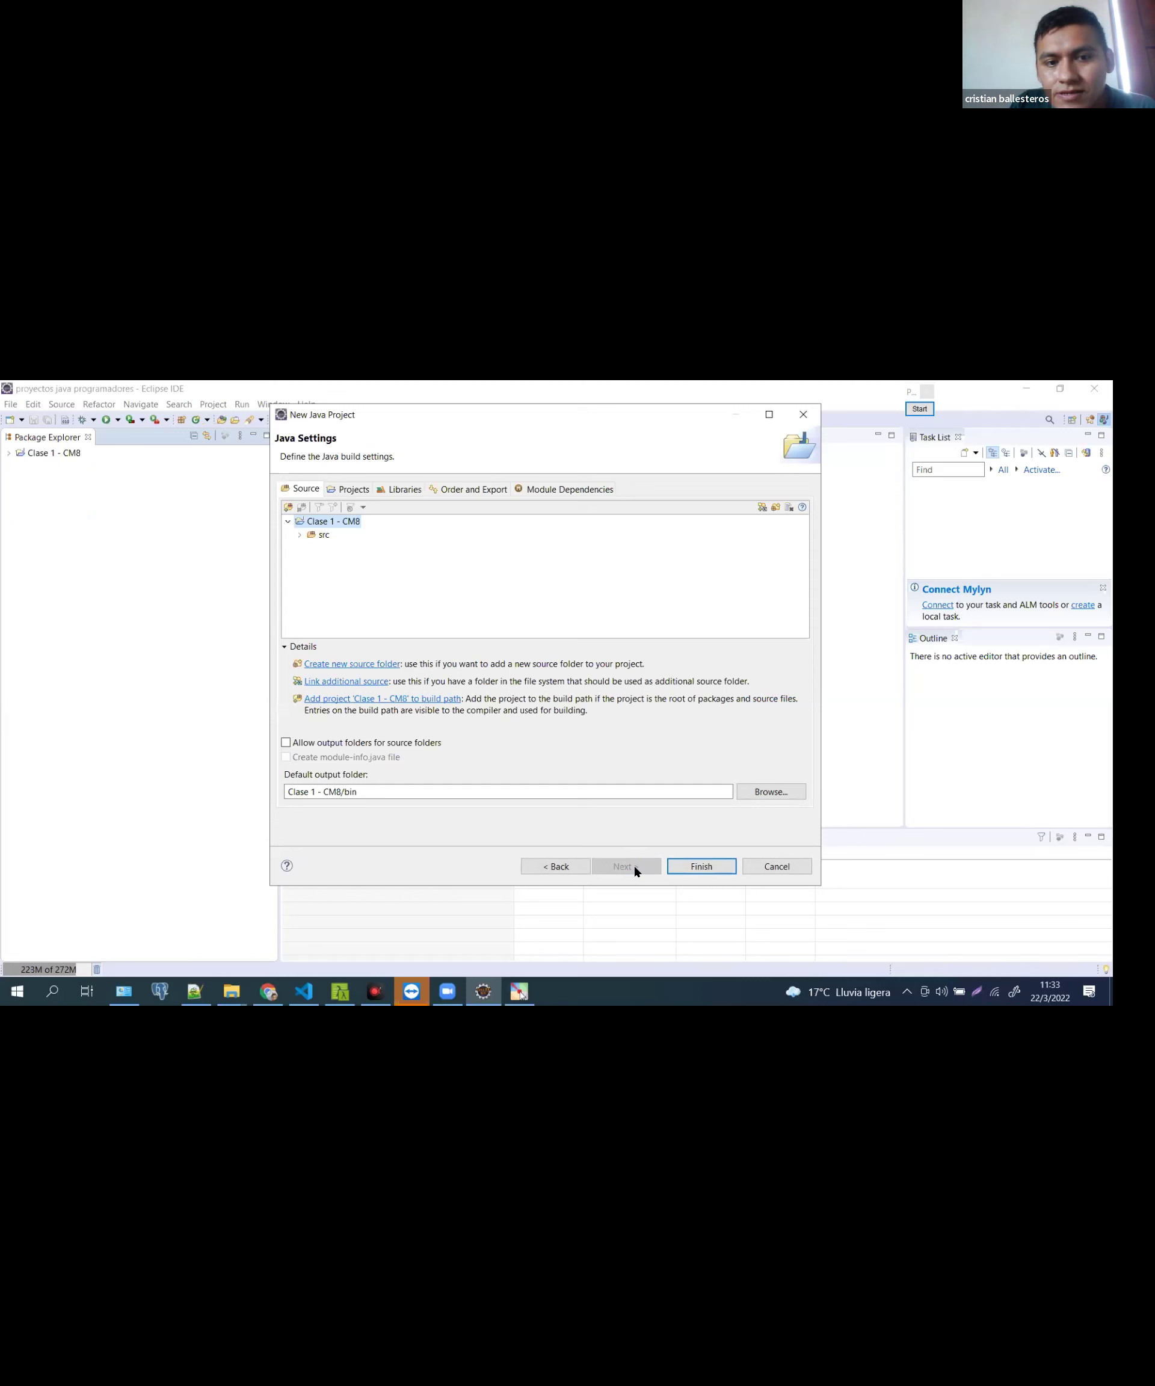
left_click(710, 869)
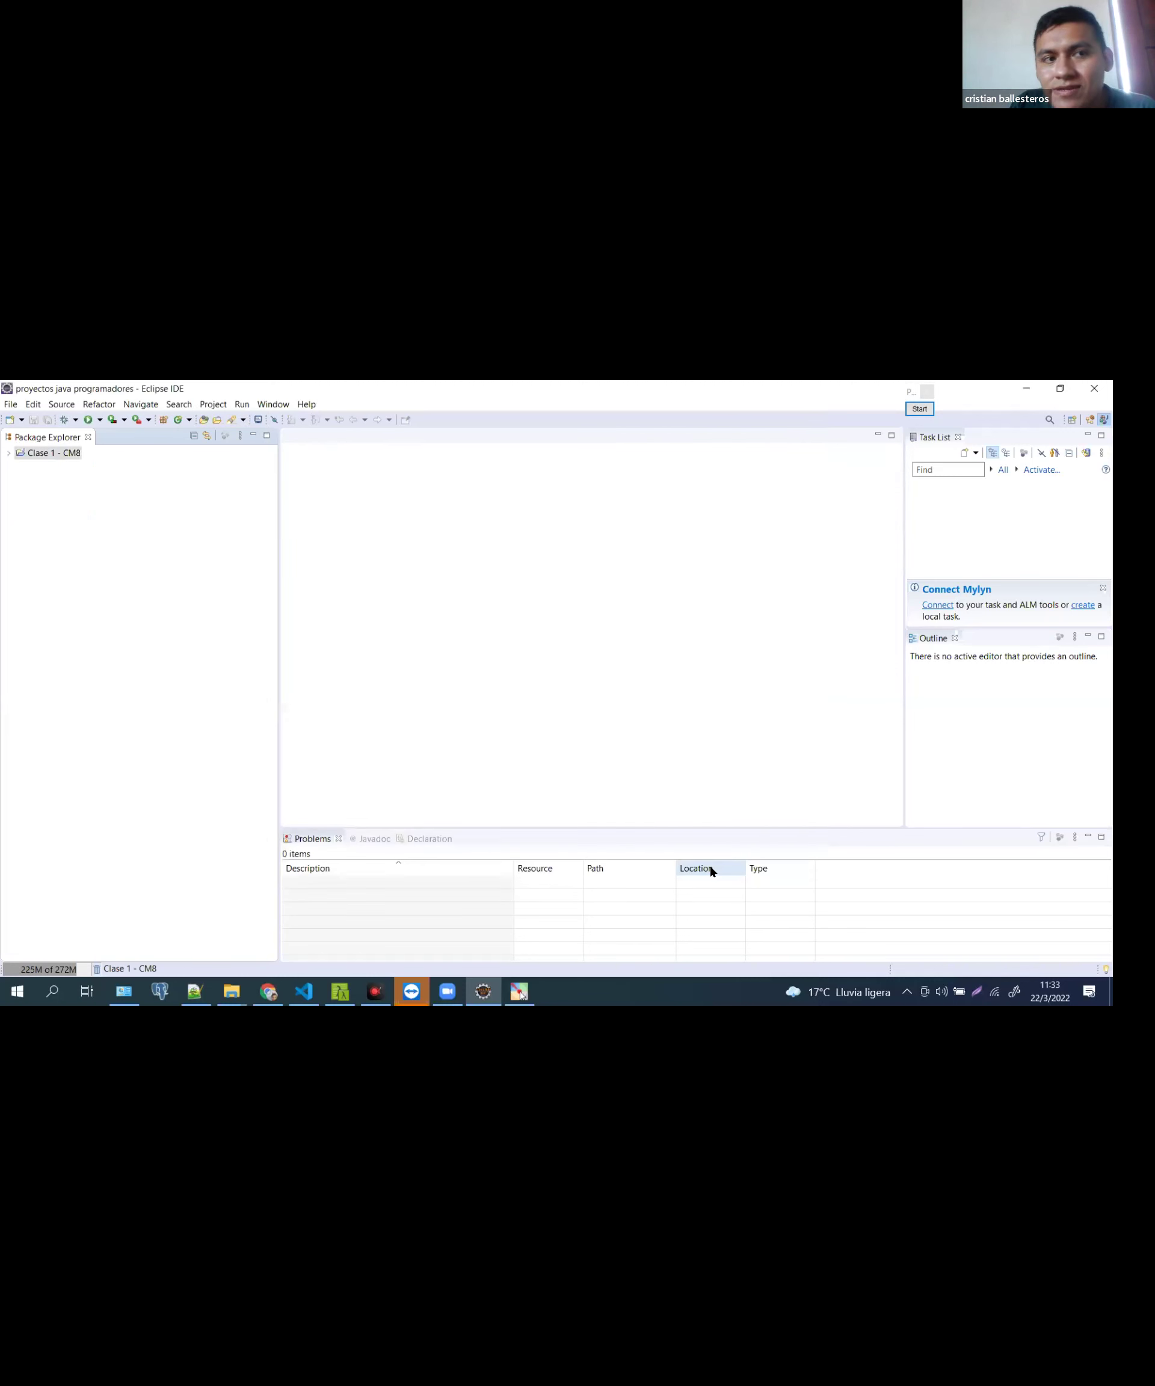
Check the contents of the Clase 1 - CM8 project and magnify its entry in the Package Explorer
left_click(8, 453)
left_click(8, 453)
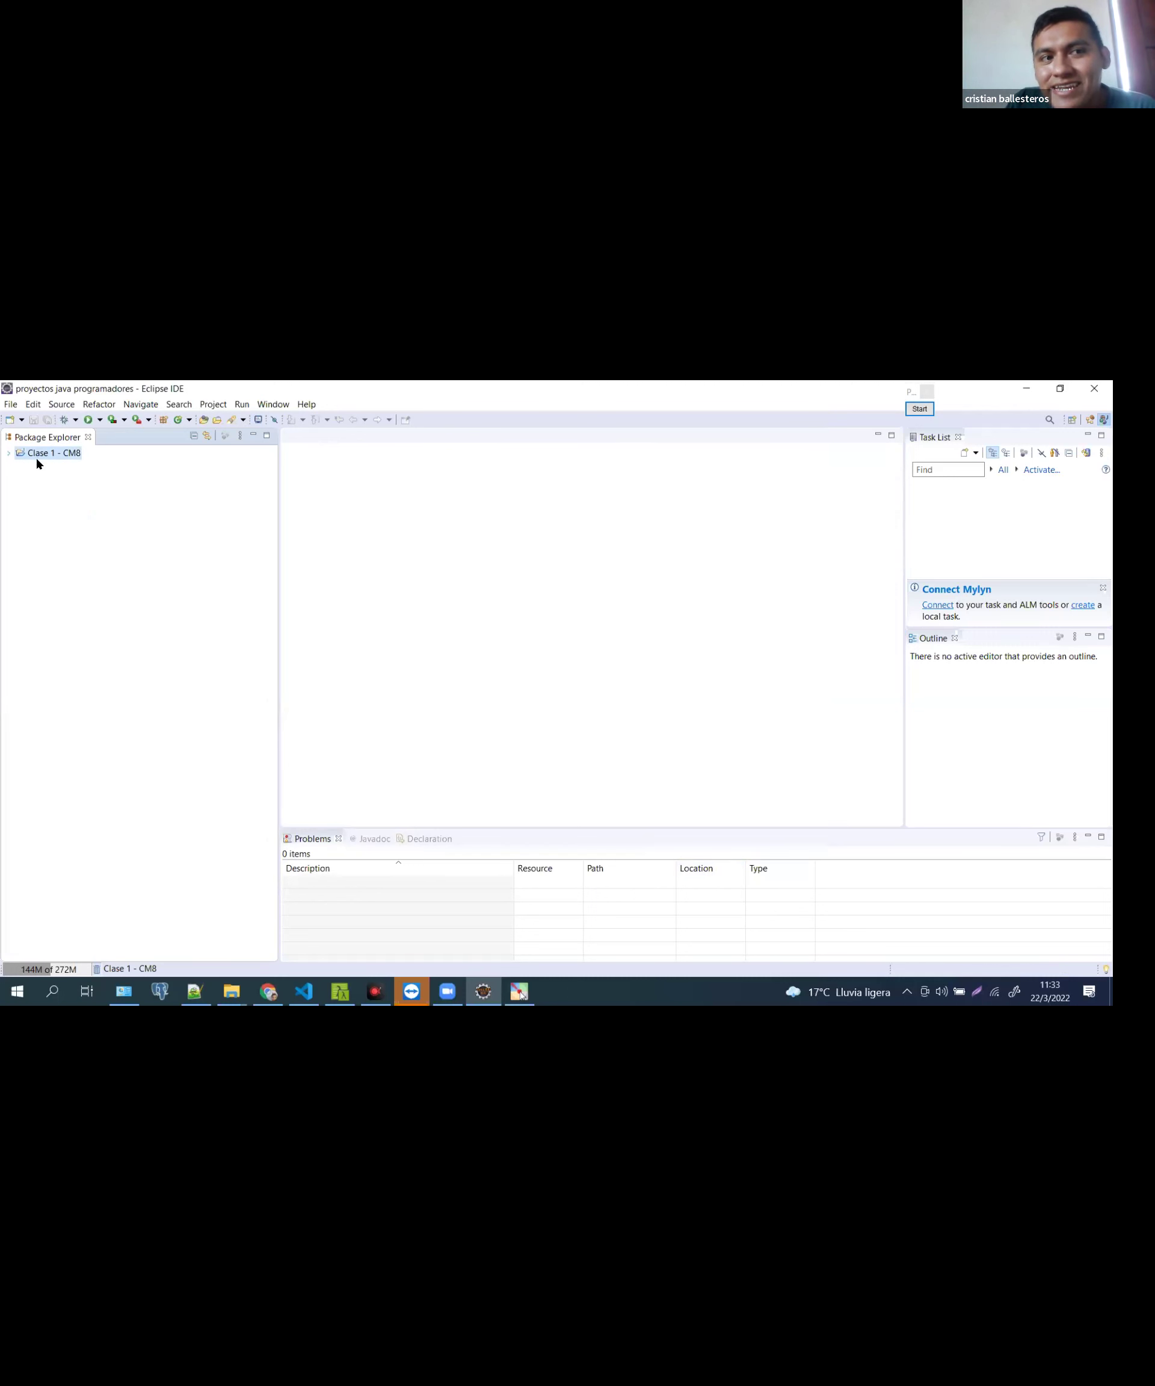
left_click(920, 408)
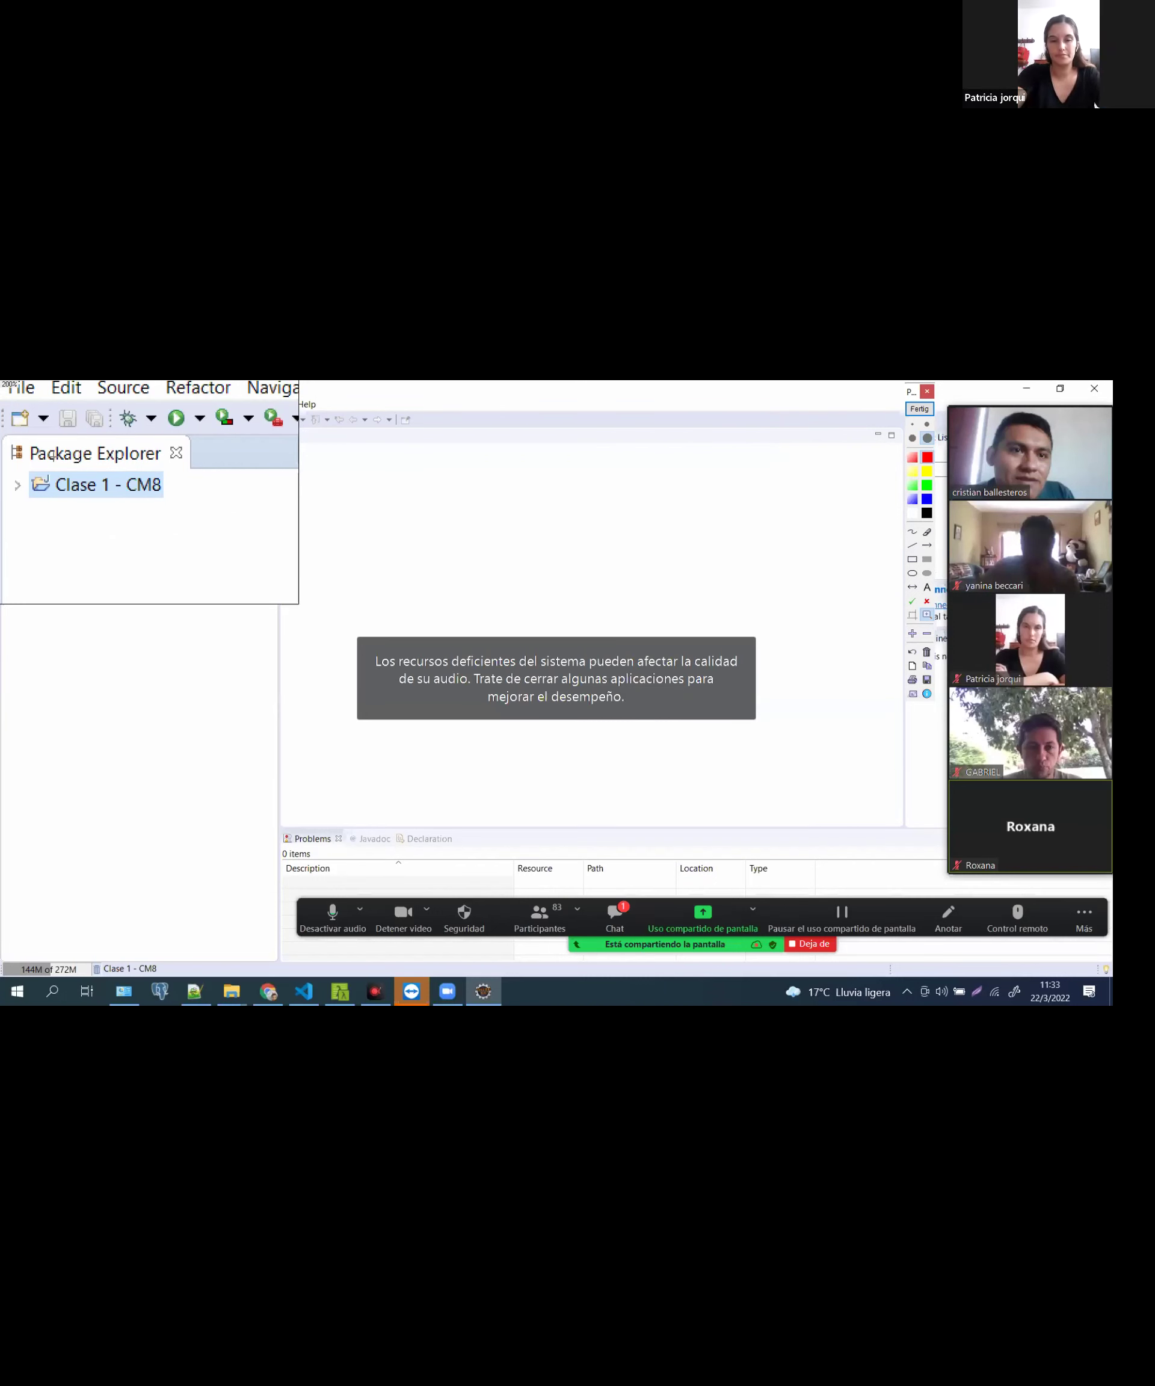
key("Escape")
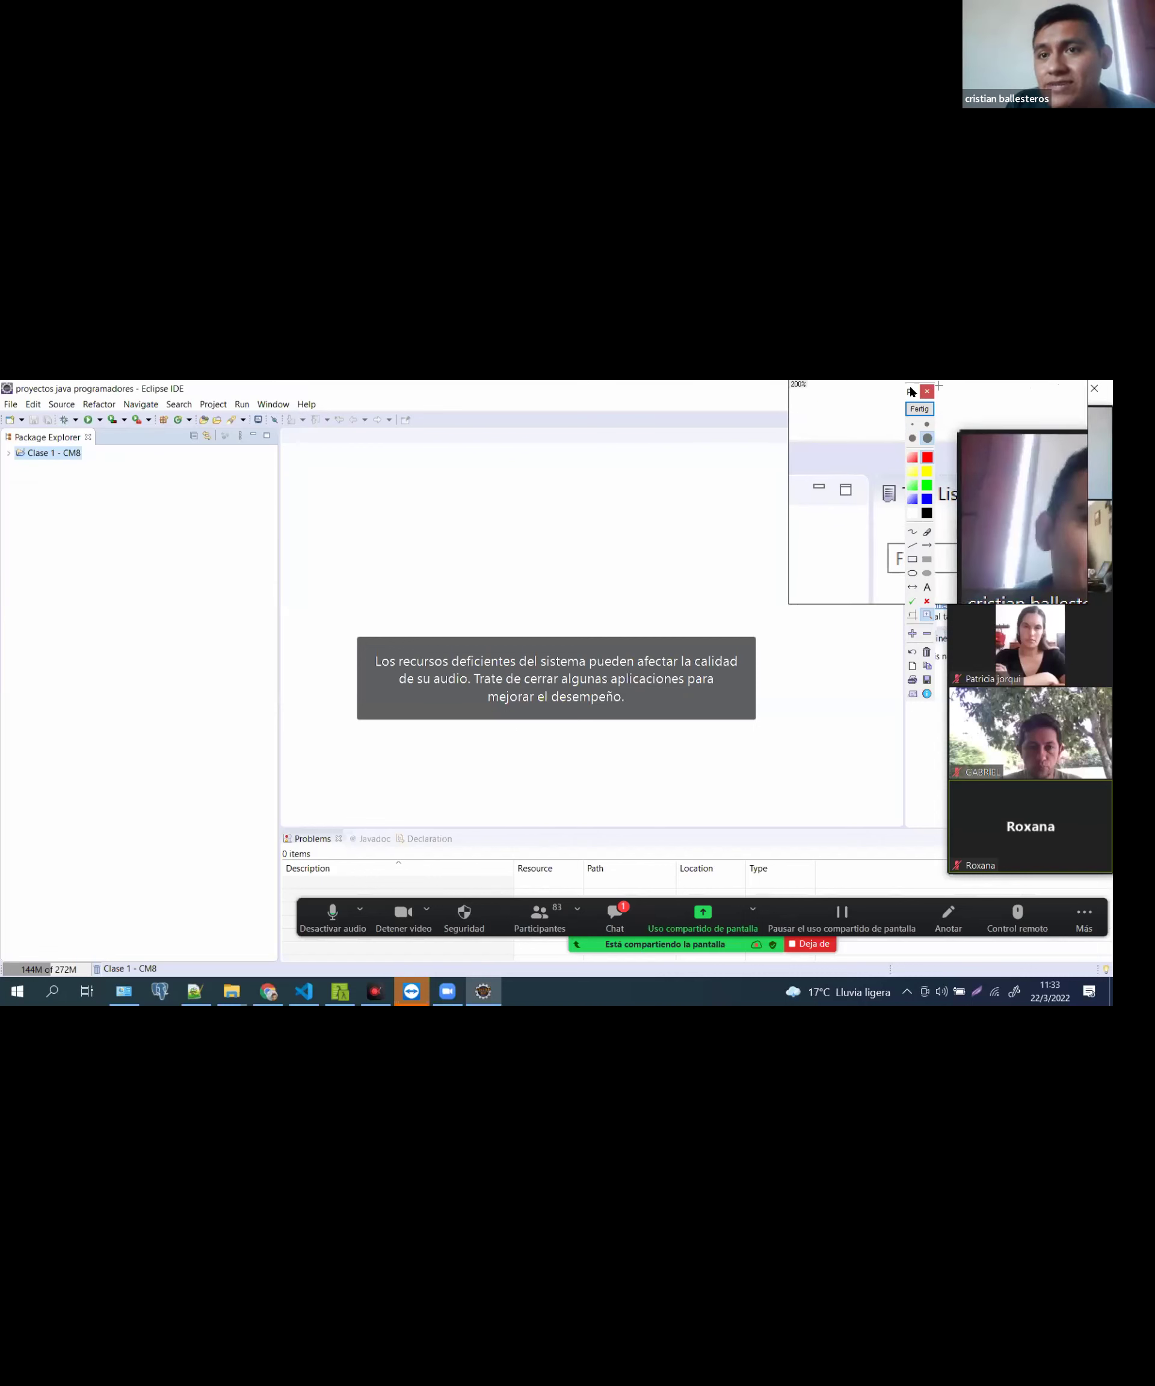
Create a second Java project named "Clase 2 - CM8" with the default settings
left_click(10, 404)
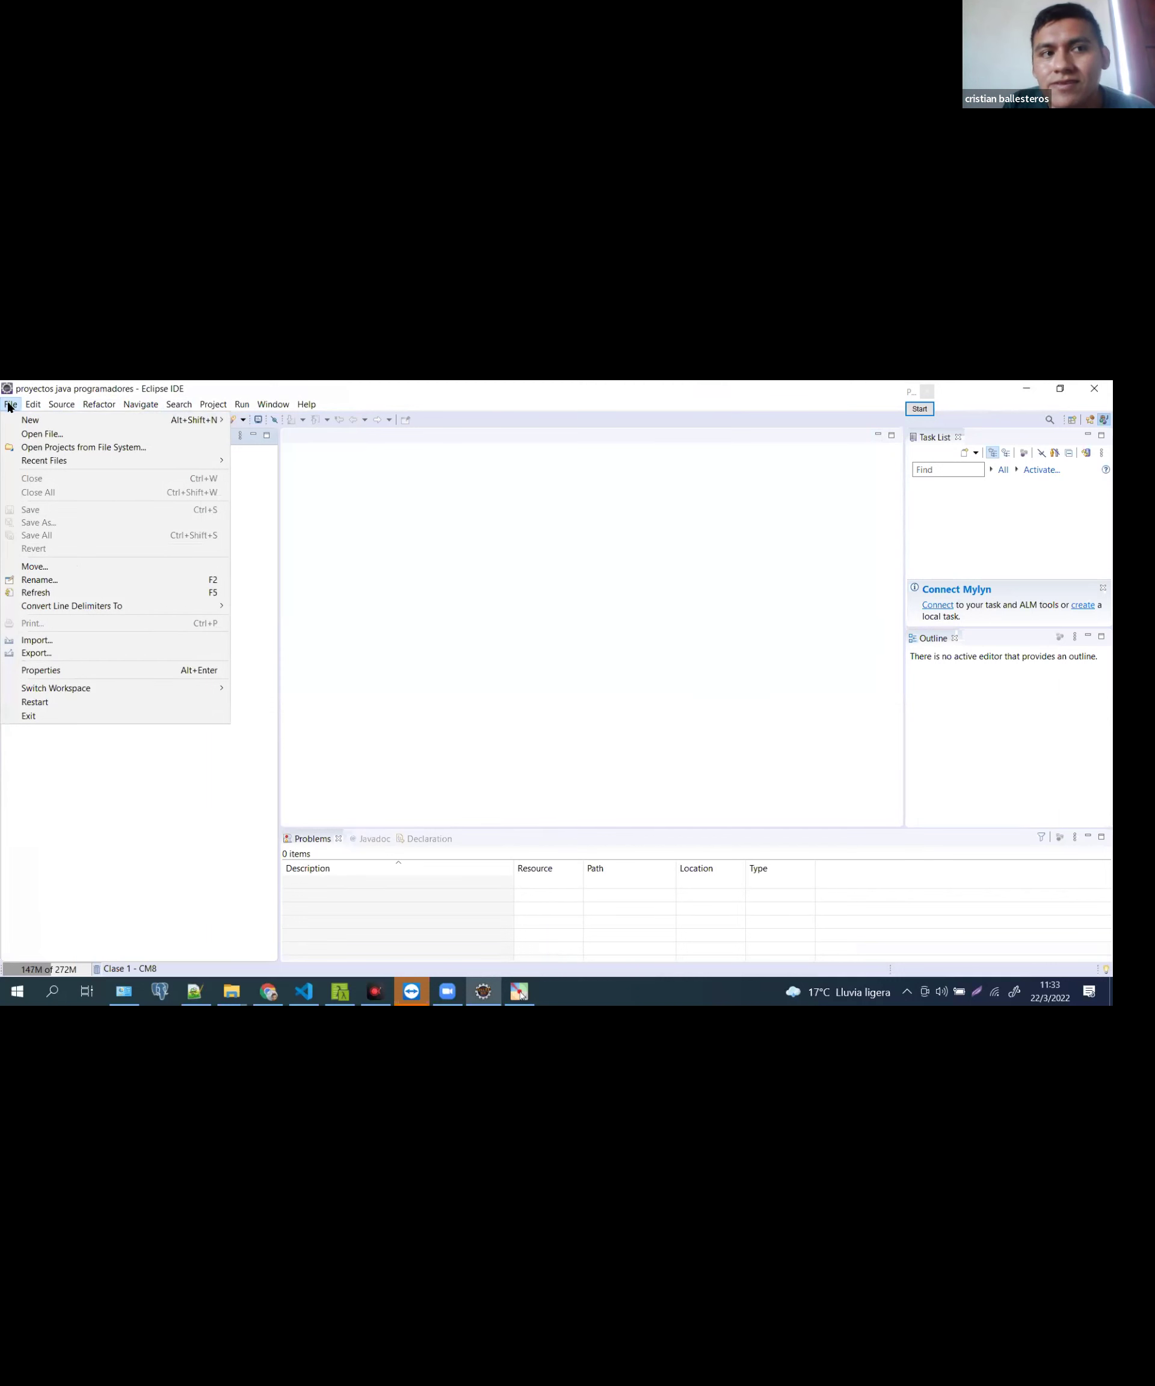
left_click(390, 562)
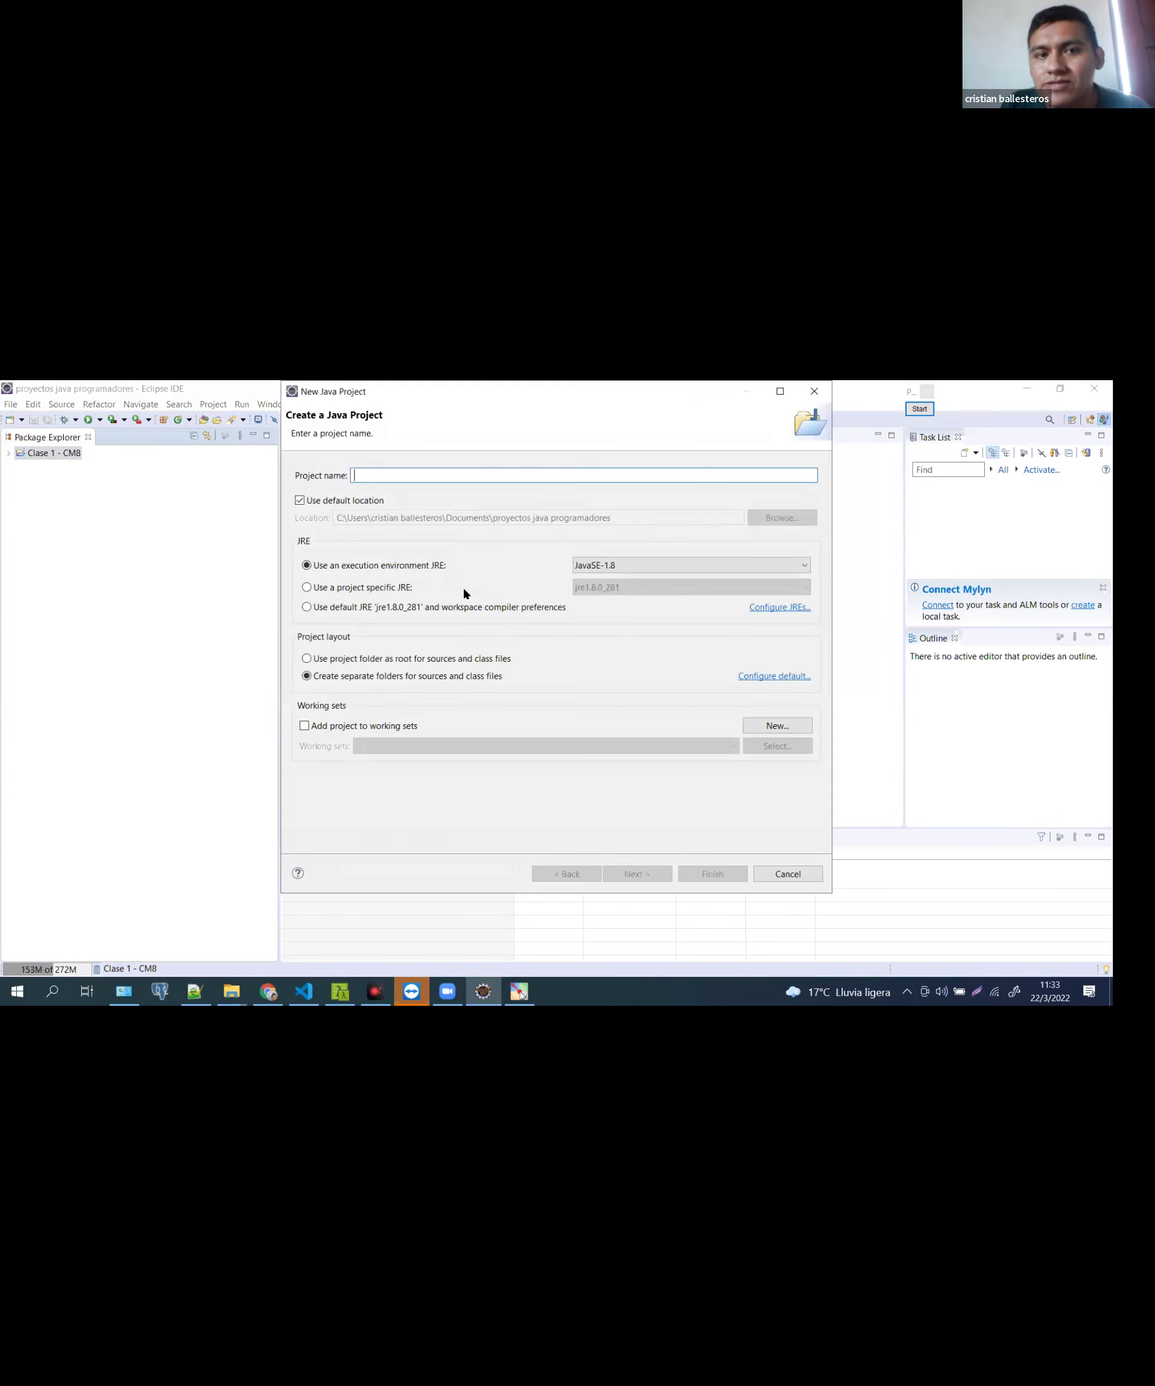
type("Cla")
key("BackSpace")
key("BackSpace")
key("BackSpace")
type("C")
key("BackSpace")
type("Clase 2")
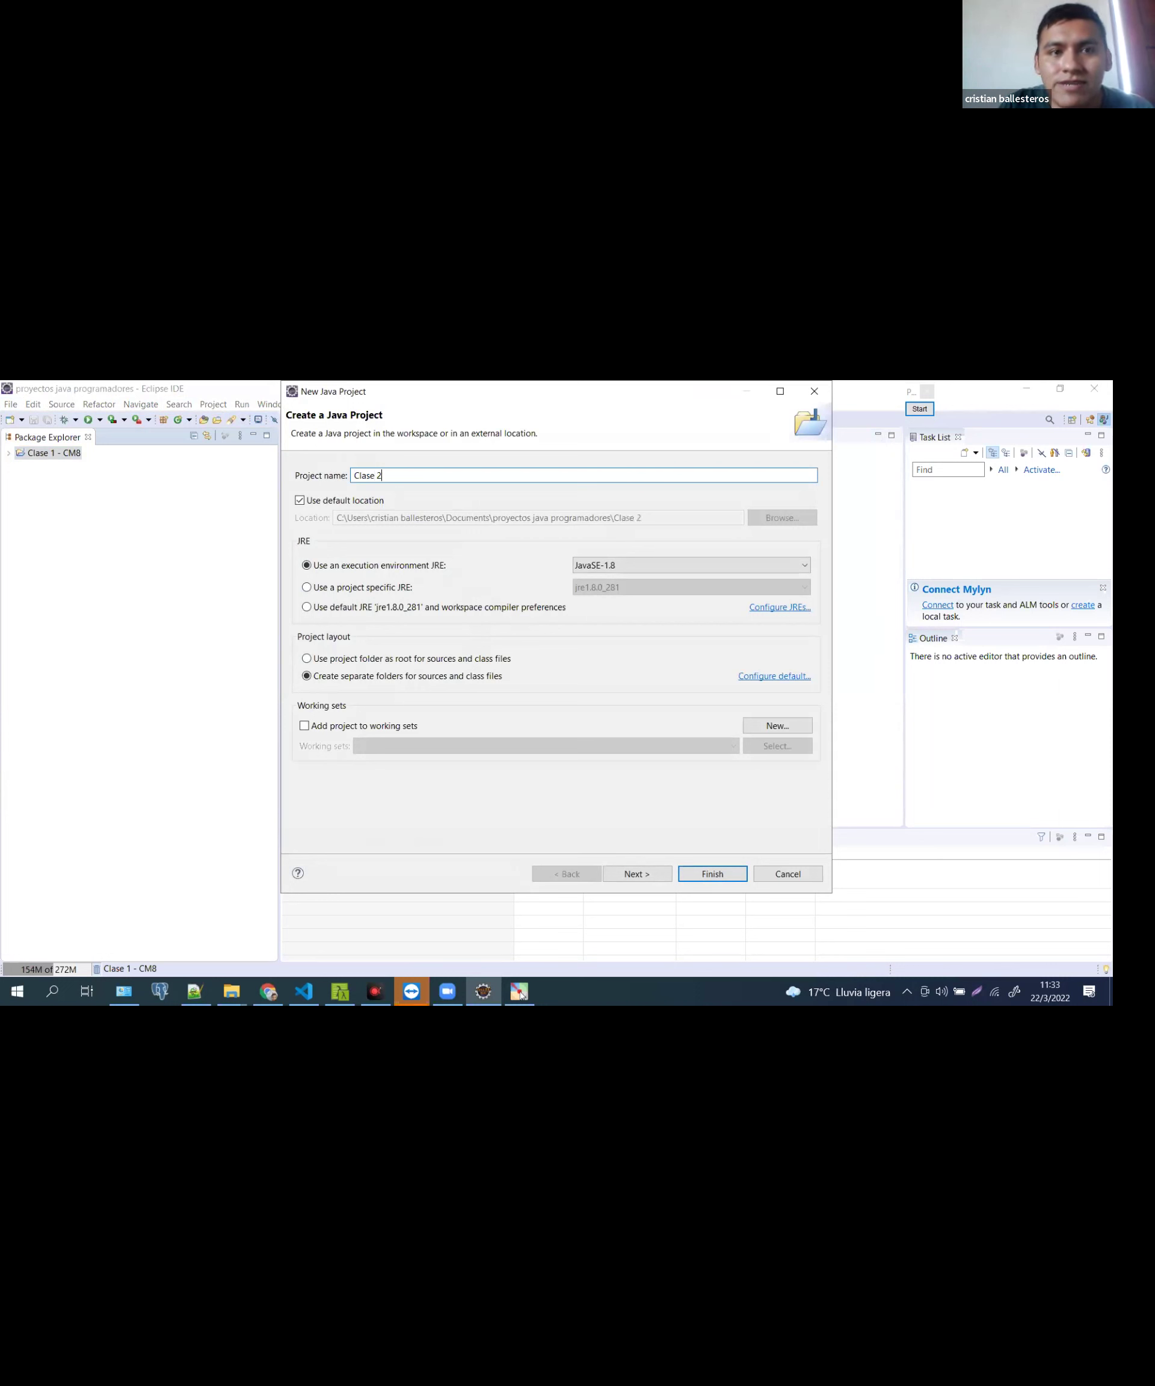
type(" - CM8")
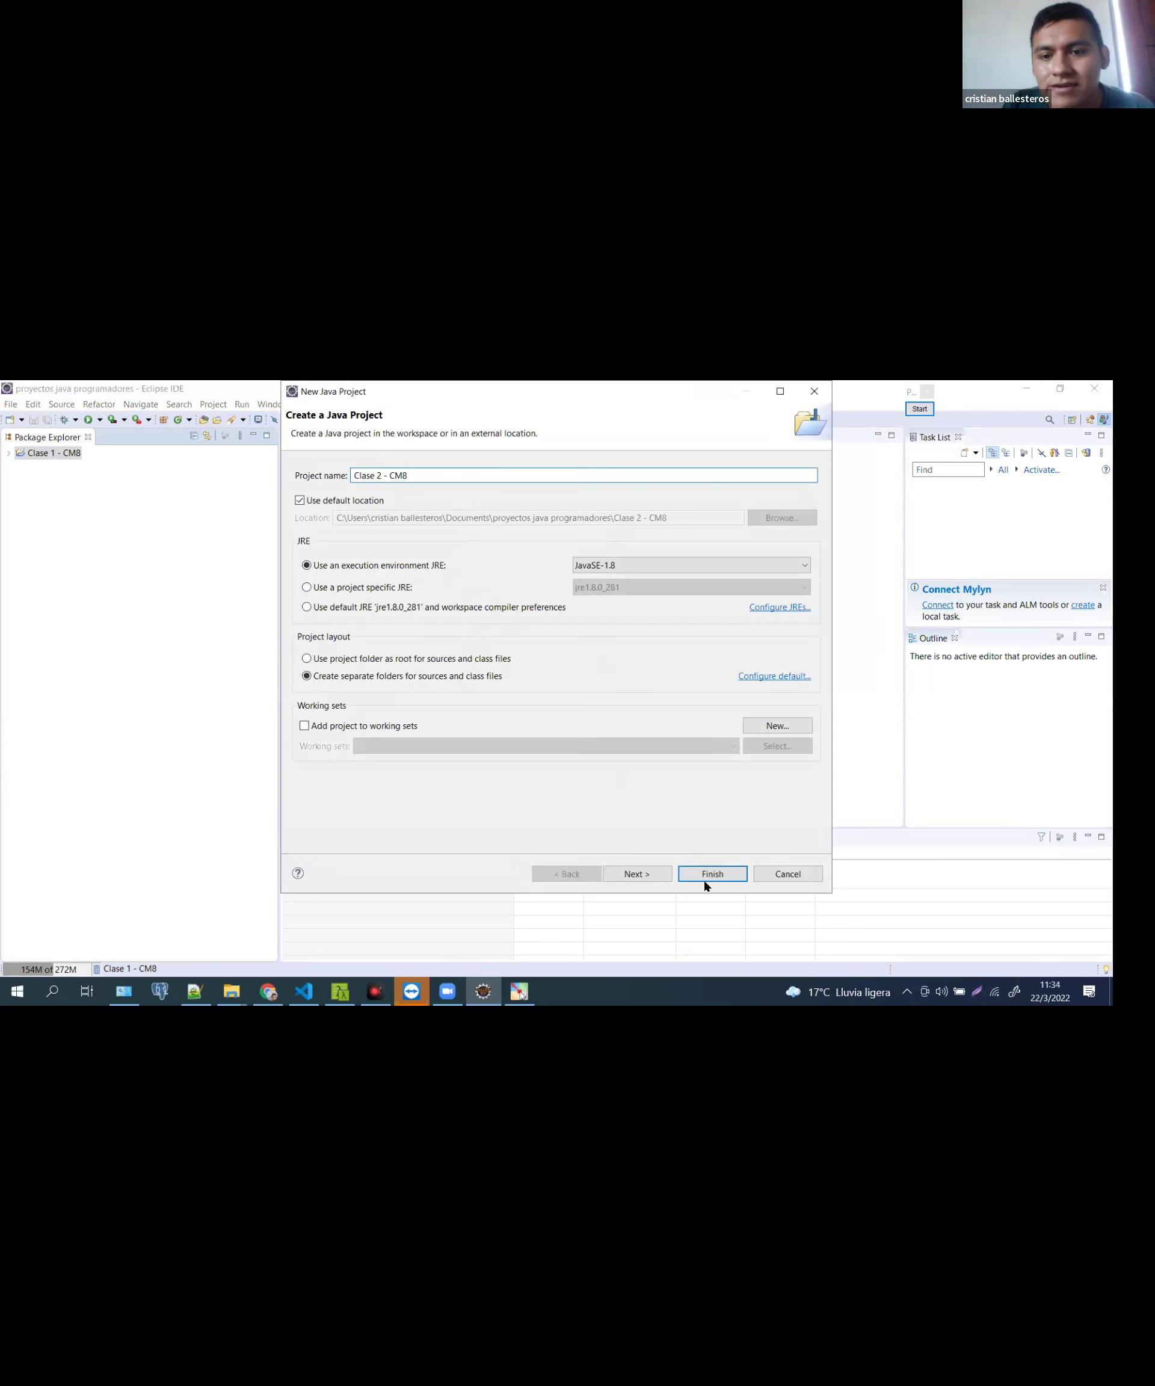
left_click(706, 874)
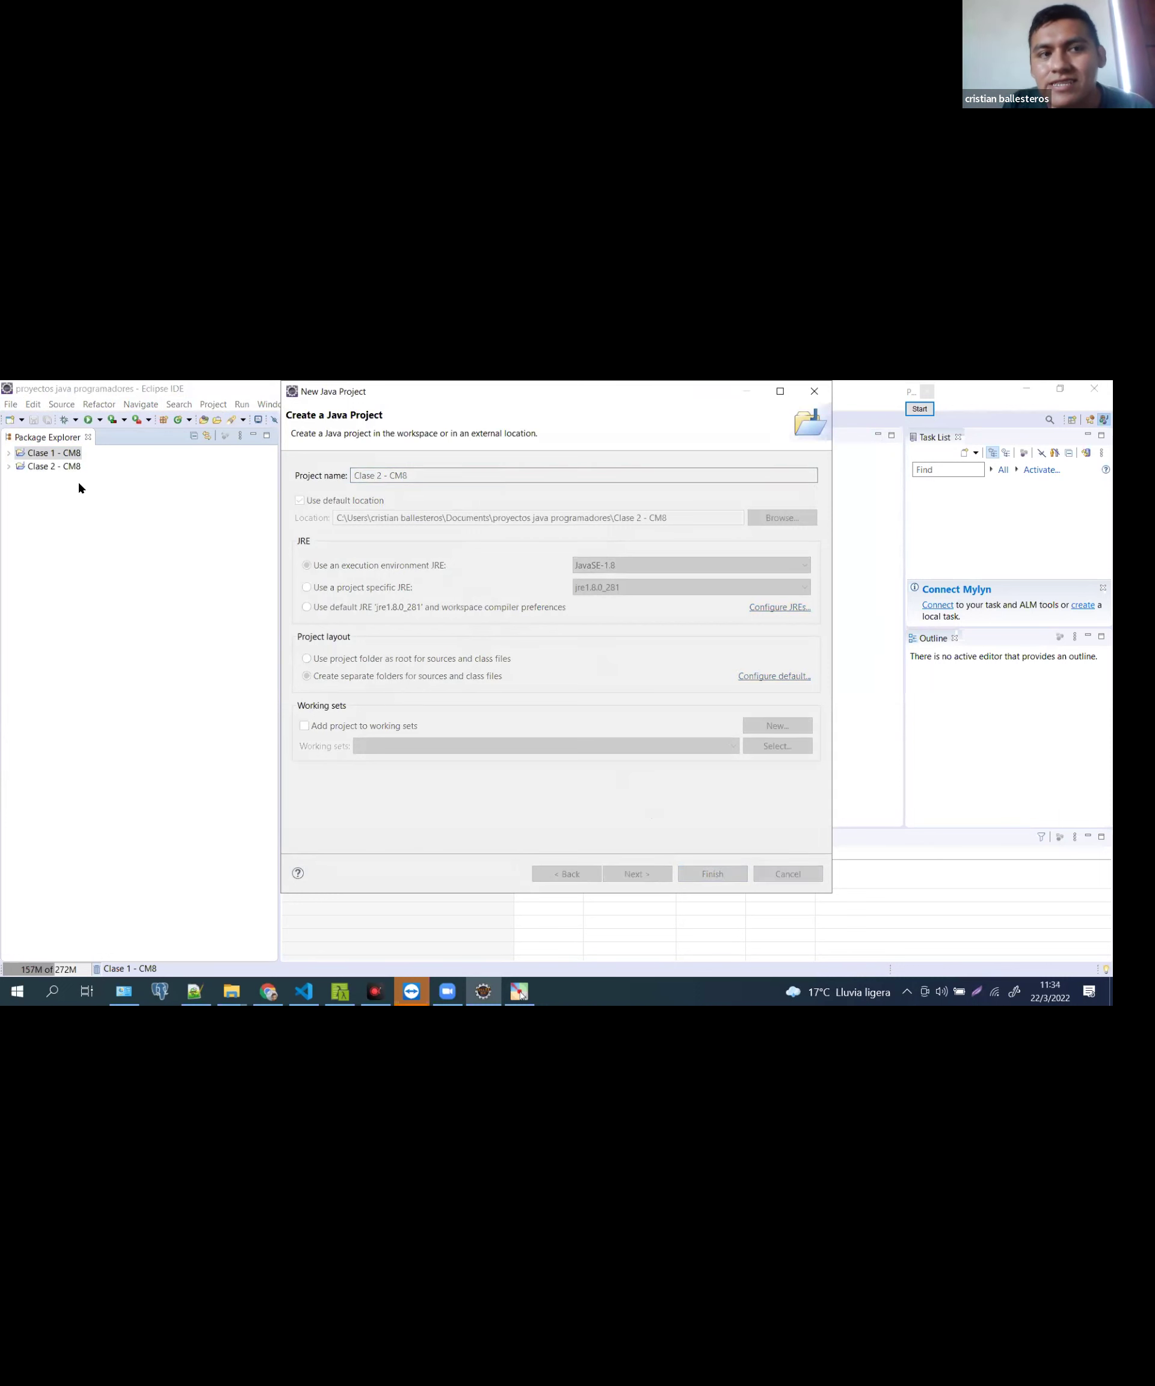
Expand the Clase 1 - CM8 project in the Package Explorer
double_click(56, 453)
left_click(47, 466)
Remove the Clase 2 - CM8 project from the workspace without deleting its contents on disk
left_click(63, 493)
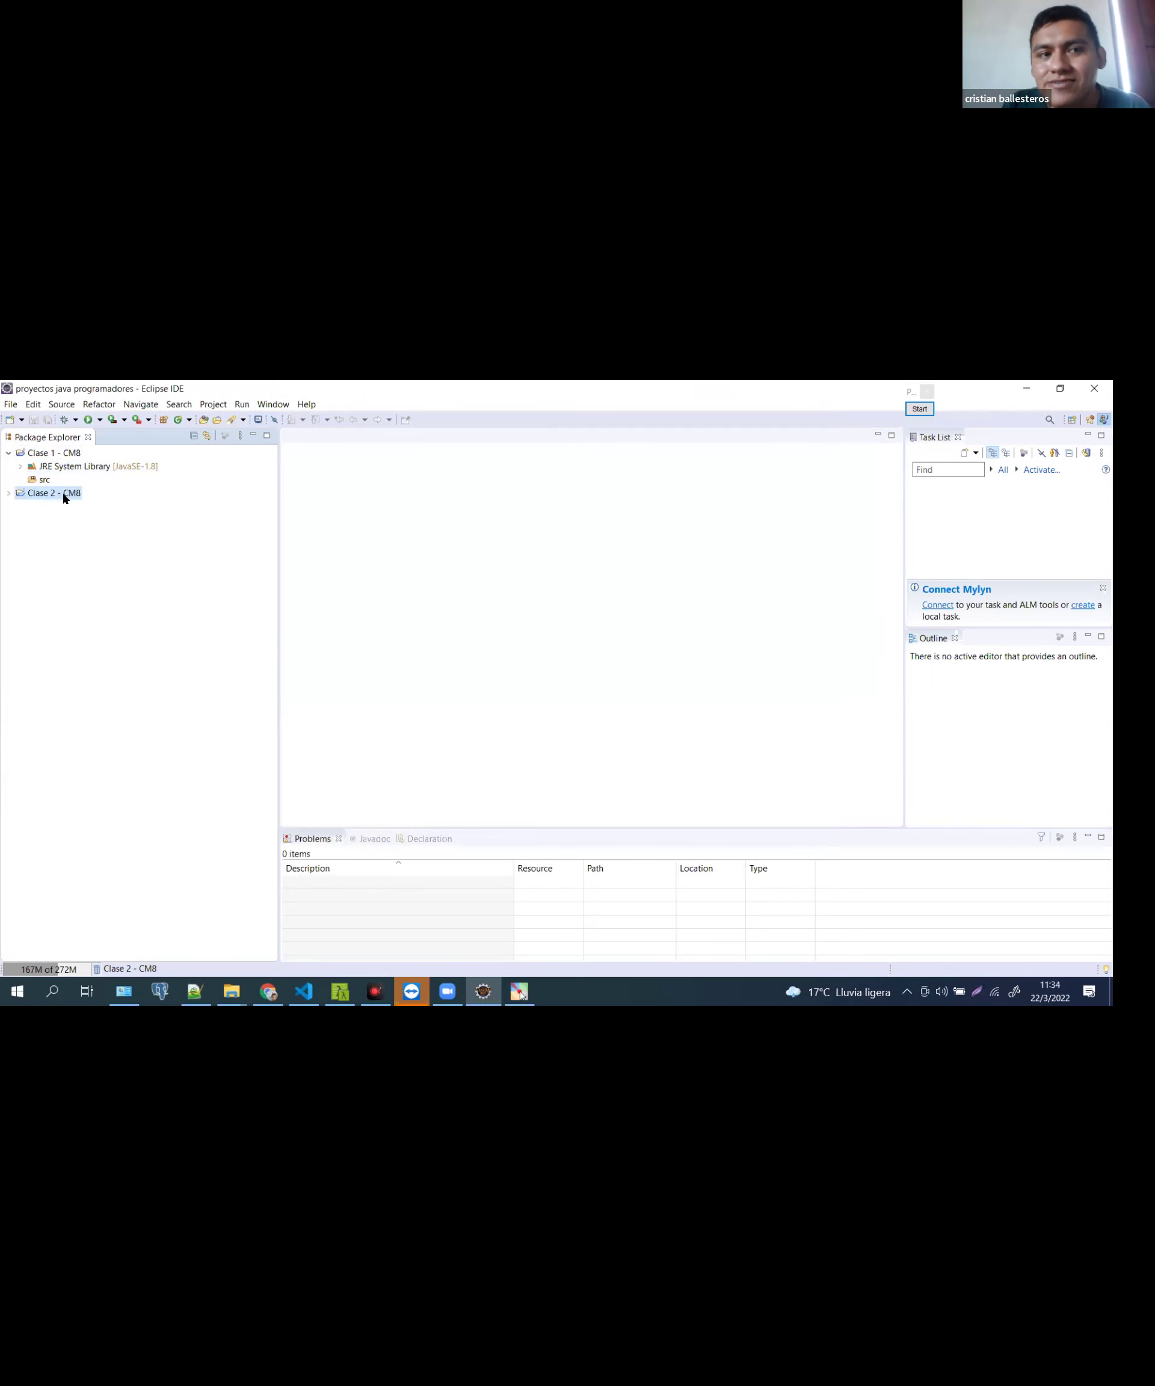
right_click(64, 499)
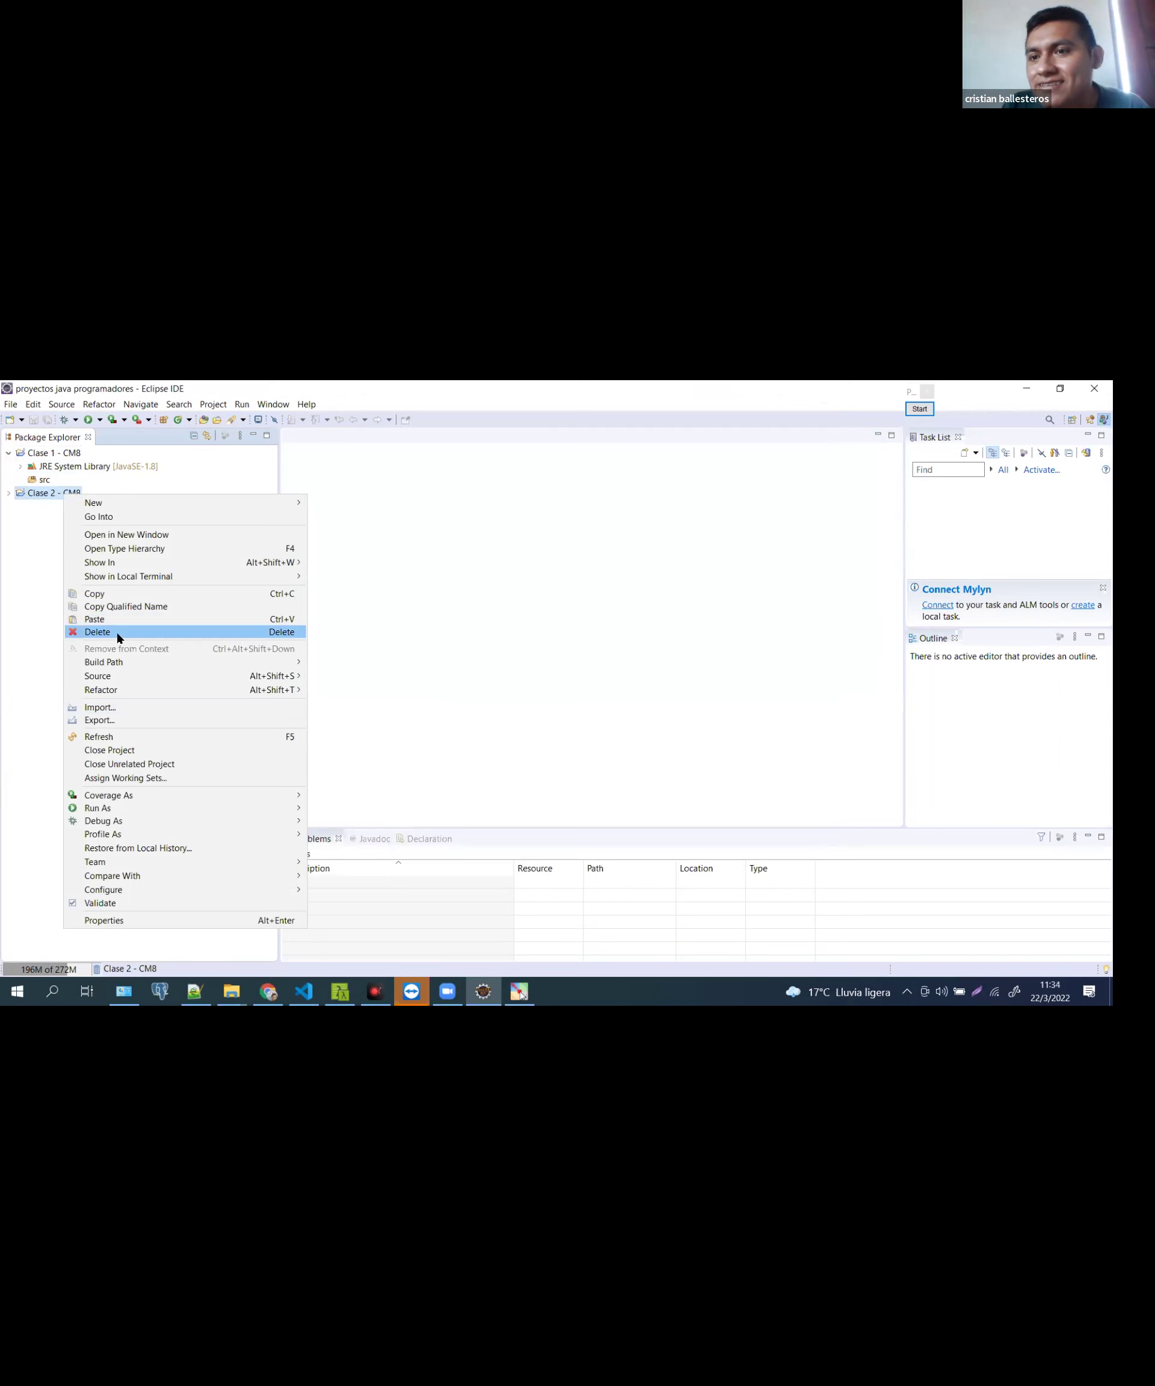
left_click(117, 638)
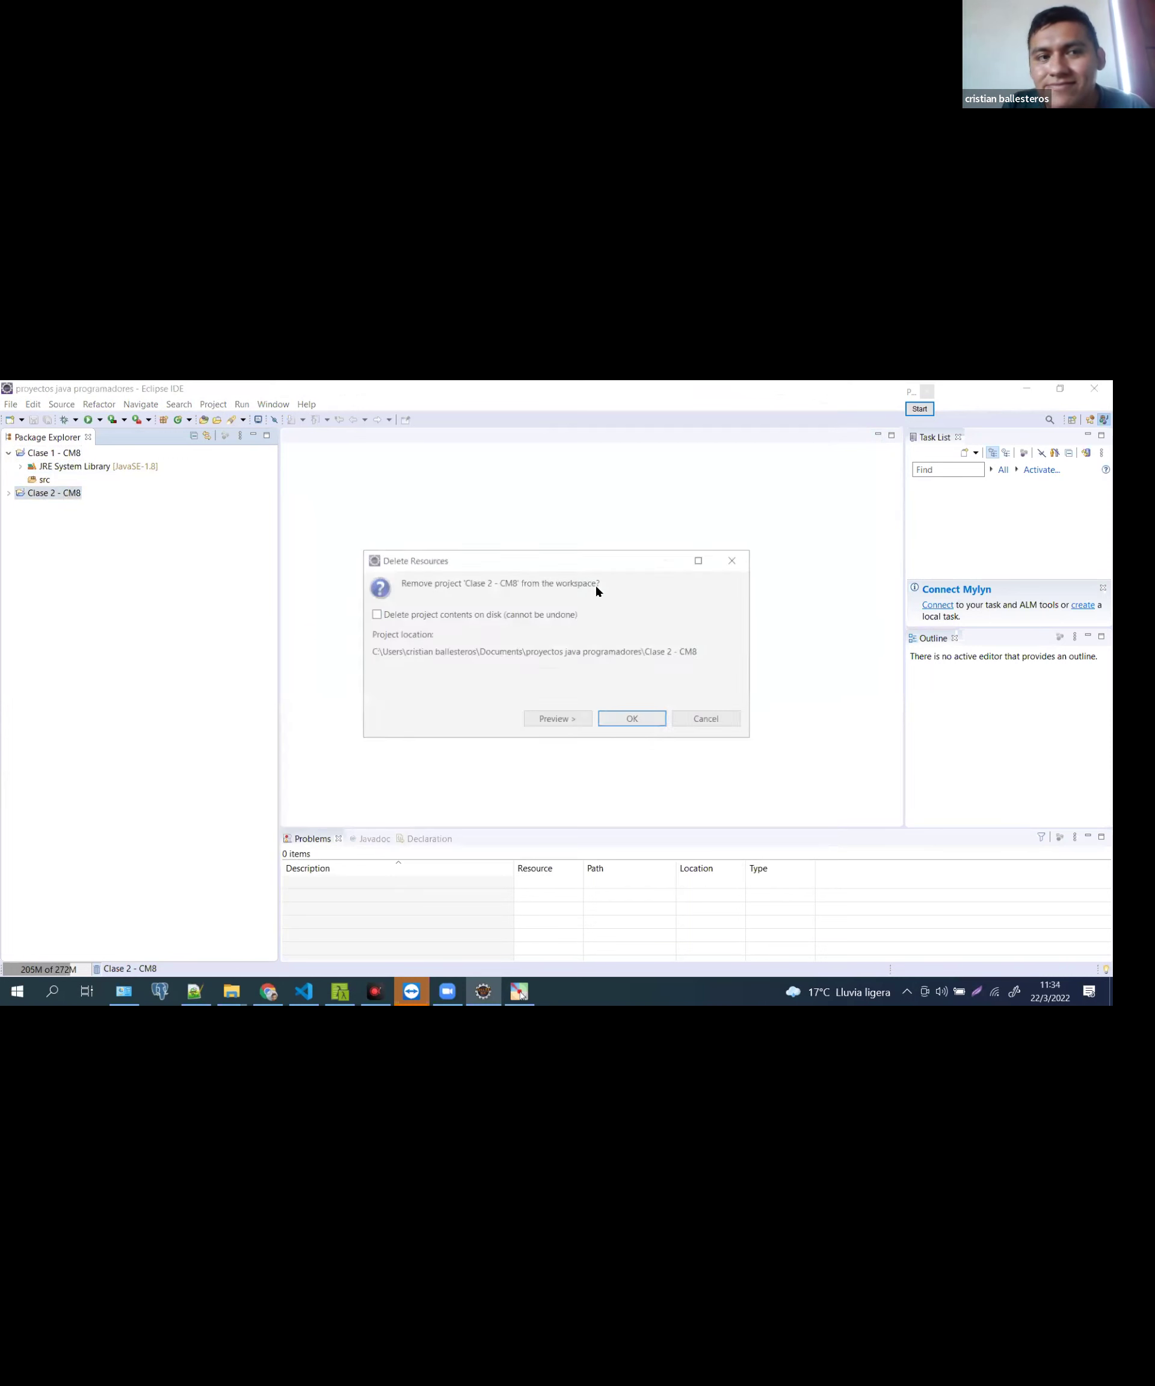
left_click(627, 722)
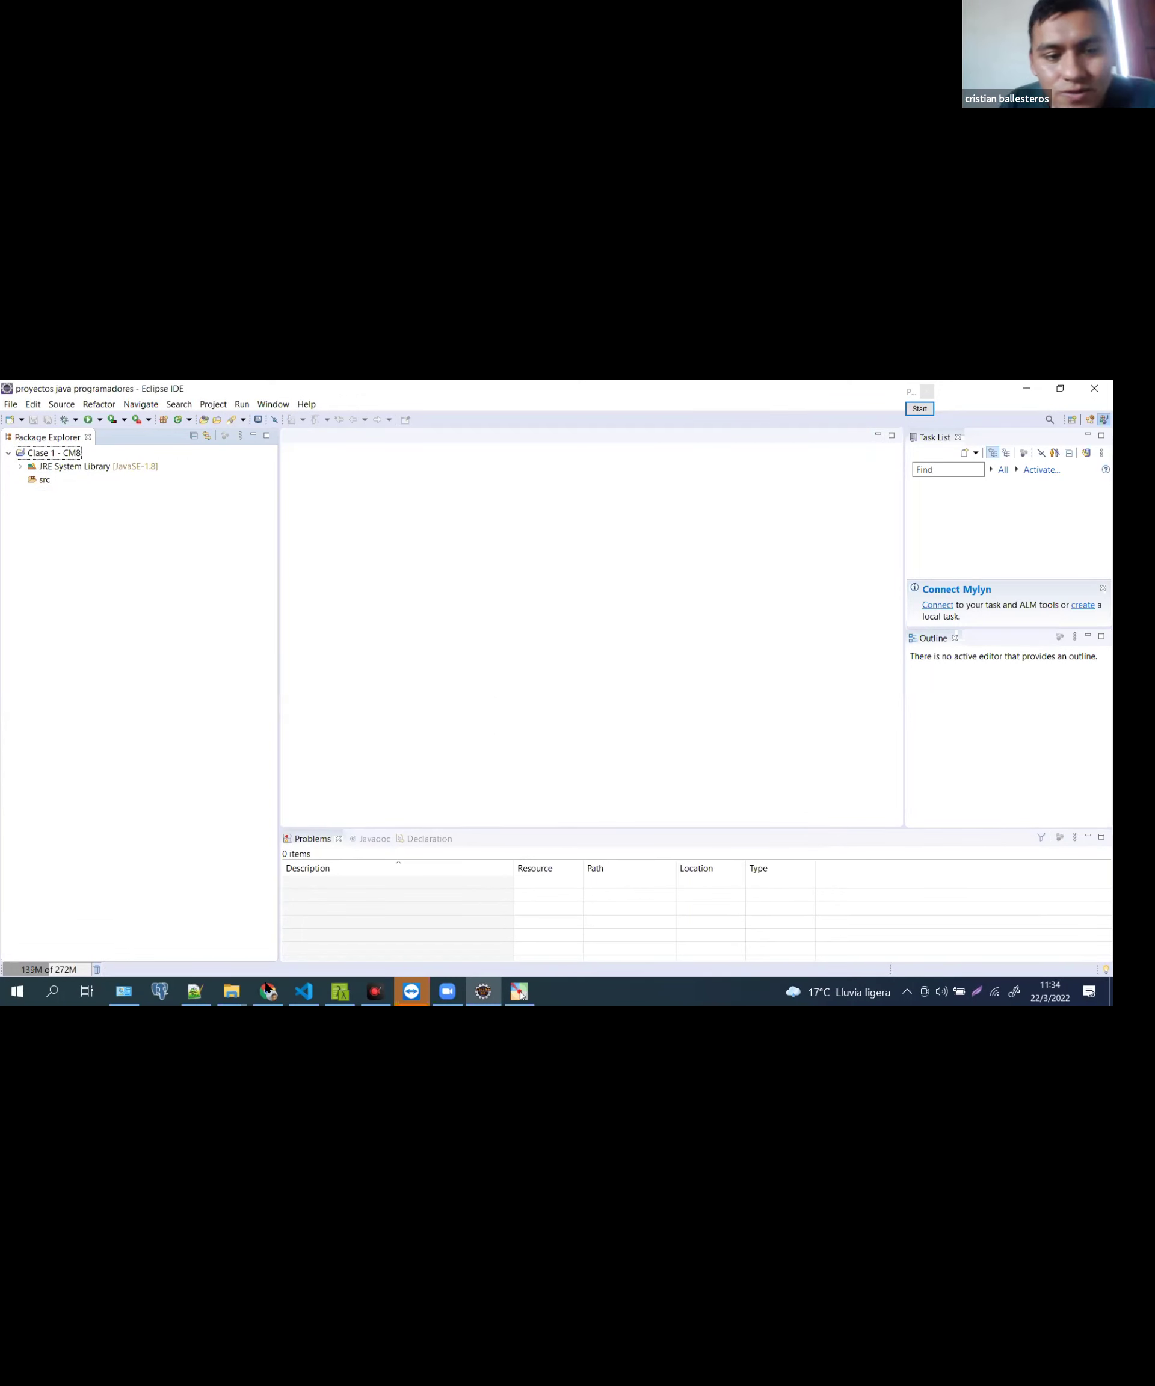
Switch to Chrome, highlight the perspectives, saving, deleting and Eclipse configuration topics in the YouTube video title, and return to Eclipse
key("alt+Tab")
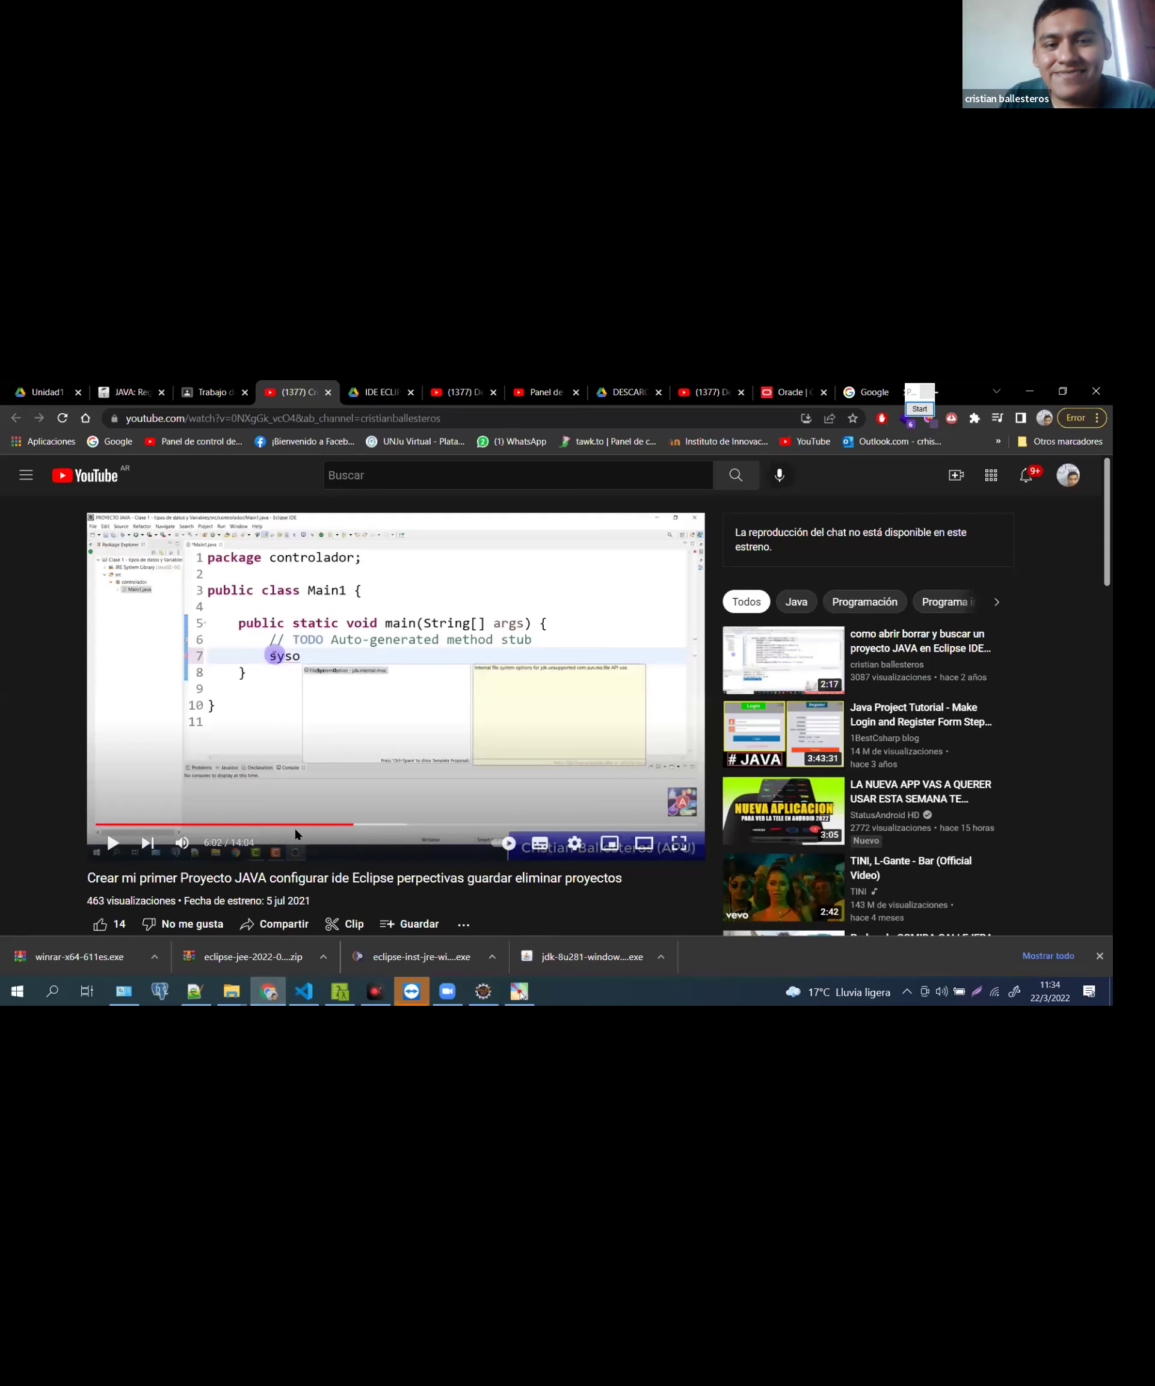
left_click_drag(516, 884, 626, 889)
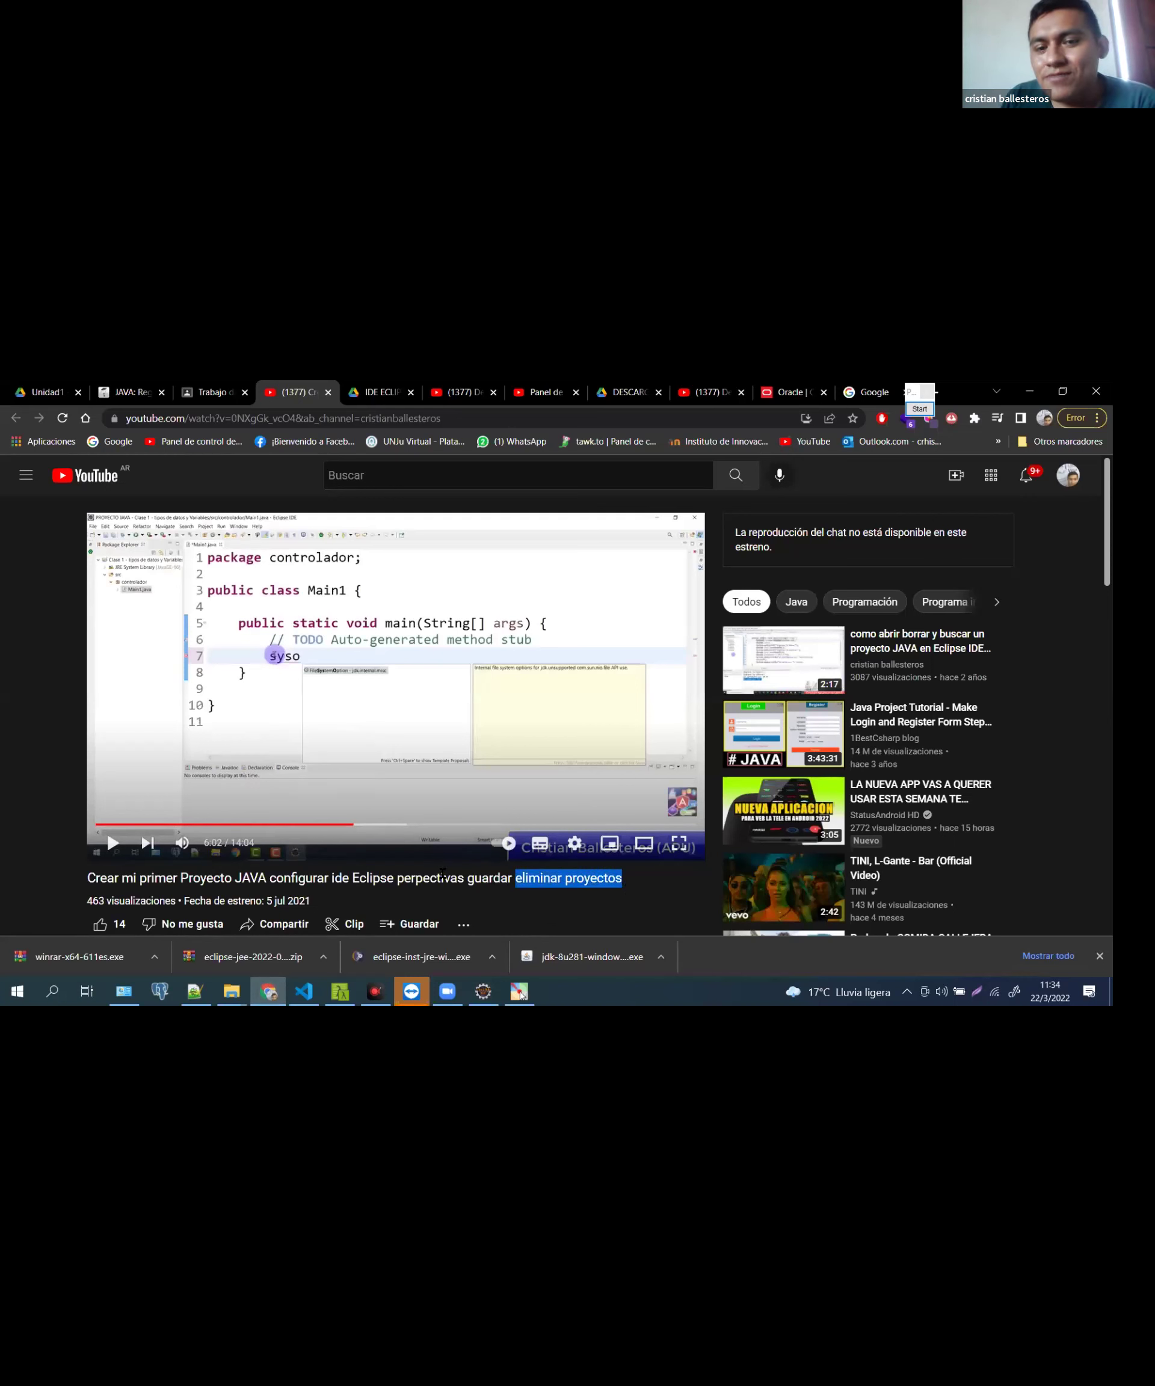
left_click_drag(397, 877, 506, 876)
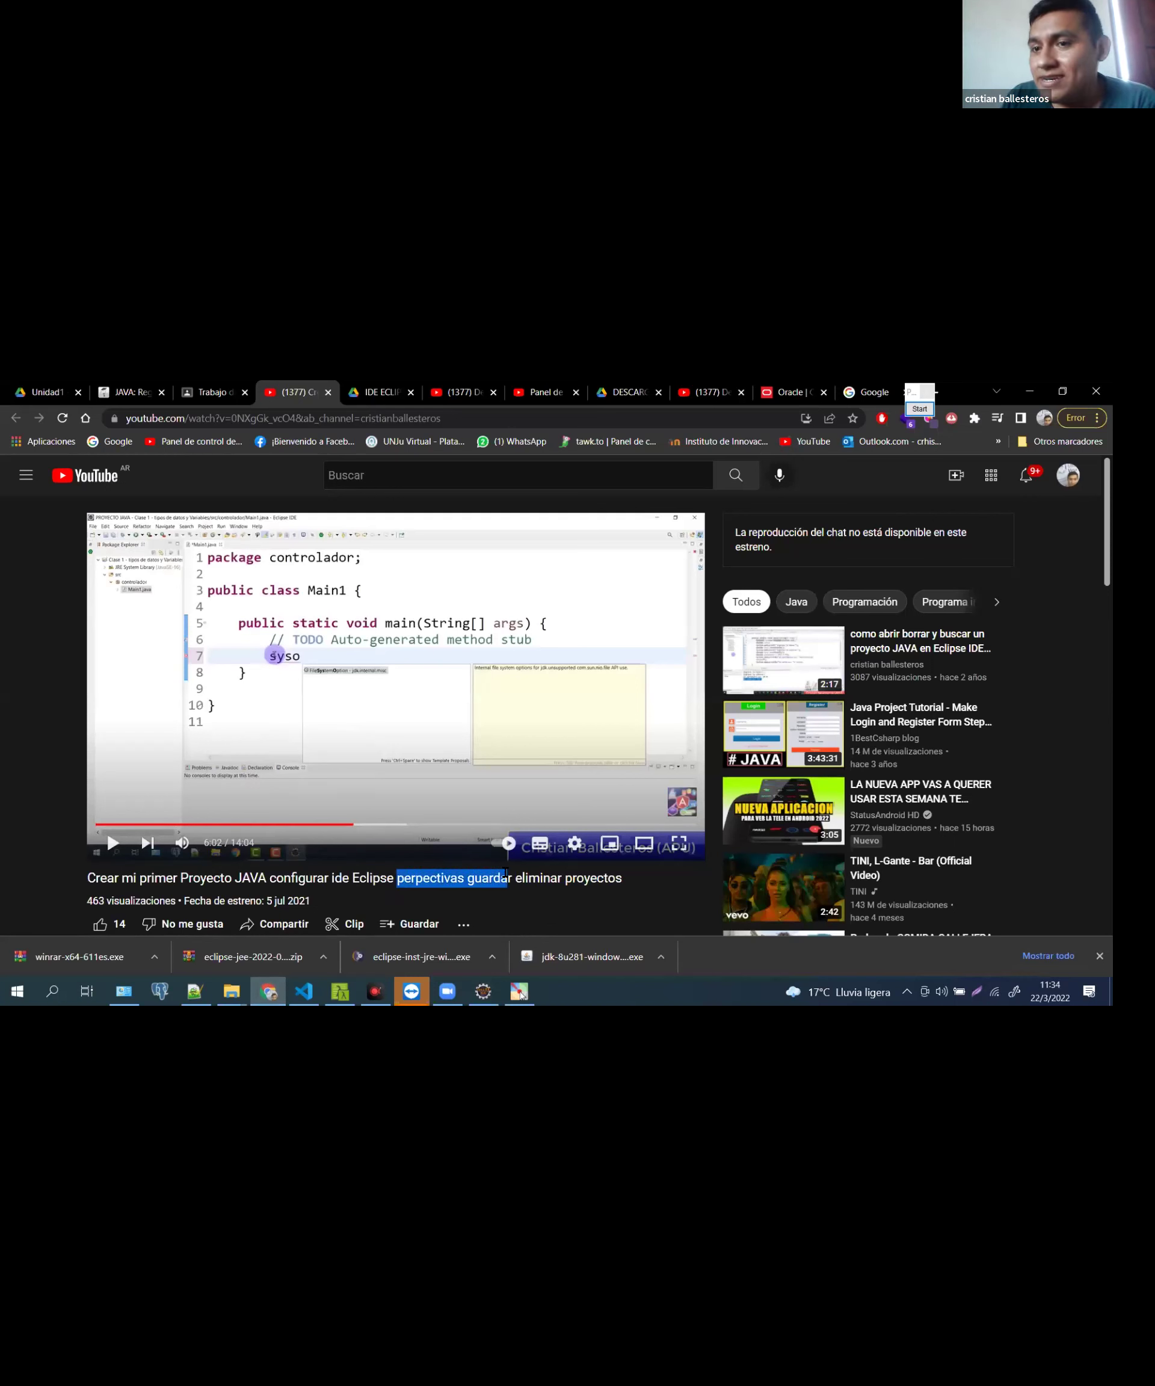
left_click_drag(269, 878, 396, 878)
left_click(483, 991)
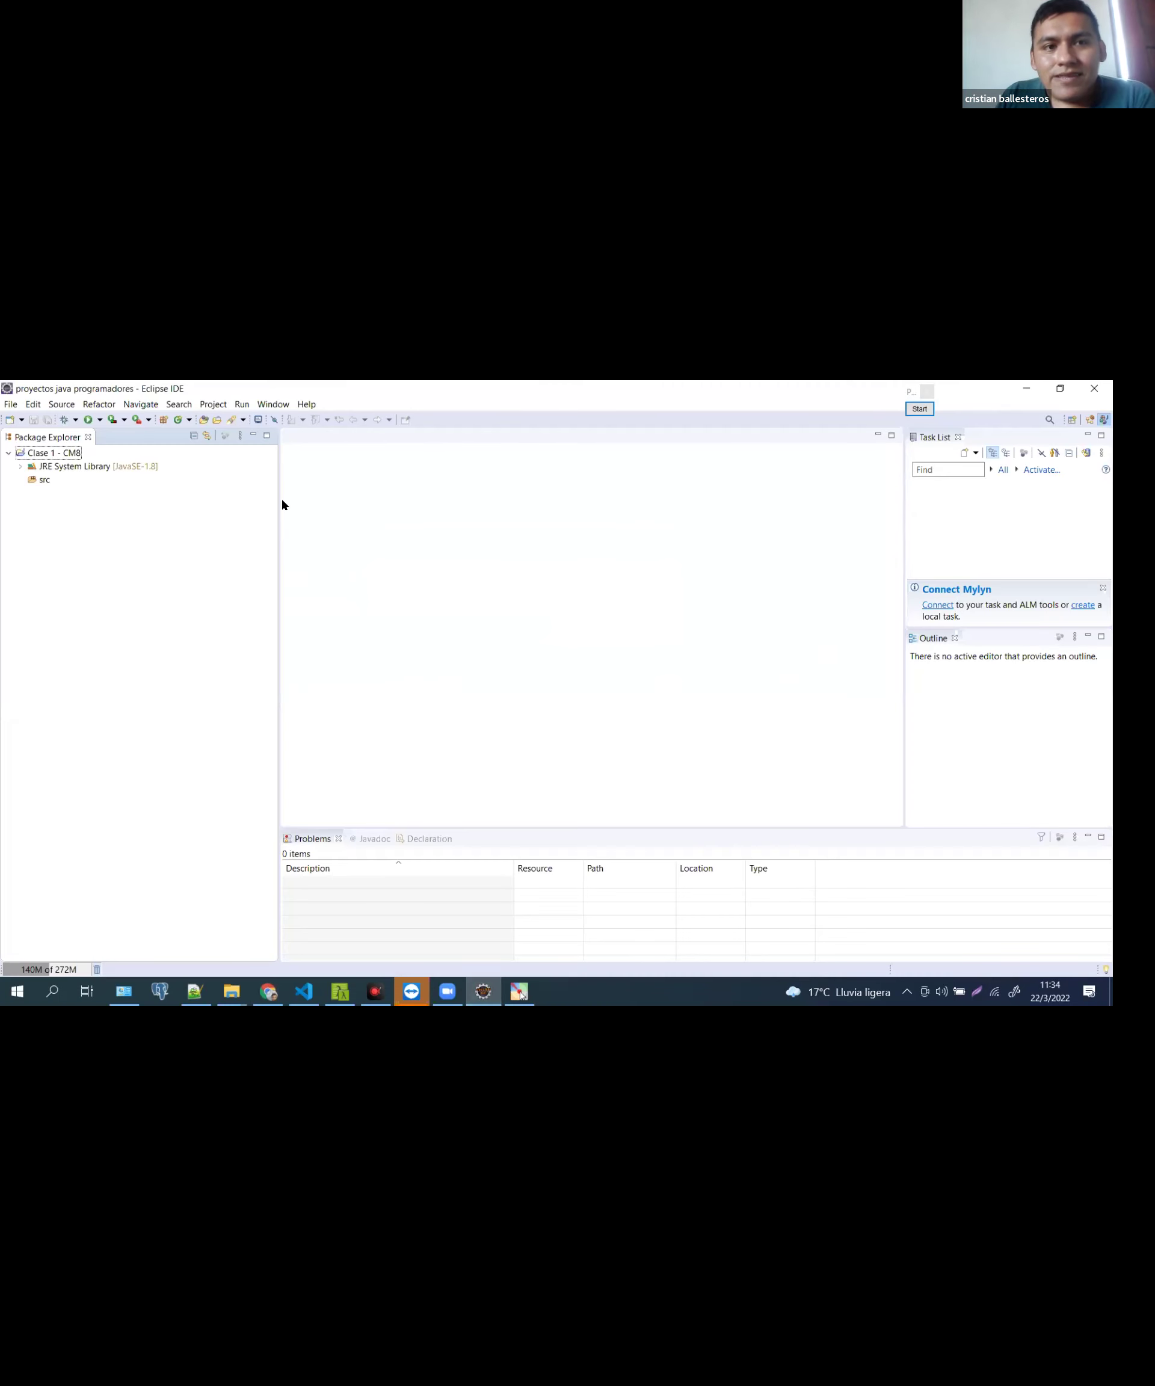
Narrow the Package Explorer and open the New Java Package wizard for the src folder of Clase 1 - CM8
left_click_drag(280, 493, 210, 485)
left_click(46, 456)
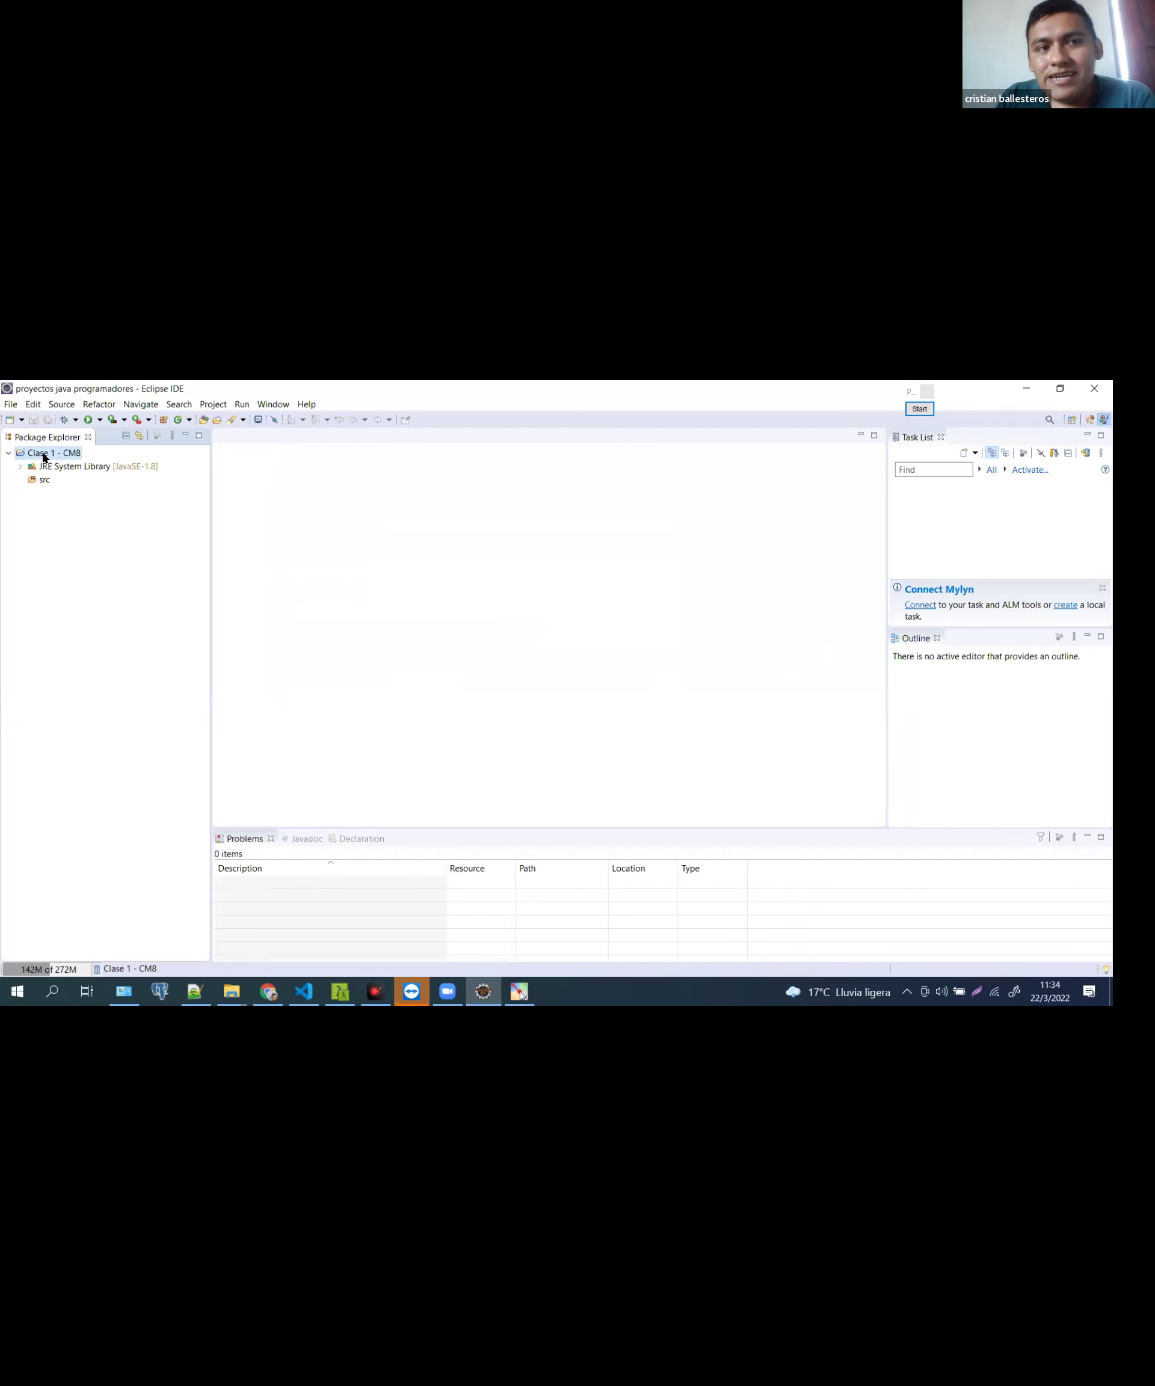
left_click(48, 481)
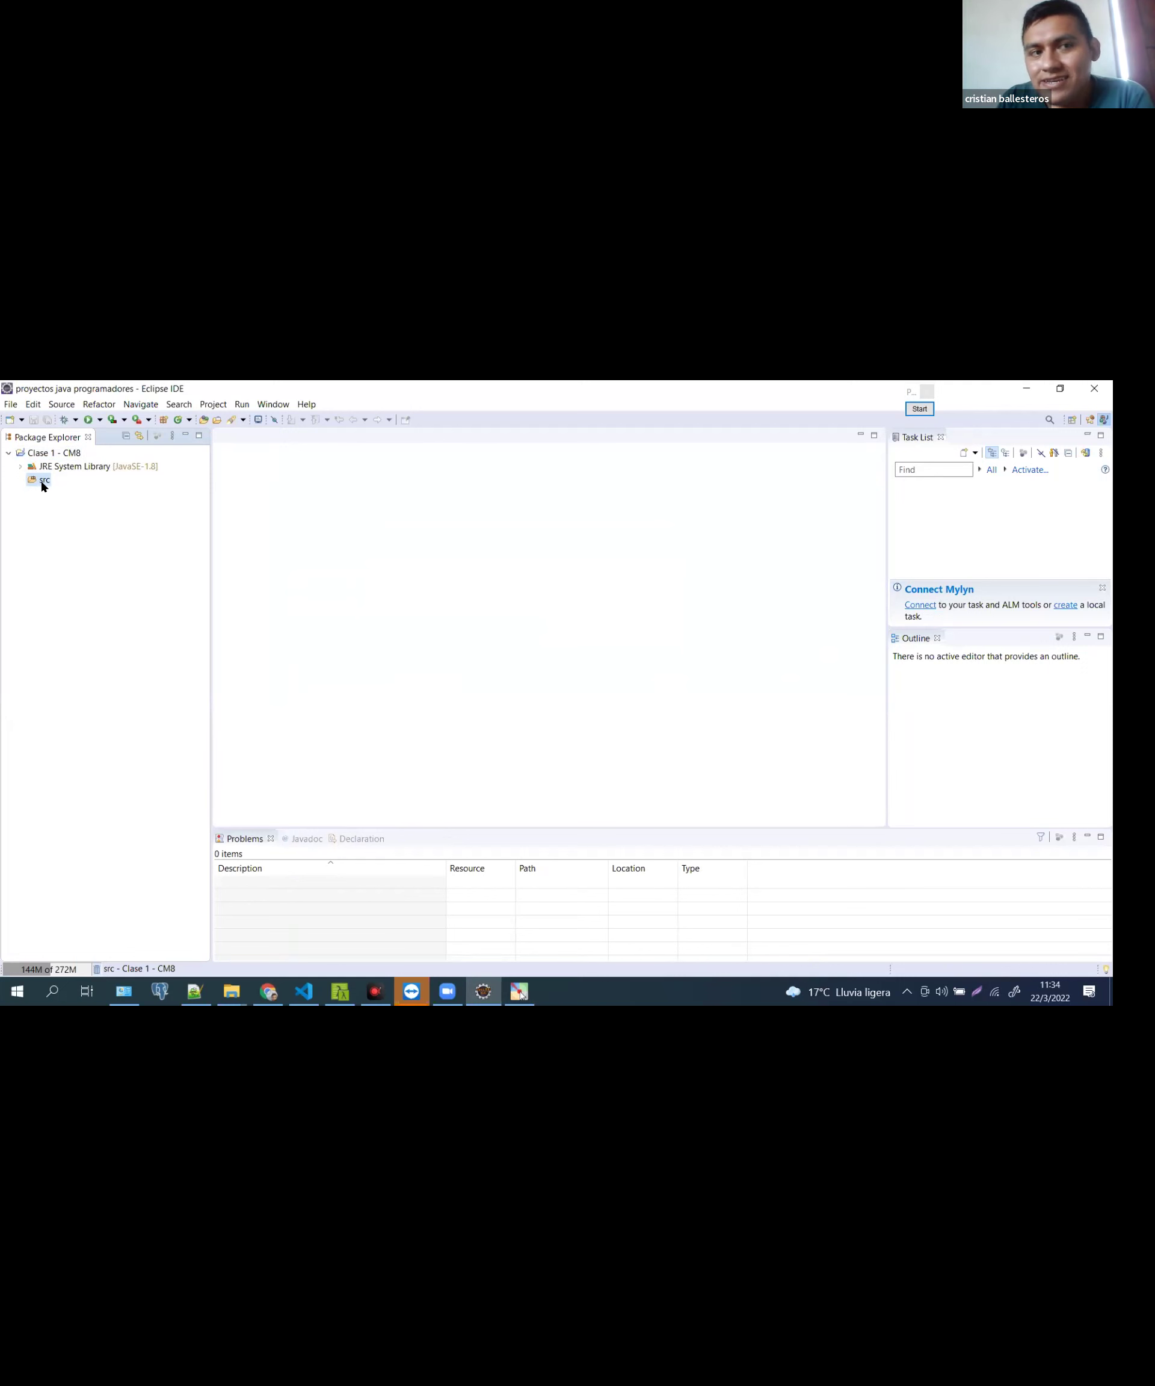
right_click(42, 487)
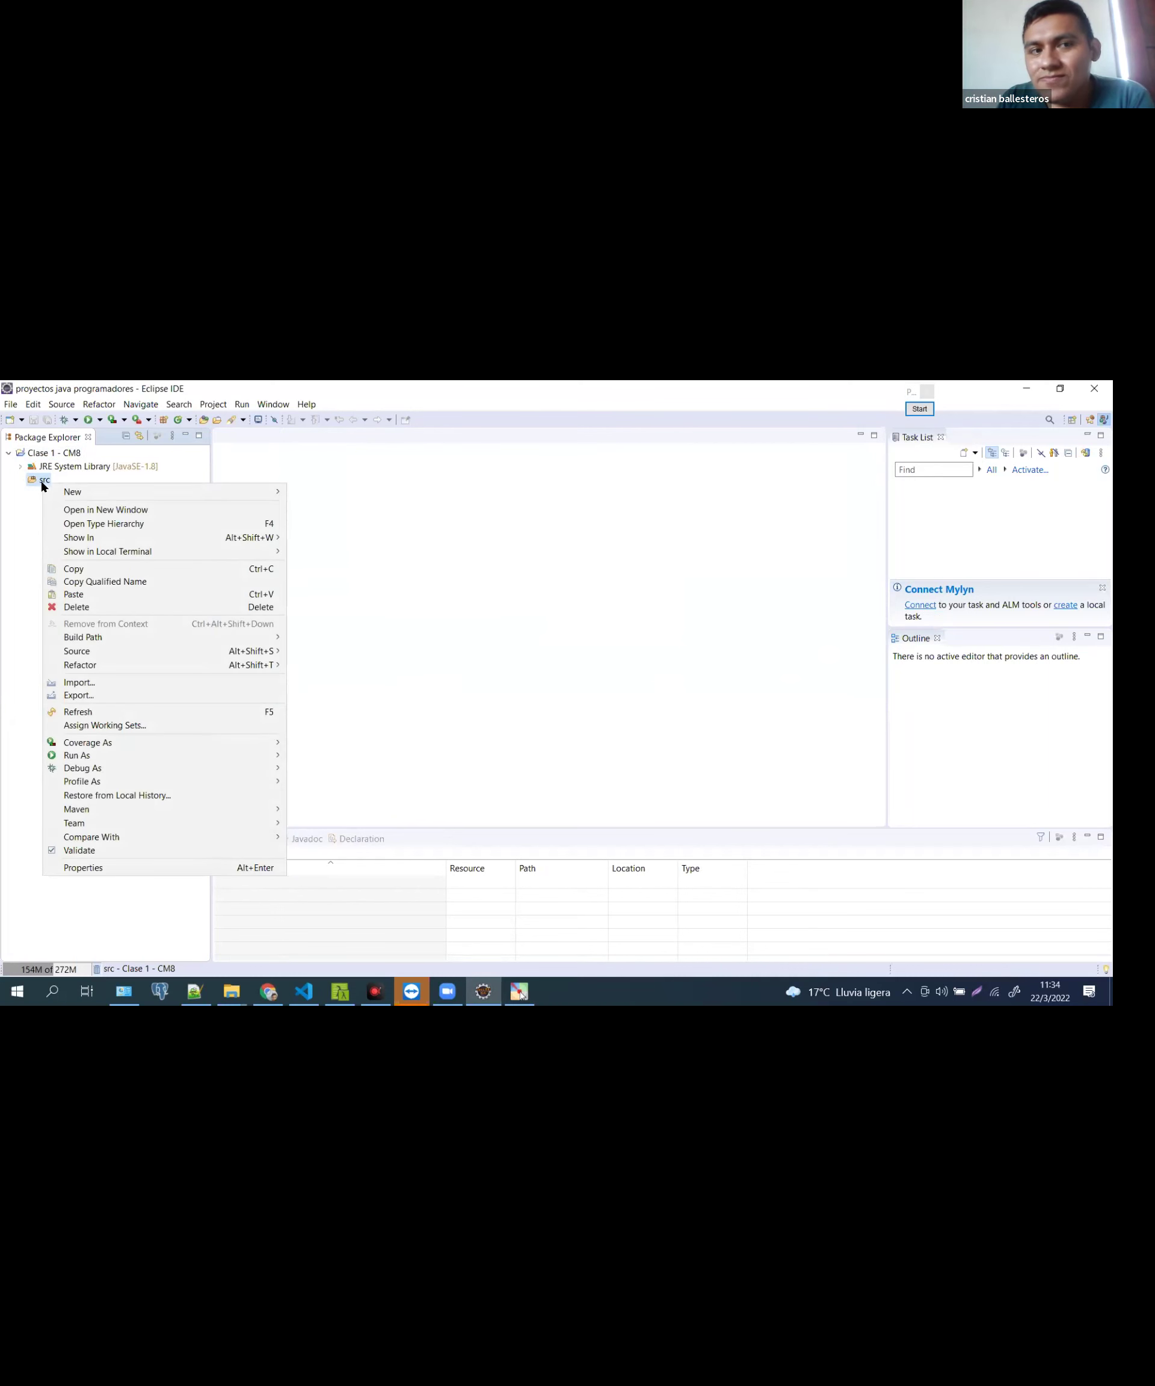
mouse_move(130, 493)
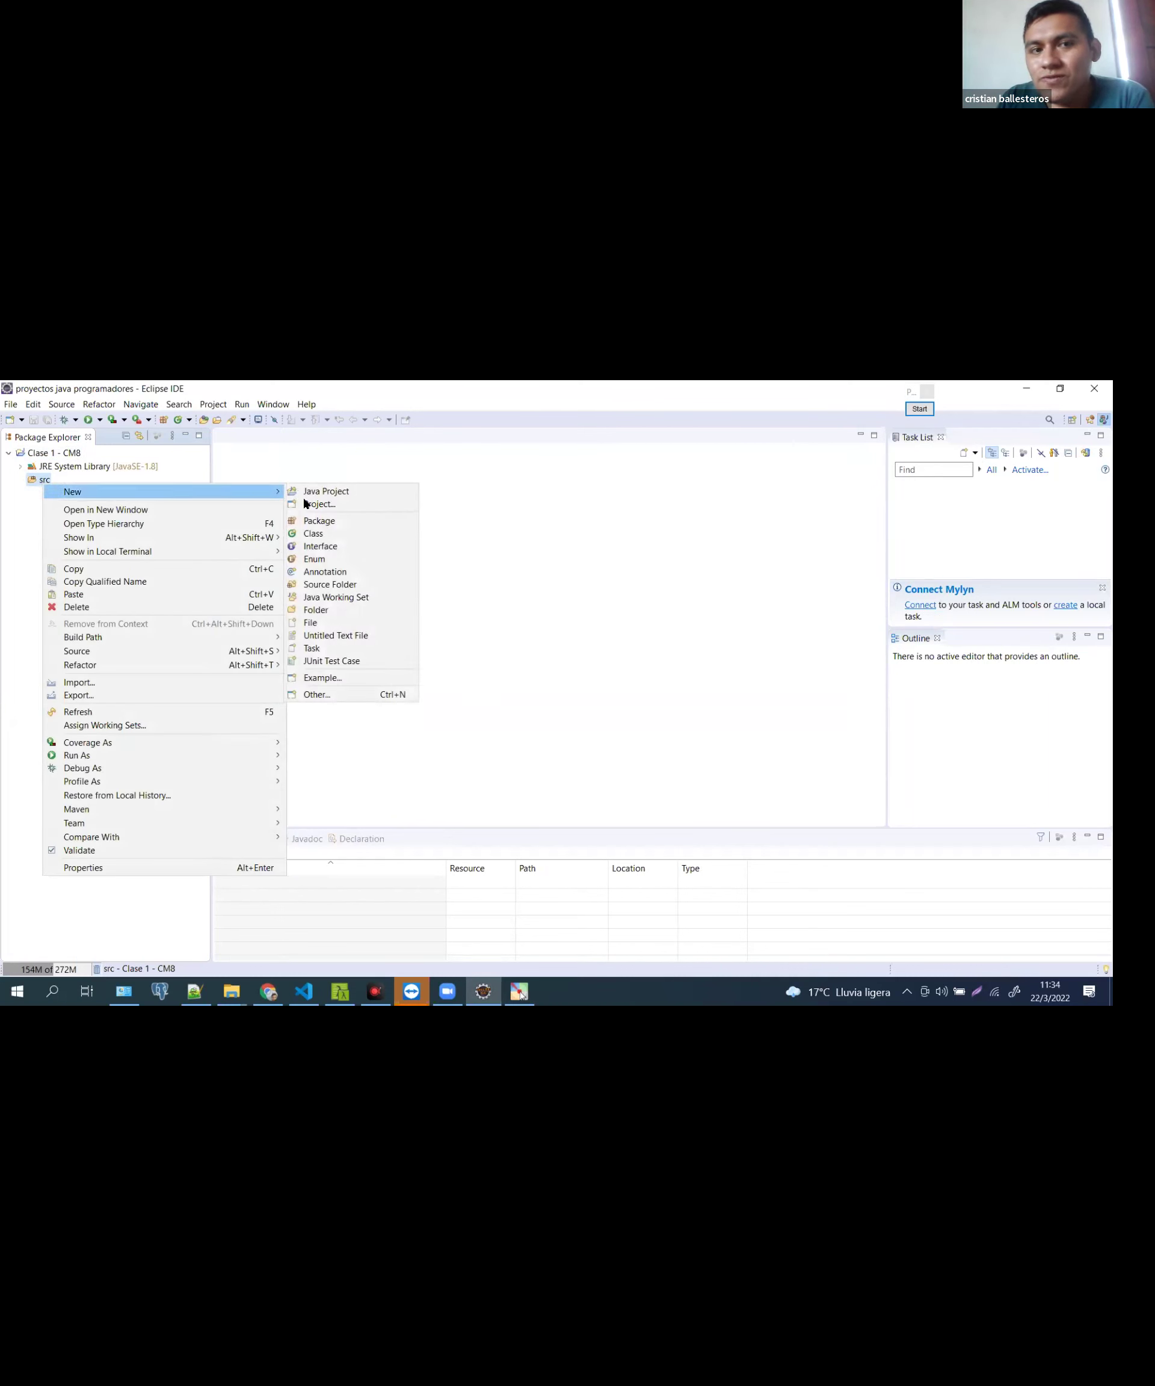
left_click(334, 527)
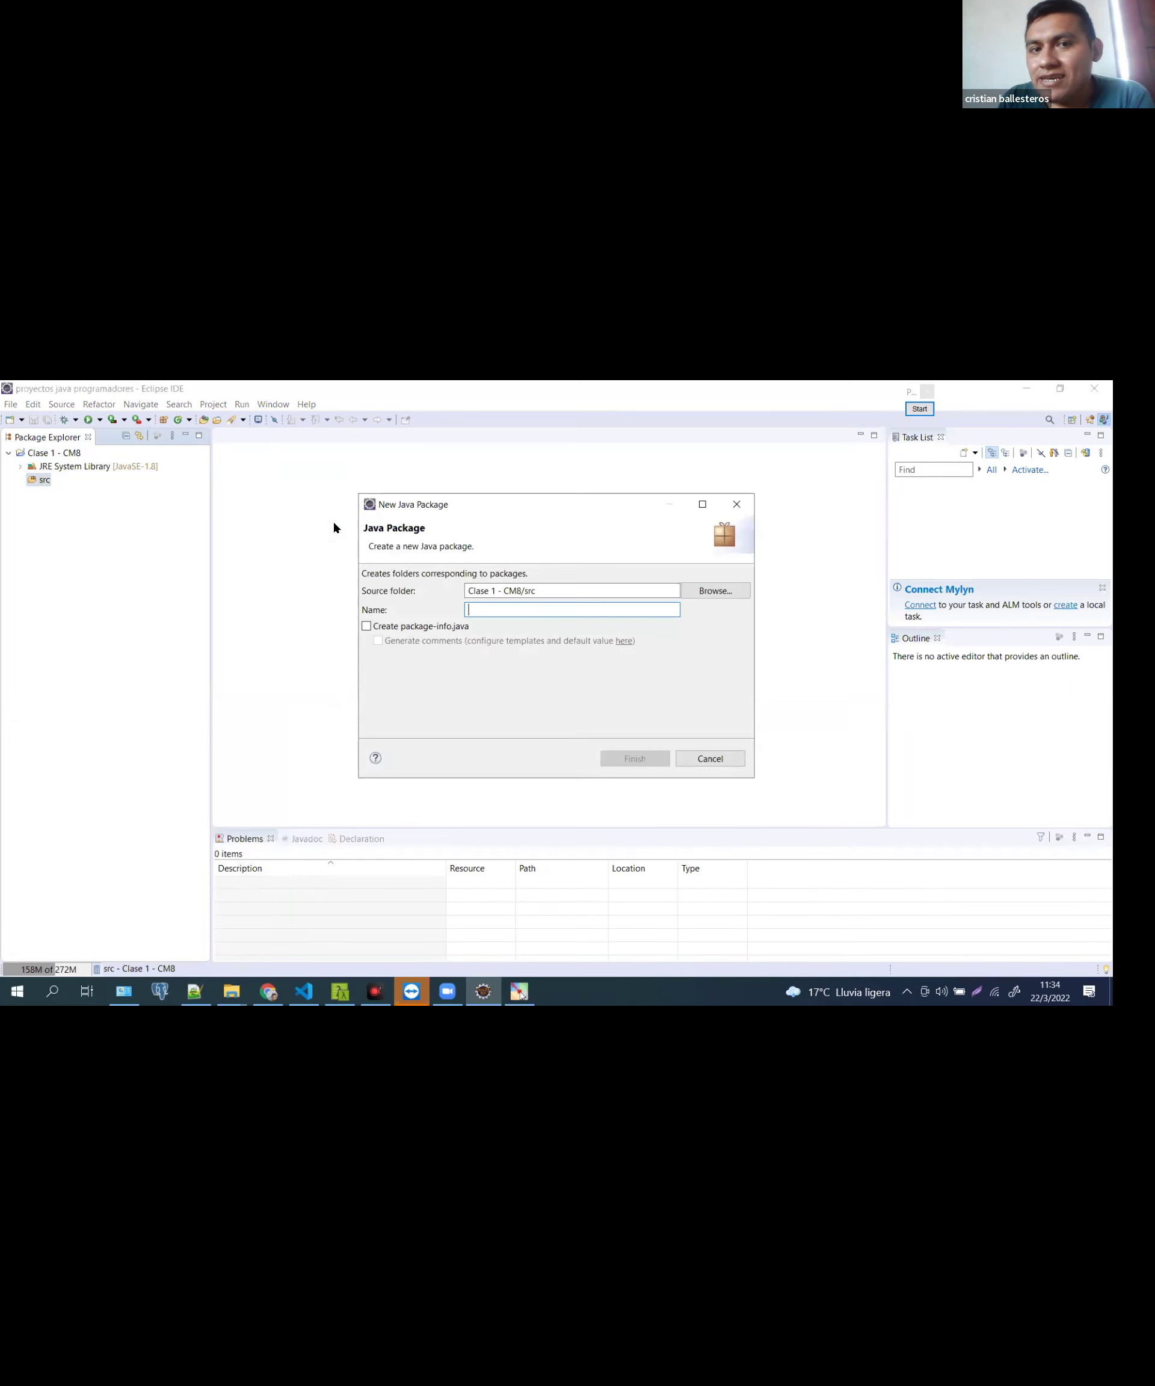
Circle the package Name field of the New Java Package wizard in red with the screen pen, then end the annotation
left_click(920, 409)
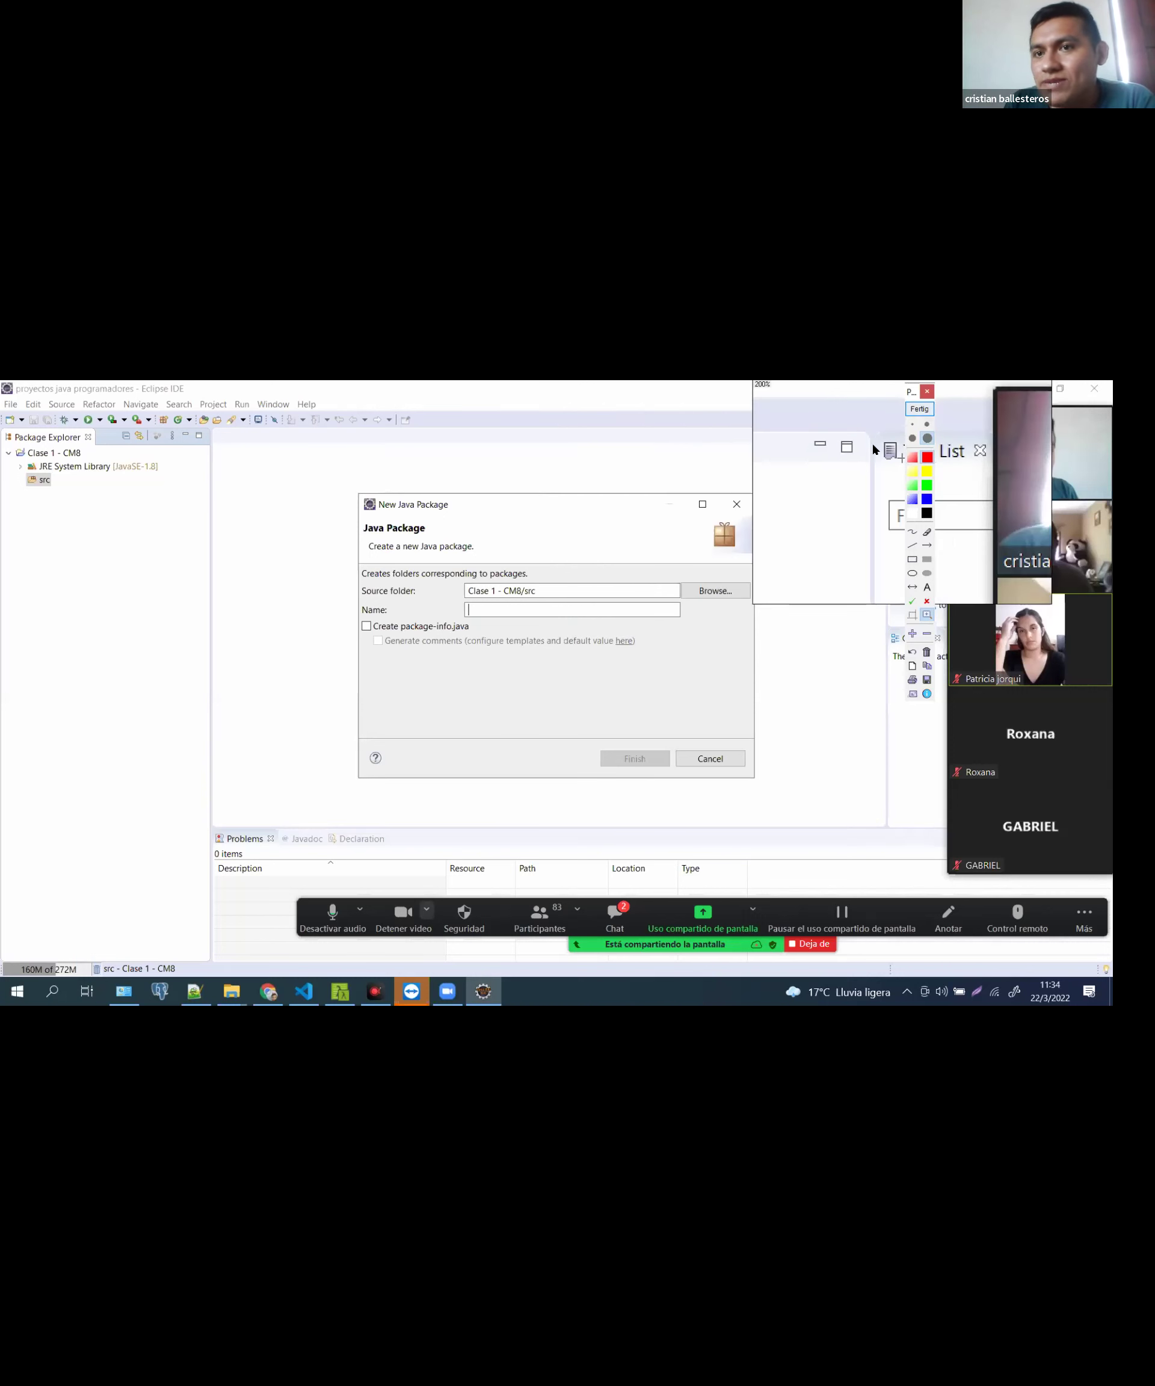
left_click(919, 409)
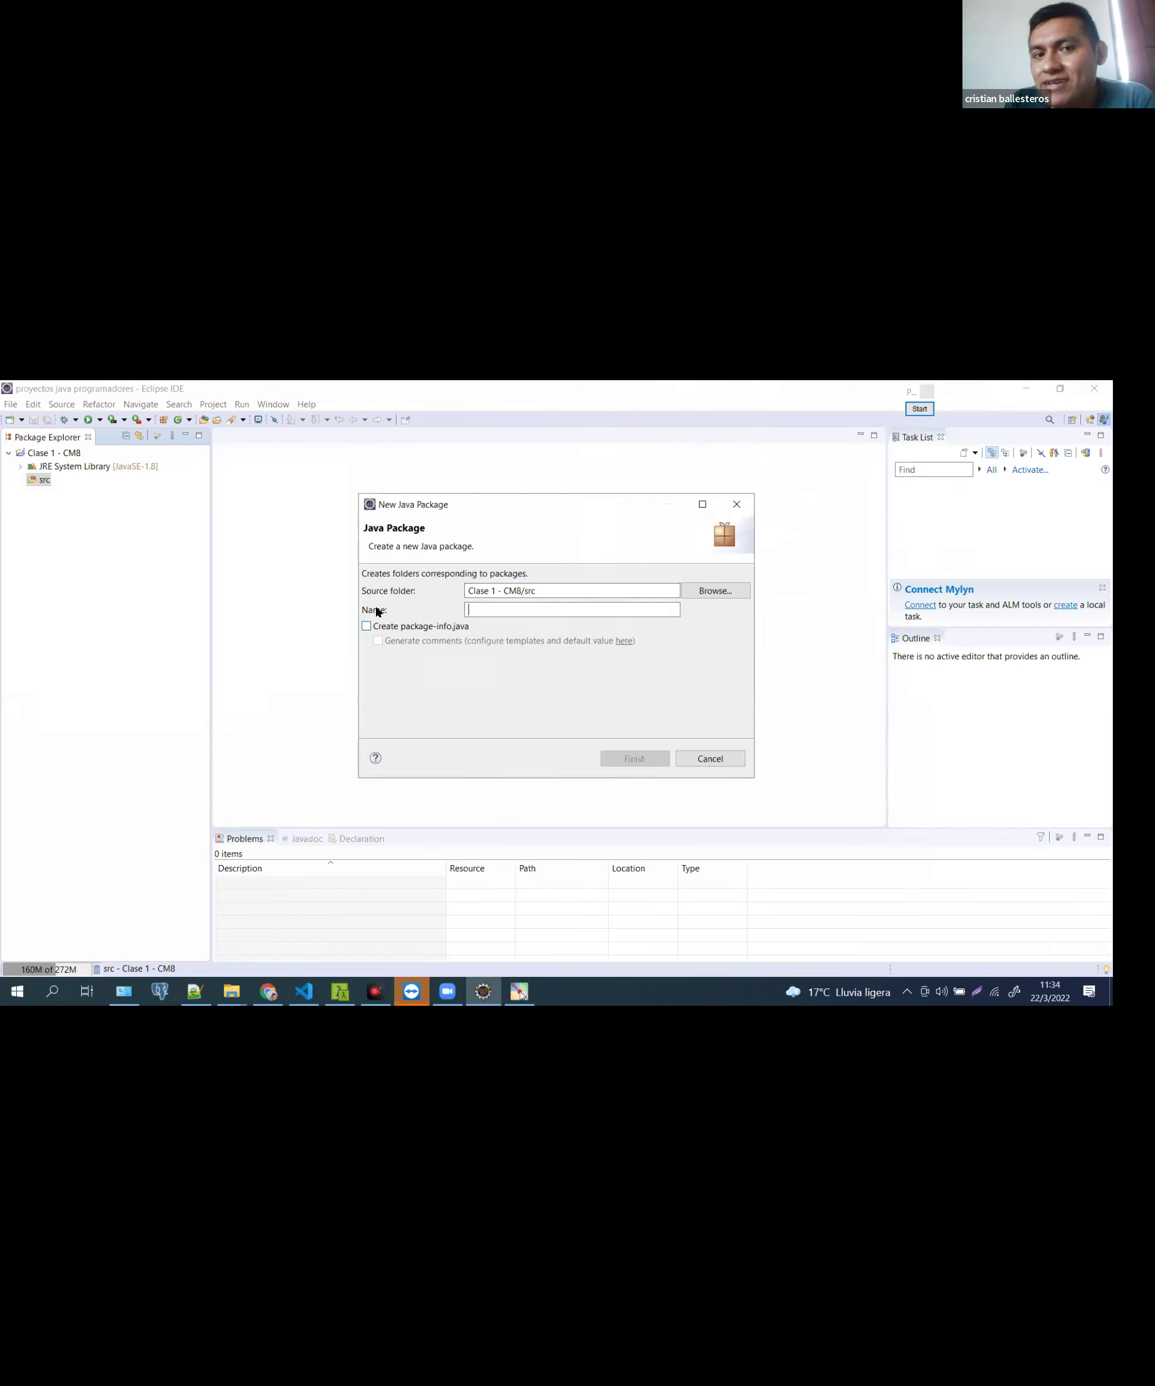
left_click(925, 393)
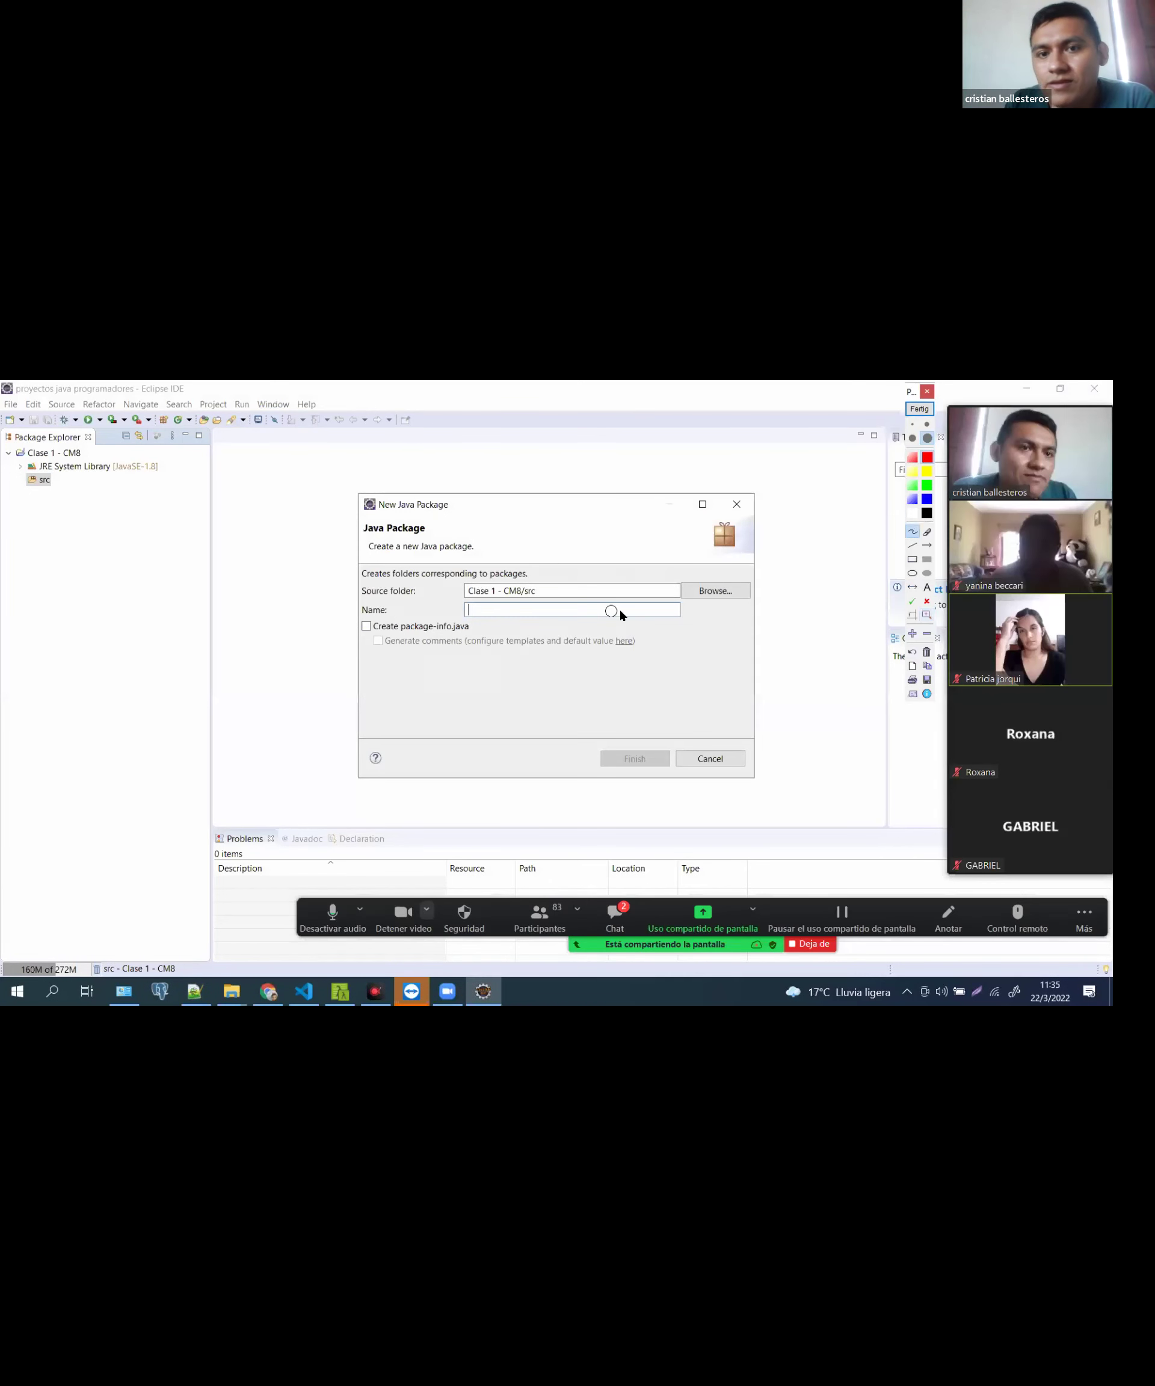
mouse_move(621, 616)
left_mouse_down()
mouse_move(465, 644)
mouse_move(602, 595)
left_mouse_up()
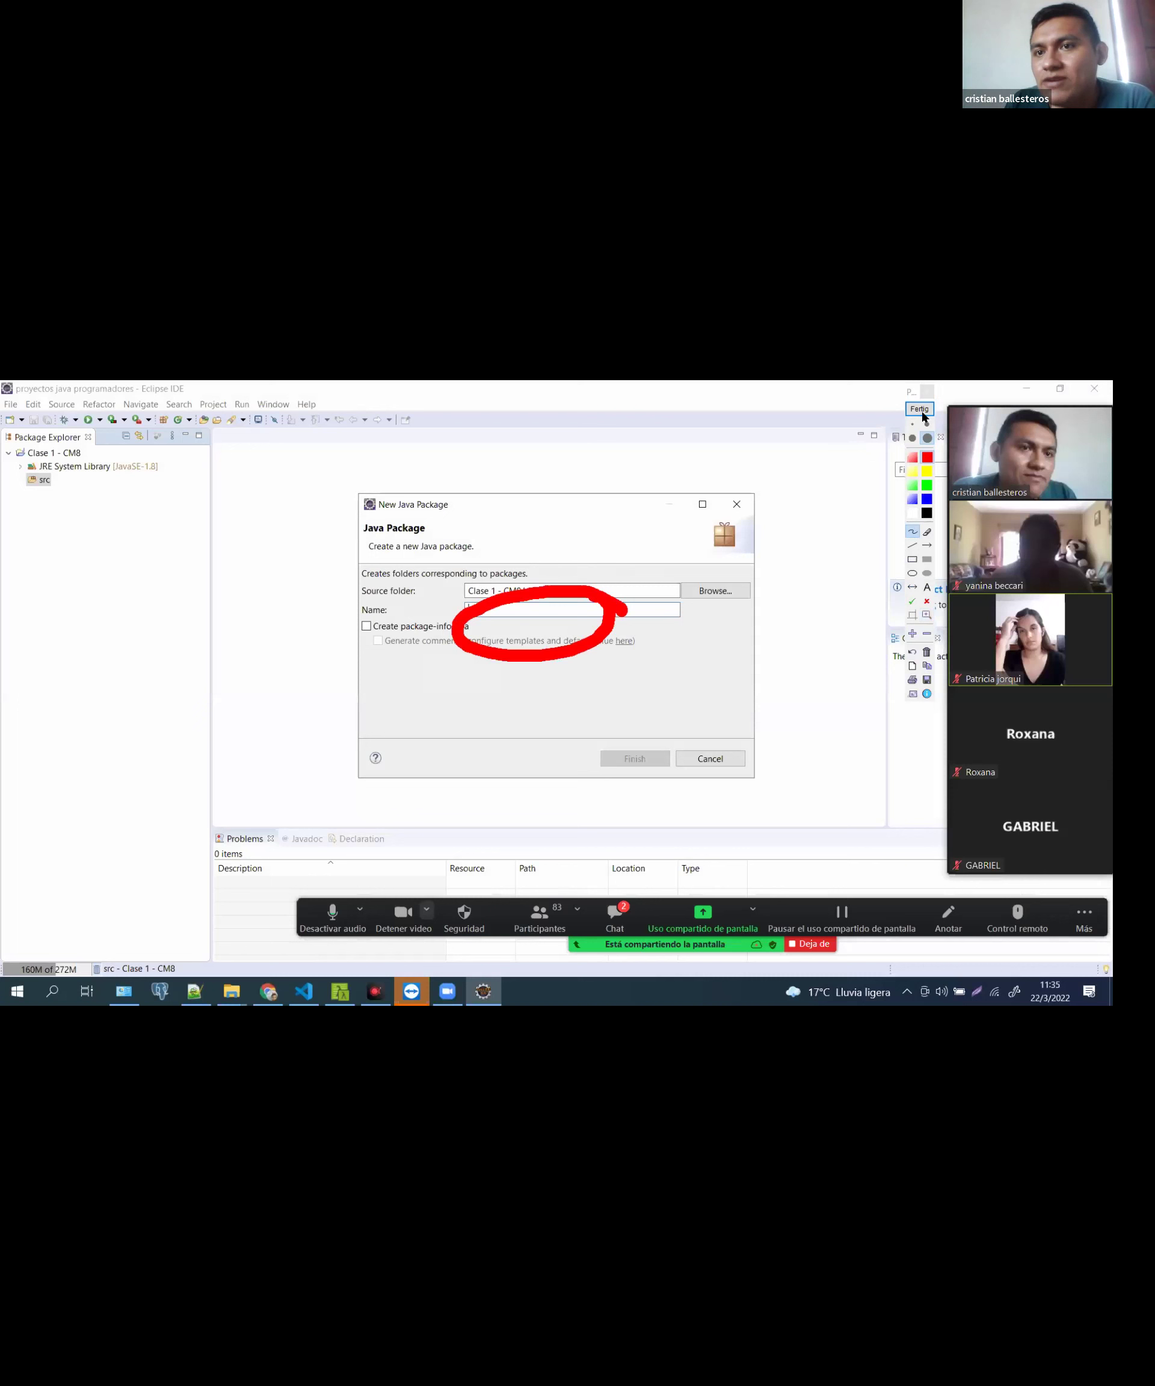
left_click(921, 410)
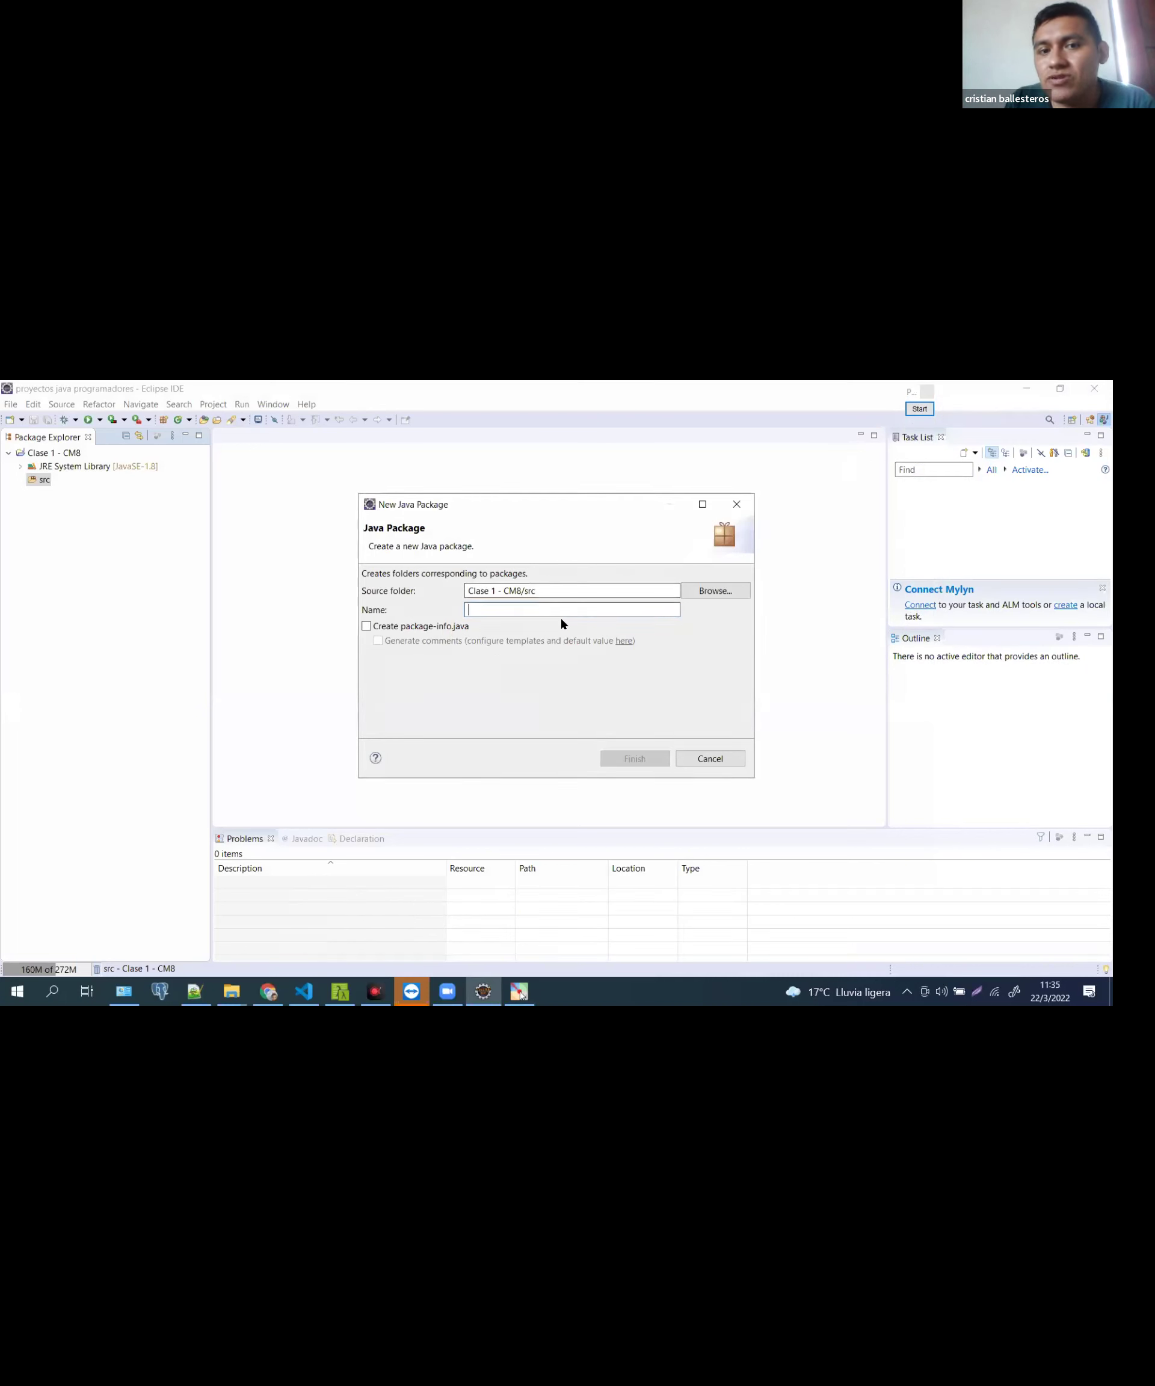
Create the package controlador in src and mark it with a temporary red circle in the Package Explorer
type("C")
key("BackSpace")
type("controlador")
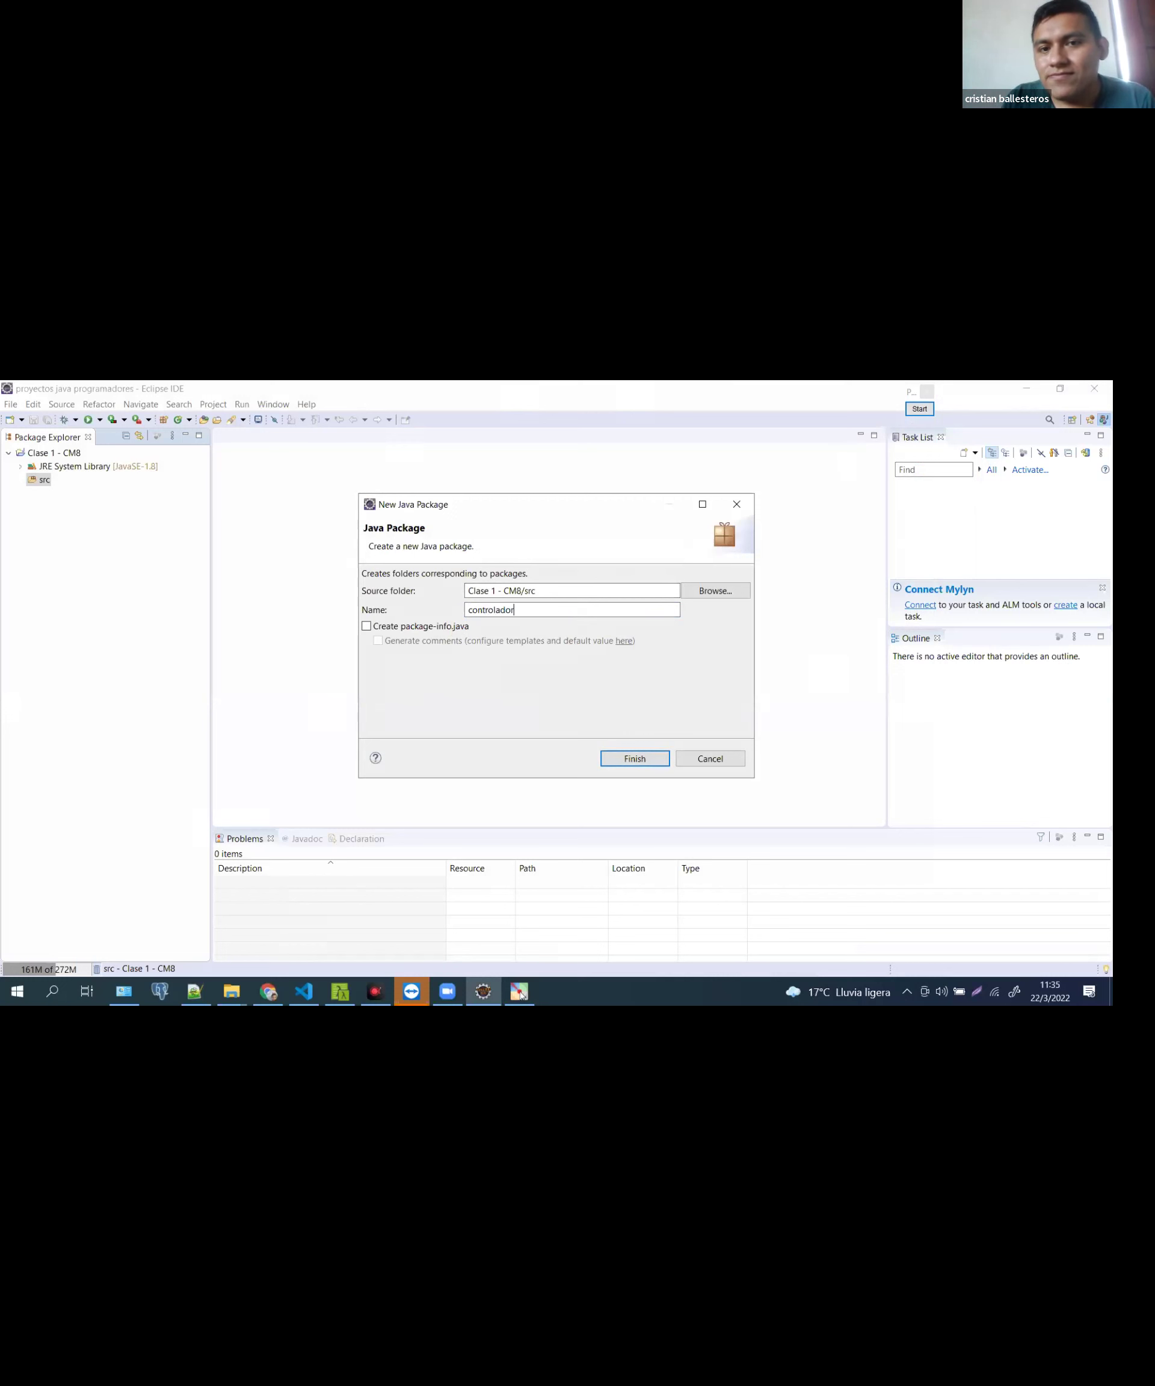
left_click(650, 757)
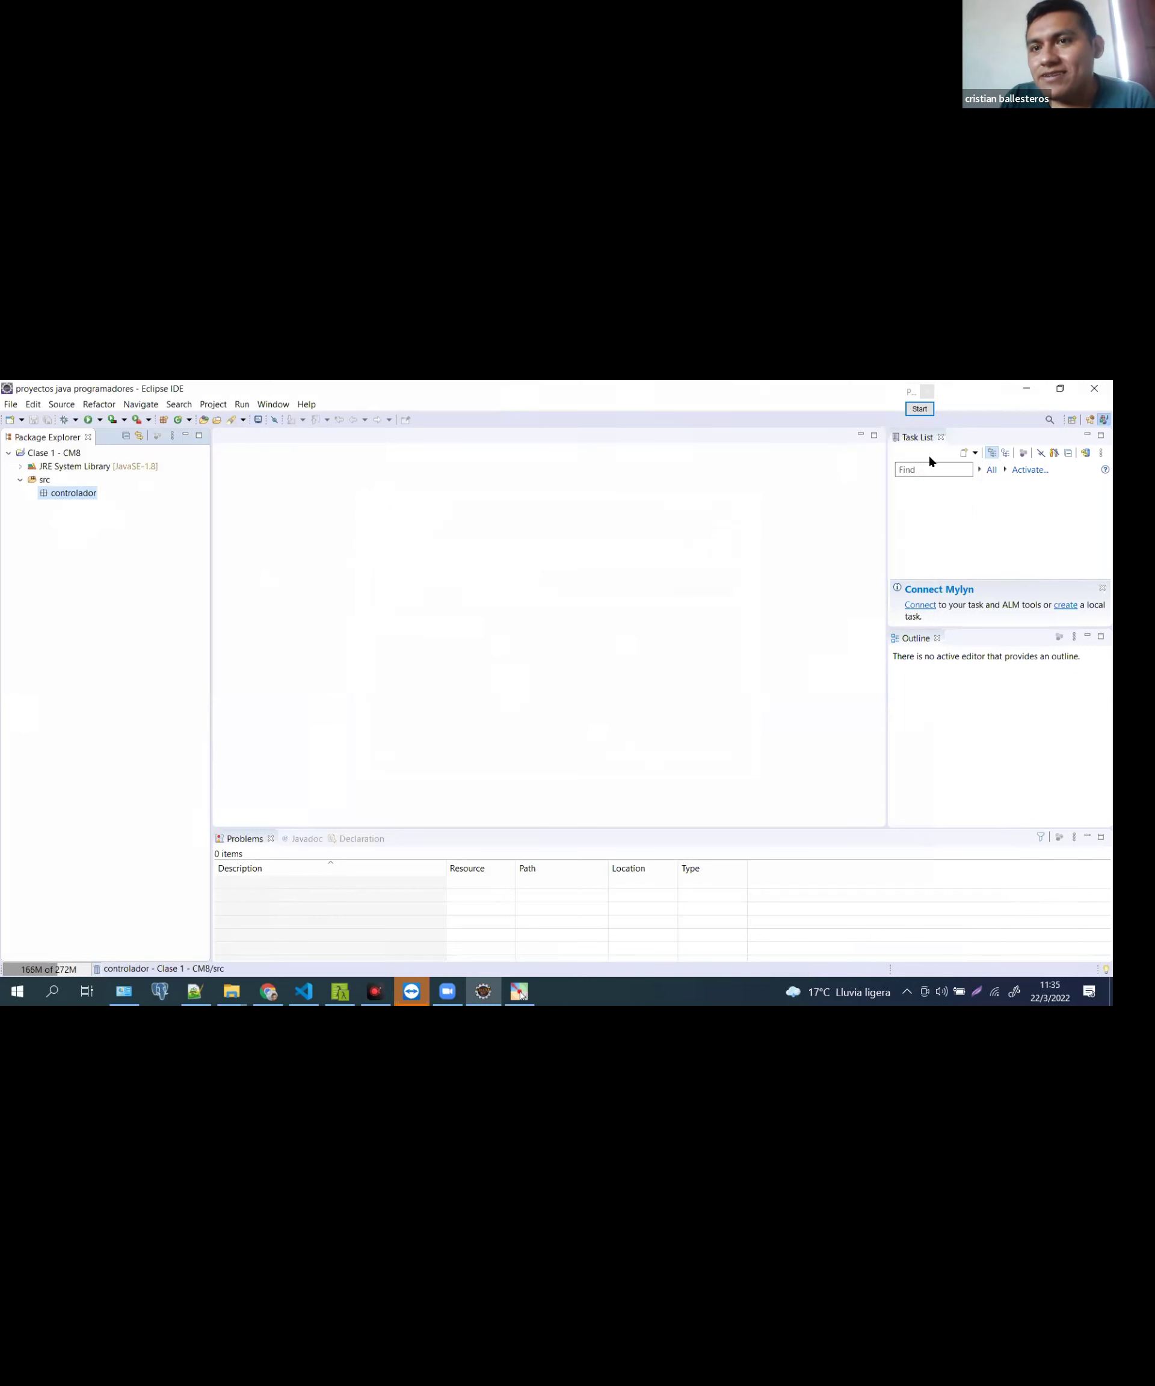
left_click_drag(106, 532, 100, 533)
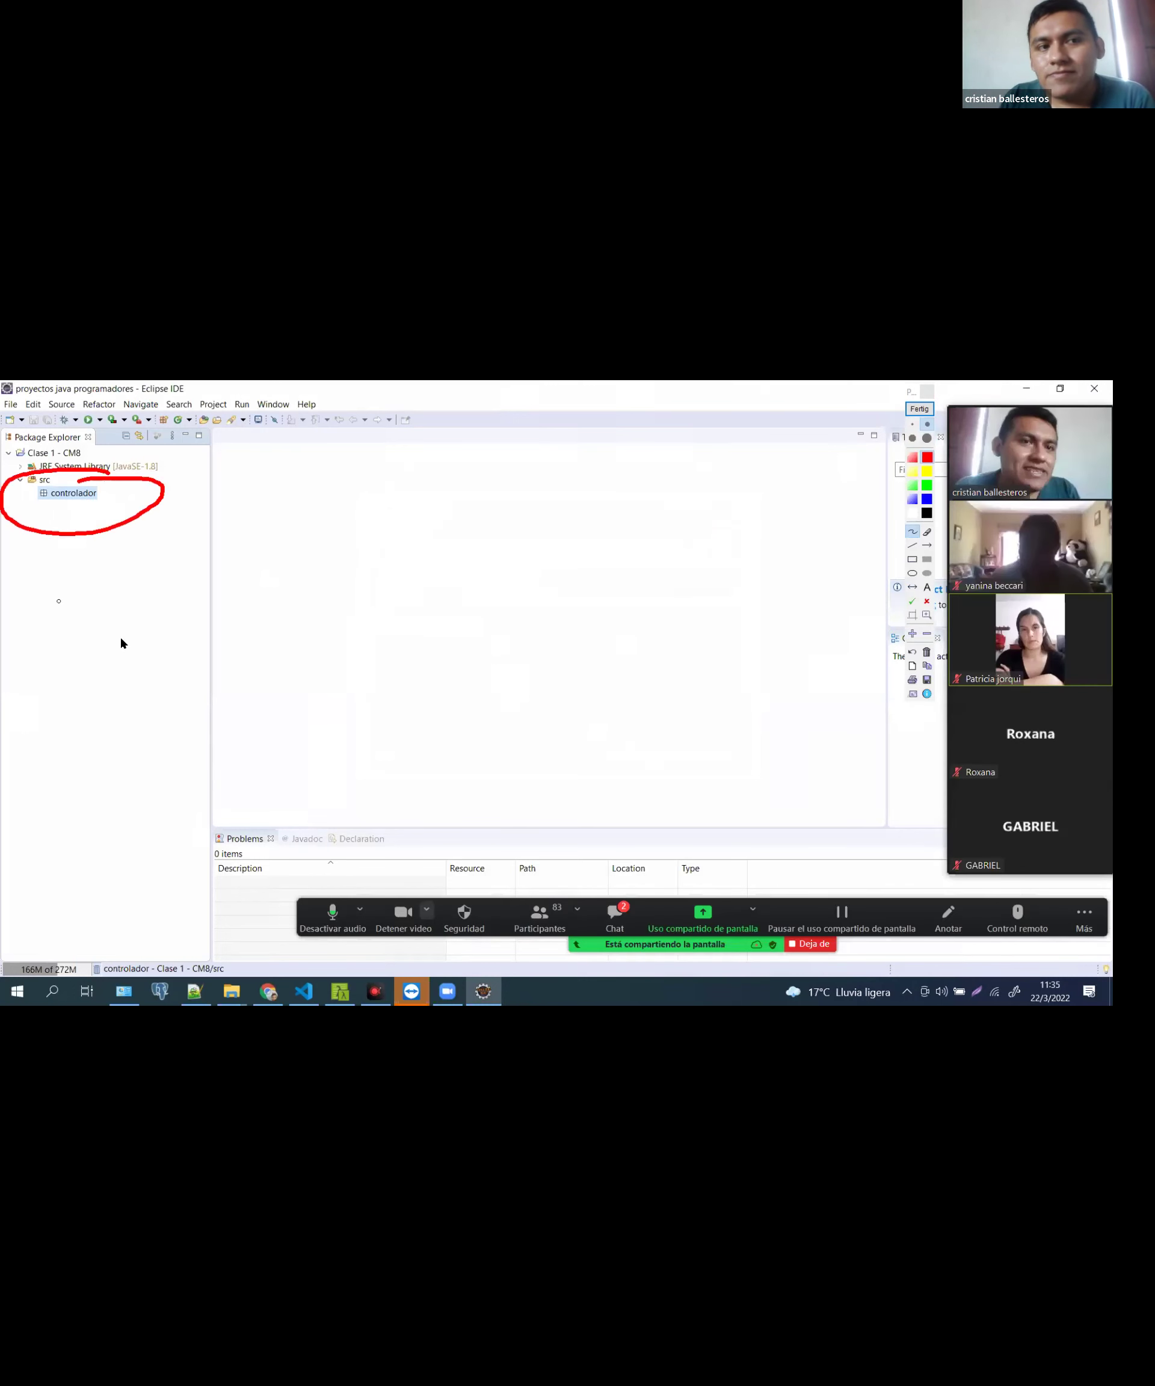
left_click(919, 408)
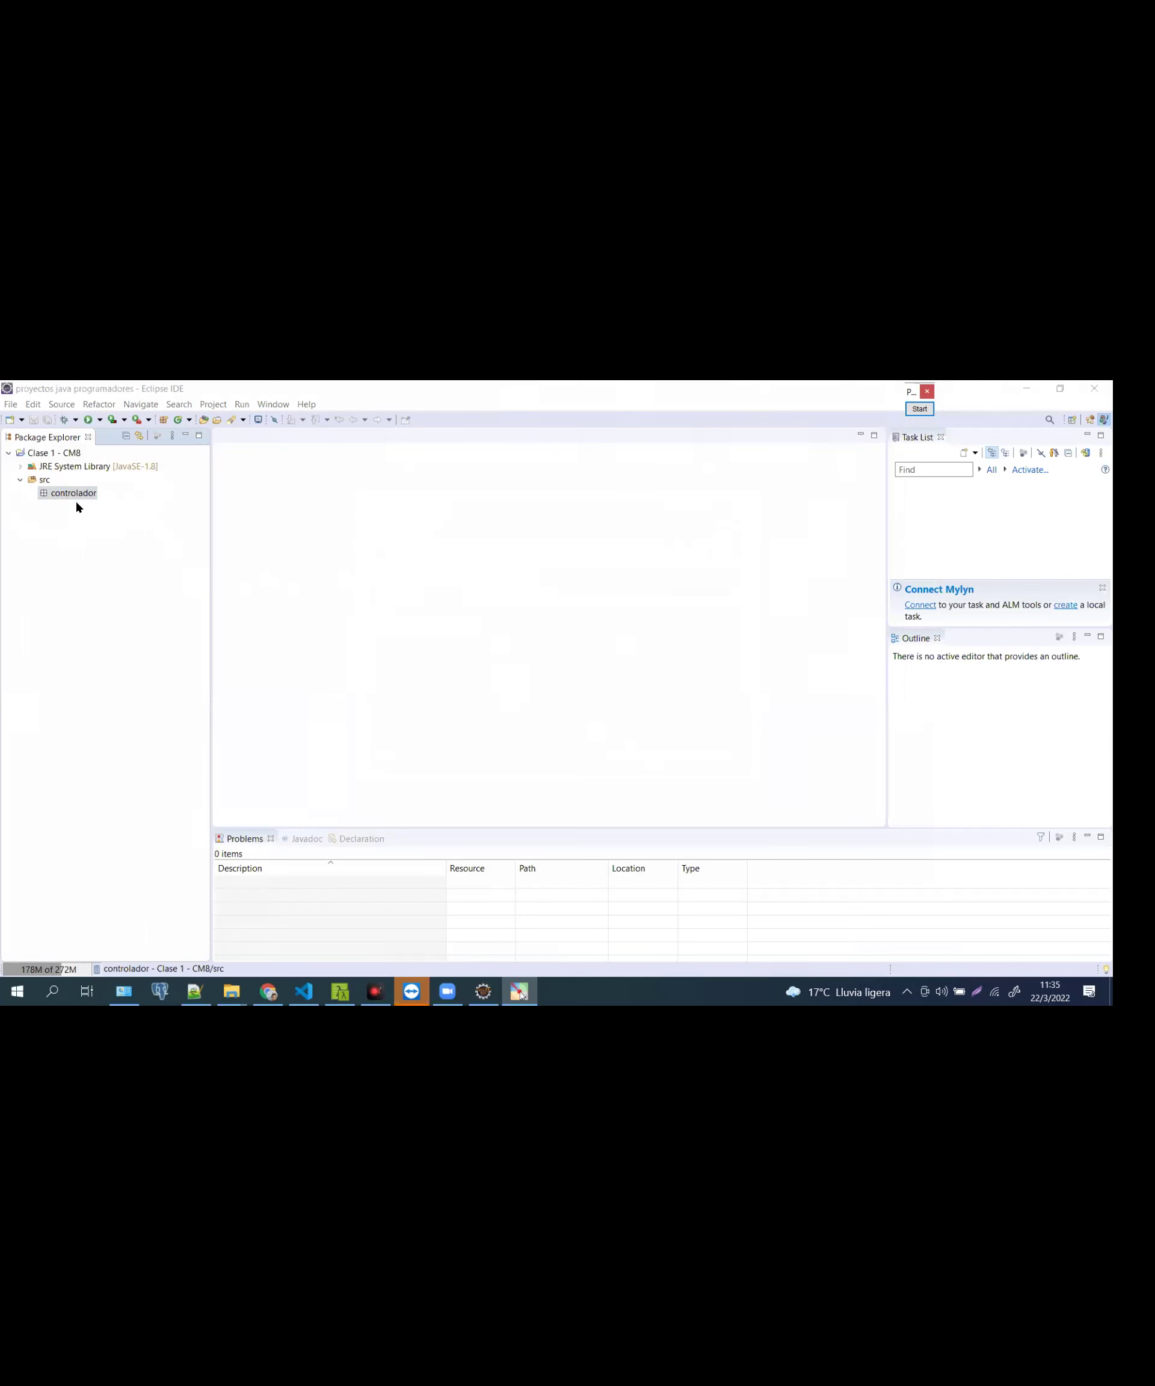
Open the New Java Class wizard for the controlador package
left_click(85, 498)
right_click(84, 499)
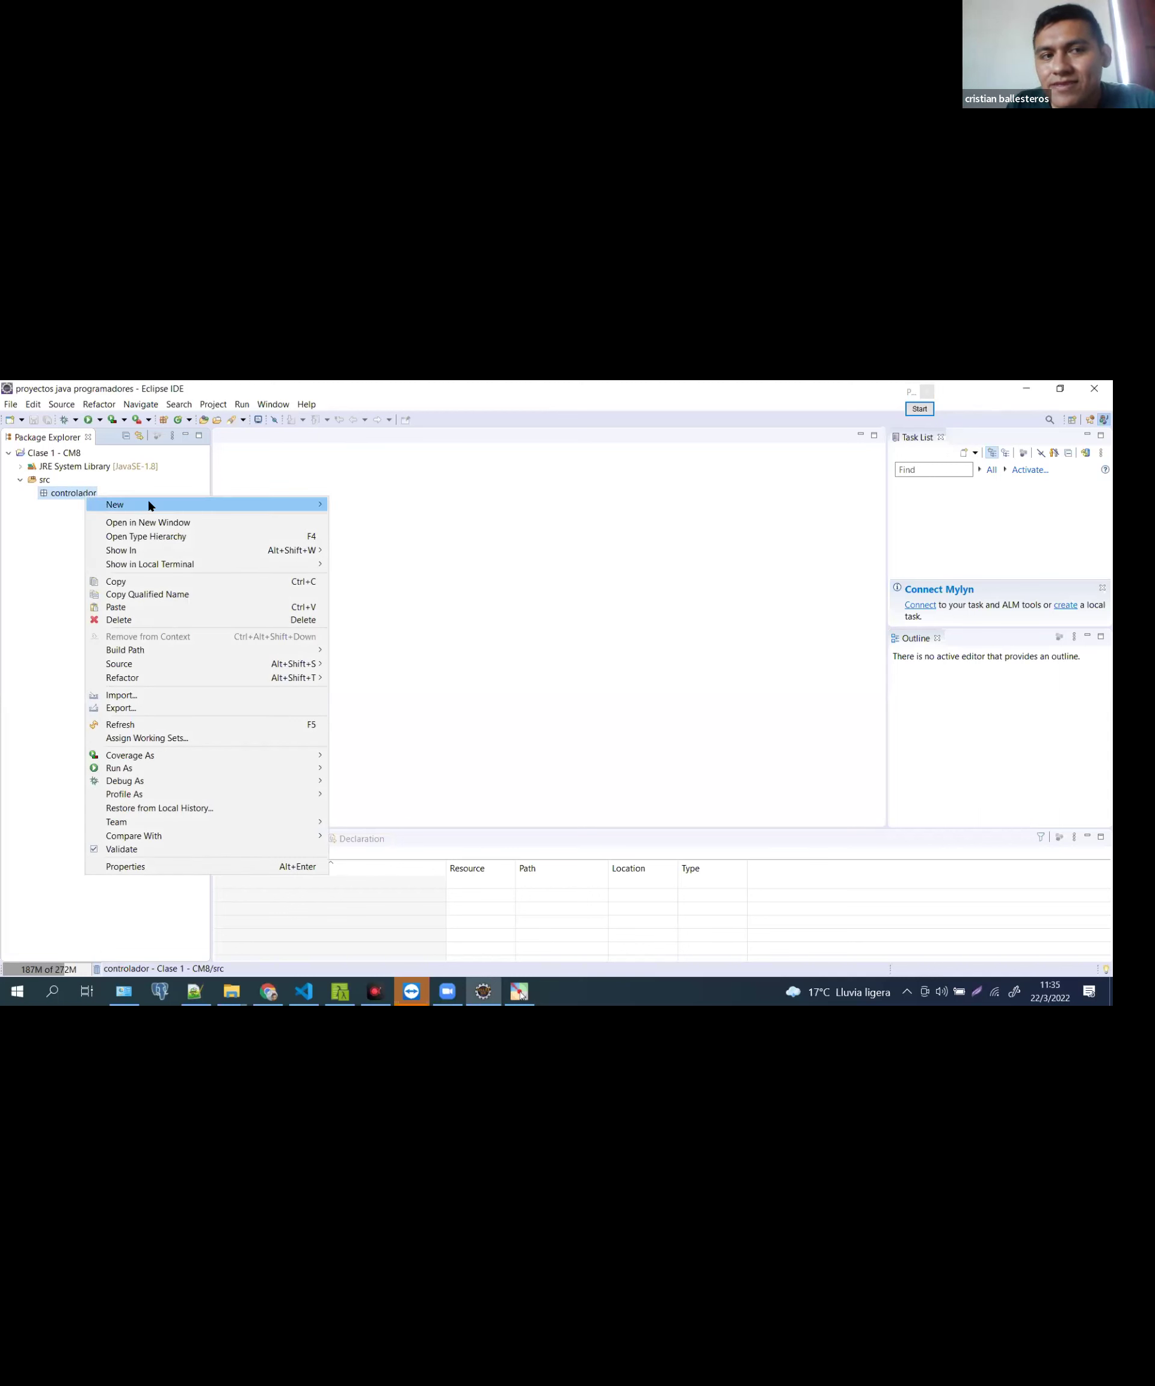
mouse_move(149, 505)
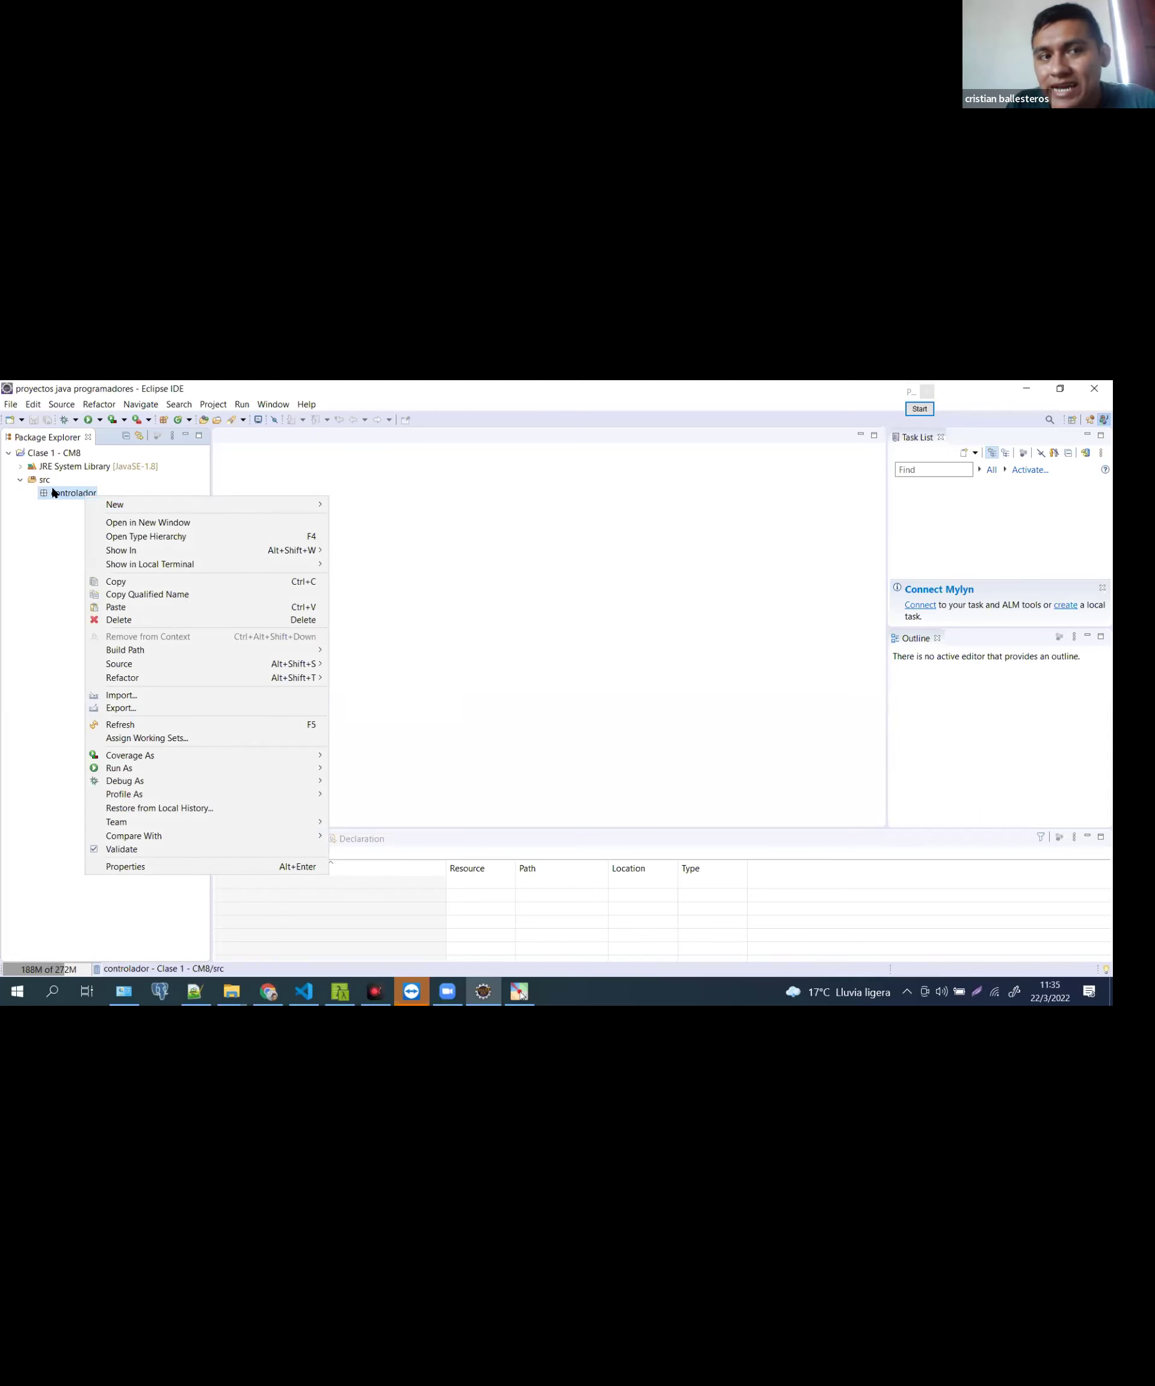
left_click(71, 496)
right_click(84, 497)
mouse_move(149, 503)
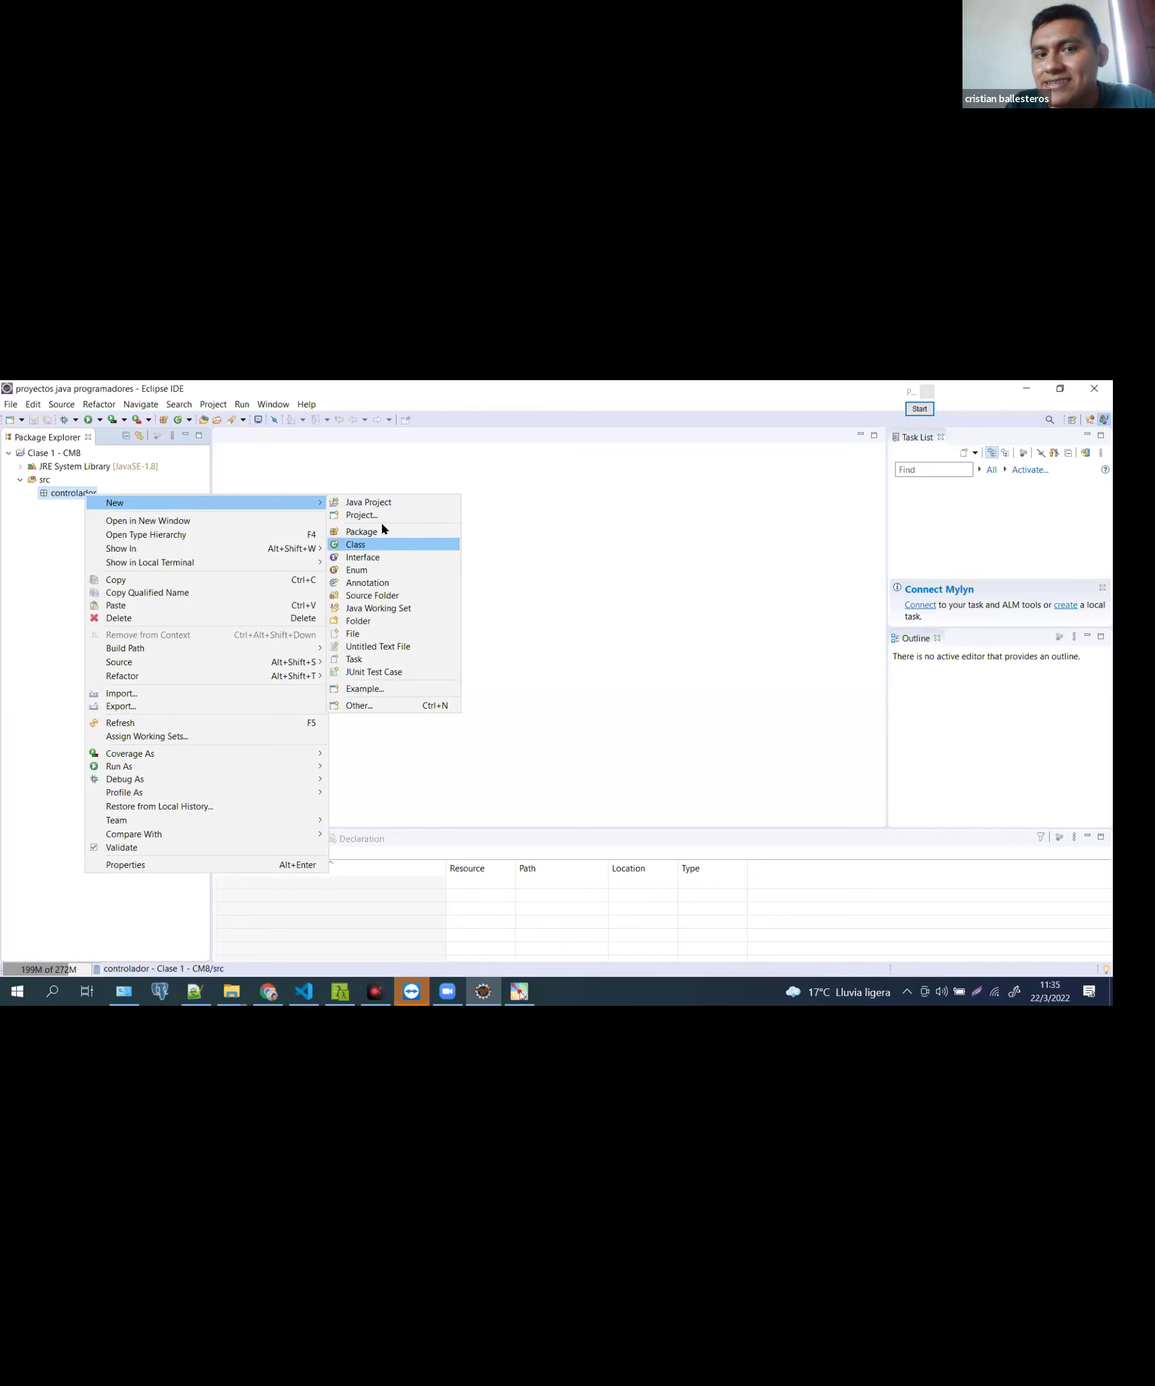
left_click(358, 553)
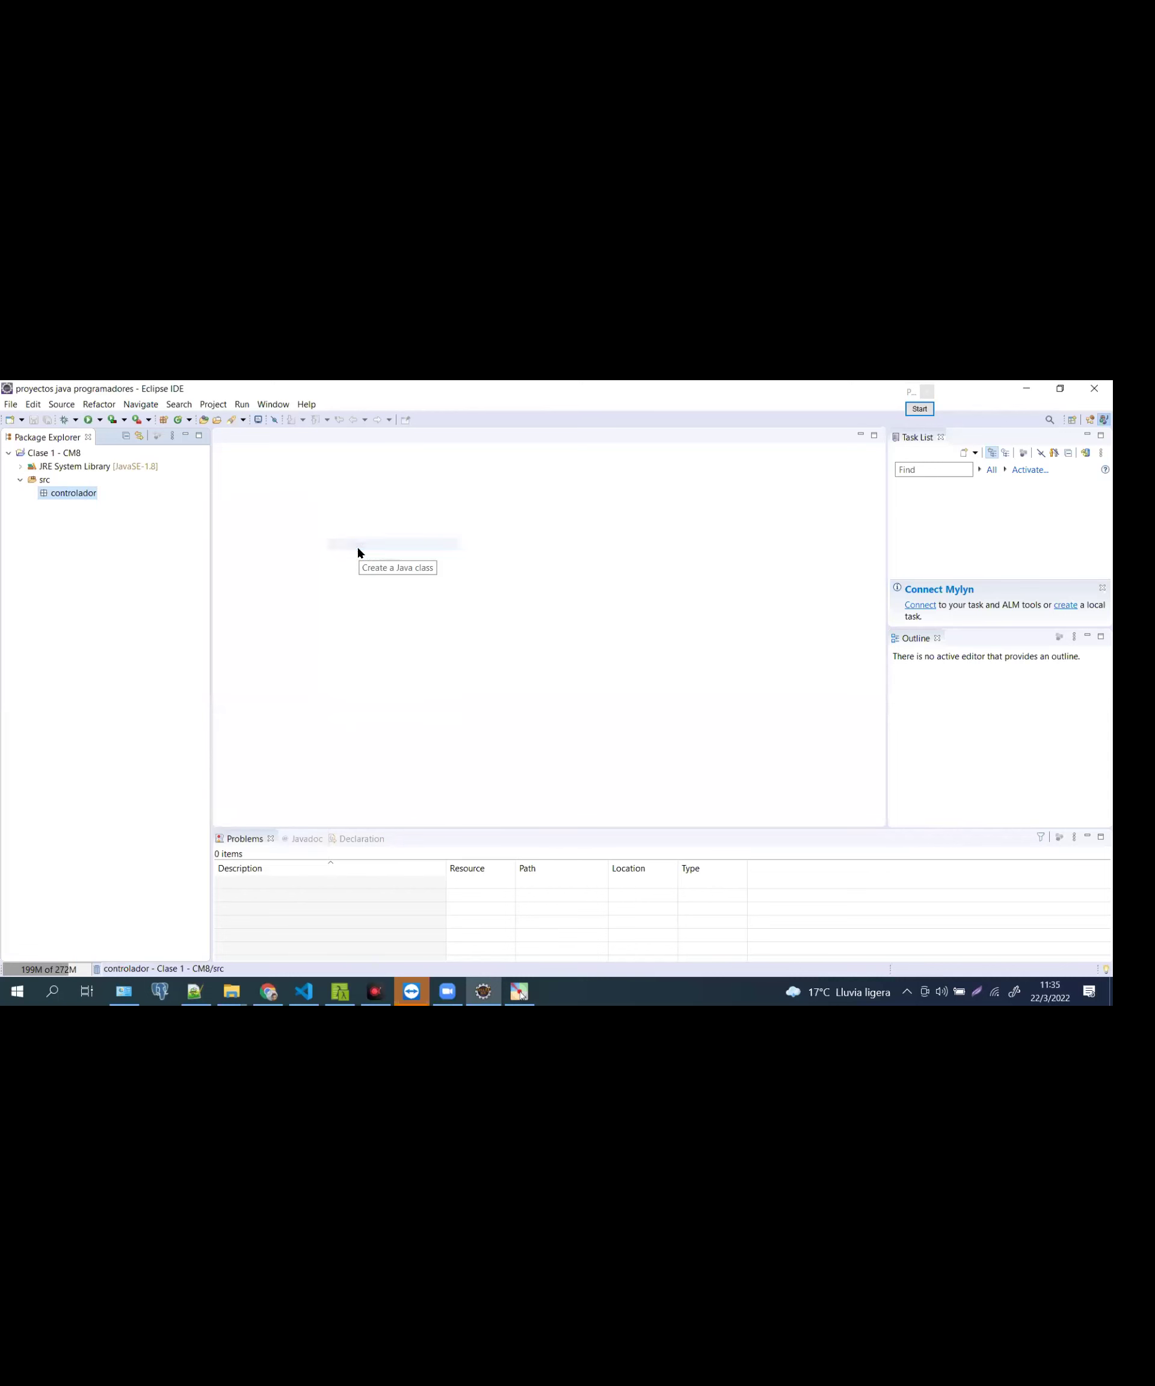
Circle the class icon and underline the word Class in the New Java Class wizard's header with the red screen pen
left_click(916, 411)
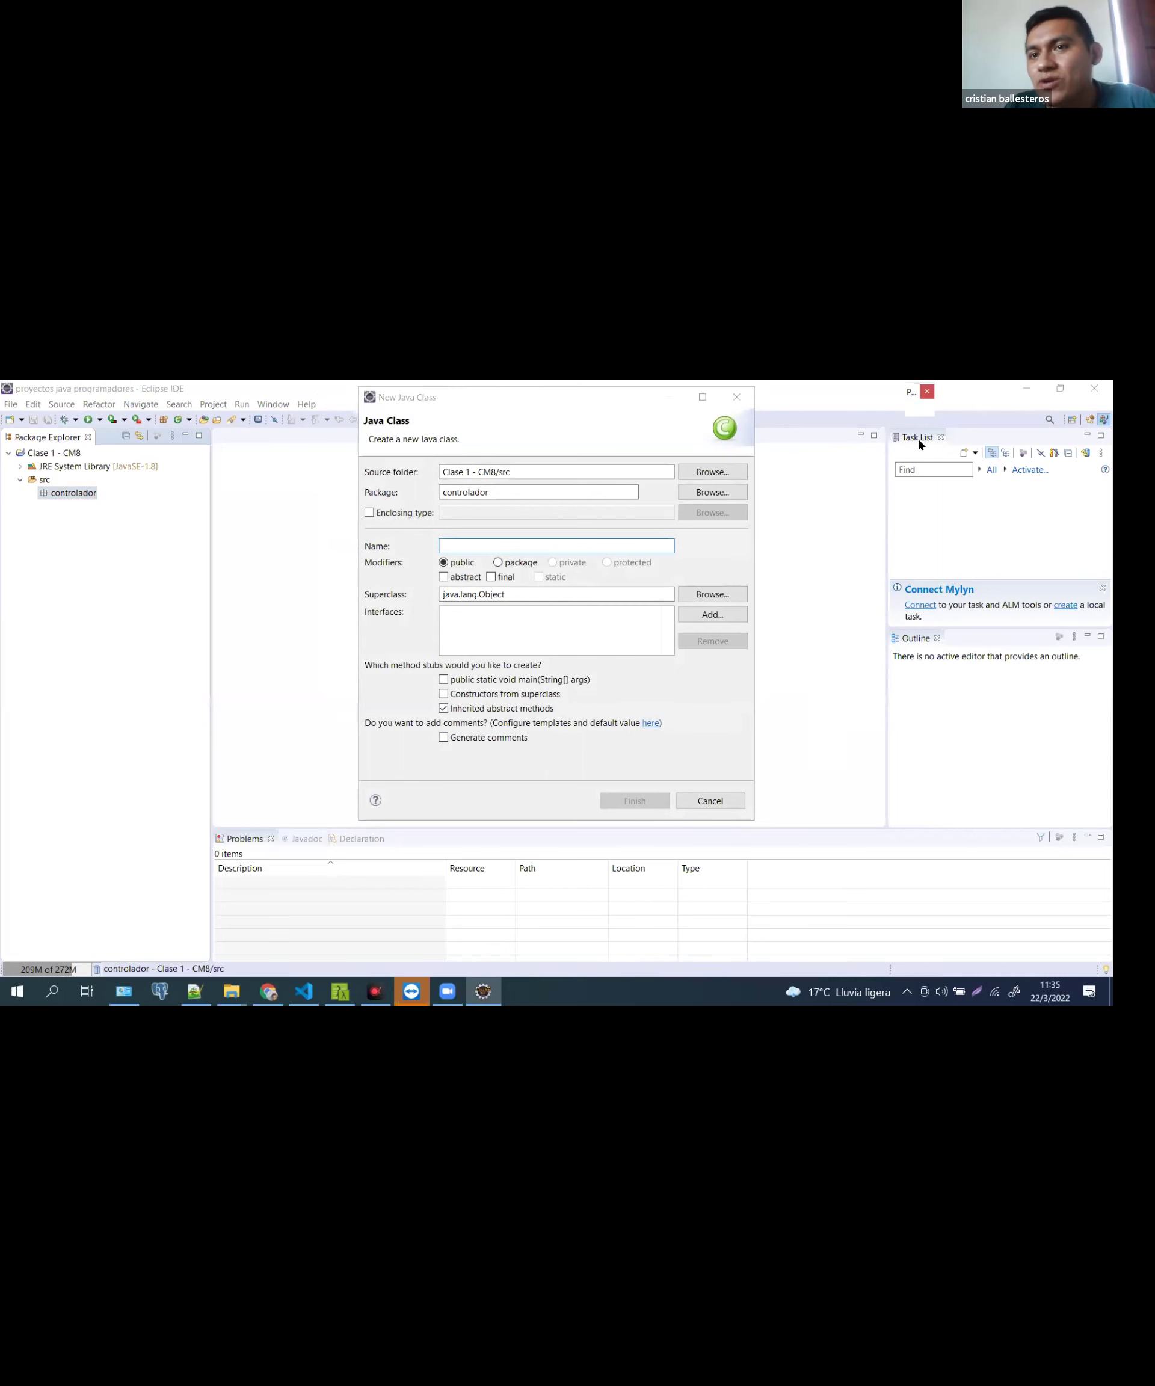
mouse_move(770, 418)
left_mouse_down()
mouse_move(722, 397)
mouse_move(758, 454)
mouse_move(764, 397)
left_mouse_up()
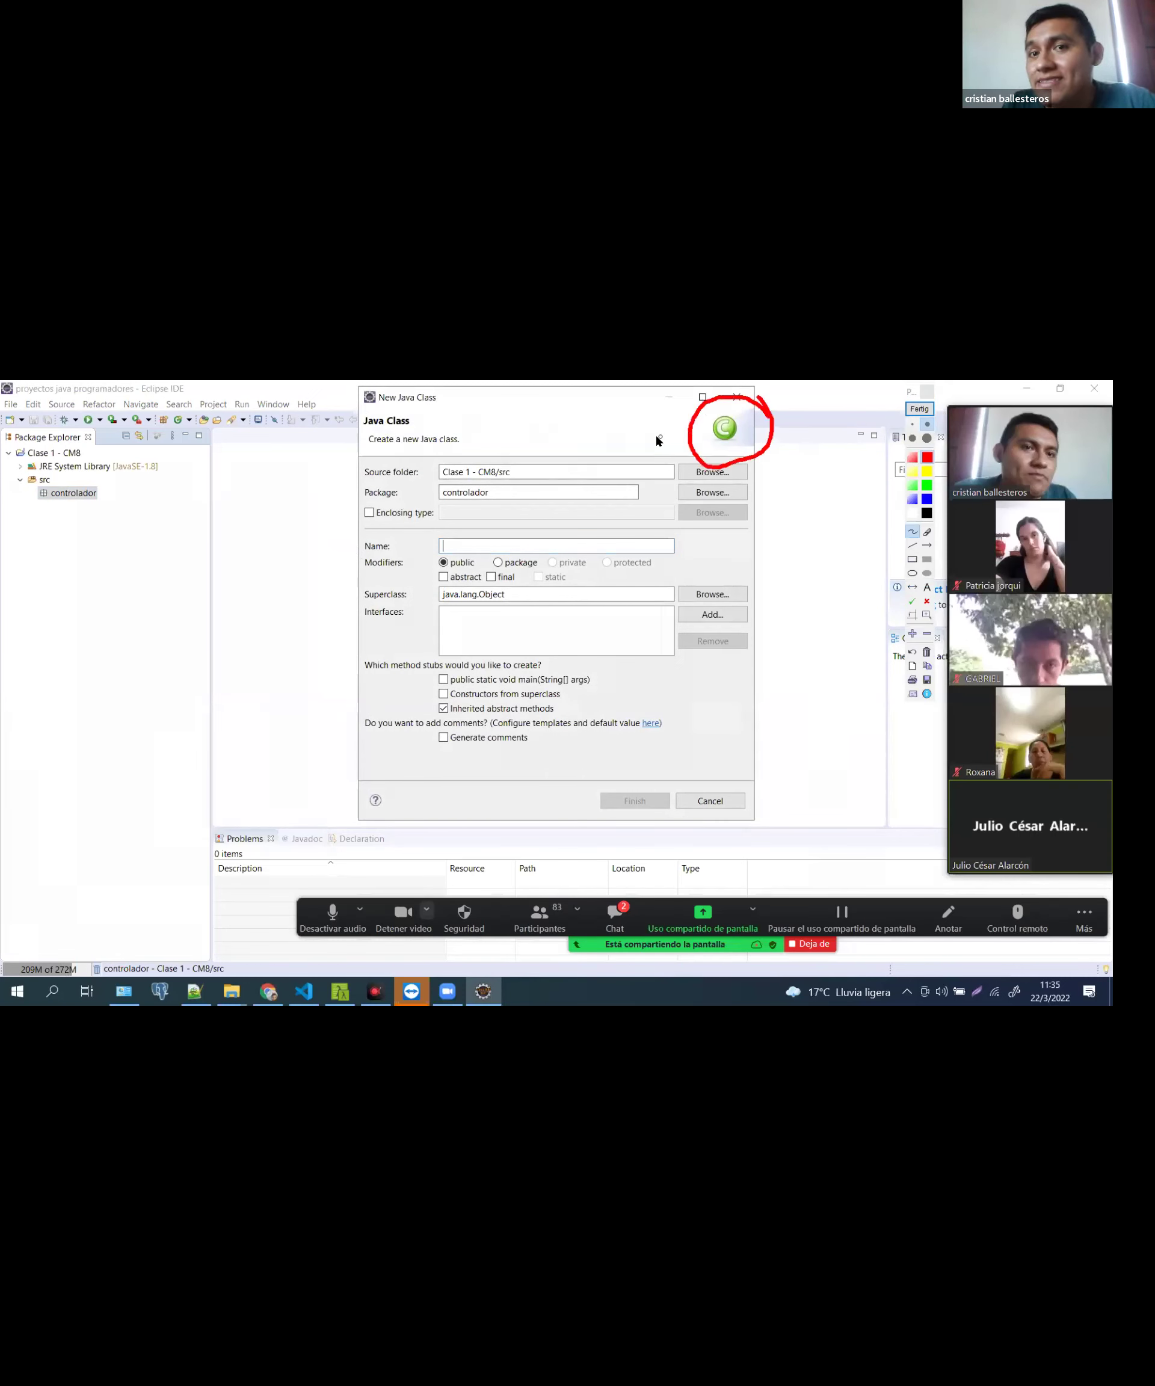
left_click_drag(381, 432, 414, 431)
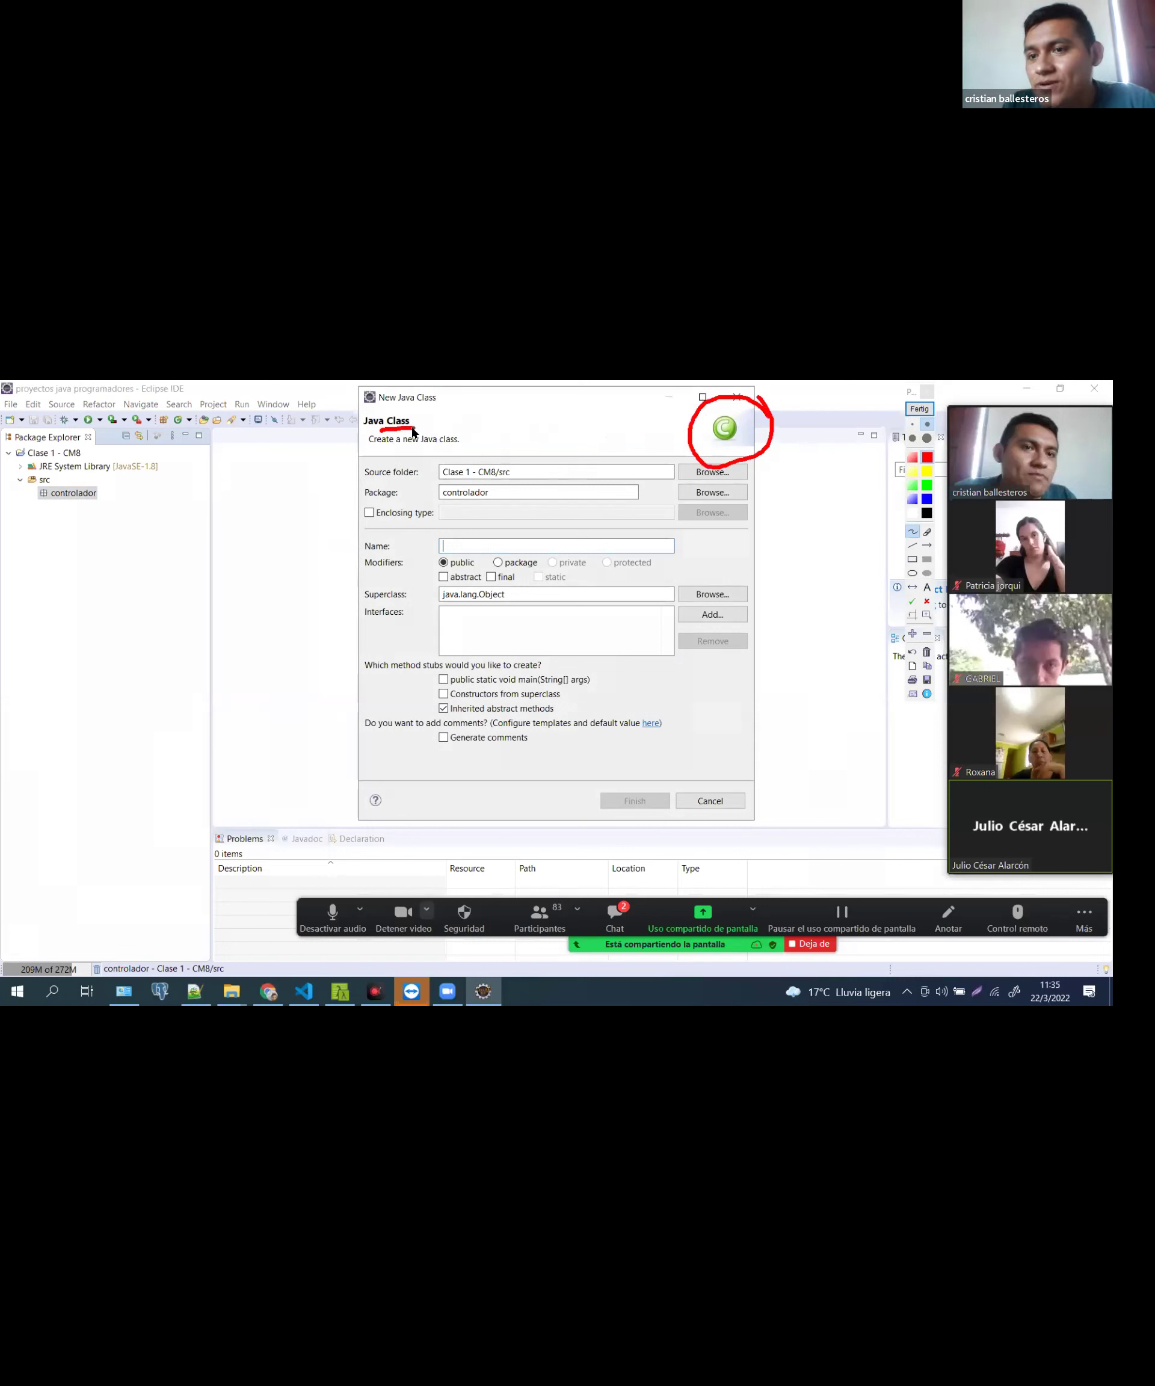